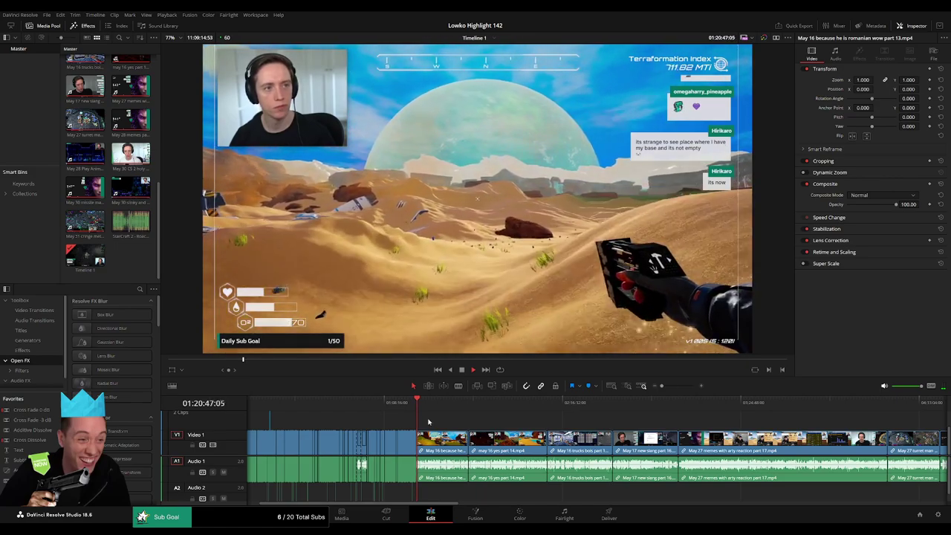
Step: Zoom into Timeline 1 and scrub the opening of the May 16 clip to find the desert scene
{"action": "left_click_drag", "start_coordinate": [661, 385], "coordinate": [671, 387]}
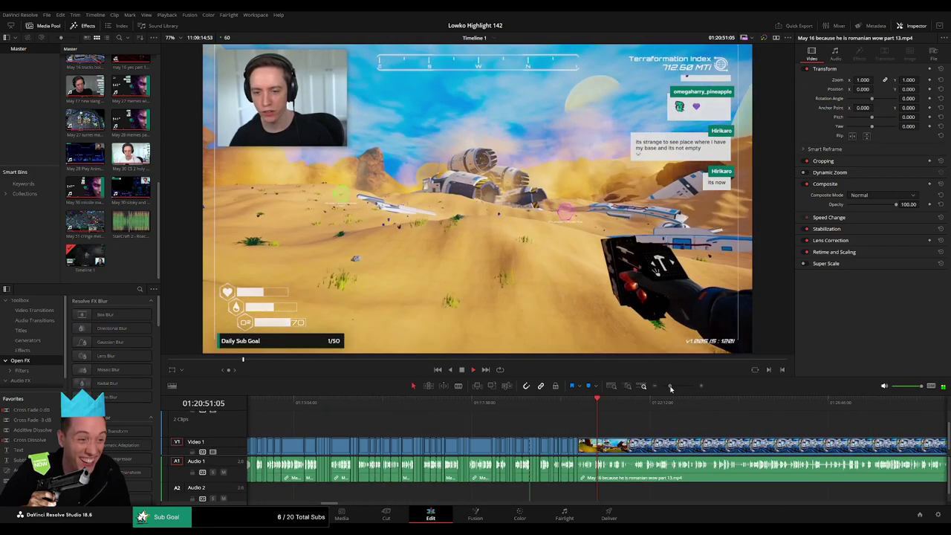
{"action": "left_click", "coordinate": [469, 402]}
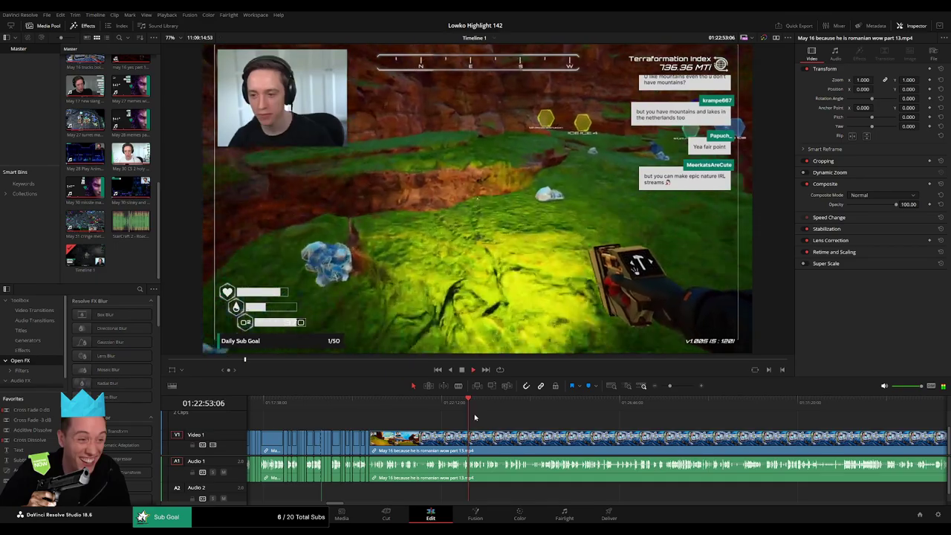
{"action": "left_click", "coordinate": [520, 402]}
{"action": "scroll", "coordinate": [446, 410], "scroll_direction": "right", "scroll_amount": 3}
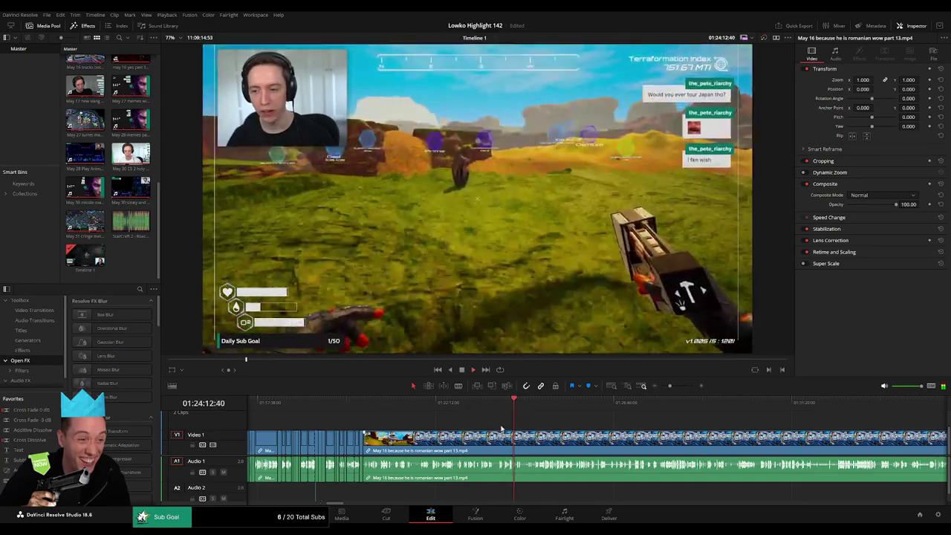
{"action": "left_click", "coordinate": [431, 402]}
{"action": "left_click", "coordinate": [411, 407]}
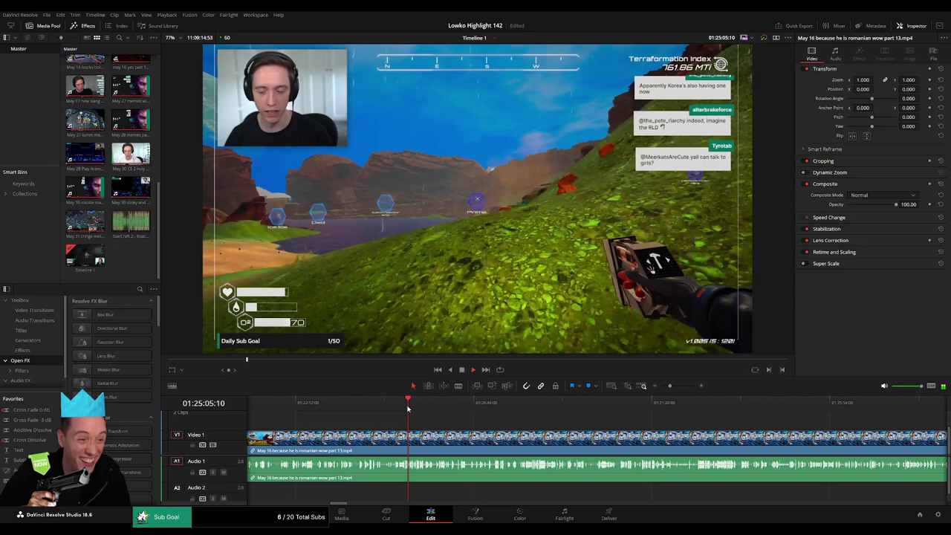
{"action": "left_click", "coordinate": [452, 408]}
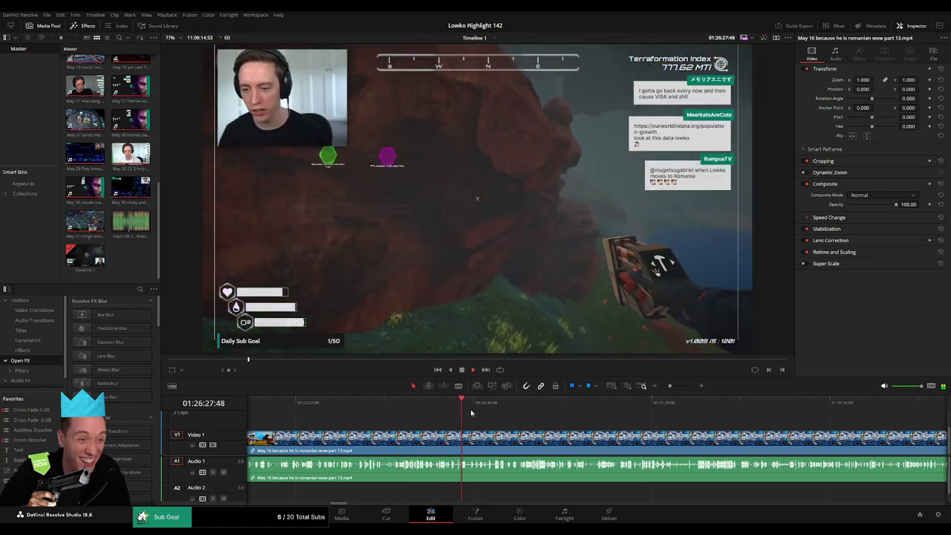
{"action": "left_click", "coordinate": [462, 409]}
{"action": "left_click", "coordinate": [471, 410]}
{"action": "left_click", "coordinate": [499, 413]}
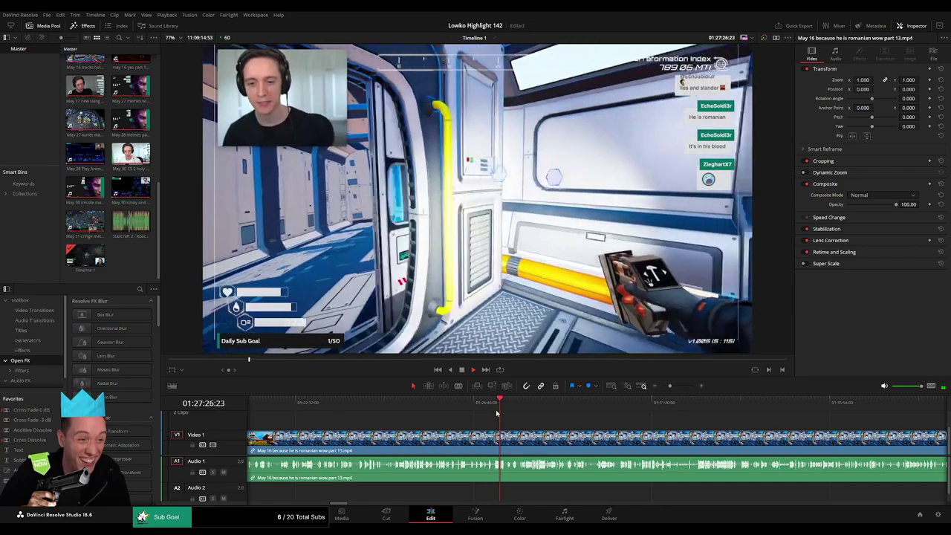
{"action": "left_click", "coordinate": [674, 387]}
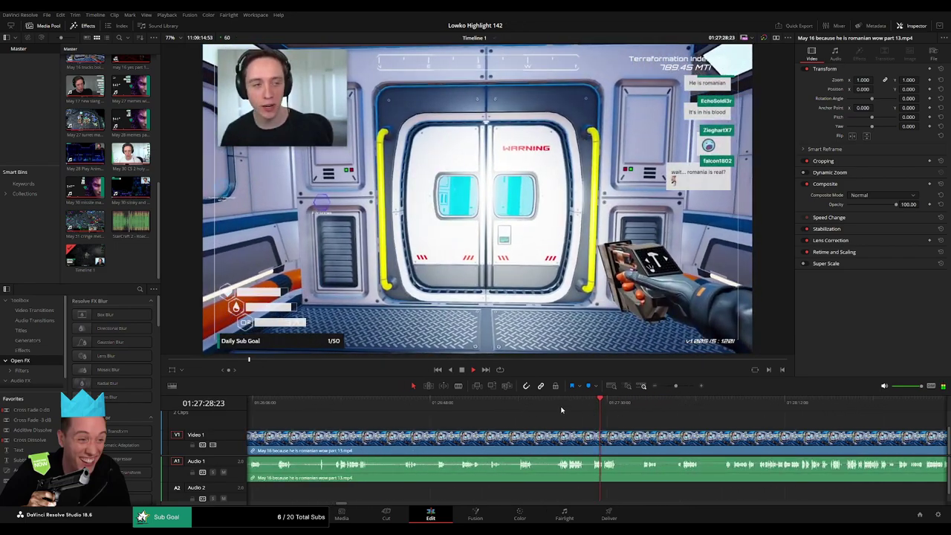
{"action": "left_click", "coordinate": [563, 402]}
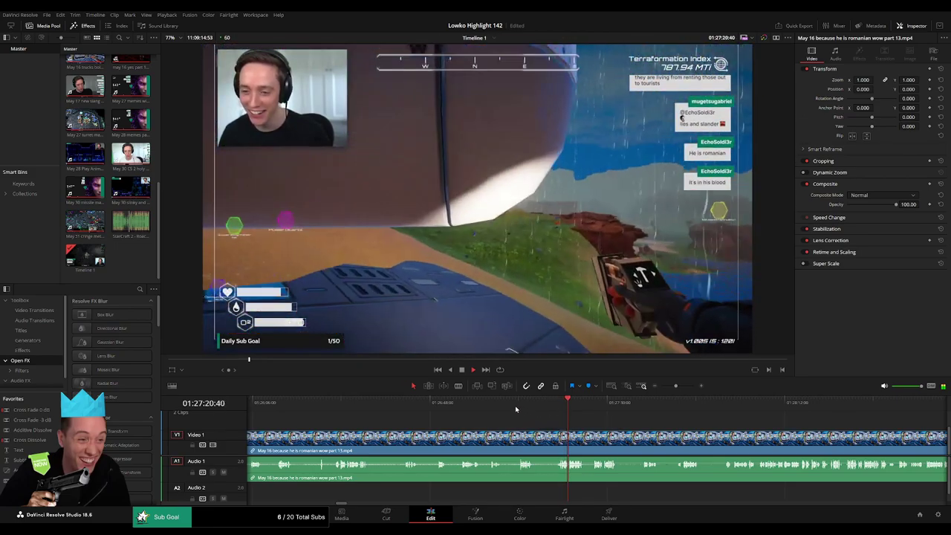
{"action": "left_click", "coordinate": [526, 402]}
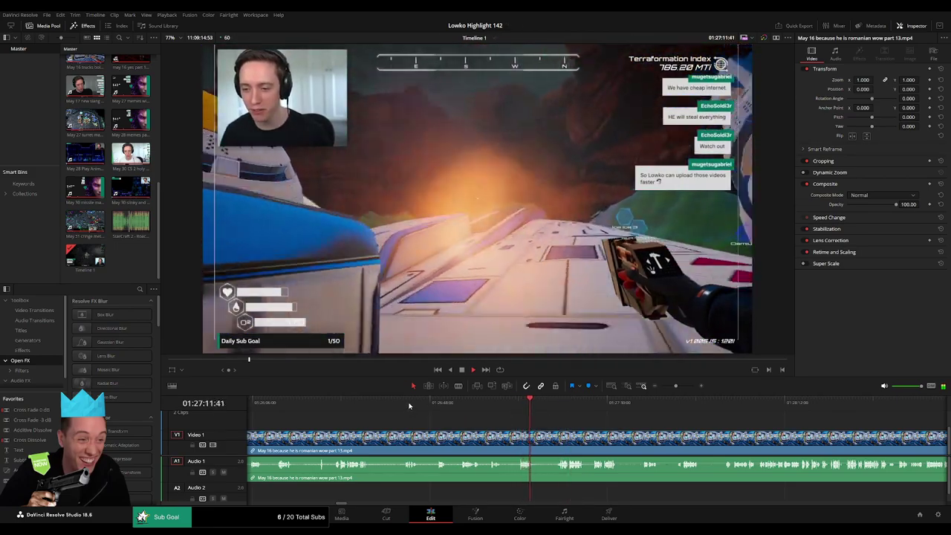
{"action": "left_click", "coordinate": [409, 403]}
{"action": "left_click", "coordinate": [338, 407]}
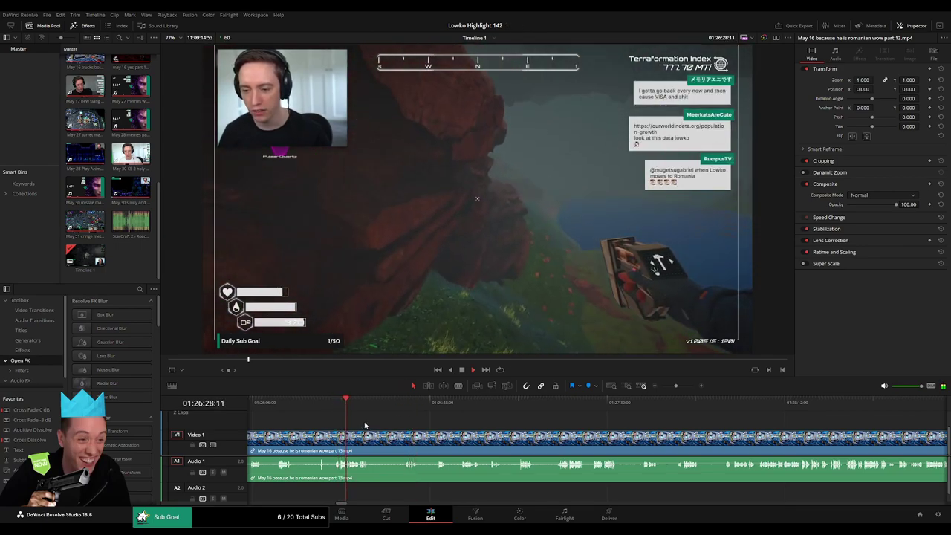
{"action": "scroll", "coordinate": [342, 419], "scroll_direction": "left", "scroll_amount": 5}
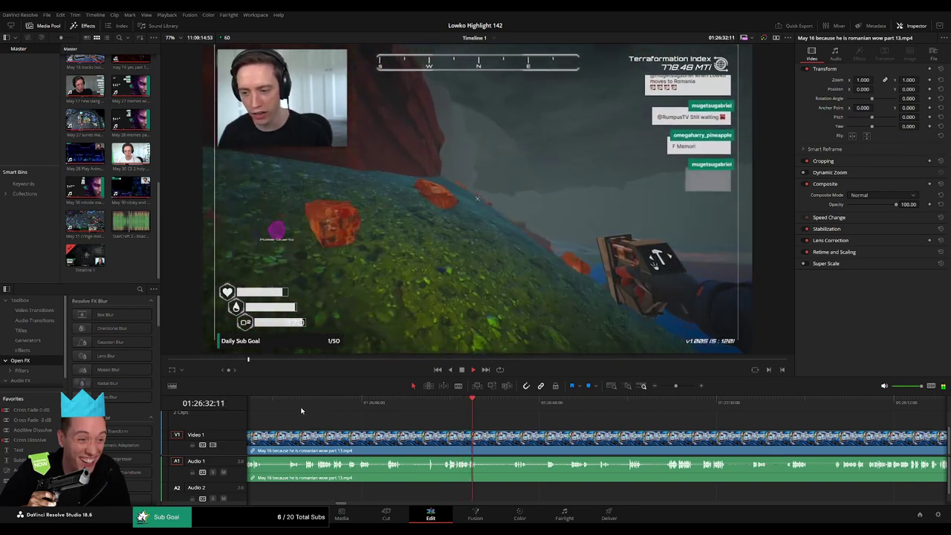
{"action": "left_click", "coordinate": [291, 407]}
{"action": "scroll", "coordinate": [401, 436], "scroll_direction": "left", "scroll_amount": 2}
{"action": "scroll", "coordinate": [401, 436], "scroll_direction": "left", "scroll_amount": 6}
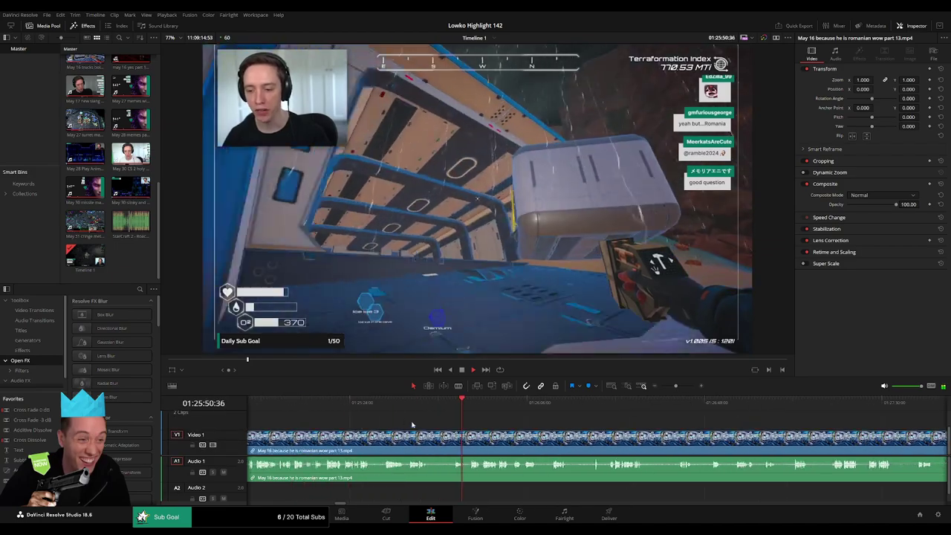
{"action": "left_click", "coordinate": [387, 405]}
{"action": "scroll", "coordinate": [373, 439], "scroll_direction": "left", "scroll_amount": 4}
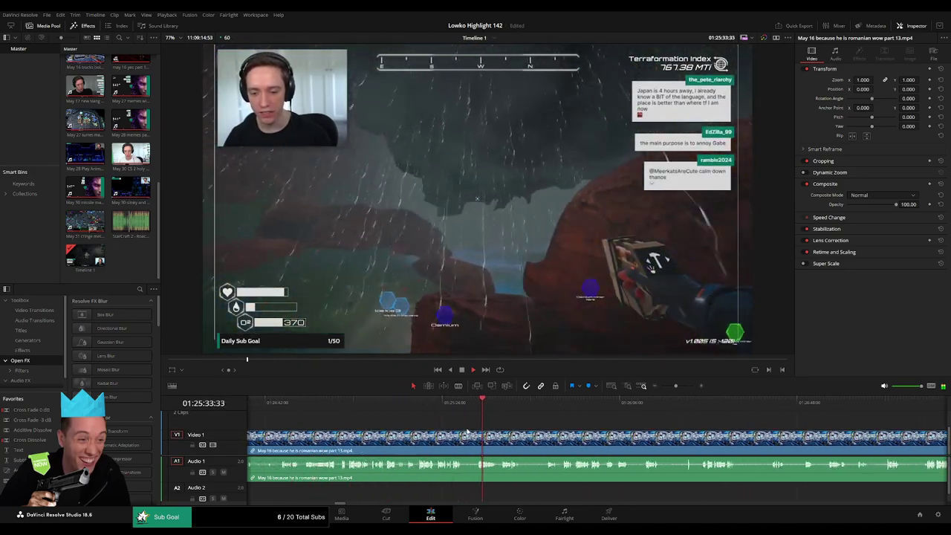
{"action": "left_click", "coordinate": [302, 408]}
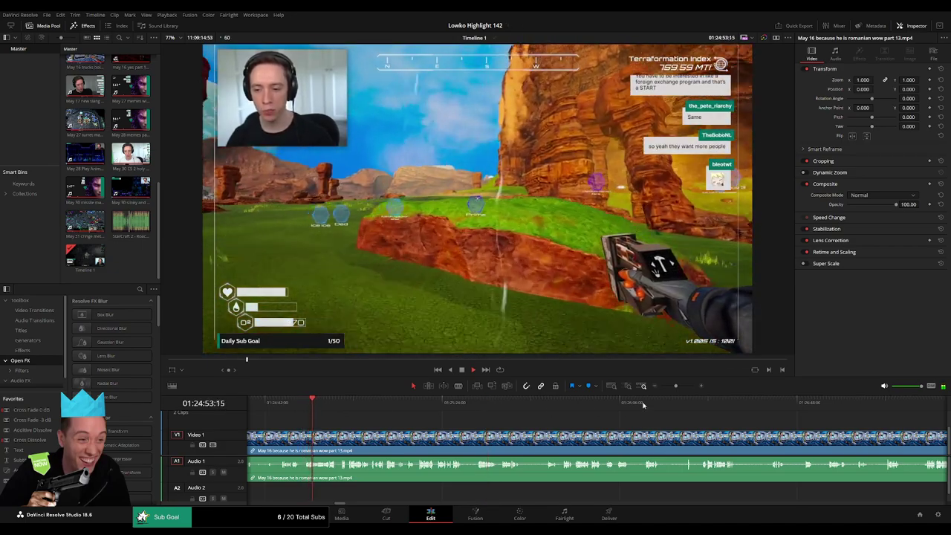
Step: Split the gameplay clip at the desert scene and ripple-delete the dead section before it
{"action": "left_click_drag", "start_coordinate": [676, 386], "coordinate": [681, 387]}
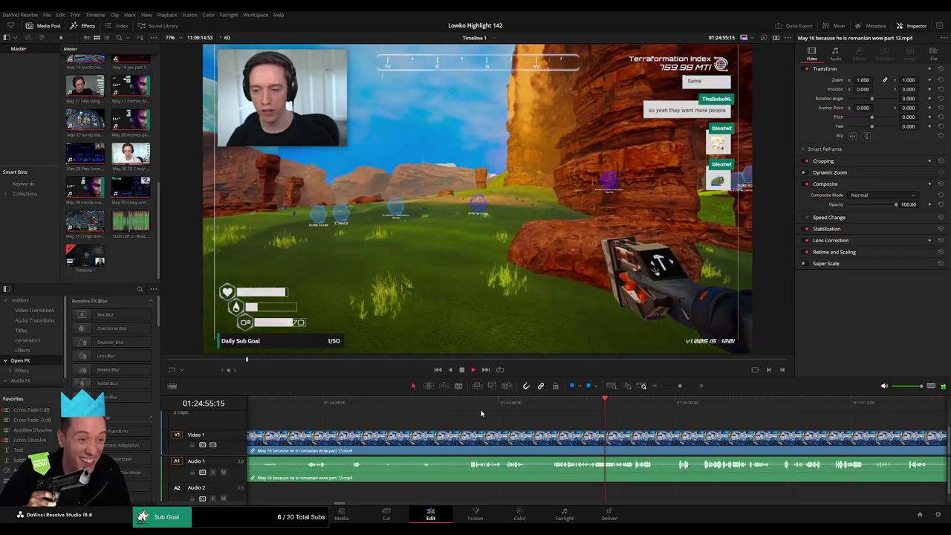
{"action": "left_click", "coordinate": [469, 402]}
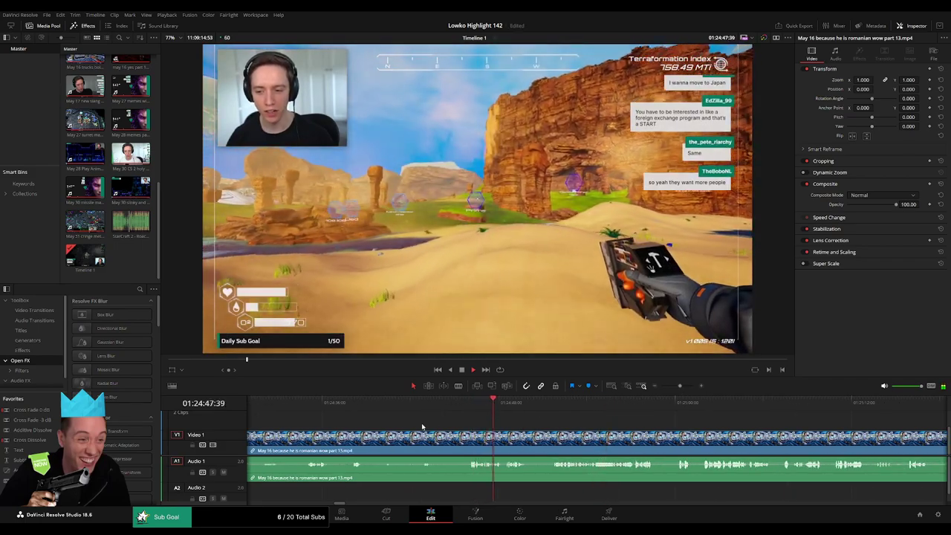
{"action": "left_click", "coordinate": [307, 403]}
{"action": "scroll", "coordinate": [320, 417], "scroll_direction": "left", "scroll_amount": 3}
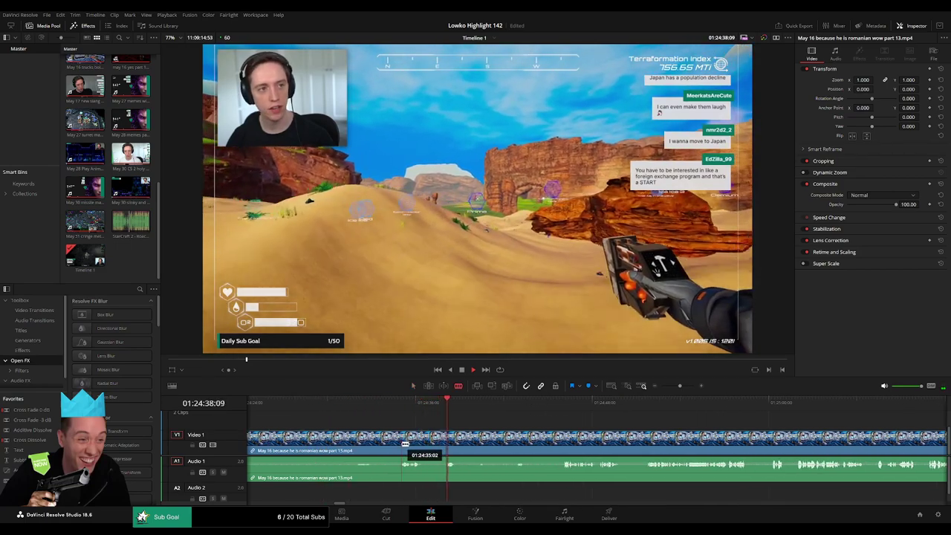
{"action": "left_click", "coordinate": [402, 444]}
{"action": "key", "text": "a"}
{"action": "left_click", "coordinate": [388, 445]}
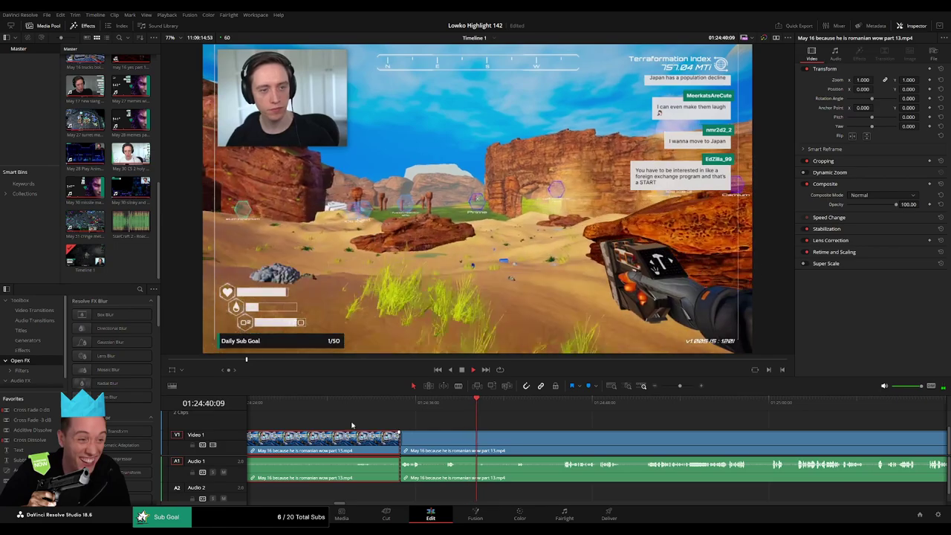
{"action": "key", "text": "Delete"}
Step: Trim the clip edge shorter and ripple-delete the next dull section
{"action": "left_click", "coordinate": [349, 402]}
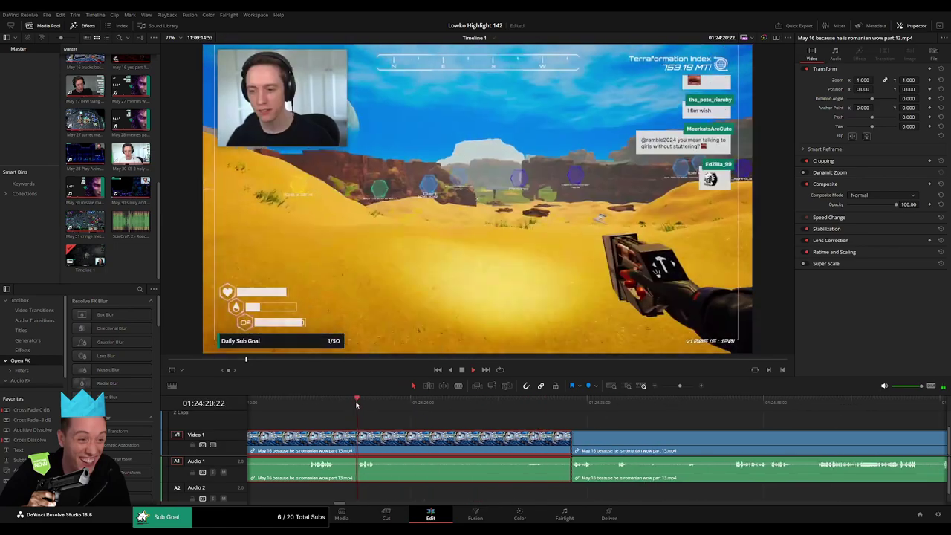
{"action": "left_click", "coordinate": [306, 399]}
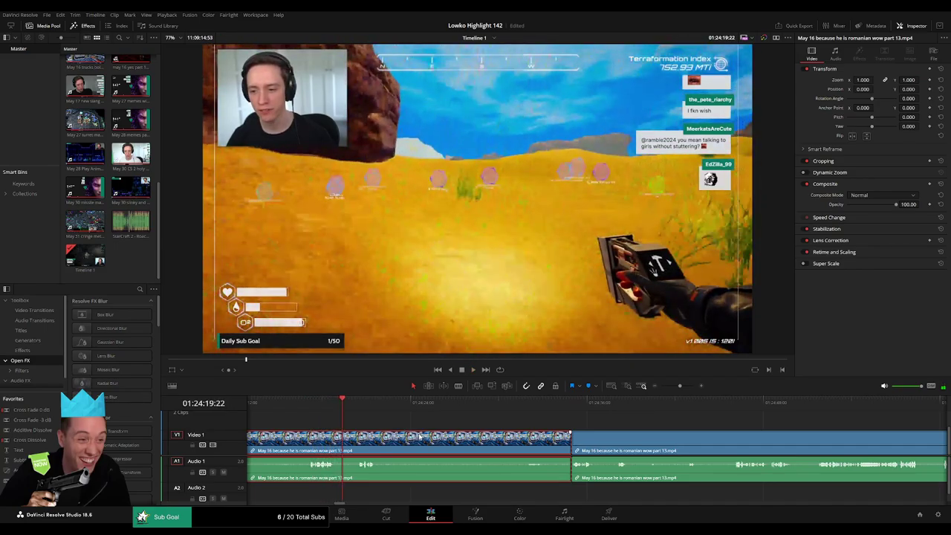
{"action": "left_click", "coordinate": [368, 405]}
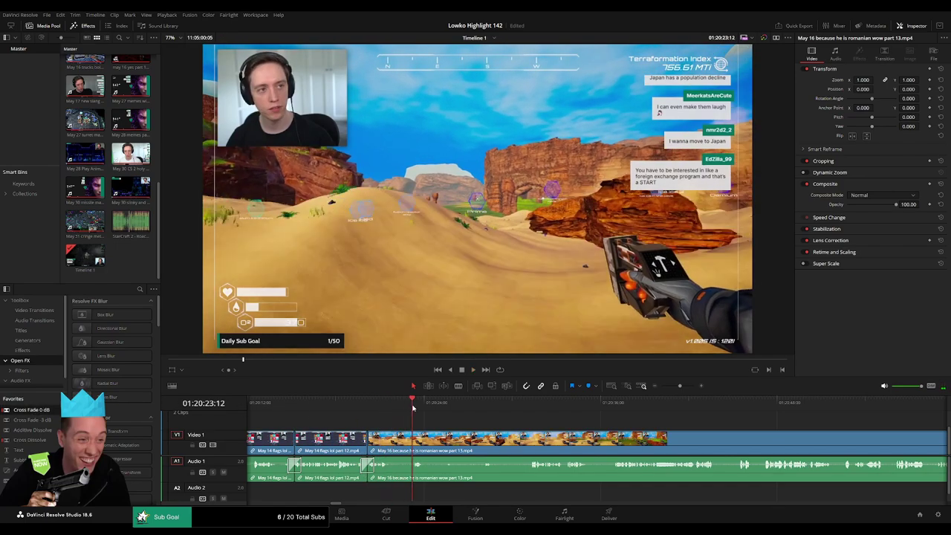
{"action": "left_click_drag", "start_coordinate": [394, 440], "coordinate": [415, 440]}
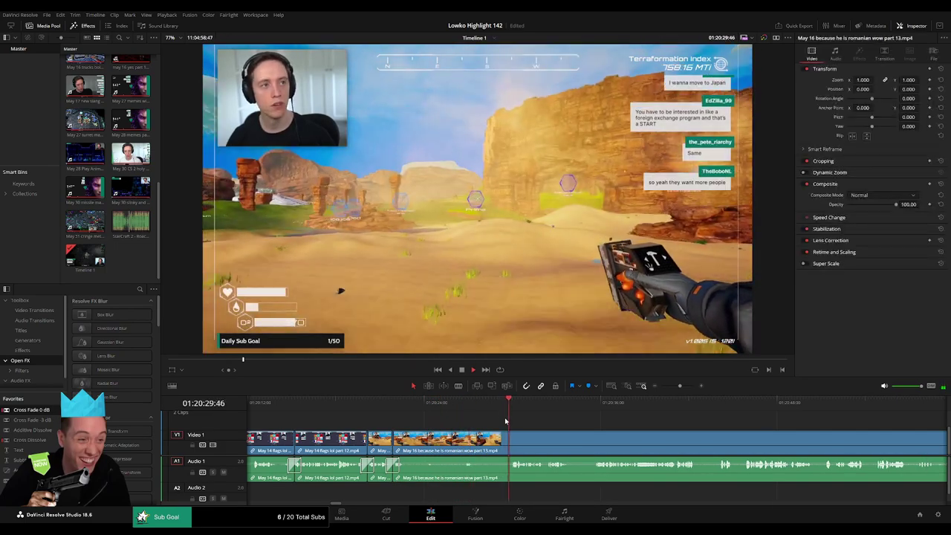
{"action": "key", "text": "b"}
{"action": "left_click", "coordinate": [515, 446]}
{"action": "key", "text": "a"}
{"action": "left_click", "coordinate": [453, 439]}
{"action": "key", "text": "BackSpace"}
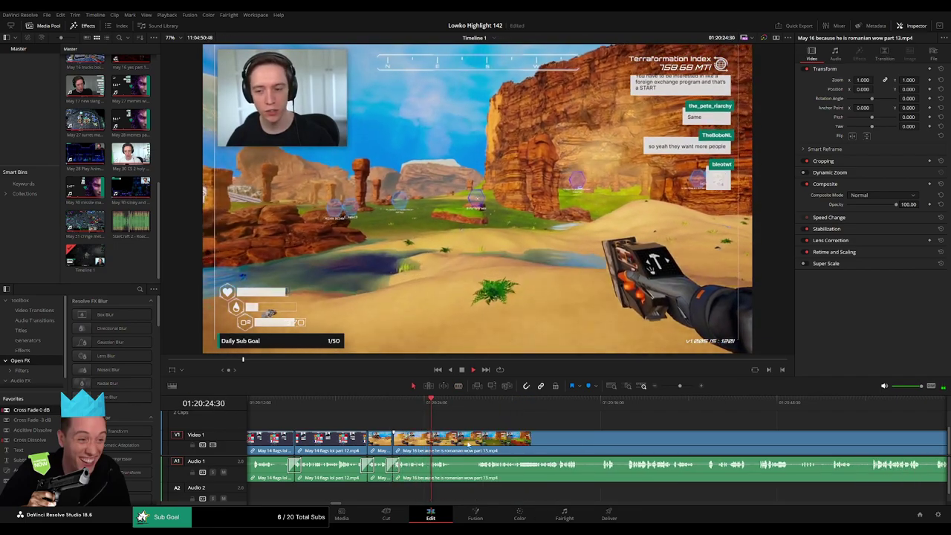
Step: Blade out a short dull moment further along and ripple-delete it
{"action": "scroll", "coordinate": [387, 454], "scroll_direction": "right", "scroll_amount": 3}
{"action": "key", "text": "b"}
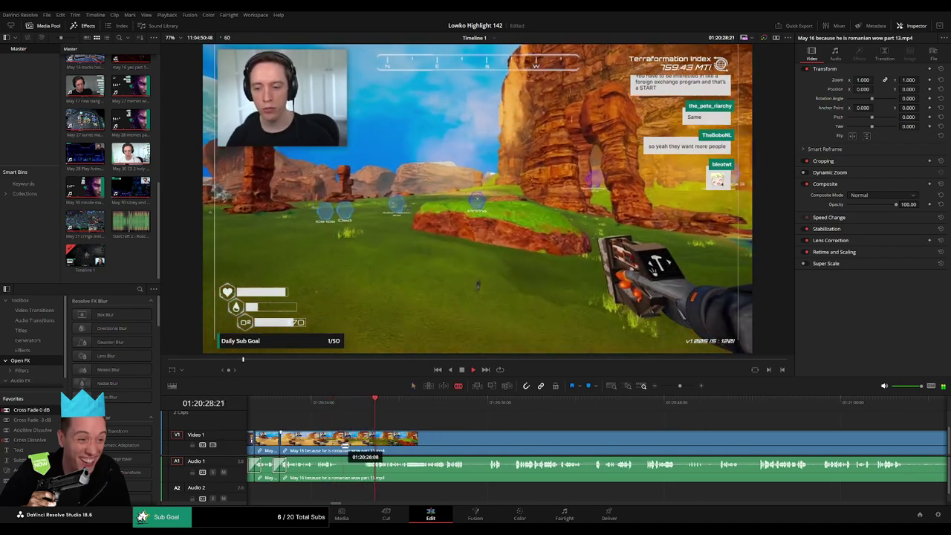
{"action": "left_click", "coordinate": [341, 446]}
{"action": "left_click", "coordinate": [362, 446]}
{"action": "key", "text": "a"}
{"action": "left_click", "coordinate": [355, 446]}
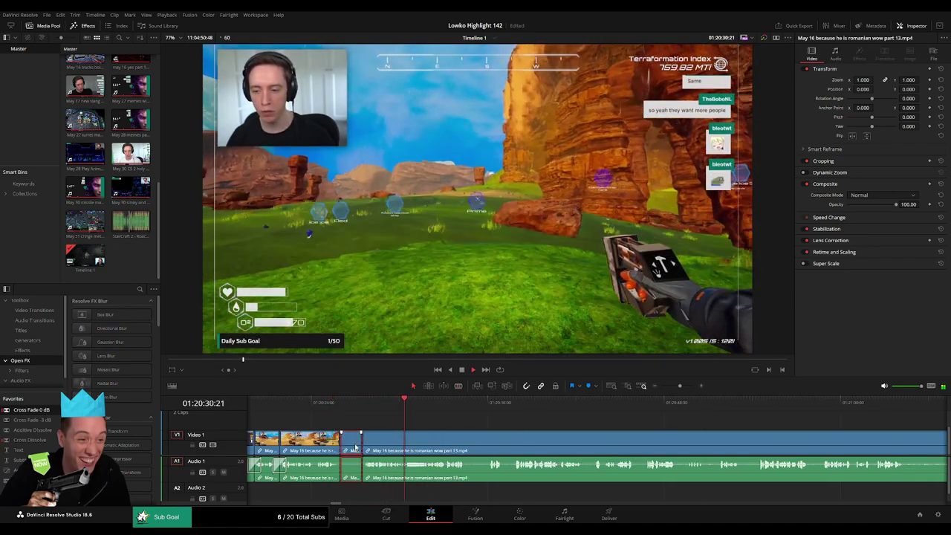
{"action": "key", "text": "Delete"}
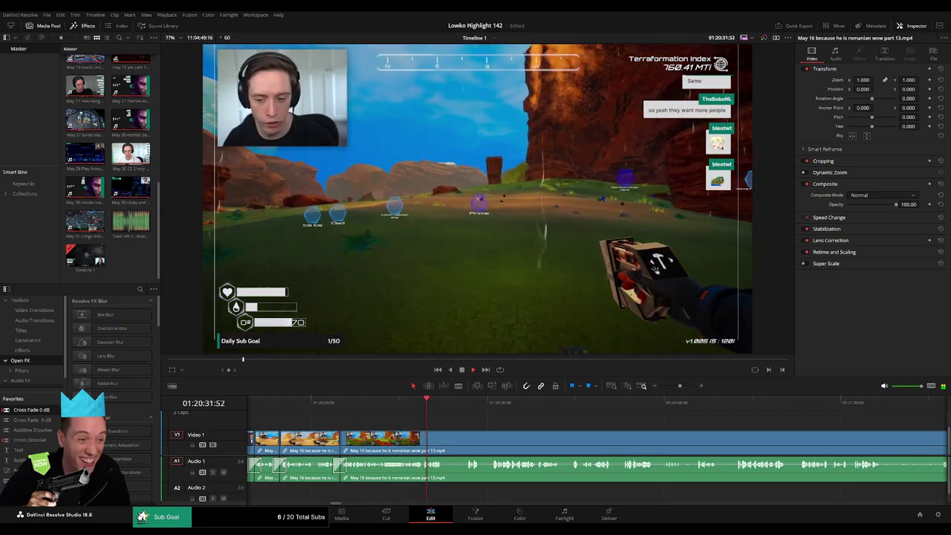
Step: Cut out the next short segment with Ctrl+B, delete it, and play back the result
{"action": "scroll", "coordinate": [350, 446], "scroll_direction": "right", "scroll_amount": 3}
{"action": "left_click", "coordinate": [349, 405]}
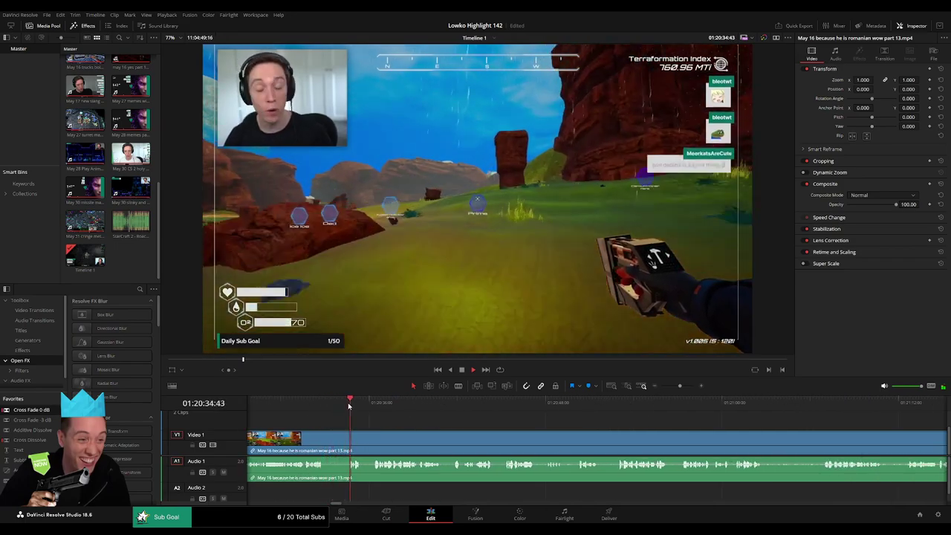
{"action": "key", "text": "ctrl+b"}
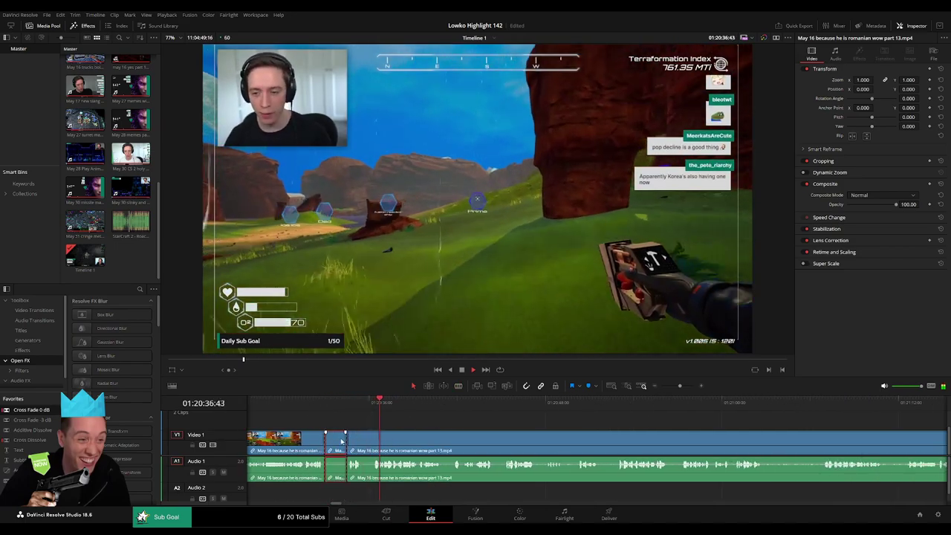
{"action": "left_click", "coordinate": [341, 441]}
{"action": "key", "text": "Delete"}
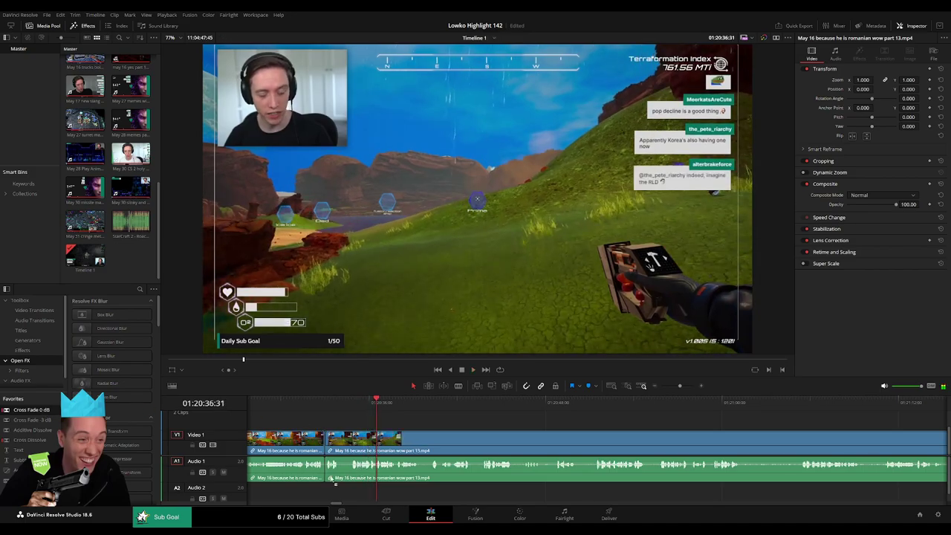
{"action": "key", "text": "space"}
Step: Blade both ends of a dull bit in the part 13 clip and ripple-delete it
{"action": "scroll", "coordinate": [321, 425], "scroll_direction": "right", "scroll_amount": 3}
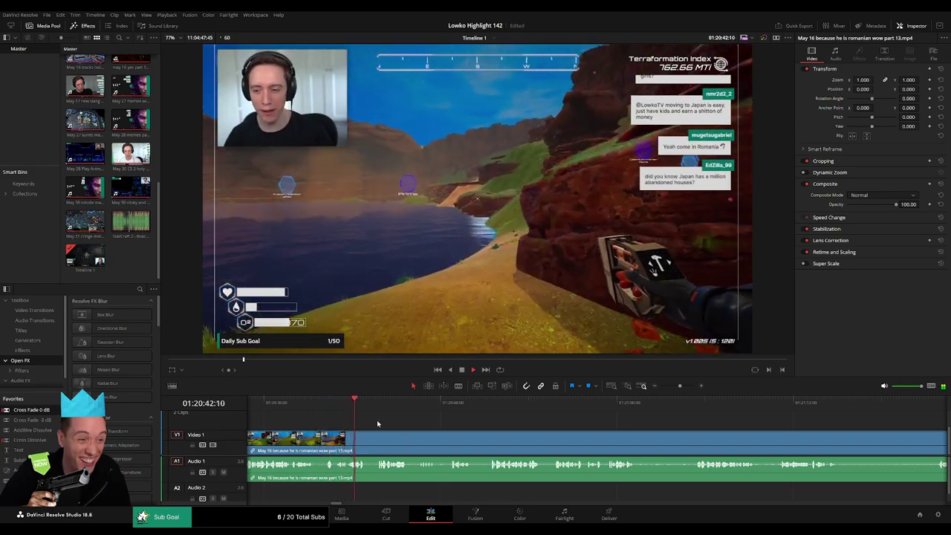
{"action": "scroll", "coordinate": [357, 424], "scroll_direction": "right", "scroll_amount": 3}
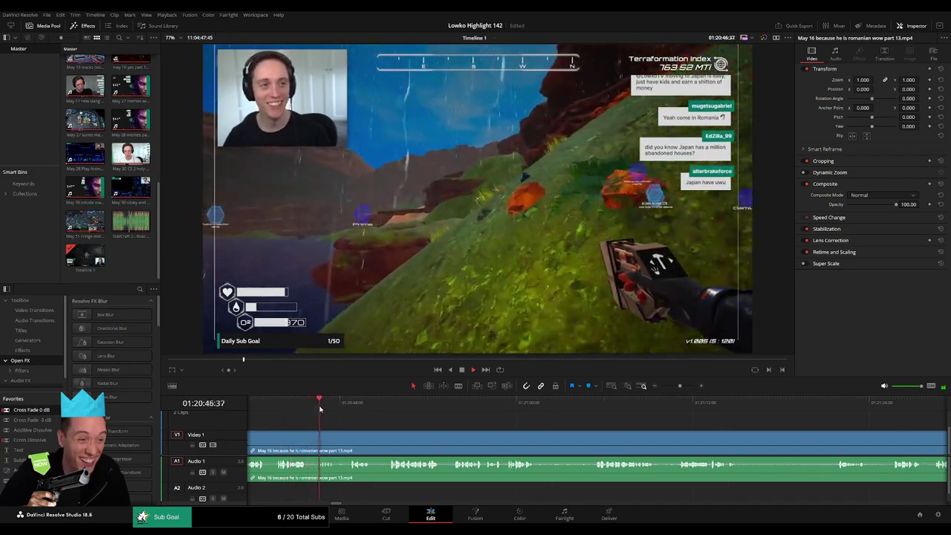
{"action": "scroll", "coordinate": [328, 415], "scroll_direction": "right", "scroll_amount": 2}
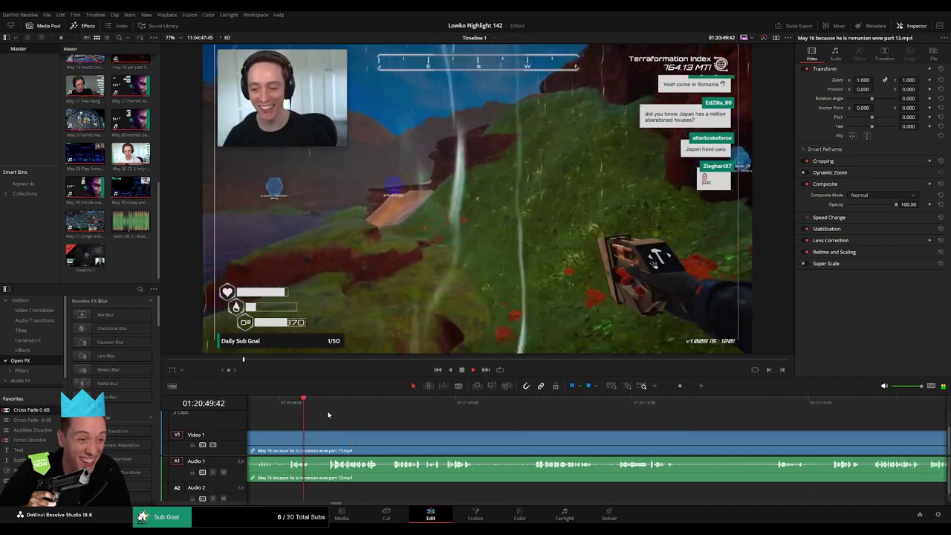
{"action": "key", "text": "b"}
{"action": "left_click", "coordinate": [310, 440]}
{"action": "left_click", "coordinate": [331, 440]}
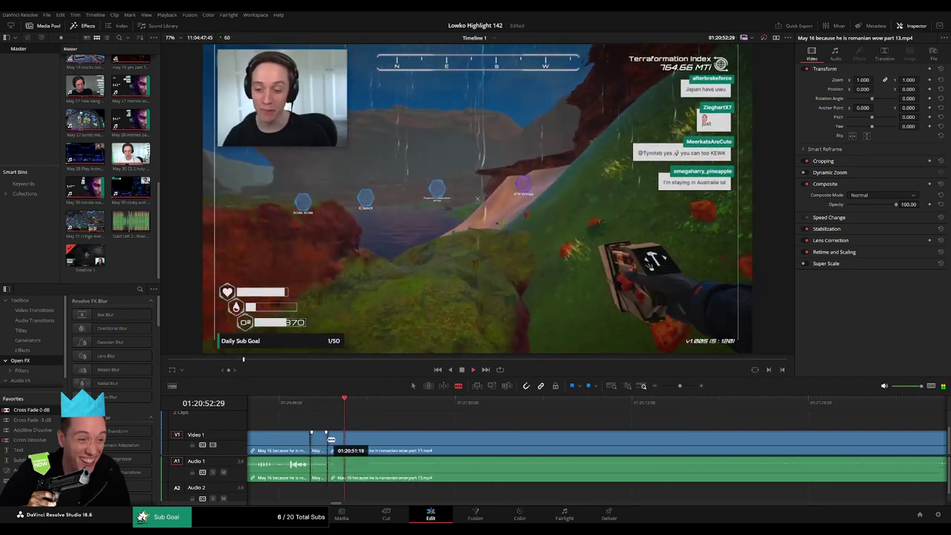
{"action": "key", "text": "a"}
{"action": "left_click", "coordinate": [321, 440]}
{"action": "key", "text": "Delete"}
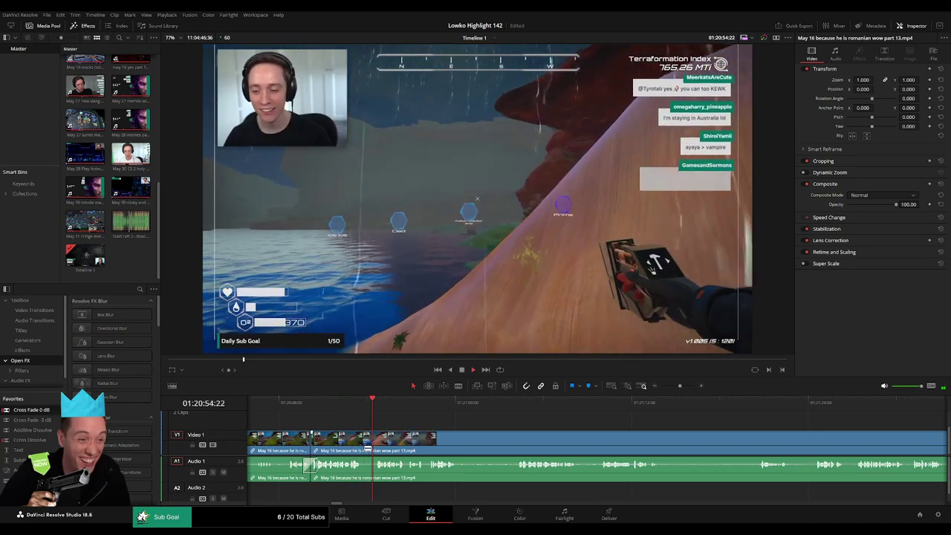
Step: Remove two more dead stretches from the part 13 clip, closing each gap
{"action": "key", "text": "b"}
{"action": "left_click", "coordinate": [364, 450]}
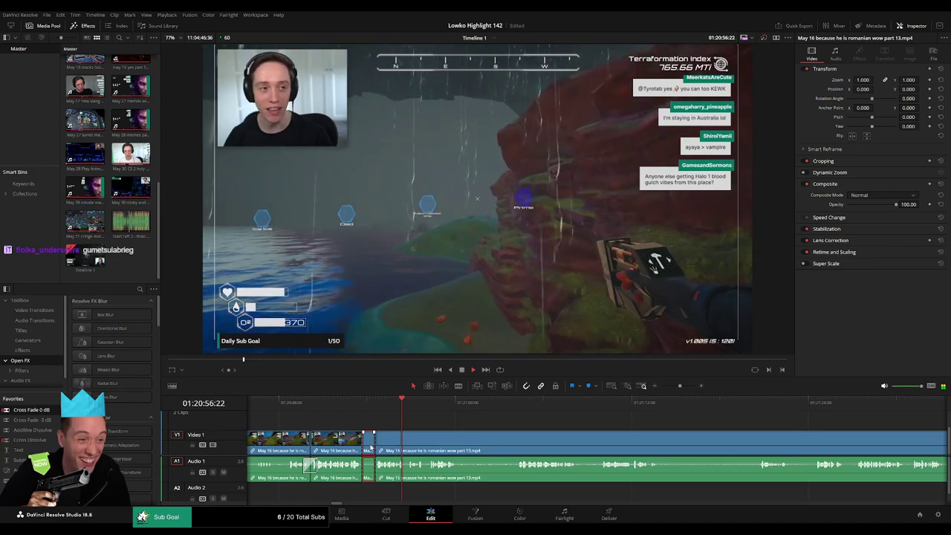
{"action": "key", "text": "Delete"}
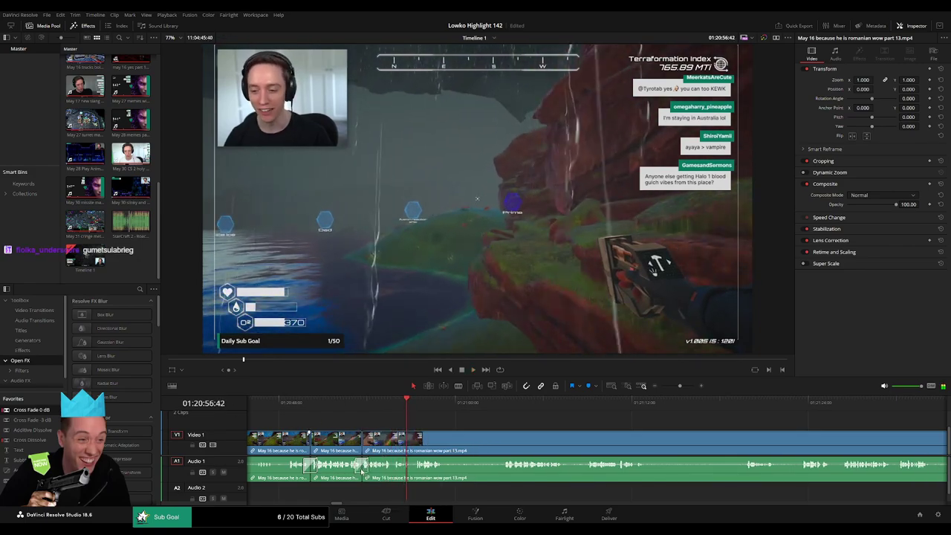
{"action": "scroll", "coordinate": [384, 437], "scroll_direction": "right", "scroll_amount": 3}
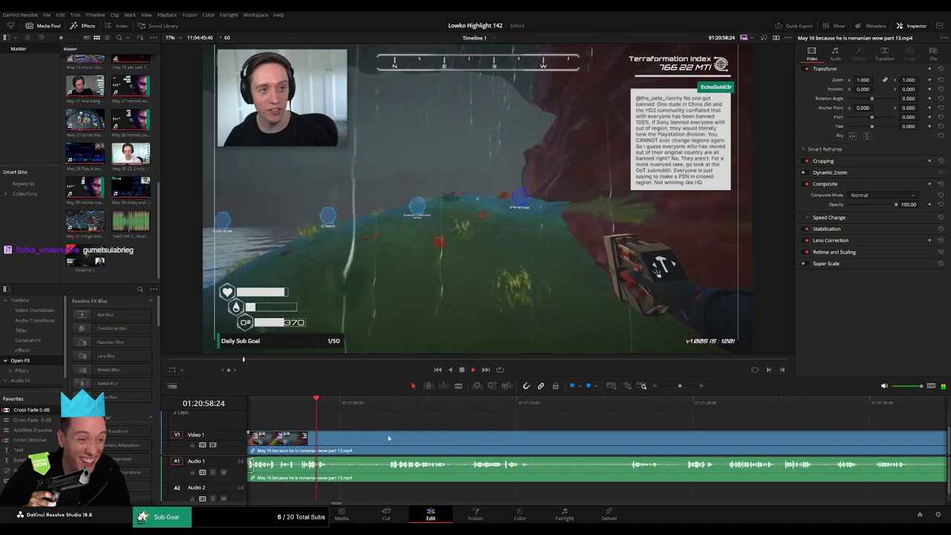
{"action": "key", "text": "b"}
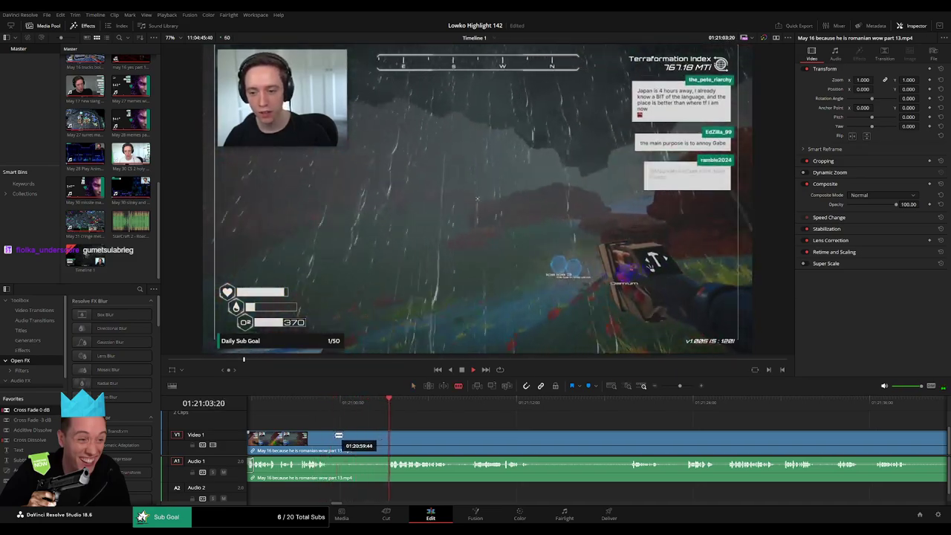
{"action": "left_click", "coordinate": [331, 437]}
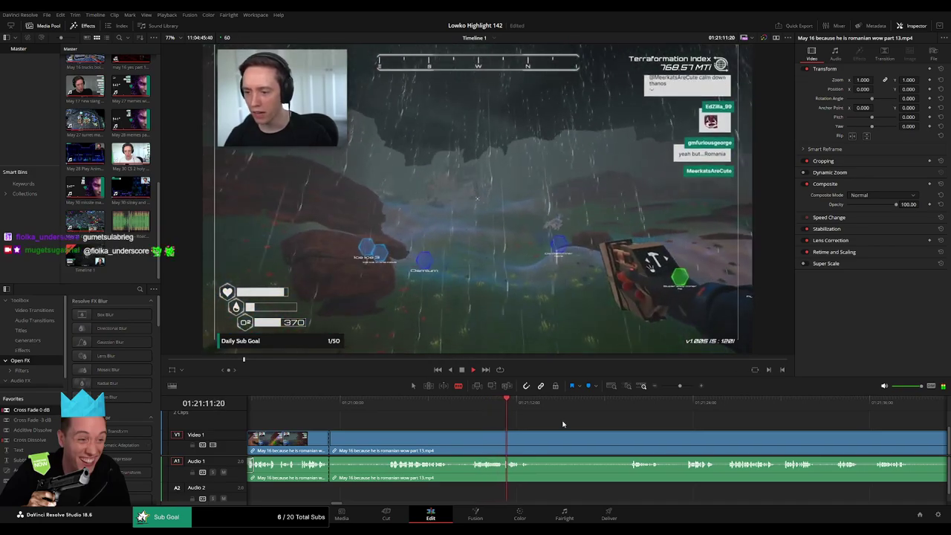
{"action": "left_click_drag", "start_coordinate": [579, 409], "coordinate": [639, 439]}
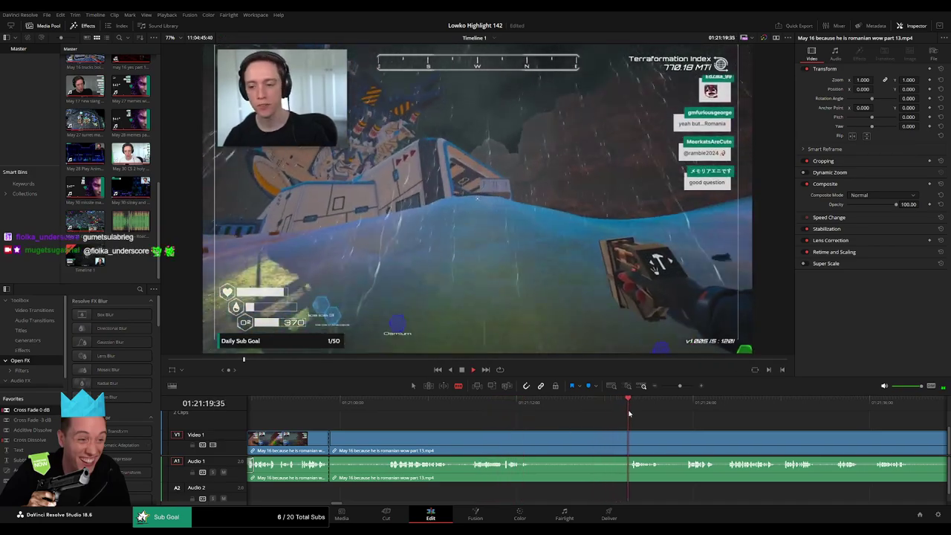
{"action": "left_click", "coordinate": [630, 439]}
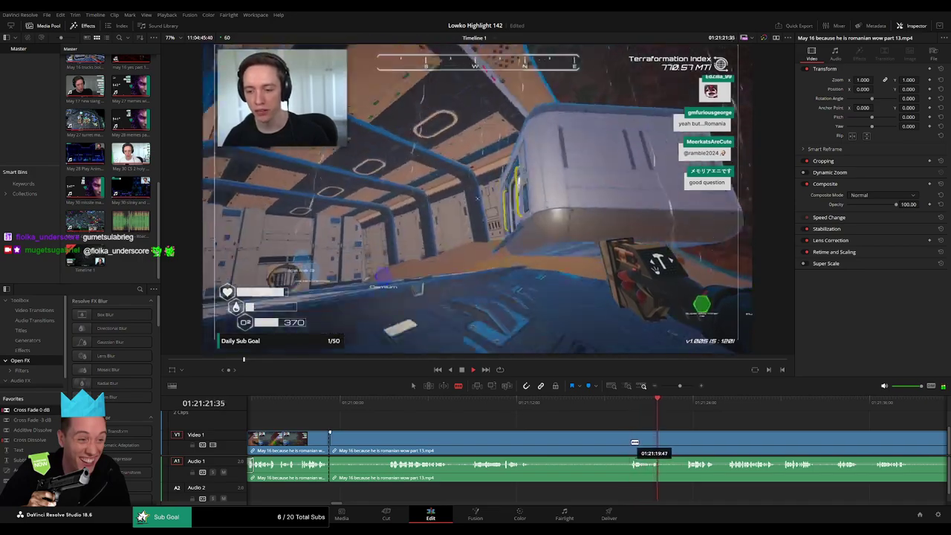
{"action": "key", "text": "BackSpace"}
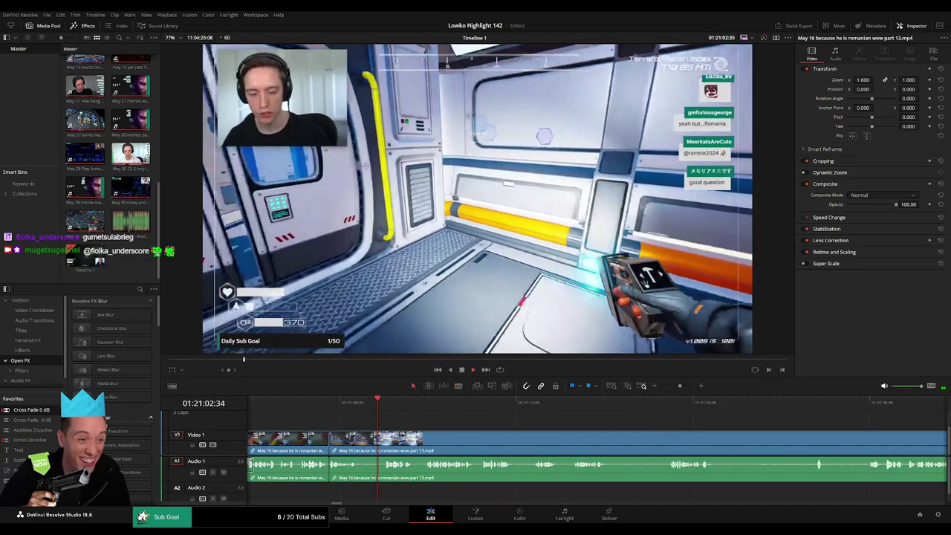
Step: Trim the edit point after the cut, review it, and undo the adjustment
{"action": "mouse_move", "coordinate": [322, 476]}
{"action": "left_mouse_down"}
{"action": "mouse_move", "coordinate": [375, 448]}
{"action": "mouse_move", "coordinate": [394, 425]}
{"action": "left_mouse_up"}
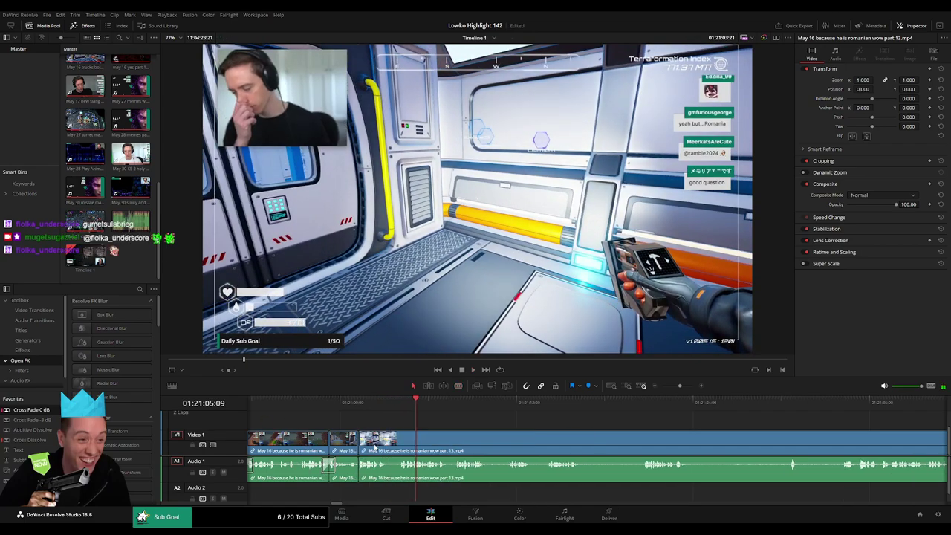
{"action": "key", "text": "space"}
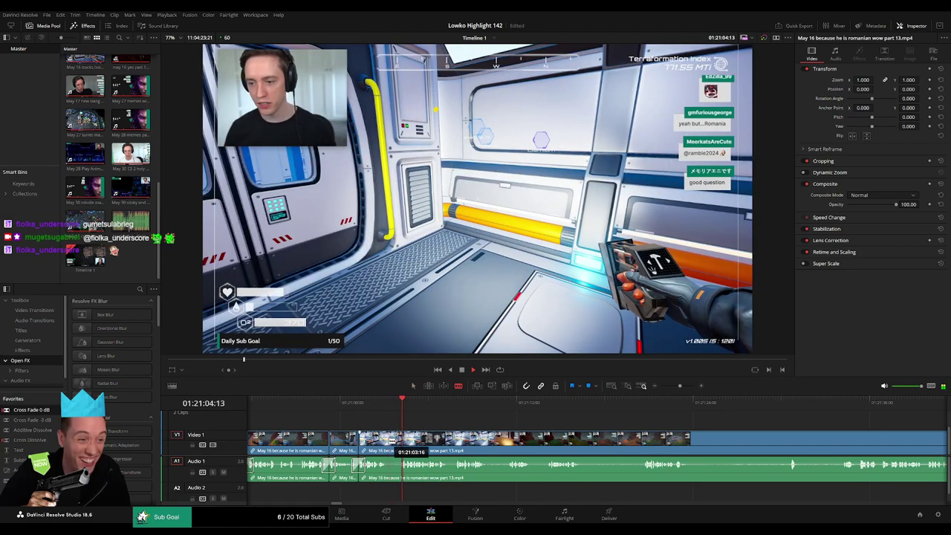
{"action": "left_click_drag", "start_coordinate": [393, 446], "coordinate": [395, 444]}
{"action": "key", "text": "ctrl+z"}
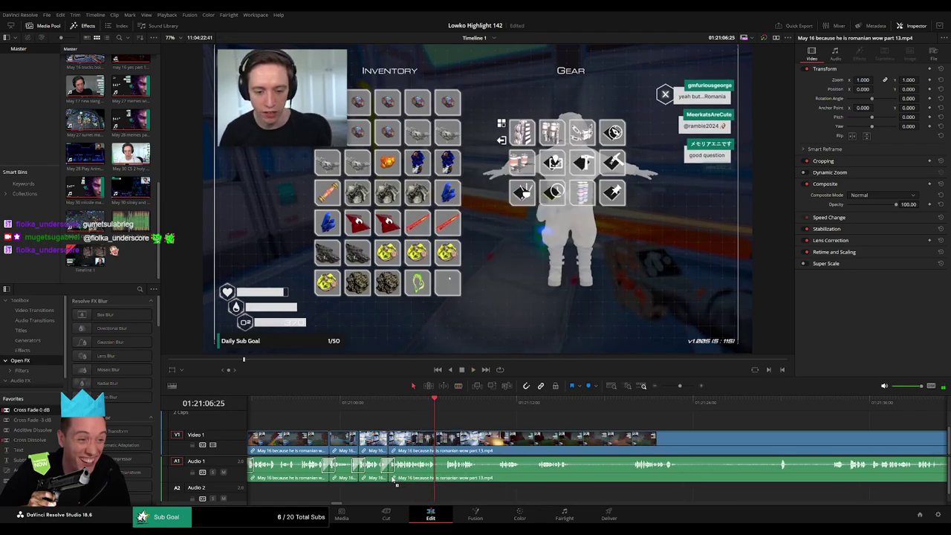
Step: Cut a short middle piece out of the clip, adjust its trim, and ripple-delete it
{"action": "scroll", "coordinate": [356, 430], "scroll_direction": "right", "scroll_amount": 3}
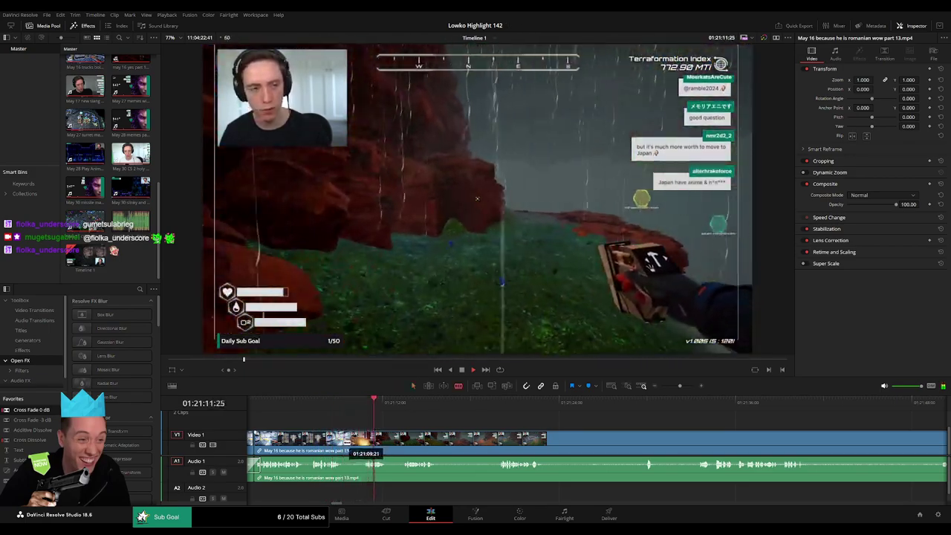
{"action": "key", "text": "ctrl+b"}
{"action": "key", "text": "ctrl+b"}
{"action": "left_click_drag", "start_coordinate": [354, 446], "coordinate": [387, 446]}
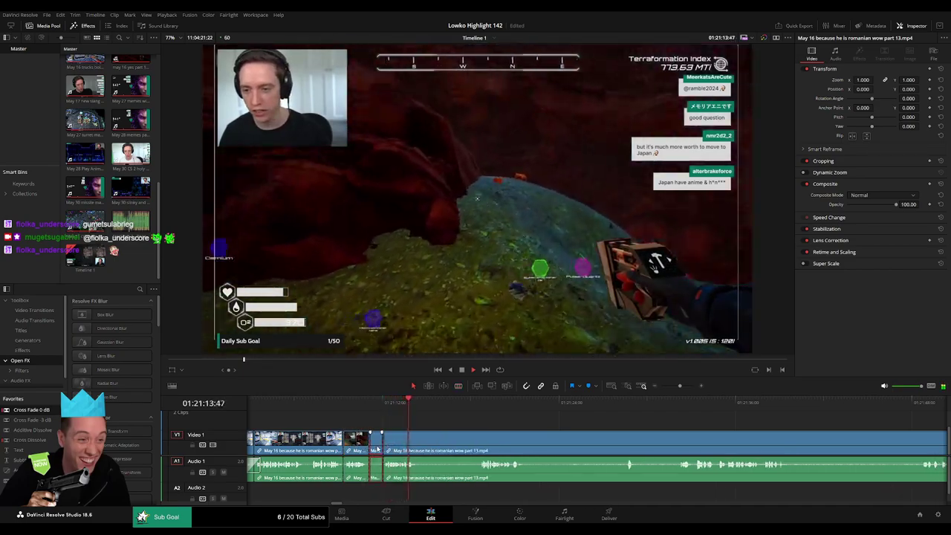
{"action": "left_click_drag", "start_coordinate": [387, 446], "coordinate": [551, 442]}
{"action": "key", "text": "Delete"}
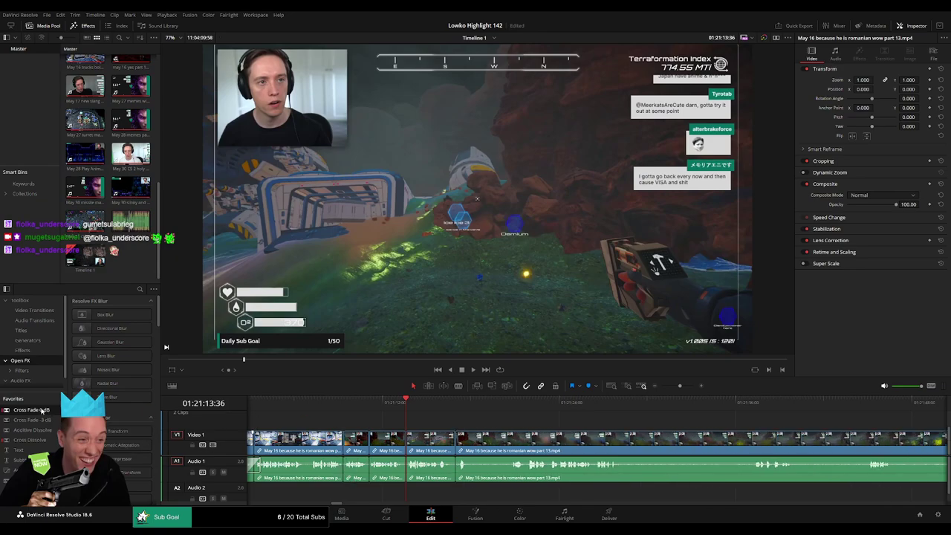
Step: Add a Cross Fade 0 dB on the A1 audio cut and trim the next clip's start, closing the gap
{"action": "mouse_move", "coordinate": [41, 409]}
{"action": "left_mouse_down"}
{"action": "mouse_move", "coordinate": [366, 483]}
{"action": "mouse_move", "coordinate": [433, 481]}
{"action": "left_mouse_up"}
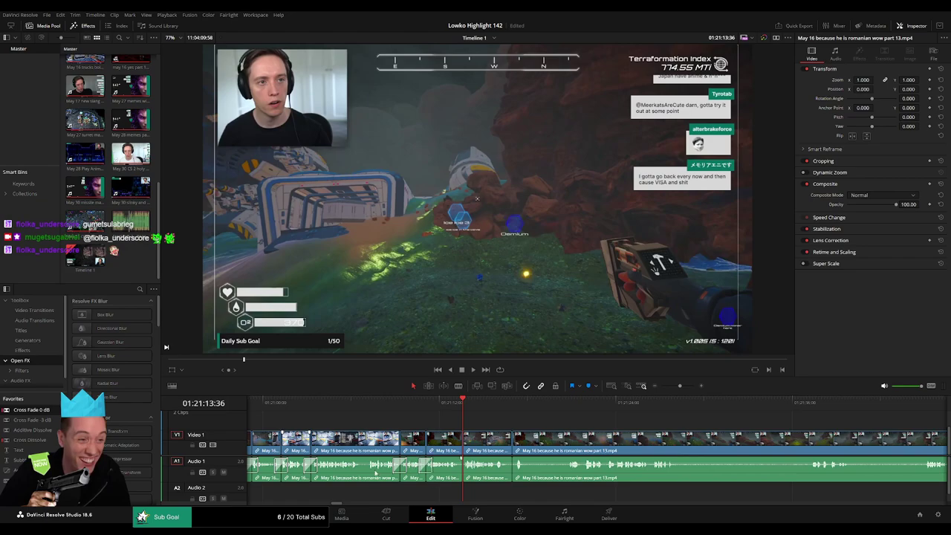
{"action": "left_click_drag", "start_coordinate": [212, 418], "coordinate": [492, 474]}
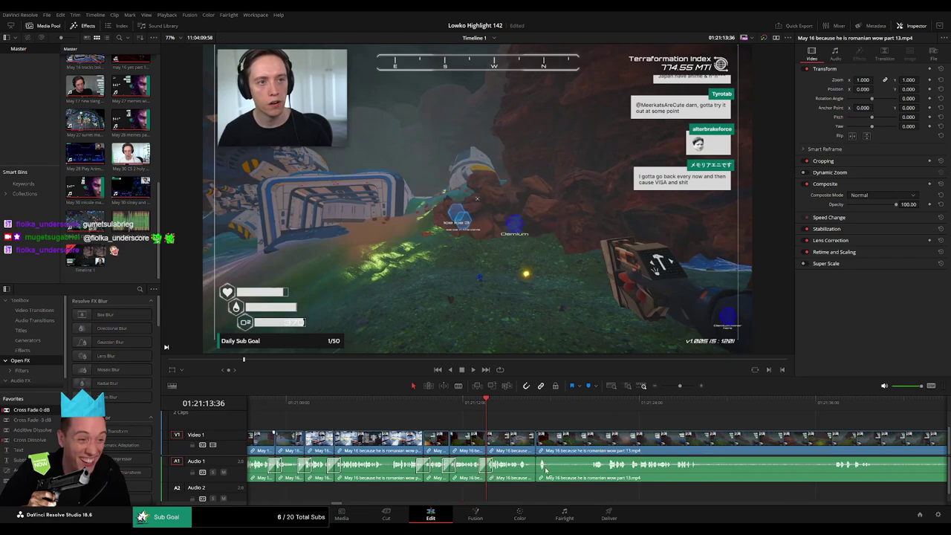
{"action": "key", "text": "space"}
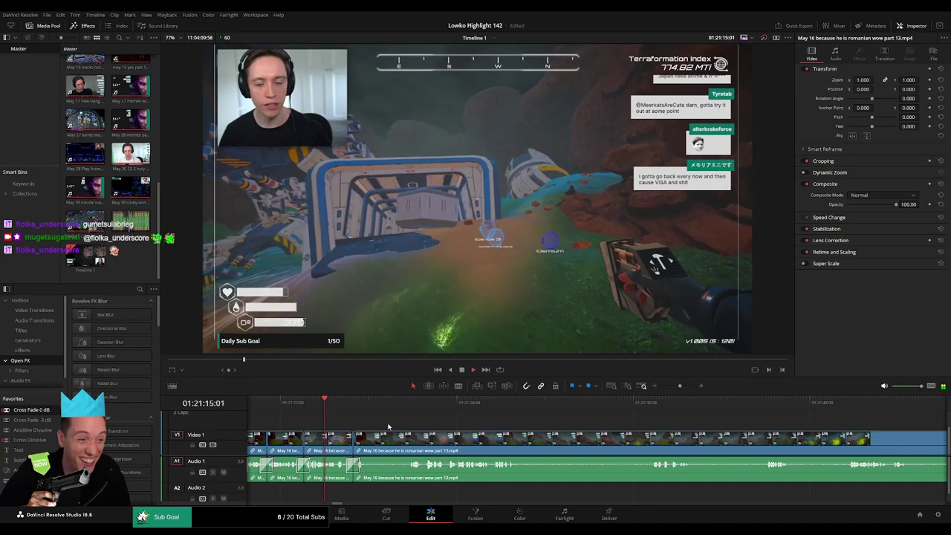
{"action": "left_click_drag", "start_coordinate": [386, 438], "coordinate": [397, 444]}
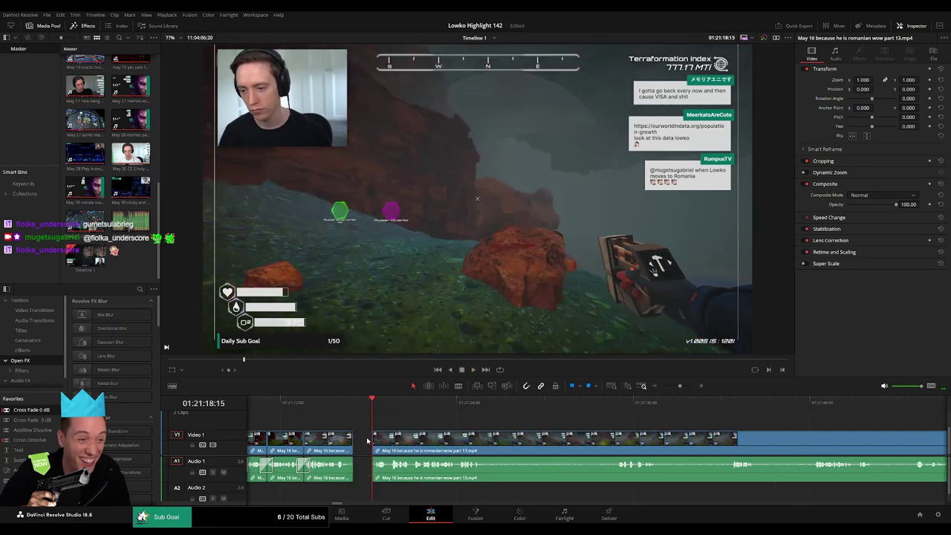
{"action": "left_click_drag", "start_coordinate": [367, 441], "coordinate": [356, 470]}
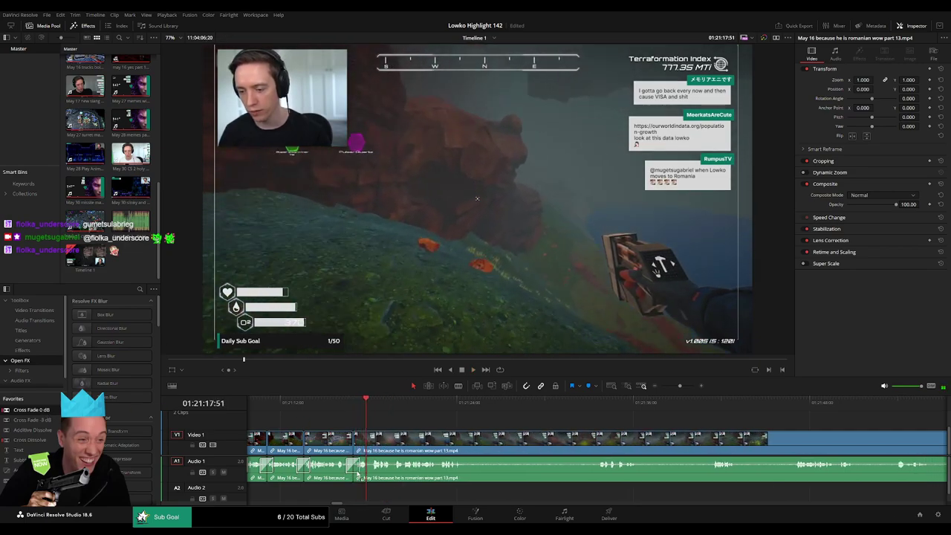
Step: Split the part 13 clip at about 01:21:32 and ripple-delete the piece before the cut
{"action": "scroll", "coordinate": [372, 446], "scroll_direction": "right", "scroll_amount": 3}
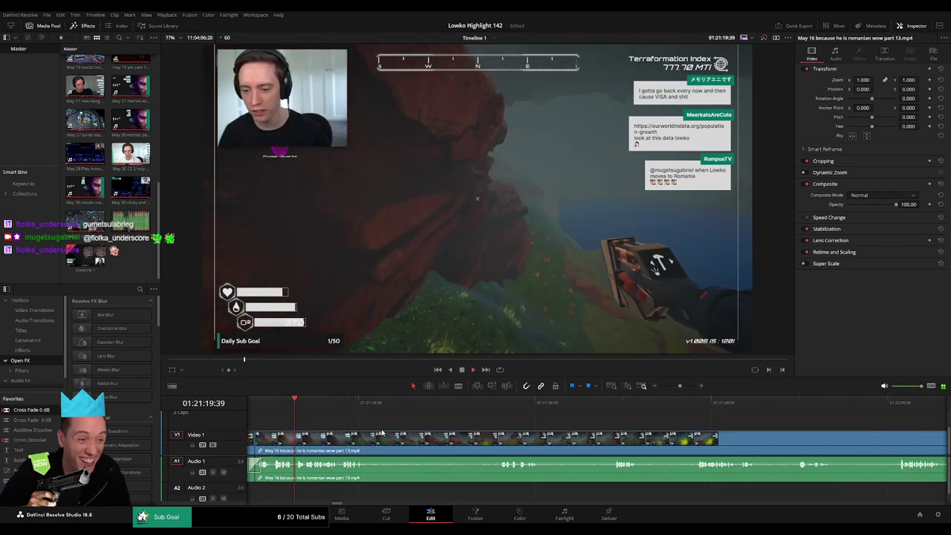
{"action": "key", "text": "b"}
{"action": "left_click", "coordinate": [373, 443]}
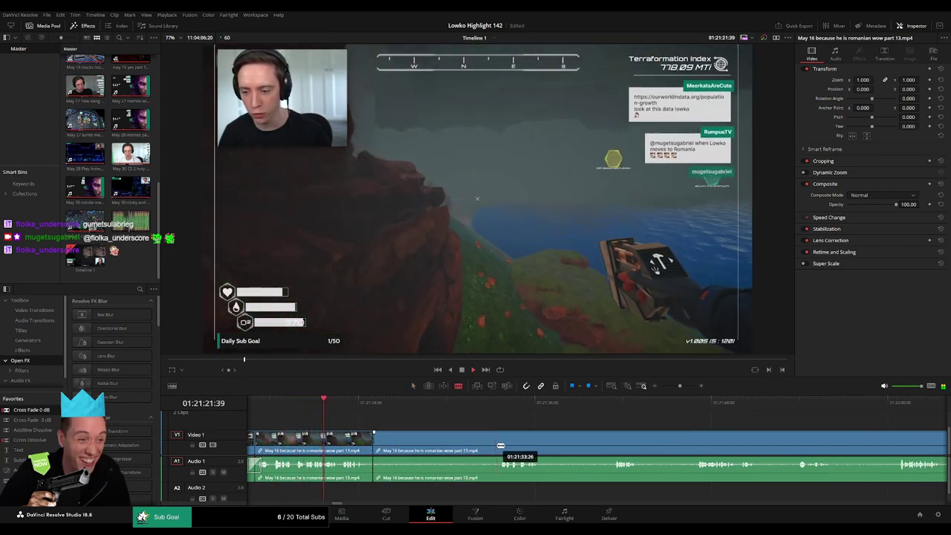
{"action": "key", "text": "a"}
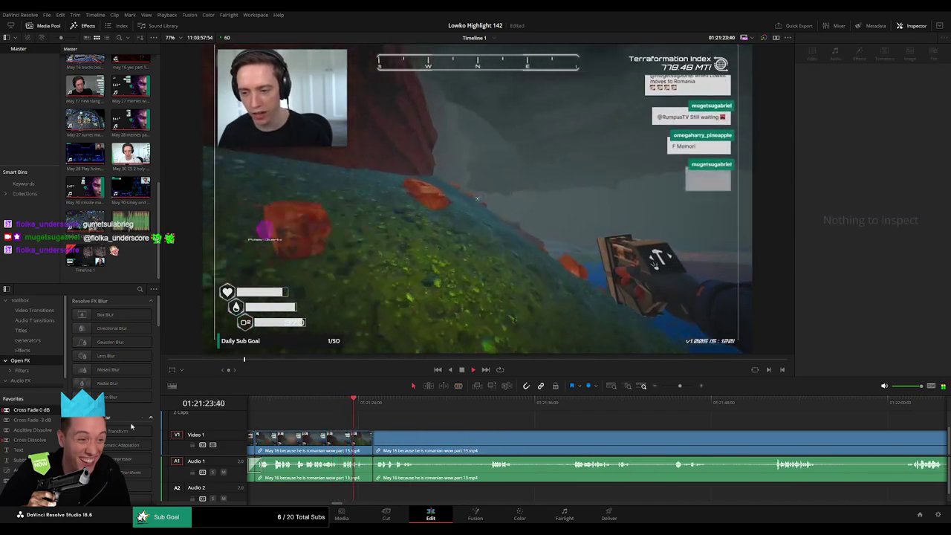
{"action": "key", "text": "shift+v"}
{"action": "scroll", "coordinate": [374, 446], "scroll_direction": "right", "scroll_amount": 2}
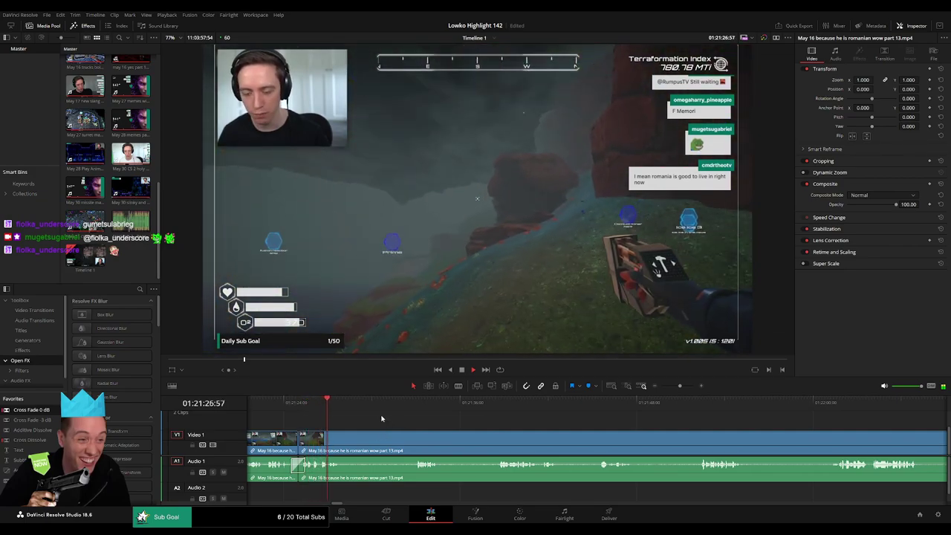
{"action": "left_click", "coordinate": [408, 405]}
{"action": "key", "text": "ctrl+b"}
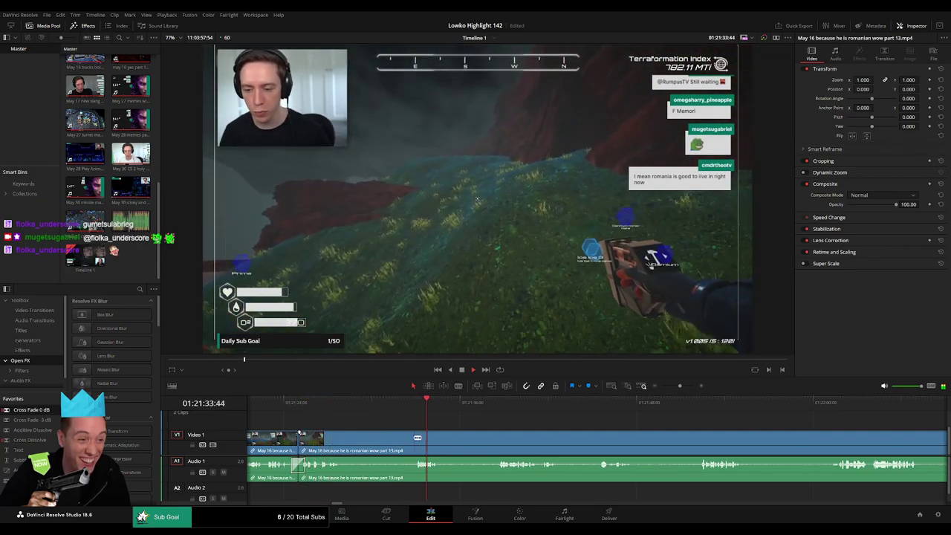
{"action": "left_click", "coordinate": [395, 445]}
{"action": "key", "text": "BackSpace"}
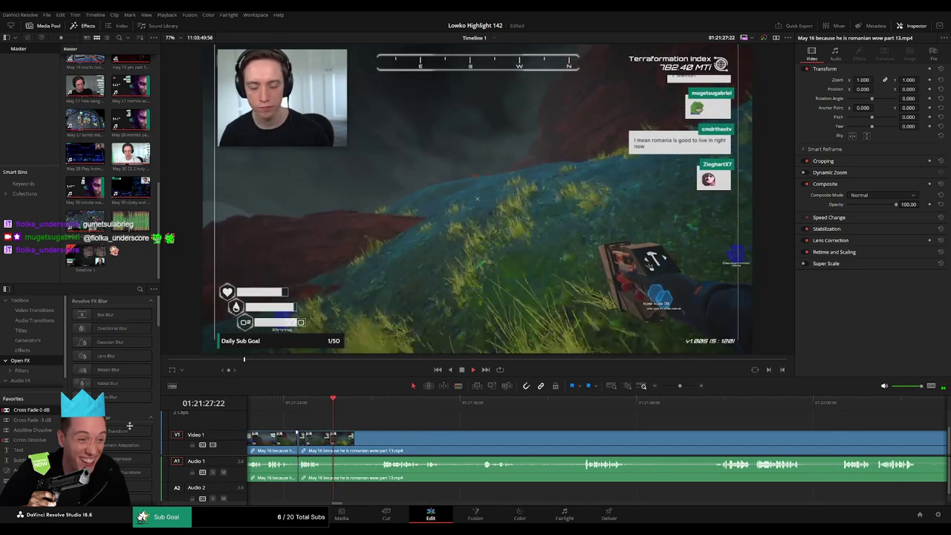
Step: Blade off the next dead piece, delete it, and play back the cuts
{"action": "key", "text": "b"}
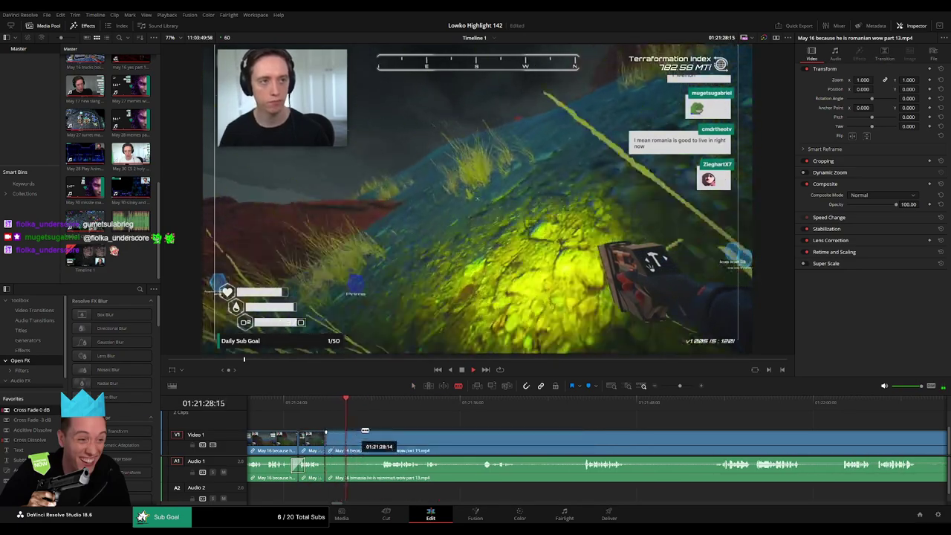
{"action": "left_click", "coordinate": [383, 439]}
{"action": "key", "text": "a"}
{"action": "left_click", "coordinate": [362, 444]}
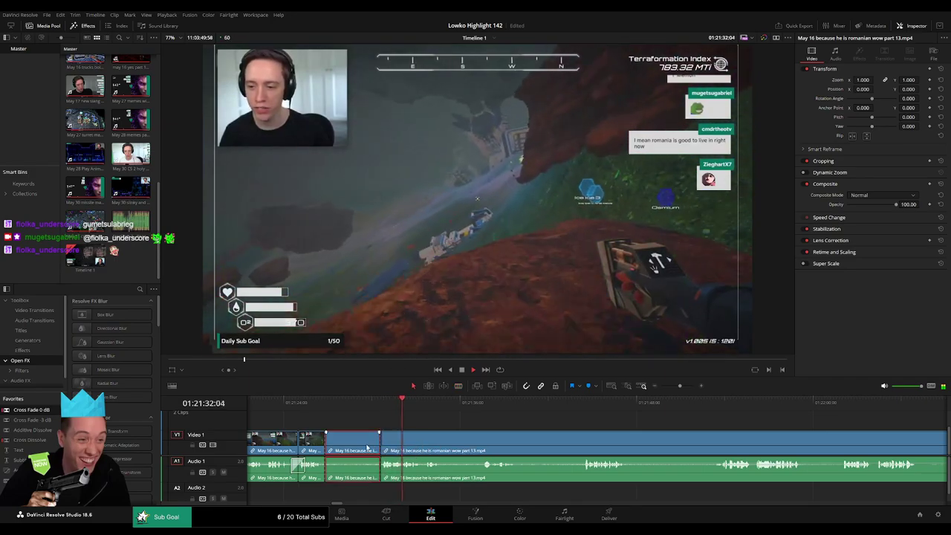
{"action": "key", "text": "BackSpace"}
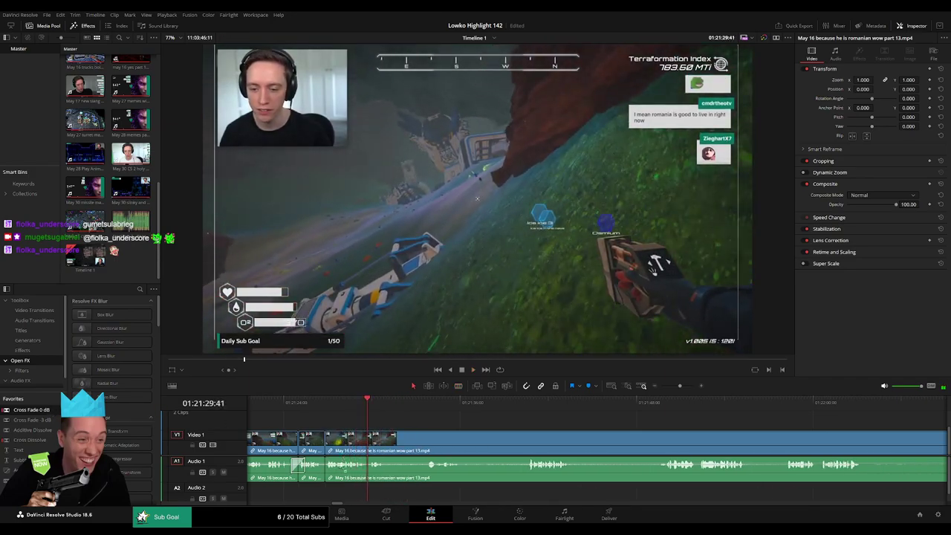
{"action": "key", "text": "space"}
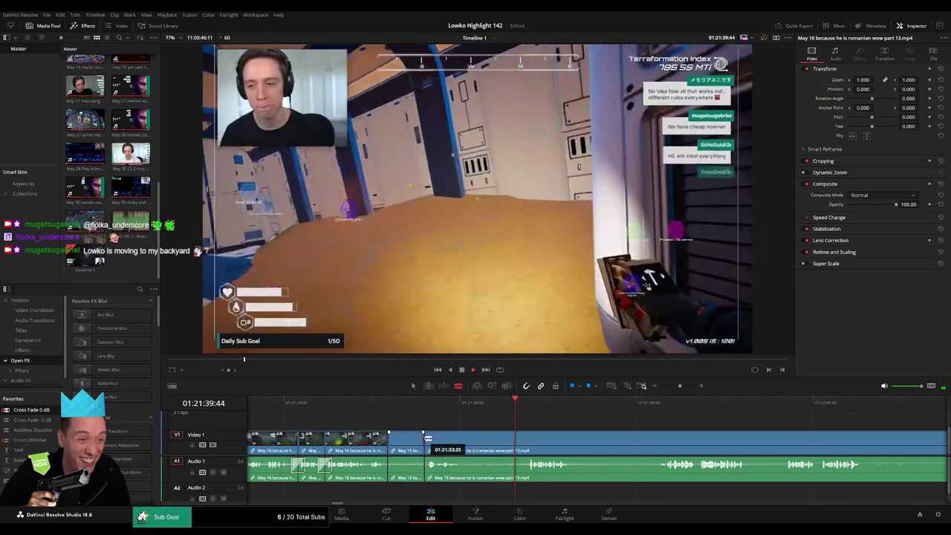
Step: Trim out three dull stretches of the part 13 gameplay, deleting each piece so the joins close
{"action": "left_click_drag", "start_coordinate": [394, 445], "coordinate": [407, 443]}
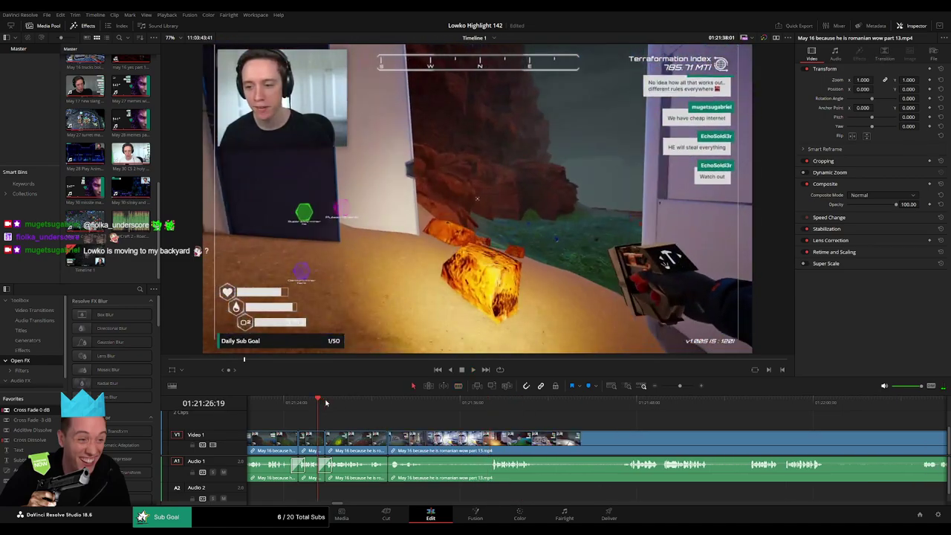
{"action": "key", "text": "space"}
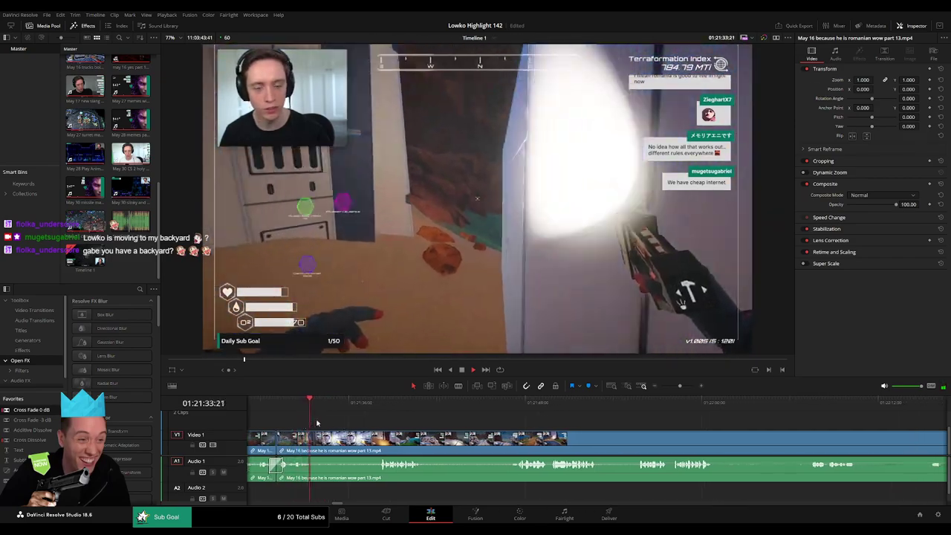
{"action": "left_click_drag", "start_coordinate": [342, 409], "coordinate": [371, 414]}
{"action": "left_click_drag", "start_coordinate": [335, 440], "coordinate": [380, 440]}
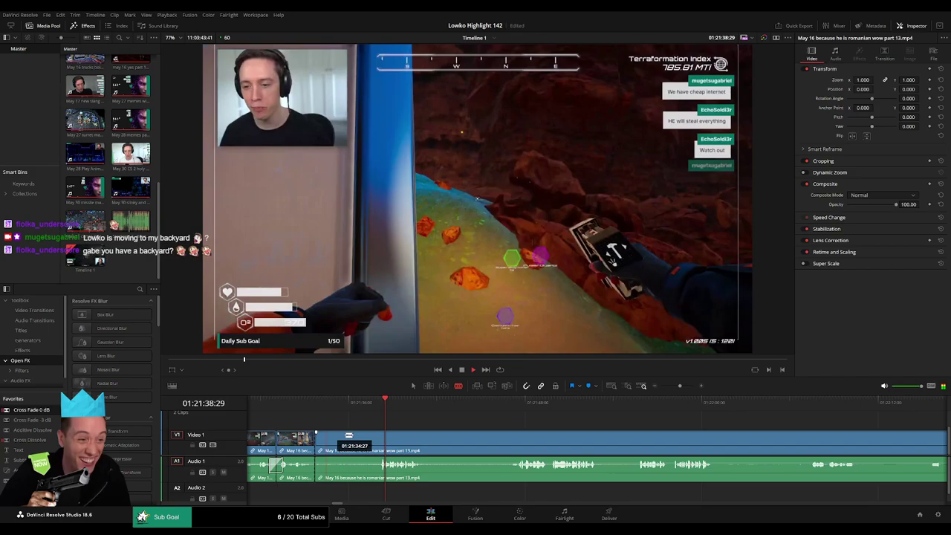
{"action": "key", "text": "Delete"}
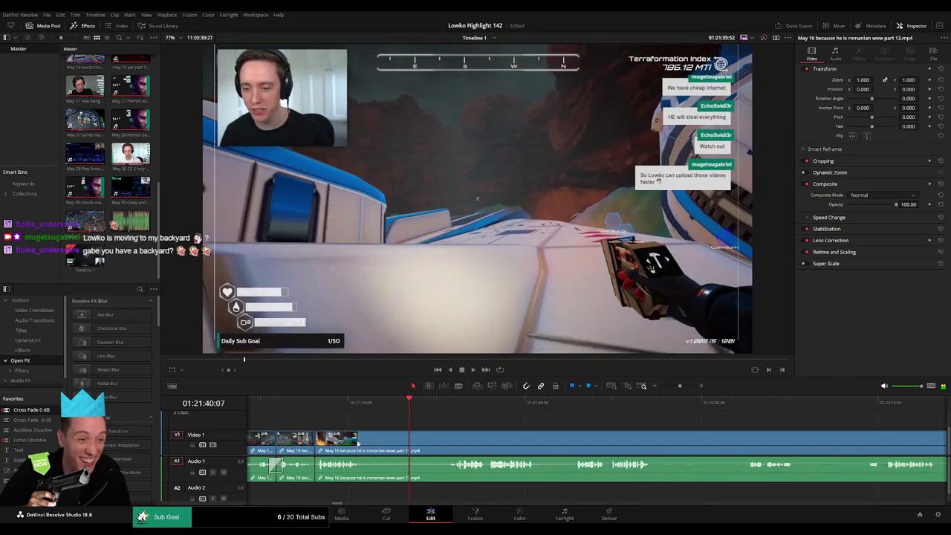
{"action": "left_click", "coordinate": [335, 405]}
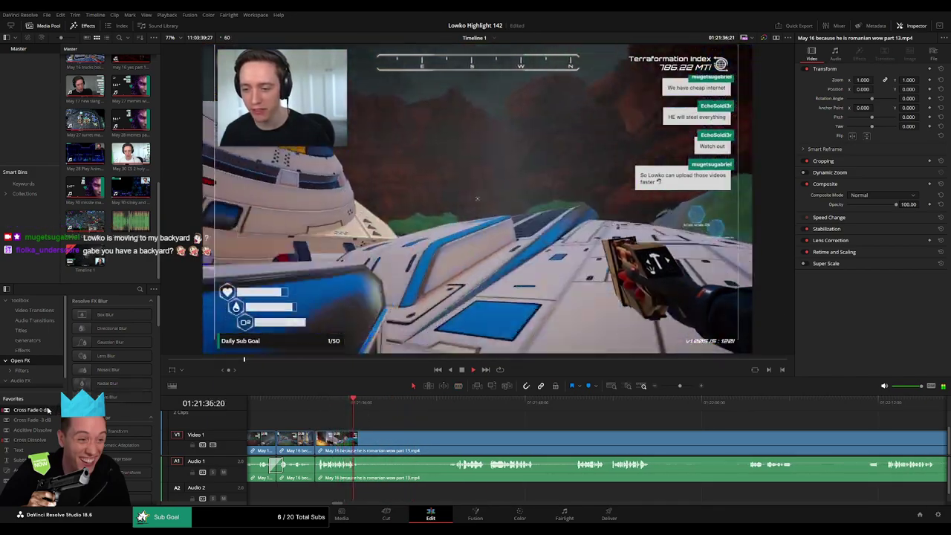
{"action": "left_click", "coordinate": [422, 405]}
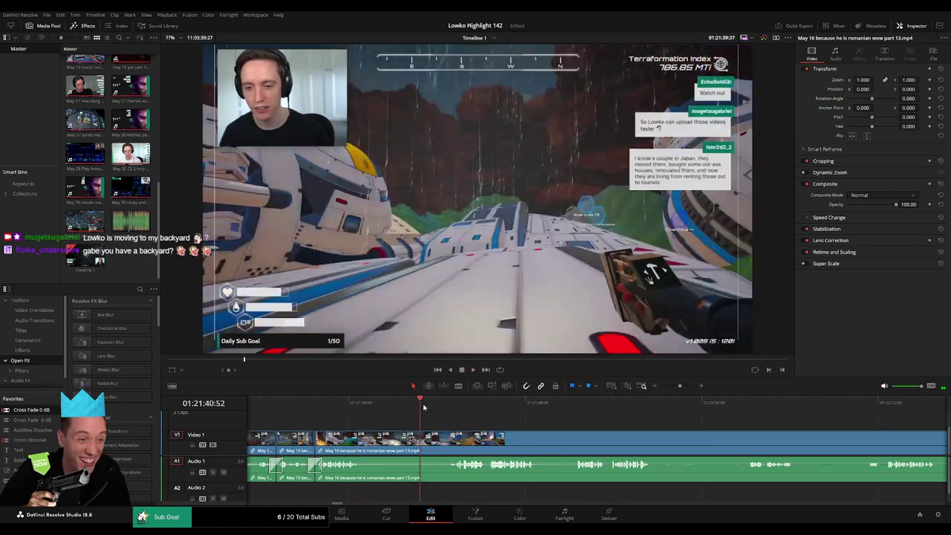
{"action": "left_click_drag", "start_coordinate": [369, 445], "coordinate": [444, 443]}
{"action": "key", "text": "Delete"}
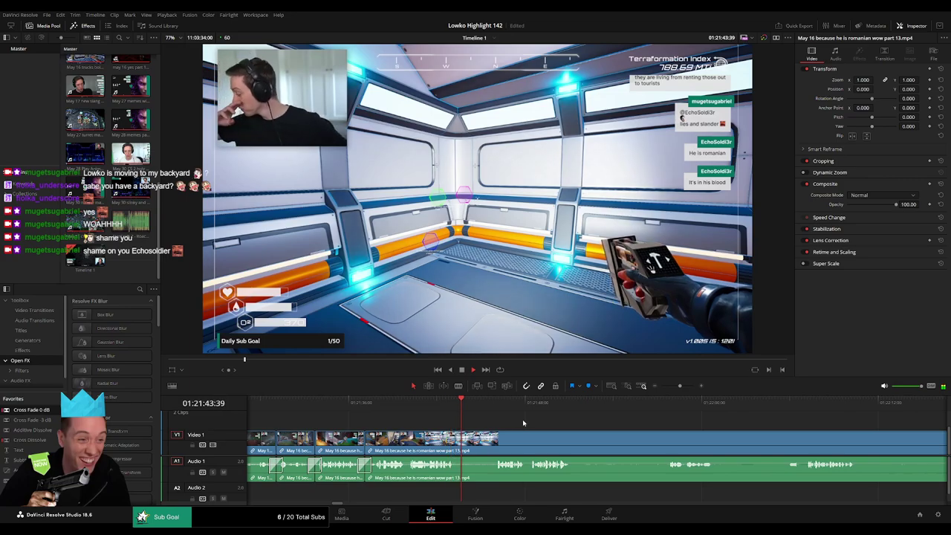
Step: Blade off a short dull piece of the gameplay, ripple-delete it, and review the join
{"action": "key", "text": "b"}
{"action": "left_click", "coordinate": [469, 442]}
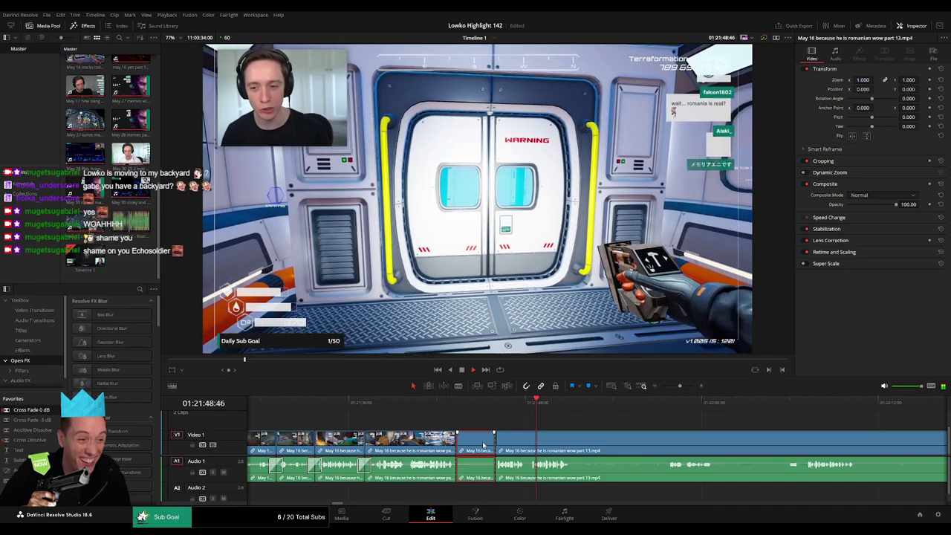
{"action": "key", "text": "a"}
{"action": "left_click", "coordinate": [479, 442]}
{"action": "key", "text": "Delete"}
{"action": "left_click", "coordinate": [493, 402]}
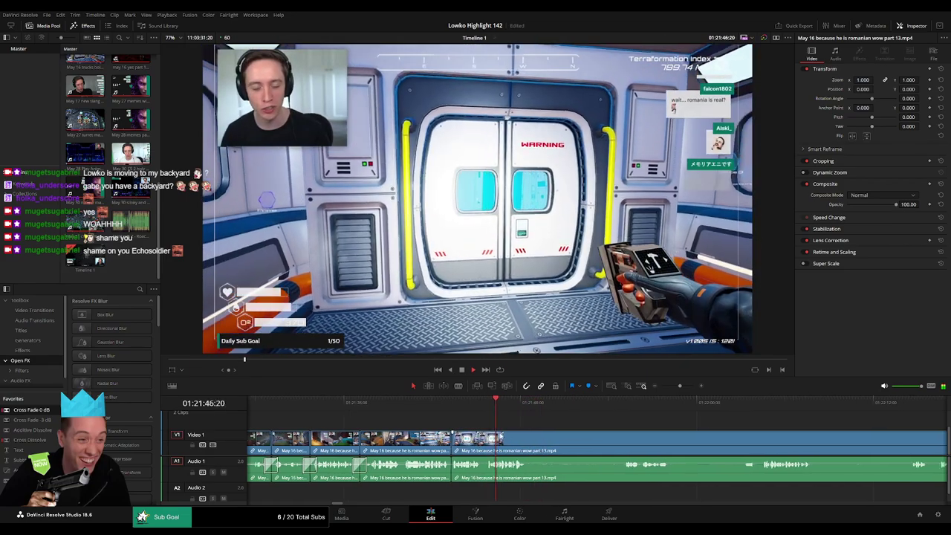
{"action": "scroll", "coordinate": [438, 429], "scroll_direction": "right", "scroll_amount": 3}
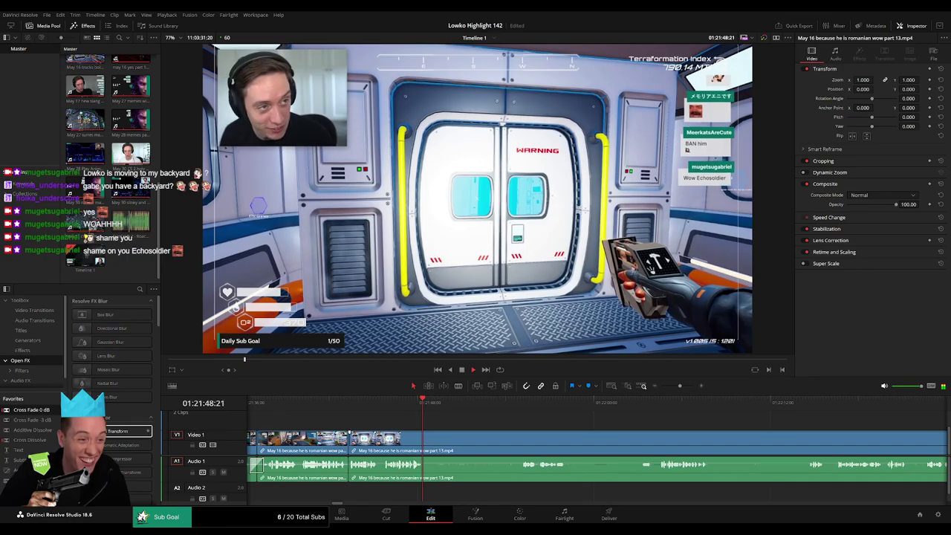
Step: Cut both ends of the next dull part and ripple-delete it
{"action": "key", "text": "b"}
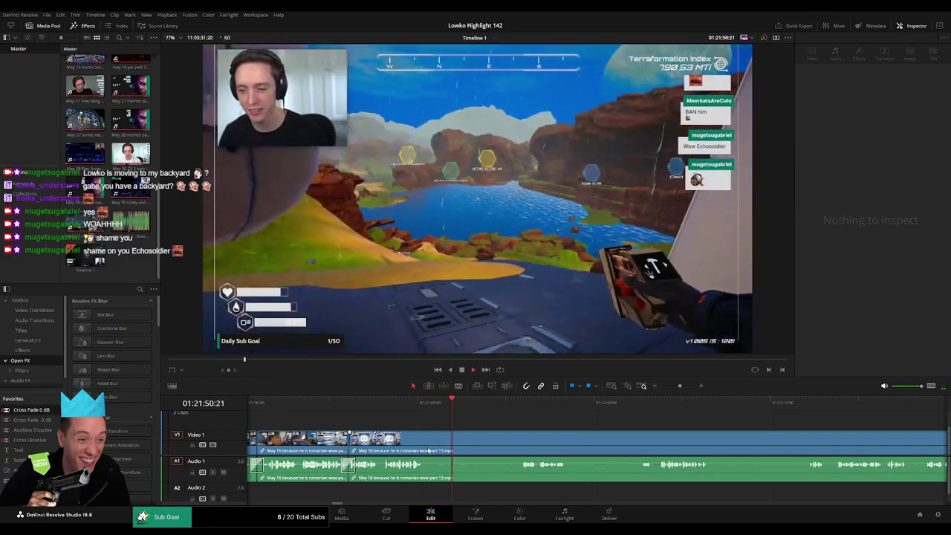
{"action": "left_click", "coordinate": [425, 443]}
{"action": "left_click", "coordinate": [514, 405]}
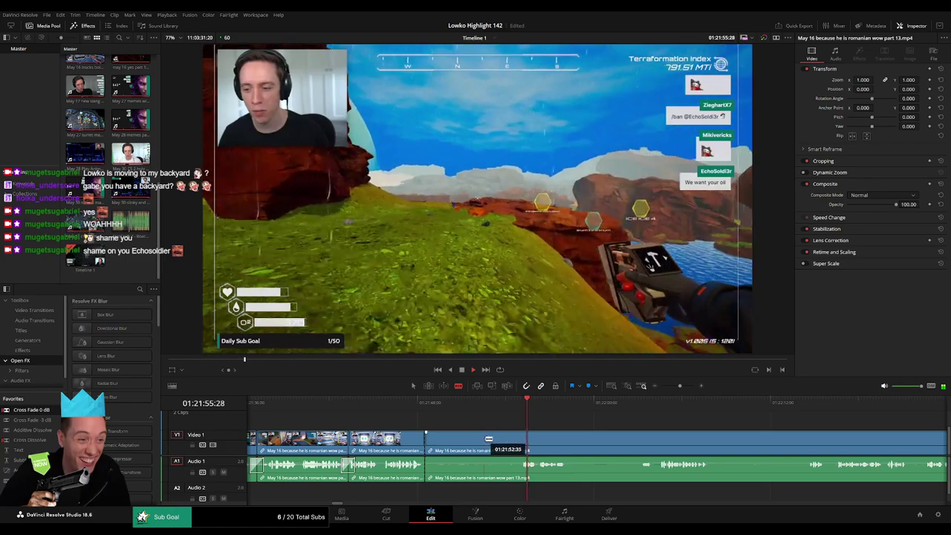
{"action": "left_click", "coordinate": [520, 444]}
{"action": "key", "text": "a"}
{"action": "left_click", "coordinate": [511, 449]}
{"action": "key", "text": "Delete"}
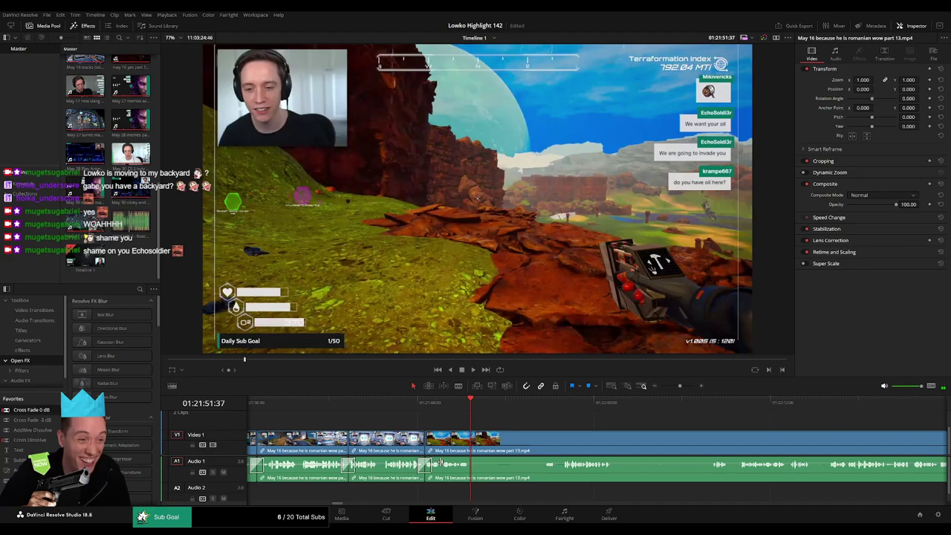
Step: Trim the next piece, remove the dull stretch before about 01:22:08, and add a Cross Fade 0 dB on A1
{"action": "left_click_drag", "start_coordinate": [441, 462], "coordinate": [341, 446]}
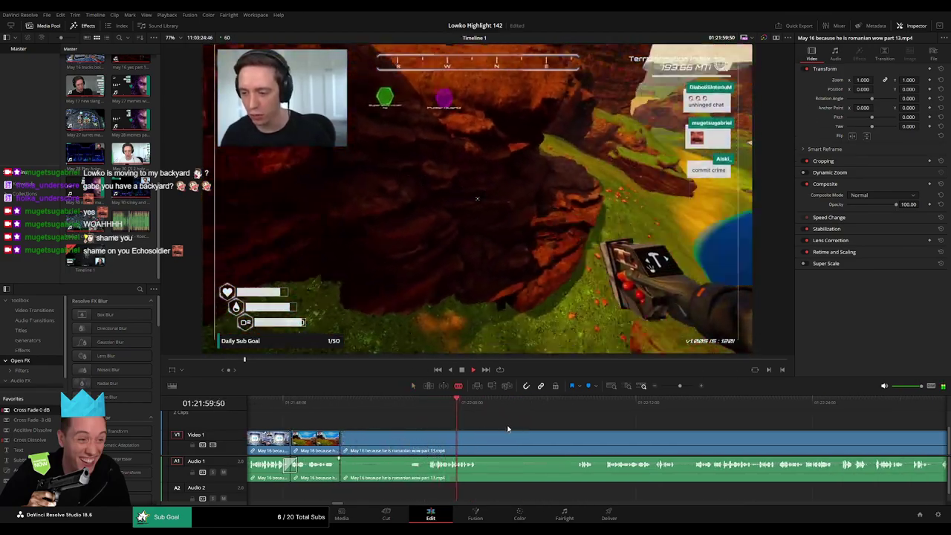
{"action": "left_click", "coordinate": [581, 412]}
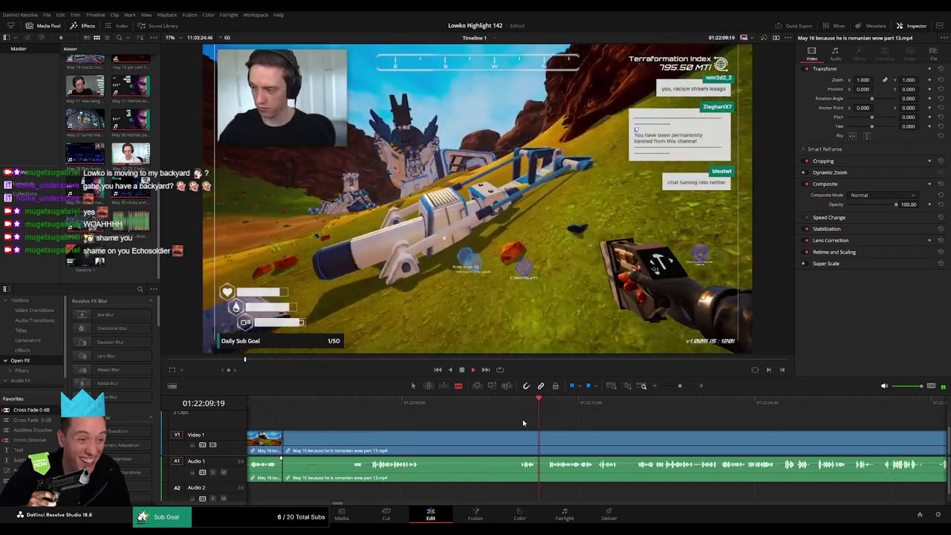
{"action": "left_click_drag", "start_coordinate": [551, 439], "coordinate": [551, 437]}
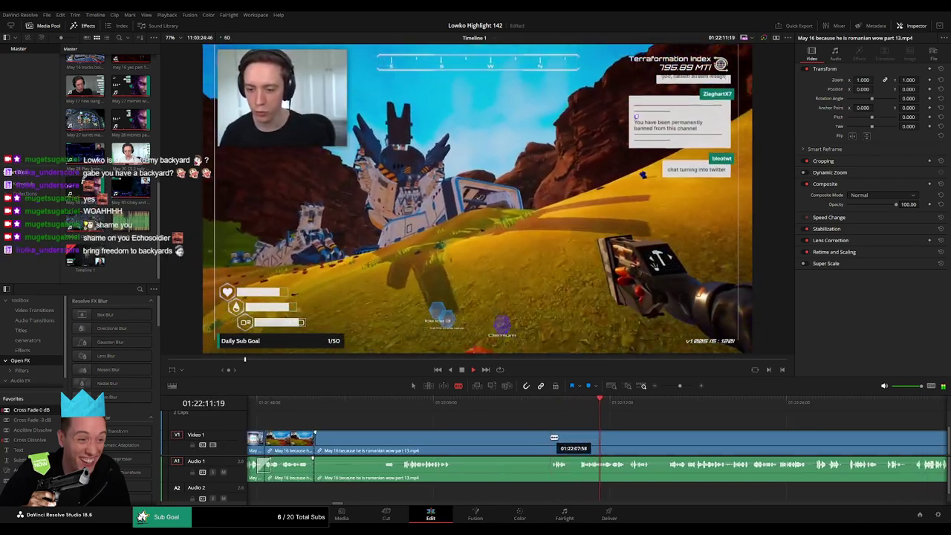
{"action": "left_click", "coordinate": [551, 439]}
{"action": "key", "text": "a"}
{"action": "left_click", "coordinate": [528, 442]}
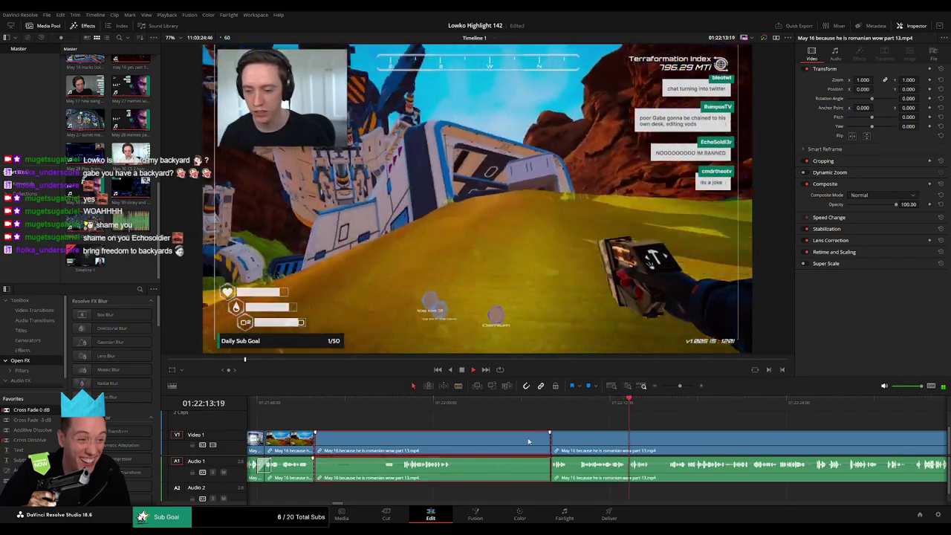
{"action": "key", "text": "BackSpace"}
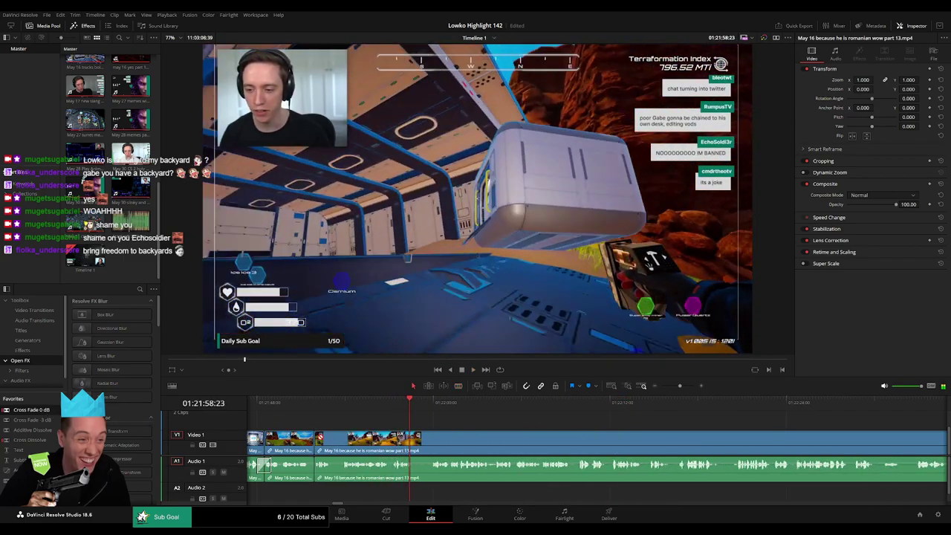
{"action": "left_click_drag", "start_coordinate": [46, 410], "coordinate": [327, 481]}
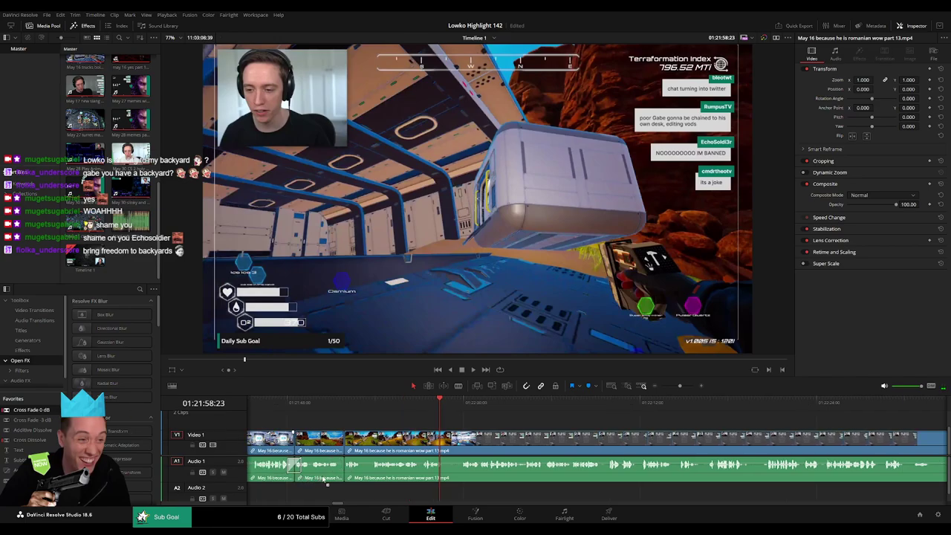
{"action": "key", "text": "space"}
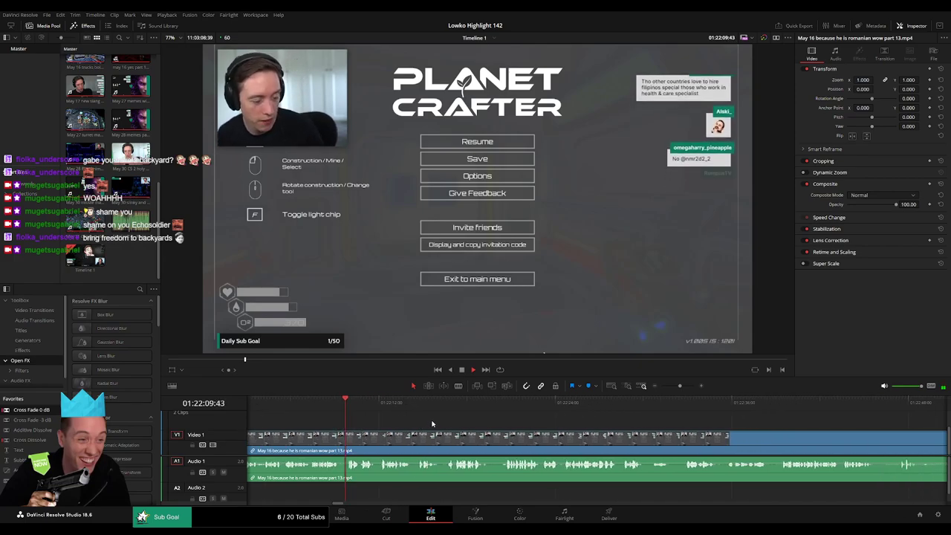
Step: Split the gameplay where the pause menu appears
{"action": "key", "text": "b"}
{"action": "left_click", "coordinate": [344, 447]}
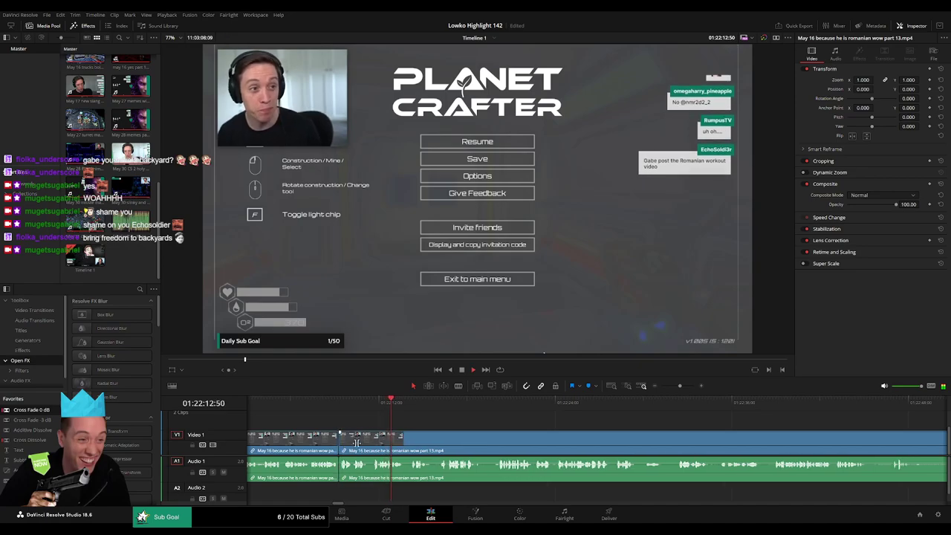
{"action": "scroll", "coordinate": [371, 434], "scroll_direction": "right", "scroll_amount": 3}
{"action": "scroll", "coordinate": [371, 429], "scroll_direction": "right", "scroll_amount": 2}
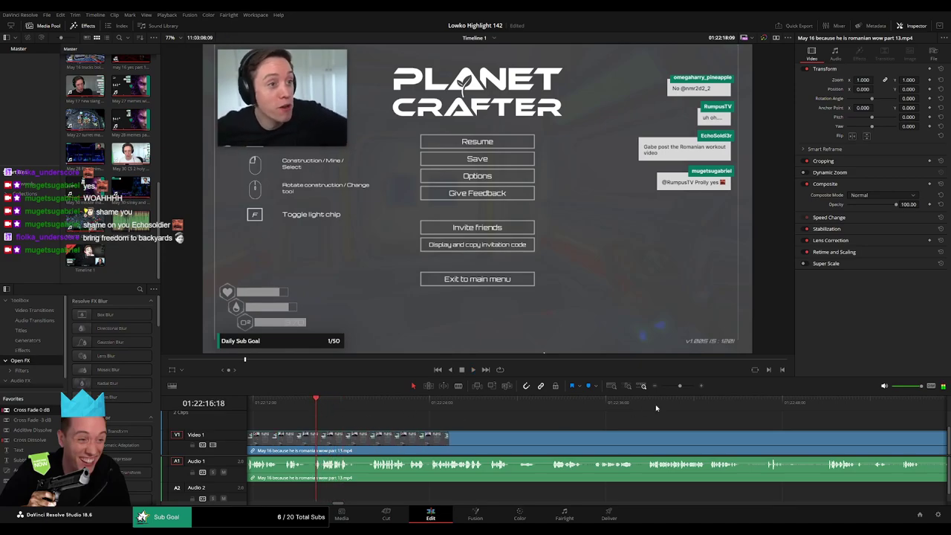
Step: Jump to the StarCraft section near the timeline start and play it back
{"action": "left_click_drag", "start_coordinate": [679, 385], "coordinate": [687, 386]}
{"action": "left_click_drag", "start_coordinate": [672, 386], "coordinate": [660, 386]}
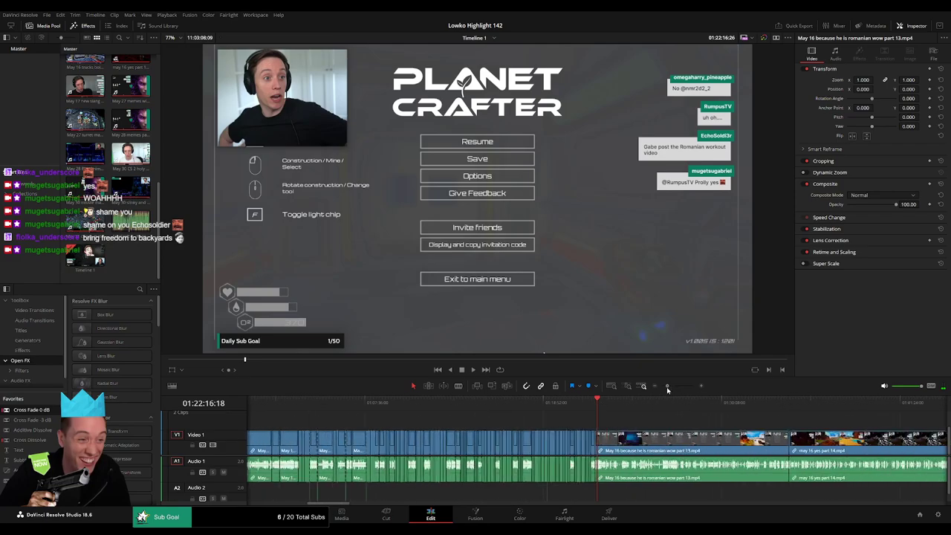
{"action": "left_click", "coordinate": [307, 421]}
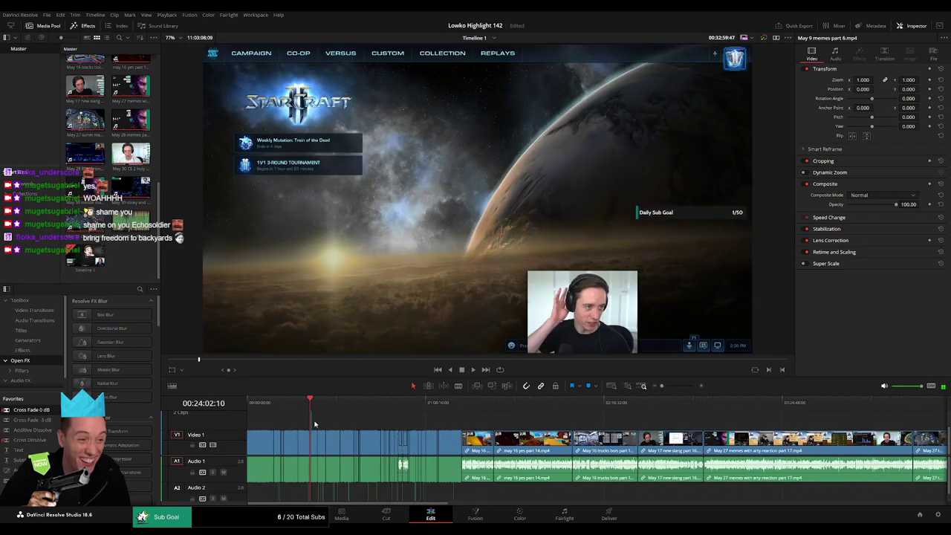
{"action": "key", "text": "space"}
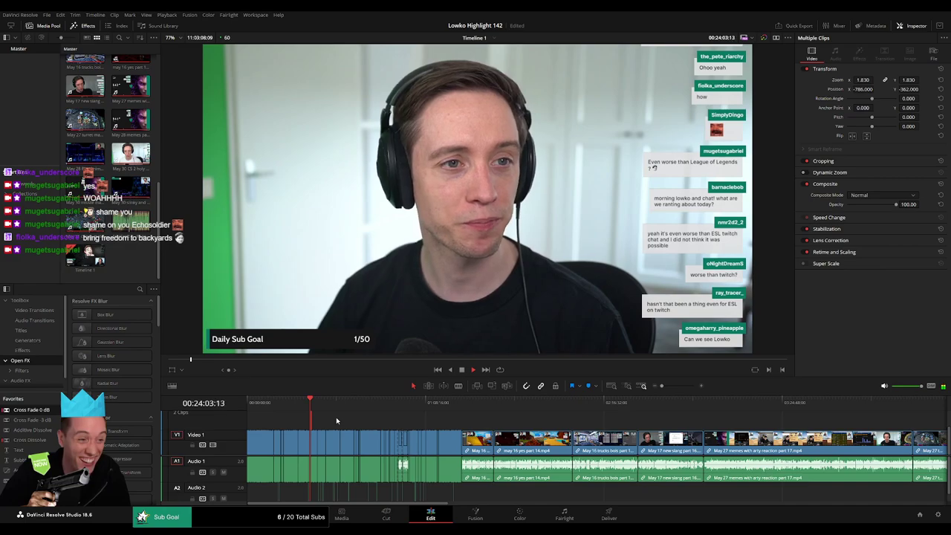
Step: Stop at the StarCraft Reddit browser section and zoom closely into the 13.mp4 clip
{"action": "left_click_drag", "start_coordinate": [661, 385], "coordinate": [673, 385]}
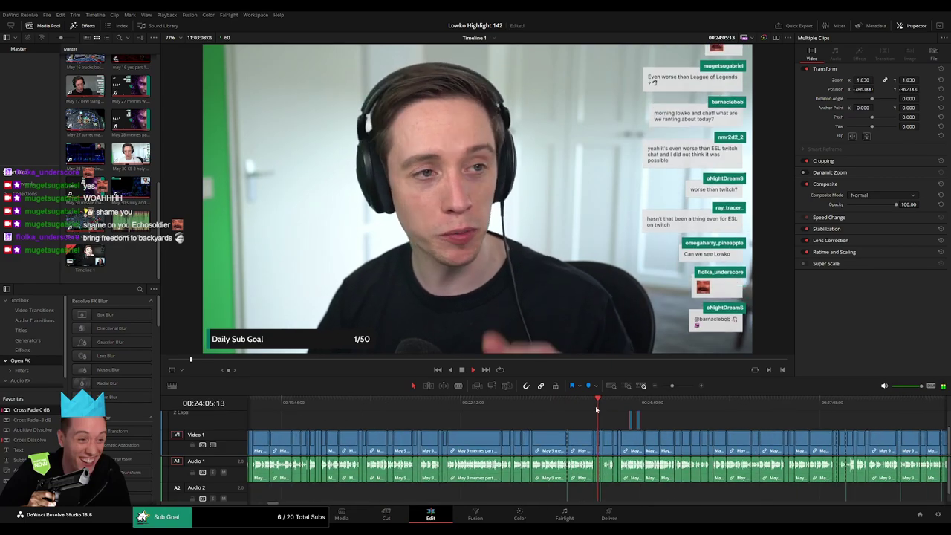
{"action": "left_click", "coordinate": [630, 402]}
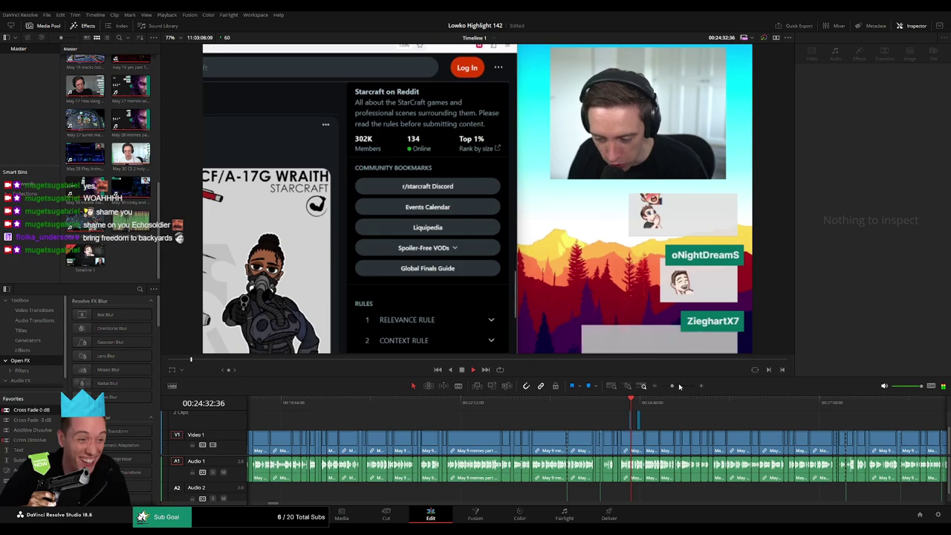
{"action": "left_click", "coordinate": [679, 386]}
{"action": "key", "text": "space"}
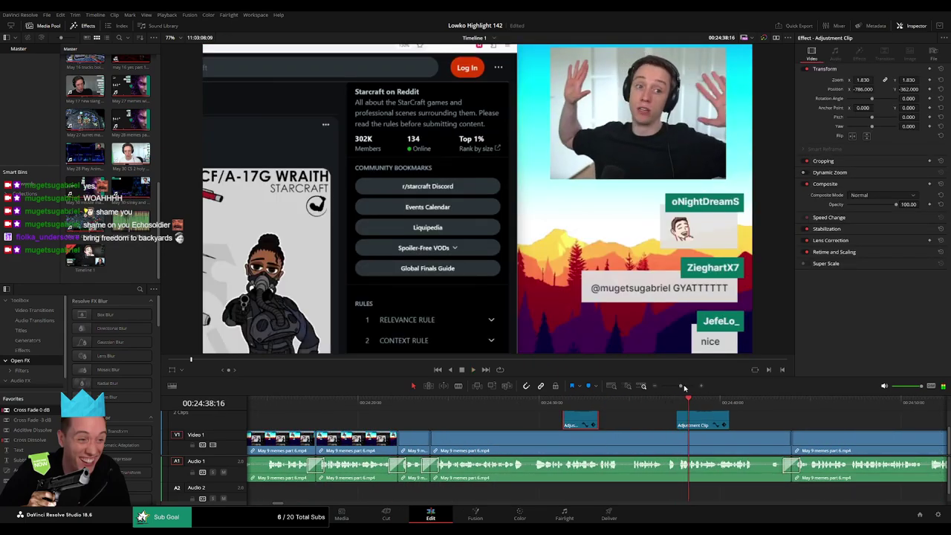
{"action": "left_click", "coordinate": [644, 386]}
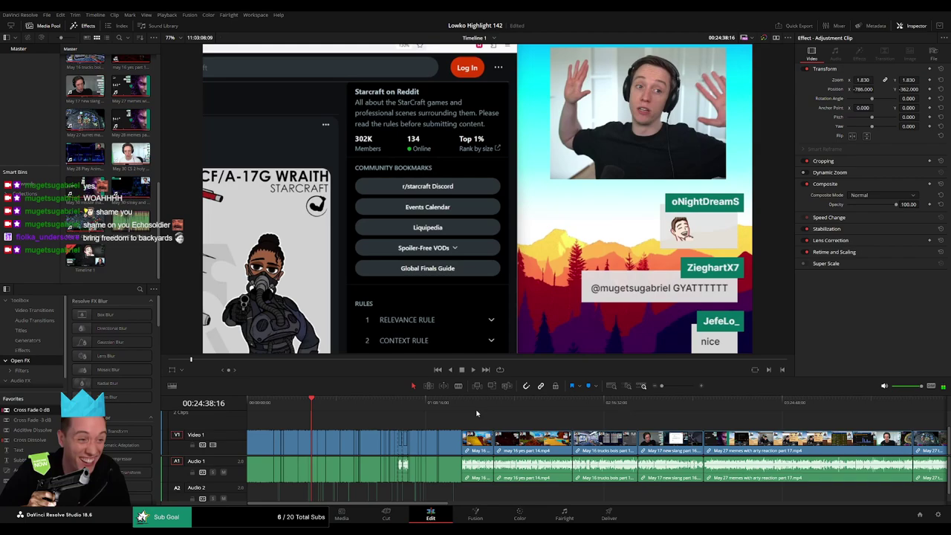
{"action": "left_click", "coordinate": [678, 386]}
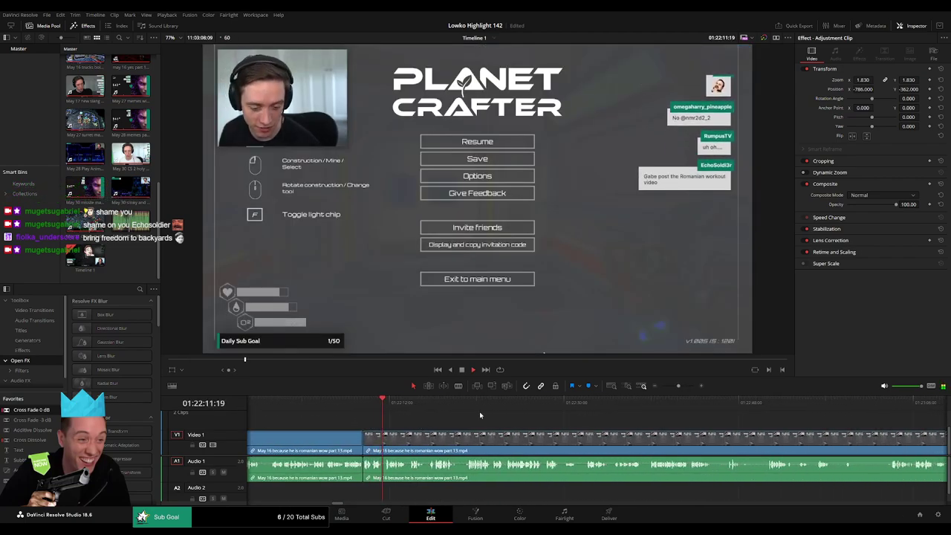
{"action": "left_click", "coordinate": [683, 387]}
{"action": "left_click", "coordinate": [684, 386]}
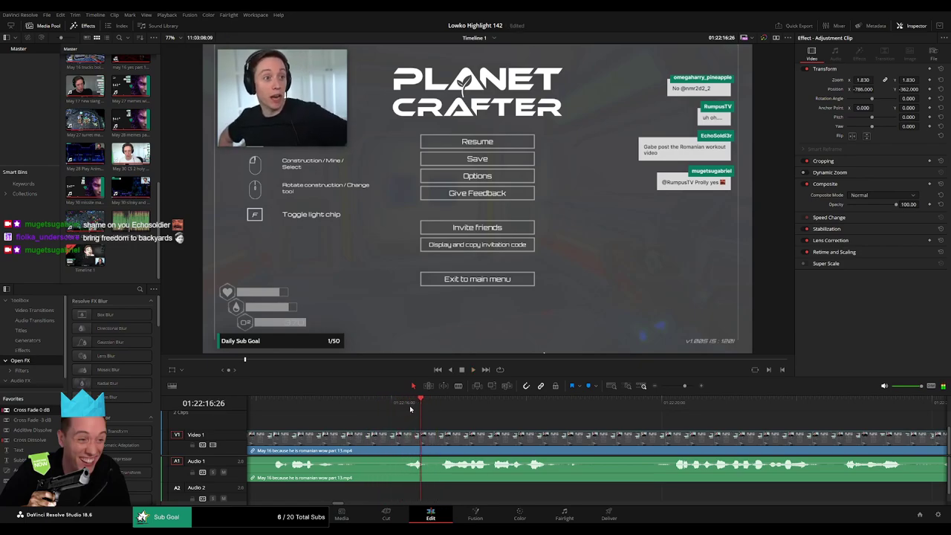
Step: Paste the 1.830 zoom adjustment clip at the playhead, reframed onto the webcam (X 713, Y -437)
{"action": "key", "text": "ctrl+v"}
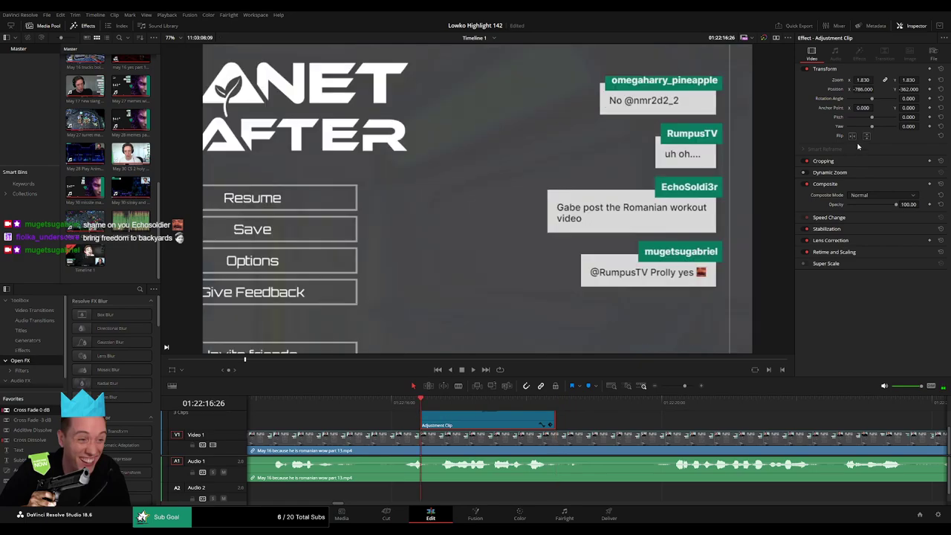
{"action": "left_click_drag", "start_coordinate": [862, 89], "coordinate": [921, 89]}
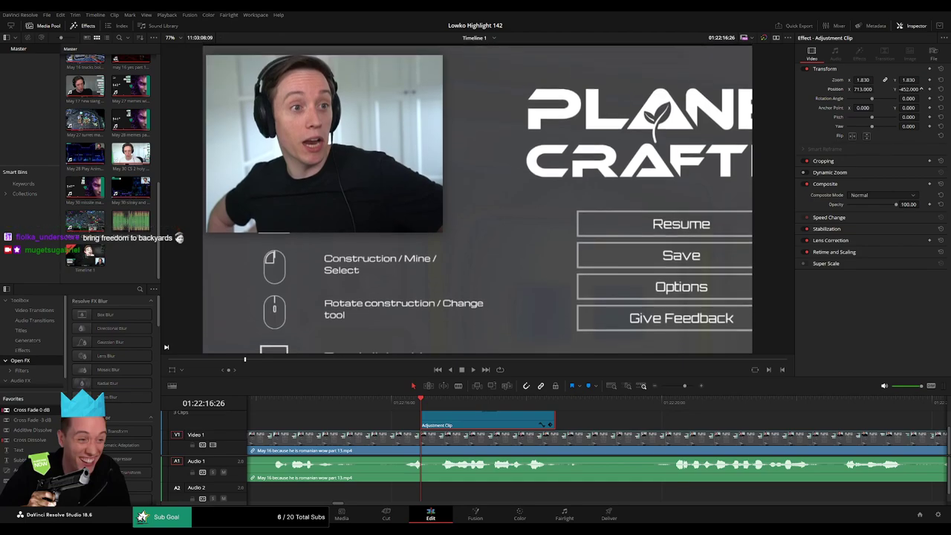
{"action": "left_click", "coordinate": [402, 405]}
{"action": "key", "text": "space"}
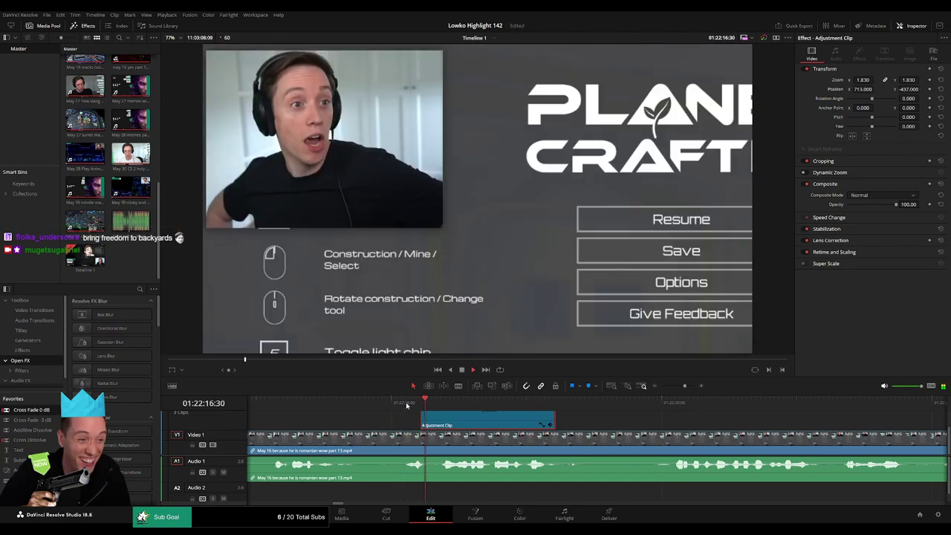
{"action": "left_click", "coordinate": [412, 408]}
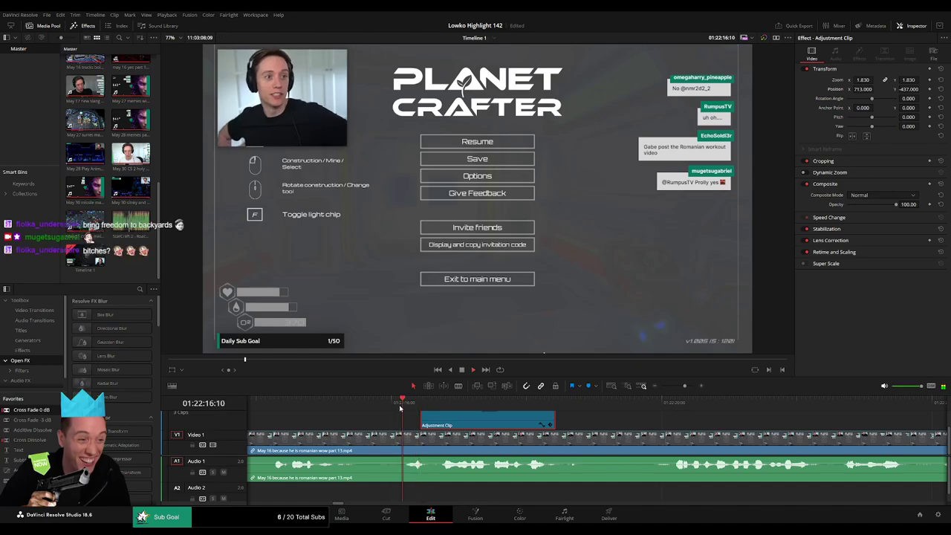
Step: Shift the adjustment clip slightly earlier and extend its end further along the part 13 clip
{"action": "left_click_drag", "start_coordinate": [419, 414], "coordinate": [410, 413]}
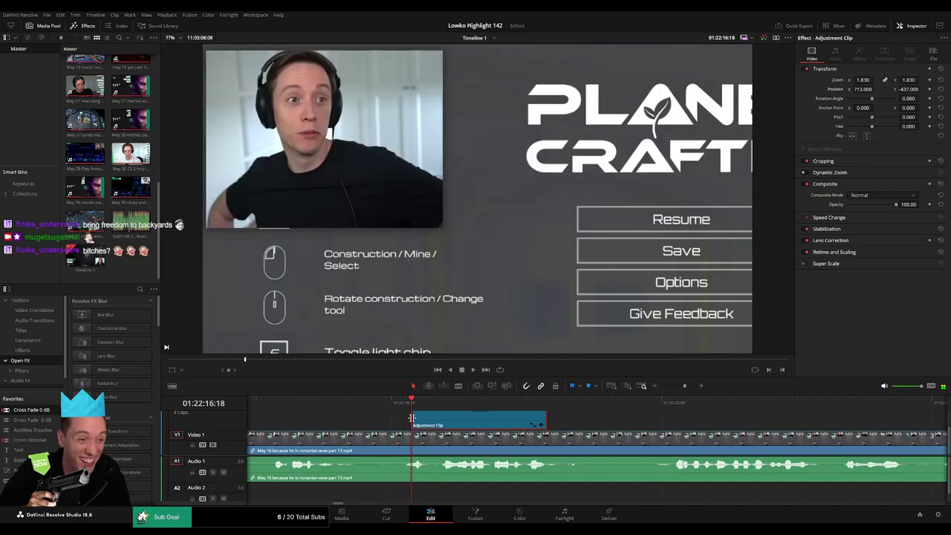
{"action": "left_click", "coordinate": [385, 406]}
{"action": "key", "text": "space"}
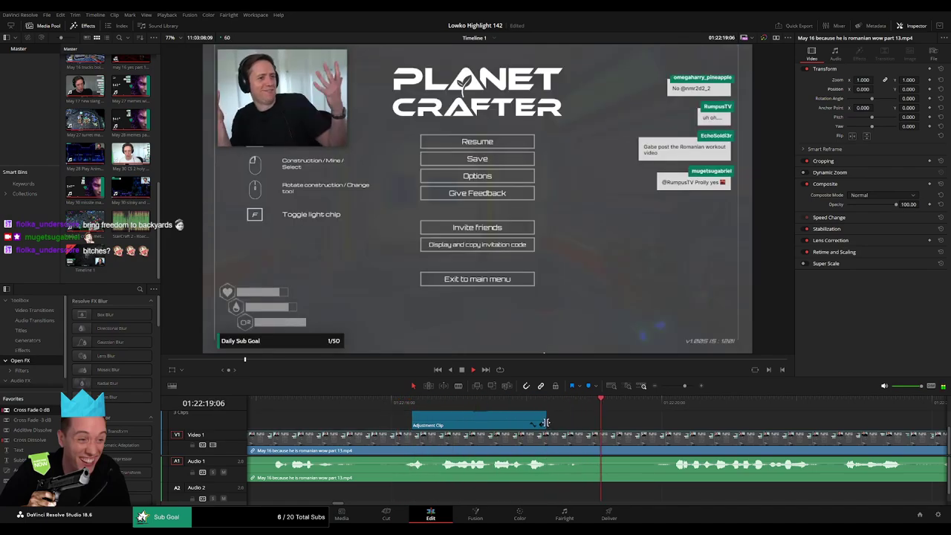
{"action": "left_click_drag", "start_coordinate": [545, 422], "coordinate": [649, 422]}
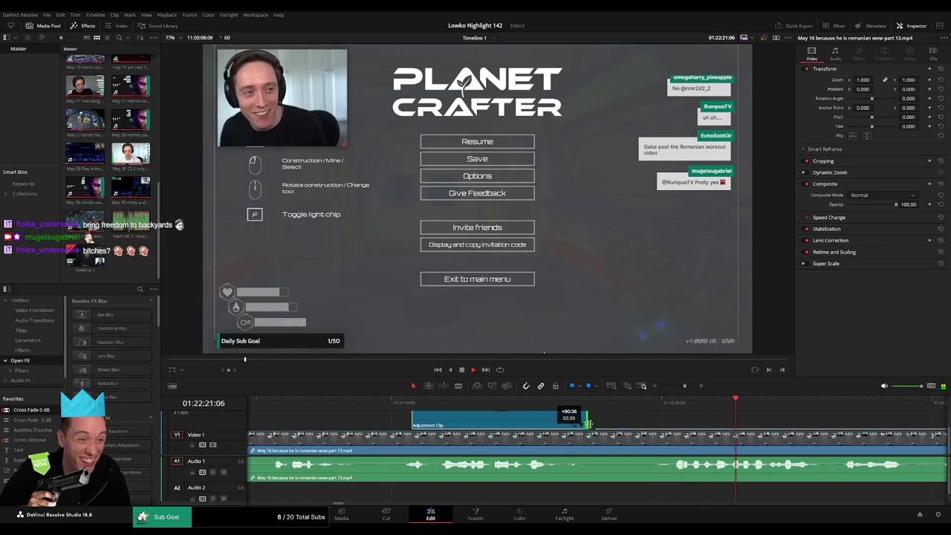
{"action": "left_click", "coordinate": [564, 414]}
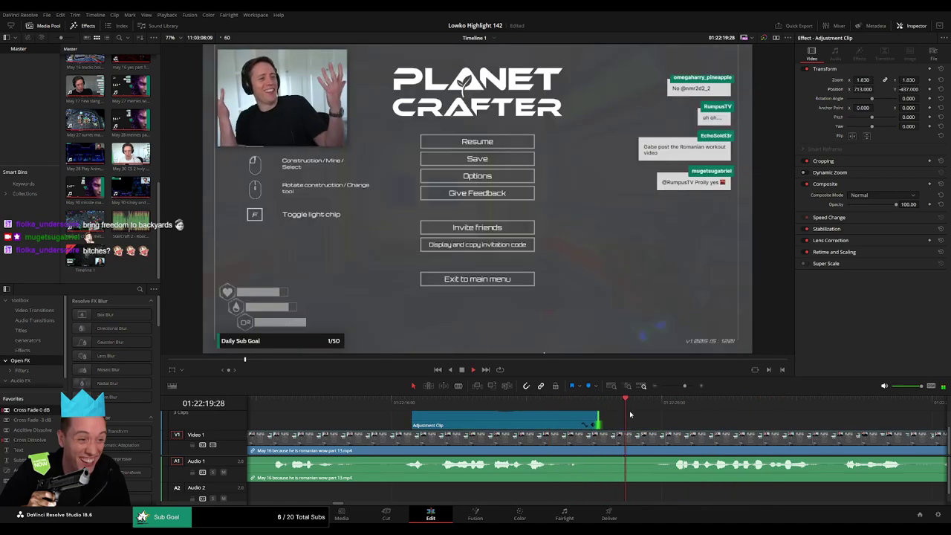
{"action": "left_click_drag", "start_coordinate": [683, 390], "coordinate": [677, 389]}
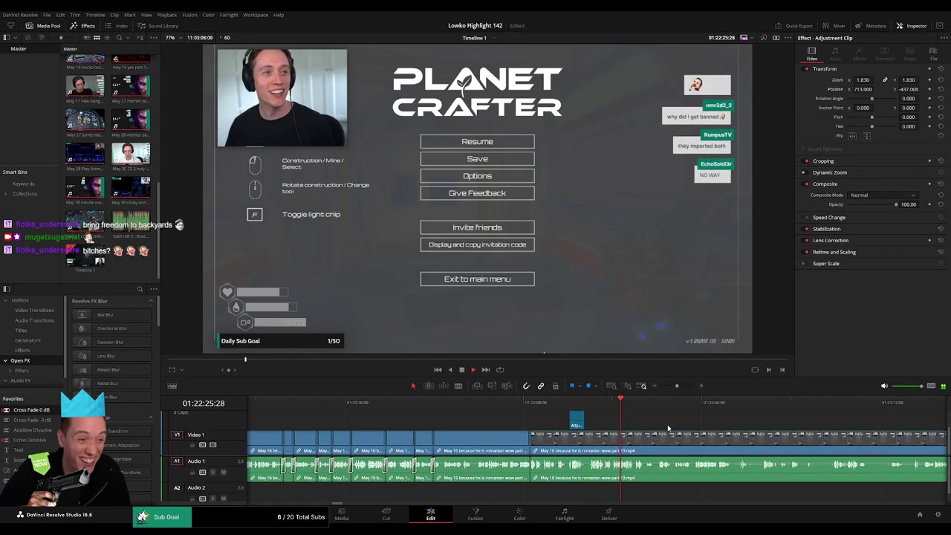
Step: Blade-cut both ends of a dead section in 13.mp4 and ripple delete the piece
{"action": "scroll", "coordinate": [667, 424], "scroll_direction": "up", "scroll_amount": 2}
{"action": "scroll", "coordinate": [595, 431], "scroll_direction": "up", "scroll_amount": 2}
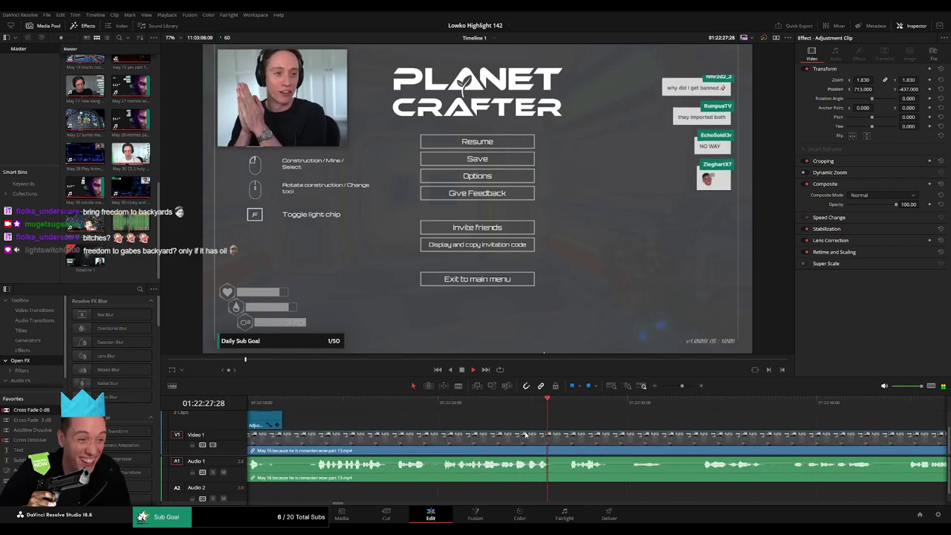
{"action": "scroll", "coordinate": [516, 438], "scroll_direction": "up", "scroll_amount": 2}
{"action": "scroll", "coordinate": [476, 436], "scroll_direction": "right", "scroll_amount": 3}
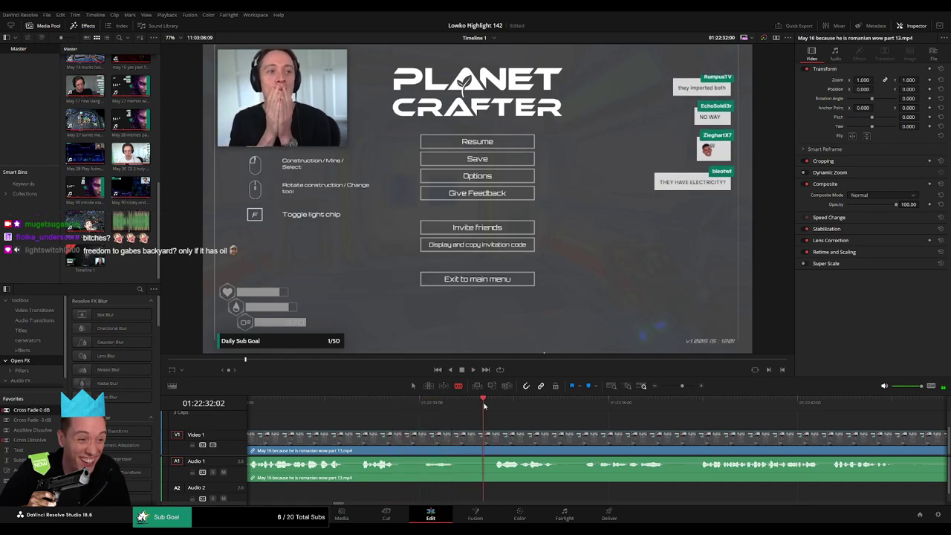
{"action": "scroll", "coordinate": [535, 423], "scroll_direction": "right", "scroll_amount": 3}
{"action": "left_click", "coordinate": [381, 439]}
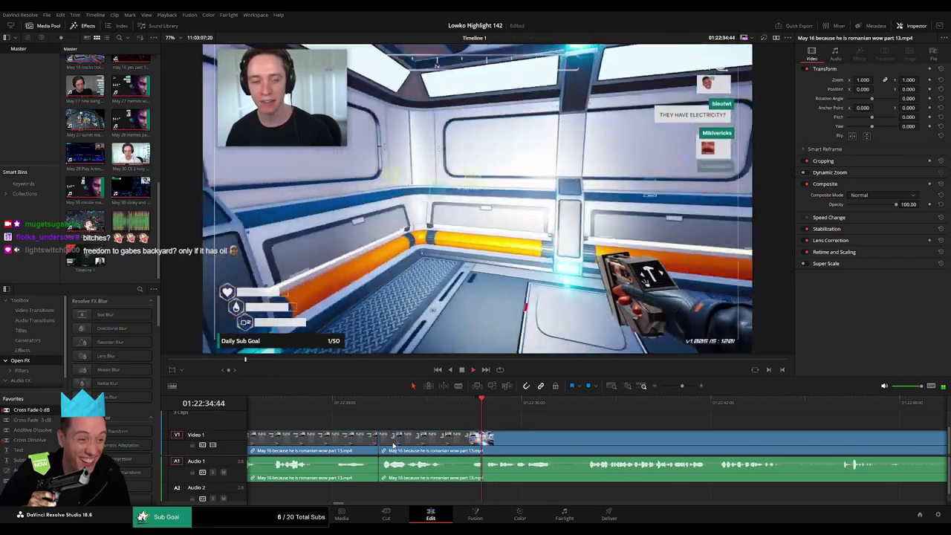
{"action": "left_click", "coordinate": [451, 440]}
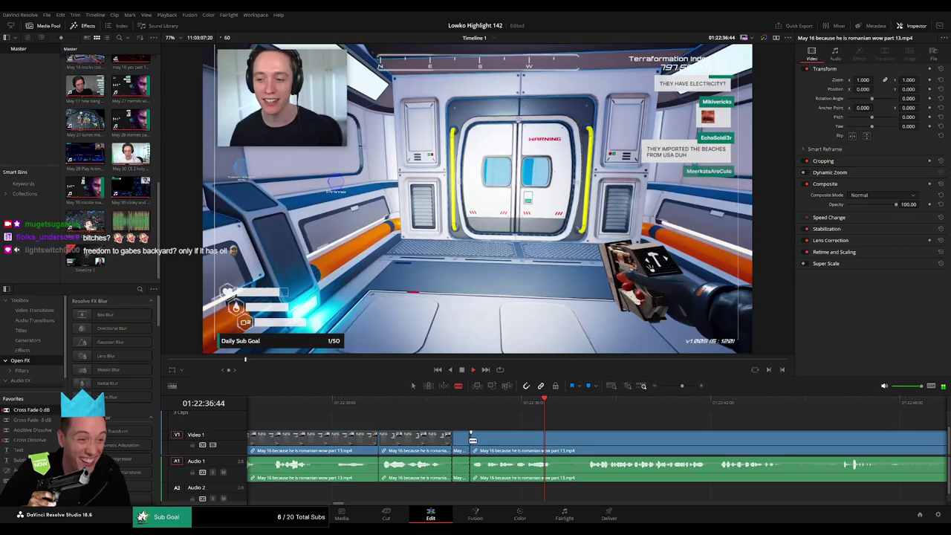
{"action": "key", "text": "a"}
{"action": "key", "text": "ctrl+z"}
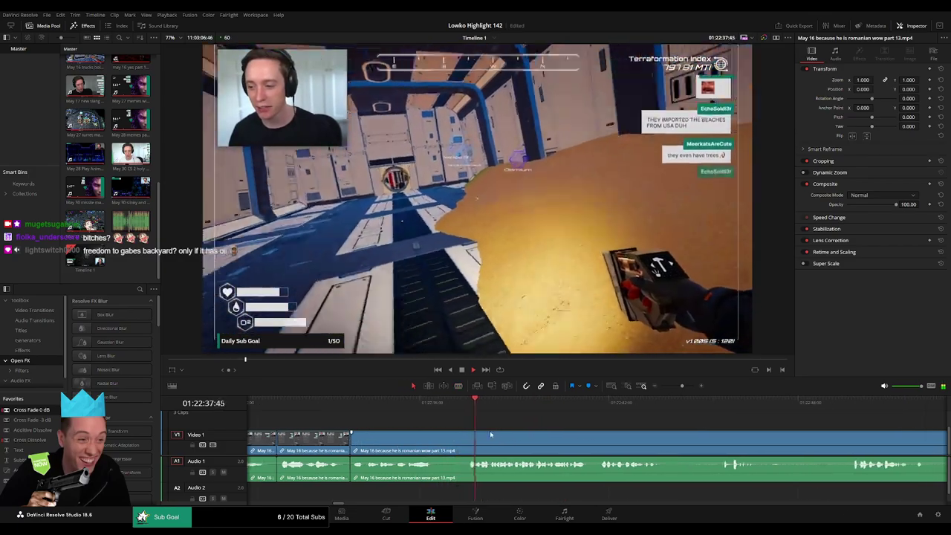
{"action": "left_click", "coordinate": [454, 444]}
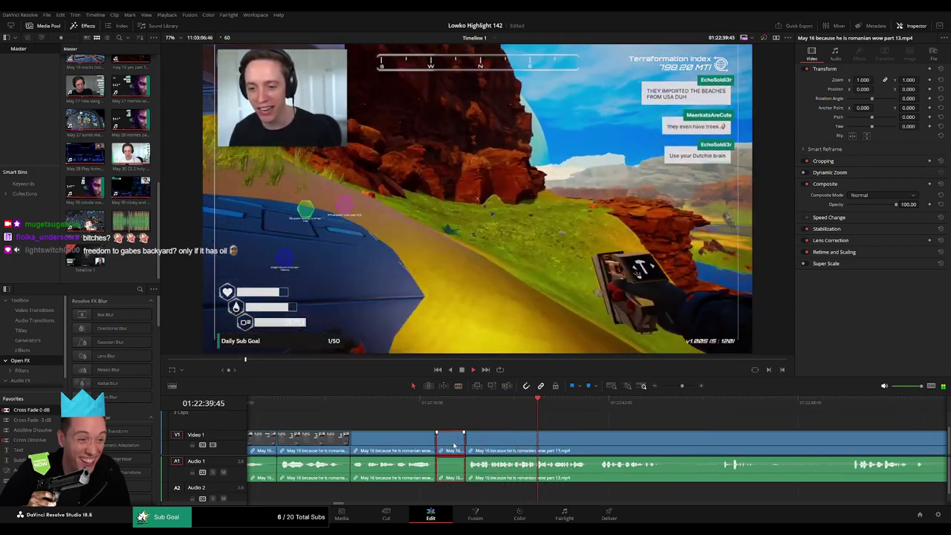
{"action": "key", "text": "Delete"}
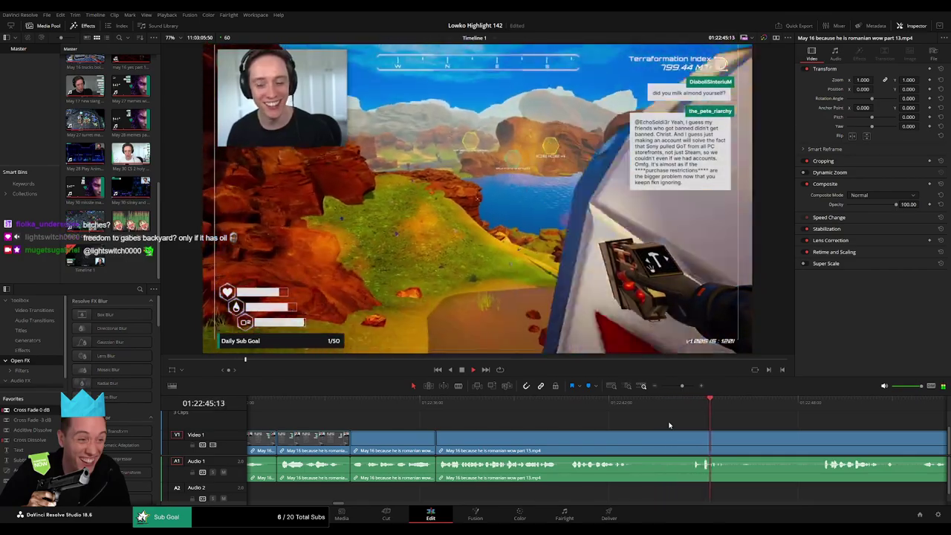
Step: Ripple delete the next dead section further along the part 13 clip
{"action": "scroll", "coordinate": [513, 452], "scroll_direction": "right", "scroll_amount": 3}
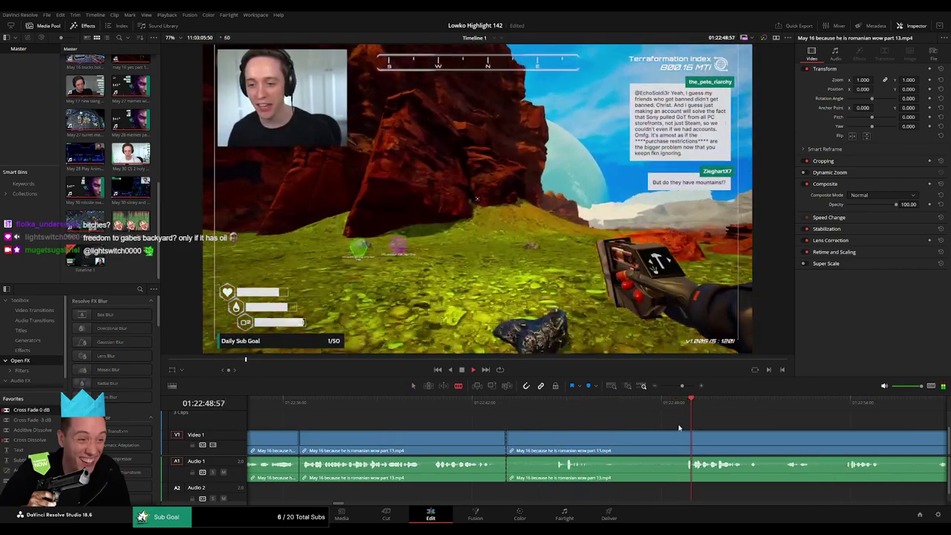
{"action": "scroll", "coordinate": [678, 428], "scroll_direction": "right", "scroll_amount": 1}
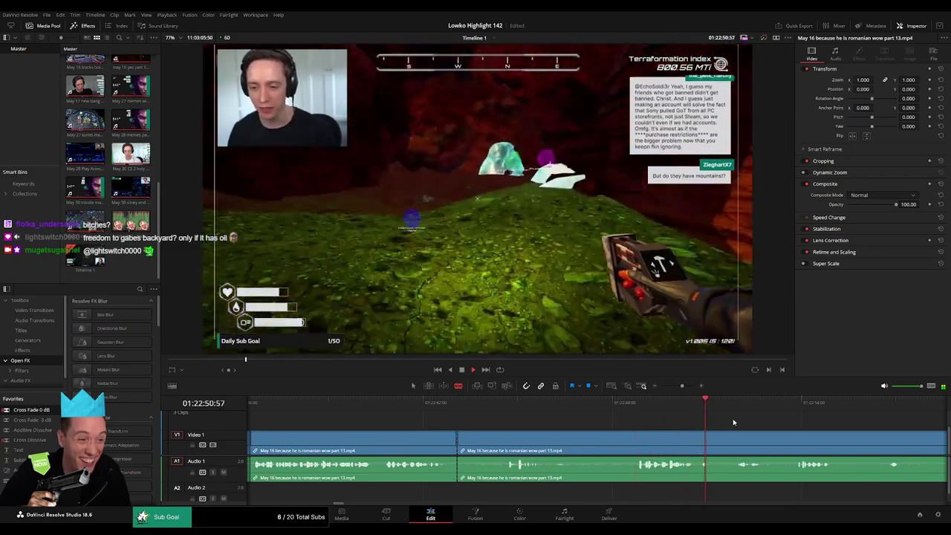
{"action": "scroll", "coordinate": [536, 446], "scroll_direction": "right", "scroll_amount": 4}
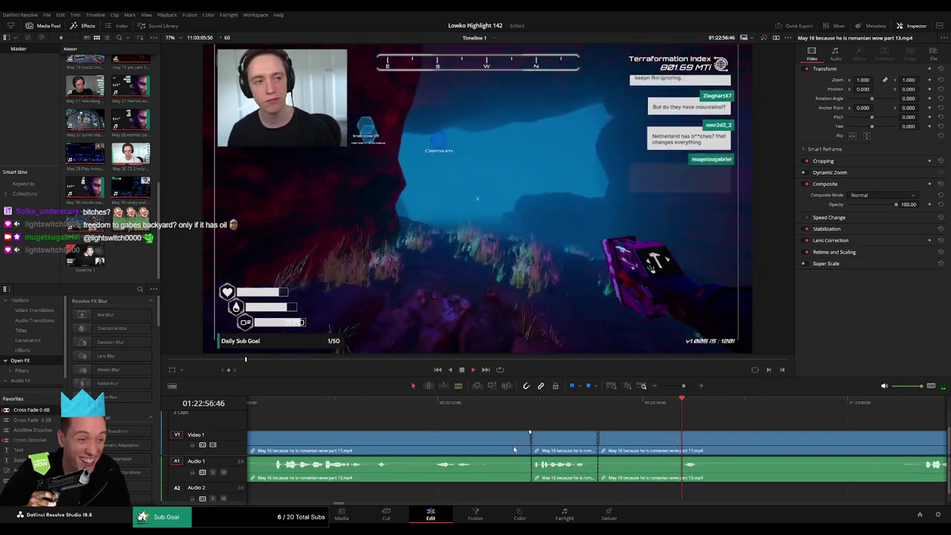
{"action": "key", "text": "Delete"}
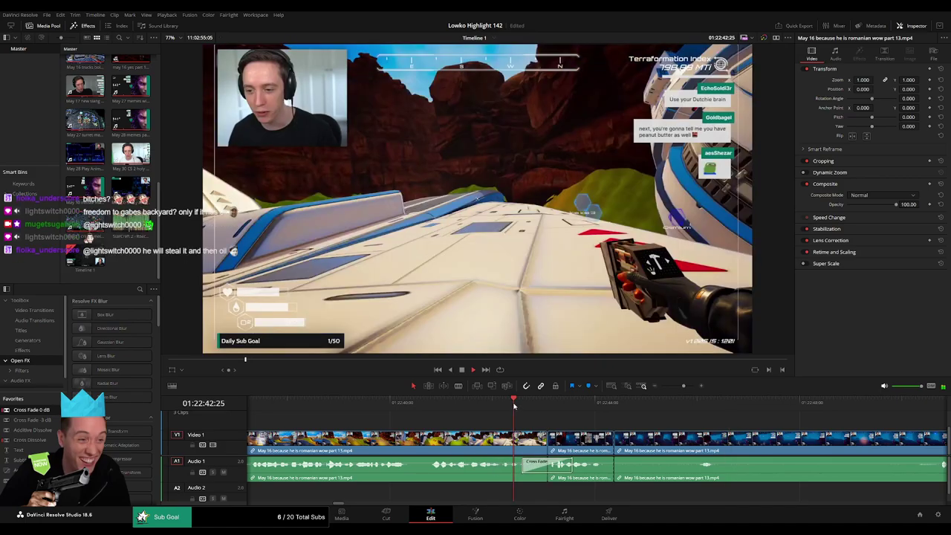
Step: Ripple delete another dead section of the gameplay and zoom the timeline out slightly
{"action": "key", "text": "Delete"}
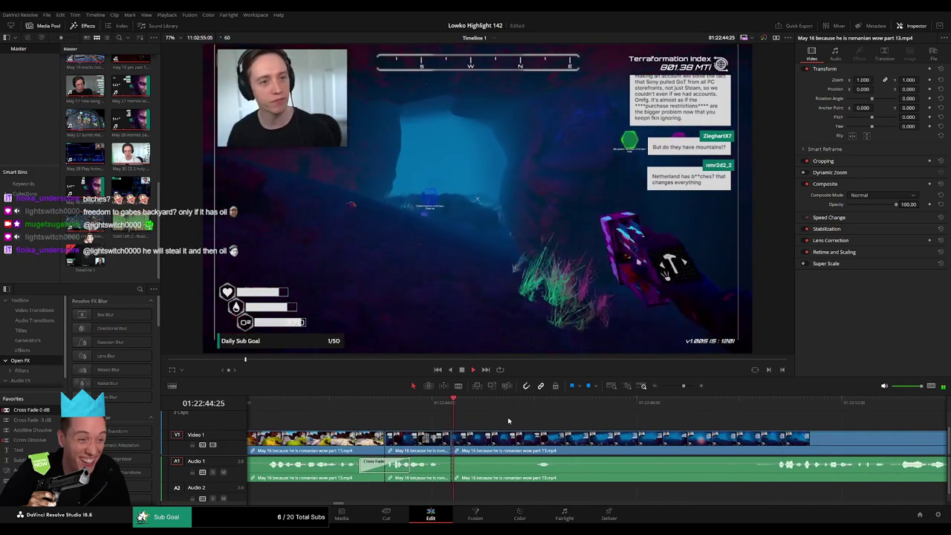
{"action": "left_click", "coordinate": [747, 405]}
{"action": "left_click_drag", "start_coordinate": [684, 386], "coordinate": [682, 387]}
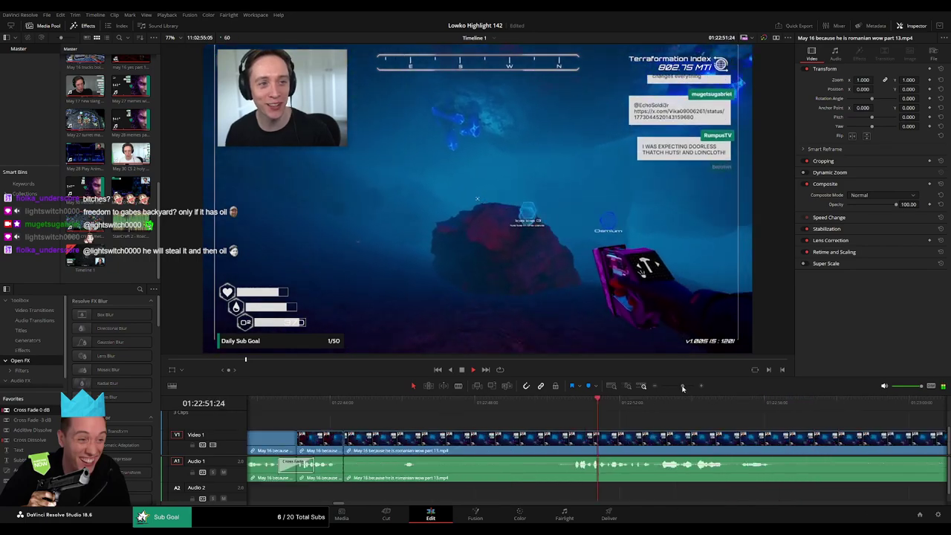
Step: Make and undo a blade split on the gameplay clip, then fast-forward playback with L
{"action": "key", "text": "b"}
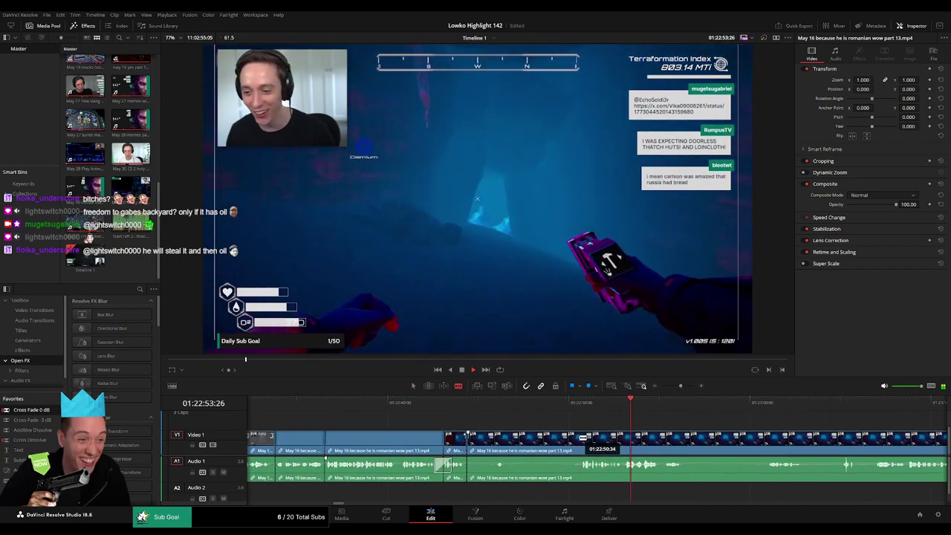
{"action": "left_click", "coordinate": [585, 439]}
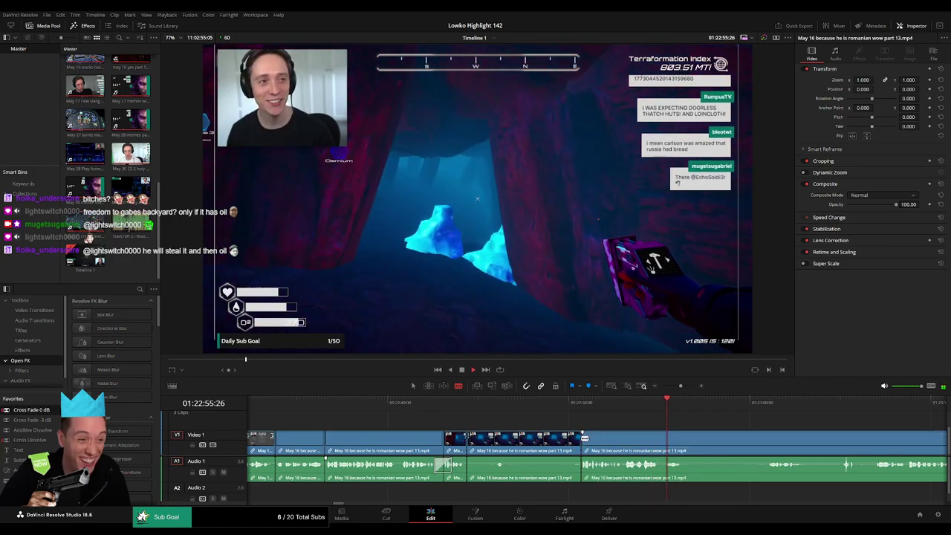
{"action": "key", "text": "ctrl+z"}
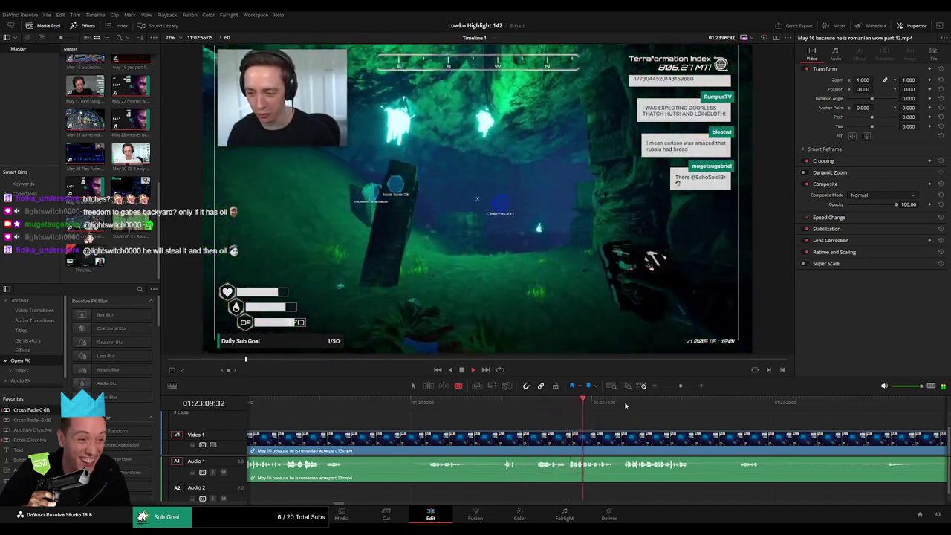
{"action": "key", "text": "l"}
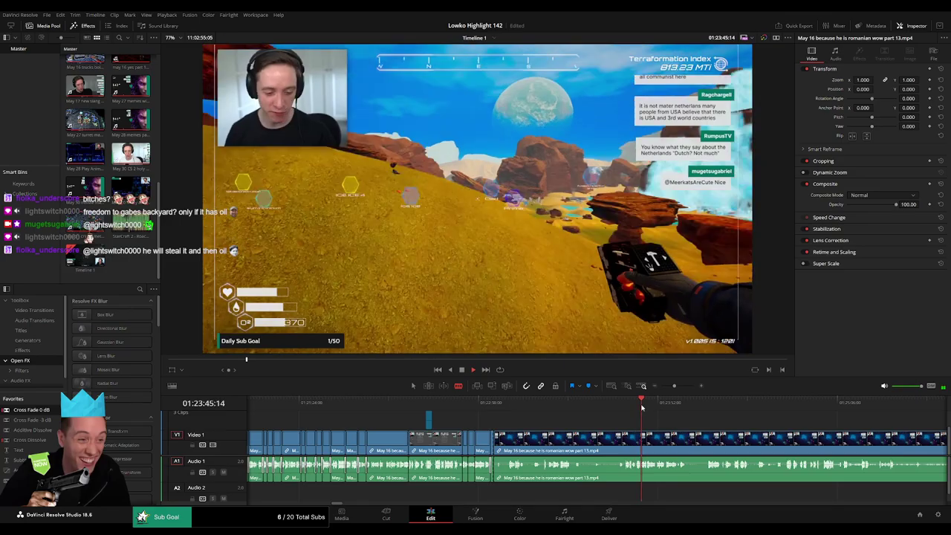
Step: Review the inventory-screen footage and zoom the timeline in for finer cuts
{"action": "left_click_drag", "start_coordinate": [643, 407], "coordinate": [708, 405]}
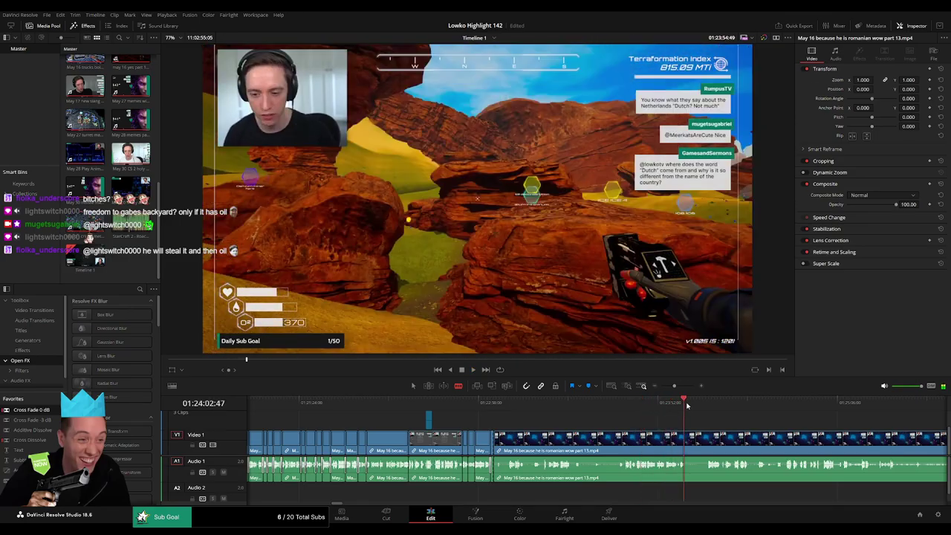
{"action": "key", "text": "space"}
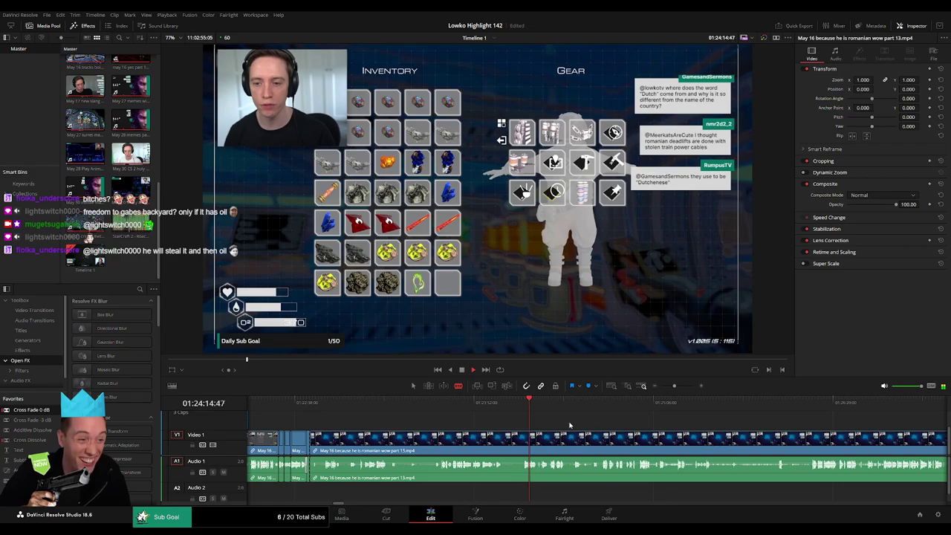
{"action": "left_click_drag", "start_coordinate": [540, 411], "coordinate": [648, 415]}
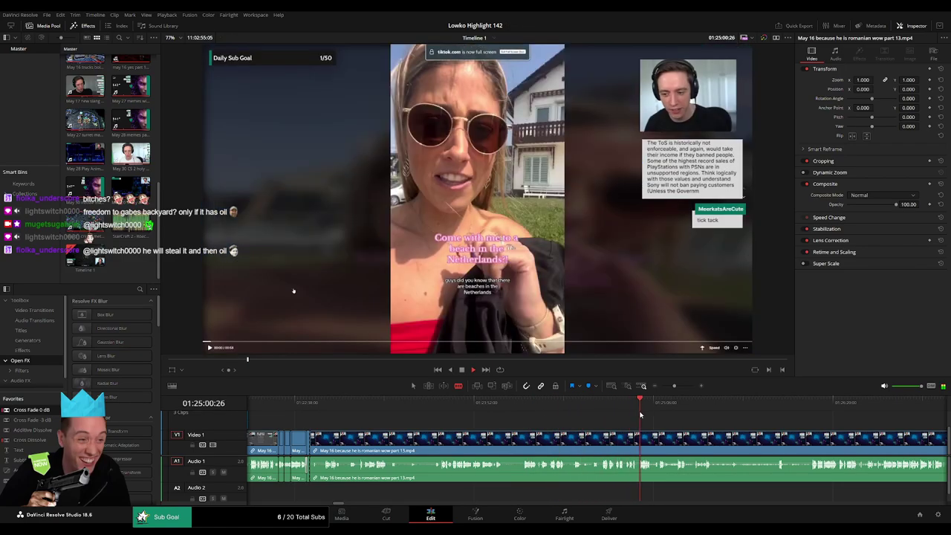
{"action": "key", "text": "space"}
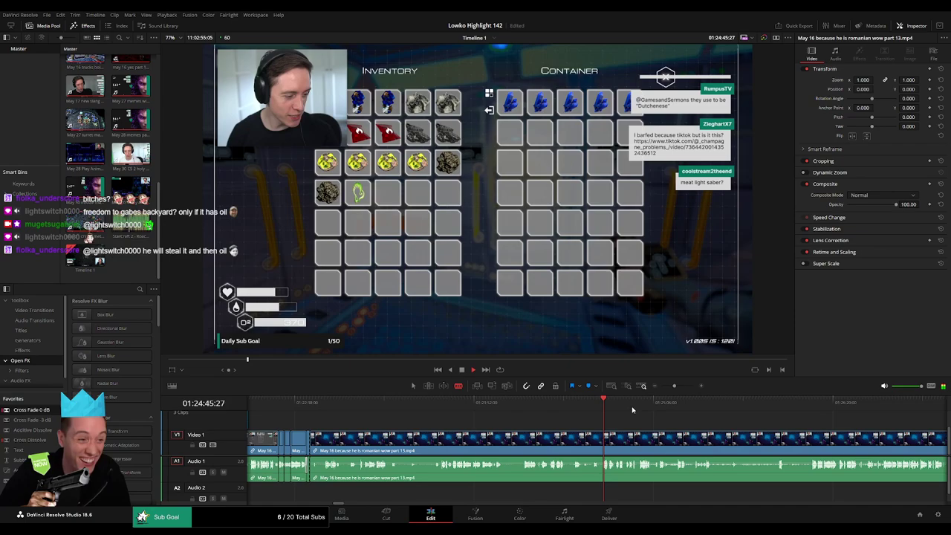
{"action": "left_click_drag", "start_coordinate": [676, 391], "coordinate": [680, 389]}
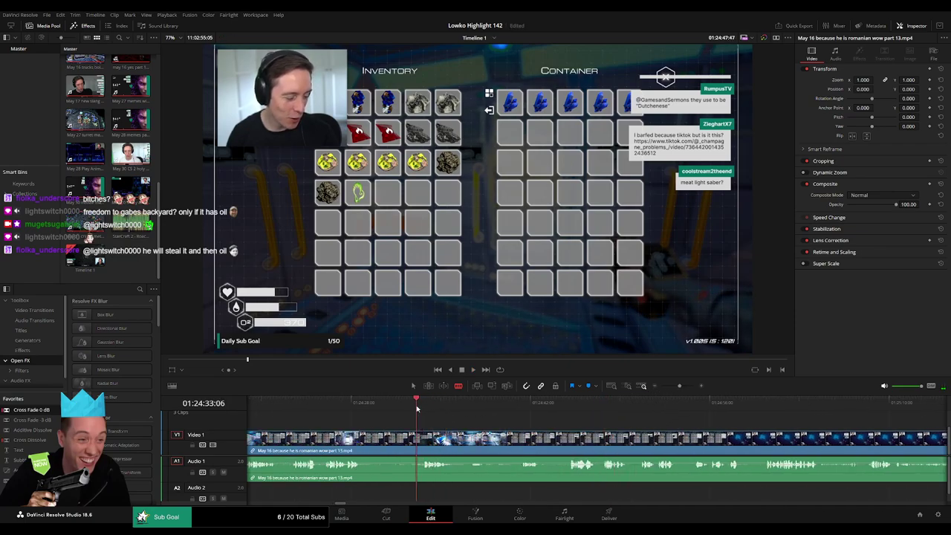
{"action": "left_click_drag", "start_coordinate": [416, 407], "coordinate": [522, 411]}
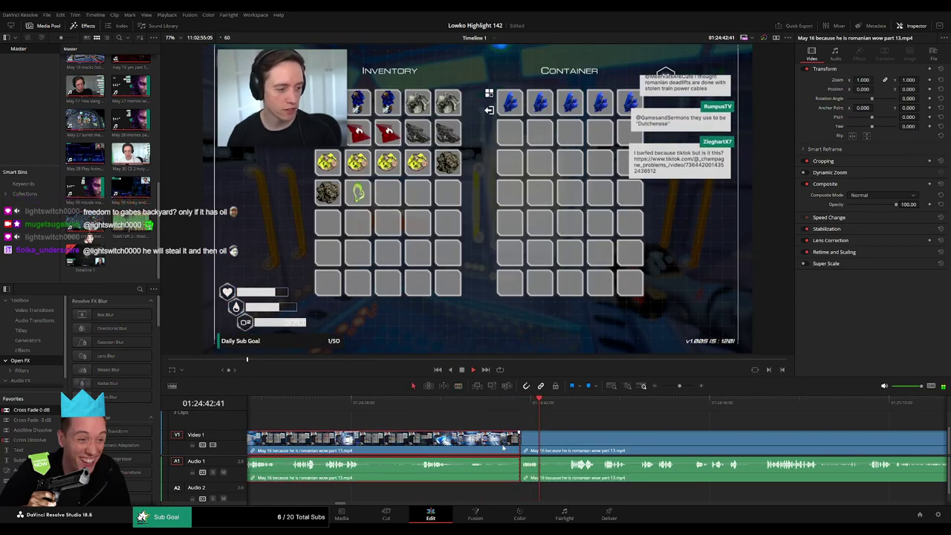
{"action": "key", "text": "ctrl+shift+z"}
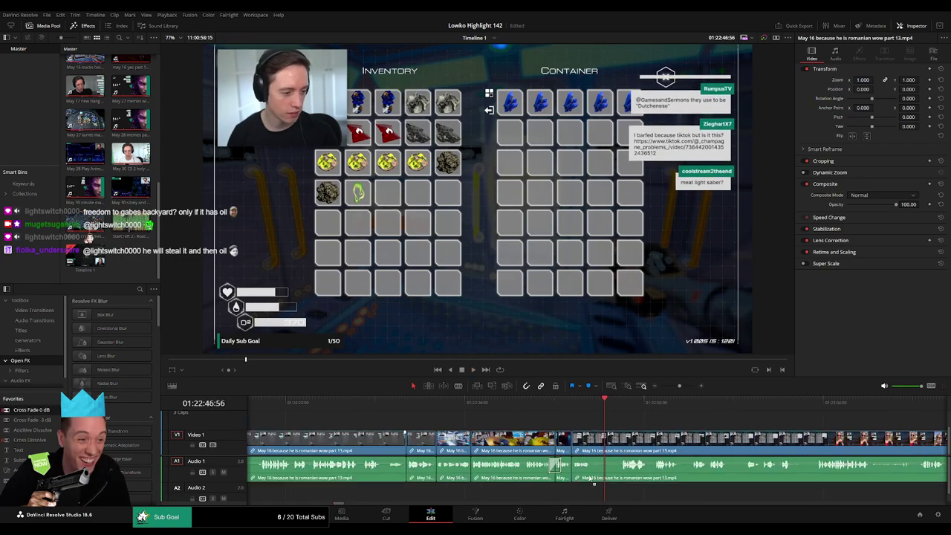
Step: Trim dead footage at several edit points, delete the short segment and gap, then review
{"action": "left_click_drag", "start_coordinate": [597, 449], "coordinate": [601, 449]}
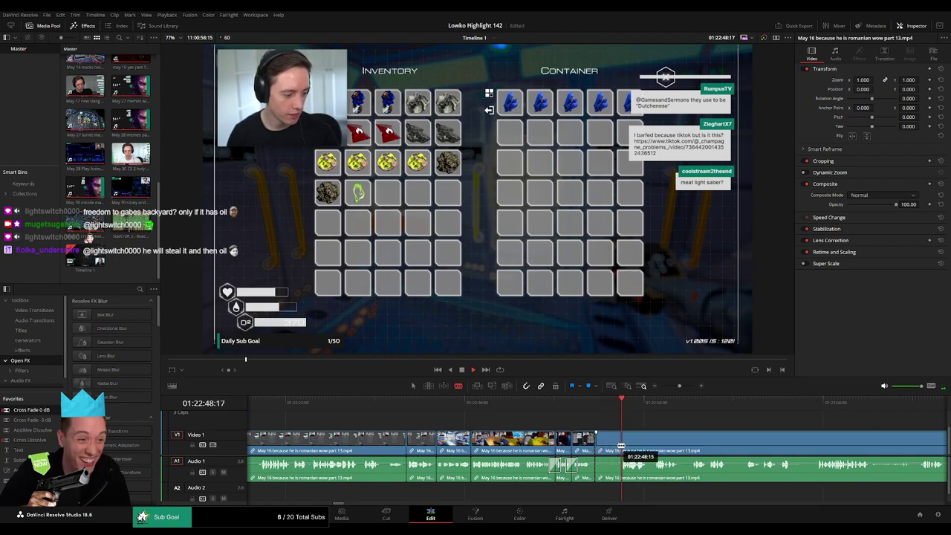
{"action": "key", "text": "Delete"}
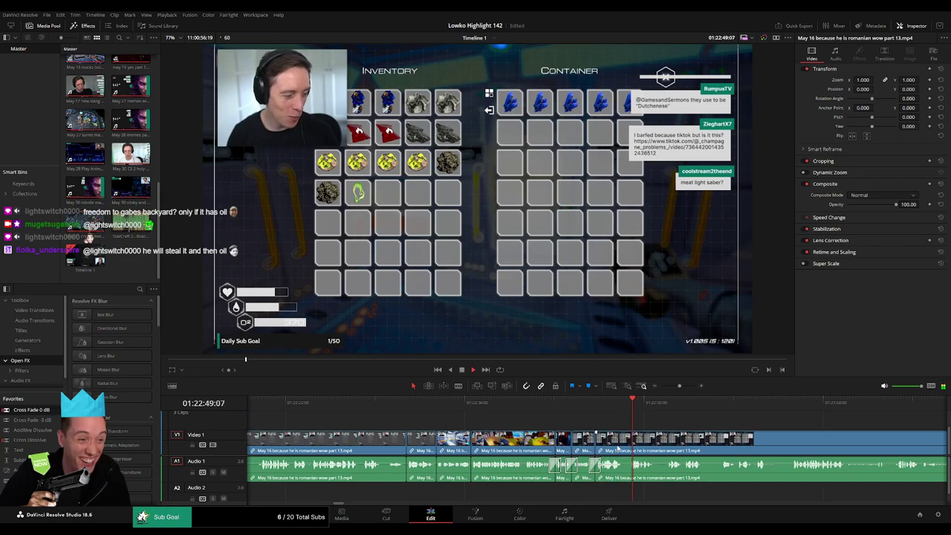
{"action": "left_click_drag", "start_coordinate": [626, 448], "coordinate": [626, 451]}
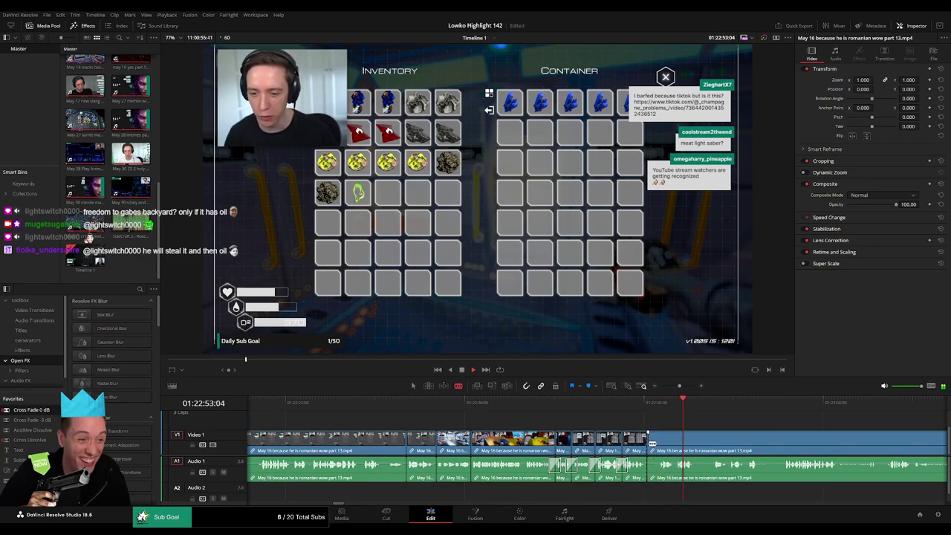
{"action": "left_click_drag", "start_coordinate": [653, 446], "coordinate": [644, 444]}
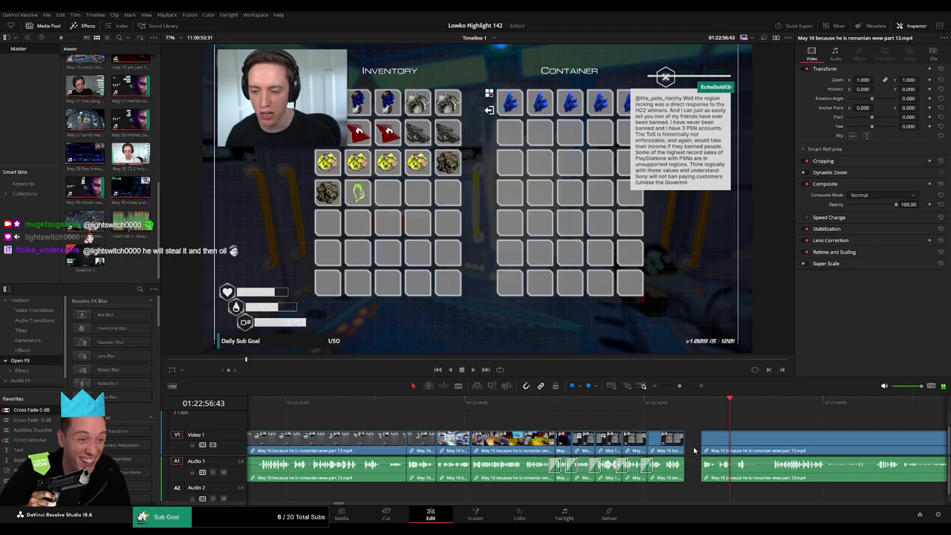
{"action": "left_click", "coordinate": [695, 451]}
{"action": "key", "text": "BackSpace"}
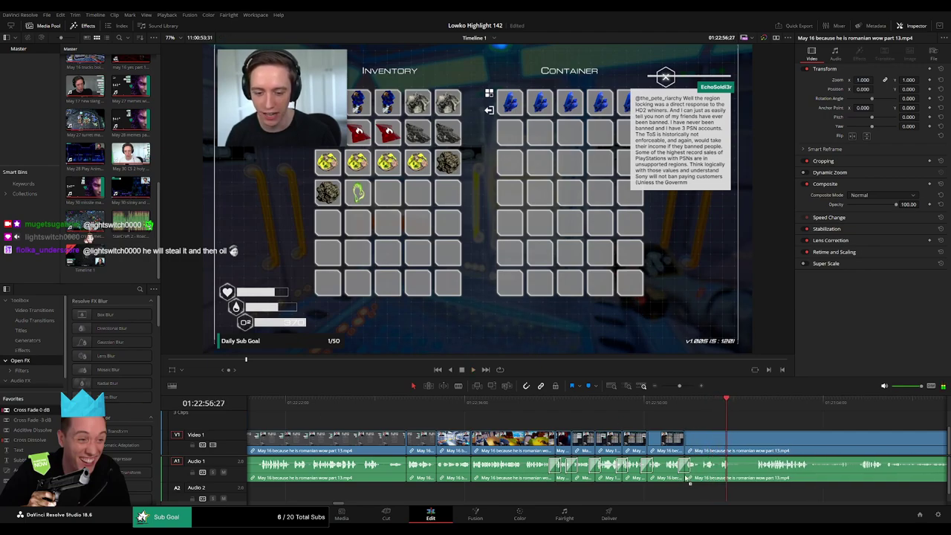
{"action": "key", "text": "space"}
{"action": "scroll", "coordinate": [688, 475], "scroll_direction": "right", "scroll_amount": 1}
{"action": "scroll", "coordinate": [625, 446], "scroll_direction": "right", "scroll_amount": 5}
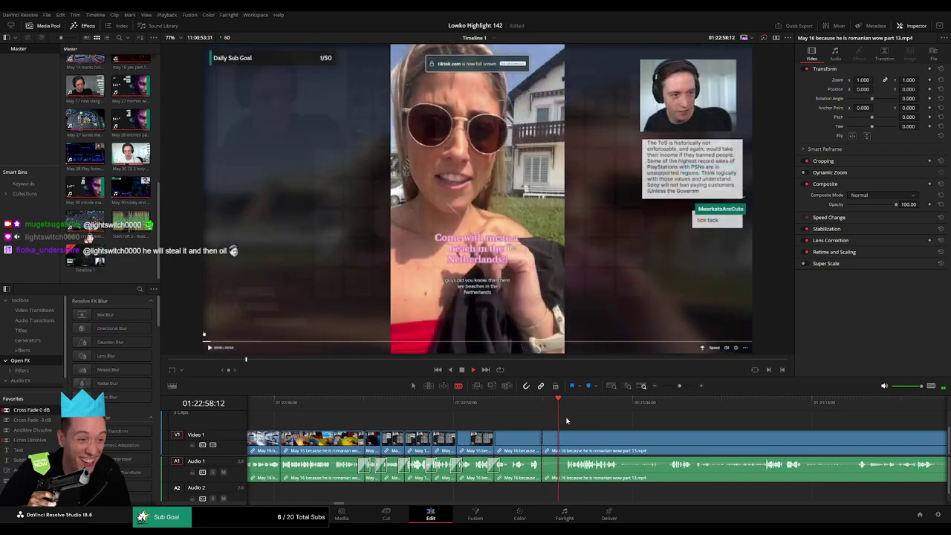
{"action": "left_click", "coordinate": [594, 423]}
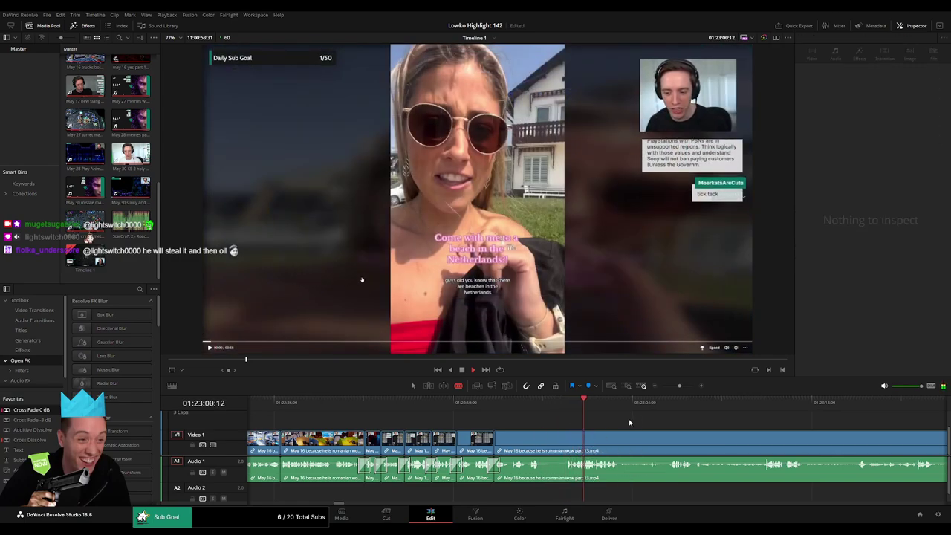
{"action": "scroll", "coordinate": [617, 431], "scroll_direction": "right", "scroll_amount": 3}
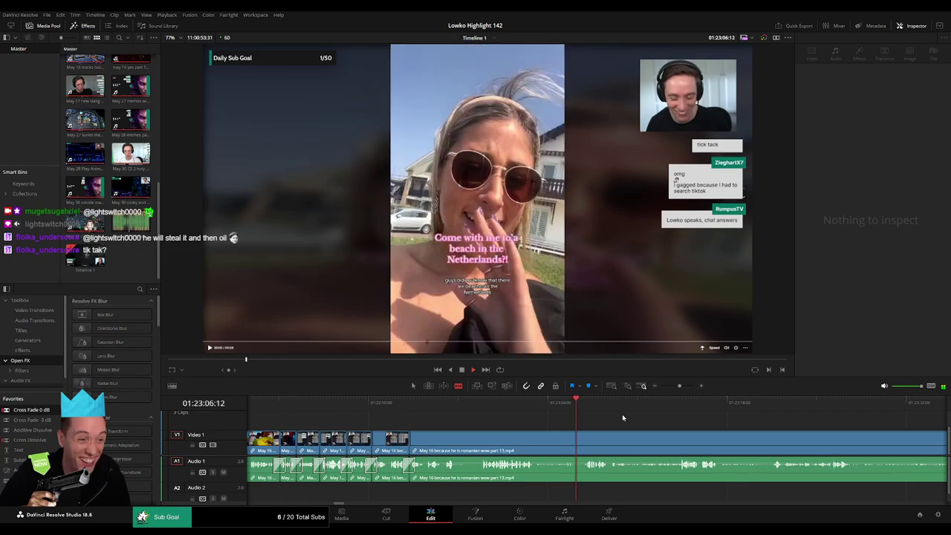
{"action": "scroll", "coordinate": [595, 421], "scroll_direction": "right", "scroll_amount": 1}
{"action": "scroll", "coordinate": [565, 421], "scroll_direction": "right", "scroll_amount": 4}
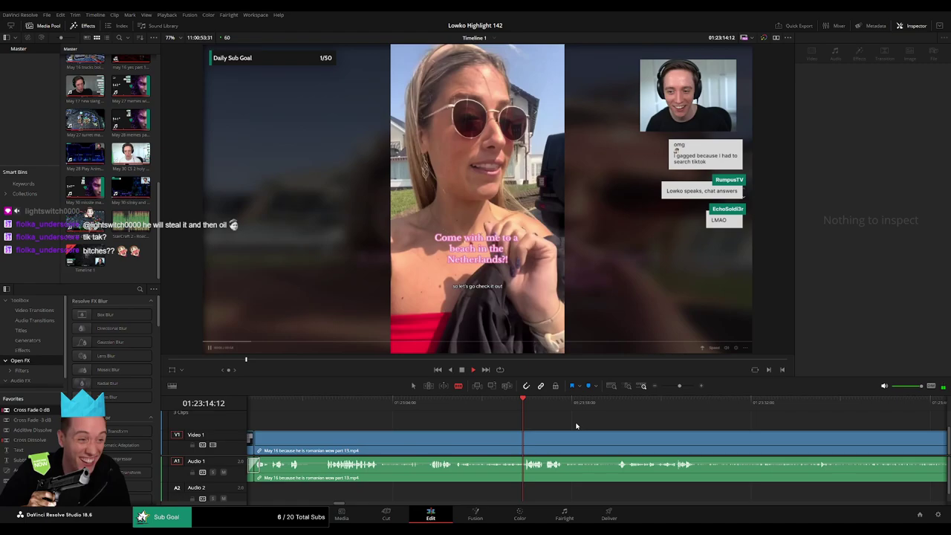
{"action": "scroll", "coordinate": [565, 423], "scroll_direction": "right", "scroll_amount": 3}
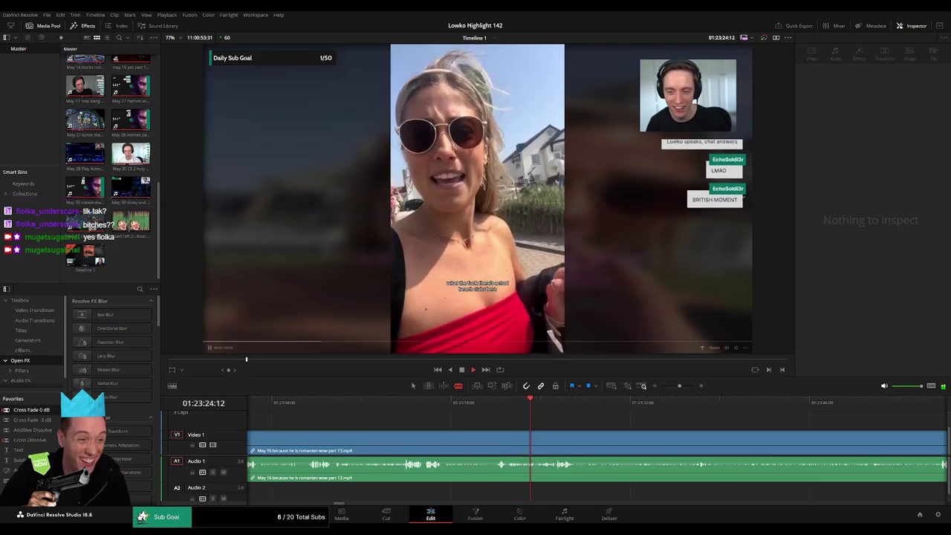
{"action": "left_click", "coordinate": [494, 405]}
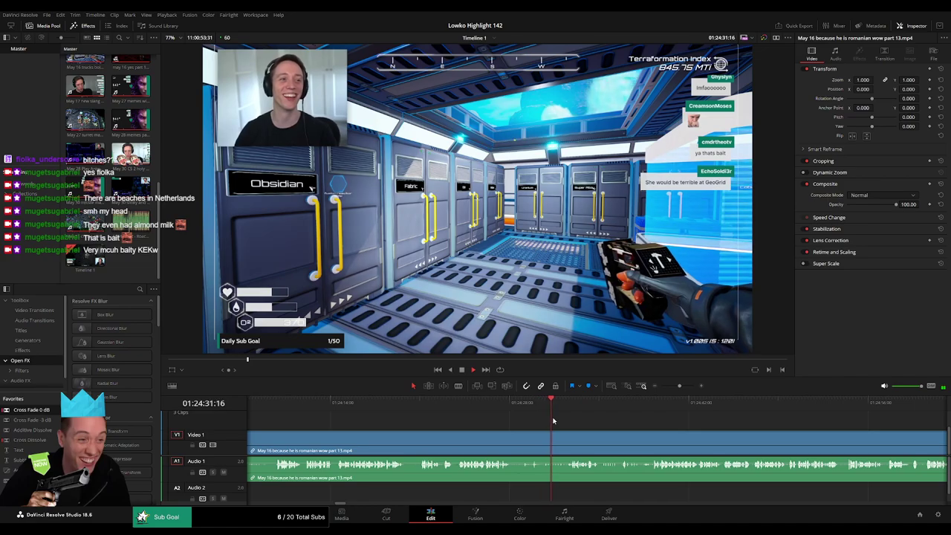
{"action": "scroll", "coordinate": [520, 420], "scroll_direction": "right", "scroll_amount": 5}
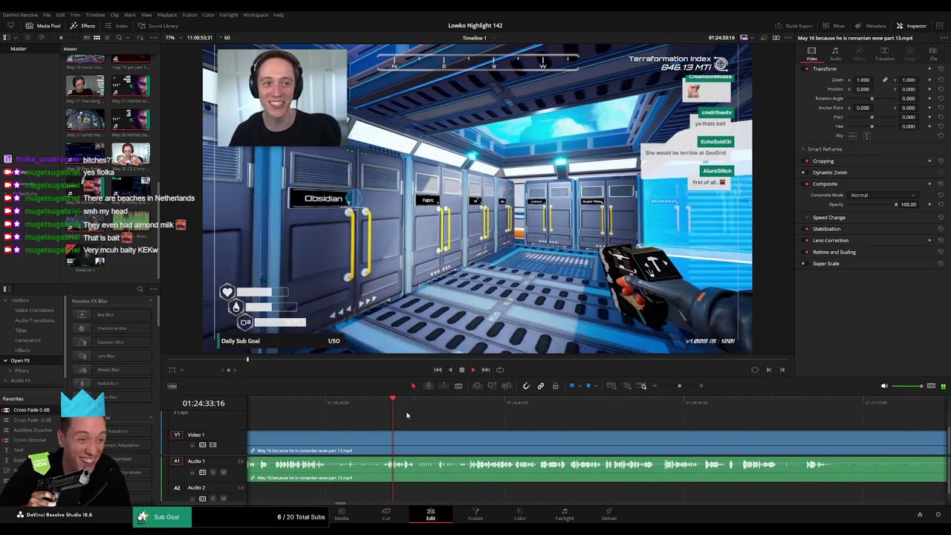
{"action": "scroll", "coordinate": [383, 417], "scroll_direction": "right", "scroll_amount": 1}
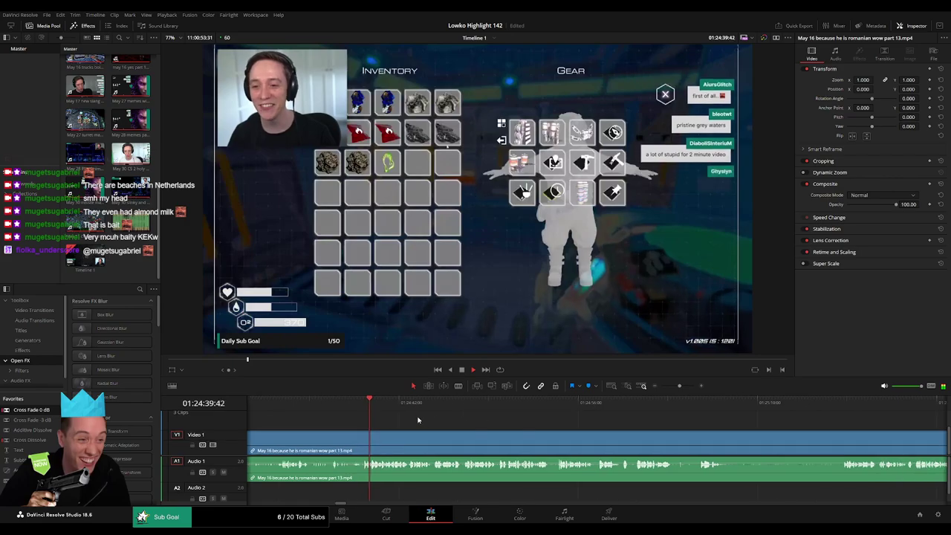
{"action": "scroll", "coordinate": [446, 421], "scroll_direction": "right", "scroll_amount": 2}
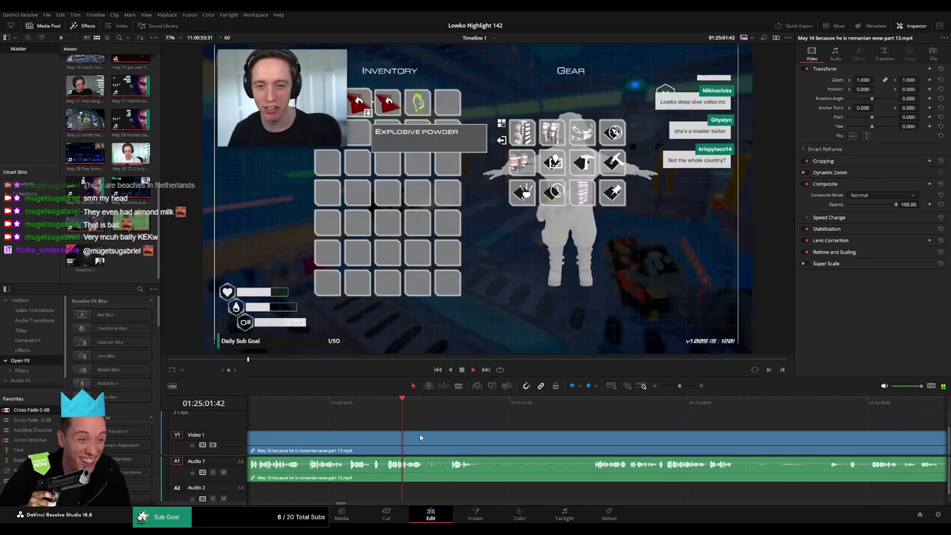
Step: Split out and ripple delete two short dead segments of the gameplay clip
{"action": "left_click", "coordinate": [448, 412]}
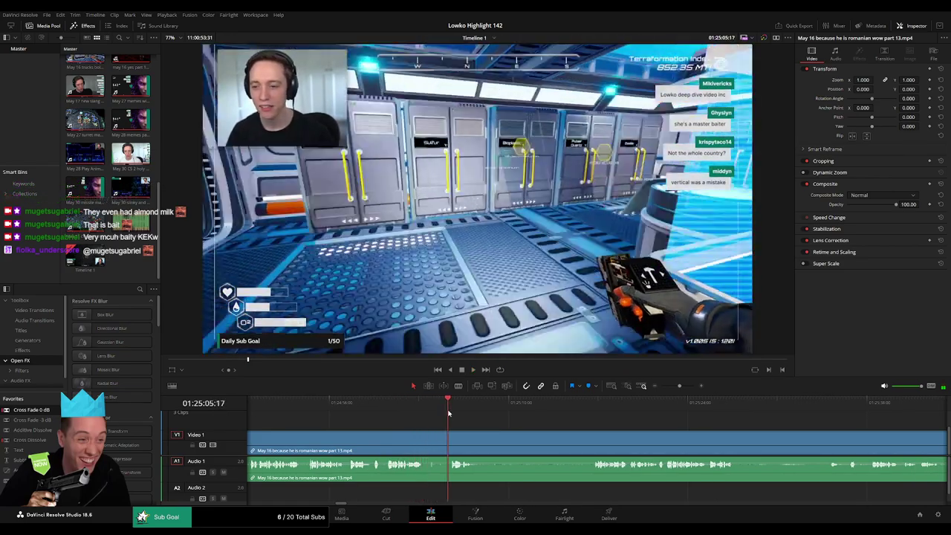
{"action": "key", "text": "ctrl+b"}
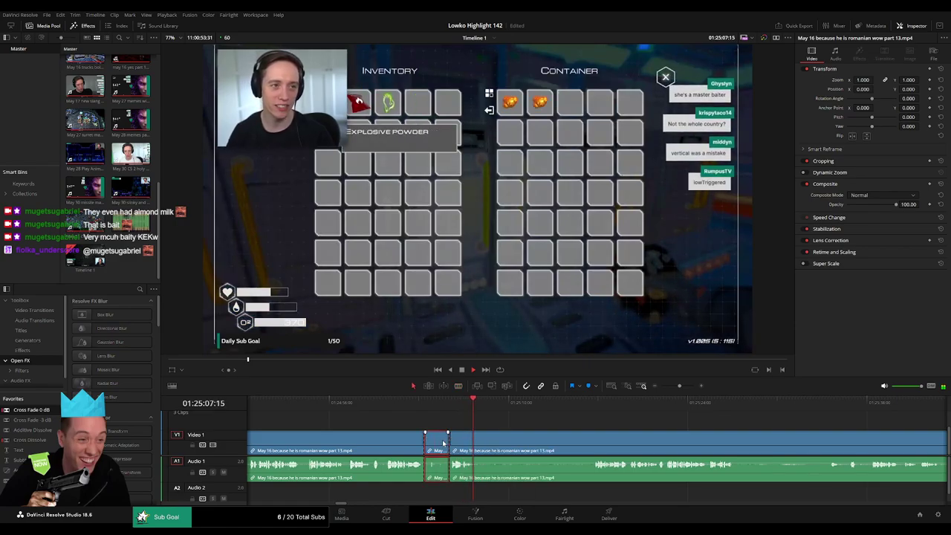
{"action": "key", "text": "Delete"}
{"action": "left_click_drag", "start_coordinate": [459, 444], "coordinate": [461, 443]}
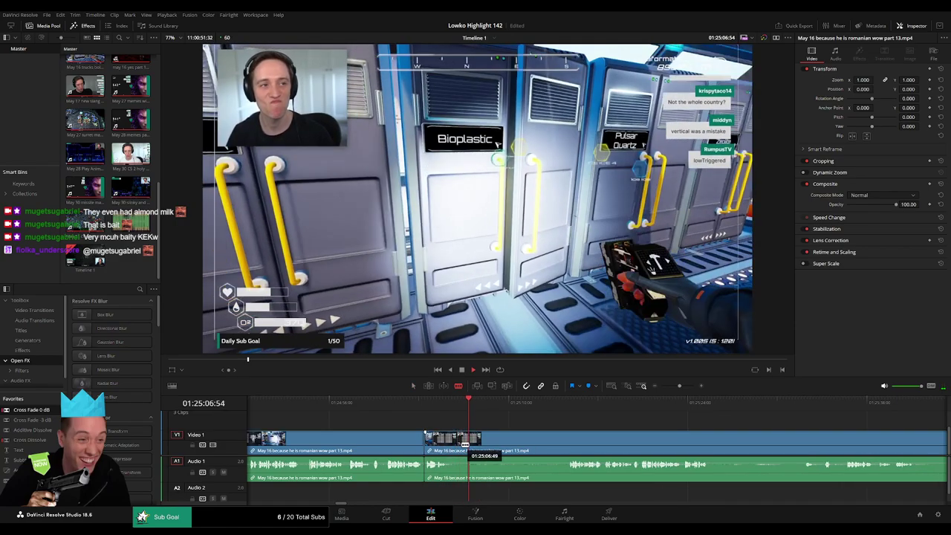
{"action": "key", "text": "ctrl+b"}
{"action": "key", "text": "space"}
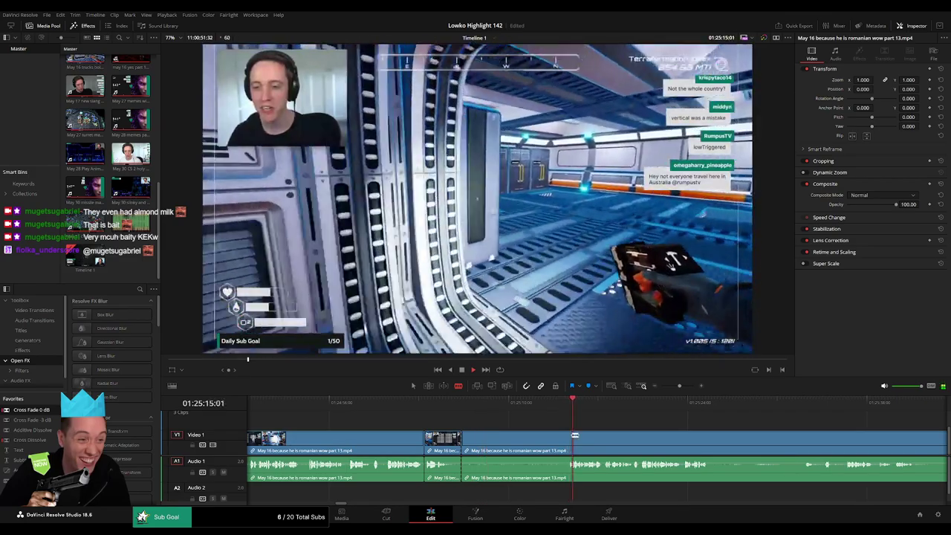
{"action": "left_click", "coordinate": [538, 440]}
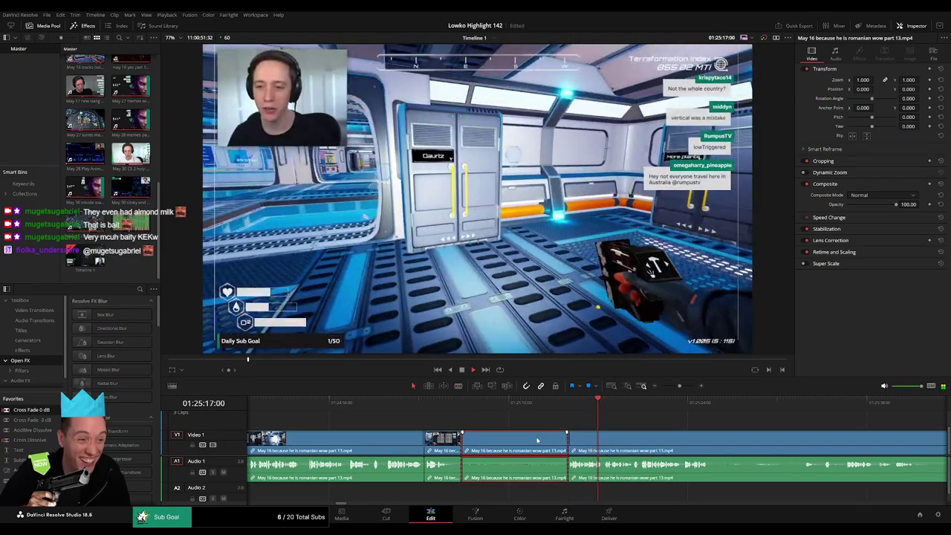
{"action": "key", "text": "Delete"}
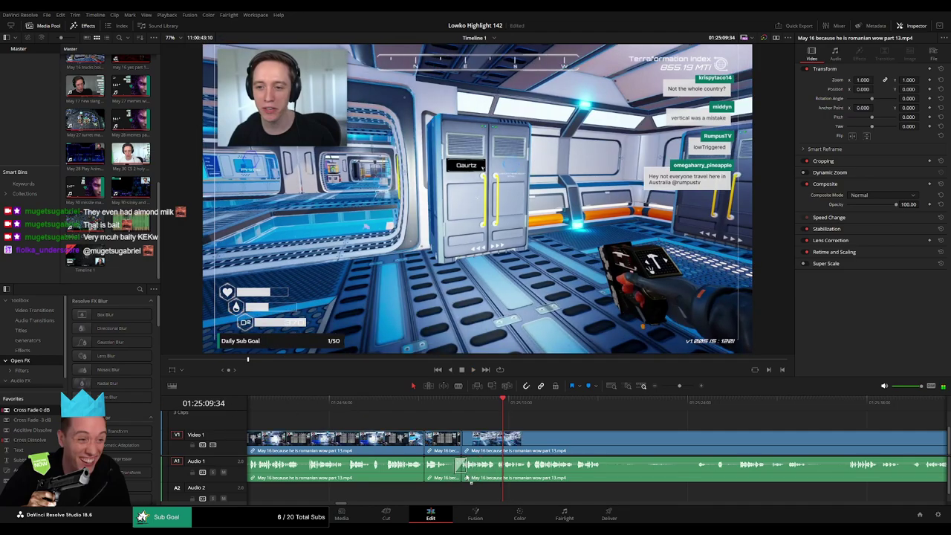
Step: Isolate a short gameplay moment with blade cuts and place StarCraft 2 - Roach Quotes.mp3 beneath it on Audio 2
{"action": "scroll", "coordinate": [460, 439], "scroll_direction": "right", "scroll_amount": 3}
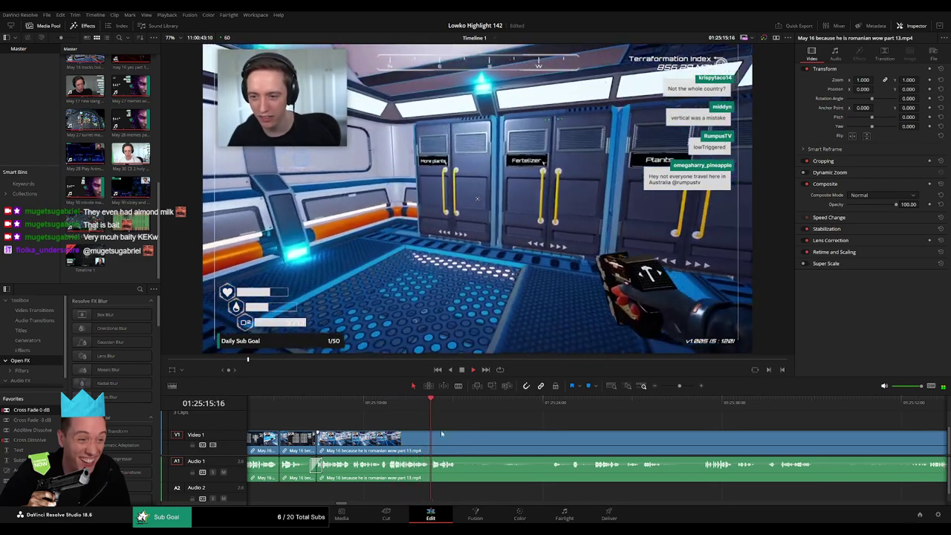
{"action": "scroll", "coordinate": [378, 442], "scroll_direction": "right", "scroll_amount": 2}
{"action": "key", "text": "b"}
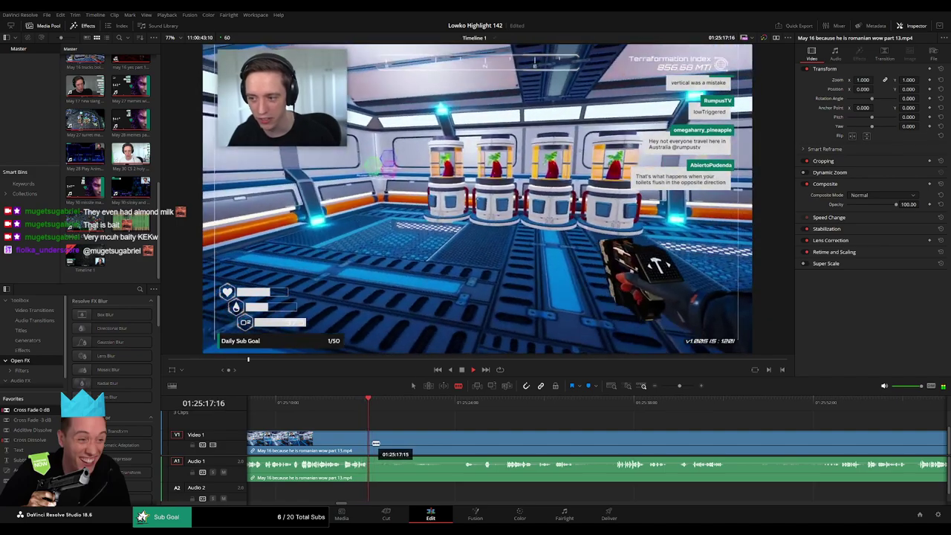
{"action": "left_click", "coordinate": [376, 444]}
{"action": "left_click", "coordinate": [337, 405]}
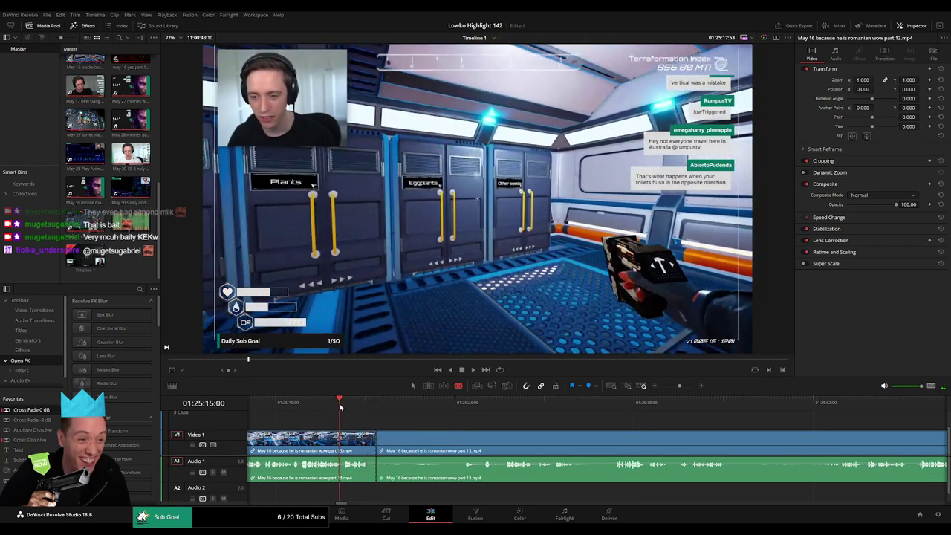
{"action": "scroll", "coordinate": [557, 420], "scroll_direction": "up", "scroll_amount": 4}
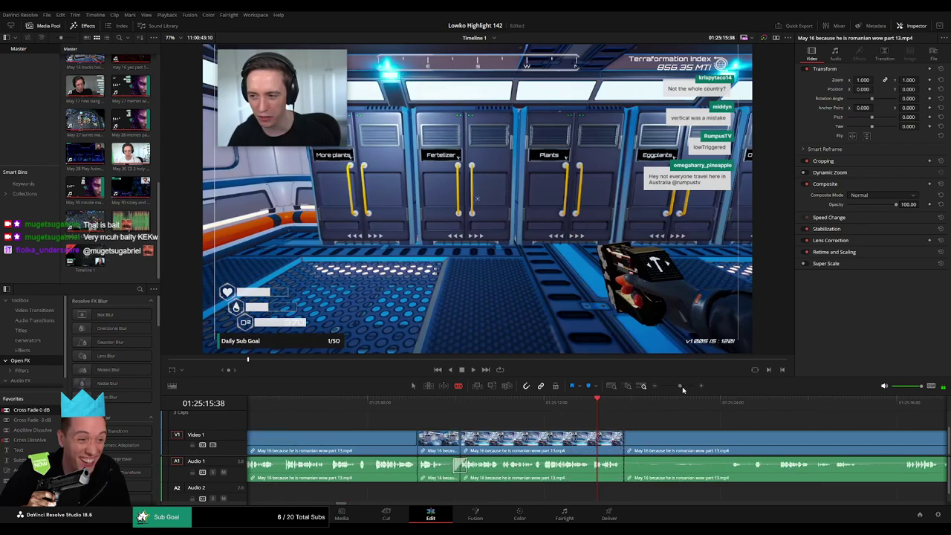
{"action": "left_click", "coordinate": [522, 444]}
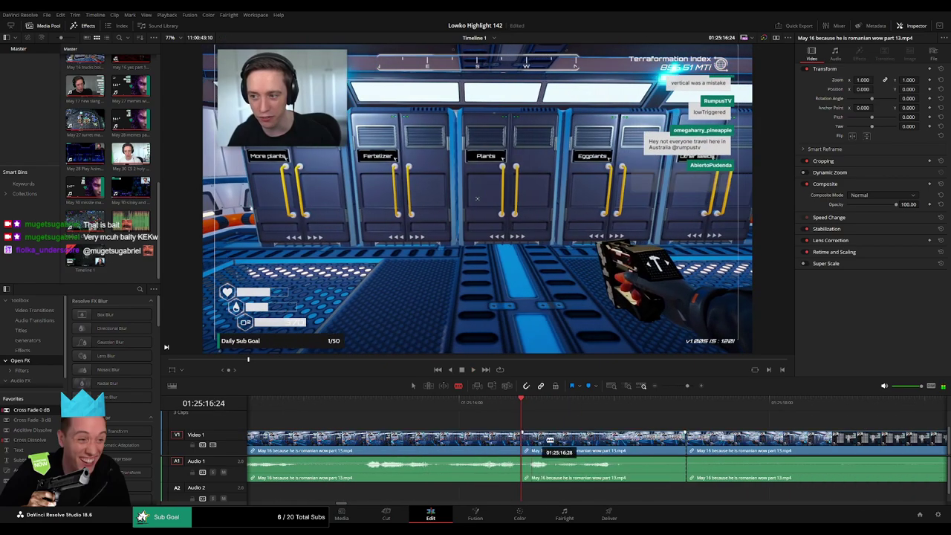
{"action": "left_click", "coordinate": [572, 445]}
{"action": "key", "text": "a"}
{"action": "left_click", "coordinate": [539, 470]}
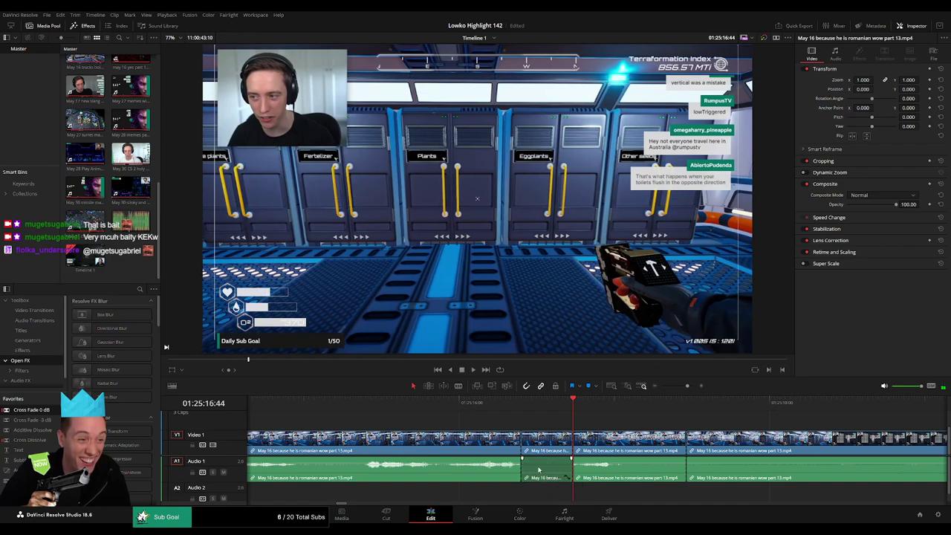
{"action": "mouse_move", "coordinate": [140, 233]}
{"action": "left_mouse_down"}
{"action": "mouse_move", "coordinate": [608, 498]}
{"action": "mouse_move", "coordinate": [568, 496]}
{"action": "left_mouse_up"}
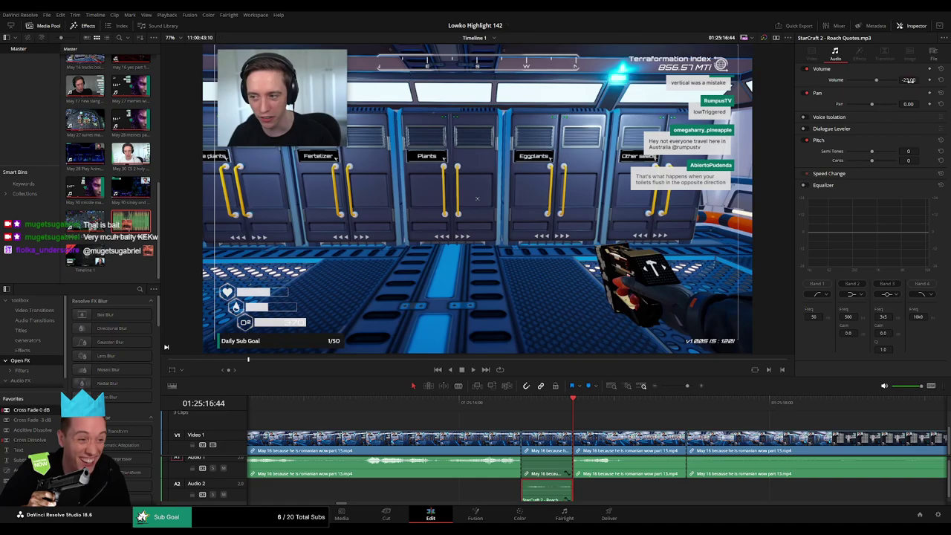
Step: Preview the sound effect, then split, trim and ripple delete a dead section of romanian part 13
{"action": "key", "text": "space"}
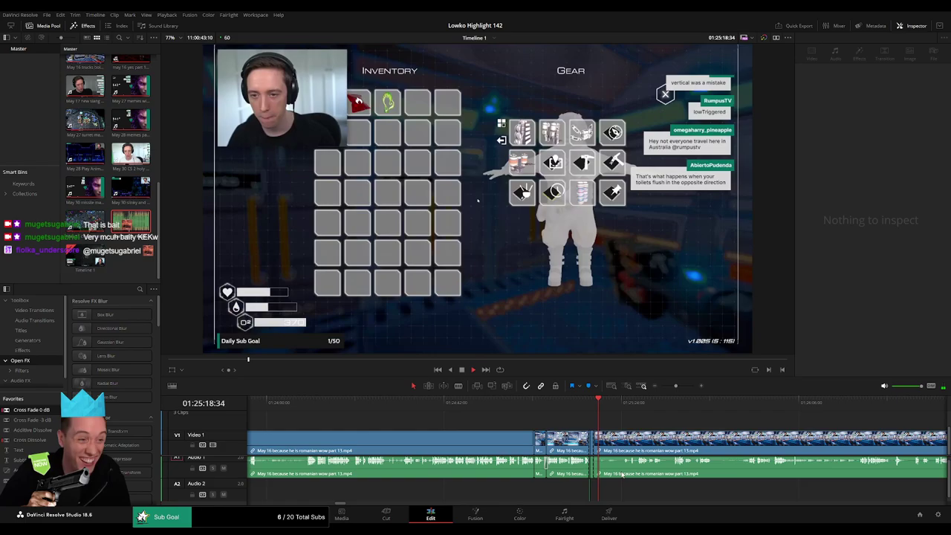
{"action": "left_click", "coordinate": [622, 468]}
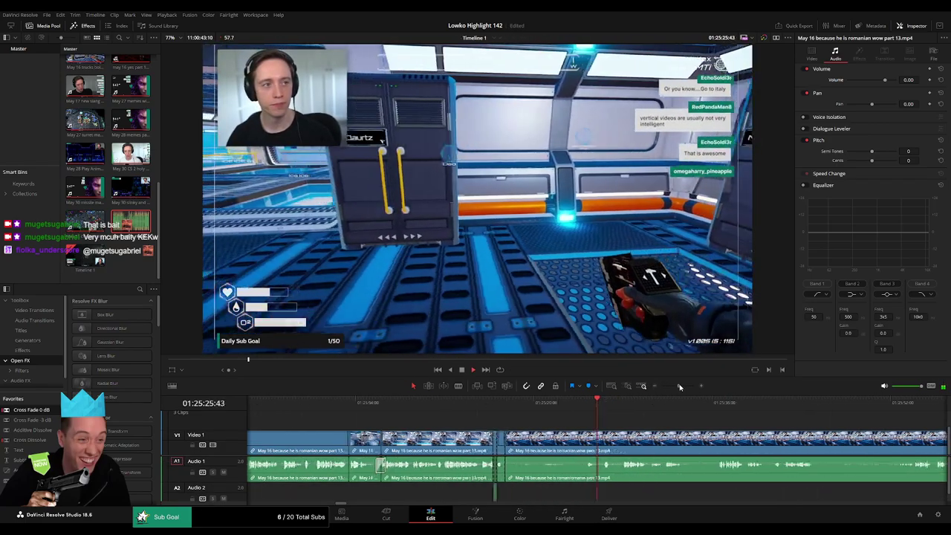
{"action": "left_click_drag", "start_coordinate": [679, 387], "coordinate": [679, 386]}
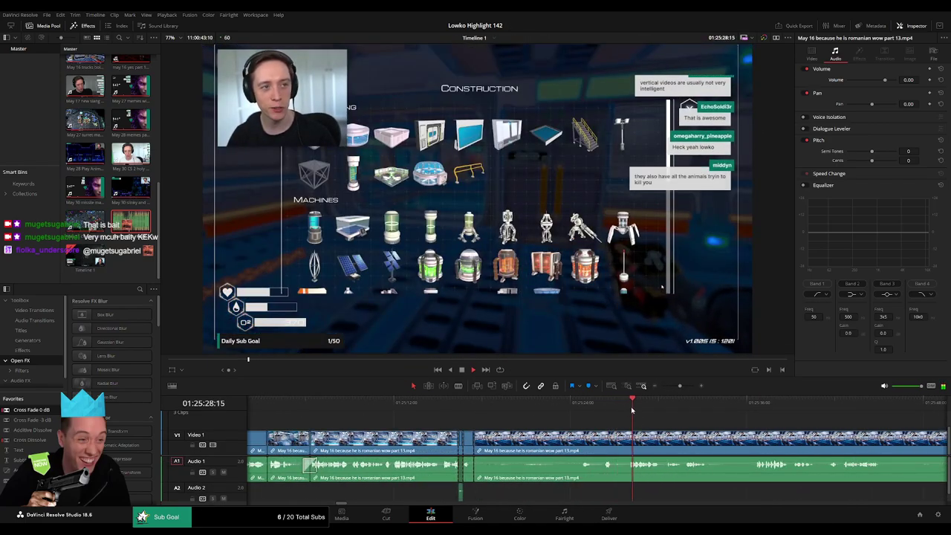
{"action": "key", "text": "ctrl+b"}
{"action": "left_click", "coordinate": [539, 447]}
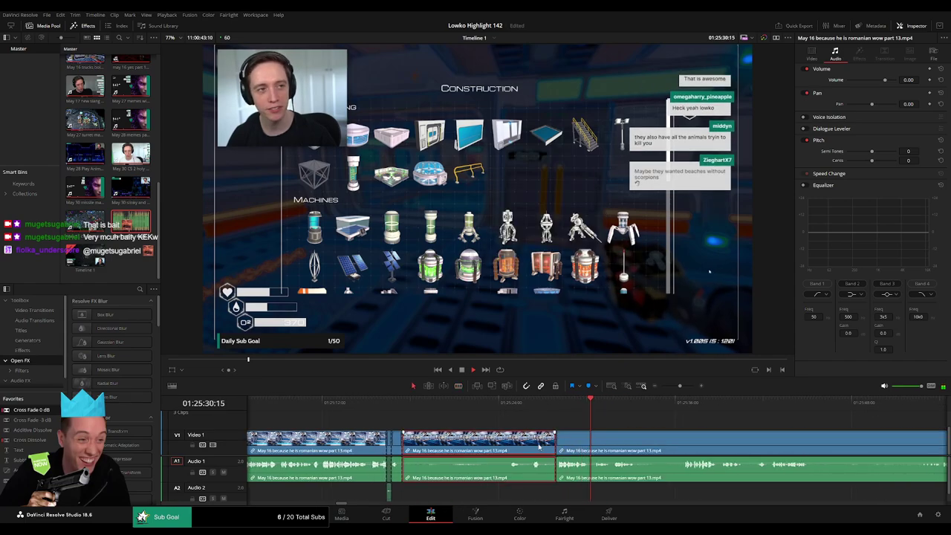
{"action": "left_click_drag", "start_coordinate": [554, 444], "coordinate": [532, 445]}
{"action": "key", "text": "Delete"}
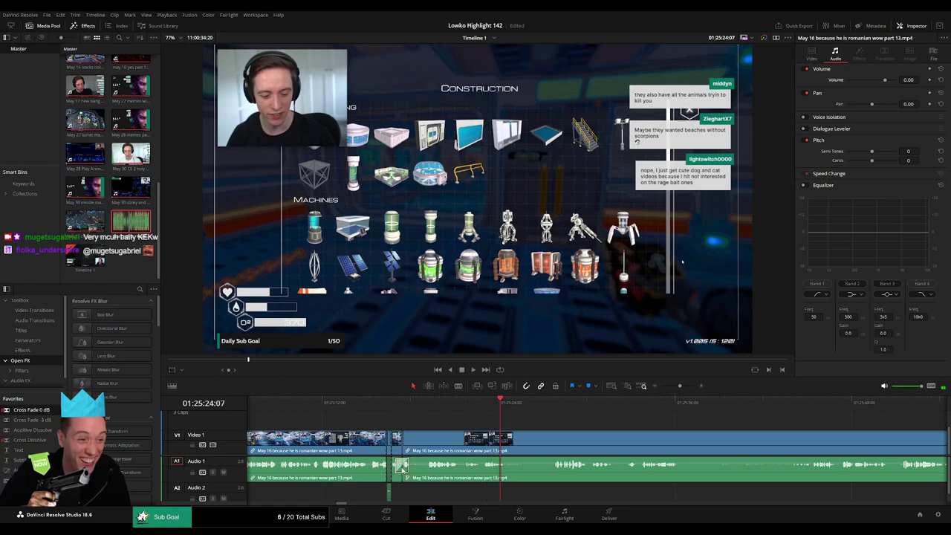
Step: Split the long part 13 clip again and select the dead section before part 14
{"action": "key", "text": "space"}
{"action": "key", "text": "b"}
{"action": "left_click", "coordinate": [512, 446]}
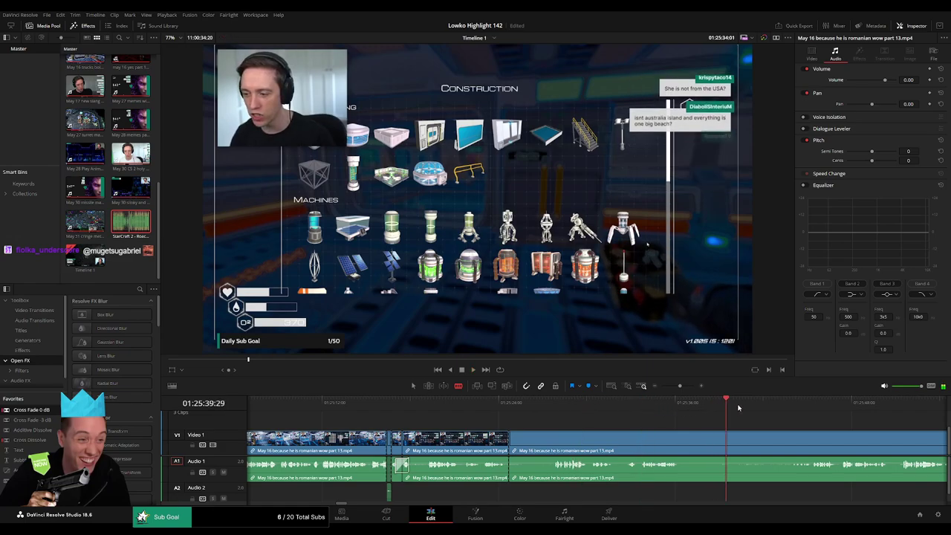
{"action": "left_click_drag", "start_coordinate": [680, 386], "coordinate": [666, 388]}
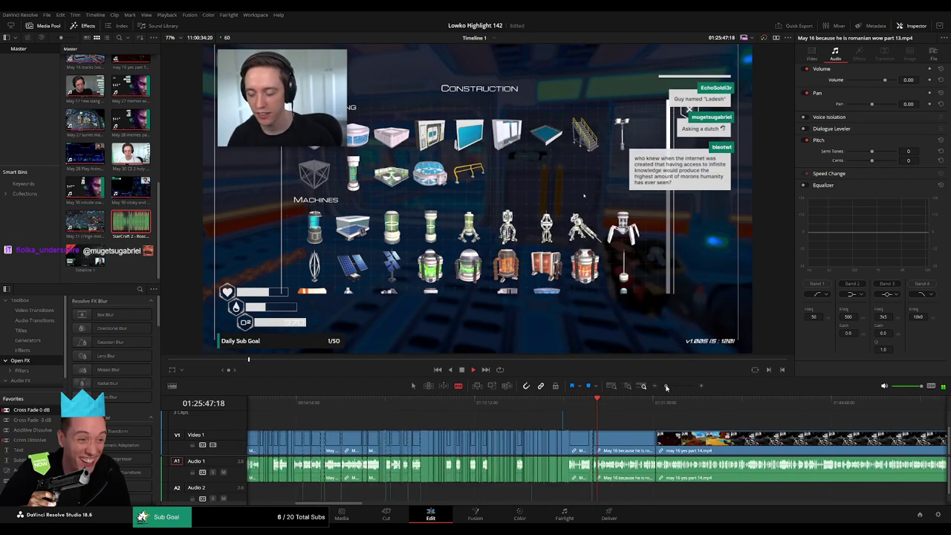
{"action": "scroll", "coordinate": [501, 419], "scroll_direction": "right", "scroll_amount": 3}
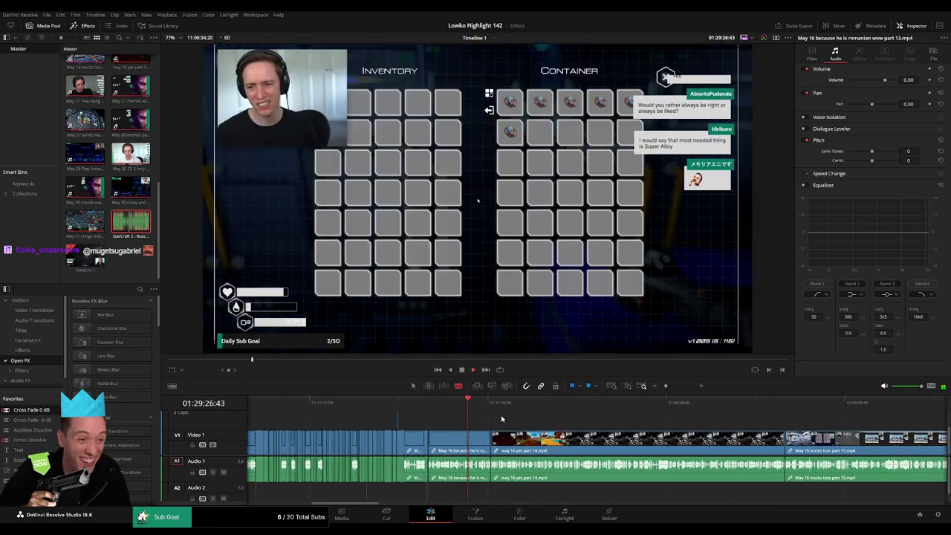
{"action": "key", "text": "a"}
{"action": "left_click", "coordinate": [478, 451]}
Step: Delete the dead section, then ripple delete the entire may 16 yes part 14 clip
{"action": "key", "text": "Delete"}
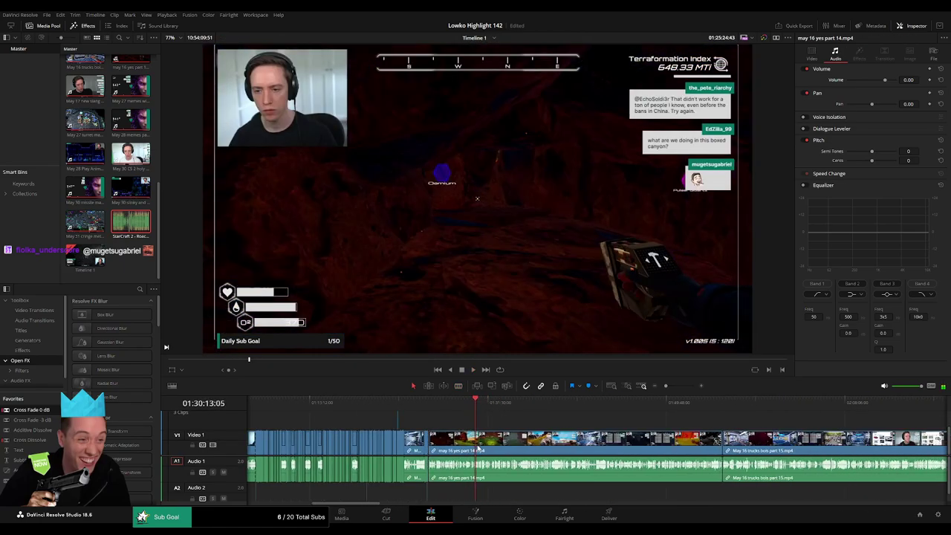
{"action": "left_click_drag", "start_coordinate": [453, 404], "coordinate": [634, 413]}
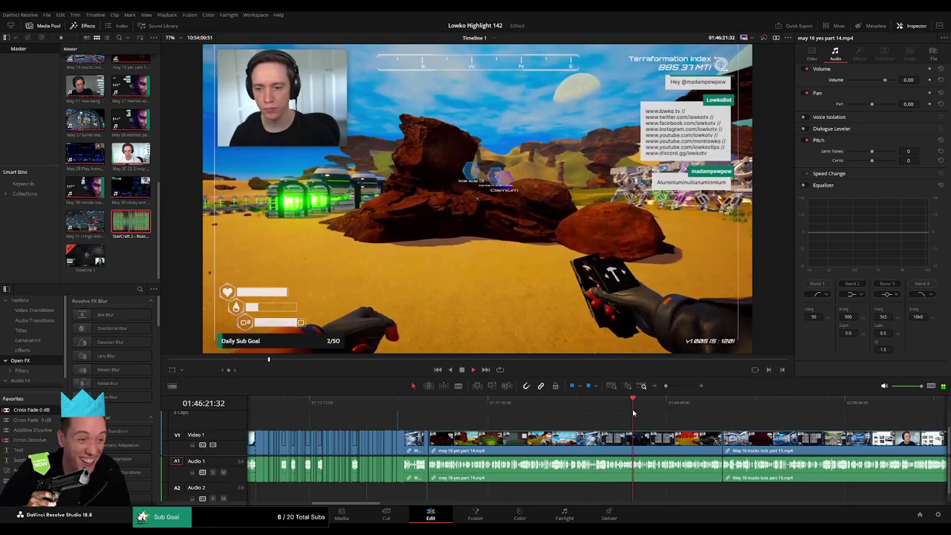
{"action": "left_click", "coordinate": [627, 440]}
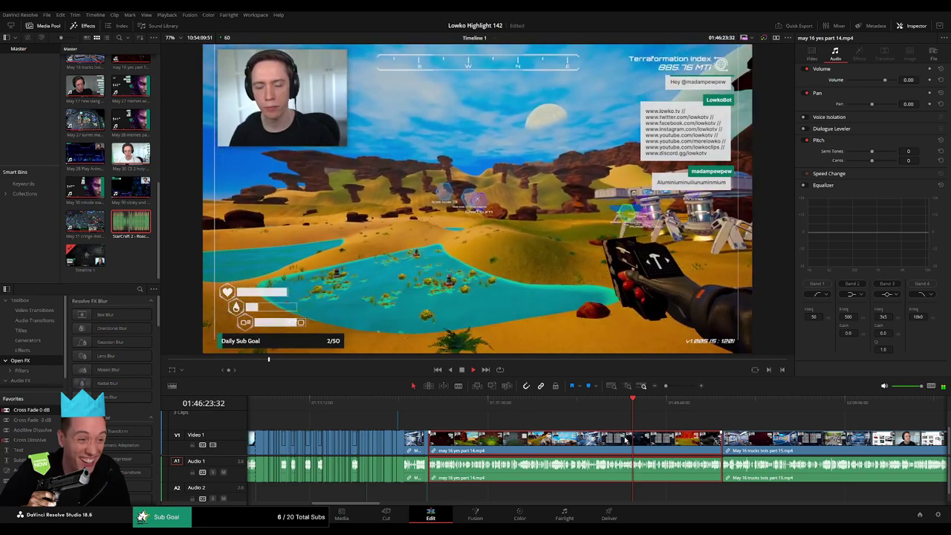
{"action": "key", "text": "Delete"}
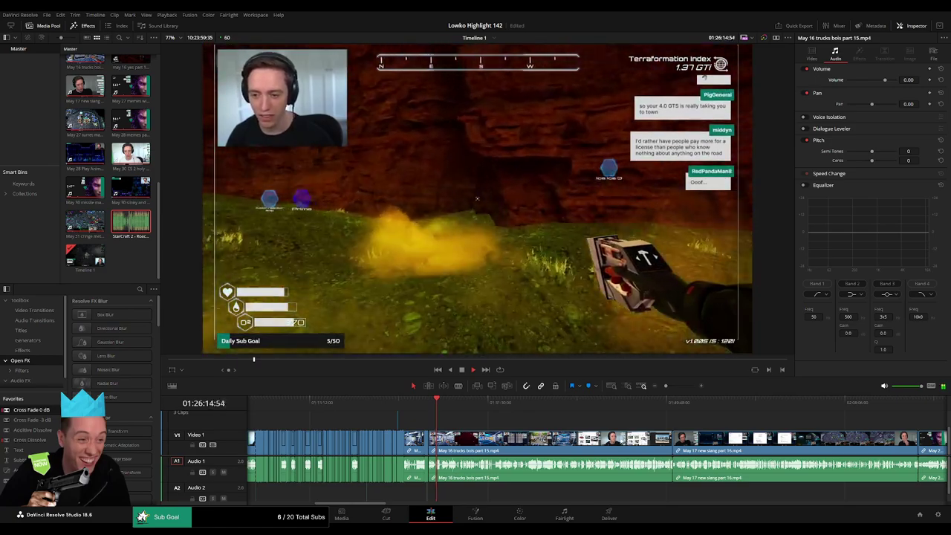
{"action": "left_click_drag", "start_coordinate": [667, 387], "coordinate": [676, 389]}
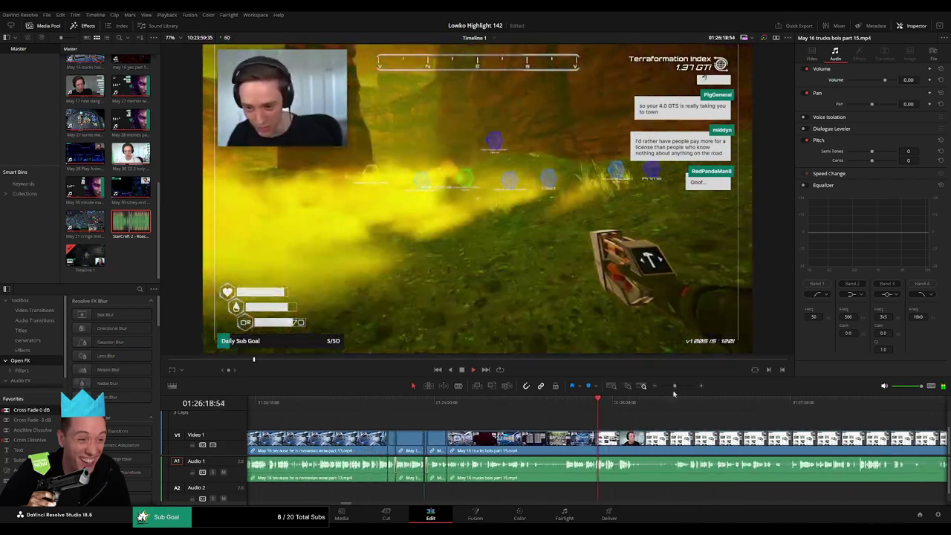
{"action": "scroll", "coordinate": [421, 406], "scroll_direction": "right", "scroll_amount": 3}
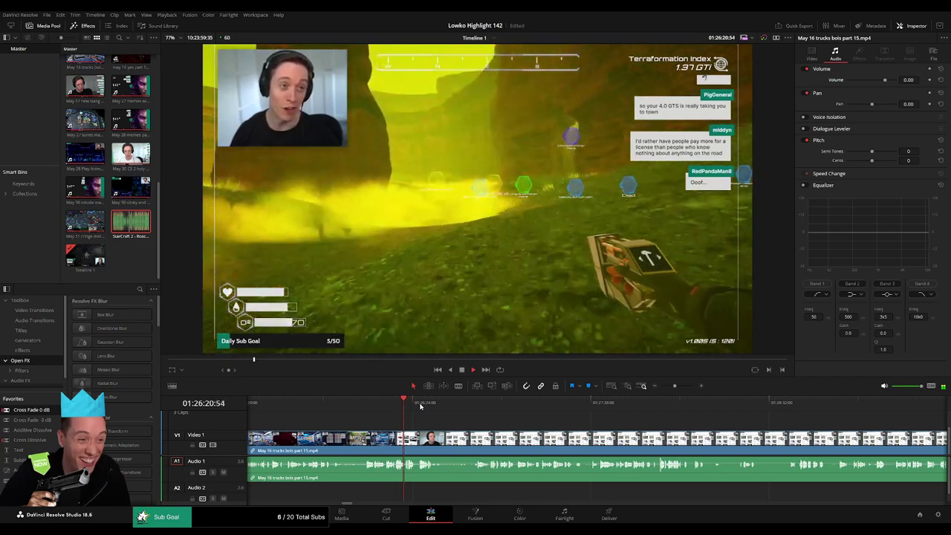
{"action": "left_click", "coordinate": [421, 407]}
{"action": "left_click", "coordinate": [575, 411]}
{"action": "left_click_drag", "start_coordinate": [576, 411], "coordinate": [796, 414]}
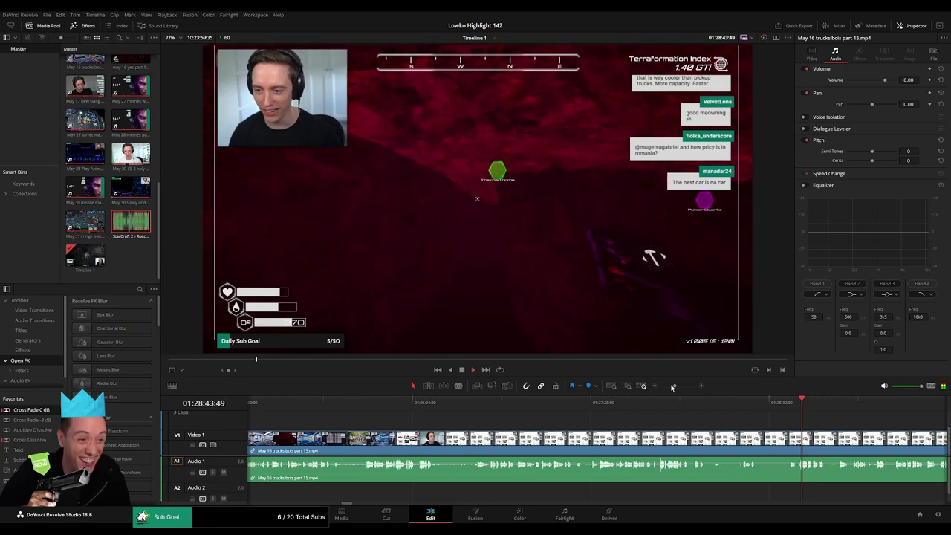
{"action": "left_click_drag", "start_coordinate": [672, 387], "coordinate": [754, 407]}
{"action": "left_click", "coordinate": [665, 409]}
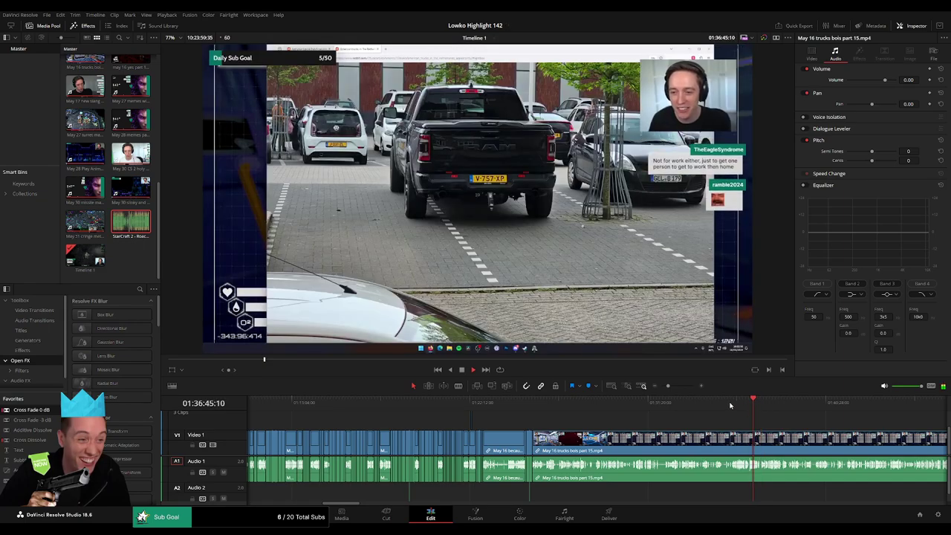
{"action": "left_click", "coordinate": [729, 407]}
{"action": "left_click_drag", "start_coordinate": [670, 388], "coordinate": [679, 387]}
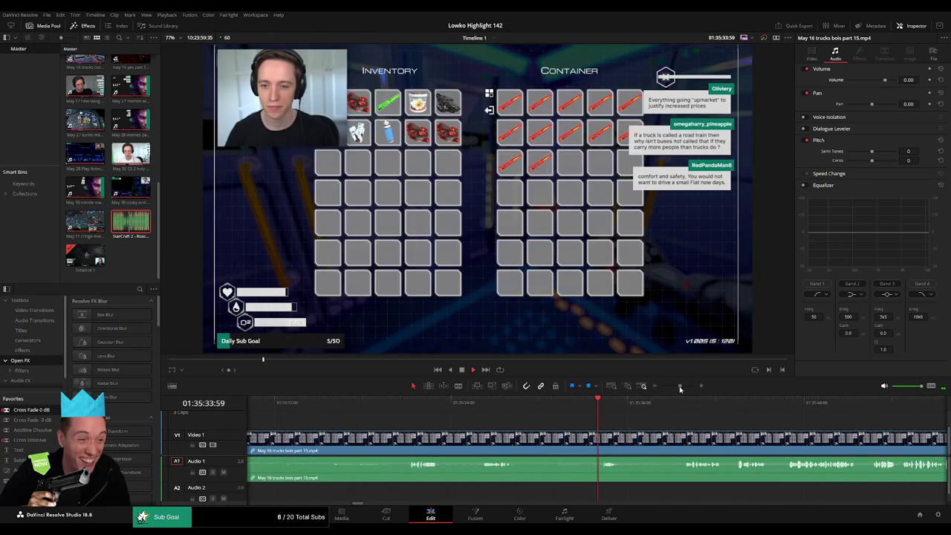
{"action": "left_click", "coordinate": [474, 407]}
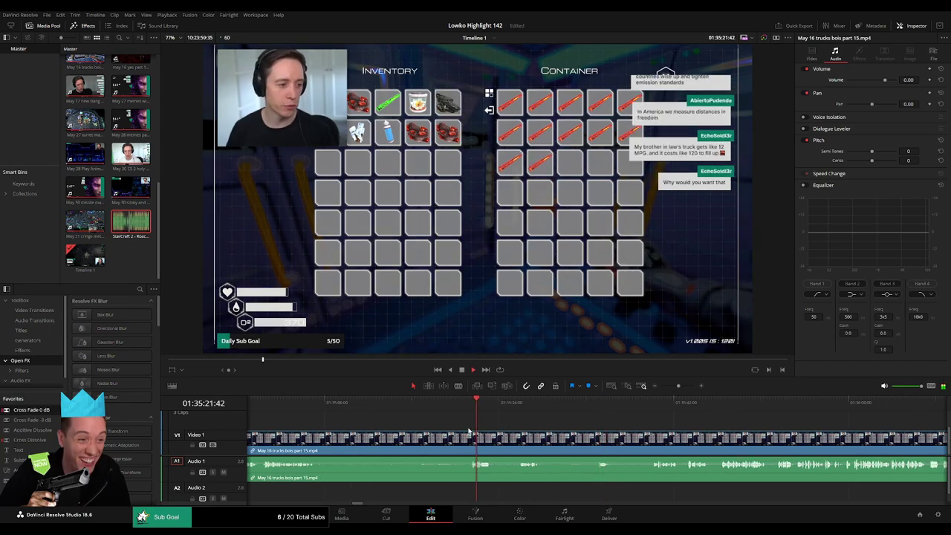
{"action": "left_click", "coordinate": [403, 407]}
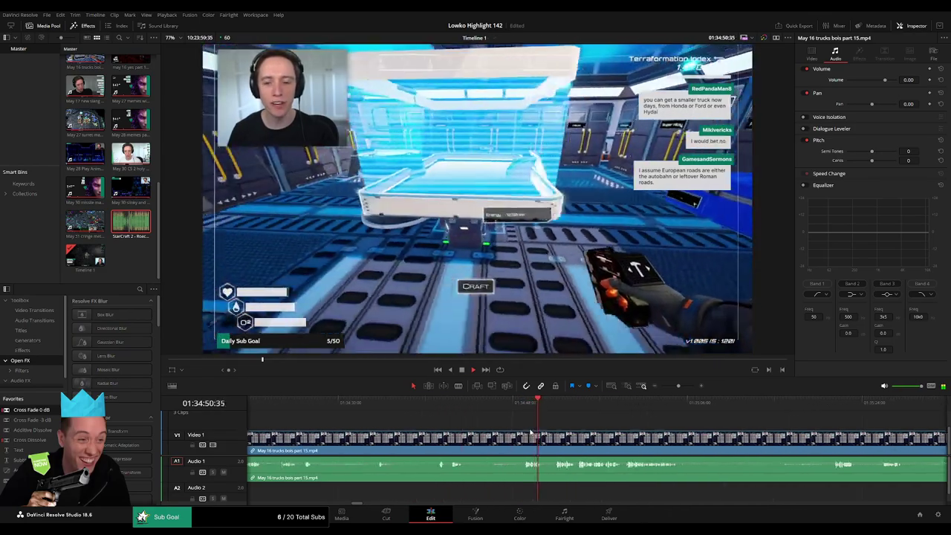
{"action": "left_click", "coordinate": [556, 408]}
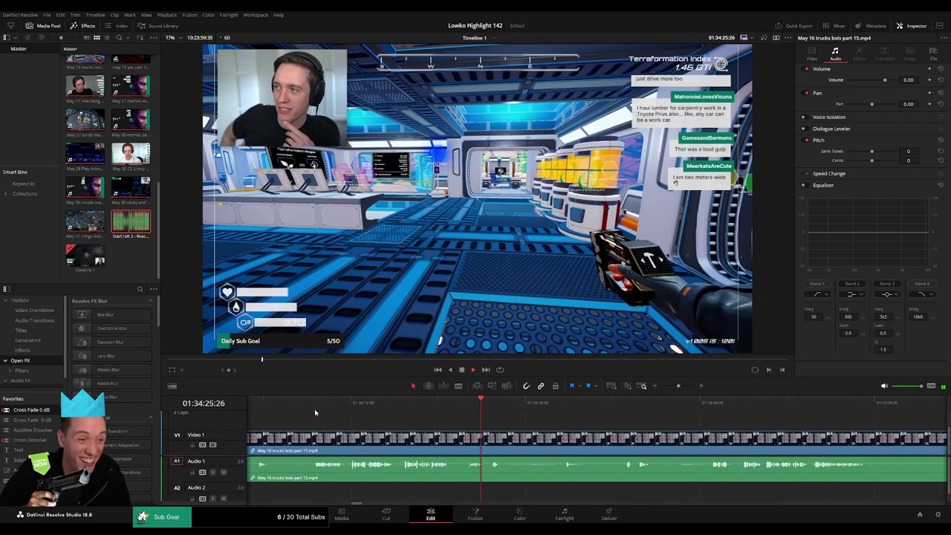
{"action": "left_click", "coordinate": [314, 409]}
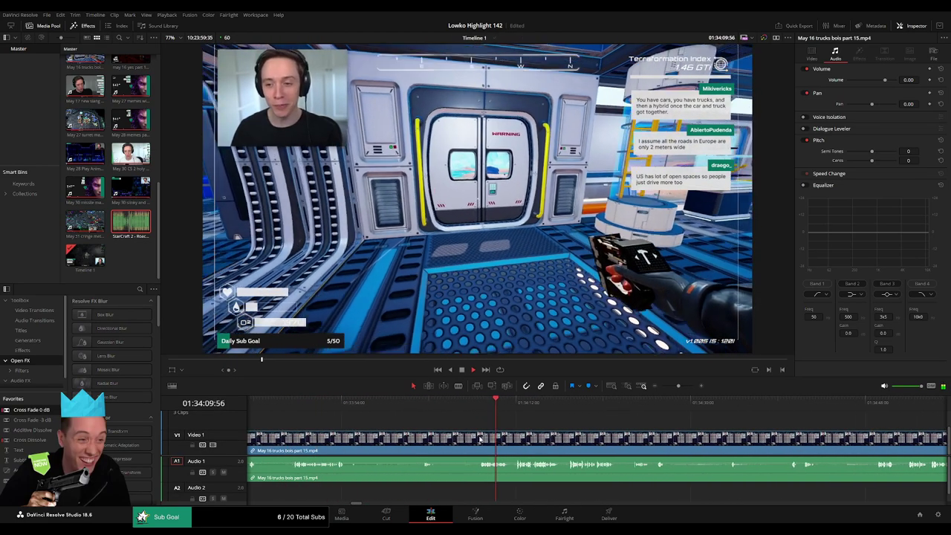
{"action": "left_click", "coordinate": [277, 408]}
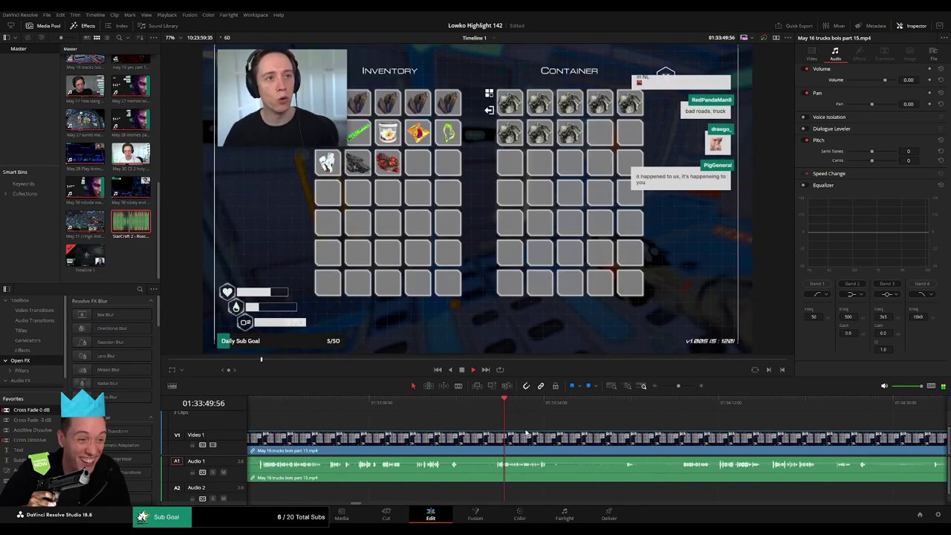
{"action": "left_click", "coordinate": [266, 411]}
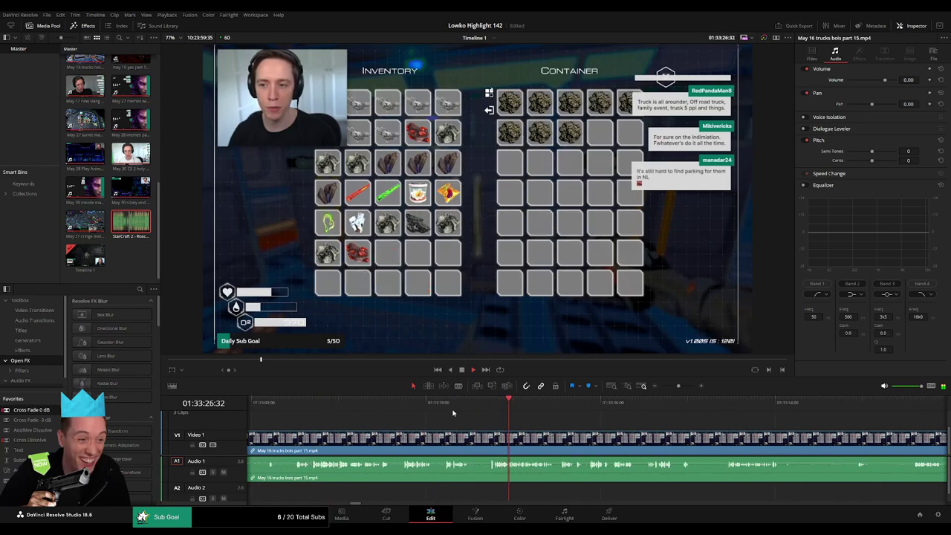
{"action": "left_click", "coordinate": [484, 408]}
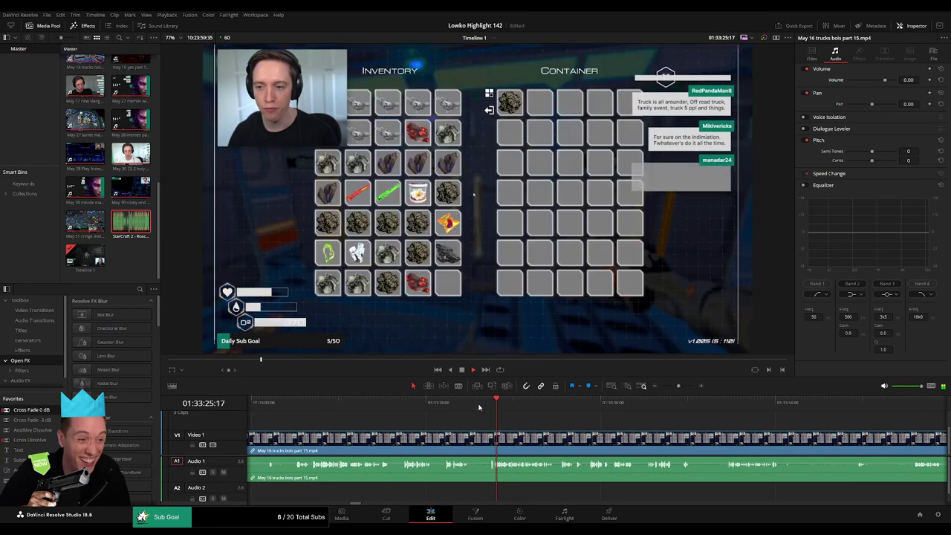
{"action": "left_click", "coordinate": [445, 404]}
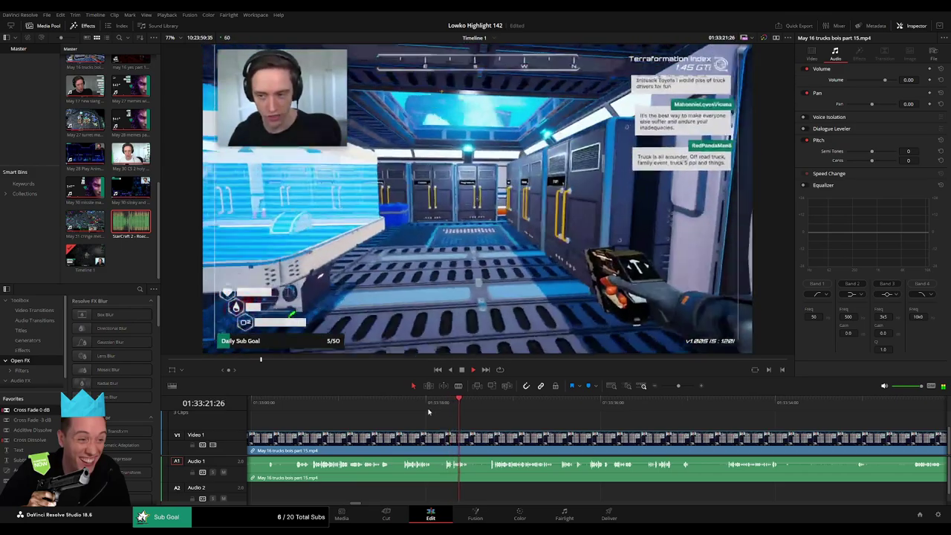
{"action": "left_click", "coordinate": [403, 407]}
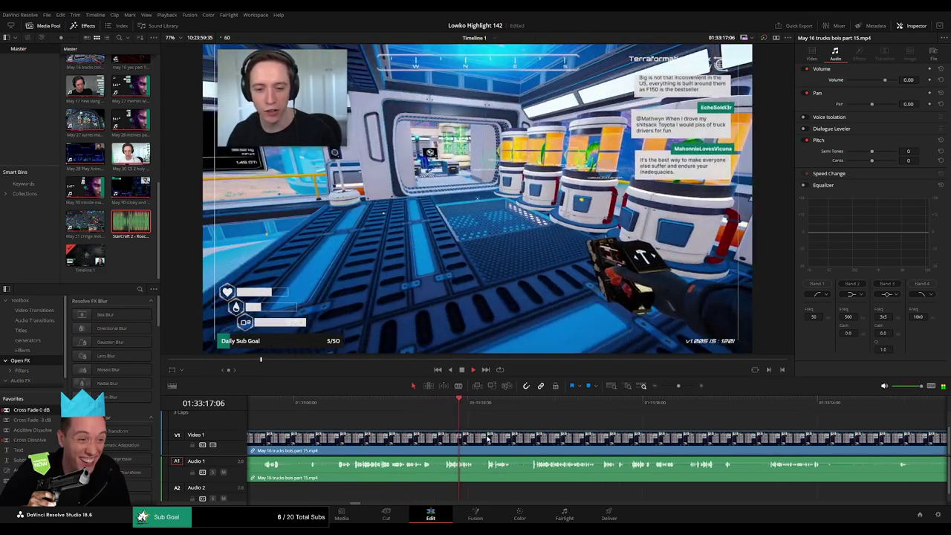
{"action": "left_click", "coordinate": [384, 408]}
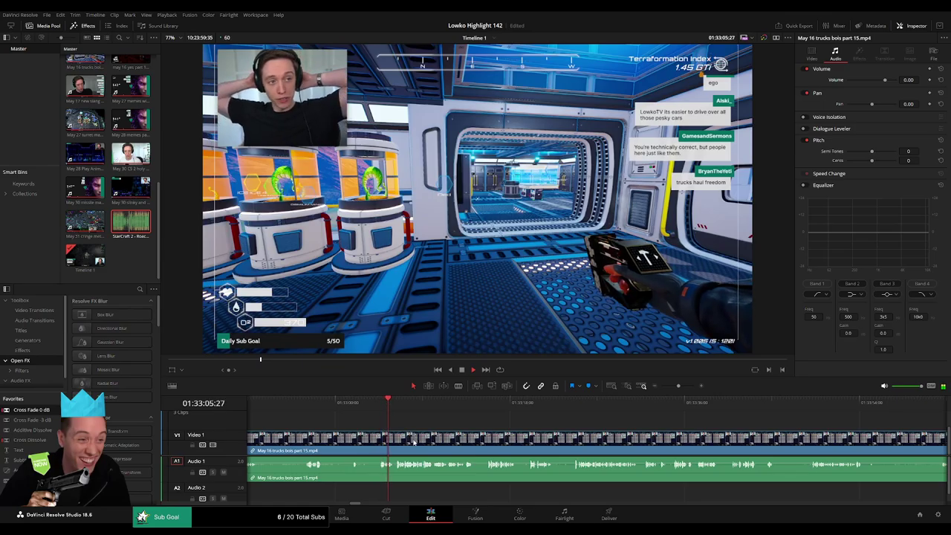
{"action": "scroll", "coordinate": [413, 442], "scroll_direction": "down", "scroll_amount": 1}
{"action": "left_click", "coordinate": [401, 408]}
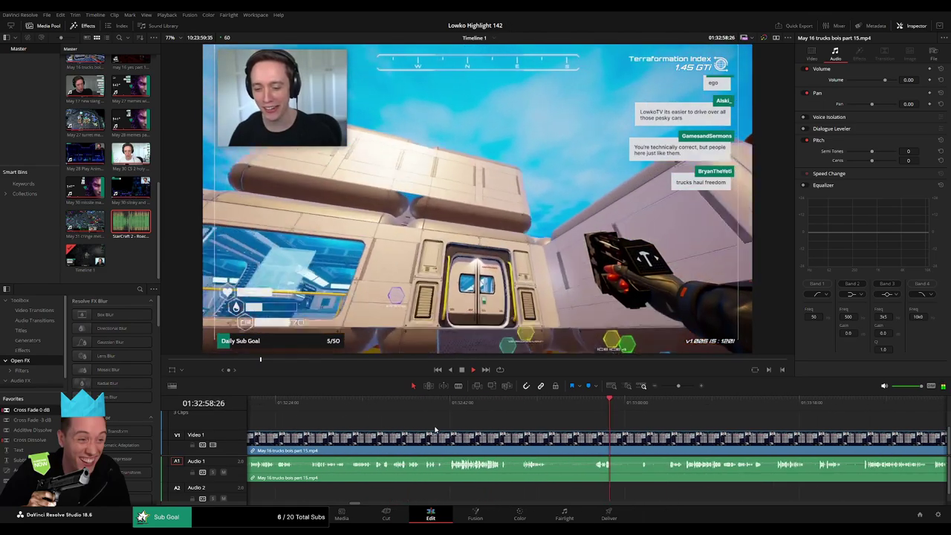
{"action": "left_click", "coordinate": [454, 405]}
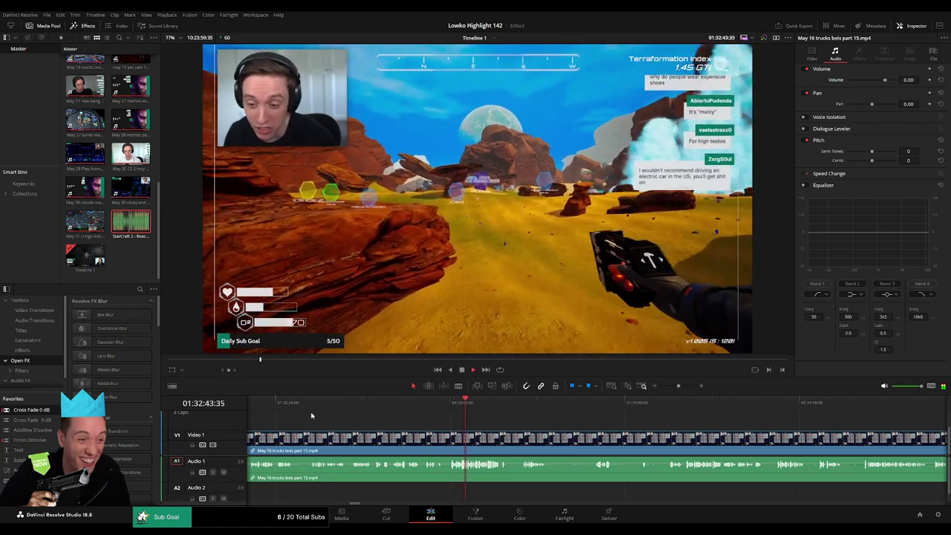
{"action": "left_click", "coordinate": [334, 405]}
{"action": "scroll", "coordinate": [504, 440], "scroll_direction": "left", "scroll_amount": 2}
{"action": "scroll", "coordinate": [504, 440], "scroll_direction": "left", "scroll_amount": 1}
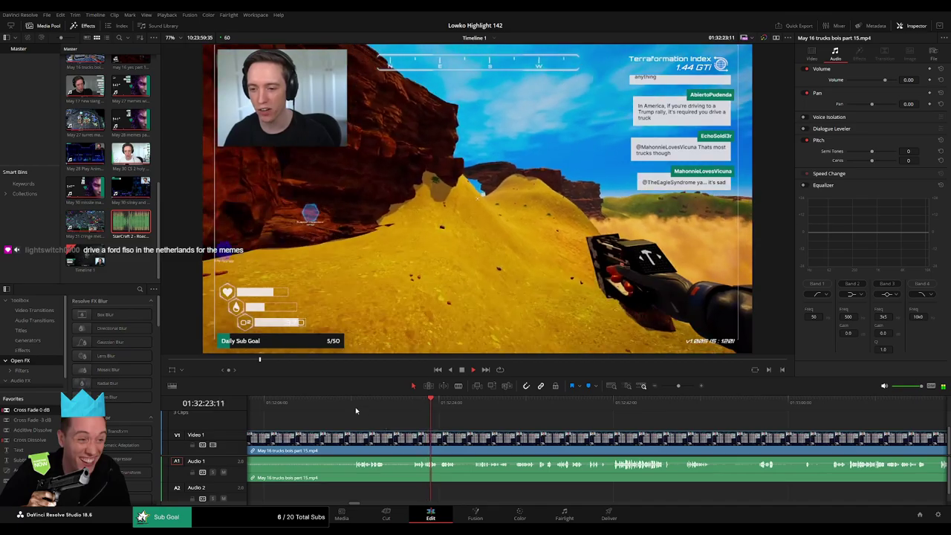
Step: Ripple-trim the trucks part 15 clip boundary to skip dull footage
{"action": "left_click", "coordinate": [355, 409]}
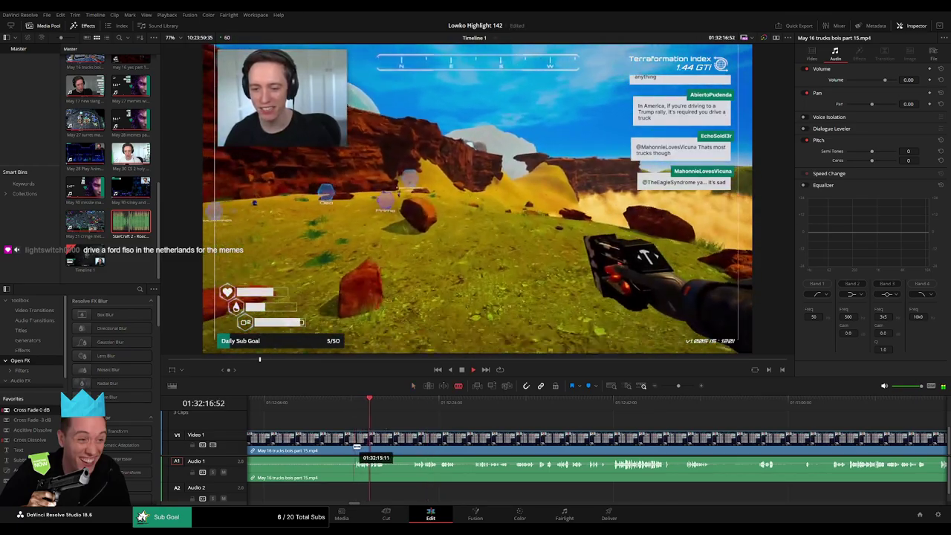
{"action": "key", "text": "Up"}
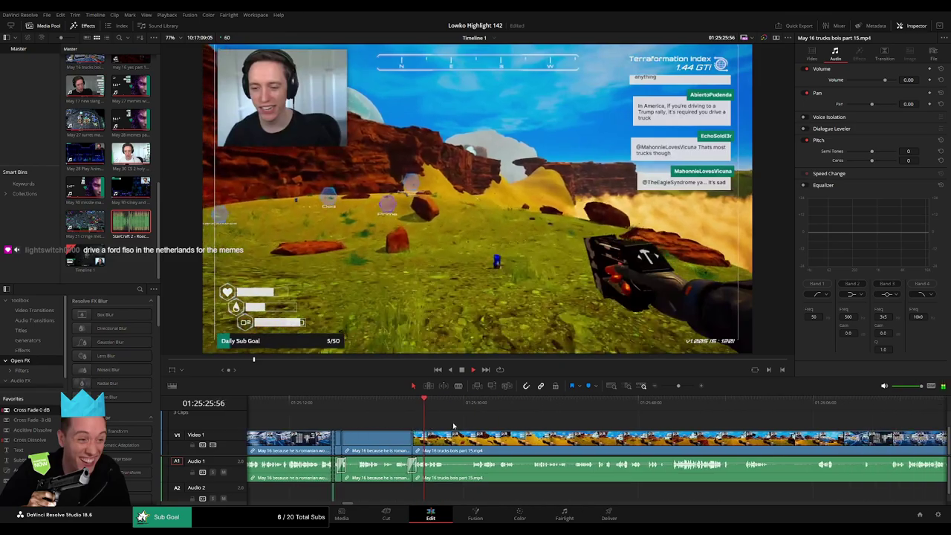
{"action": "mouse_move", "coordinate": [449, 441]}
{"action": "left_mouse_down"}
{"action": "mouse_move", "coordinate": [473, 440]}
{"action": "mouse_move", "coordinate": [455, 444]}
{"action": "left_mouse_up"}
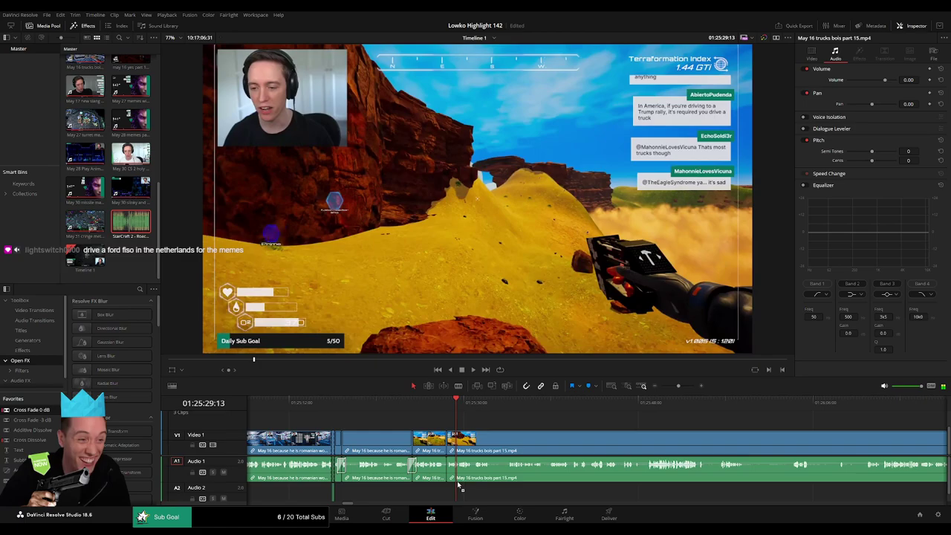
{"action": "left_click_drag", "start_coordinate": [495, 450], "coordinate": [503, 442]}
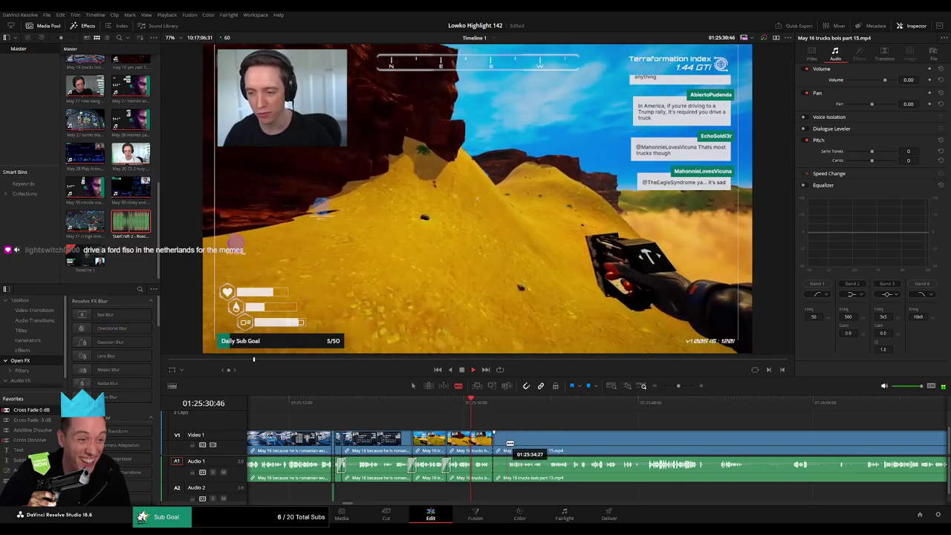
{"action": "key", "text": "ctrl+z"}
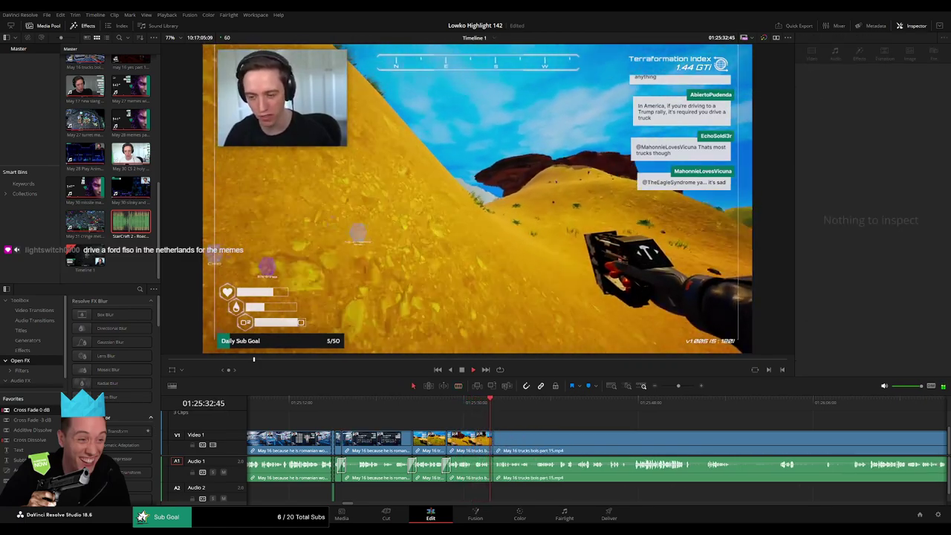
{"action": "left_click", "coordinate": [503, 461]}
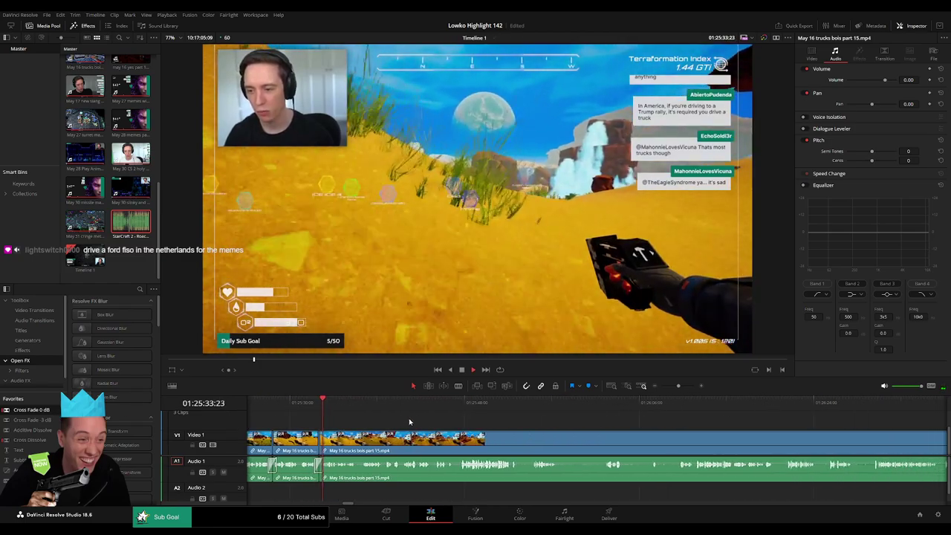
{"action": "left_click_drag", "start_coordinate": [493, 434], "coordinate": [454, 439]}
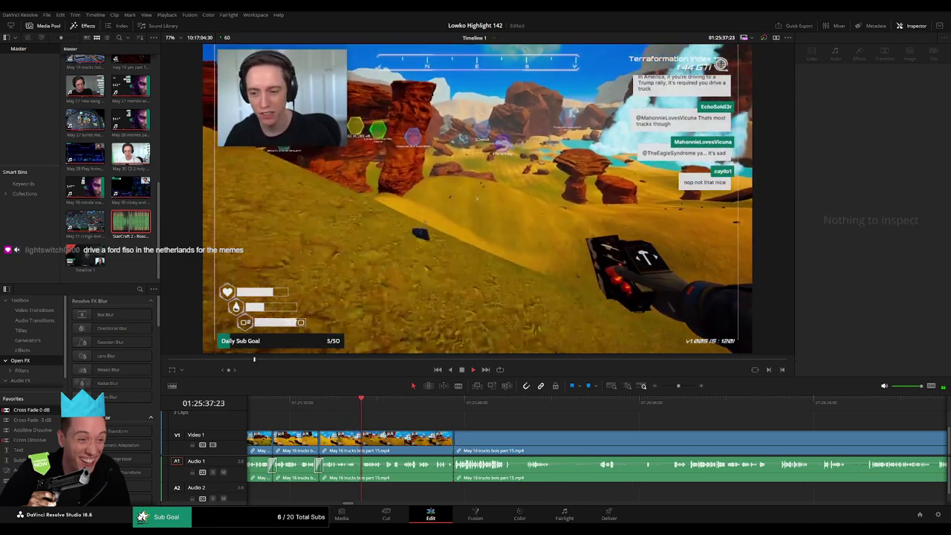
Step: Blade-split the trucks clip, trim past the dead section, and ripple delete the short leftover piece
{"action": "key", "text": "b"}
{"action": "left_click", "coordinate": [513, 441]}
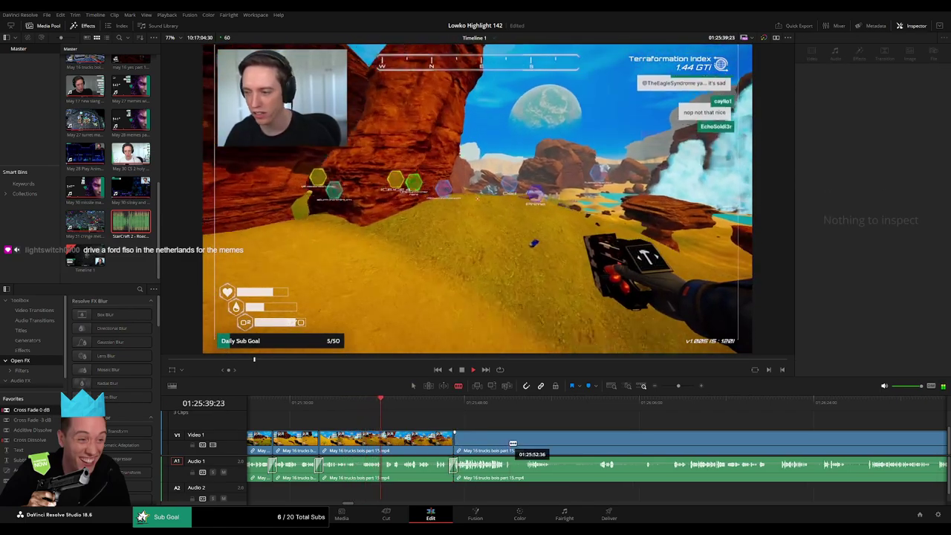
{"action": "key", "text": "a"}
{"action": "left_click", "coordinate": [515, 441]}
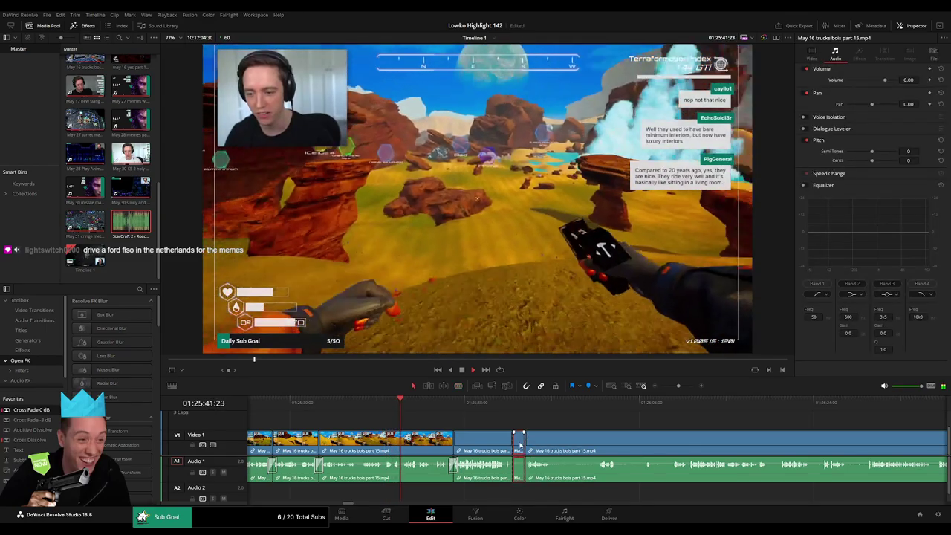
{"action": "mouse_move", "coordinate": [25, 410]}
{"action": "left_mouse_down"}
{"action": "mouse_move", "coordinate": [588, 439]}
{"action": "mouse_move", "coordinate": [566, 447]}
{"action": "left_mouse_up"}
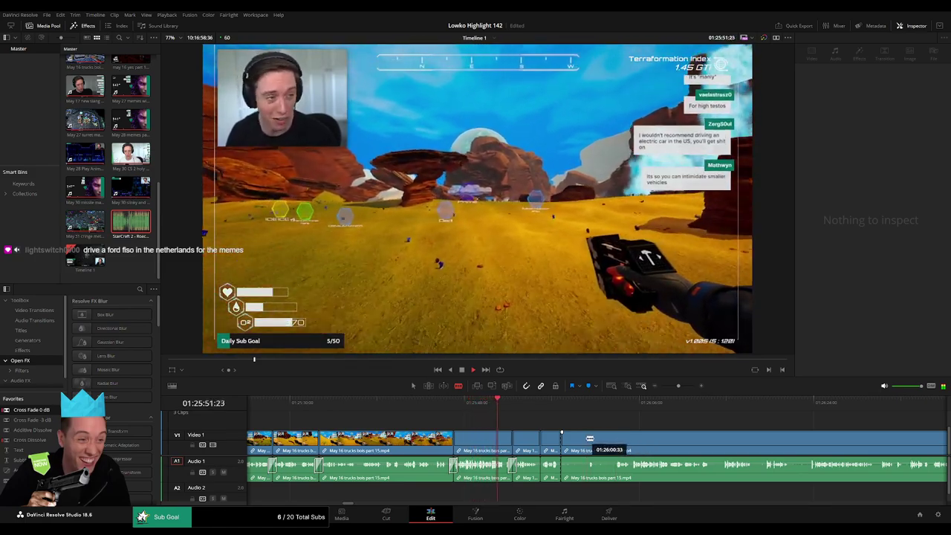
{"action": "left_click_drag", "start_coordinate": [590, 438], "coordinate": [585, 438]}
{"action": "left_click", "coordinate": [572, 445]}
{"action": "key", "text": "Delete"}
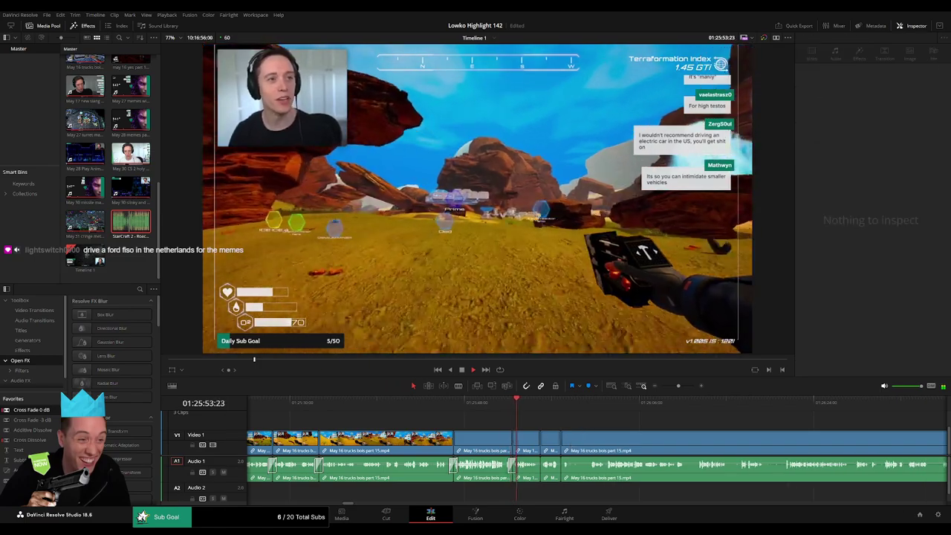
Step: Close the gap between trucks clips, then split off and ripple delete a short dull piece
{"action": "scroll", "coordinate": [441, 419], "scroll_direction": "right", "scroll_amount": 3}
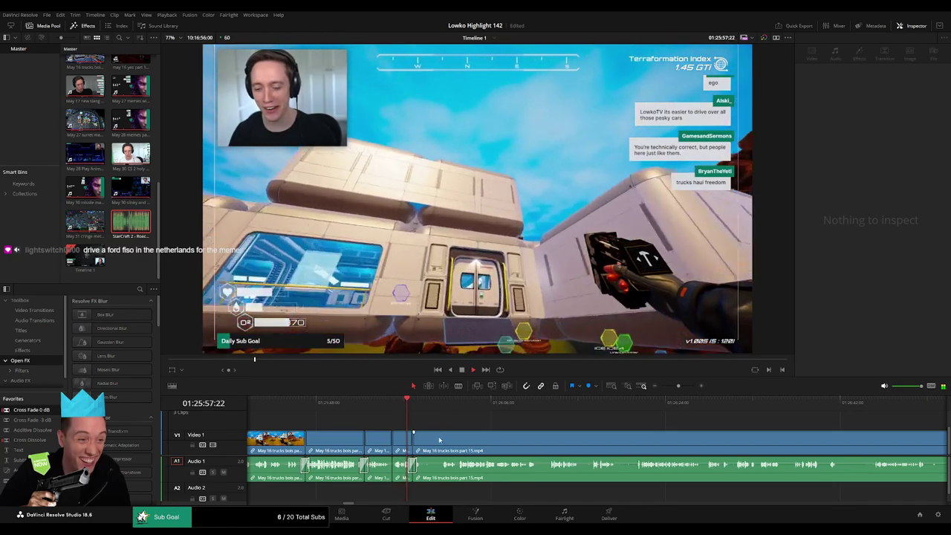
{"action": "left_click", "coordinate": [435, 442]}
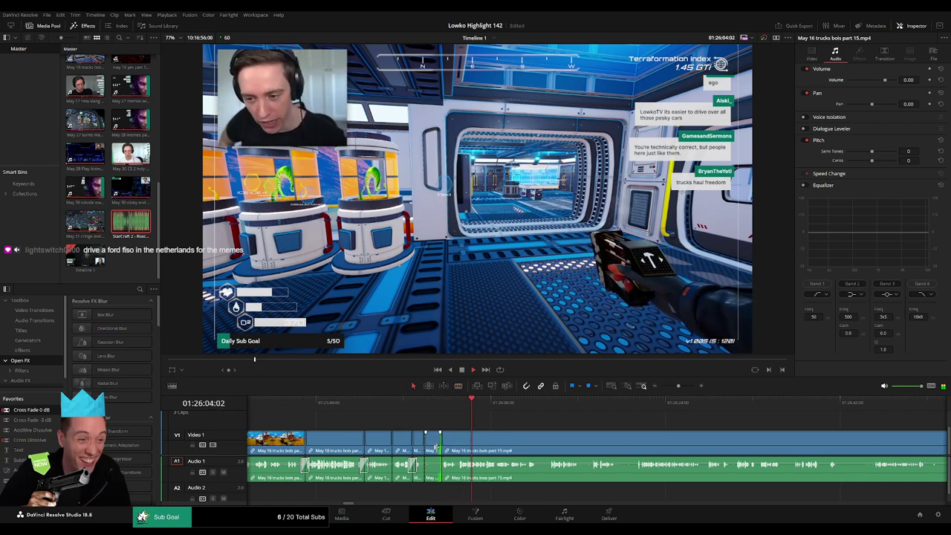
{"action": "left_click", "coordinate": [435, 450]}
{"action": "key", "text": "BackSpace"}
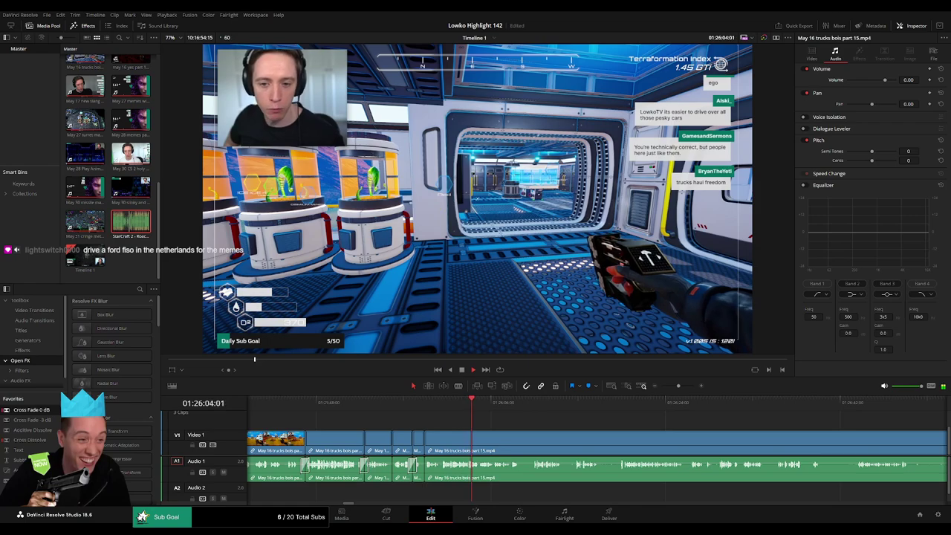
{"action": "key", "text": "b"}
{"action": "left_click", "coordinate": [520, 442]}
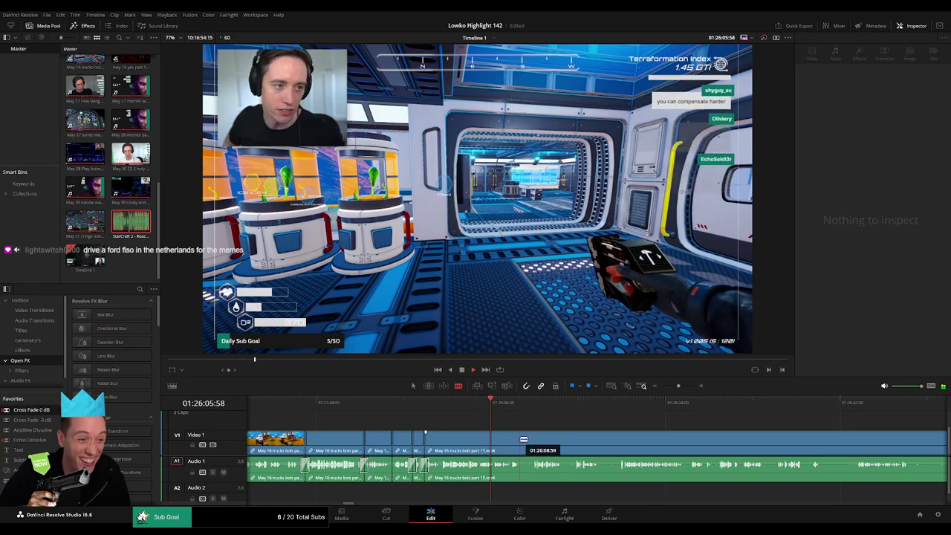
{"action": "left_click", "coordinate": [528, 440]}
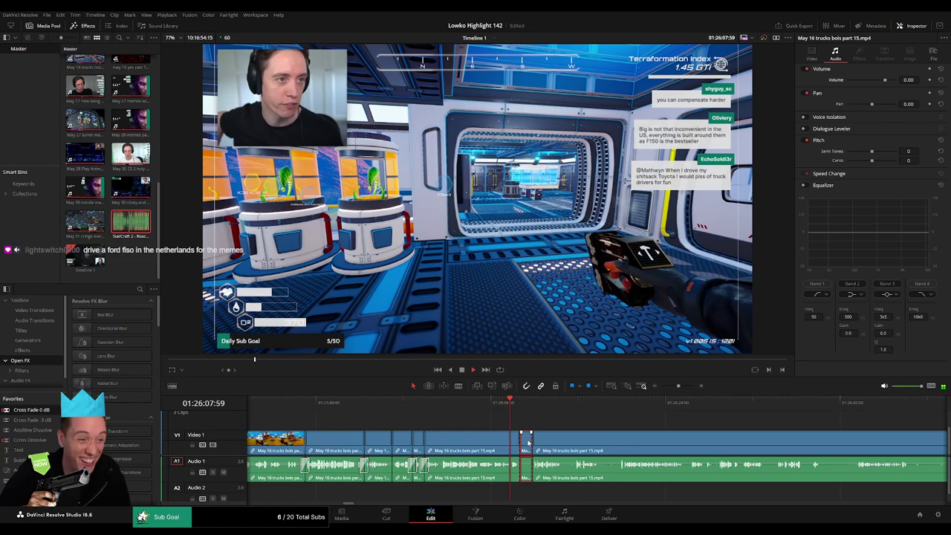
{"action": "key", "text": "BackSpace"}
Step: Ripple delete another short dull piece of the trucks bois part 15 clip
{"action": "key", "text": "b"}
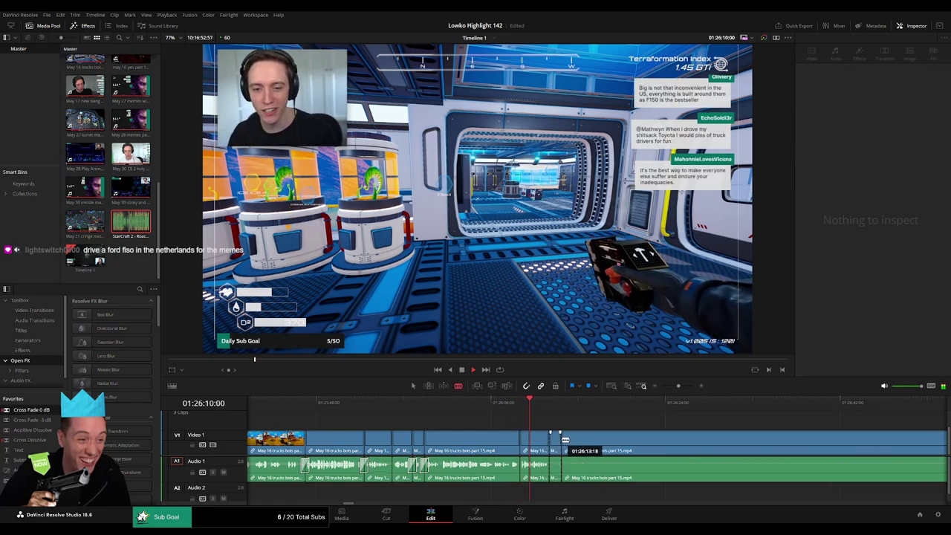
{"action": "key", "text": "a"}
{"action": "left_click", "coordinate": [556, 441]}
{"action": "key", "text": "BackSpace"}
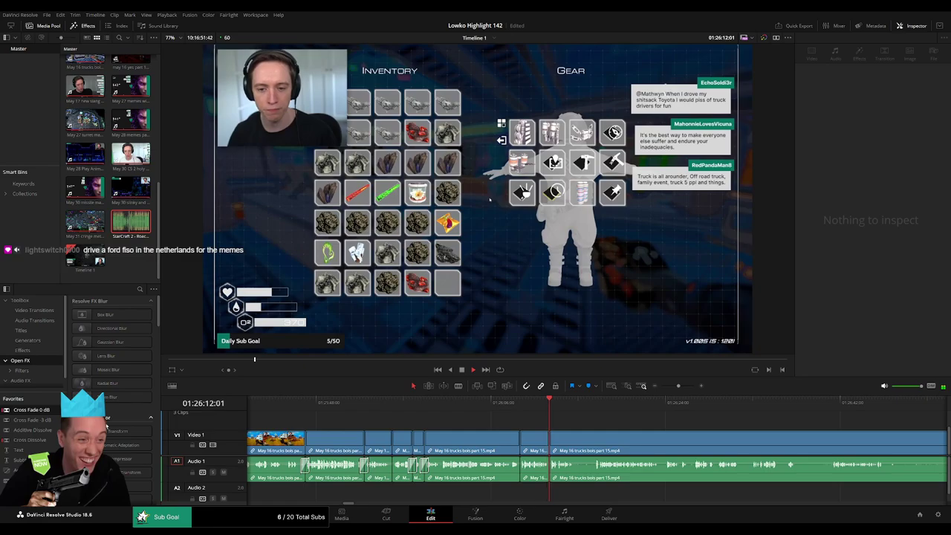
{"action": "left_click", "coordinate": [499, 438]}
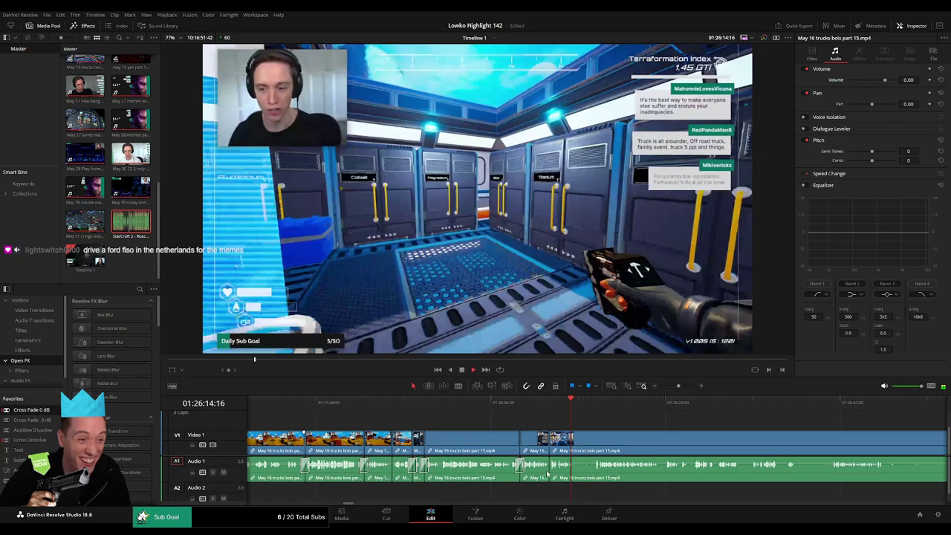
Step: Blade-split the trucks part 15 clip at the start of the slow section
{"action": "scroll", "coordinate": [520, 469], "scroll_direction": "down", "scroll_amount": 3}
{"action": "key", "text": "b"}
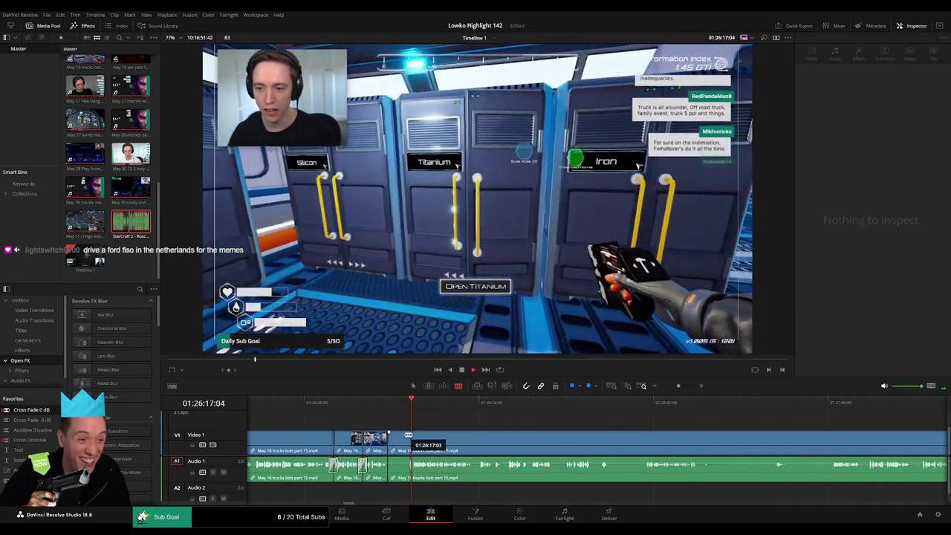
{"action": "key", "text": "a"}
{"action": "left_click", "coordinate": [400, 439]}
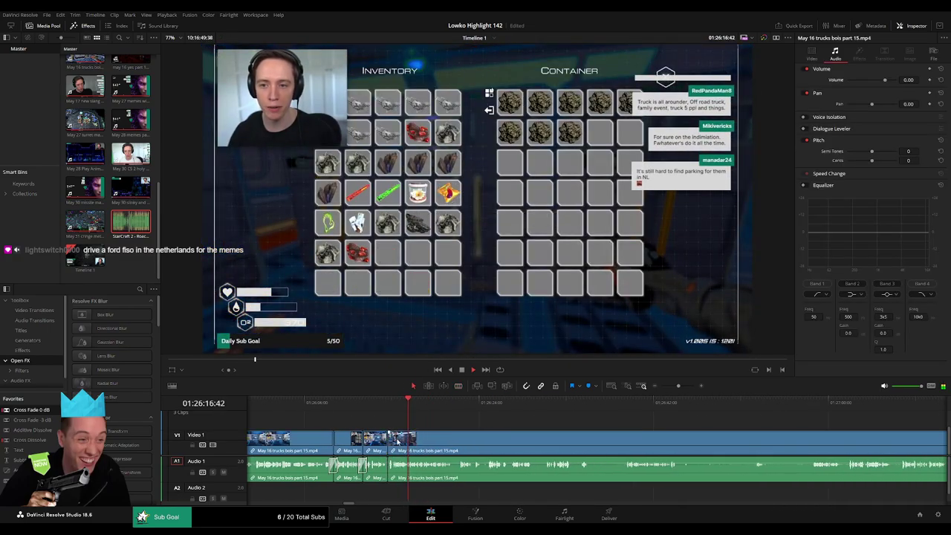
{"action": "key", "text": "b"}
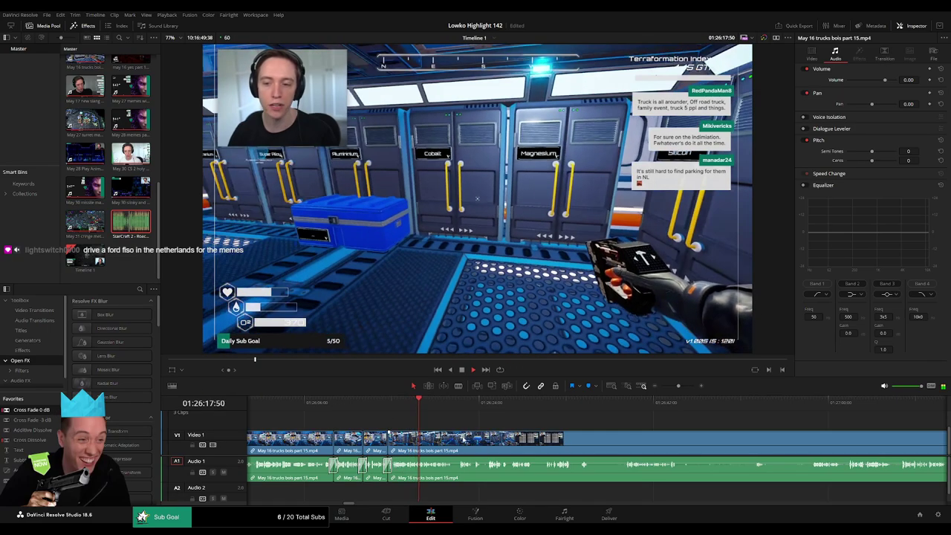
{"action": "scroll", "coordinate": [446, 446], "scroll_direction": "down", "scroll_amount": 2}
{"action": "left_click", "coordinate": [439, 439]}
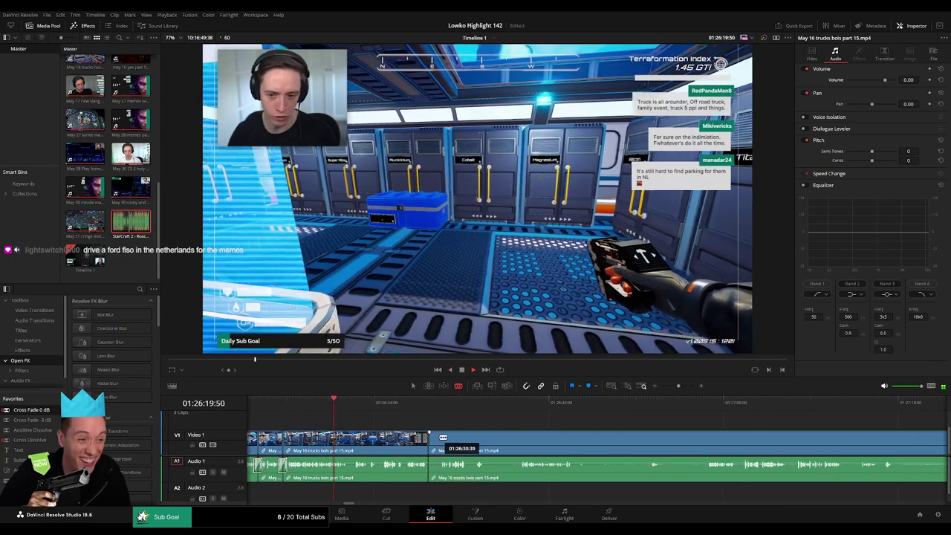
Step: Trim the next clip's start later, ripple-delete the short piece, and add a Cross Fade 0 dB on A1
{"action": "key", "text": "a"}
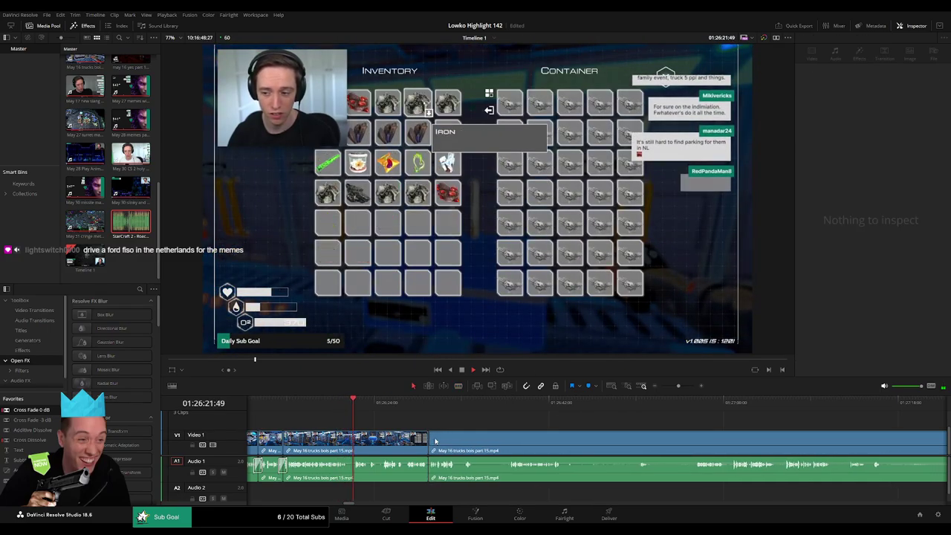
{"action": "mouse_move", "coordinate": [437, 439]}
{"action": "left_mouse_down"}
{"action": "mouse_move", "coordinate": [504, 443]}
{"action": "mouse_move", "coordinate": [490, 445]}
{"action": "left_mouse_up"}
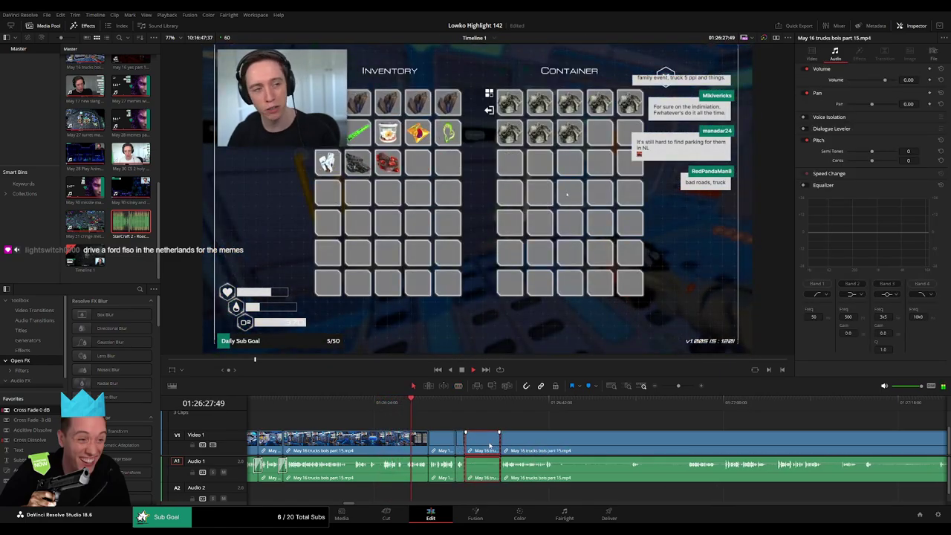
{"action": "key", "text": "Delete"}
{"action": "left_click", "coordinate": [440, 450]}
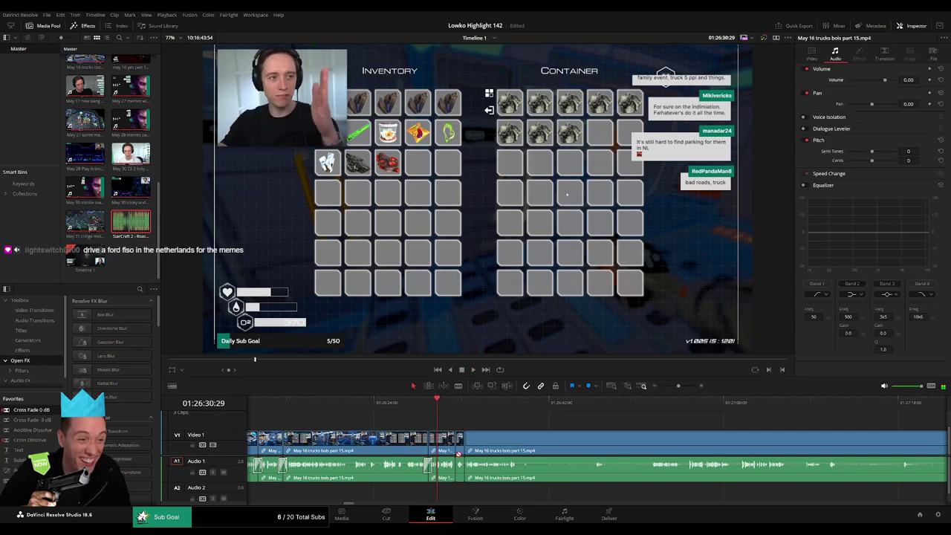
{"action": "left_click_drag", "start_coordinate": [43, 419], "coordinate": [476, 472]}
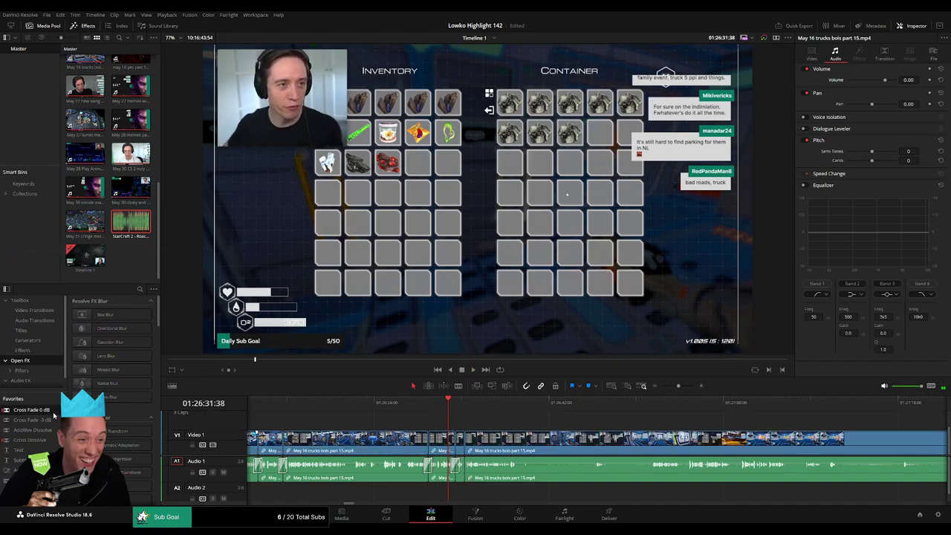
Step: Preview later footage and ripple-delete a dull section of the trucks part 15 clip
{"action": "scroll", "coordinate": [423, 421], "scroll_direction": "right", "scroll_amount": 3}
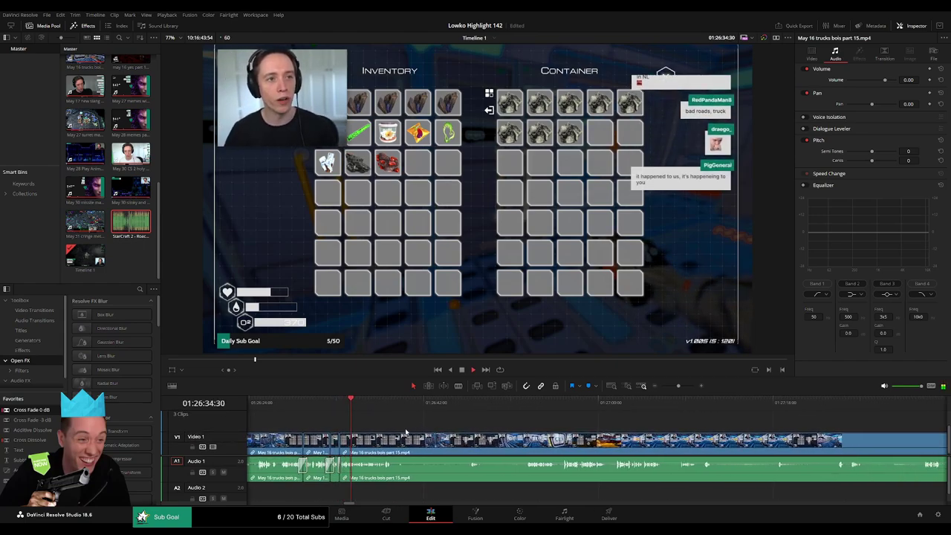
{"action": "scroll", "coordinate": [423, 421], "scroll_direction": "right", "scroll_amount": 2}
{"action": "left_click", "coordinate": [359, 451]}
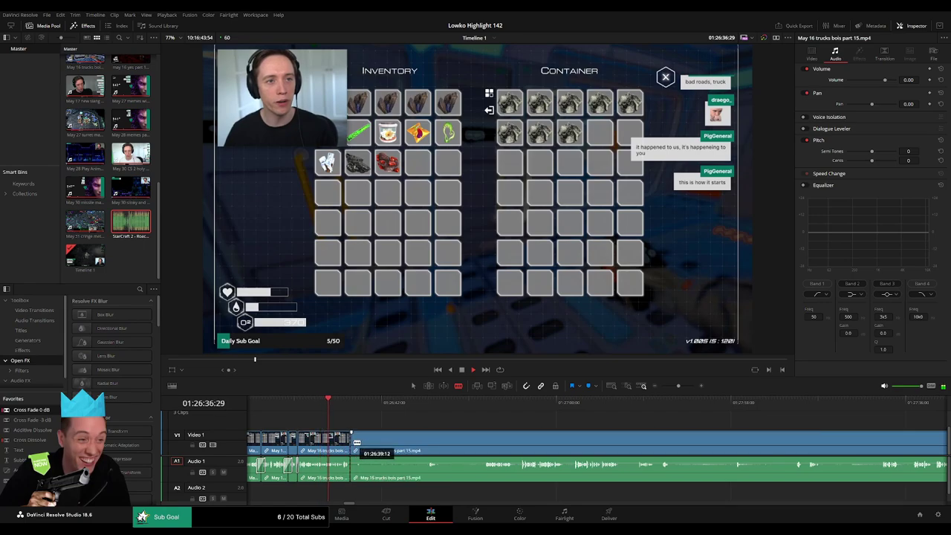
{"action": "left_click", "coordinate": [419, 430]}
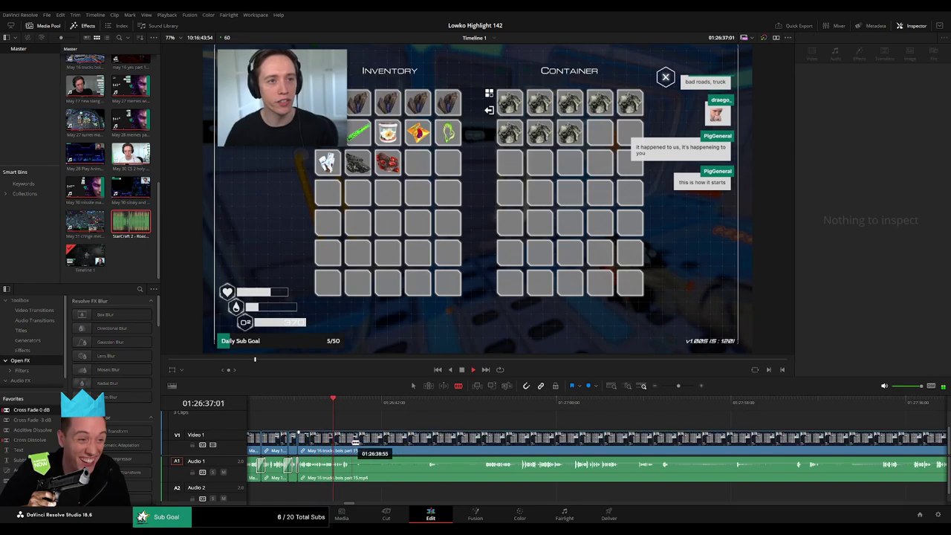
{"action": "left_click", "coordinate": [424, 406]}
{"action": "left_click", "coordinate": [478, 412]}
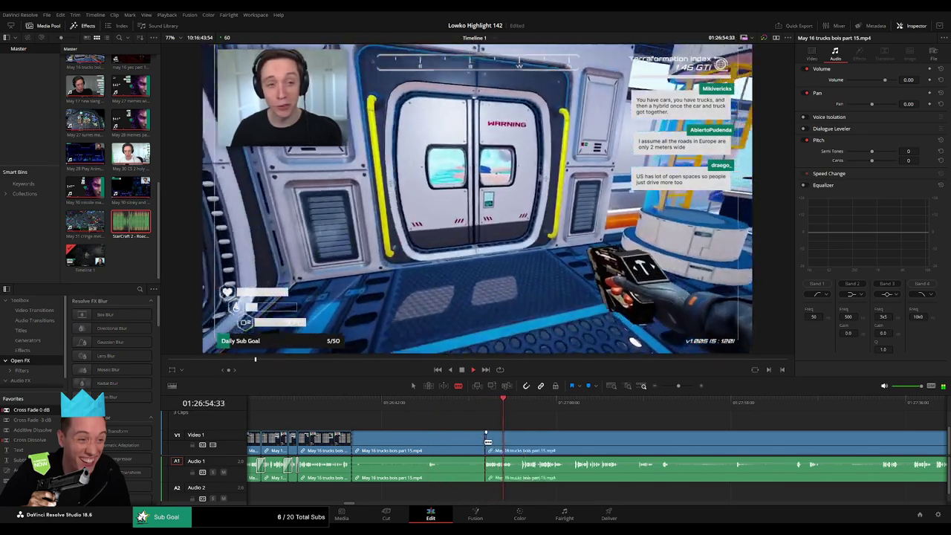
{"action": "left_click", "coordinate": [457, 446]}
{"action": "key", "text": "Delete"}
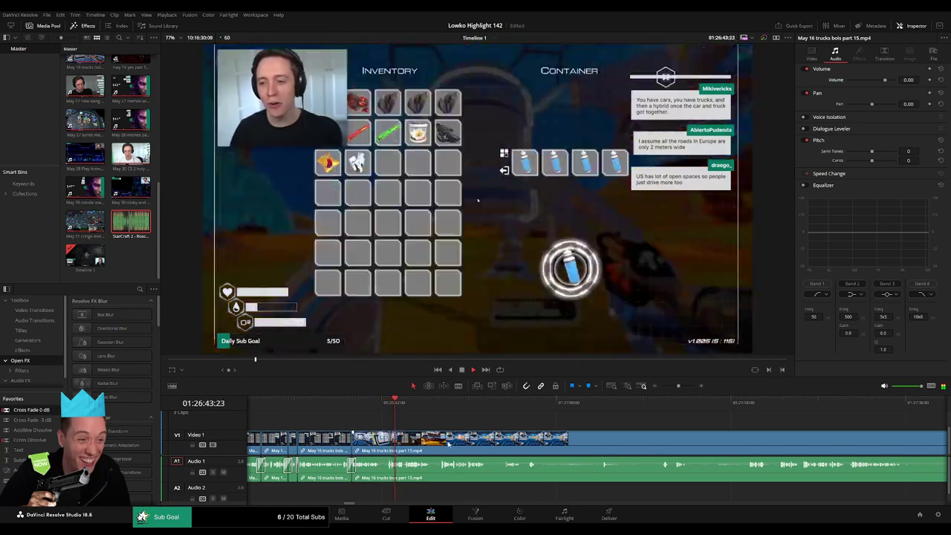
Step: Blade-split the gameplay clip where the next uneventful stretch begins
{"action": "scroll", "coordinate": [396, 440], "scroll_direction": "right", "scroll_amount": 3}
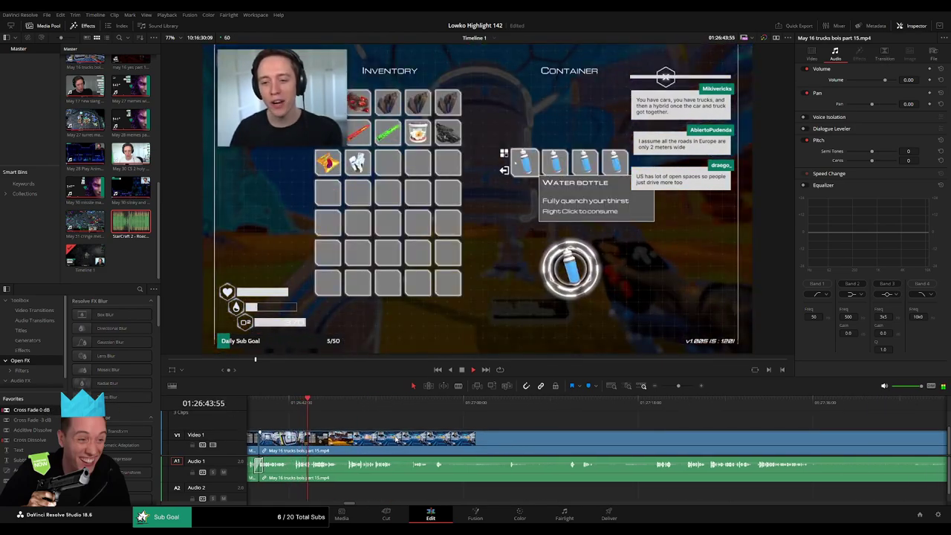
{"action": "key", "text": "b"}
{"action": "left_click", "coordinate": [395, 442]}
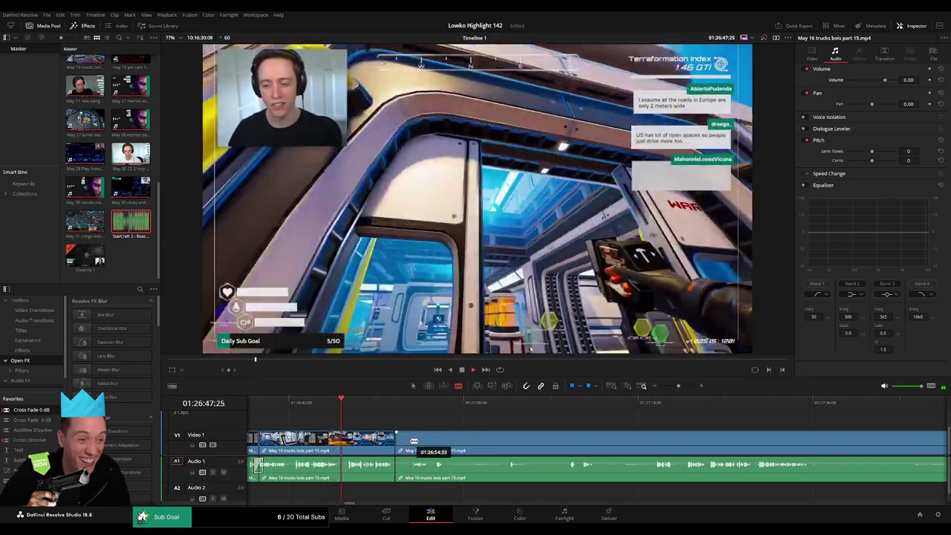
Step: Cut the clip at the dead stretch's start and remove the short dead piece
{"action": "scroll", "coordinate": [367, 431], "scroll_direction": "right", "scroll_amount": 2}
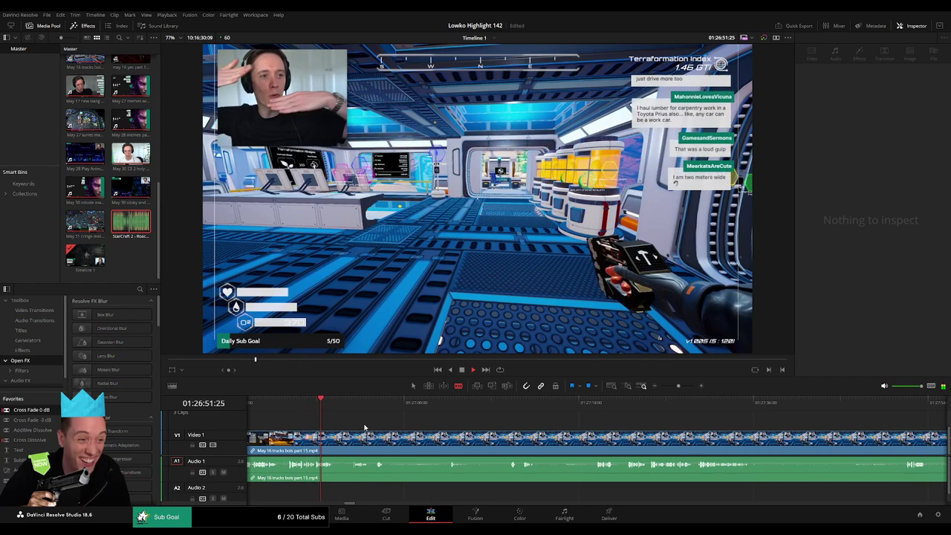
{"action": "left_click", "coordinate": [352, 408]}
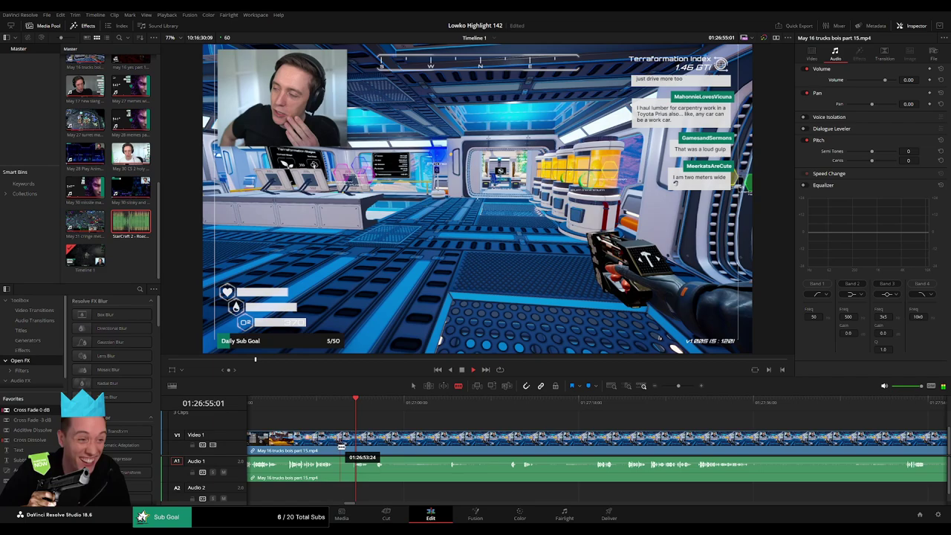
{"action": "left_click", "coordinate": [338, 448]}
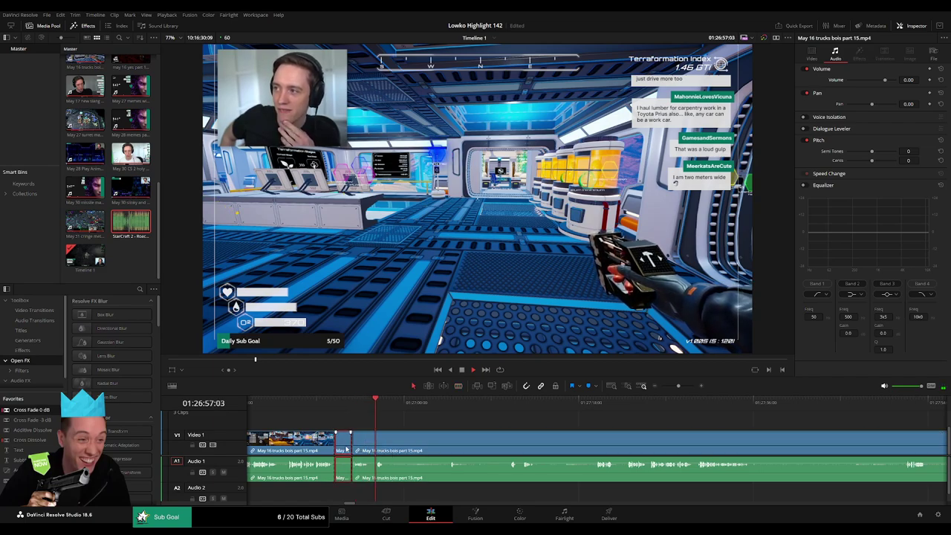
{"action": "key", "text": "Delete"}
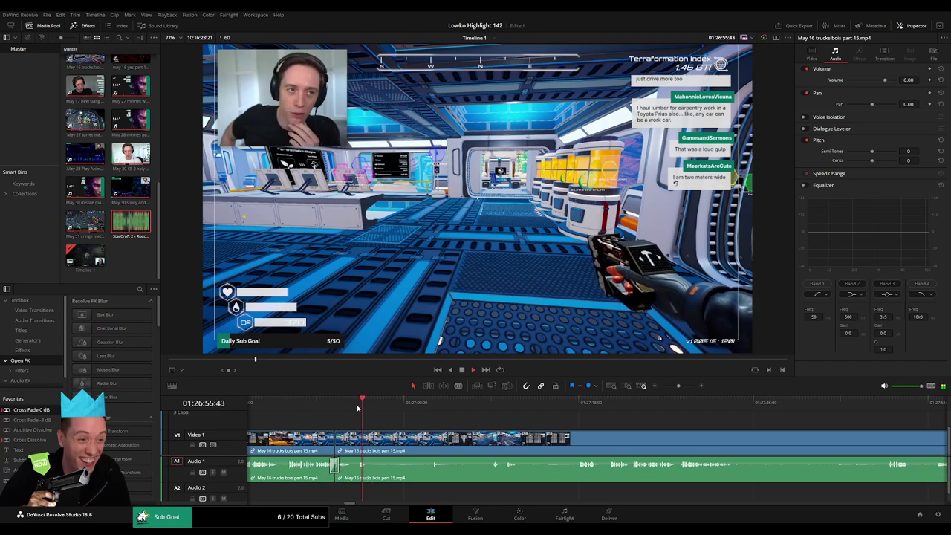
Step: Cut where the kept part ends and ripple-delete the unwanted segments, reviewing the edit
{"action": "left_click", "coordinate": [371, 448]}
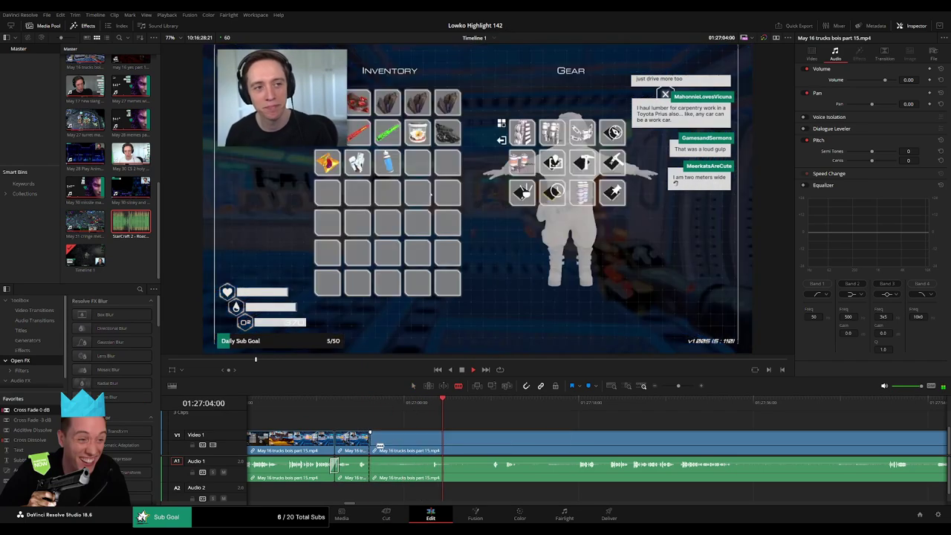
{"action": "key", "text": "a"}
{"action": "left_click", "coordinate": [428, 446]}
{"action": "key", "text": "Delete"}
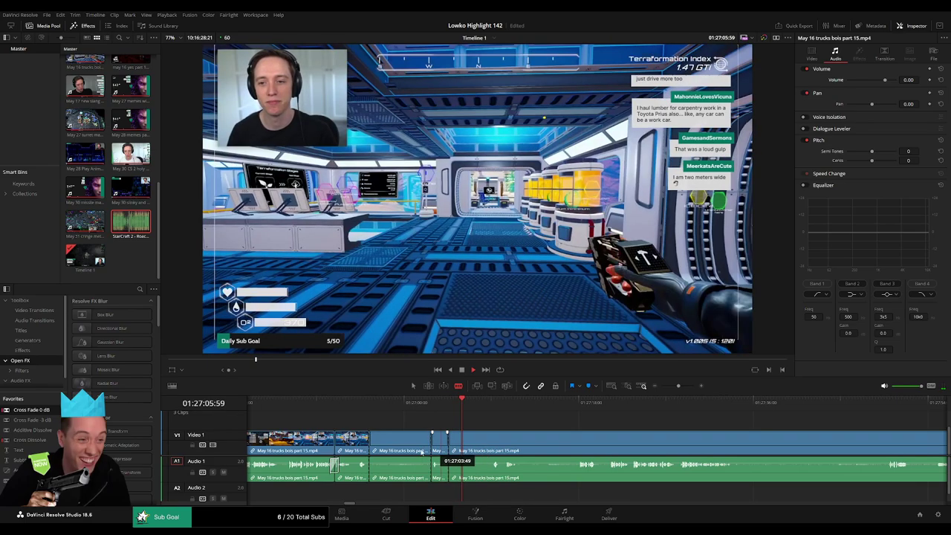
{"action": "key", "text": "space"}
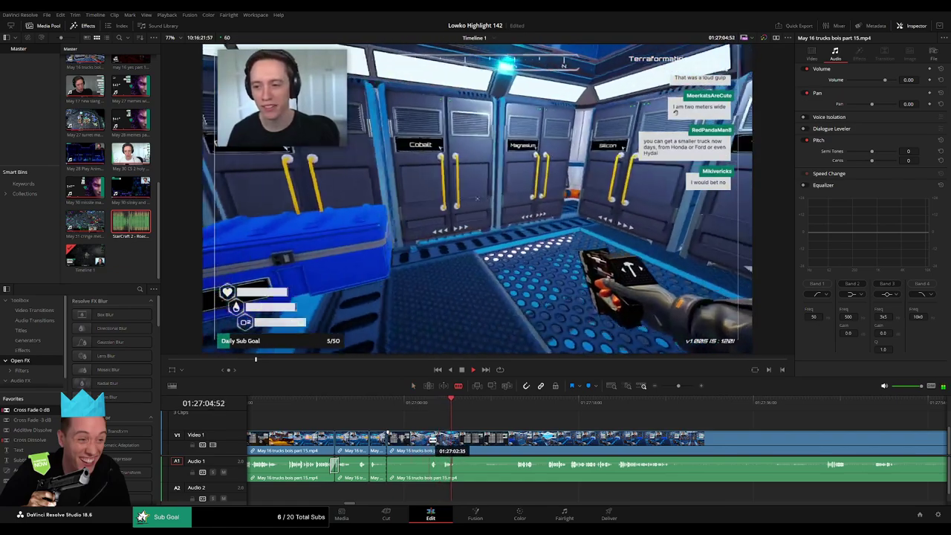
{"action": "left_click", "coordinate": [379, 444], "text": "ctrl"}
{"action": "key", "text": "Delete"}
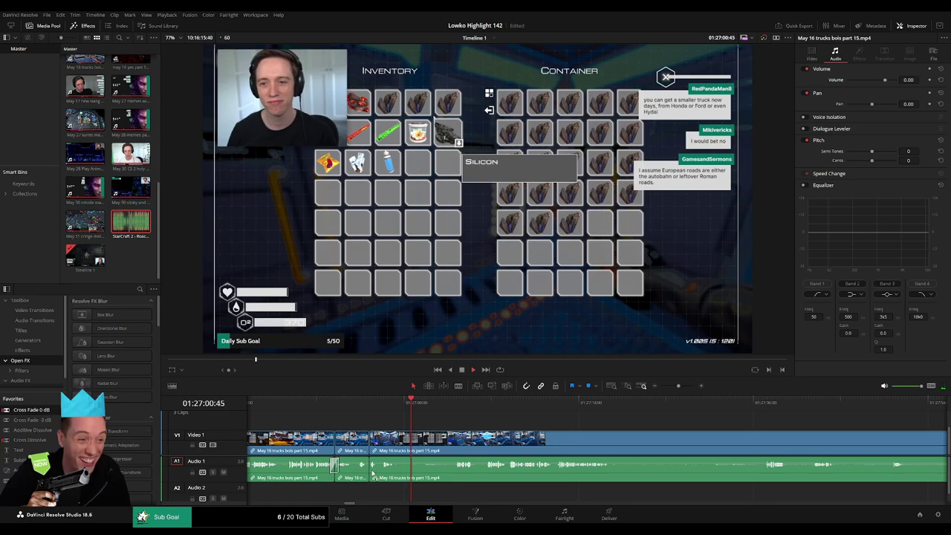
Step: Trim the clip edge to drop dead frames and close the leftover gap
{"action": "left_click", "coordinate": [373, 474]}
{"action": "left_click", "coordinate": [450, 408]}
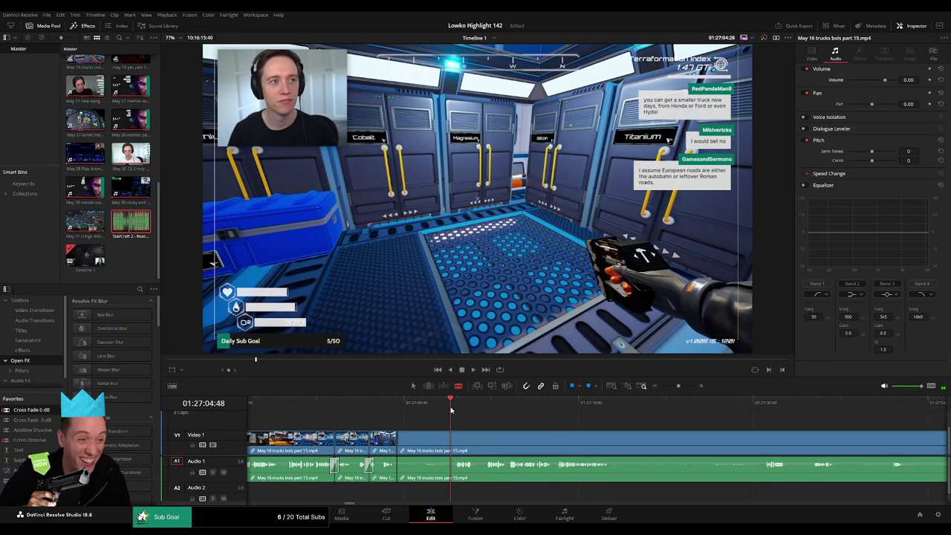
{"action": "scroll", "coordinate": [490, 432], "scroll_direction": "right", "scroll_amount": 3}
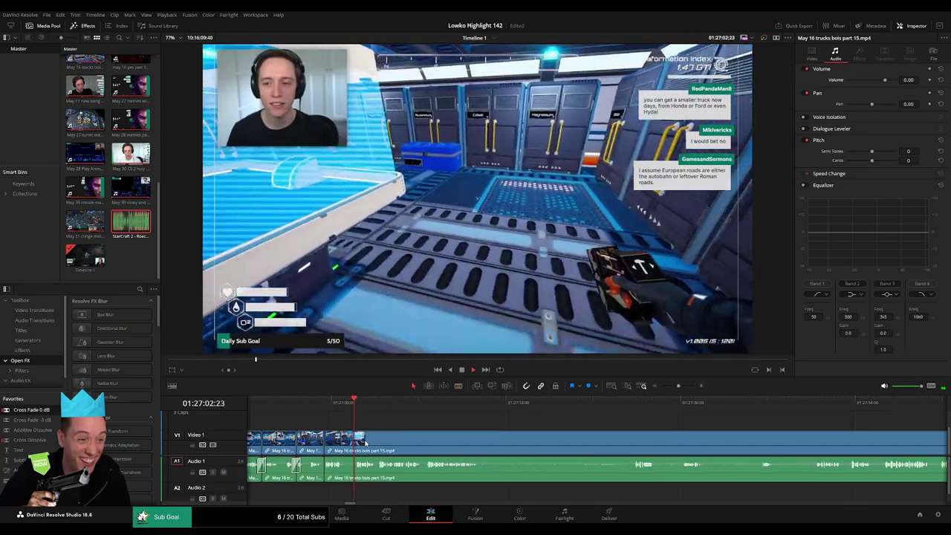
{"action": "left_click", "coordinate": [359, 402]}
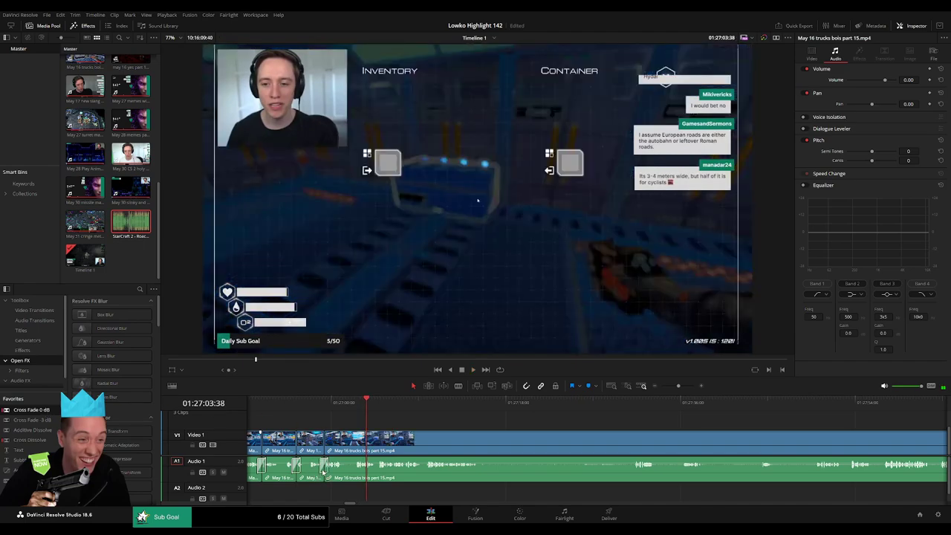
{"action": "left_click_drag", "start_coordinate": [332, 450], "coordinate": [351, 451]}
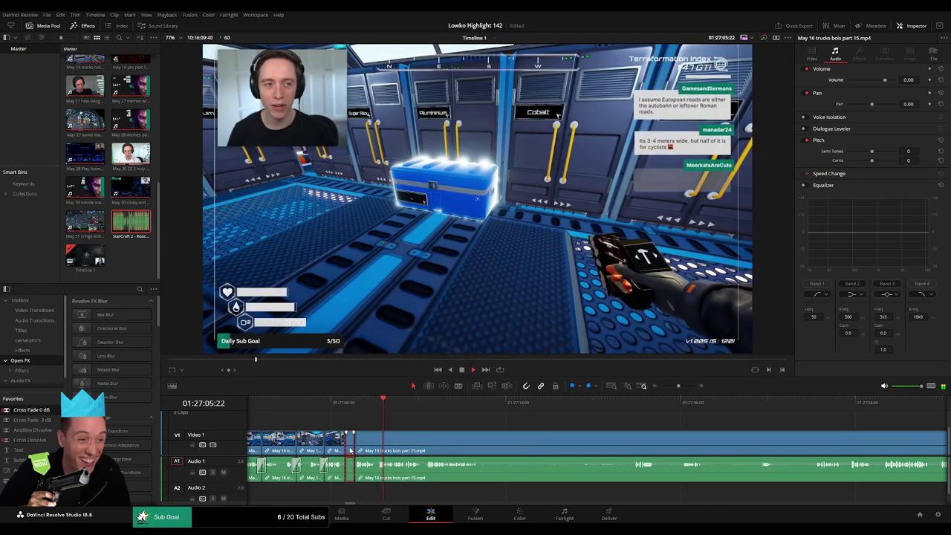
{"action": "key", "text": "Delete"}
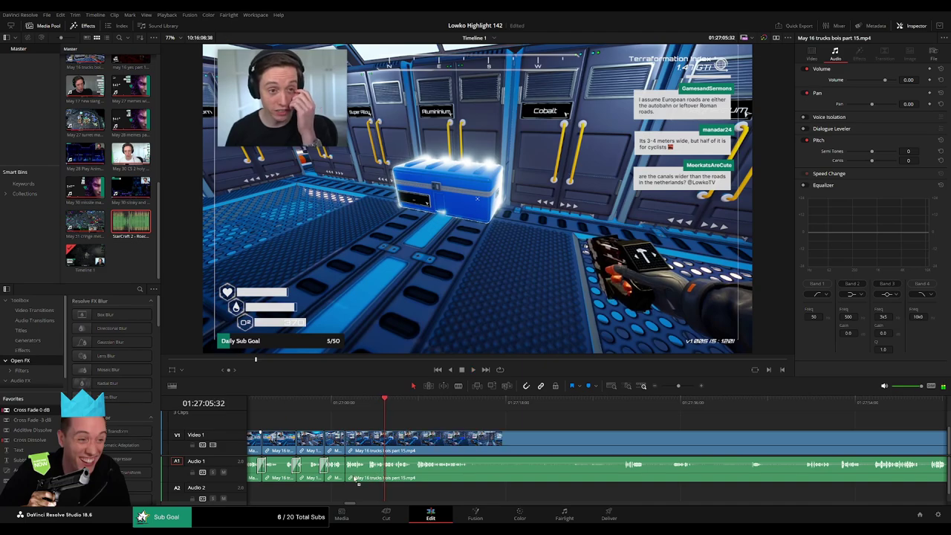
Step: Split where the next dead part begins, scrub ahead, then undo that cut
{"action": "scroll", "coordinate": [463, 445], "scroll_direction": "right", "scroll_amount": 3}
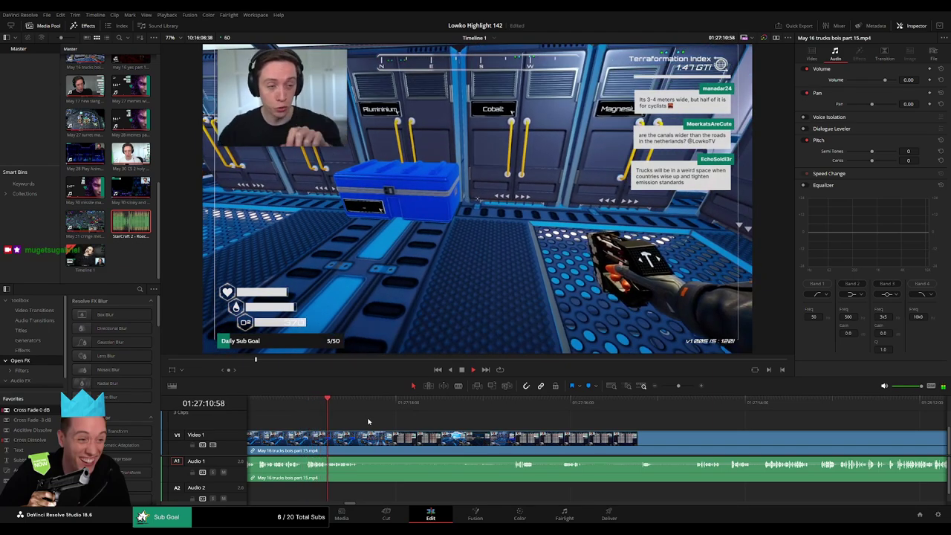
{"action": "scroll", "coordinate": [354, 447], "scroll_direction": "right", "scroll_amount": 1}
{"action": "left_click", "coordinate": [351, 446]}
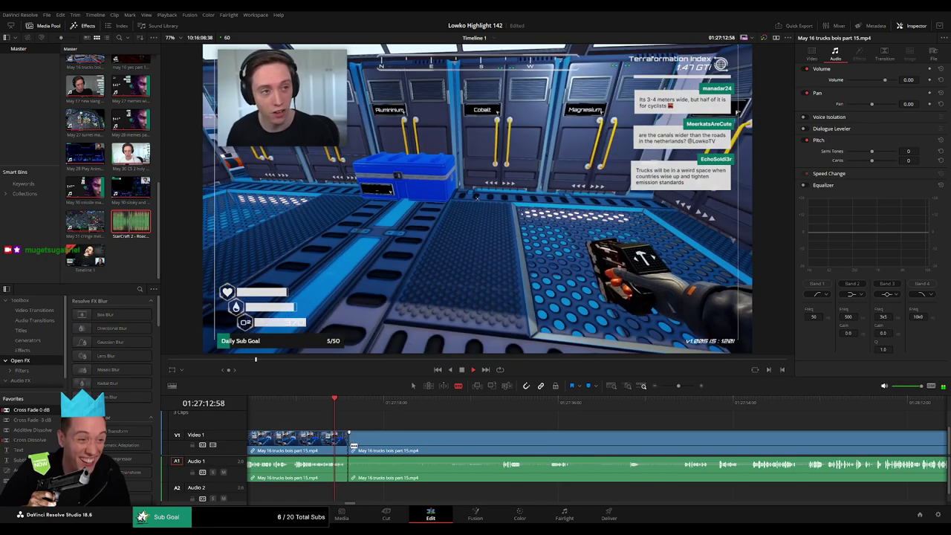
{"action": "left_click", "coordinate": [501, 406]}
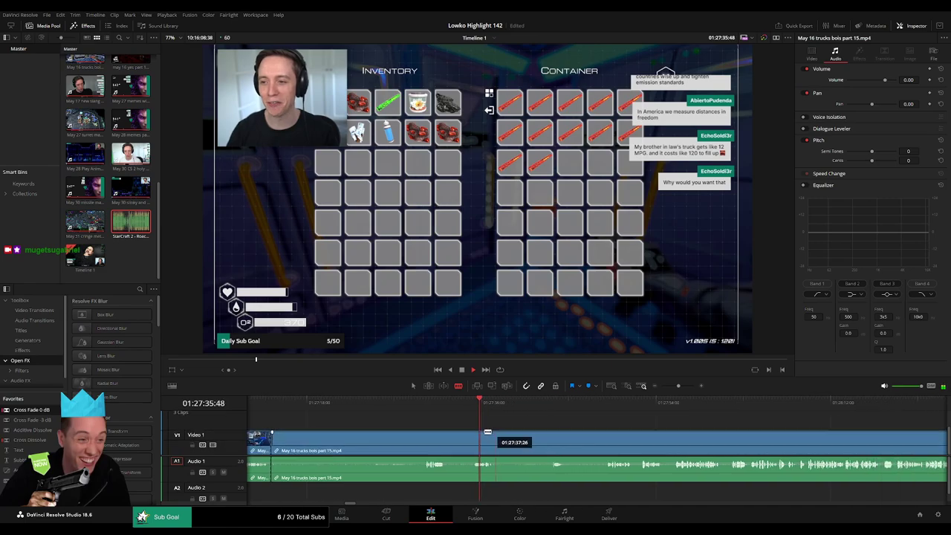
{"action": "left_click_drag", "start_coordinate": [548, 408], "coordinate": [600, 414]}
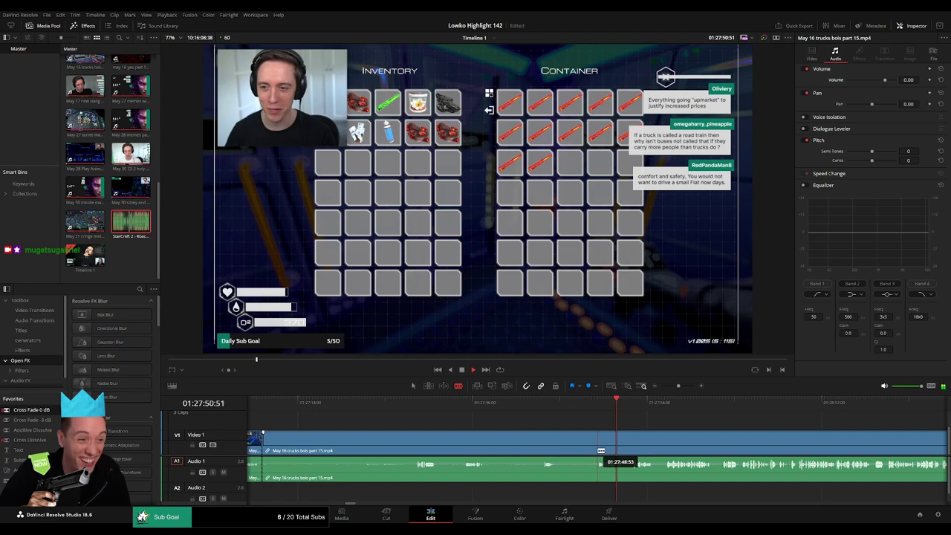
{"action": "key", "text": "ctrl+z"}
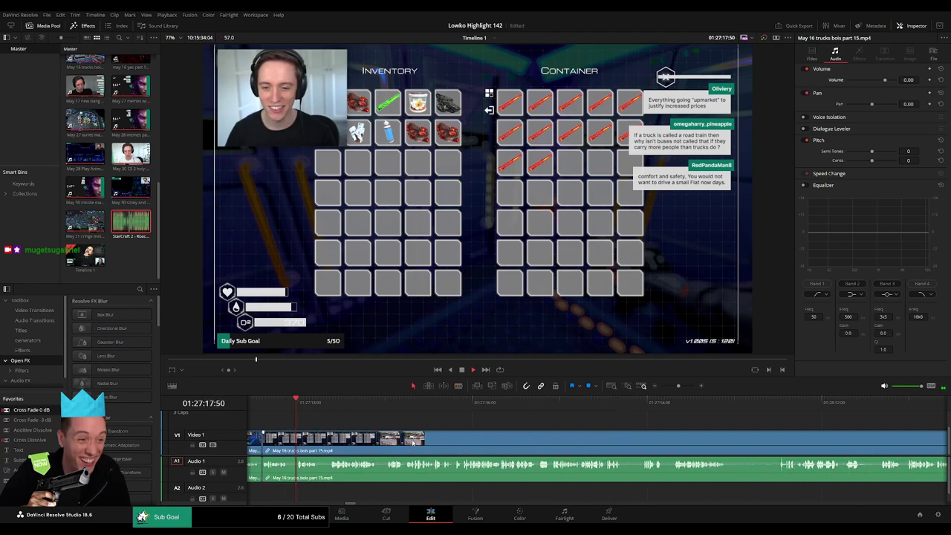
Step: Split the clip during playback and ripple-delete the short piece
{"action": "key", "text": "space"}
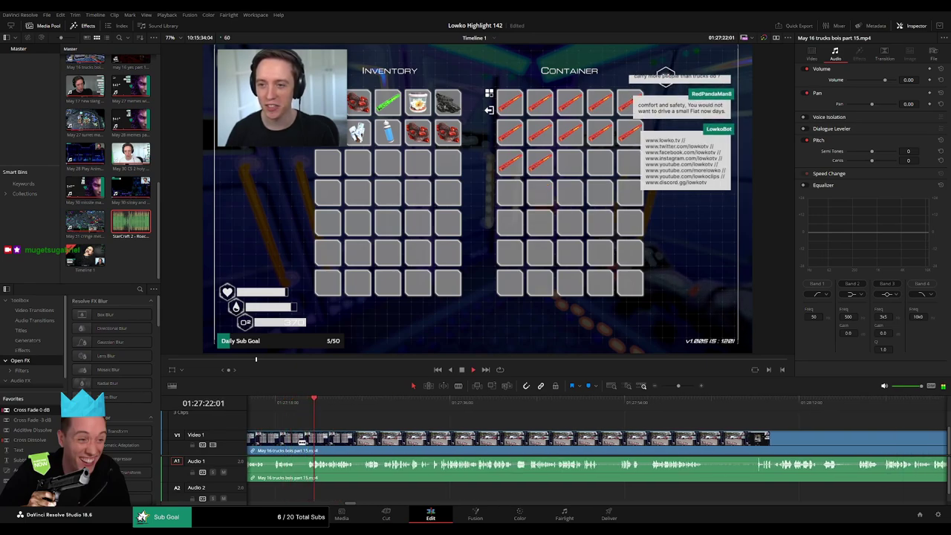
{"action": "left_click", "coordinate": [297, 443]}
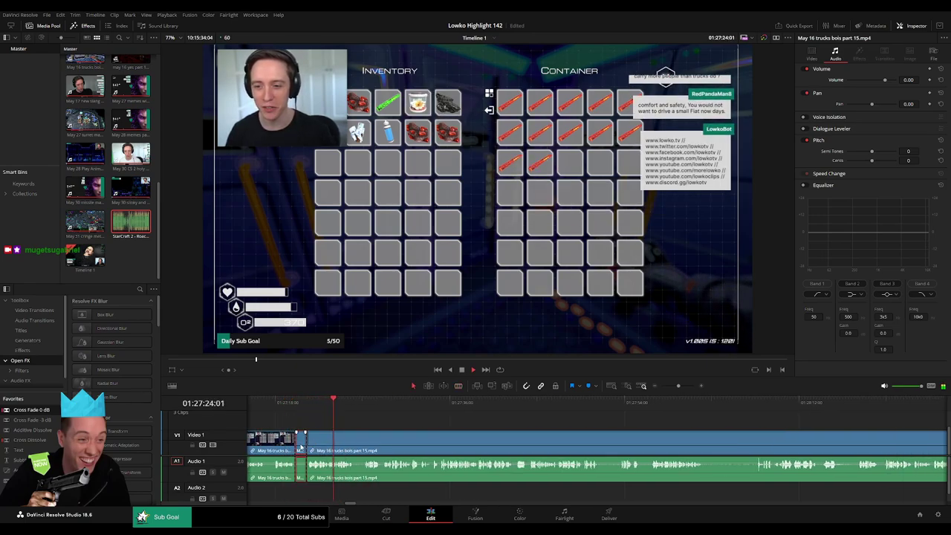
{"action": "key", "text": "Delete"}
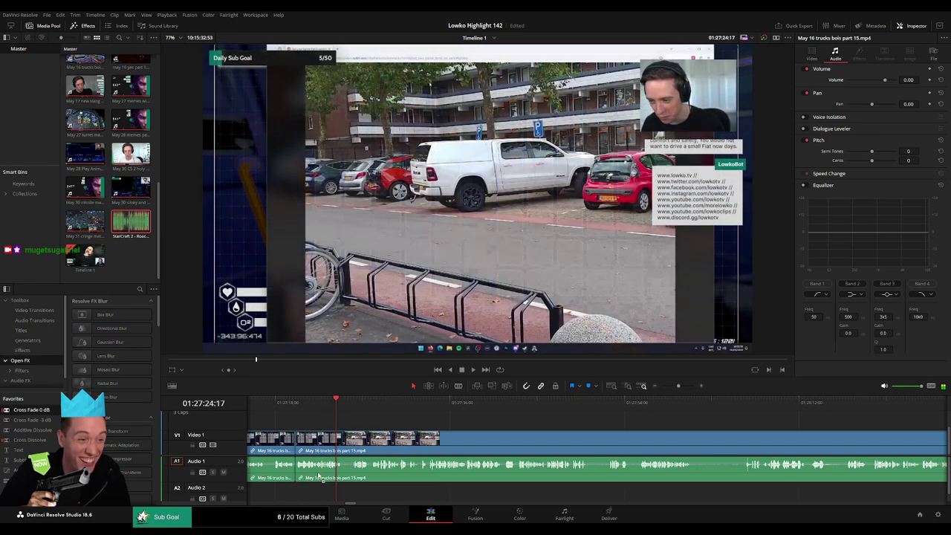
Step: Review the cut and trim the trucks clip edge to skip dead footage
{"action": "key", "text": "space"}
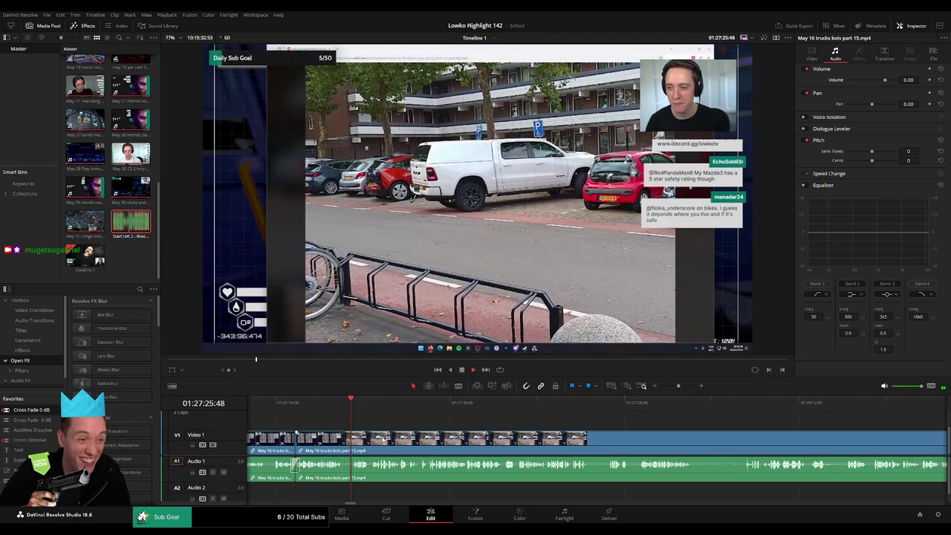
{"action": "scroll", "coordinate": [439, 439], "scroll_direction": "right", "scroll_amount": 3}
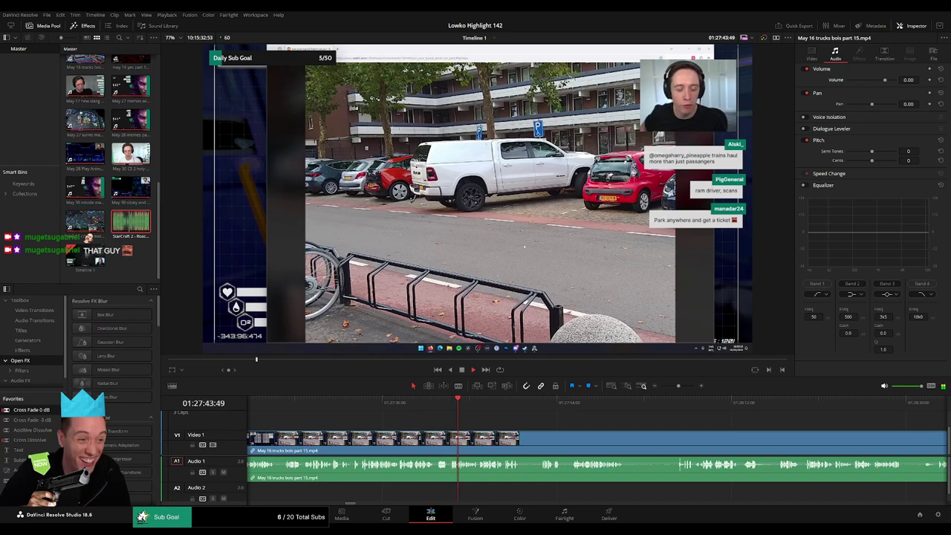
{"action": "left_click_drag", "start_coordinate": [521, 454], "coordinate": [543, 446]}
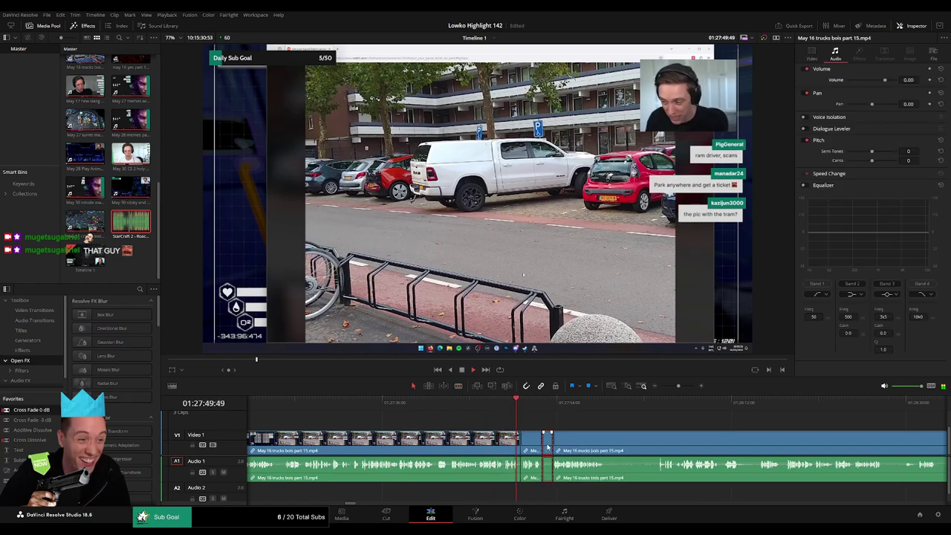
{"action": "left_click", "coordinate": [348, 455]}
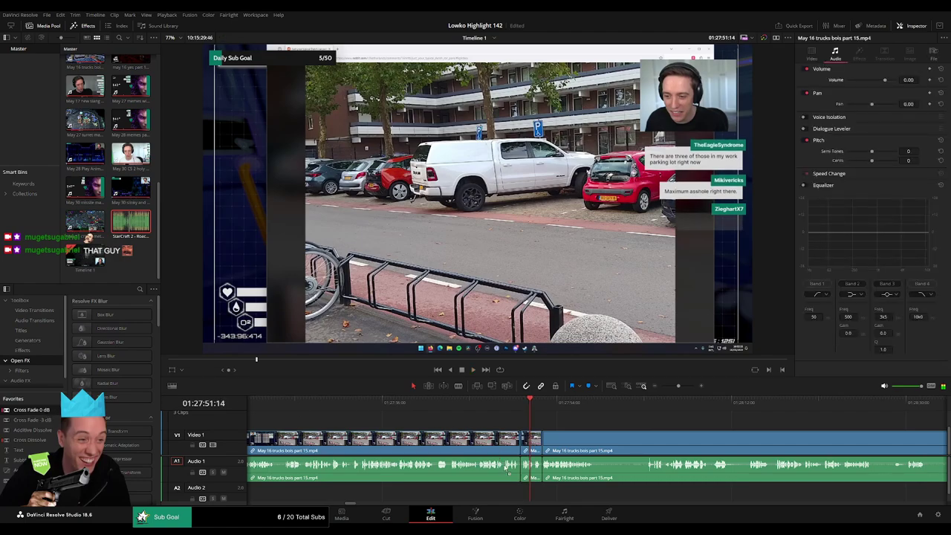
Step: Replay the moment and trim the clip edge past the remaining dead footage
{"action": "left_click", "coordinate": [502, 407]}
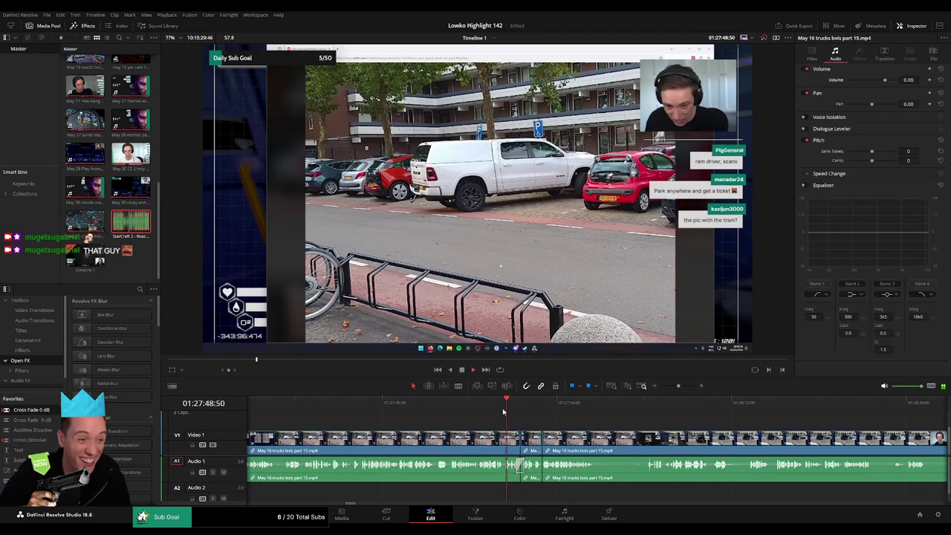
{"action": "left_click", "coordinate": [502, 409]}
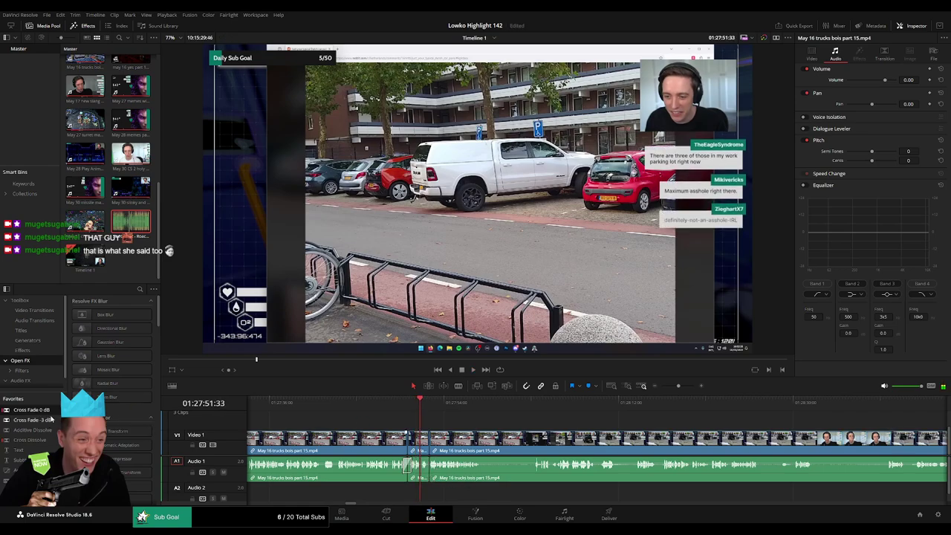
{"action": "left_click_drag", "start_coordinate": [441, 455], "coordinate": [401, 441]}
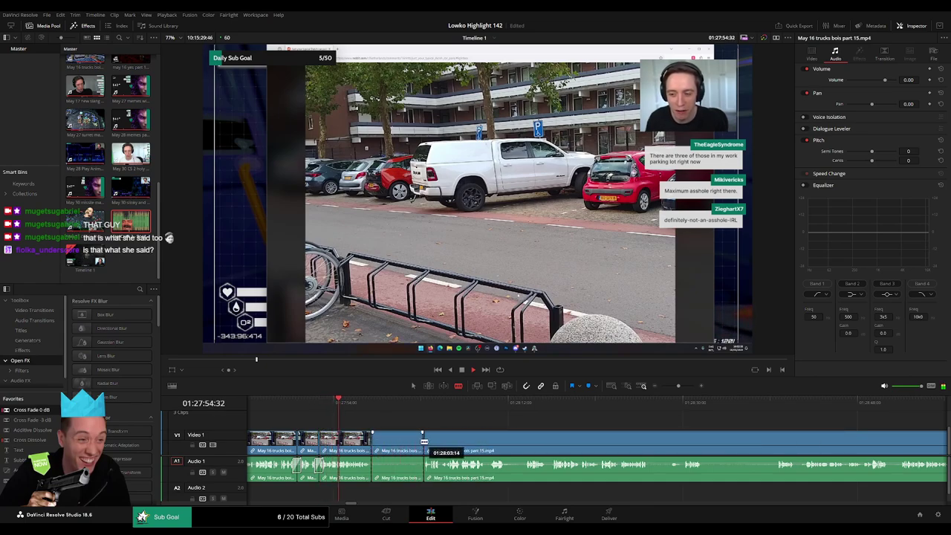
{"action": "left_click_drag", "start_coordinate": [401, 441], "coordinate": [410, 444]}
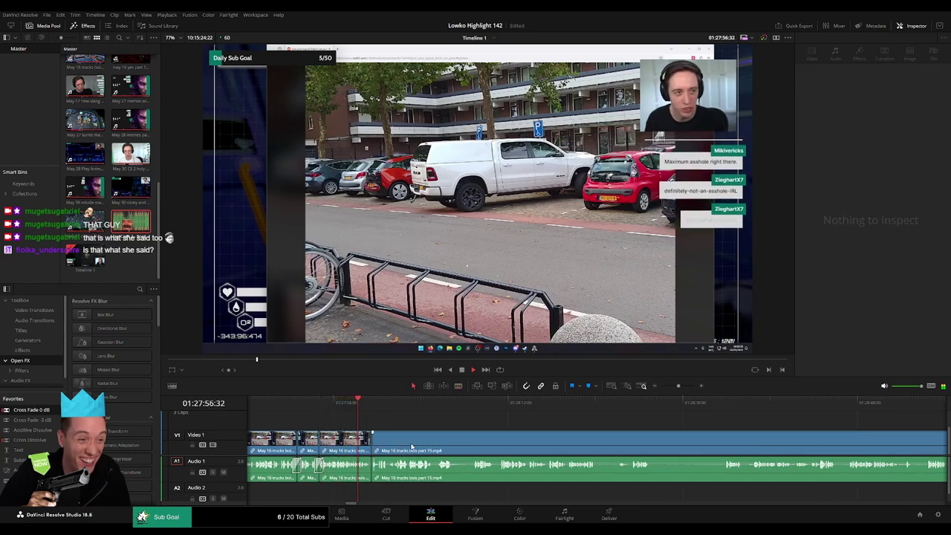
Step: Place Cross Fade 0 dB on the A1 cut and play back from just before it
{"action": "left_click_drag", "start_coordinate": [44, 414], "coordinate": [370, 466]}
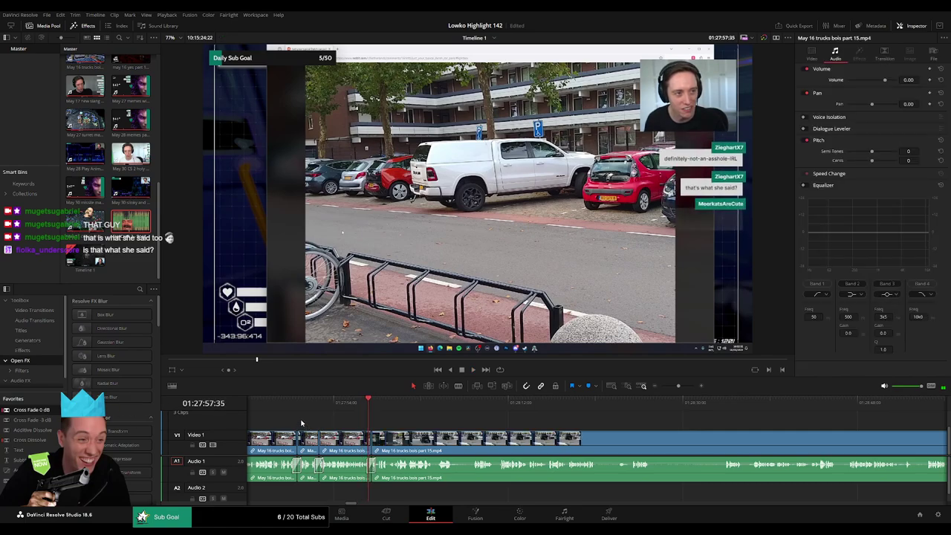
{"action": "left_click_drag", "start_coordinate": [292, 402], "coordinate": [283, 405]}
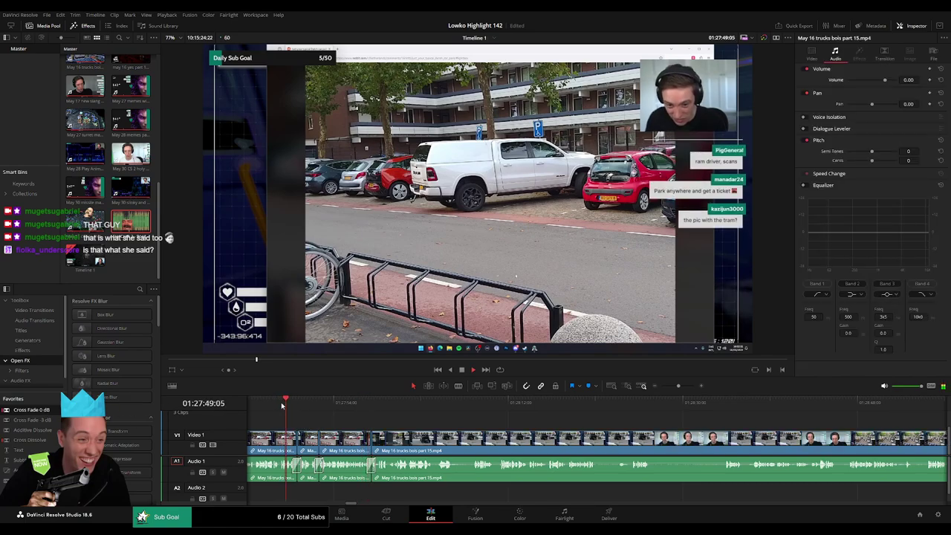
{"action": "left_click", "coordinate": [281, 405]}
{"action": "key", "text": "space"}
{"action": "key", "text": "space"}
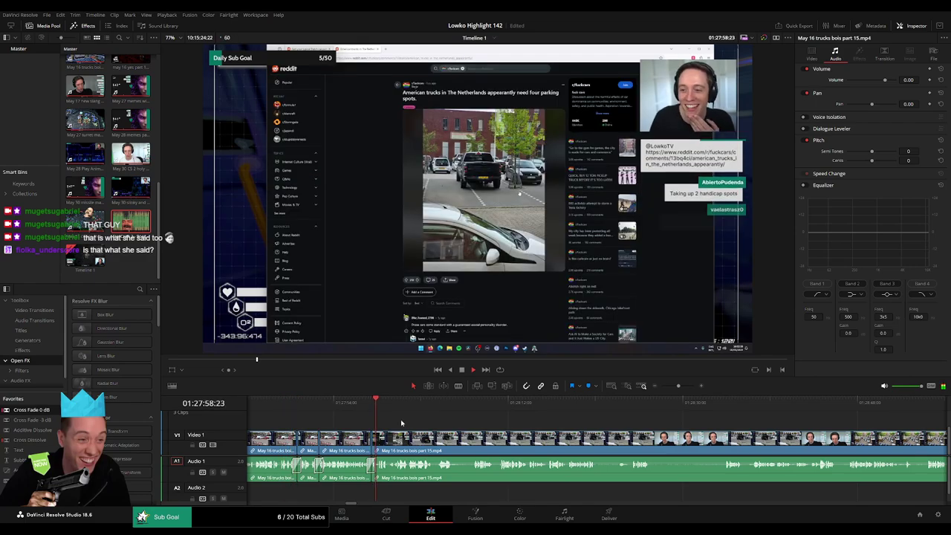
{"action": "left_click", "coordinate": [357, 405]}
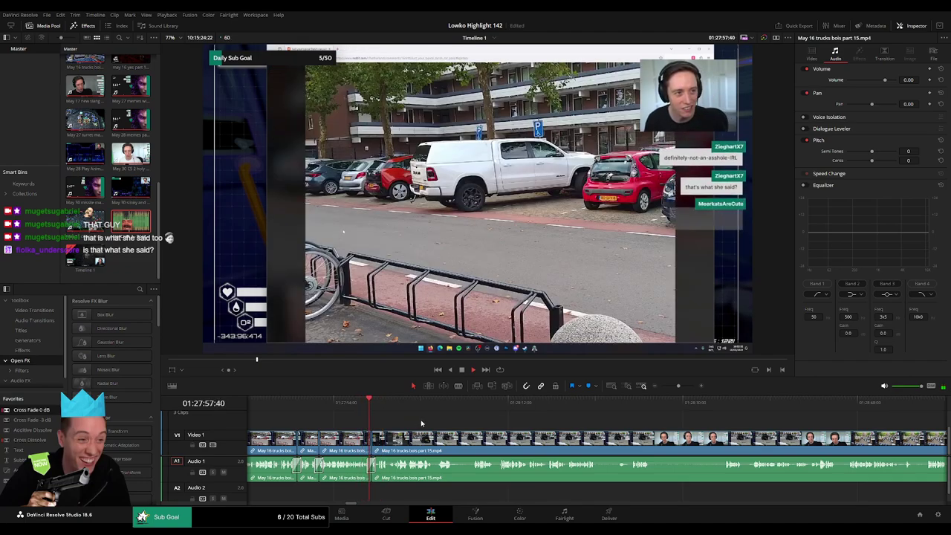
{"action": "scroll", "coordinate": [406, 425], "scroll_direction": "right", "scroll_amount": 1}
{"action": "scroll", "coordinate": [409, 428], "scroll_direction": "right", "scroll_amount": 1}
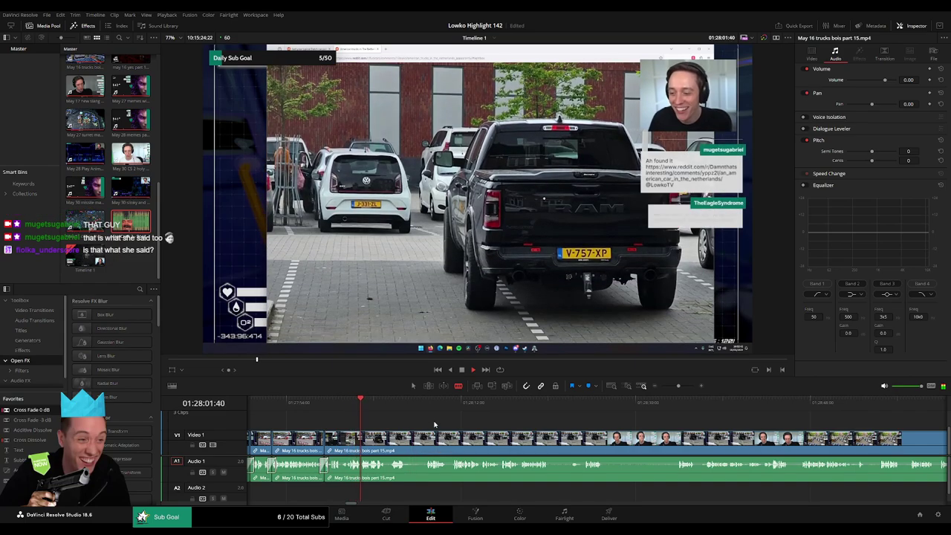
Step: Blade-split the truck clip near 01:28:07 at the start of the dull part
{"action": "scroll", "coordinate": [406, 421], "scroll_direction": "right", "scroll_amount": 2}
{"action": "scroll", "coordinate": [406, 420], "scroll_direction": "right", "scroll_amount": 1}
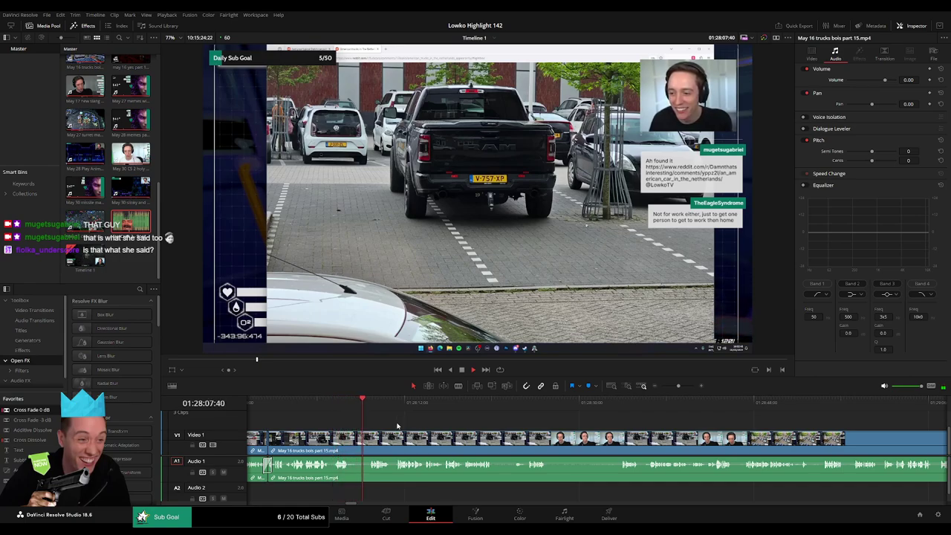
{"action": "key", "text": "b"}
{"action": "left_click", "coordinate": [362, 438]}
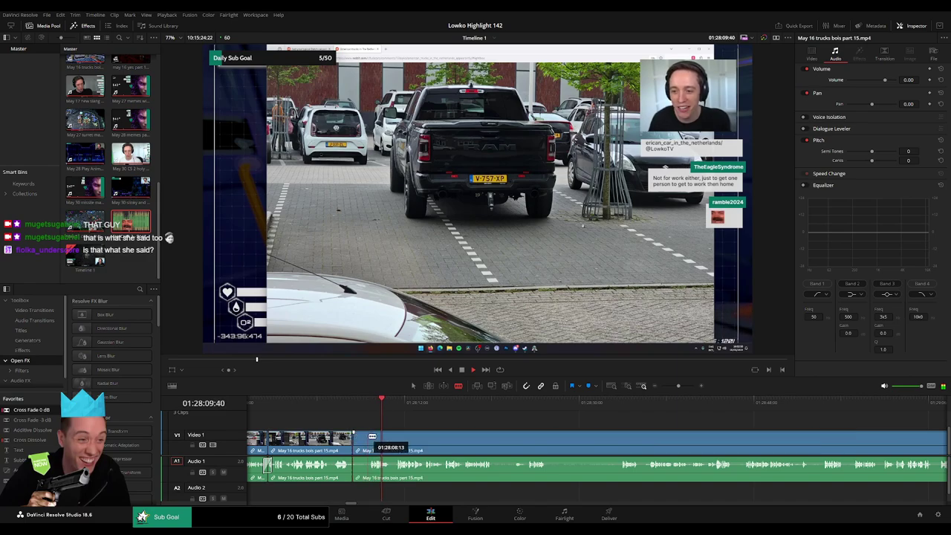
{"action": "key", "text": "a"}
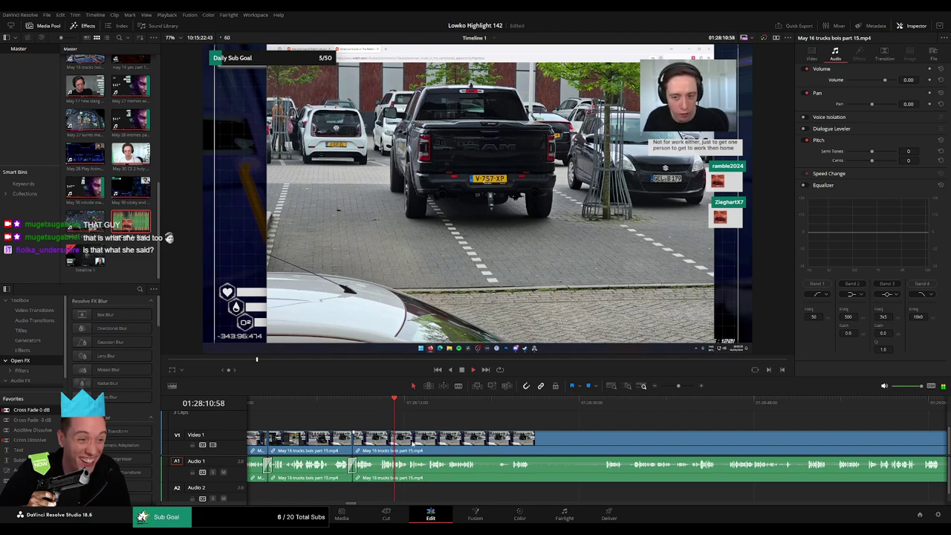
{"action": "scroll", "coordinate": [413, 444], "scroll_direction": "right", "scroll_amount": 3}
{"action": "key", "text": "b"}
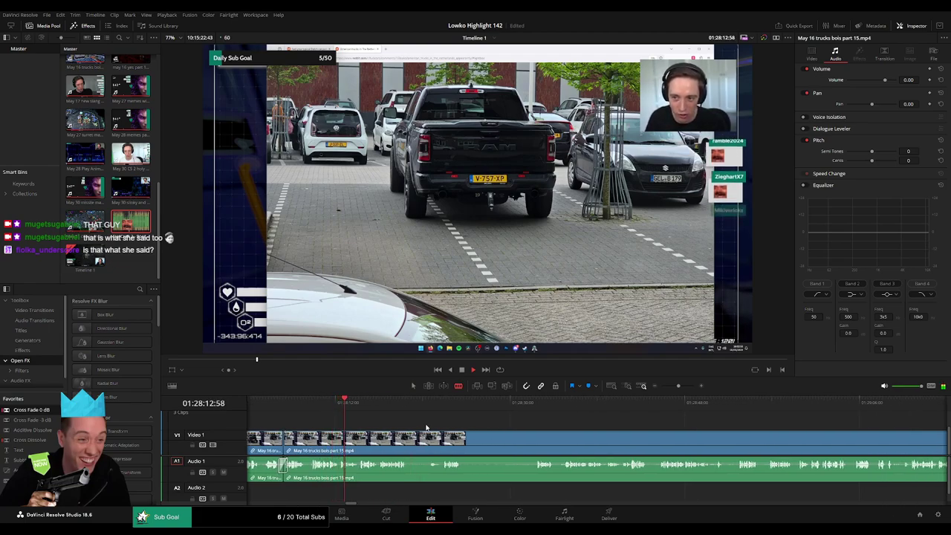
{"action": "key", "text": "a"}
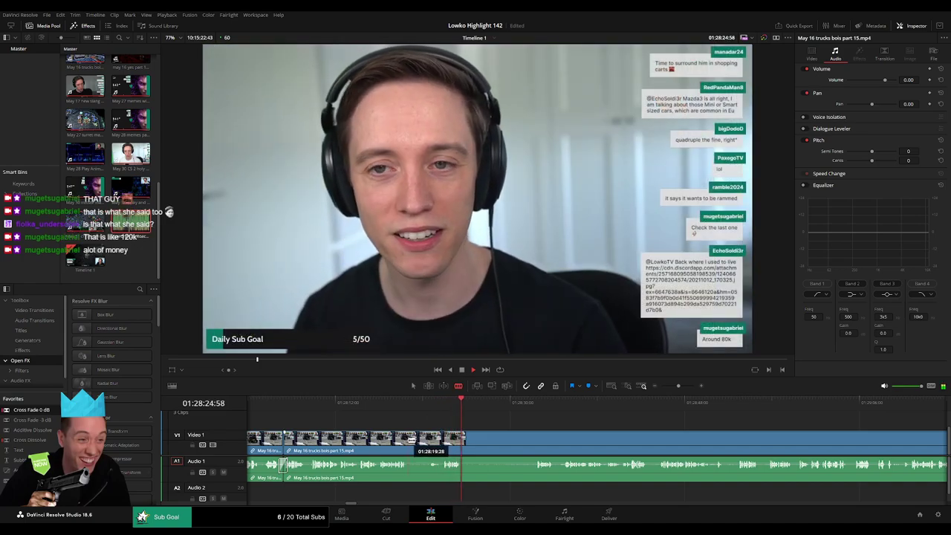
Step: Cut at the dull part's end, ripple-delete the piece between, and add Cross Fade 0 dB
{"action": "left_click", "coordinate": [442, 446]}
{"action": "key", "text": "a"}
{"action": "left_click", "coordinate": [432, 444]}
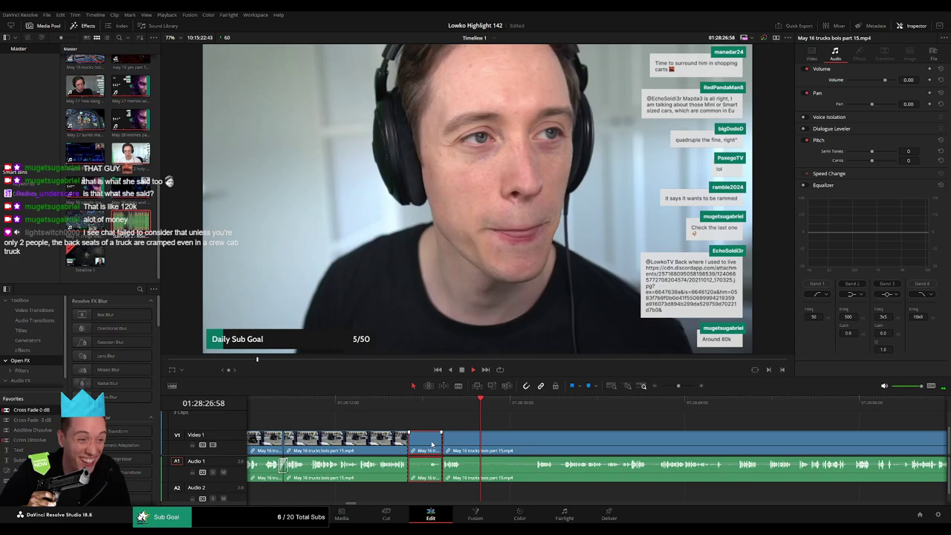
{"action": "key", "text": "Delete"}
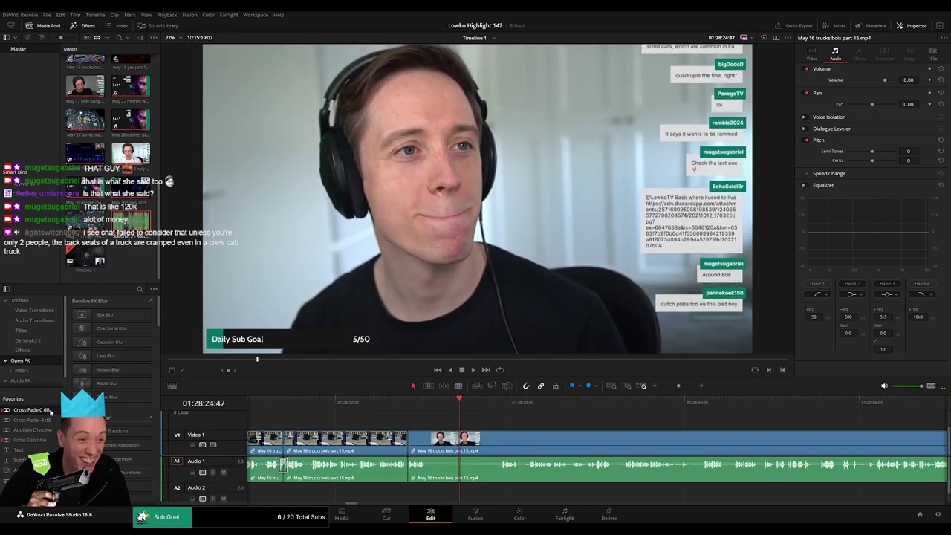
{"action": "double_click", "coordinate": [51, 411]}
{"action": "key", "text": "space"}
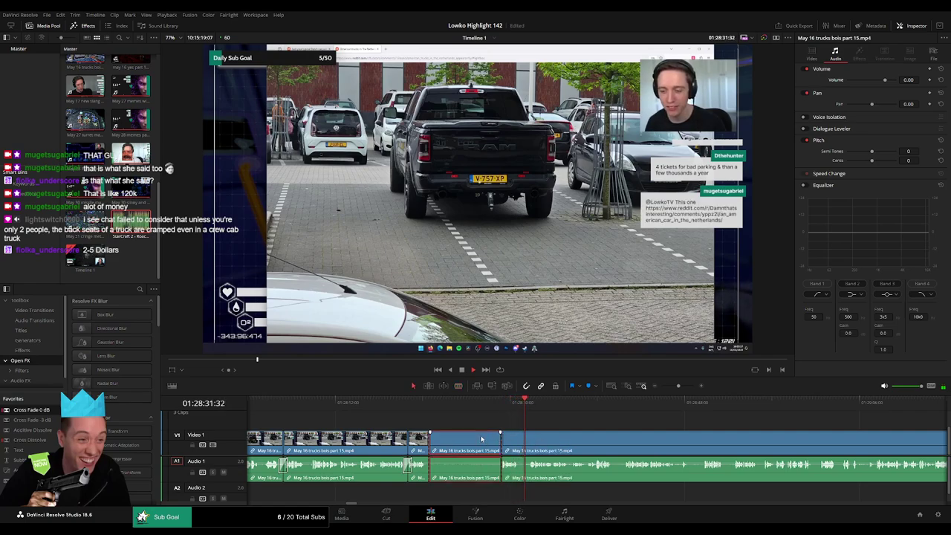
Step: Ripple-delete another unwanted piece, review, and split the clip at the next dead stretch
{"action": "key", "text": "Delete"}
{"action": "key", "text": "space"}
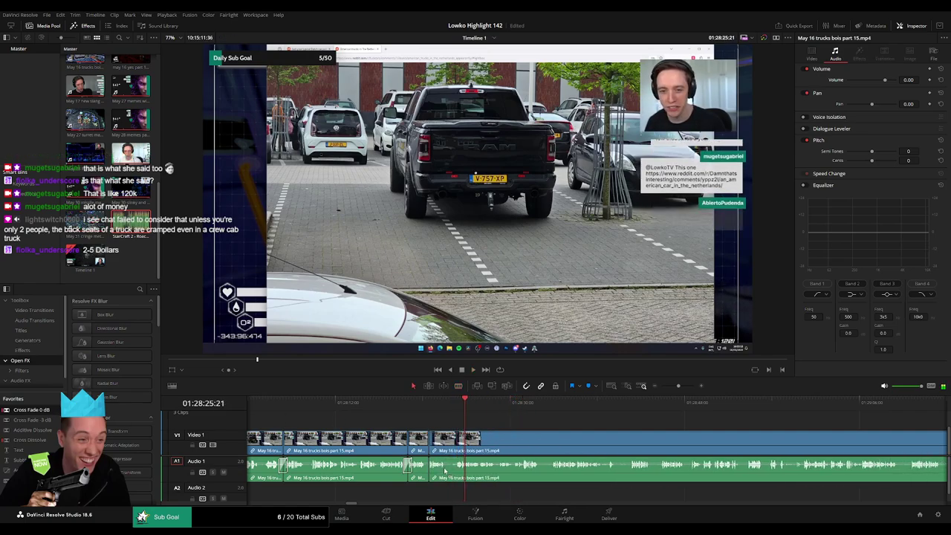
{"action": "scroll", "coordinate": [436, 470], "scroll_direction": "down", "scroll_amount": 1}
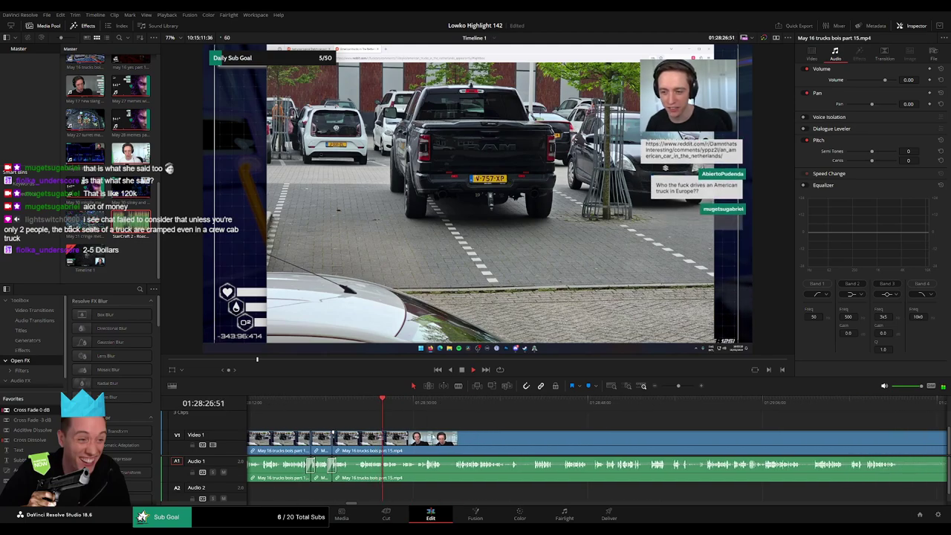
{"action": "scroll", "coordinate": [436, 470], "scroll_direction": "down", "scroll_amount": 1}
{"action": "scroll", "coordinate": [443, 439], "scroll_direction": "down", "scroll_amount": 1}
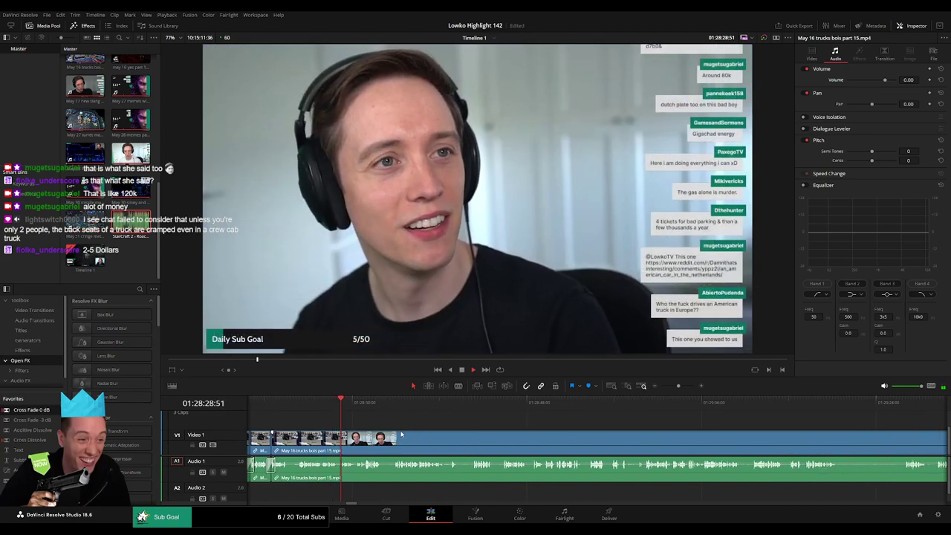
{"action": "key", "text": "b"}
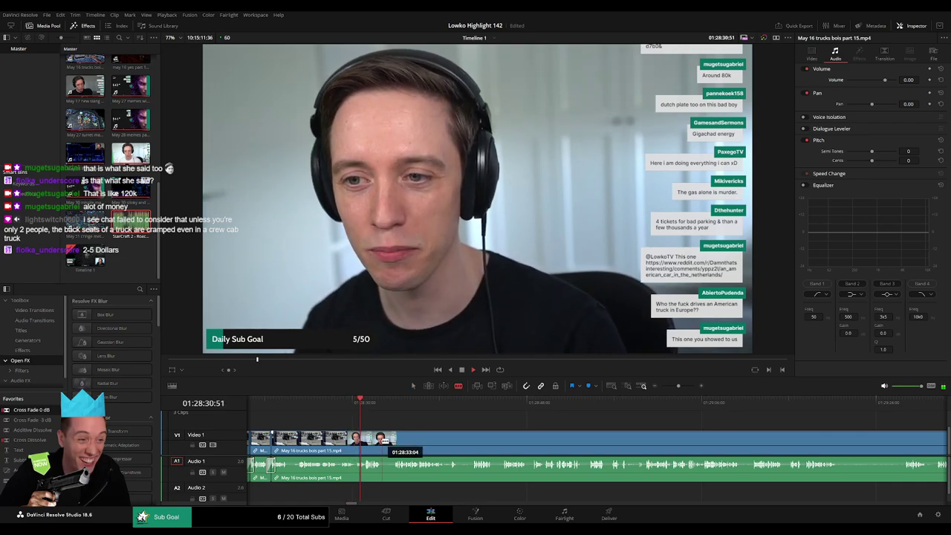
{"action": "left_click", "coordinate": [383, 440]}
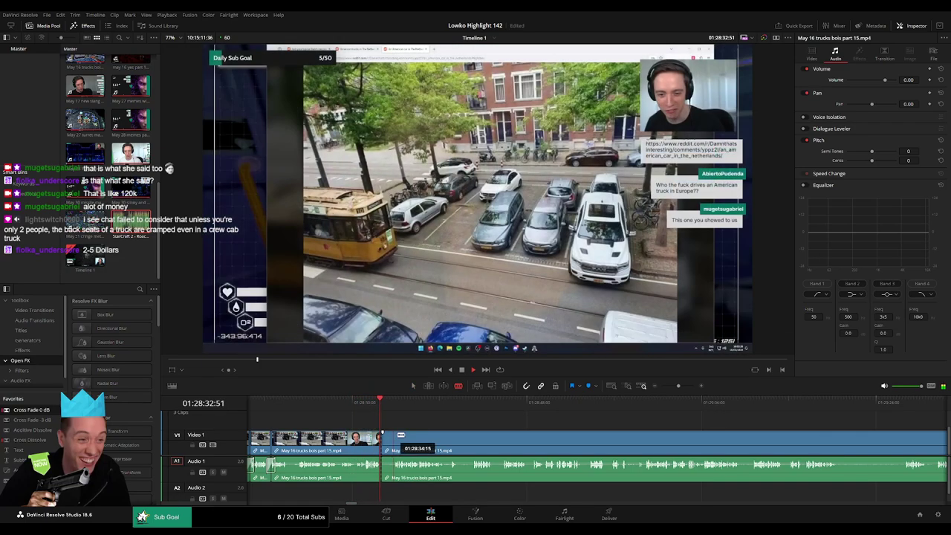
Step: Split the truck clip near the tram street shot and select the piece after the cut
{"action": "key", "text": "a"}
{"action": "left_click", "coordinate": [420, 425]}
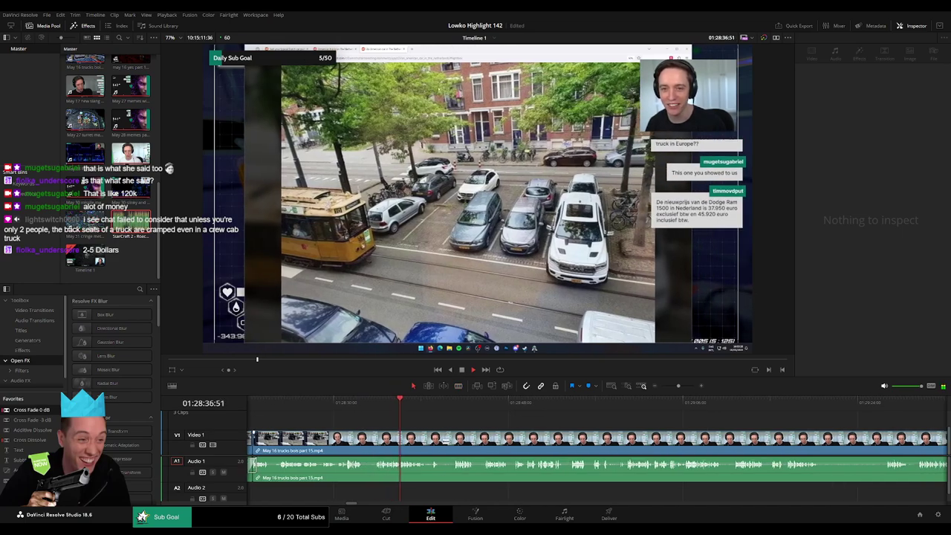
{"action": "left_click", "coordinate": [444, 446]}
{"action": "key", "text": "a"}
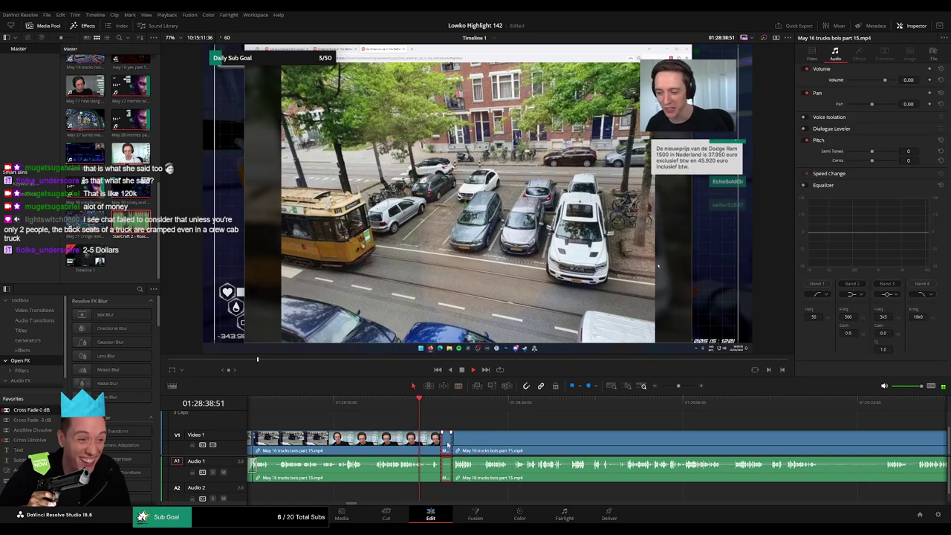
{"action": "left_click", "coordinate": [448, 444]}
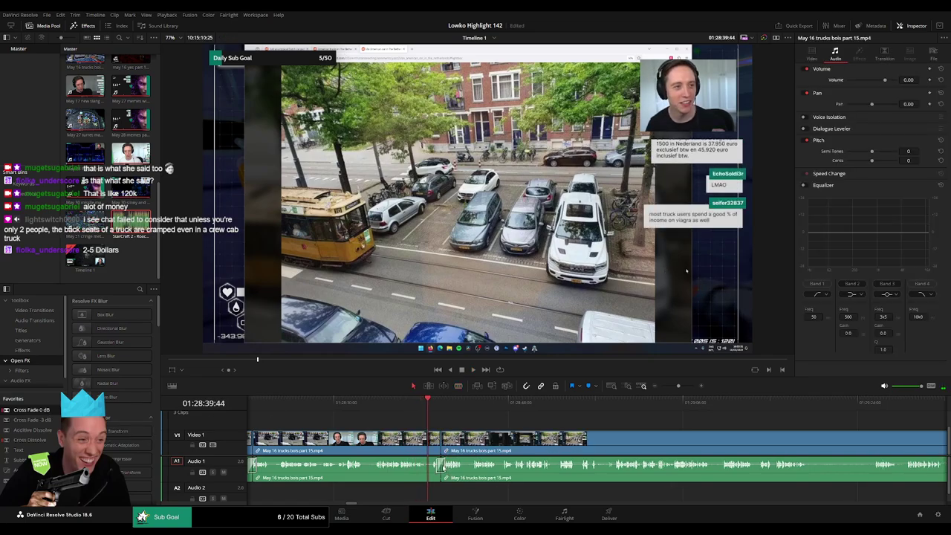
Step: Cut the short piece's end, ripple-delete it and another short piece, then play back
{"action": "scroll", "coordinate": [357, 443], "scroll_direction": "right", "scroll_amount": 3}
{"action": "left_click", "coordinate": [360, 443]}
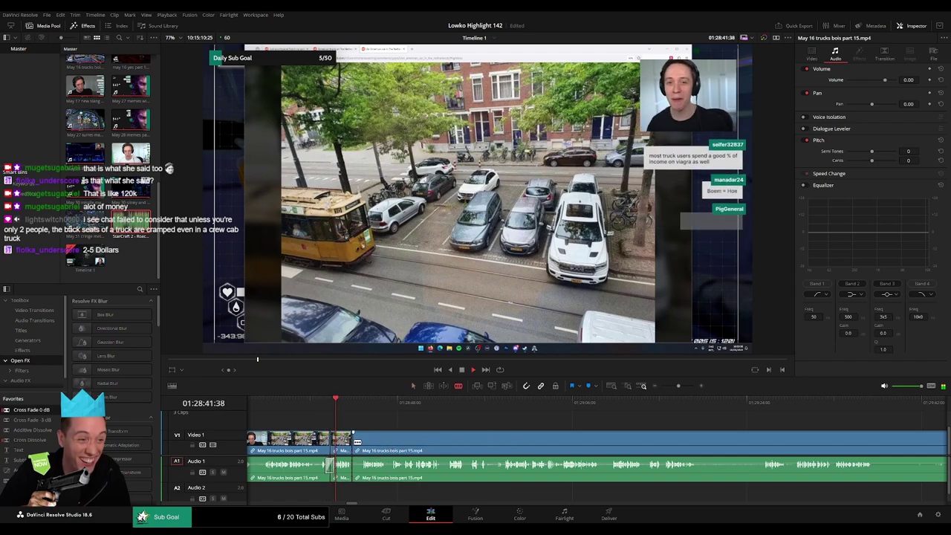
{"action": "key", "text": "a"}
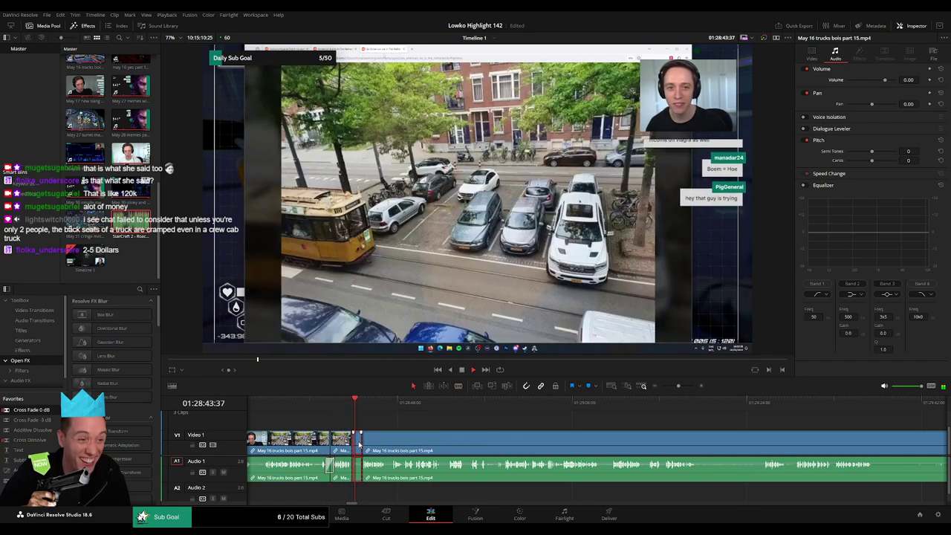
{"action": "key", "text": "Delete"}
{"action": "left_click", "coordinate": [330, 443]}
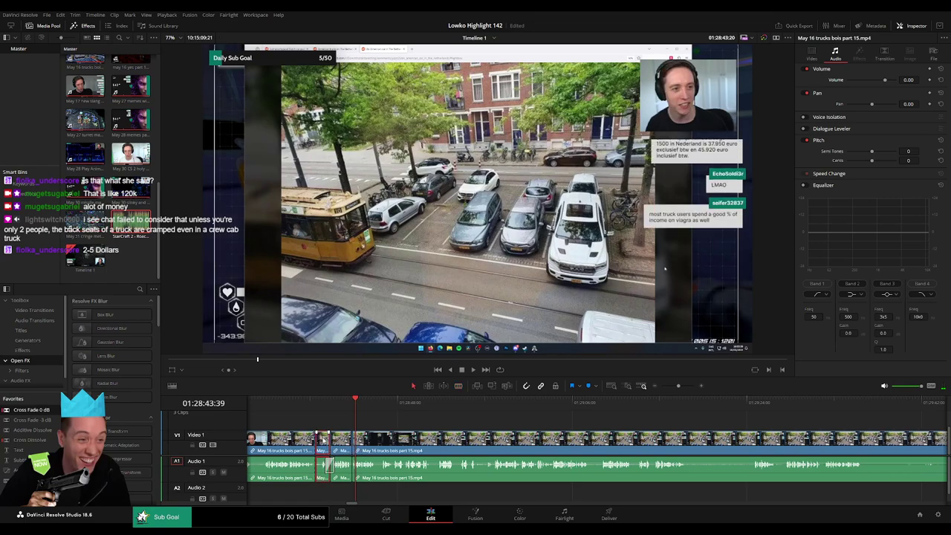
{"action": "key", "text": "Delete"}
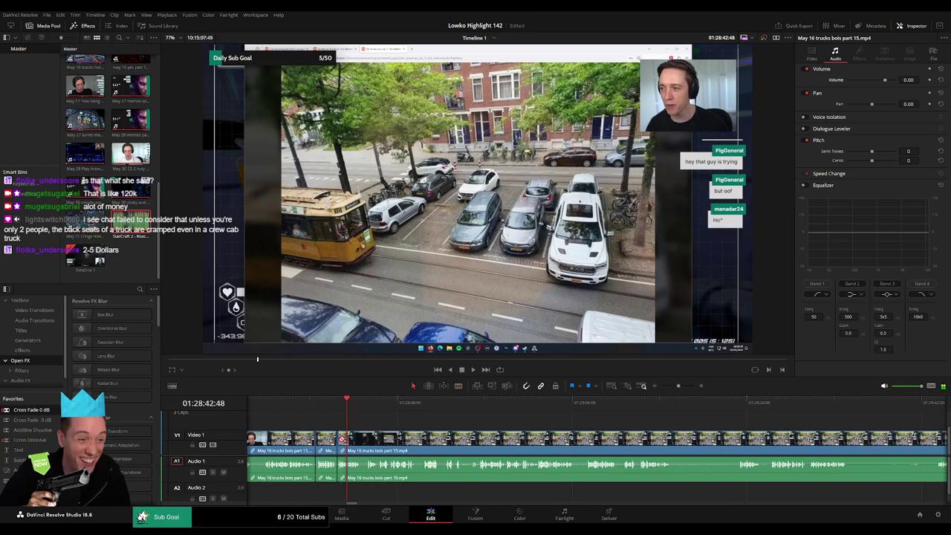
{"action": "key", "text": "space"}
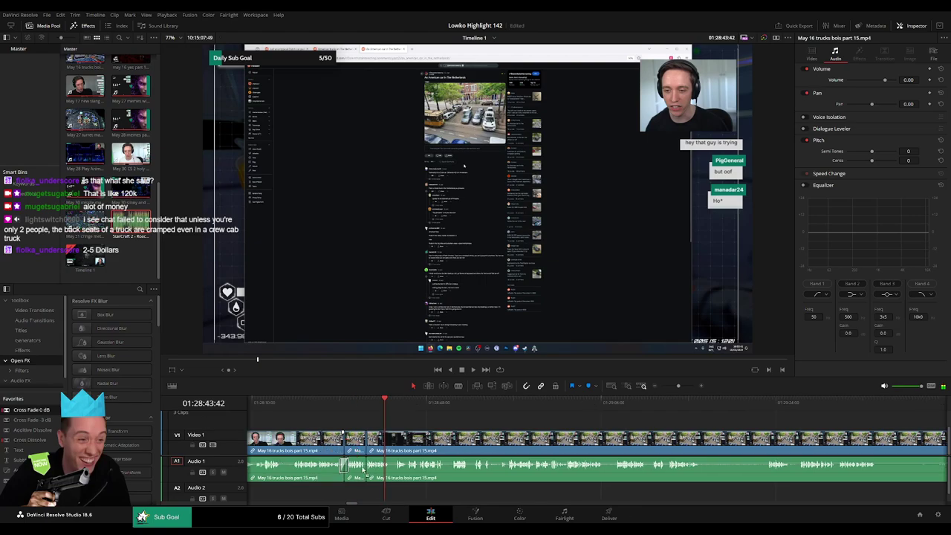
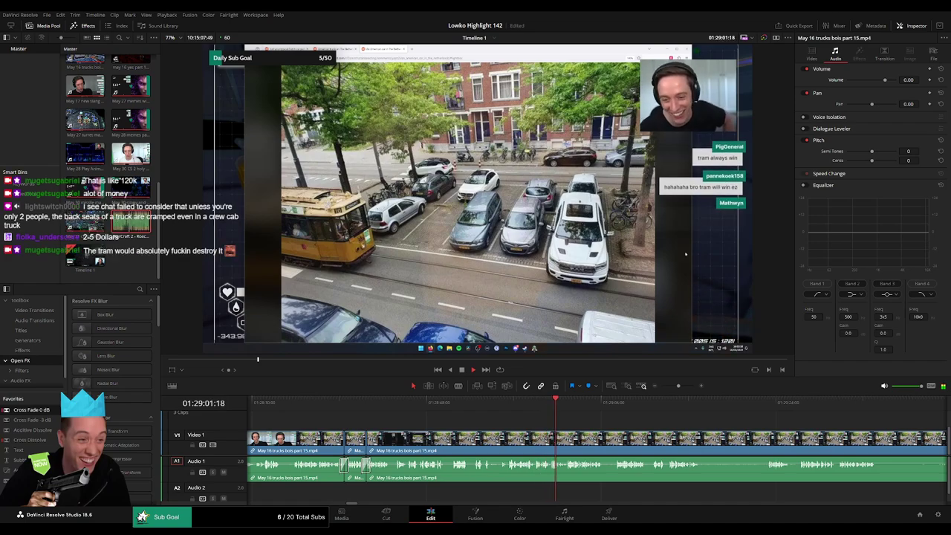
Step: Make two cuts in the May 16 trucks clip near 01:28:57, isolating a short section
{"action": "left_click", "coordinate": [479, 405]}
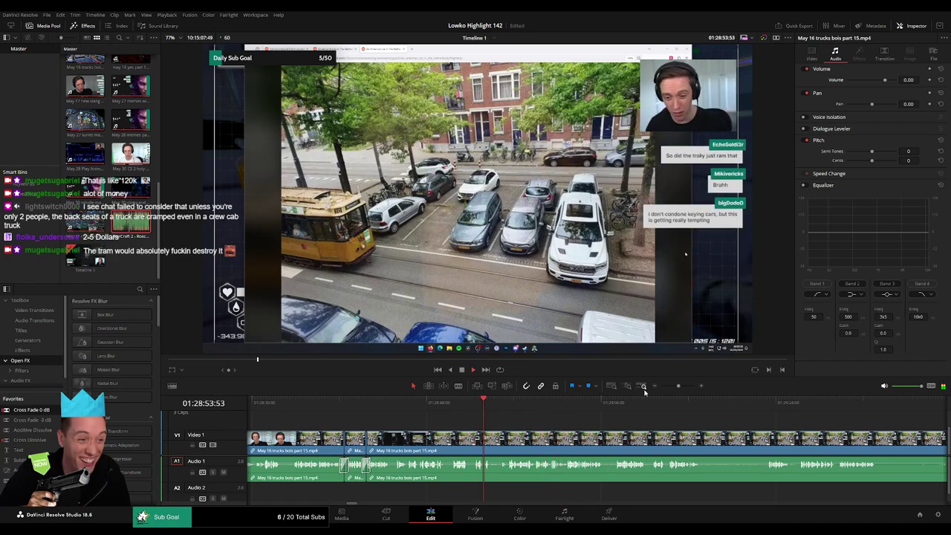
{"action": "left_click", "coordinate": [644, 387]}
{"action": "left_click", "coordinate": [498, 407]}
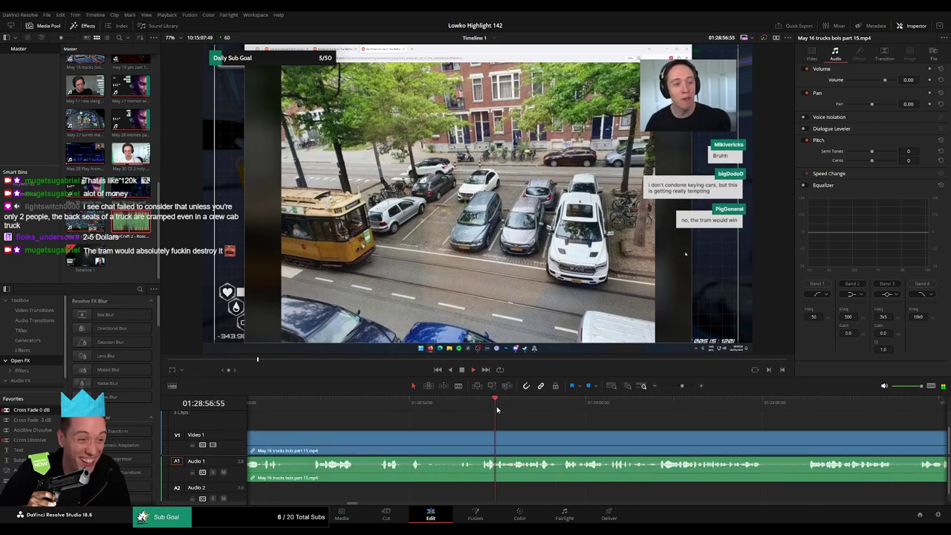
{"action": "key", "text": "space"}
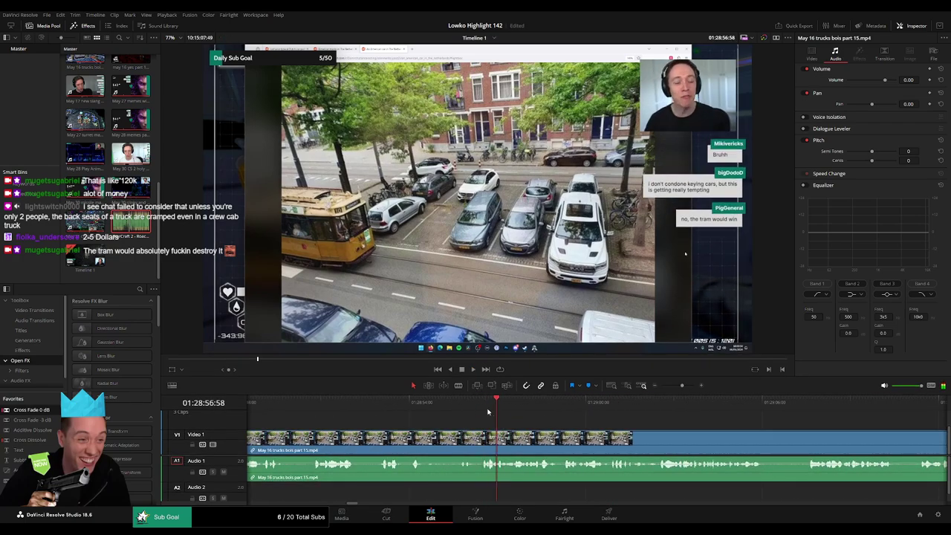
{"action": "key", "text": "ctrl+b"}
{"action": "key", "text": "space"}
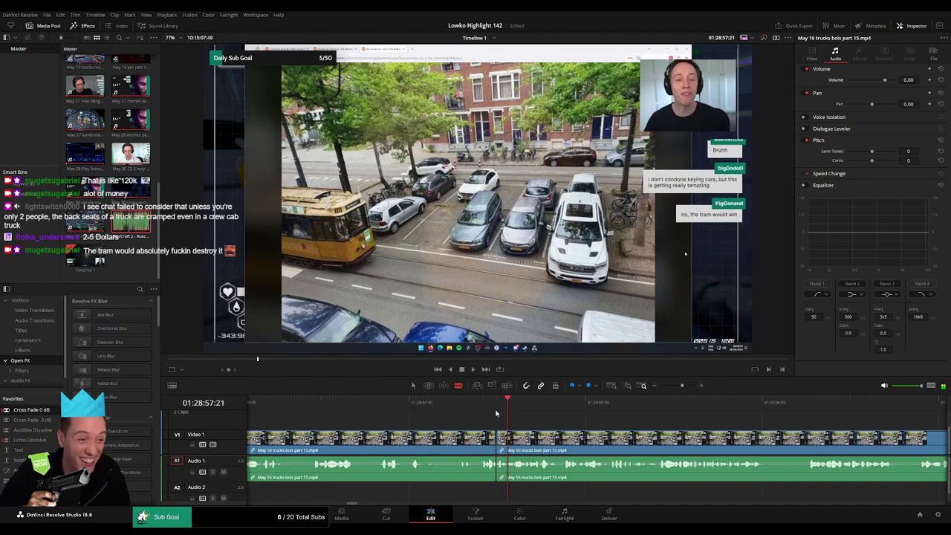
{"action": "key", "text": "a"}
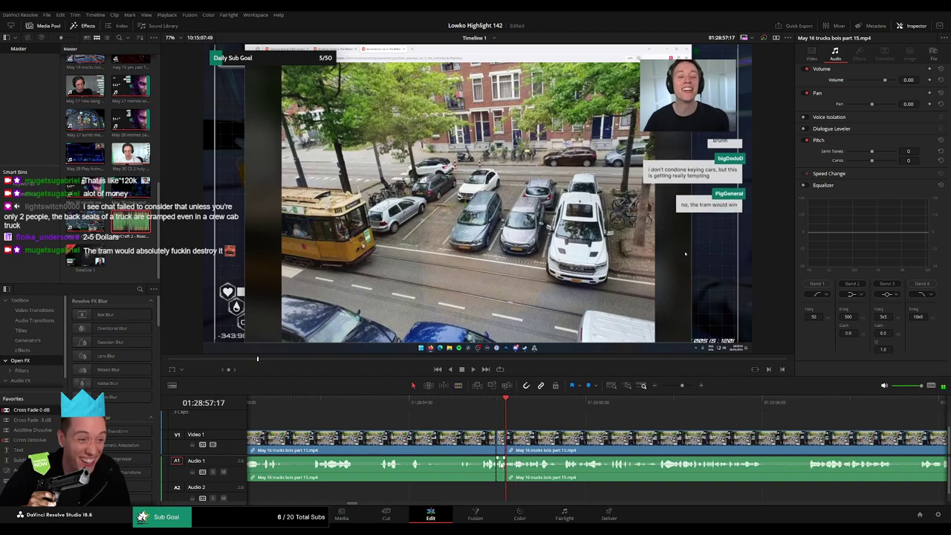
{"action": "key", "text": "ctrl+equal"}
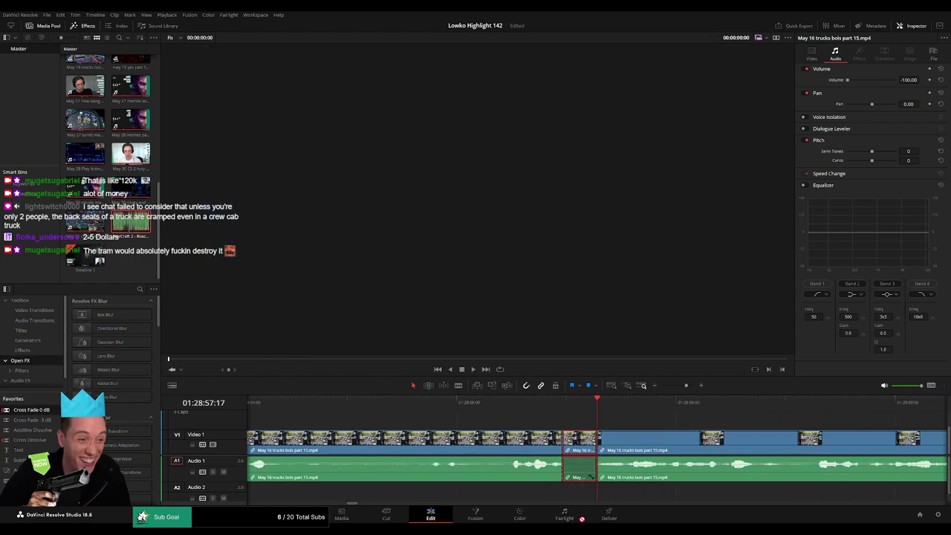
Step: Drop StarCraft 2 - Roach Quotes.mp3 onto Audio 2 and nudge it five frames later under the cut section
{"action": "mouse_move", "coordinate": [131, 222]}
{"action": "left_mouse_down"}
{"action": "mouse_move", "coordinate": [587, 492]}
{"action": "mouse_move", "coordinate": [579, 496]}
{"action": "mouse_move", "coordinate": [594, 494]}
{"action": "left_mouse_up"}
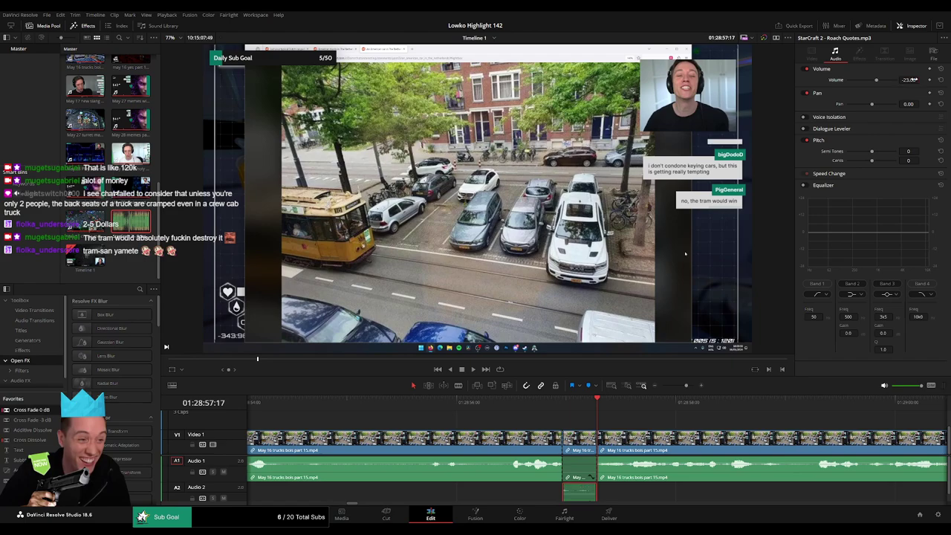
{"action": "key", "text": "Up"}
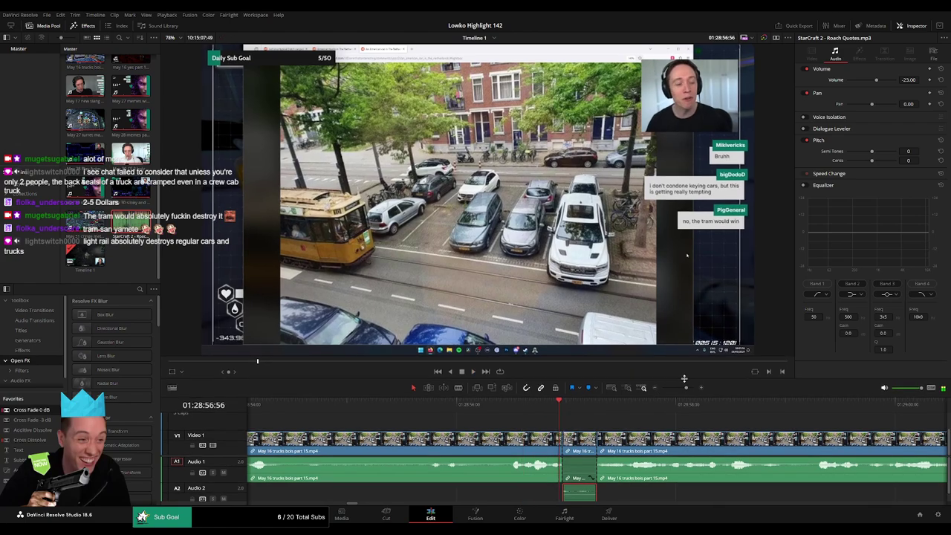
{"action": "left_click", "coordinate": [662, 422]}
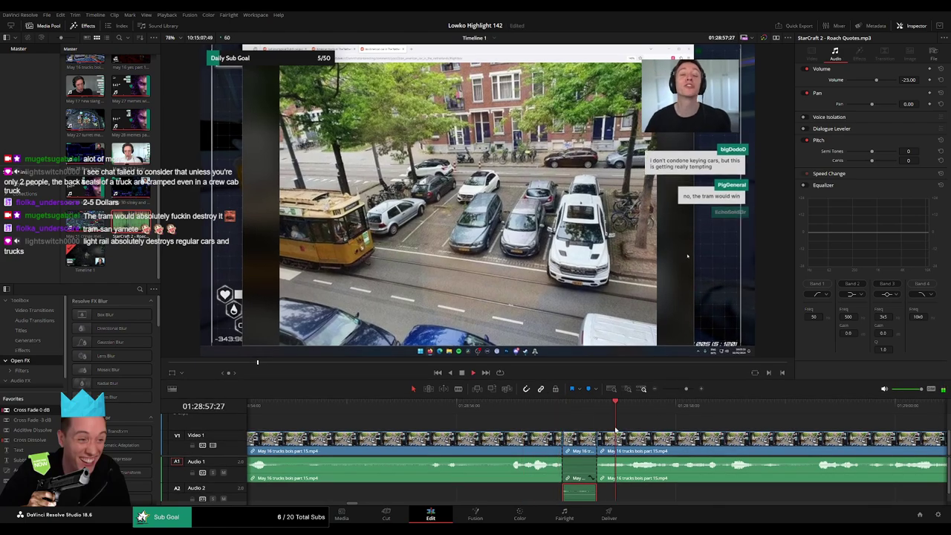
{"action": "key", "text": "space"}
{"action": "left_click", "coordinate": [550, 406]}
{"action": "left_click_drag", "start_coordinate": [564, 492], "coordinate": [573, 493]}
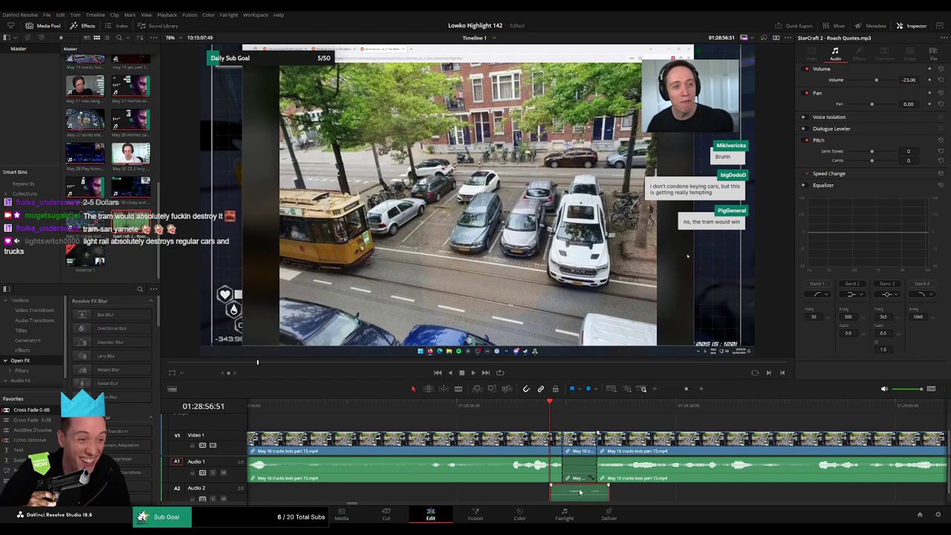
{"action": "left_click", "coordinate": [553, 495]}
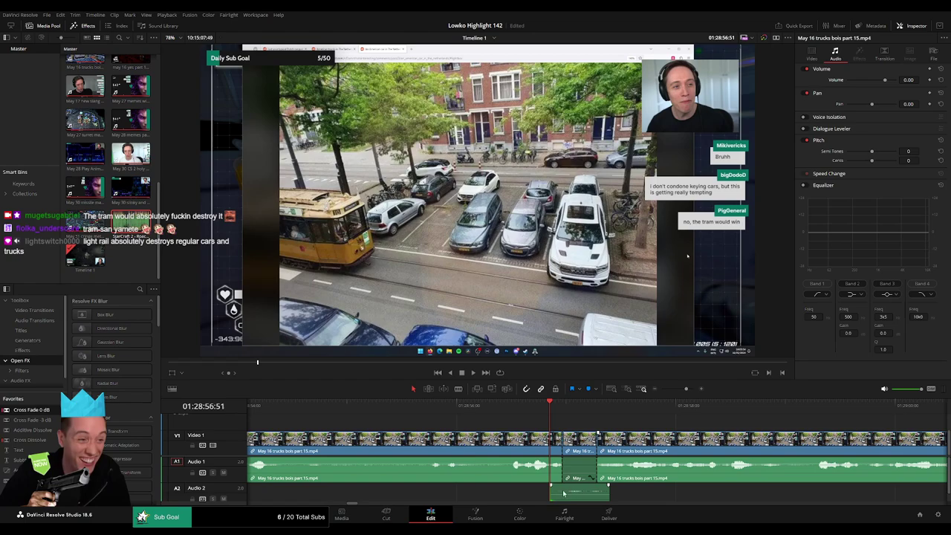
{"action": "left_click_drag", "start_coordinate": [550, 490], "coordinate": [570, 492]}
{"action": "left_click", "coordinate": [635, 483]}
{"action": "key", "text": "space"}
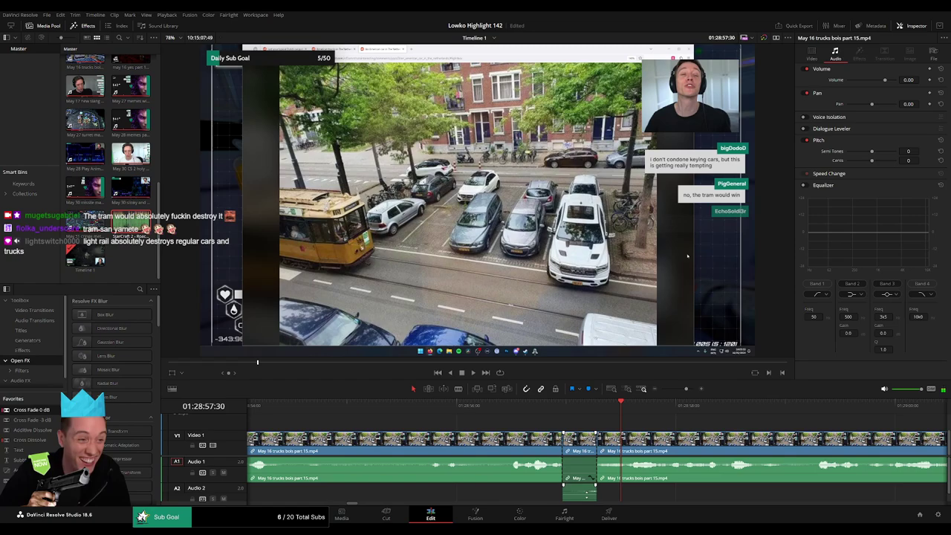
Step: Trim the sound effect's edge, preview it from 01:28:56, then delete the clip
{"action": "left_click_drag", "start_coordinate": [564, 492], "coordinate": [512, 492]}
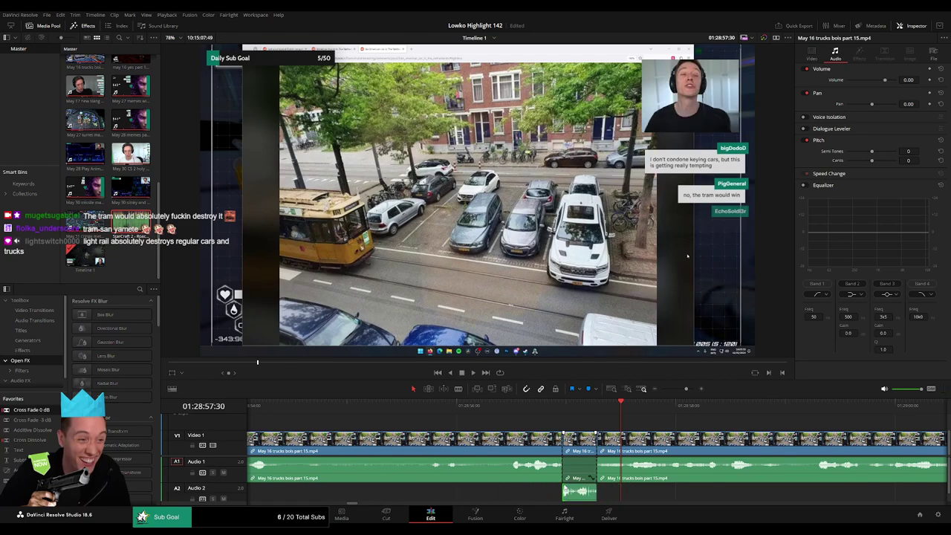
{"action": "left_click_drag", "start_coordinate": [560, 408], "coordinate": [548, 412]}
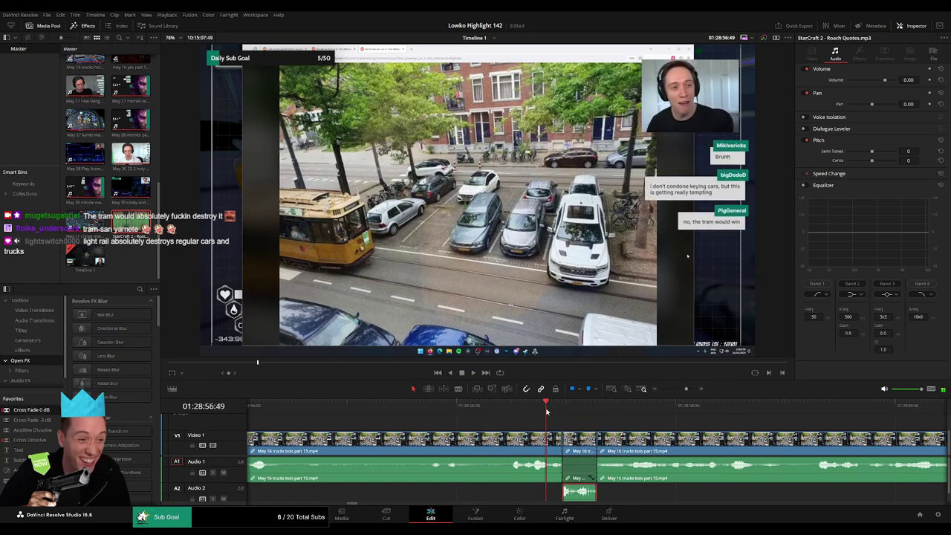
{"action": "key", "text": "space"}
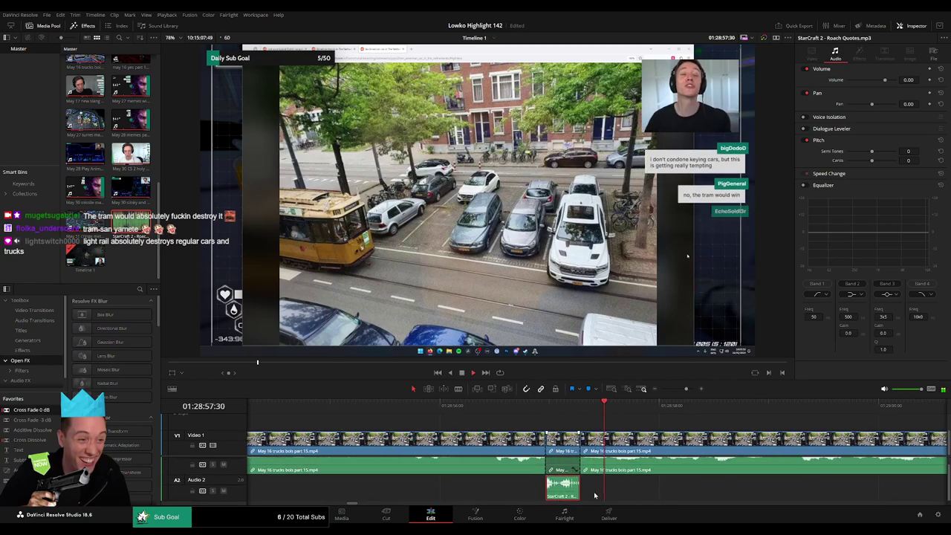
{"action": "key", "text": "space"}
{"action": "key", "text": "Delete"}
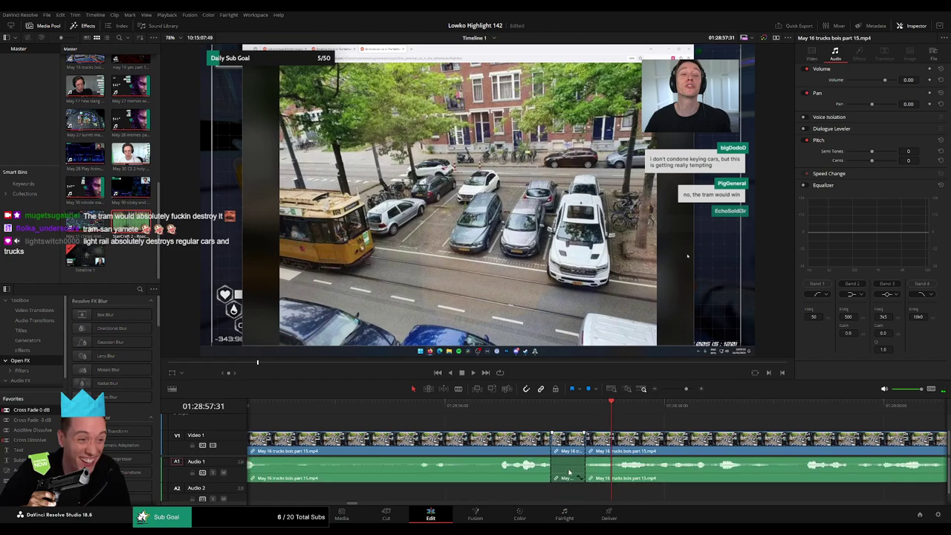
Step: Re-place Roach Quotes on Audio 2, trim both ends to fit the short section, and review playback
{"action": "left_click_drag", "start_coordinate": [130, 227], "coordinate": [550, 483]}
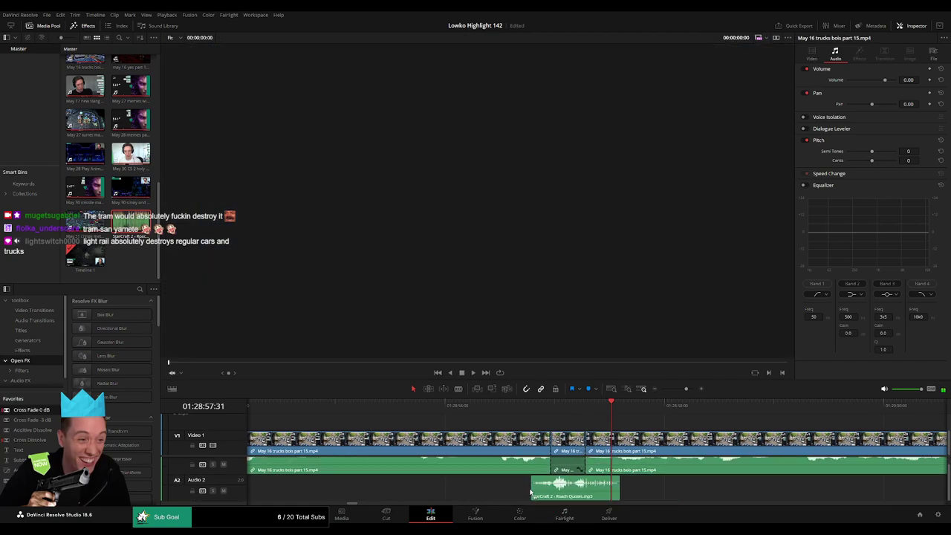
{"action": "left_click", "coordinate": [543, 408]}
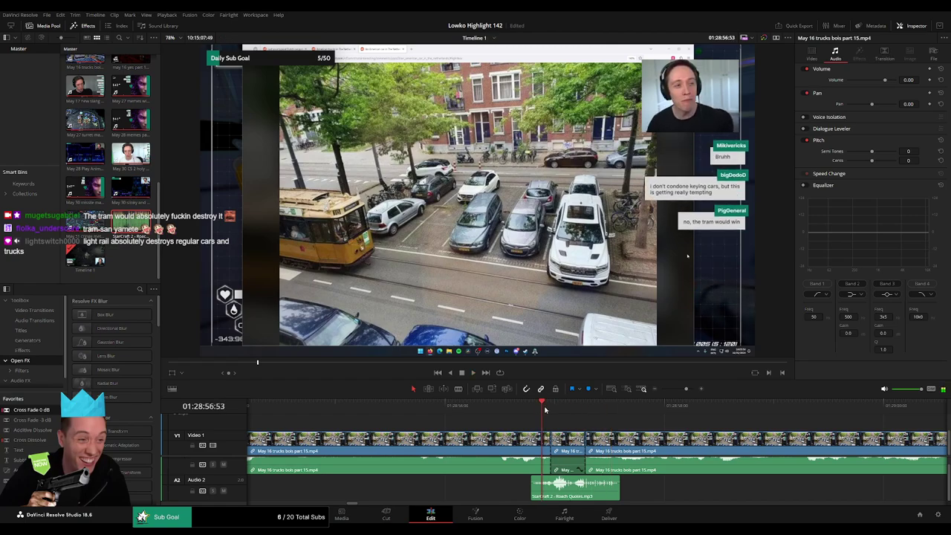
{"action": "left_click_drag", "start_coordinate": [532, 487], "coordinate": [550, 487]}
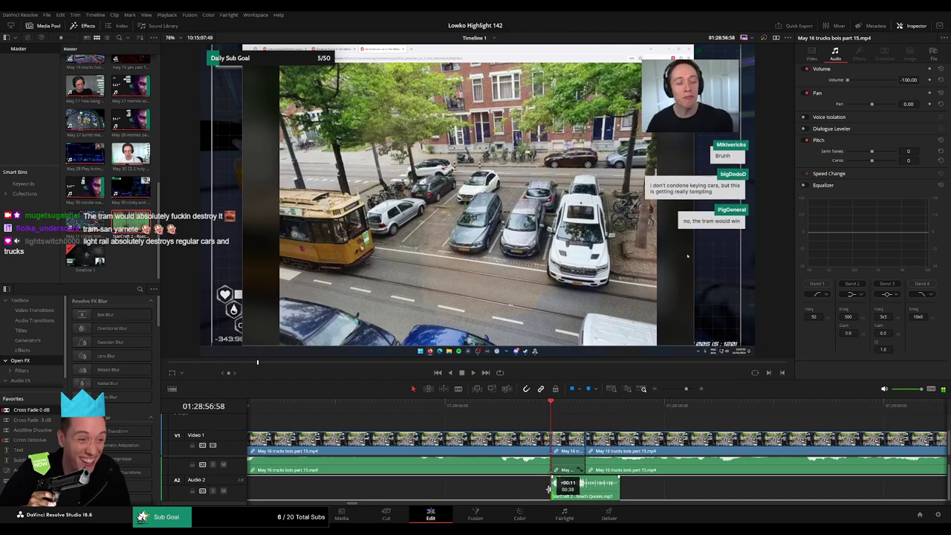
{"action": "left_click_drag", "start_coordinate": [619, 491], "coordinate": [585, 490]}
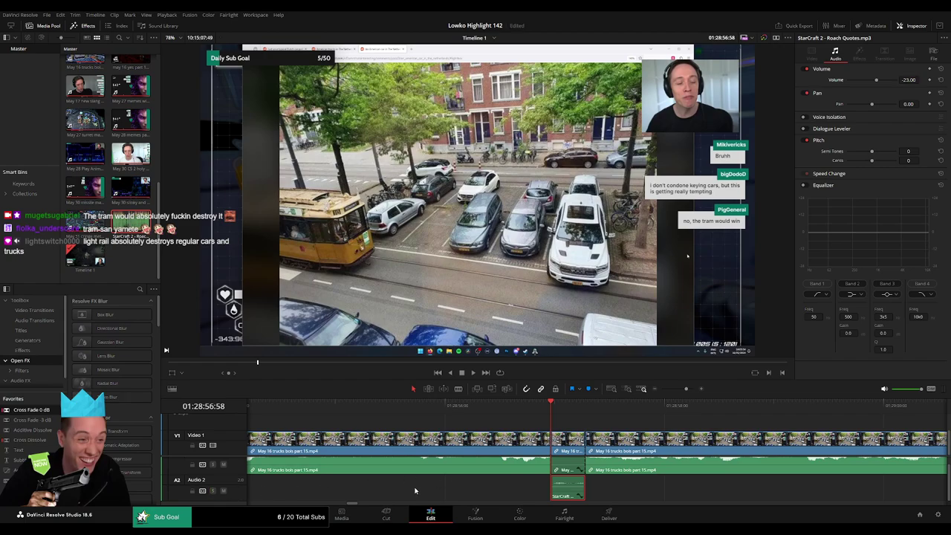
{"action": "key", "text": "space"}
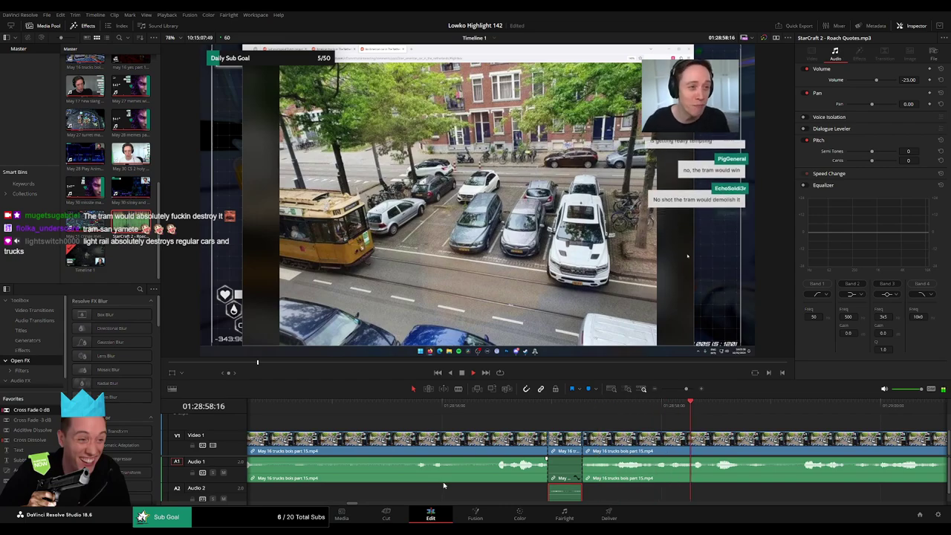
{"action": "left_click", "coordinate": [180, 477]}
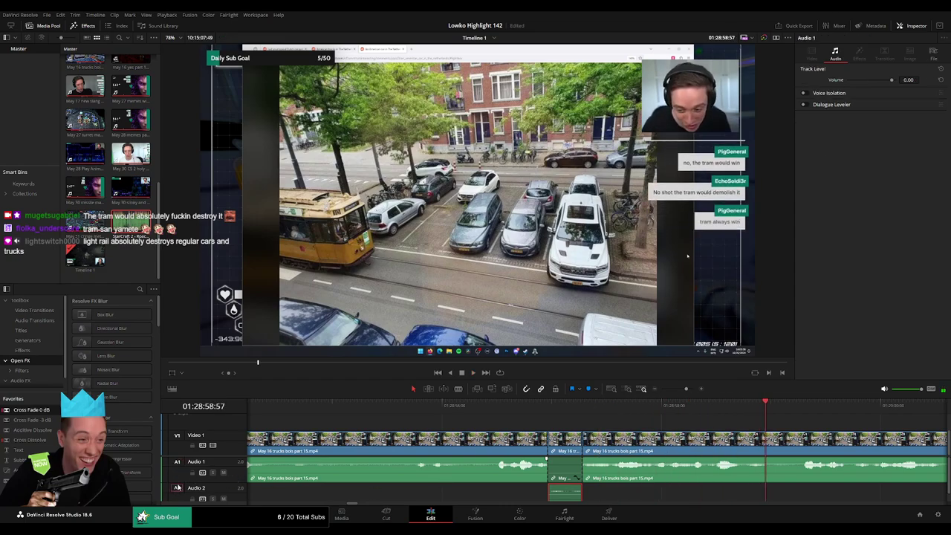
{"action": "left_click", "coordinate": [471, 479]}
{"action": "left_click", "coordinate": [498, 405]}
{"action": "key", "text": "space"}
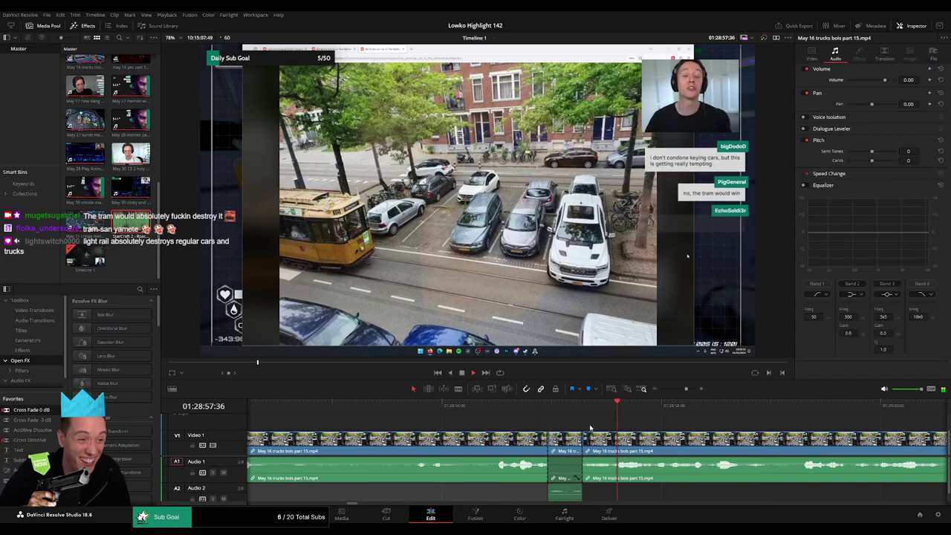
Step: Trim the trucks clip edge to 01:29:07:28 and ripple-delete the short leftover piece
{"action": "scroll", "coordinate": [606, 427], "scroll_direction": "down", "scroll_amount": 2}
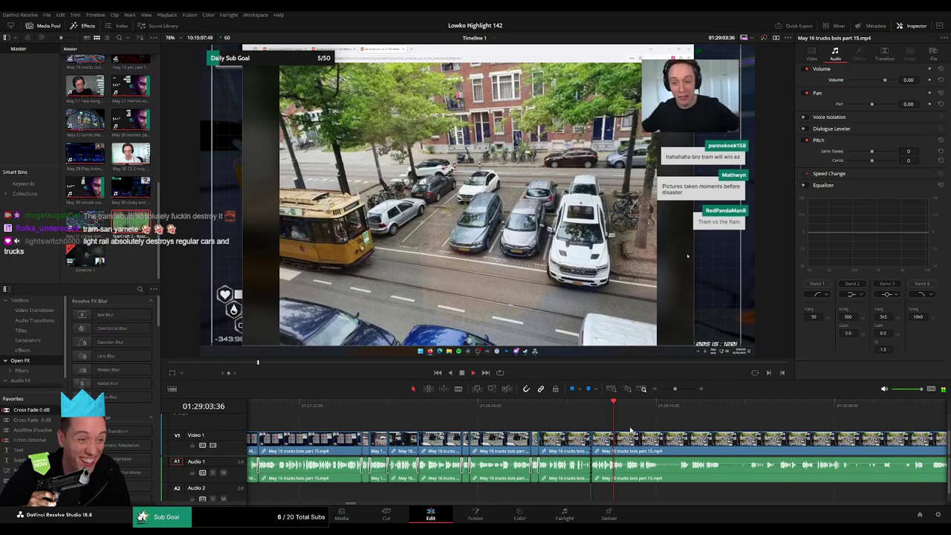
{"action": "left_click_drag", "start_coordinate": [675, 388], "coordinate": [683, 391]}
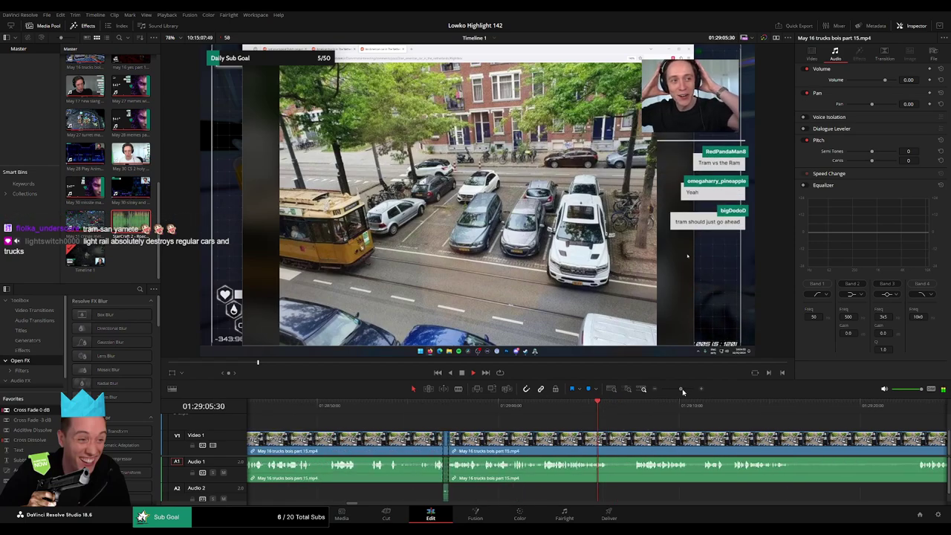
{"action": "left_click_drag", "start_coordinate": [645, 442], "coordinate": [661, 441]}
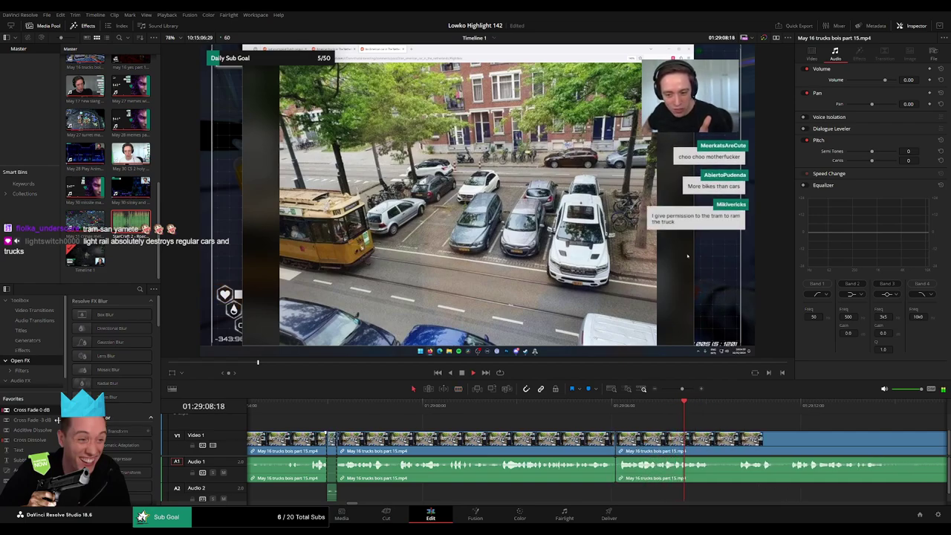
{"action": "scroll", "coordinate": [488, 410], "scroll_direction": "right", "scroll_amount": 5}
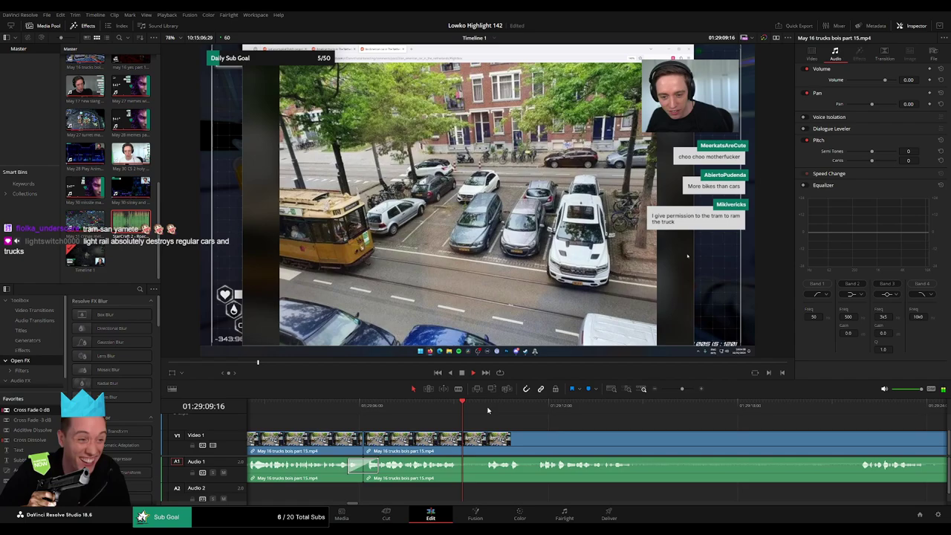
{"action": "scroll", "coordinate": [639, 440], "scroll_direction": "right", "scroll_amount": 2}
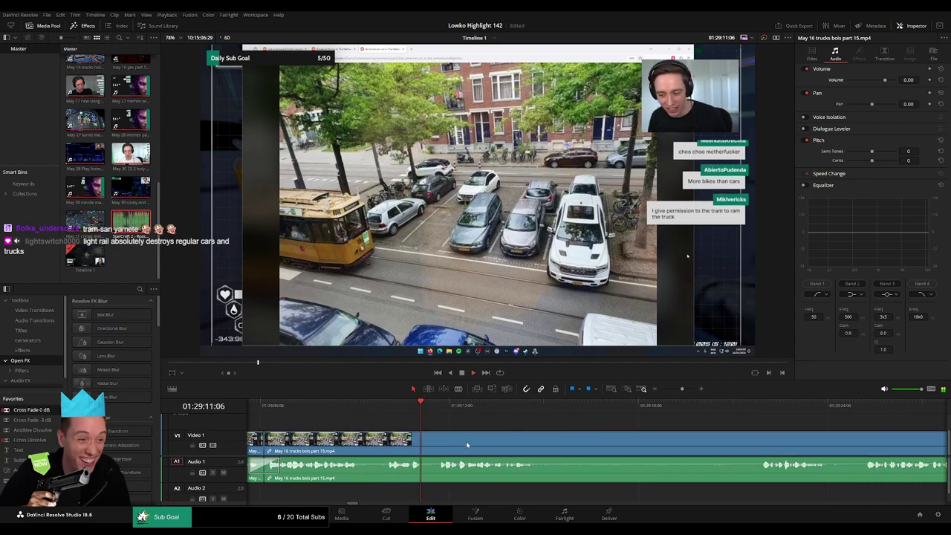
{"action": "left_click", "coordinate": [375, 441]}
{"action": "key", "text": "Delete"}
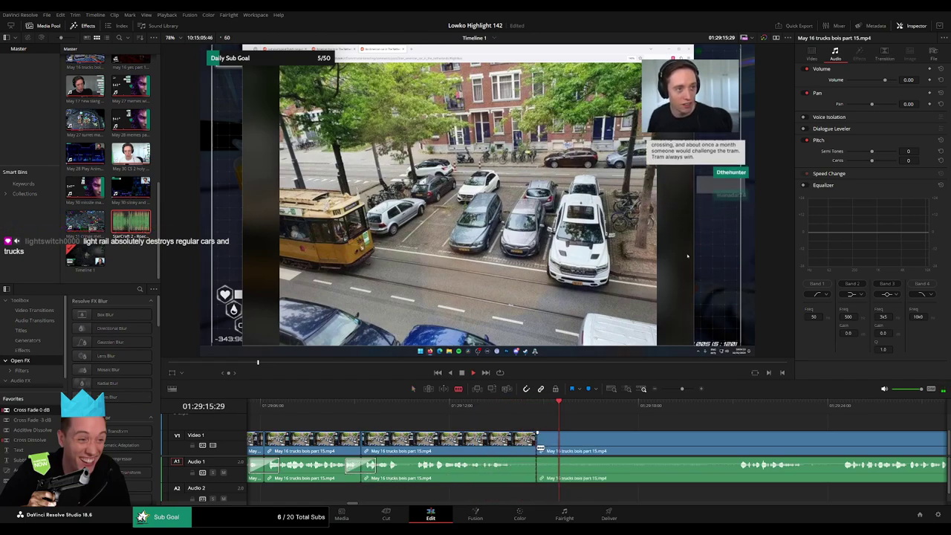
Step: Cut the trucks clip near 01:29:21 and ripple-delete the stretch between the cuts
{"action": "left_click", "coordinate": [732, 406]}
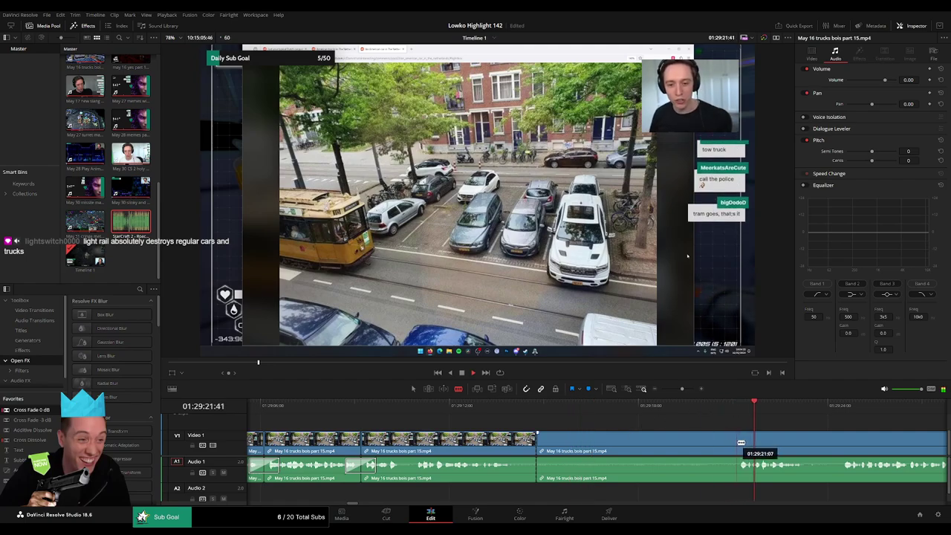
{"action": "scroll", "coordinate": [751, 446], "scroll_direction": "right", "scroll_amount": 3}
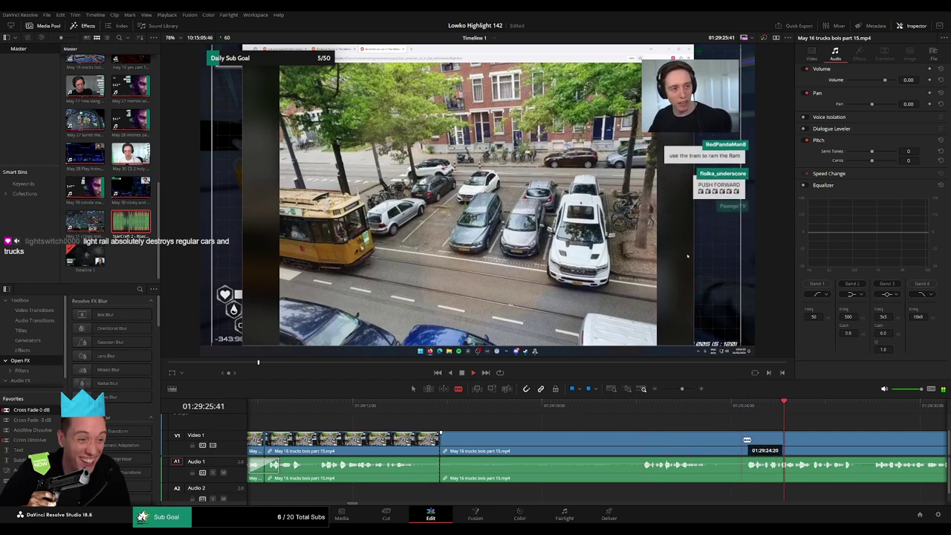
{"action": "left_click", "coordinate": [747, 440]}
{"action": "left_click", "coordinate": [698, 443]}
{"action": "key", "text": "Delete"}
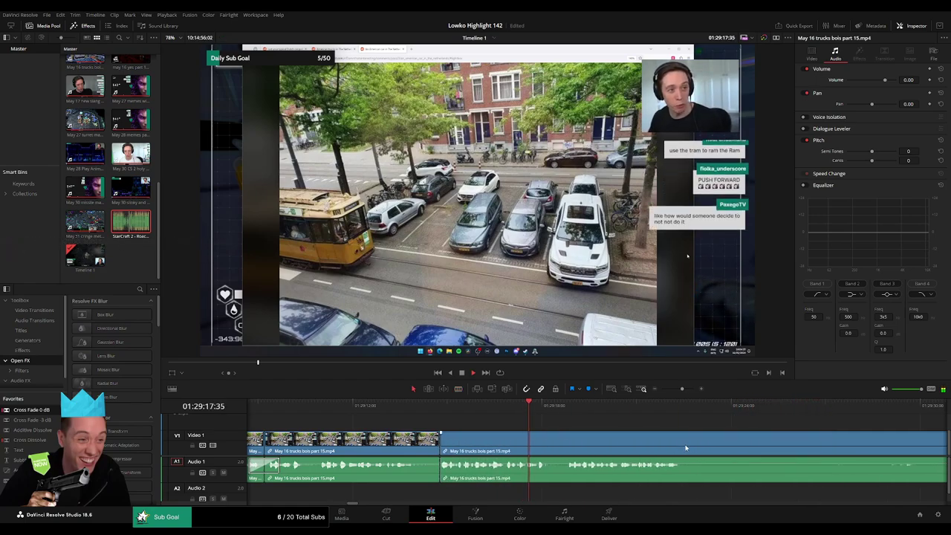
Step: Blade the trucks clip once more just before the new join and deselect the sound effect
{"action": "left_click", "coordinate": [503, 405]}
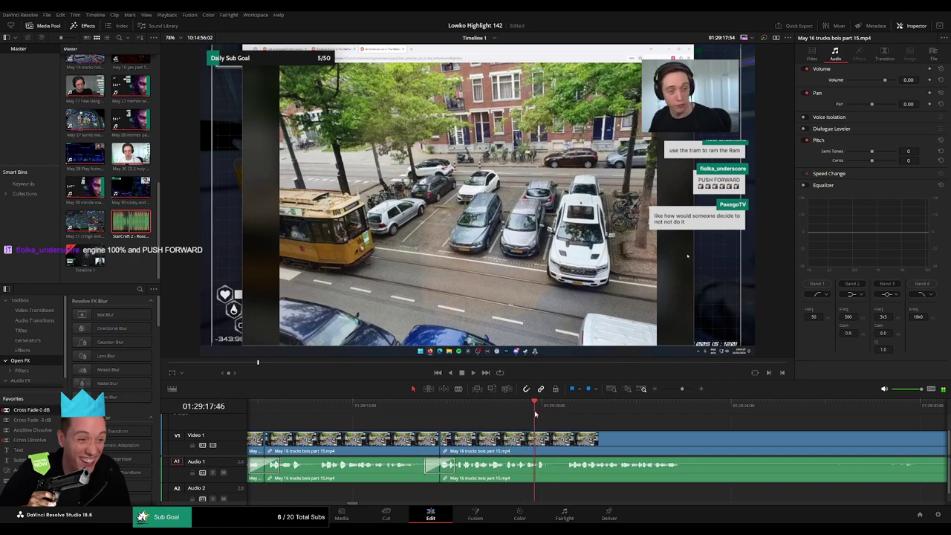
{"action": "key", "text": "b"}
{"action": "left_click", "coordinate": [537, 440]}
{"action": "key", "text": "a"}
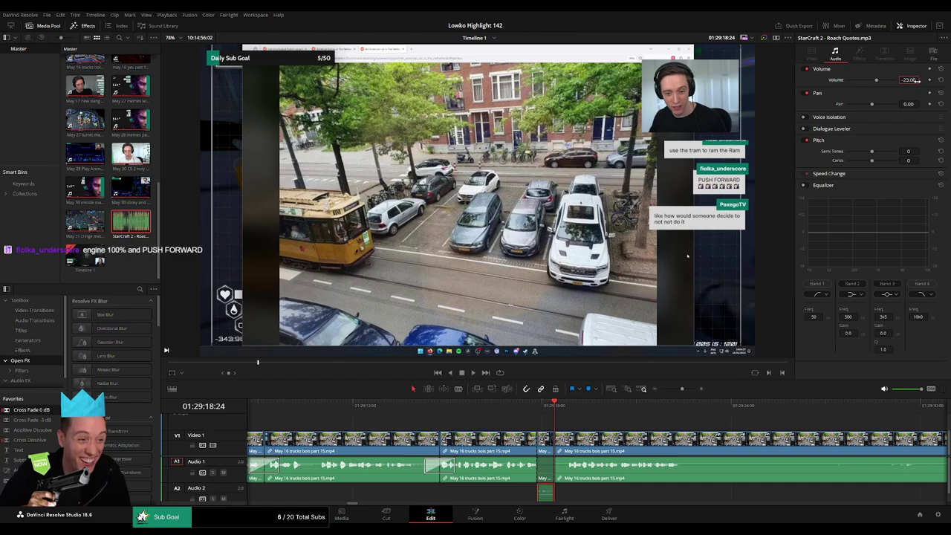
{"action": "scroll", "coordinate": [834, 105], "scroll_direction": "down", "scroll_amount": 1}
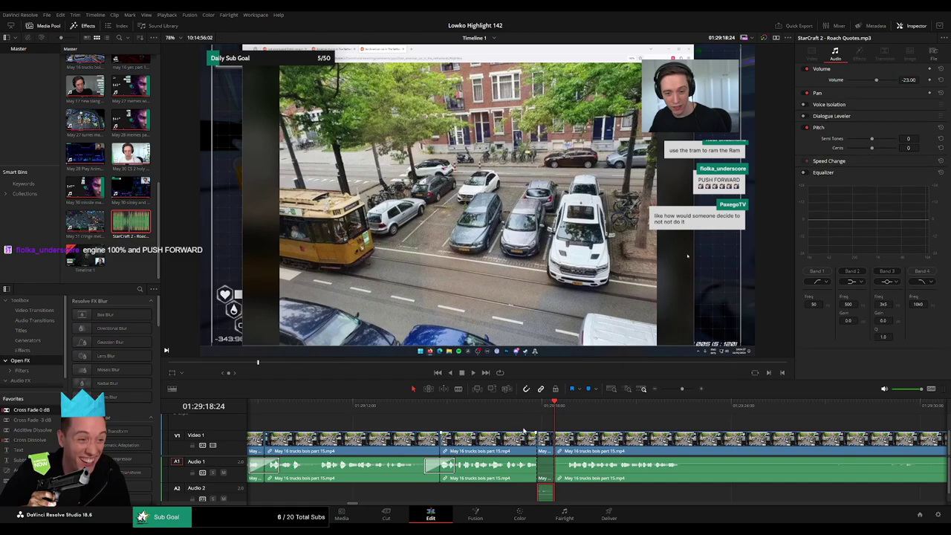
{"action": "left_click", "coordinate": [593, 428]}
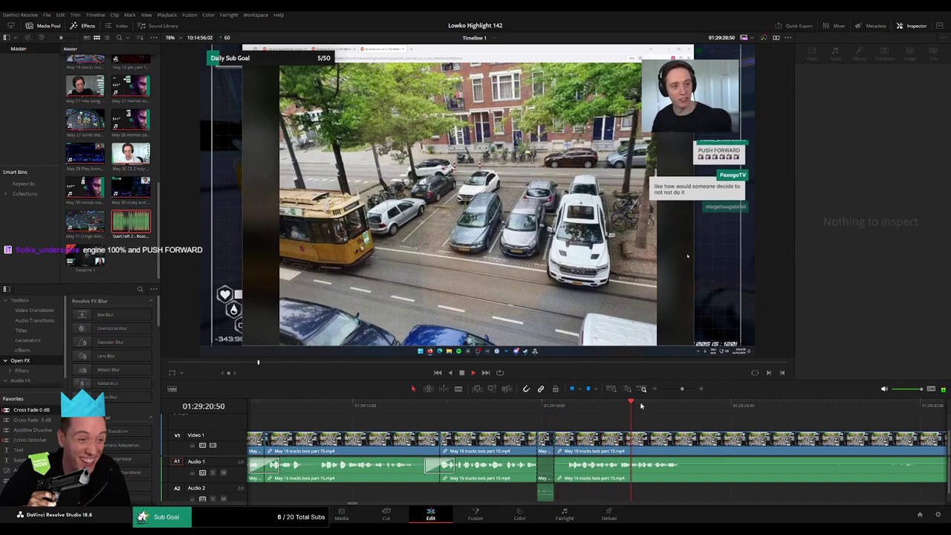
Step: Trim several edit points in the trucks clip to later positions
{"action": "left_click_drag", "start_coordinate": [682, 389], "coordinate": [679, 390]}
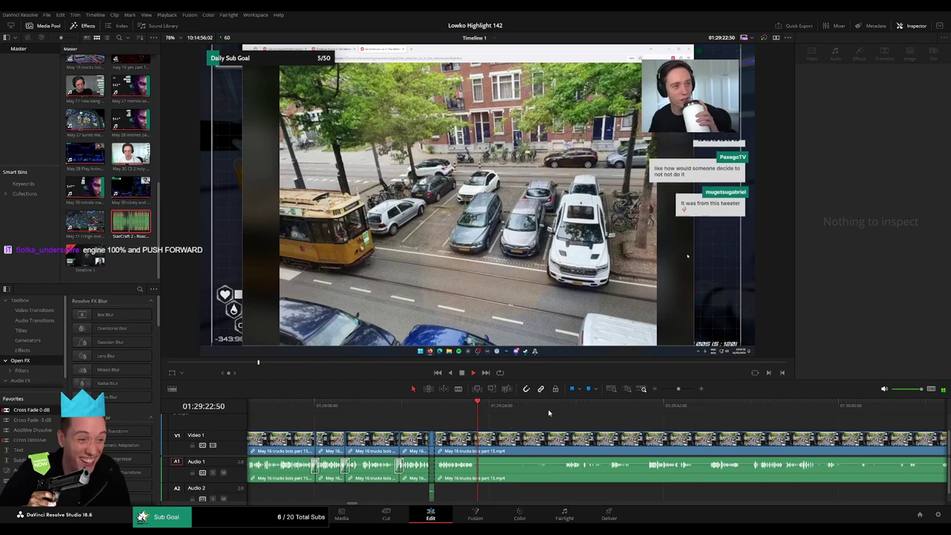
{"action": "left_click", "coordinate": [483, 446]}
{"action": "mouse_move", "coordinate": [482, 446]}
{"action": "left_mouse_down"}
{"action": "mouse_move", "coordinate": [552, 440]}
{"action": "mouse_move", "coordinate": [418, 429]}
{"action": "left_mouse_up"}
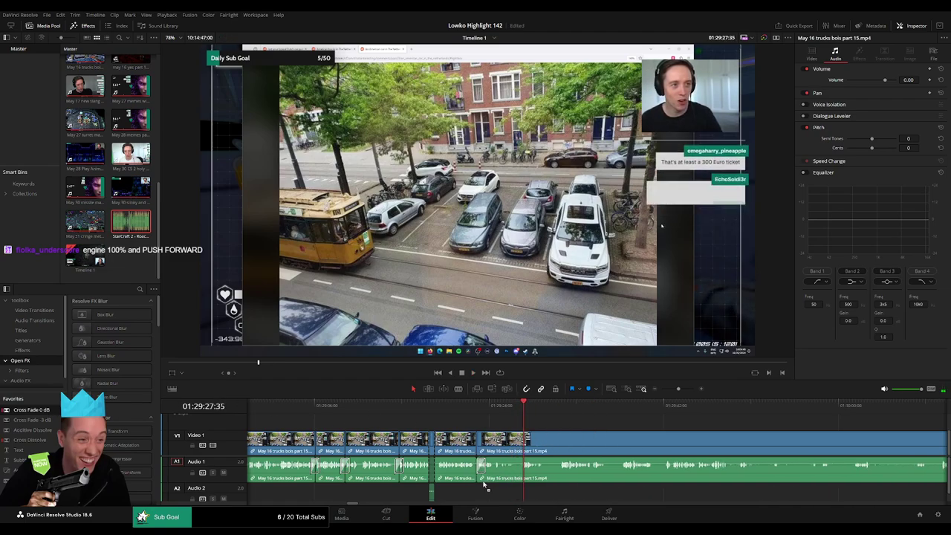
{"action": "left_click_drag", "start_coordinate": [517, 451], "coordinate": [540, 434]}
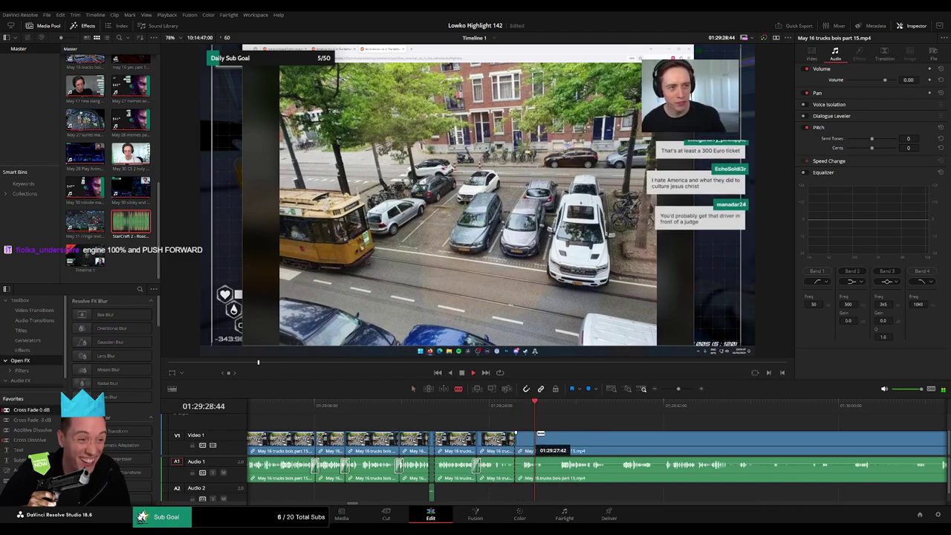
{"action": "left_click", "coordinate": [563, 414]}
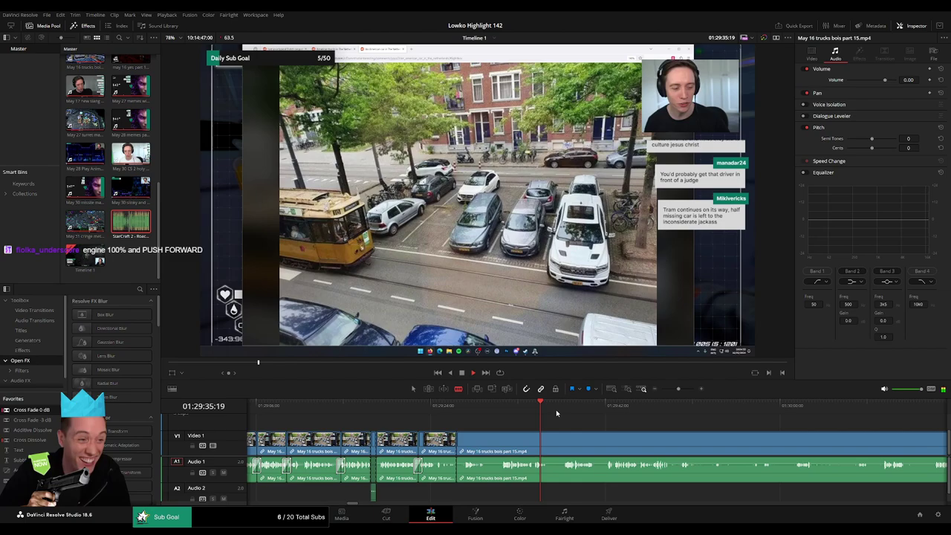
{"action": "left_click_drag", "start_coordinate": [506, 439], "coordinate": [500, 439]}
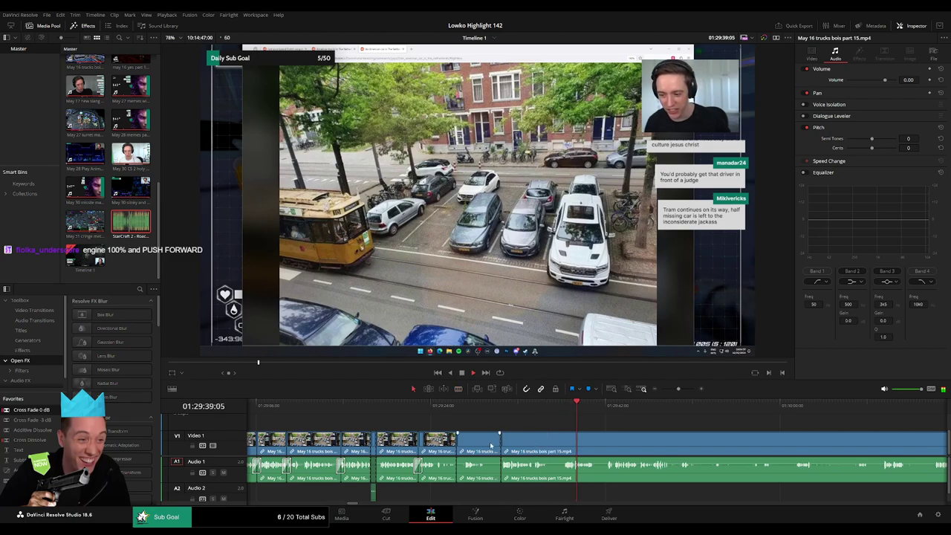
{"action": "left_click", "coordinate": [469, 411]}
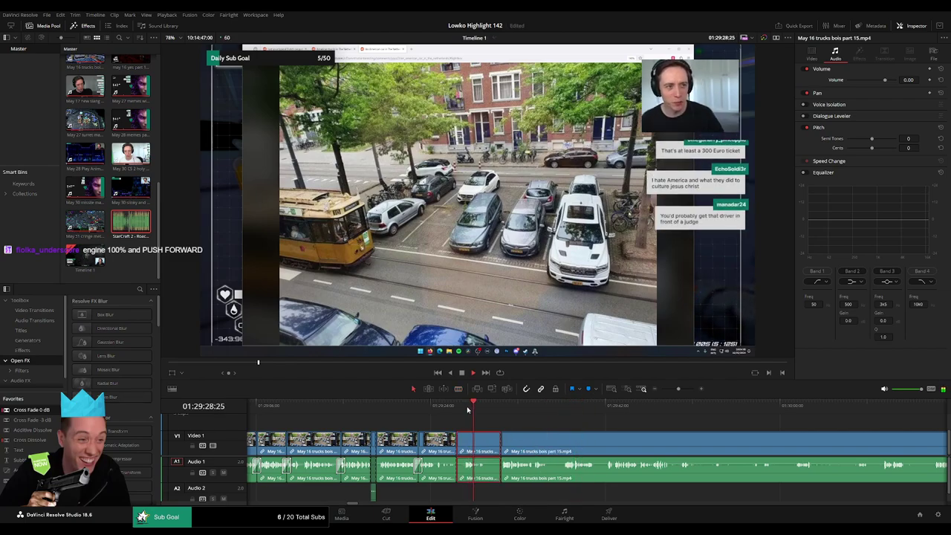
{"action": "left_click", "coordinate": [493, 436]}
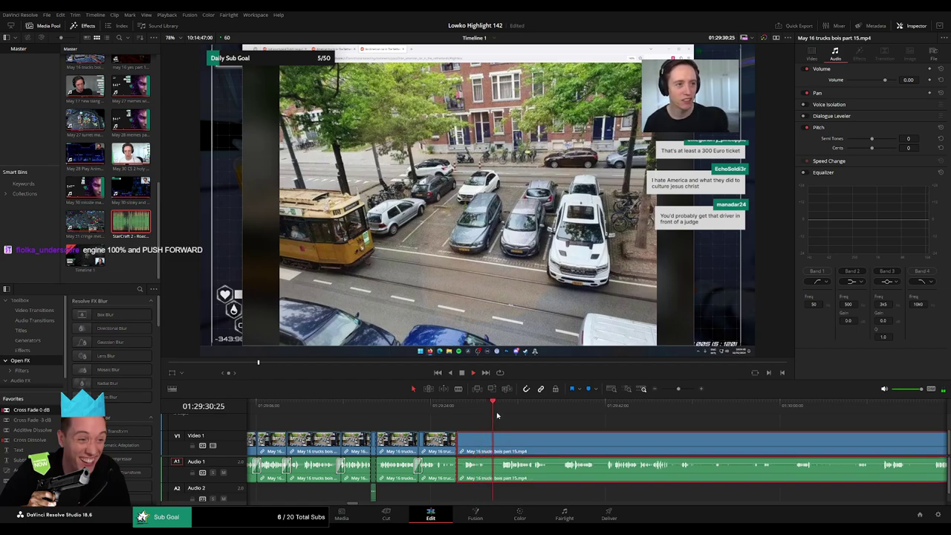
{"action": "left_click_drag", "start_coordinate": [499, 439], "coordinate": [489, 441]}
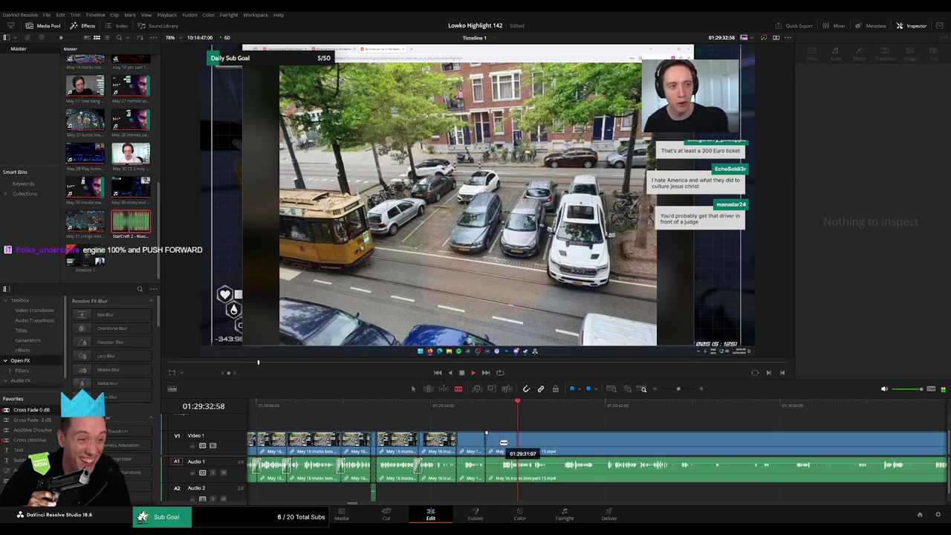
Step: Trim another edge, ripple-delete the short leftover piece, and adjust the next edit point
{"action": "left_click", "coordinate": [504, 443]}
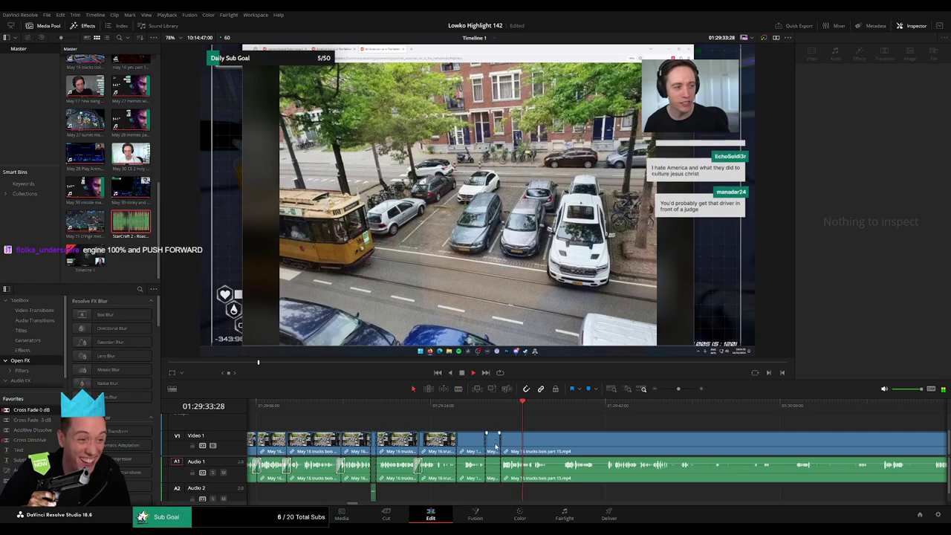
{"action": "left_click_drag", "start_coordinate": [551, 446], "coordinate": [546, 443]}
{"action": "left_click", "coordinate": [541, 446]}
{"action": "key", "text": "Delete"}
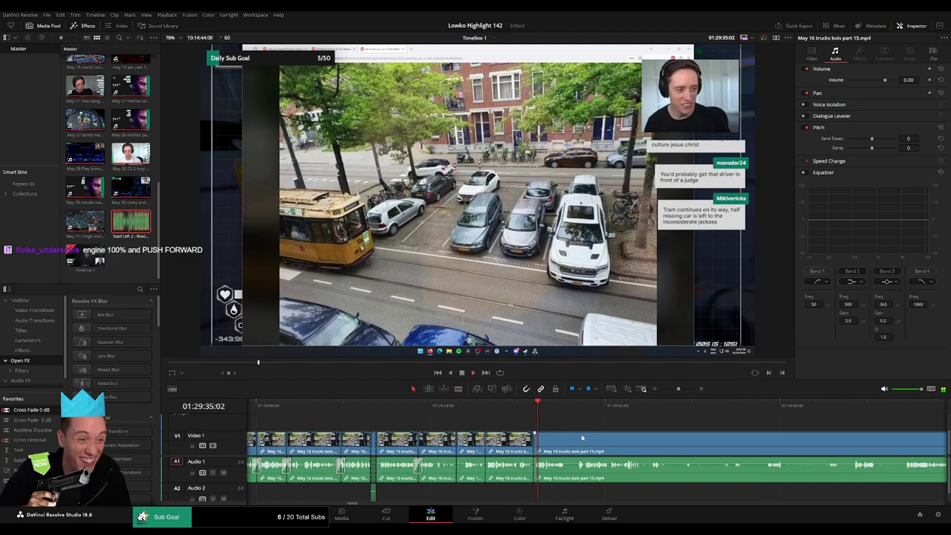
{"action": "scroll", "coordinate": [456, 425], "scroll_direction": "down", "scroll_amount": 3}
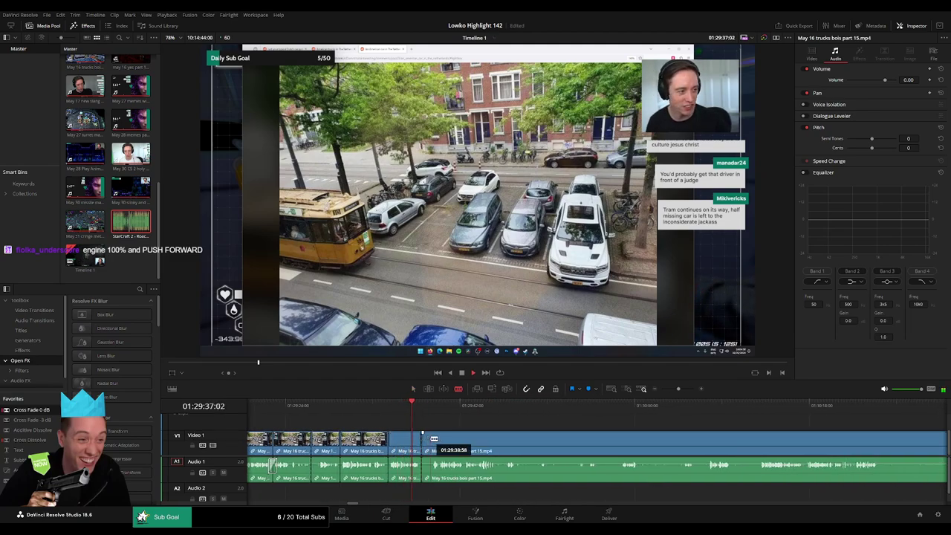
{"action": "left_click_drag", "start_coordinate": [425, 439], "coordinate": [428, 443]}
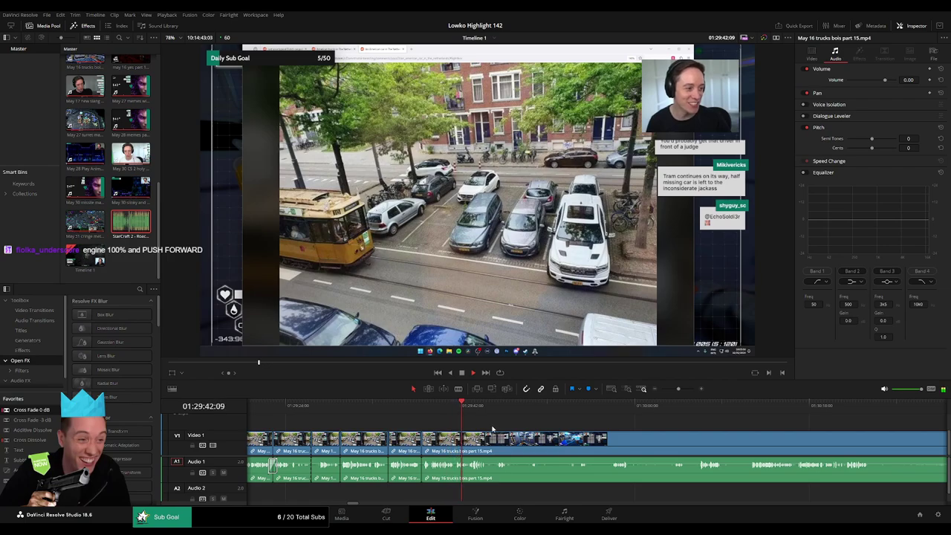
Step: Skim ahead to the camper search and ripple-delete the rest of the trucks clip before May 17
{"action": "scroll", "coordinate": [492, 429], "scroll_direction": "right", "scroll_amount": 2}
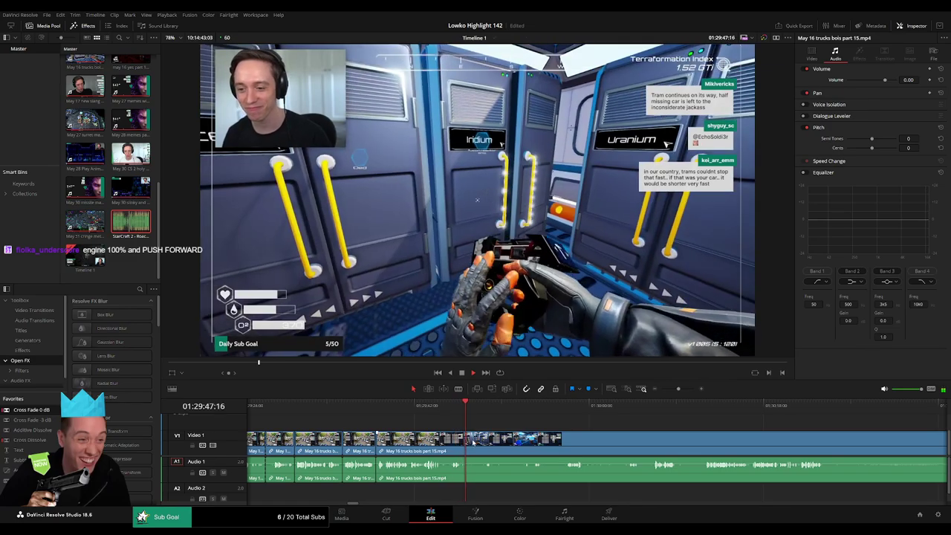
{"action": "left_click", "coordinate": [651, 409]}
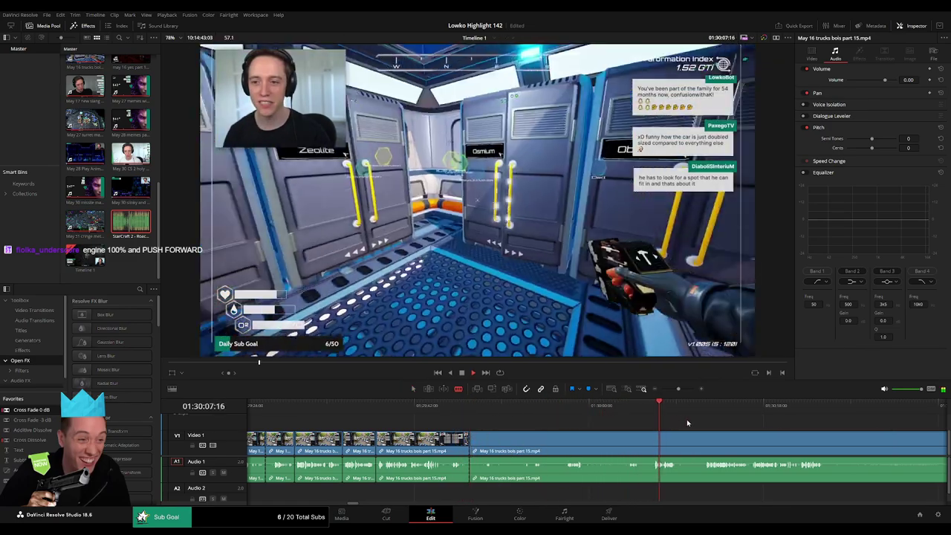
{"action": "left_click", "coordinate": [712, 415]}
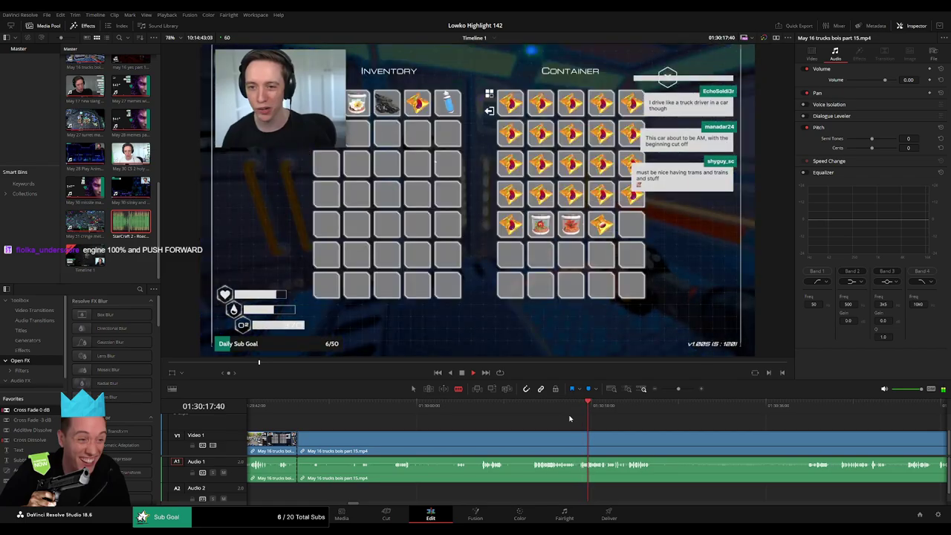
{"action": "left_click_drag", "start_coordinate": [677, 389], "coordinate": [668, 390]}
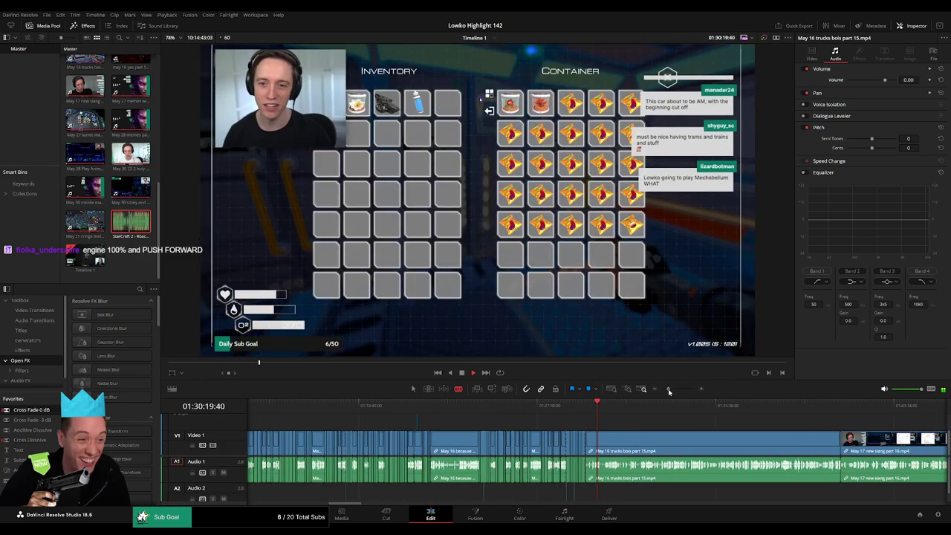
{"action": "left_click_drag", "start_coordinate": [631, 415], "coordinate": [513, 411]}
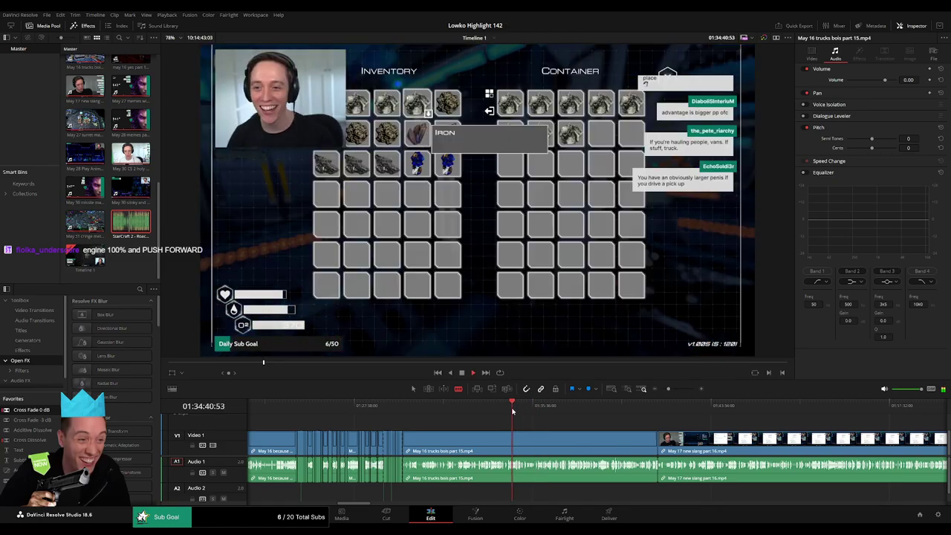
{"action": "left_click_drag", "start_coordinate": [668, 389], "coordinate": [675, 394]}
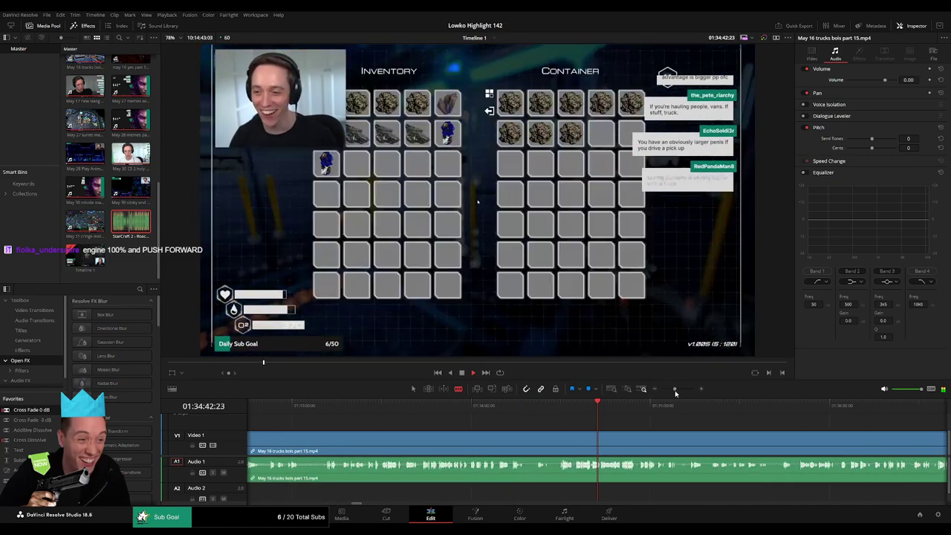
{"action": "left_click", "coordinate": [565, 411]}
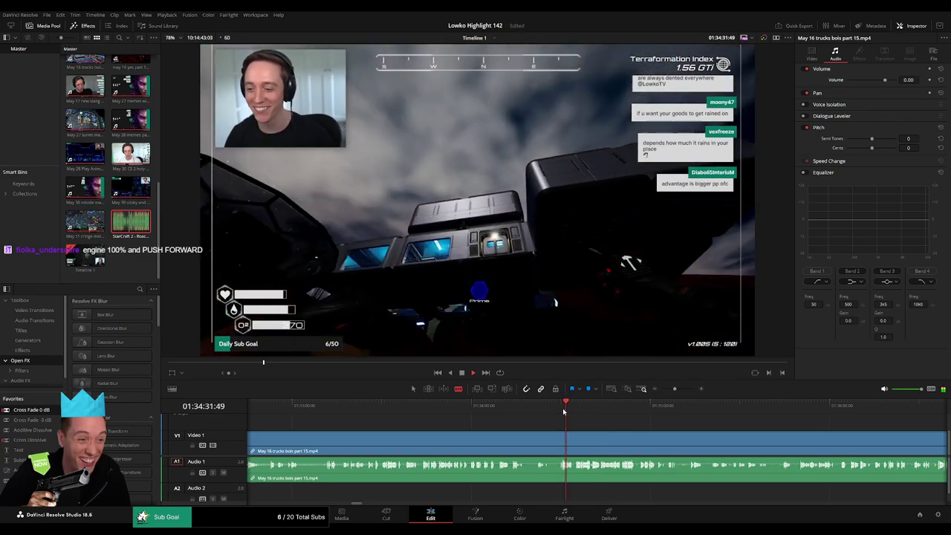
{"action": "scroll", "coordinate": [625, 413], "scroll_direction": "down", "scroll_amount": 2}
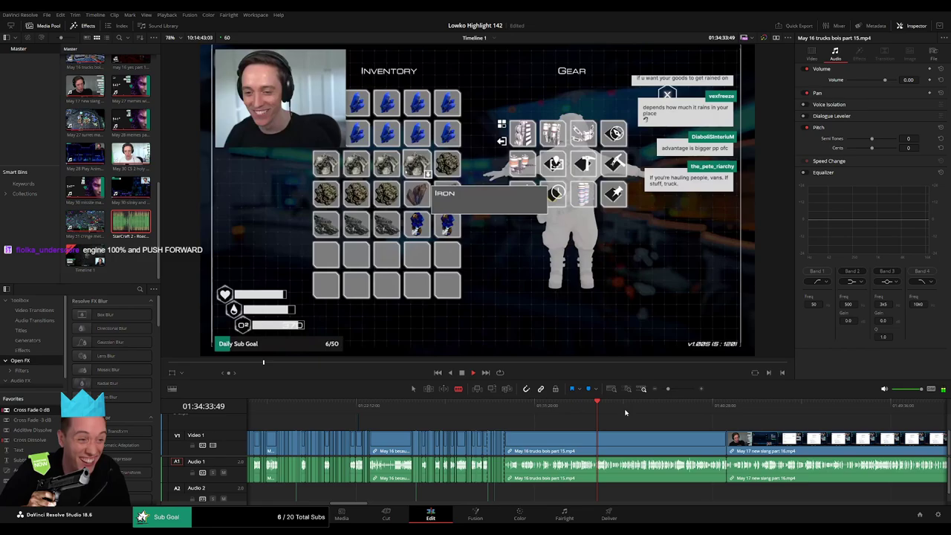
{"action": "left_click", "coordinate": [654, 411]}
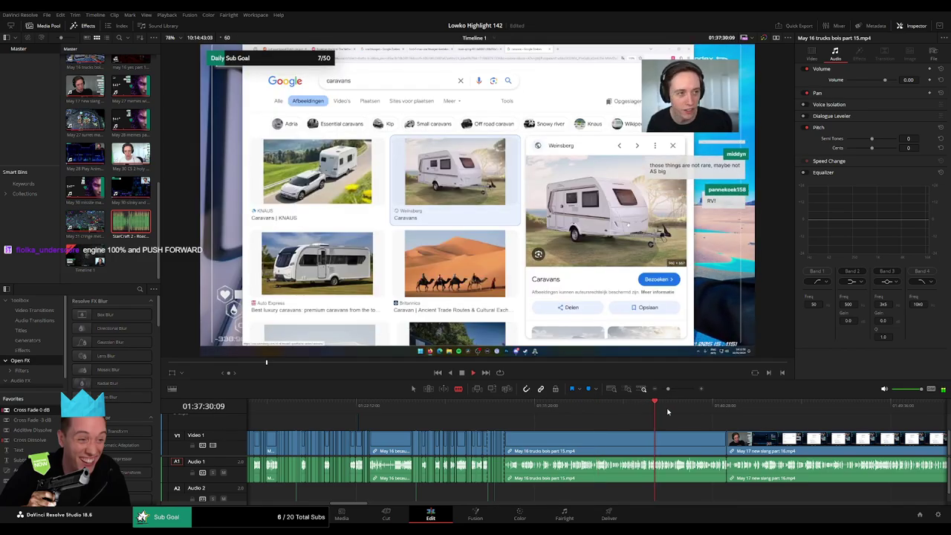
{"action": "left_click_drag", "start_coordinate": [671, 411], "coordinate": [685, 412]}
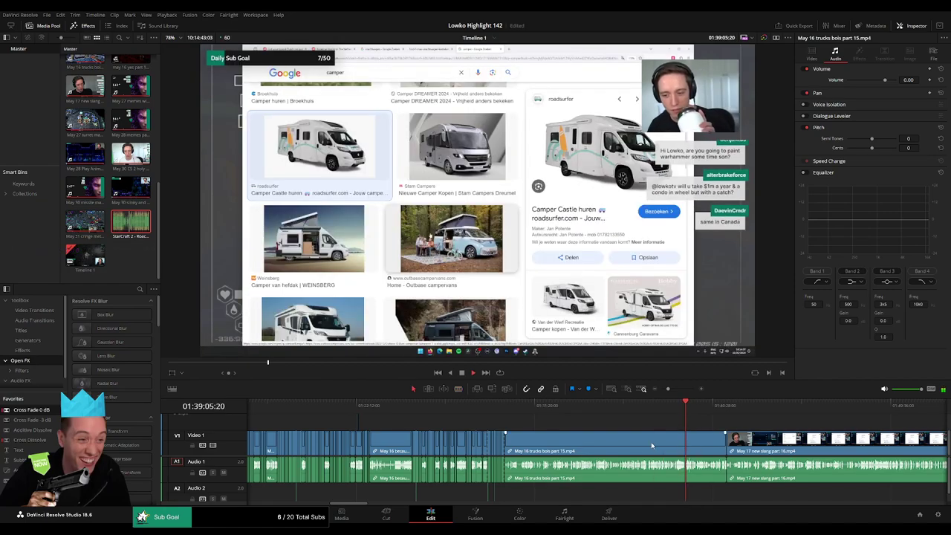
{"action": "key", "text": "ctrl+shift+bracketleft"}
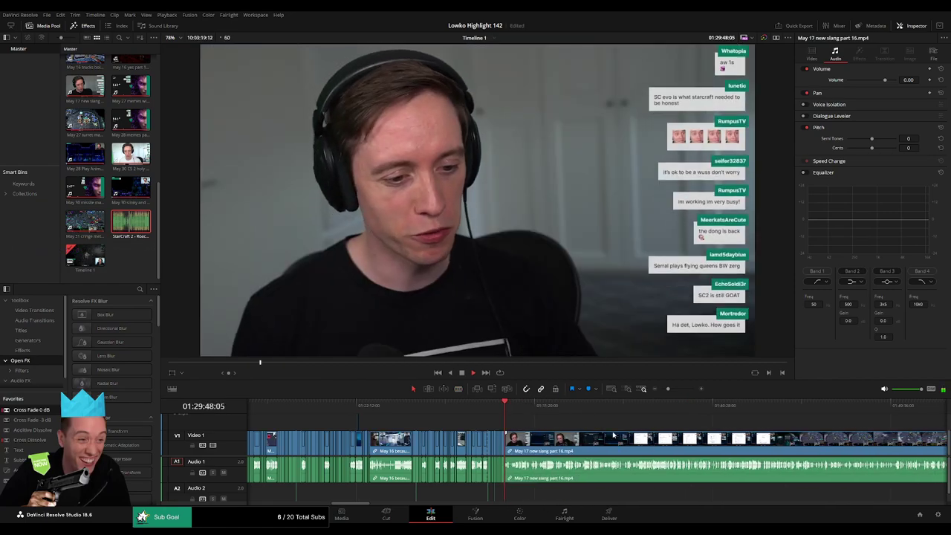
Step: Stop on the StarCraft lobby footage, zoom in, and position the playhead at the May 17 cut point
{"action": "mouse_move", "coordinate": [613, 411]}
{"action": "left_mouse_down"}
{"action": "mouse_move", "coordinate": [642, 415]}
{"action": "mouse_move", "coordinate": [627, 408]}
{"action": "mouse_move", "coordinate": [655, 394]}
{"action": "left_mouse_up"}
{"action": "key", "text": "space"}
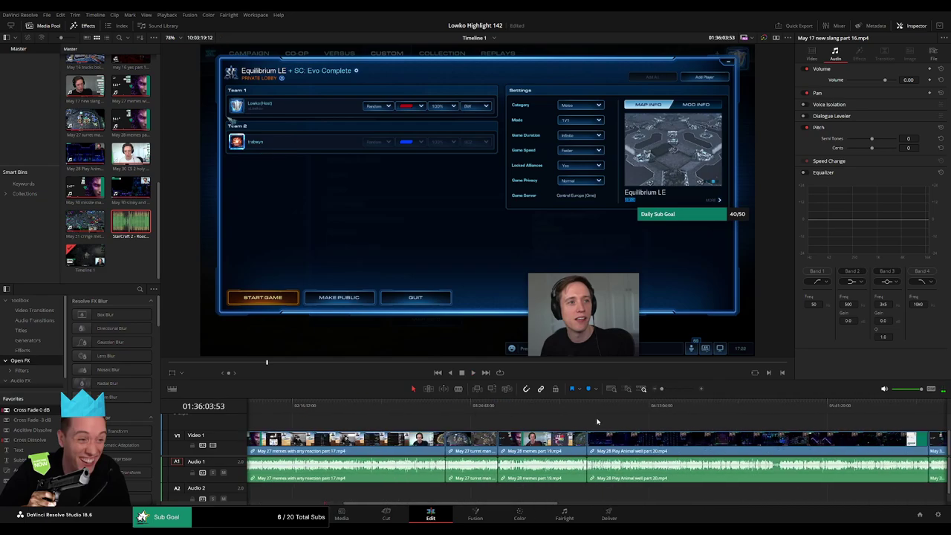
{"action": "scroll", "coordinate": [595, 446], "scroll_direction": "right", "scroll_amount": 10}
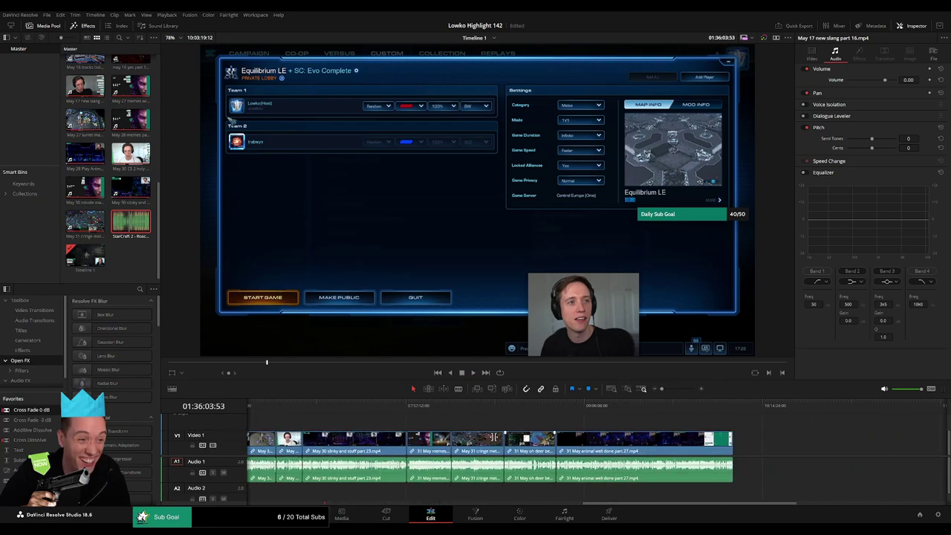
{"action": "scroll", "coordinate": [474, 425], "scroll_direction": "left", "scroll_amount": 3}
{"action": "scroll", "coordinate": [474, 425], "scroll_direction": "left", "scroll_amount": 3}
{"action": "scroll", "coordinate": [474, 425], "scroll_direction": "left", "scroll_amount": 3}
{"action": "scroll", "coordinate": [475, 425], "scroll_direction": "left", "scroll_amount": 2}
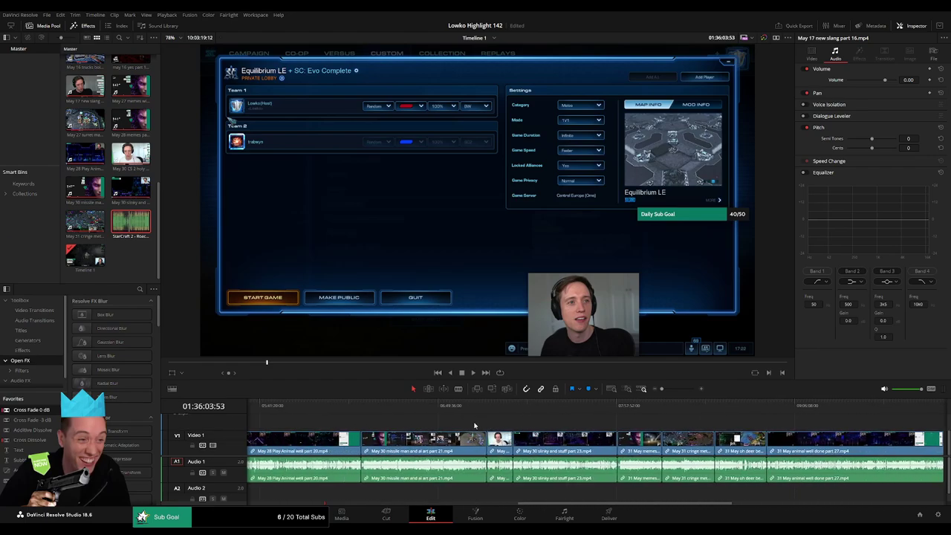
{"action": "scroll", "coordinate": [494, 425], "scroll_direction": "up", "scroll_amount": 5}
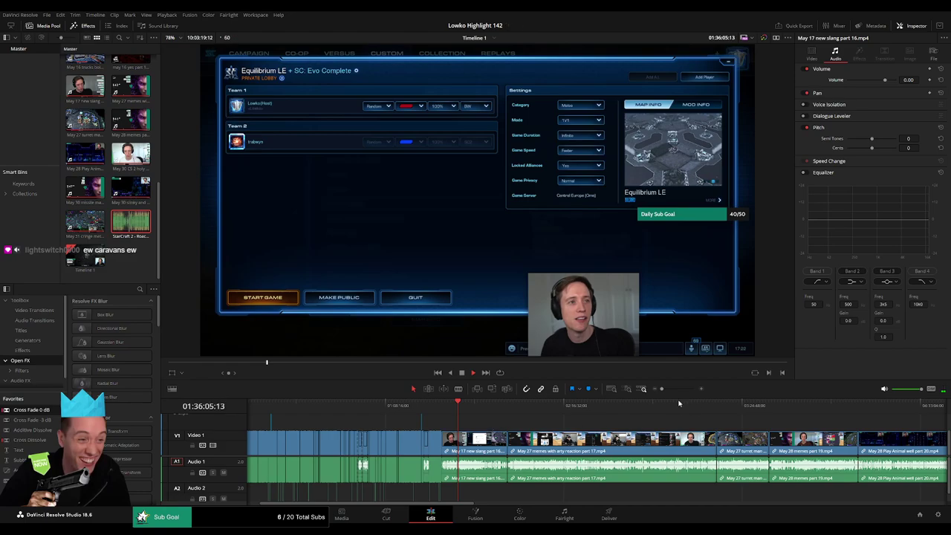
{"action": "left_click_drag", "start_coordinate": [667, 390], "coordinate": [676, 390]}
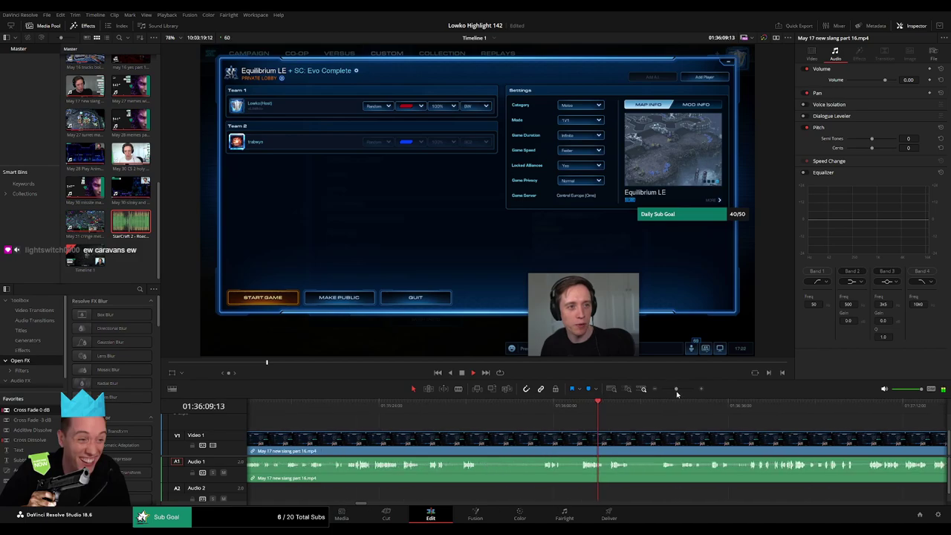
{"action": "scroll", "coordinate": [554, 442], "scroll_direction": "right", "scroll_amount": 3}
{"action": "left_click", "coordinate": [416, 427]}
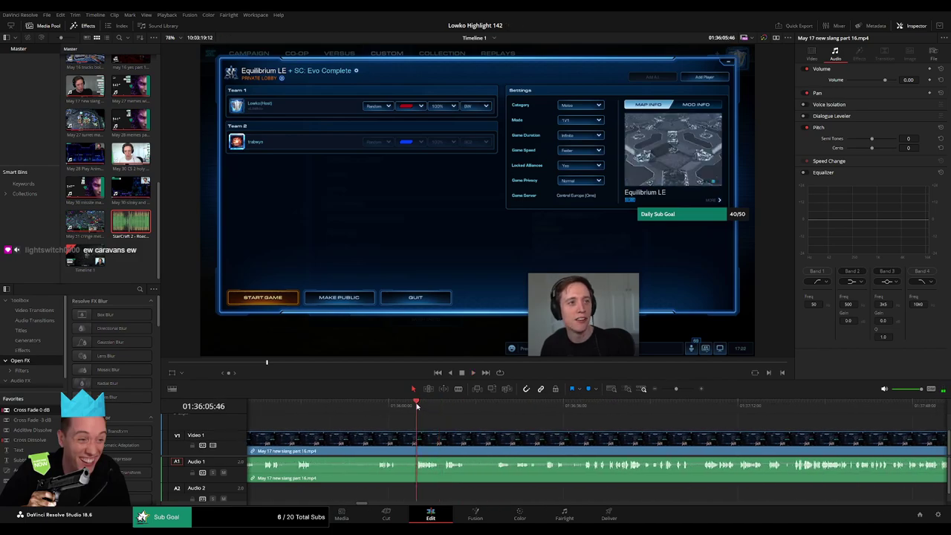
{"action": "left_click", "coordinate": [384, 414]}
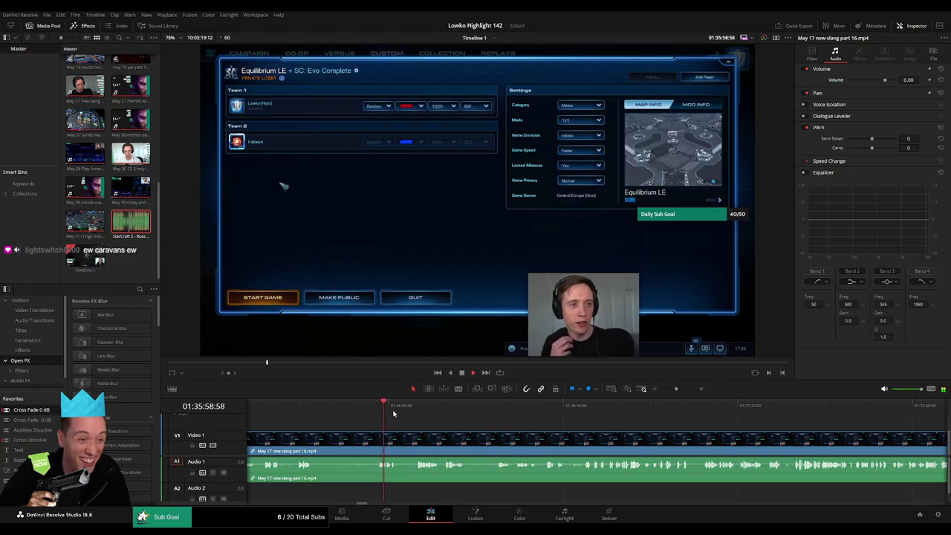
{"action": "left_click", "coordinate": [417, 421]}
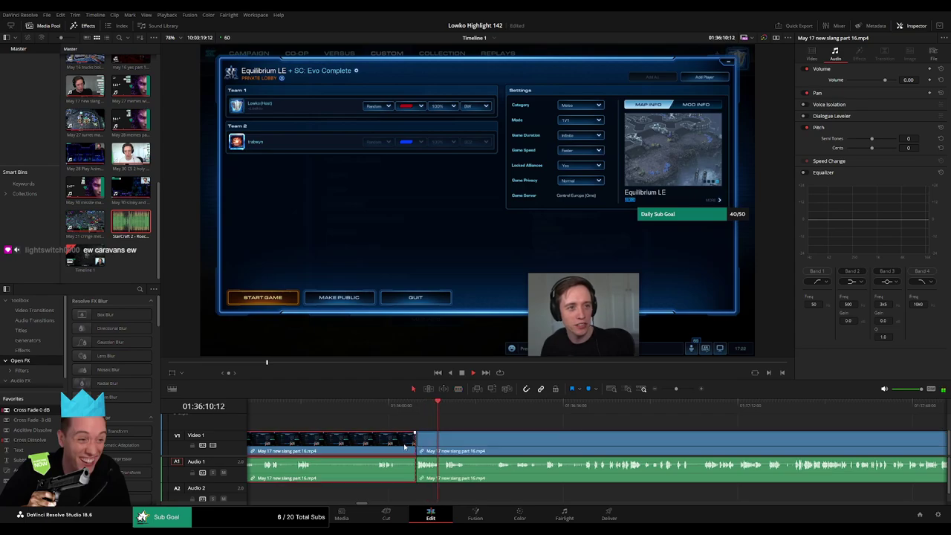
Step: Trim a short piece at the start of the May 17 clip, ripple-delete it, and play back
{"action": "key", "text": "Up"}
{"action": "left_click_drag", "start_coordinate": [50, 414], "coordinate": [616, 492]}
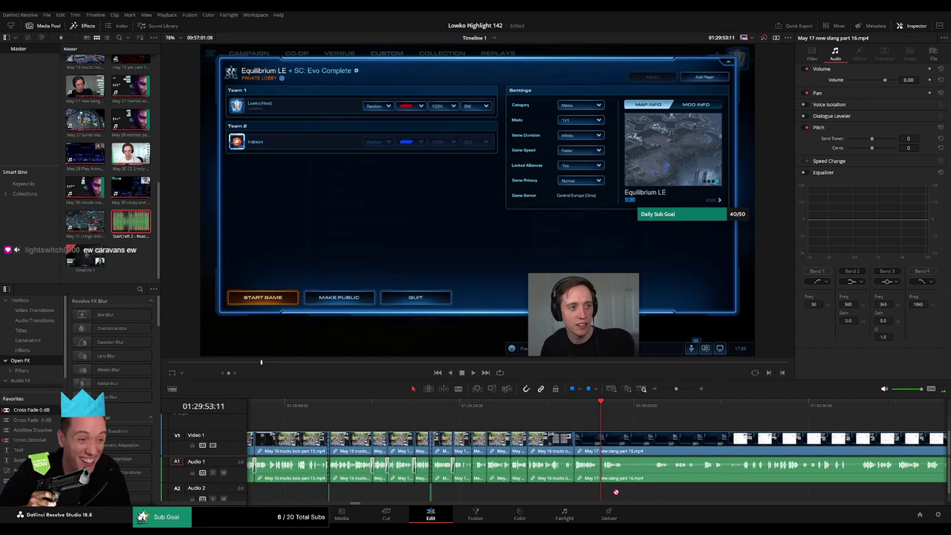
{"action": "left_click_drag", "start_coordinate": [675, 390], "coordinate": [679, 390]}
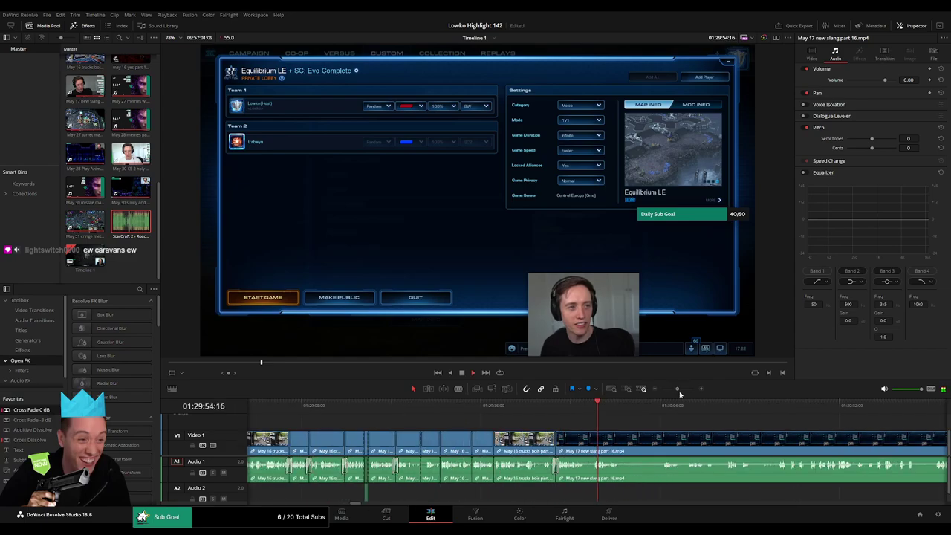
{"action": "mouse_move", "coordinate": [573, 443]}
{"action": "left_mouse_down"}
{"action": "mouse_move", "coordinate": [587, 442]}
{"action": "mouse_move", "coordinate": [581, 446]}
{"action": "left_mouse_up"}
{"action": "key", "text": "Delete"}
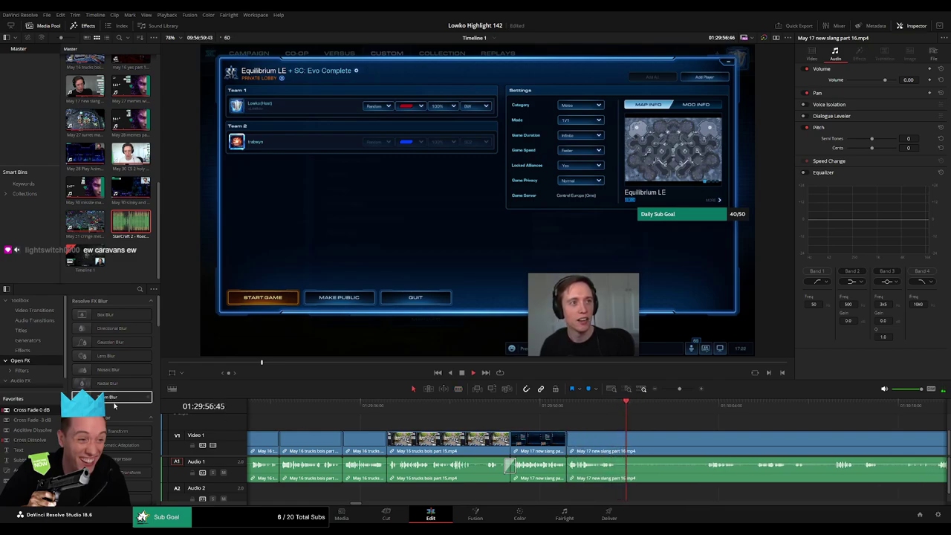
{"action": "key", "text": "space"}
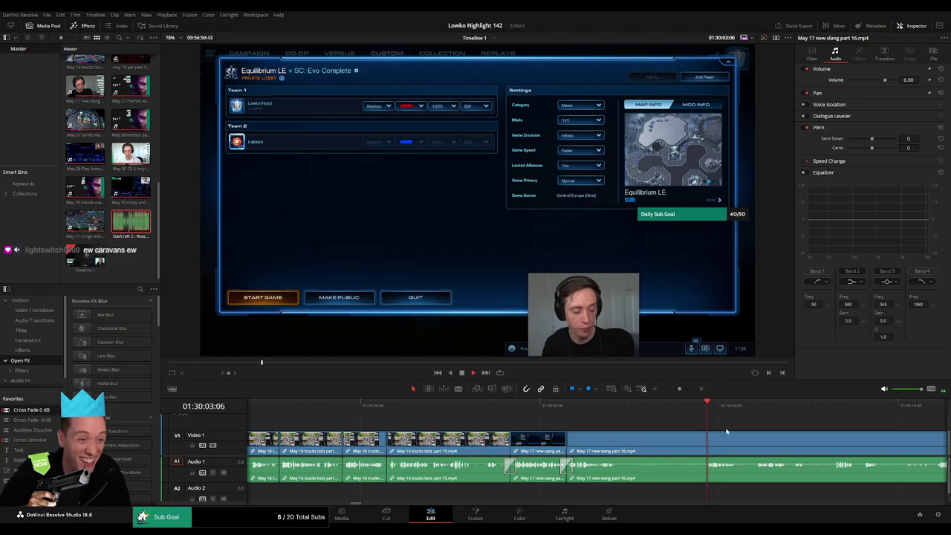
Step: Remove another short piece of the May 17 clip and add a cross fade at the join
{"action": "mouse_move", "coordinate": [464, 443]}
{"action": "left_mouse_down"}
{"action": "mouse_move", "coordinate": [551, 425]}
{"action": "mouse_move", "coordinate": [484, 436]}
{"action": "left_mouse_up"}
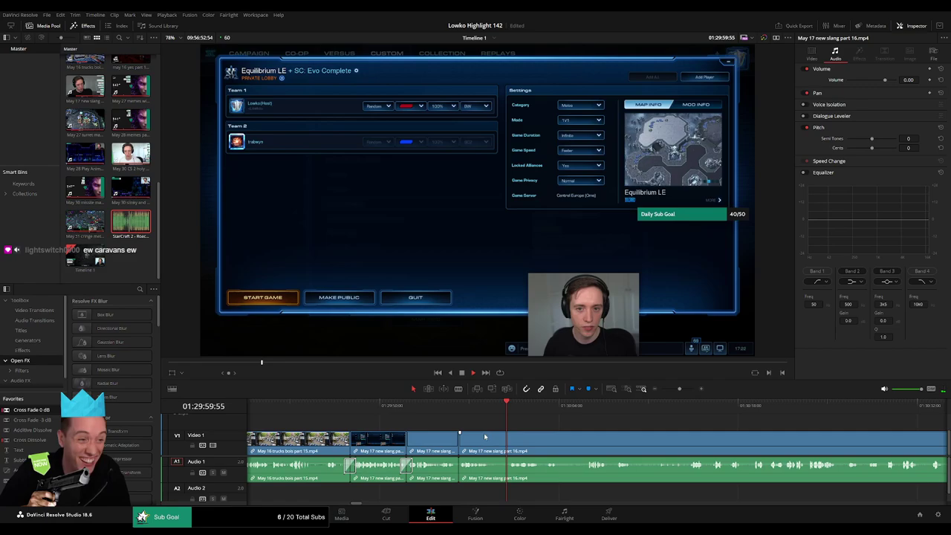
{"action": "left_click", "coordinate": [459, 468]}
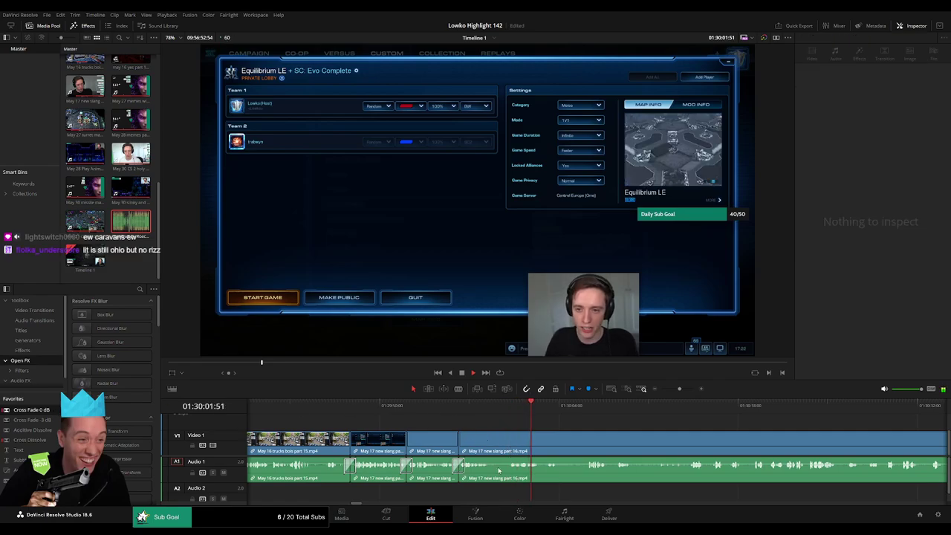
{"action": "left_click_drag", "start_coordinate": [498, 444], "coordinate": [501, 446]}
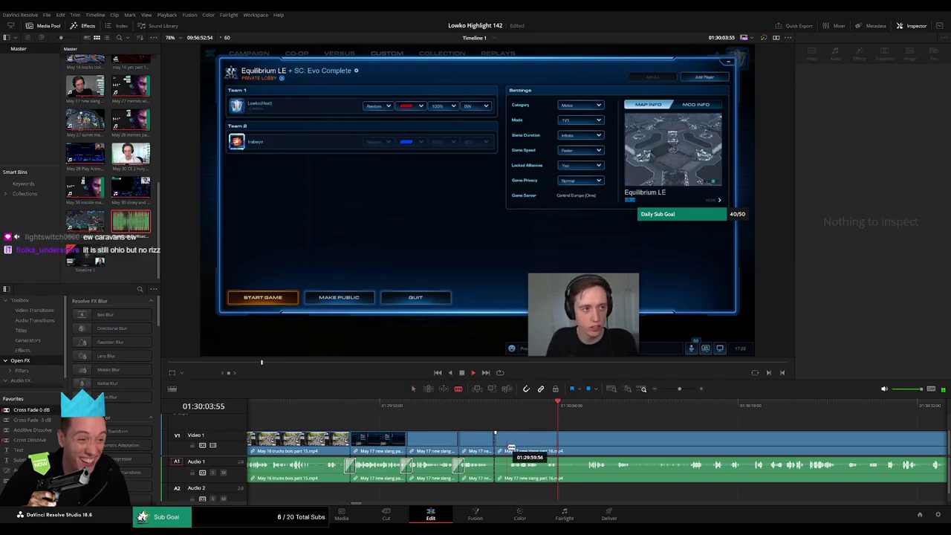
{"action": "left_click", "coordinate": [499, 449]}
{"action": "key", "text": "Delete"}
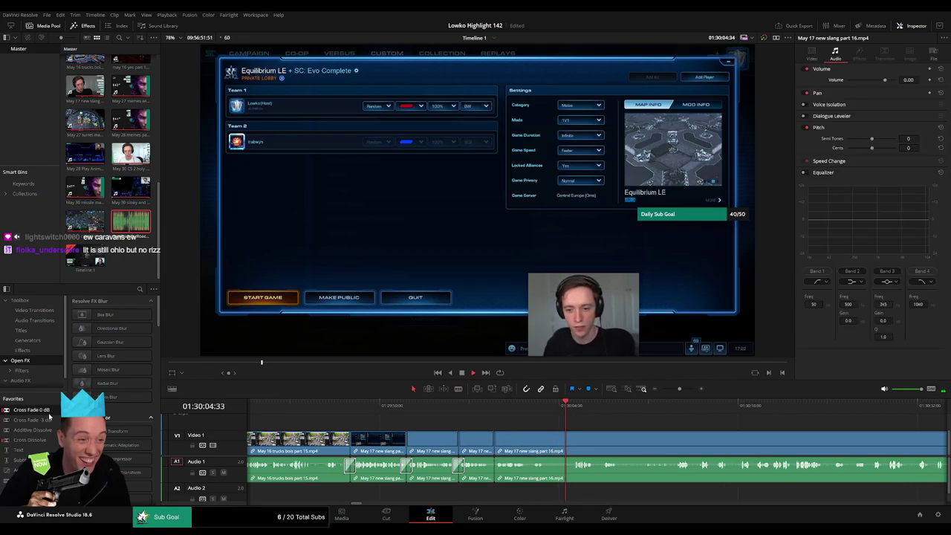
{"action": "key", "text": "ctrl+t"}
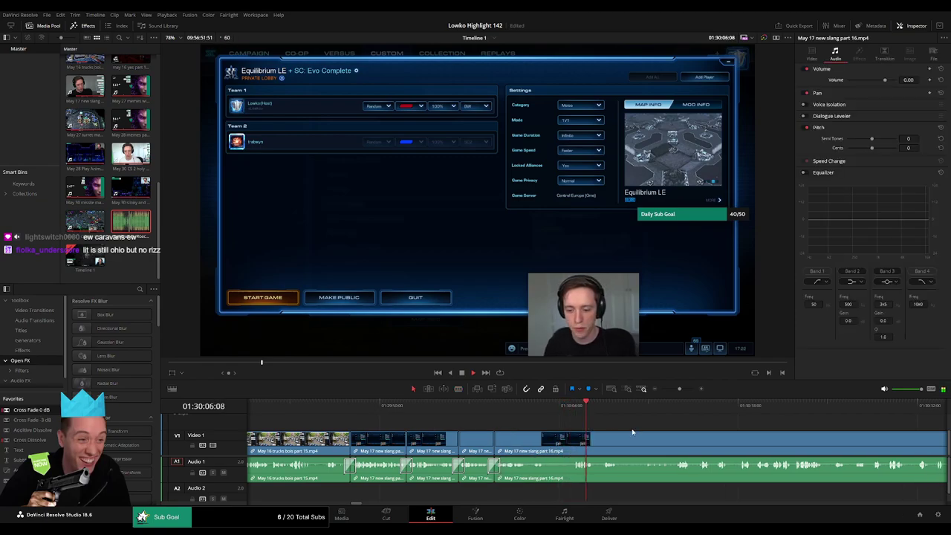
{"action": "left_click_drag", "start_coordinate": [424, 451], "coordinate": [451, 437]}
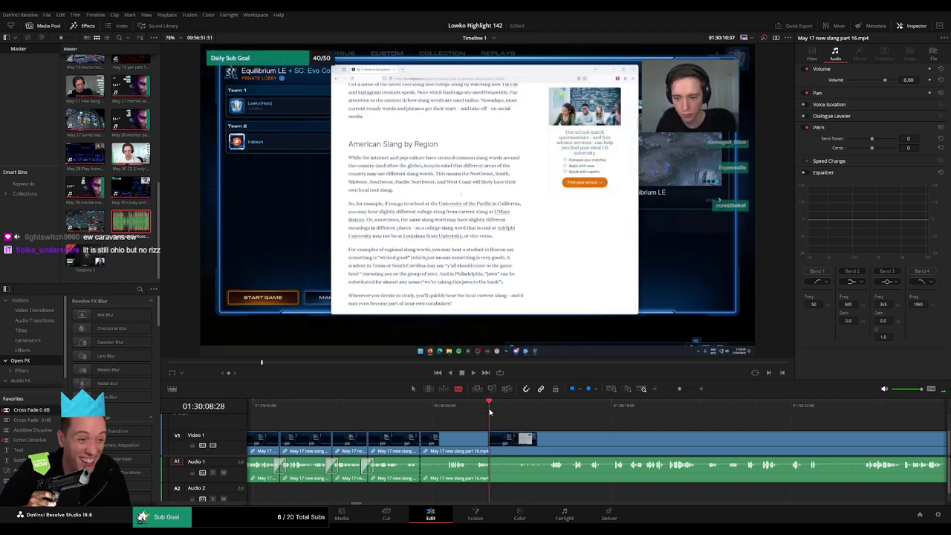
Step: Trim the clip piece's end, cut at the reviewed moment, and ripple-delete the unwanted piece
{"action": "left_click_drag", "start_coordinate": [446, 450], "coordinate": [451, 449]}
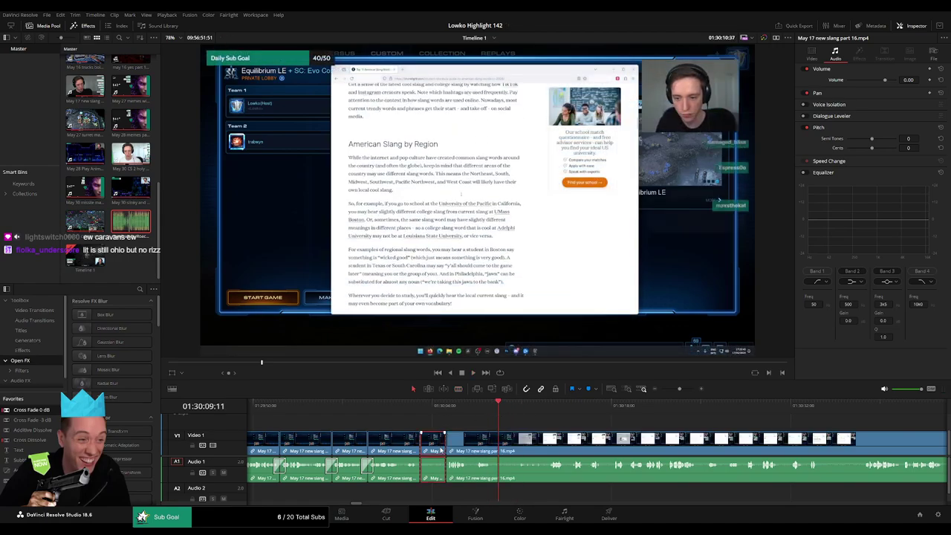
{"action": "key", "text": "space"}
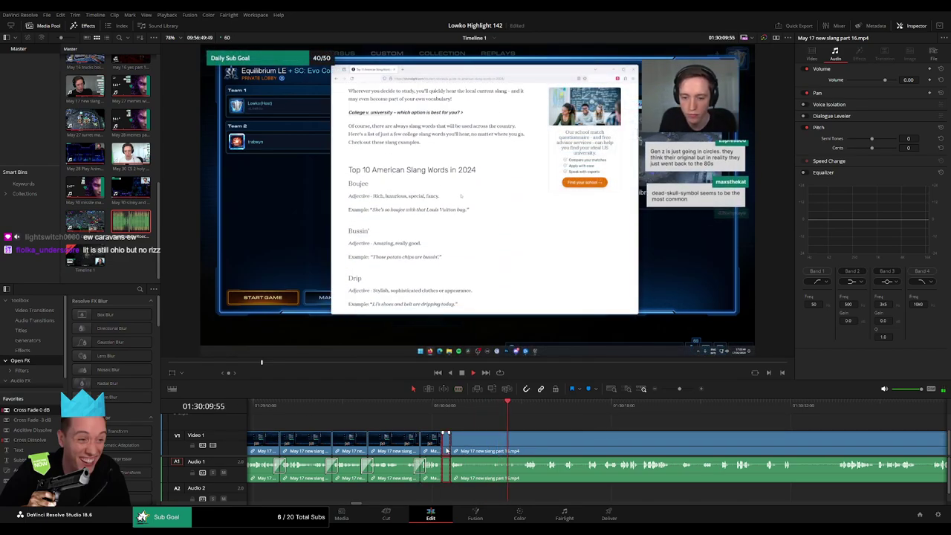
{"action": "left_click", "coordinate": [447, 408]}
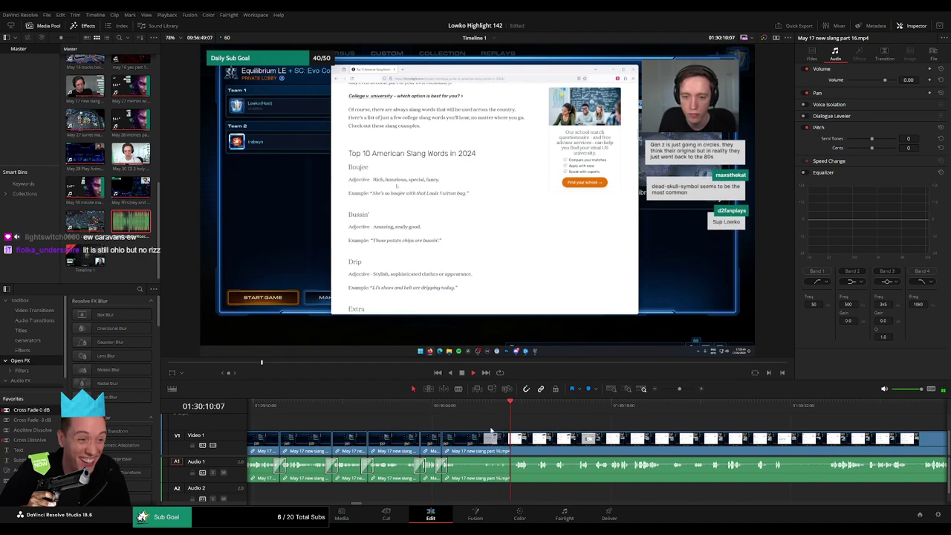
{"action": "scroll", "coordinate": [446, 427], "scroll_direction": "left", "scroll_amount": 3}
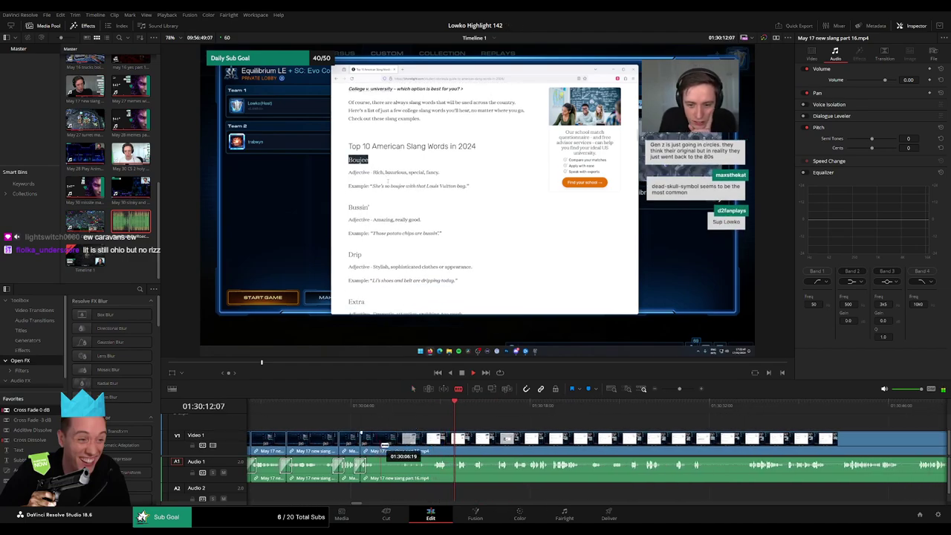
{"action": "left_click", "coordinate": [430, 444]}
{"action": "left_click", "coordinate": [421, 446]}
{"action": "key", "text": "Delete"}
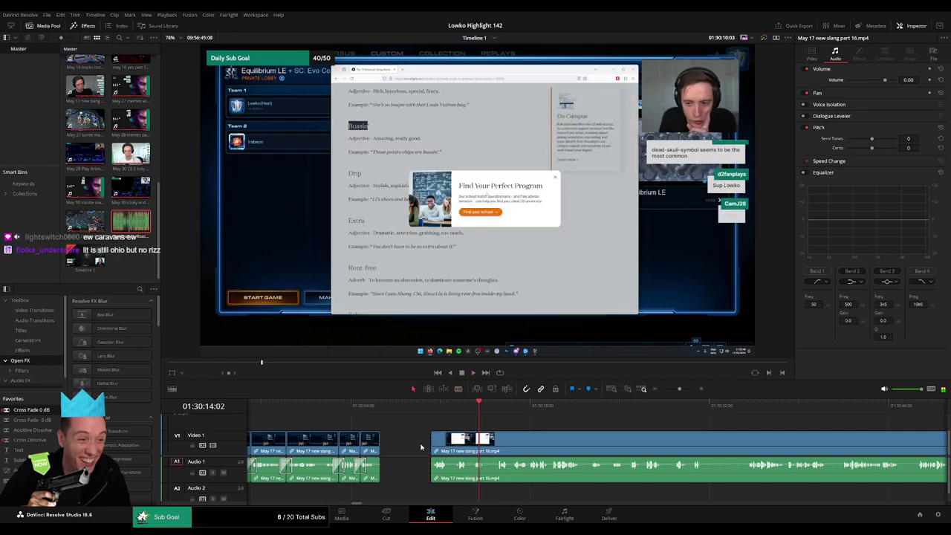
{"action": "left_click", "coordinate": [379, 405]}
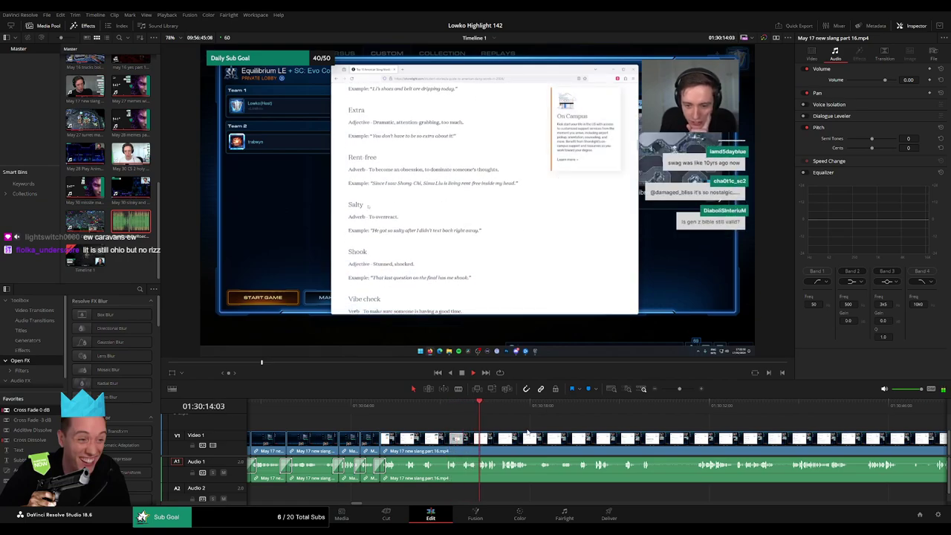
Step: Blade the slang clip again, trim the next clip's start later, and close the gap
{"action": "scroll", "coordinate": [487, 431], "scroll_direction": "right", "scroll_amount": 3}
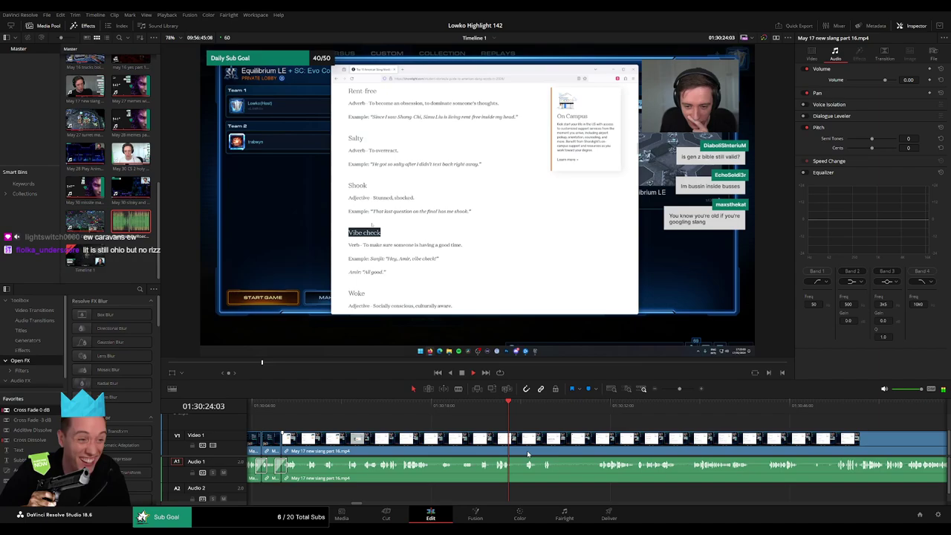
{"action": "scroll", "coordinate": [528, 454], "scroll_direction": "right", "scroll_amount": 4}
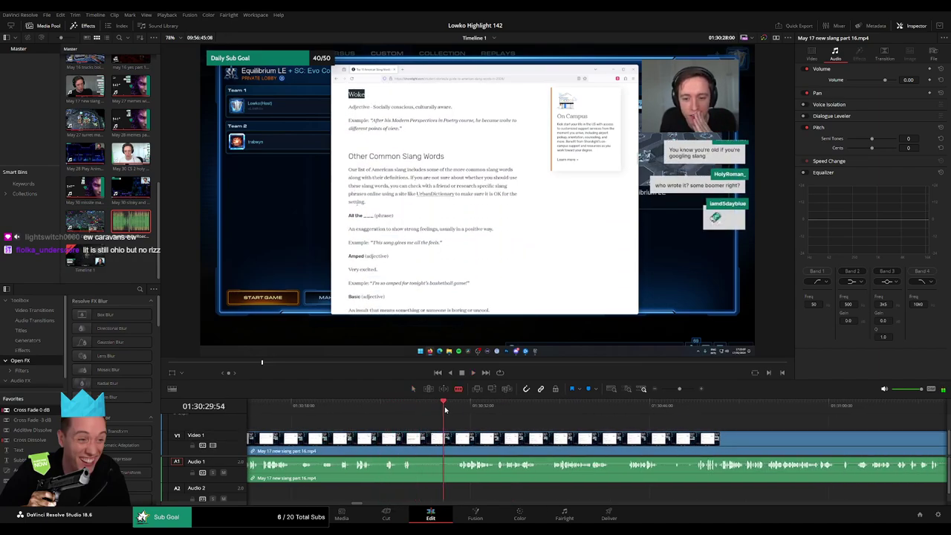
{"action": "key", "text": "b"}
{"action": "left_click", "coordinate": [414, 439]}
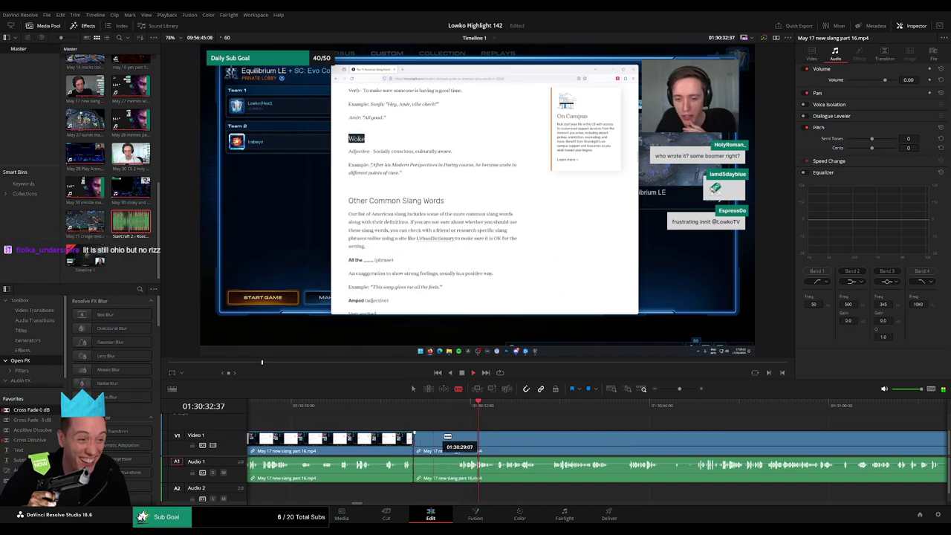
{"action": "key", "text": "a"}
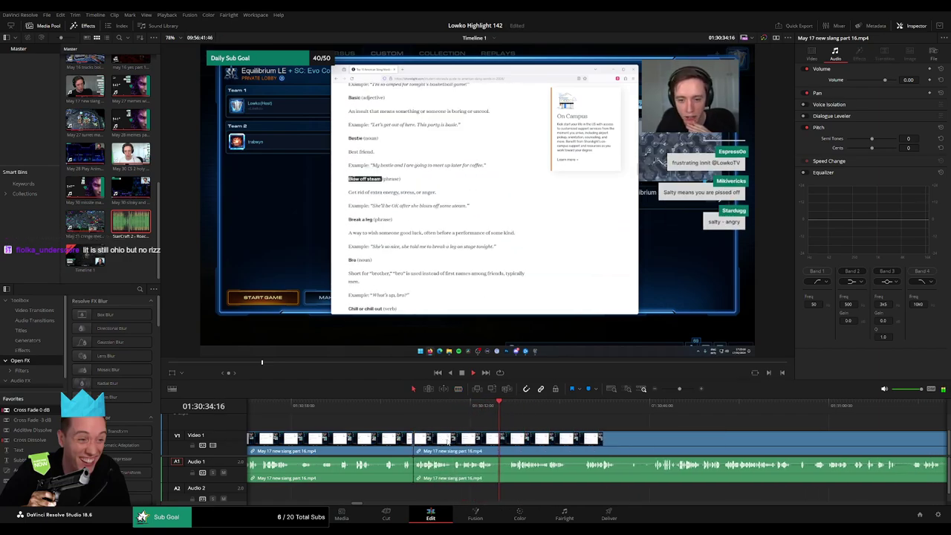
{"action": "left_click", "coordinate": [463, 417]}
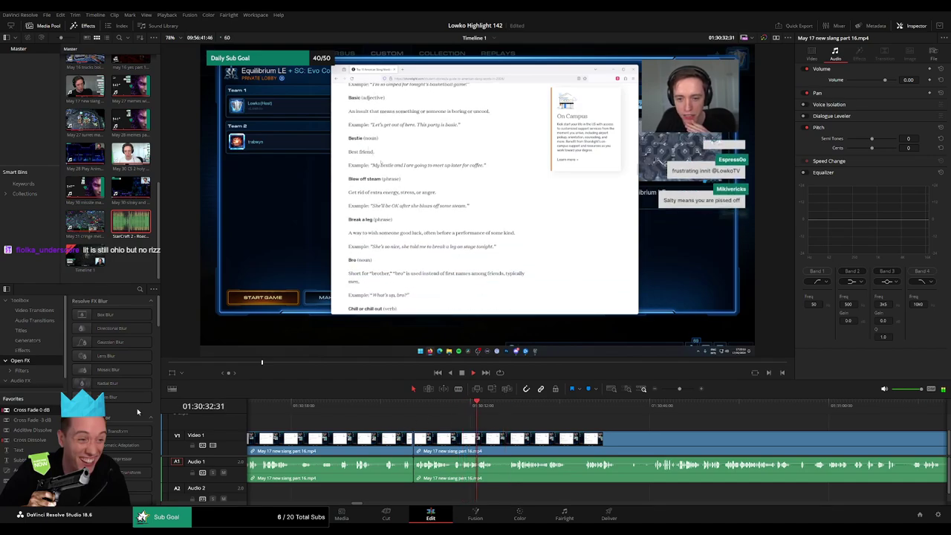
{"action": "scroll", "coordinate": [416, 446], "scroll_direction": "right", "scroll_amount": 3}
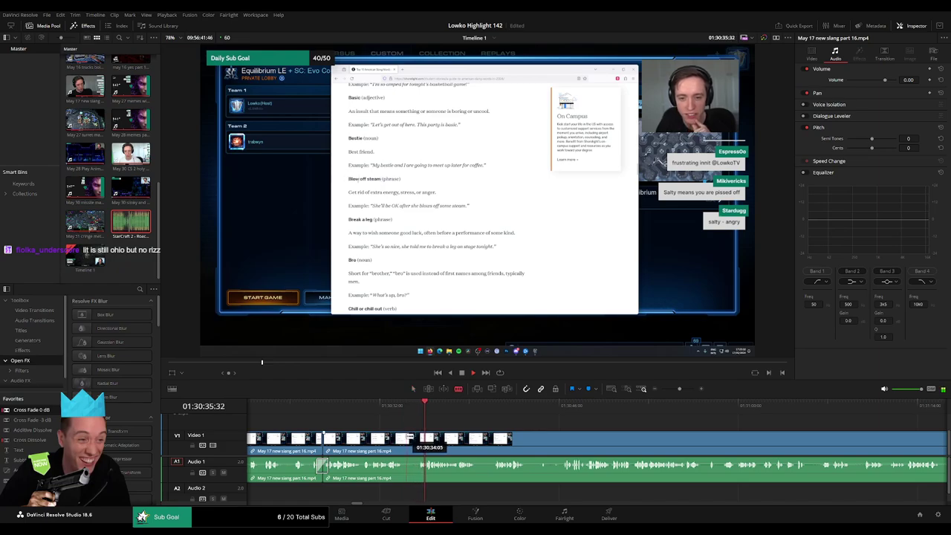
{"action": "left_click_drag", "start_coordinate": [410, 439], "coordinate": [418, 439]}
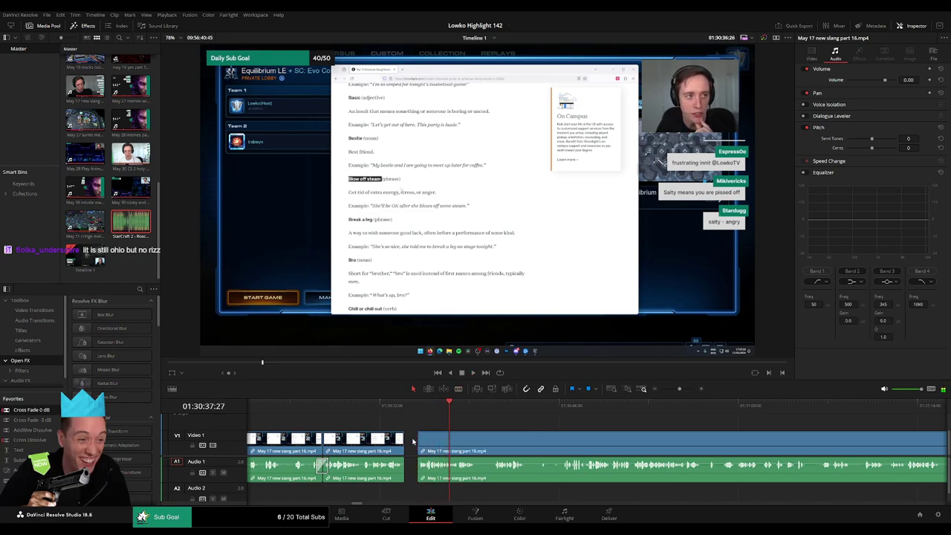
{"action": "left_click", "coordinate": [412, 442]}
{"action": "key", "text": "BackSpace"}
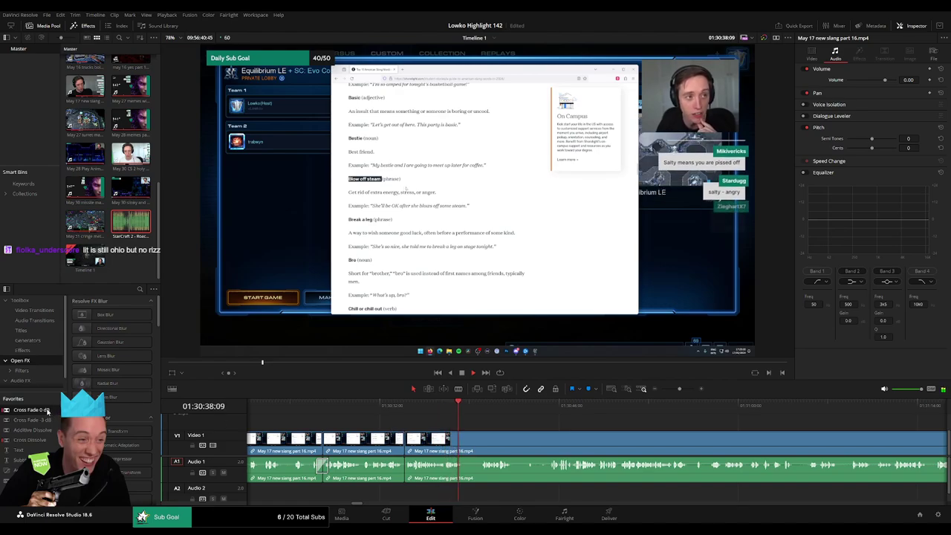
Step: Adjust the audio edit point, then split the slang clip near 01:31:24
{"action": "left_click", "coordinate": [405, 467]}
{"action": "mouse_move", "coordinate": [437, 455]}
{"action": "left_mouse_down"}
{"action": "mouse_move", "coordinate": [379, 443]}
{"action": "mouse_move", "coordinate": [438, 441]}
{"action": "left_mouse_up"}
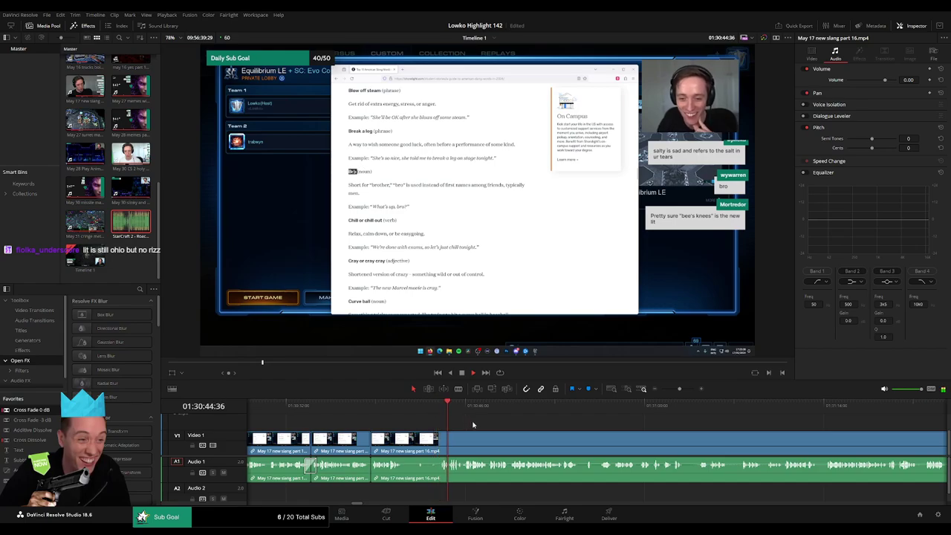
{"action": "scroll", "coordinate": [455, 422], "scroll_direction": "down", "scroll_amount": 3}
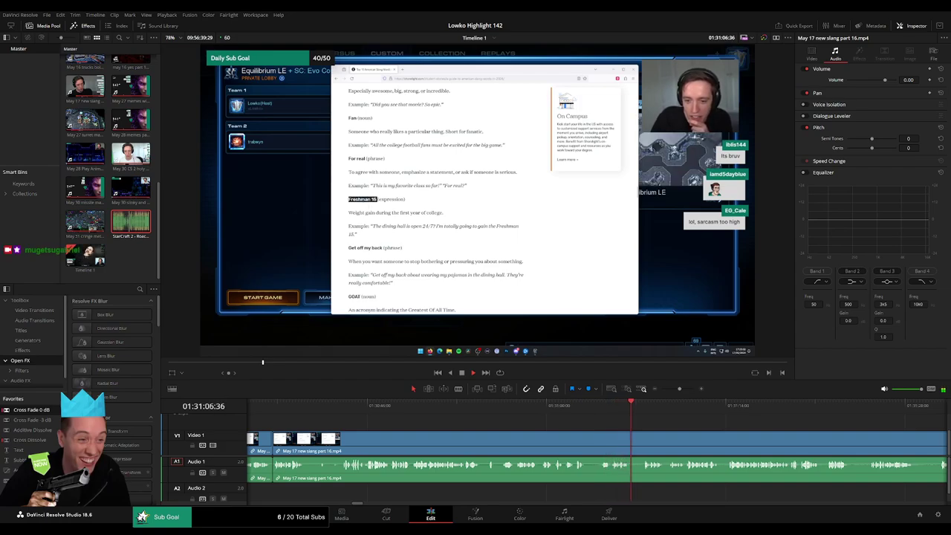
{"action": "scroll", "coordinate": [505, 421], "scroll_direction": "right", "scroll_amount": 3}
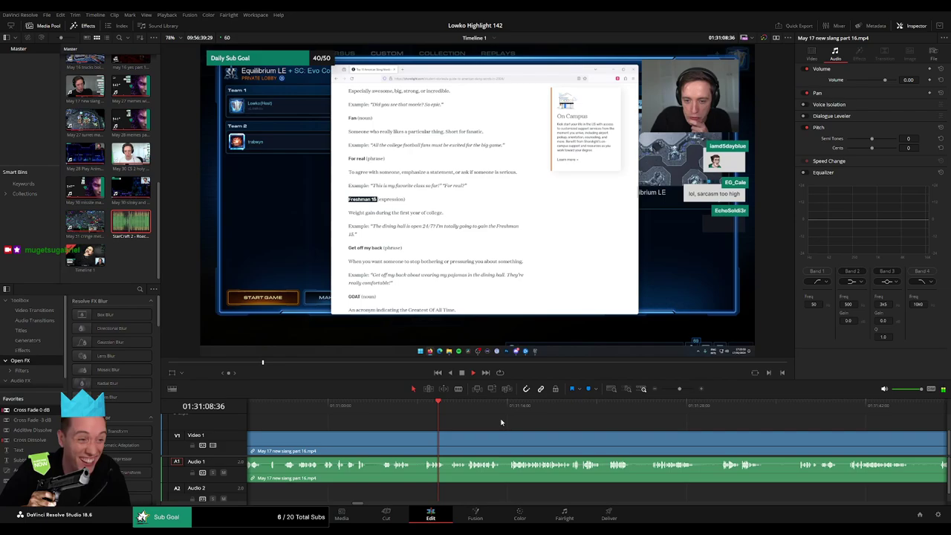
{"action": "scroll", "coordinate": [415, 436], "scroll_direction": "right", "scroll_amount": 3}
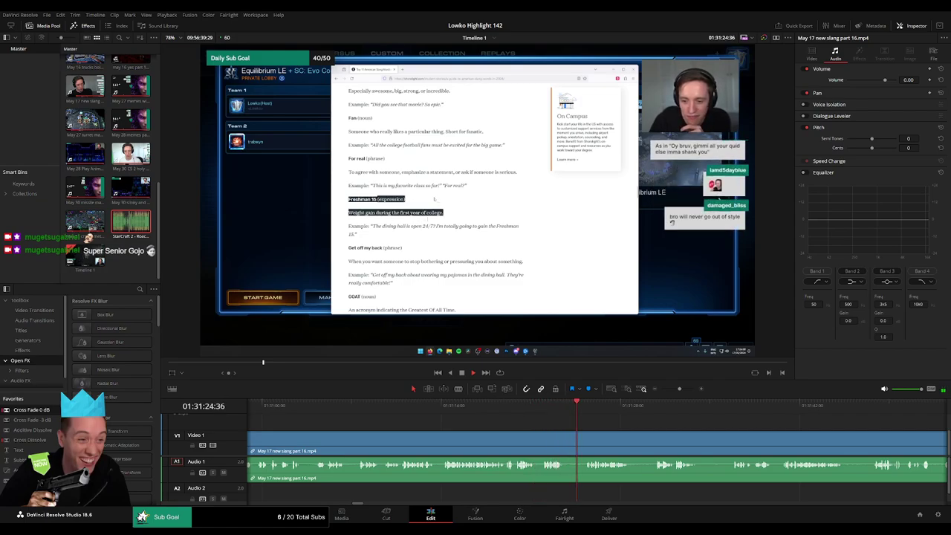
{"action": "key", "text": "ctrl+b"}
Step: Cross-fade the trimmed cut, split the clip, trim the later piece back to 01:31:33:19, and close the gap
{"action": "mouse_move", "coordinate": [364, 440]}
{"action": "left_mouse_down"}
{"action": "mouse_move", "coordinate": [385, 440]}
{"action": "mouse_move", "coordinate": [362, 440]}
{"action": "left_mouse_up"}
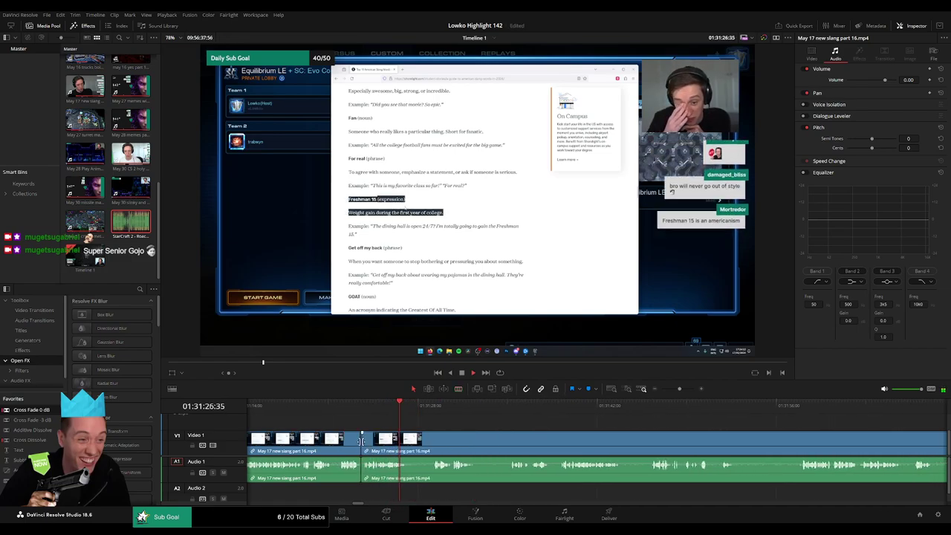
{"action": "left_click_drag", "start_coordinate": [44, 409], "coordinate": [351, 454]}
{"action": "key", "text": "space"}
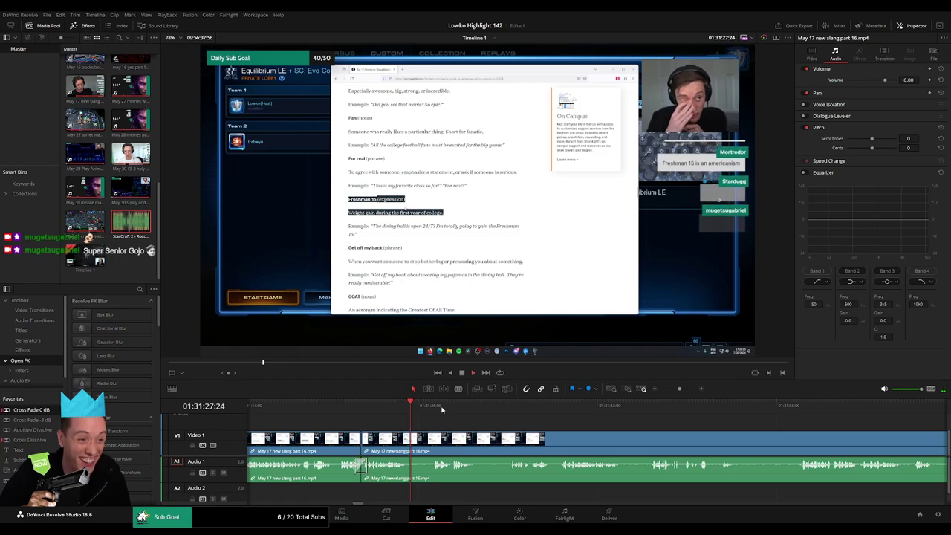
{"action": "key", "text": "b"}
{"action": "left_click", "coordinate": [409, 446]}
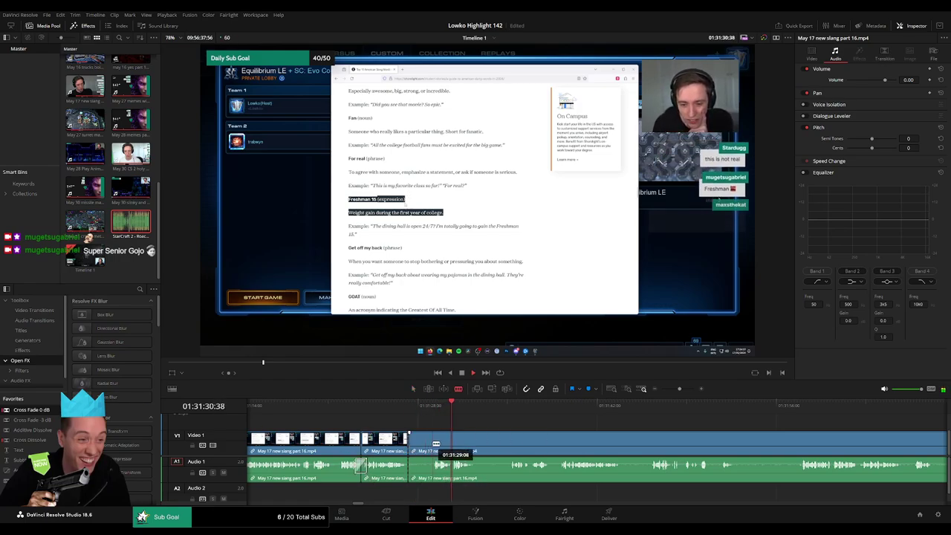
{"action": "left_click_drag", "start_coordinate": [413, 446], "coordinate": [444, 448]}
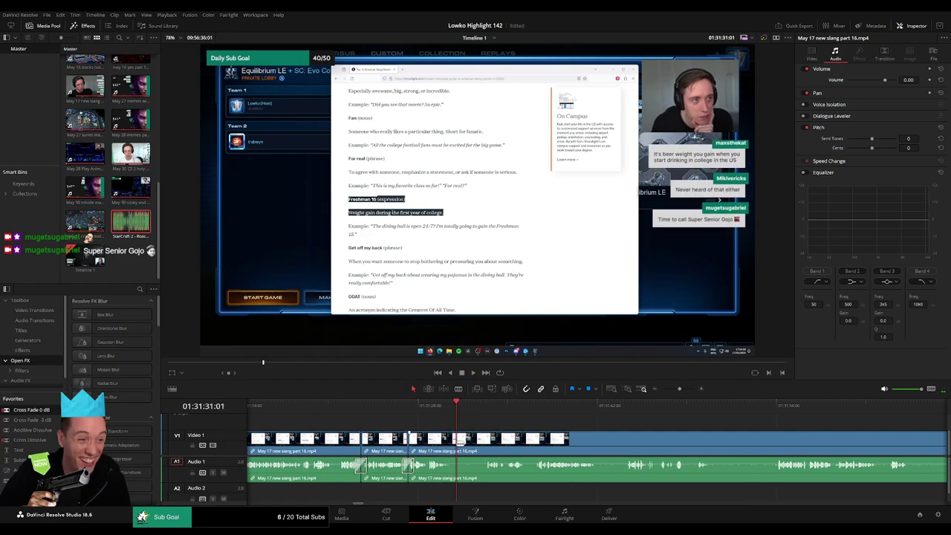
{"action": "left_click", "coordinate": [481, 407]}
{"action": "left_click_drag", "start_coordinate": [458, 438], "coordinate": [421, 441]}
{"action": "key", "text": "Delete"}
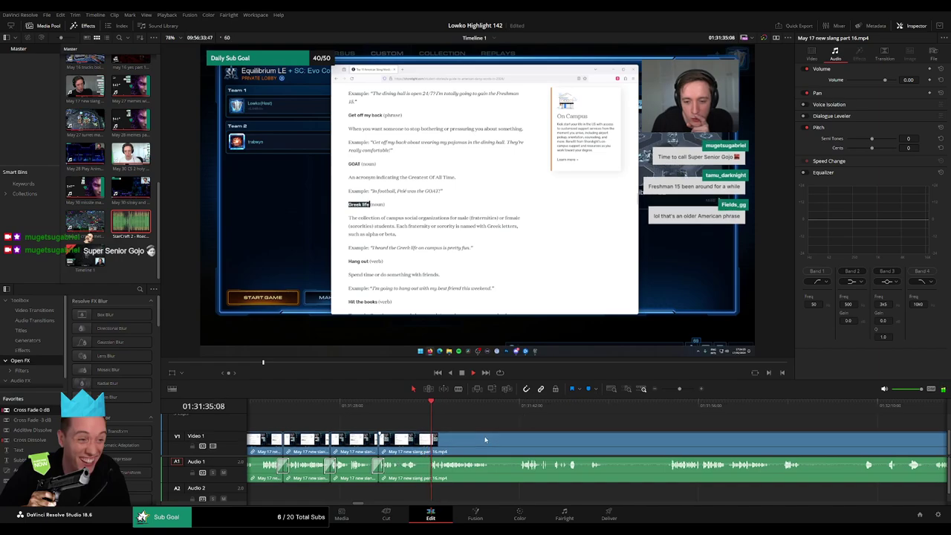
Step: Split the clip further along, undo a trial head shift, and cut where the next unwanted part starts
{"action": "scroll", "coordinate": [454, 442], "scroll_direction": "right", "scroll_amount": 3}
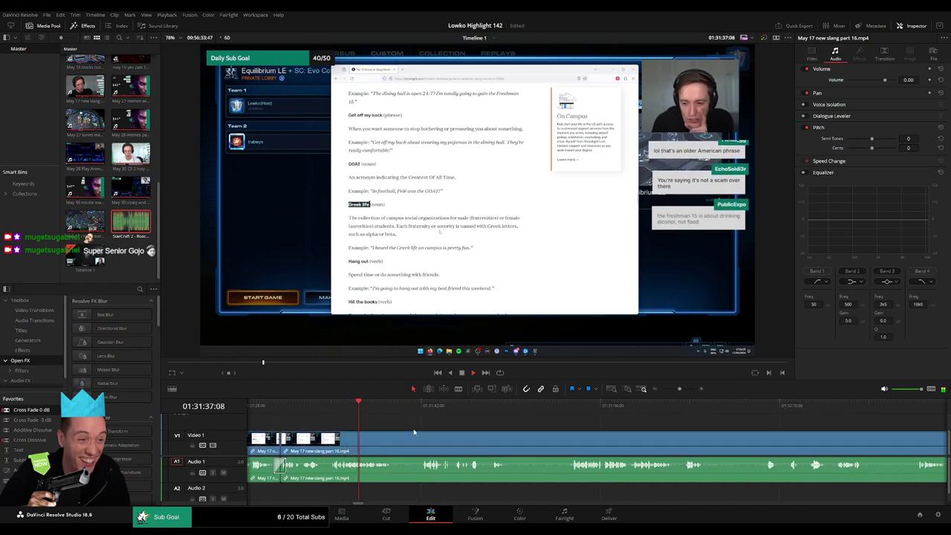
{"action": "left_click", "coordinate": [394, 443]}
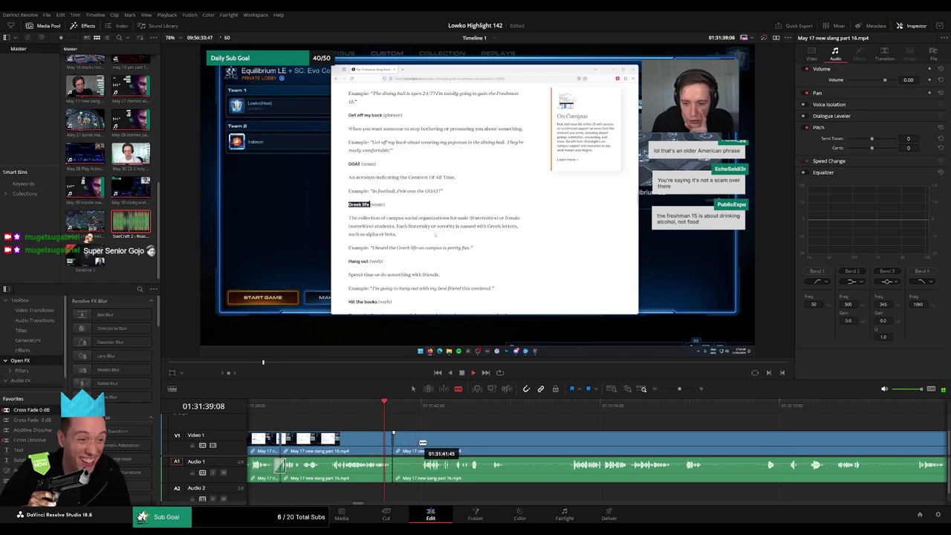
{"action": "left_click_drag", "start_coordinate": [422, 443], "coordinate": [406, 451]}
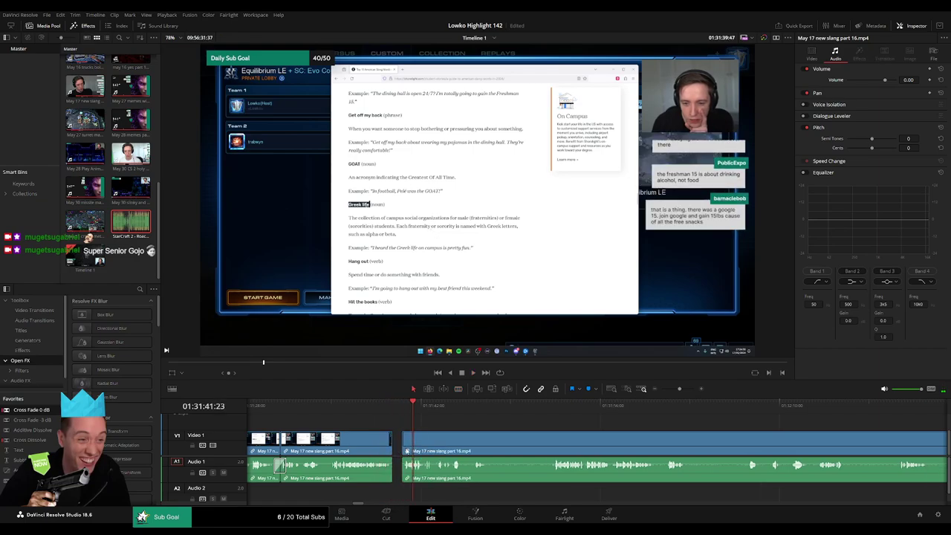
{"action": "key", "text": "ctrl+z"}
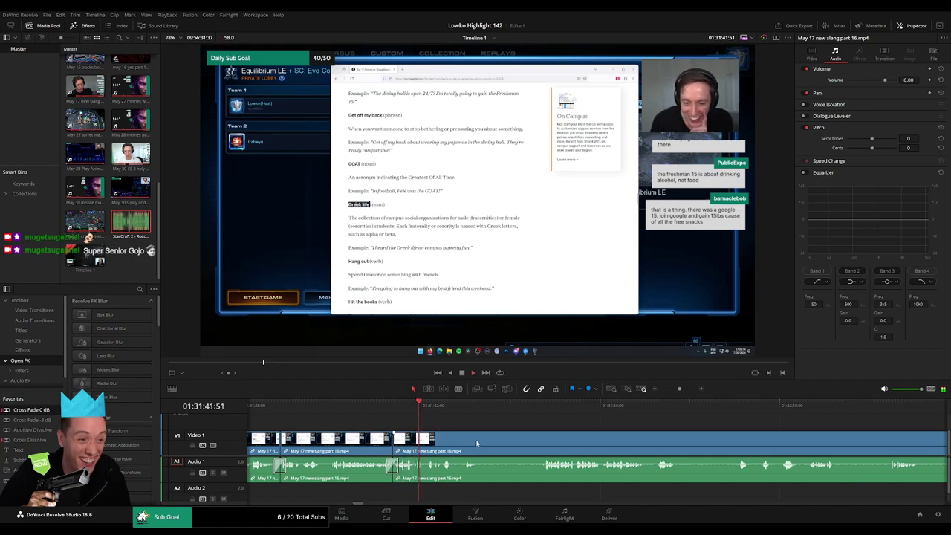
{"action": "scroll", "coordinate": [371, 439], "scroll_direction": "down", "scroll_amount": 2}
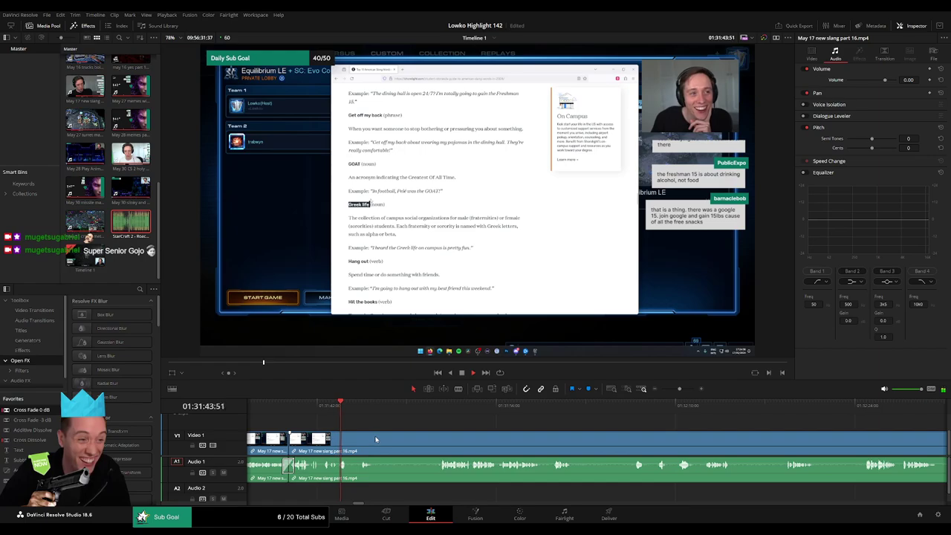
{"action": "scroll", "coordinate": [349, 439], "scroll_direction": "right", "scroll_amount": 3}
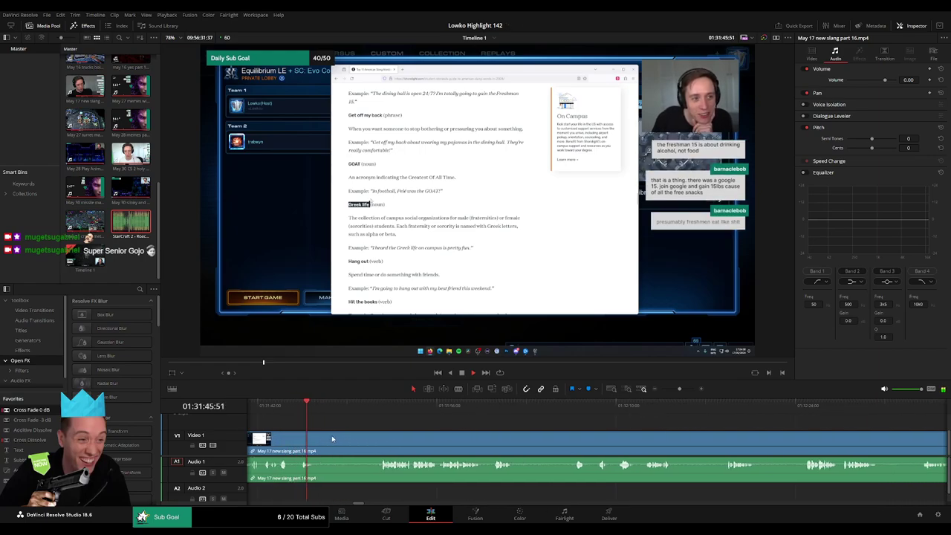
{"action": "key", "text": "b"}
{"action": "left_click", "coordinate": [317, 444]}
{"action": "left_click", "coordinate": [371, 411]}
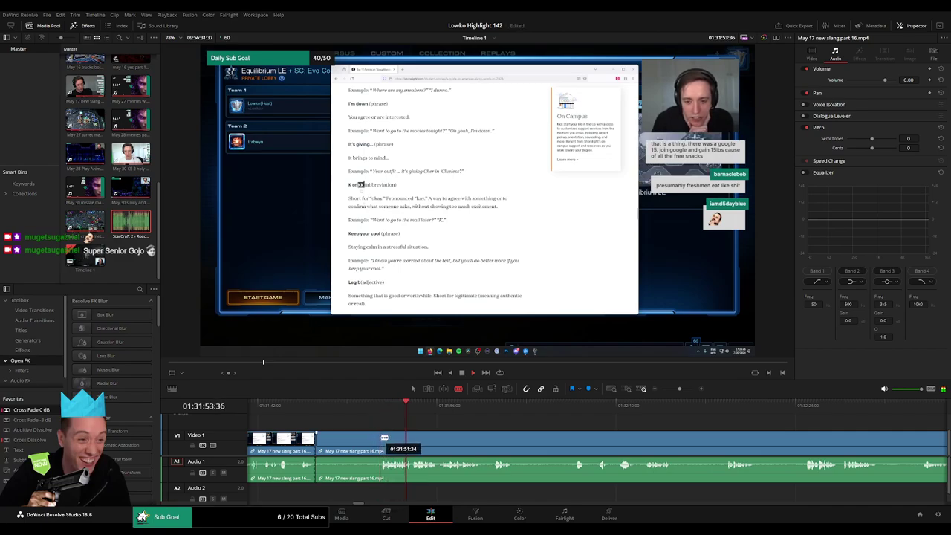
Step: Remove the marked unwanted stretch, then blade out and ripple-delete a second one further ahead
{"action": "left_click", "coordinate": [382, 439]}
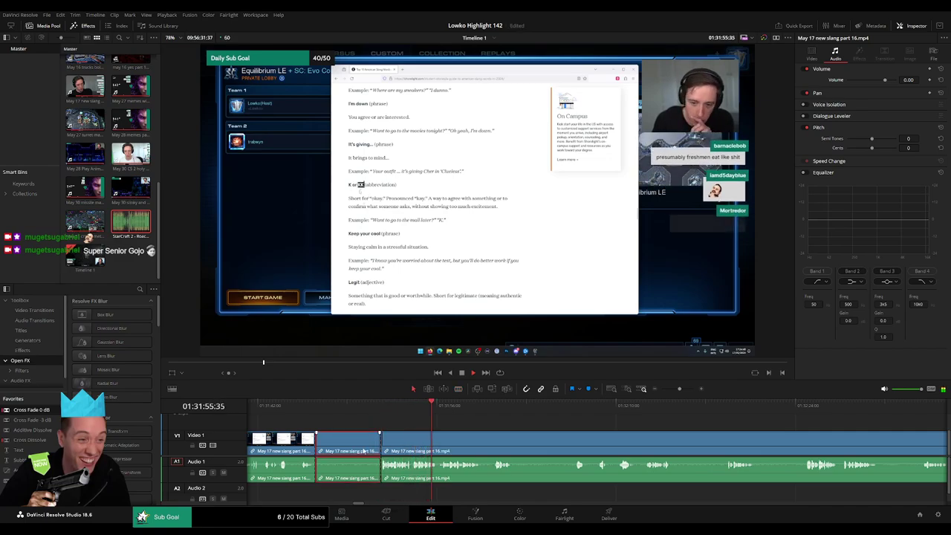
{"action": "key", "text": "Delete"}
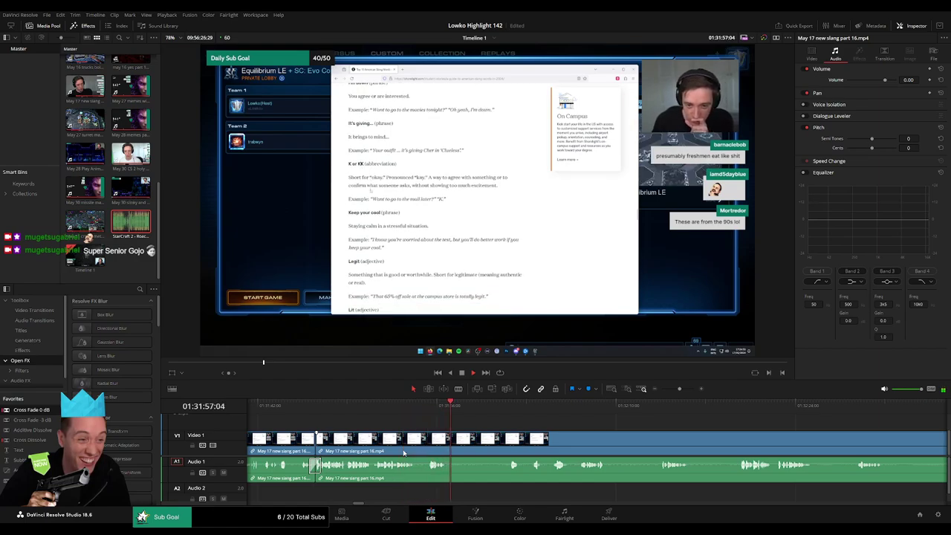
{"action": "key", "text": "l"}
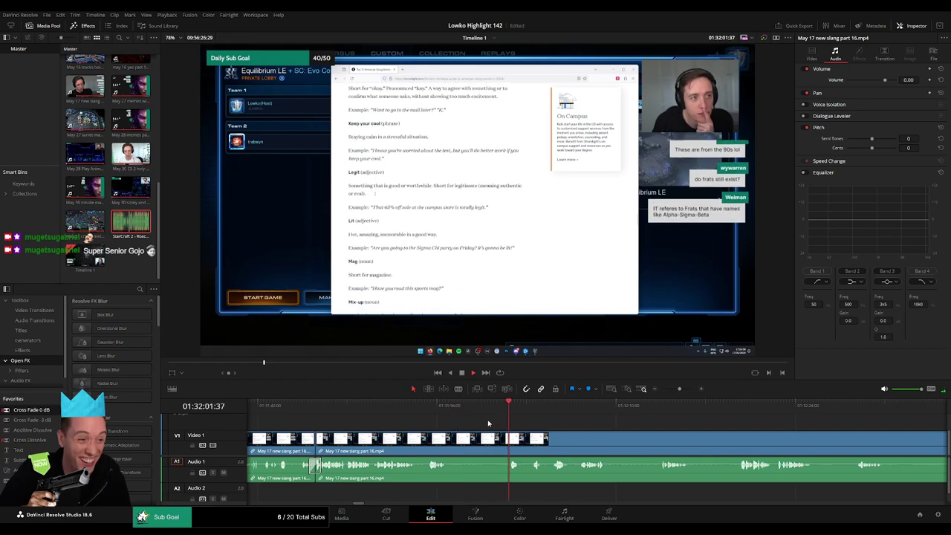
{"action": "key", "text": "b"}
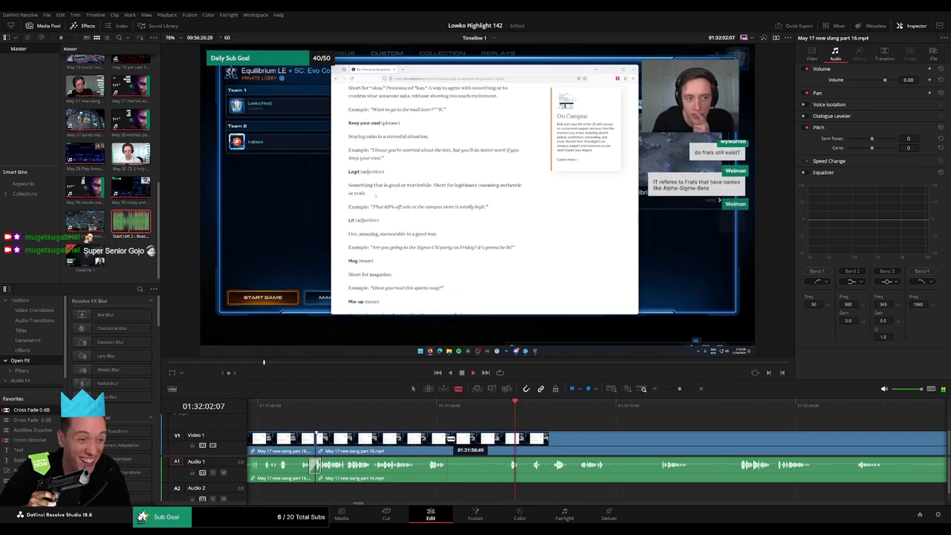
{"action": "left_click", "coordinate": [448, 438]}
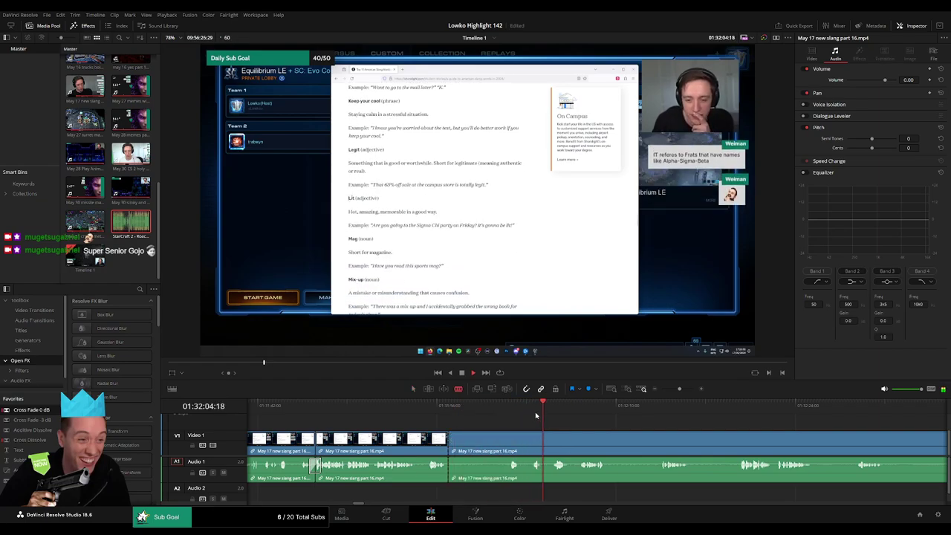
{"action": "left_click", "coordinate": [530, 442]}
{"action": "key", "text": "a"}
{"action": "left_click", "coordinate": [513, 446]}
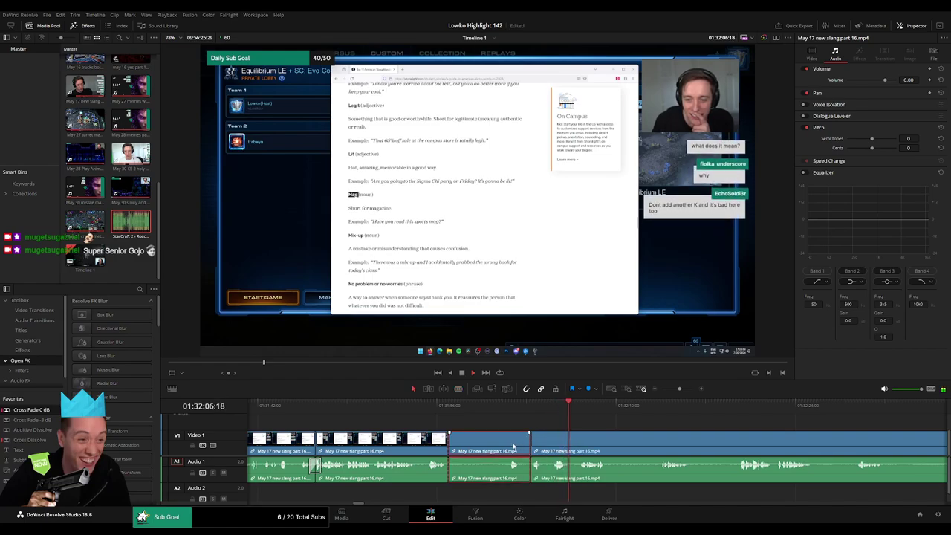
{"action": "key", "text": "Delete"}
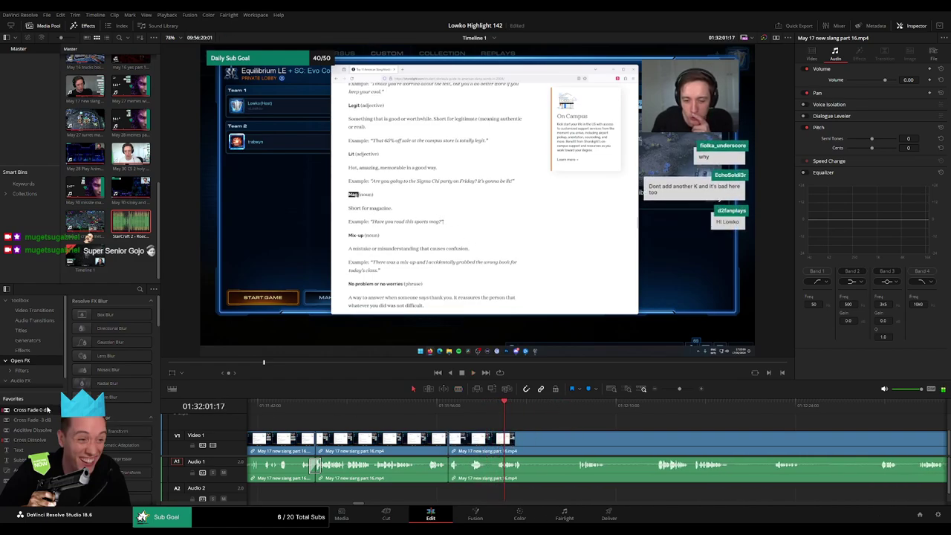
Step: Cut out another unwanted piece, then trim the next edit point later and delete that piece too
{"action": "scroll", "coordinate": [558, 443], "scroll_direction": "right", "scroll_amount": 3}
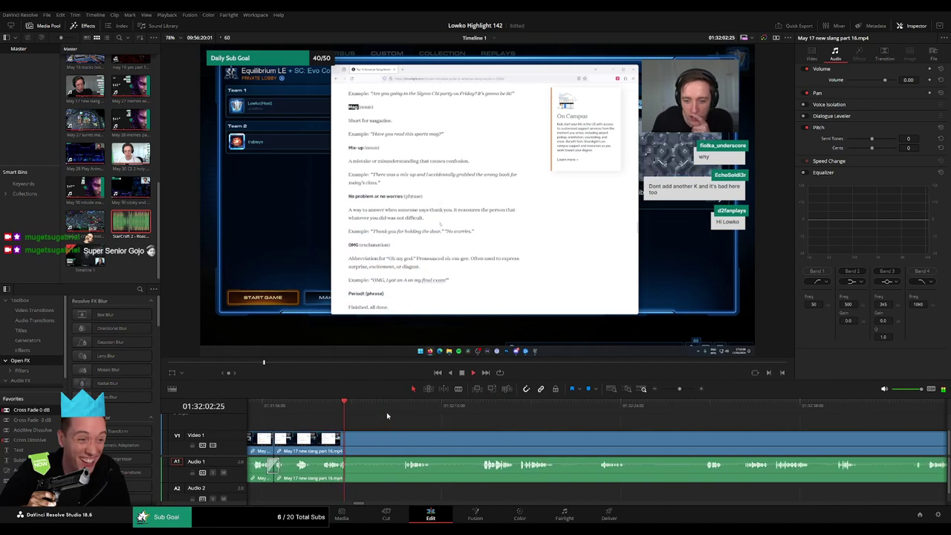
{"action": "key", "text": "b"}
{"action": "left_click", "coordinate": [350, 442]}
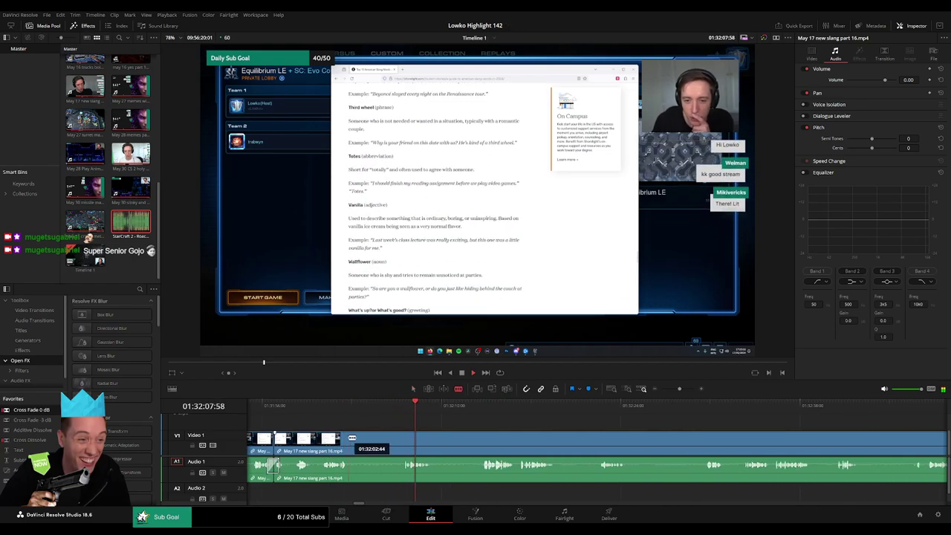
{"action": "left_click", "coordinate": [401, 442]}
{"action": "key", "text": "a"}
{"action": "left_click", "coordinate": [390, 442]}
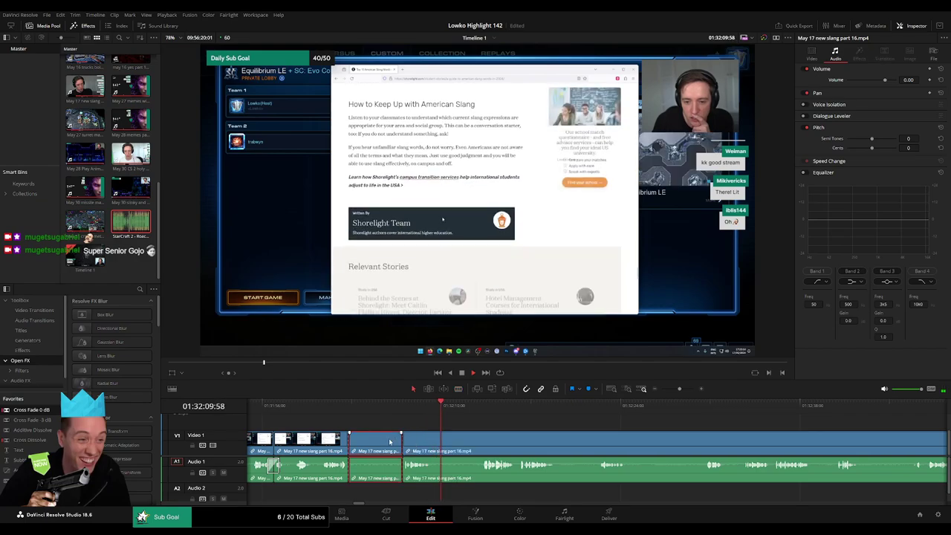
{"action": "key", "text": "Delete"}
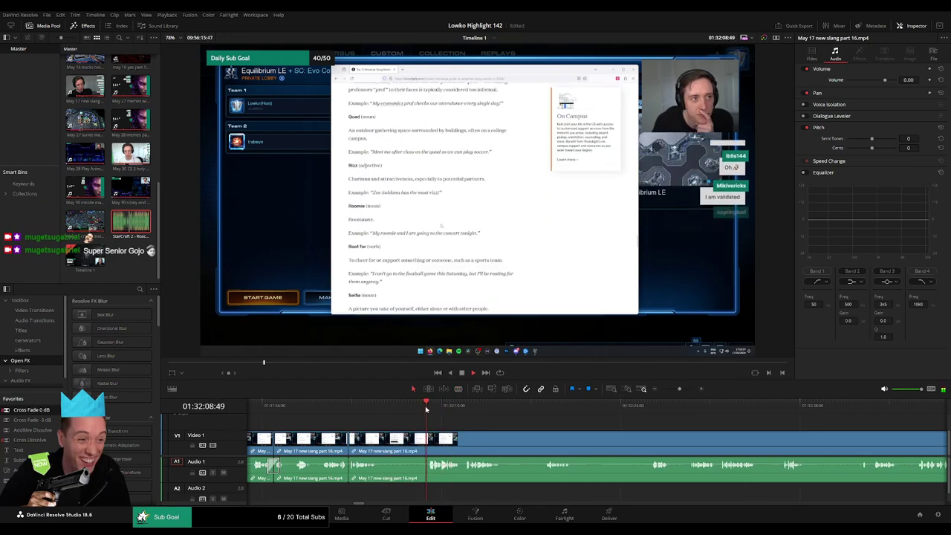
{"action": "left_click_drag", "start_coordinate": [407, 441], "coordinate": [428, 442]}
{"action": "left_click", "coordinate": [405, 446]}
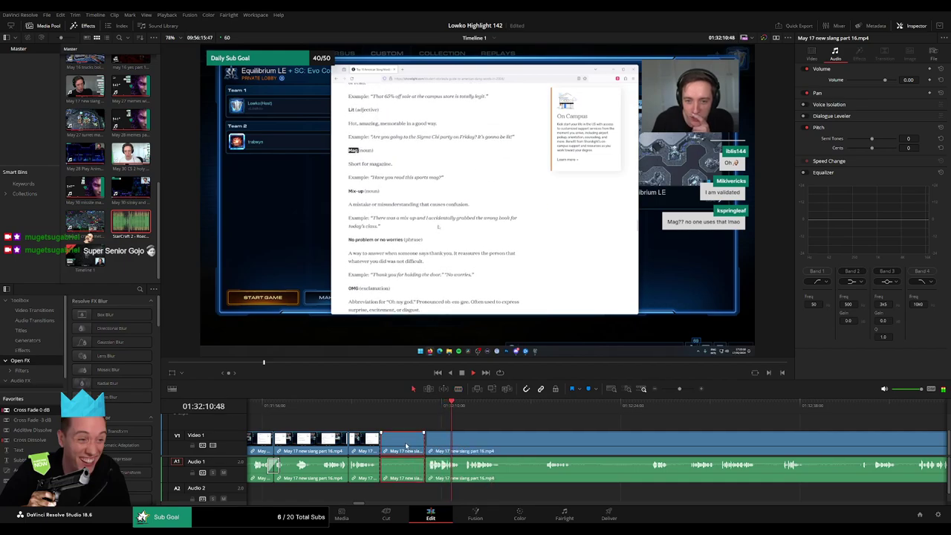
{"action": "key", "text": "Delete"}
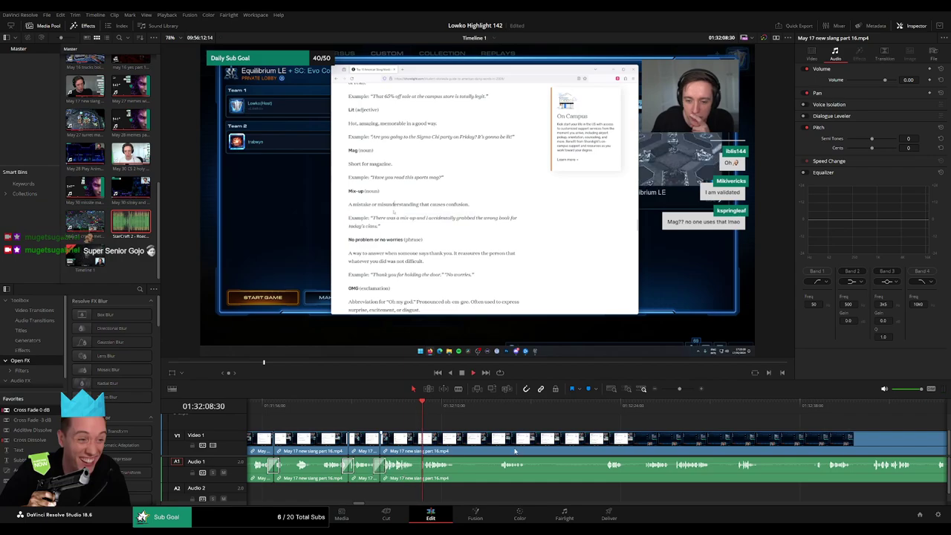
Step: Blade and ripple-delete one more short stretch, then skip ahead ready for the next cut
{"action": "scroll", "coordinate": [353, 422], "scroll_direction": "right", "scroll_amount": 3}
{"action": "key", "text": "b"}
{"action": "left_click", "coordinate": [298, 440]}
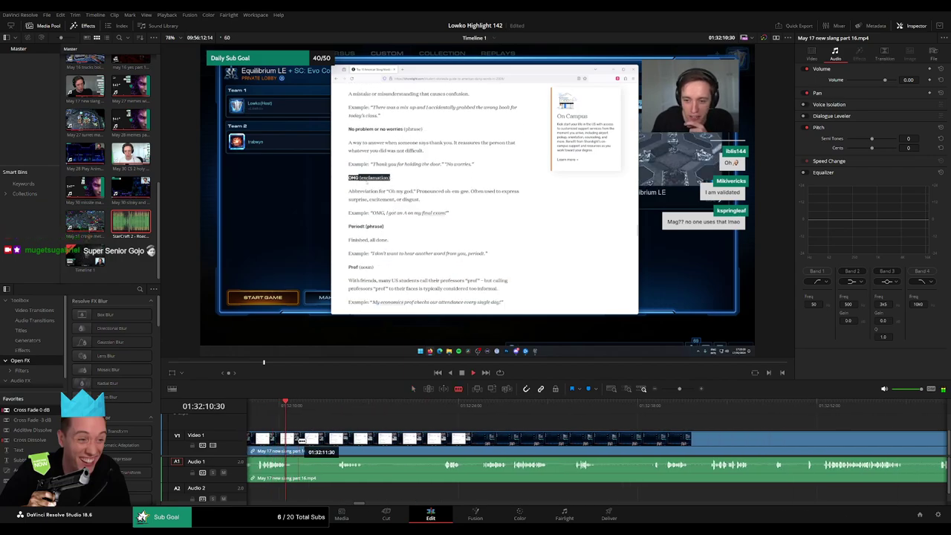
{"action": "left_click", "coordinate": [339, 440]}
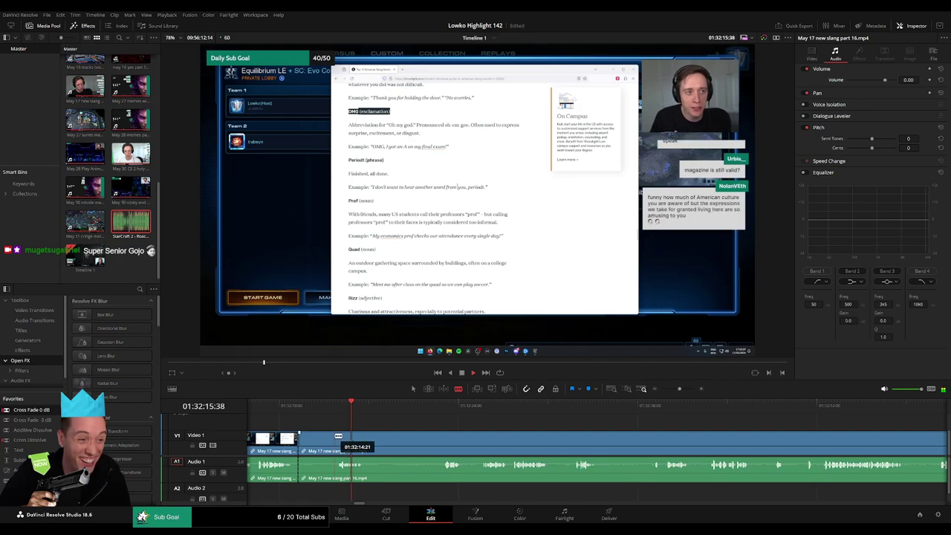
{"action": "key", "text": "BackSpace"}
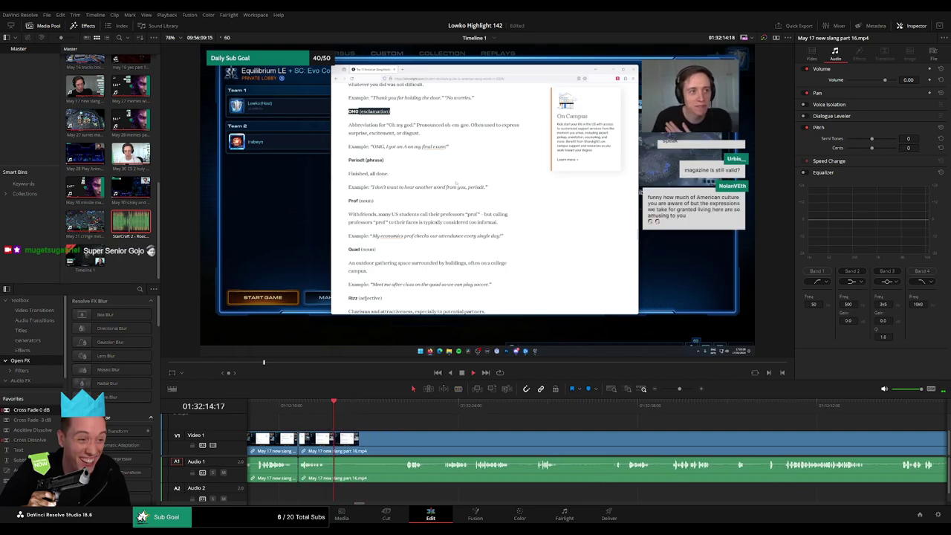
{"action": "left_click", "coordinate": [299, 479]}
{"action": "left_click", "coordinate": [399, 408]}
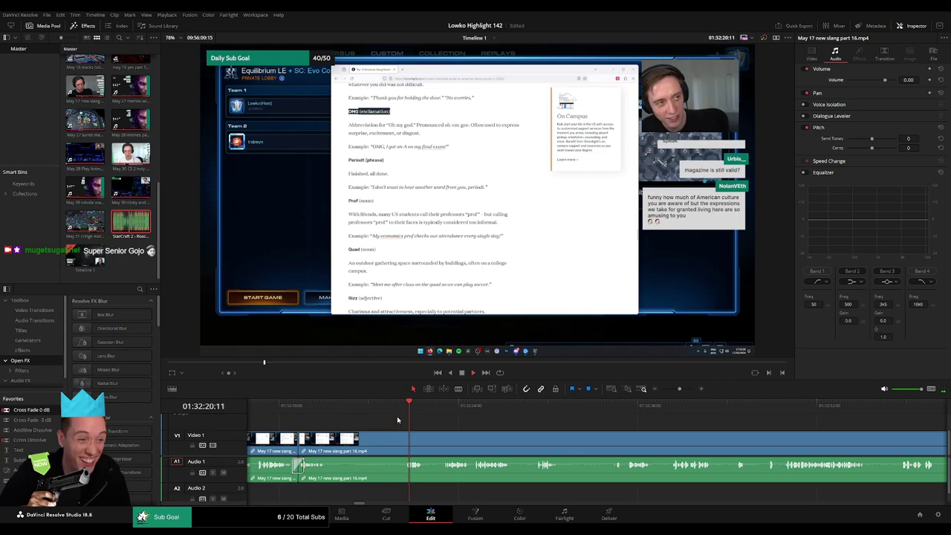
{"action": "key", "text": "b"}
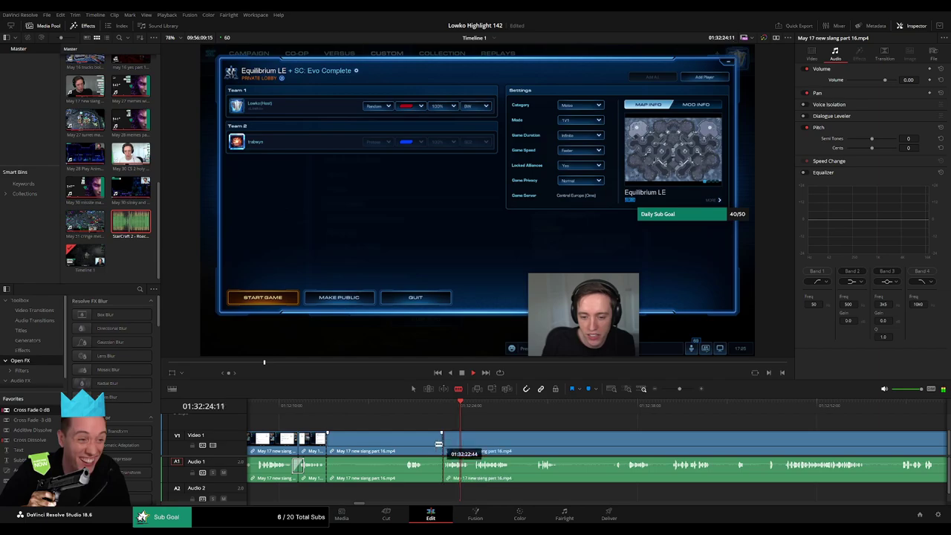
Step: Select the unwanted section of the slang clip and ripple-delete it
{"action": "key", "text": "a"}
{"action": "left_click", "coordinate": [405, 439]}
{"action": "key", "text": "Delete"}
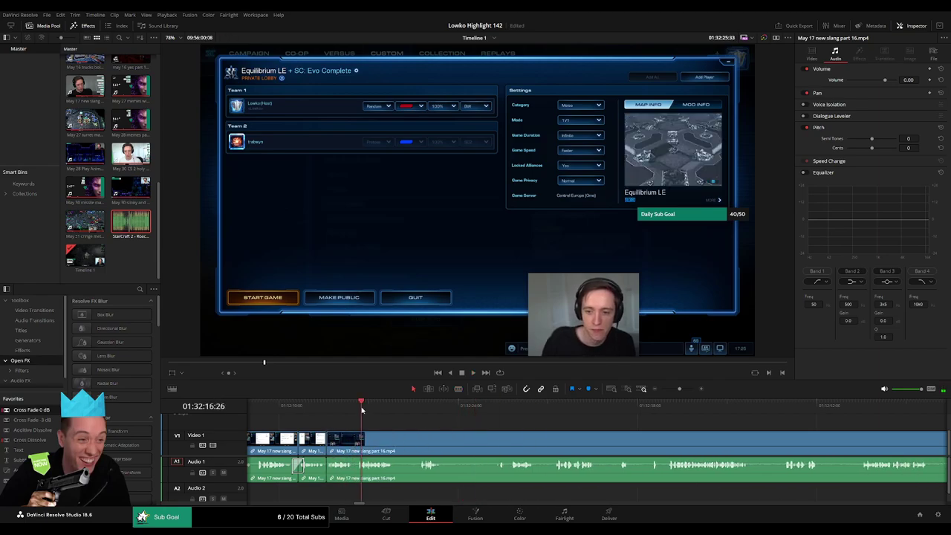
Step: Review playback, split around the next unwanted moment with Ctrl+B, and delete that short section
{"action": "key", "text": "space"}
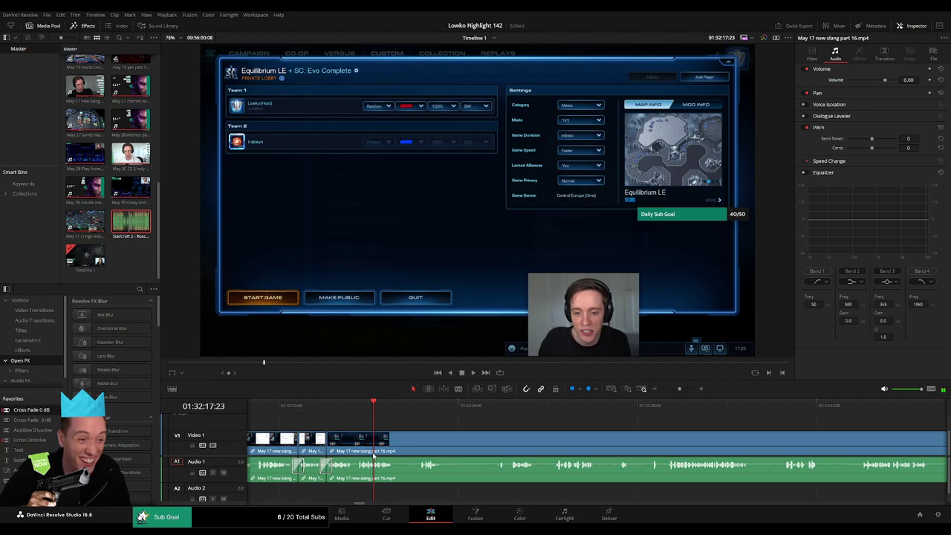
{"action": "key", "text": "space"}
{"action": "scroll", "coordinate": [342, 439], "scroll_direction": "right", "scroll_amount": 3}
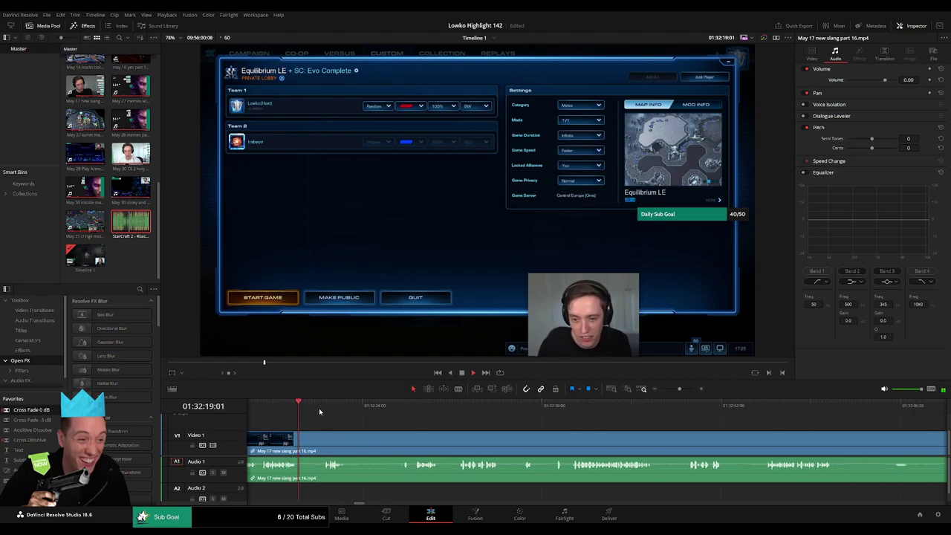
{"action": "key", "text": "ctrl+b"}
{"action": "key", "text": "ctrl+b"}
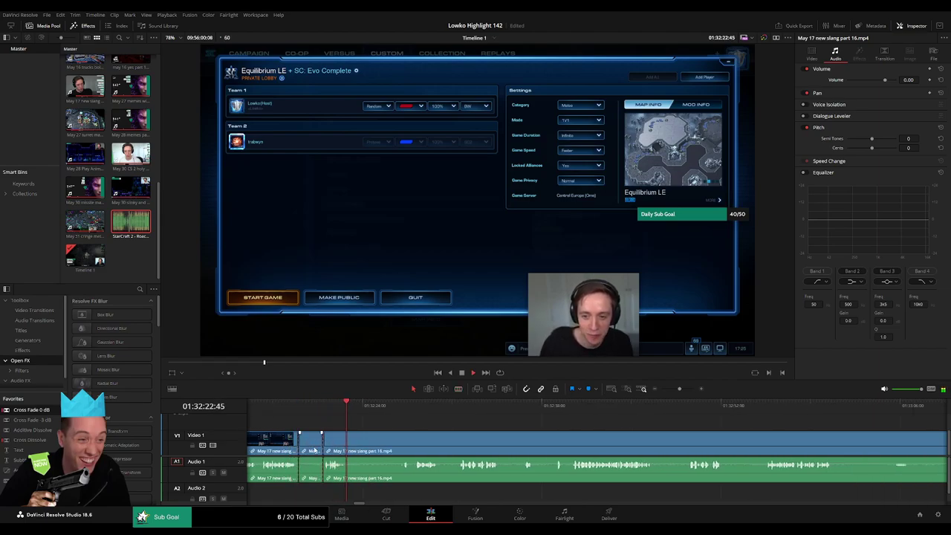
{"action": "key", "text": "Delete"}
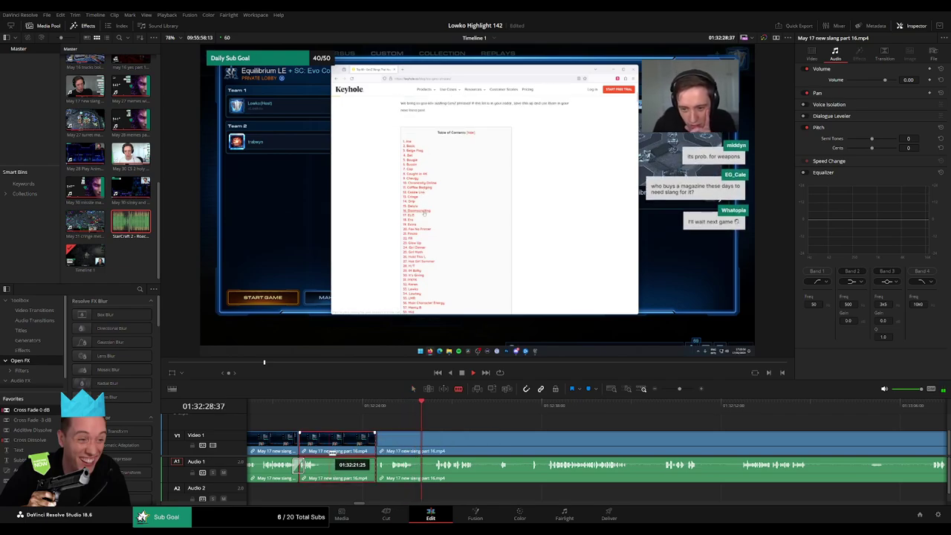
Step: Ripple-delete the selected section, then cut out the next short unwanted stretch
{"action": "left_click", "coordinate": [355, 449]}
{"action": "key", "text": "Delete"}
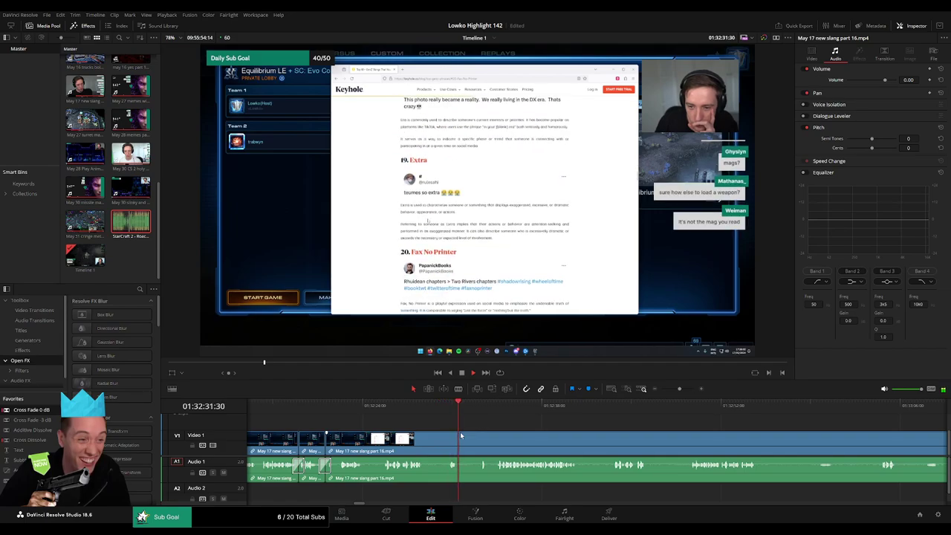
{"action": "scroll", "coordinate": [518, 444], "scroll_direction": "right", "scroll_amount": 3}
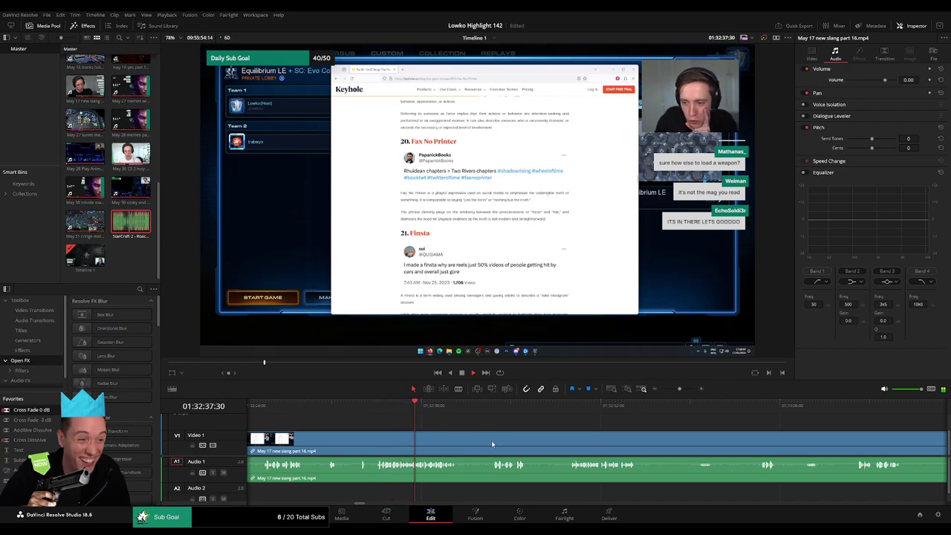
{"action": "scroll", "coordinate": [423, 438], "scroll_direction": "right", "scroll_amount": 2}
{"action": "left_click", "coordinate": [392, 441]}
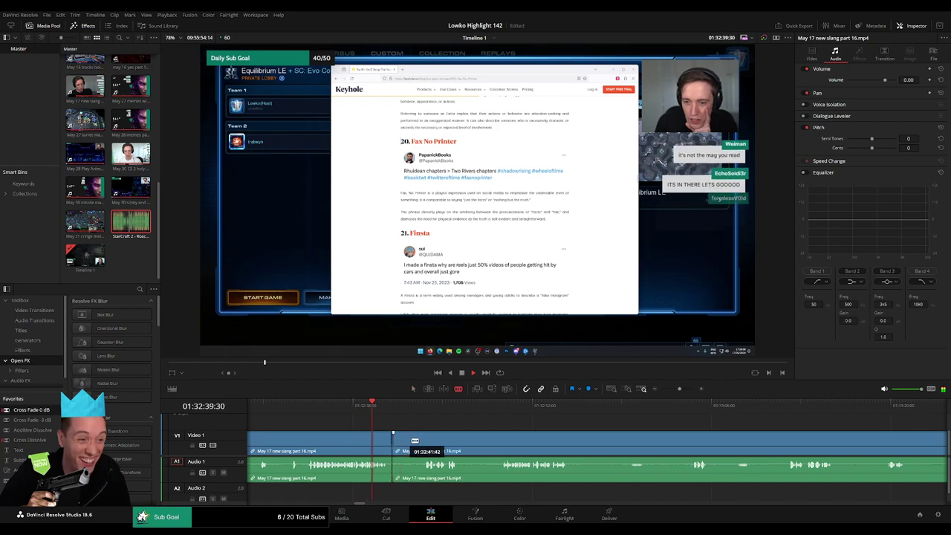
{"action": "left_click", "coordinate": [419, 444]}
{"action": "key", "text": "Delete"}
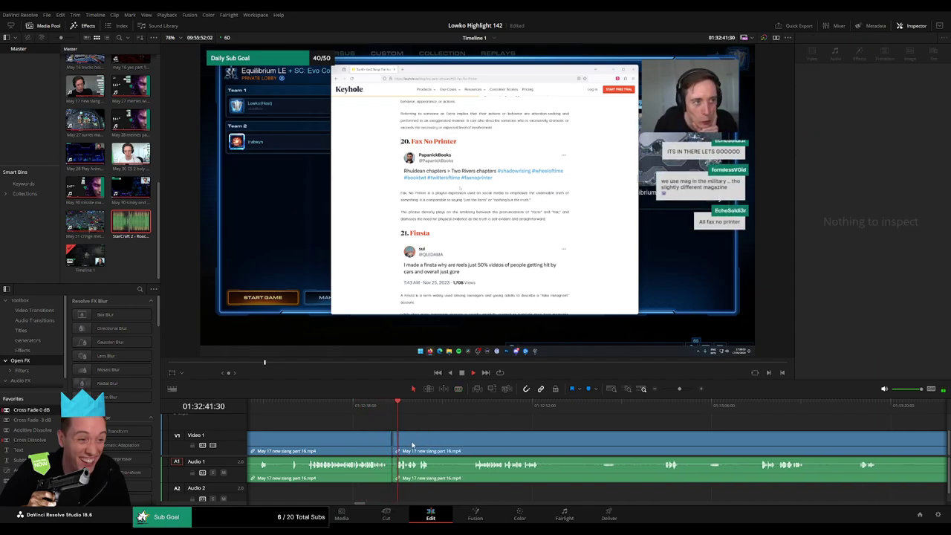
Step: Check a clip's audio properties, then blade out and remove another short stretch
{"action": "left_click", "coordinate": [318, 439]}
{"action": "scroll", "coordinate": [317, 429], "scroll_direction": "down", "scroll_amount": 2}
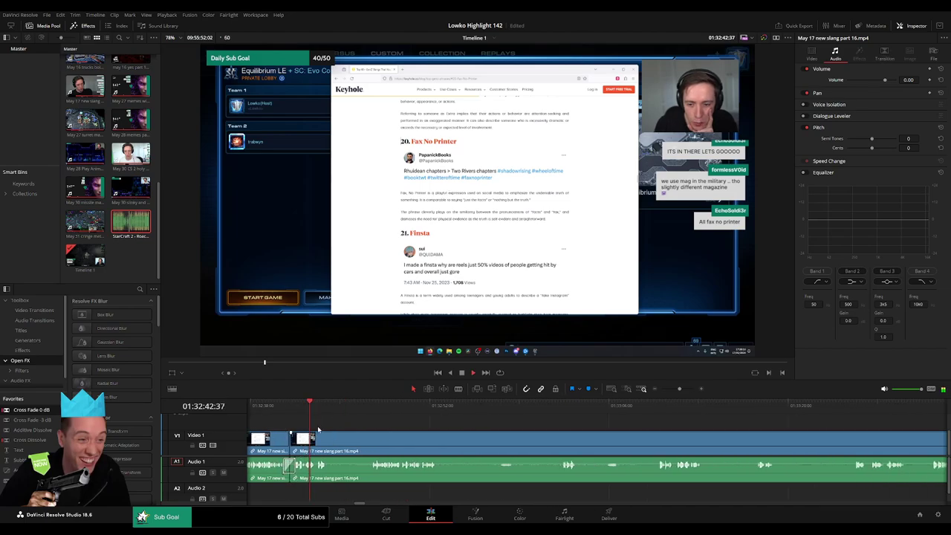
{"action": "key", "text": "b"}
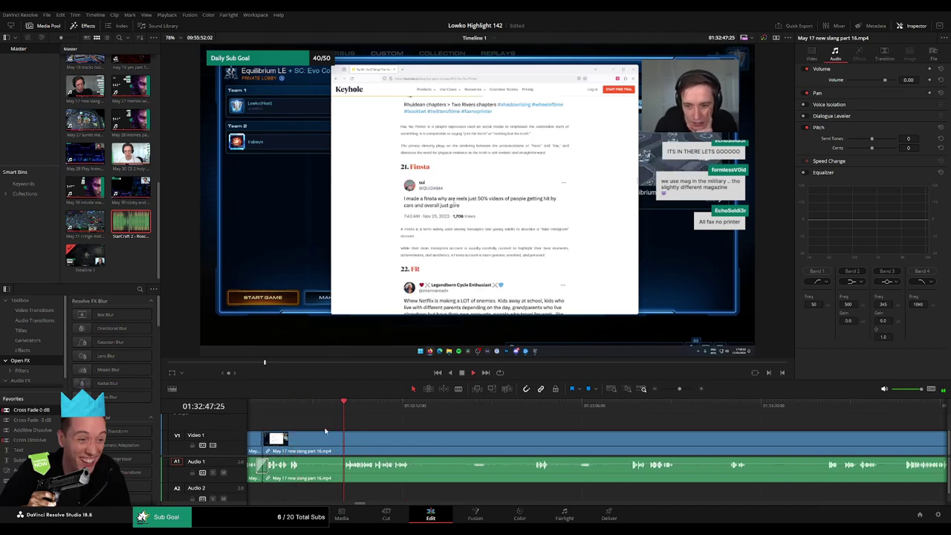
{"action": "left_click", "coordinate": [305, 442]}
{"action": "left_click", "coordinate": [344, 443]}
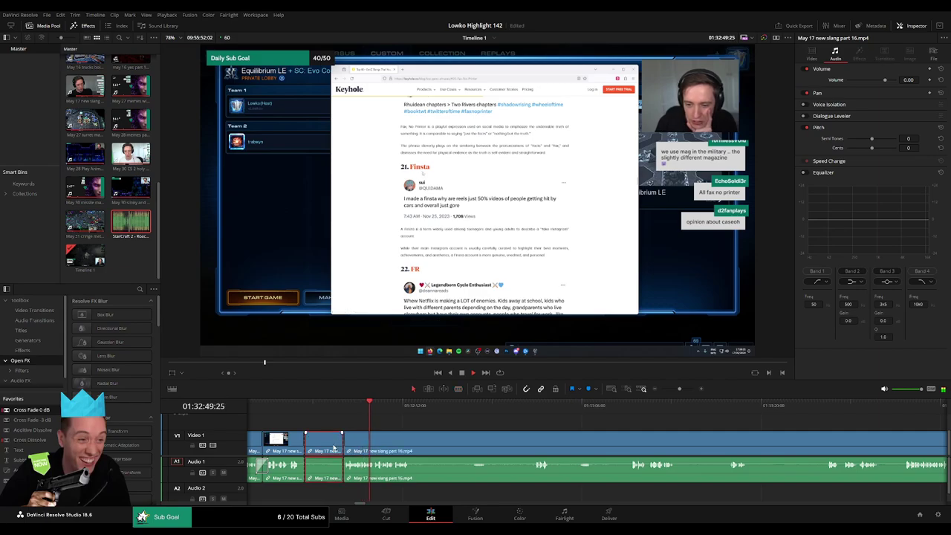
{"action": "key", "text": "Delete"}
Step: Replay the edit, cut where the next unwanted part ends, and ripple-delete that section
{"action": "left_click", "coordinate": [354, 407]}
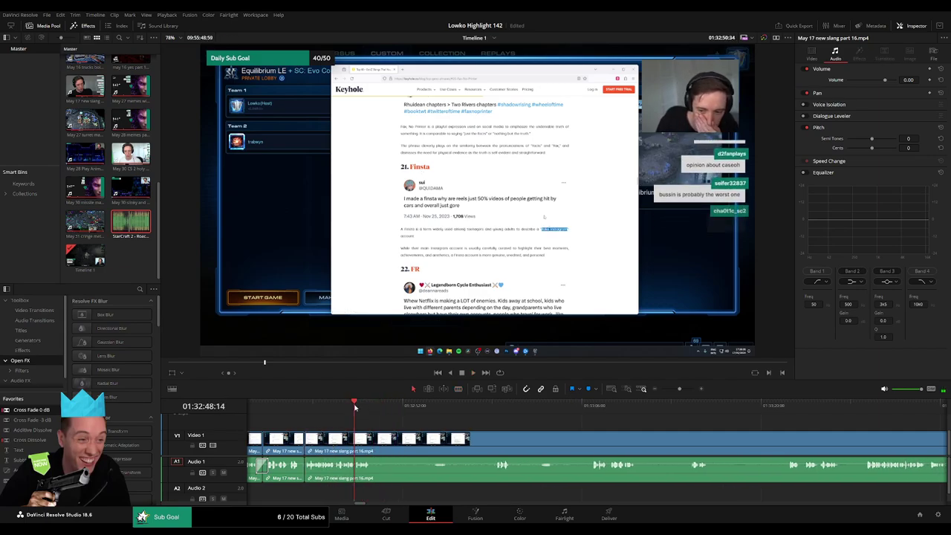
{"action": "left_click", "coordinate": [339, 403]}
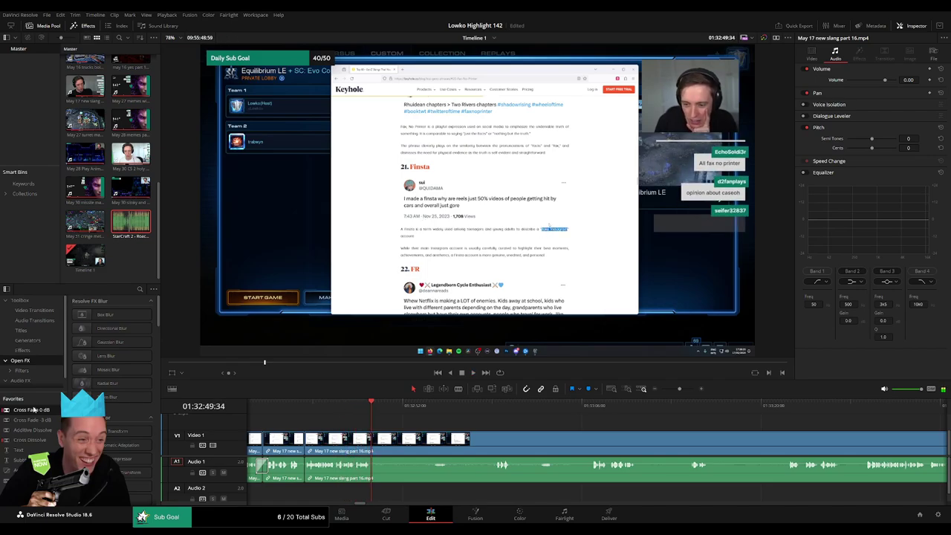
{"action": "left_click_drag", "start_coordinate": [371, 405], "coordinate": [492, 405]}
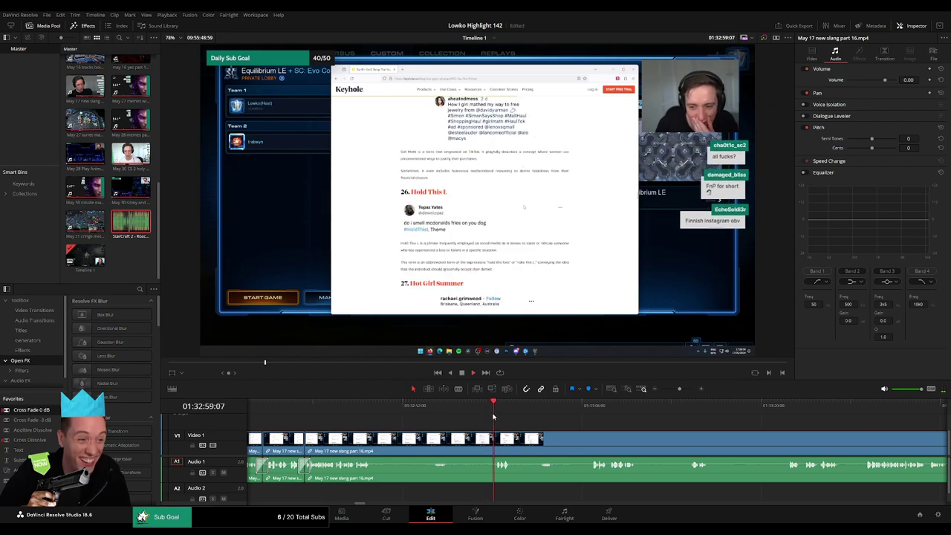
{"action": "left_click", "coordinate": [432, 407]}
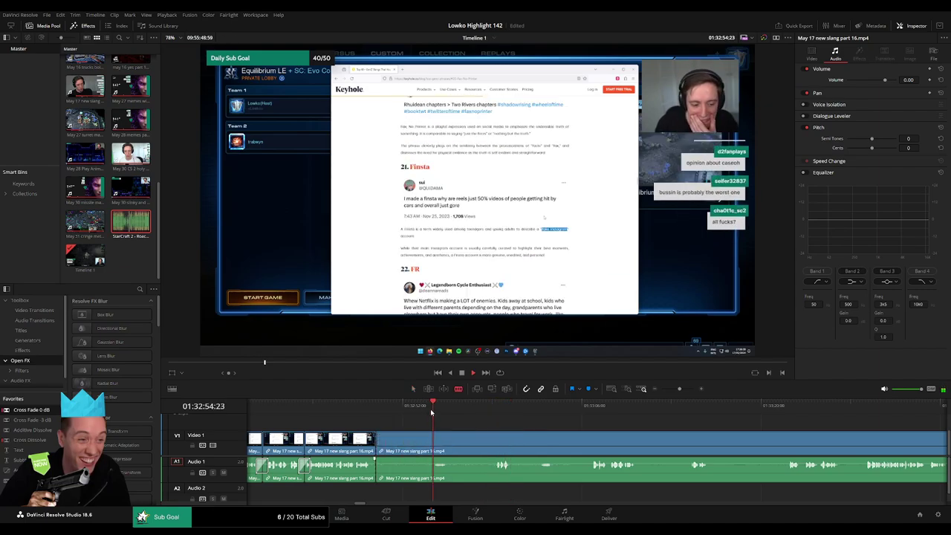
{"action": "left_click", "coordinate": [431, 446]}
{"action": "key", "text": "a"}
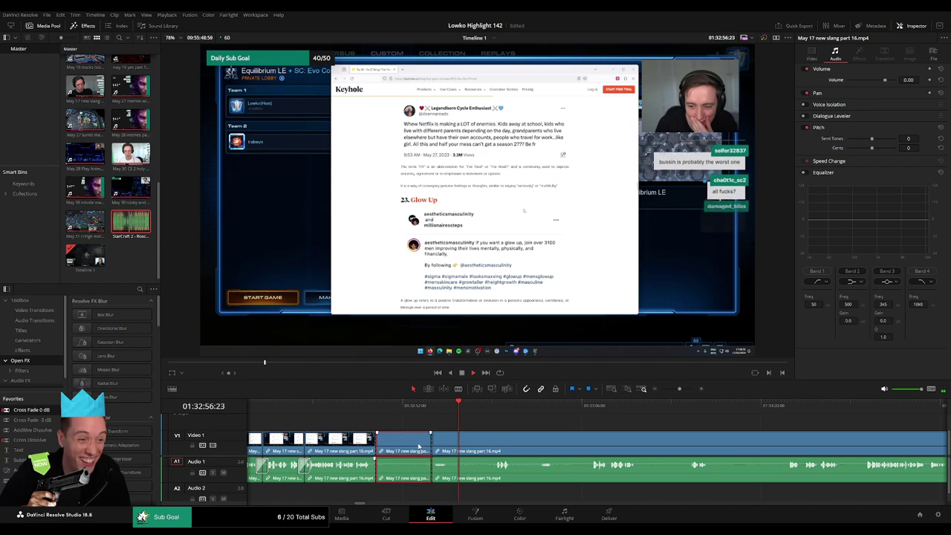
{"action": "left_click", "coordinate": [418, 446]}
{"action": "key", "text": "Delete"}
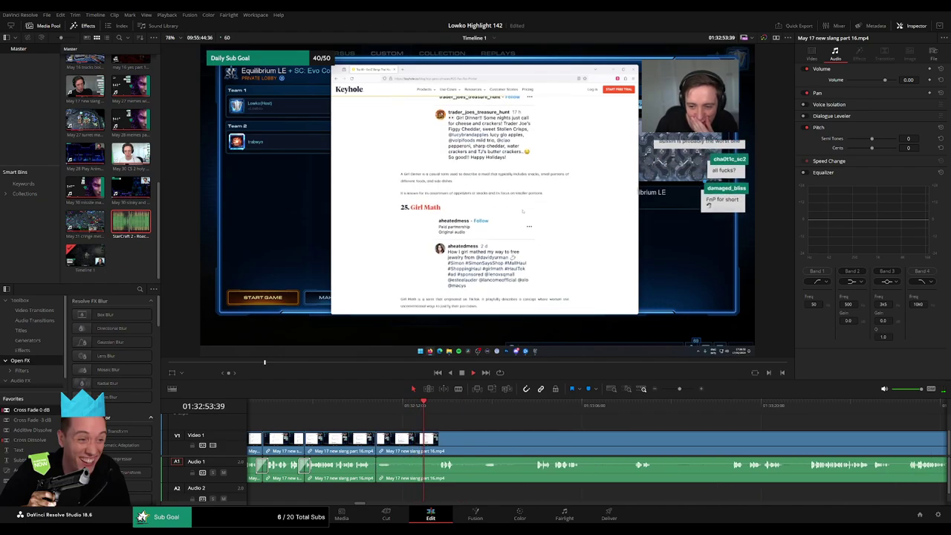
Step: Remove a short section split with Ctrl+B, then trim the following clip's start and close the gap
{"action": "scroll", "coordinate": [456, 440], "scroll_direction": "down", "scroll_amount": 2}
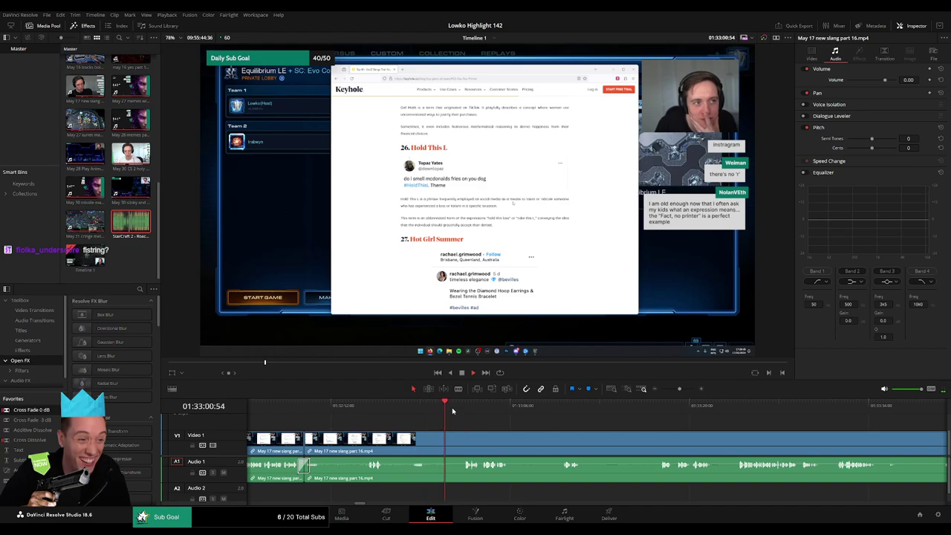
{"action": "key", "text": "ctrl+b"}
{"action": "left_click", "coordinate": [445, 444]}
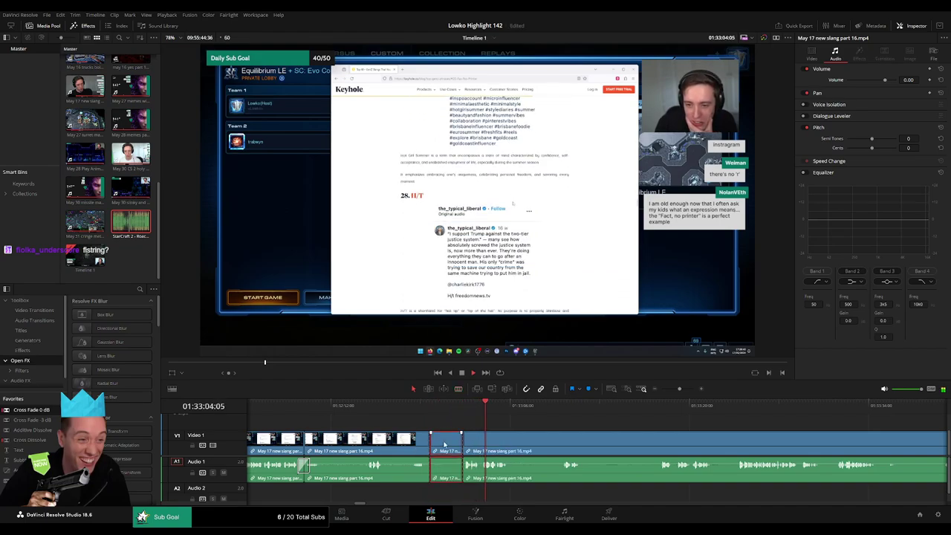
{"action": "key", "text": "Delete"}
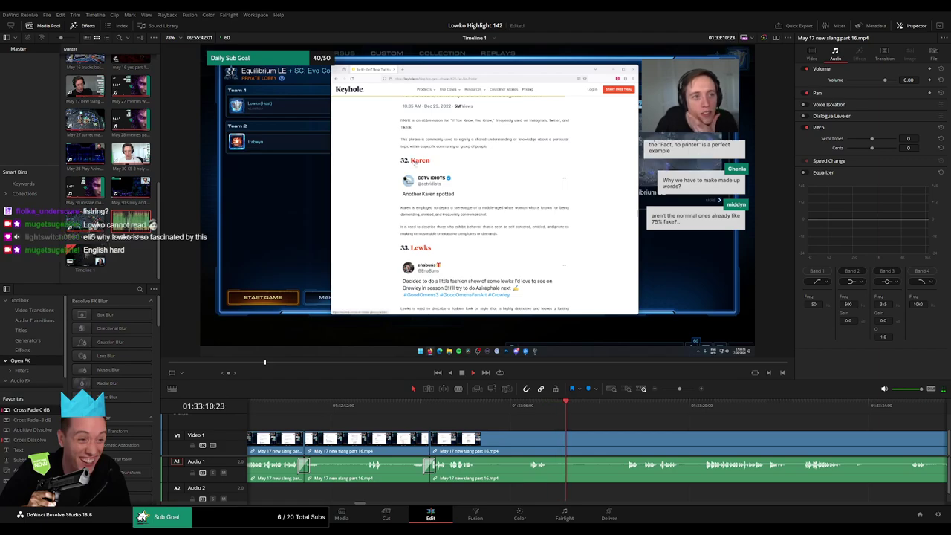
{"action": "left_click_drag", "start_coordinate": [491, 442], "coordinate": [525, 443]}
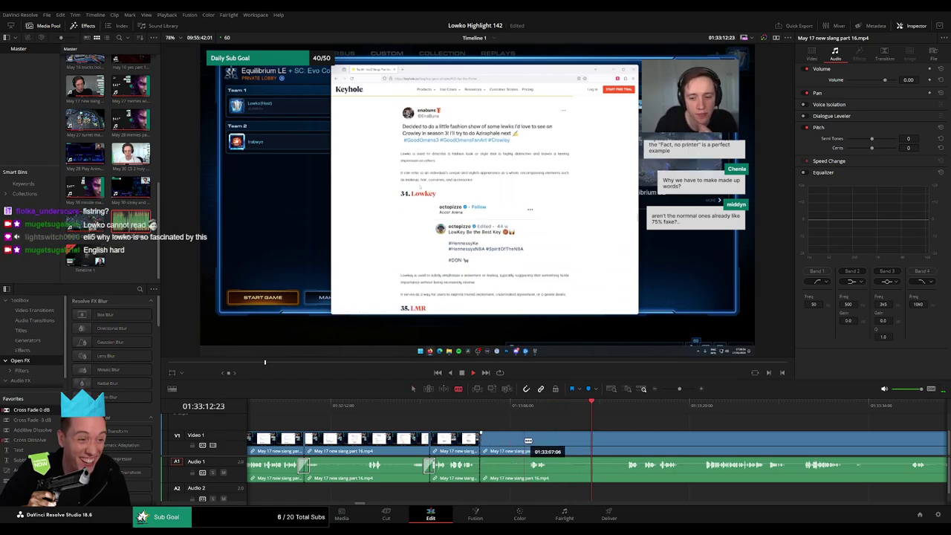
{"action": "left_click", "coordinate": [507, 446]}
{"action": "key", "text": "Delete"}
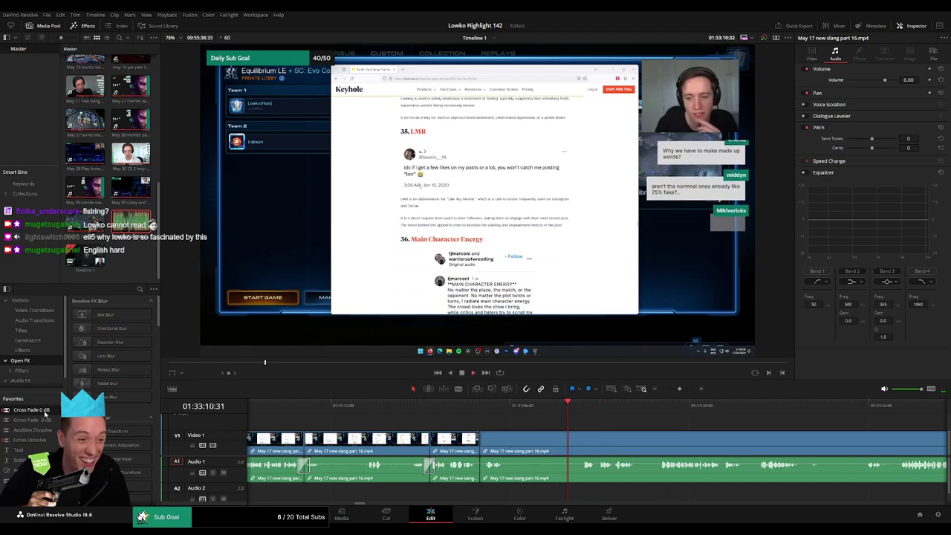
Step: Cut out two more short unwanted sections further along the clip
{"action": "scroll", "coordinate": [412, 424], "scroll_direction": "right", "scroll_amount": 5}
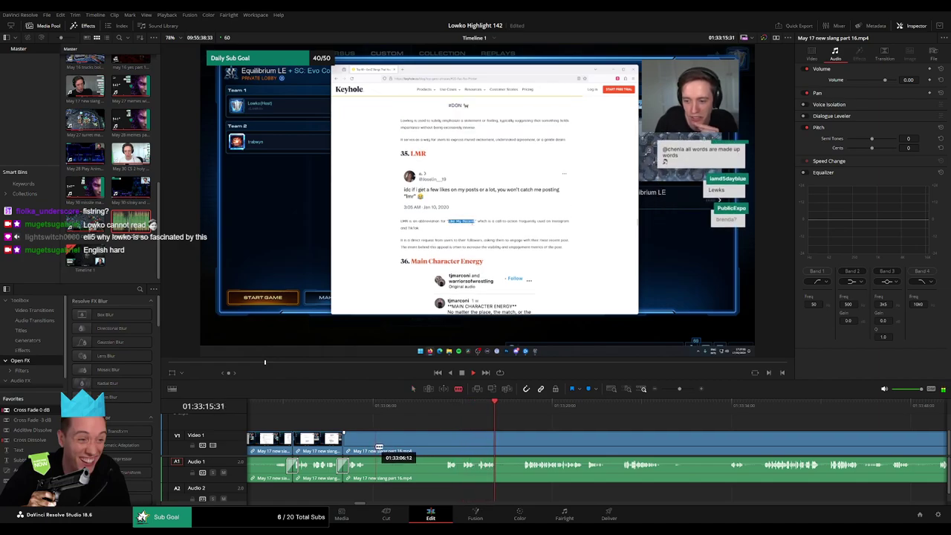
{"action": "left_click", "coordinate": [373, 447]}
{"action": "left_click", "coordinate": [438, 448]}
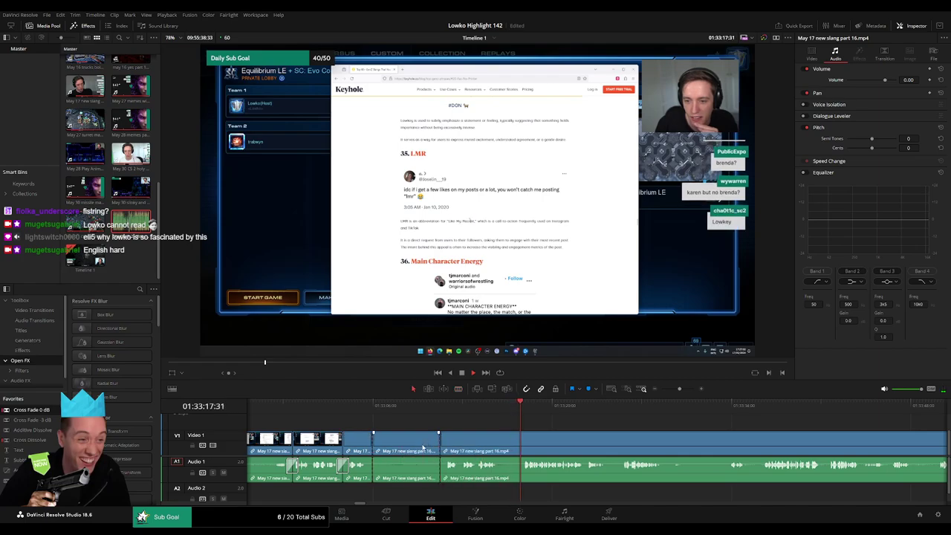
{"action": "key", "text": "Delete"}
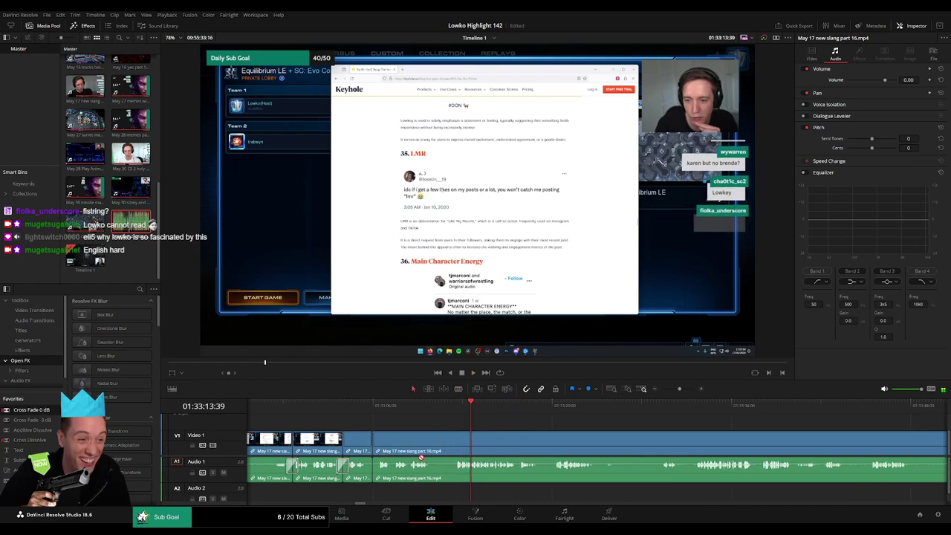
{"action": "left_click", "coordinate": [433, 448]}
{"action": "left_click", "coordinate": [455, 448]}
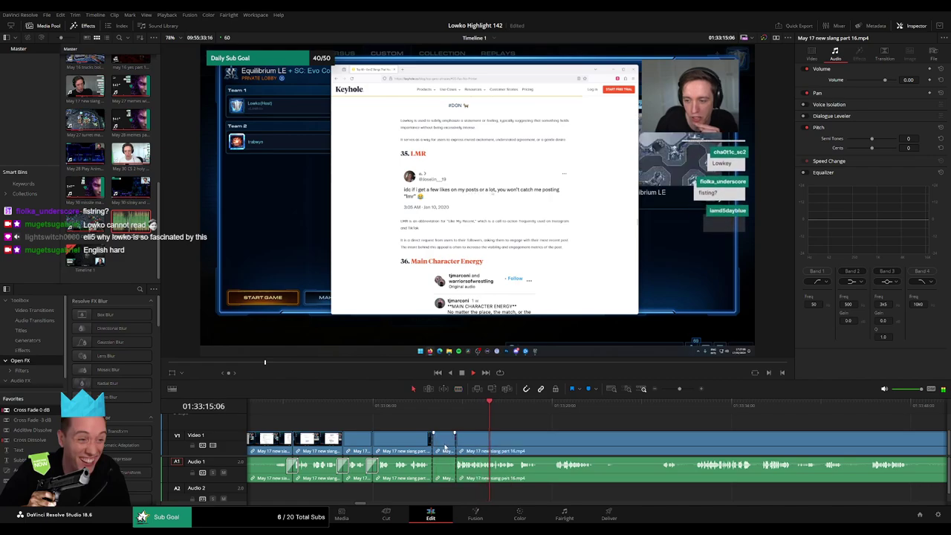
{"action": "key", "text": "Delete"}
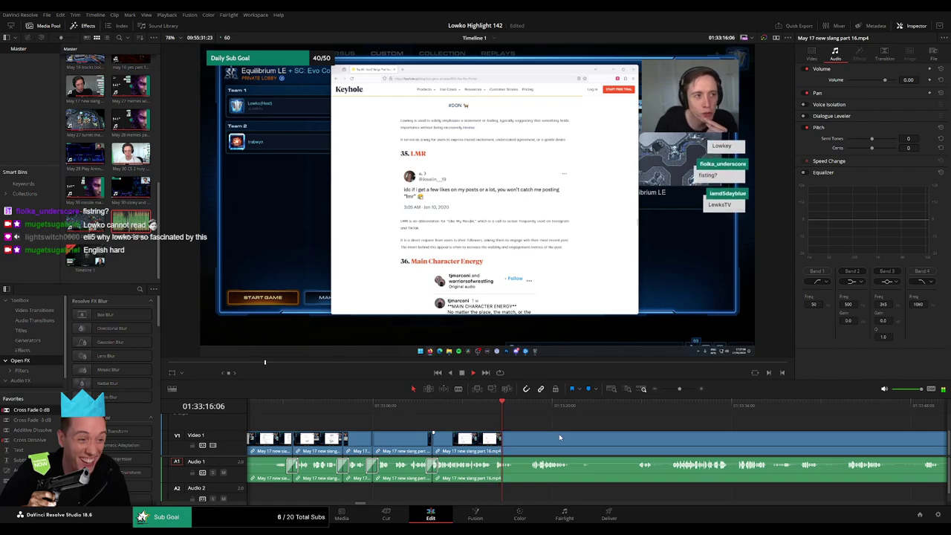
Step: Split the clip and ripple-delete the selected unwanted section
{"action": "scroll", "coordinate": [475, 427], "scroll_direction": "right", "scroll_amount": 3}
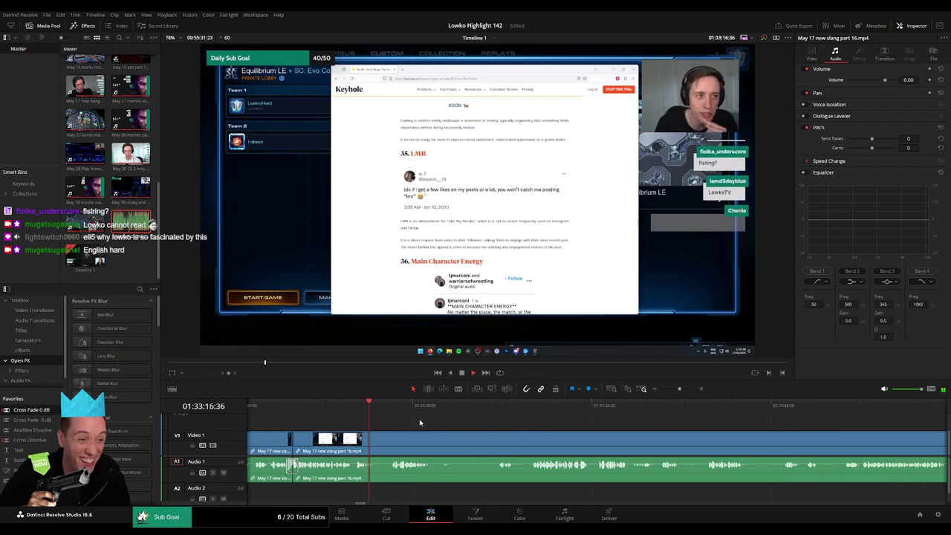
{"action": "left_click", "coordinate": [377, 446]}
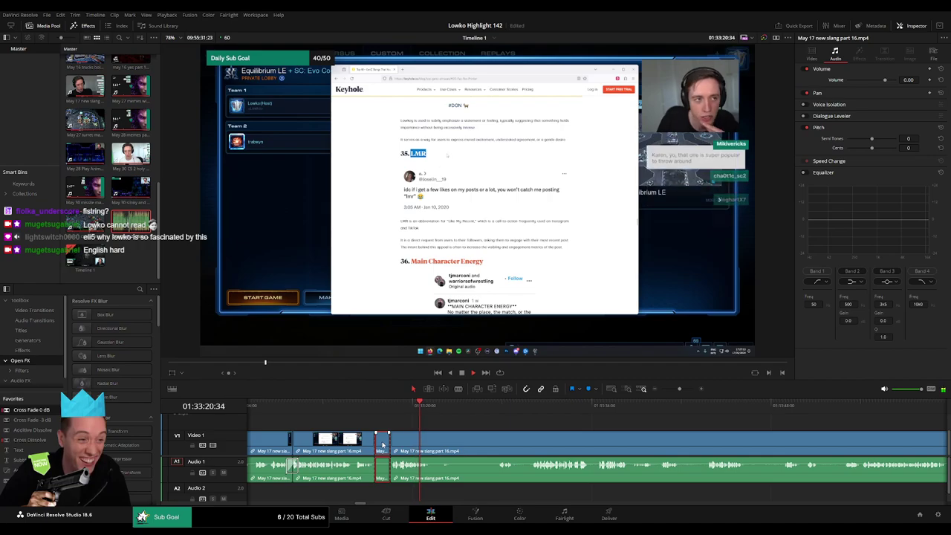
{"action": "key", "text": "a"}
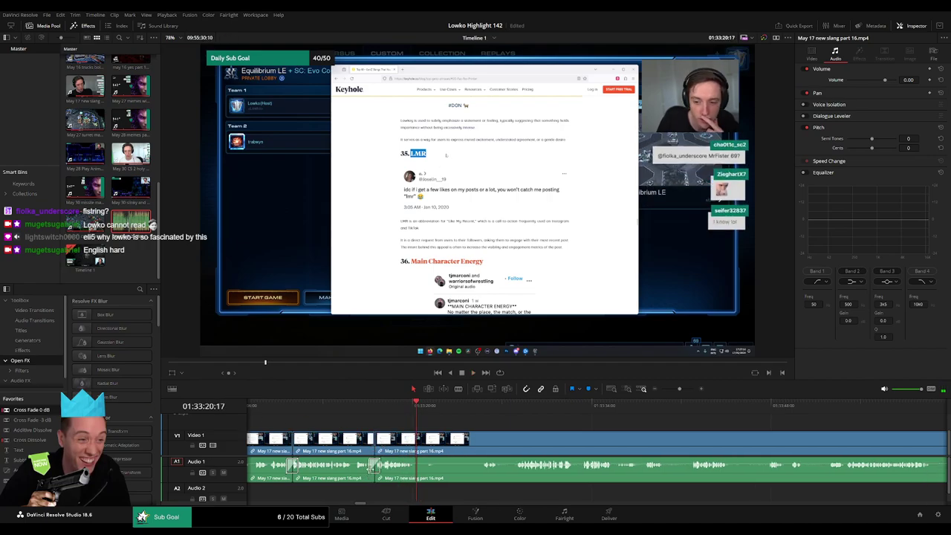
{"action": "left_click", "coordinate": [466, 405]}
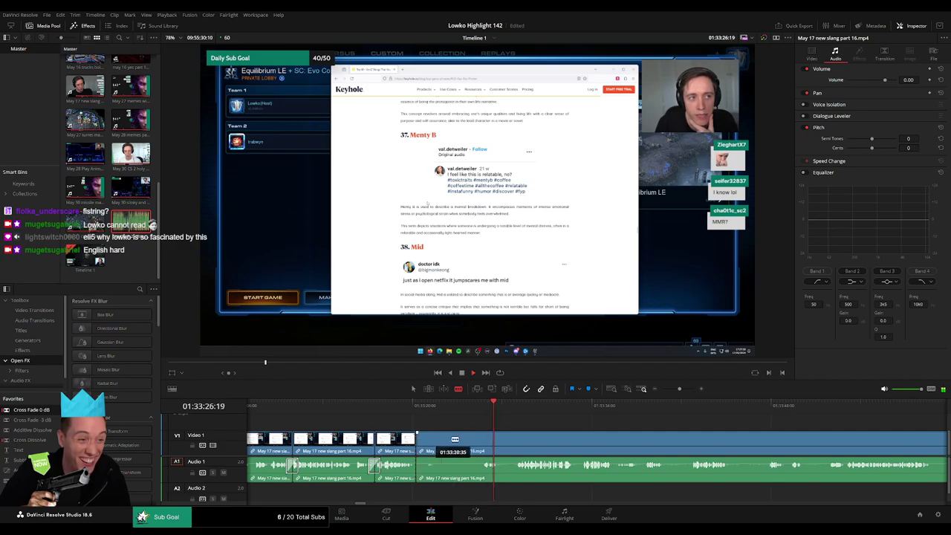
{"action": "key", "text": "Delete"}
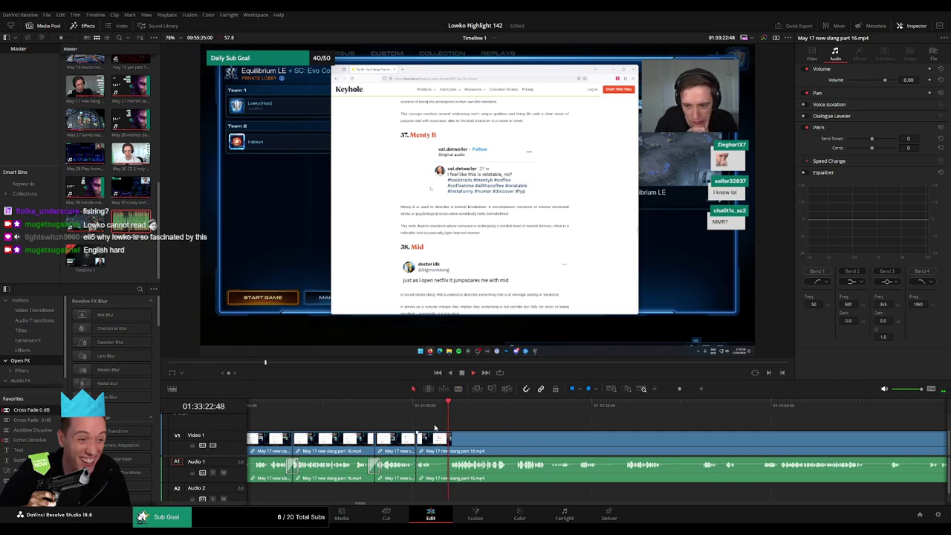
Step: Razor around the next short unwanted bit and delete it, closing the gap
{"action": "scroll", "coordinate": [398, 424], "scroll_direction": "right", "scroll_amount": 3}
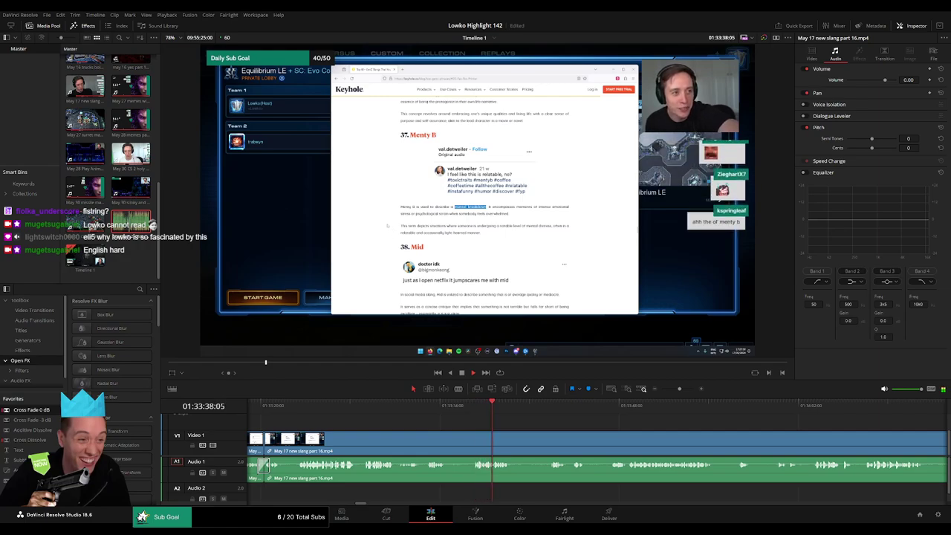
{"action": "left_click", "coordinate": [451, 441]}
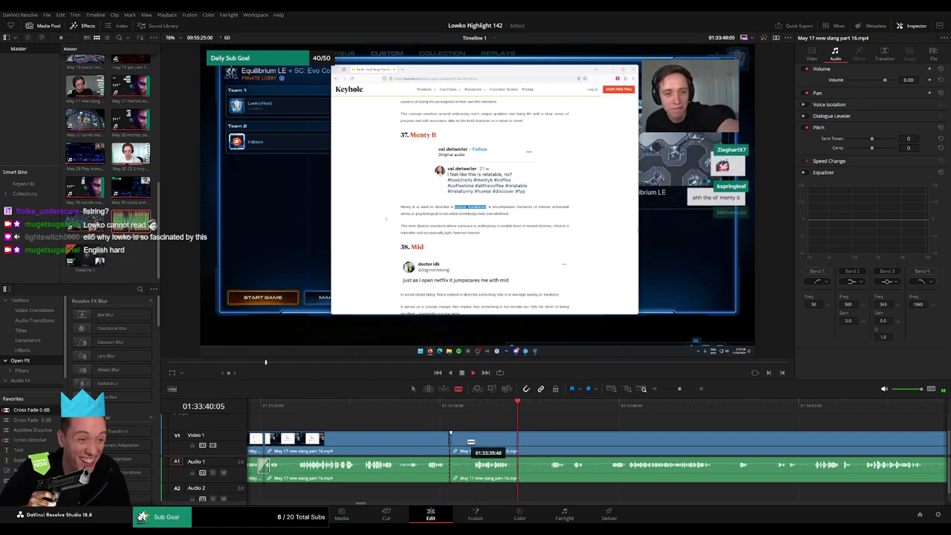
{"action": "left_click", "coordinate": [470, 442]}
{"action": "left_click", "coordinate": [460, 446]}
{"action": "key", "text": "Delete"}
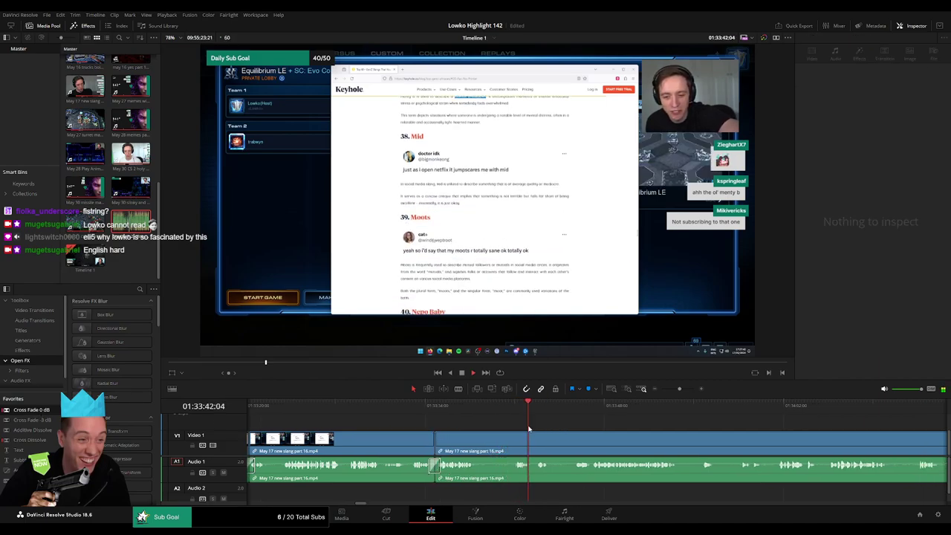
Step: Cut out one more short piece and remove the gap it leaves so later clips shift left
{"action": "scroll", "coordinate": [392, 438], "scroll_direction": "right", "scroll_amount": 3}
{"action": "left_click", "coordinate": [386, 441]}
{"action": "left_click", "coordinate": [414, 442]}
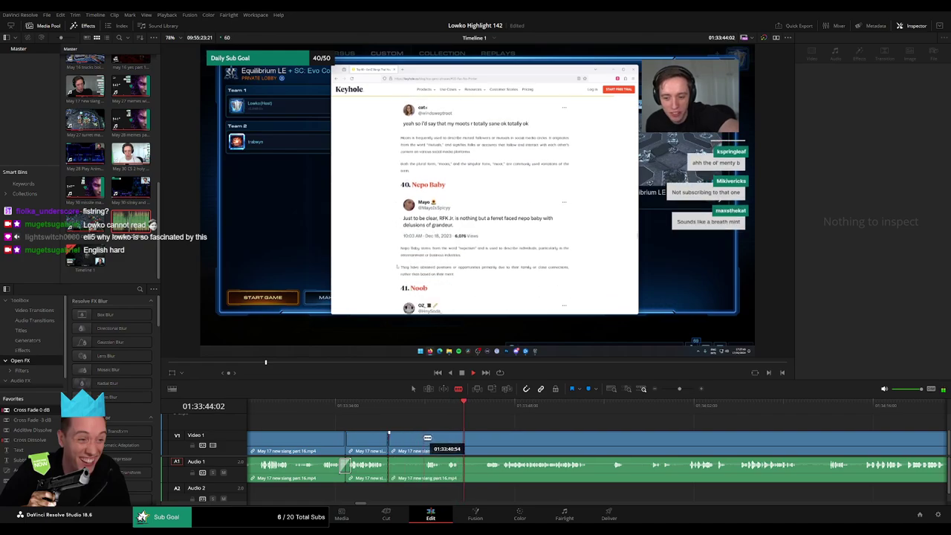
{"action": "key", "text": "a"}
{"action": "left_click", "coordinate": [399, 442]}
{"action": "key", "text": "BackSpace"}
{"action": "left_click", "coordinate": [411, 441]}
{"action": "key", "text": "BackSpace"}
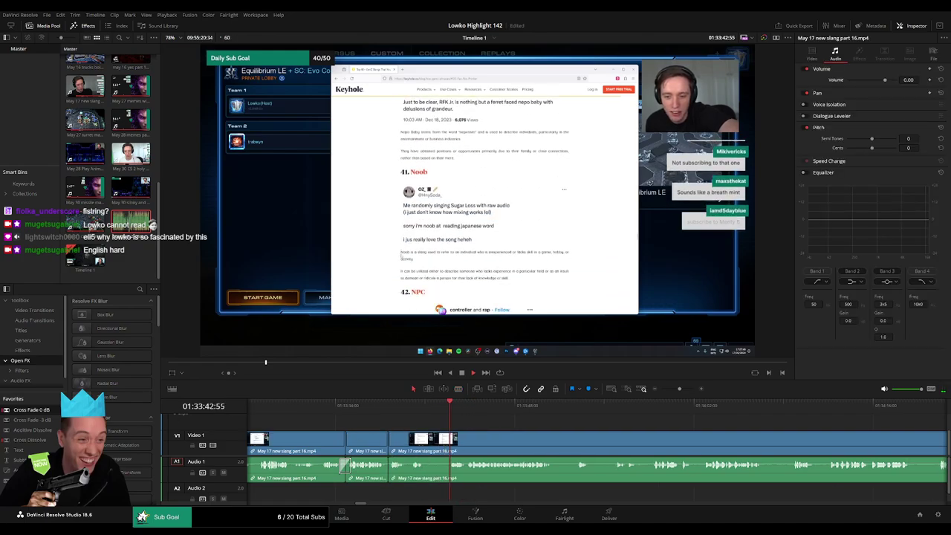
{"action": "scroll", "coordinate": [410, 433], "scroll_direction": "right", "scroll_amount": 4}
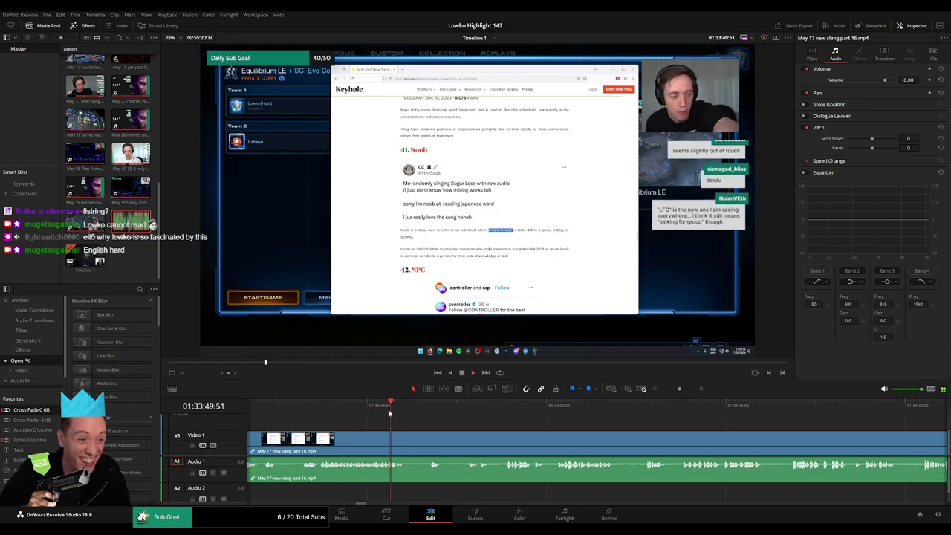
Step: Split the clip, review it, and trim away a short piece with the gap closed
{"action": "left_click", "coordinate": [428, 408]}
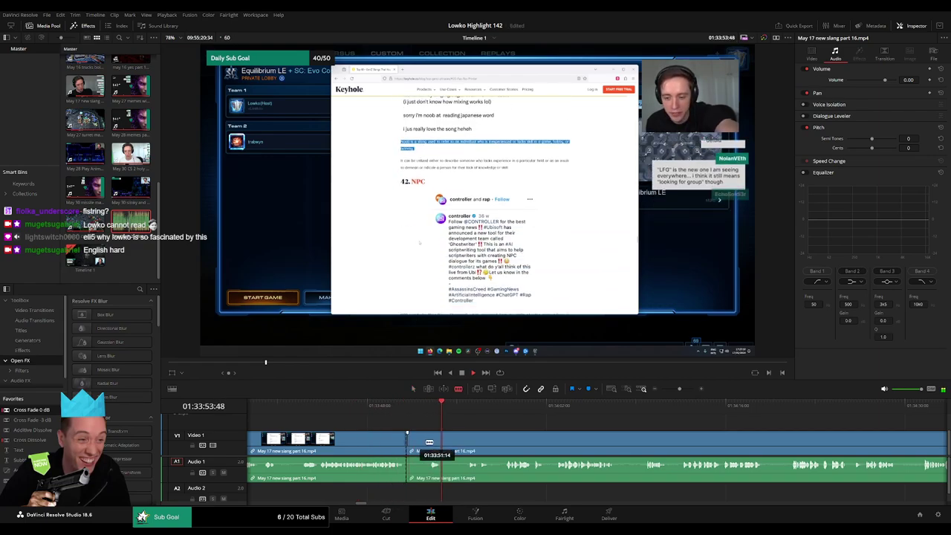
{"action": "left_click", "coordinate": [408, 446]}
{"action": "key", "text": "space"}
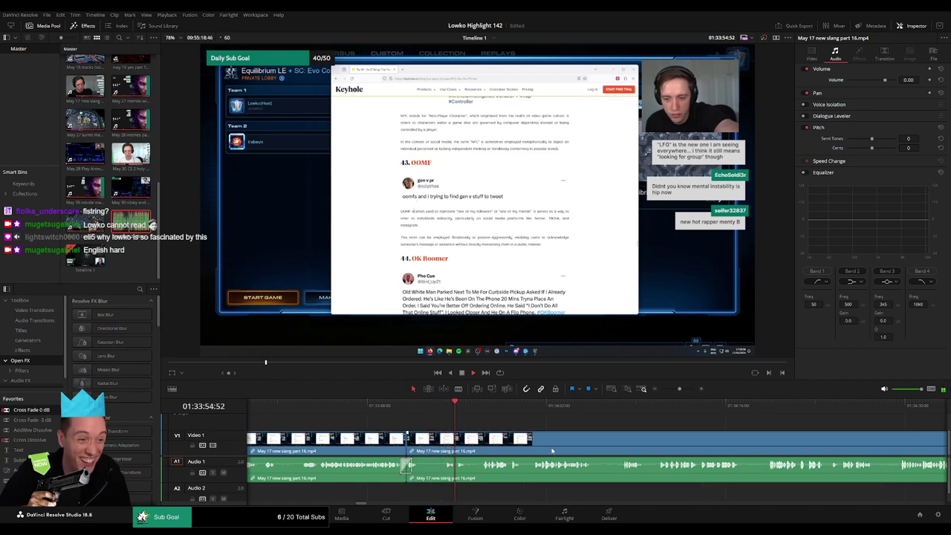
{"action": "scroll", "coordinate": [552, 450], "scroll_direction": "right", "scroll_amount": 3}
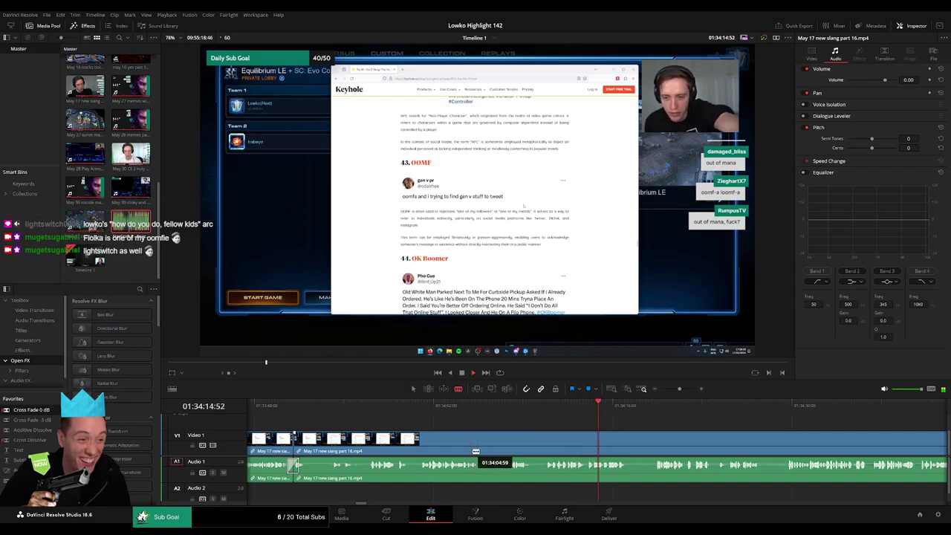
{"action": "left_click_drag", "start_coordinate": [514, 447], "coordinate": [510, 446]}
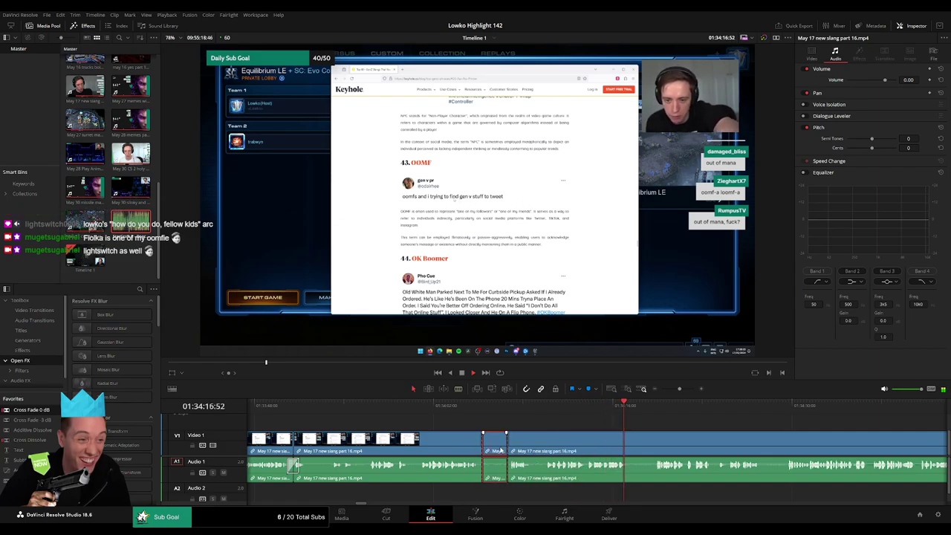
{"action": "key", "text": "BackSpace"}
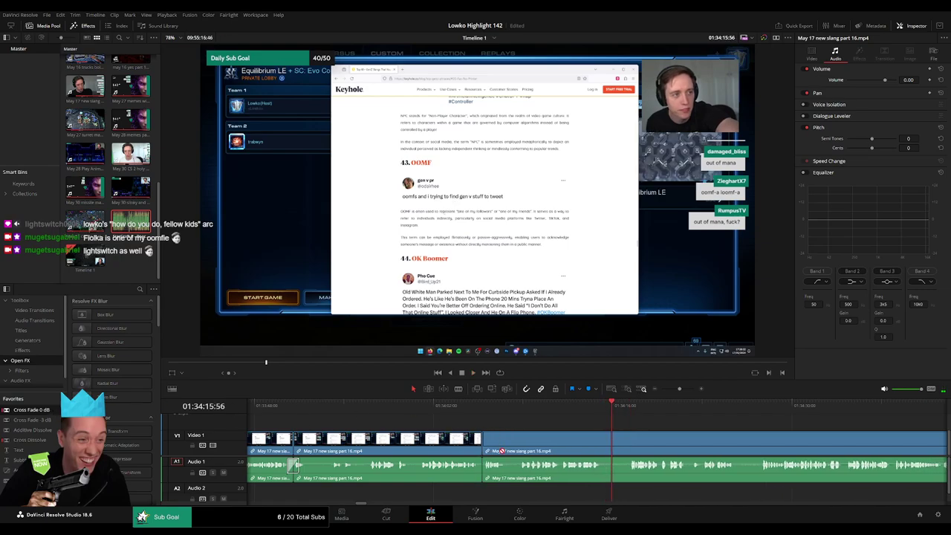
Step: Trim off the next unwanted stretch, delete it, and ripple-trim the later clip's start
{"action": "key", "text": "space"}
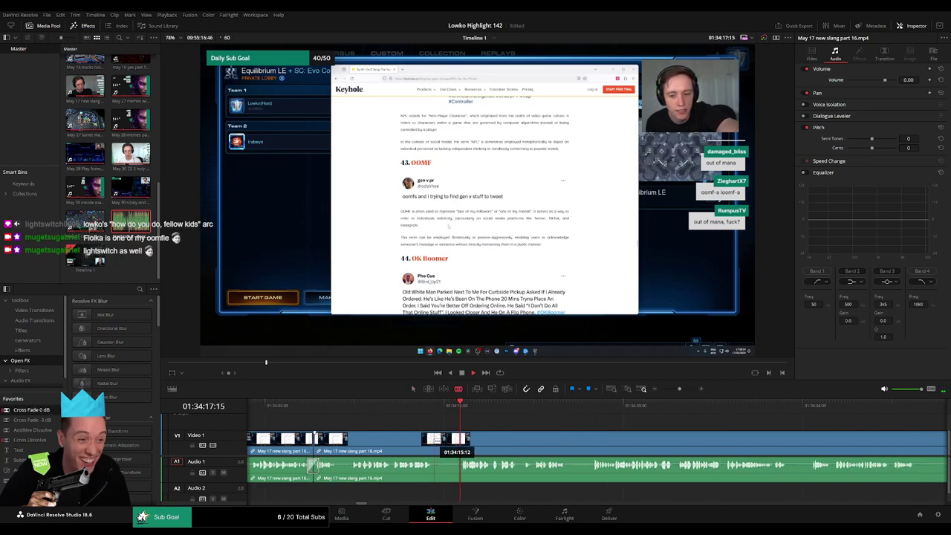
{"action": "left_click_drag", "start_coordinate": [434, 439], "coordinate": [460, 439]}
{"action": "key", "text": "BackSpace"}
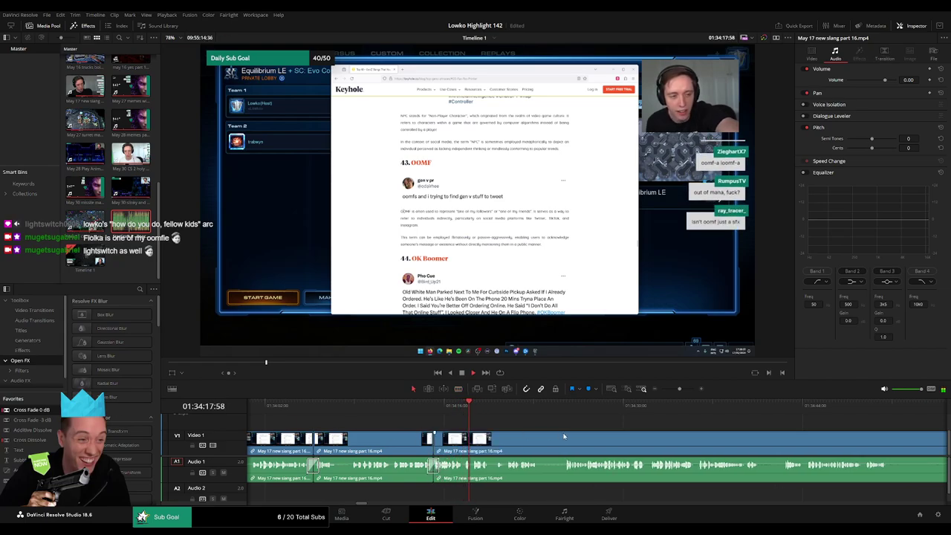
{"action": "scroll", "coordinate": [459, 435], "scroll_direction": "right", "scroll_amount": 2}
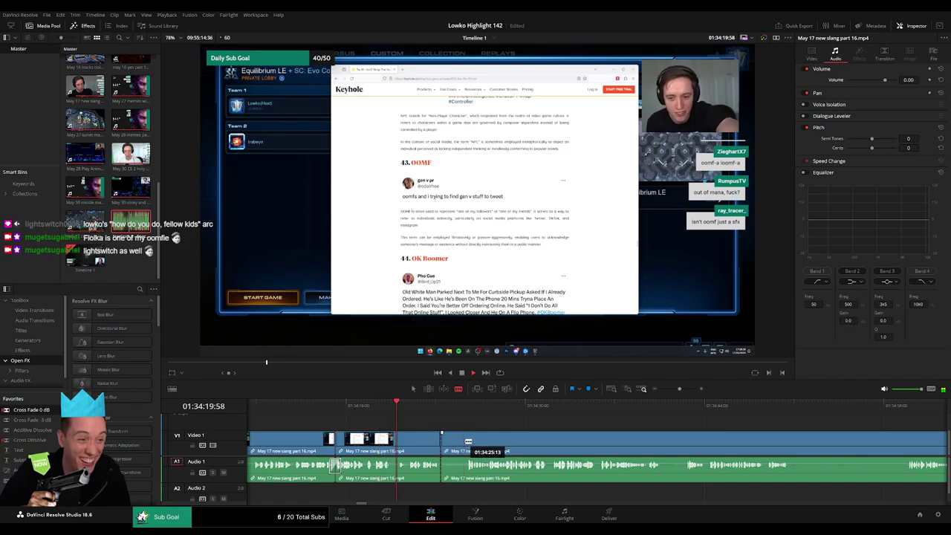
{"action": "left_click_drag", "start_coordinate": [468, 441], "coordinate": [466, 441]}
{"action": "left_click", "coordinate": [382, 407]}
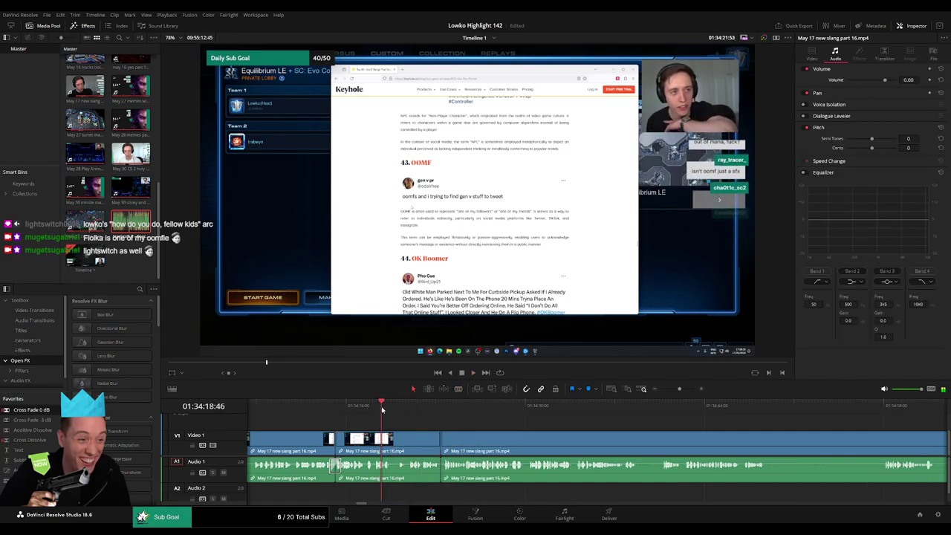
Step: Zoom in and blade two cuts marking the section for the sound effect
{"action": "left_click_drag", "start_coordinate": [665, 392], "coordinate": [685, 391]}
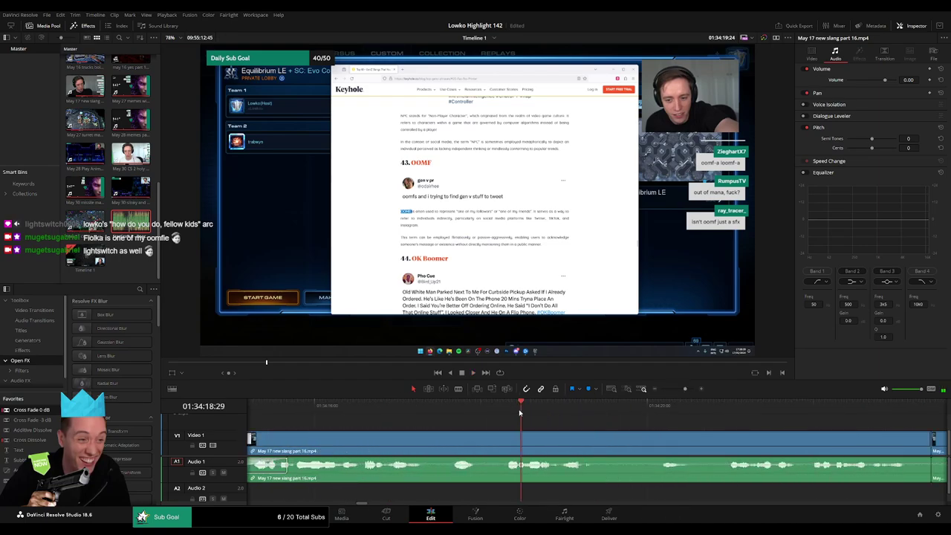
{"action": "key", "text": "b"}
{"action": "left_click", "coordinate": [555, 440]}
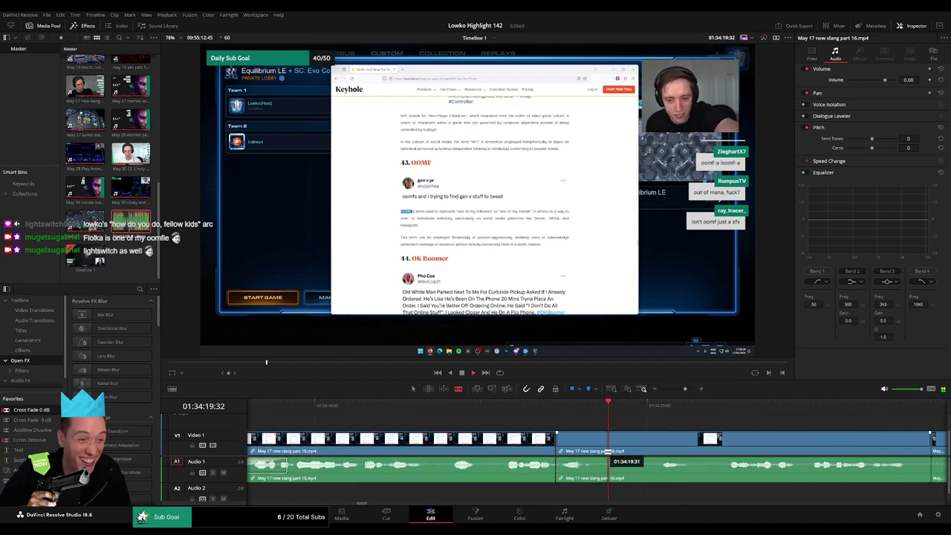
{"action": "left_click", "coordinate": [608, 451]}
Step: Place the StarCraft 2 - Roach Quotes sound on Audio 2 under that section at volume -23
{"action": "left_click_drag", "start_coordinate": [587, 468], "coordinate": [587, 489]}
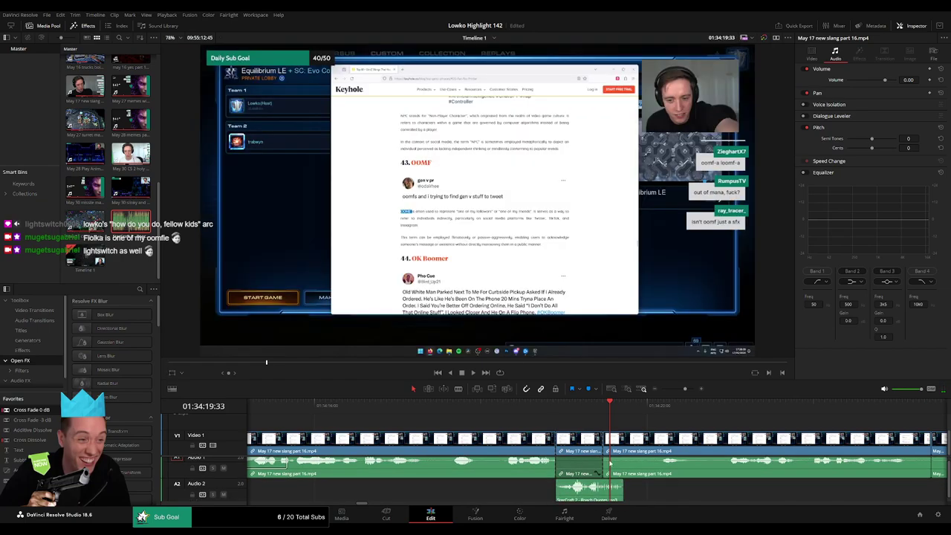
{"action": "left_click", "coordinate": [609, 464]}
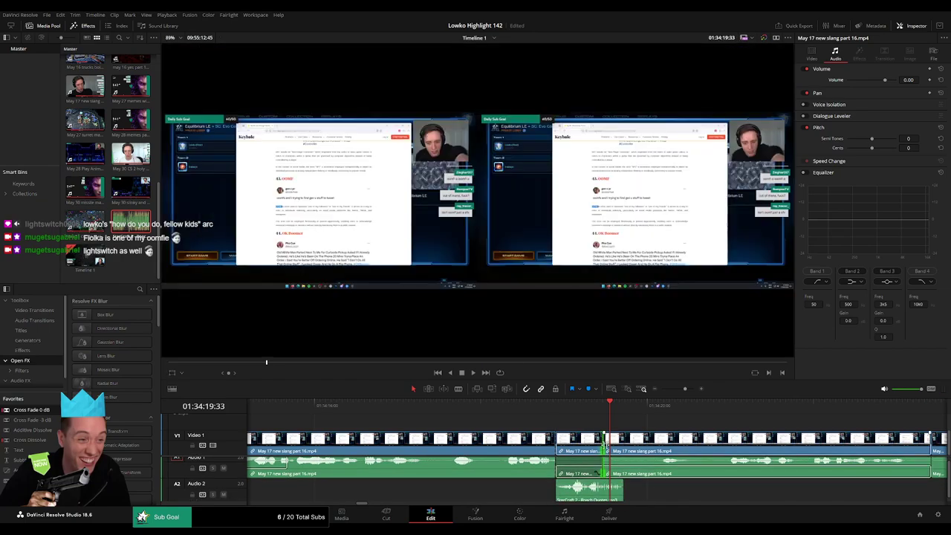
{"action": "left_click", "coordinate": [603, 491]}
{"action": "type", "text": "-23"}
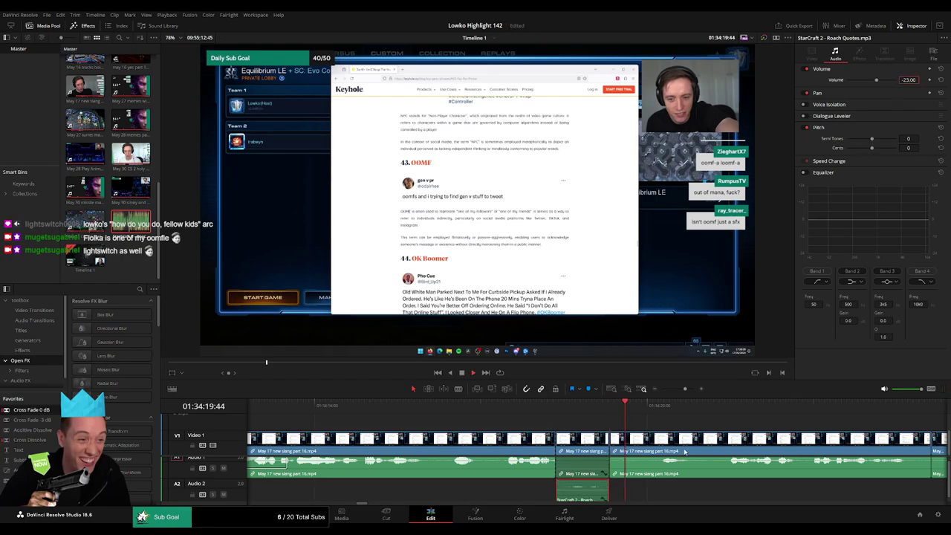
{"action": "left_click", "coordinate": [632, 425]}
{"action": "scroll", "coordinate": [621, 461], "scroll_direction": "down", "scroll_amount": 3}
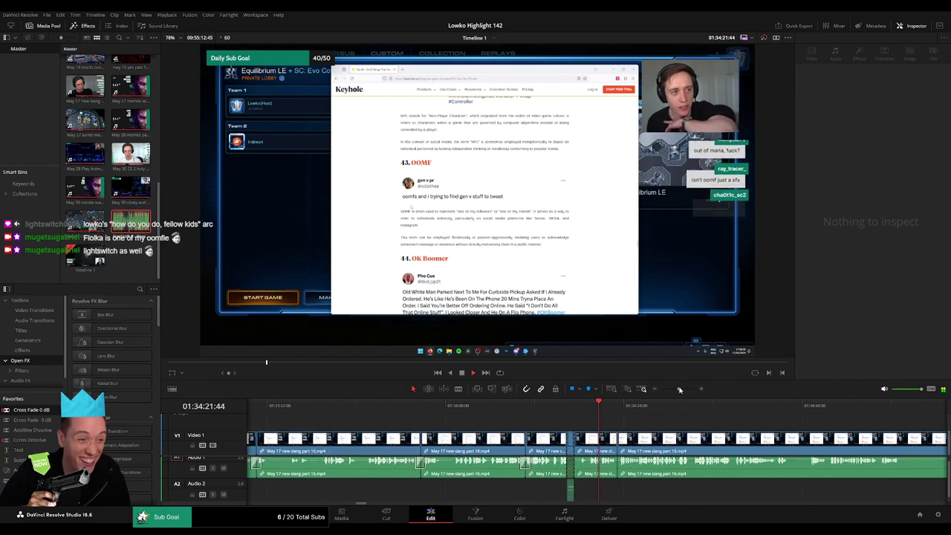
{"action": "scroll", "coordinate": [368, 431], "scroll_direction": "right", "scroll_amount": 3}
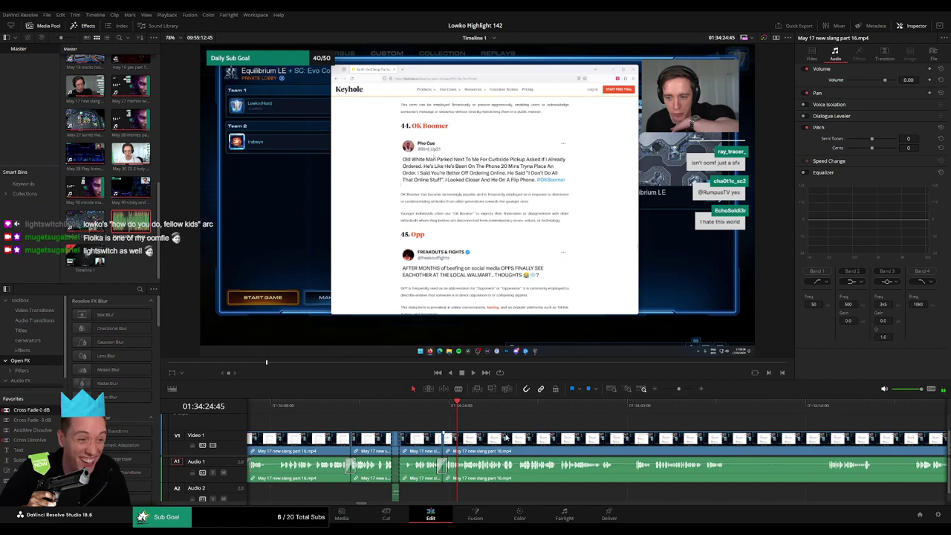
Step: Blade the May 17 new slang part 16 clip and ripple-delete the first short unwanted piece
{"action": "scroll", "coordinate": [474, 428], "scroll_direction": "right", "scroll_amount": 3}
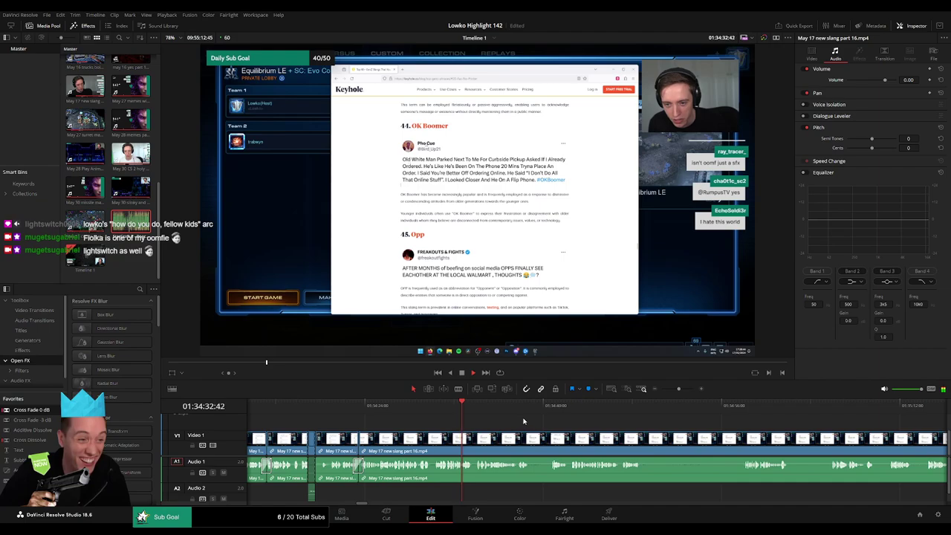
{"action": "key", "text": "b"}
{"action": "left_click", "coordinate": [533, 446]}
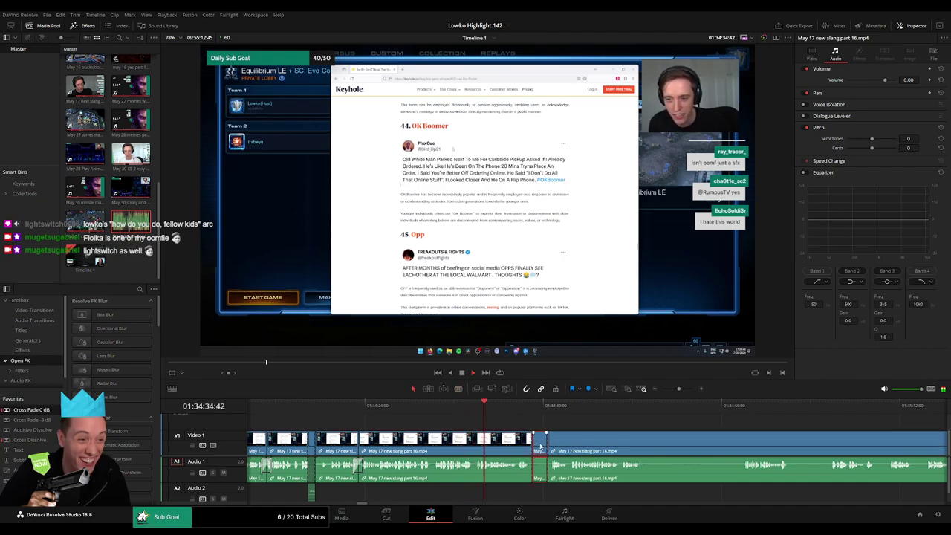
{"action": "key", "text": "Delete"}
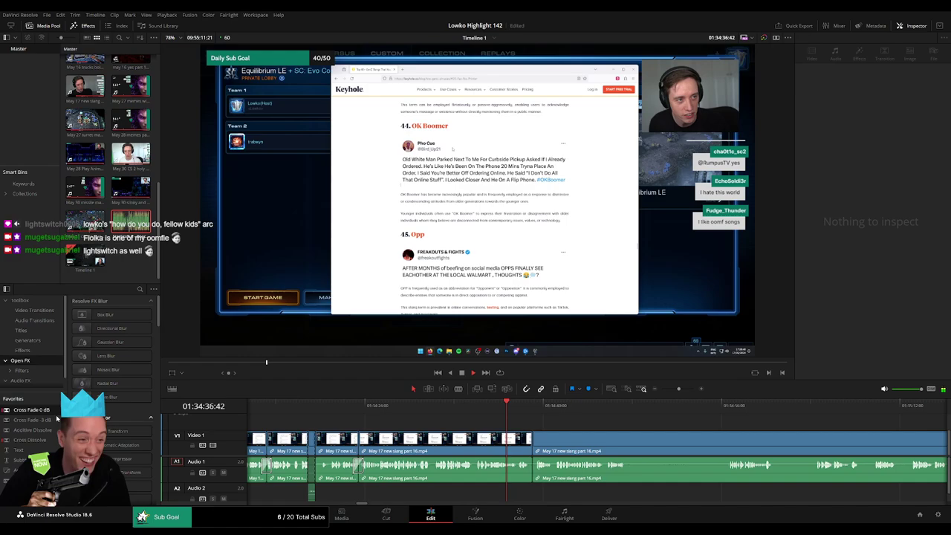
Step: Cut out the next unwanted stretch between two blade cuts and close the gap
{"action": "scroll", "coordinate": [440, 426], "scroll_direction": "right", "scroll_amount": 3}
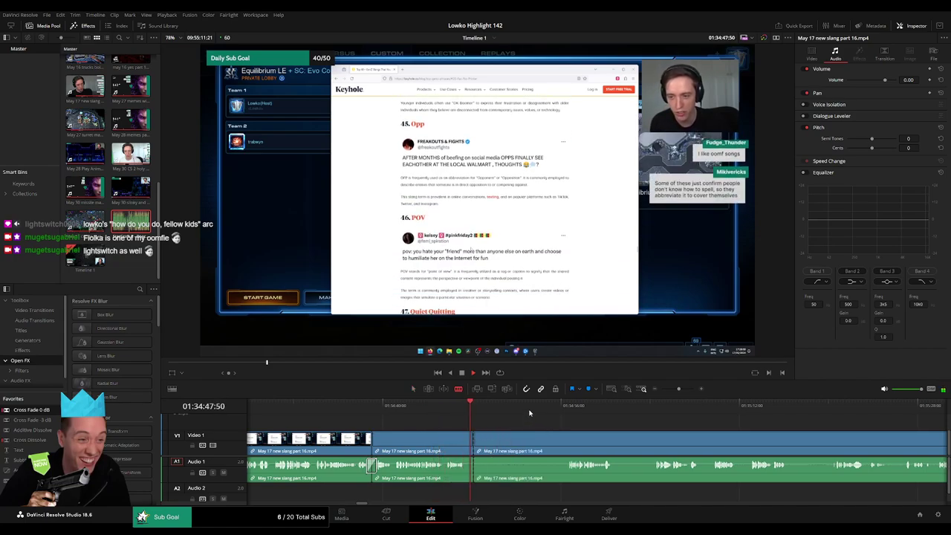
{"action": "left_click", "coordinate": [473, 444]}
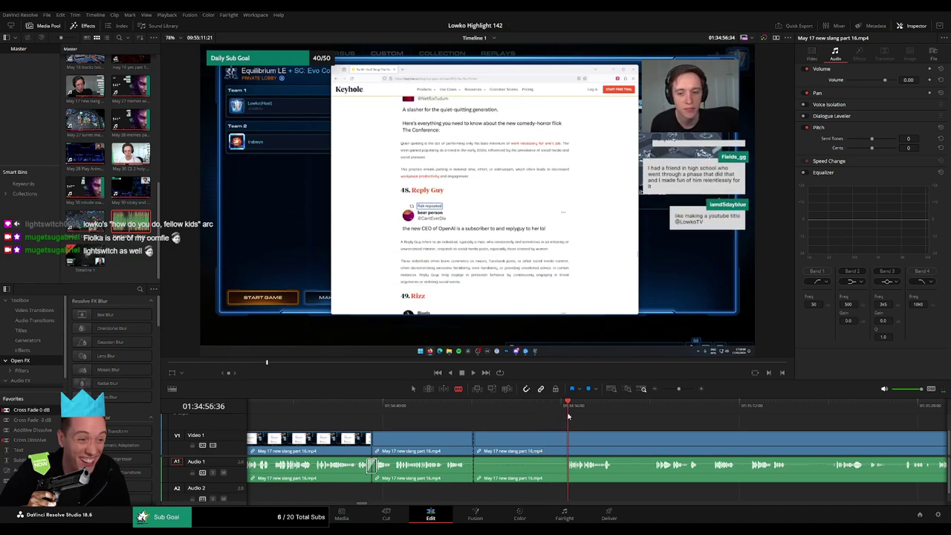
{"action": "left_click", "coordinate": [564, 438]}
{"action": "key", "text": "a"}
{"action": "left_click", "coordinate": [553, 450]}
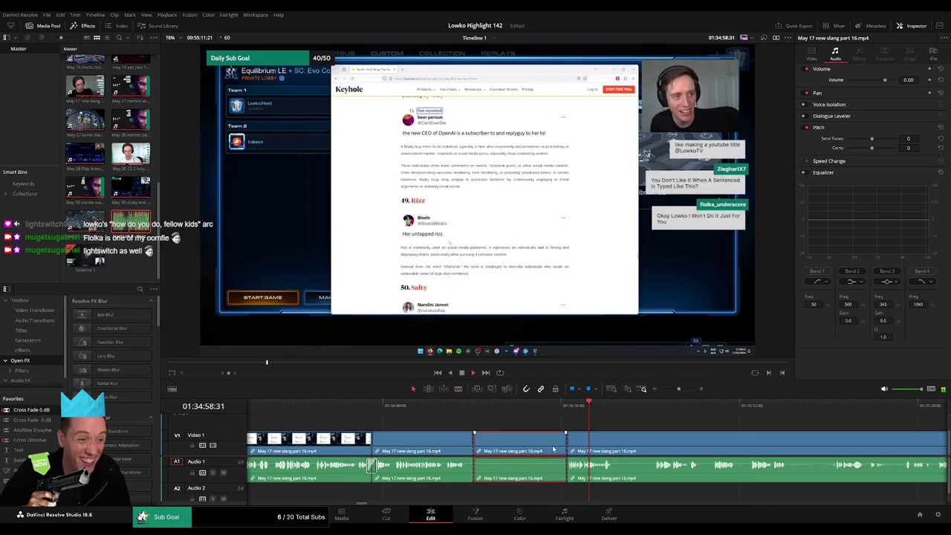
{"action": "key", "text": "Delete"}
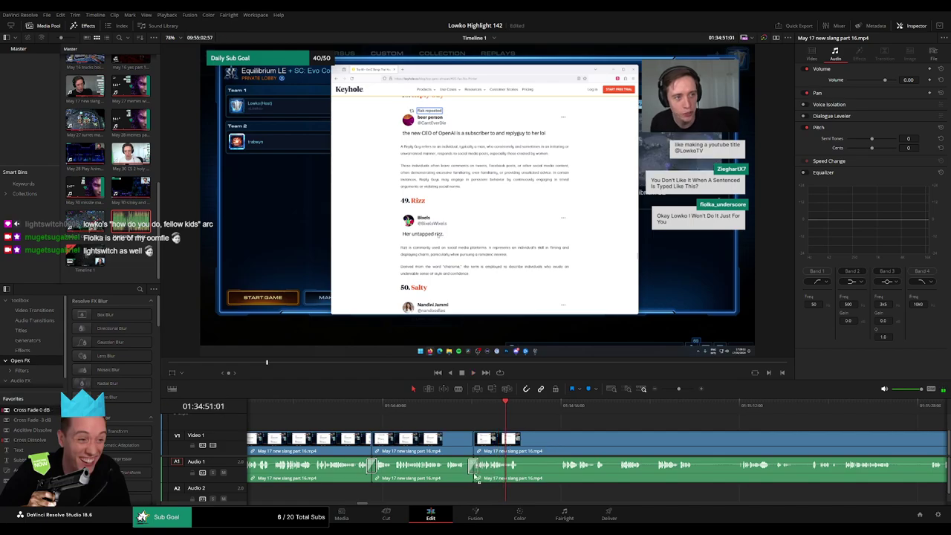
Step: While playing back, remove two more short unwanted pieces and close each gap
{"action": "key", "text": "space"}
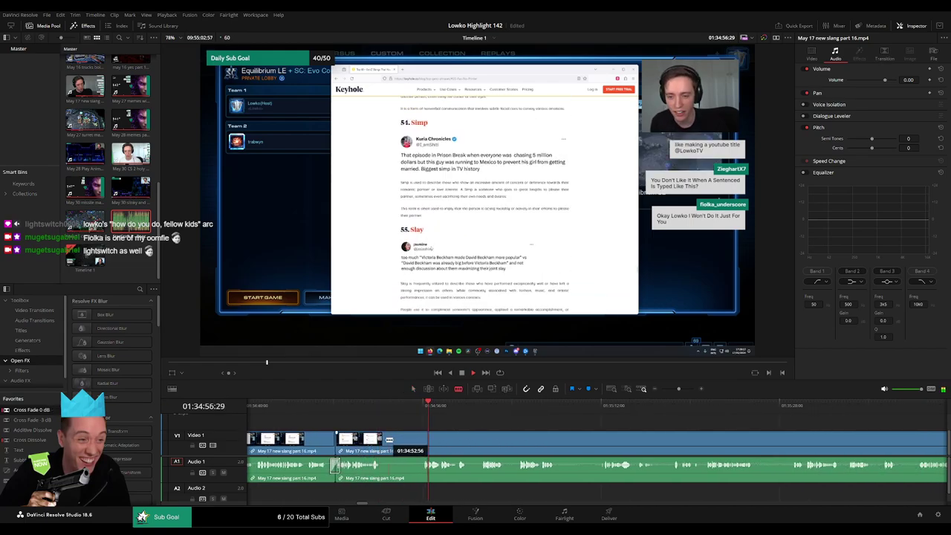
{"action": "left_click", "coordinate": [382, 440]}
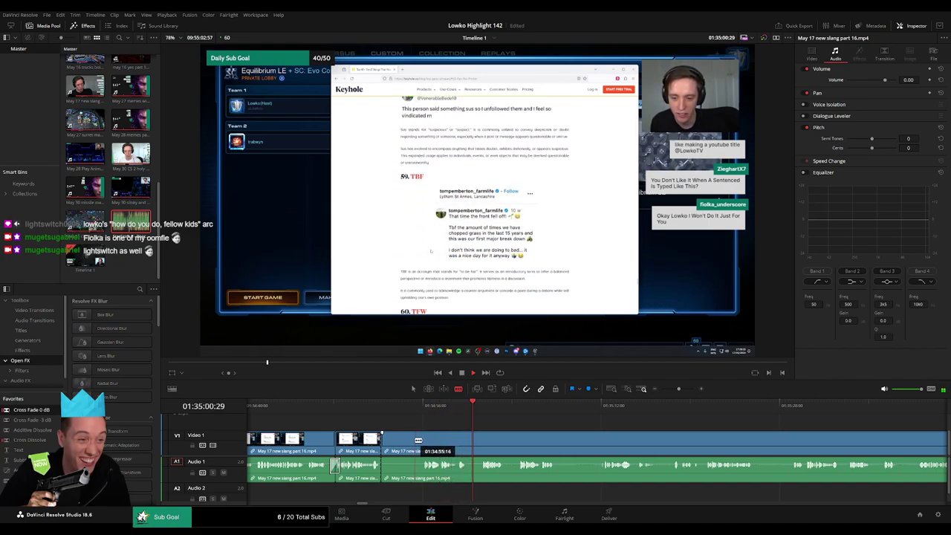
{"action": "left_click", "coordinate": [468, 438]}
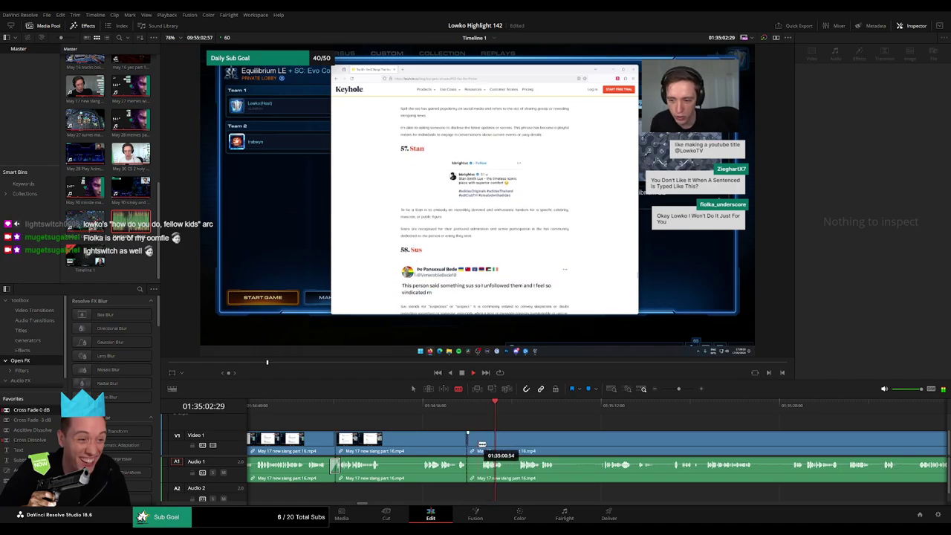
{"action": "left_click", "coordinate": [474, 447]}
{"action": "key", "text": "Delete"}
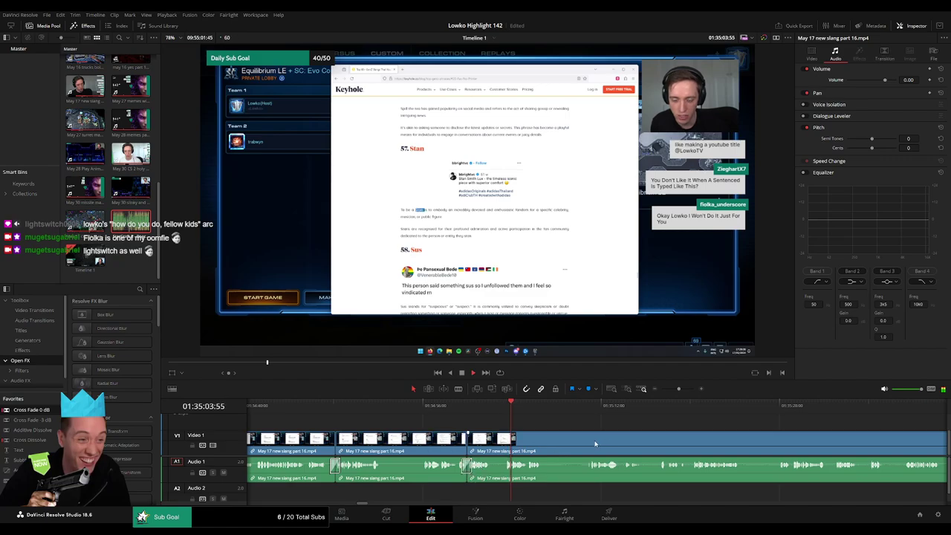
{"action": "scroll", "coordinate": [594, 443], "scroll_direction": "right", "scroll_amount": 3}
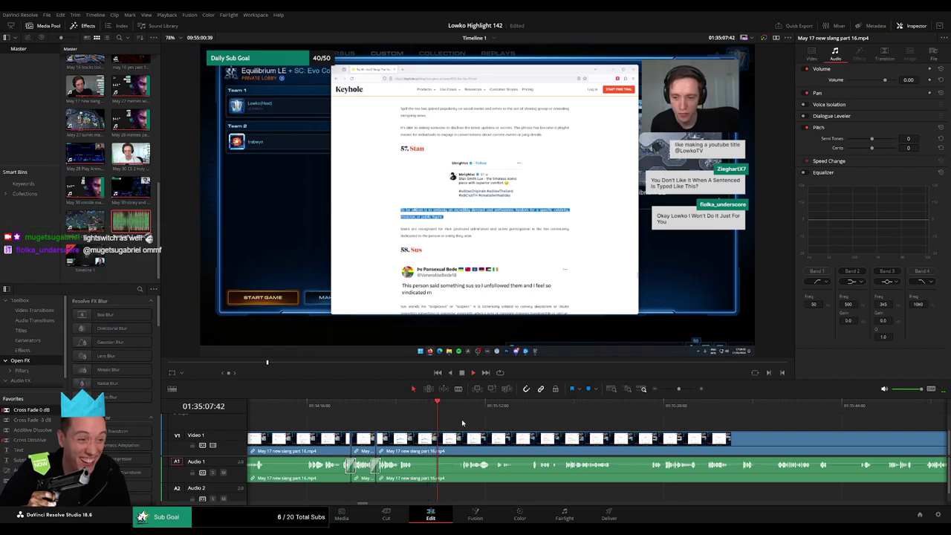
{"action": "left_click", "coordinate": [421, 446]}
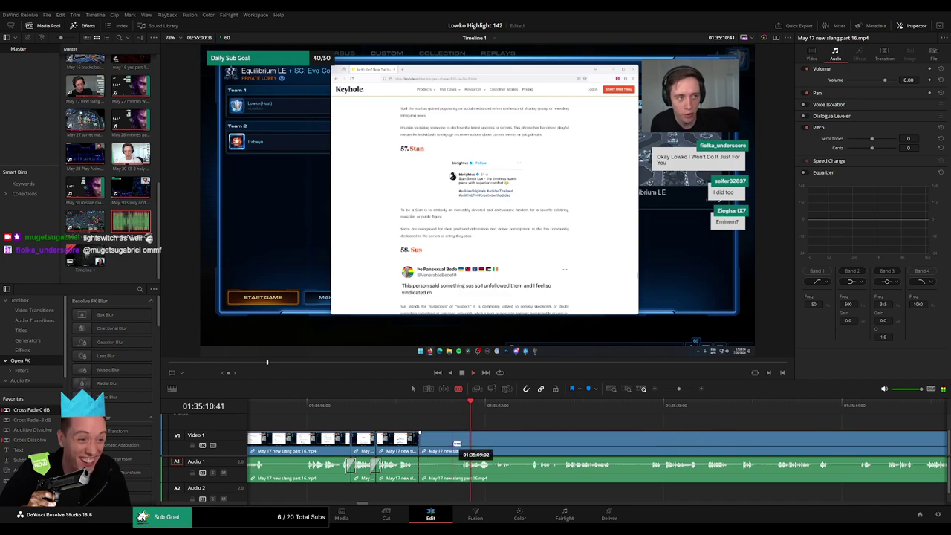
{"action": "key", "text": "Delete"}
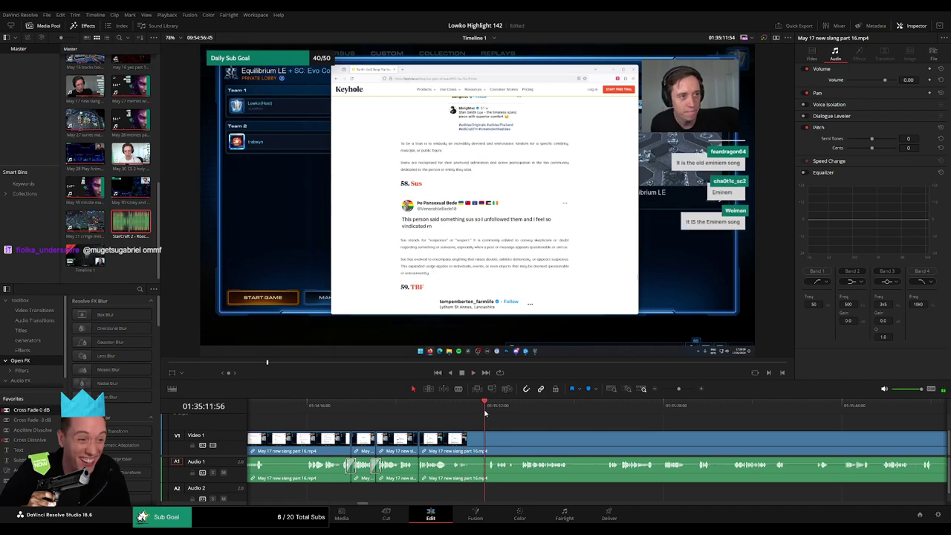
Step: Cut out a later unwanted section with two blade cuts and select the resulting join
{"action": "scroll", "coordinate": [455, 413], "scroll_direction": "right", "scroll_amount": 3}
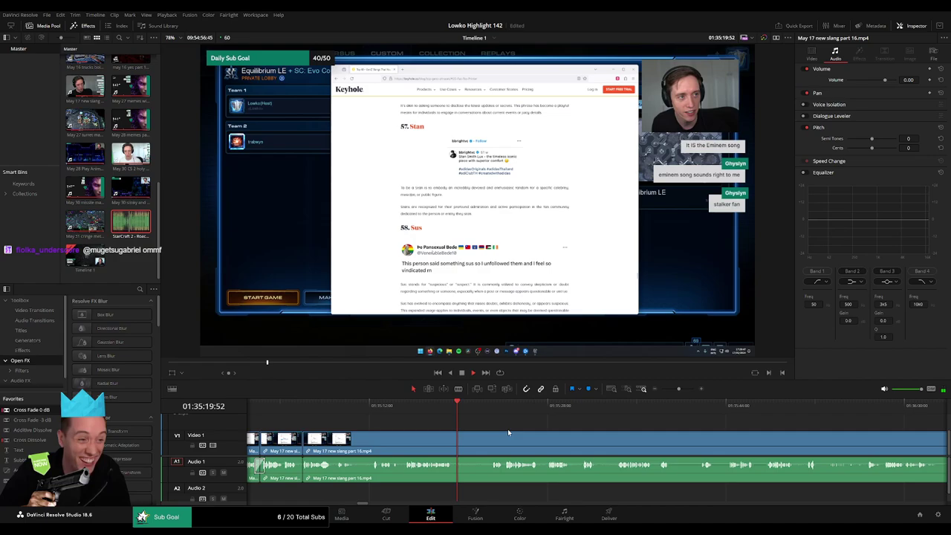
{"action": "left_click", "coordinate": [487, 407]}
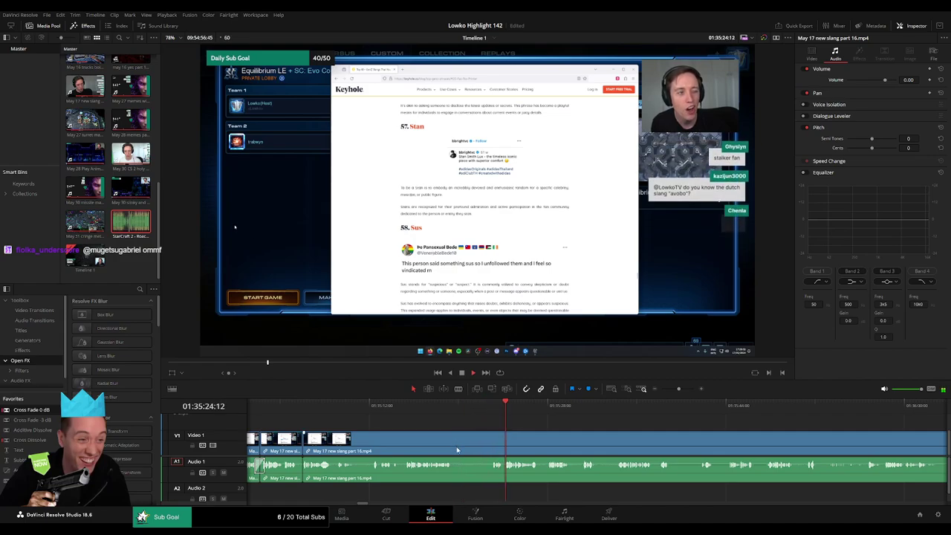
{"action": "key", "text": "b"}
{"action": "left_click", "coordinate": [454, 438]}
{"action": "left_click", "coordinate": [490, 438]}
{"action": "key", "text": "a"}
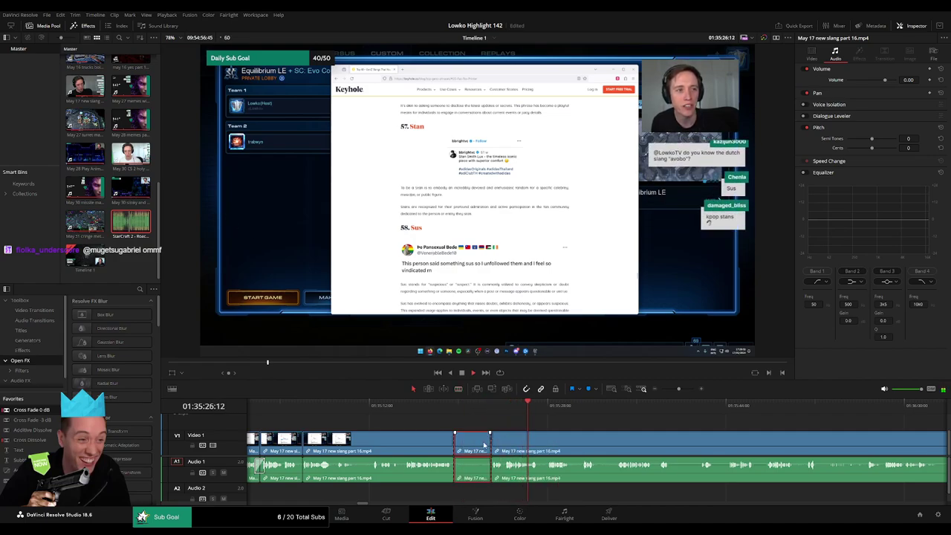
{"action": "left_click", "coordinate": [472, 443]}
{"action": "key", "text": "Delete"}
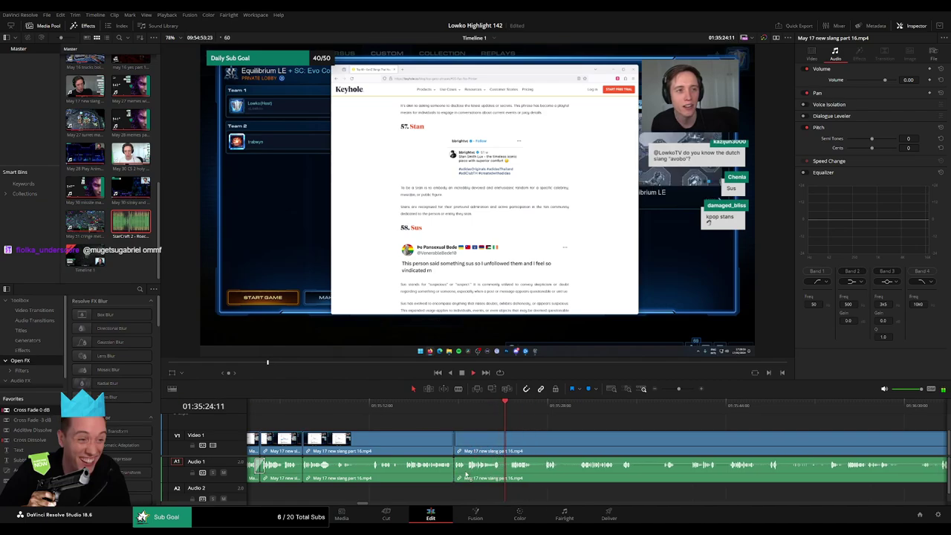
{"action": "left_click", "coordinate": [455, 468]}
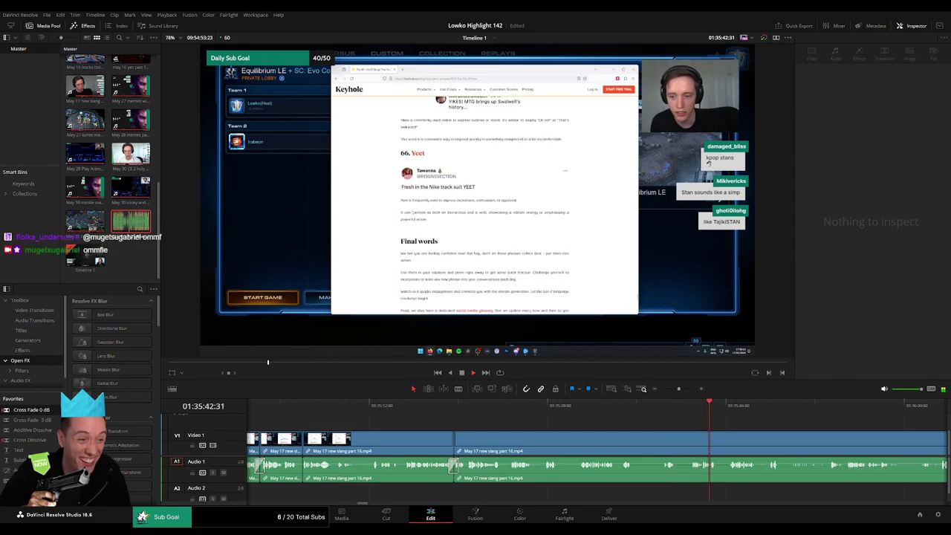
Step: Split the clip further along and trim the last clip's head later to drop footage
{"action": "scroll", "coordinate": [525, 418], "scroll_direction": "right", "scroll_amount": 3}
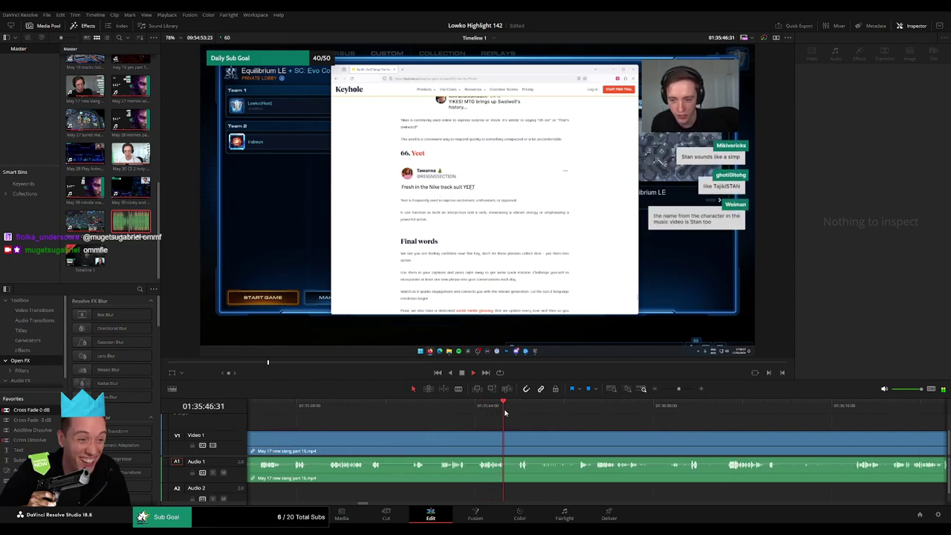
{"action": "left_click_drag", "start_coordinate": [505, 413], "coordinate": [517, 413]}
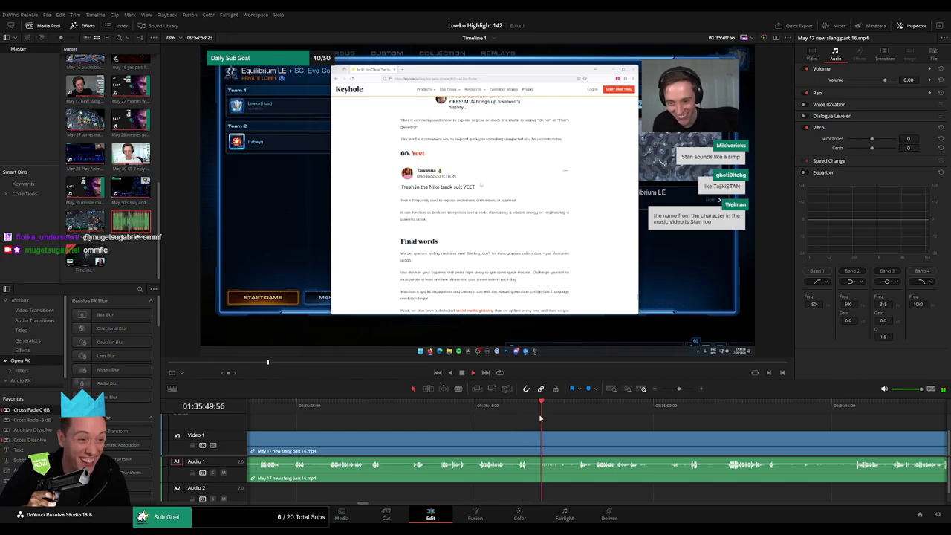
{"action": "left_click", "coordinate": [512, 444]}
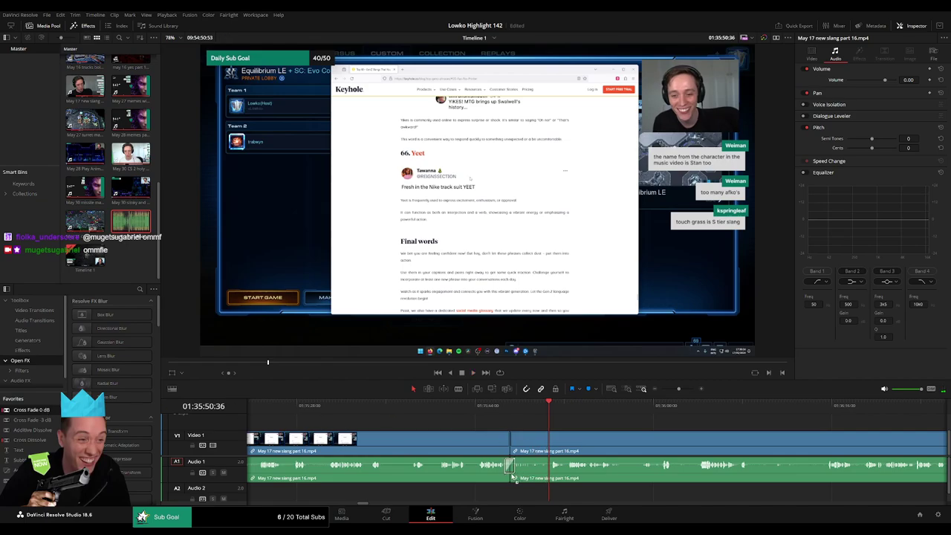
{"action": "scroll", "coordinate": [464, 431], "scroll_direction": "right", "scroll_amount": 3}
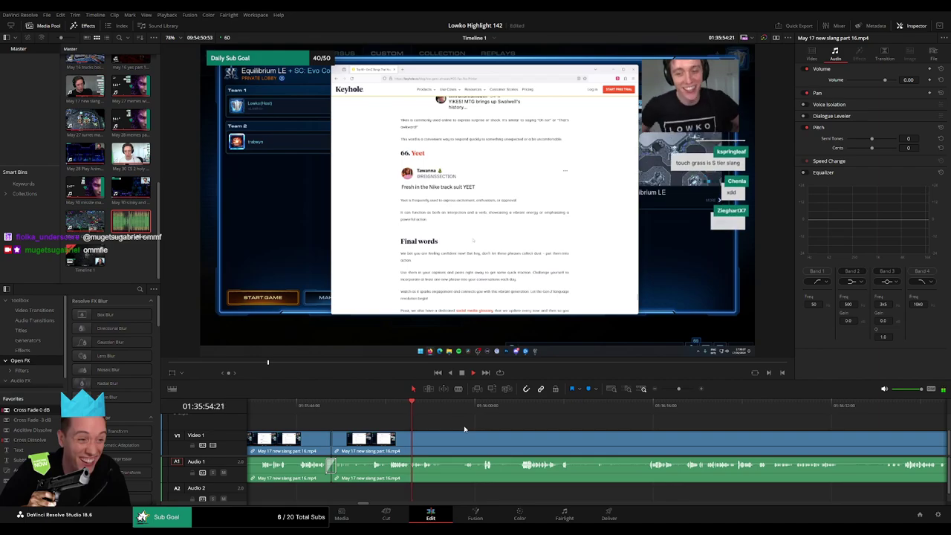
{"action": "scroll", "coordinate": [464, 430], "scroll_direction": "right", "scroll_amount": 1}
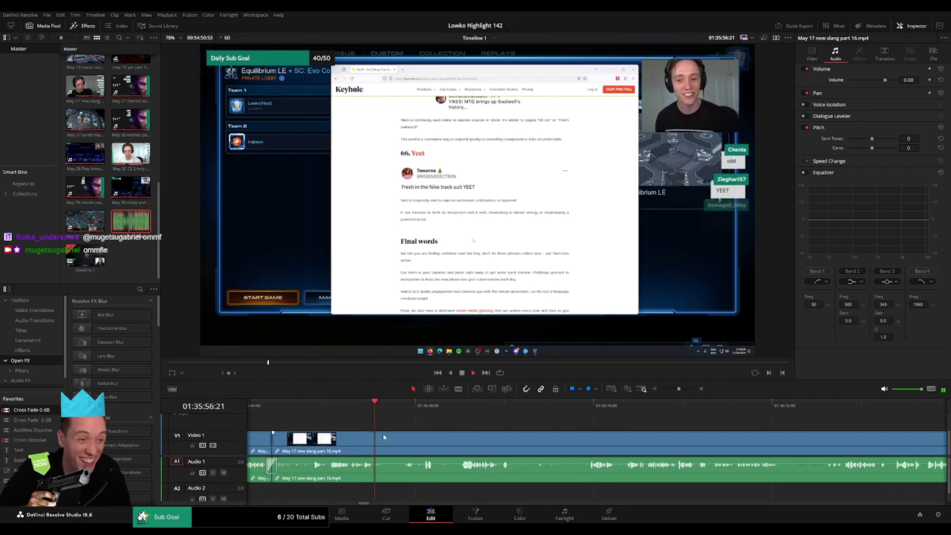
{"action": "key", "text": "ctrl+b"}
{"action": "mouse_move", "coordinate": [384, 440]}
{"action": "left_mouse_down"}
{"action": "mouse_move", "coordinate": [673, 390]}
{"action": "mouse_move", "coordinate": [662, 389]}
{"action": "left_mouse_up"}
Step: Zoom out and move the playhead into the May 27 memes with arty reaction part 17 clip
{"action": "left_click", "coordinate": [508, 406]}
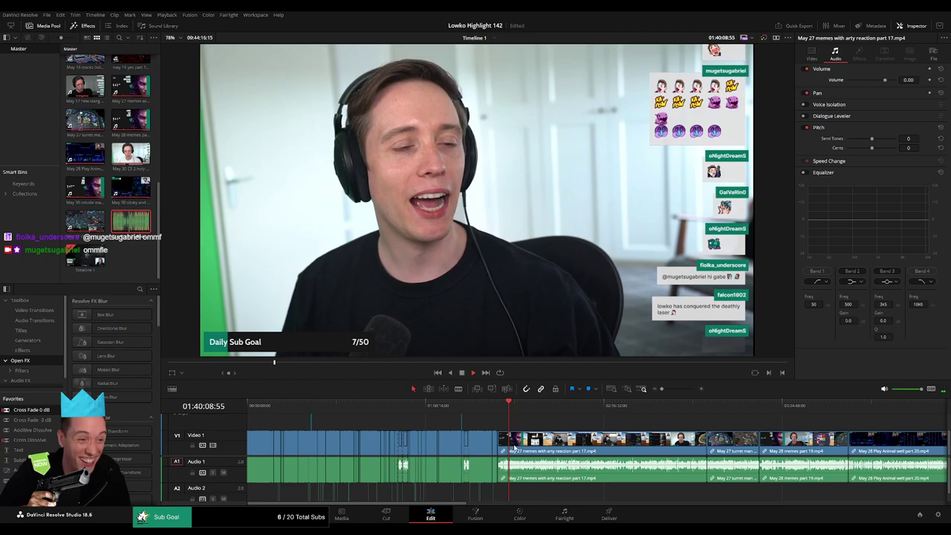
{"action": "left_click_drag", "start_coordinate": [511, 418], "coordinate": [532, 408]}
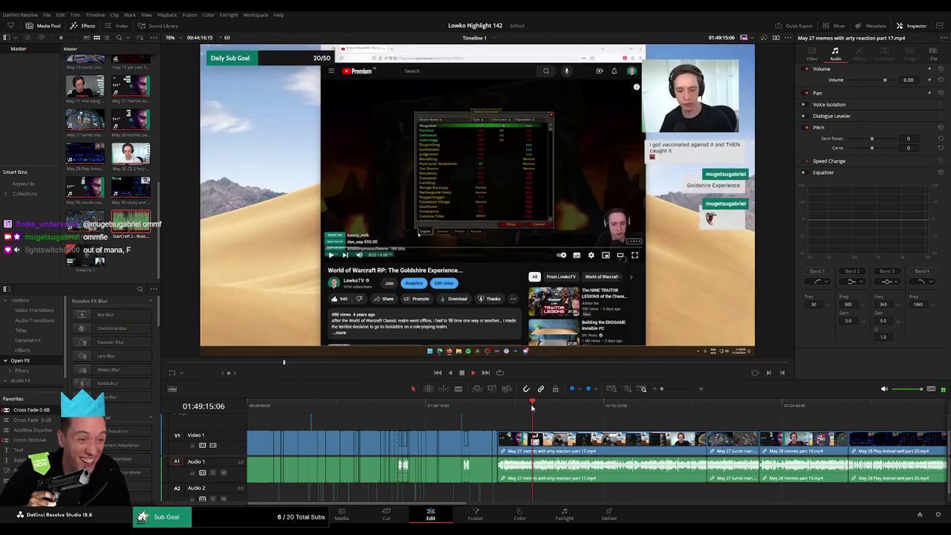
{"action": "left_click_drag", "start_coordinate": [524, 407], "coordinate": [546, 406]}
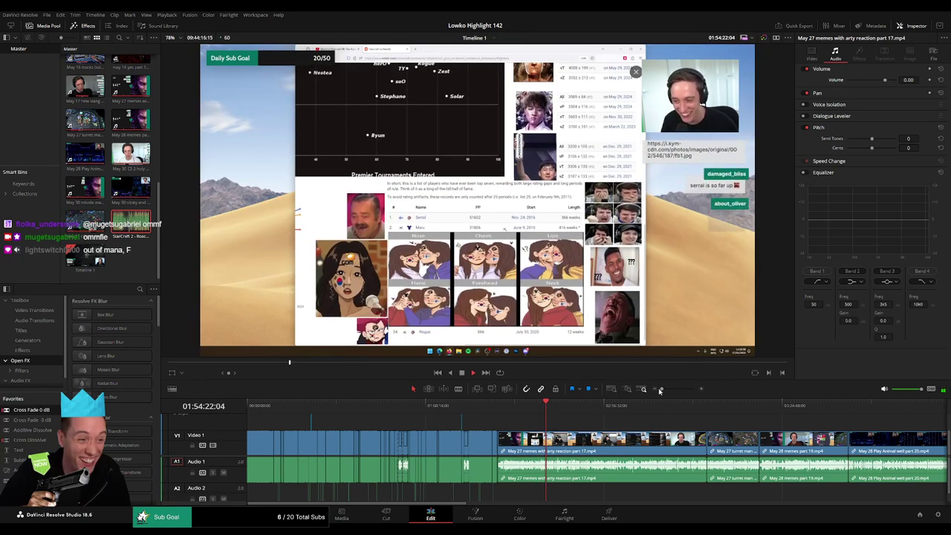
{"action": "left_click_drag", "start_coordinate": [661, 389], "coordinate": [678, 389]}
Step: Scrub through the scatter chart, stats table, meme collage and gameplay scenes
{"action": "left_click_drag", "start_coordinate": [399, 406], "coordinate": [386, 401]}
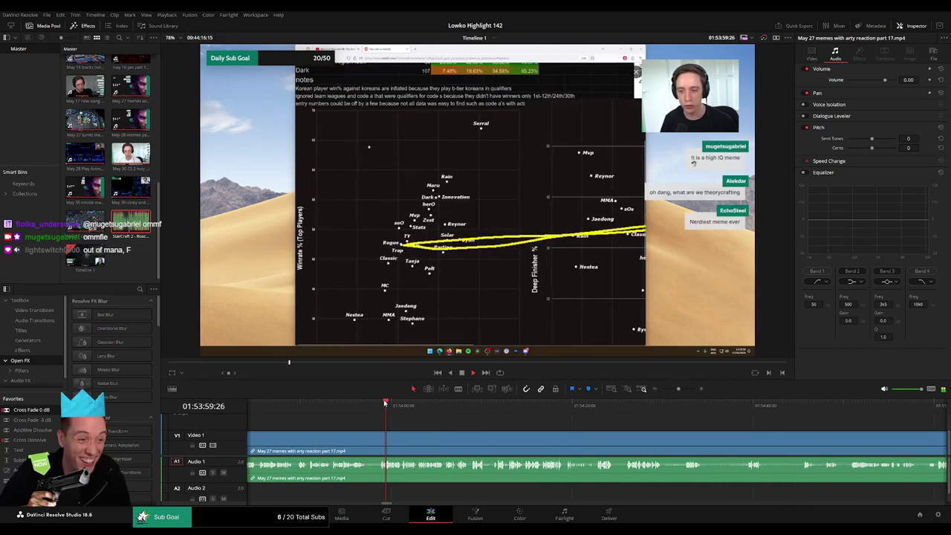
{"action": "left_click_drag", "start_coordinate": [325, 409], "coordinate": [479, 424]}
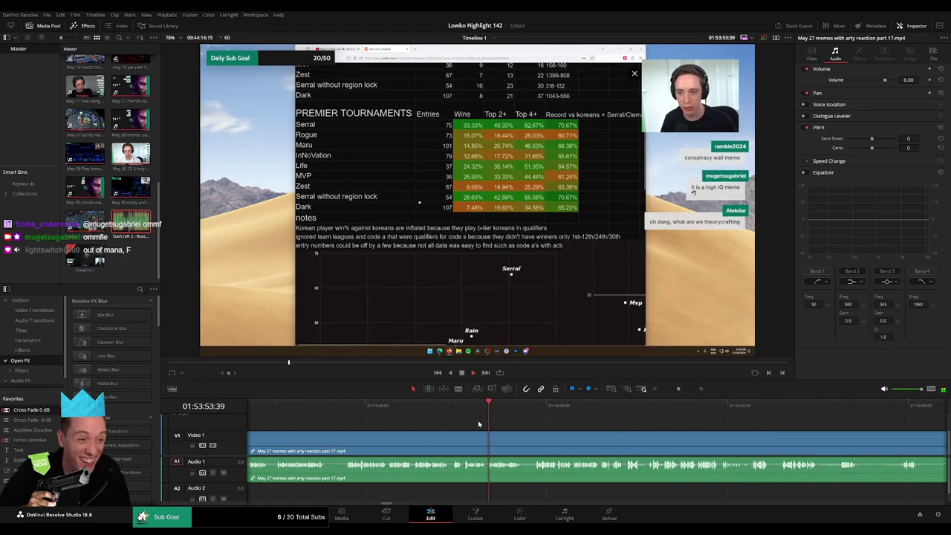
{"action": "left_click", "coordinate": [354, 405]}
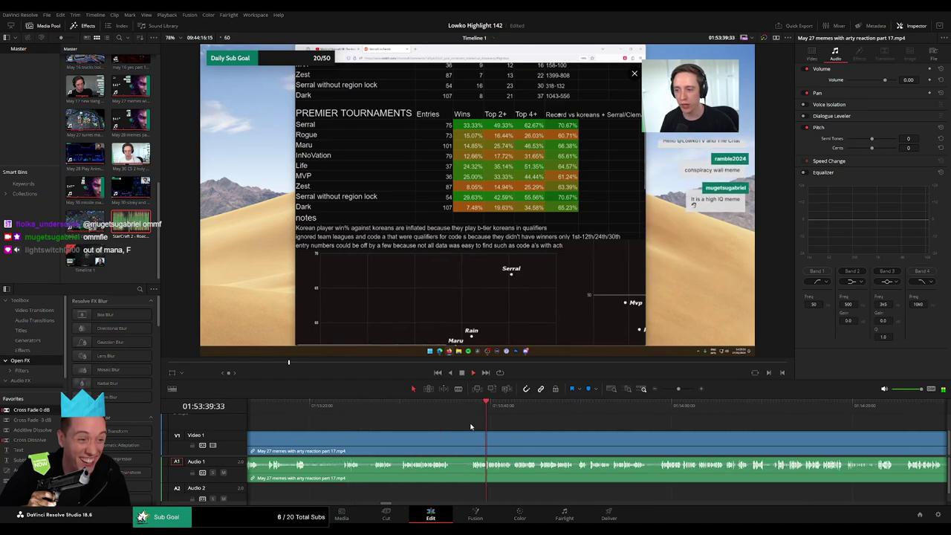
{"action": "left_click_drag", "start_coordinate": [405, 405], "coordinate": [350, 406]}
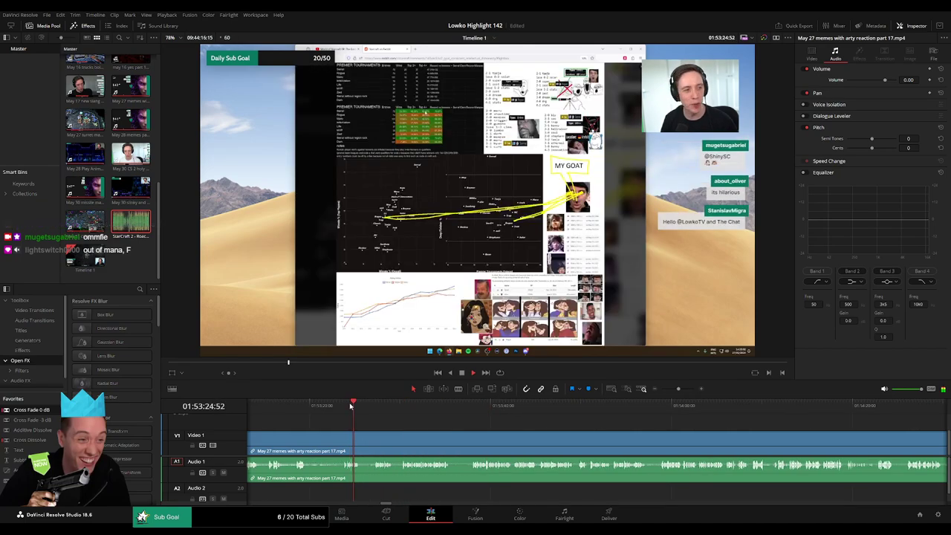
{"action": "left_click", "coordinate": [293, 407]}
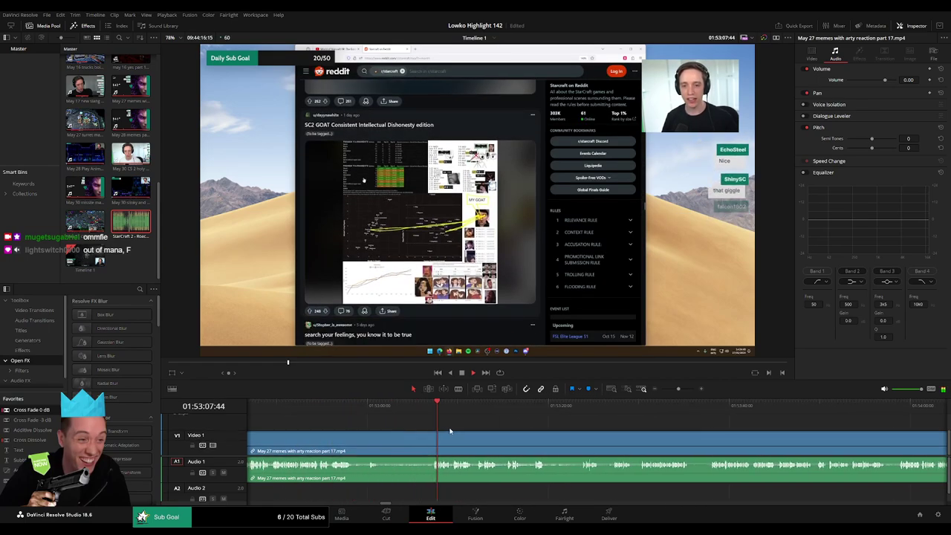
{"action": "left_click_drag", "start_coordinate": [358, 407], "coordinate": [303, 407]}
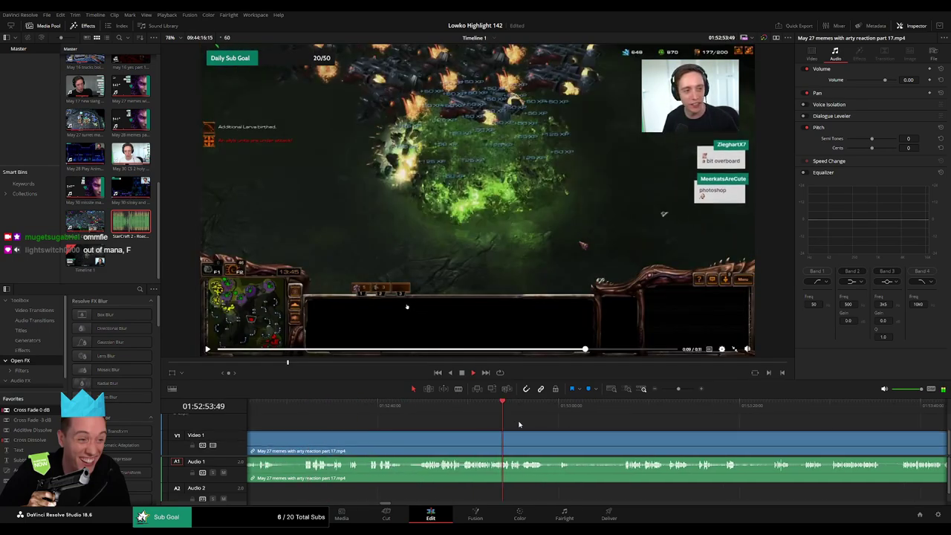
{"action": "left_click_drag", "start_coordinate": [305, 411], "coordinate": [418, 426]}
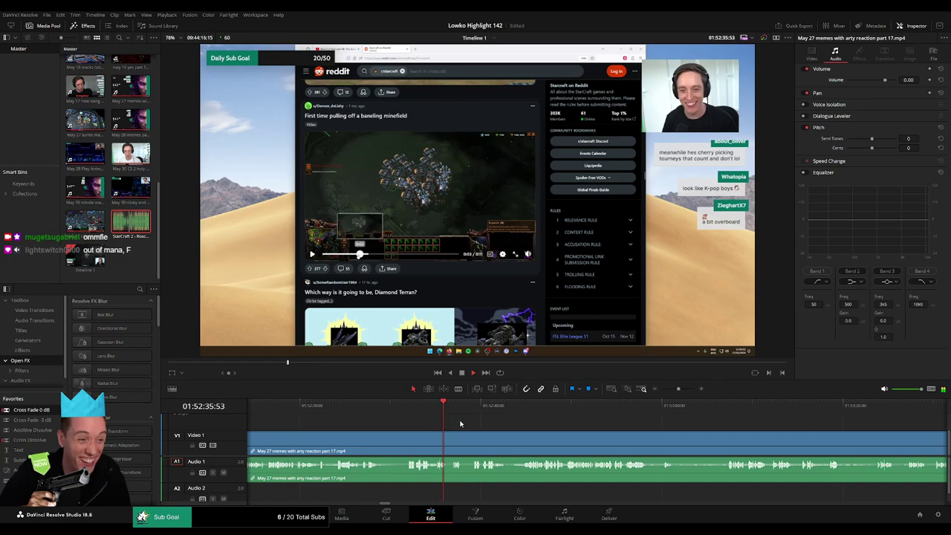
Step: Add a cross fade at the audio join between part 16 and part 17
{"action": "left_click", "coordinate": [425, 406]}
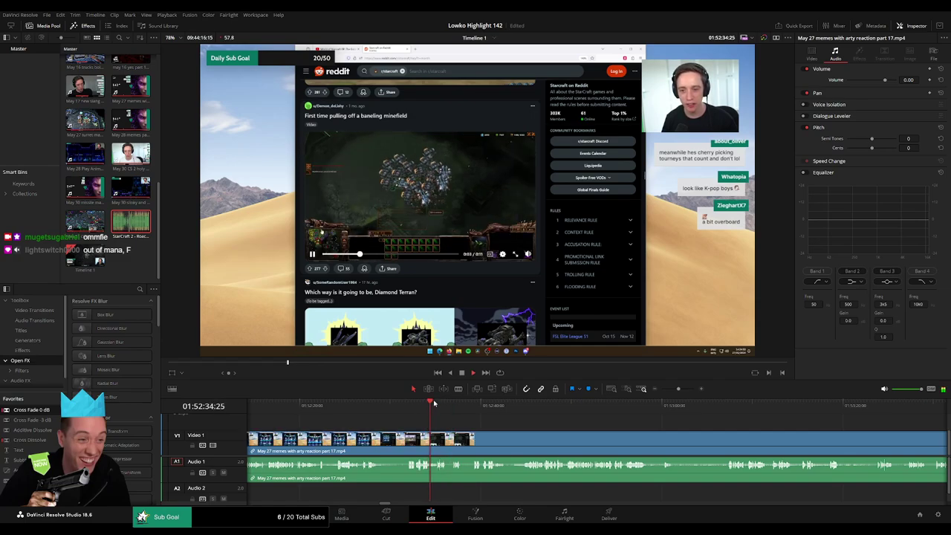
{"action": "left_click", "coordinate": [683, 392]}
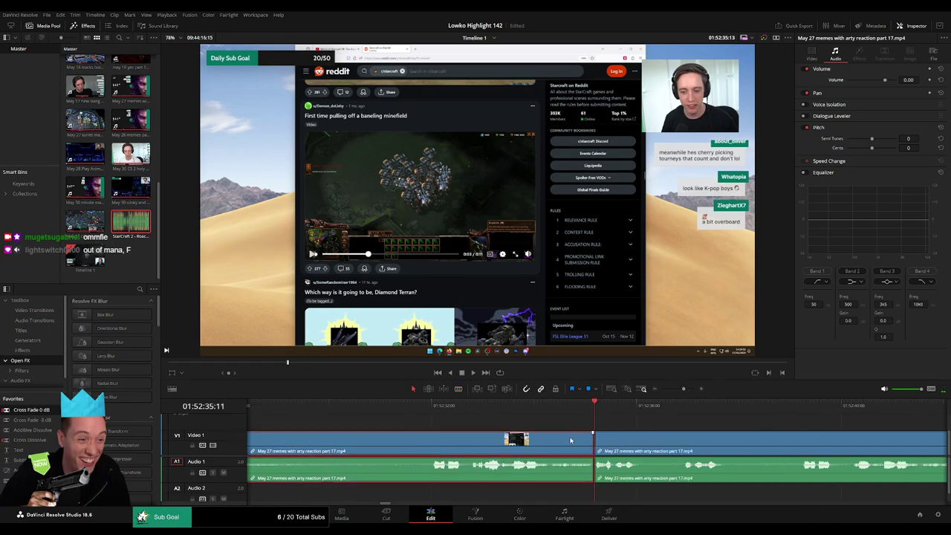
{"action": "key", "text": "Up"}
{"action": "key", "text": "shift+t"}
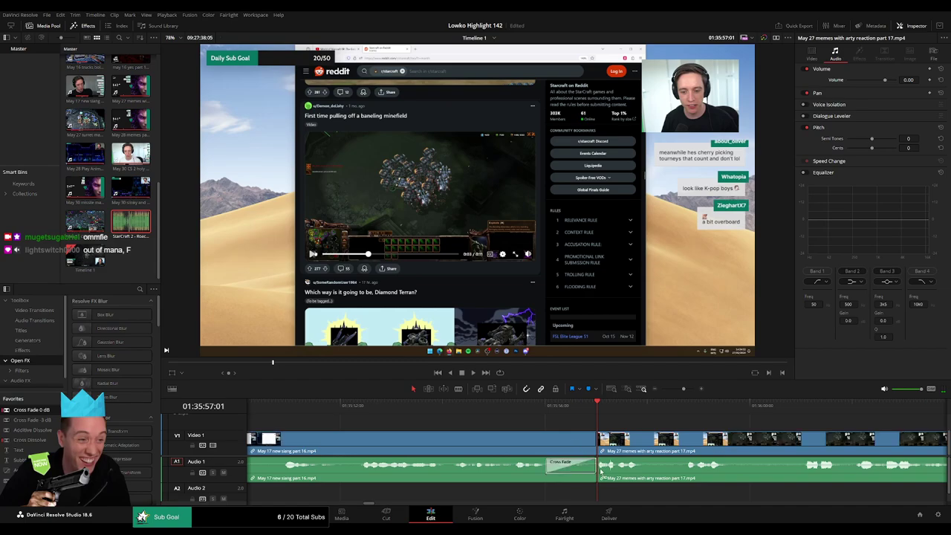
{"action": "left_click", "coordinate": [563, 406]}
{"action": "key", "text": "space"}
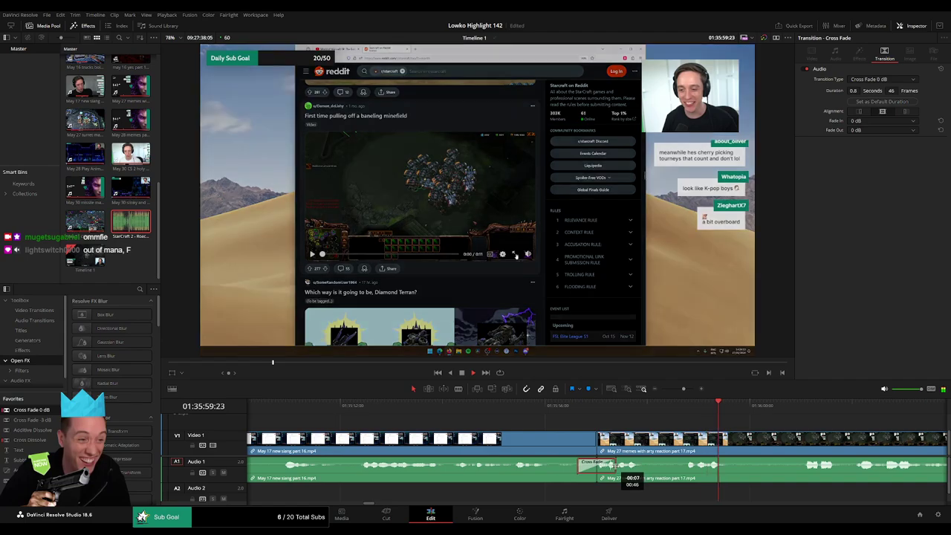
Step: Blade out a short unwanted piece of the May 27 clip and split it again further along
{"action": "left_click_drag", "start_coordinate": [682, 389], "coordinate": [677, 389]}
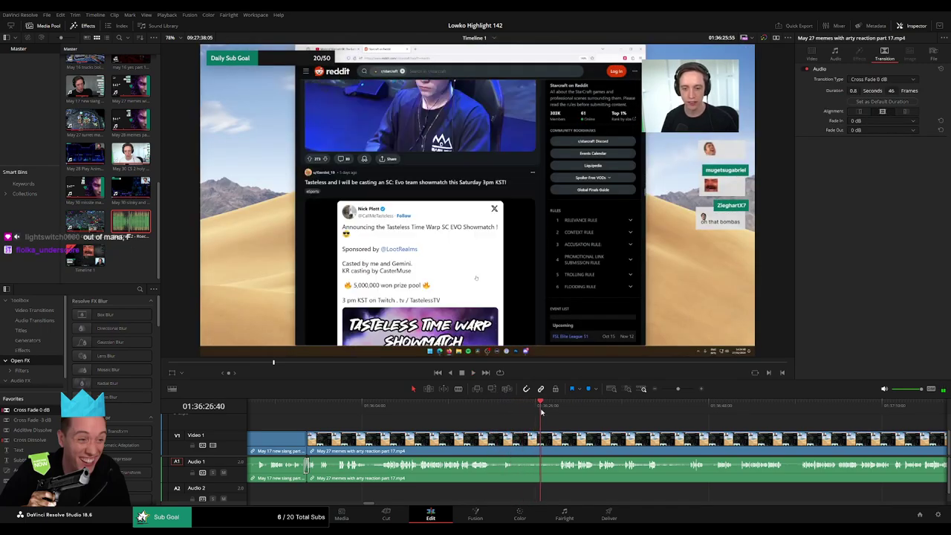
{"action": "left_click", "coordinate": [544, 446]}
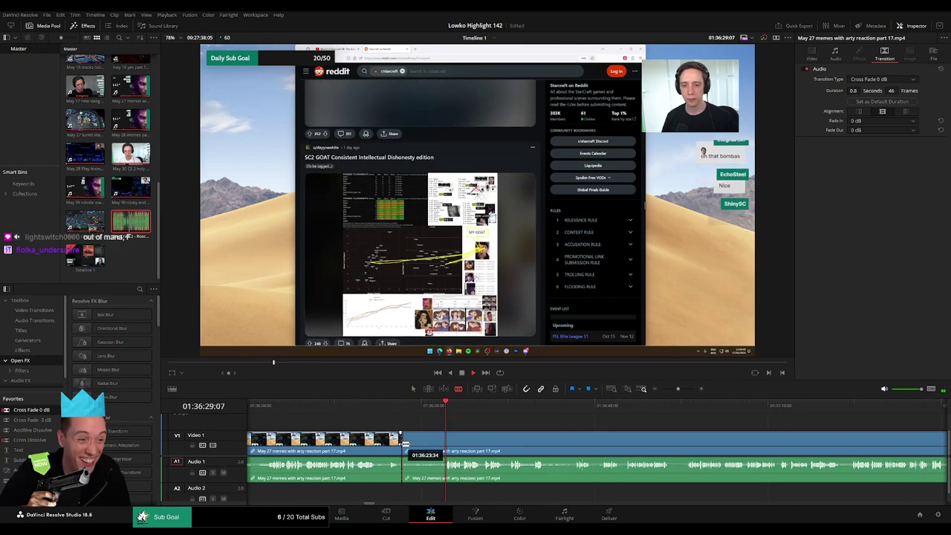
{"action": "left_click", "coordinate": [437, 443]}
{"action": "key", "text": "Delete"}
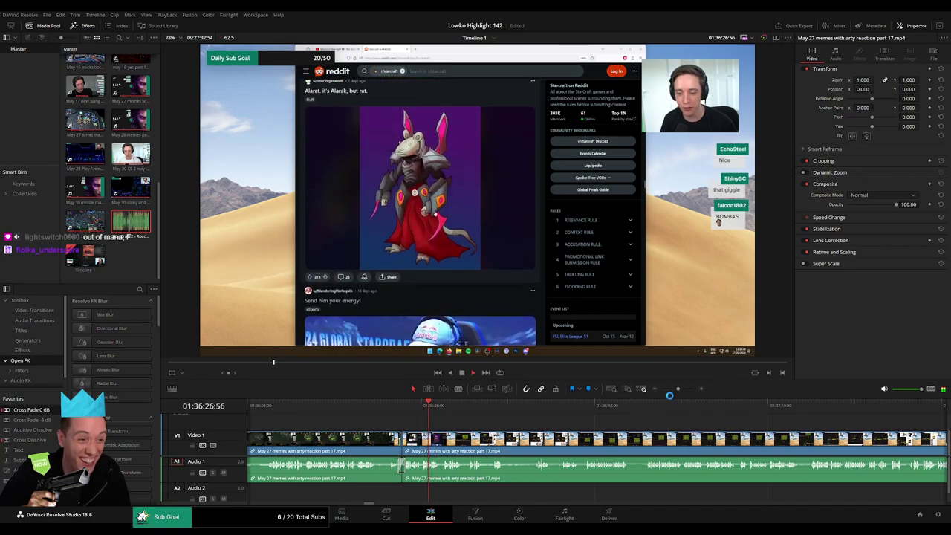
{"action": "mouse_move", "coordinate": [678, 388]}
{"action": "left_mouse_down"}
{"action": "mouse_move", "coordinate": [690, 394]}
{"action": "mouse_move", "coordinate": [422, 405]}
{"action": "left_mouse_up"}
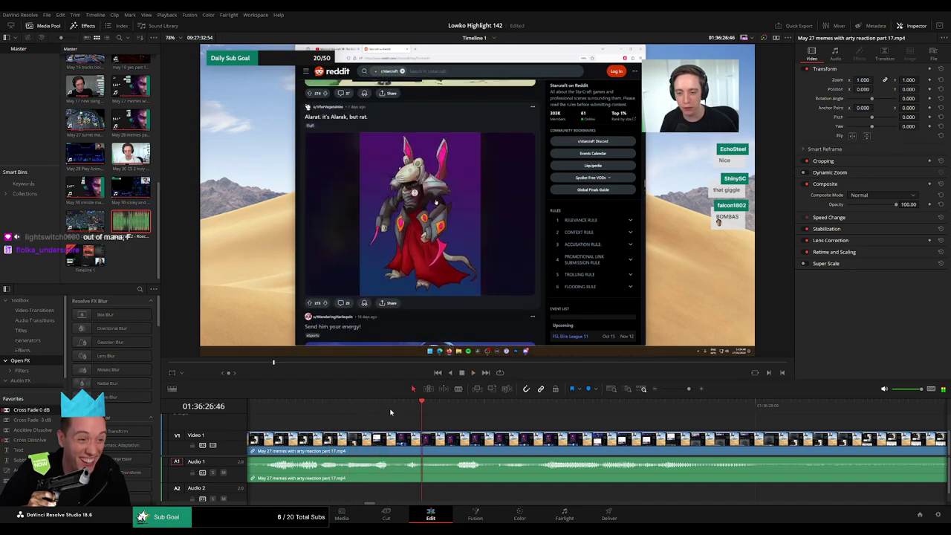
{"action": "left_click", "coordinate": [423, 448]}
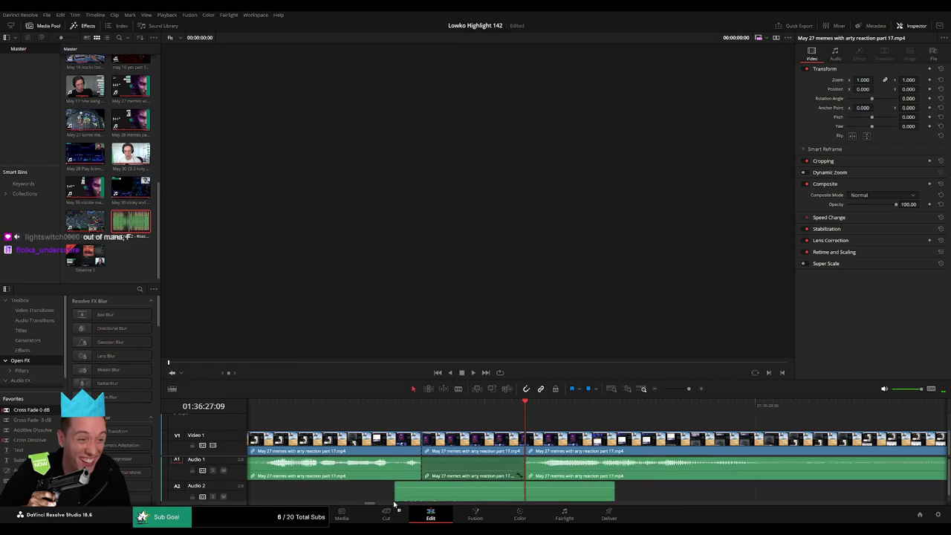
Step: Place StarCraft 2 - Roach Quotes on Audio 2, shorten its end and set its volume to -23
{"action": "mouse_move", "coordinate": [131, 221]}
{"action": "left_mouse_down"}
{"action": "mouse_move", "coordinate": [384, 495]}
{"action": "mouse_move", "coordinate": [450, 496]}
{"action": "left_mouse_up"}
{"action": "left_click_drag", "start_coordinate": [595, 488], "coordinate": [524, 477]}
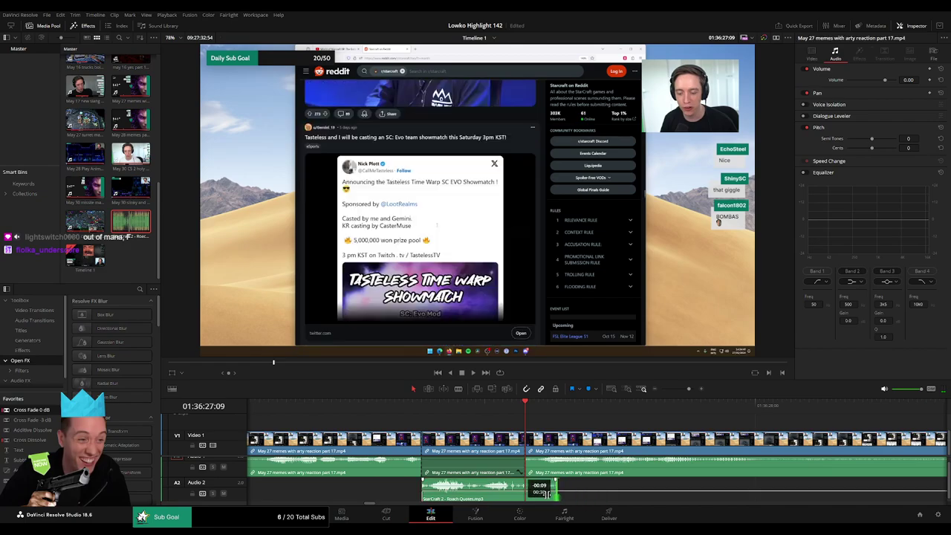
{"action": "left_click_drag", "start_coordinate": [915, 82], "coordinate": [913, 82]}
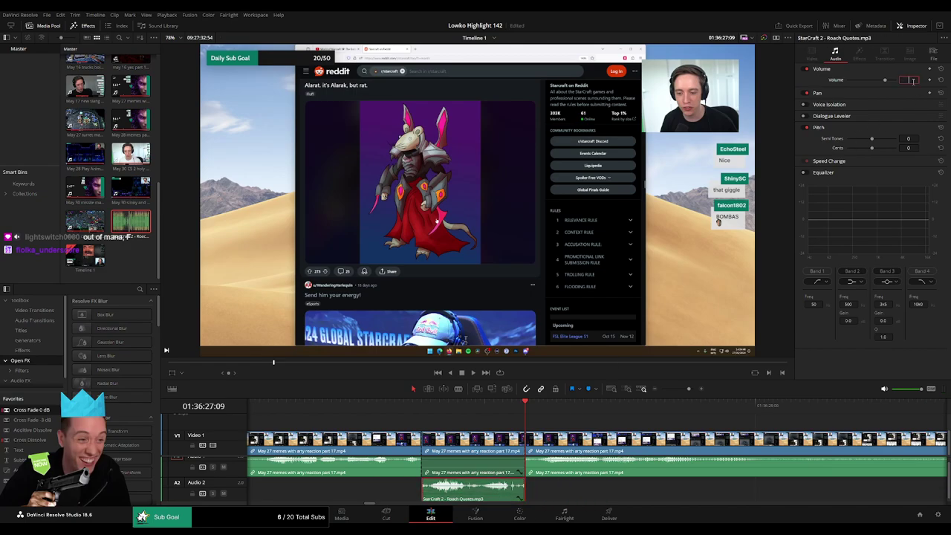
{"action": "type", "text": "-23"}
{"action": "key", "text": "Return"}
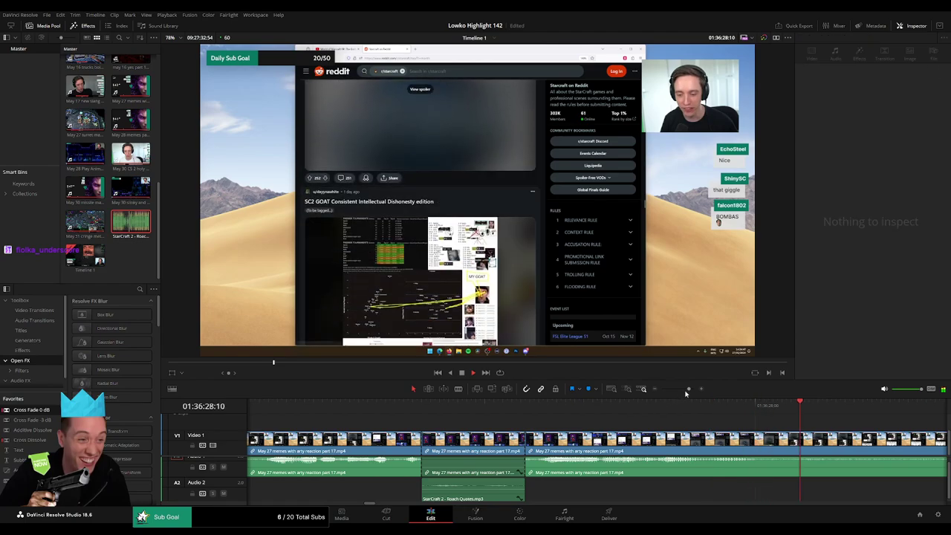
{"action": "left_click", "coordinate": [595, 419]}
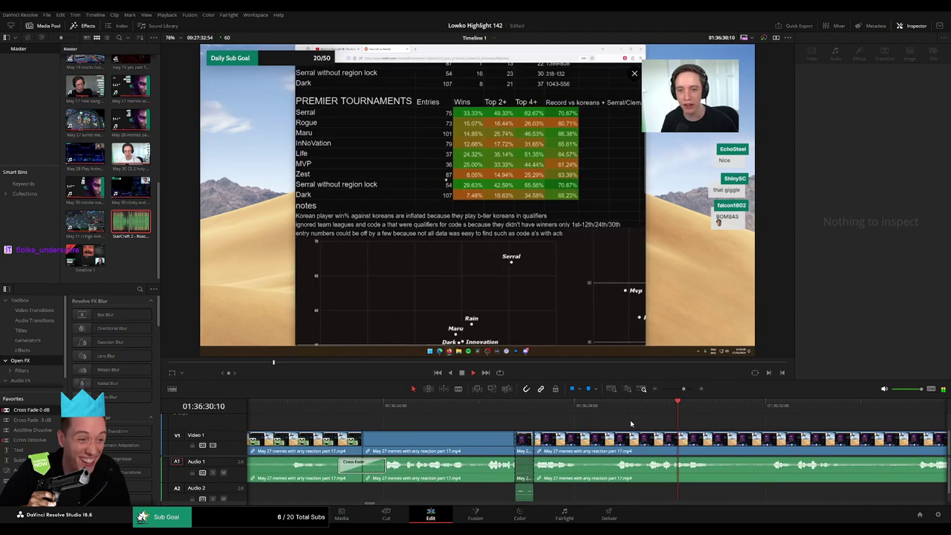
Step: Split the May 27 clip, delete the unwanted middle piece and cross-fade the new audio edit
{"action": "left_click", "coordinate": [453, 438]}
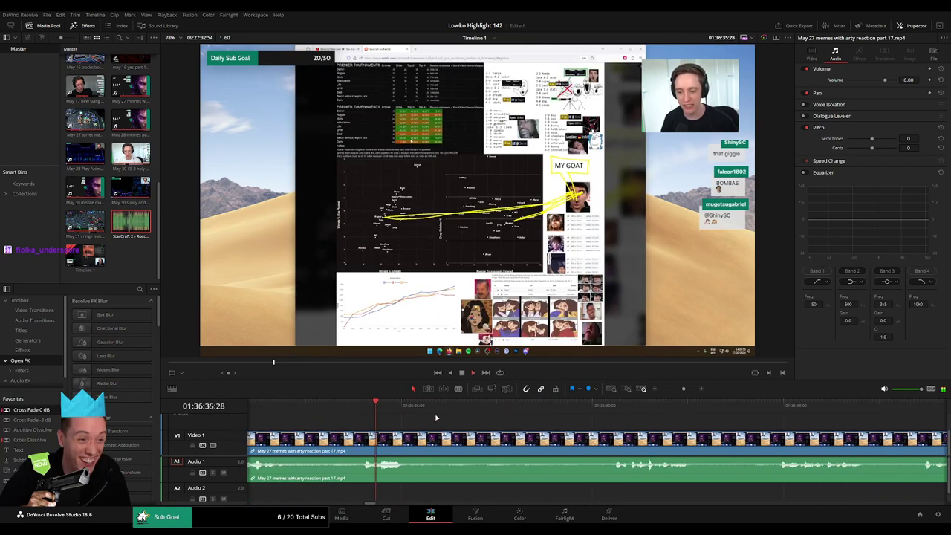
{"action": "key", "text": "ctrl+b"}
{"action": "key", "text": "ctrl+b"}
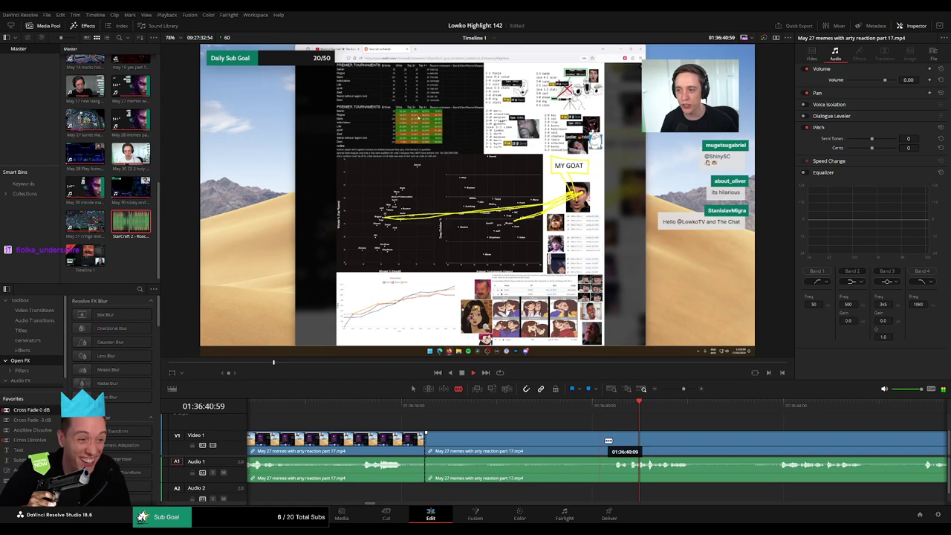
{"action": "left_click", "coordinate": [590, 446]}
{"action": "key", "text": "Delete"}
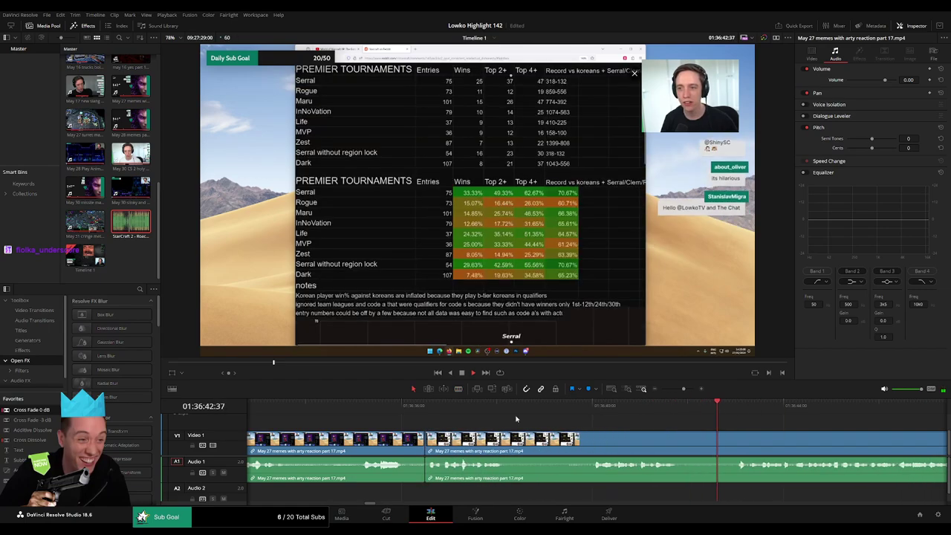
{"action": "left_click", "coordinate": [524, 408]}
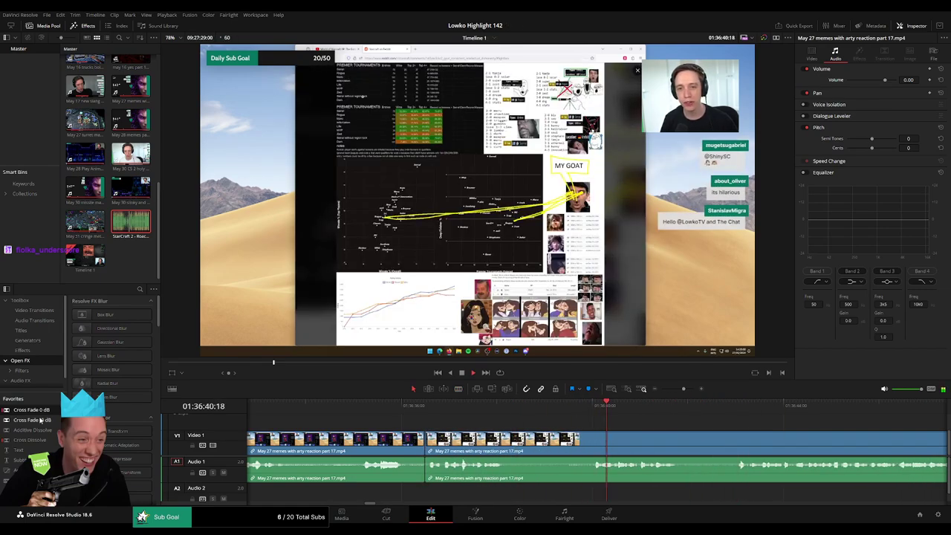
{"action": "left_click_drag", "start_coordinate": [32, 419], "coordinate": [425, 465]}
Step: Blade out two more unwanted pieces, closing the gaps with a cross fade at the first join
{"action": "left_click", "coordinate": [516, 448]}
{"action": "left_click", "coordinate": [582, 449]}
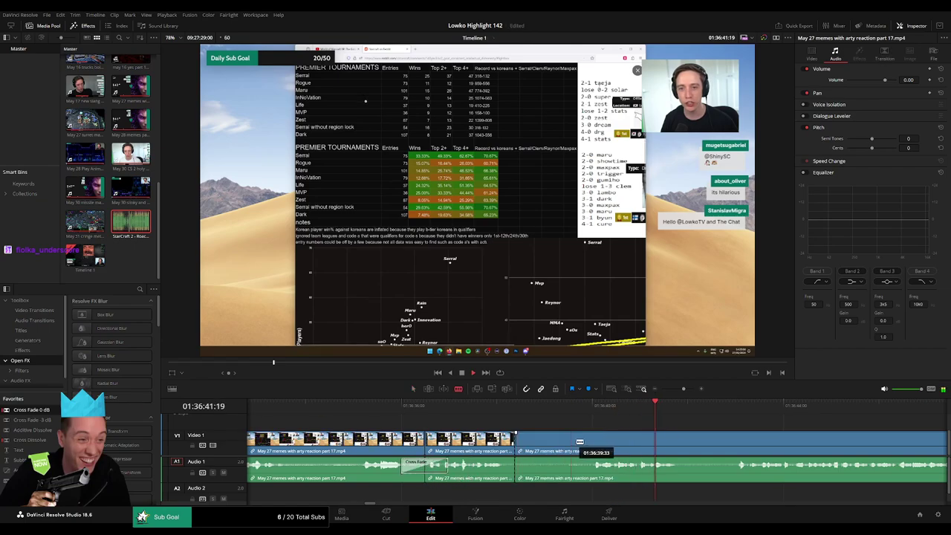
{"action": "key", "text": "a"}
{"action": "left_click", "coordinate": [551, 451]}
{"action": "key", "text": "Delete"}
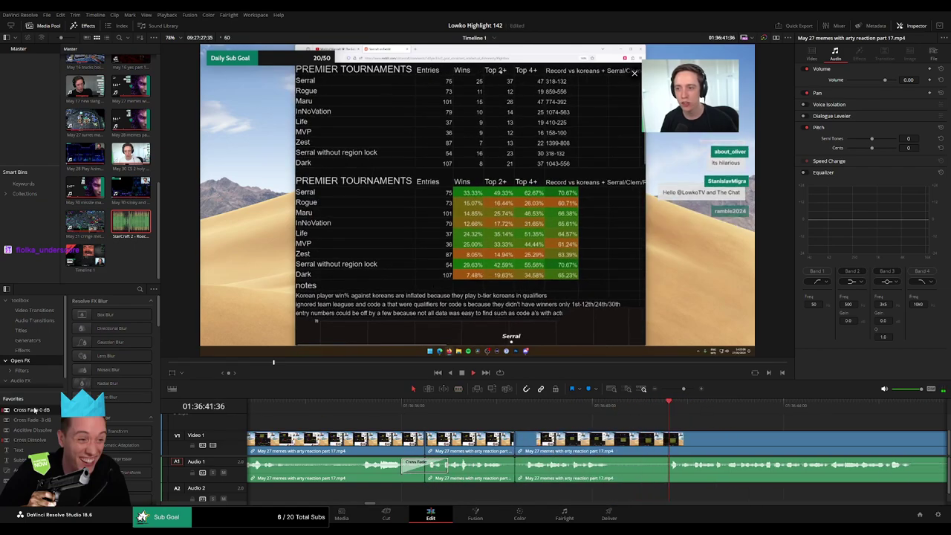
{"action": "left_click_drag", "start_coordinate": [32, 420], "coordinate": [516, 480]}
{"action": "scroll", "coordinate": [517, 476], "scroll_direction": "right", "scroll_amount": 2}
{"action": "left_click", "coordinate": [482, 449]}
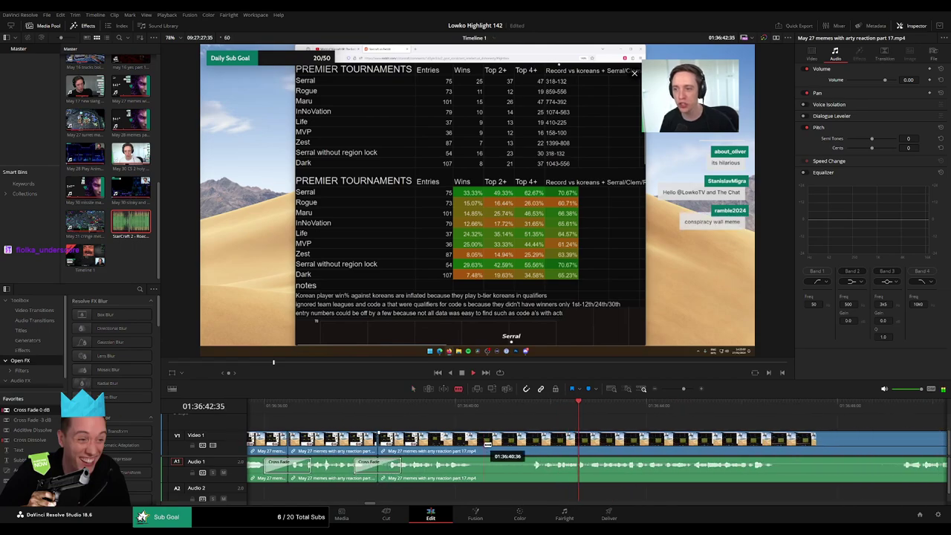
{"action": "left_click", "coordinate": [528, 449]}
{"action": "left_click", "coordinate": [513, 448]}
{"action": "key", "text": "Delete"}
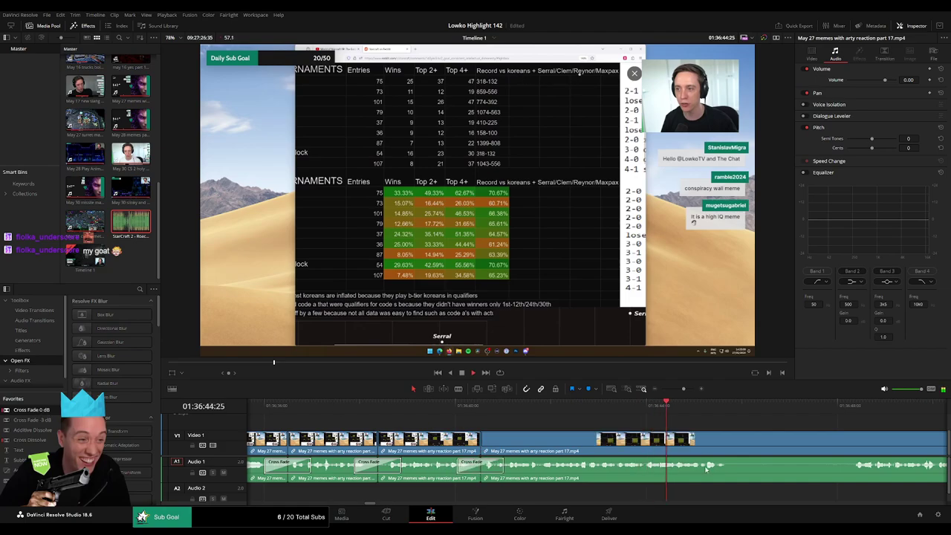
Step: Remove another unwanted piece further along and add a cross fade at the new edit
{"action": "scroll", "coordinate": [482, 414], "scroll_direction": "right", "scroll_amount": 4}
{"action": "key", "text": "b"}
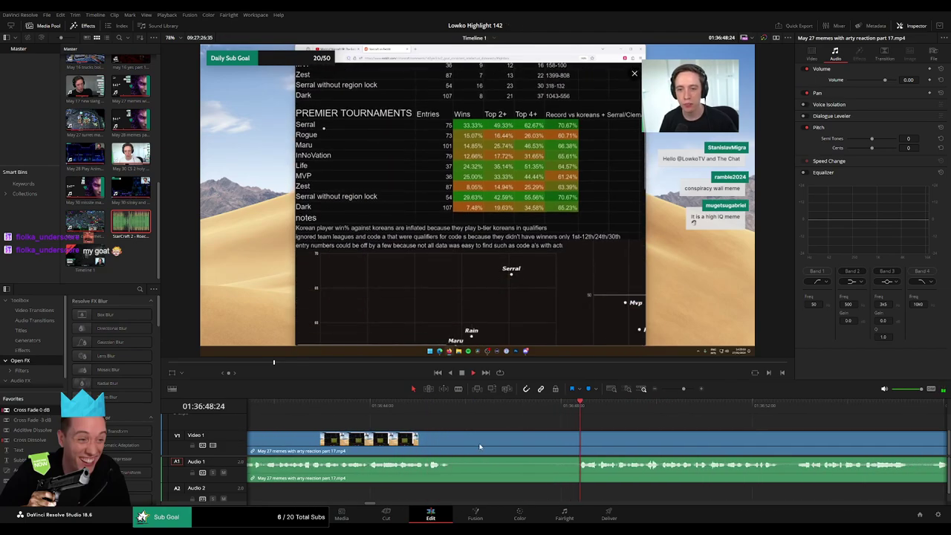
{"action": "left_click", "coordinate": [461, 440]}
{"action": "left_click", "coordinate": [575, 439]}
{"action": "key", "text": "a"}
{"action": "left_click", "coordinate": [513, 441]}
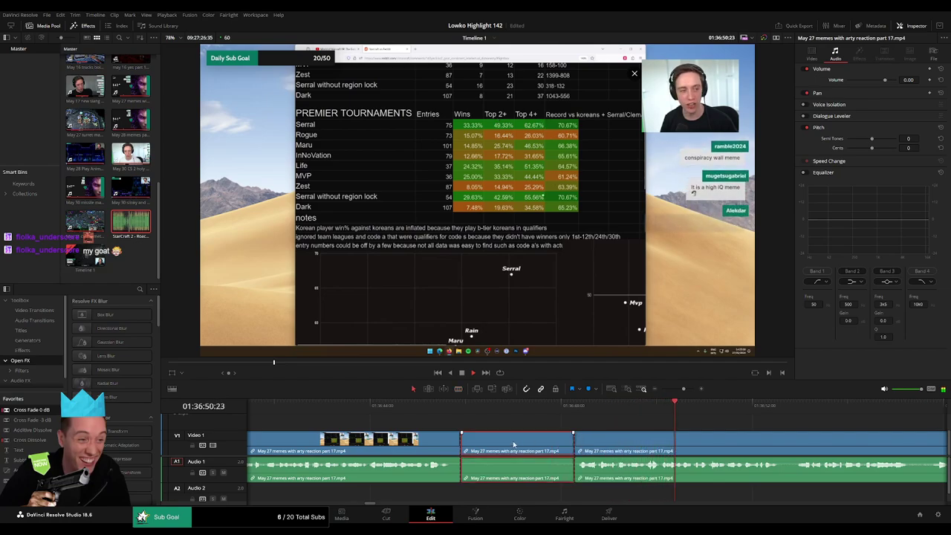
{"action": "key", "text": "Delete"}
{"action": "left_click_drag", "start_coordinate": [30, 409], "coordinate": [460, 465]}
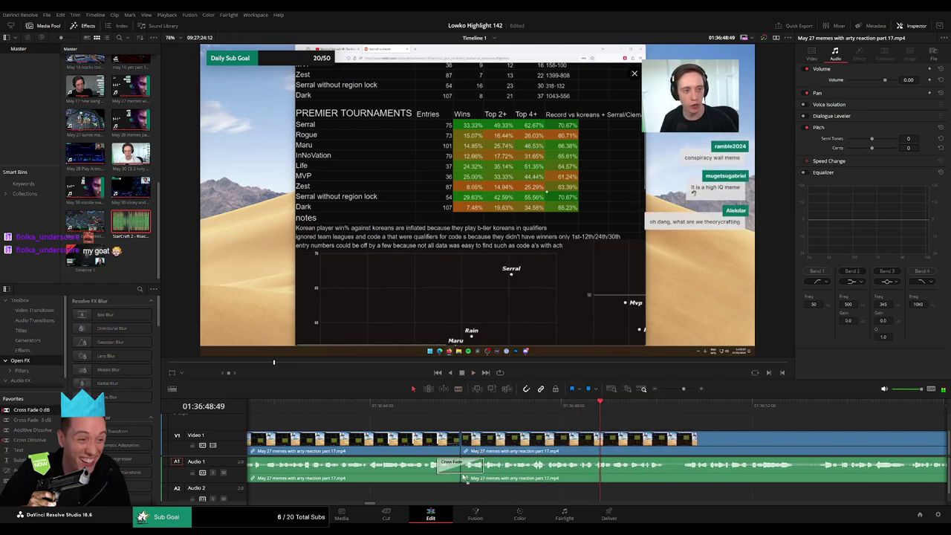
Step: Move on to the next part of the clip, try a split there and undo it
{"action": "scroll", "coordinate": [496, 425], "scroll_direction": "right", "scroll_amount": 2}
{"action": "scroll", "coordinate": [518, 425], "scroll_direction": "right", "scroll_amount": 1}
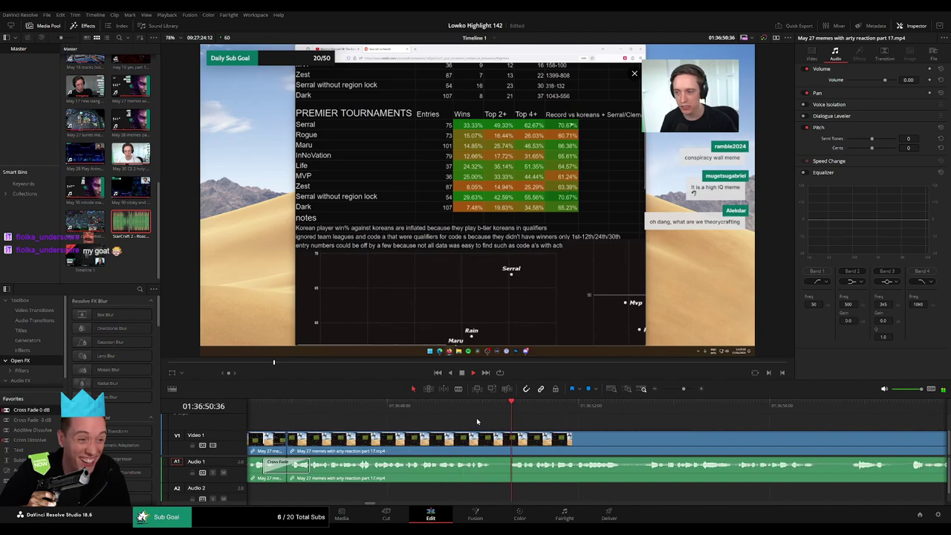
{"action": "left_click_drag", "start_coordinate": [684, 389], "coordinate": [677, 388]}
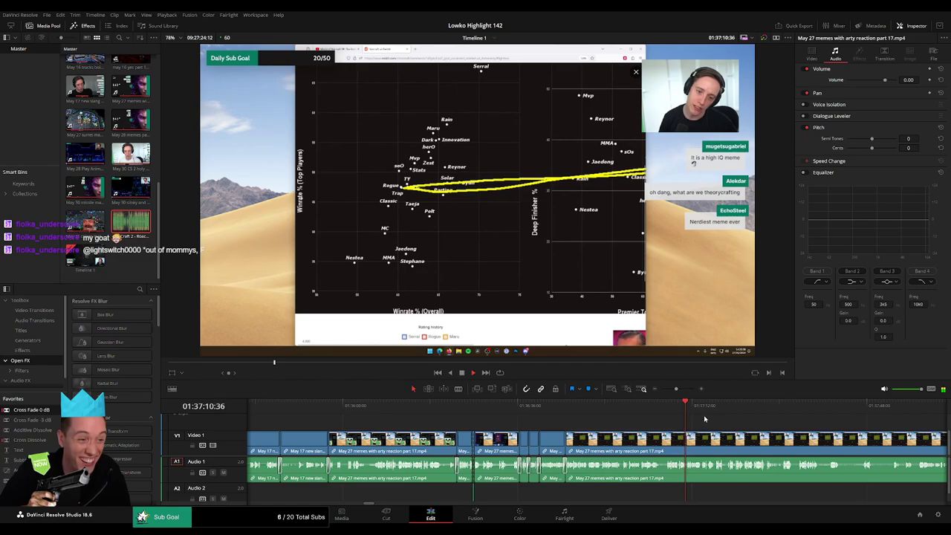
{"action": "scroll", "coordinate": [520, 415], "scroll_direction": "right", "scroll_amount": 3}
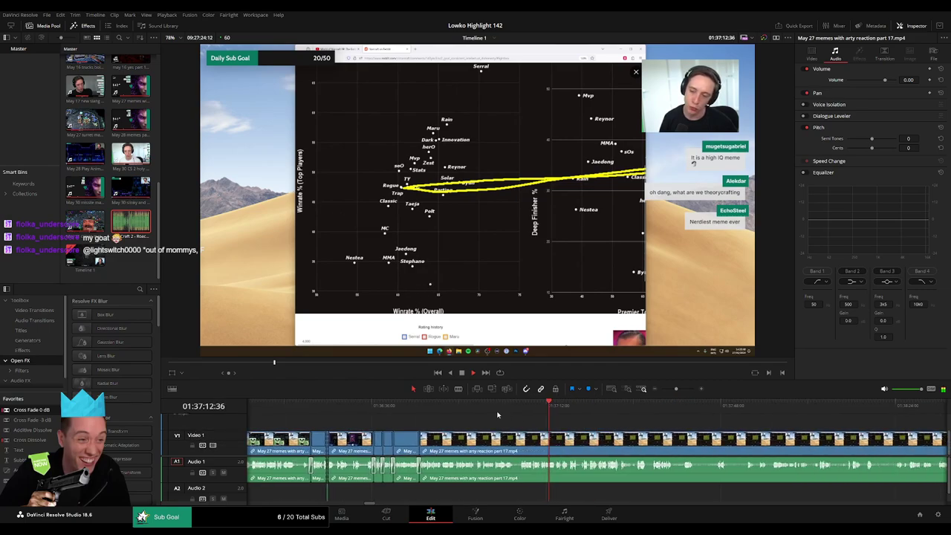
{"action": "left_click", "coordinate": [680, 386]}
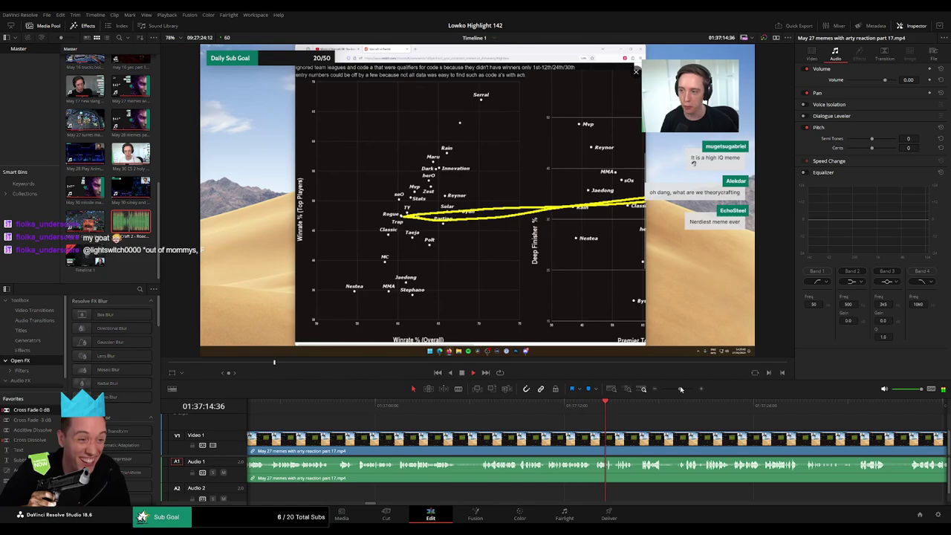
{"action": "scroll", "coordinate": [683, 458], "scroll_direction": "up", "scroll_amount": 2}
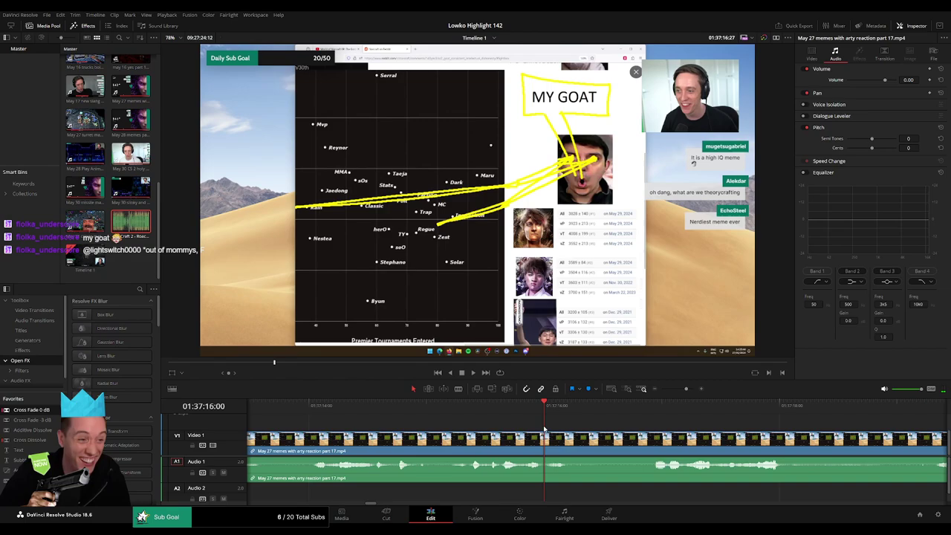
{"action": "left_click", "coordinate": [499, 415]}
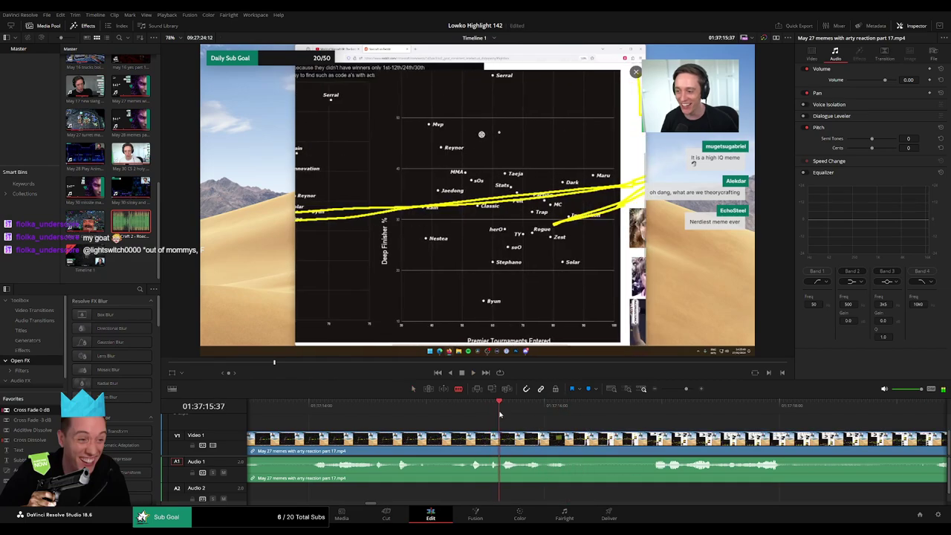
{"action": "key", "text": "ctrl+b"}
{"action": "key", "text": "space"}
{"action": "key", "text": "ctrl+z"}
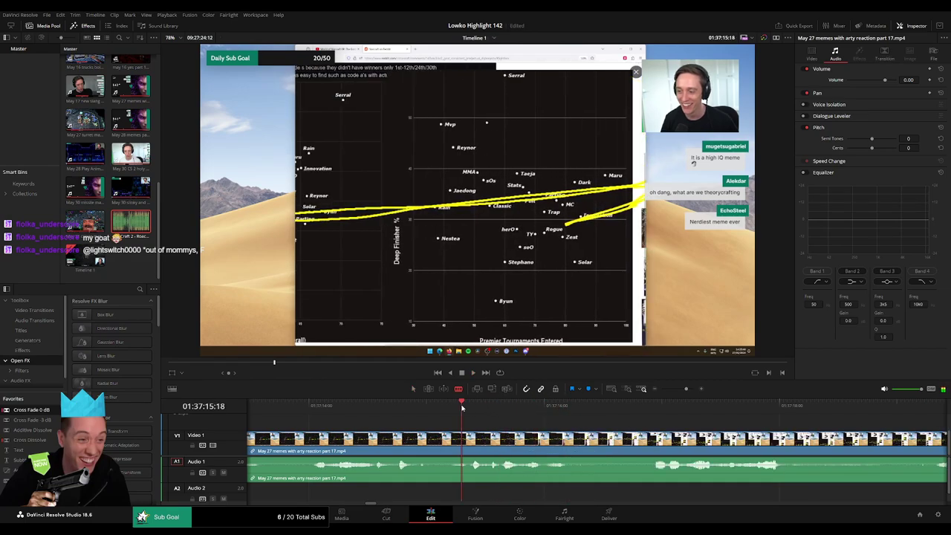
Step: Split the clip twice just after 01:37:15 to isolate a short section
{"action": "left_click", "coordinate": [502, 414]}
{"action": "key", "text": "ctrl+b"}
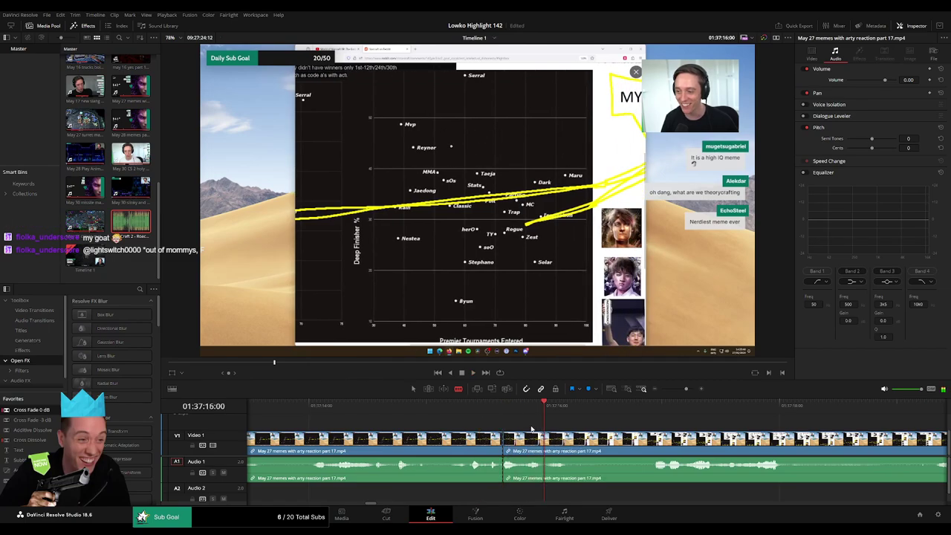
{"action": "left_click", "coordinate": [523, 408]}
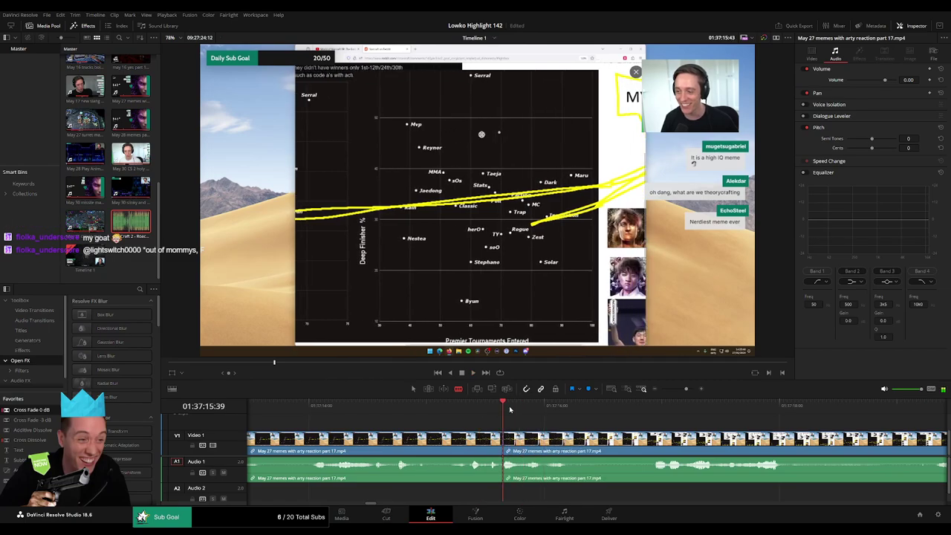
{"action": "left_click", "coordinate": [521, 407]}
{"action": "key", "text": "space"}
{"action": "left_click", "coordinate": [518, 407]}
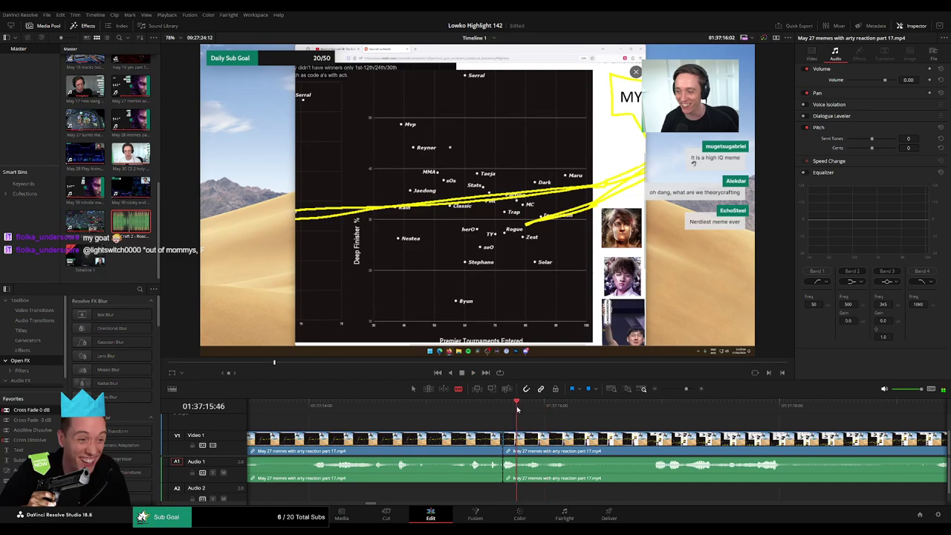
{"action": "key", "text": "ctrl+b"}
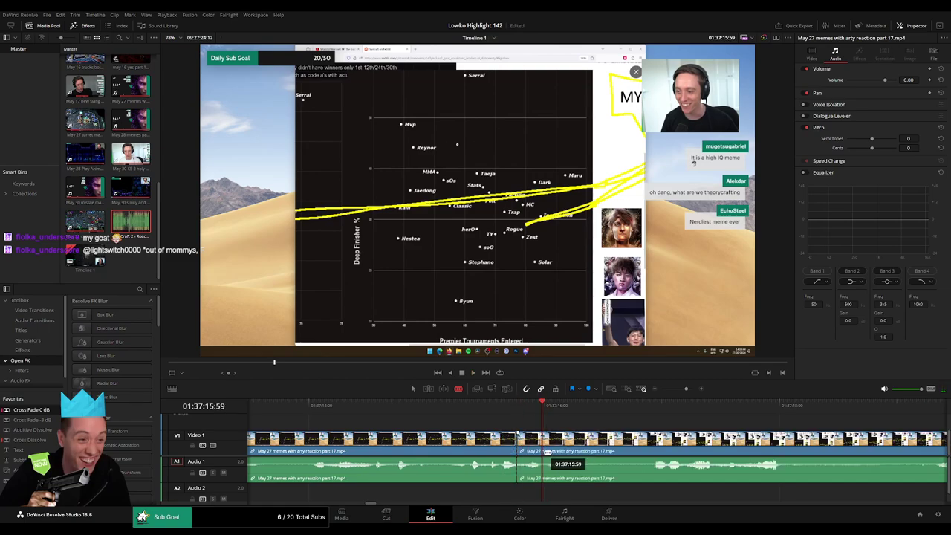
{"action": "key", "text": "ctrl+b"}
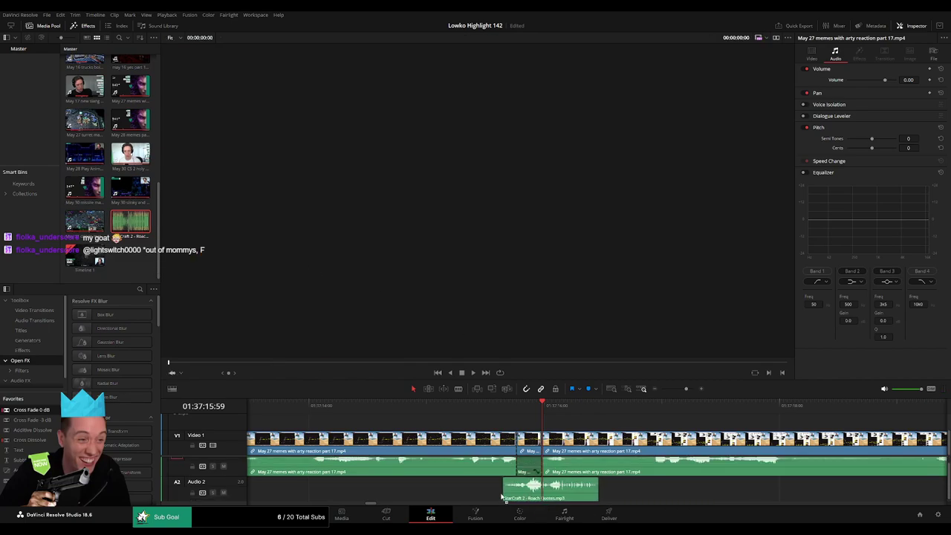
Step: Place the Roach Quotes sound under the first cut section at -23 volume and play it back
{"action": "mouse_move", "coordinate": [130, 221]}
{"action": "left_mouse_down"}
{"action": "mouse_move", "coordinate": [495, 496]}
{"action": "mouse_move", "coordinate": [517, 490]}
{"action": "left_mouse_up"}
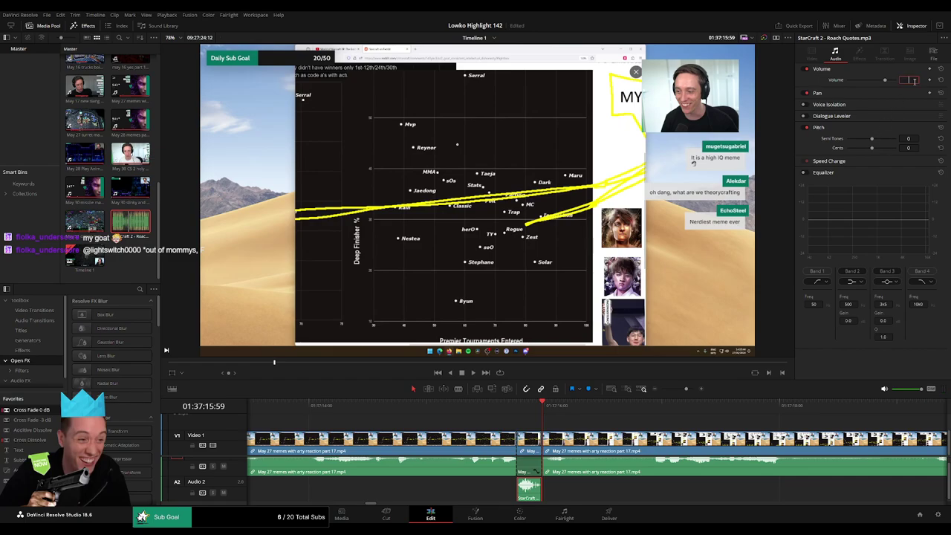
{"action": "type", "text": "-23"}
{"action": "key", "text": "Return"}
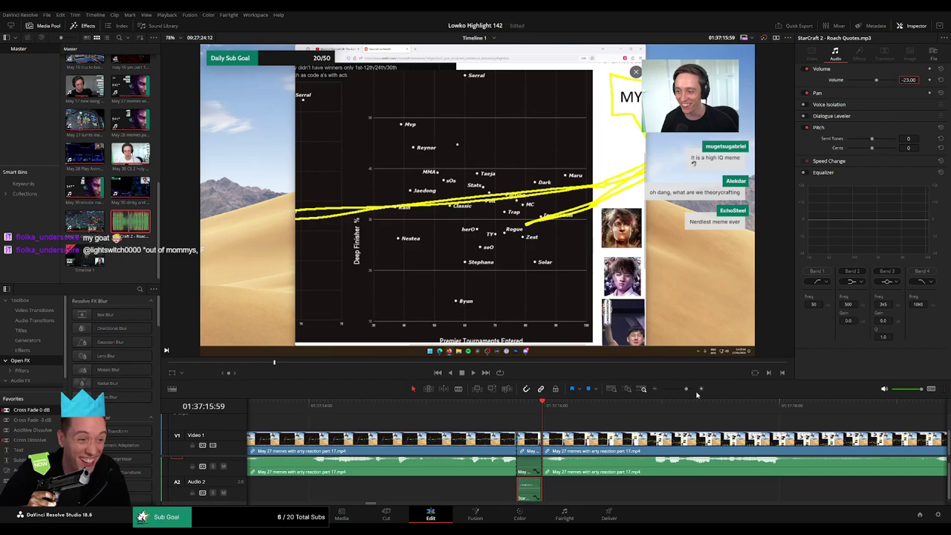
{"action": "left_click", "coordinate": [622, 497]}
{"action": "key", "text": "space"}
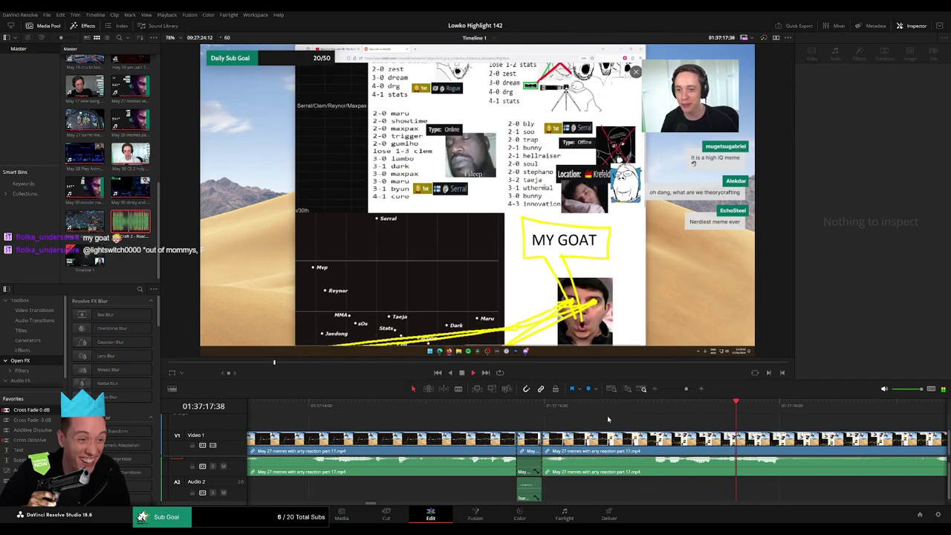
{"action": "left_click", "coordinate": [679, 417]}
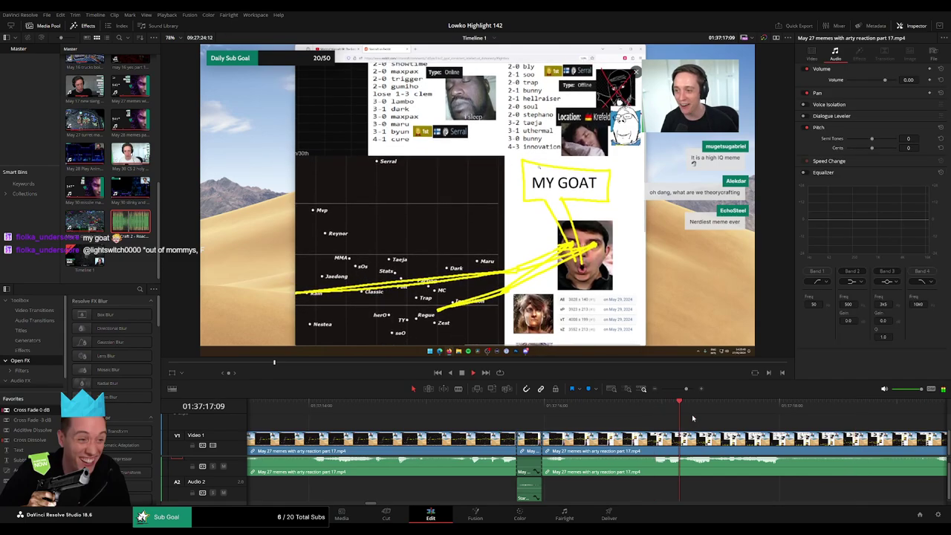
{"action": "key", "text": "space"}
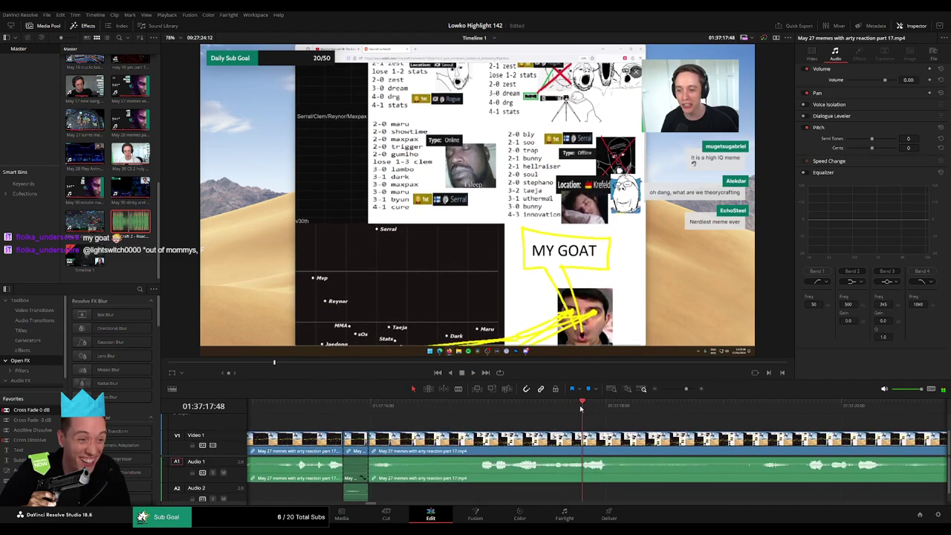
Step: Blade a second short section and add Roach Quotes beneath it, trimmed to end at the cut
{"action": "key", "text": "b"}
{"action": "left_click", "coordinate": [579, 460]}
{"action": "left_click", "coordinate": [619, 461]}
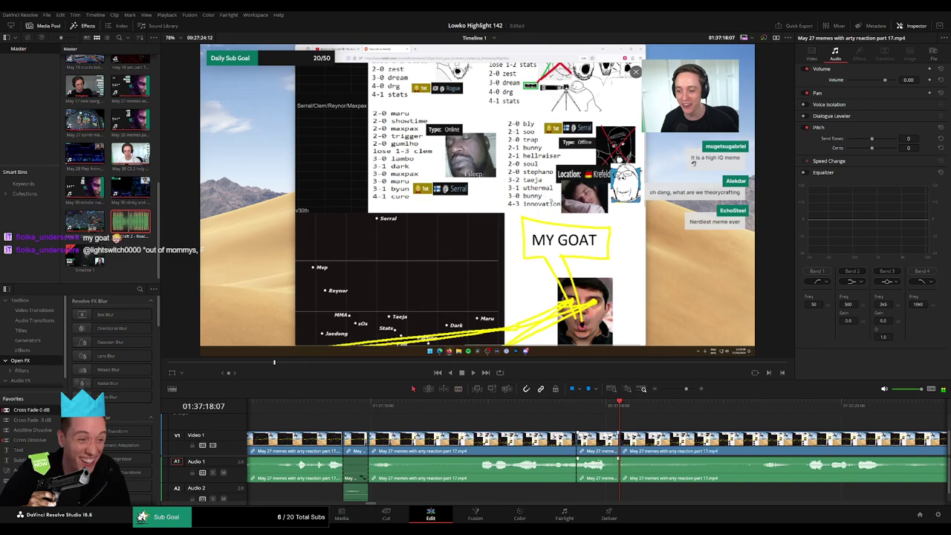
{"action": "mouse_move", "coordinate": [120, 222]}
{"action": "left_mouse_down"}
{"action": "mouse_move", "coordinate": [562, 496]}
{"action": "mouse_move", "coordinate": [579, 490]}
{"action": "left_mouse_up"}
{"action": "left_click_drag", "start_coordinate": [644, 491], "coordinate": [619, 490]}
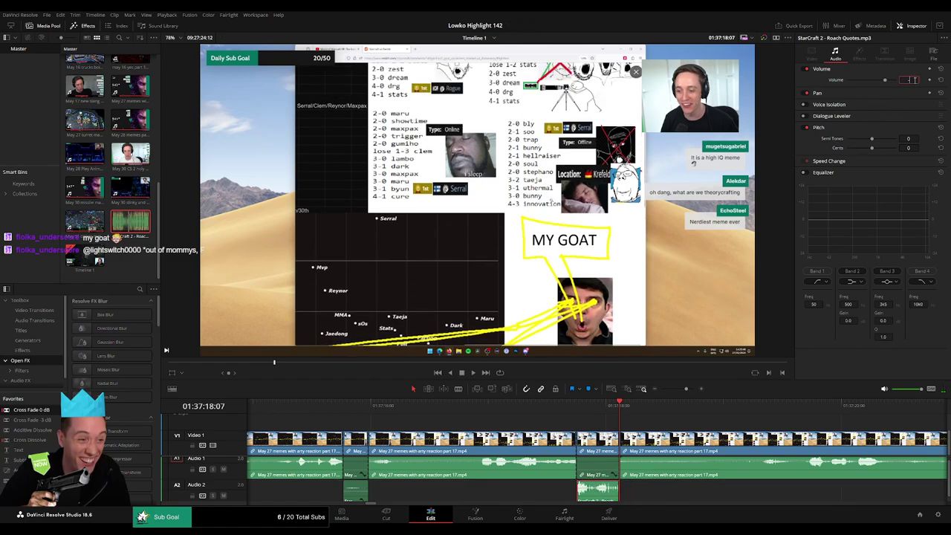
{"action": "key", "text": "ctrl+shift+a"}
{"action": "key", "text": "space"}
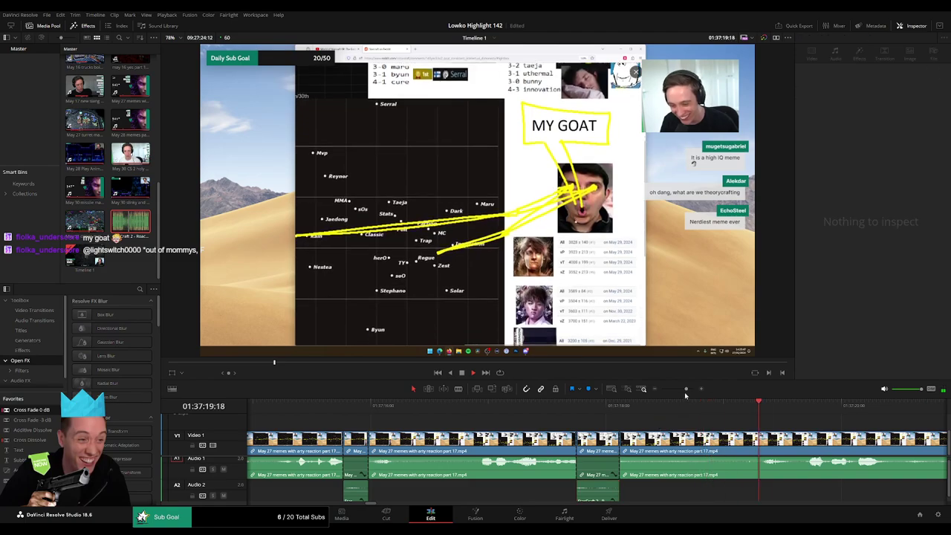
{"action": "left_click", "coordinate": [679, 389]}
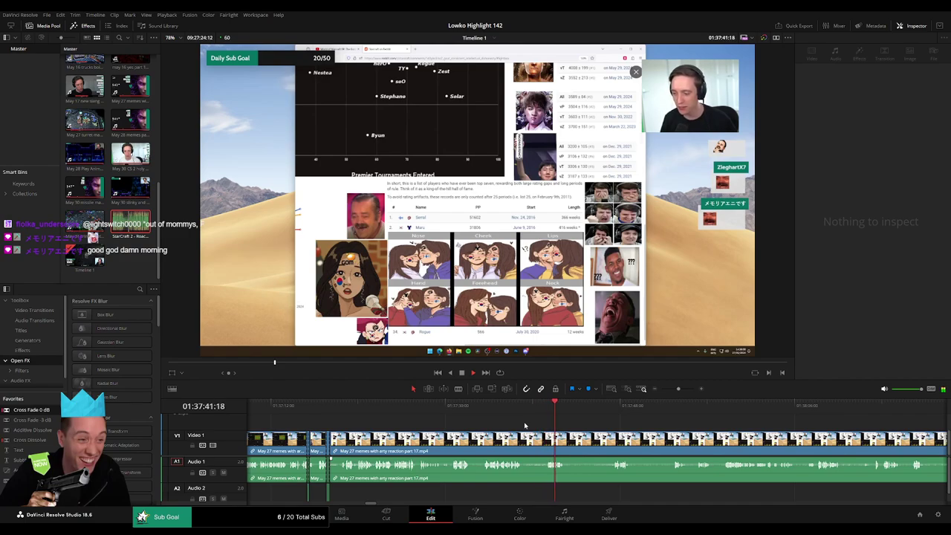
Step: Blade out the first short unwanted stretch near 01:37:40 and close the gap
{"action": "key", "text": "b"}
{"action": "left_click", "coordinate": [525, 444]}
{"action": "left_click", "coordinate": [546, 444]}
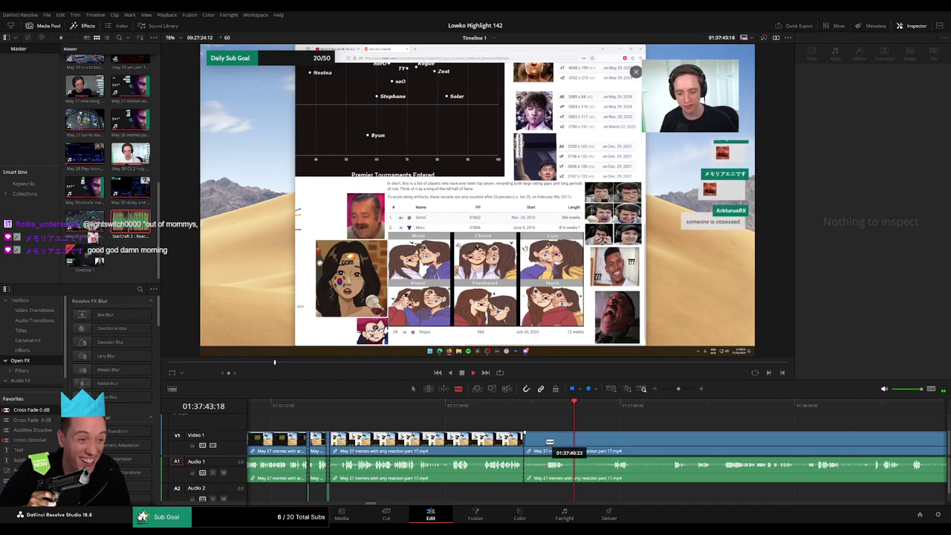
{"action": "key", "text": "a"}
{"action": "left_click", "coordinate": [536, 445]}
{"action": "key", "text": "Delete"}
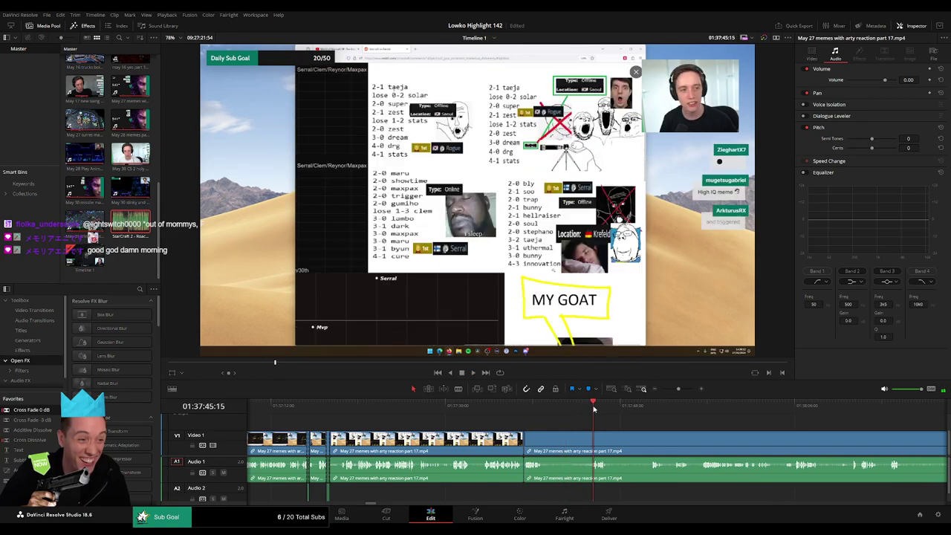
Step: Remove the next unwanted stretch the same way and review the new join
{"action": "key", "text": "b"}
{"action": "left_click", "coordinate": [546, 444]}
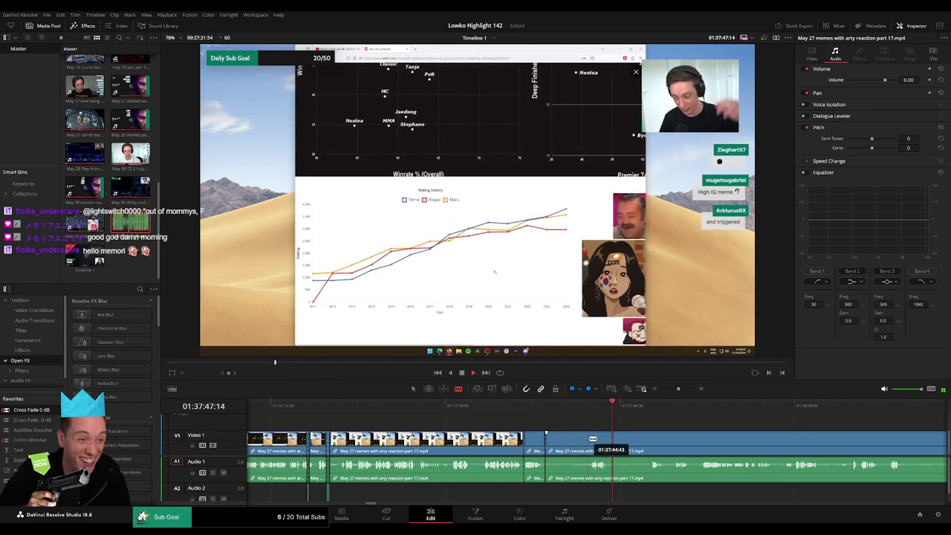
{"action": "left_click", "coordinate": [588, 444]}
{"action": "key", "text": "a"}
{"action": "left_click", "coordinate": [565, 447]}
{"action": "key", "text": "Delete"}
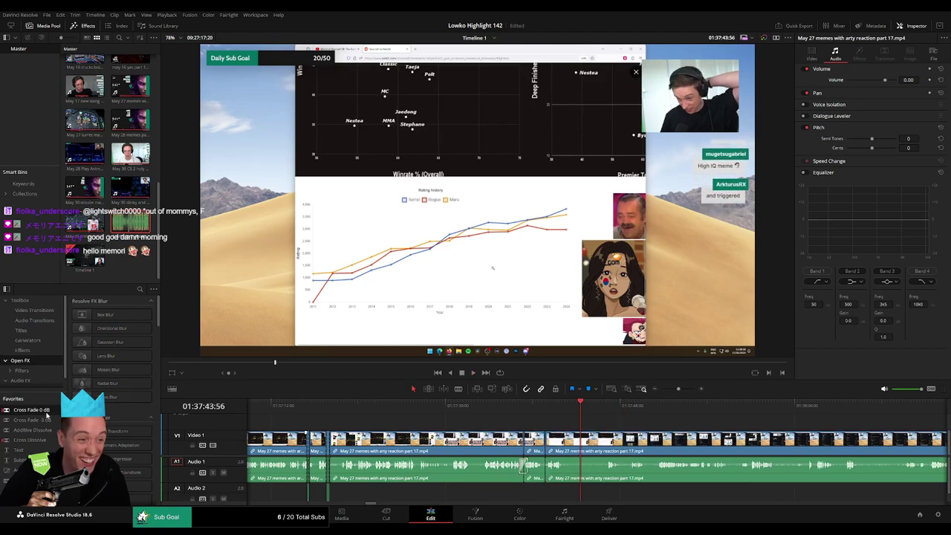
{"action": "left_click", "coordinate": [556, 424]}
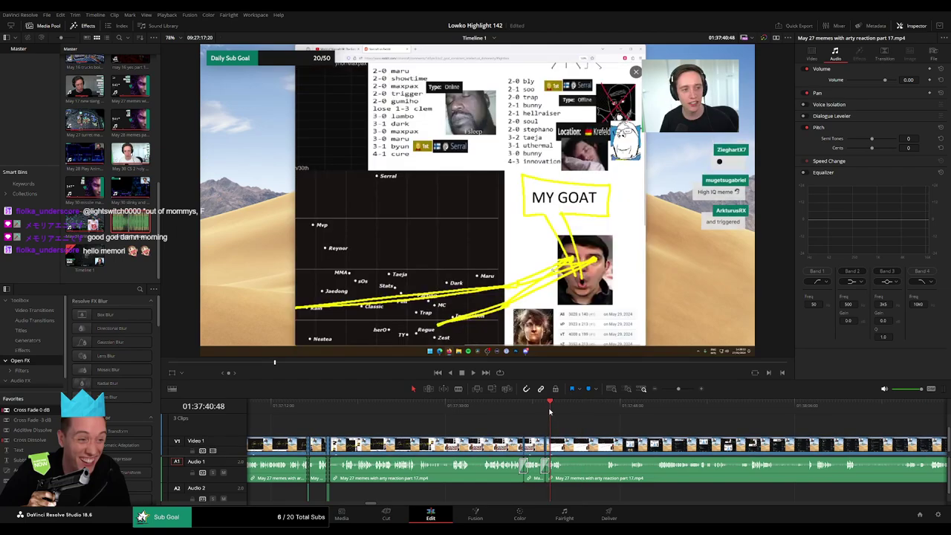
{"action": "left_click", "coordinate": [605, 423]}
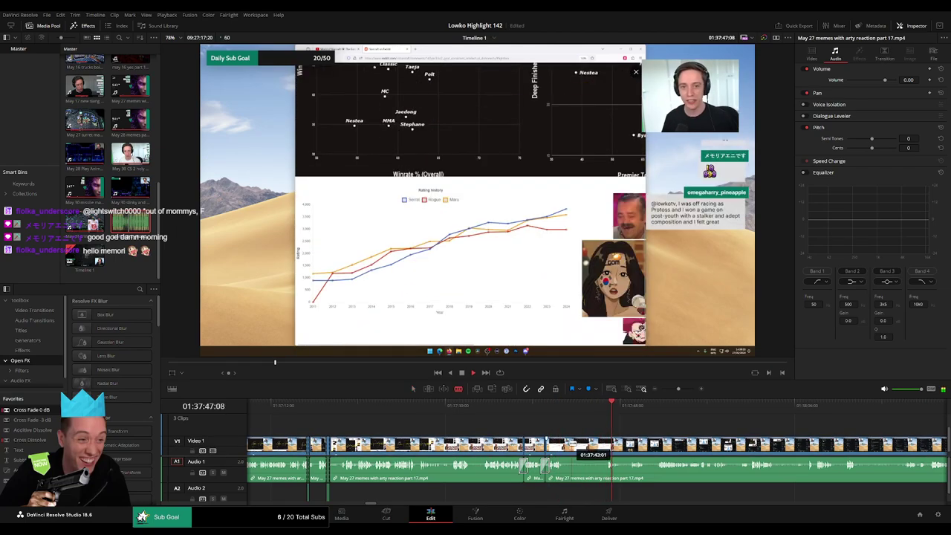
{"action": "left_click", "coordinate": [616, 423]}
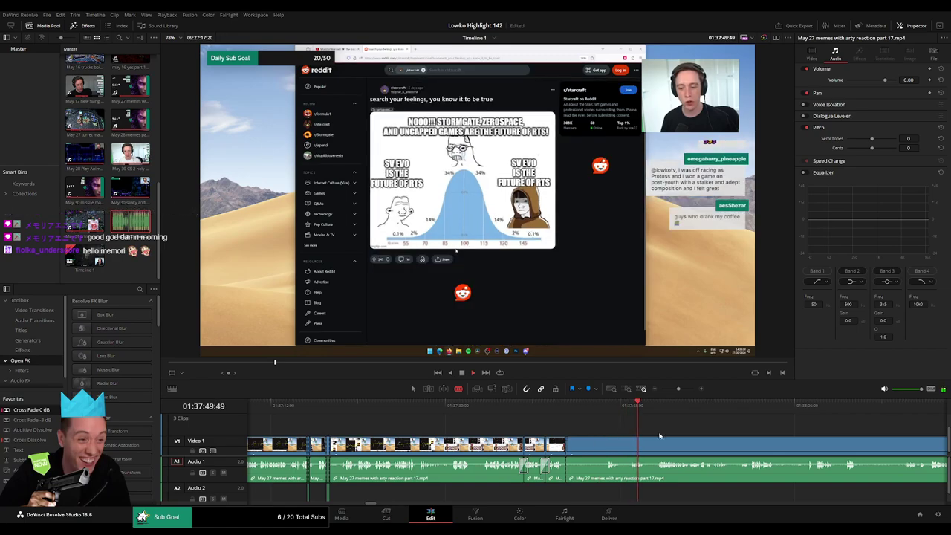
Step: Blade the May 27 clip at the end of the unwanted stretch and ripple-delete it
{"action": "scroll", "coordinate": [525, 429], "scroll_direction": "up", "scroll_amount": 2}
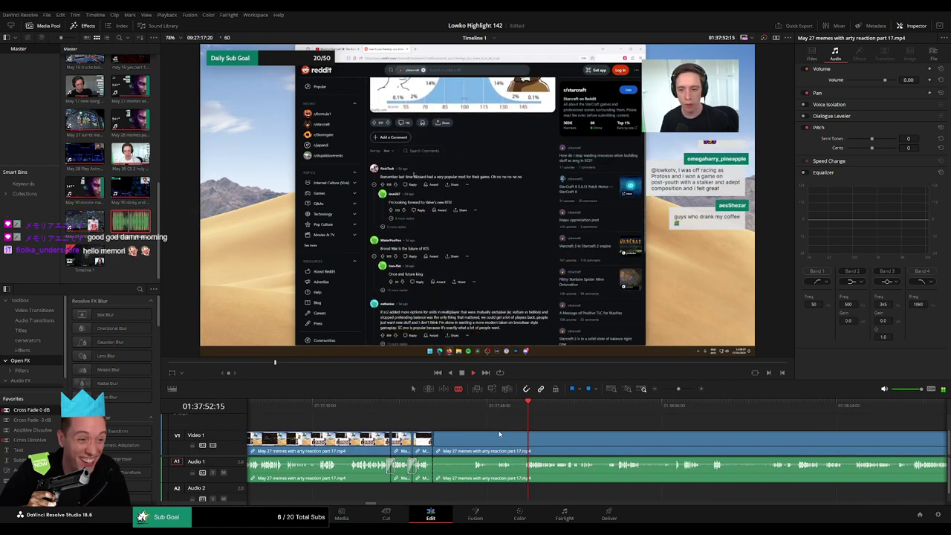
{"action": "left_click", "coordinate": [495, 442]}
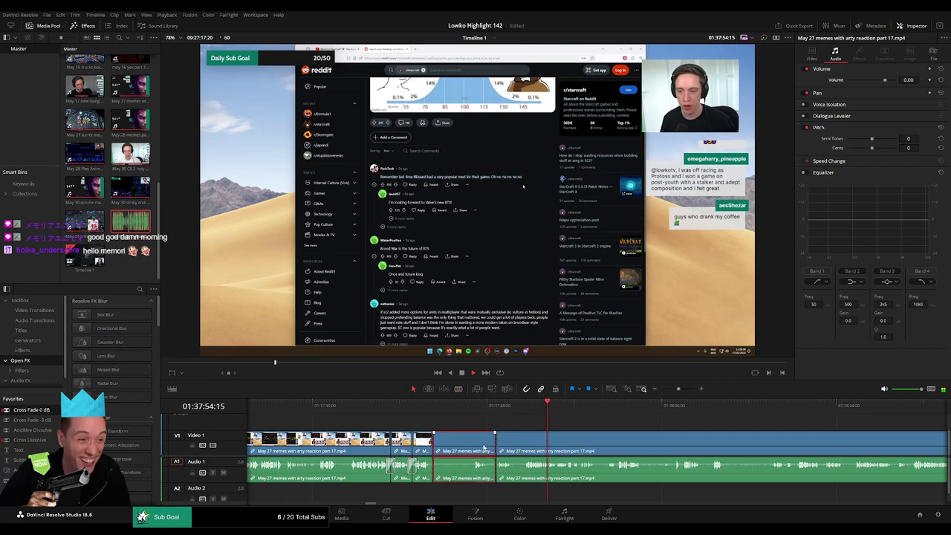
{"action": "key", "text": "Delete"}
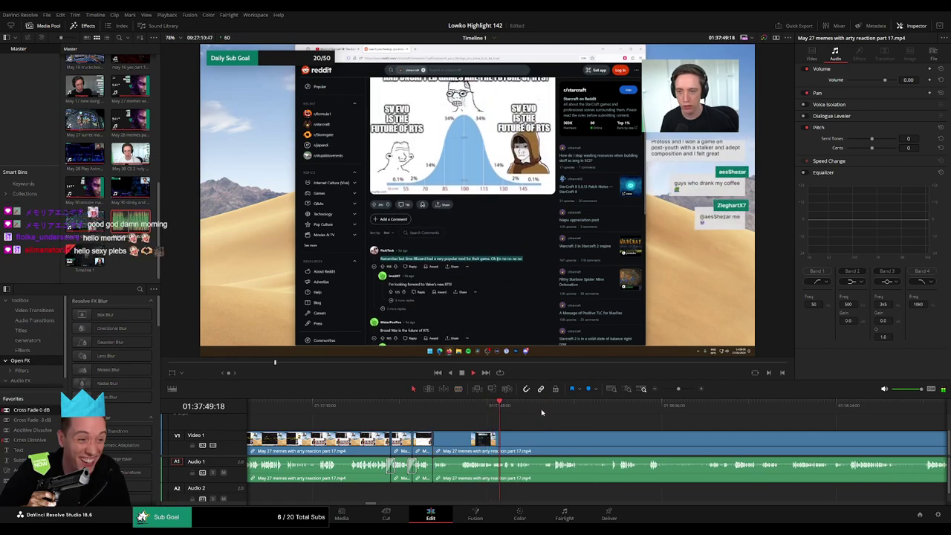
Step: Scrub and zoom through the later footage up to the Terran grief meme, then return to the edit
{"action": "left_click", "coordinate": [562, 410]}
{"action": "left_click", "coordinate": [711, 410]}
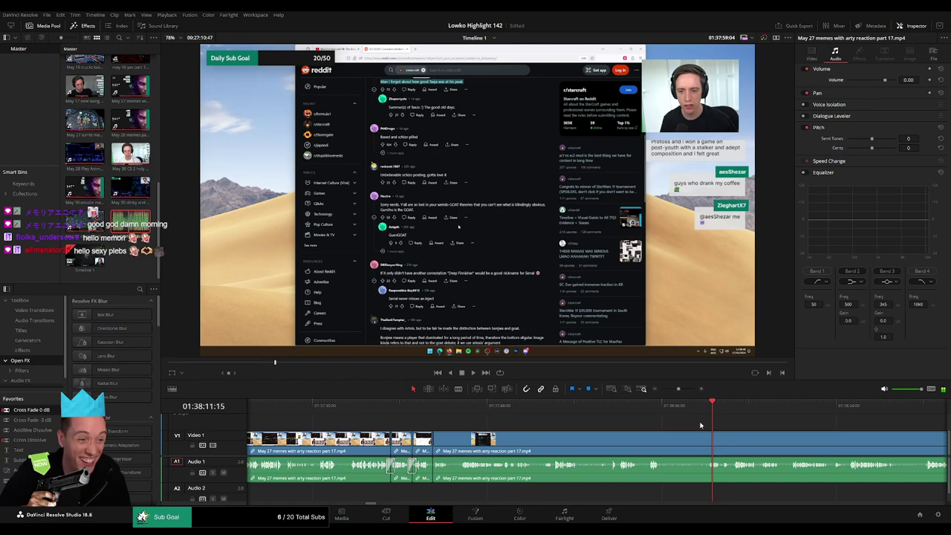
{"action": "left_click", "coordinate": [769, 410]}
{"action": "left_click_drag", "start_coordinate": [678, 388], "coordinate": [673, 390]}
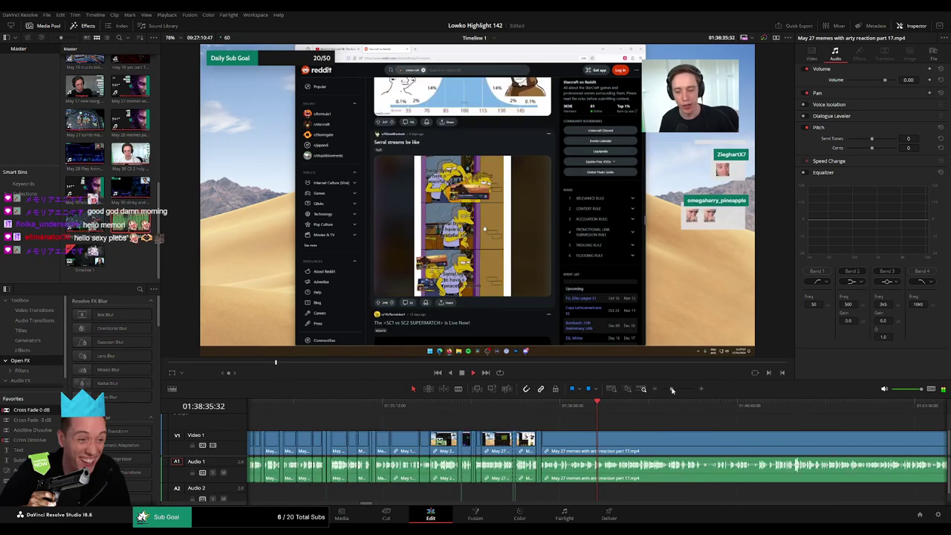
{"action": "left_click", "coordinate": [616, 408]}
{"action": "left_click", "coordinate": [647, 408]}
{"action": "left_click", "coordinate": [654, 408]}
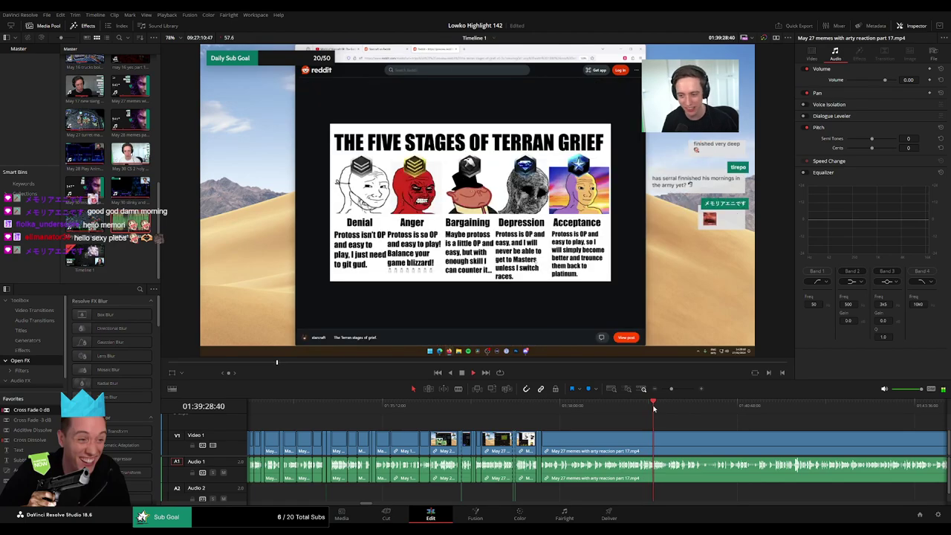
{"action": "left_click", "coordinate": [615, 405]}
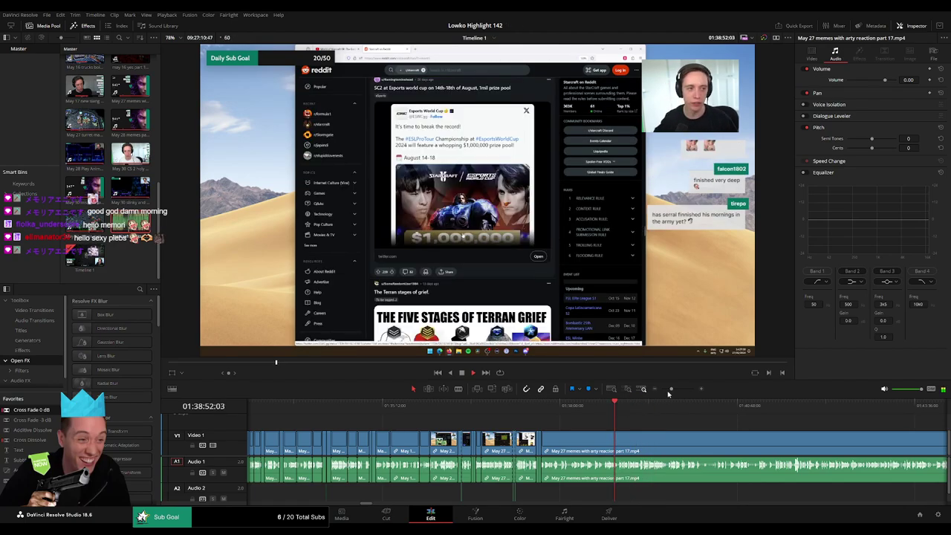
{"action": "left_click_drag", "start_coordinate": [670, 388], "coordinate": [677, 388]}
{"action": "left_click_drag", "start_coordinate": [601, 408], "coordinate": [622, 408]}
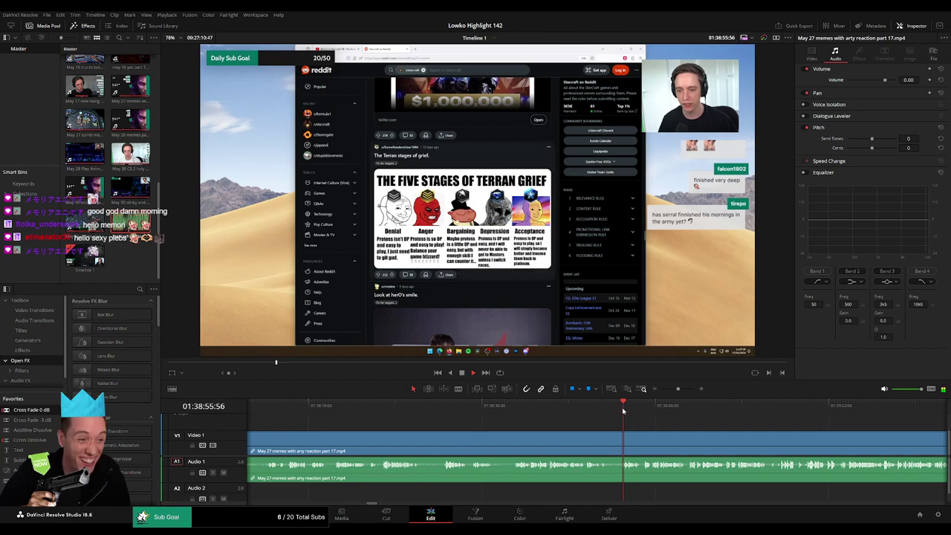
{"action": "key", "text": "ctrl+z"}
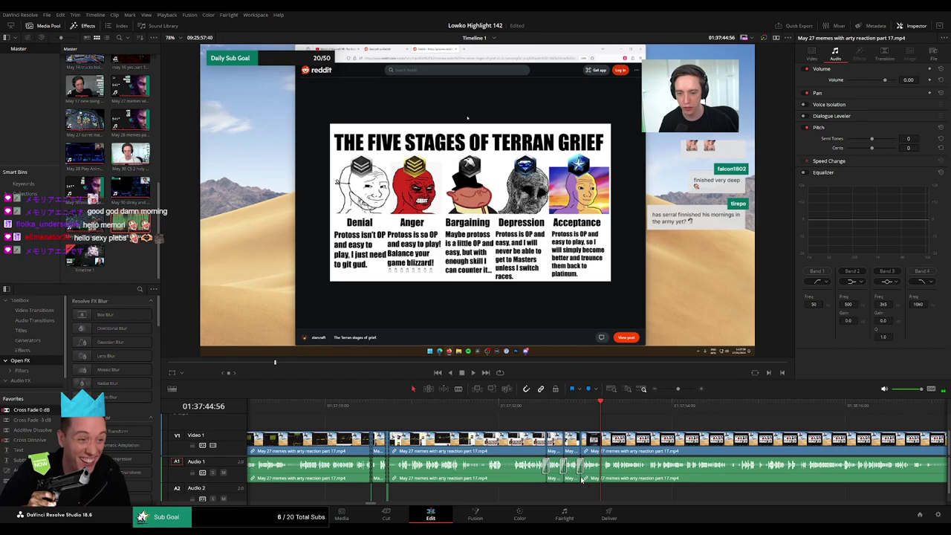
{"action": "scroll", "coordinate": [490, 438], "scroll_direction": "right", "scroll_amount": 3}
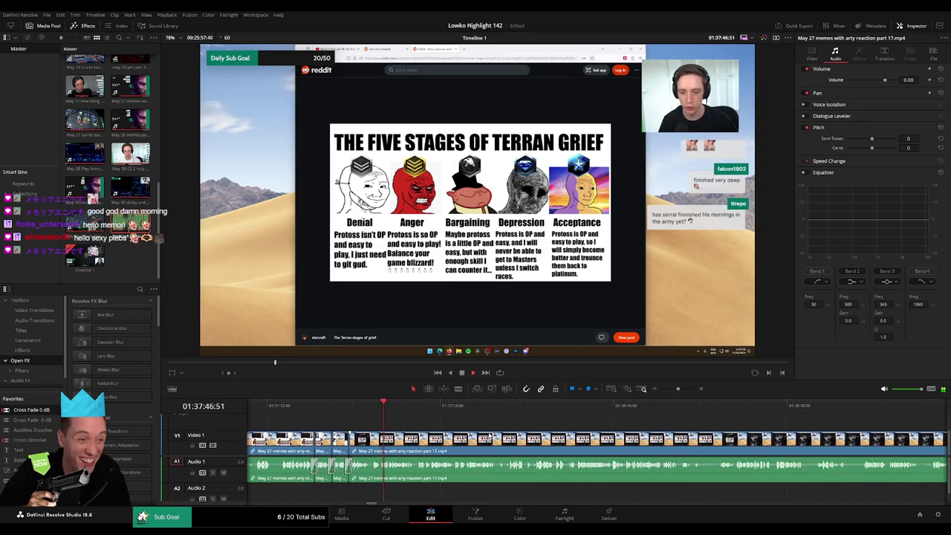
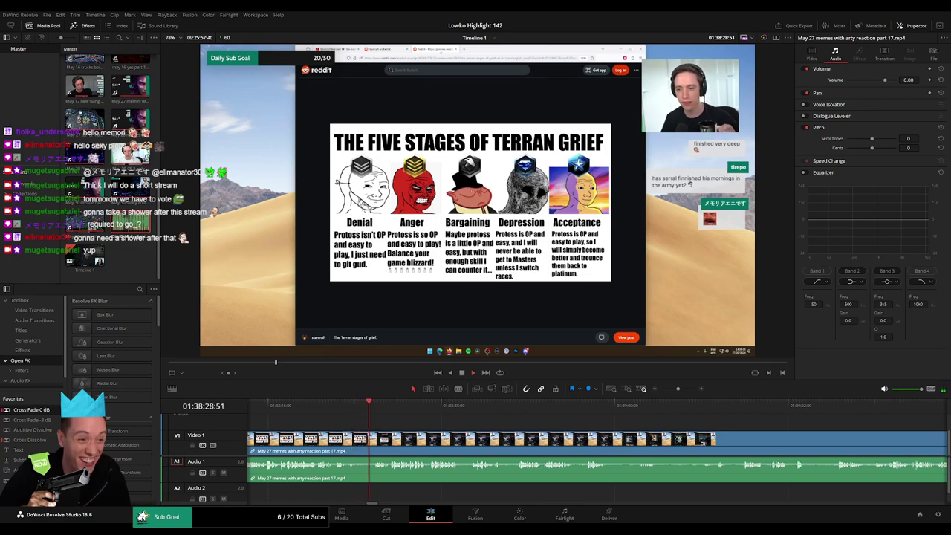
Step: Blade out the first unwanted stretch of the meme reaction clip and ripple-close the gap
{"action": "left_click", "coordinate": [345, 409]}
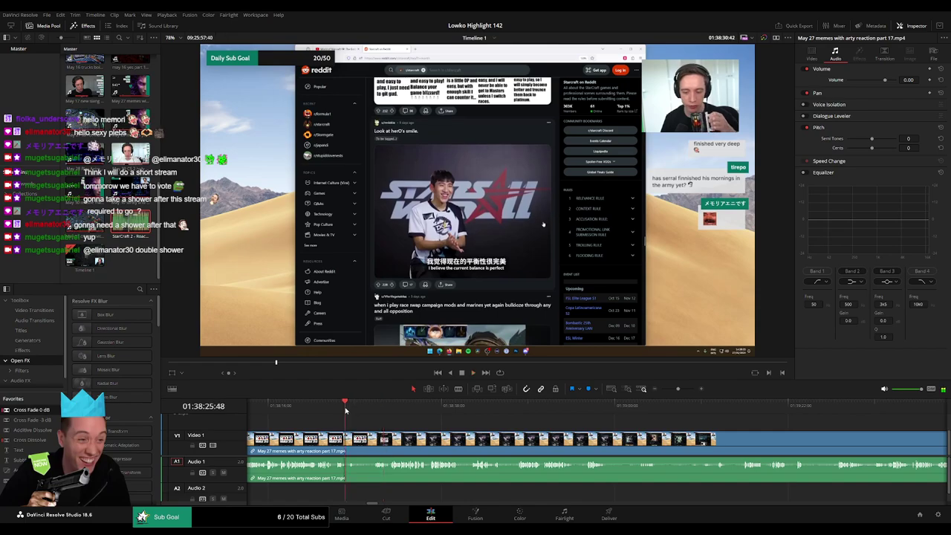
{"action": "left_click", "coordinate": [358, 442]}
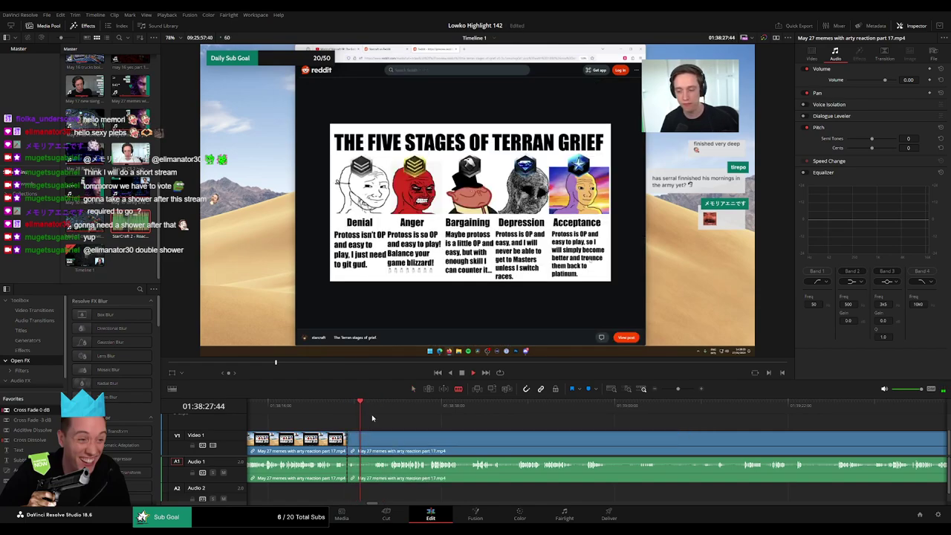
{"action": "left_click", "coordinate": [371, 441]}
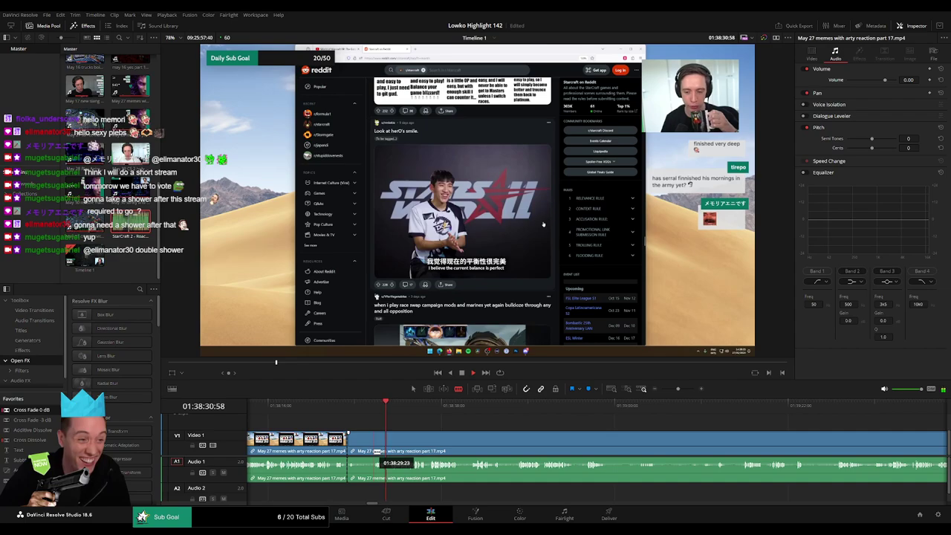
{"action": "key", "text": "ctrl+shift+bracketleft"}
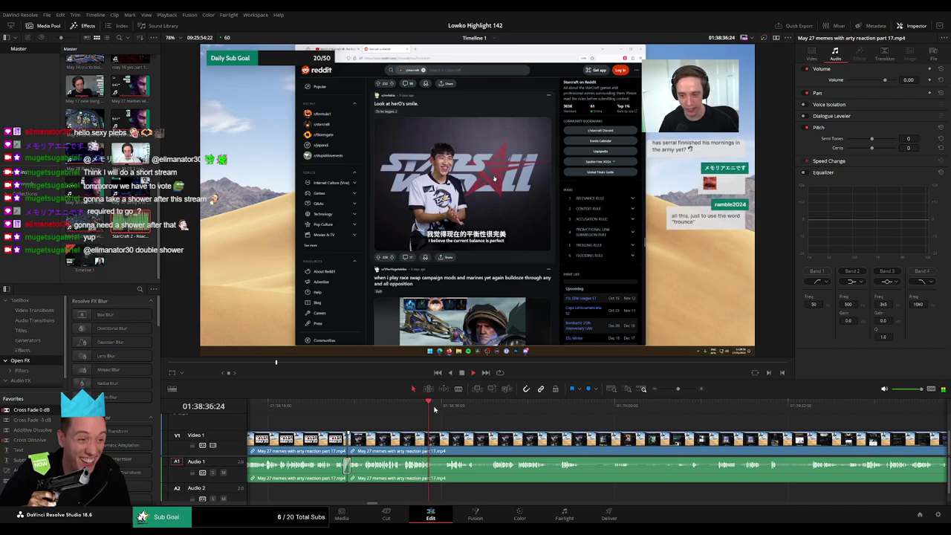
Step: Cut off the next unwanted piece, close its gap, and remove a short leftover piece
{"action": "left_click", "coordinate": [444, 446]}
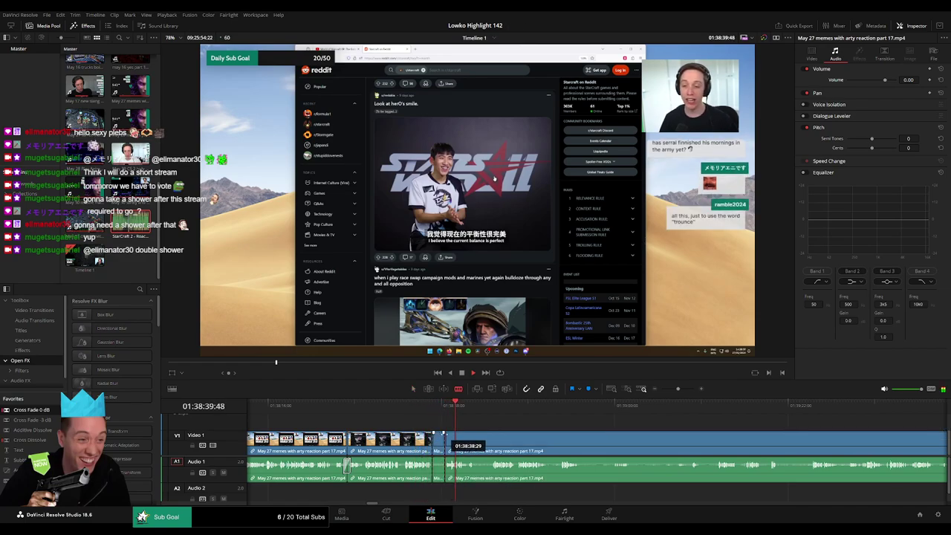
{"action": "key", "text": "a"}
{"action": "left_click", "coordinate": [438, 440]}
{"action": "key", "text": "Delete"}
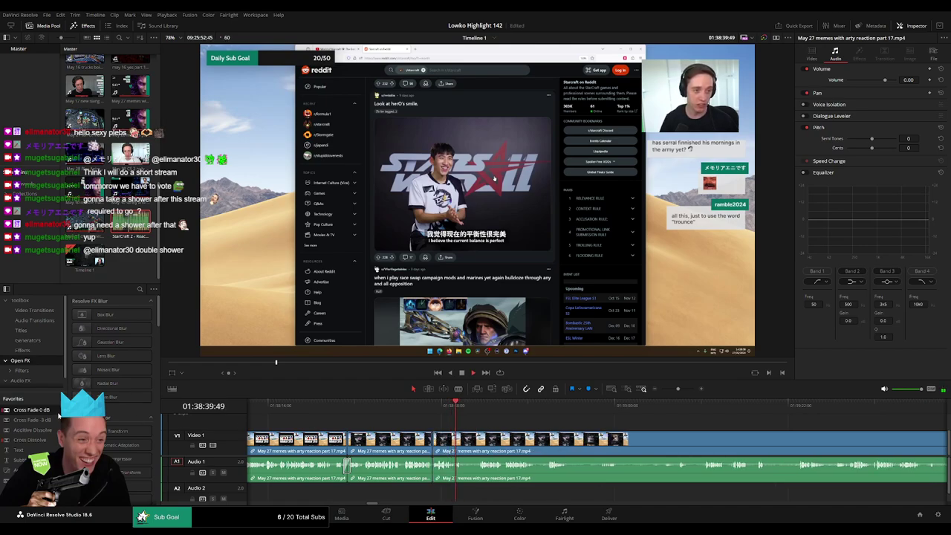
{"action": "key", "text": "space"}
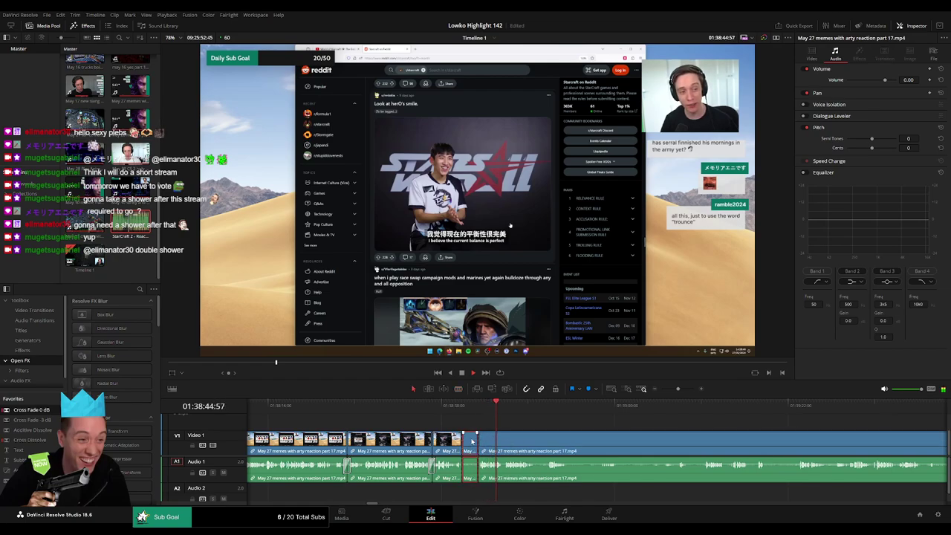
{"action": "key", "text": "Delete"}
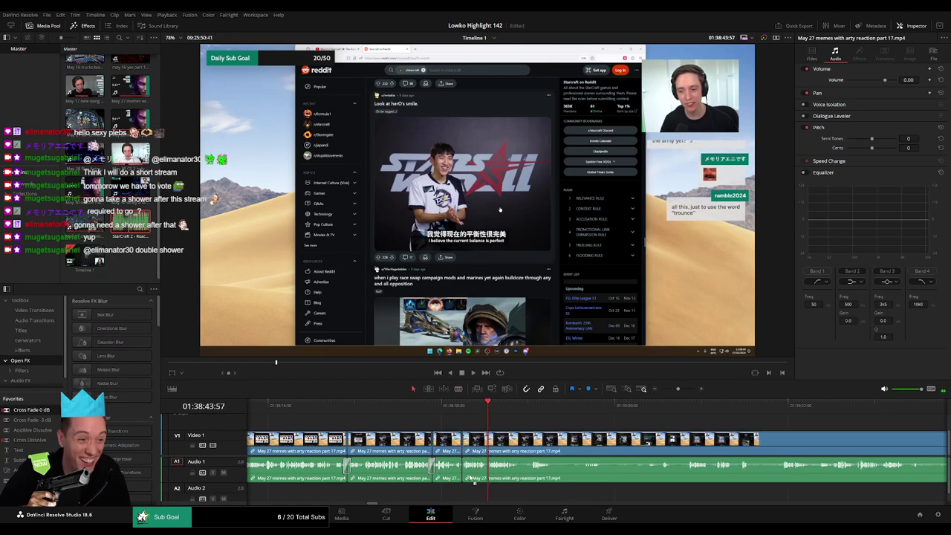
Step: Blade out another short stretch further along the clip and close the resulting gap
{"action": "scroll", "coordinate": [278, 421], "scroll_direction": "right", "scroll_amount": 3}
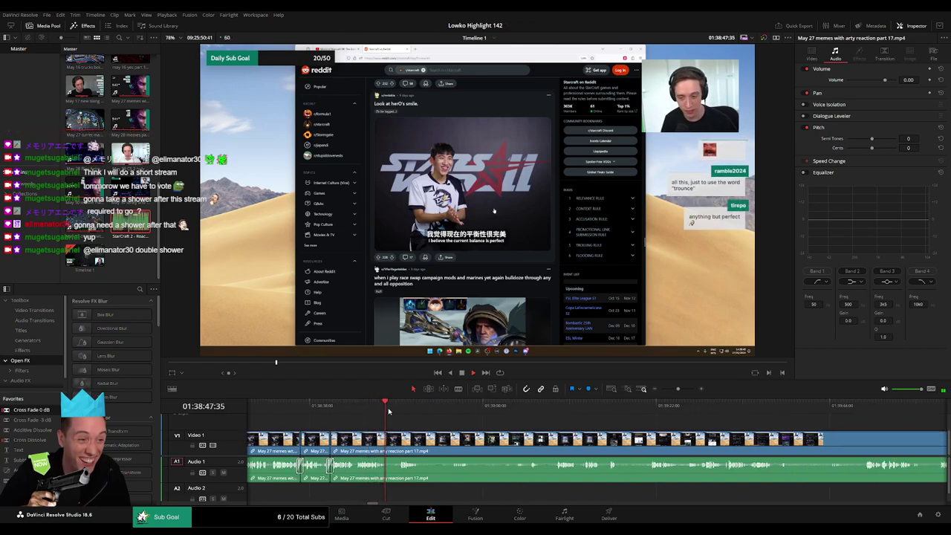
{"action": "key", "text": "b"}
{"action": "left_click", "coordinate": [393, 444]}
{"action": "key", "text": "a"}
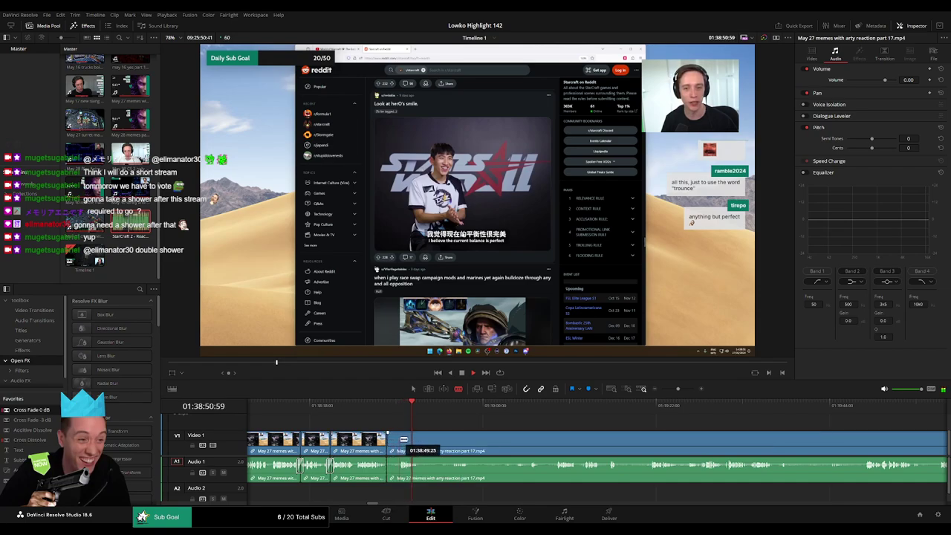
{"action": "left_click", "coordinate": [395, 444]}
{"action": "key", "text": "Delete"}
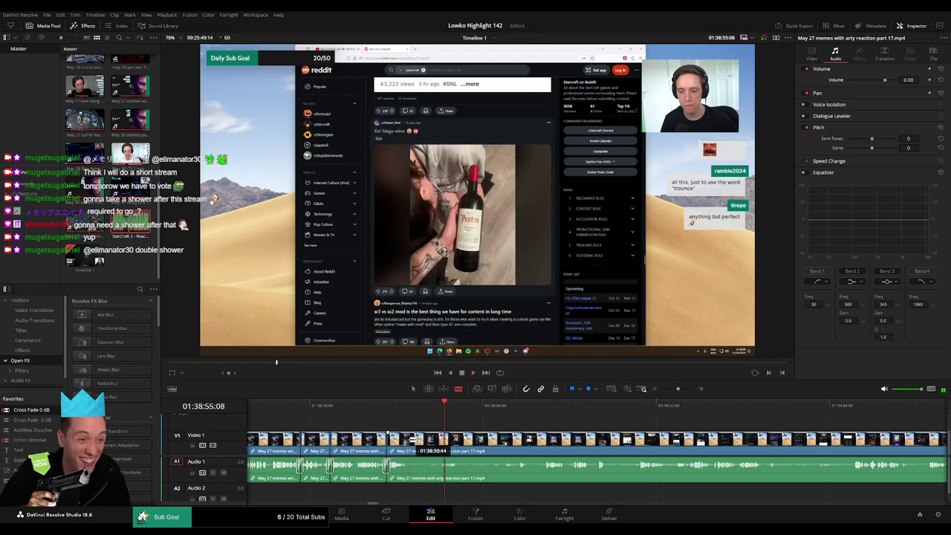
{"action": "left_click_drag", "start_coordinate": [444, 416], "coordinate": [545, 420]}
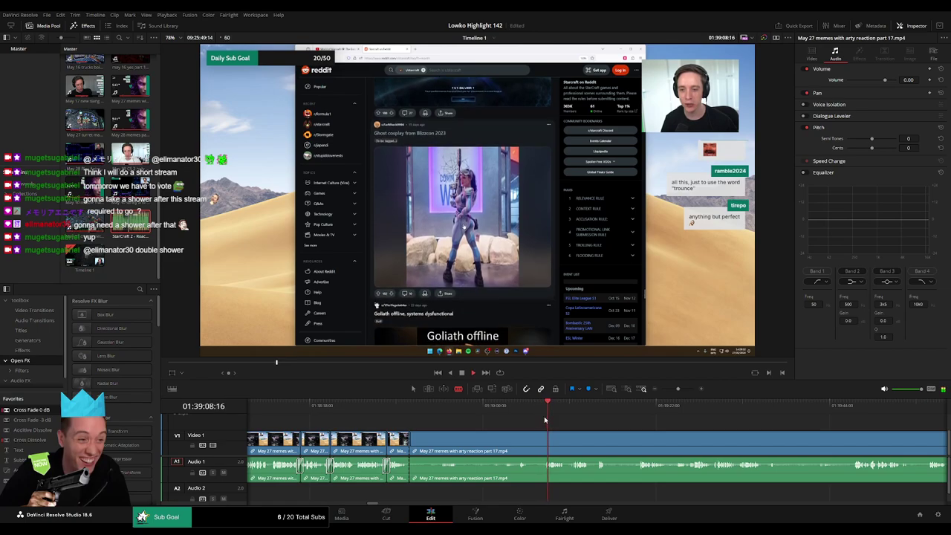
{"action": "left_click_drag", "start_coordinate": [549, 422], "coordinate": [562, 420]}
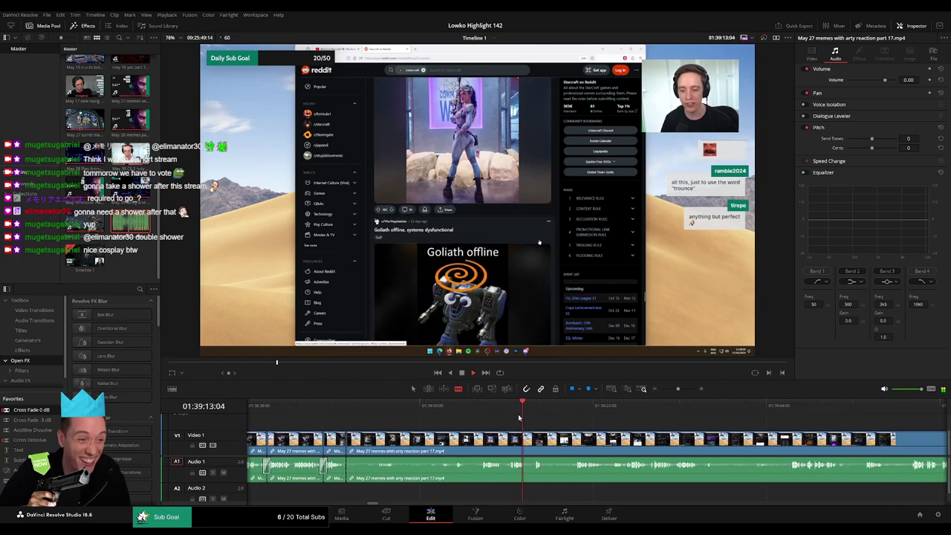
{"action": "left_click", "coordinate": [486, 406]}
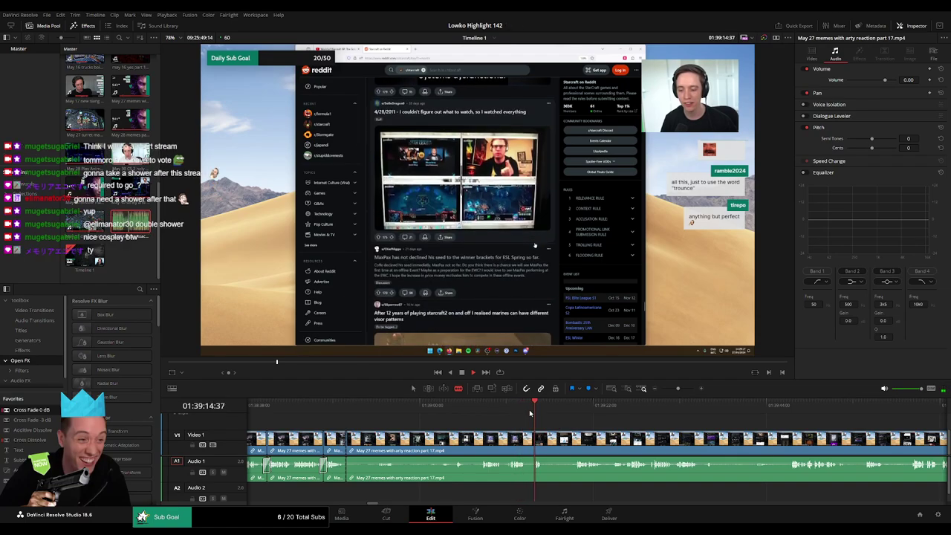
{"action": "left_click_drag", "start_coordinate": [479, 409], "coordinate": [506, 411]}
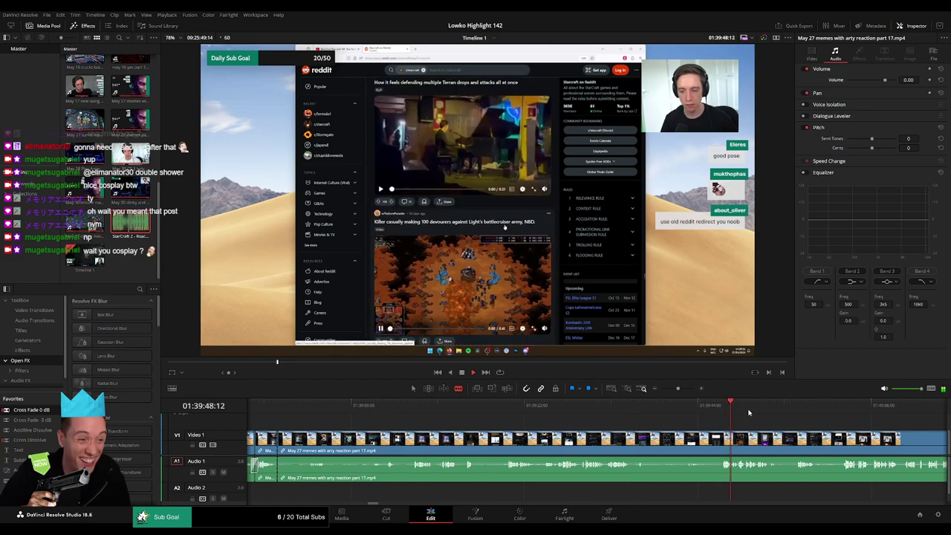
{"action": "left_click", "coordinate": [796, 408]}
{"action": "left_click_drag", "start_coordinate": [795, 409], "coordinate": [606, 410]}
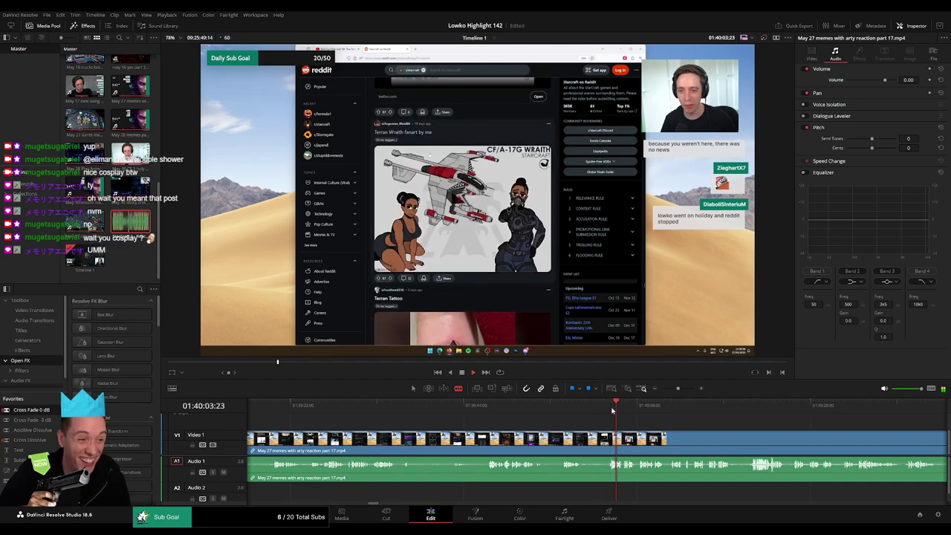
{"action": "scroll", "coordinate": [595, 420], "scroll_direction": "right", "scroll_amount": 3}
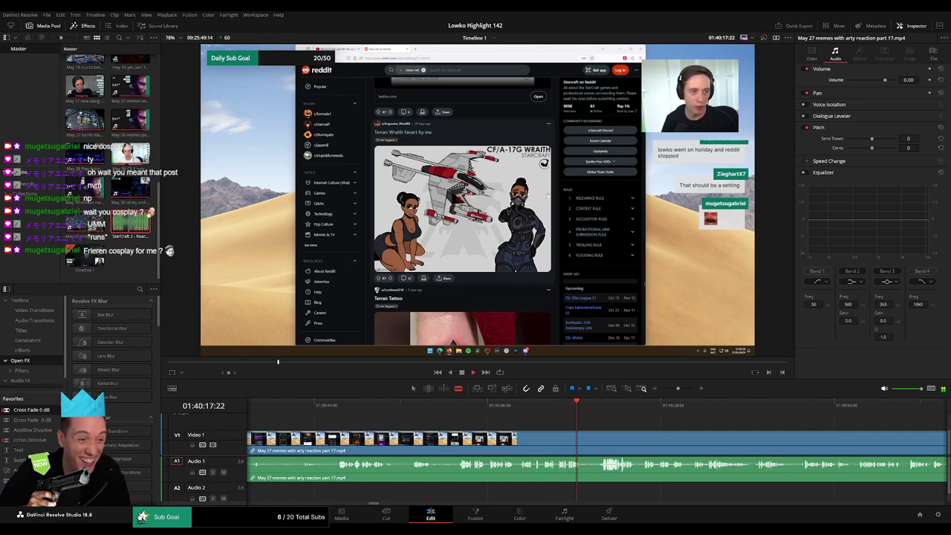
Step: Scrub ahead through the reaction footage and select the long stretch before the cut at about 01:42:34
{"action": "left_click", "coordinate": [601, 407]}
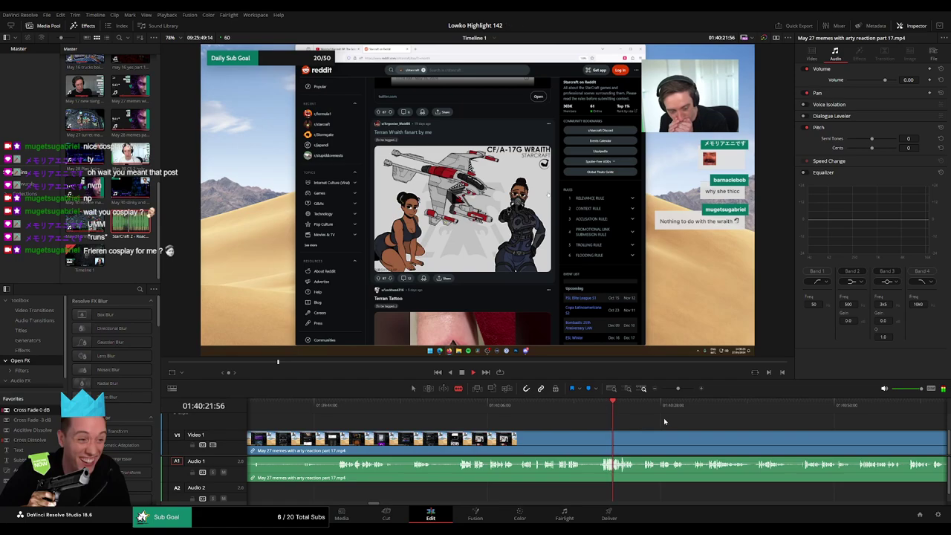
{"action": "scroll", "coordinate": [665, 421], "scroll_direction": "right", "scroll_amount": 3}
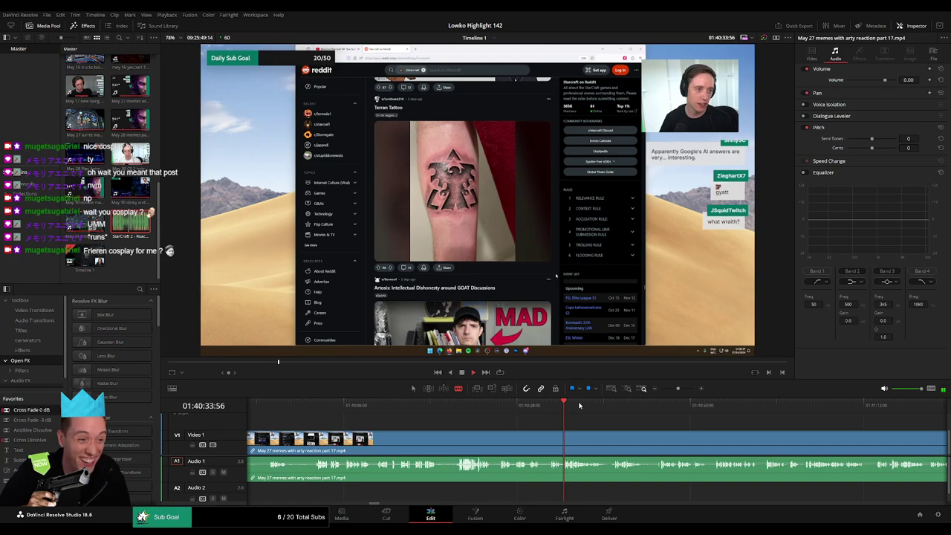
{"action": "left_click", "coordinate": [772, 405]}
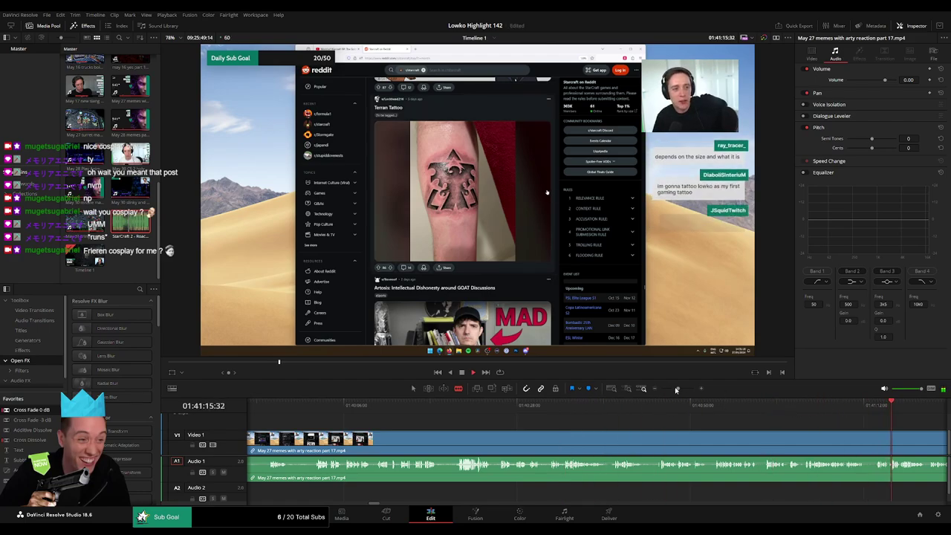
{"action": "scroll", "coordinate": [602, 414], "scroll_direction": "down", "scroll_amount": 2}
{"action": "mouse_move", "coordinate": [603, 414]}
{"action": "left_mouse_down"}
{"action": "mouse_move", "coordinate": [644, 415]}
{"action": "mouse_move", "coordinate": [678, 390]}
{"action": "left_mouse_up"}
{"action": "key", "text": "space"}
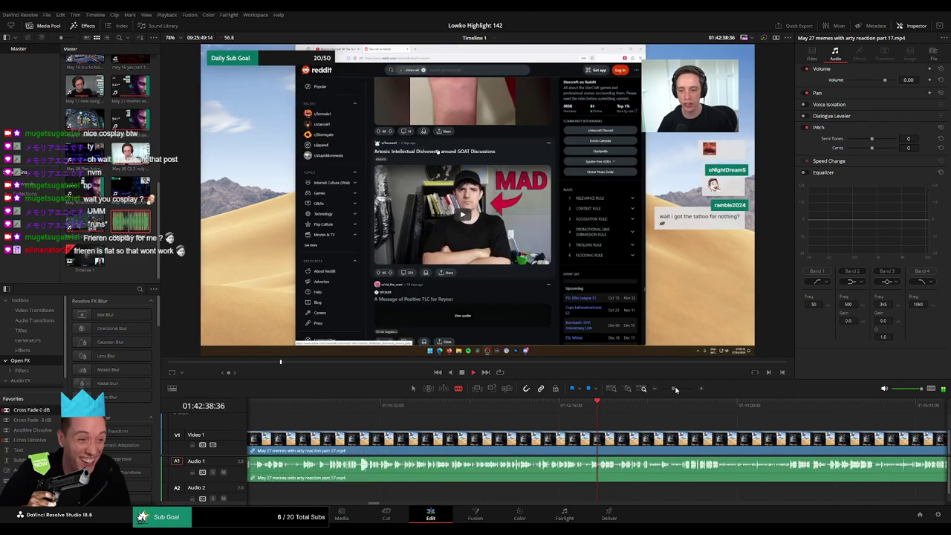
{"action": "left_click_drag", "start_coordinate": [555, 413], "coordinate": [518, 411]}
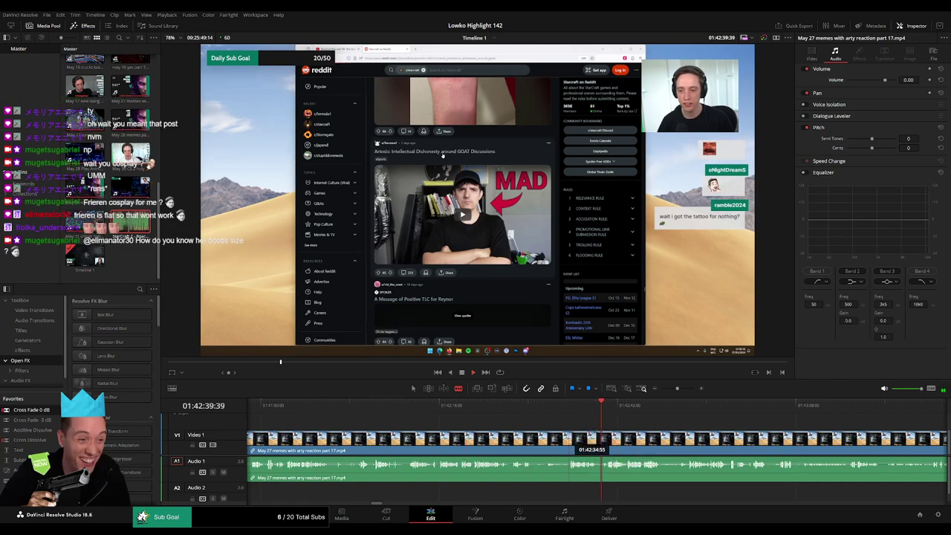
{"action": "left_click", "coordinate": [544, 442]}
Step: Delete the selected footage and close both empty gaps so the later clips ripple left
{"action": "key", "text": "BackSpace"}
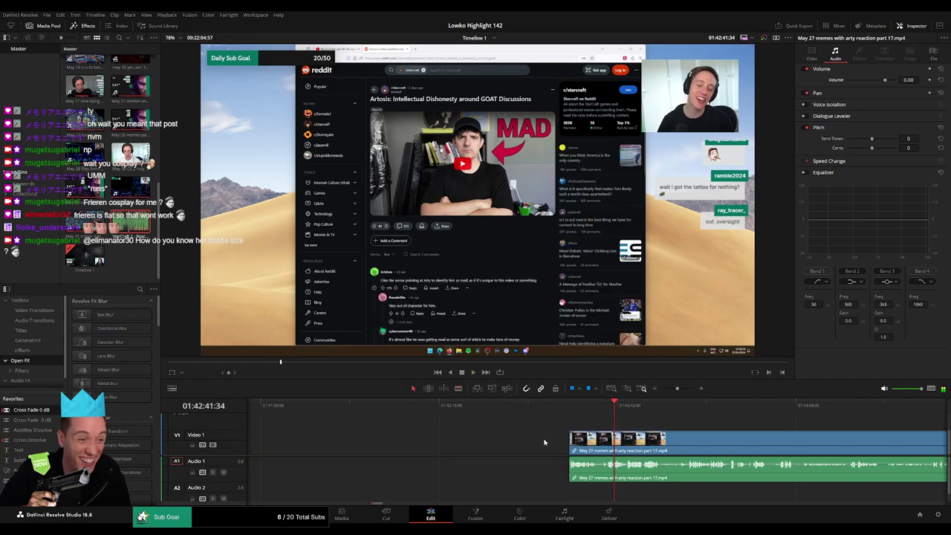
{"action": "left_click", "coordinate": [544, 443]}
{"action": "key", "text": "BackSpace"}
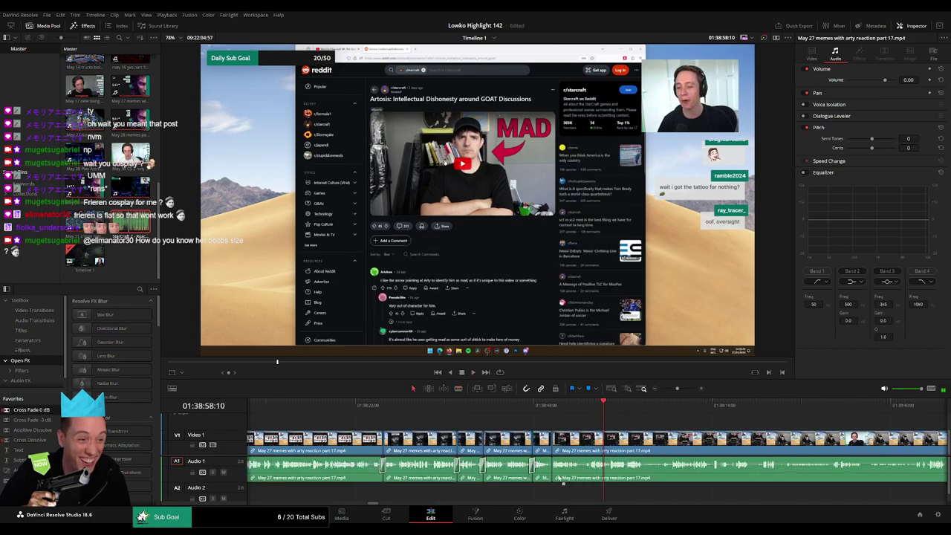
{"action": "scroll", "coordinate": [668, 449], "scroll_direction": "right", "scroll_amount": 4}
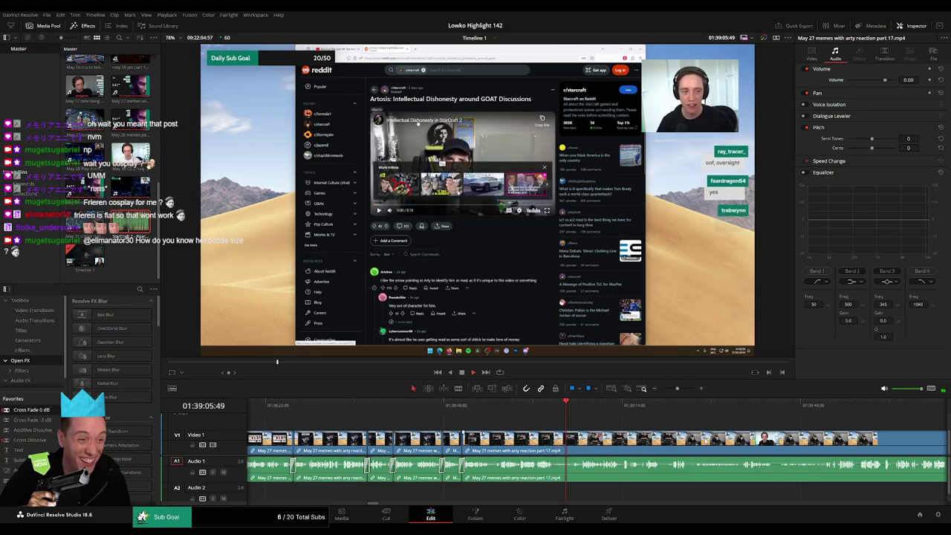
{"action": "scroll", "coordinate": [429, 436], "scroll_direction": "right", "scroll_amount": 6}
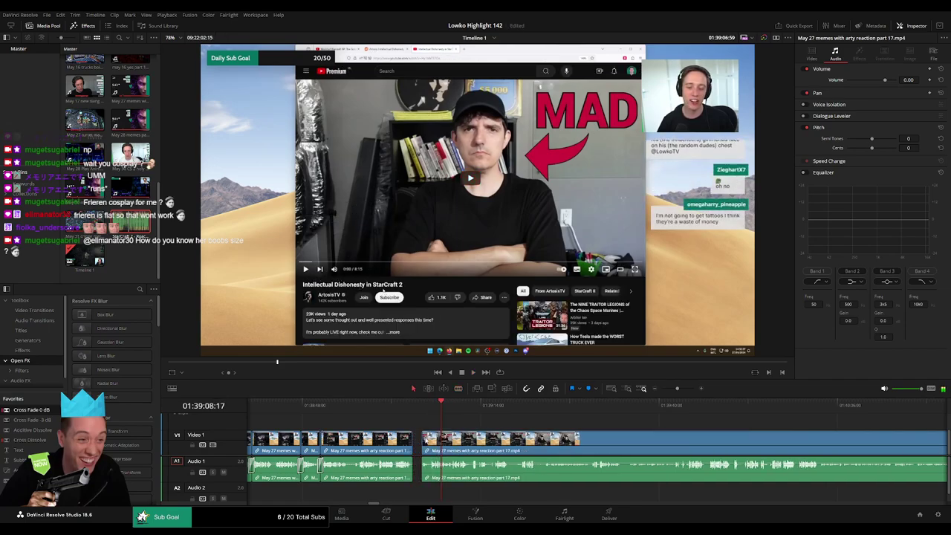
{"action": "key", "text": "Delete"}
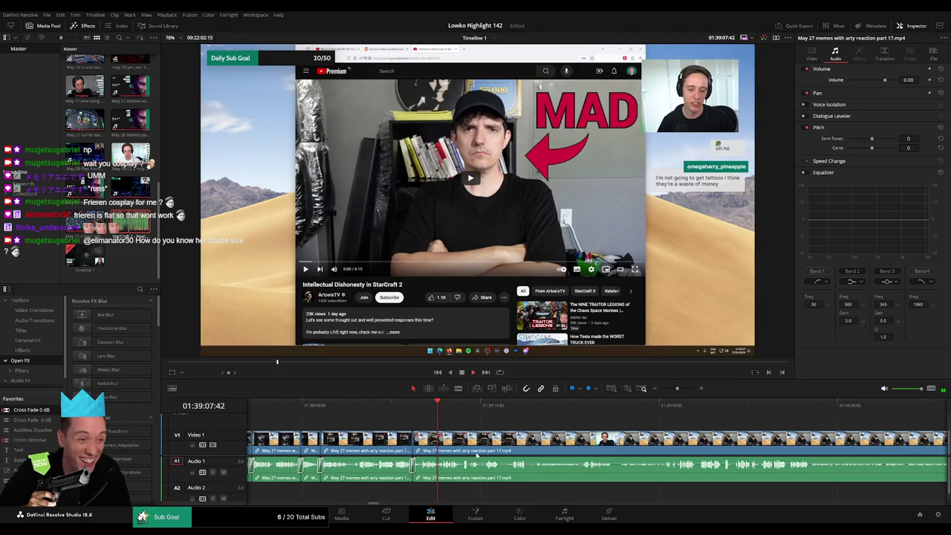
Step: Skip ahead a few seconds at a time and zoom the timeline out
{"action": "left_click", "coordinate": [487, 405]}
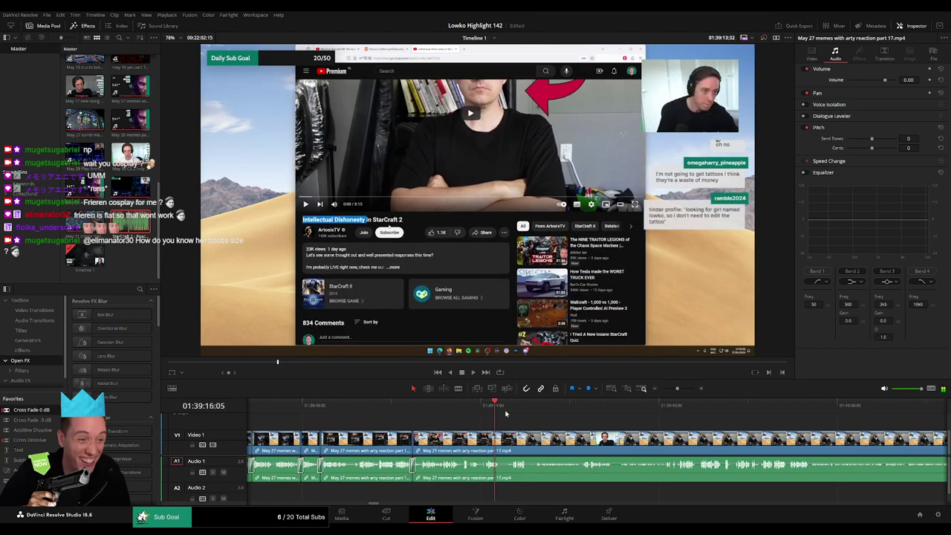
{"action": "left_click", "coordinate": [515, 414]}
{"action": "left_click", "coordinate": [540, 414]}
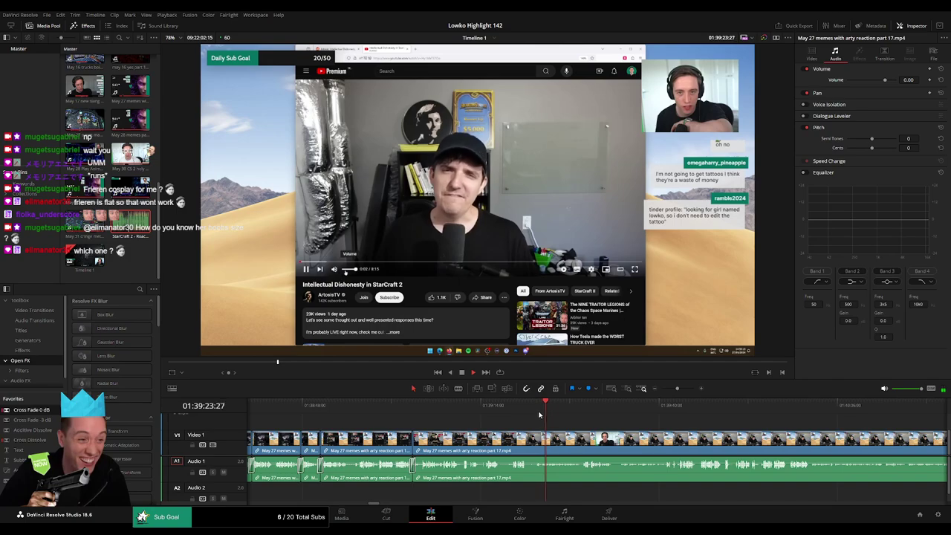
{"action": "left_click_drag", "start_coordinate": [678, 388], "coordinate": [678, 390]}
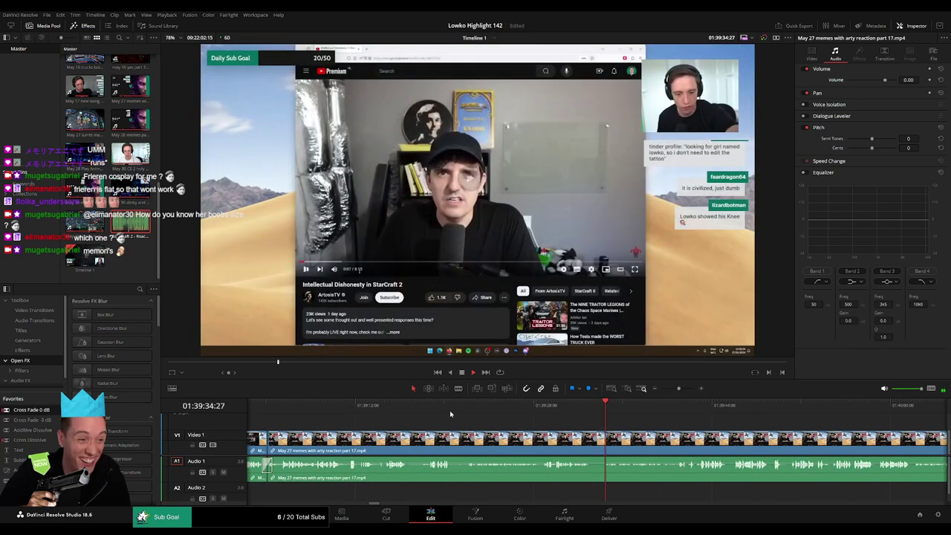
Step: Split the reaction clip at the replayed moment with Ctrl+B, then review the footage after it
{"action": "left_click", "coordinate": [440, 408]}
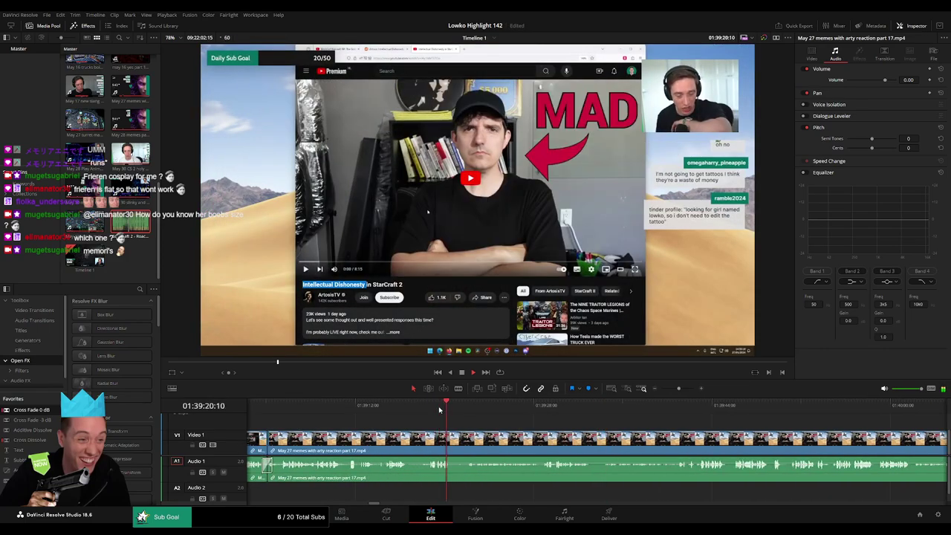
{"action": "key", "text": "ctrl+b"}
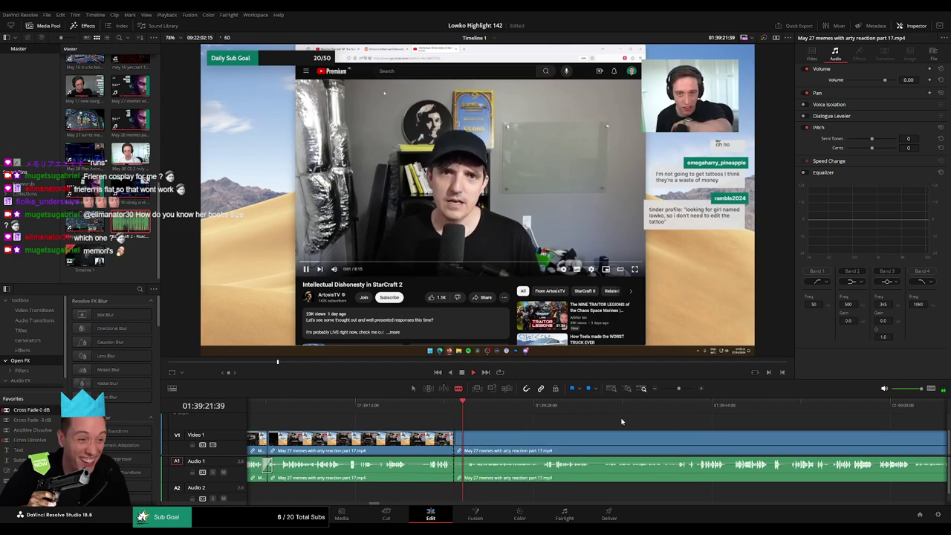
{"action": "left_click", "coordinate": [602, 411]}
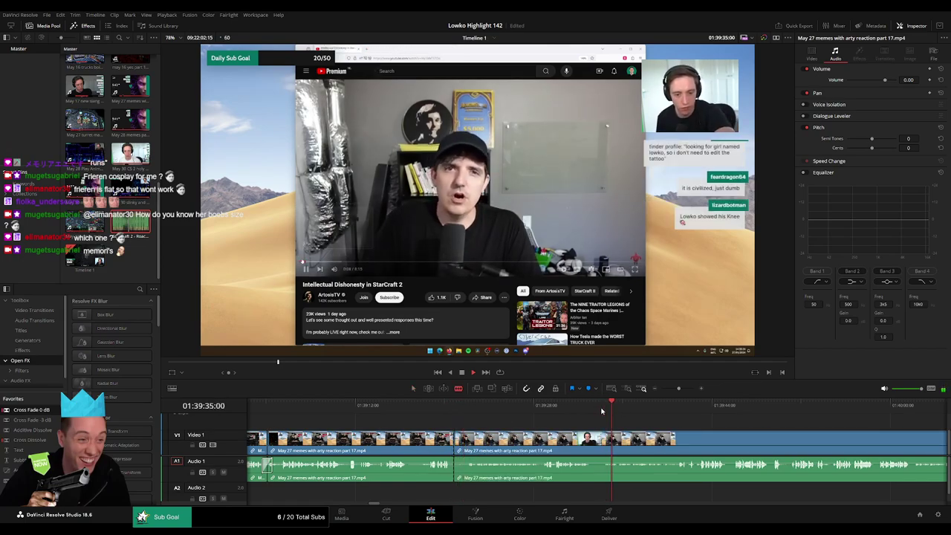
{"action": "left_click", "coordinate": [524, 411]}
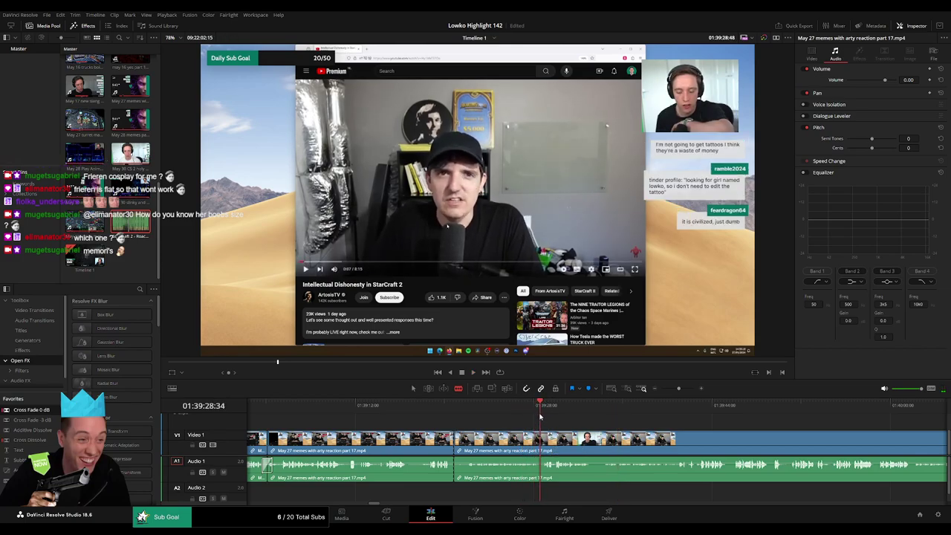
{"action": "left_click", "coordinate": [565, 418]}
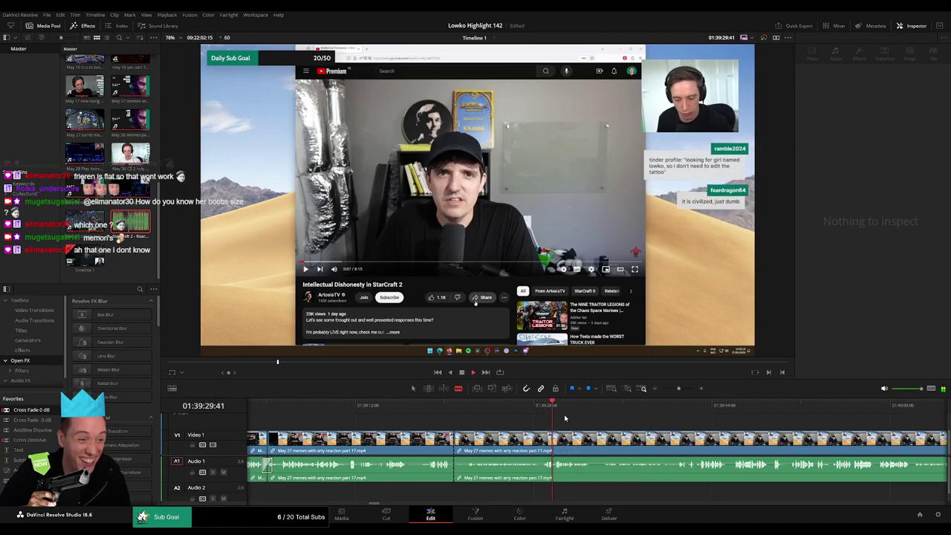
Step: Blade both ends of the dull stretch, ripple-delete it, and replay from before the new cut
{"action": "left_click", "coordinate": [548, 411]}
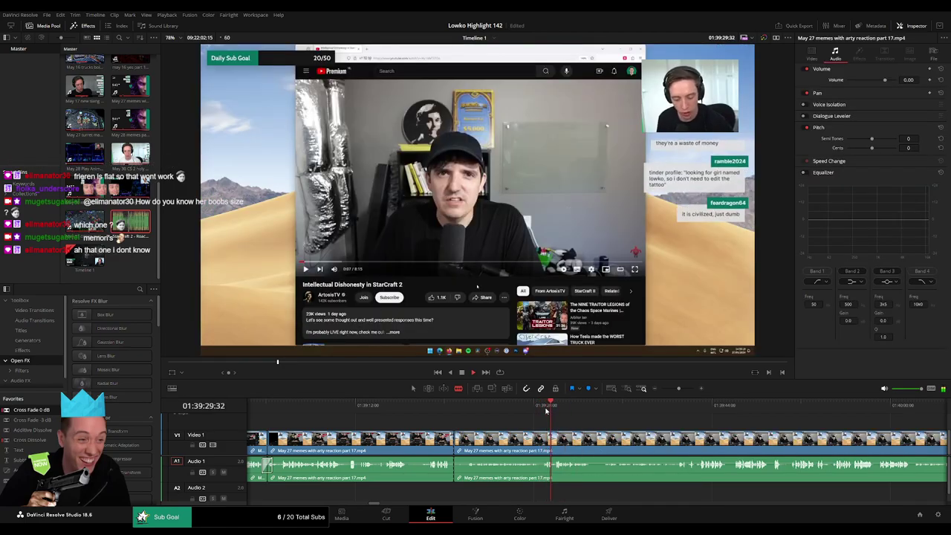
{"action": "left_click", "coordinate": [542, 439]}
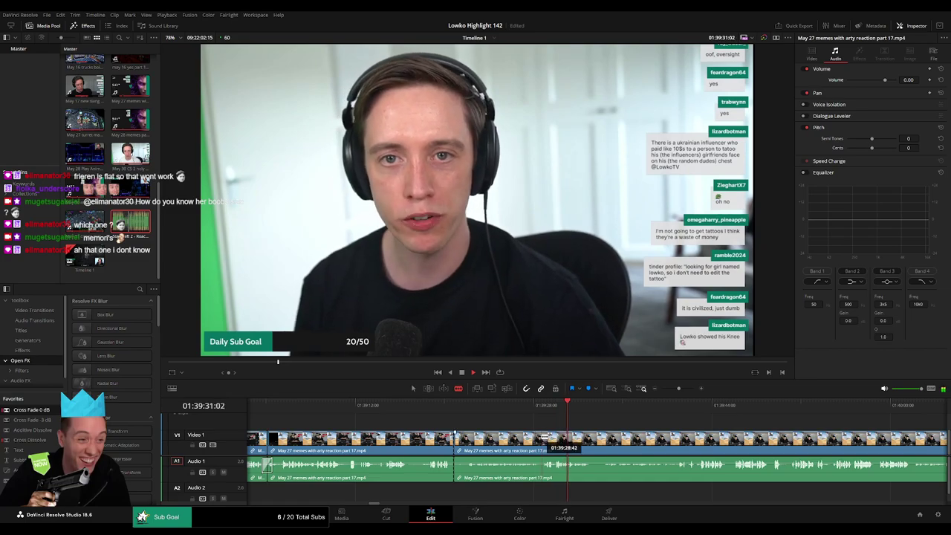
{"action": "left_click", "coordinate": [602, 410]}
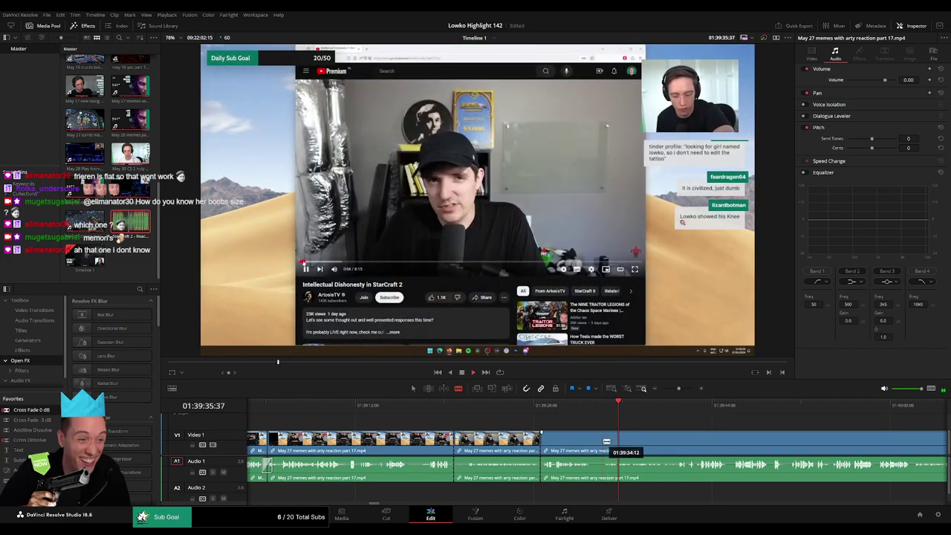
{"action": "left_click", "coordinate": [602, 441]}
{"action": "key", "text": "a"}
{"action": "left_click", "coordinate": [588, 449]}
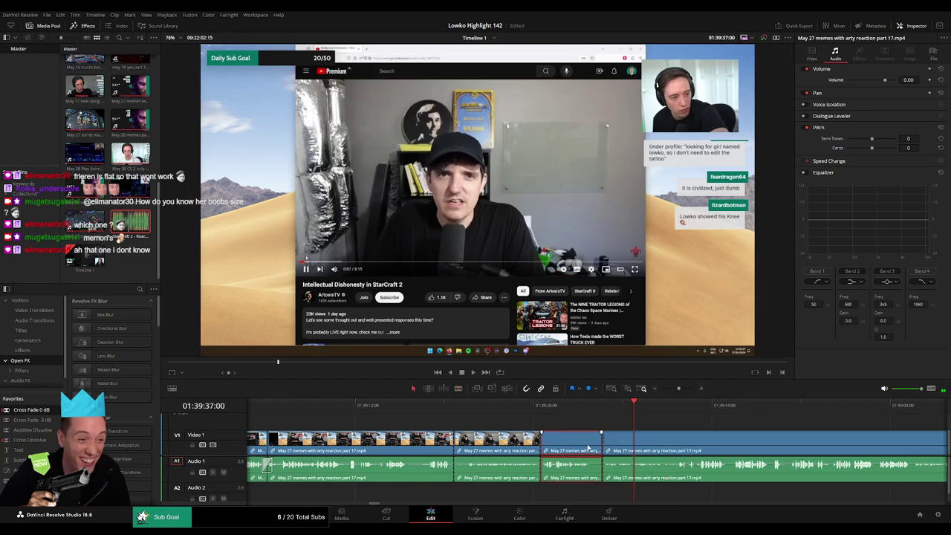
{"action": "key", "text": "Delete"}
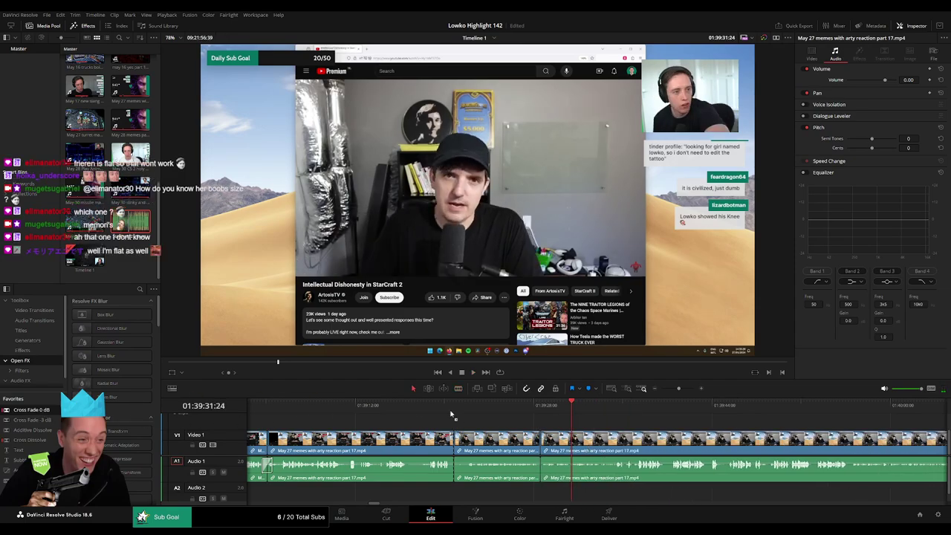
{"action": "left_click", "coordinate": [527, 407]}
{"action": "key", "text": "space"}
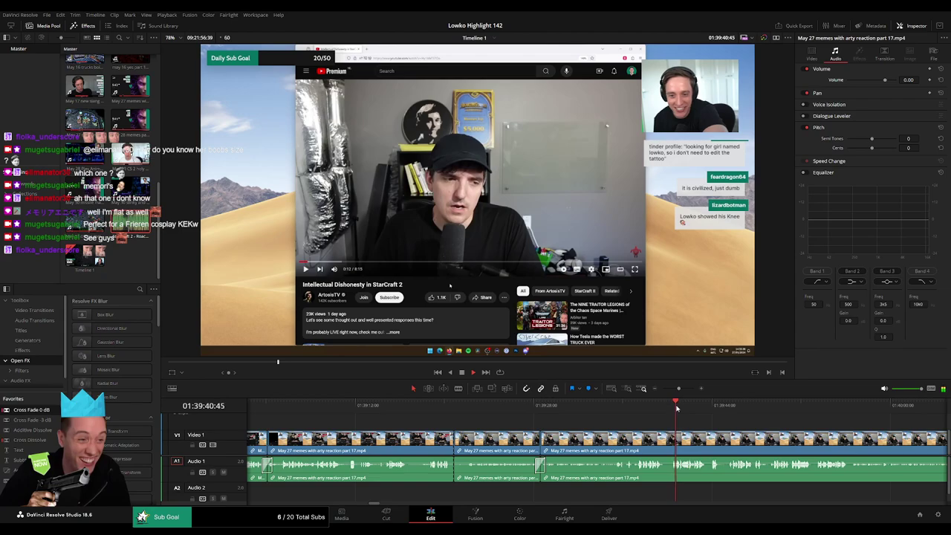
Step: Blade two cuts to isolate a short section of the reaction clip near 01:39:40:37
{"action": "scroll", "coordinate": [678, 416], "scroll_direction": "up", "scroll_amount": 5}
{"action": "left_click", "coordinate": [336, 404]}
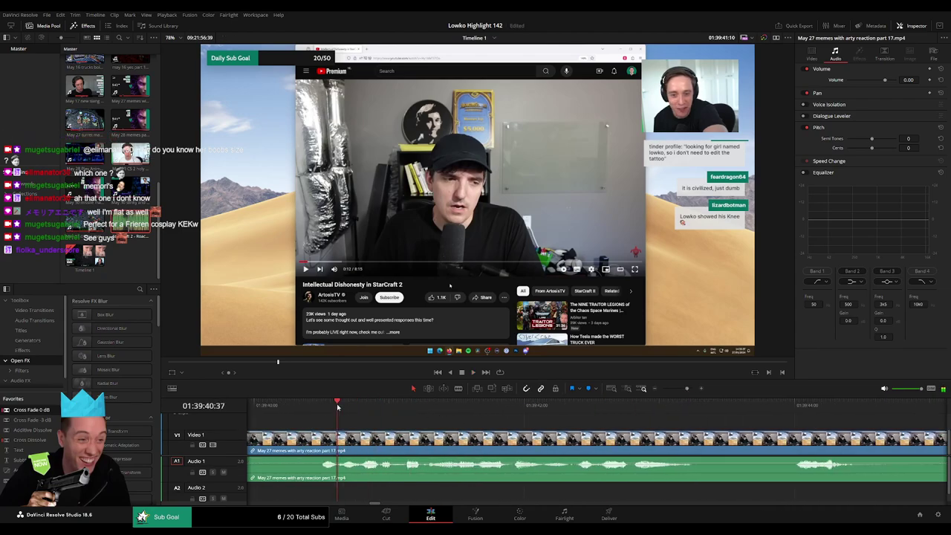
{"action": "key", "text": "b"}
{"action": "left_click", "coordinate": [399, 445]}
{"action": "left_click", "coordinate": [444, 446]}
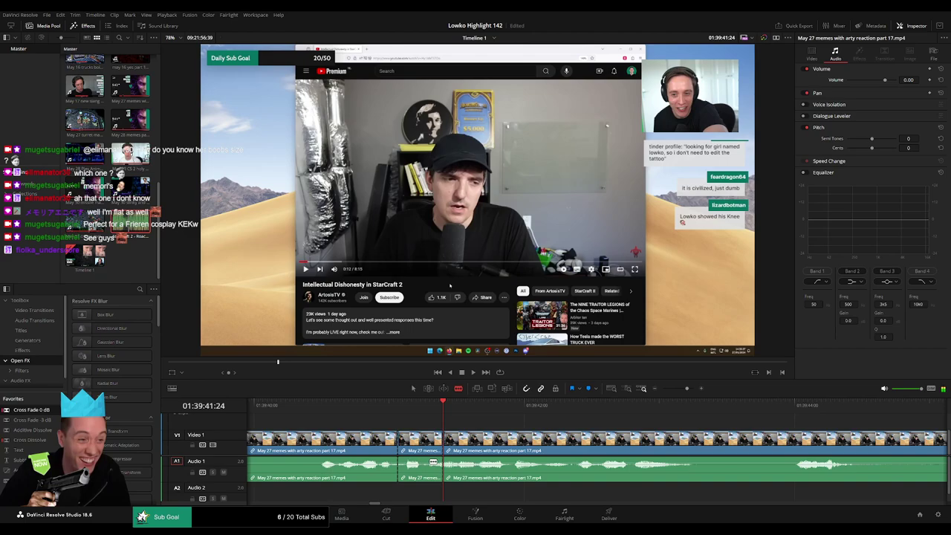
Step: Place StarCraft 2 - Roach Quotes.mp3 on Audio 2 under that section and shorten it to fit
{"action": "left_click_drag", "start_coordinate": [507, 492], "coordinate": [399, 494]}
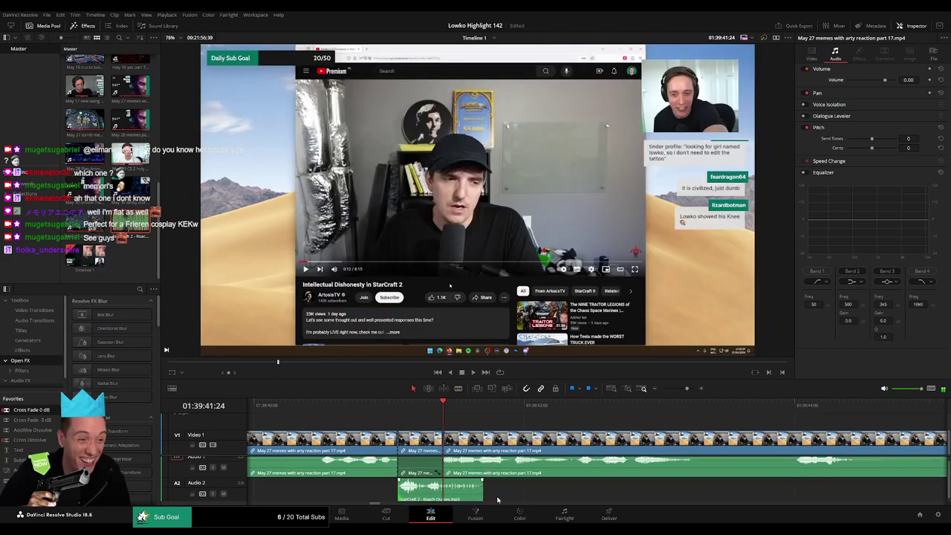
{"action": "left_click_drag", "start_coordinate": [483, 494], "coordinate": [435, 494]}
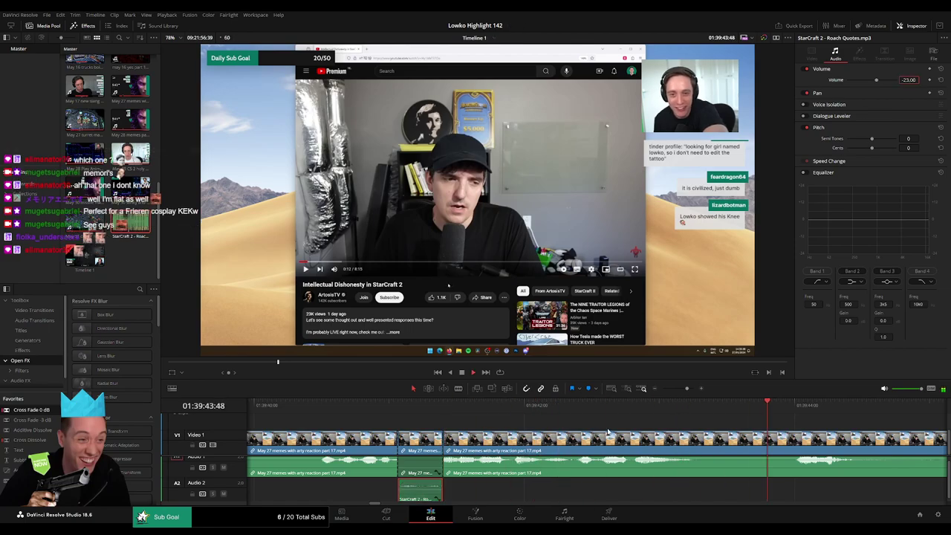
{"action": "left_click_drag", "start_coordinate": [687, 388], "coordinate": [683, 389]}
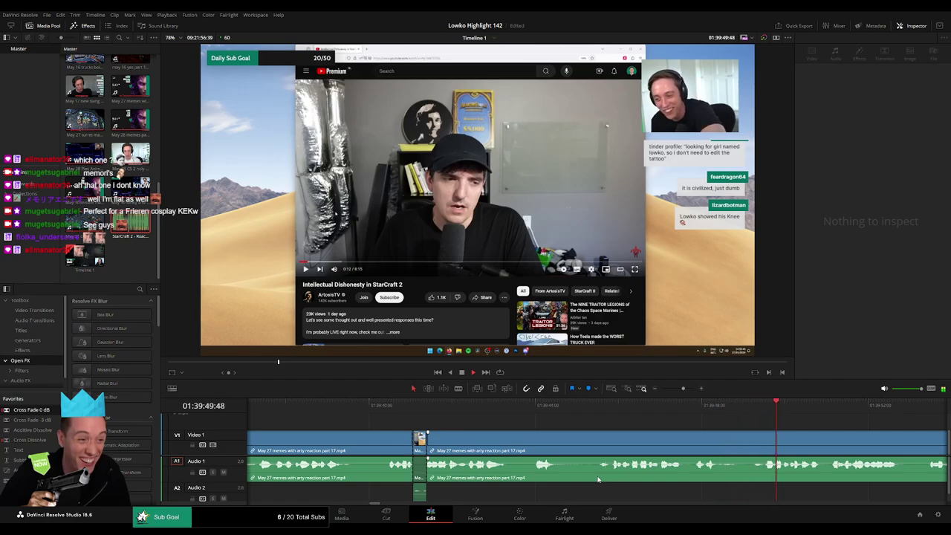
Step: Scroll along the reaction clip during playback, then zoom the timeline far out
{"action": "scroll", "coordinate": [624, 442], "scroll_direction": "right", "scroll_amount": 3}
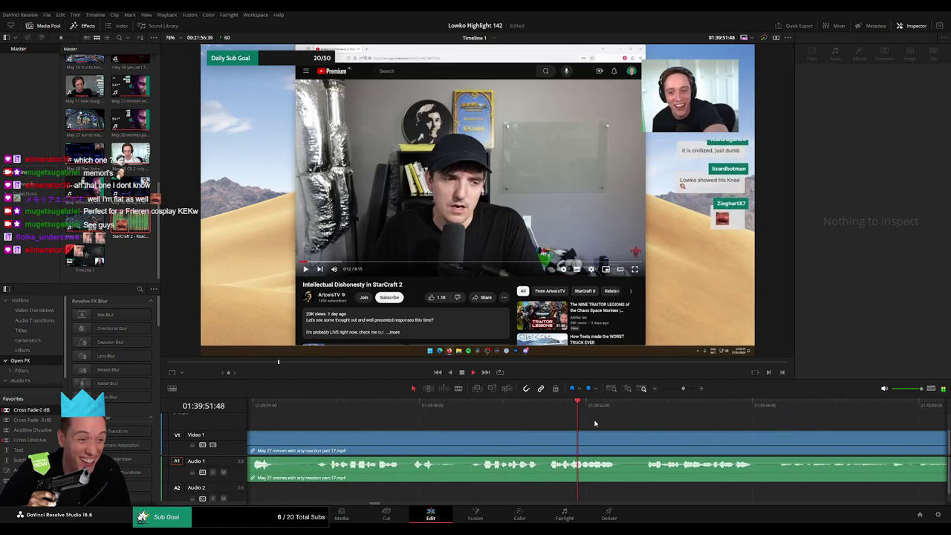
{"action": "scroll", "coordinate": [521, 424], "scroll_direction": "right", "scroll_amount": 1}
{"action": "scroll", "coordinate": [520, 424], "scroll_direction": "right", "scroll_amount": 2}
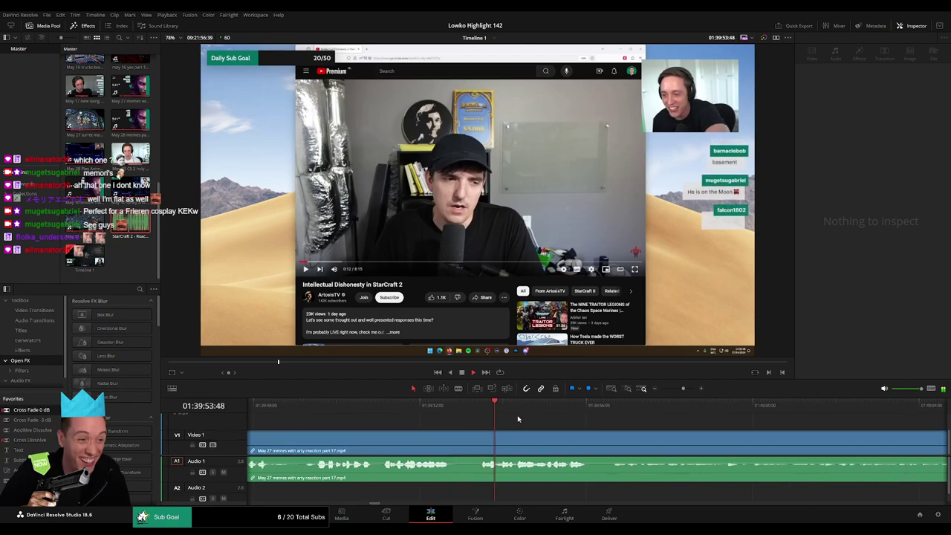
{"action": "scroll", "coordinate": [518, 424], "scroll_direction": "right", "scroll_amount": 1}
{"action": "scroll", "coordinate": [518, 423], "scroll_direction": "right", "scroll_amount": 1}
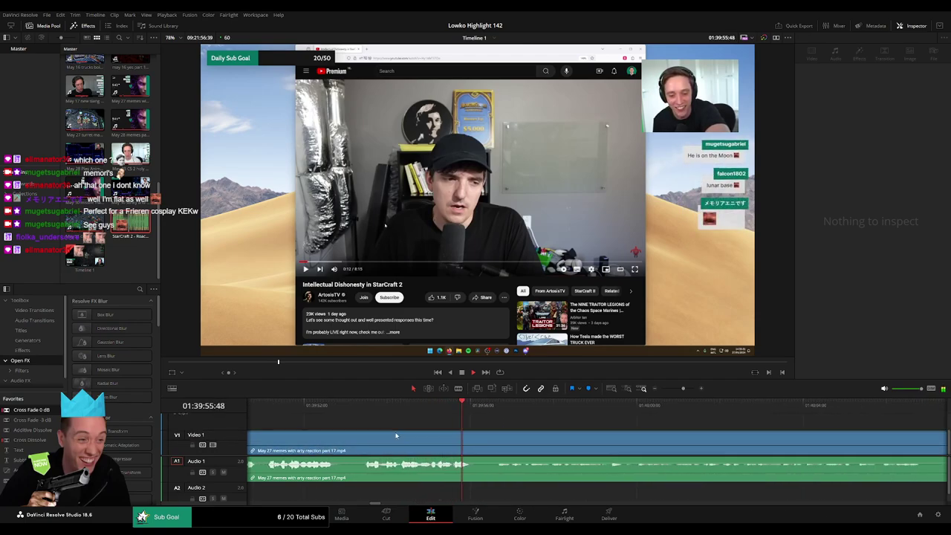
{"action": "scroll", "coordinate": [658, 427], "scroll_direction": "left", "scroll_amount": 5}
{"action": "scroll", "coordinate": [520, 422], "scroll_direction": "right", "scroll_amount": 2}
{"action": "scroll", "coordinate": [428, 417], "scroll_direction": "right", "scroll_amount": 2}
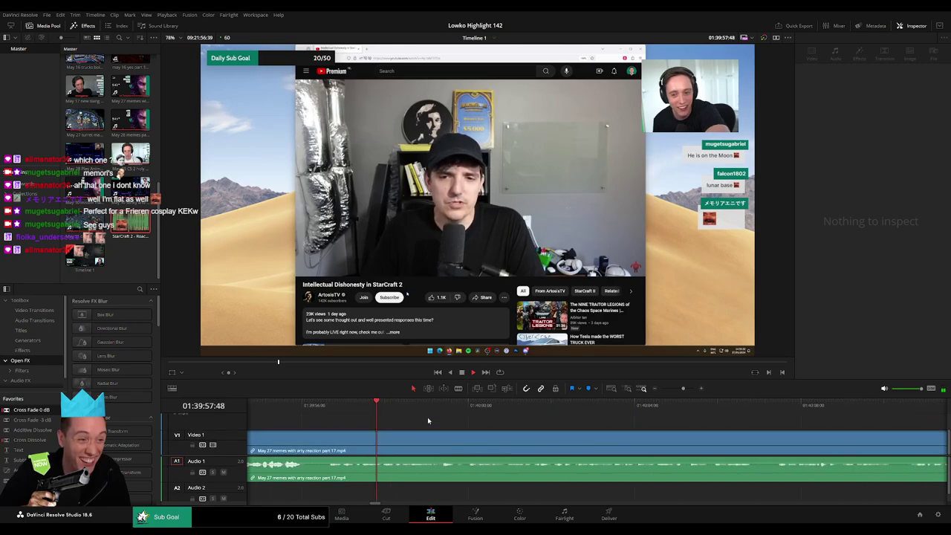
{"action": "mouse_move", "coordinate": [682, 388]}
{"action": "left_mouse_down"}
{"action": "mouse_move", "coordinate": [665, 391]}
{"action": "mouse_move", "coordinate": [675, 390]}
{"action": "left_mouse_up"}
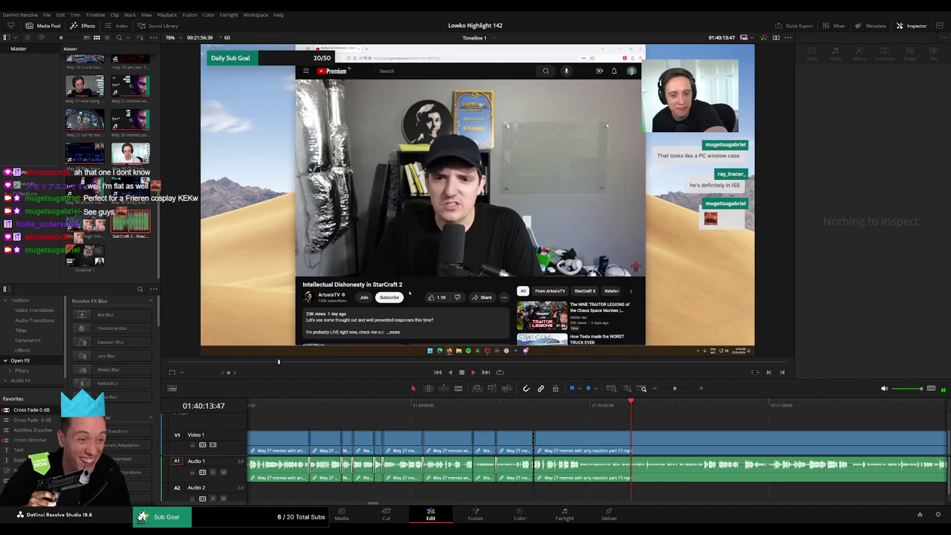
Step: Select the reaction clip and jump to a later part of the stream
{"action": "left_click", "coordinate": [648, 464]}
{"action": "scroll", "coordinate": [449, 416], "scroll_direction": "right", "scroll_amount": 3}
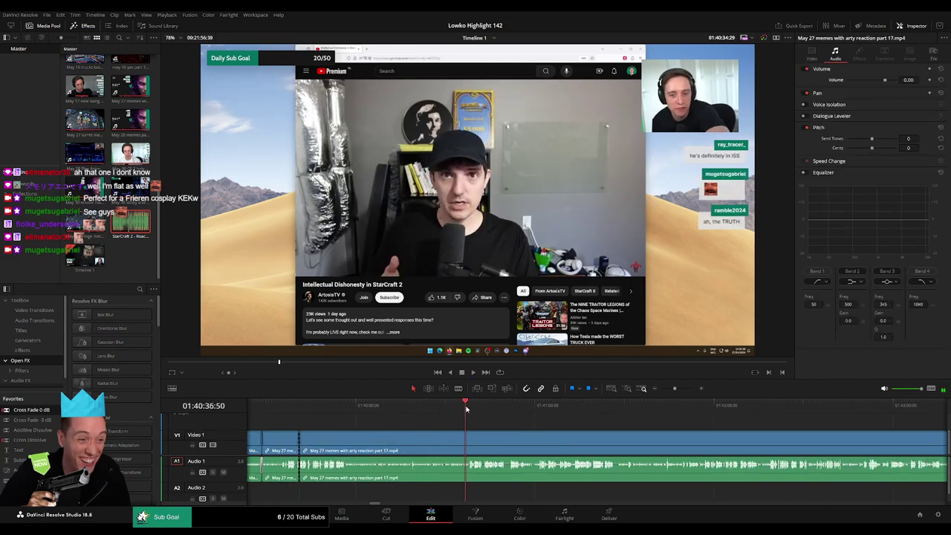
{"action": "left_click", "coordinate": [667, 388]}
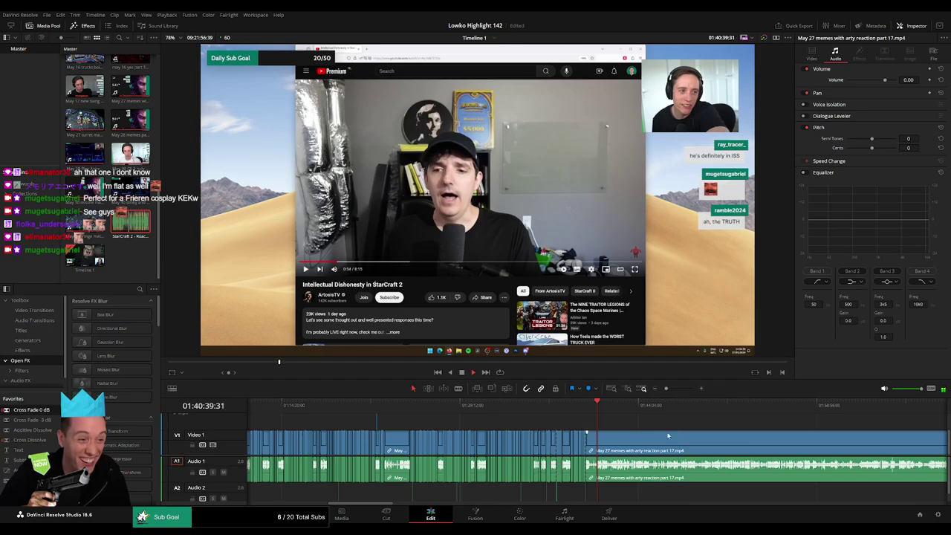
{"action": "mouse_move", "coordinate": [684, 413]}
{"action": "left_mouse_down"}
{"action": "mouse_move", "coordinate": [836, 431]}
{"action": "mouse_move", "coordinate": [591, 408]}
{"action": "left_mouse_up"}
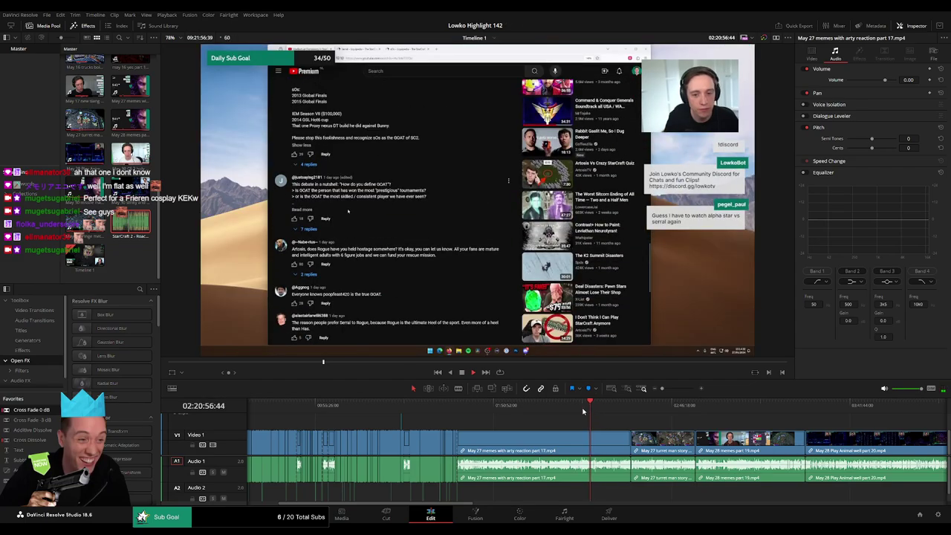
Step: Blade out a dull stretch of the part 17 reaction clip and ripple-close the gap
{"action": "left_click_drag", "start_coordinate": [663, 389], "coordinate": [672, 388]}
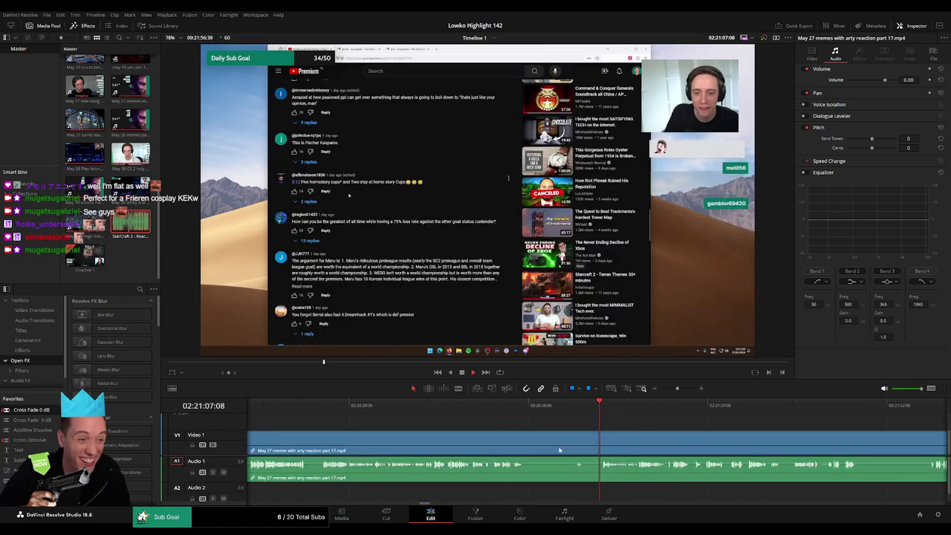
{"action": "key", "text": "b"}
{"action": "left_click", "coordinate": [535, 443]}
{"action": "left_click", "coordinate": [599, 443]}
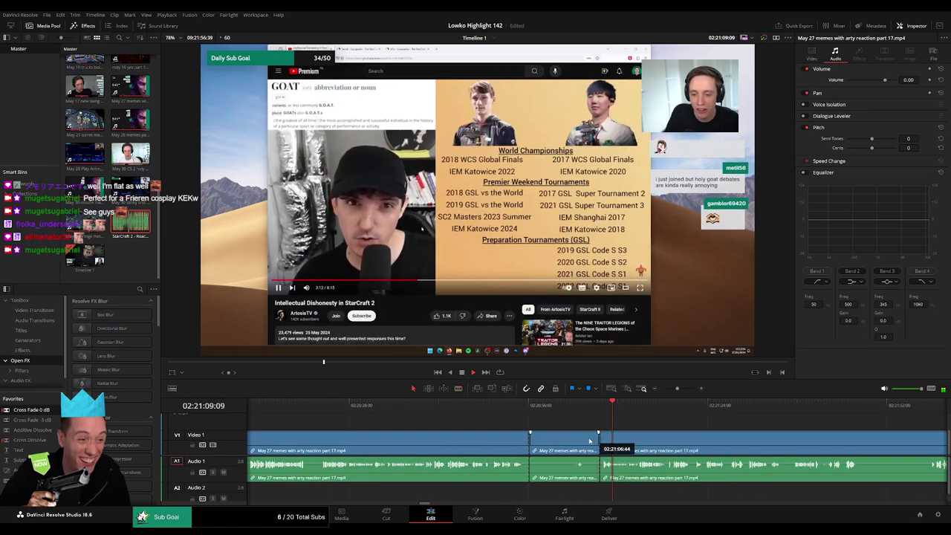
{"action": "key", "text": "a"}
{"action": "left_click", "coordinate": [581, 443]}
{"action": "key", "text": "Delete"}
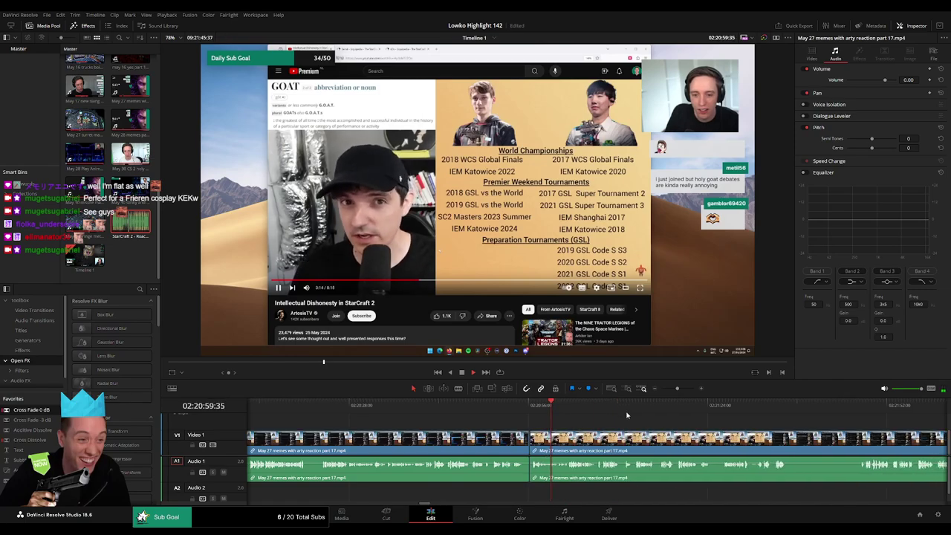
Step: Jump about 15 seconds ahead and remove another dull stretch, undoing one stray cut
{"action": "mouse_move", "coordinate": [677, 388]}
{"action": "left_mouse_down"}
{"action": "mouse_move", "coordinate": [664, 389]}
{"action": "mouse_move", "coordinate": [674, 389]}
{"action": "left_mouse_up"}
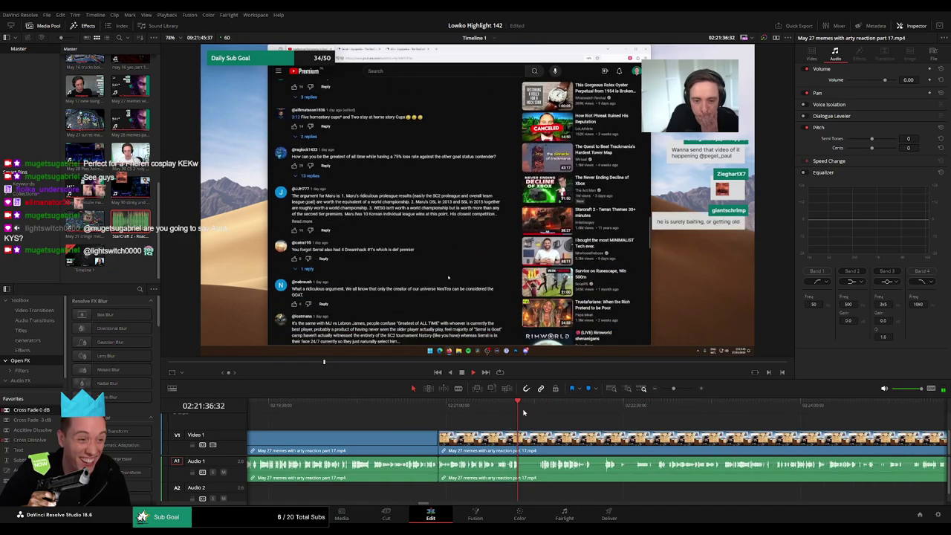
{"action": "left_click_drag", "start_coordinate": [523, 411], "coordinate": [540, 413]}
{"action": "left_click", "coordinate": [522, 446]}
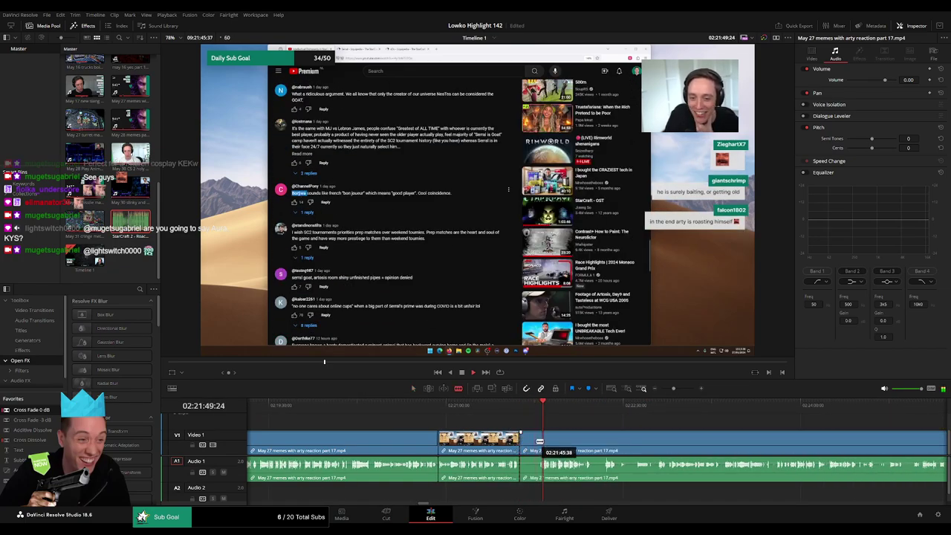
{"action": "key", "text": "ctrl+z"}
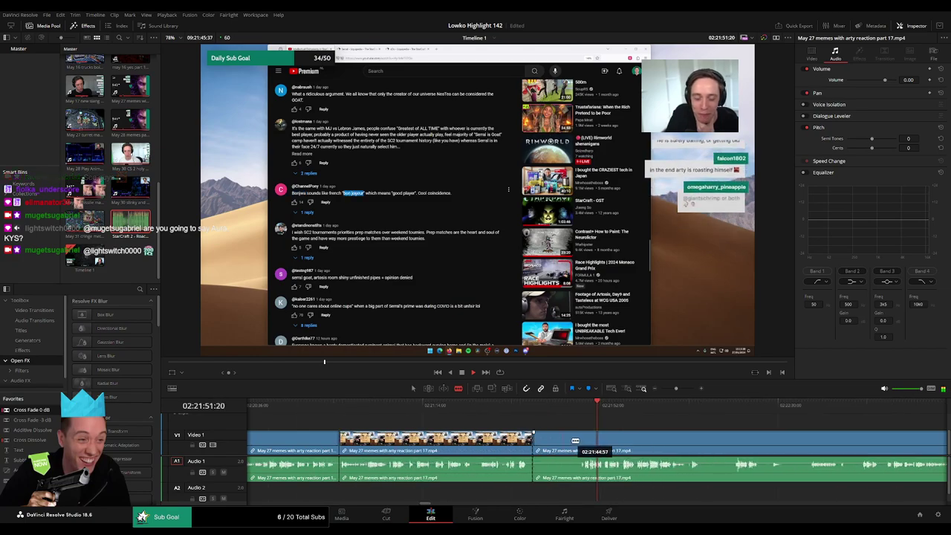
{"action": "left_click", "coordinate": [575, 442]}
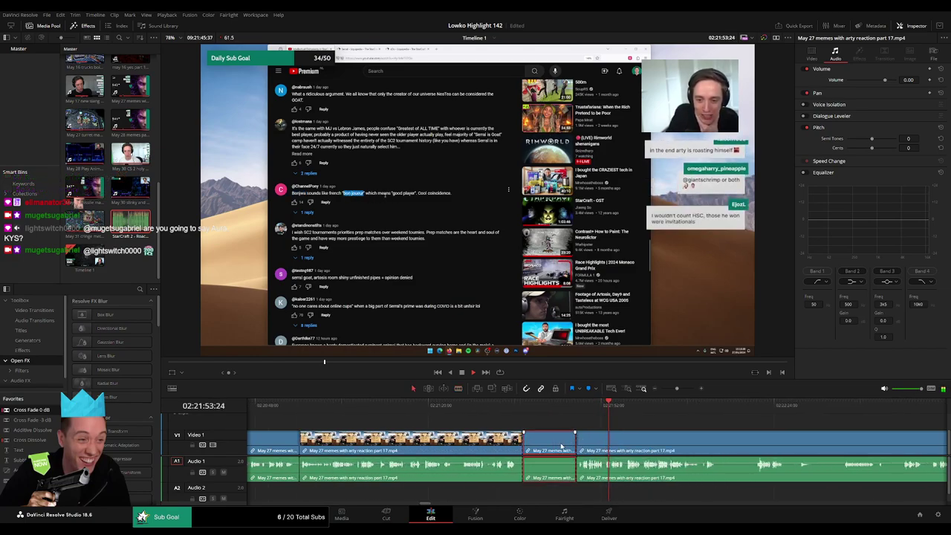
{"action": "key", "text": "Delete"}
Step: Cut out a further unwanted piece later in the stream and close its gap
{"action": "scroll", "coordinate": [430, 414], "scroll_direction": "right", "scroll_amount": 3}
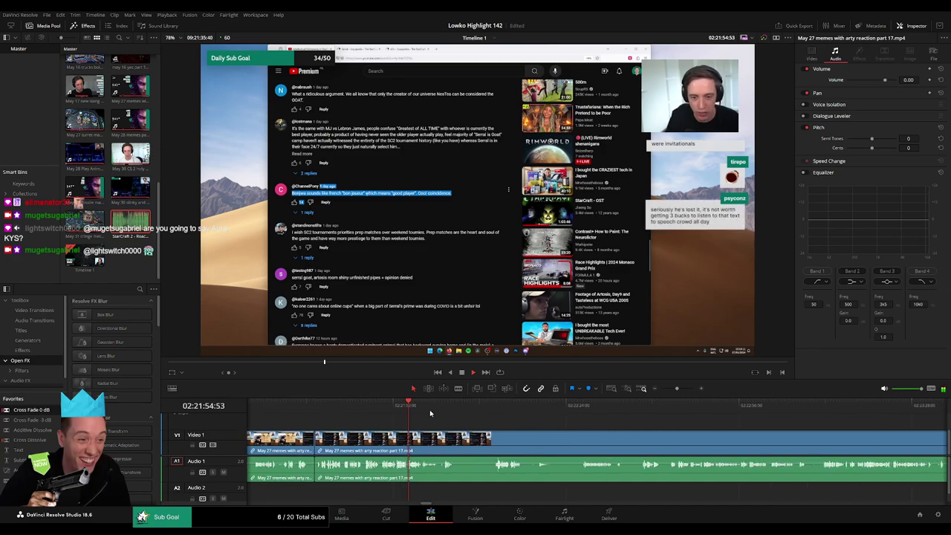
{"action": "left_click_drag", "start_coordinate": [430, 413], "coordinate": [445, 414]}
{"action": "left_click", "coordinate": [497, 414]}
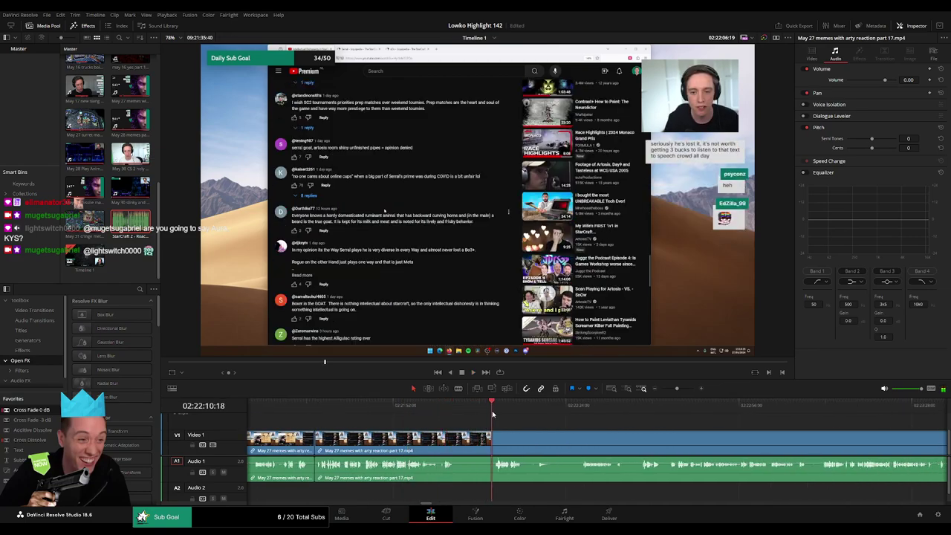
{"action": "left_click", "coordinate": [455, 442]}
{"action": "left_click", "coordinate": [492, 443]}
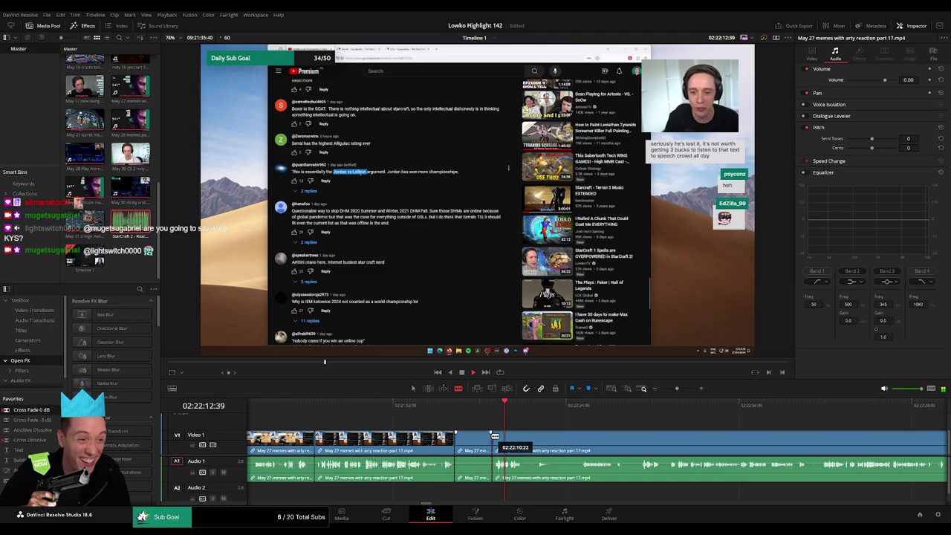
{"action": "key", "text": "a"}
{"action": "left_click", "coordinate": [481, 440]}
{"action": "key", "text": "Delete"}
Step: Trim the following clip's edges to drop more unwanted footage
{"action": "left_click", "coordinate": [547, 412]}
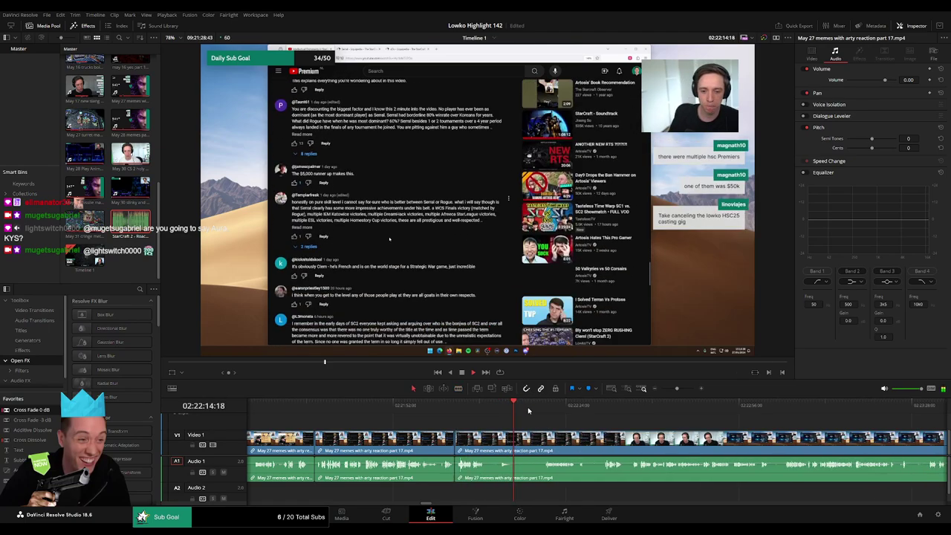
{"action": "left_click_drag", "start_coordinate": [489, 440], "coordinate": [543, 439]}
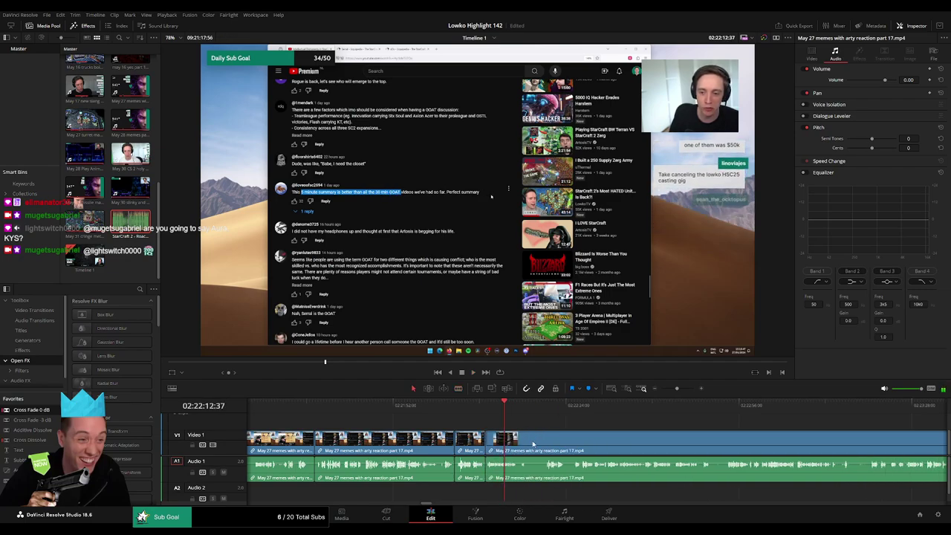
{"action": "left_click", "coordinate": [407, 428]}
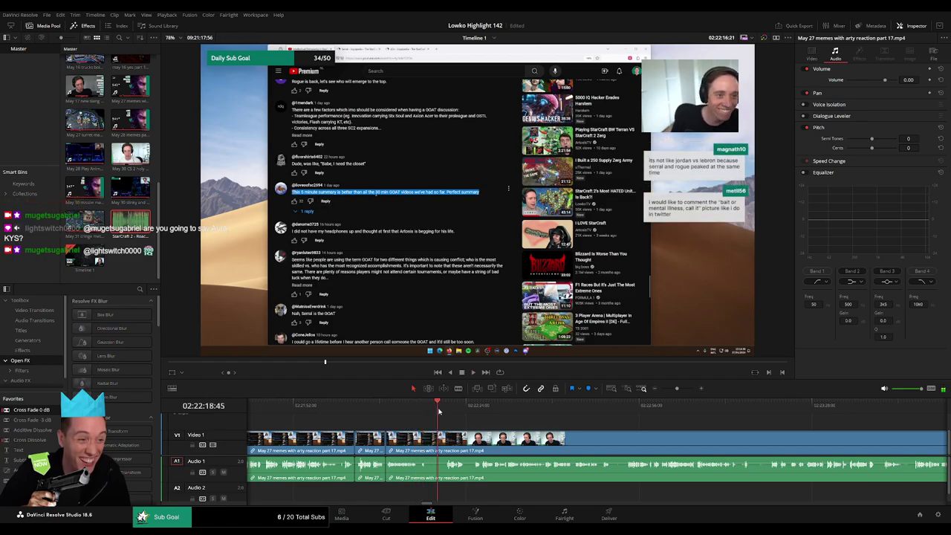
{"action": "left_click_drag", "start_coordinate": [428, 439], "coordinate": [444, 440]}
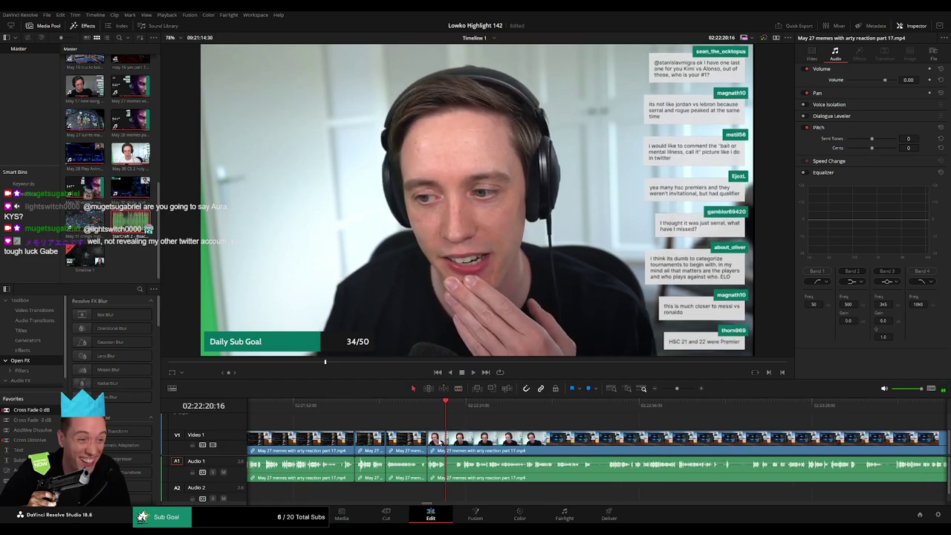
Step: Cancel the unfinished trim and remove the short piece at the edit point, closing its gap
{"action": "key", "text": "ctrl+z"}
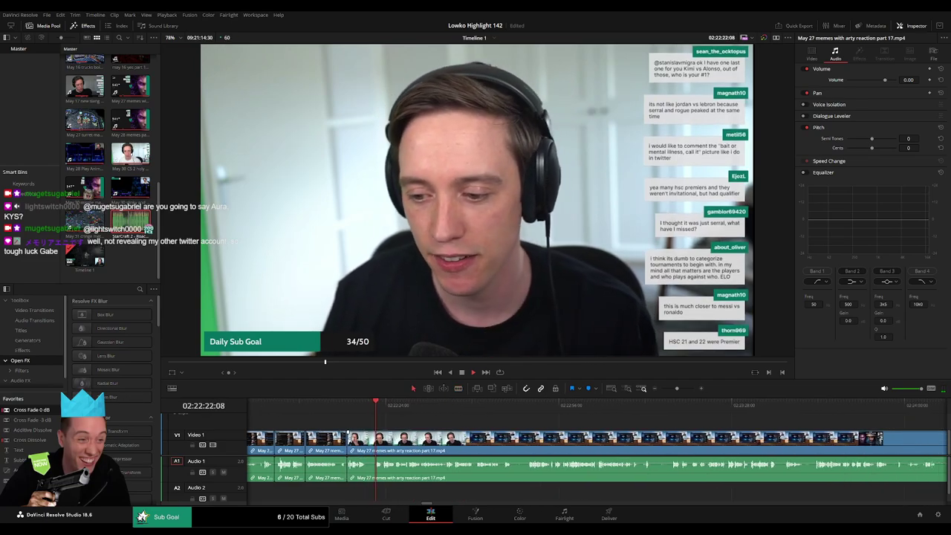
{"action": "left_click", "coordinate": [372, 441]}
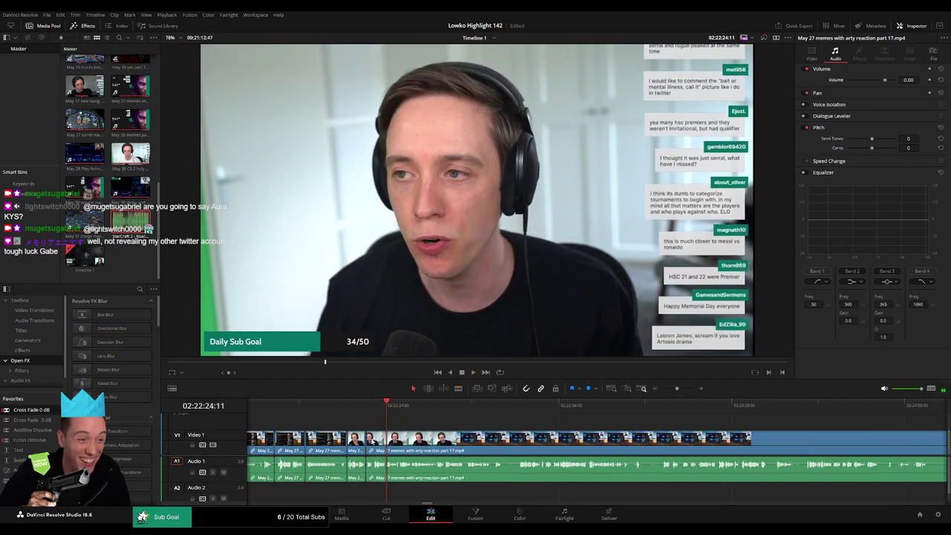
{"action": "key", "text": "ctrl+z"}
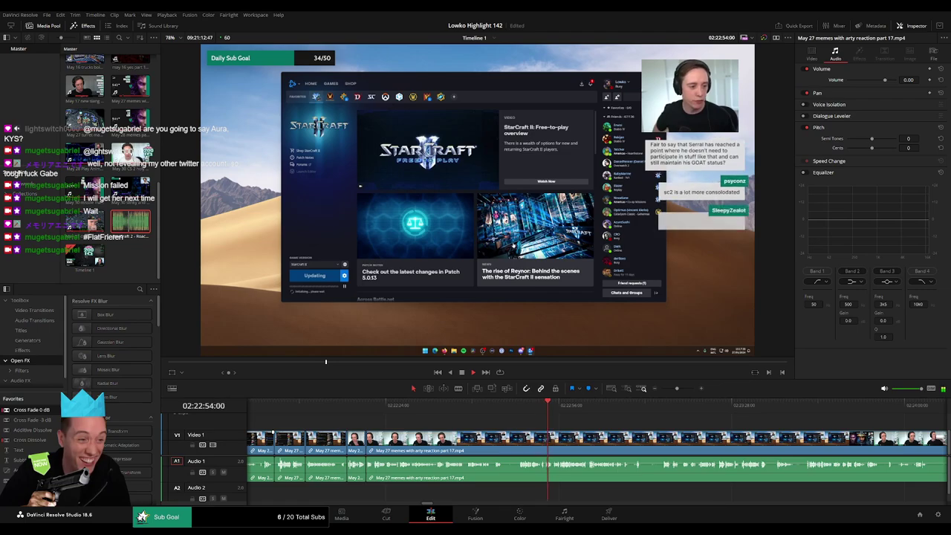
Step: Blade out a short unwanted piece and adjust the edit point between the two clips
{"action": "key", "text": "b"}
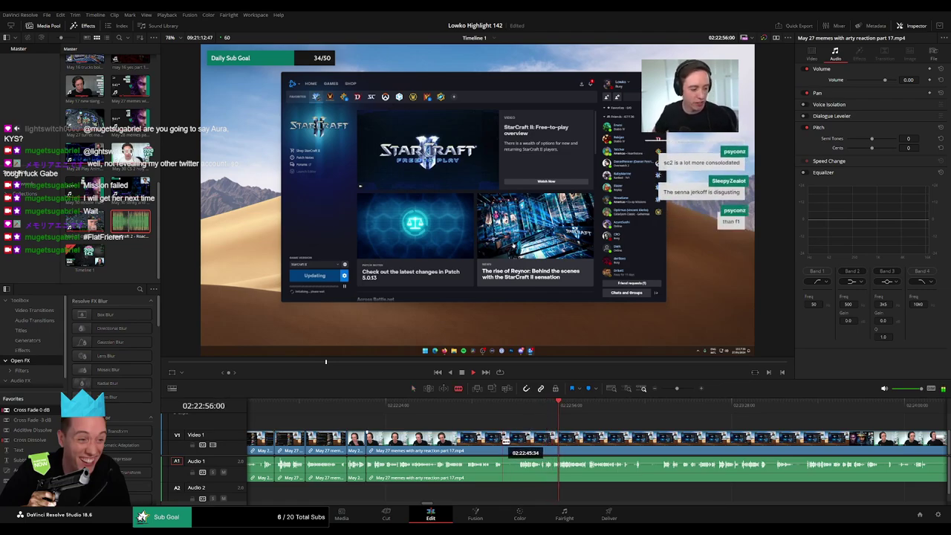
{"action": "left_click", "coordinate": [504, 446]}
{"action": "left_click", "coordinate": [517, 444]}
{"action": "key", "text": "a"}
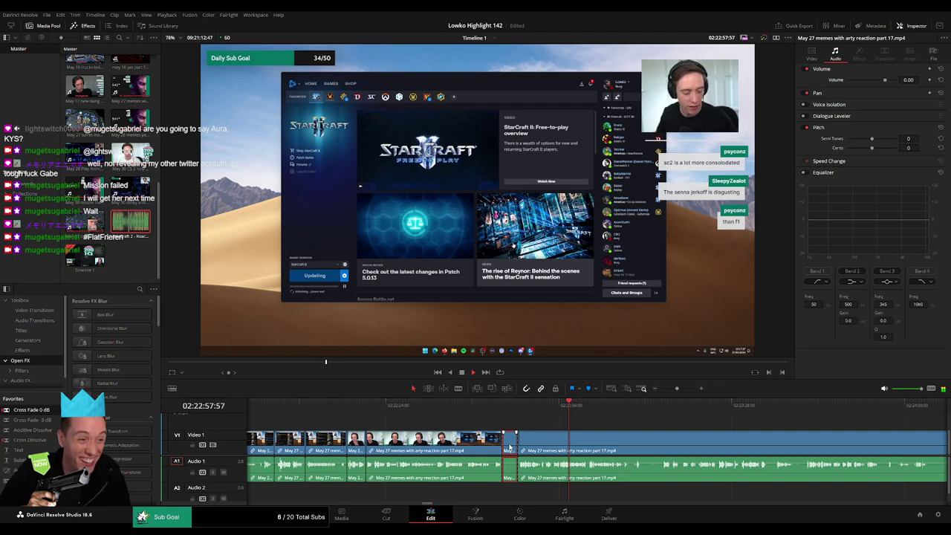
{"action": "key", "text": "Delete"}
{"action": "left_click_drag", "start_coordinate": [510, 446], "coordinate": [497, 444]}
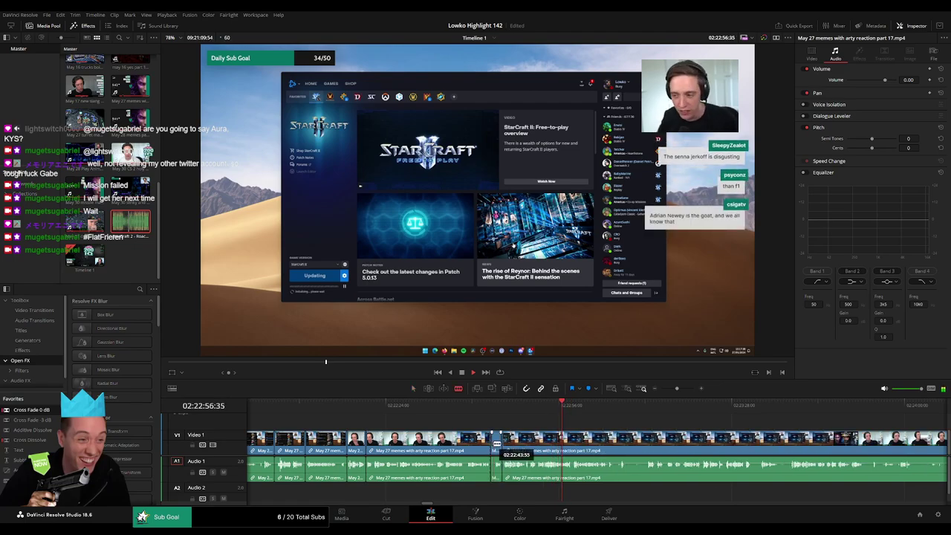
Step: Preview the Roach Quotes sound clip, then replay the timeline from the previous edit point
{"action": "key", "text": "q"}
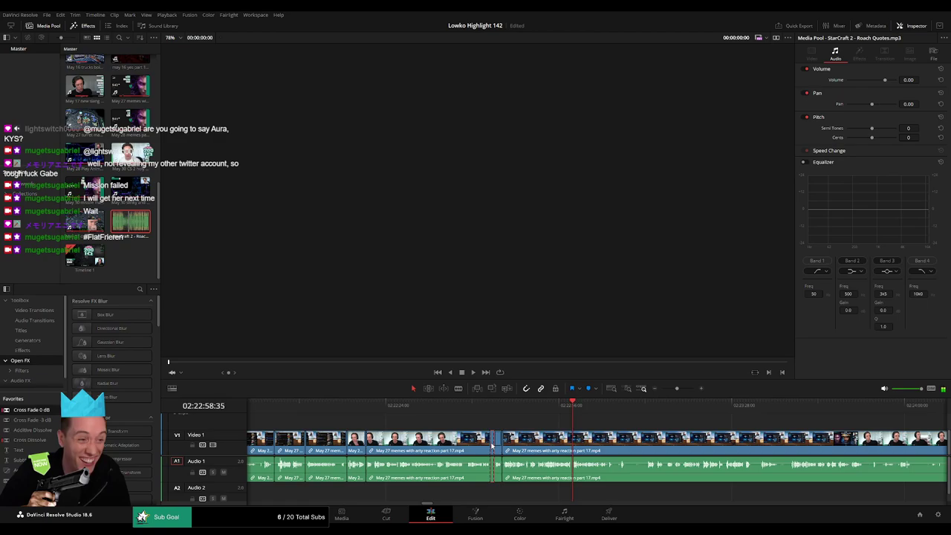
{"action": "key", "text": "q"}
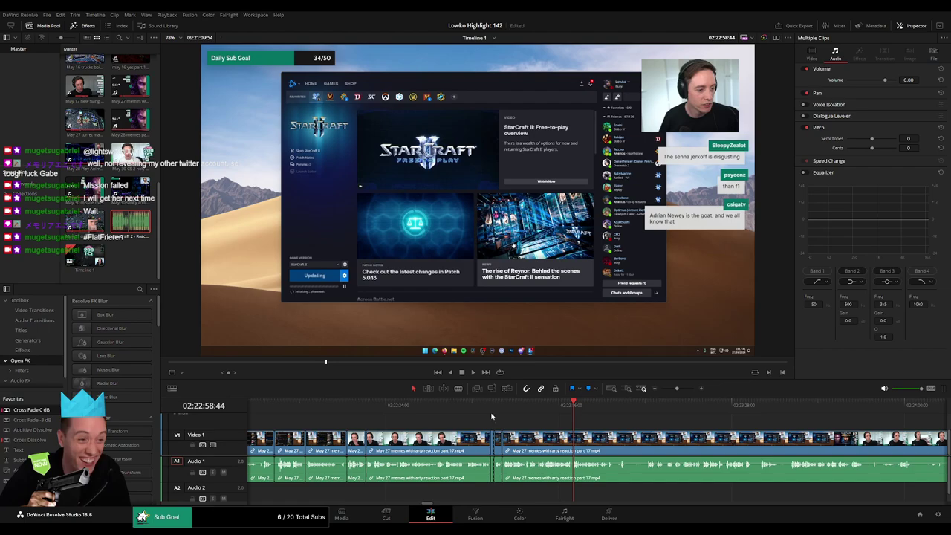
{"action": "key", "text": "Down"}
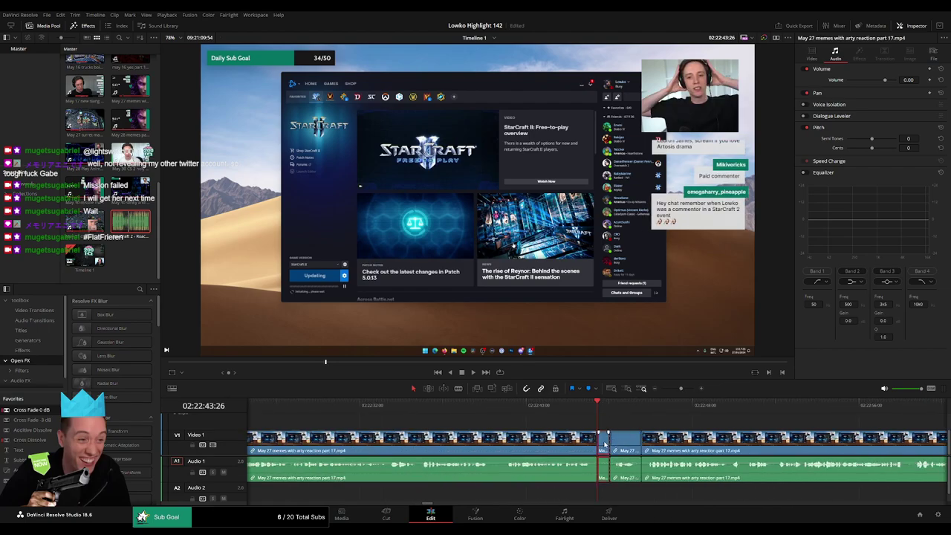
{"action": "key", "text": "space"}
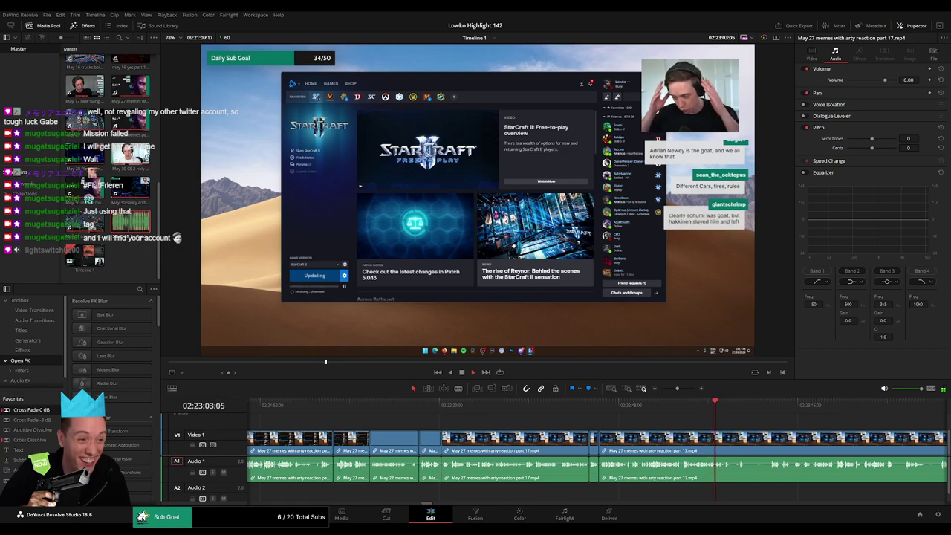
Step: Split at the playhead and delete two unwanted pieces, closing each gap
{"action": "scroll", "coordinate": [535, 423], "scroll_direction": "right", "scroll_amount": 5}
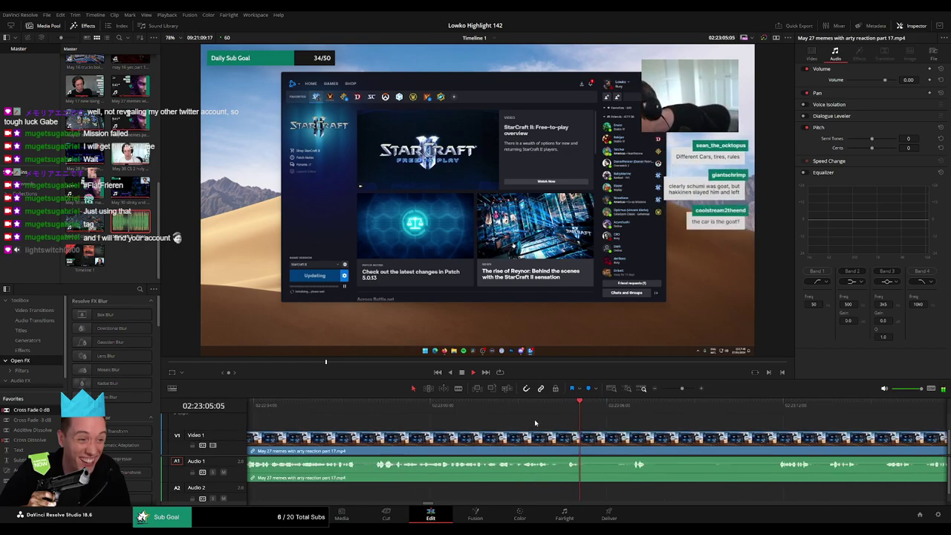
{"action": "scroll", "coordinate": [442, 411], "scroll_direction": "right", "scroll_amount": 5}
{"action": "key", "text": "ctrl+b"}
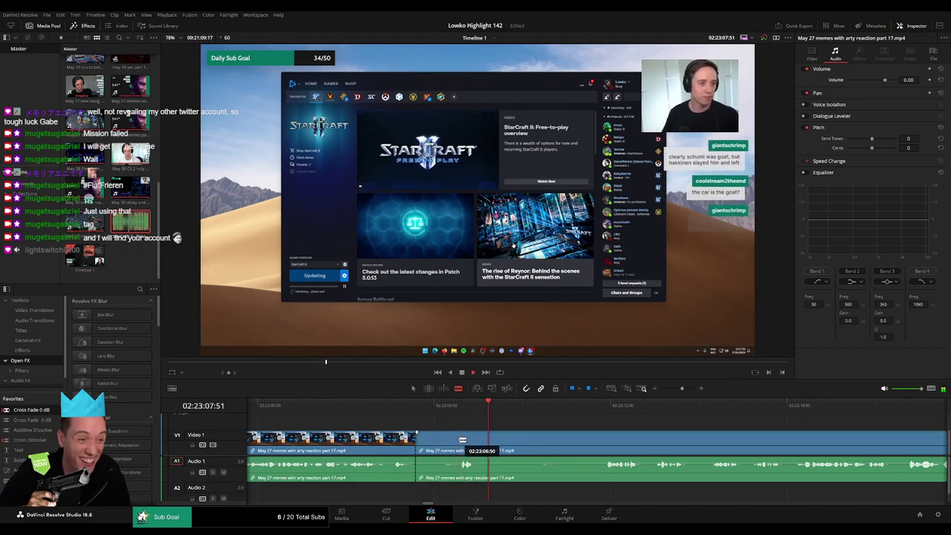
{"action": "key", "text": "BackSpace"}
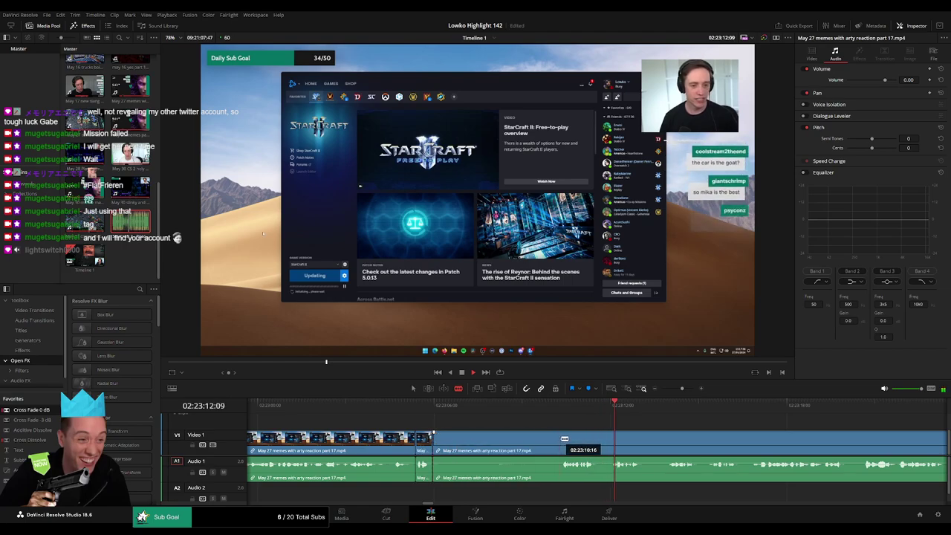
{"action": "left_click", "coordinate": [538, 442]}
{"action": "key", "text": "BackSpace"}
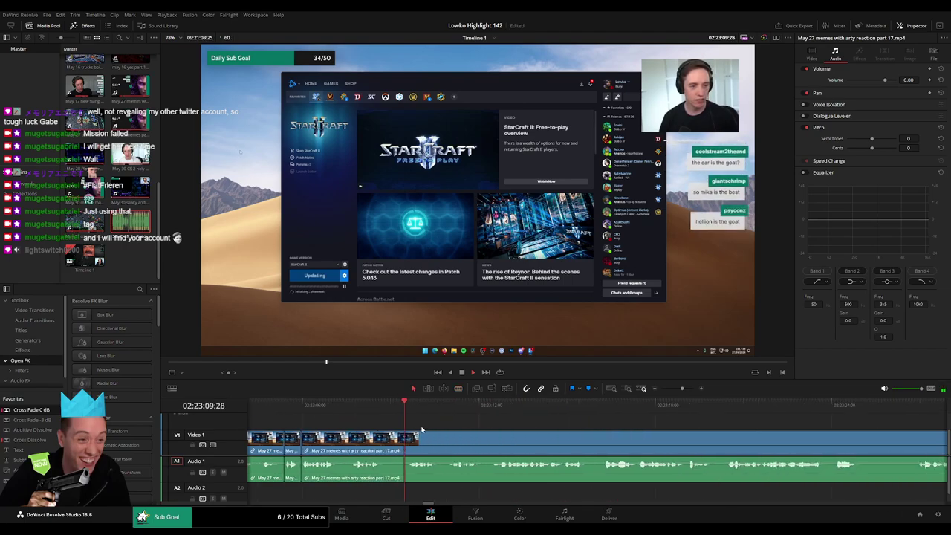
Step: Remove two more short dead moments and scrub back to review the latest cut
{"action": "left_click", "coordinate": [387, 439]}
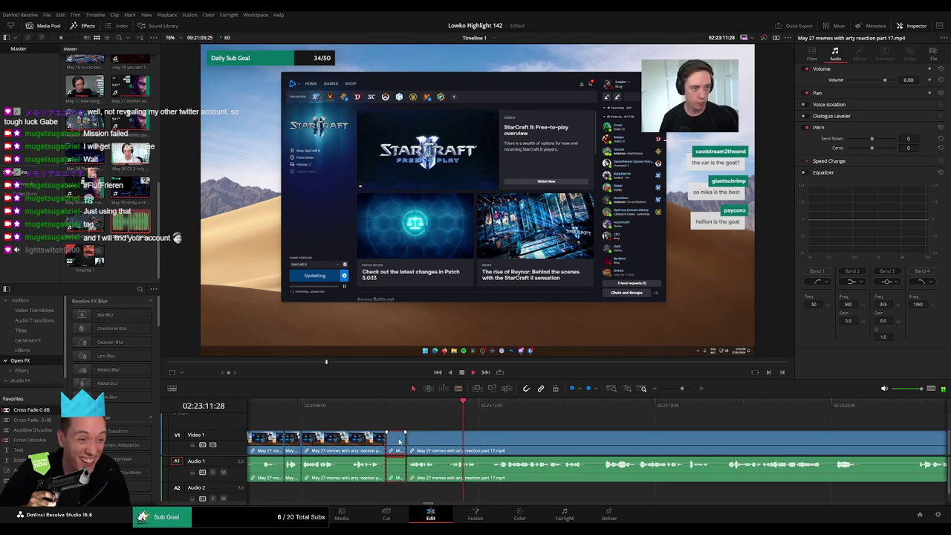
{"action": "key", "text": "BackSpace"}
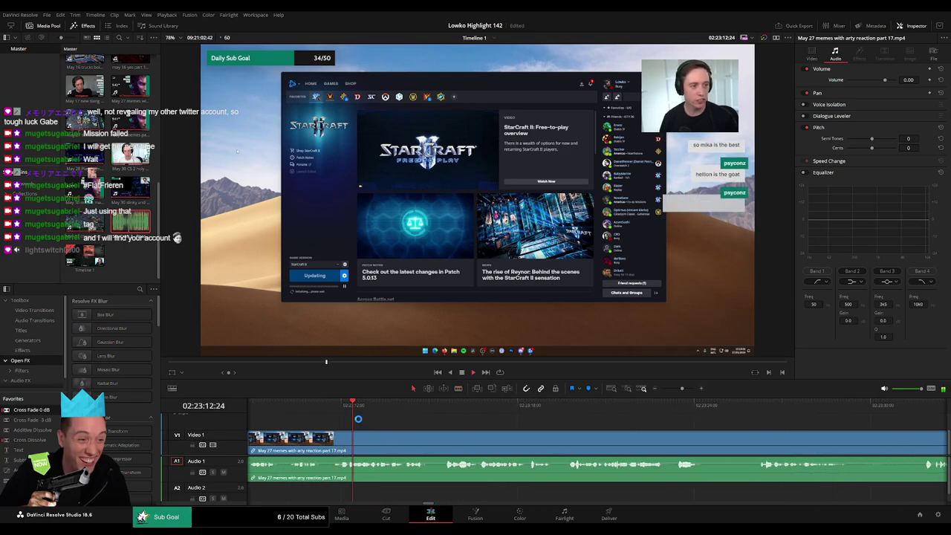
{"action": "left_click", "coordinate": [429, 434]}
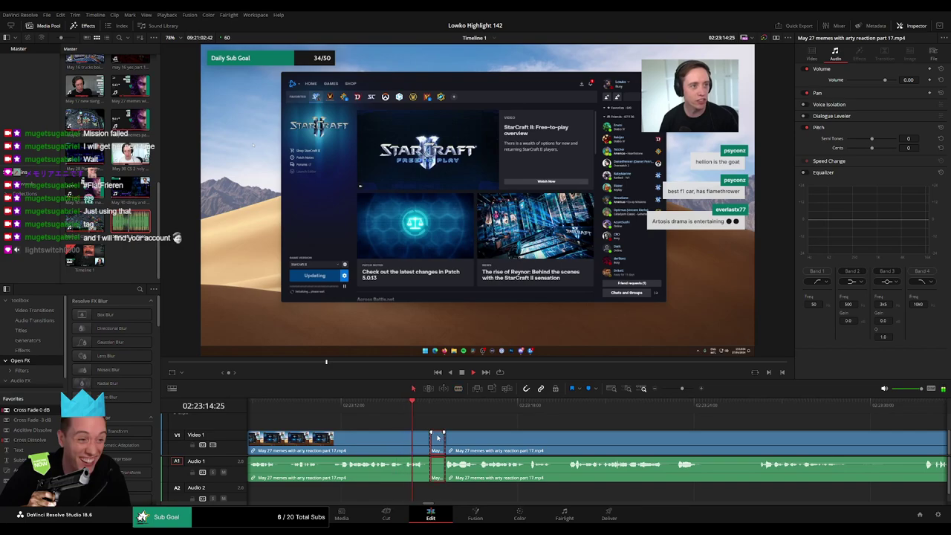
{"action": "key", "text": "Delete"}
{"action": "left_click_drag", "start_coordinate": [320, 407], "coordinate": [289, 408]}
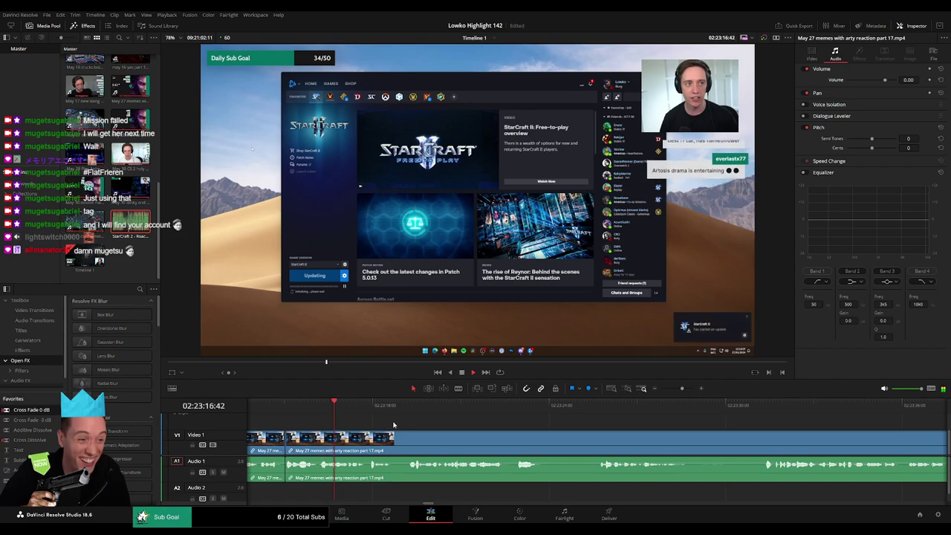
{"action": "scroll", "coordinate": [365, 418], "scroll_direction": "left", "scroll_amount": 3}
{"action": "scroll", "coordinate": [750, 453], "scroll_direction": "right", "scroll_amount": 3}
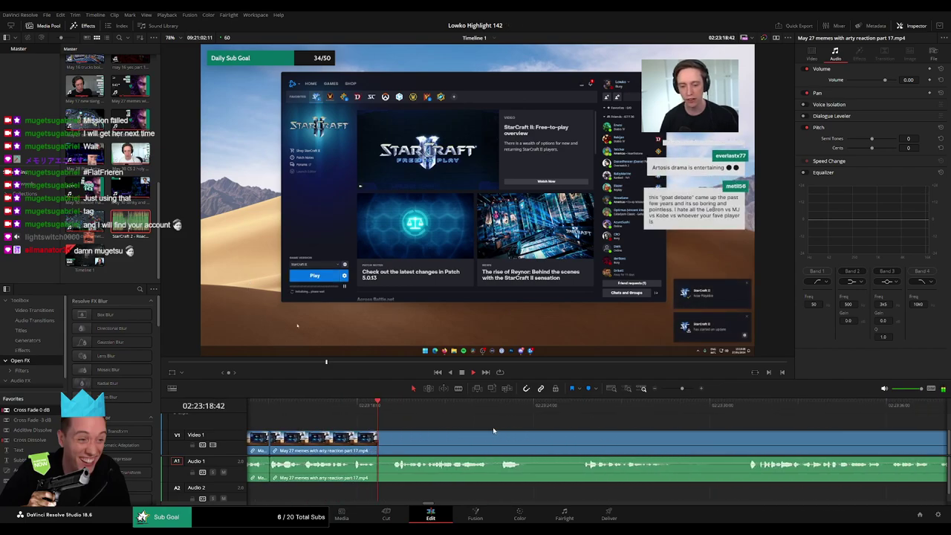
{"action": "scroll", "coordinate": [492, 436], "scroll_direction": "right", "scroll_amount": 1}
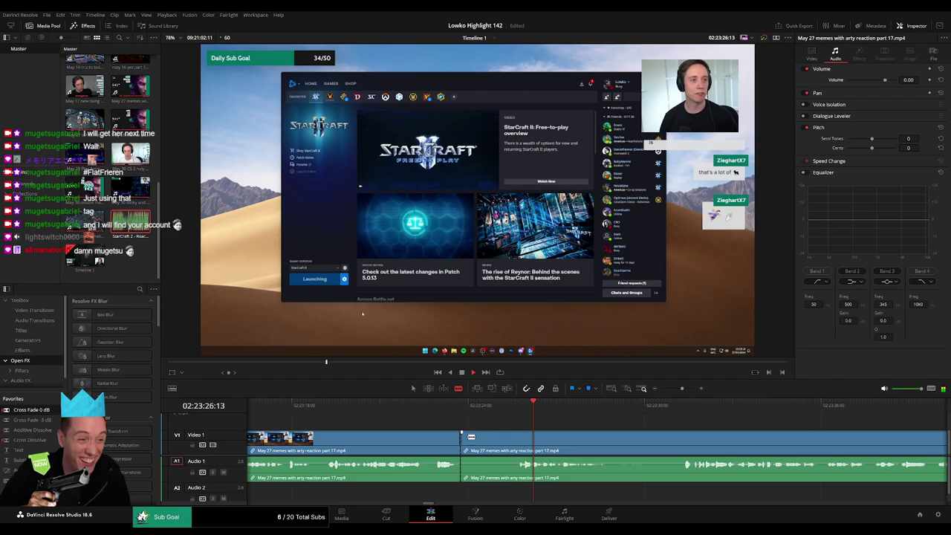
Step: Cut out two further unwanted stretches up to about 02:23:34, closing the gaps
{"action": "left_click", "coordinate": [517, 437]}
{"action": "key", "text": "Delete"}
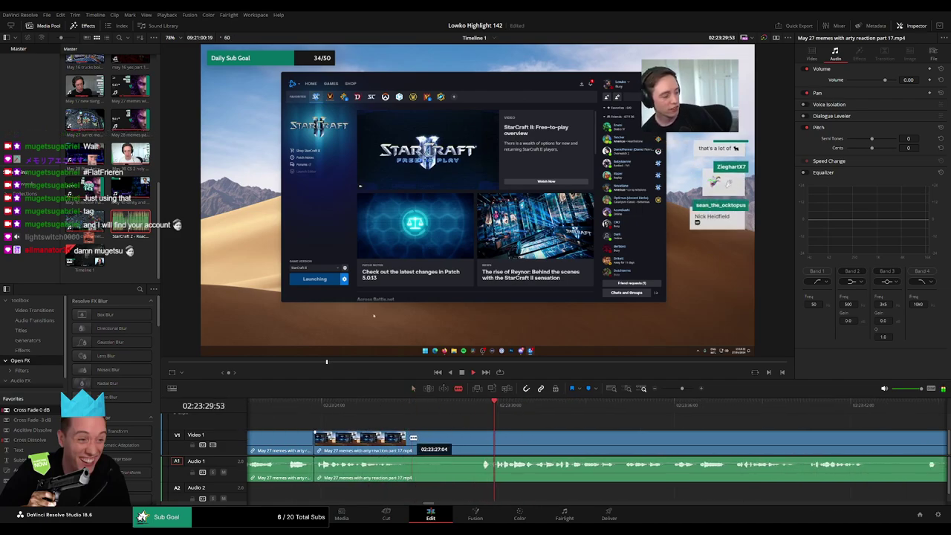
{"action": "left_click", "coordinate": [408, 436]}
{"action": "left_click", "coordinate": [480, 437]}
{"action": "key", "text": "a"}
{"action": "left_click", "coordinate": [465, 441]}
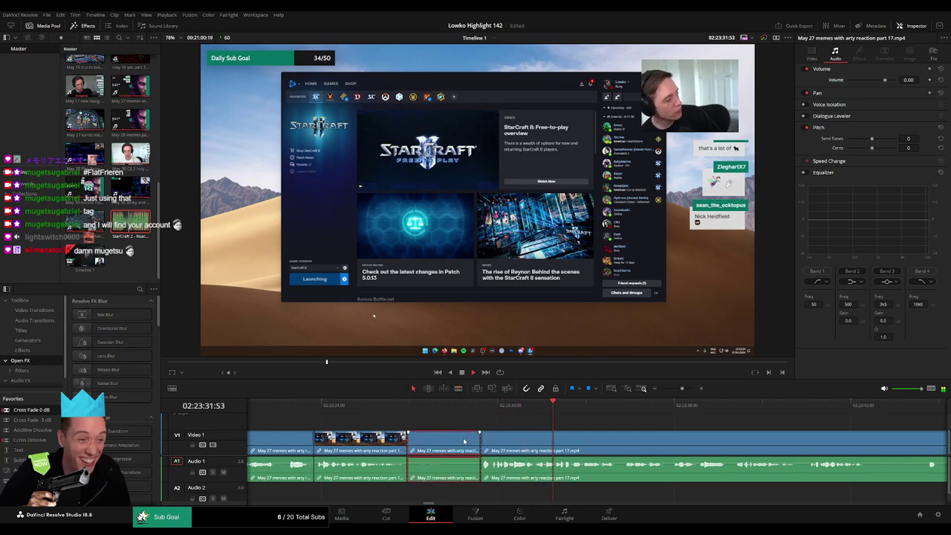
{"action": "key", "text": "Delete"}
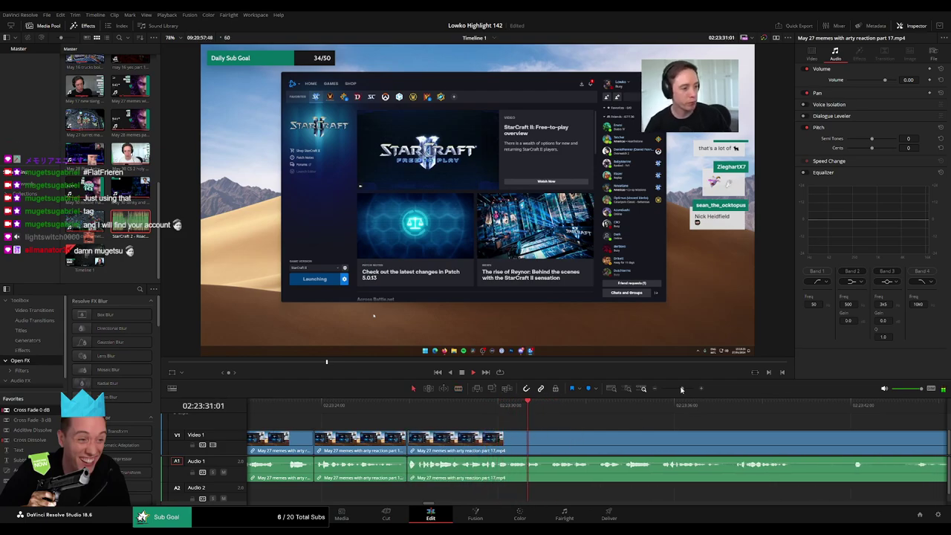
{"action": "left_click_drag", "start_coordinate": [682, 389], "coordinate": [679, 389]}
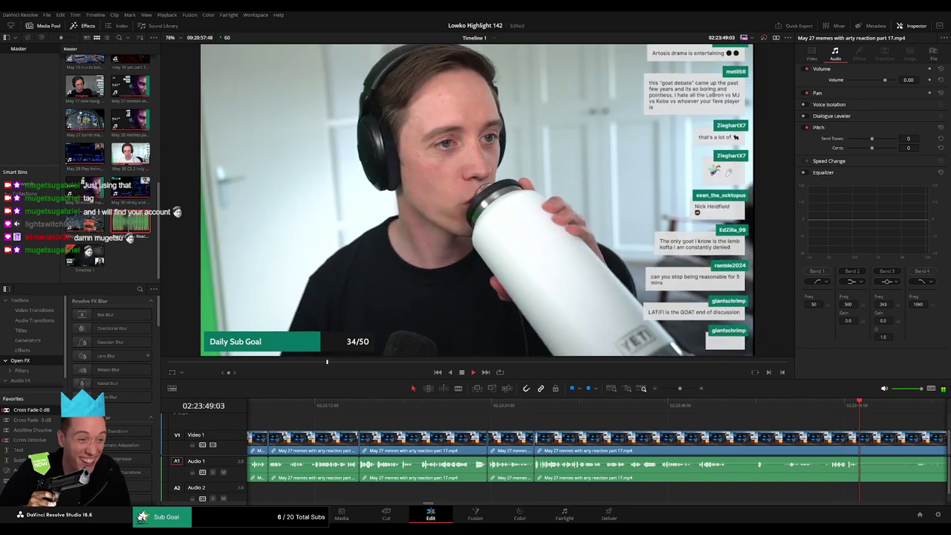
Step: Blade-cut the part 17 clip at four points near 02:23:42, isolating two short pieces
{"action": "left_click", "coordinate": [541, 407]}
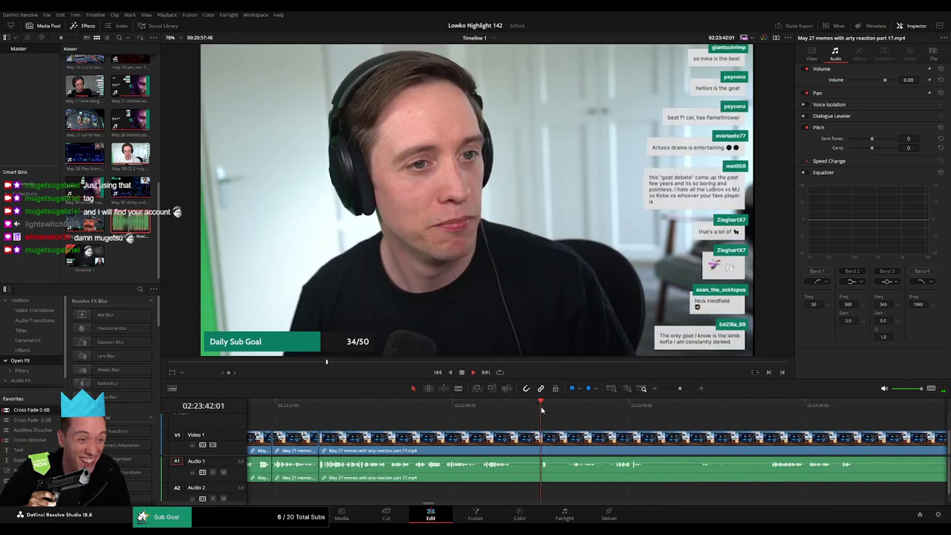
{"action": "key", "text": "b"}
{"action": "left_click", "coordinate": [518, 438]}
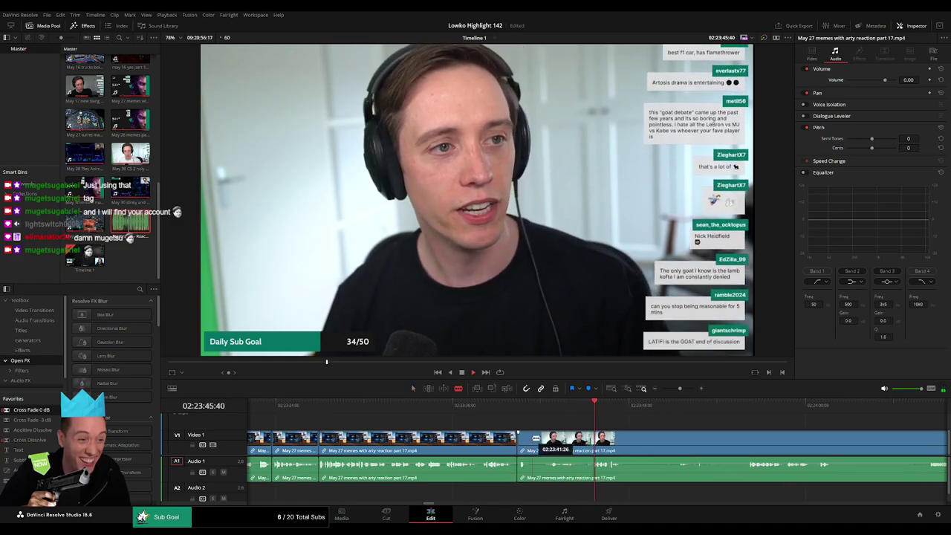
{"action": "left_click", "coordinate": [531, 438]}
{"action": "key", "text": "a"}
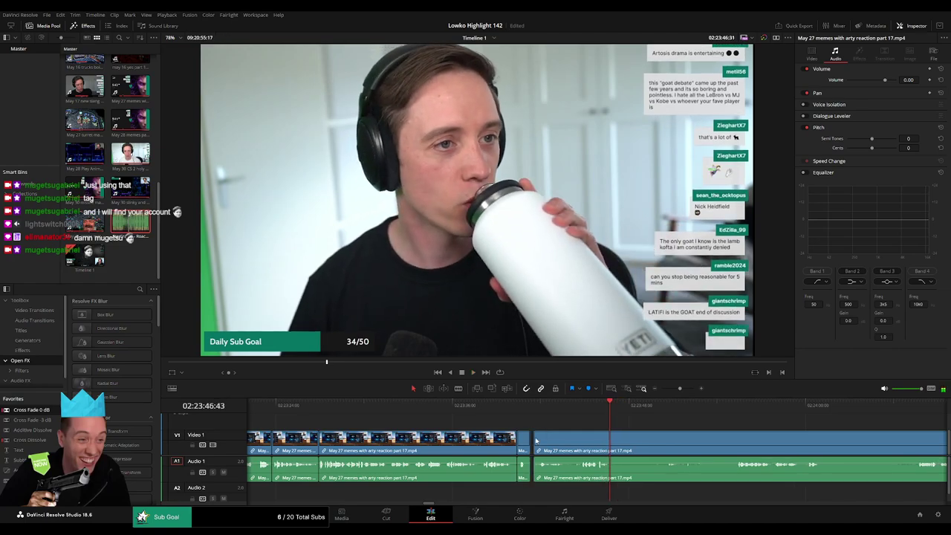
{"action": "key", "text": "b"}
{"action": "left_click", "coordinate": [562, 438]}
{"action": "left_click", "coordinate": [577, 439]}
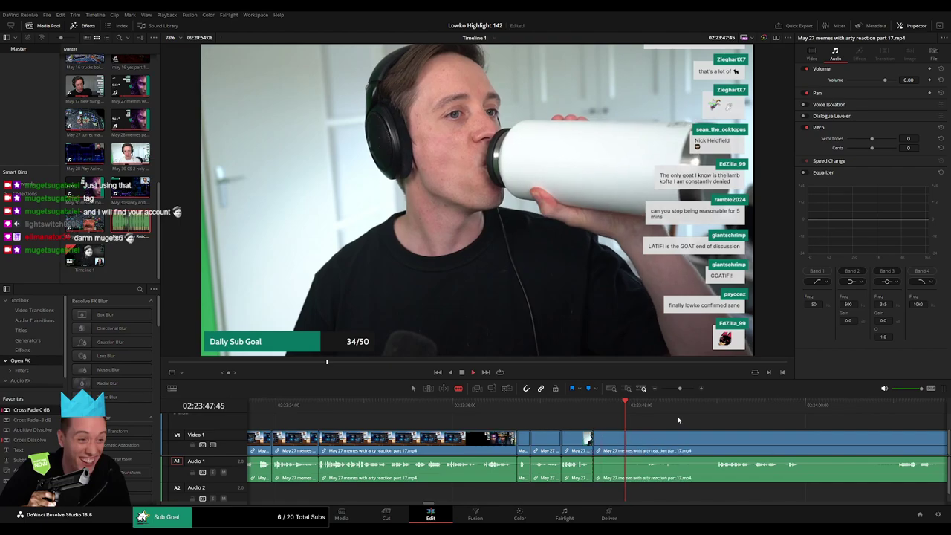
Step: Zoom the timeline far out and move the playhead past the drinking shot to later footage
{"action": "left_click", "coordinate": [713, 404]}
{"action": "scroll", "coordinate": [570, 414], "scroll_direction": "right", "scroll_amount": 5}
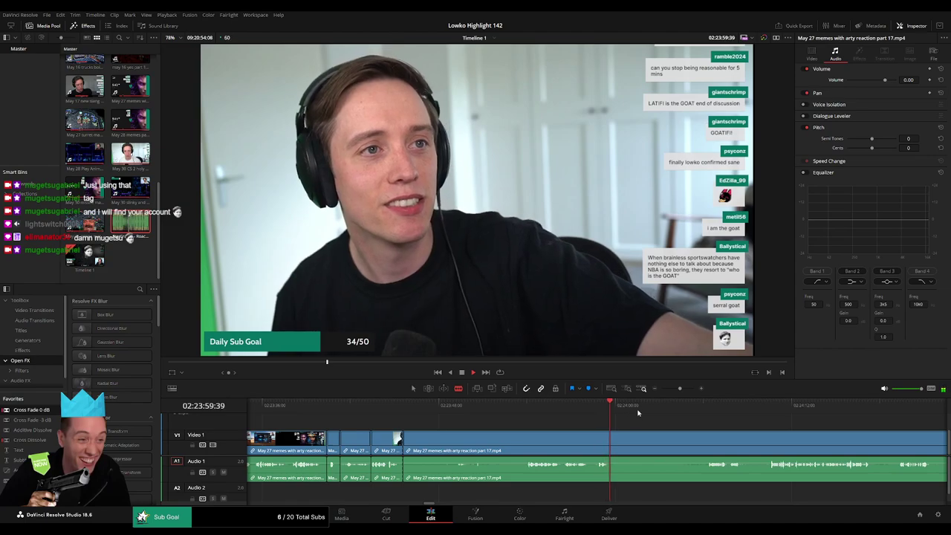
{"action": "left_click", "coordinate": [711, 414]}
{"action": "left_click", "coordinate": [768, 405]}
{"action": "left_click_drag", "start_coordinate": [679, 389], "coordinate": [668, 389]}
{"action": "left_click", "coordinate": [658, 407]}
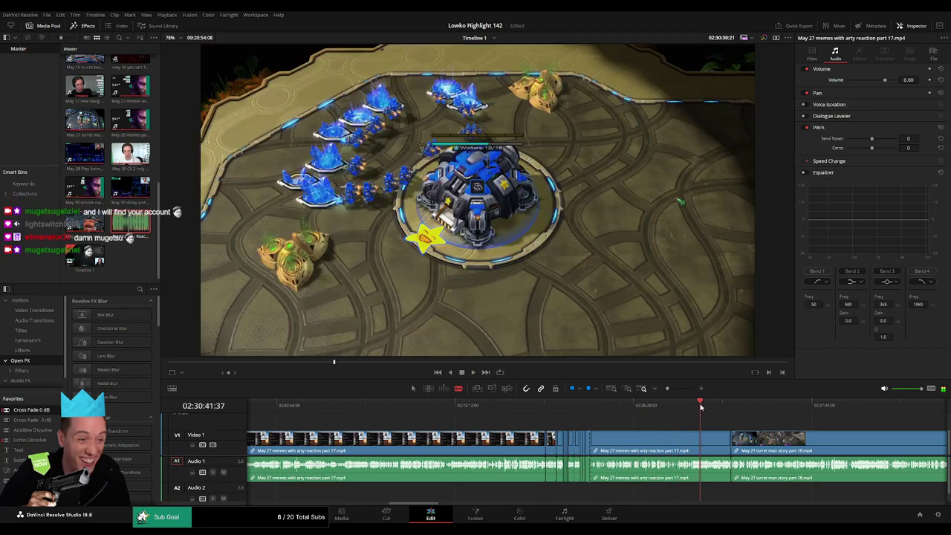
Step: Ripple-delete the leftover part 17 piece and split part 18 at the webcam moment
{"action": "left_click", "coordinate": [684, 442]}
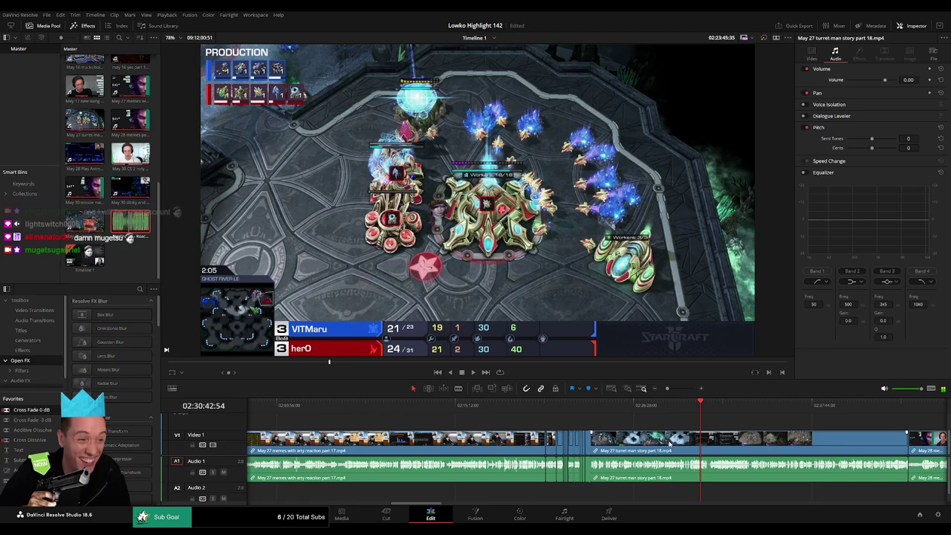
{"action": "key", "text": "Delete"}
{"action": "left_click_drag", "start_coordinate": [437, 407], "coordinate": [505, 409]}
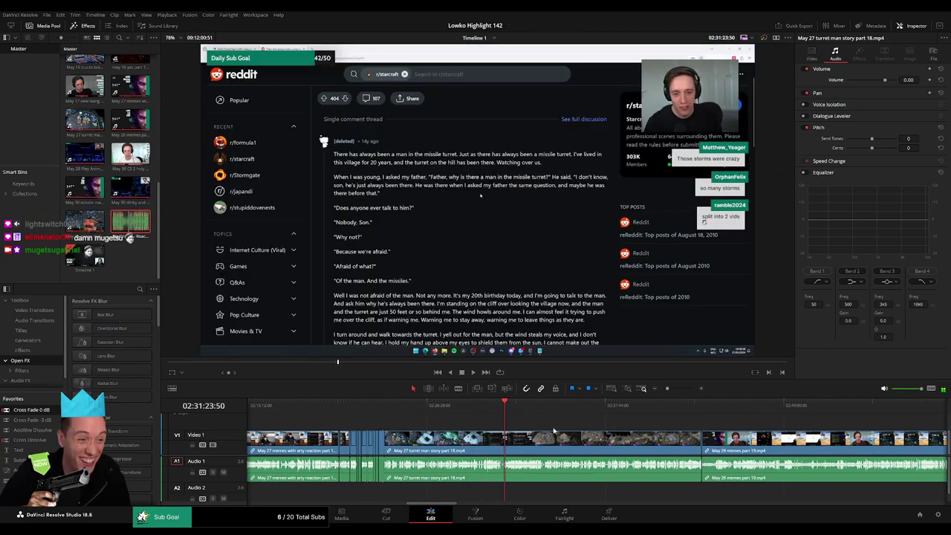
{"action": "scroll", "coordinate": [634, 412], "scroll_direction": "up", "scroll_amount": 4}
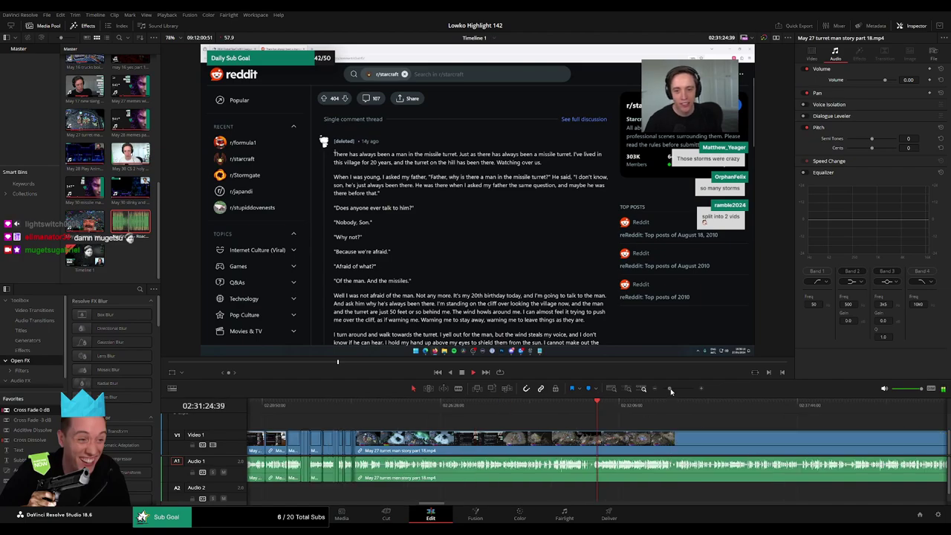
{"action": "left_click", "coordinate": [525, 407]}
{"action": "key", "text": "ctrl+b"}
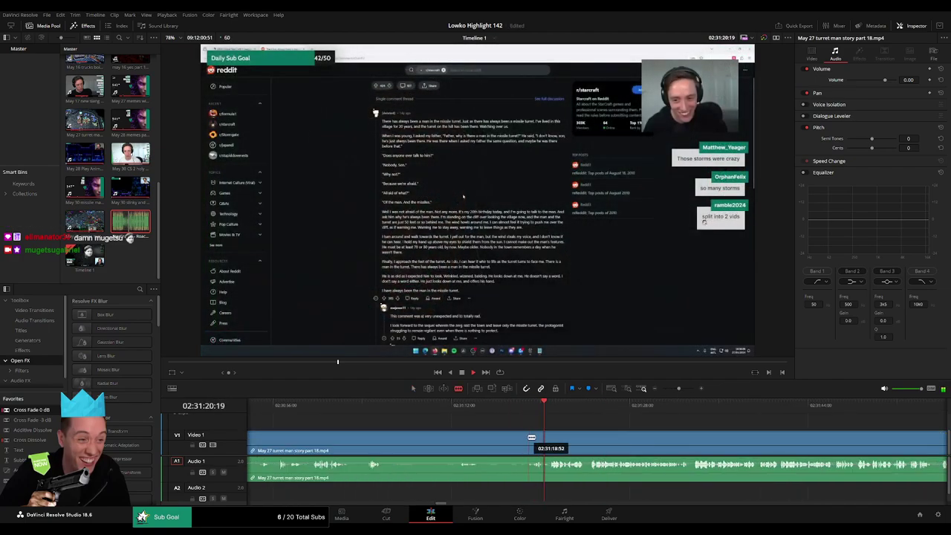
Step: Replay part 18 from its start and blade-cut it at a second point
{"action": "left_click", "coordinate": [478, 407]}
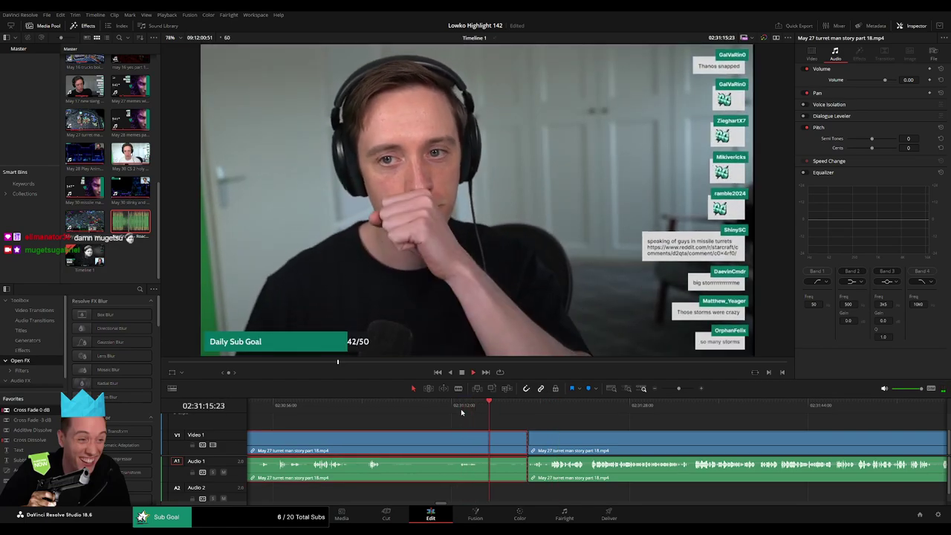
{"action": "key", "text": "Up"}
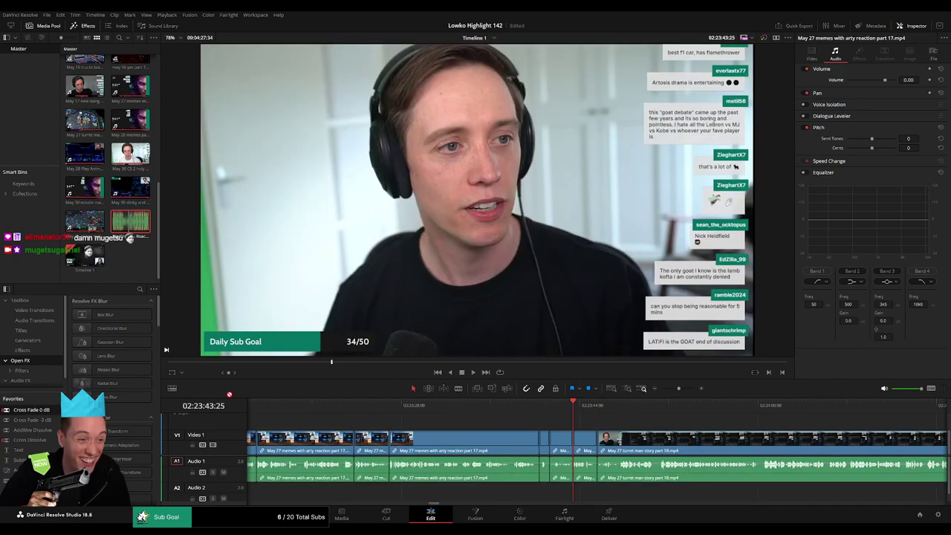
{"action": "key", "text": "space"}
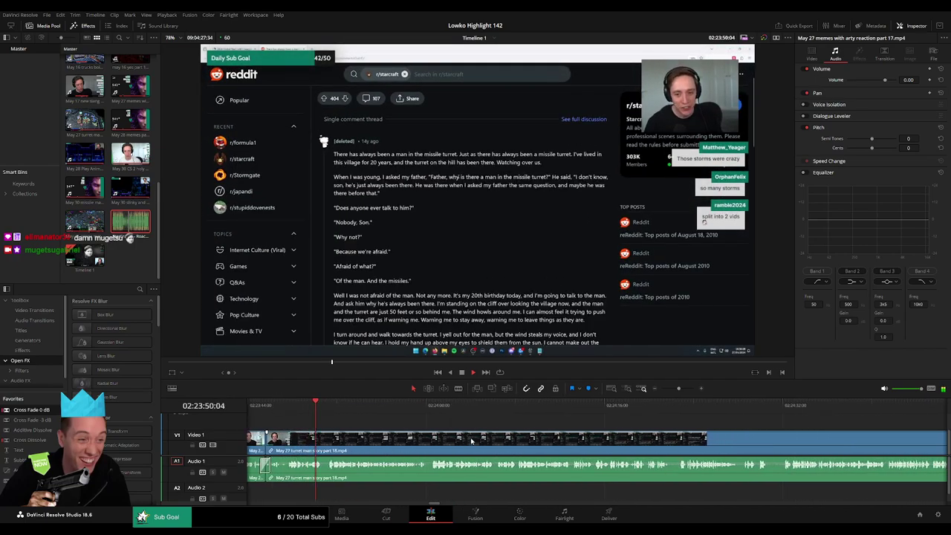
{"action": "key", "text": "b"}
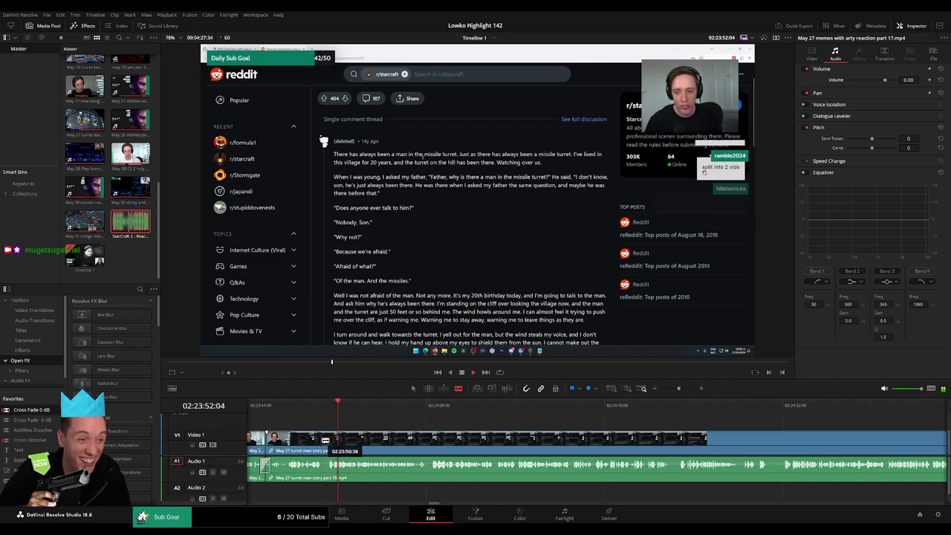
{"action": "left_click", "coordinate": [323, 442]}
{"action": "key", "text": "a"}
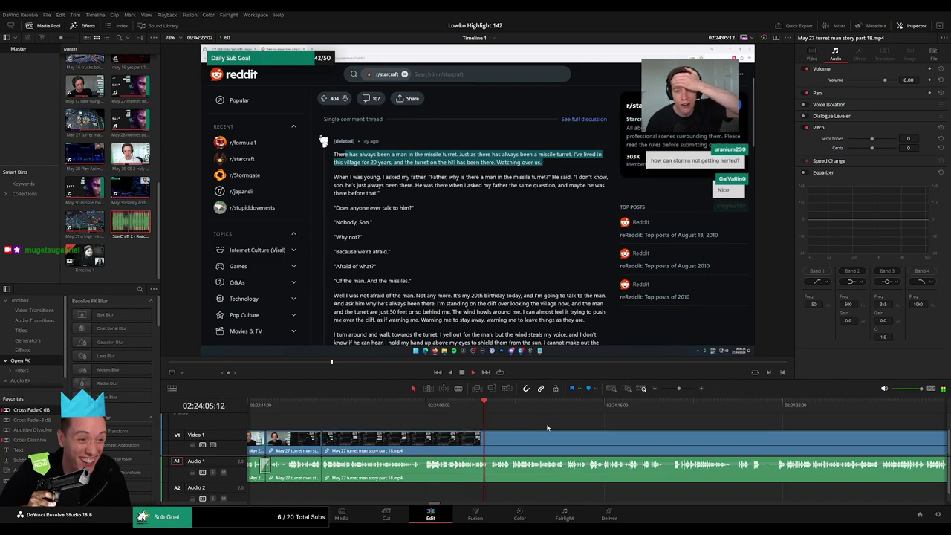
Step: Drag the part 18 clip edges to trim its start and close the gap
{"action": "scroll", "coordinate": [391, 425], "scroll_direction": "right", "scroll_amount": 3}
{"action": "left_click", "coordinate": [446, 411]}
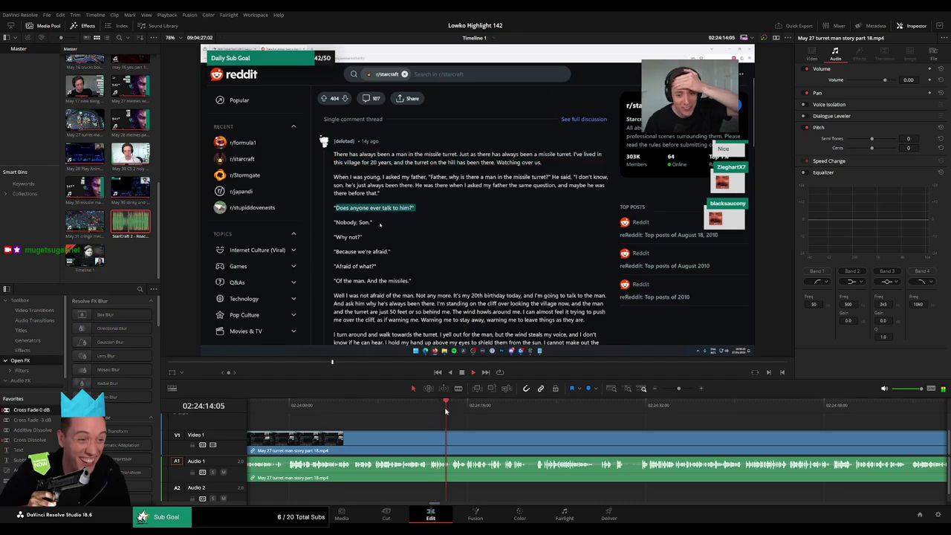
{"action": "left_click", "coordinate": [401, 413]}
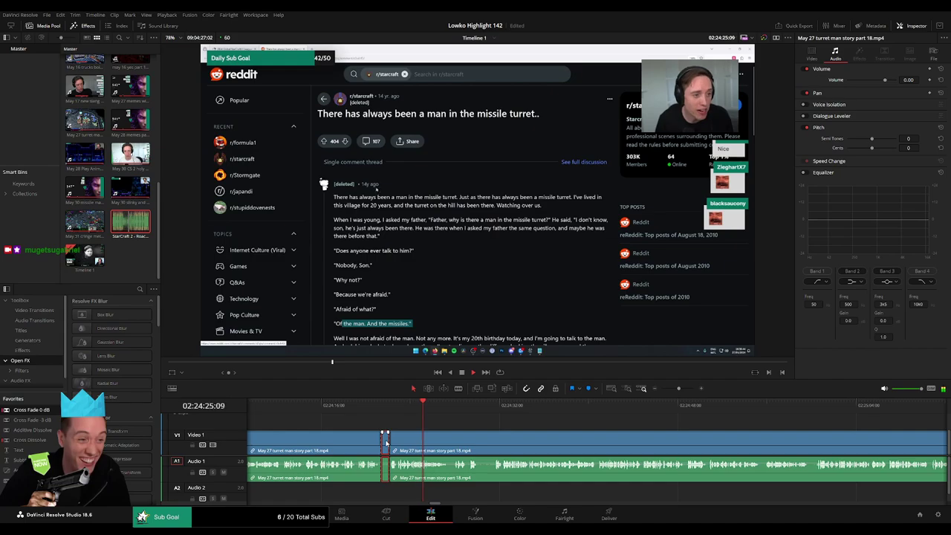
{"action": "left_click_drag", "start_coordinate": [385, 444], "coordinate": [434, 444]}
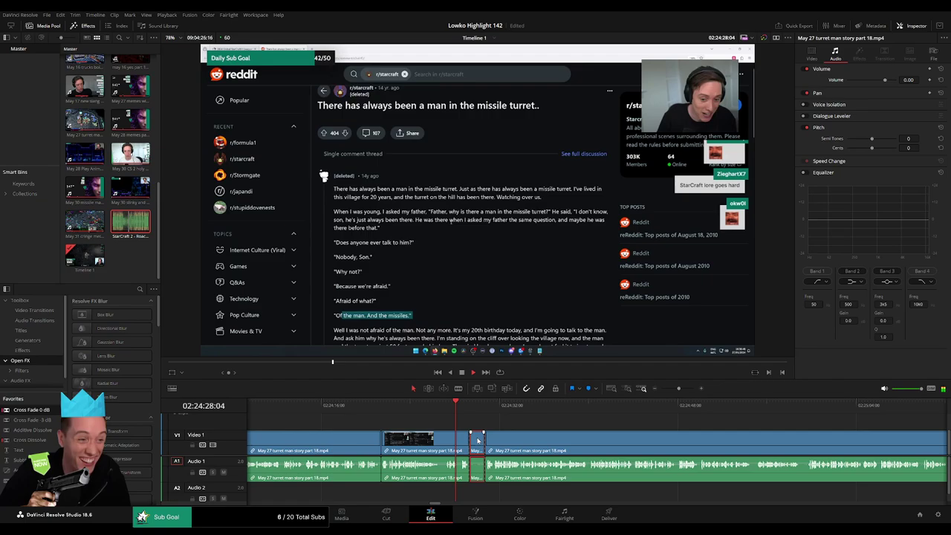
{"action": "left_click_drag", "start_coordinate": [483, 433], "coordinate": [478, 440]}
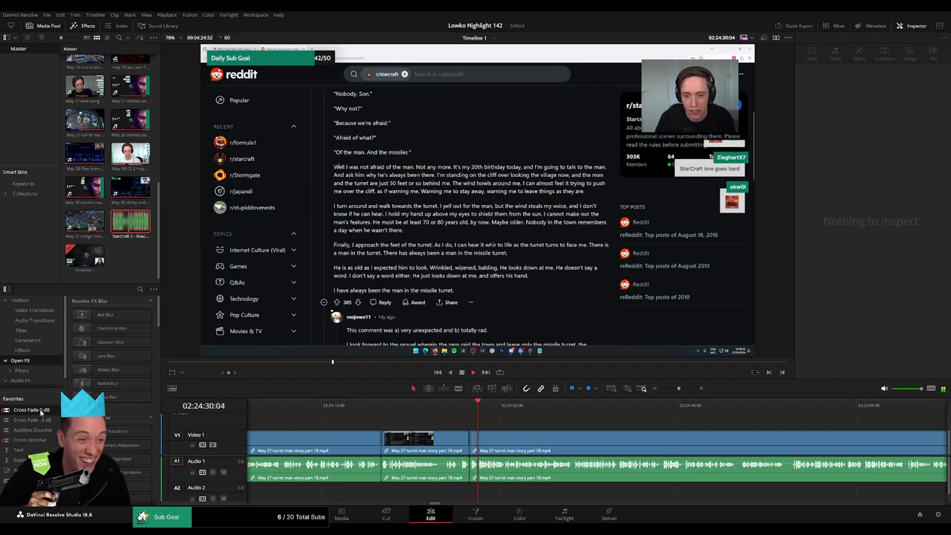
{"action": "left_click", "coordinate": [488, 481]}
{"action": "key", "text": "l"}
{"action": "key", "text": "l"}
{"action": "key", "text": "l"}
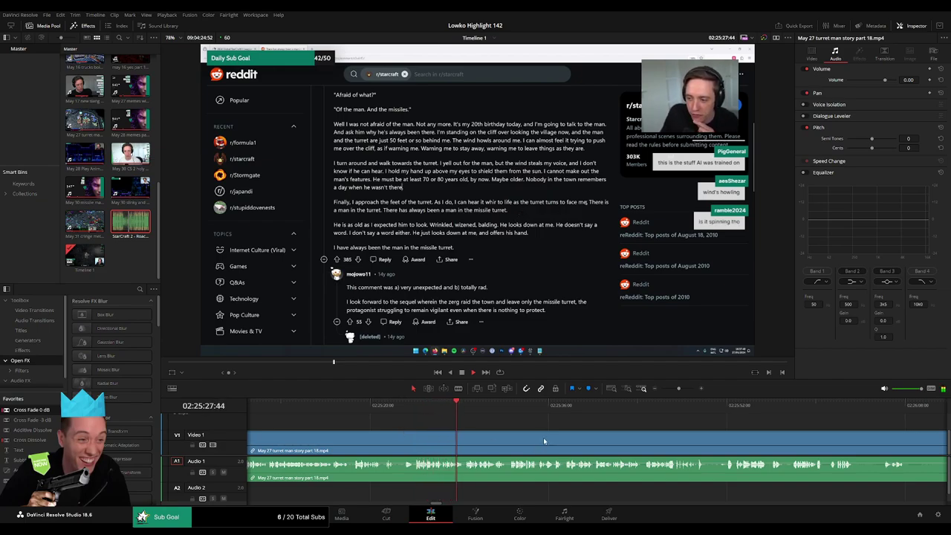
Step: Zoom back in and cut a short piece out of the part 18 clip, closing the gap
{"action": "scroll", "coordinate": [647, 409], "scroll_direction": "down", "scroll_amount": 5}
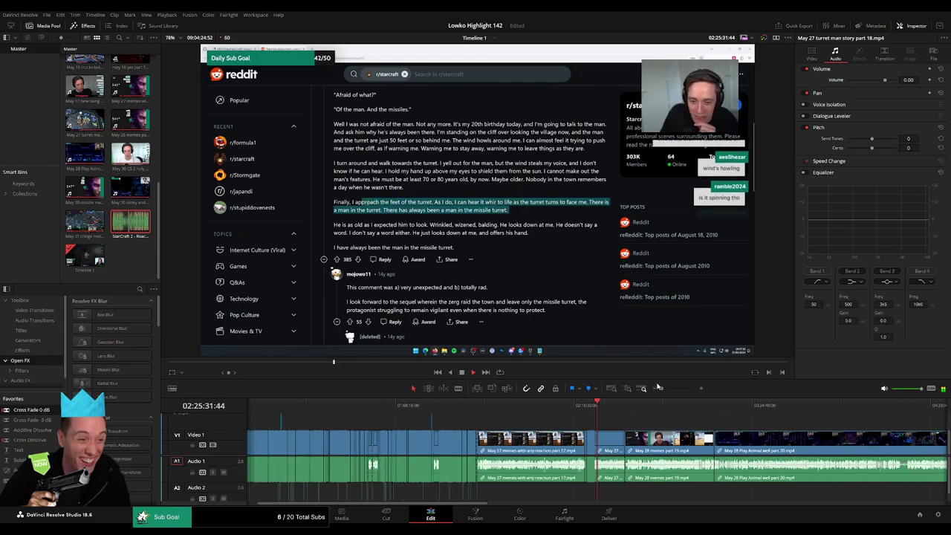
{"action": "left_click_drag", "start_coordinate": [657, 387], "coordinate": [676, 387]}
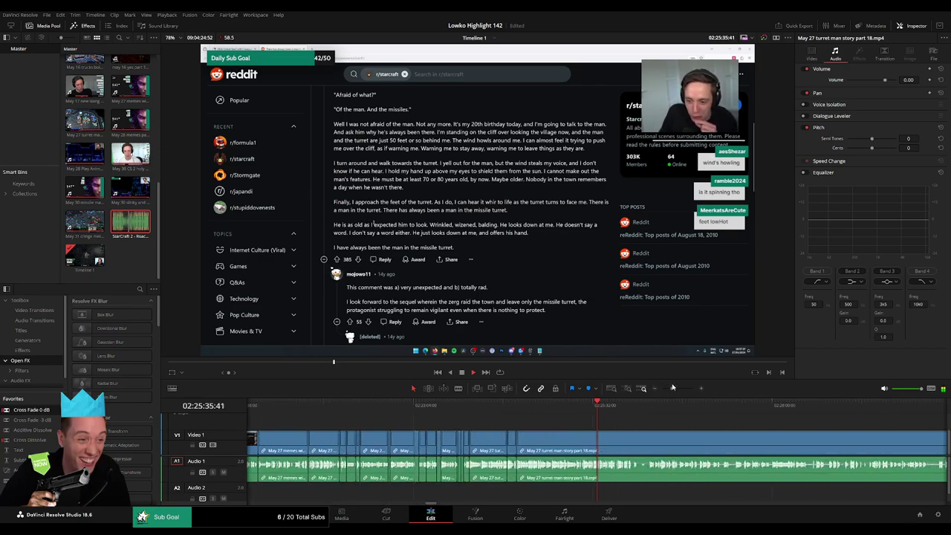
{"action": "scroll", "coordinate": [418, 419], "scroll_direction": "right", "scroll_amount": 3}
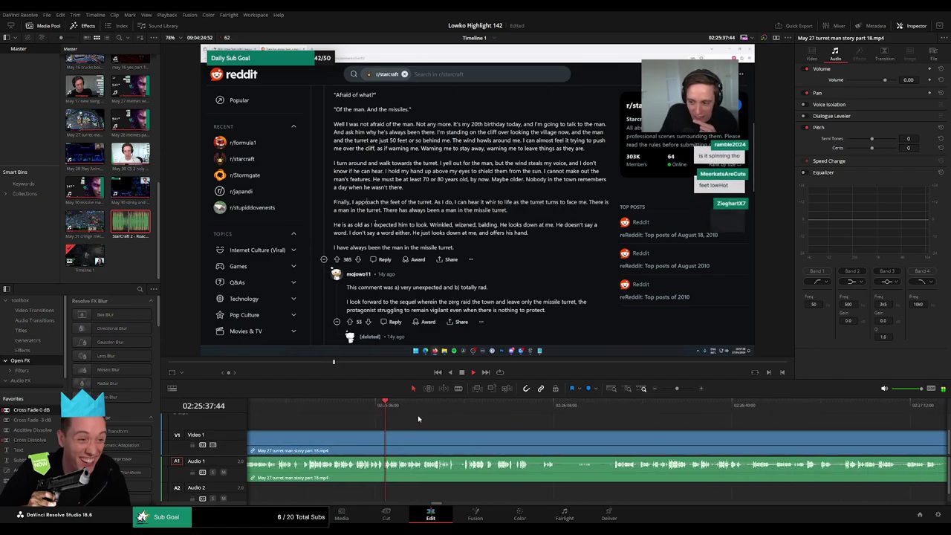
{"action": "scroll", "coordinate": [449, 431], "scroll_direction": "right", "scroll_amount": 1}
{"action": "left_click", "coordinate": [465, 446]}
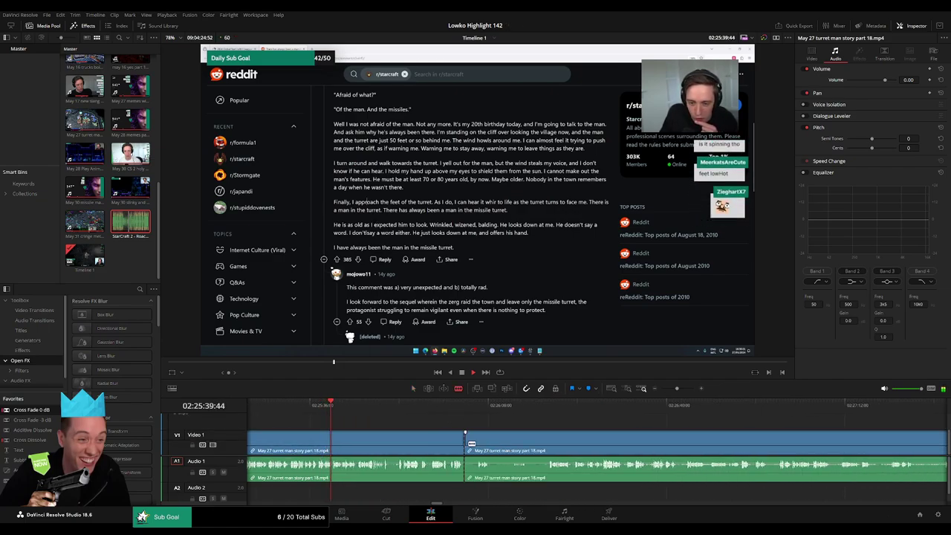
{"action": "key", "text": "Delete"}
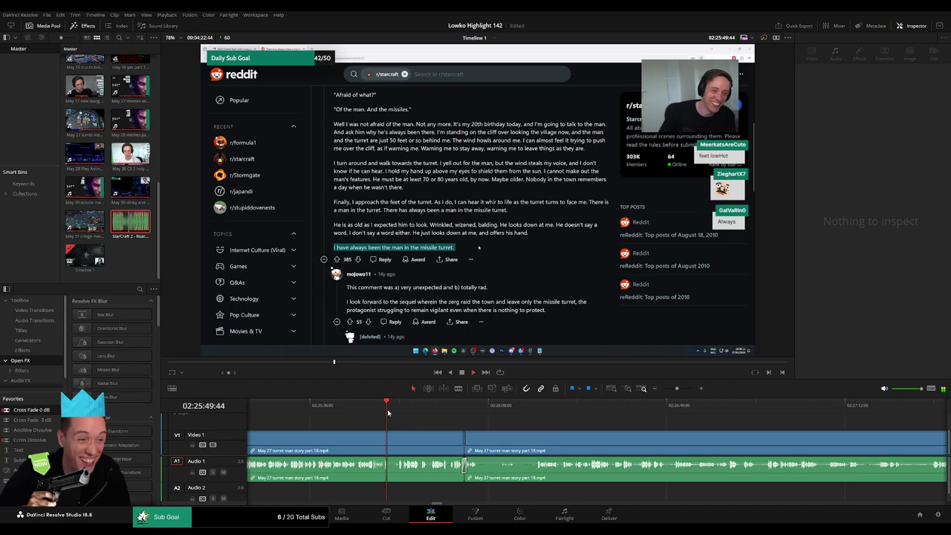
Step: Trim the part 18 clip edge and delete its tail so part 19 follows directly
{"action": "left_click_drag", "start_coordinate": [387, 413], "coordinate": [397, 410]}
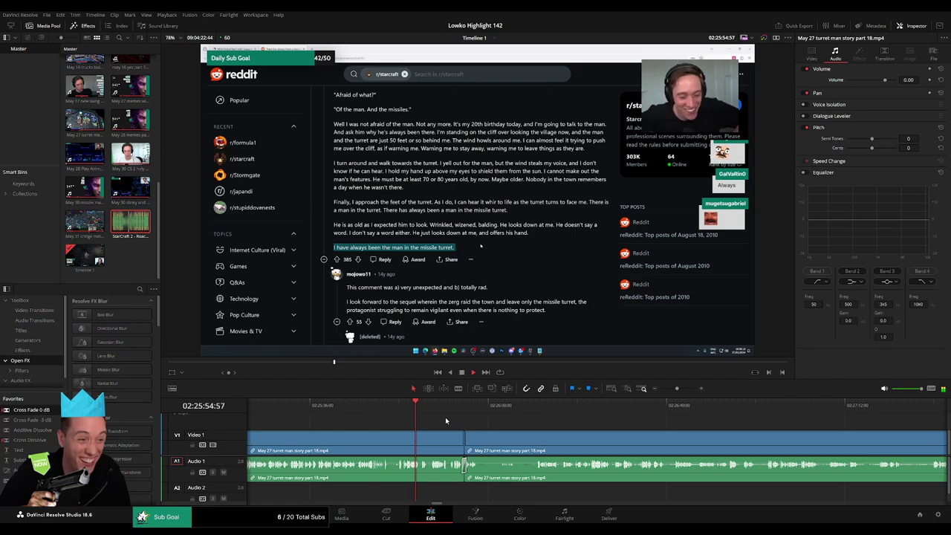
{"action": "scroll", "coordinate": [381, 415], "scroll_direction": "right", "scroll_amount": 2}
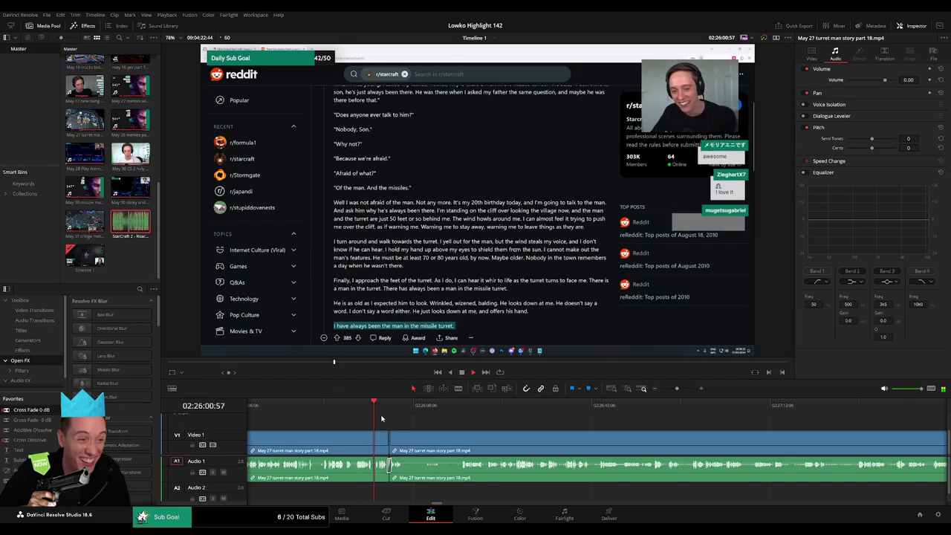
{"action": "scroll", "coordinate": [361, 422], "scroll_direction": "right", "scroll_amount": 2}
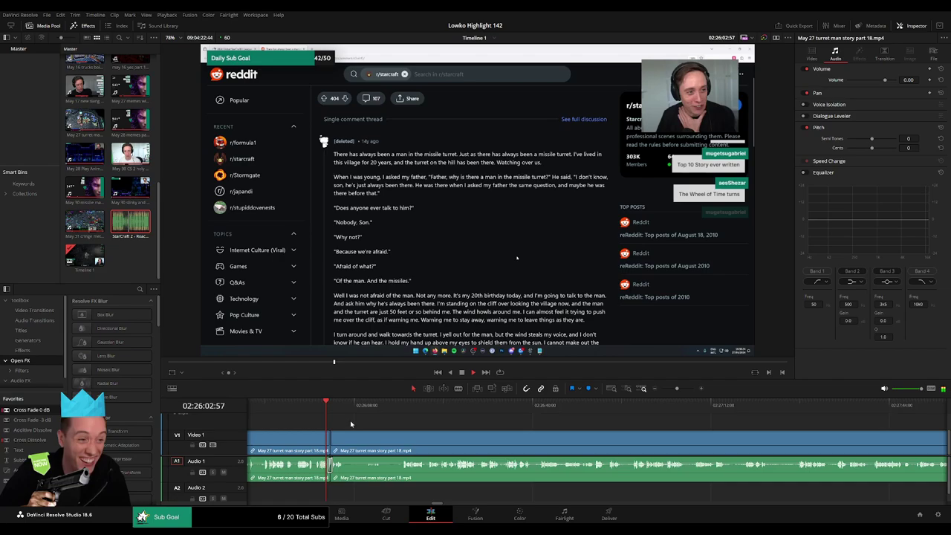
{"action": "scroll", "coordinate": [328, 449], "scroll_direction": "right", "scroll_amount": 1}
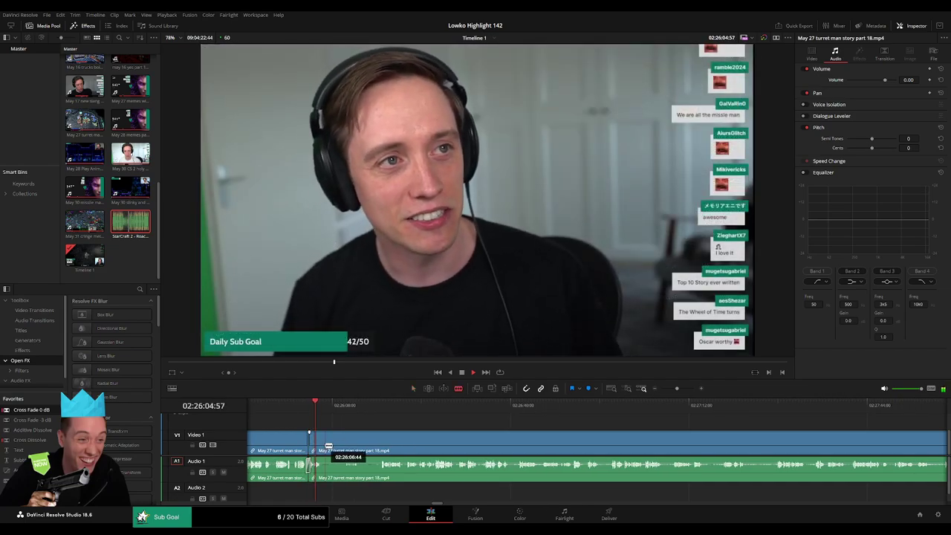
{"action": "left_click_drag", "start_coordinate": [328, 448], "coordinate": [327, 449]}
{"action": "left_click_drag", "start_coordinate": [368, 408], "coordinate": [380, 416]}
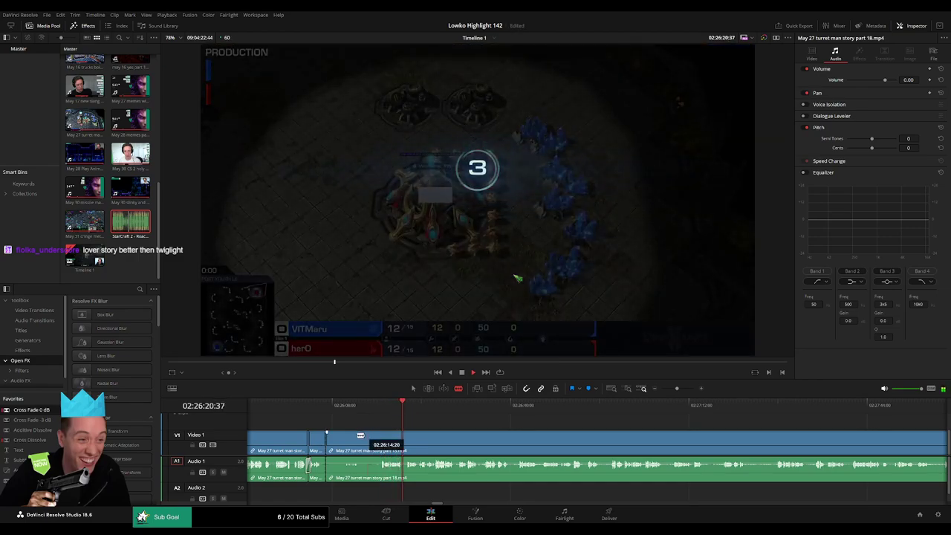
{"action": "mouse_move", "coordinate": [439, 415]}
{"action": "left_mouse_down"}
{"action": "mouse_move", "coordinate": [674, 409]}
{"action": "mouse_move", "coordinate": [664, 389]}
{"action": "left_mouse_up"}
{"action": "left_click", "coordinate": [618, 405]}
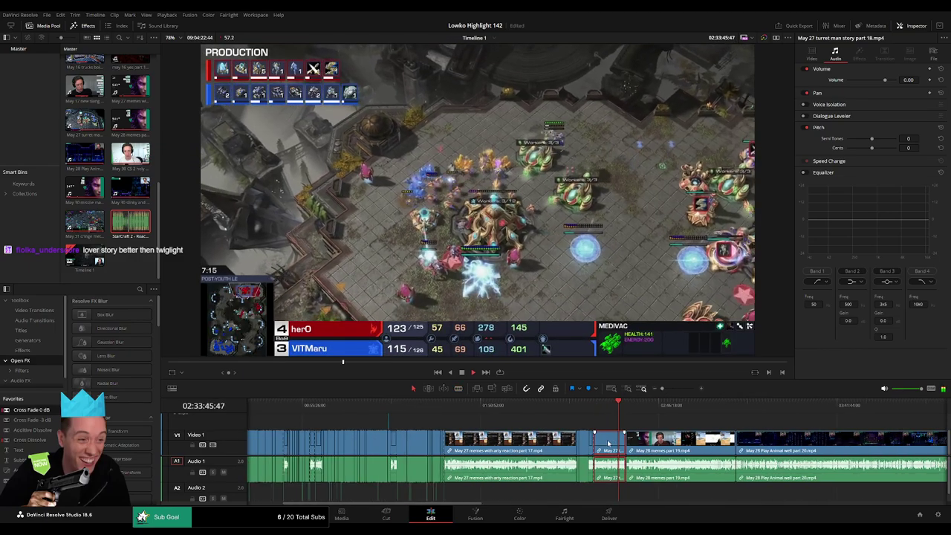
{"action": "key", "text": "Delete"}
Step: Split the clips at a later frame and ripple-delete the part before the cut
{"action": "mouse_move", "coordinate": [607, 413]}
{"action": "left_mouse_down"}
{"action": "mouse_move", "coordinate": [617, 416]}
{"action": "mouse_move", "coordinate": [608, 414]}
{"action": "left_mouse_up"}
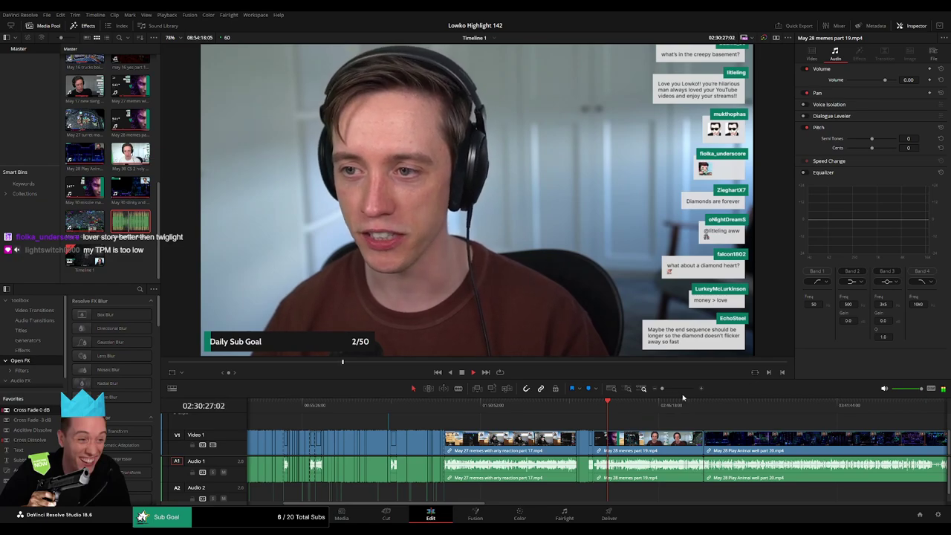
{"action": "scroll", "coordinate": [683, 399], "scroll_direction": "up", "scroll_amount": 10}
{"action": "left_click", "coordinate": [558, 411]}
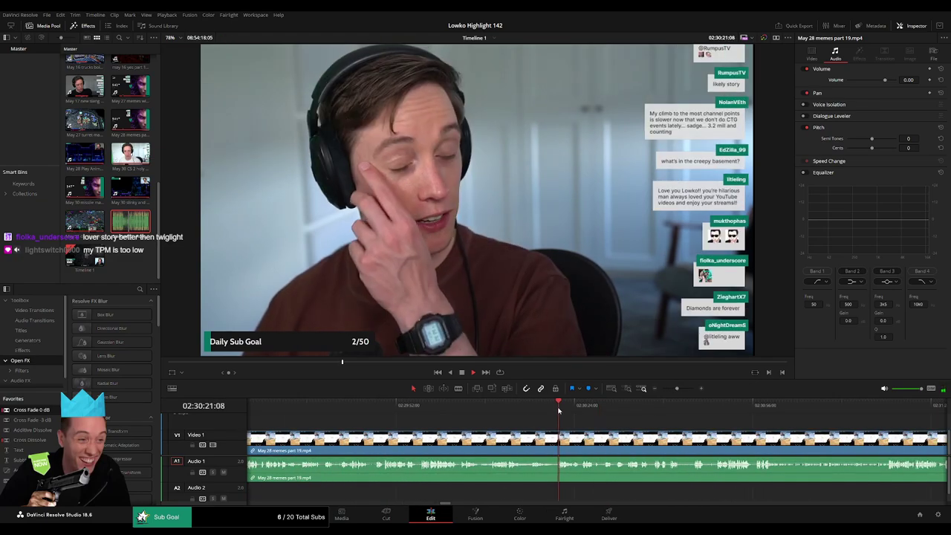
{"action": "key", "text": "ctrl+b"}
{"action": "left_click", "coordinate": [526, 446]}
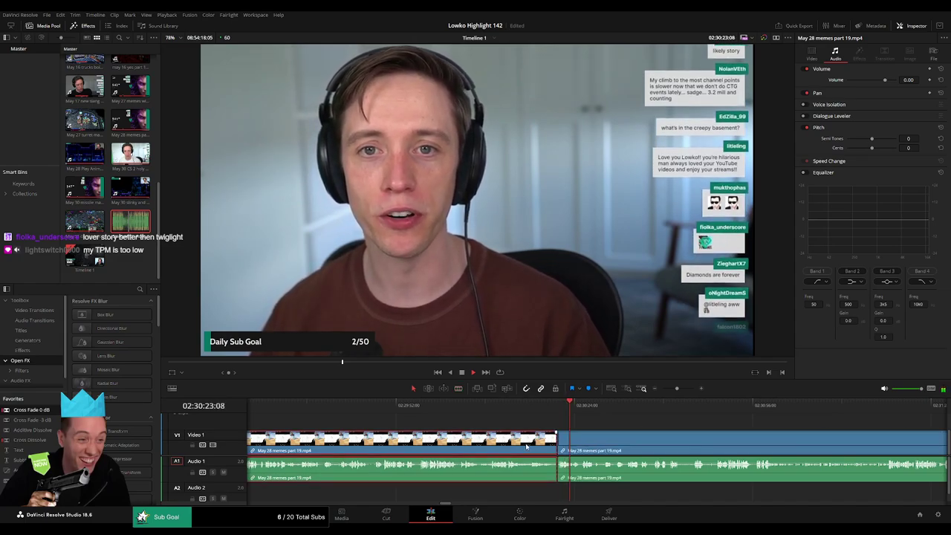
{"action": "key", "text": "Delete"}
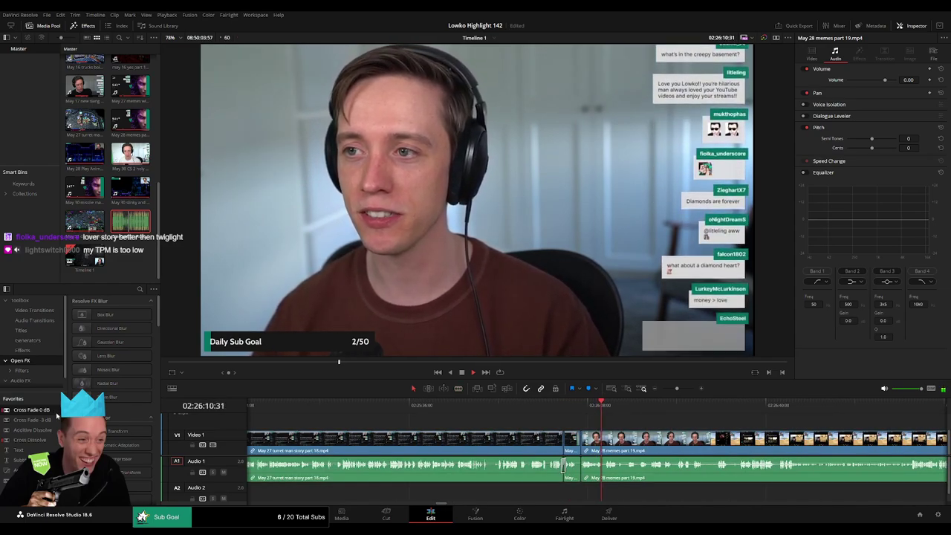
Step: Cut out another short unwanted bit of part 19 and close the gap
{"action": "scroll", "coordinate": [629, 465], "scroll_direction": "right", "scroll_amount": 3}
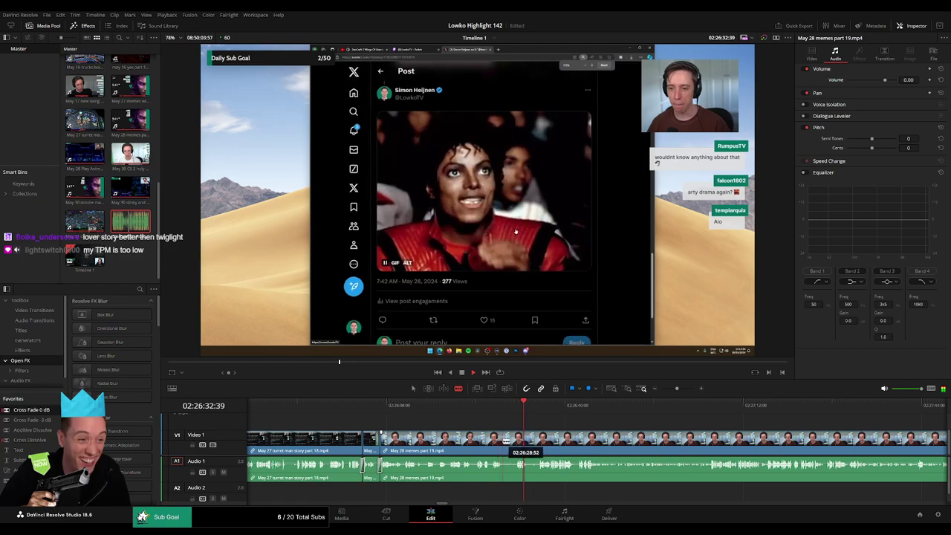
{"action": "left_click", "coordinate": [511, 439]}
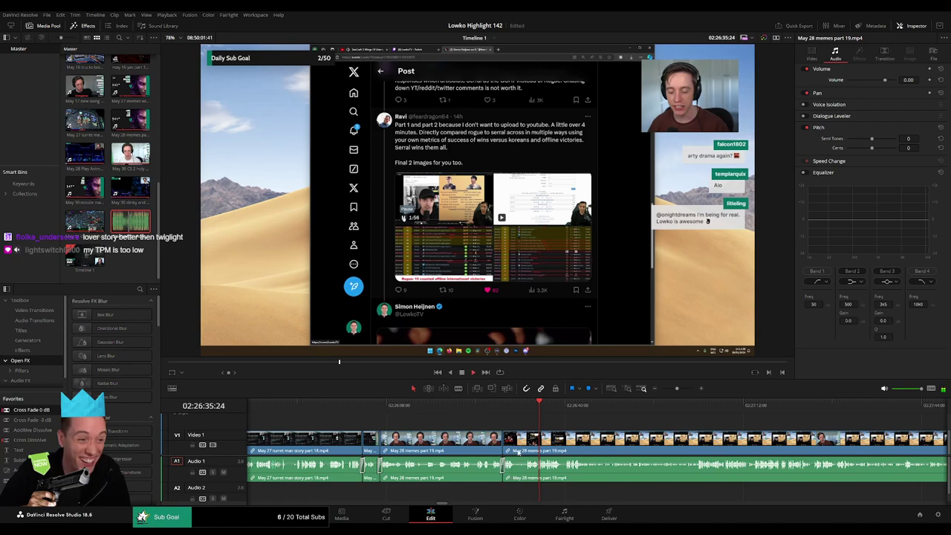
{"action": "left_click", "coordinate": [518, 440]}
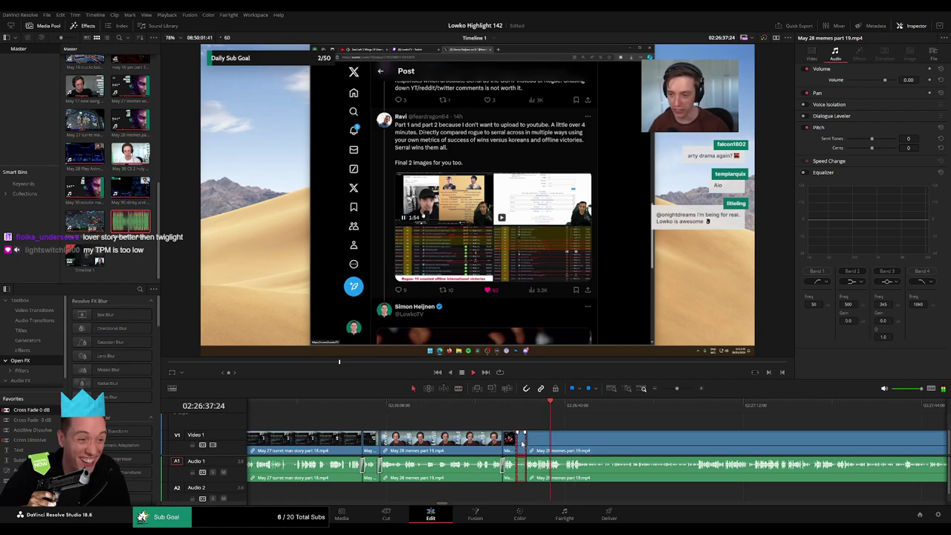
{"action": "key", "text": "Delete"}
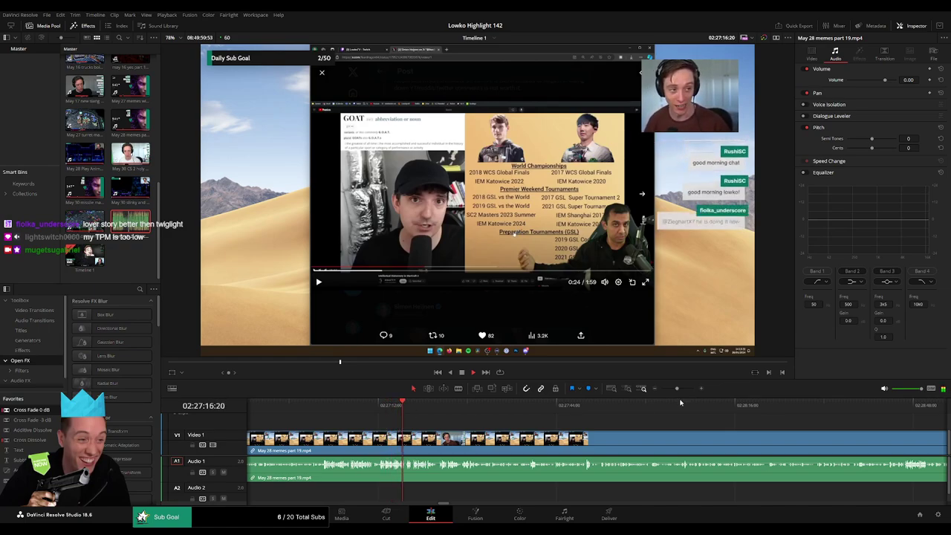
Step: Blade part 19 at the start and end of a spoken line and disable the audio between
{"action": "key", "text": "space"}
{"action": "left_click_drag", "start_coordinate": [677, 388], "coordinate": [689, 389]}
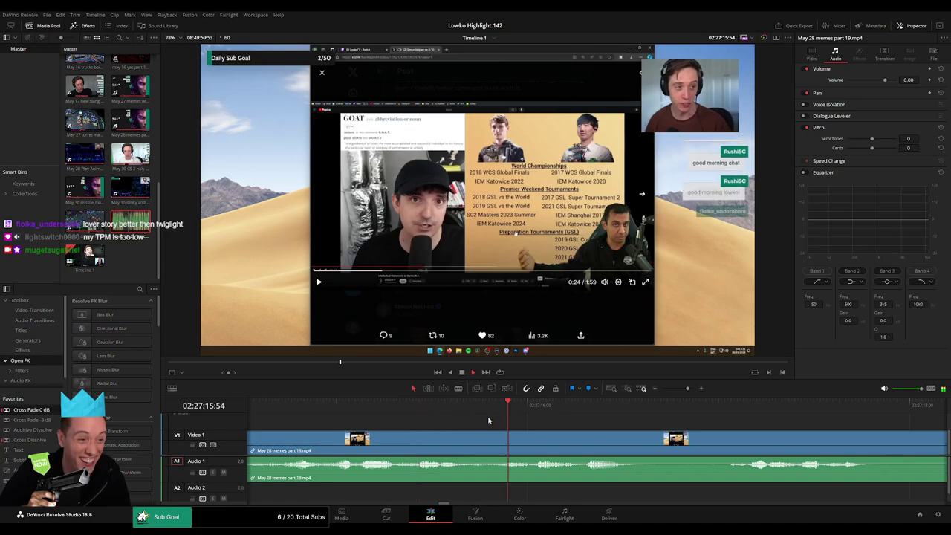
{"action": "left_click", "coordinate": [324, 406]}
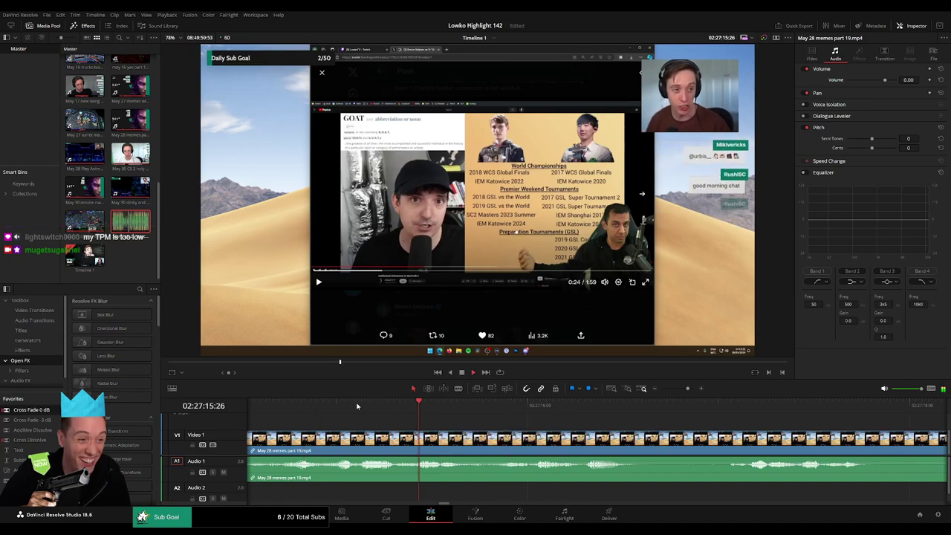
{"action": "key", "text": "b"}
{"action": "left_click", "coordinate": [411, 439]}
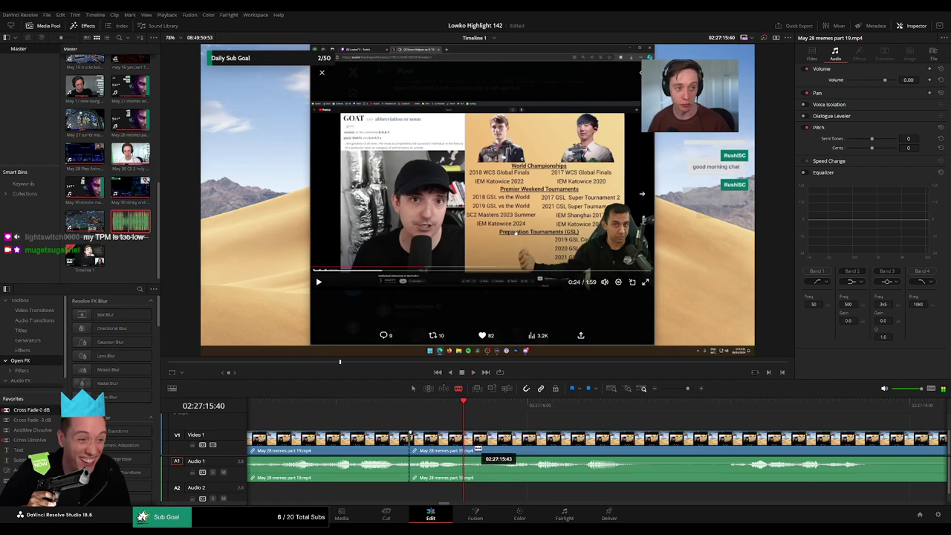
{"action": "left_click", "coordinate": [396, 407]}
{"action": "left_click_drag", "start_coordinate": [396, 409], "coordinate": [444, 411]}
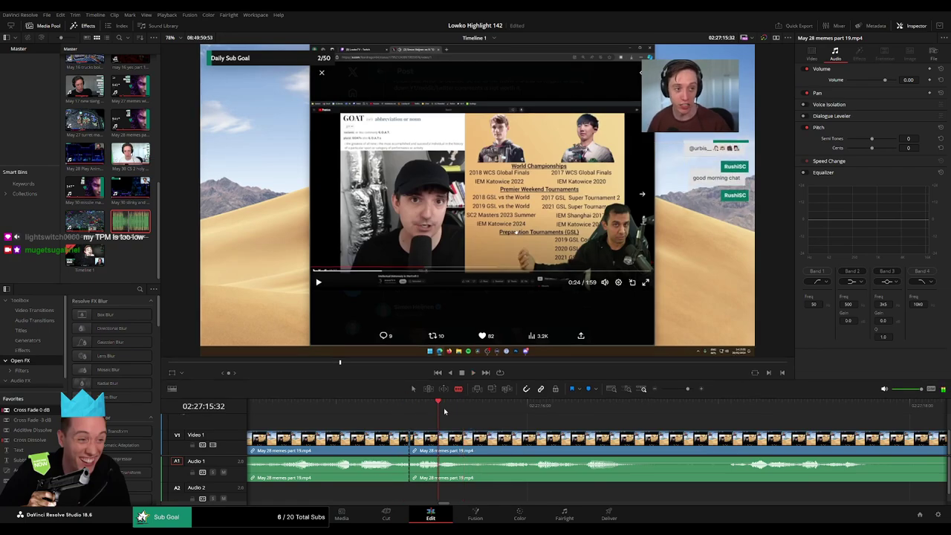
{"action": "left_click", "coordinate": [441, 446]}
{"action": "key", "text": "a"}
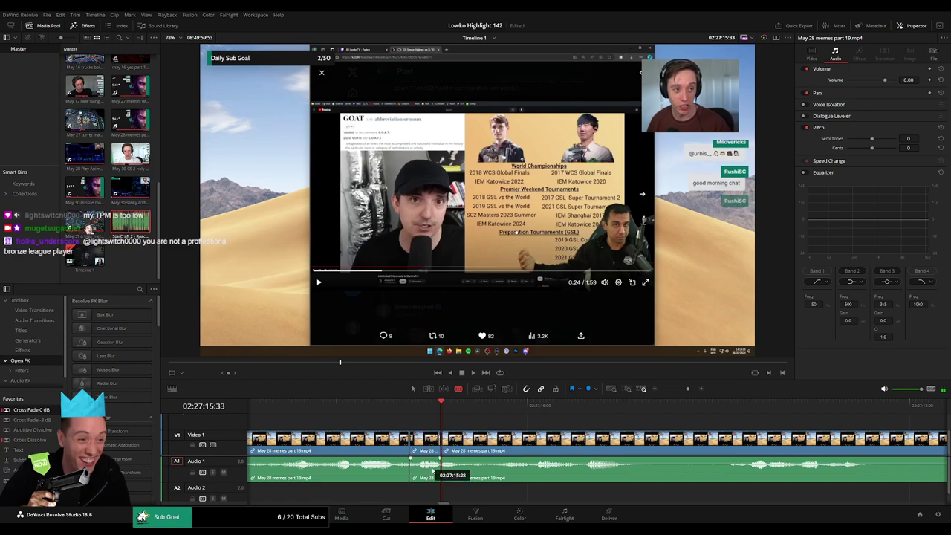
{"action": "key", "text": "d"}
Step: Place StarCraft 2 - Roach Quotes.mp3 on Audio 2, trimmed to fit between the cuts
{"action": "mouse_move", "coordinate": [132, 224]}
{"action": "left_mouse_down"}
{"action": "mouse_move", "coordinate": [369, 493]}
{"action": "mouse_move", "coordinate": [410, 493]}
{"action": "left_mouse_up"}
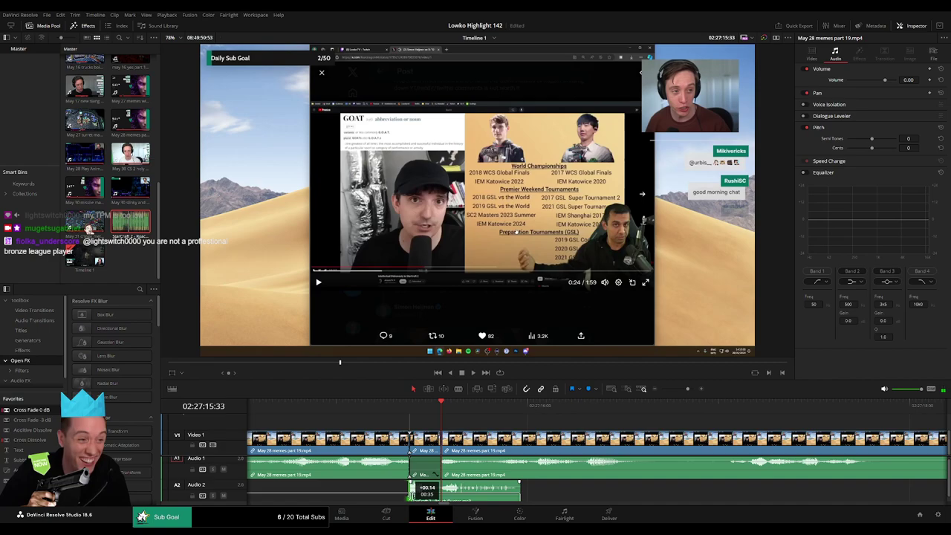
{"action": "left_click_drag", "start_coordinate": [519, 495], "coordinate": [442, 496]}
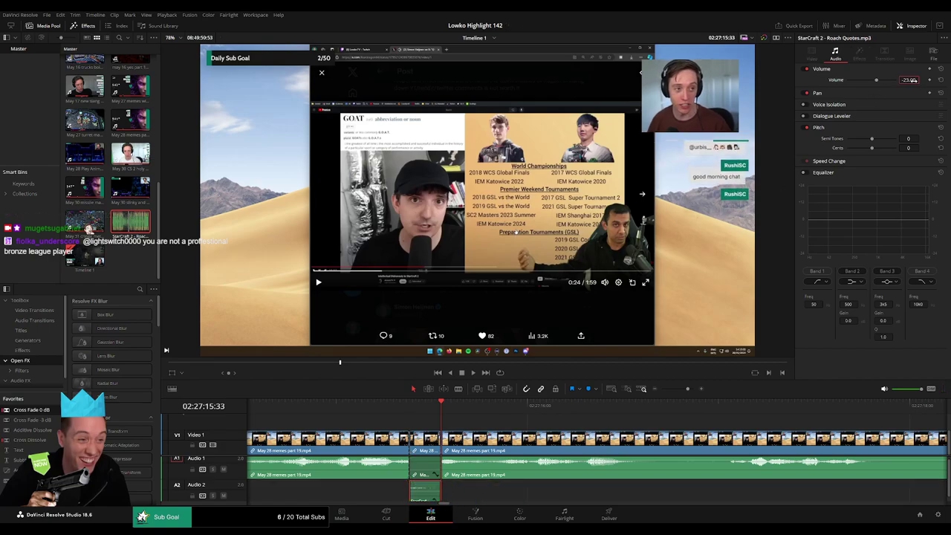
{"action": "key", "text": "space"}
{"action": "left_click", "coordinate": [535, 417]}
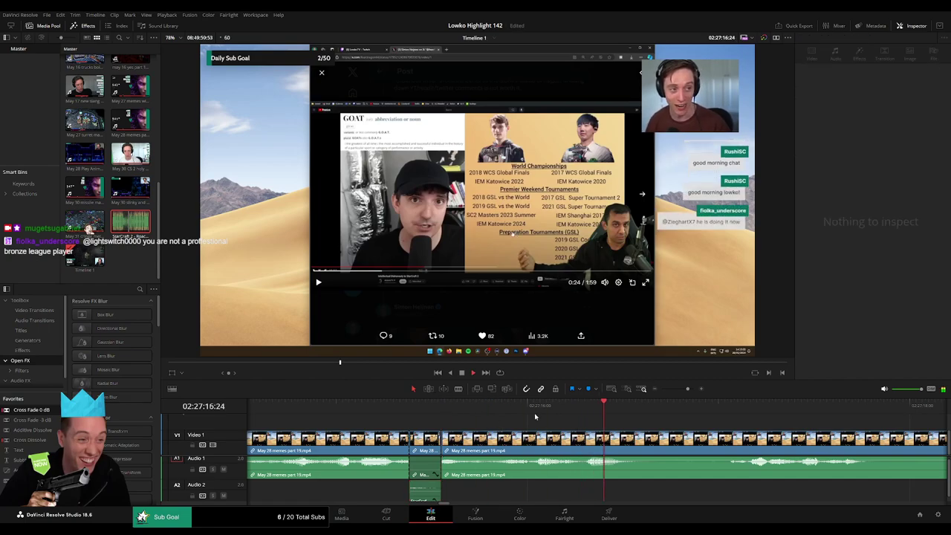
{"action": "left_click", "coordinate": [685, 390]}
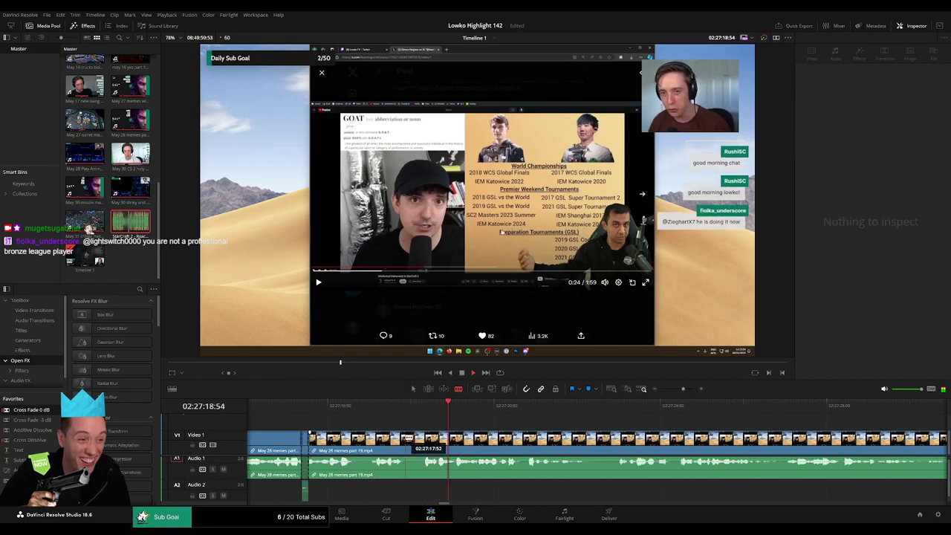
Step: Trim dead air from the clip's start and close the resulting gap
{"action": "left_click_drag", "start_coordinate": [420, 440], "coordinate": [414, 440]}
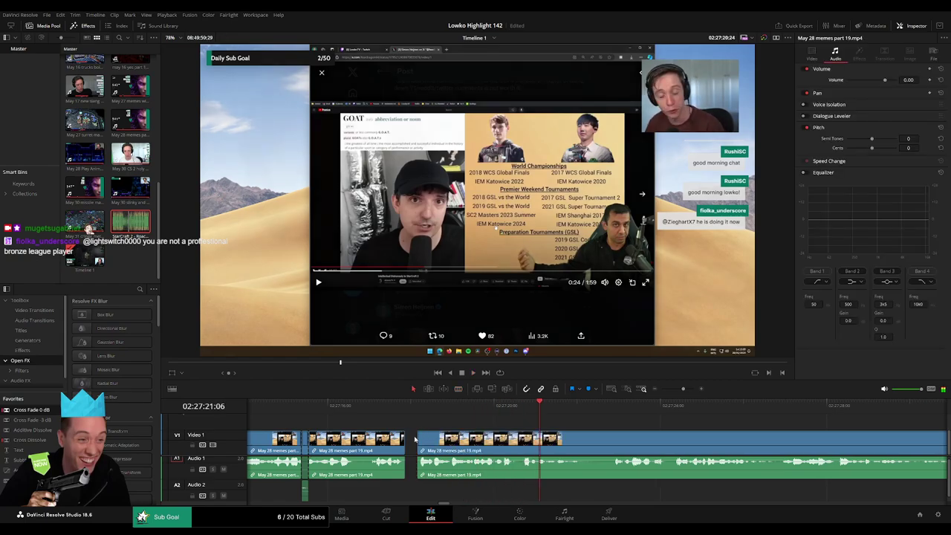
{"action": "left_click", "coordinate": [415, 440]}
{"action": "key", "text": "Delete"}
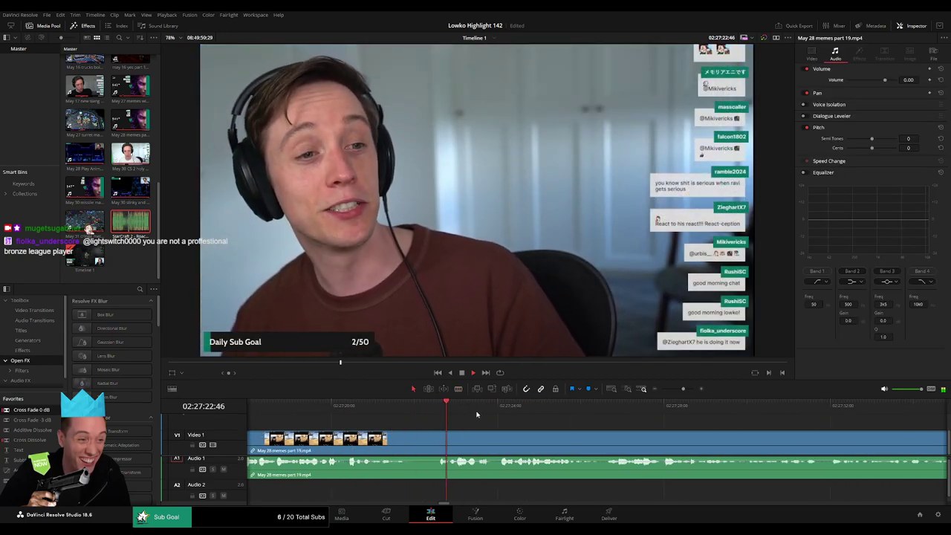
{"action": "left_click_drag", "start_coordinate": [684, 389], "coordinate": [681, 389]}
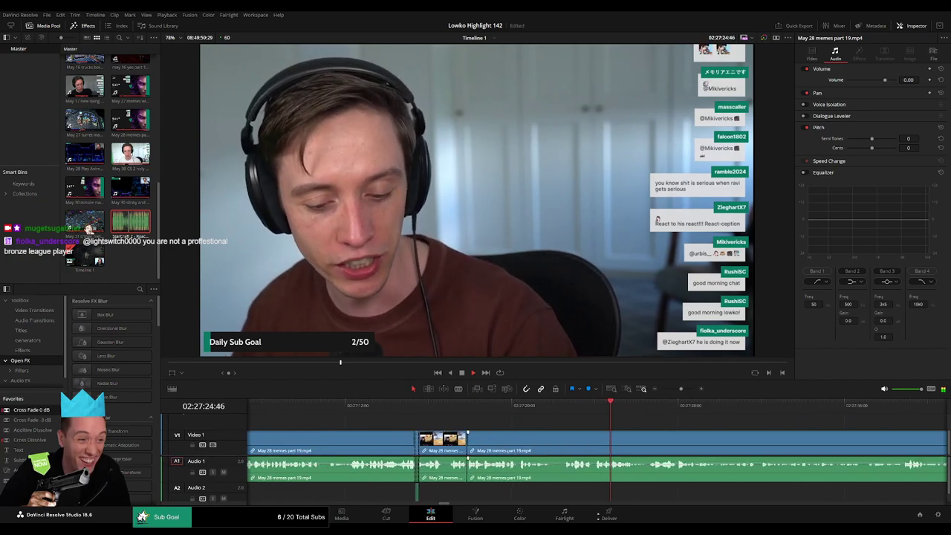
{"action": "scroll", "coordinate": [533, 423], "scroll_direction": "right", "scroll_amount": 3}
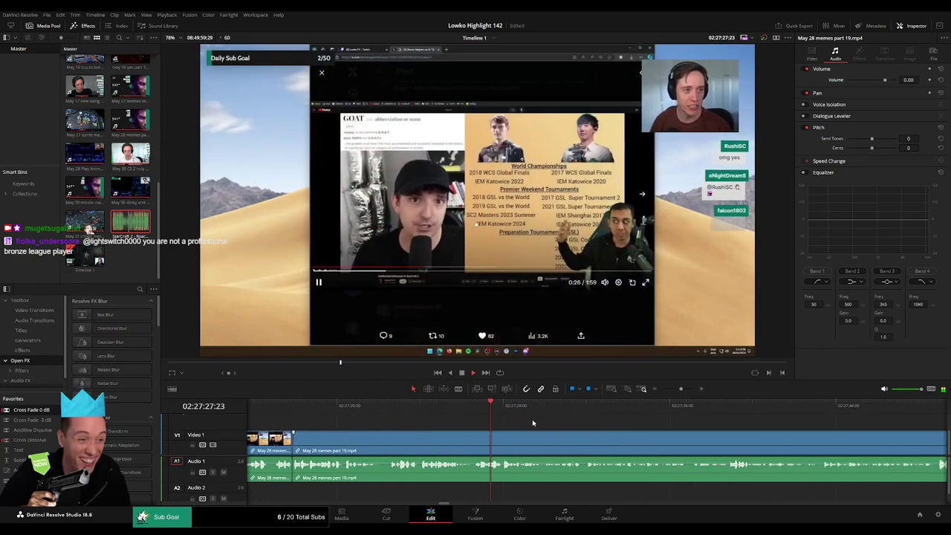
Step: Rewatch the section and split the clip at a new frame
{"action": "left_click", "coordinate": [488, 418]}
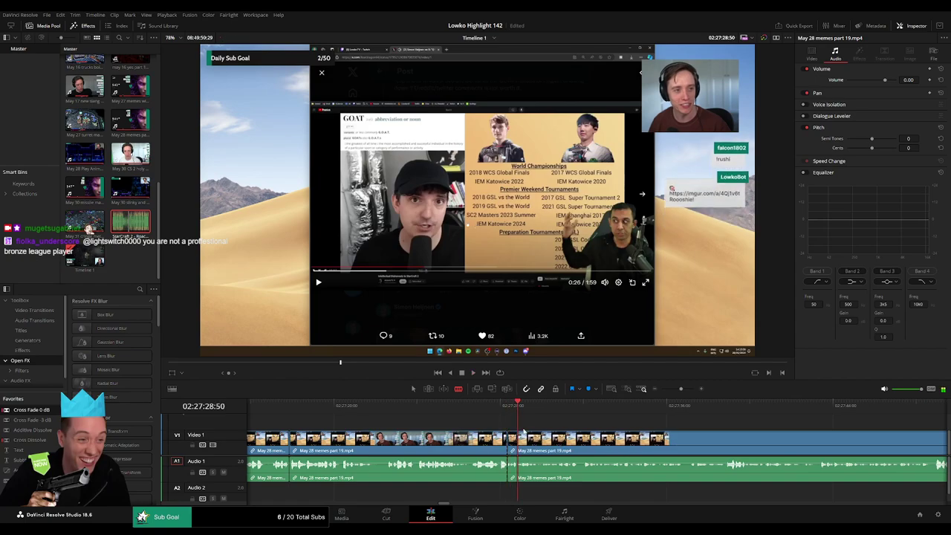
{"action": "left_click_drag", "start_coordinate": [679, 388], "coordinate": [688, 390]}
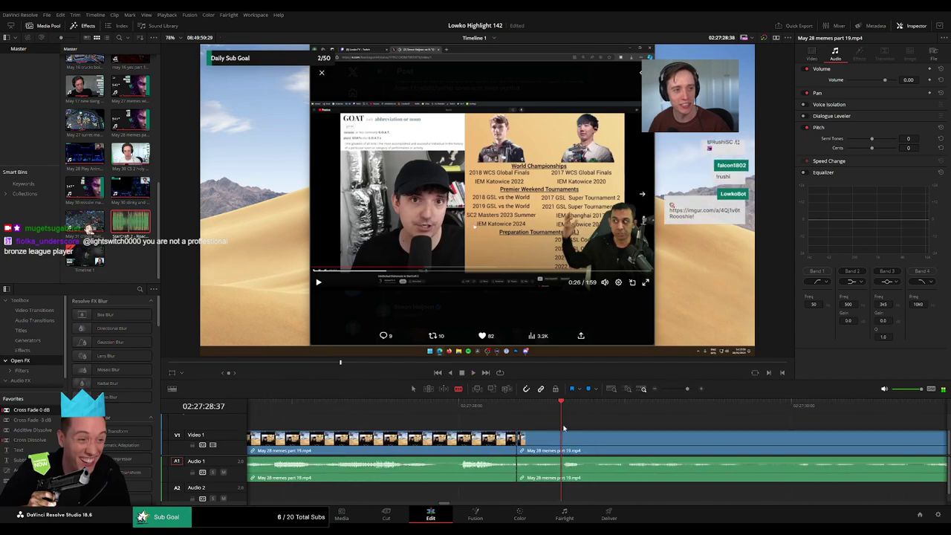
{"action": "left_click", "coordinate": [458, 405]}
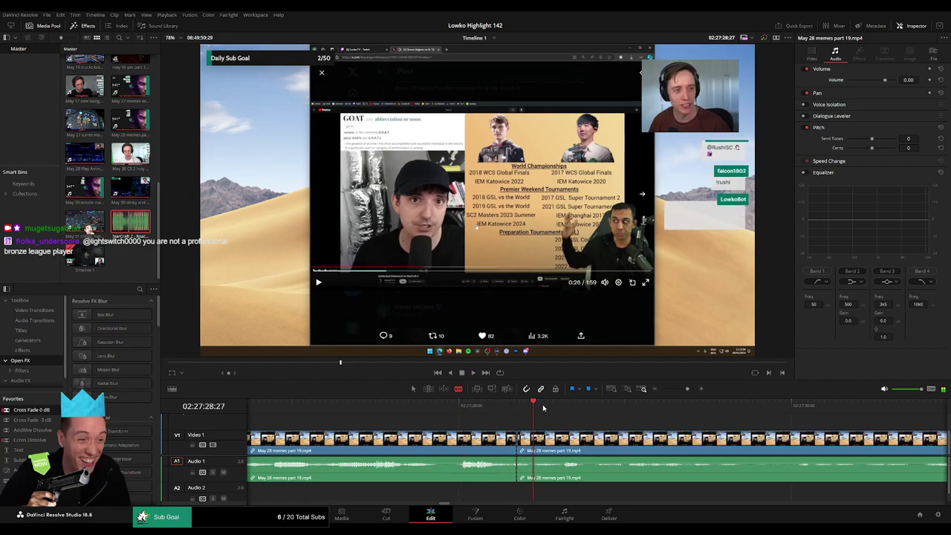
{"action": "key", "text": "ctrl+b"}
{"action": "key", "text": "a"}
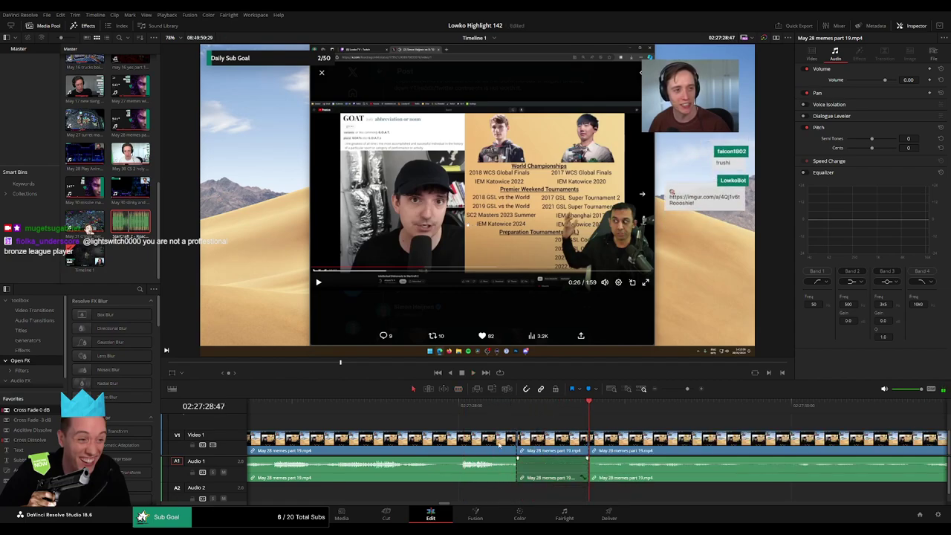
Step: Add a second Roach Quotes clip on Audio 2, ending at the cut, at volume -23
{"action": "left_click_drag", "start_coordinate": [138, 230], "coordinate": [553, 499]}
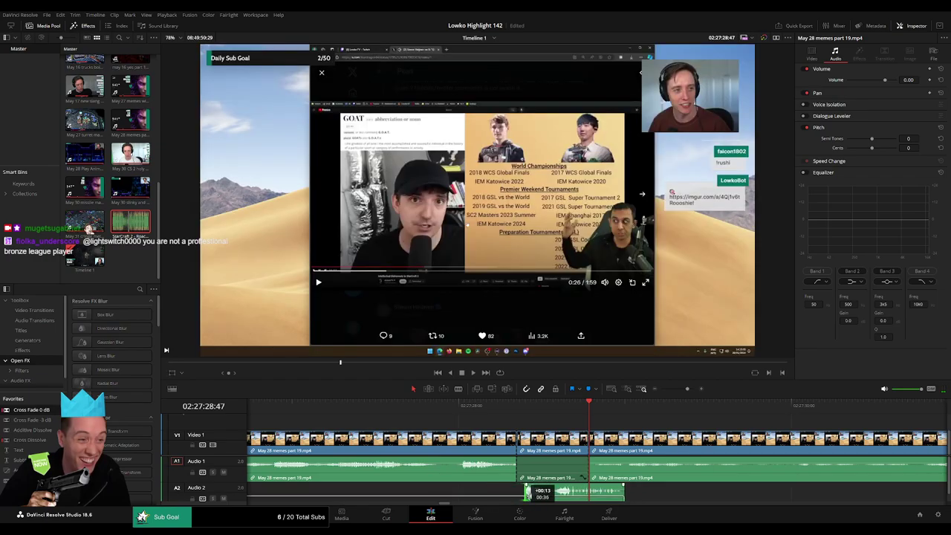
{"action": "left_click_drag", "start_coordinate": [611, 499], "coordinate": [589, 498]}
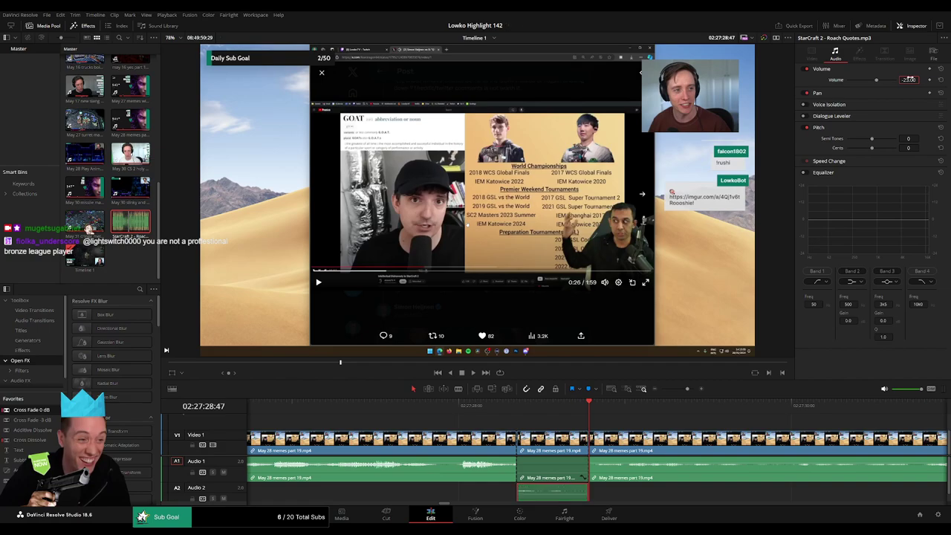
{"action": "key", "text": "Return"}
{"action": "key", "text": "space"}
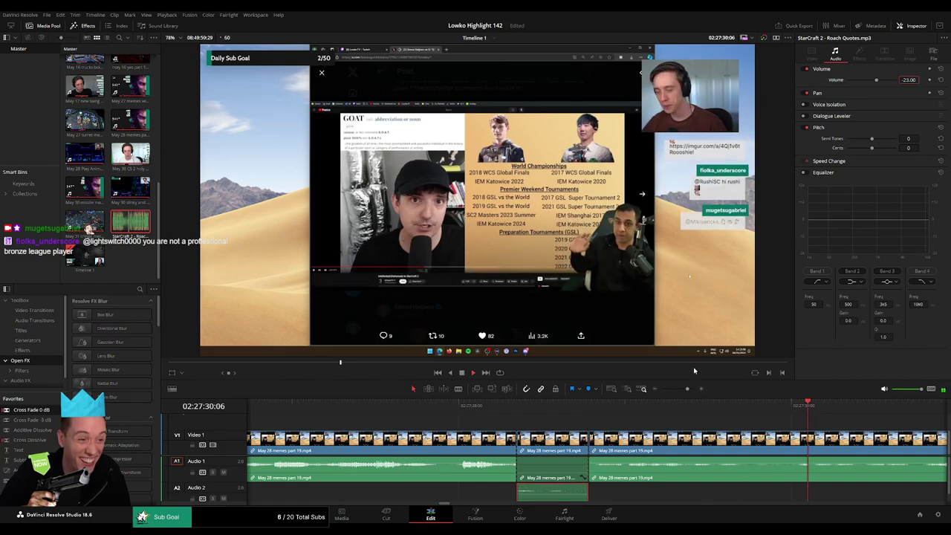
{"action": "left_click_drag", "start_coordinate": [688, 389], "coordinate": [677, 394]}
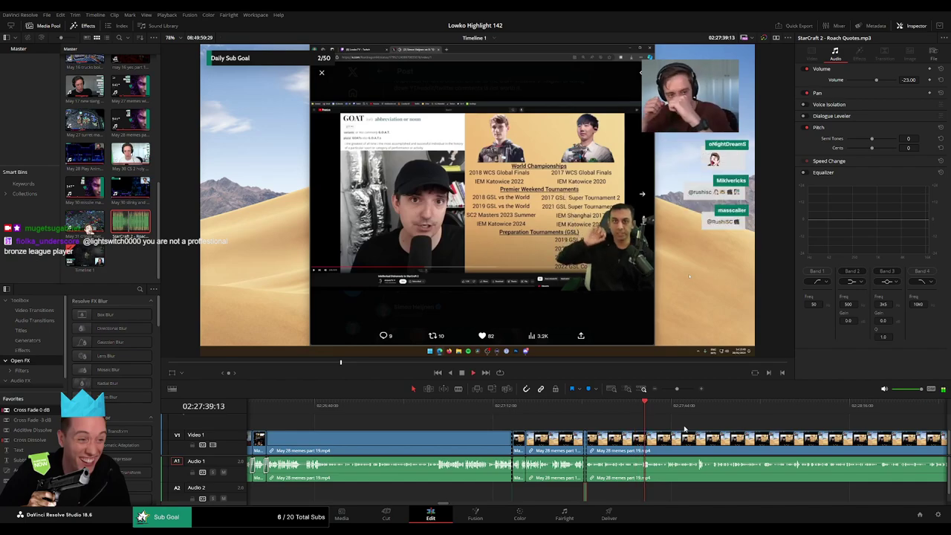
{"action": "scroll", "coordinate": [564, 417], "scroll_direction": "right", "scroll_amount": 5}
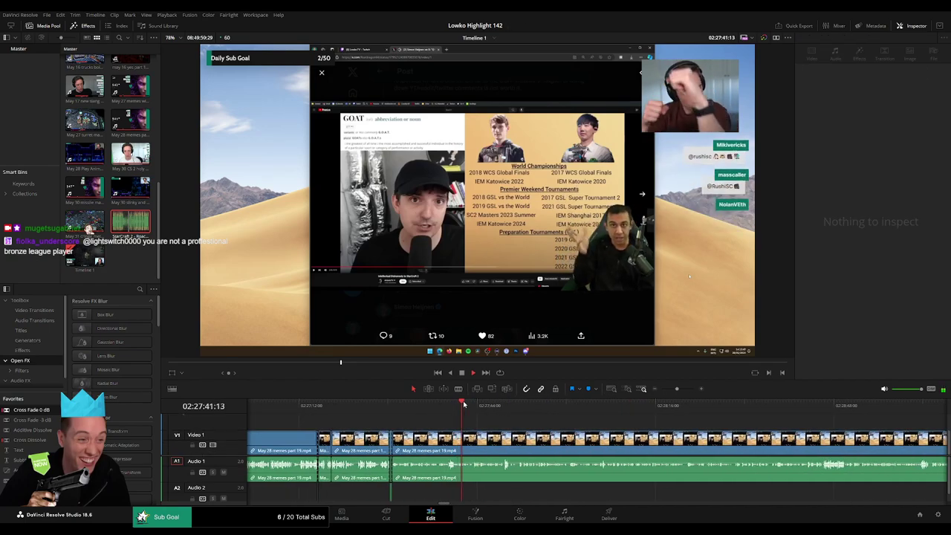
Step: Replay the latest edit and fast-forward through the footage into the stats table section
{"action": "left_click", "coordinate": [447, 407]}
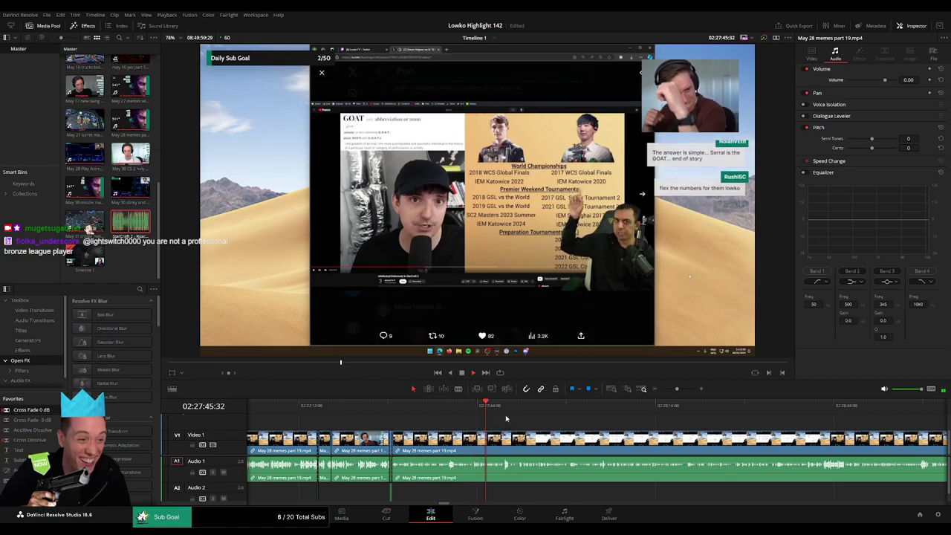
{"action": "left_click", "coordinate": [446, 406]}
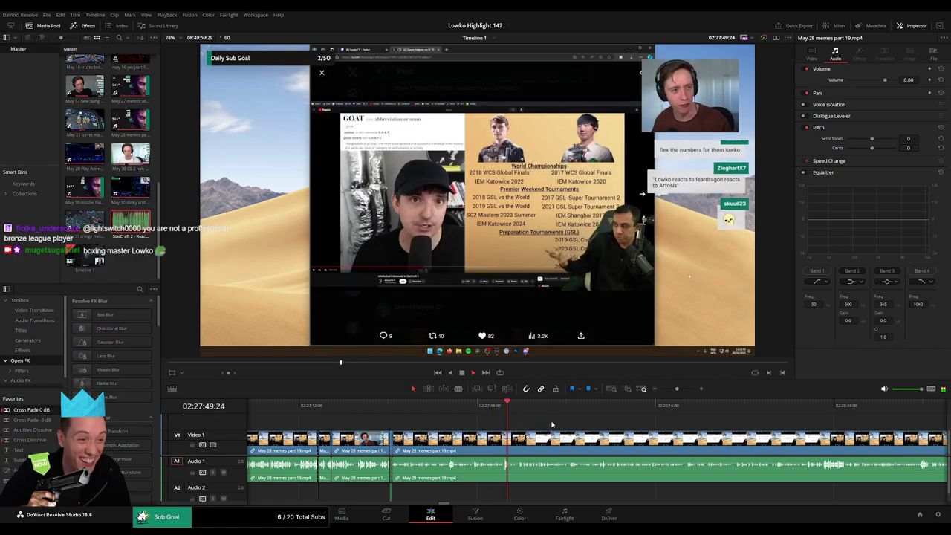
{"action": "left_click_drag", "start_coordinate": [548, 415], "coordinate": [705, 414]}
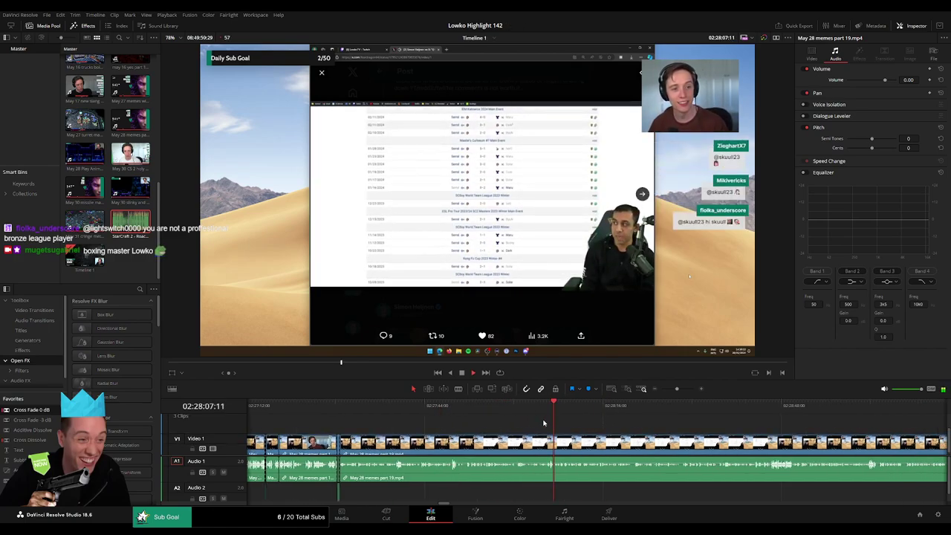
{"action": "key", "text": "space"}
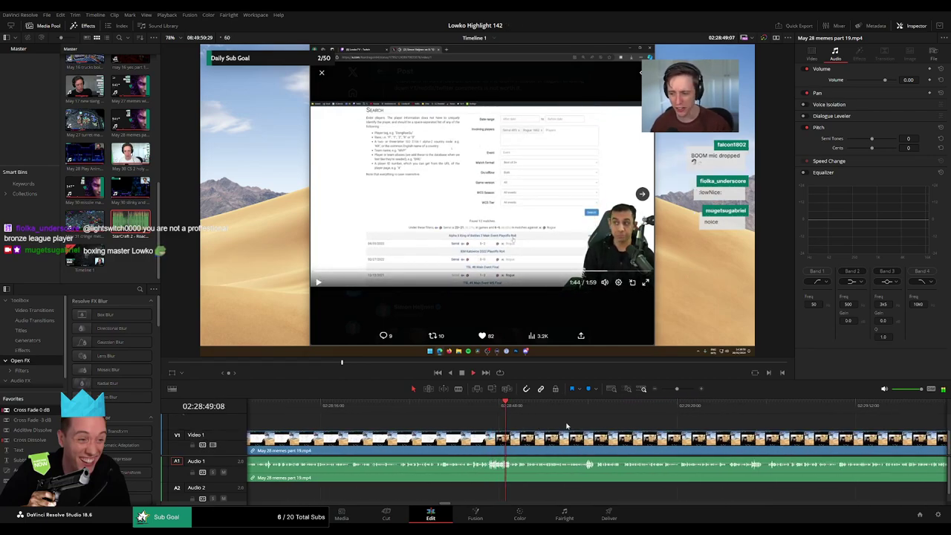
{"action": "key", "text": "l"}
{"action": "key", "text": "l"}
{"action": "key", "text": "l"}
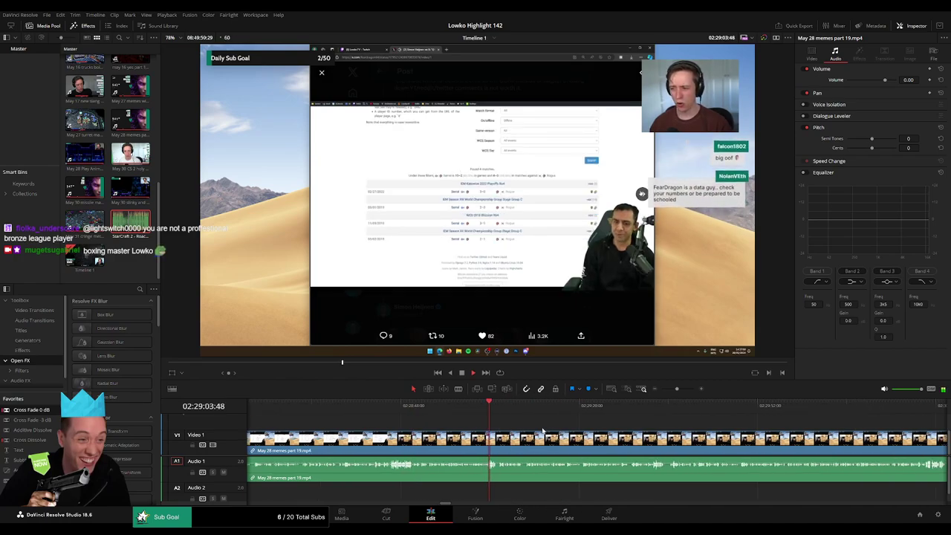
{"action": "left_click_drag", "start_coordinate": [482, 405], "coordinate": [524, 411]}
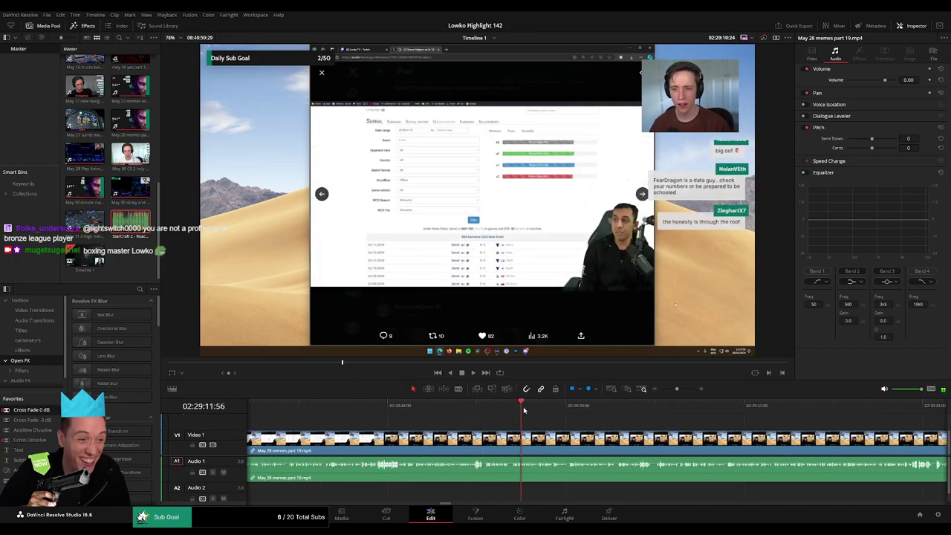
{"action": "key", "text": "l"}
{"action": "key", "text": "l"}
{"action": "key", "text": "l"}
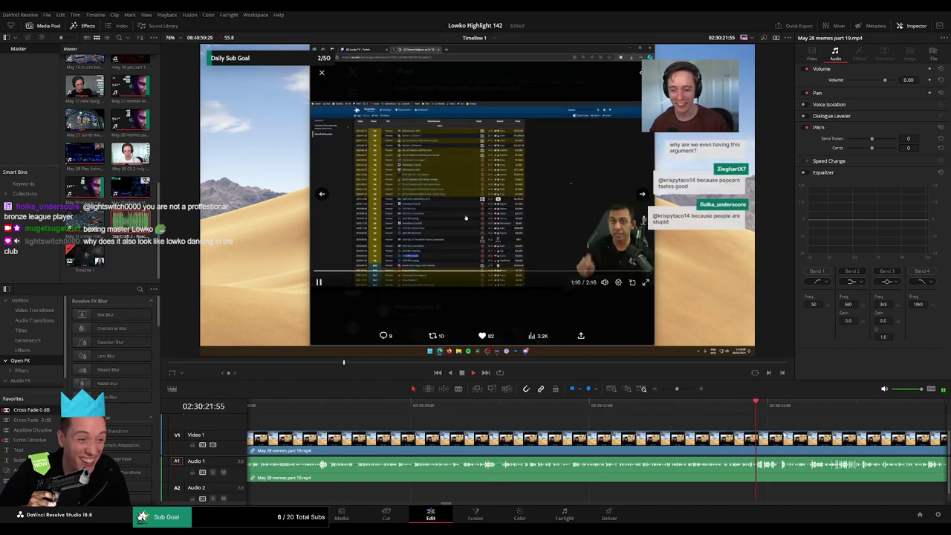
{"action": "scroll", "coordinate": [526, 426], "scroll_direction": "right", "scroll_amount": 5}
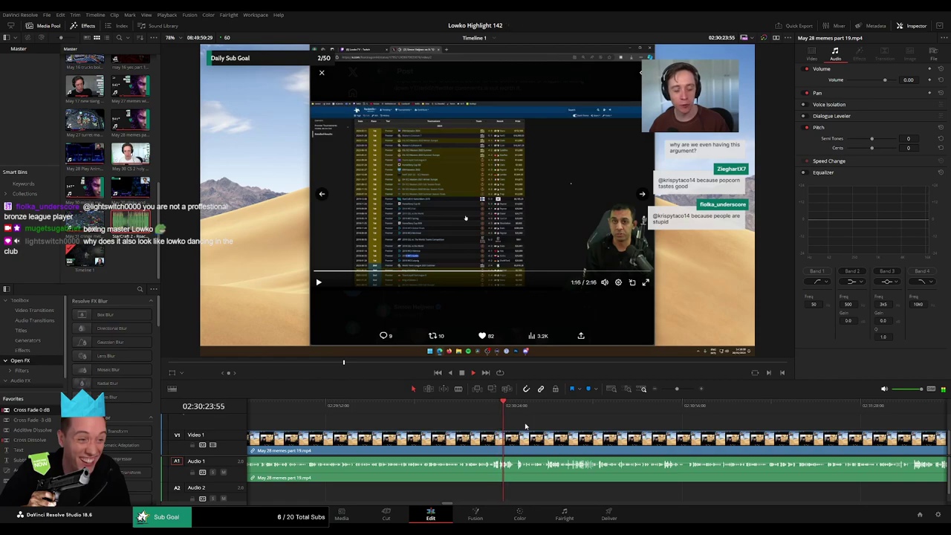
{"action": "left_click_drag", "start_coordinate": [515, 408], "coordinate": [547, 409]}
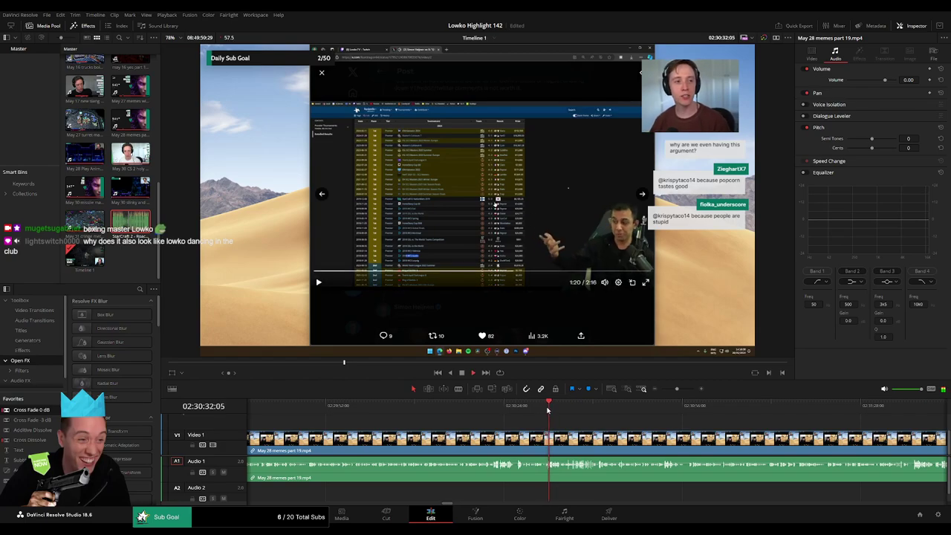
Step: Scrub ahead to the tweet, zoom in, and cut part 19 where the webcam shot returns
{"action": "left_click", "coordinate": [481, 413]}
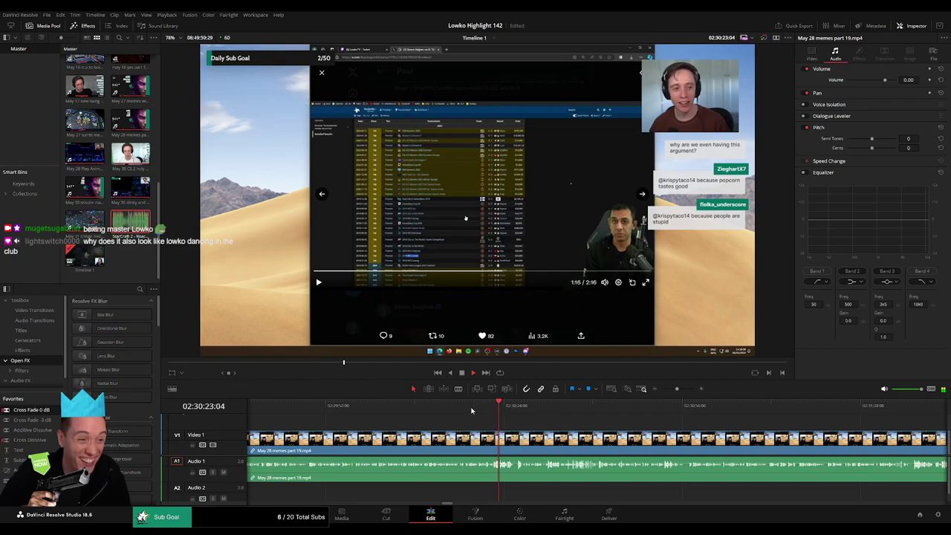
{"action": "left_click", "coordinate": [468, 409]}
{"action": "left_click", "coordinate": [546, 410]}
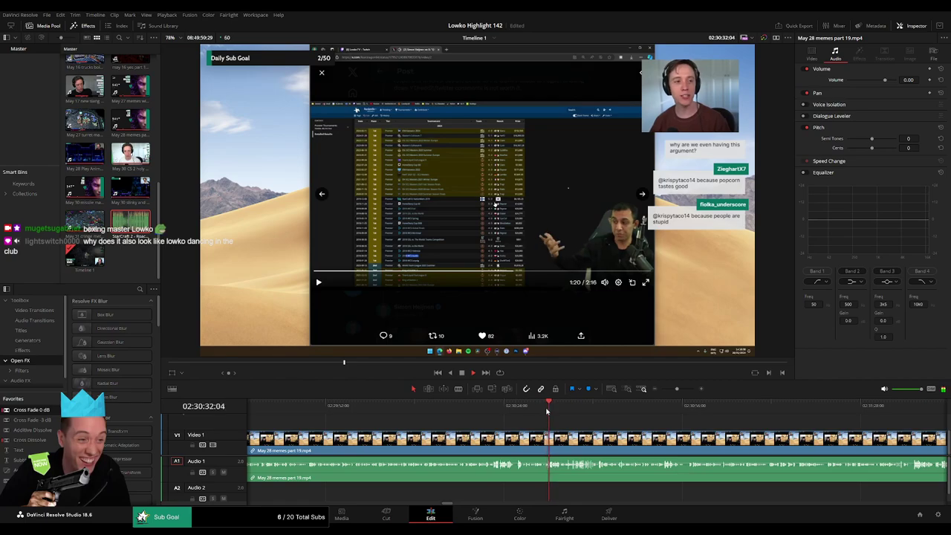
{"action": "left_click_drag", "start_coordinate": [557, 411], "coordinate": [566, 412]}
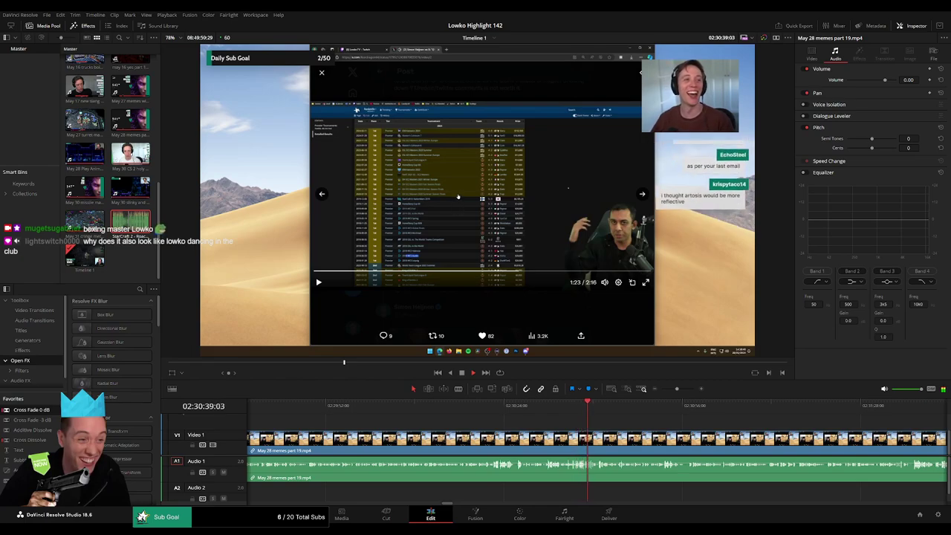
{"action": "scroll", "coordinate": [508, 420], "scroll_direction": "right", "scroll_amount": 3}
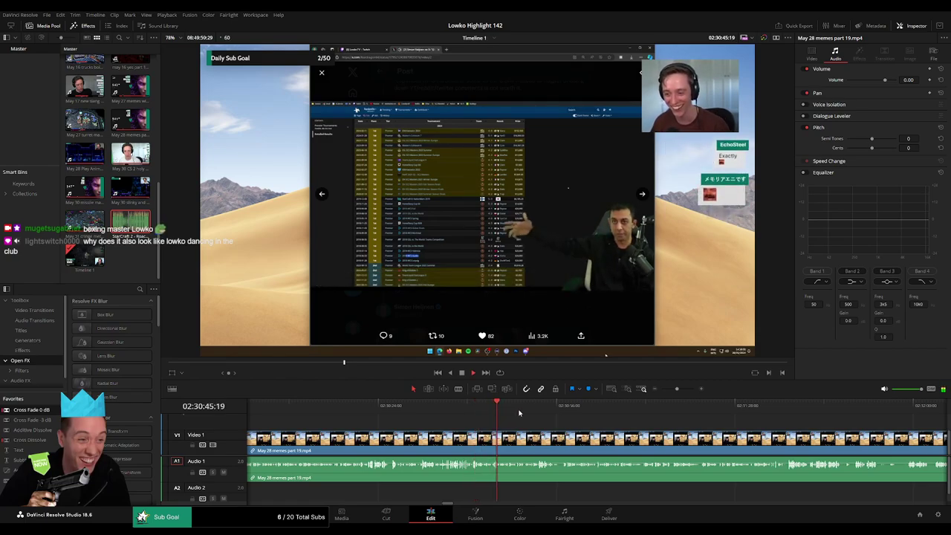
{"action": "scroll", "coordinate": [490, 416], "scroll_direction": "right", "scroll_amount": 3}
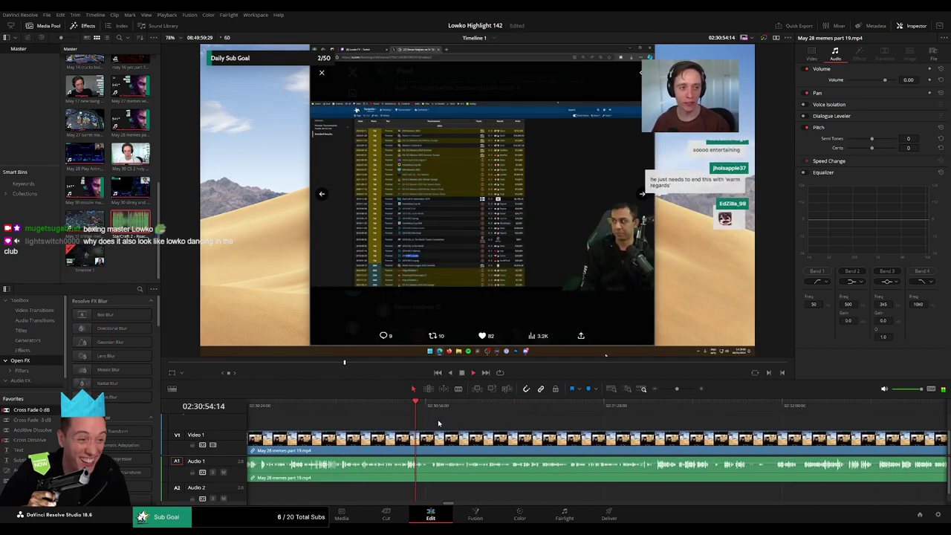
{"action": "left_click_drag", "start_coordinate": [438, 424], "coordinate": [656, 420]}
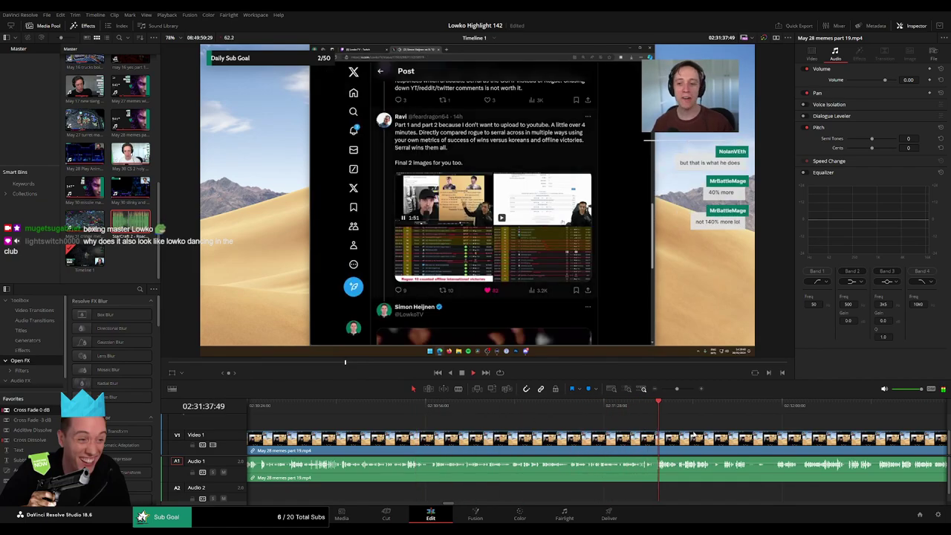
{"action": "scroll", "coordinate": [693, 435], "scroll_direction": "right", "scroll_amount": 3}
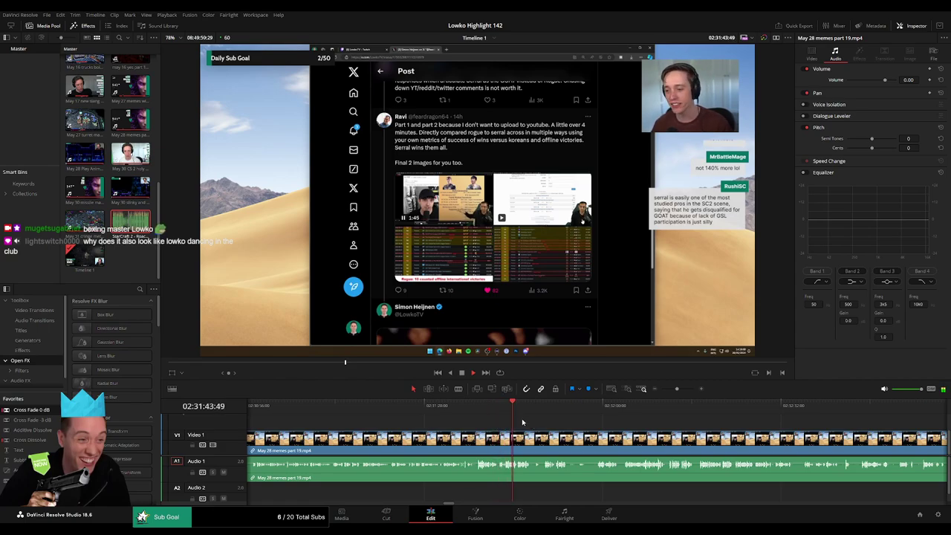
{"action": "left_click_drag", "start_coordinate": [677, 389], "coordinate": [687, 389]}
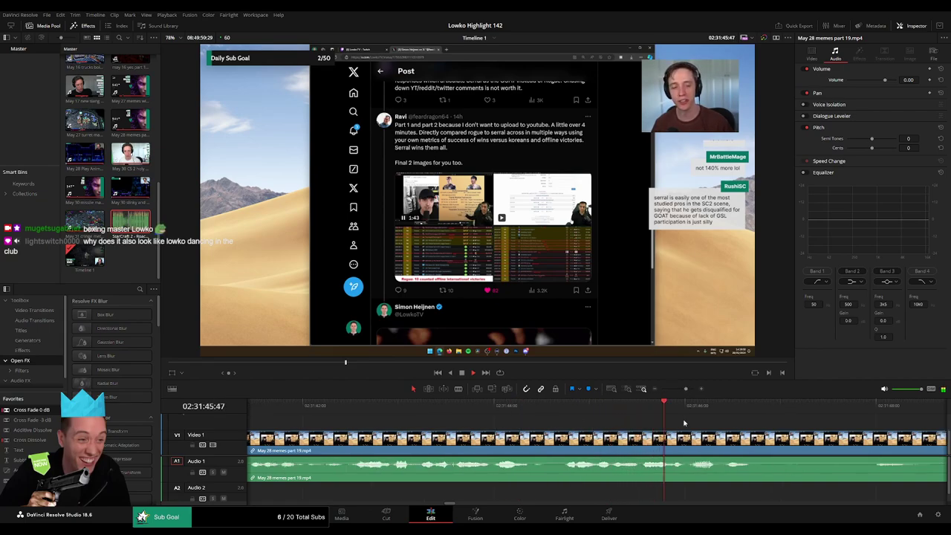
{"action": "scroll", "coordinate": [684, 423], "scroll_direction": "down", "scroll_amount": 3}
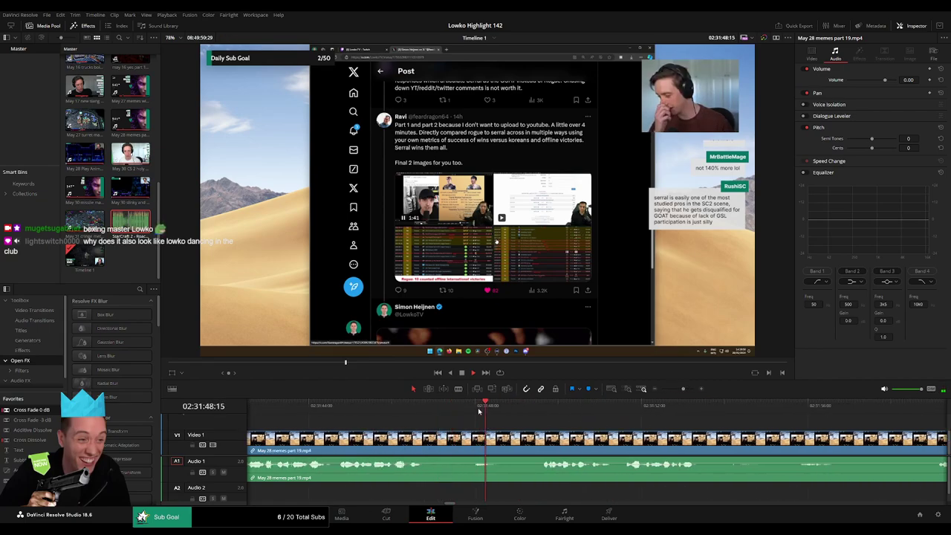
{"action": "left_click_drag", "start_coordinate": [438, 440], "coordinate": [494, 437]}
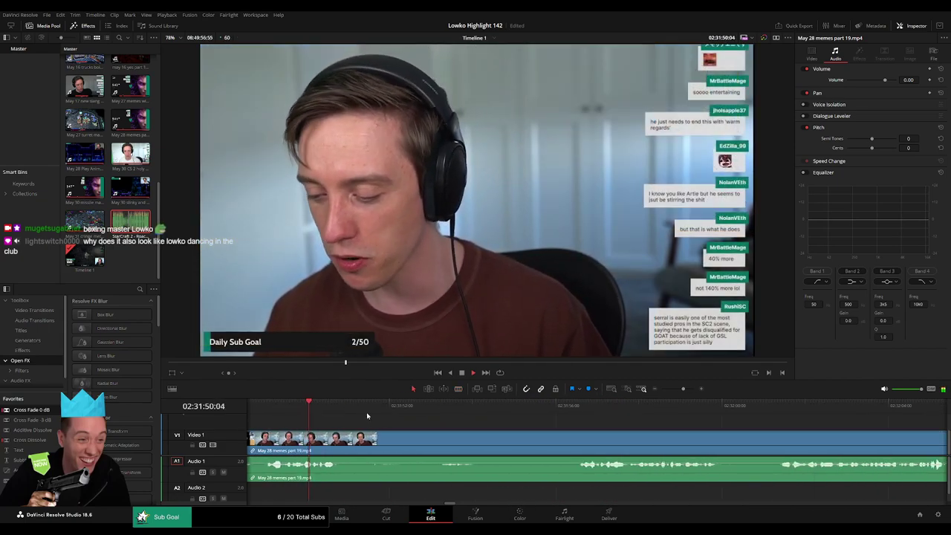
Step: Blade part 19 around a short section and ripple-delete it
{"action": "key", "text": "b"}
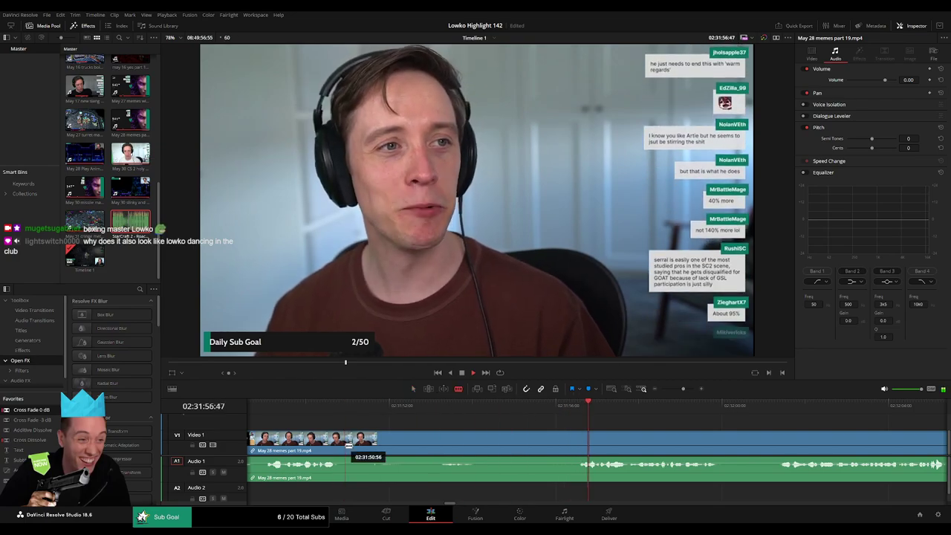
{"action": "left_click", "coordinate": [377, 402]}
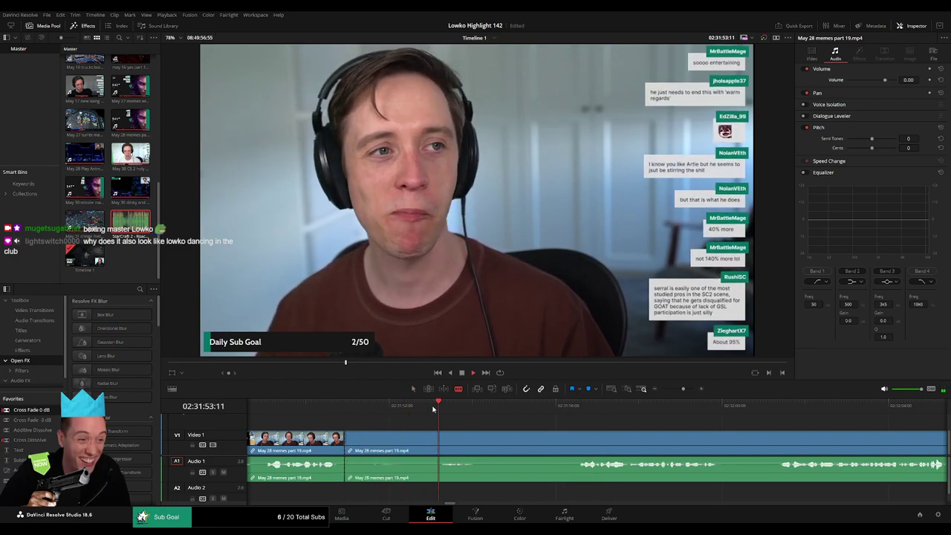
{"action": "left_click", "coordinate": [437, 440]}
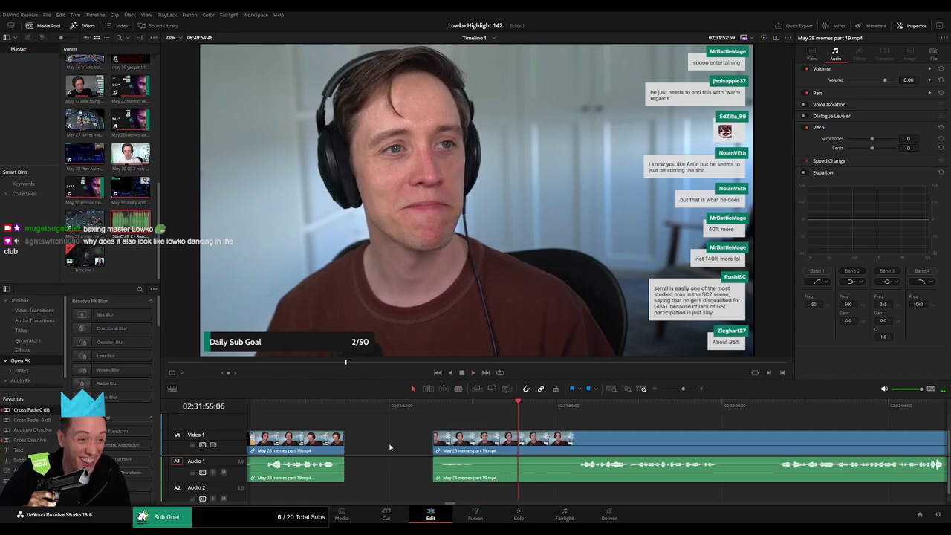
{"action": "left_click", "coordinate": [399, 439]}
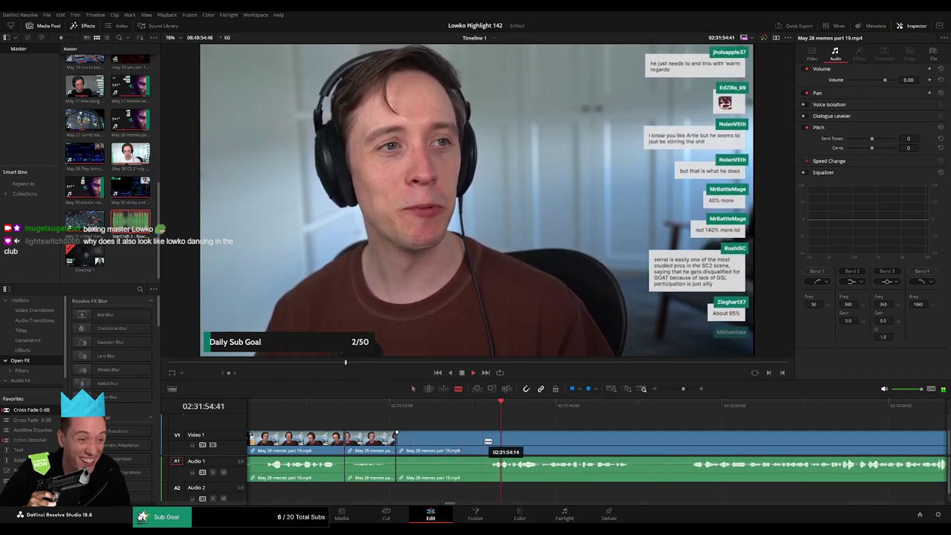
{"action": "left_click", "coordinate": [466, 444]}
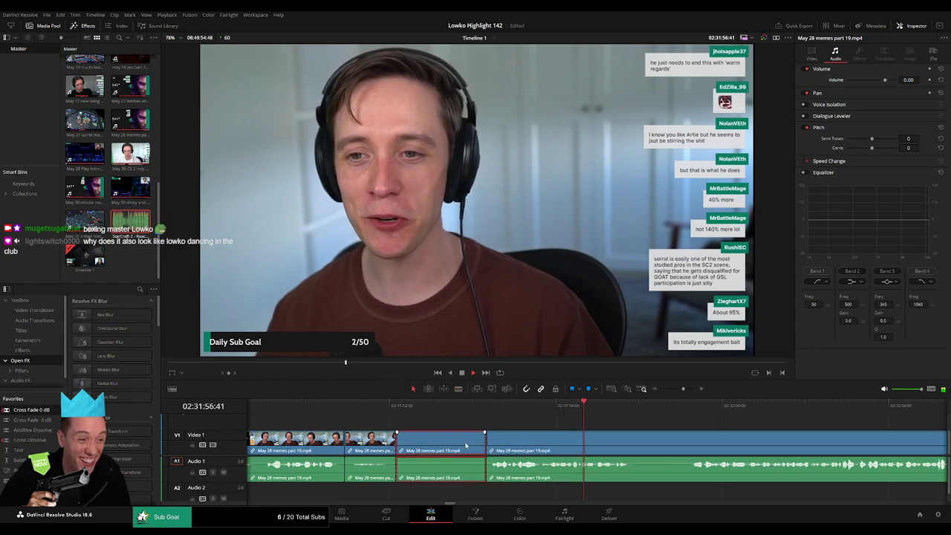
{"action": "key", "text": "Delete"}
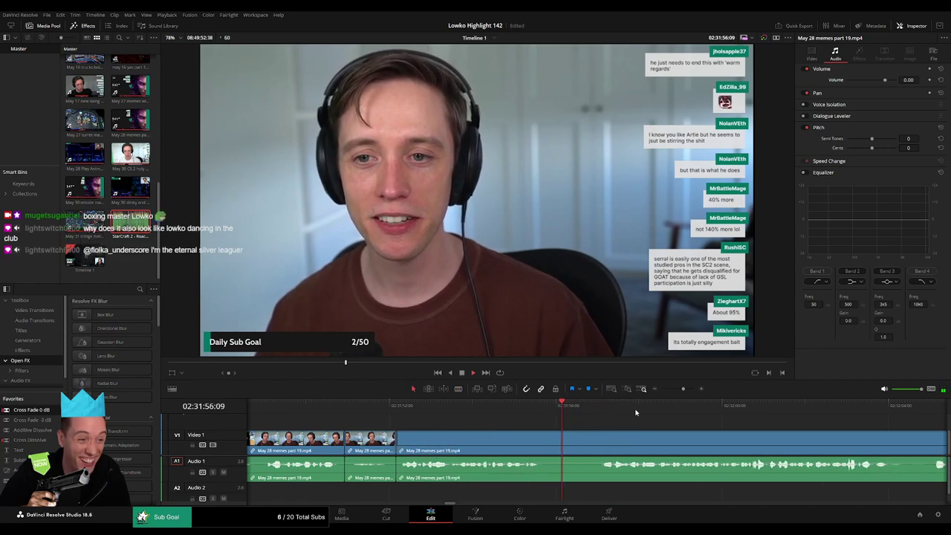
Step: Cut part 19 at the Kerrigan statue Reddit post and remove the small unwanted piece
{"action": "left_click_drag", "start_coordinate": [682, 390], "coordinate": [670, 390]}
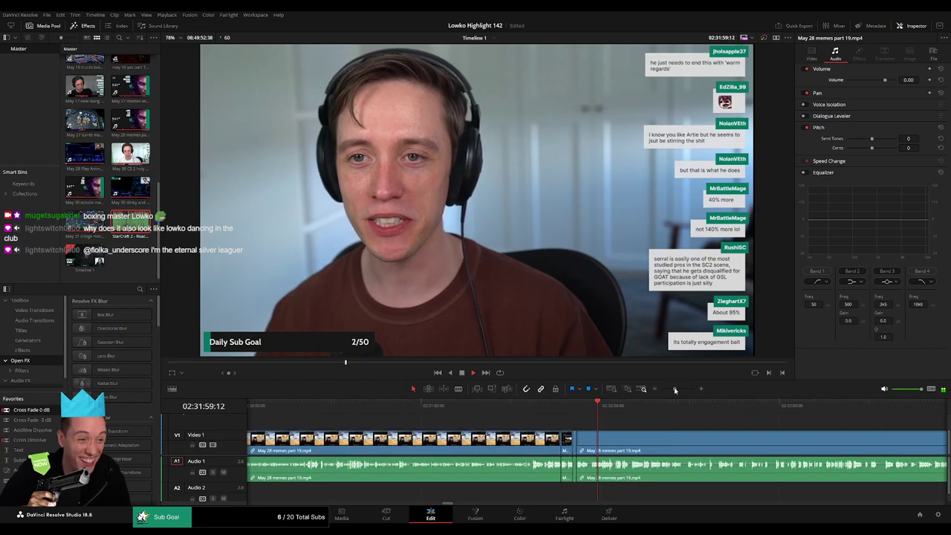
{"action": "left_click_drag", "start_coordinate": [409, 406], "coordinate": [451, 406]}
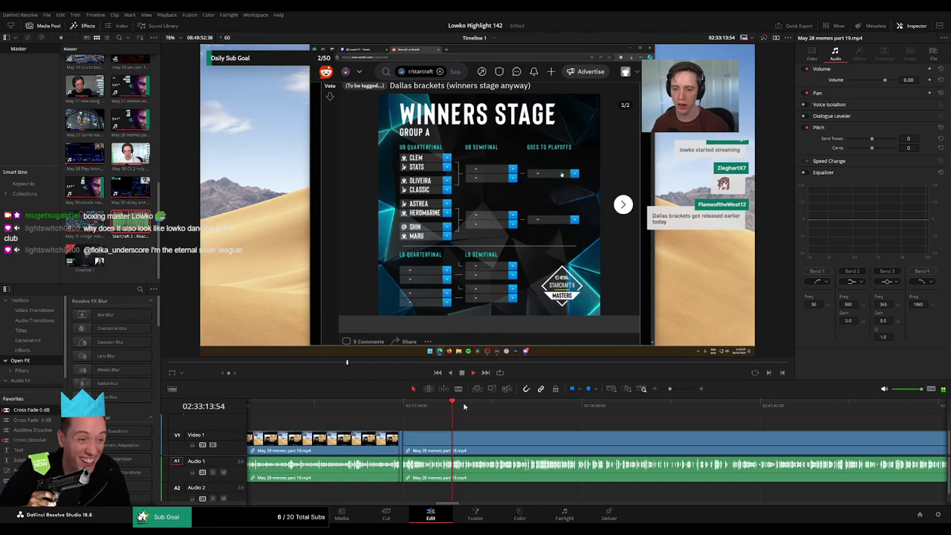
{"action": "left_click_drag", "start_coordinate": [620, 410], "coordinate": [645, 405]}
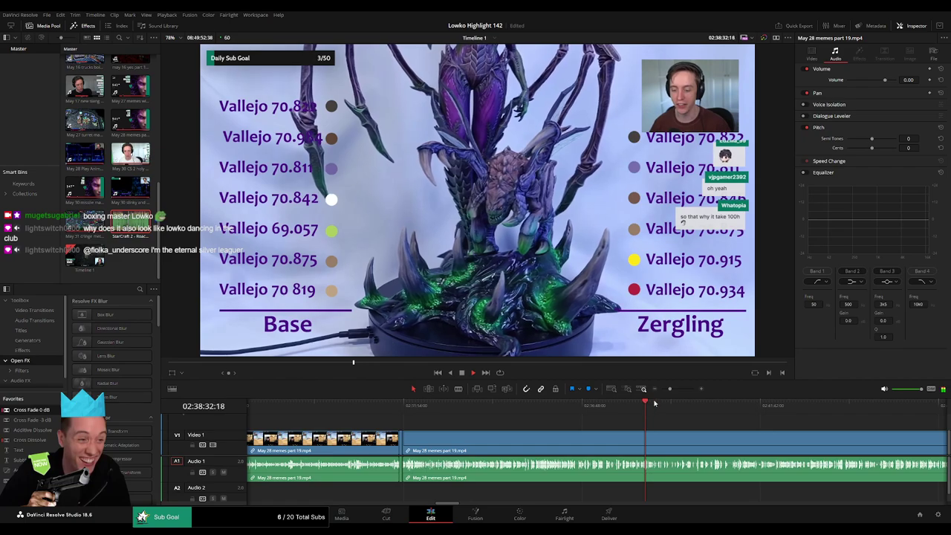
{"action": "scroll", "coordinate": [663, 402], "scroll_direction": "up", "scroll_amount": 2}
{"action": "left_click_drag", "start_coordinate": [549, 406], "coordinate": [463, 407]}
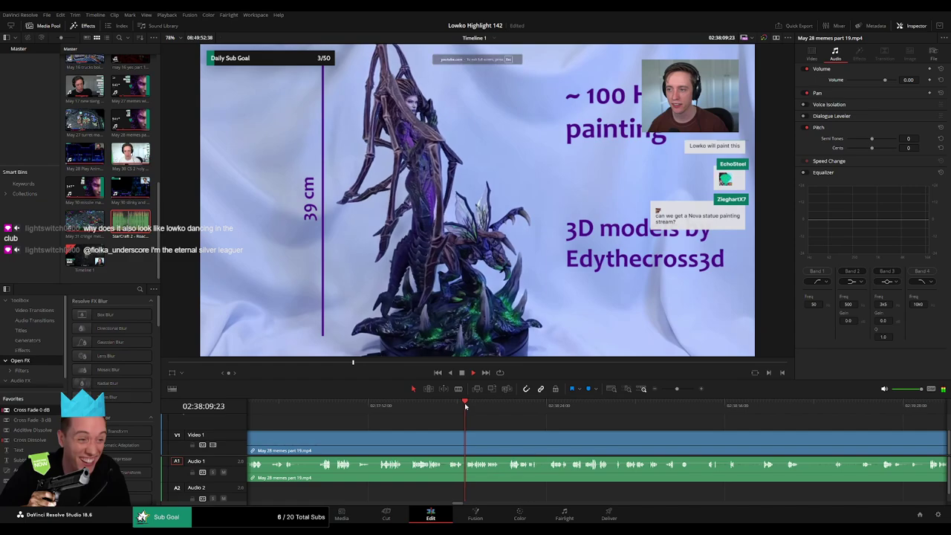
{"action": "left_click", "coordinate": [415, 407]}
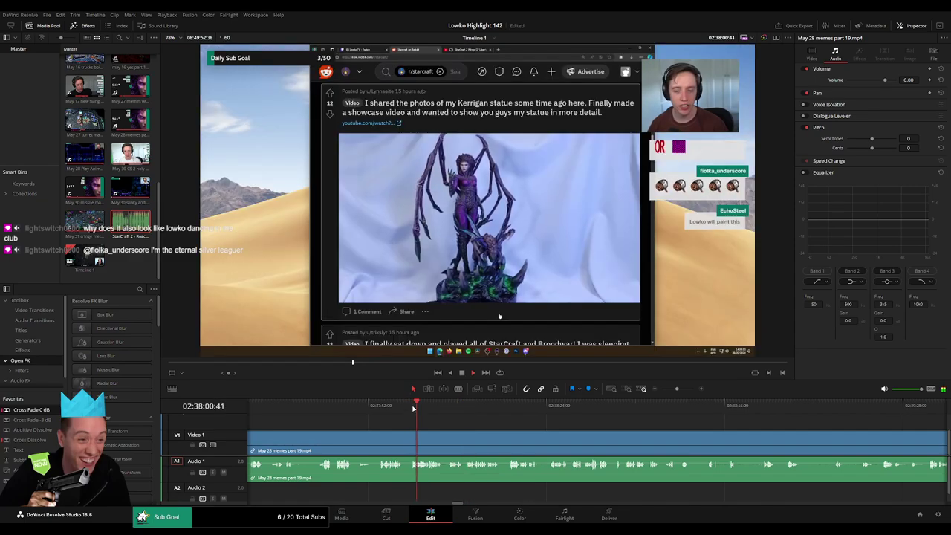
{"action": "left_click_drag", "start_coordinate": [380, 412], "coordinate": [343, 411]}
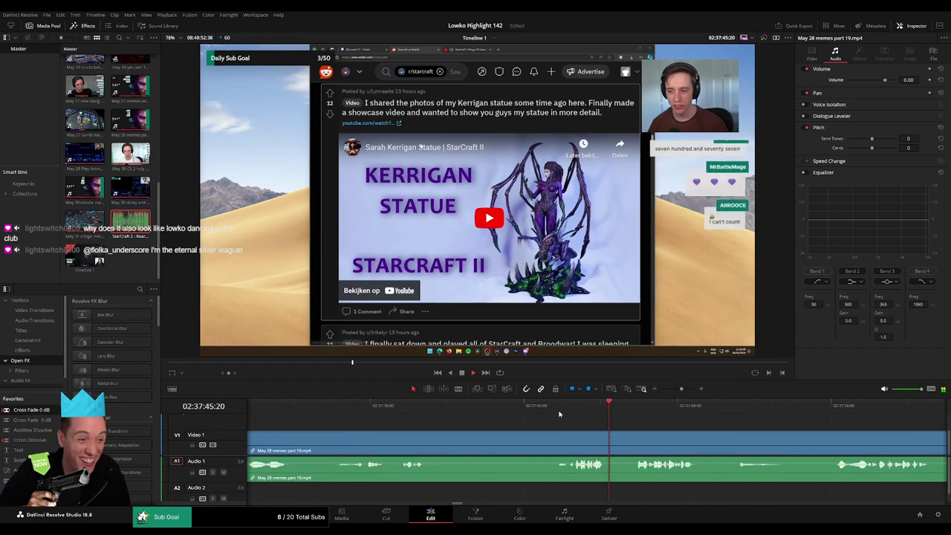
{"action": "left_click", "coordinate": [532, 408]}
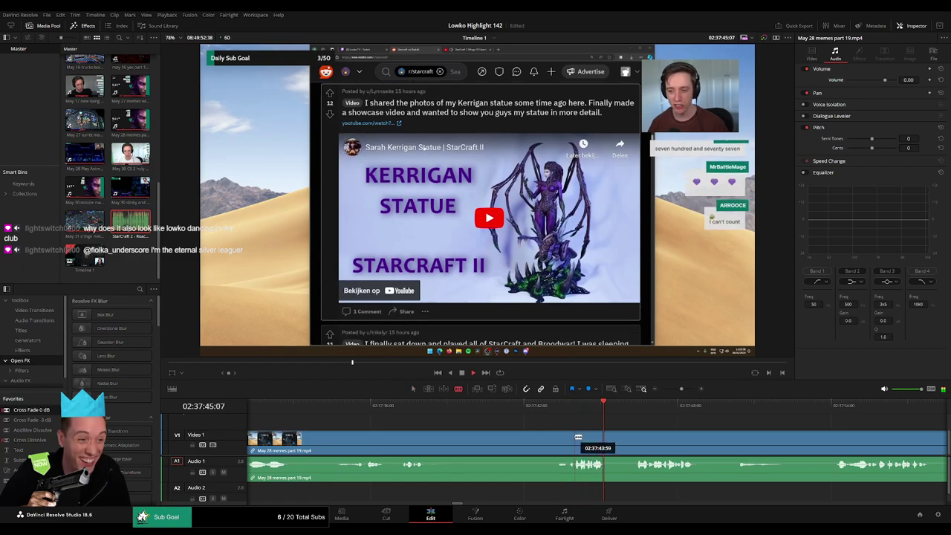
{"action": "left_click", "coordinate": [573, 438]}
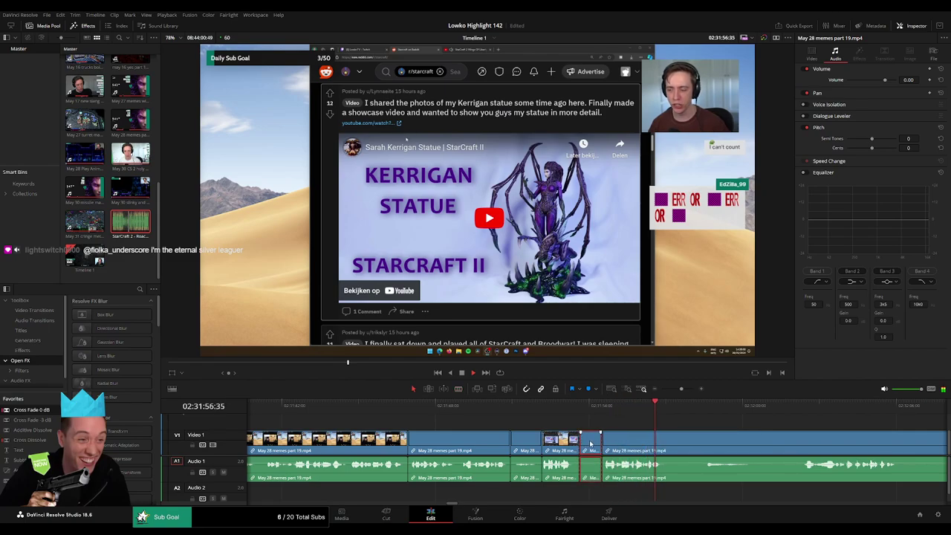
{"action": "key", "text": "Delete"}
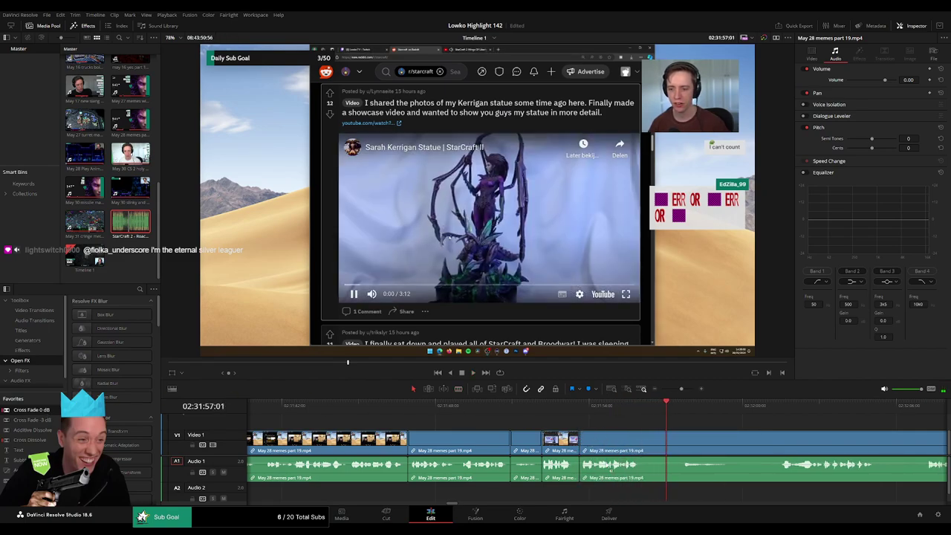
Step: Split the following footage at two points bracketing an unwanted part
{"action": "scroll", "coordinate": [548, 439], "scroll_direction": "right", "scroll_amount": 3}
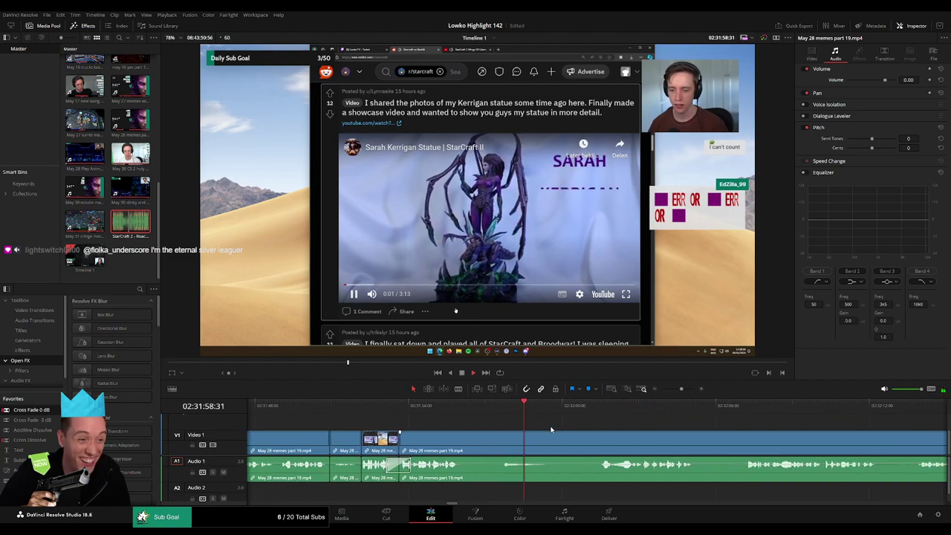
{"action": "left_click", "coordinate": [472, 438]}
{"action": "left_click", "coordinate": [599, 439]}
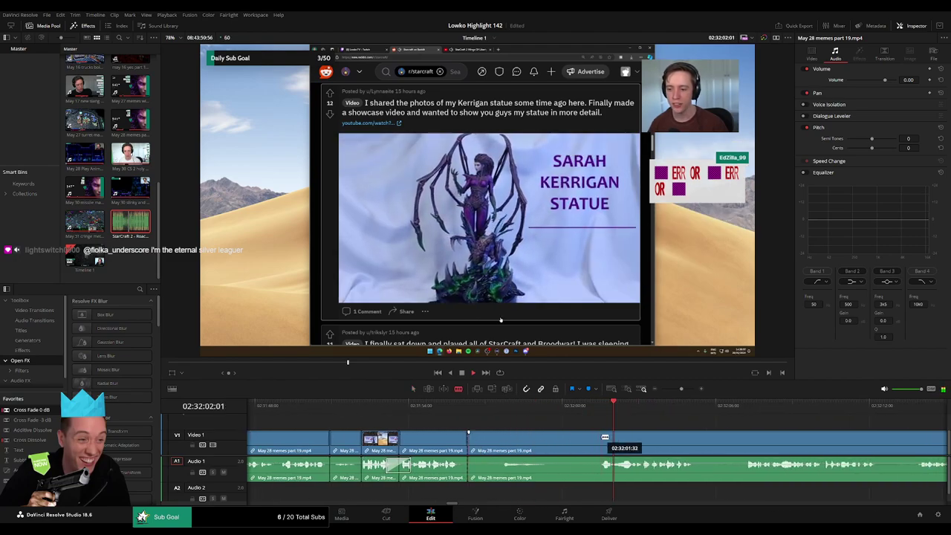
{"action": "key", "text": "a"}
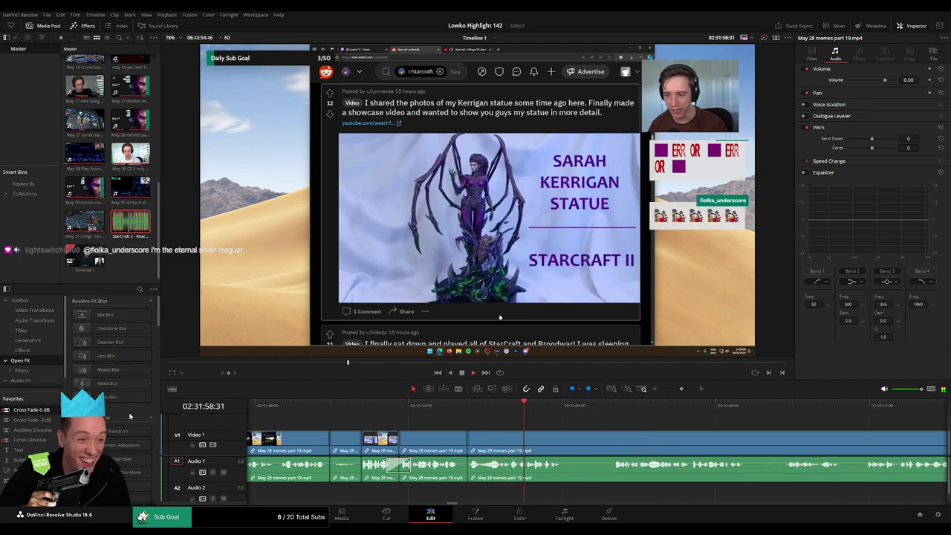
{"action": "left_click", "coordinate": [612, 412]}
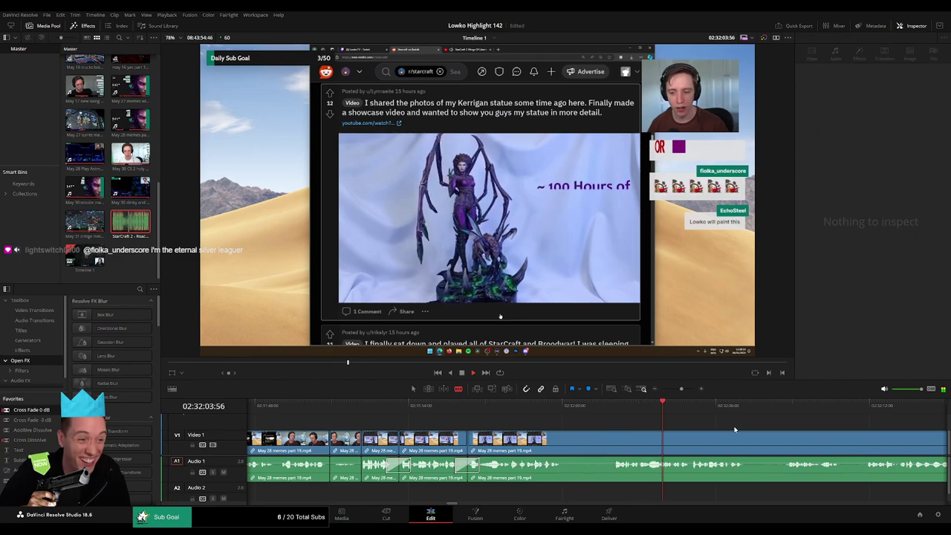
{"action": "left_click", "coordinate": [557, 419]}
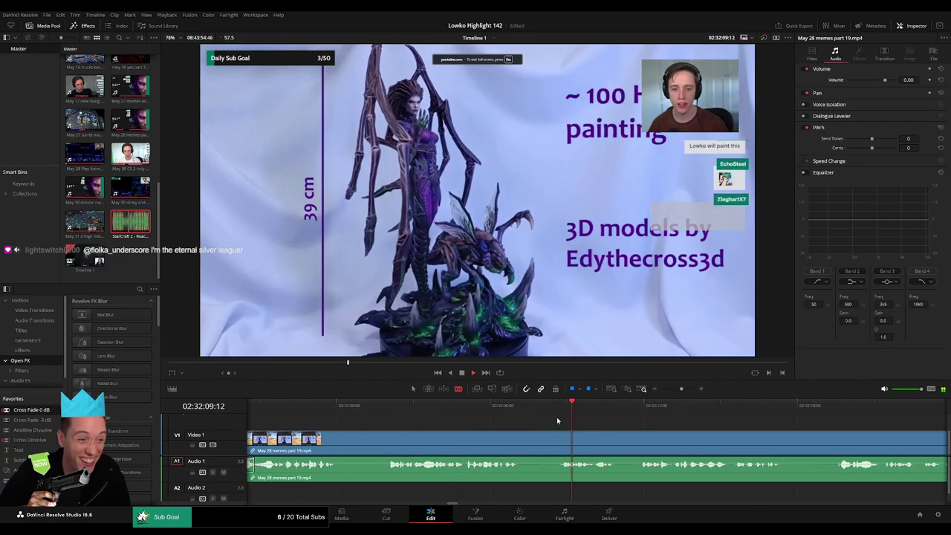
{"action": "left_click", "coordinate": [652, 416]}
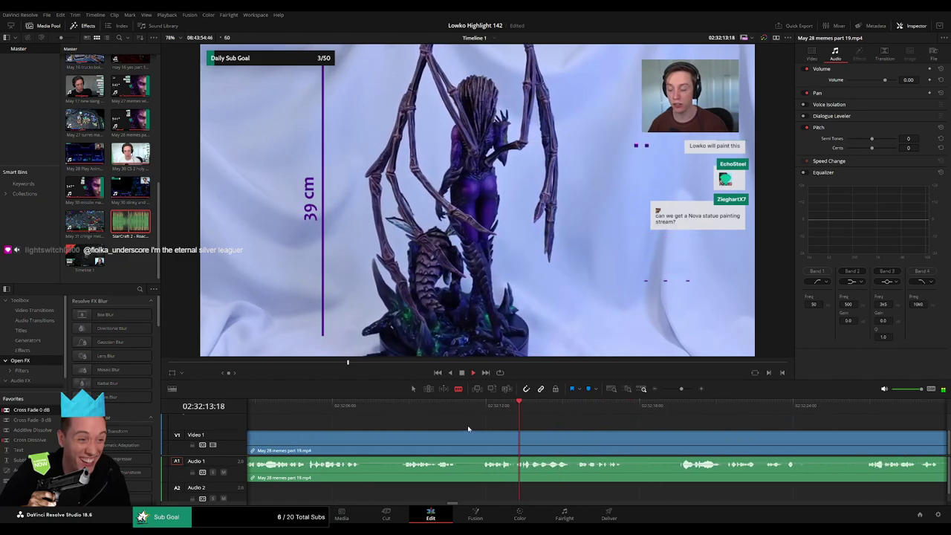
{"action": "left_click", "coordinate": [359, 414]}
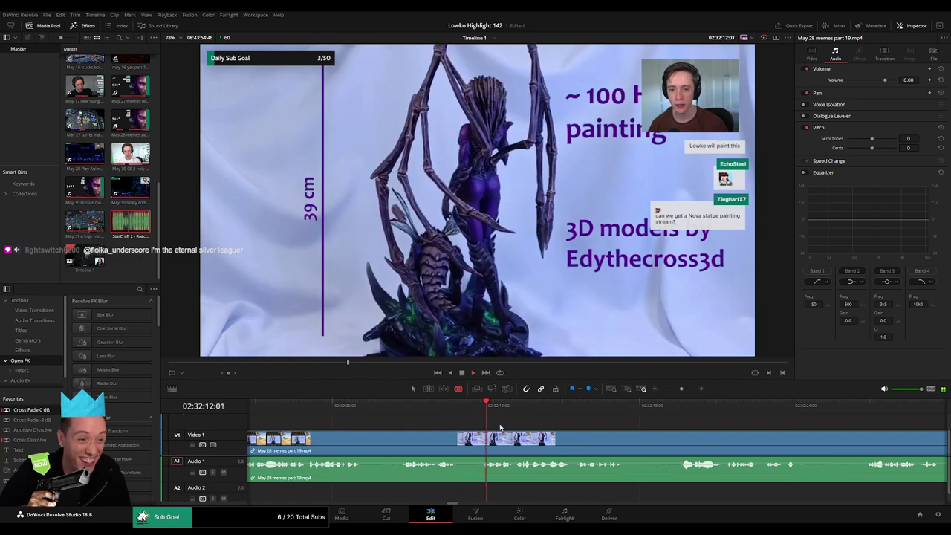
{"action": "scroll", "coordinate": [565, 422], "scroll_direction": "right", "scroll_amount": 3}
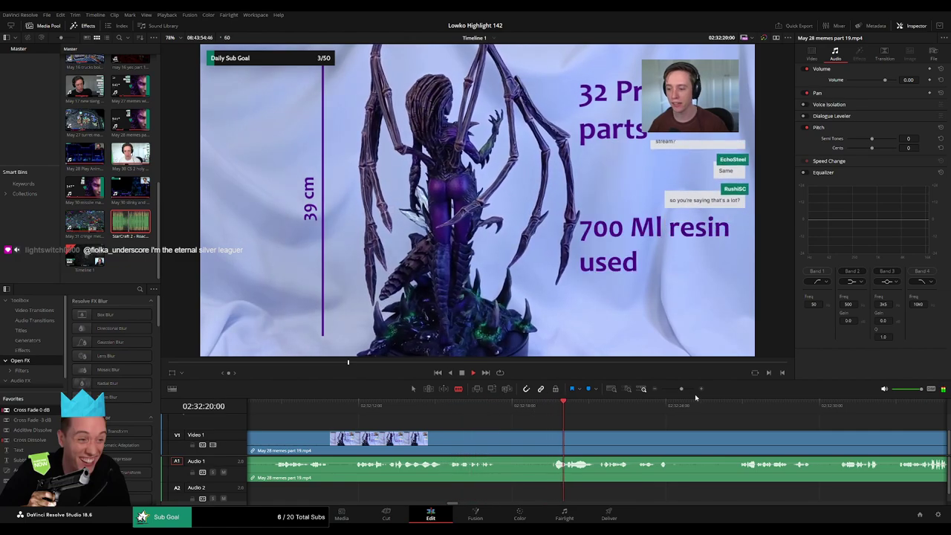
{"action": "left_click_drag", "start_coordinate": [680, 389], "coordinate": [678, 389]}
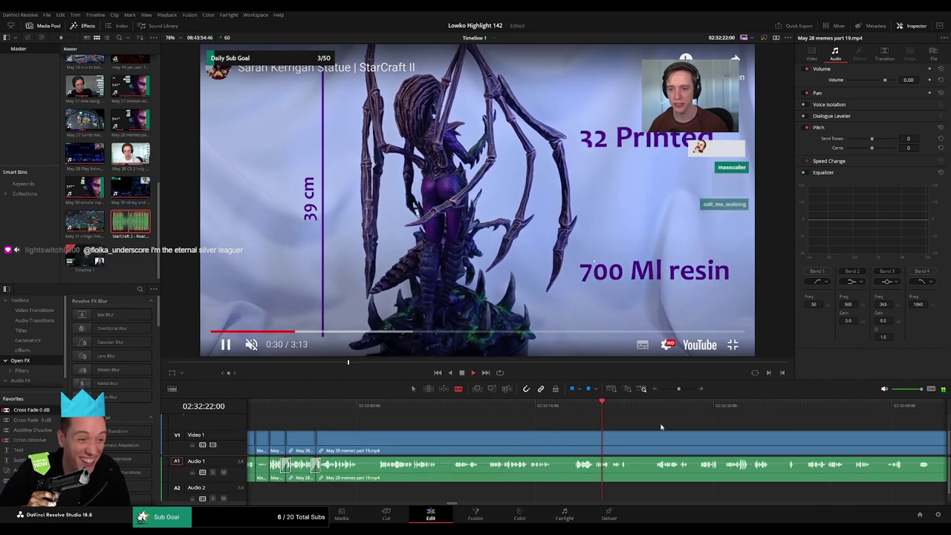
{"action": "left_click_drag", "start_coordinate": [662, 422], "coordinate": [549, 422]}
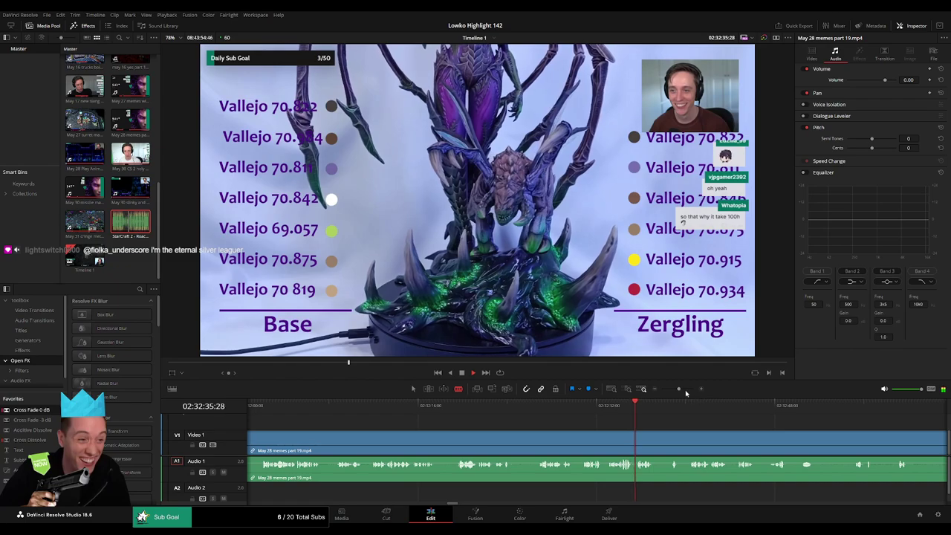
{"action": "left_click_drag", "start_coordinate": [678, 389], "coordinate": [676, 392]}
{"action": "scroll", "coordinate": [596, 418], "scroll_direction": "right", "scroll_amount": 3}
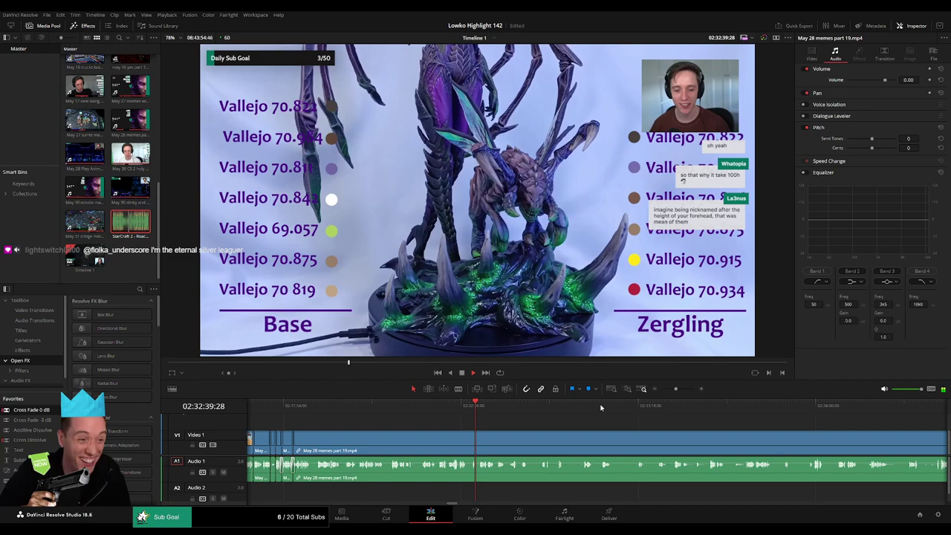
{"action": "left_click_drag", "start_coordinate": [675, 388], "coordinate": [684, 389]}
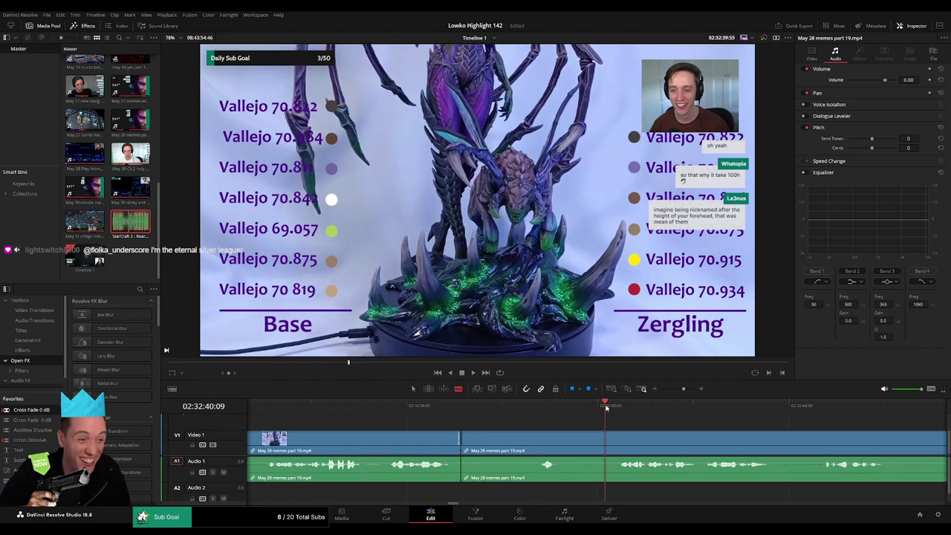
{"action": "left_click", "coordinate": [590, 444]}
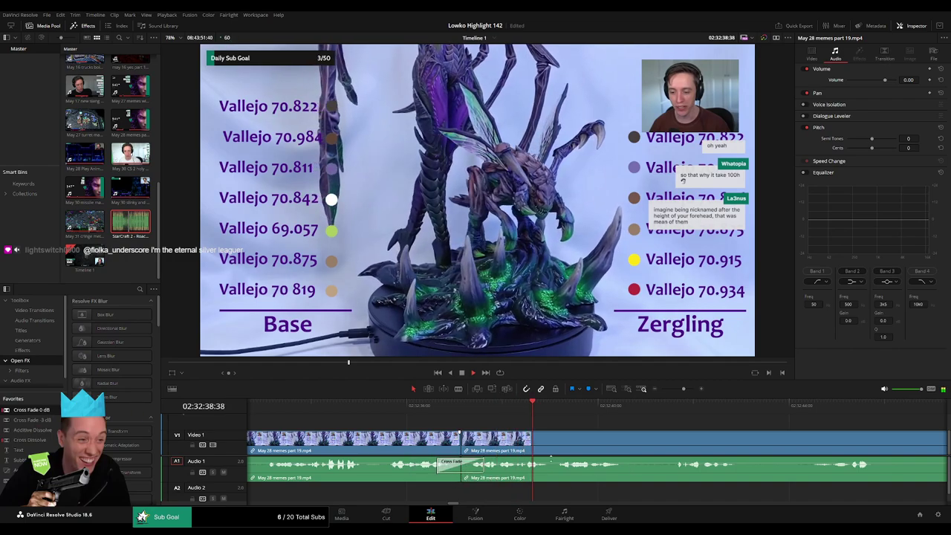
{"action": "scroll", "coordinate": [498, 438], "scroll_direction": "down", "scroll_amount": 3}
{"action": "scroll", "coordinate": [529, 448], "scroll_direction": "down", "scroll_amount": 3}
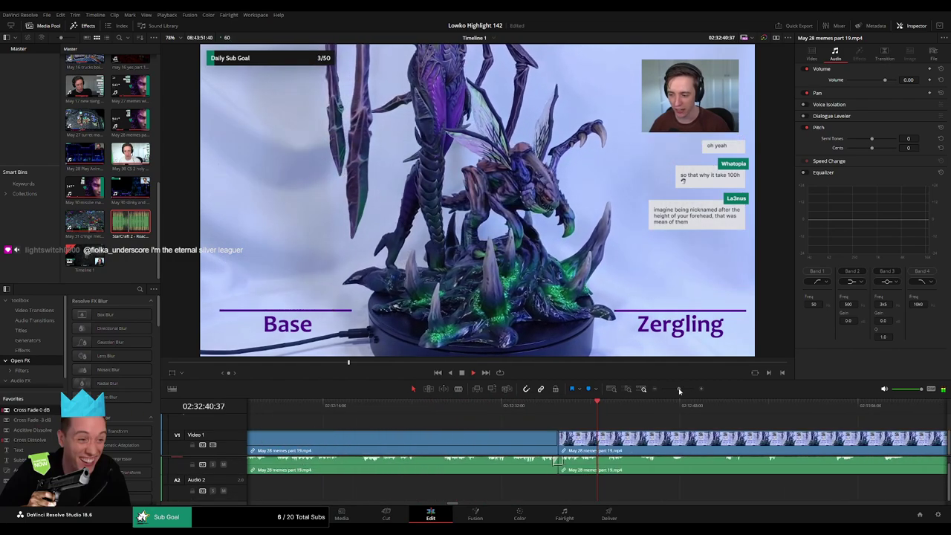
{"action": "scroll", "coordinate": [496, 416], "scroll_direction": "right", "scroll_amount": 3}
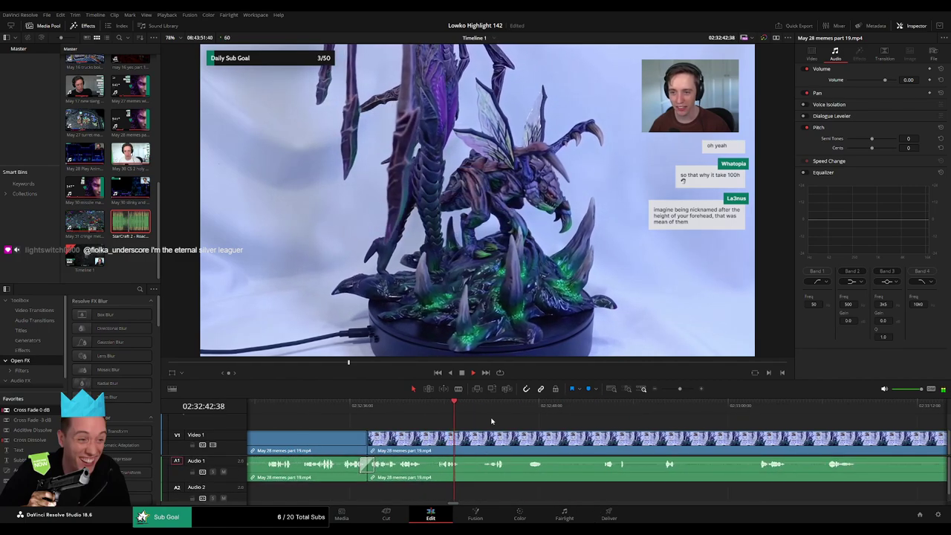
{"action": "left_click_drag", "start_coordinate": [496, 410], "coordinate": [601, 410]}
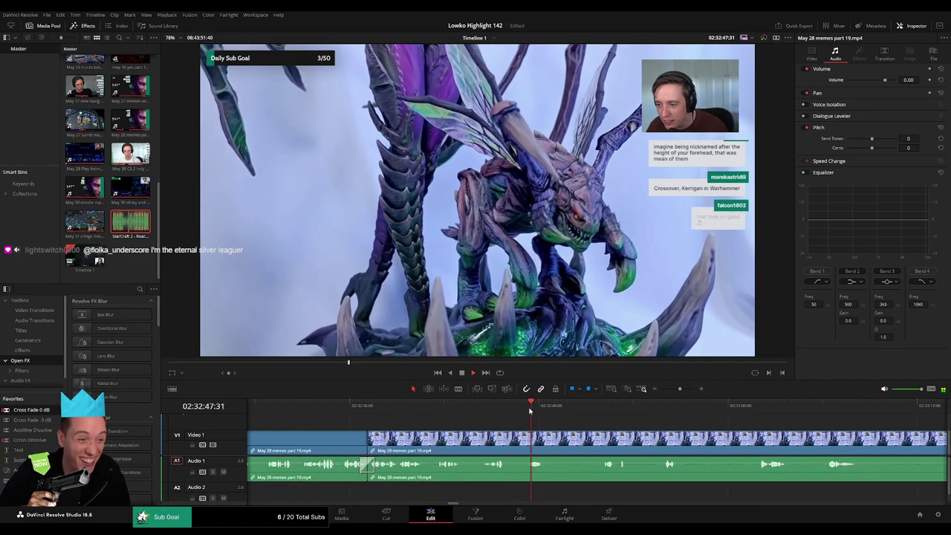
{"action": "scroll", "coordinate": [600, 410], "scroll_direction": "right", "scroll_amount": 3}
{"action": "left_click", "coordinate": [482, 409]}
{"action": "key", "text": "space"}
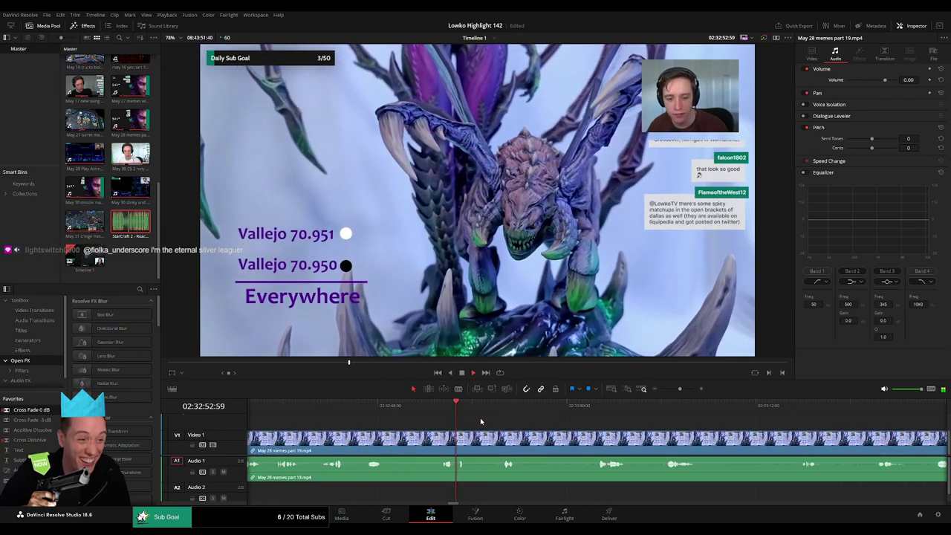
{"action": "left_click", "coordinate": [594, 410]}
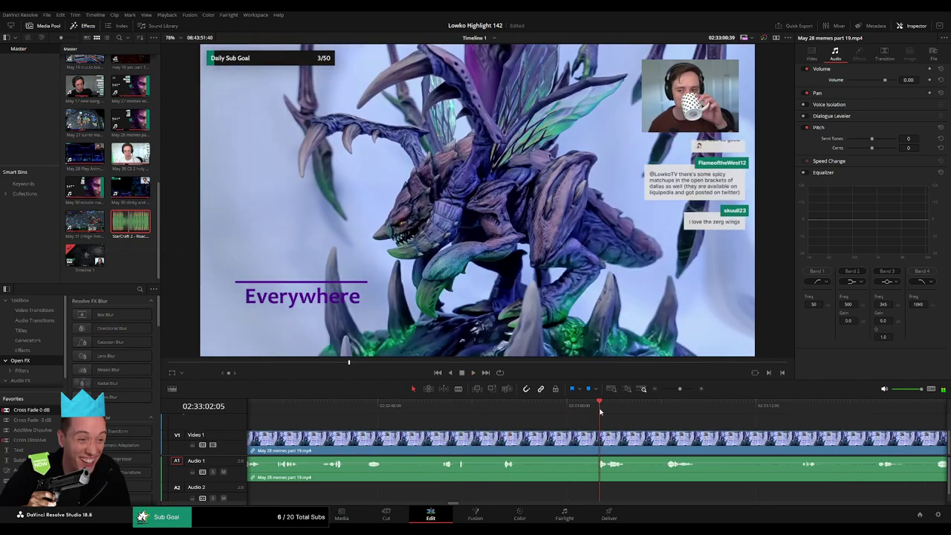
{"action": "scroll", "coordinate": [453, 417], "scroll_direction": "right", "scroll_amount": 3}
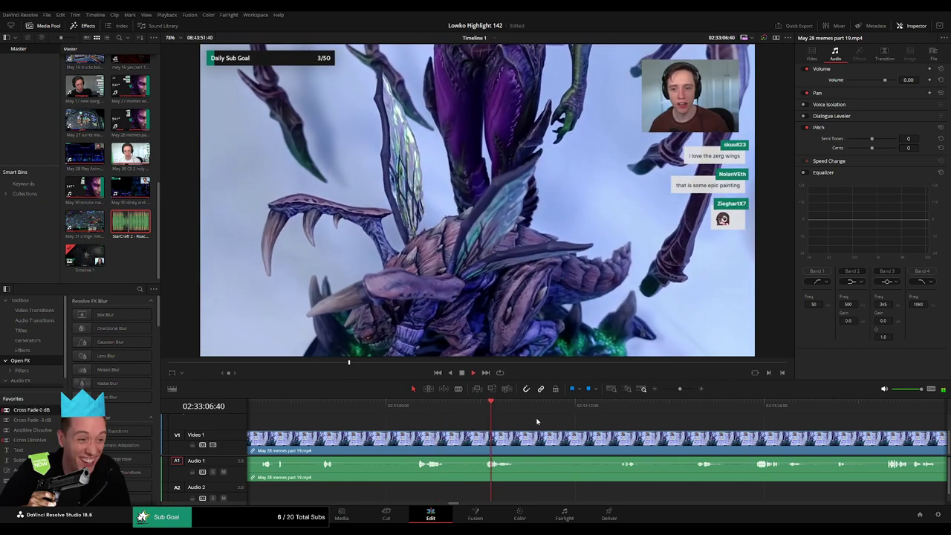
{"action": "key", "text": "l"}
{"action": "key", "text": "l"}
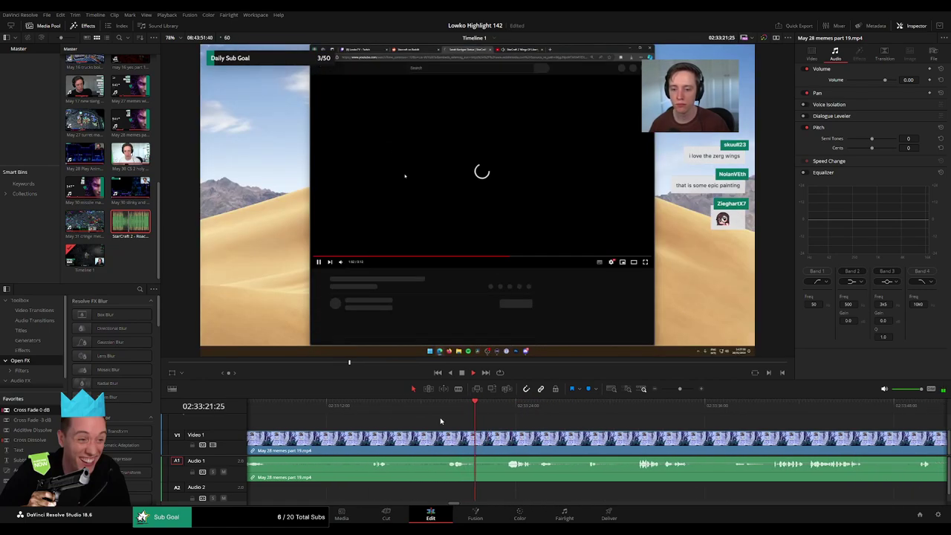
{"action": "left_click", "coordinate": [398, 437]}
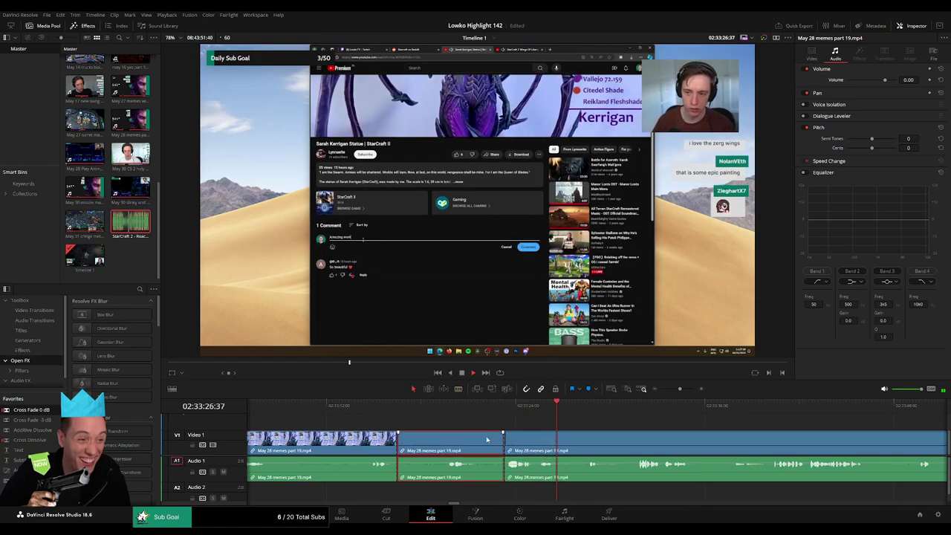
{"action": "key", "text": "Delete"}
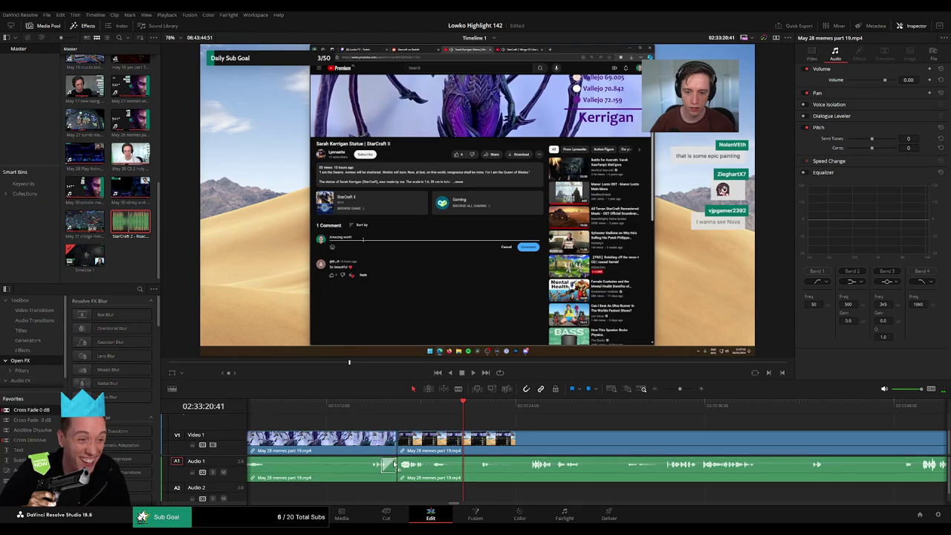
{"action": "left_click", "coordinate": [378, 413]}
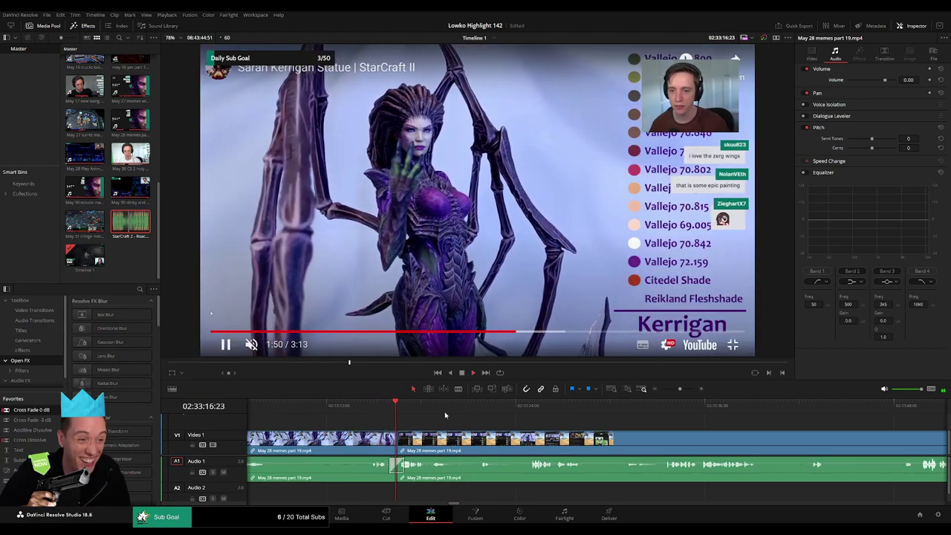
{"action": "left_click_drag", "start_coordinate": [431, 413], "coordinate": [483, 412]}
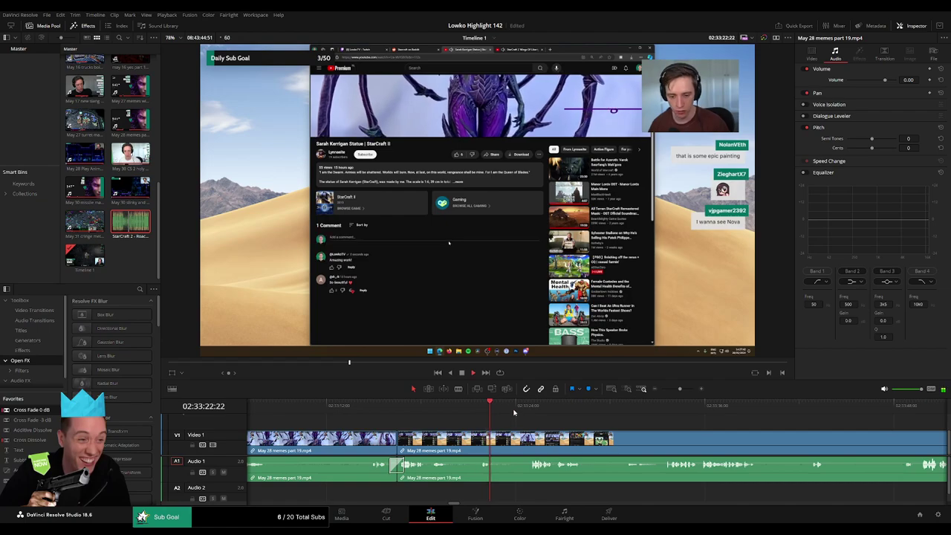
{"action": "scroll", "coordinate": [446, 420], "scroll_direction": "right", "scroll_amount": 3}
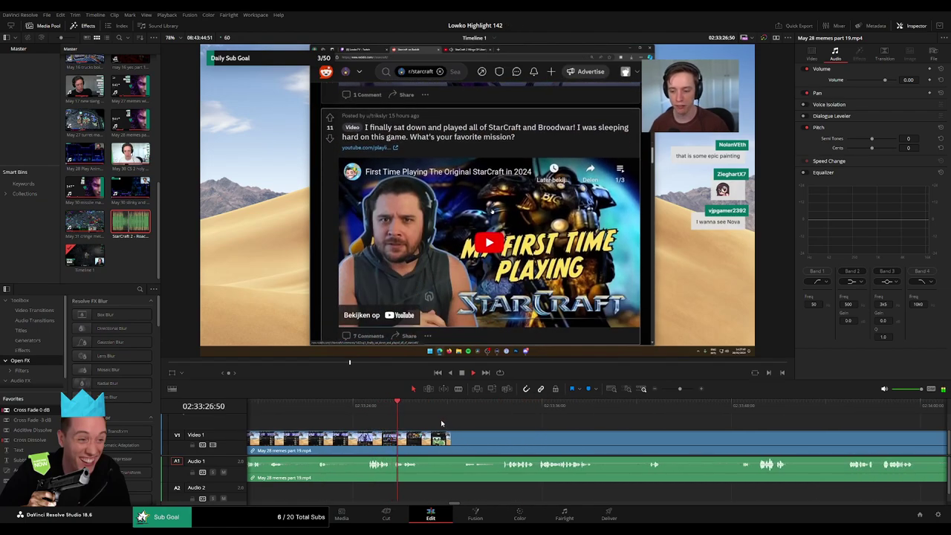
{"action": "scroll", "coordinate": [443, 420], "scroll_direction": "right", "scroll_amount": 1}
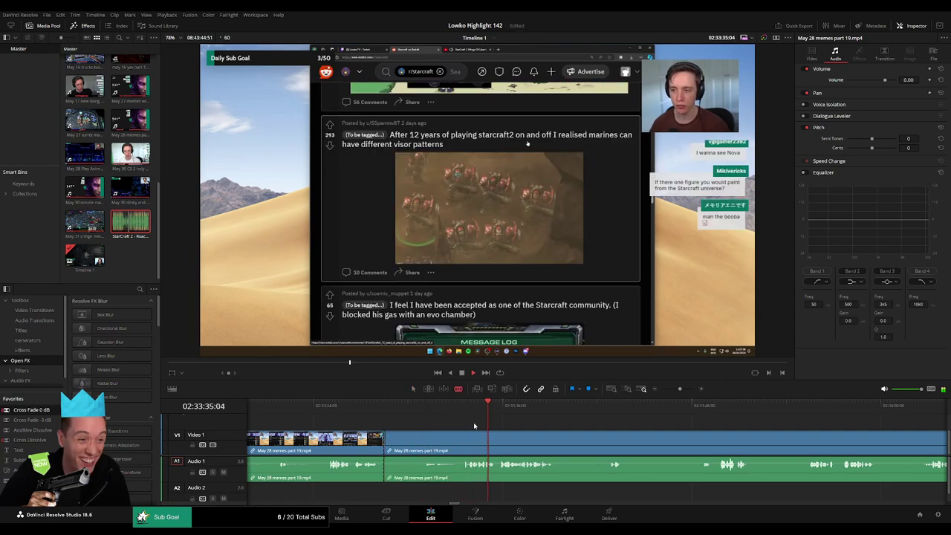
{"action": "left_click_drag", "start_coordinate": [590, 405], "coordinate": [917, 406]}
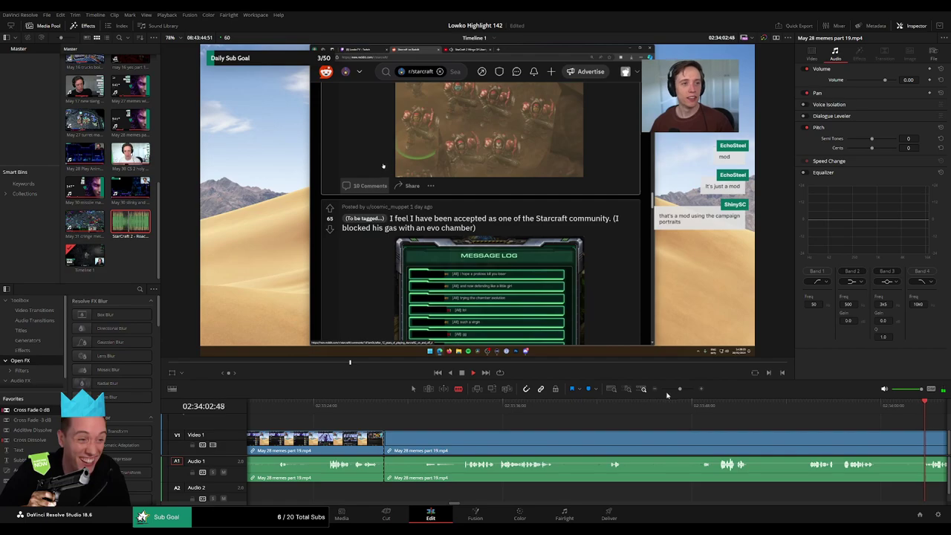
{"action": "scroll", "coordinate": [646, 416], "scroll_direction": "left", "scroll_amount": 5}
{"action": "left_click_drag", "start_coordinate": [614, 406], "coordinate": [627, 409]}
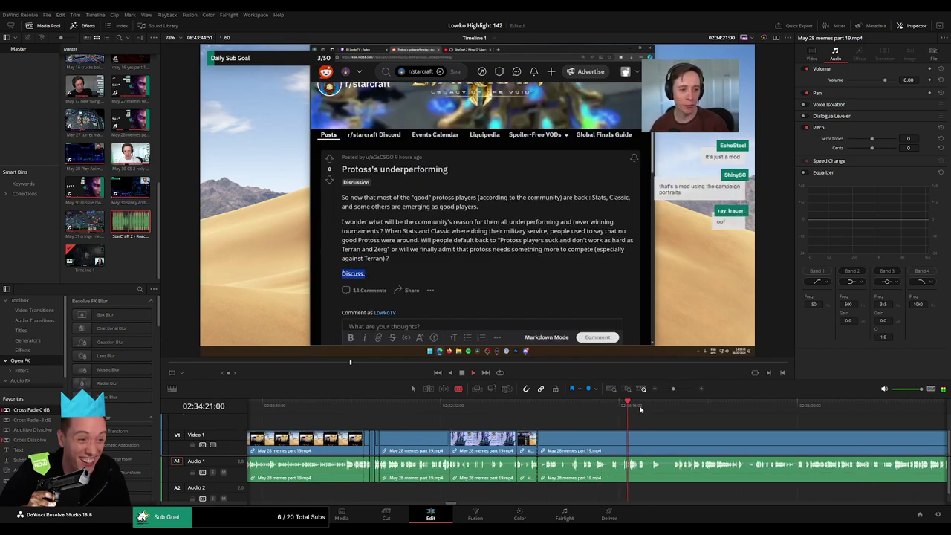
{"action": "left_click", "coordinate": [680, 406]}
{"action": "scroll", "coordinate": [594, 416], "scroll_direction": "right", "scroll_amount": 4}
{"action": "left_click", "coordinate": [539, 415]}
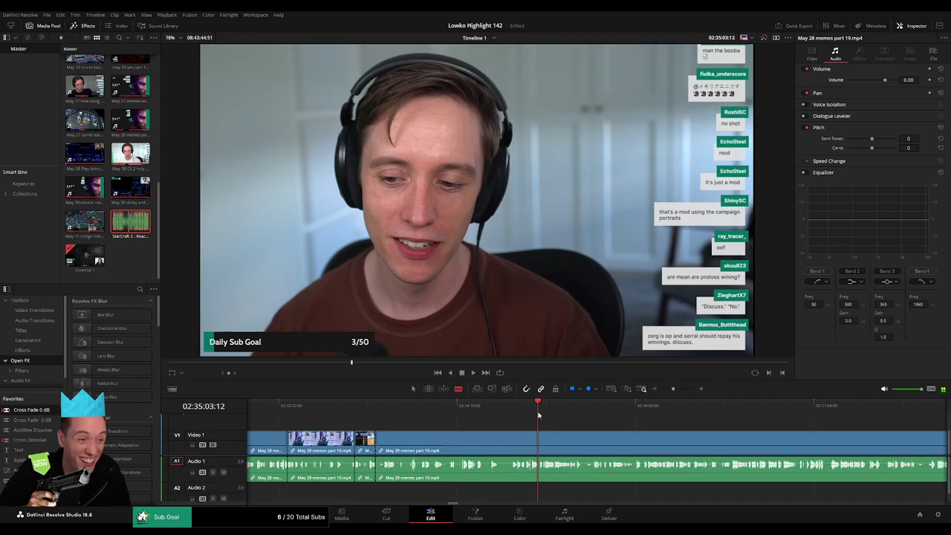
{"action": "key", "text": "space"}
{"action": "left_click", "coordinate": [733, 412]}
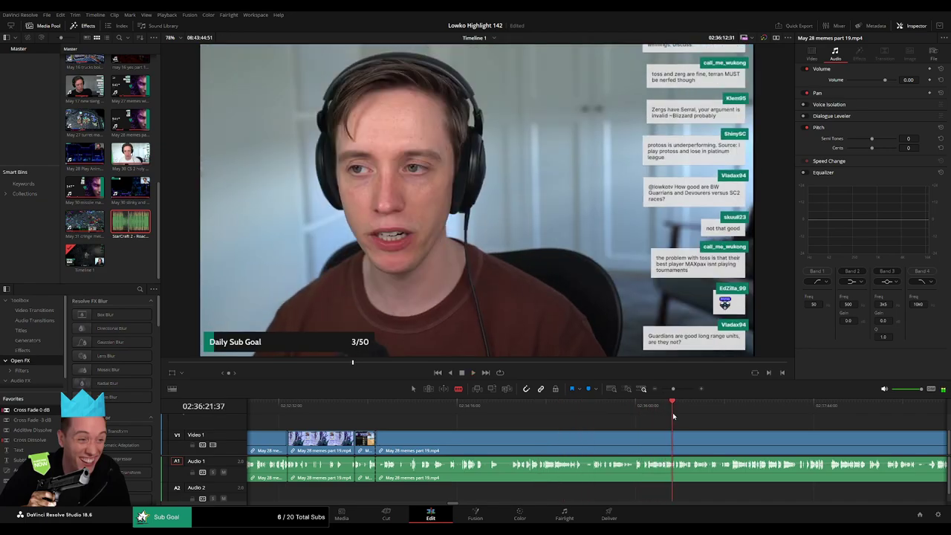
{"action": "left_click", "coordinate": [675, 412]}
{"action": "left_click", "coordinate": [750, 414]}
{"action": "left_click", "coordinate": [838, 408]}
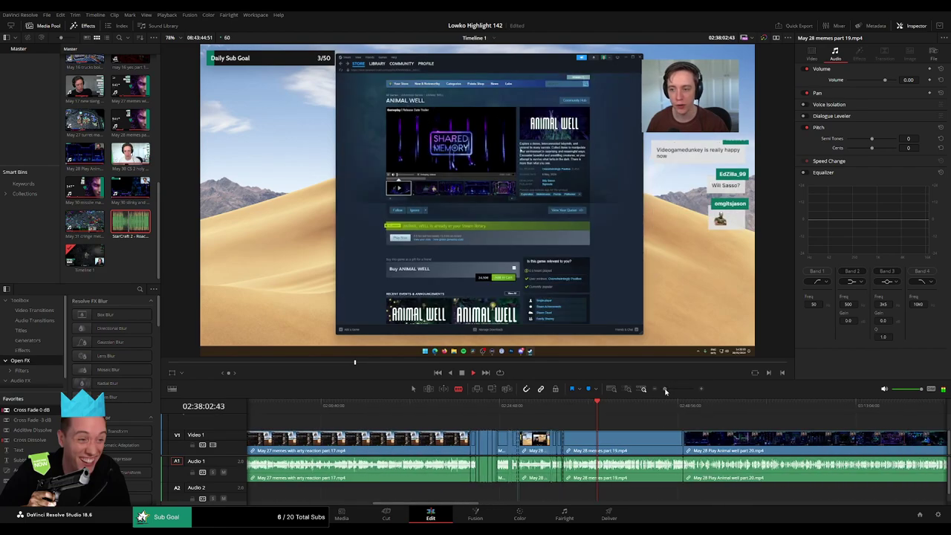
Step: Skim past the StarCraft, GeoGrid, Google Mongolia and webcam sections to the long memes part 19 stretch
{"action": "left_click", "coordinate": [707, 406]}
{"action": "left_click", "coordinate": [765, 406]}
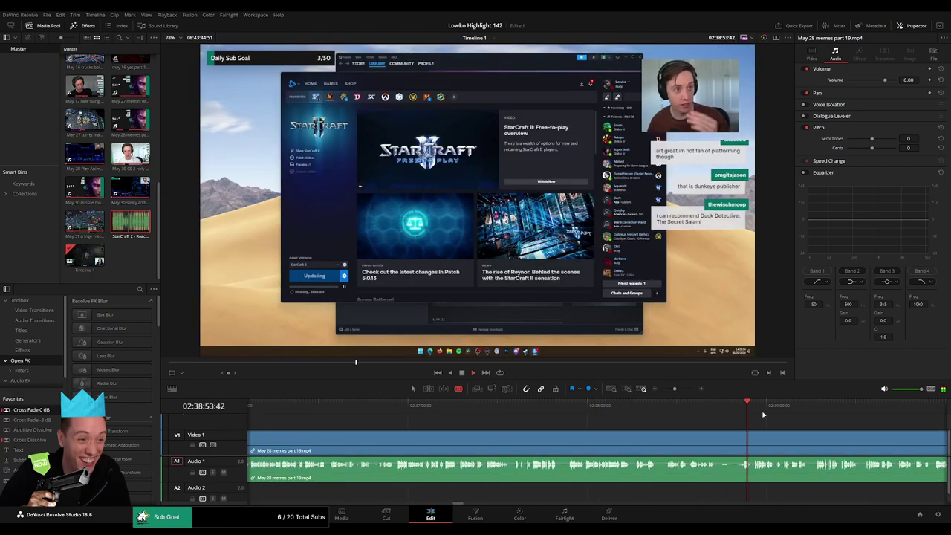
{"action": "left_click", "coordinate": [734, 406]}
{"action": "left_click", "coordinate": [759, 406]}
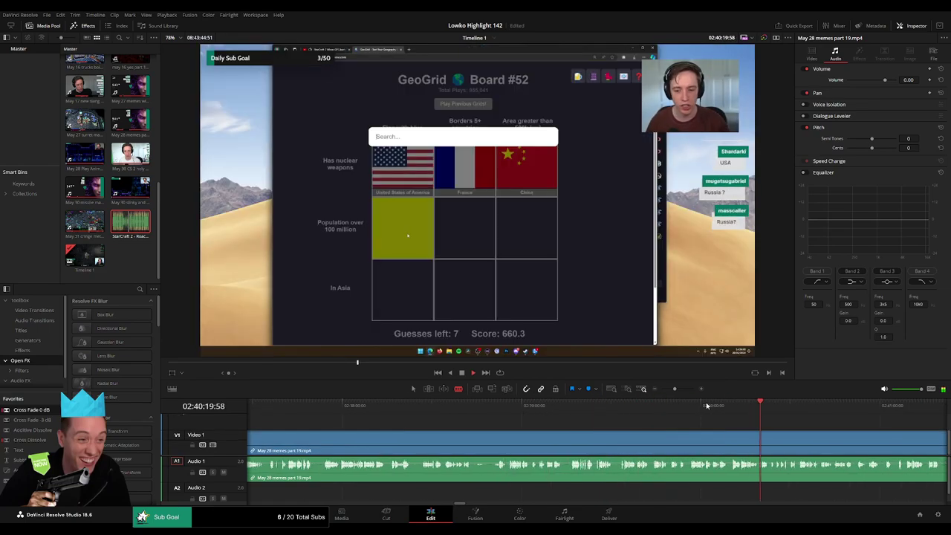
{"action": "left_click_drag", "start_coordinate": [673, 389], "coordinate": [664, 389]}
{"action": "left_click", "coordinate": [620, 406]}
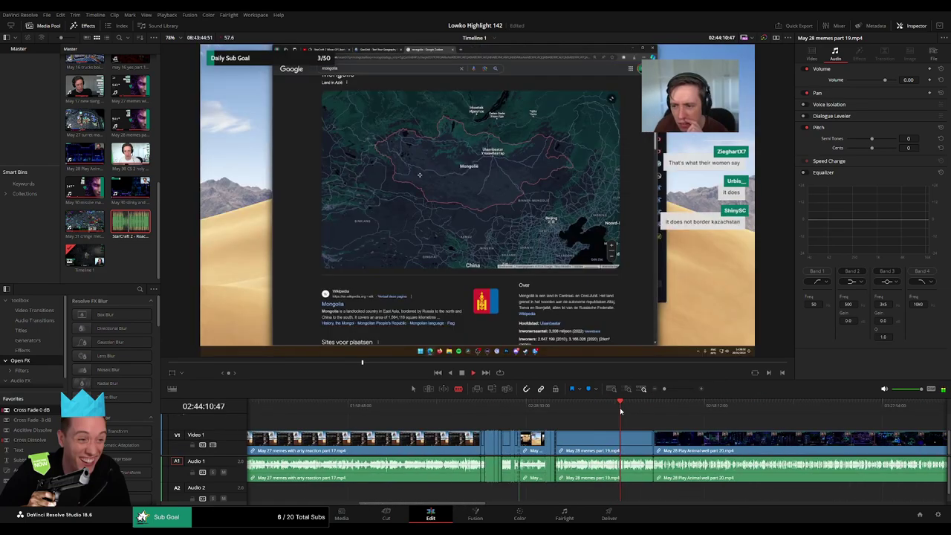
{"action": "left_click", "coordinate": [630, 410]}
{"action": "left_click", "coordinate": [636, 409]}
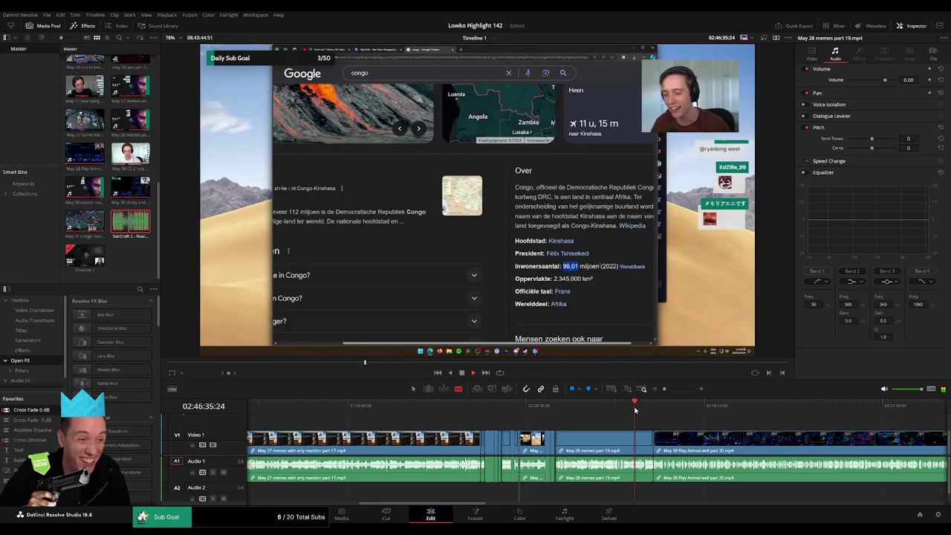
{"action": "left_click", "coordinate": [644, 405]}
Step: Ripple delete the long May 28 memes part 19 stretch so no gap remains
{"action": "left_click", "coordinate": [619, 450]}
{"action": "key", "text": "space"}
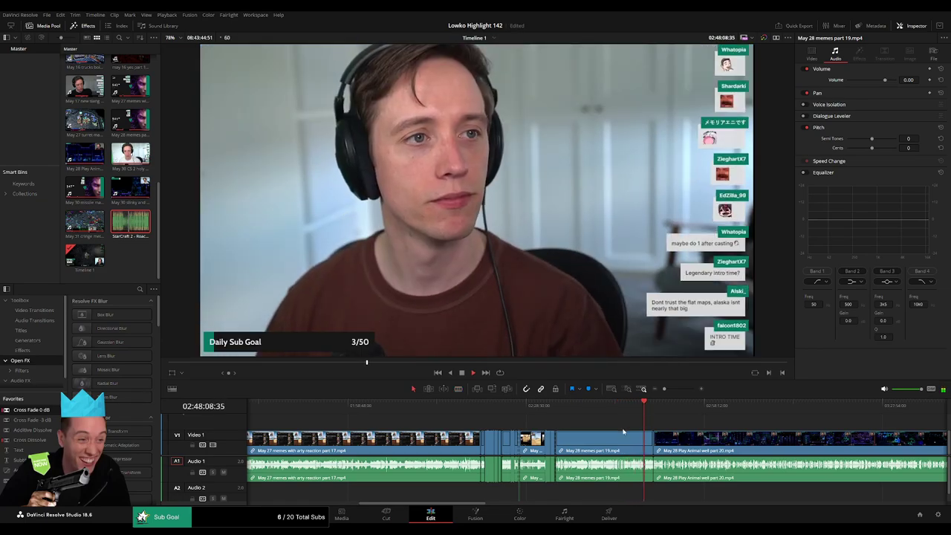
{"action": "key", "text": "Delete"}
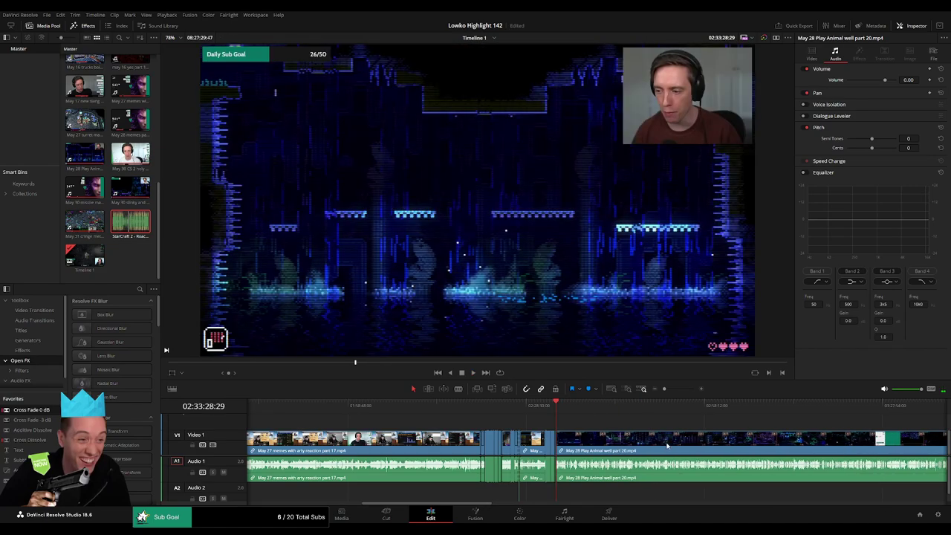
Step: Review the joined Animal Well part 20 footage and the following missile man clip
{"action": "scroll", "coordinate": [677, 443], "scroll_direction": "down", "scroll_amount": 2}
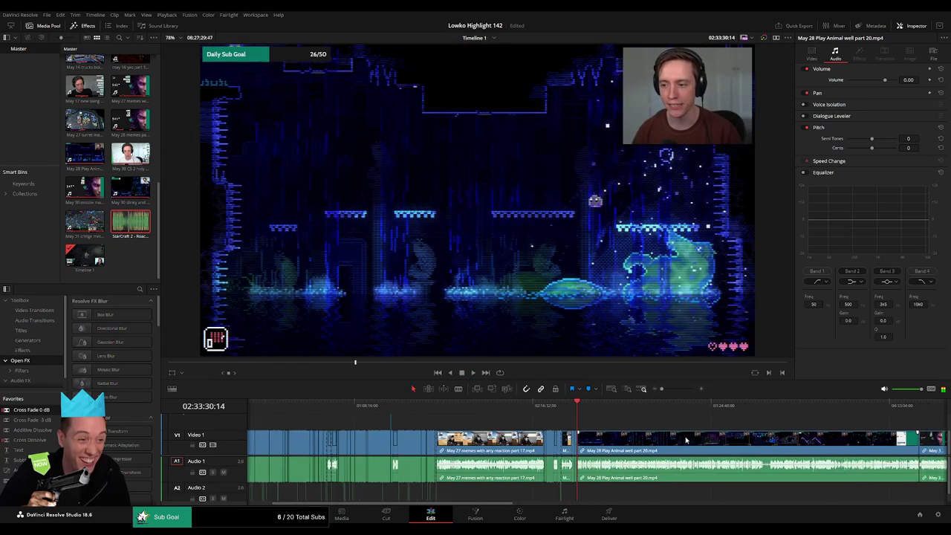
{"action": "scroll", "coordinate": [686, 441], "scroll_direction": "right", "scroll_amount": 3}
{"action": "left_click_drag", "start_coordinate": [649, 413], "coordinate": [647, 413]}
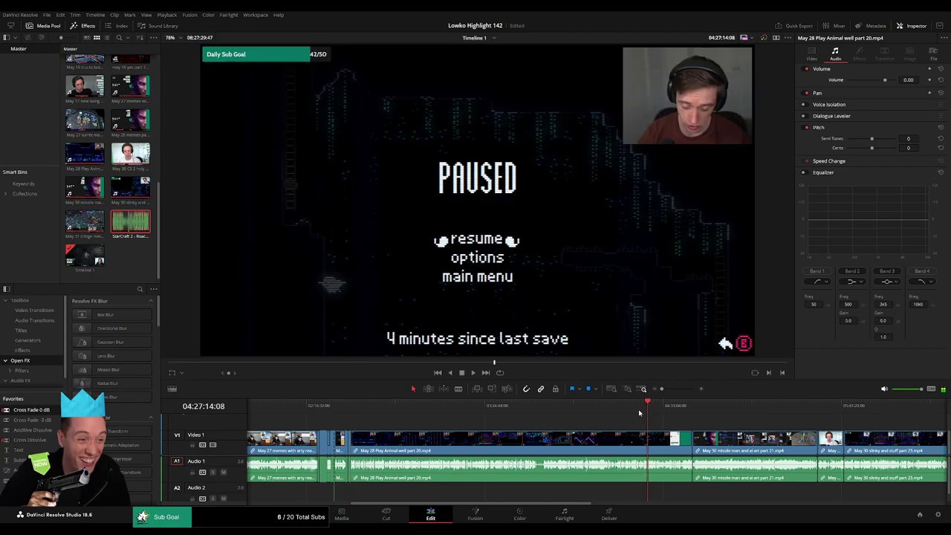
{"action": "left_click", "coordinate": [639, 413]}
{"action": "left_click", "coordinate": [668, 412]}
{"action": "key", "text": "space"}
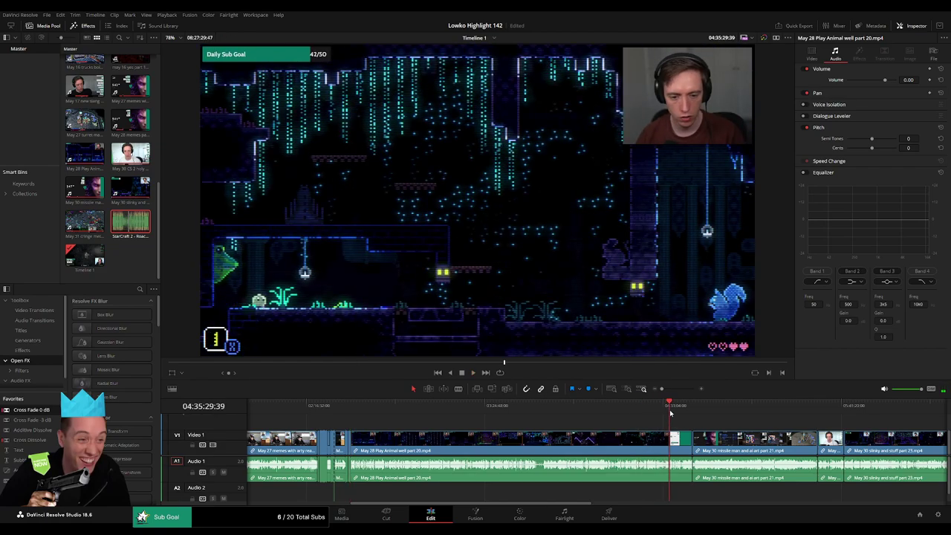
{"action": "left_click", "coordinate": [692, 412]}
{"action": "left_click", "coordinate": [715, 412]}
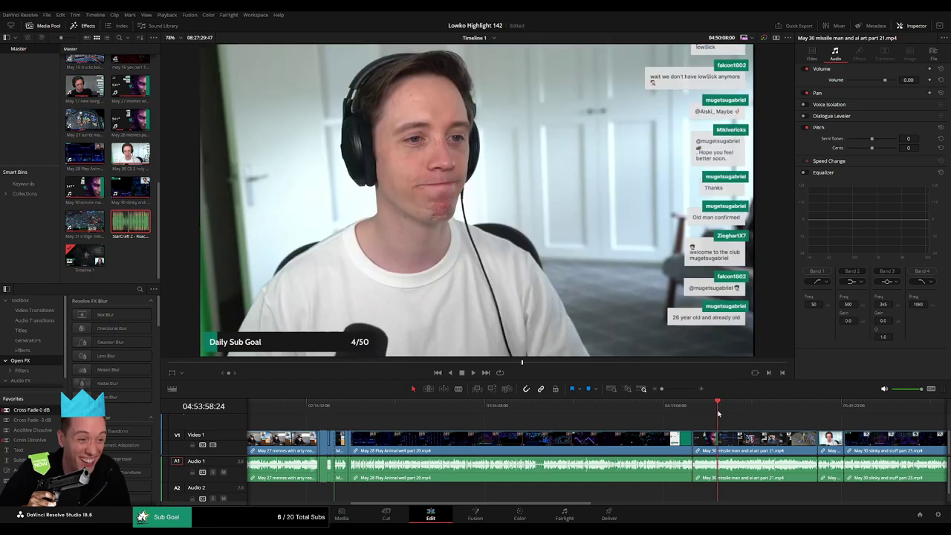
{"action": "left_click", "coordinate": [722, 412]}
{"action": "left_click", "coordinate": [740, 412]}
{"action": "left_click", "coordinate": [817, 413]}
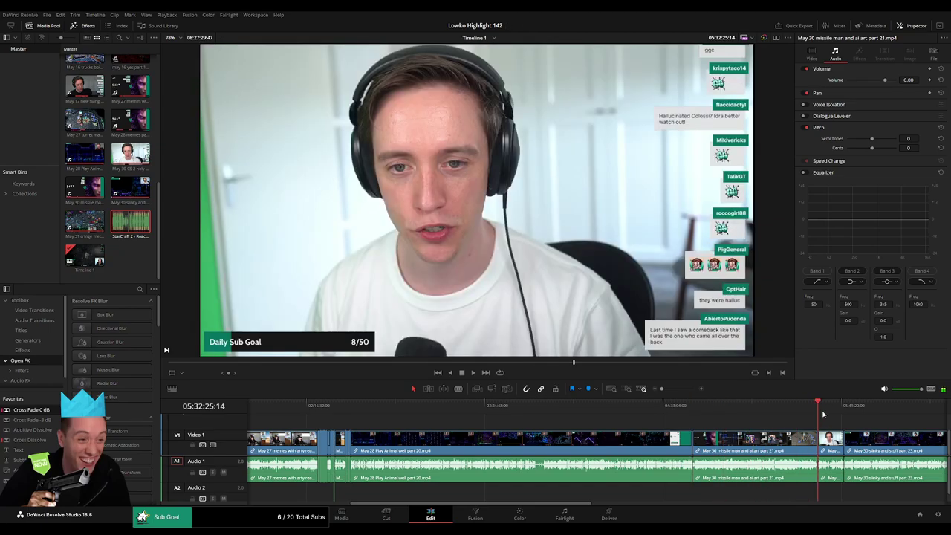
{"action": "left_click", "coordinate": [361, 411]}
Step: Check the end of the timeline, then return to play the Animal Well footage
{"action": "scroll", "coordinate": [481, 457], "scroll_direction": "right", "scroll_amount": 3}
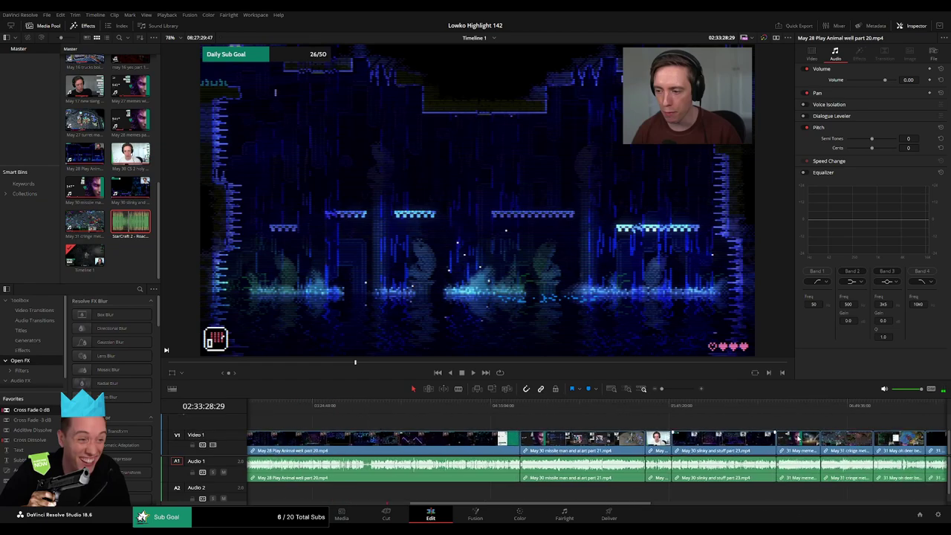
{"action": "scroll", "coordinate": [482, 456], "scroll_direction": "right", "scroll_amount": 3}
{"action": "scroll", "coordinate": [482, 456], "scroll_direction": "right", "scroll_amount": 2}
{"action": "scroll", "coordinate": [366, 446], "scroll_direction": "up", "scroll_amount": 3}
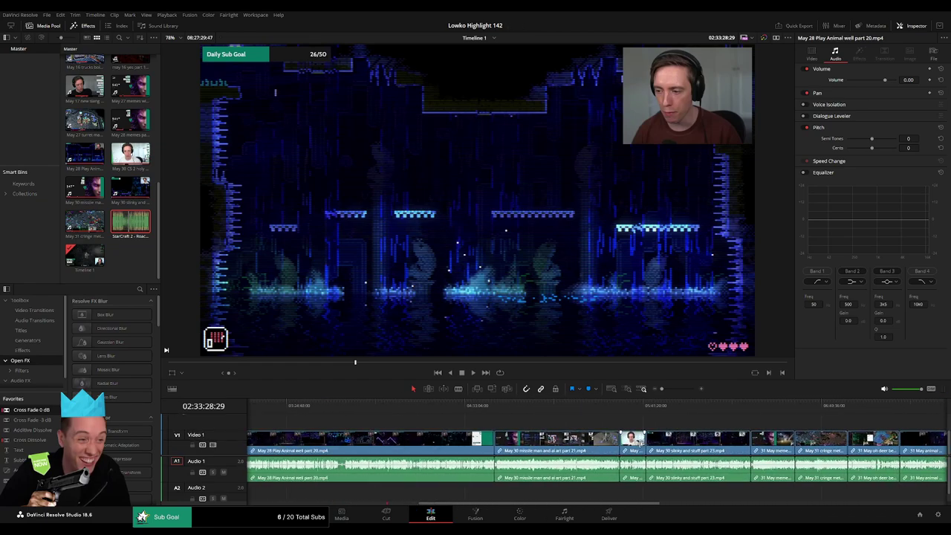
{"action": "scroll", "coordinate": [366, 445], "scroll_direction": "right", "scroll_amount": 3}
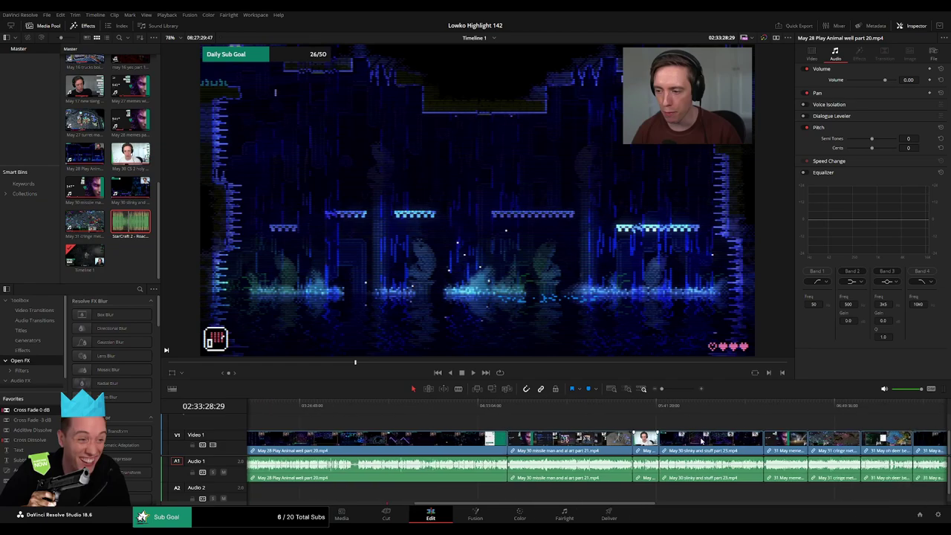
{"action": "scroll", "coordinate": [701, 440], "scroll_direction": "right", "scroll_amount": 3}
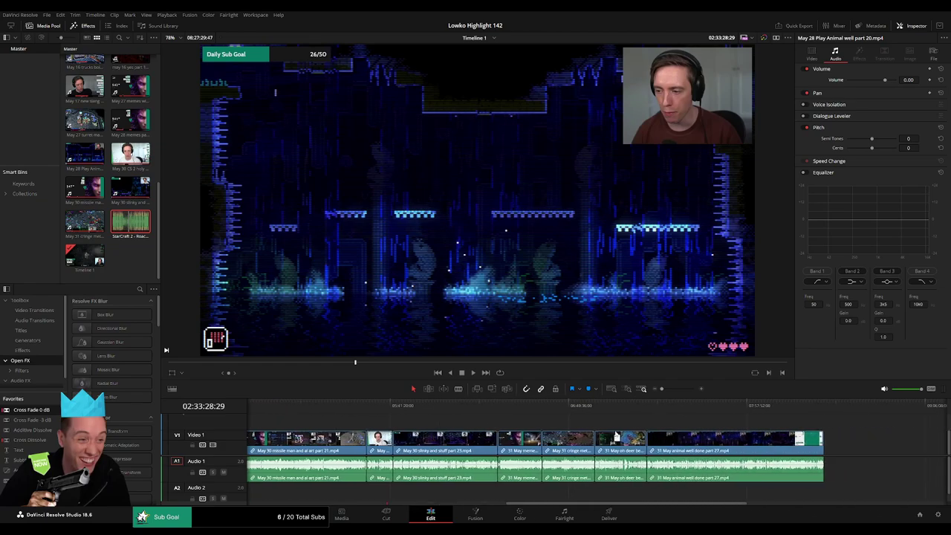
{"action": "left_click", "coordinate": [824, 408]}
{"action": "scroll", "coordinate": [397, 435], "scroll_direction": "left", "scroll_amount": 3}
{"action": "scroll", "coordinate": [613, 437], "scroll_direction": "left", "scroll_amount": 3}
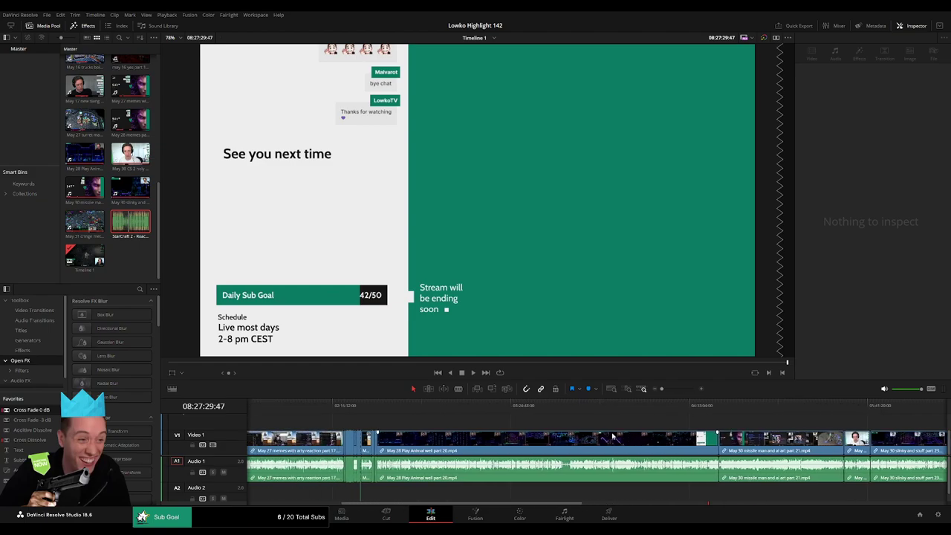
{"action": "left_click", "coordinate": [377, 407]}
{"action": "key", "text": "space"}
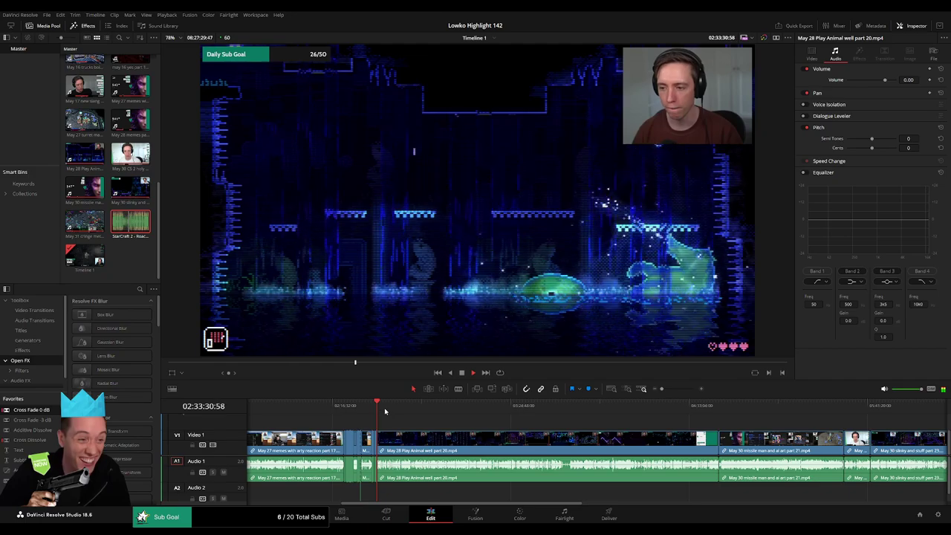
Step: Scrub the Animal Well gameplay, zooming in to rewatch the flamingo and bubble sections
{"action": "left_click", "coordinate": [391, 408]}
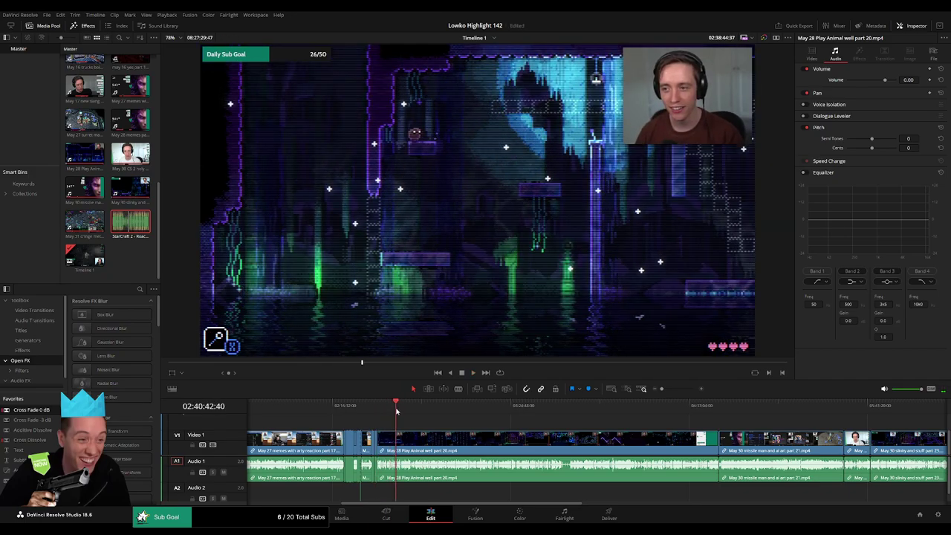
{"action": "left_click_drag", "start_coordinate": [391, 408], "coordinate": [405, 408]}
{"action": "left_click", "coordinate": [416, 415]}
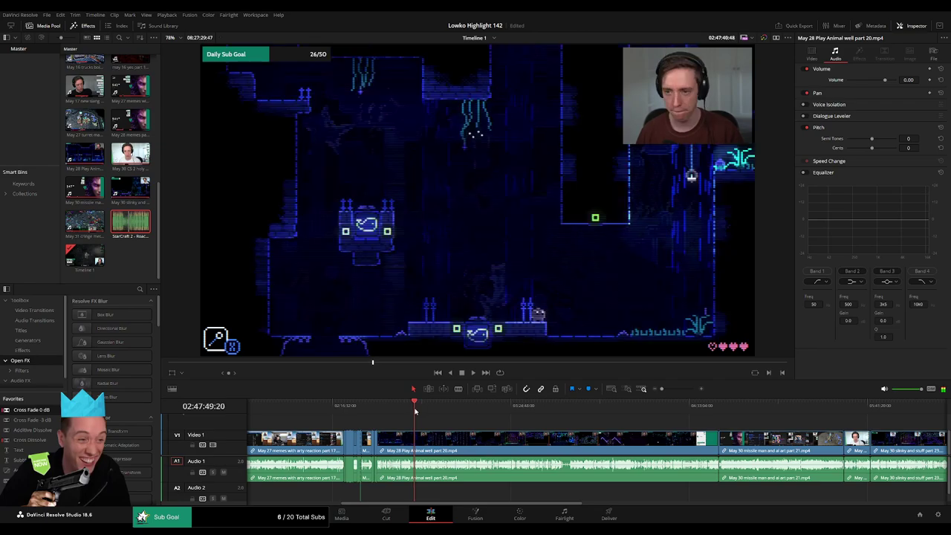
{"action": "left_click_drag", "start_coordinate": [422, 413], "coordinate": [444, 409]}
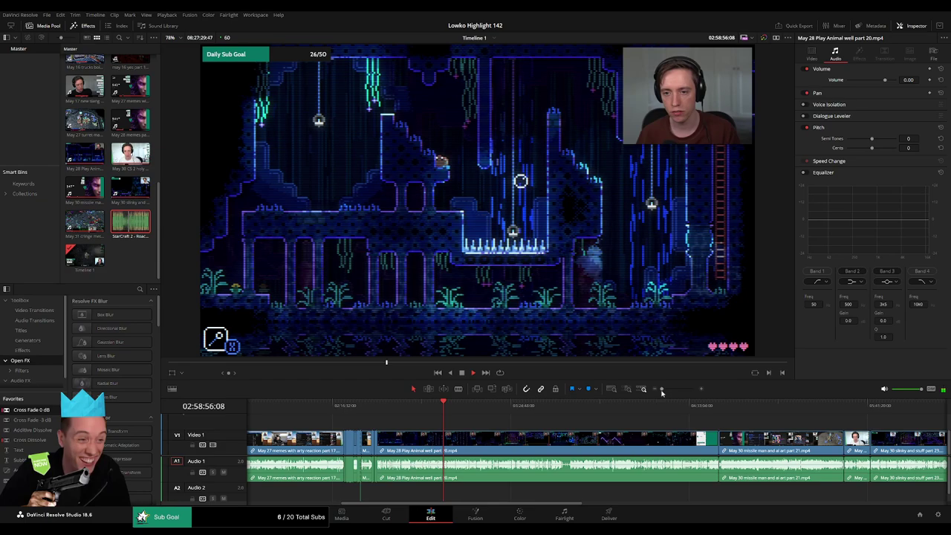
{"action": "left_click_drag", "start_coordinate": [431, 418], "coordinate": [460, 411]}
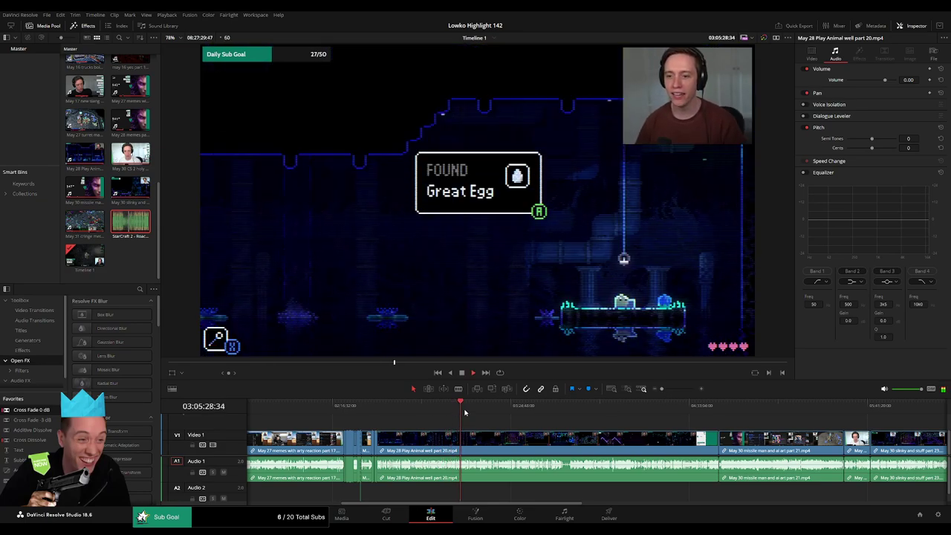
{"action": "left_click_drag", "start_coordinate": [460, 410], "coordinate": [457, 410]}
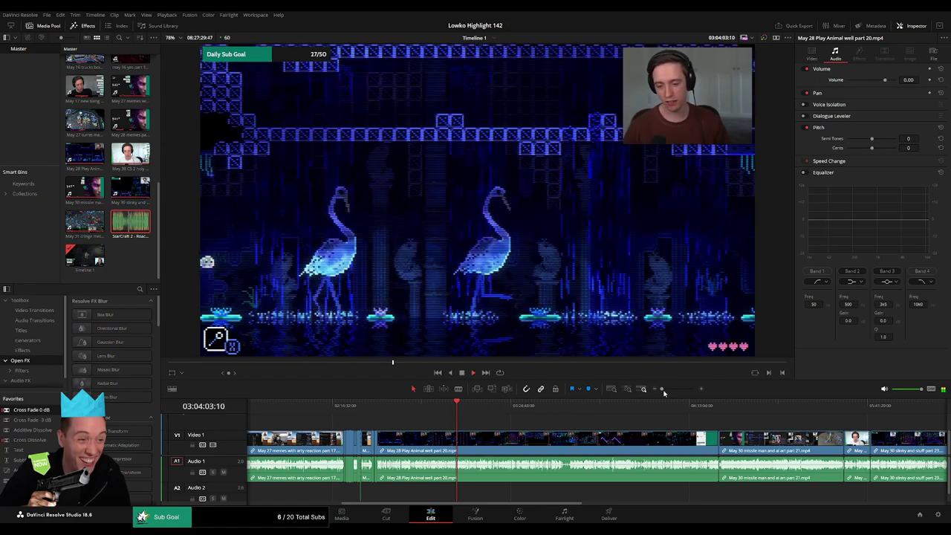
{"action": "left_click_drag", "start_coordinate": [662, 388], "coordinate": [676, 390]}
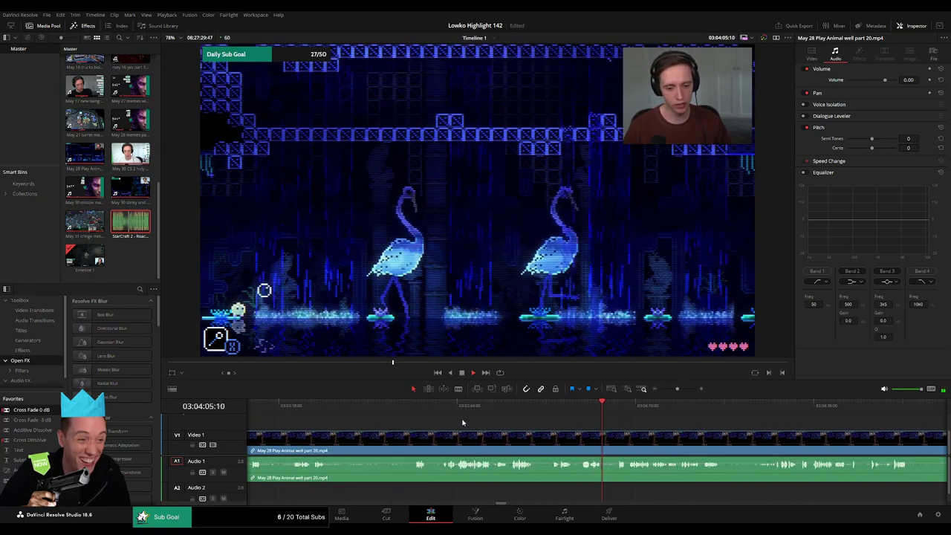
{"action": "left_click", "coordinate": [415, 414]}
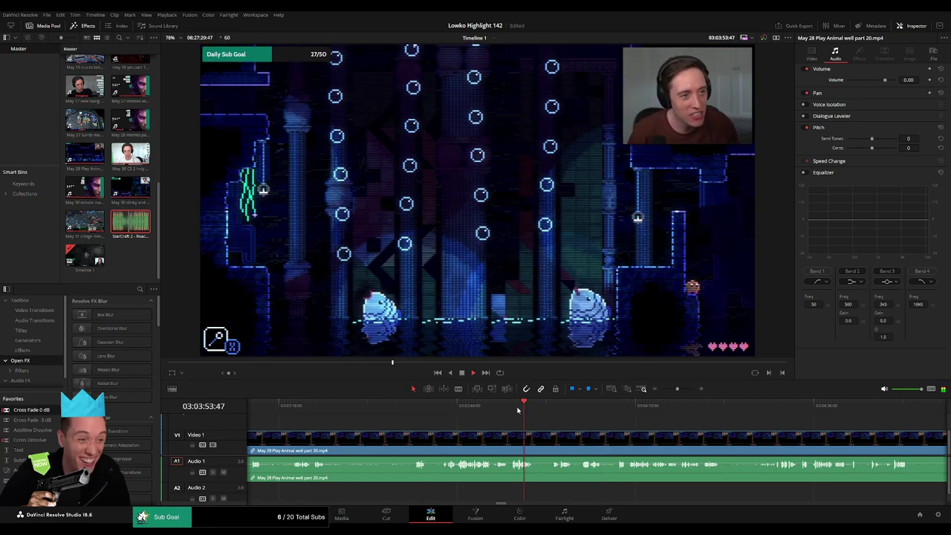
{"action": "left_click", "coordinate": [465, 414]}
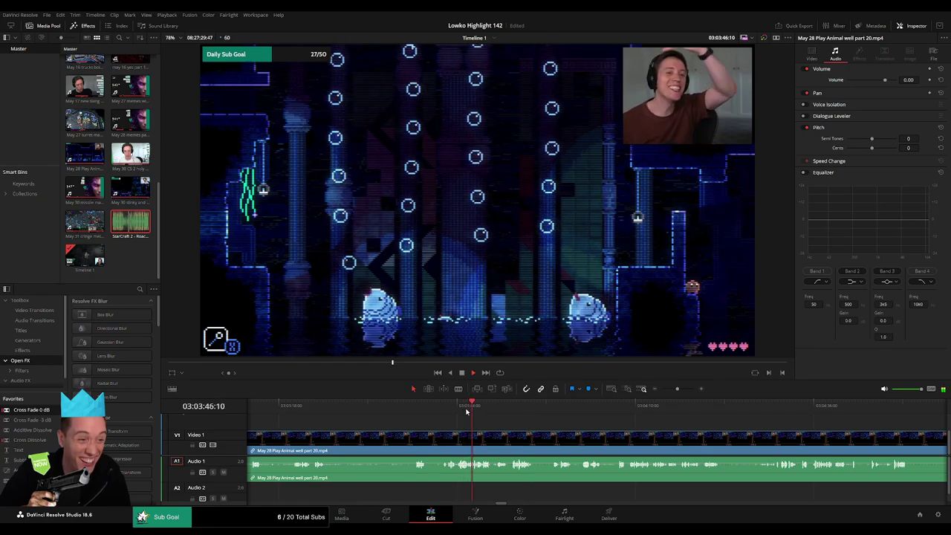
{"action": "left_click", "coordinate": [415, 412]}
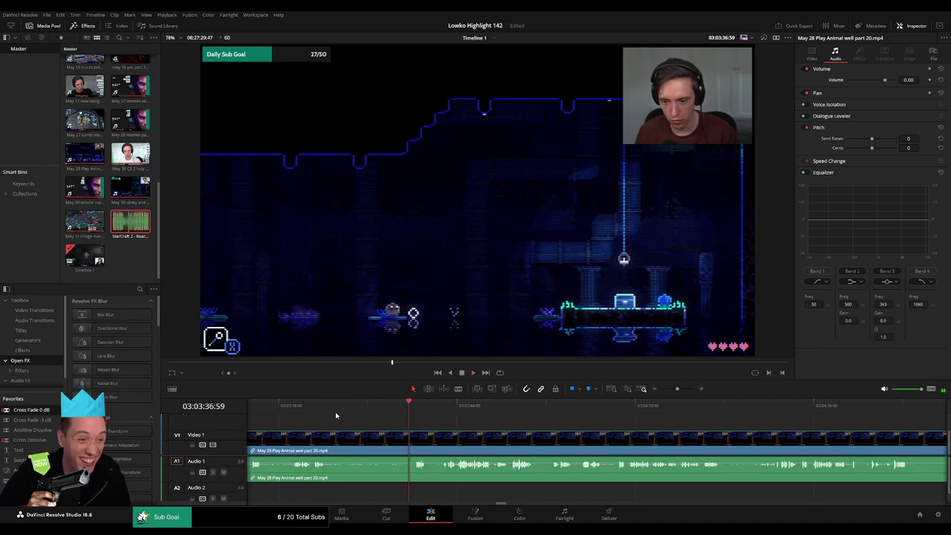
{"action": "left_click", "coordinate": [298, 414]}
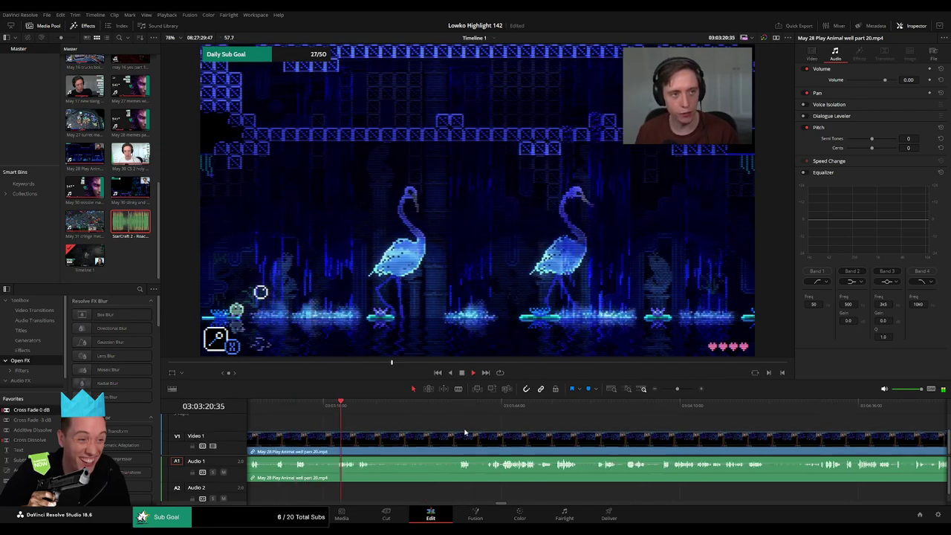
{"action": "left_click", "coordinate": [430, 414]}
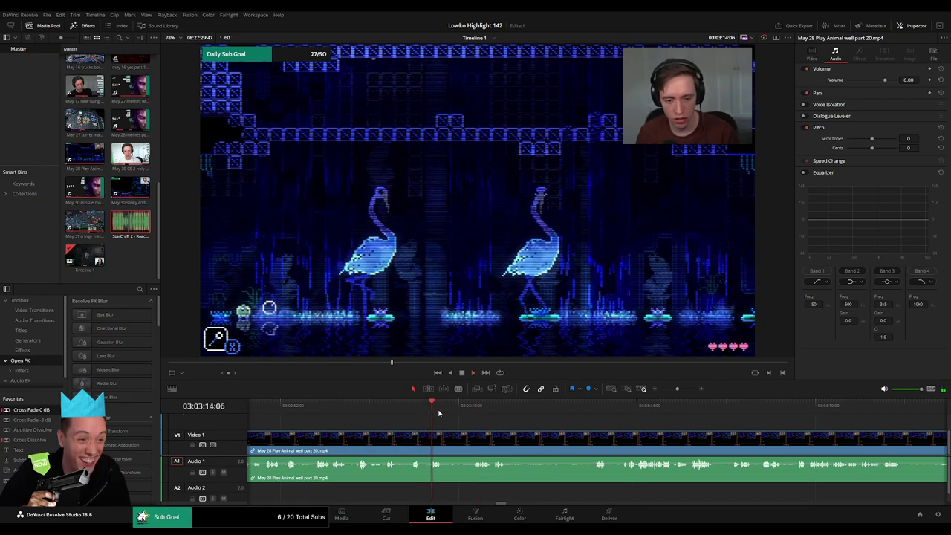
Step: Split the Animal Well clip near 03:03:36 and ripple delete the opening part
{"action": "left_click", "coordinate": [587, 412]}
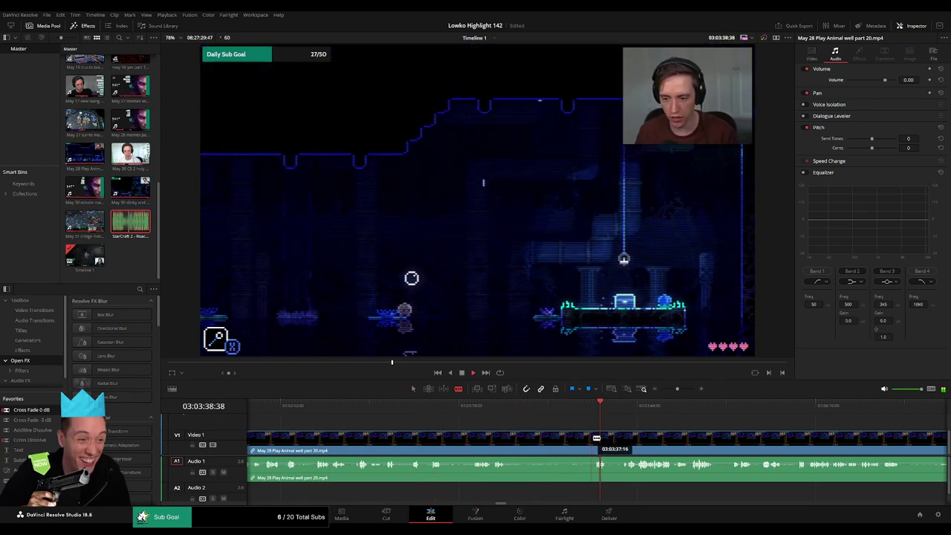
{"action": "left_click", "coordinate": [596, 441]}
{"action": "key", "text": "a"}
{"action": "key", "text": "BackSpace"}
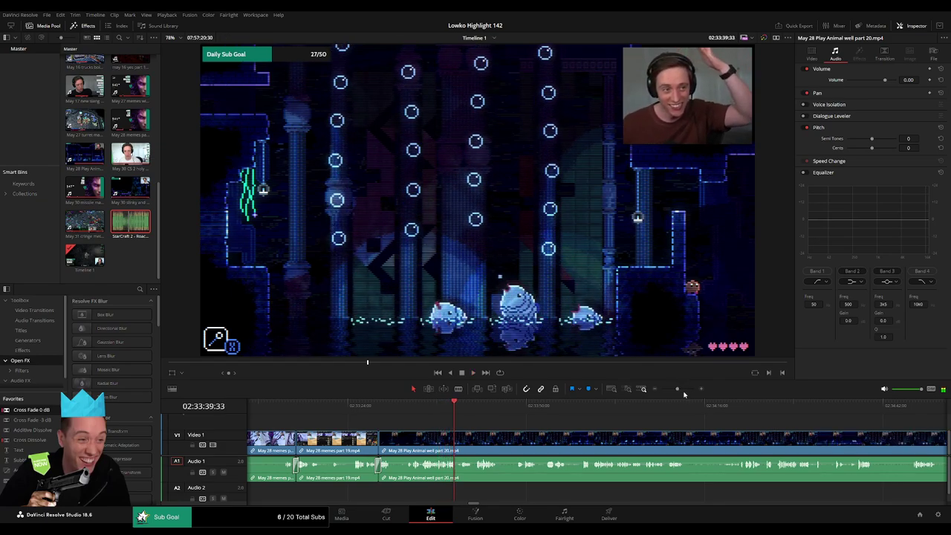
Step: Split the part 20 clip twice to isolate a short section around 02:33:38
{"action": "left_click_drag", "start_coordinate": [678, 388], "coordinate": [687, 389]}
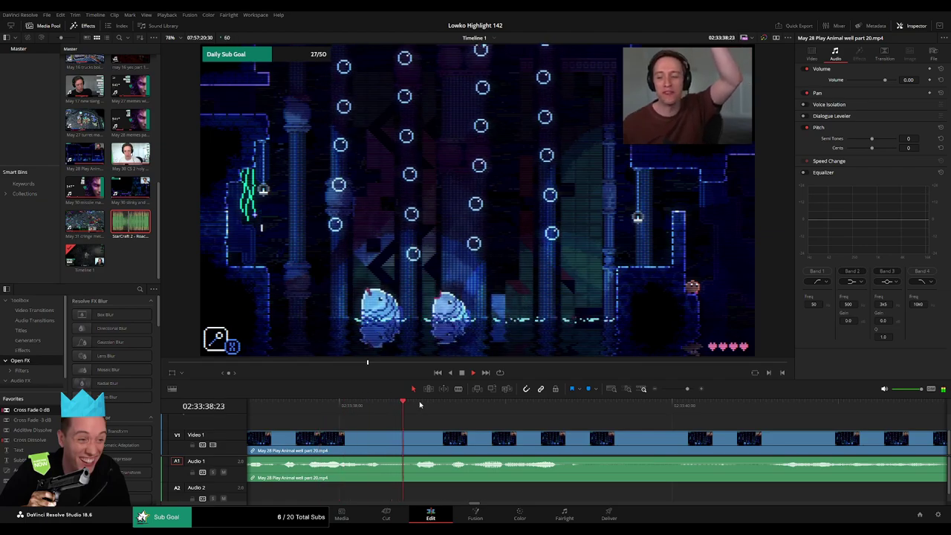
{"action": "left_click_drag", "start_coordinate": [340, 407], "coordinate": [398, 407]}
{"action": "key", "text": "b"}
{"action": "left_click", "coordinate": [407, 443]}
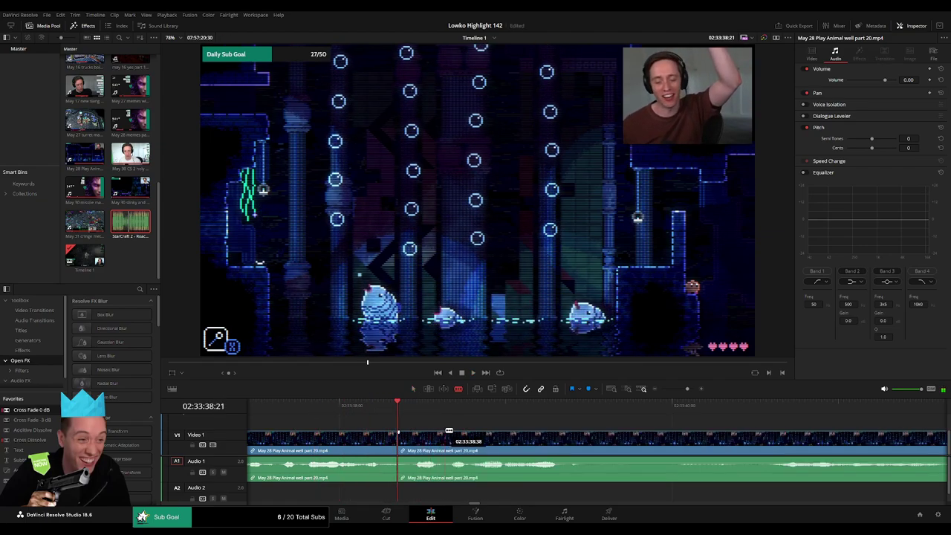
{"action": "left_click", "coordinate": [349, 415]}
{"action": "key", "text": "space"}
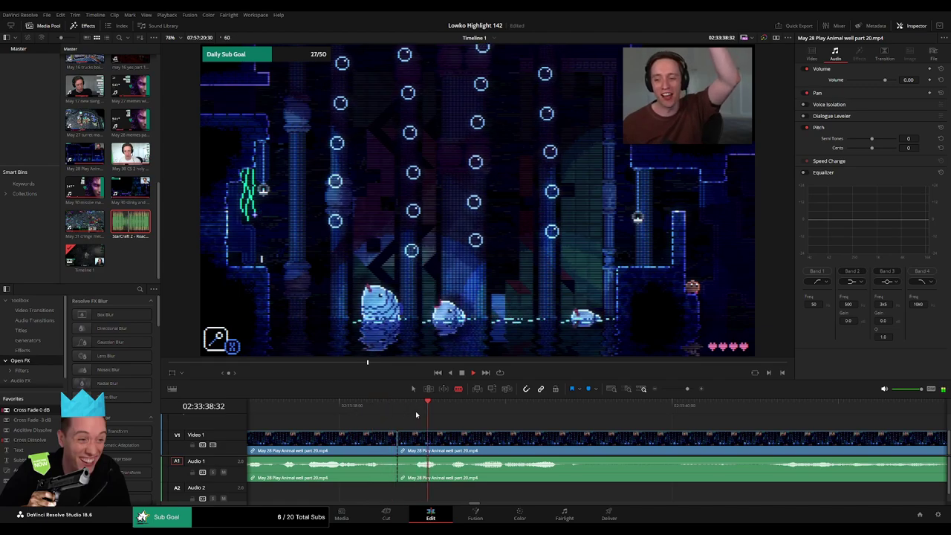
{"action": "key", "text": "space"}
{"action": "left_click", "coordinate": [467, 446]}
{"action": "key", "text": "a"}
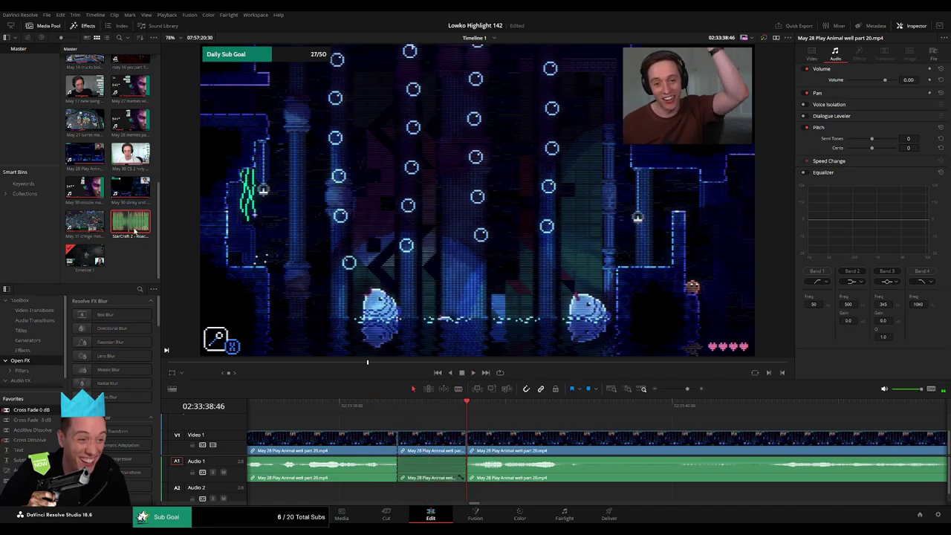
Step: Place the StarCraft 2 - Roach Quotes sound on Audio 2 under the section and shorten its end
{"action": "mouse_move", "coordinate": [130, 221]}
{"action": "left_mouse_down"}
{"action": "mouse_move", "coordinate": [372, 494]}
{"action": "mouse_move", "coordinate": [416, 497]}
{"action": "left_mouse_up"}
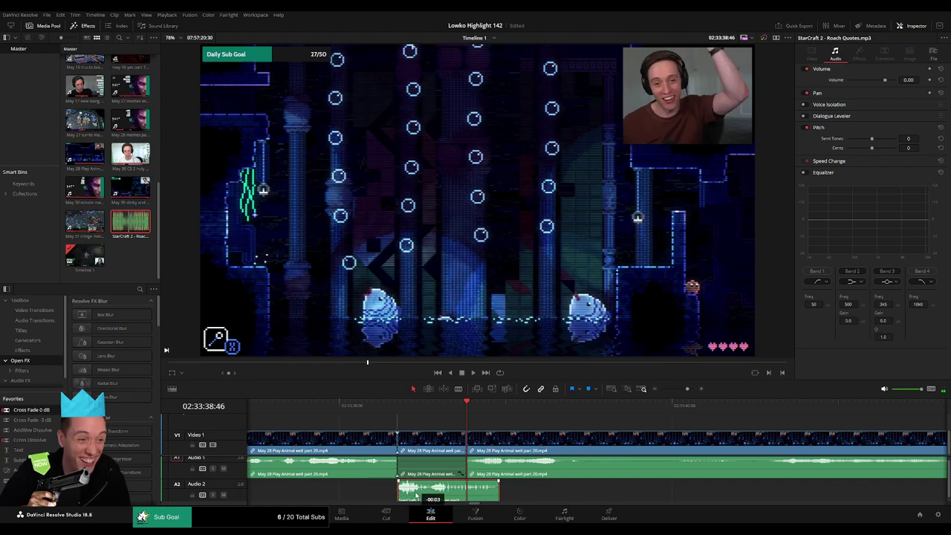
{"action": "left_click_drag", "start_coordinate": [491, 497], "coordinate": [487, 495]}
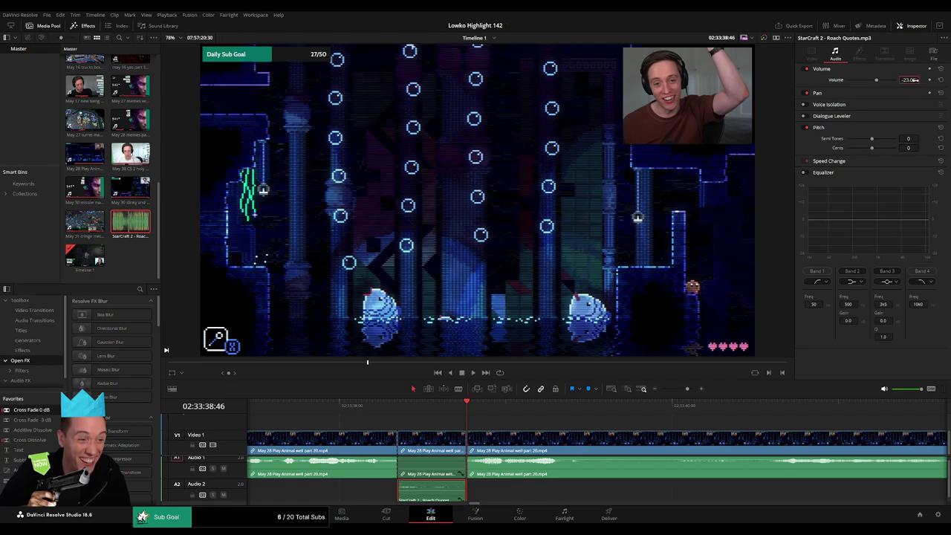
{"action": "left_click", "coordinate": [630, 389]}
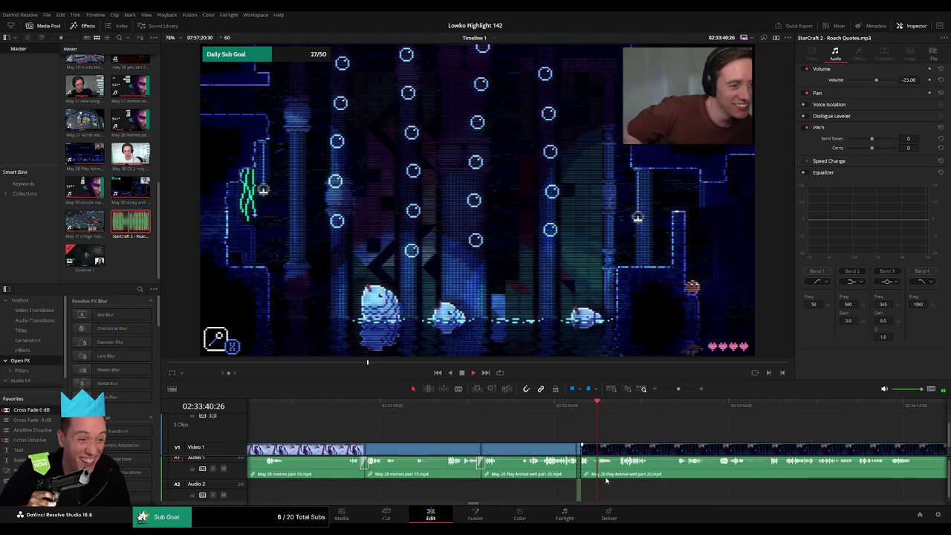
Step: Deselect the sound effect and split the Animal well part 20 clip, undoing an extra split
{"action": "scroll", "coordinate": [601, 446], "scroll_direction": "up", "scroll_amount": 2}
{"action": "scroll", "coordinate": [602, 450], "scroll_direction": "down", "scroll_amount": 2}
{"action": "left_click", "coordinate": [610, 418]}
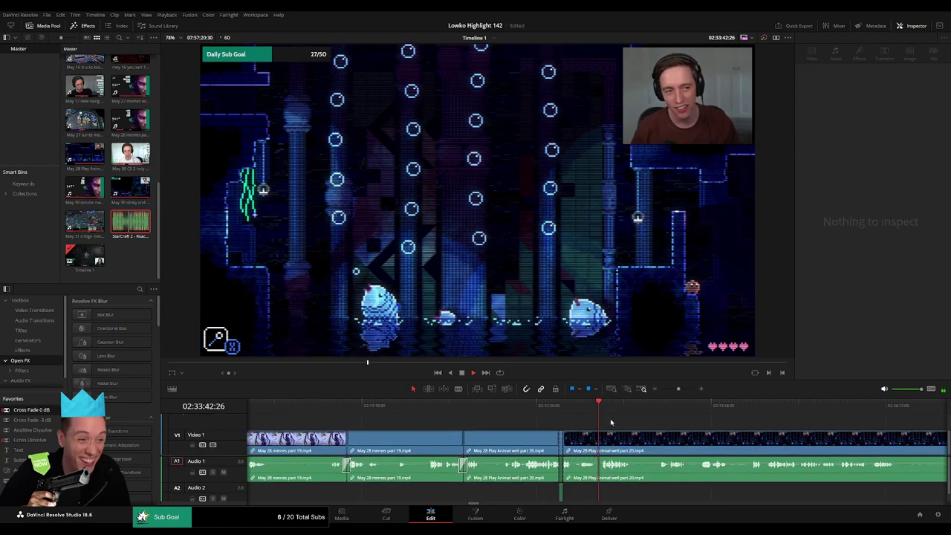
{"action": "scroll", "coordinate": [521, 416], "scroll_direction": "down", "scroll_amount": 1}
{"action": "scroll", "coordinate": [468, 421], "scroll_direction": "down", "scroll_amount": 2}
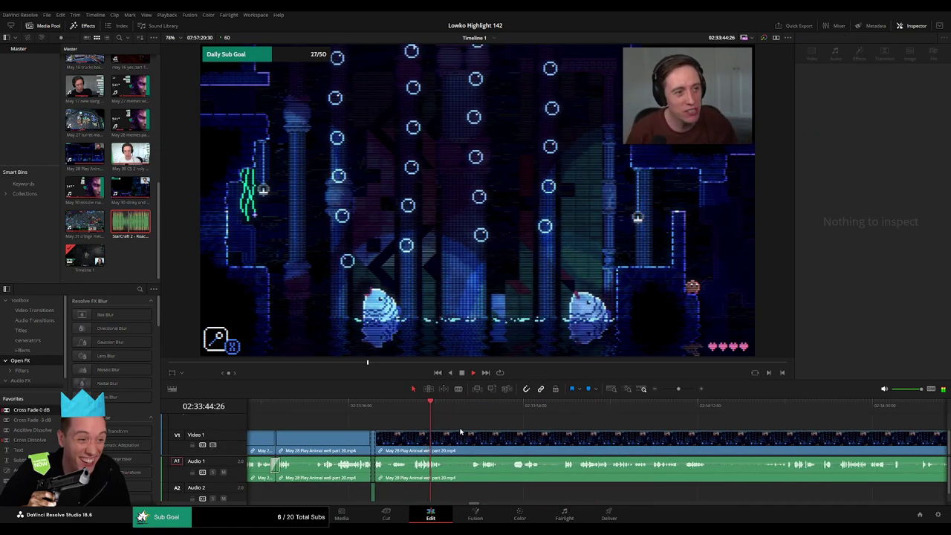
{"action": "left_click", "coordinate": [453, 444]}
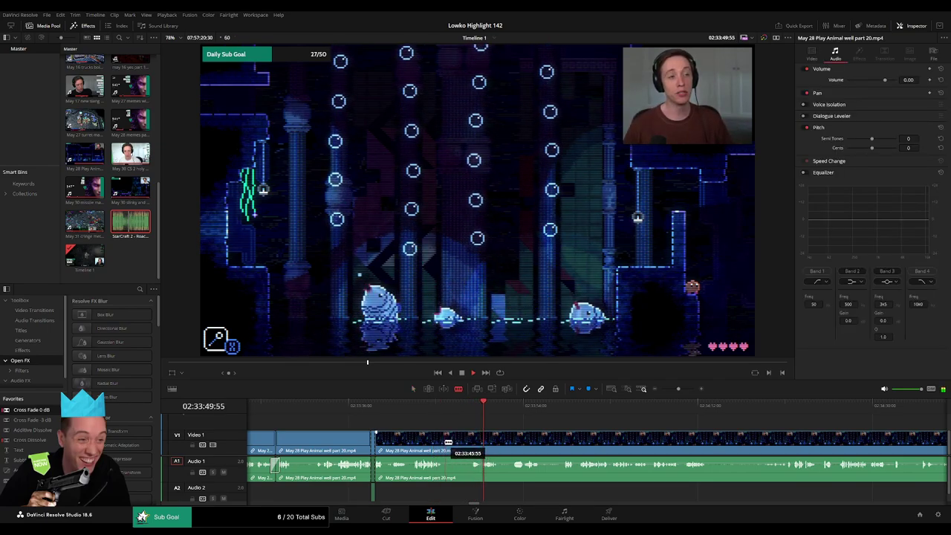
{"action": "left_click", "coordinate": [448, 443]}
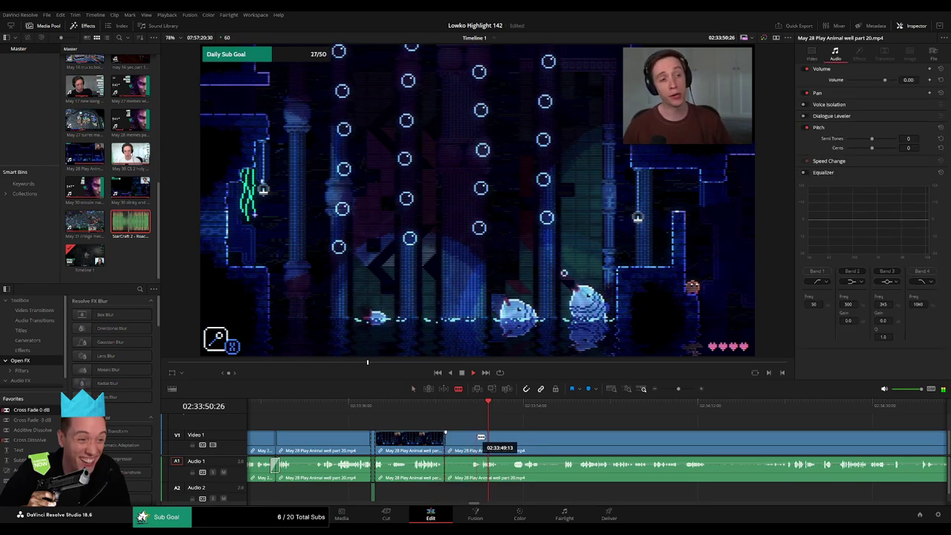
{"action": "left_click", "coordinate": [484, 439]}
{"action": "key", "text": "ctrl+z"}
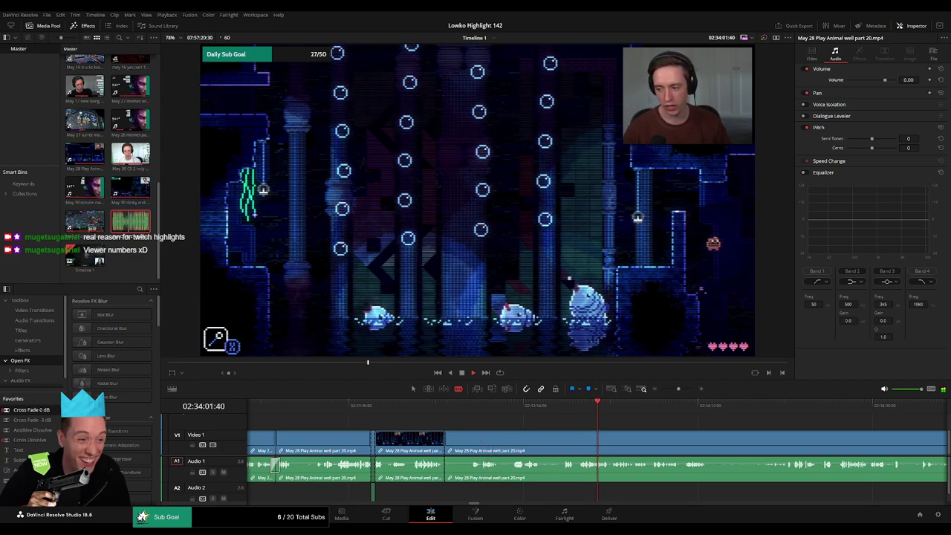
Step: Scrub through later Animal Well footage to find the cut point at the flamingo scene
{"action": "left_click", "coordinate": [485, 407]}
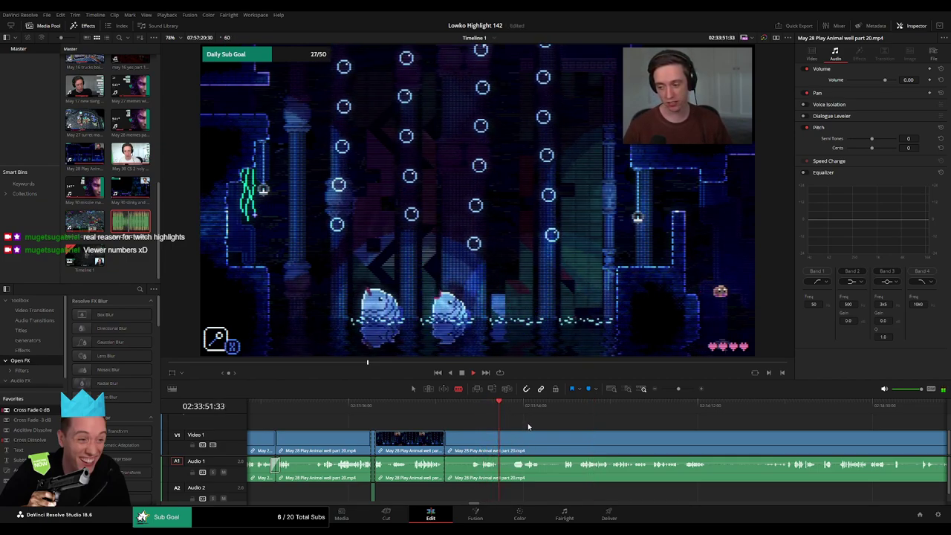
{"action": "scroll", "coordinate": [551, 430], "scroll_direction": "right", "scroll_amount": 3}
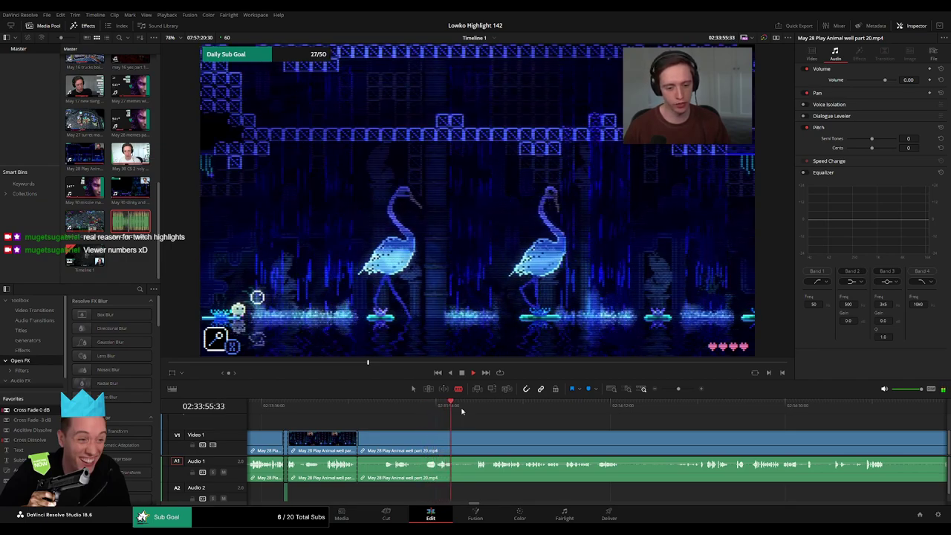
{"action": "left_click", "coordinate": [478, 409]}
{"action": "scroll", "coordinate": [499, 423], "scroll_direction": "right", "scroll_amount": 2}
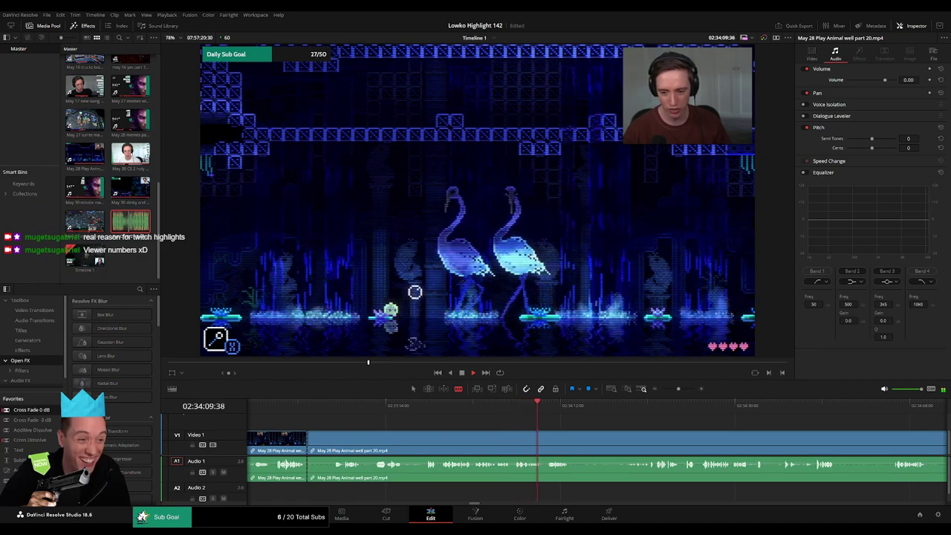
{"action": "scroll", "coordinate": [562, 420], "scroll_direction": "right", "scroll_amount": 2}
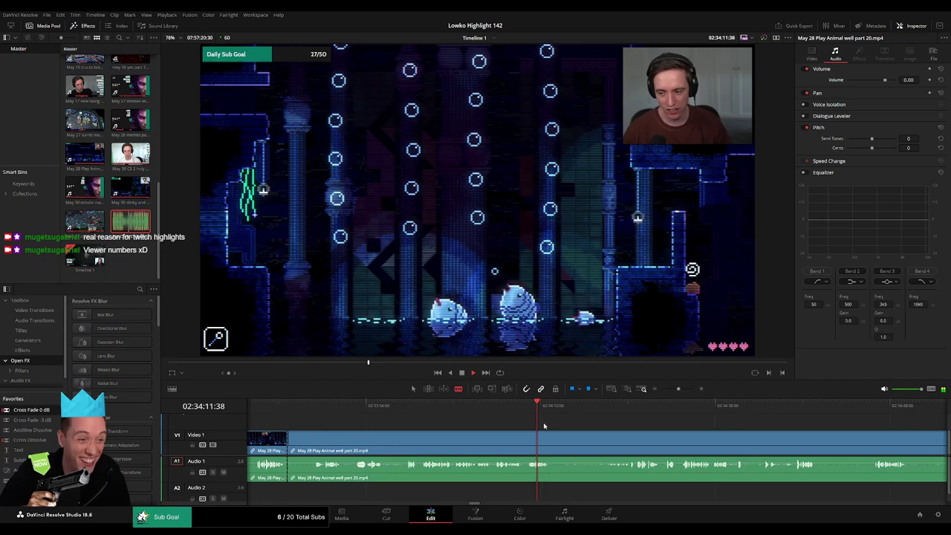
{"action": "left_click", "coordinate": [606, 405]}
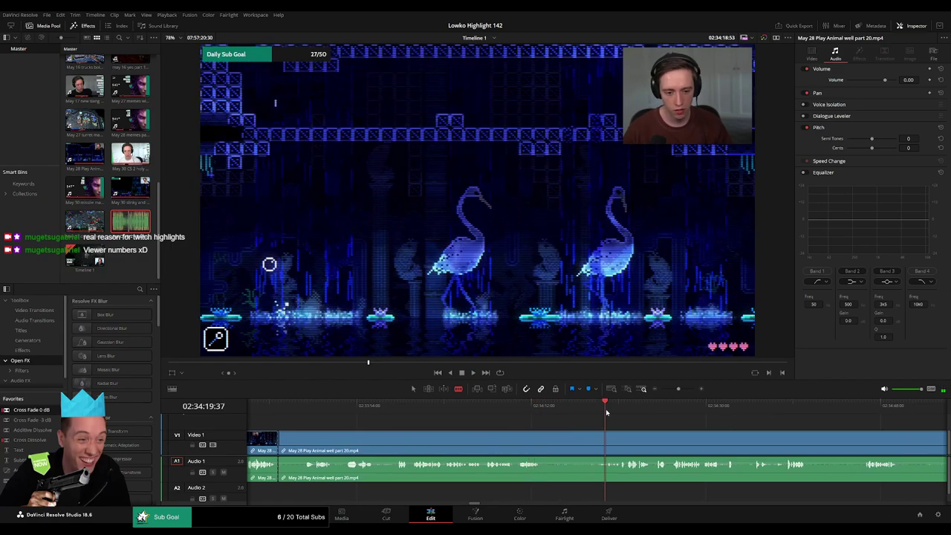
{"action": "left_click", "coordinate": [593, 408]}
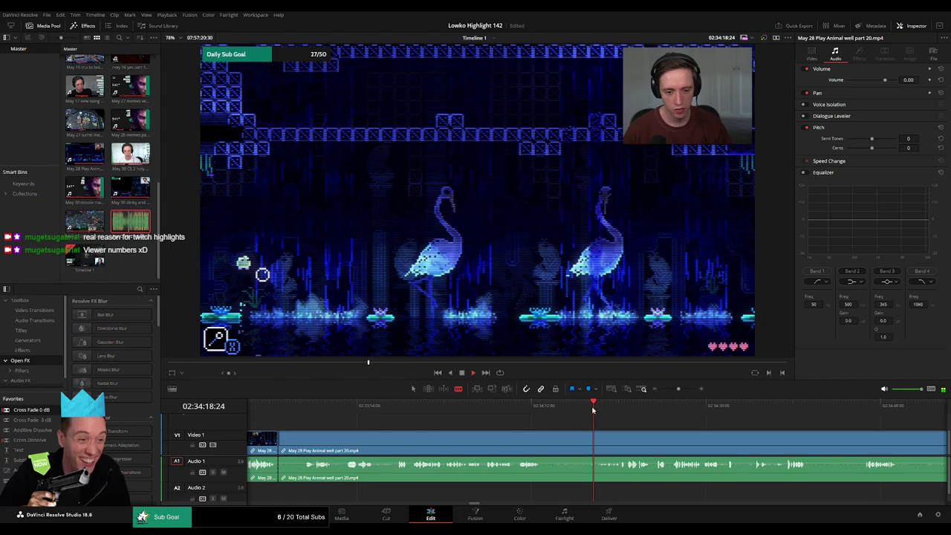
{"action": "left_click", "coordinate": [593, 407]}
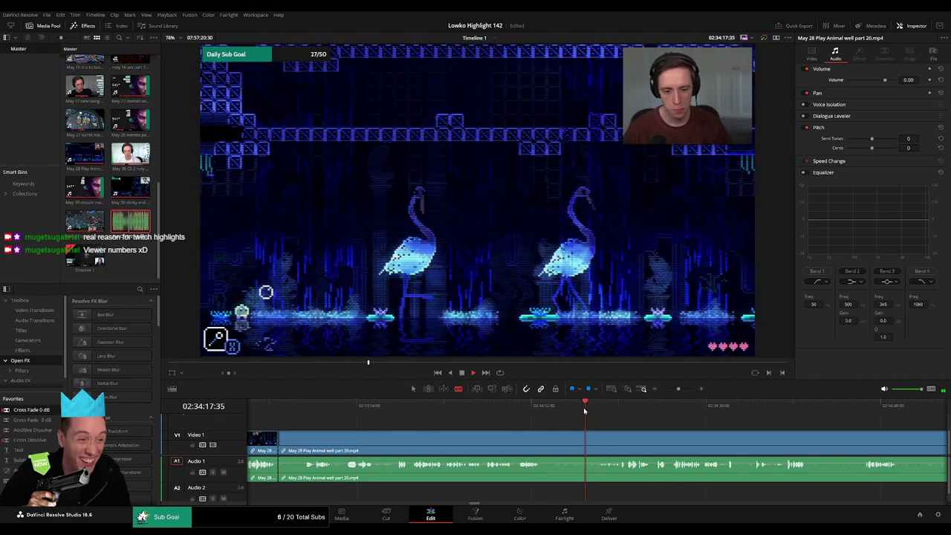
{"action": "key", "text": "space"}
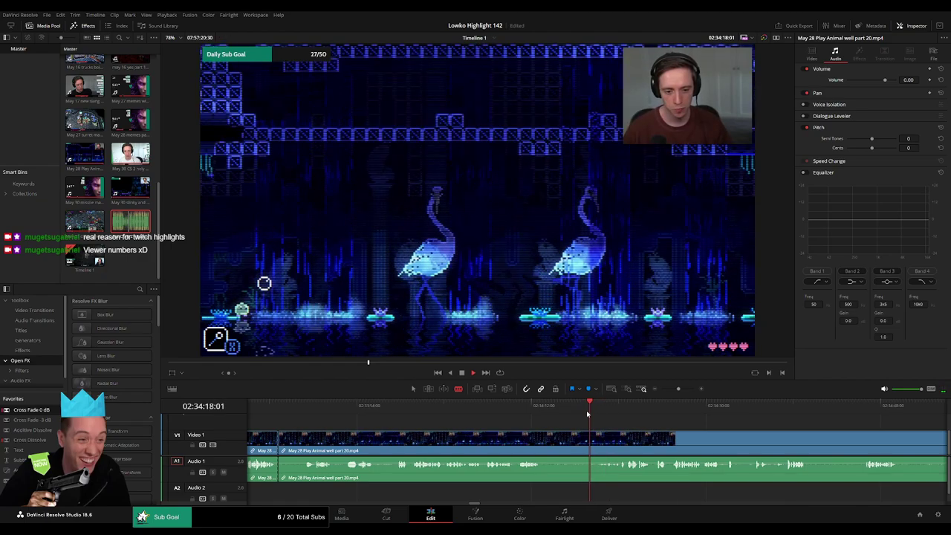
{"action": "left_click", "coordinate": [589, 407]}
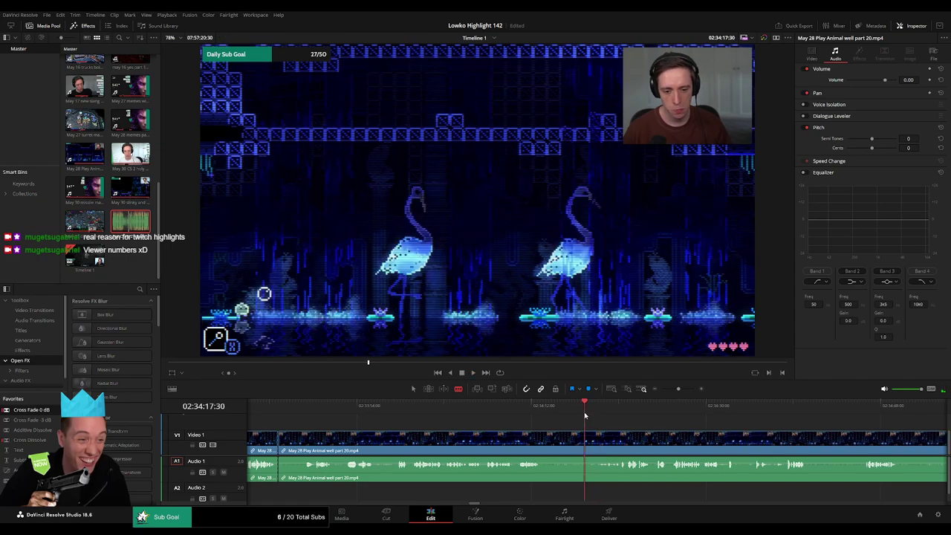
Step: Cut at the flamingo scene, ripple delete the earlier stretch ending near 02:34:18, and play it back
{"action": "left_click", "coordinate": [590, 442]}
{"action": "key", "text": "a"}
{"action": "left_click", "coordinate": [562, 444]}
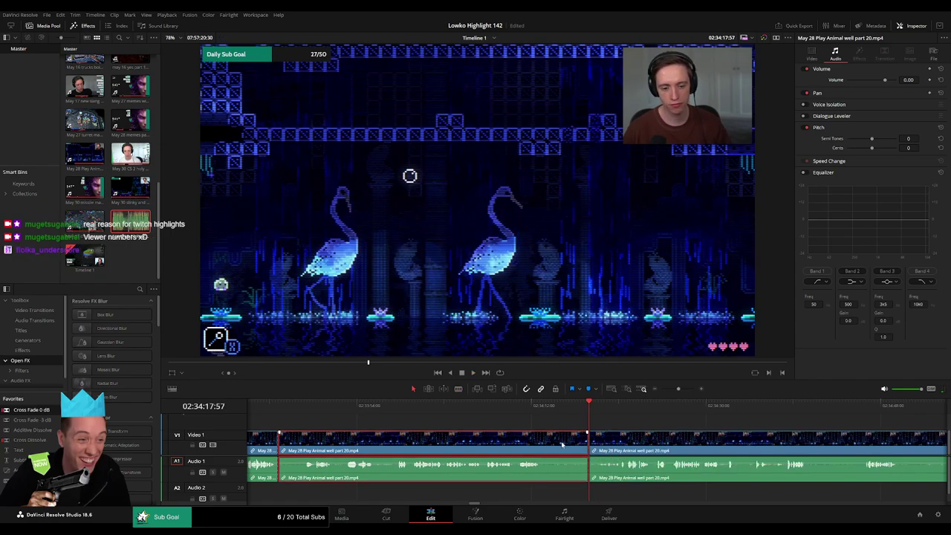
{"action": "key", "text": "Delete"}
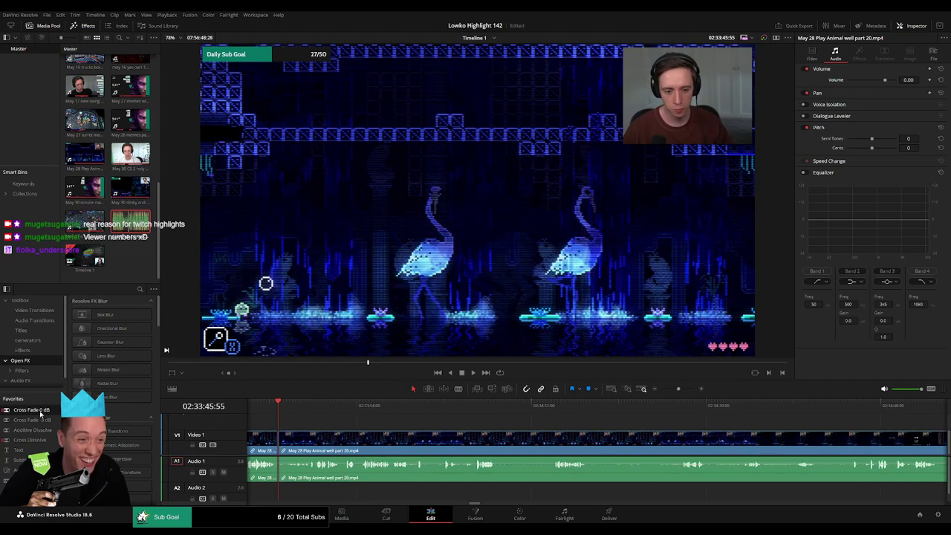
{"action": "key", "text": "space"}
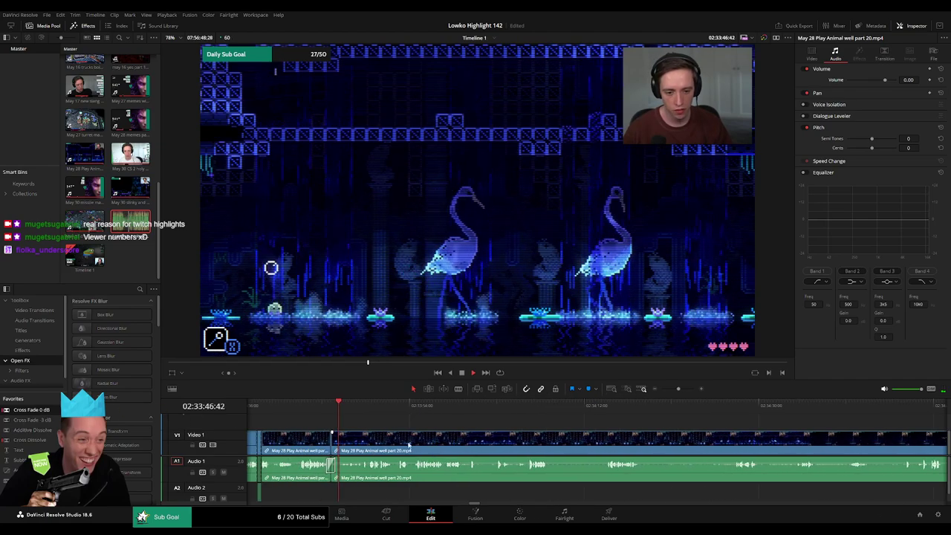
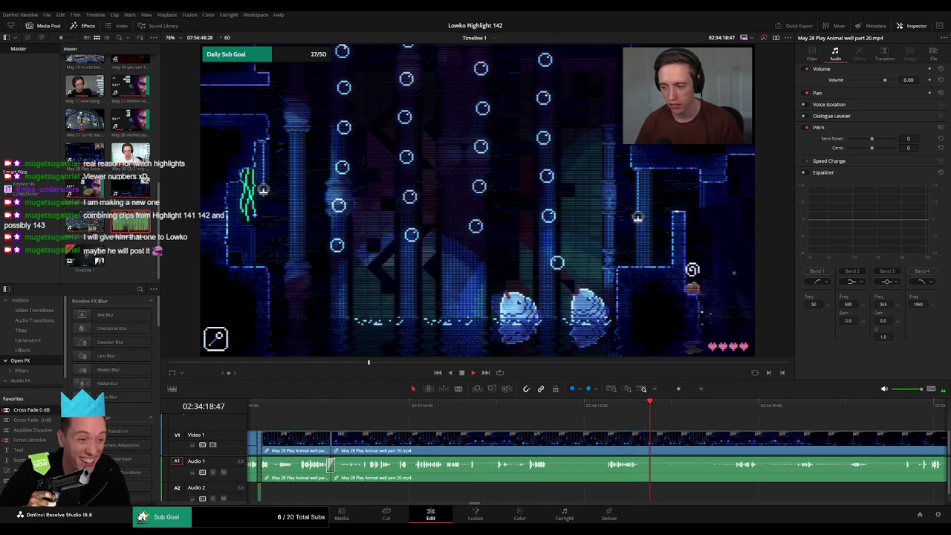
Step: Scrub back through the Animal Well part 20 footage around 02:34 to rewatch the unwanted stretch
{"action": "left_click", "coordinate": [528, 409]}
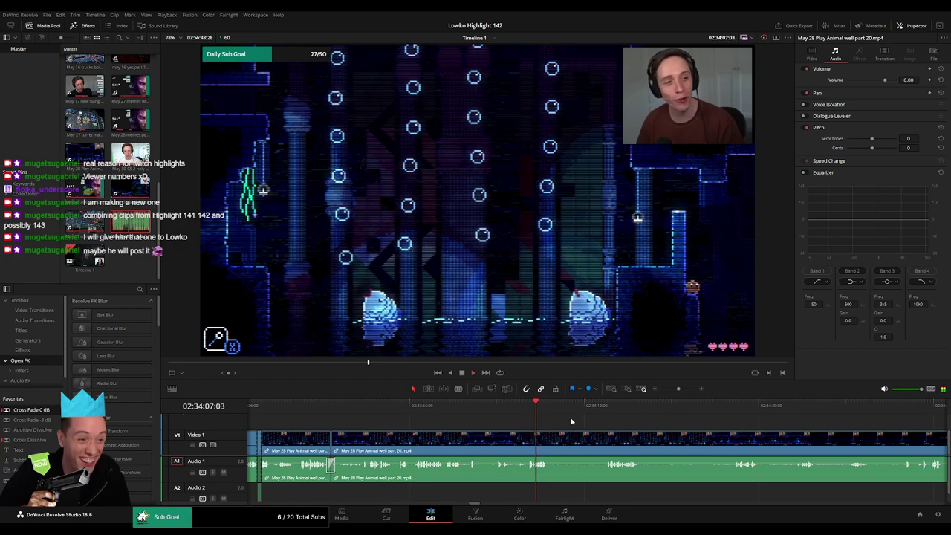
{"action": "left_click", "coordinate": [425, 414]}
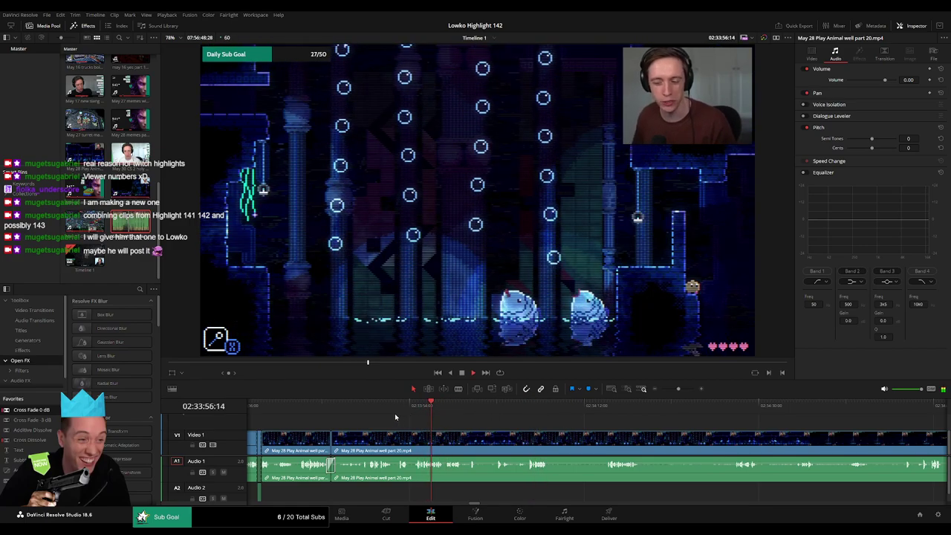
{"action": "left_click", "coordinate": [364, 418]}
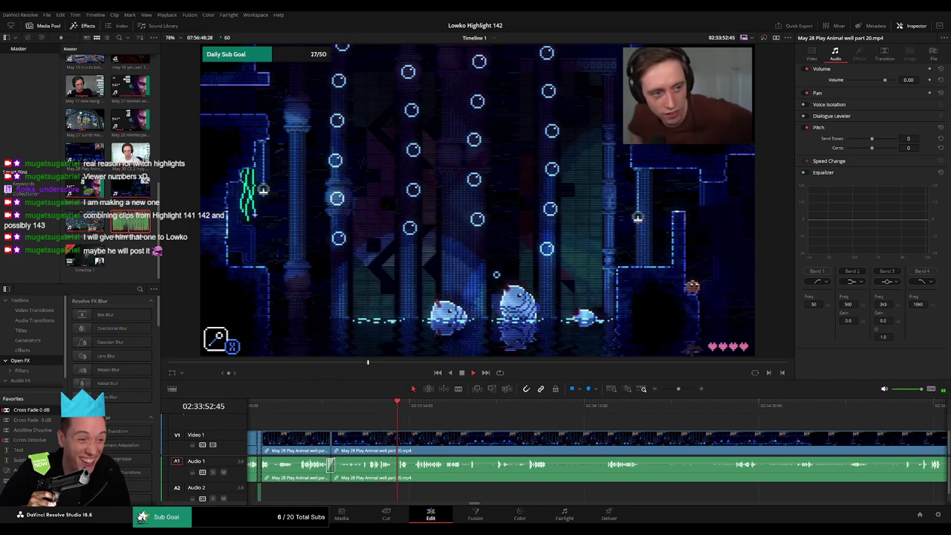
{"action": "scroll", "coordinate": [409, 427], "scroll_direction": "right", "scroll_amount": 2}
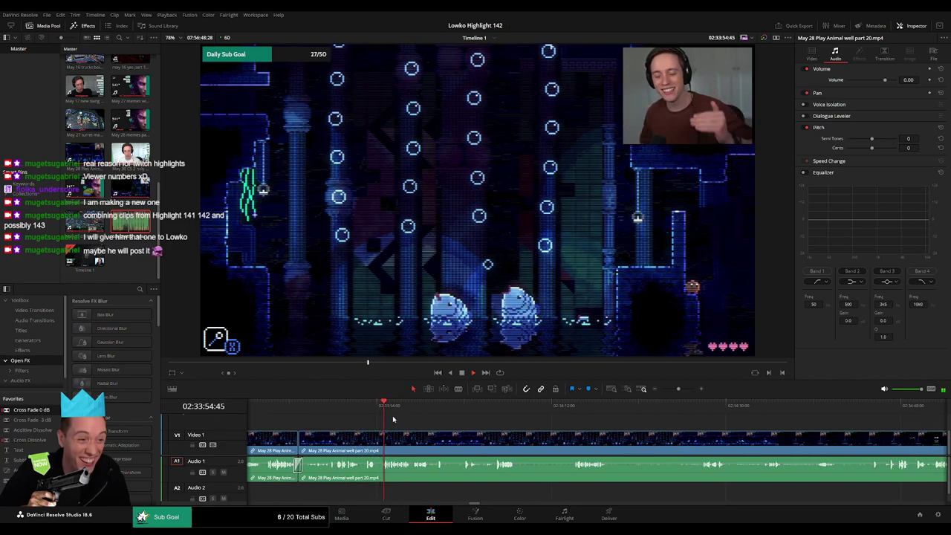
{"action": "scroll", "coordinate": [409, 425], "scroll_direction": "right", "scroll_amount": 3}
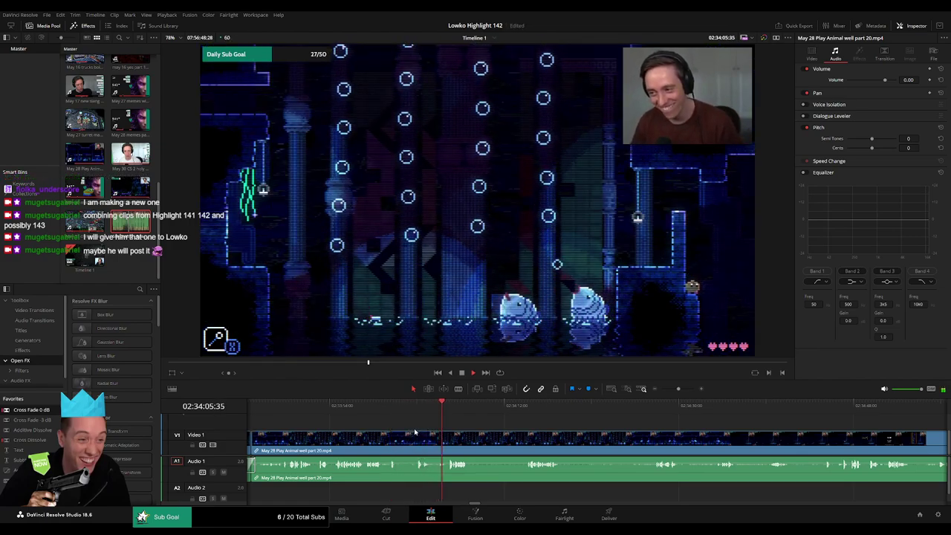
{"action": "scroll", "coordinate": [388, 430], "scroll_direction": "down", "scroll_amount": 2}
Step: Split the Animal Well clip and trim away the unwanted stretch after the split
{"action": "left_click", "coordinate": [391, 441]}
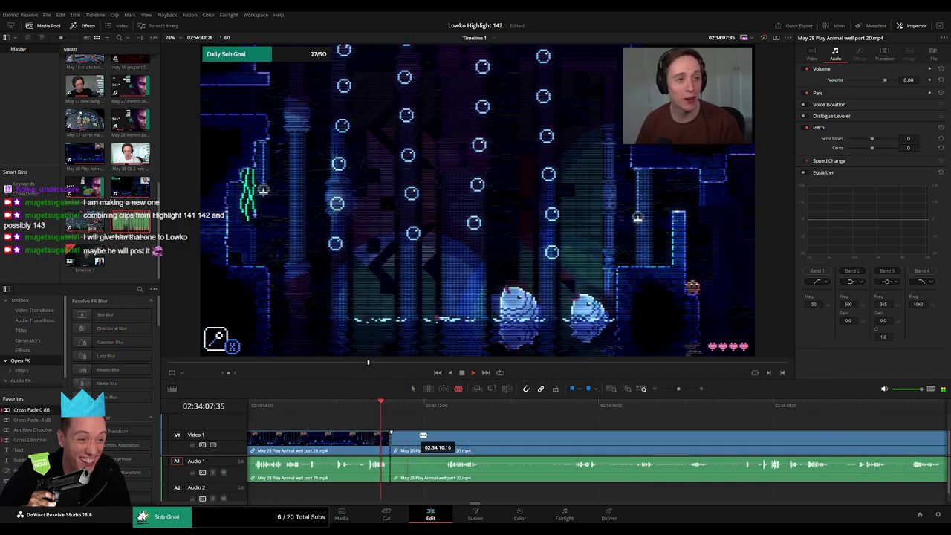
{"action": "left_click", "coordinate": [443, 415]}
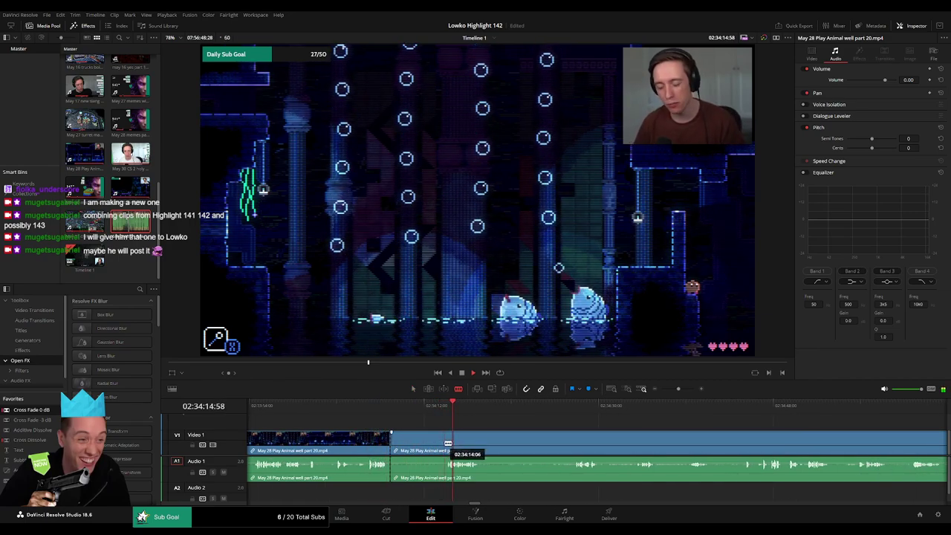
{"action": "left_click_drag", "start_coordinate": [450, 444], "coordinate": [432, 444]}
{"action": "key", "text": "ctrl+z"}
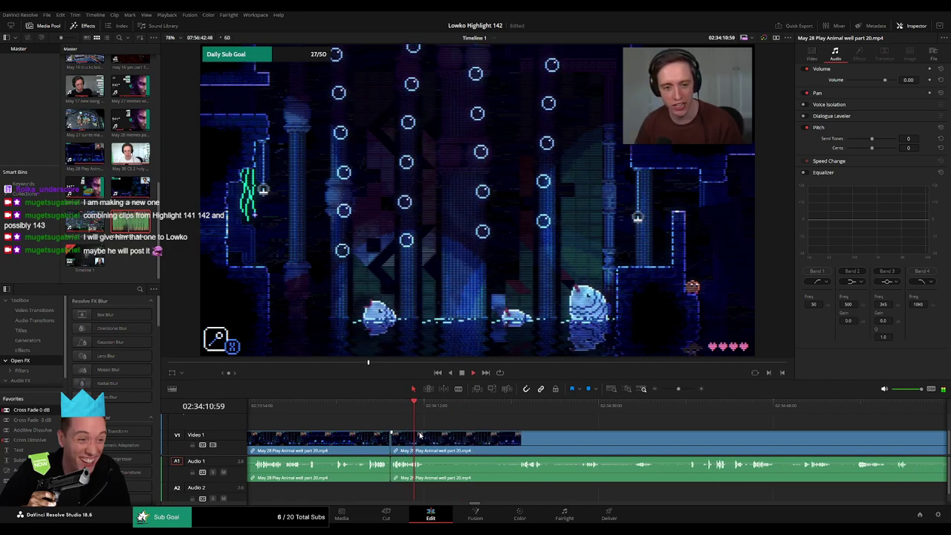
{"action": "key", "text": "Down"}
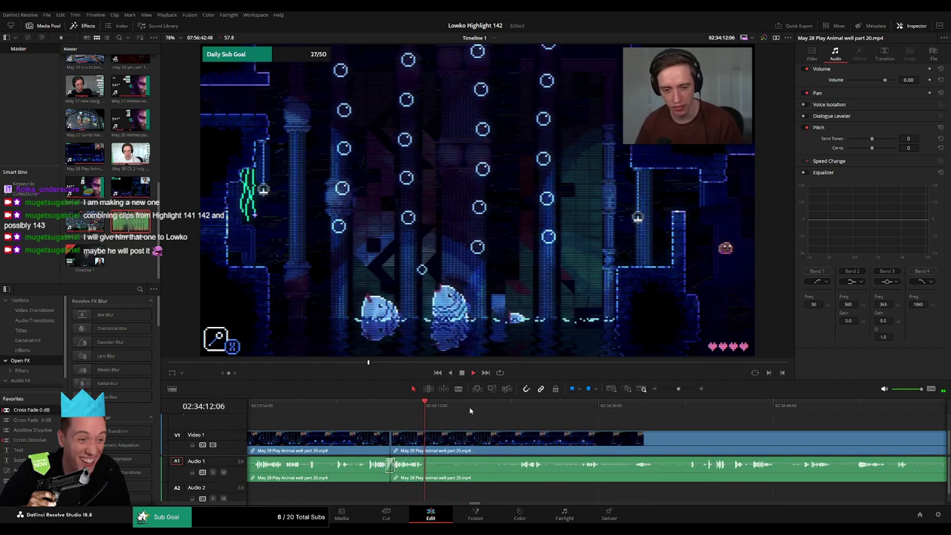
{"action": "key", "text": "space"}
Step: Blade the Animal Well clip at the flamingo scene and replay around the new cut
{"action": "key", "text": "b"}
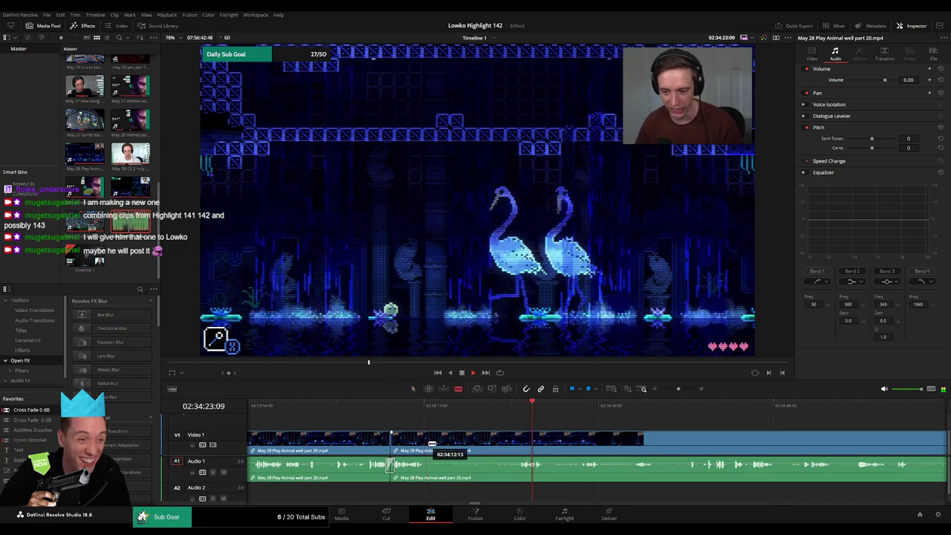
{"action": "left_click", "coordinate": [428, 441]}
{"action": "key", "text": "a"}
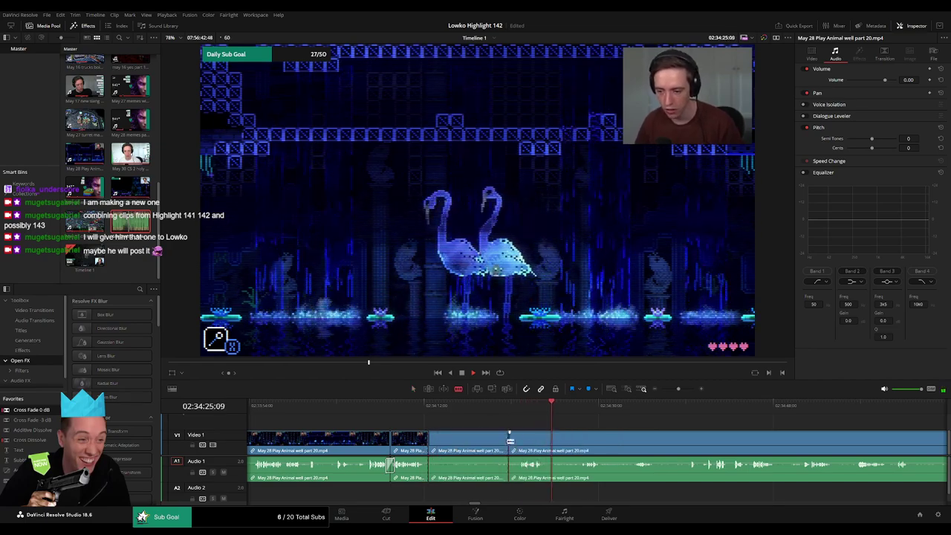
{"action": "left_click", "coordinate": [476, 405]}
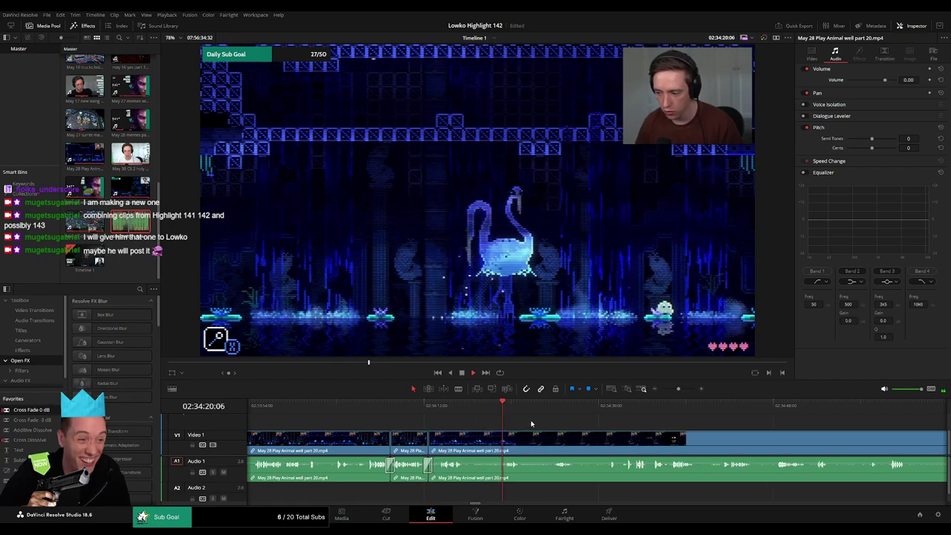
{"action": "scroll", "coordinate": [448, 422], "scroll_direction": "right", "scroll_amount": 3}
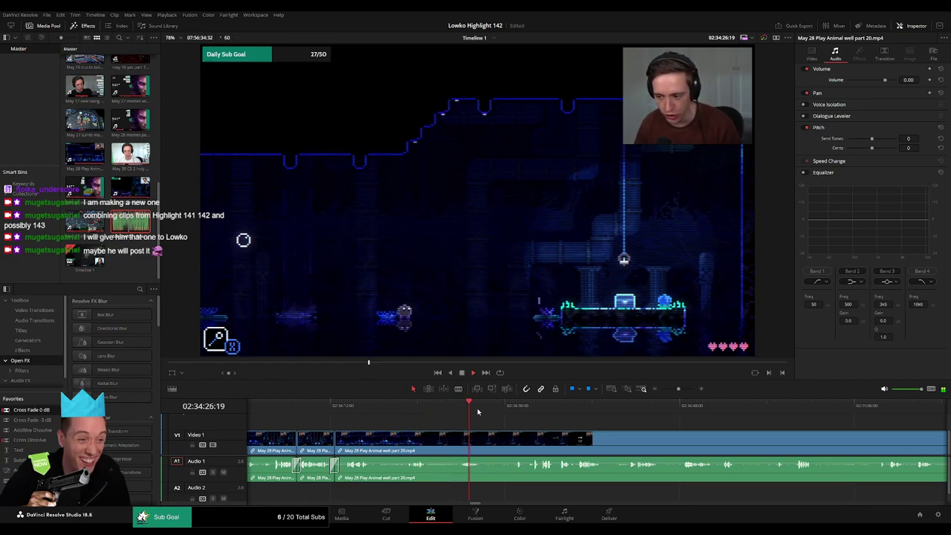
Step: Zoom the timeline out and scrub ahead through the Animal Well part 20 footage
{"action": "scroll", "coordinate": [495, 429], "scroll_direction": "right", "scroll_amount": 3}
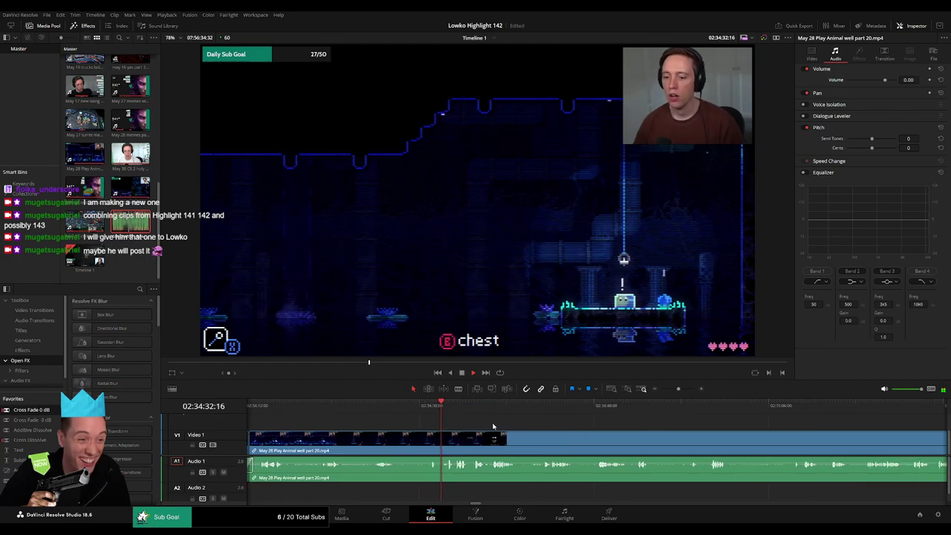
{"action": "scroll", "coordinate": [500, 423], "scroll_direction": "right", "scroll_amount": 2}
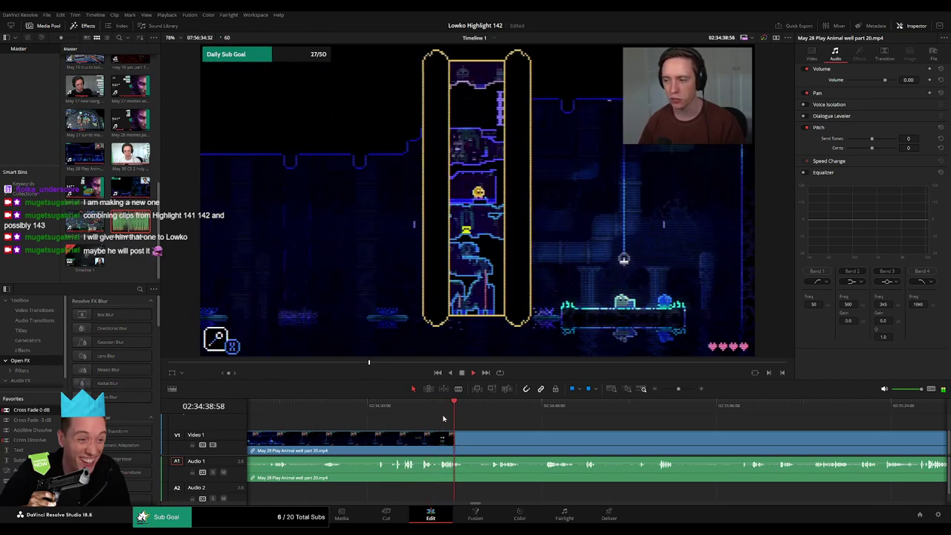
{"action": "left_click_drag", "start_coordinate": [472, 439], "coordinate": [470, 439]}
{"action": "left_click", "coordinate": [490, 410]}
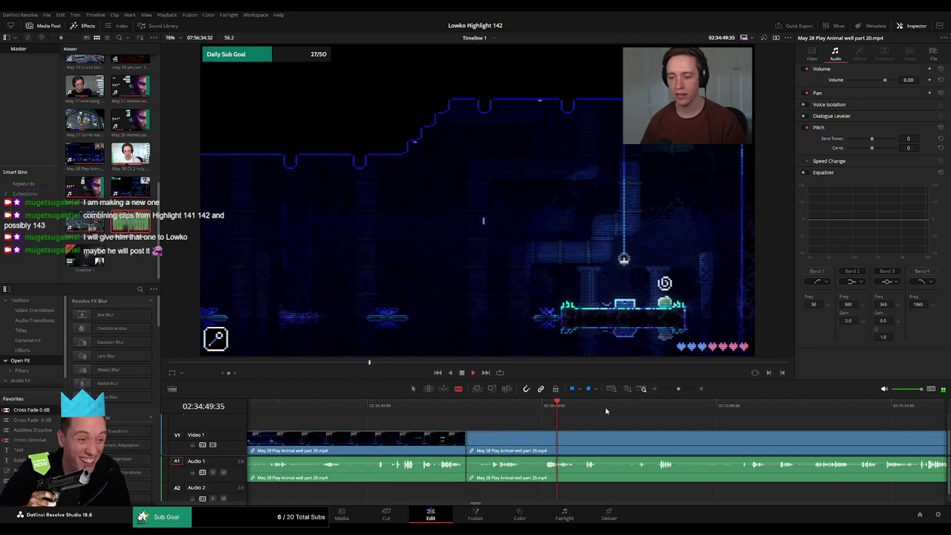
{"action": "left_click_drag", "start_coordinate": [676, 391], "coordinate": [672, 389]}
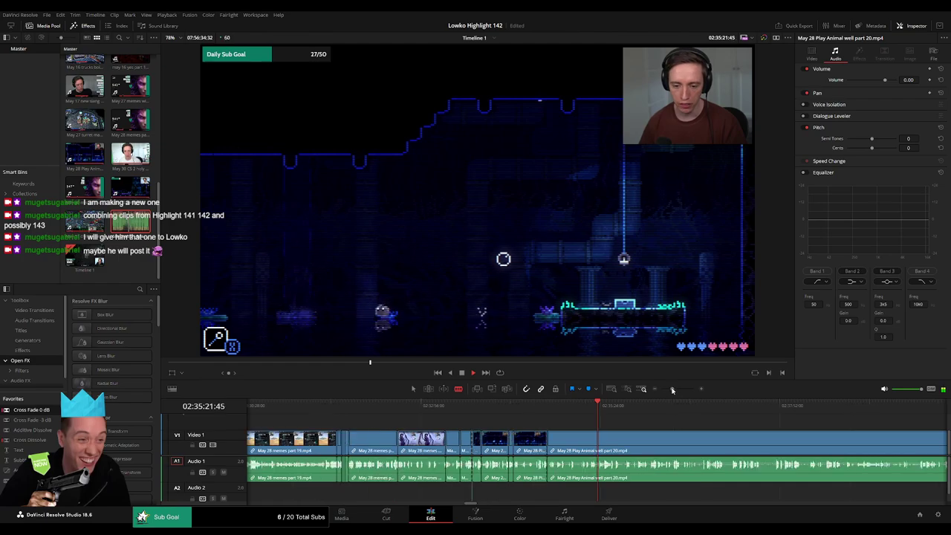
{"action": "left_click", "coordinate": [600, 405]}
{"action": "left_click_drag", "start_coordinate": [722, 406], "coordinate": [831, 406]}
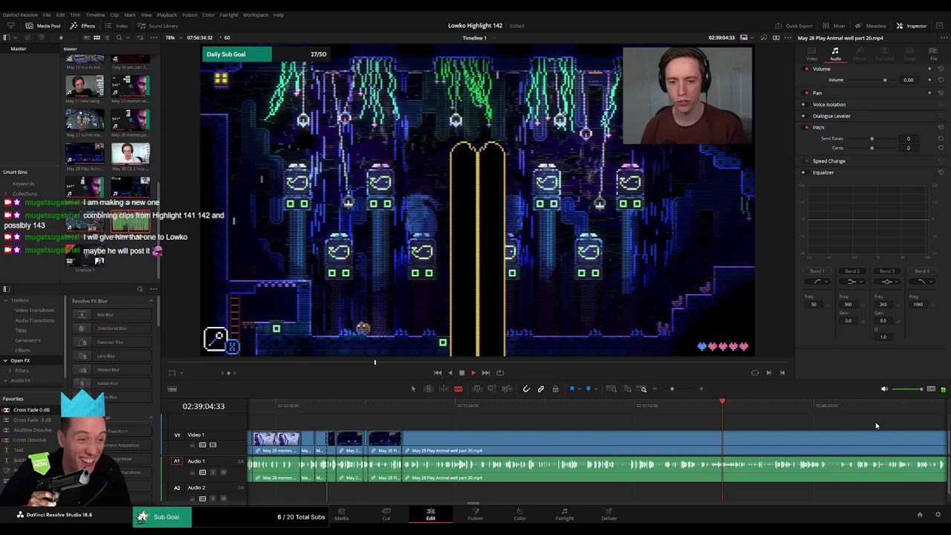
Step: Play through to the title-menu ending and select the remaining Animal Well clip
{"action": "scroll", "coordinate": [793, 409], "scroll_direction": "right", "scroll_amount": 5}
{"action": "left_click", "coordinate": [632, 406]}
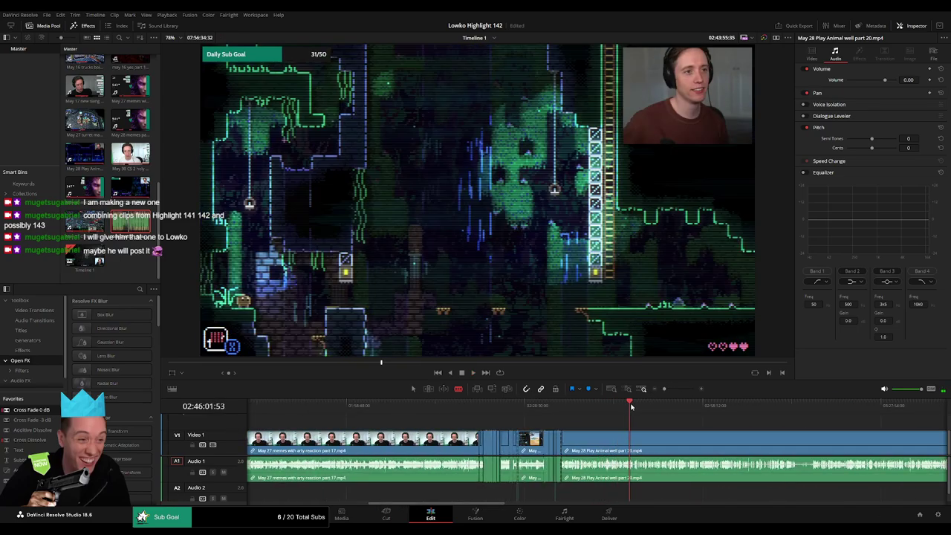
{"action": "scroll", "coordinate": [681, 431], "scroll_direction": "right", "scroll_amount": 5}
{"action": "left_click", "coordinate": [447, 406]}
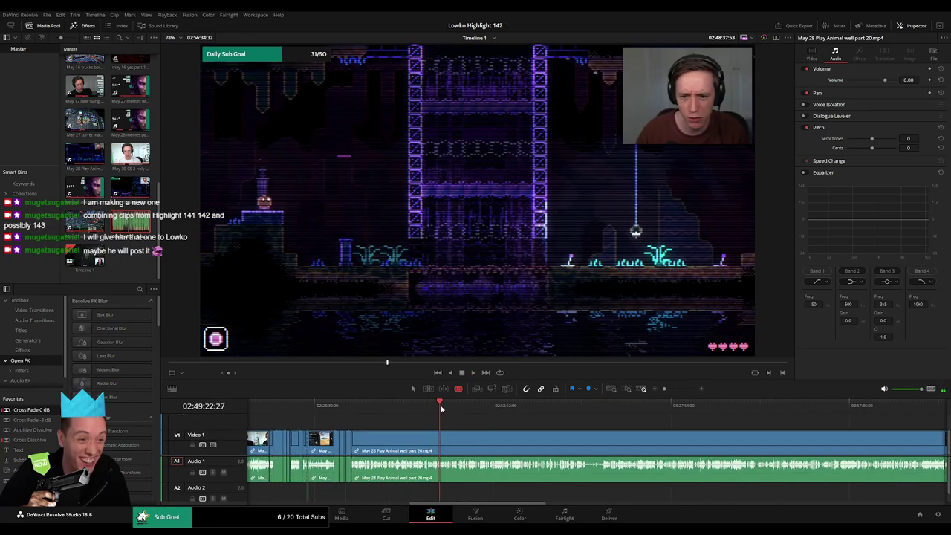
{"action": "left_click_drag", "start_coordinate": [447, 406], "coordinate": [444, 409]}
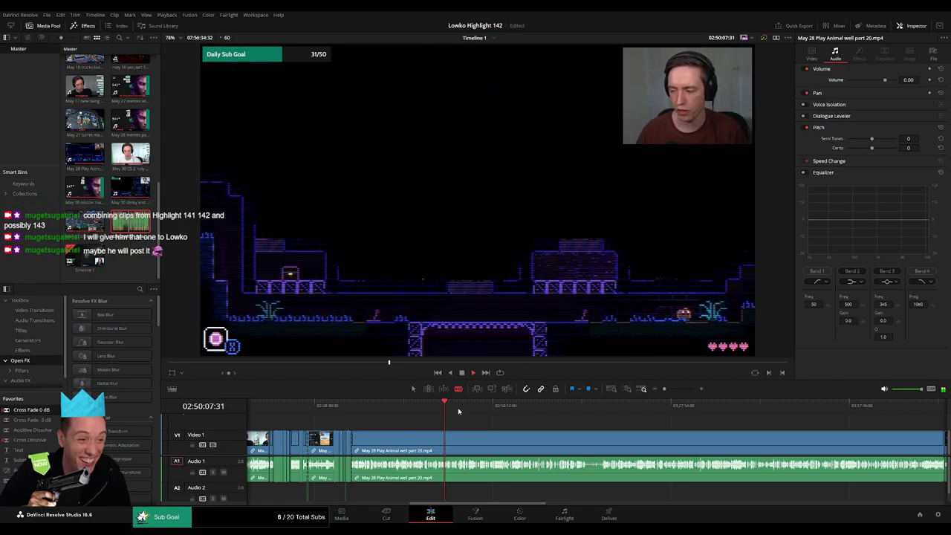
{"action": "left_click", "coordinate": [502, 414]}
{"action": "mouse_move", "coordinate": [510, 413]}
{"action": "left_mouse_down"}
{"action": "mouse_move", "coordinate": [608, 417]}
{"action": "mouse_move", "coordinate": [455, 411]}
{"action": "mouse_move", "coordinate": [608, 410]}
{"action": "left_mouse_up"}
{"action": "key", "text": "space"}
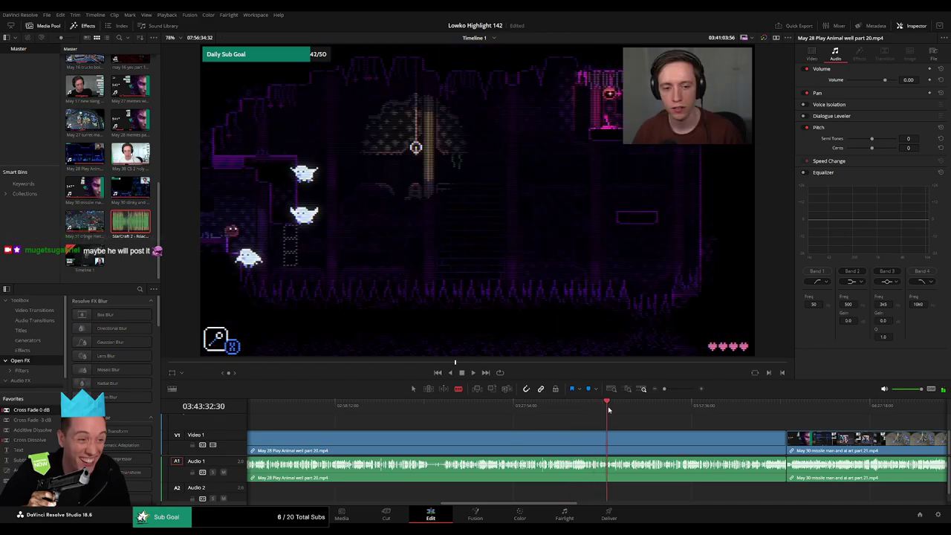
{"action": "left_click_drag", "start_coordinate": [608, 410], "coordinate": [746, 406]}
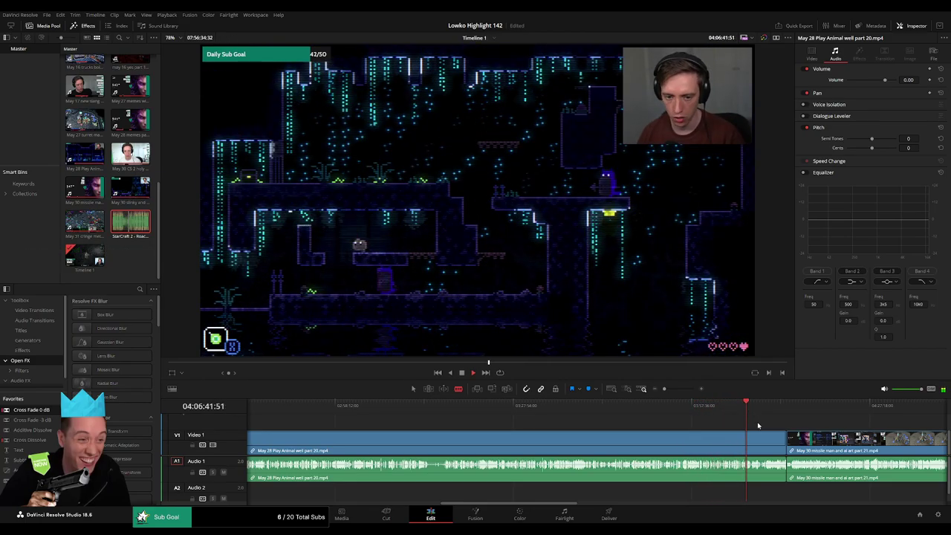
{"action": "scroll", "coordinate": [758, 425], "scroll_direction": "right", "scroll_amount": 3}
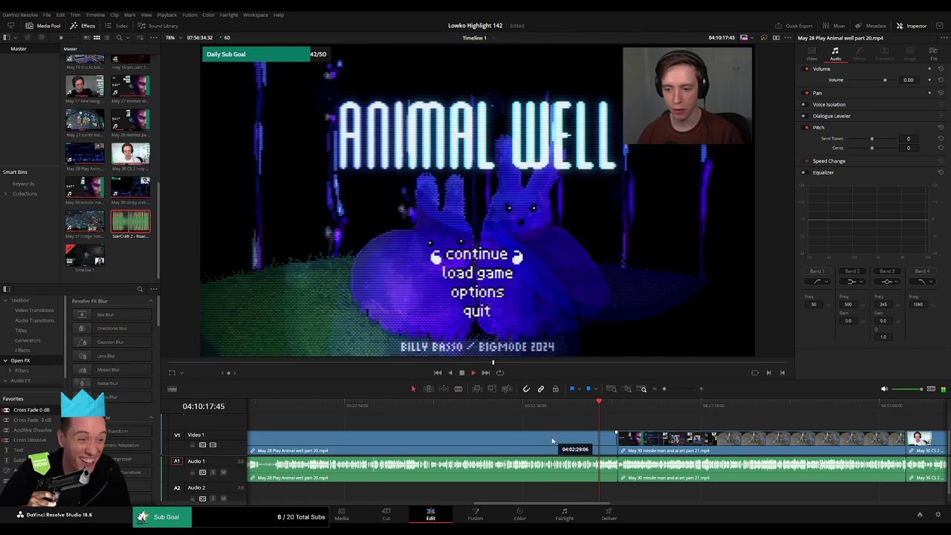
{"action": "left_click", "coordinate": [550, 441]}
Step: Delete the selected Animal Well piece and scrub into the missile man forum footage
{"action": "key", "text": "Delete"}
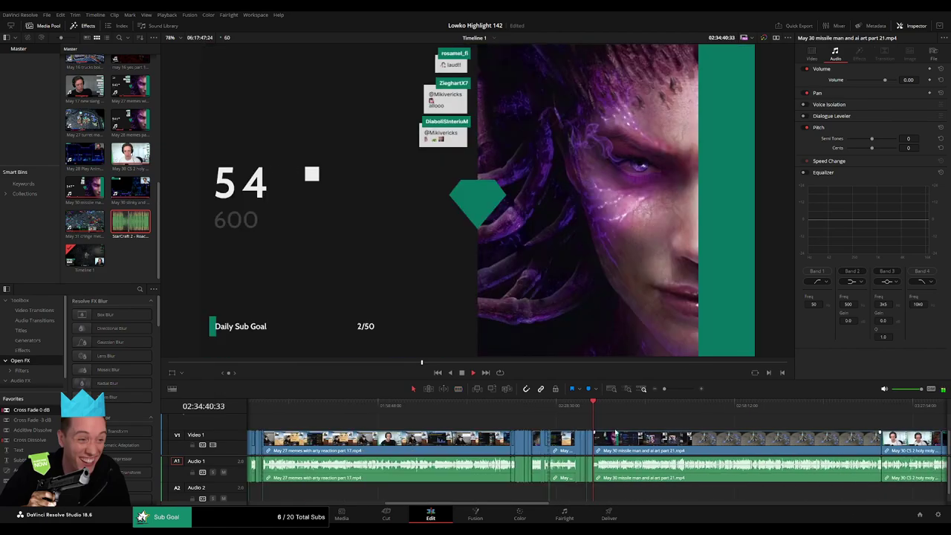
{"action": "left_click", "coordinate": [474, 409]}
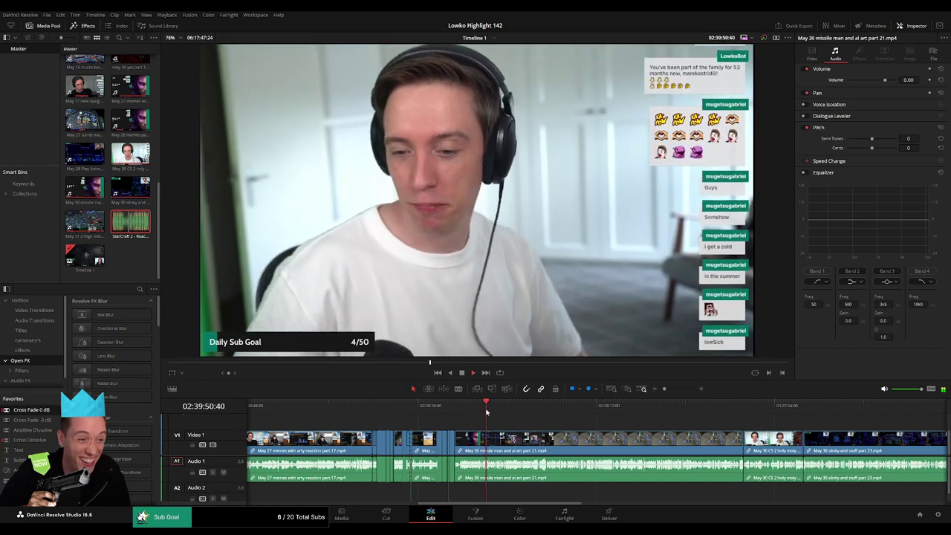
{"action": "left_click_drag", "start_coordinate": [487, 411], "coordinate": [496, 413]}
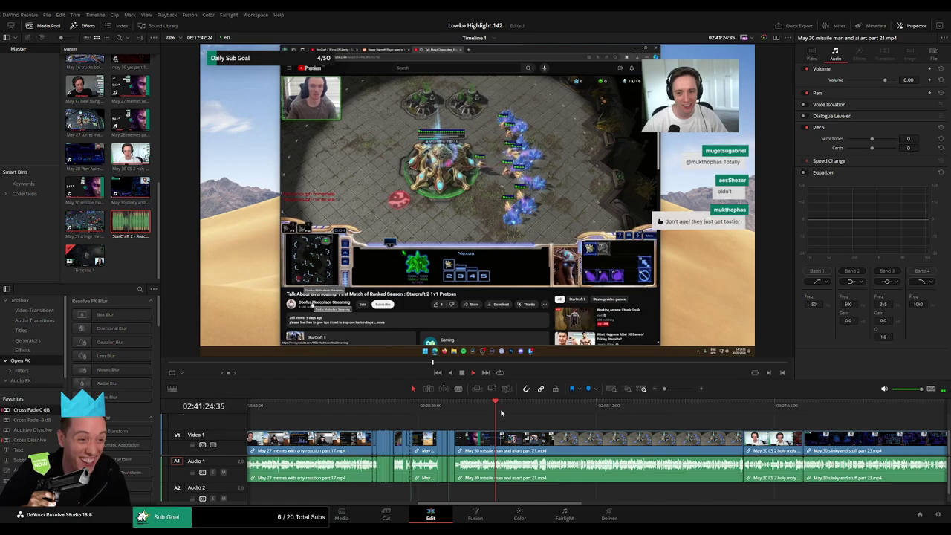
{"action": "left_click_drag", "start_coordinate": [501, 414], "coordinate": [543, 411]}
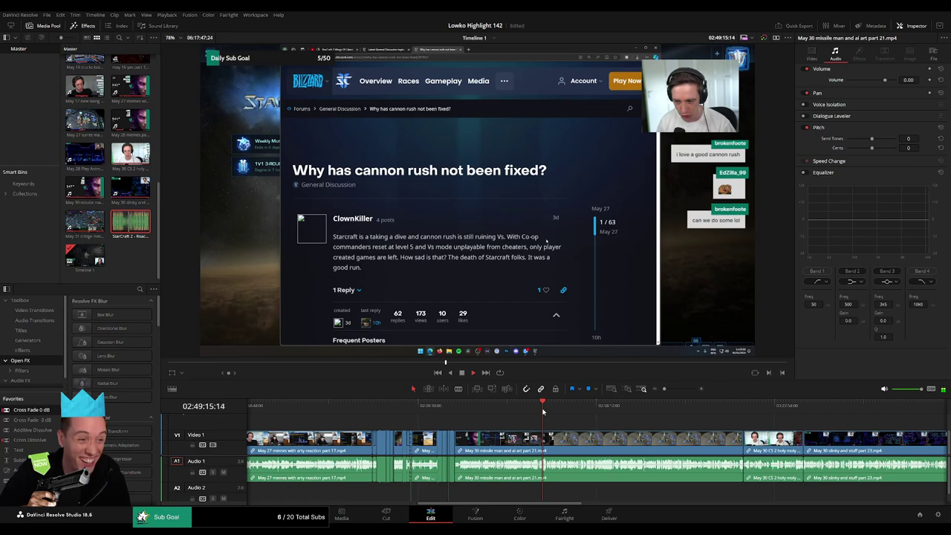
{"action": "mouse_move", "coordinate": [544, 412]}
{"action": "left_mouse_down"}
{"action": "mouse_move", "coordinate": [630, 412]}
{"action": "mouse_move", "coordinate": [618, 412]}
{"action": "left_mouse_up"}
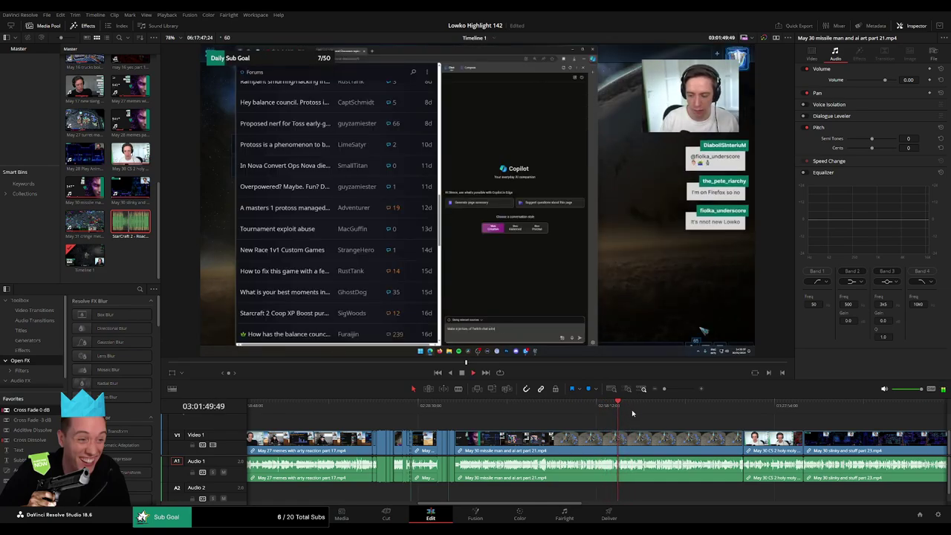
Step: Blade the missile man part 21 clip in the forum scene and ripple-delete the stretch before the cut
{"action": "left_click_drag", "start_coordinate": [665, 390], "coordinate": [678, 389]}
{"action": "left_click", "coordinate": [534, 410]}
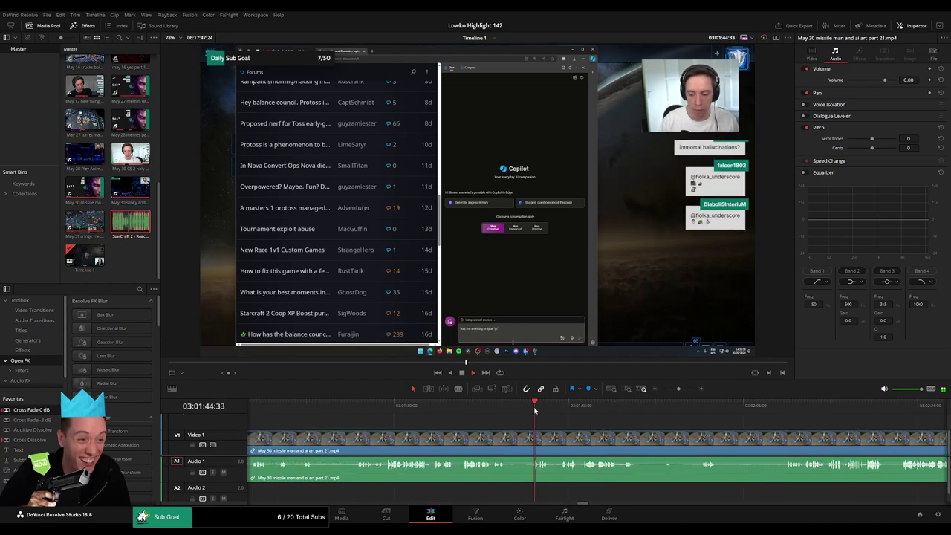
{"action": "left_click", "coordinate": [381, 403]}
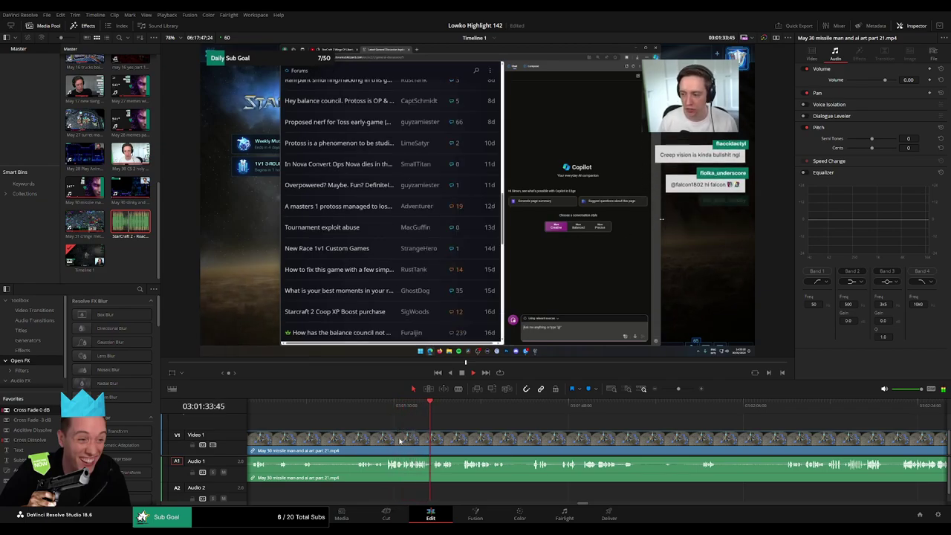
{"action": "key", "text": "b"}
{"action": "left_click", "coordinate": [386, 438]}
{"action": "left_click", "coordinate": [432, 403]}
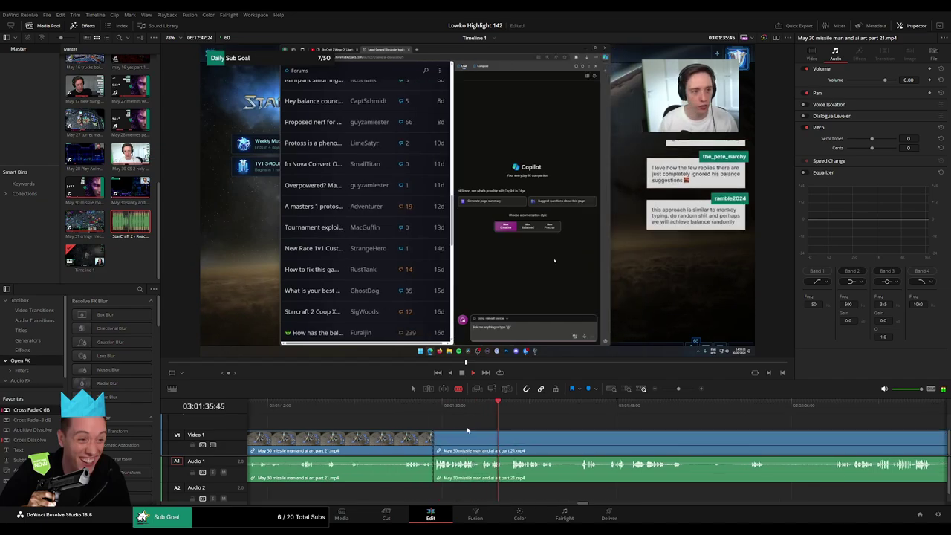
{"action": "left_click", "coordinate": [411, 441]}
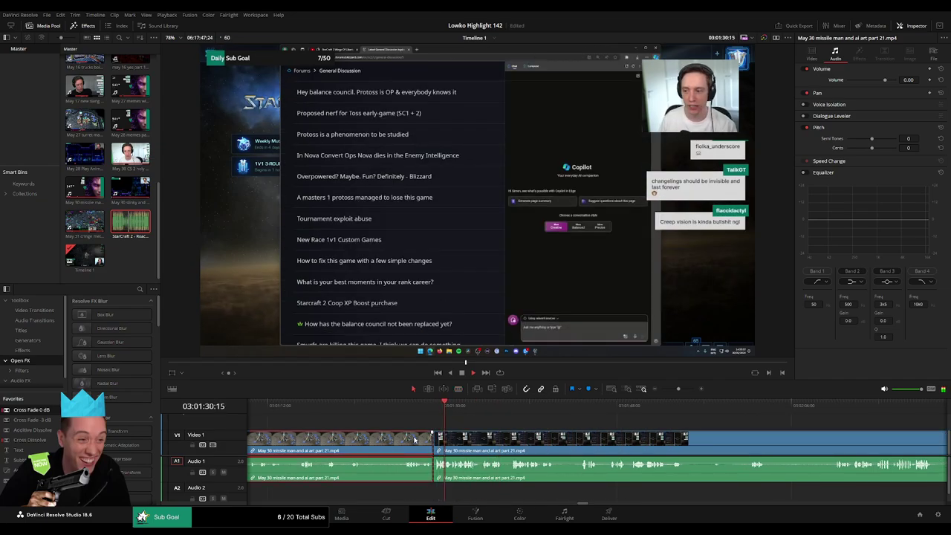
{"action": "key", "text": "Delete"}
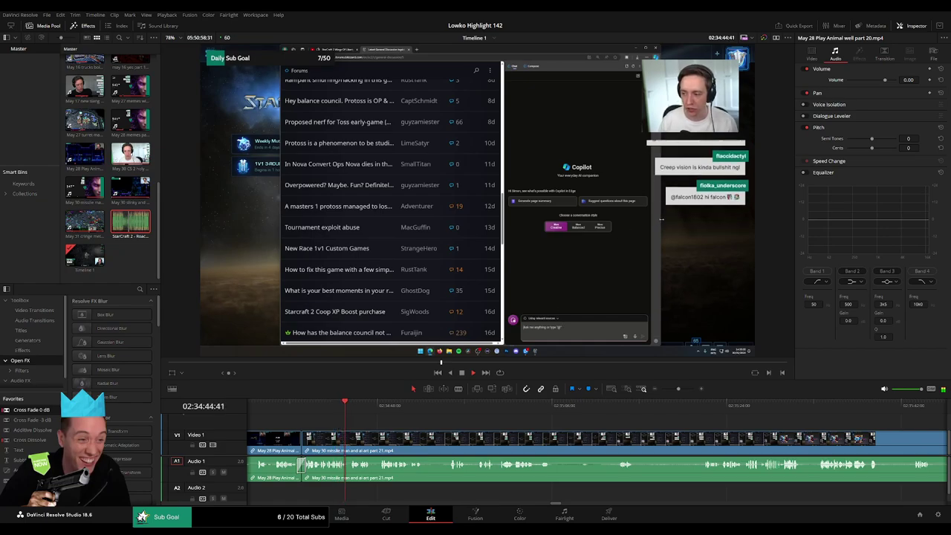
Step: Trim the part 21 clip at new cut points and delete the first two unwanted segments
{"action": "left_click", "coordinate": [382, 408]}
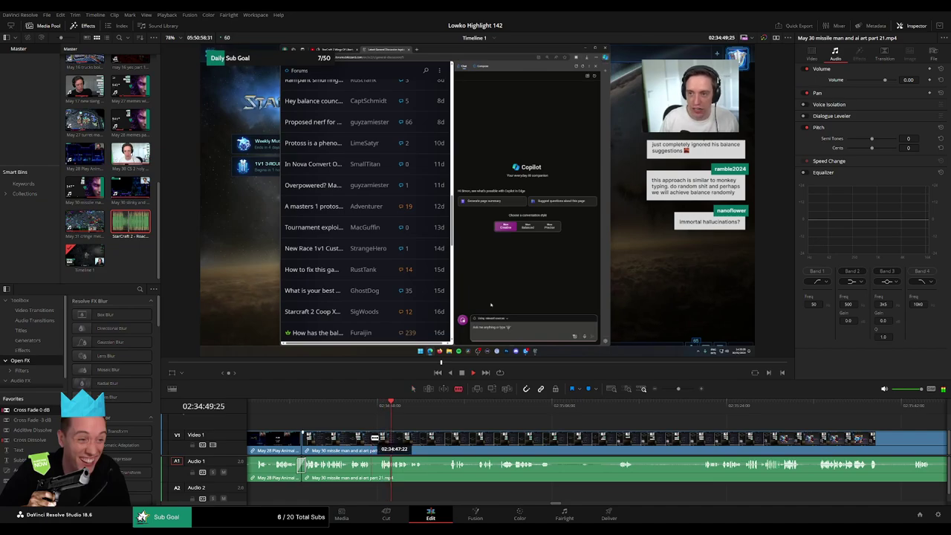
{"action": "left_click_drag", "start_coordinate": [382, 445], "coordinate": [375, 440]}
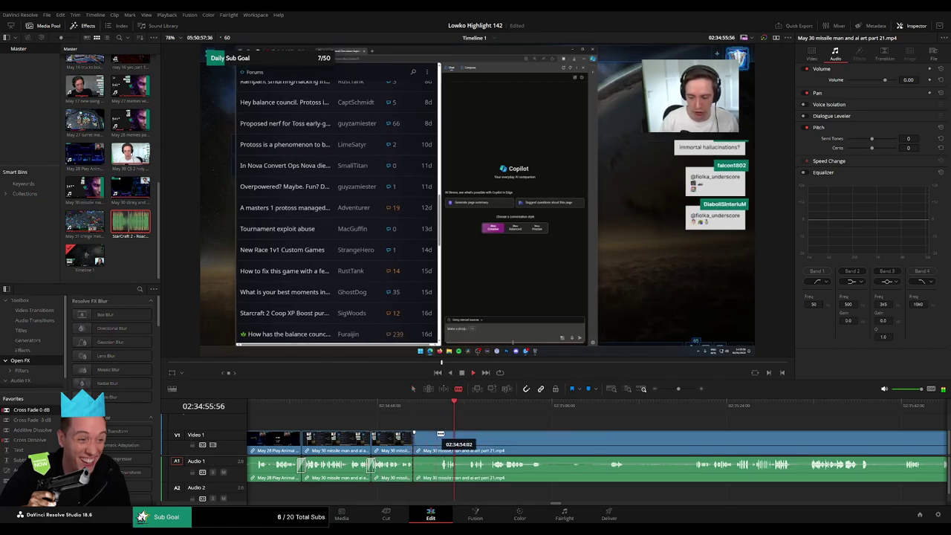
{"action": "left_click_drag", "start_coordinate": [444, 440], "coordinate": [431, 438]}
{"action": "key", "text": "space"}
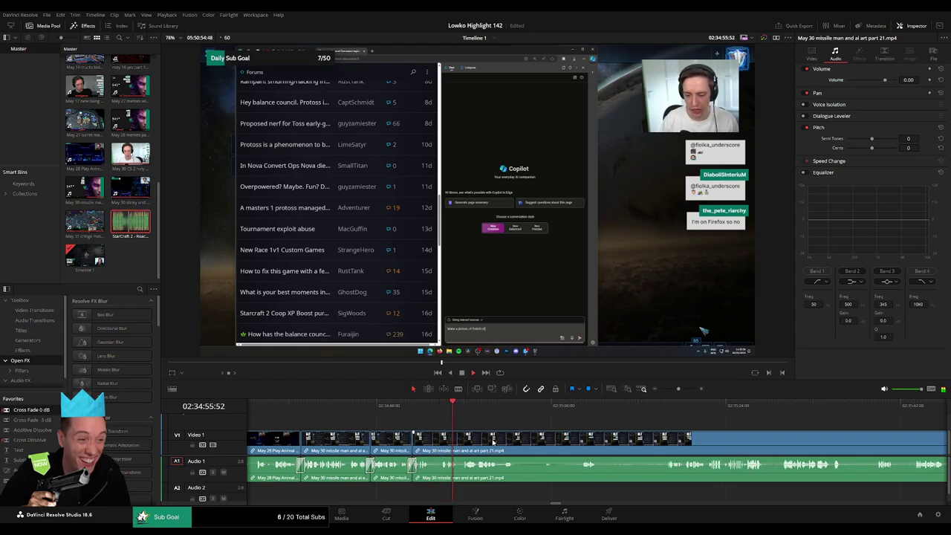
{"action": "scroll", "coordinate": [357, 445], "scroll_direction": "right", "scroll_amount": 3}
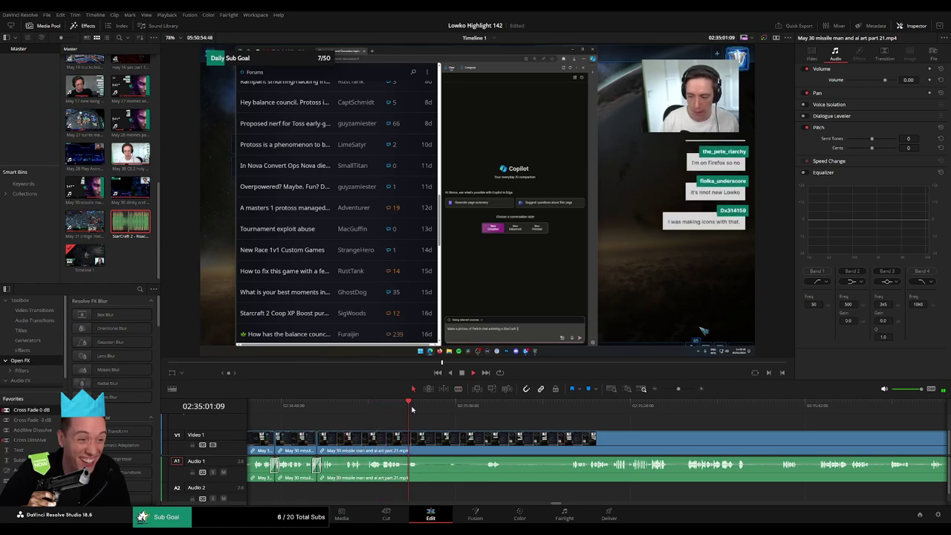
{"action": "left_click_drag", "start_coordinate": [429, 409], "coordinate": [486, 409]}
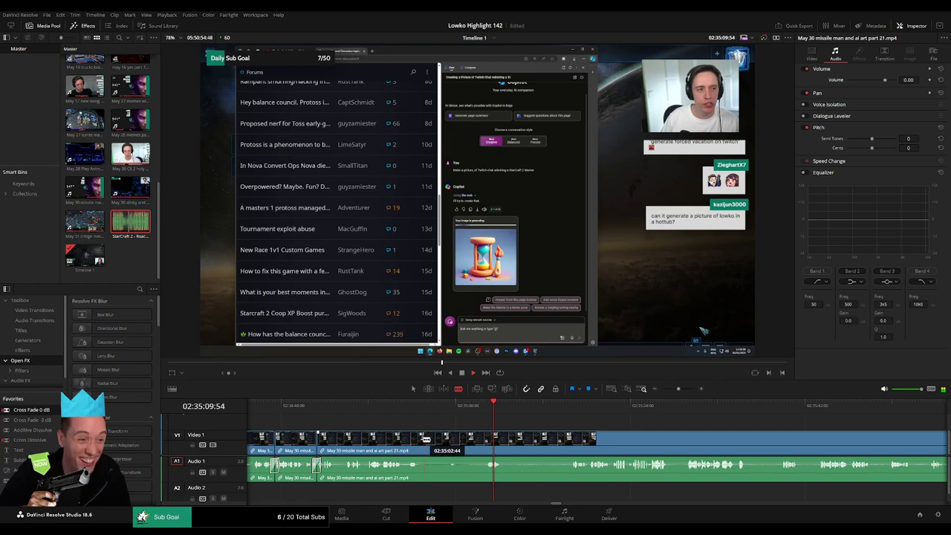
{"action": "left_click", "coordinate": [450, 440]}
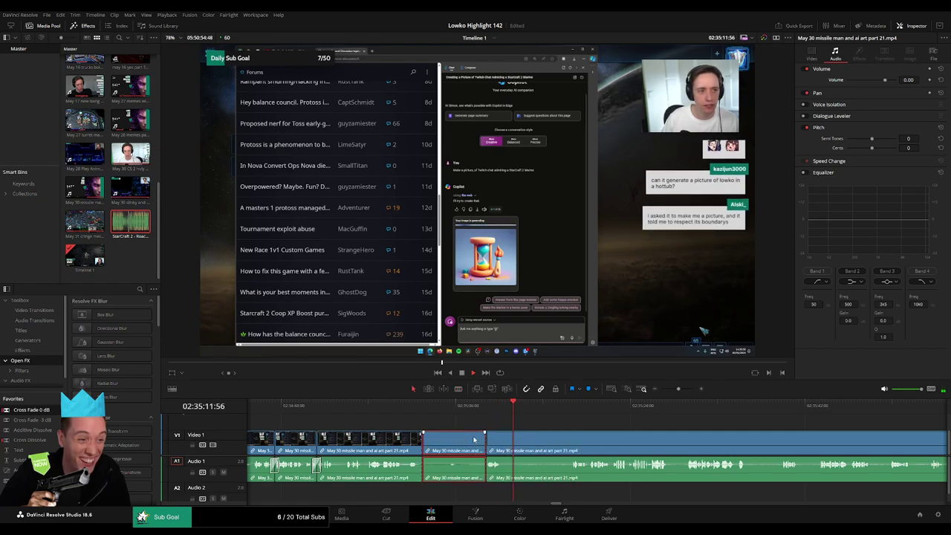
{"action": "key", "text": "Delete"}
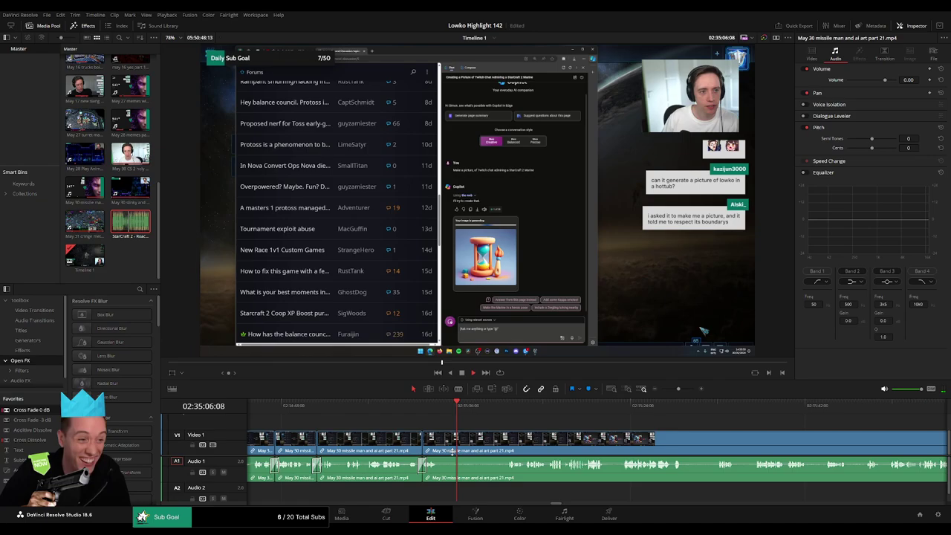
{"action": "left_click_drag", "start_coordinate": [491, 407], "coordinate": [499, 412]}
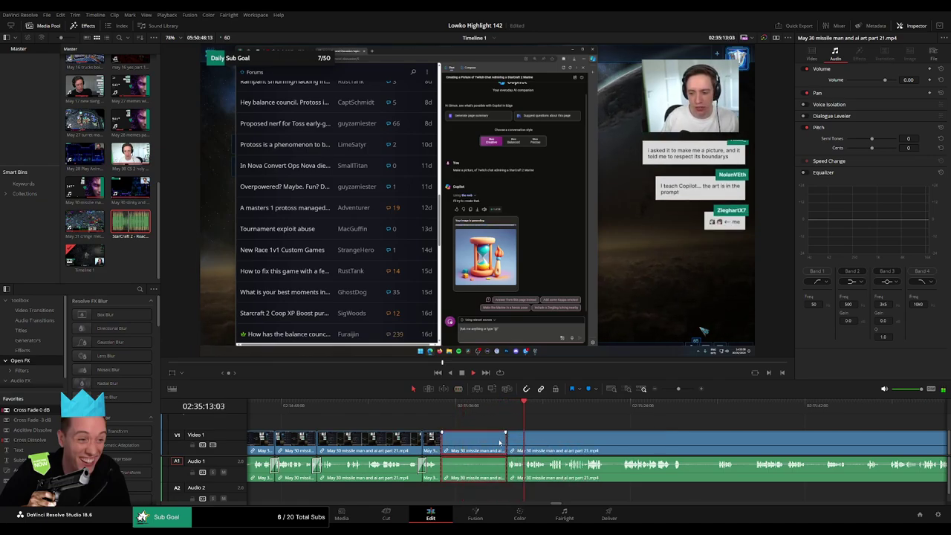
{"action": "key", "text": "Delete"}
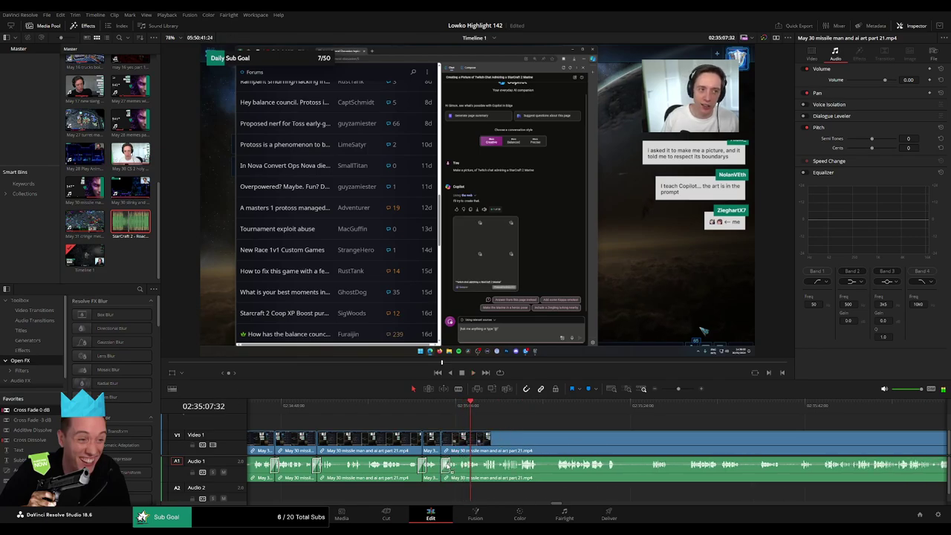
Step: Scrub and play through the next stretch of part 21 to find more dull footage
{"action": "scroll", "coordinate": [435, 423], "scroll_direction": "right", "scroll_amount": 3}
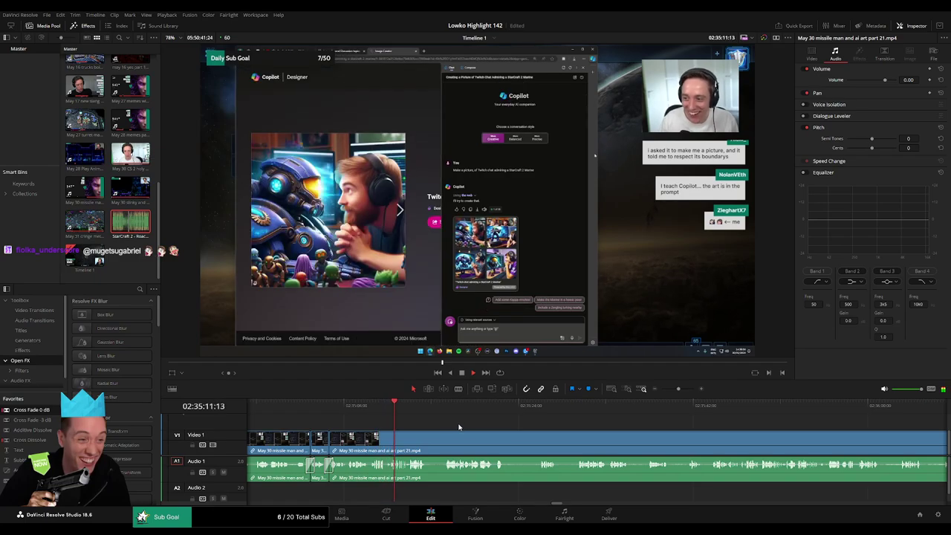
{"action": "scroll", "coordinate": [382, 418], "scroll_direction": "right", "scroll_amount": 2}
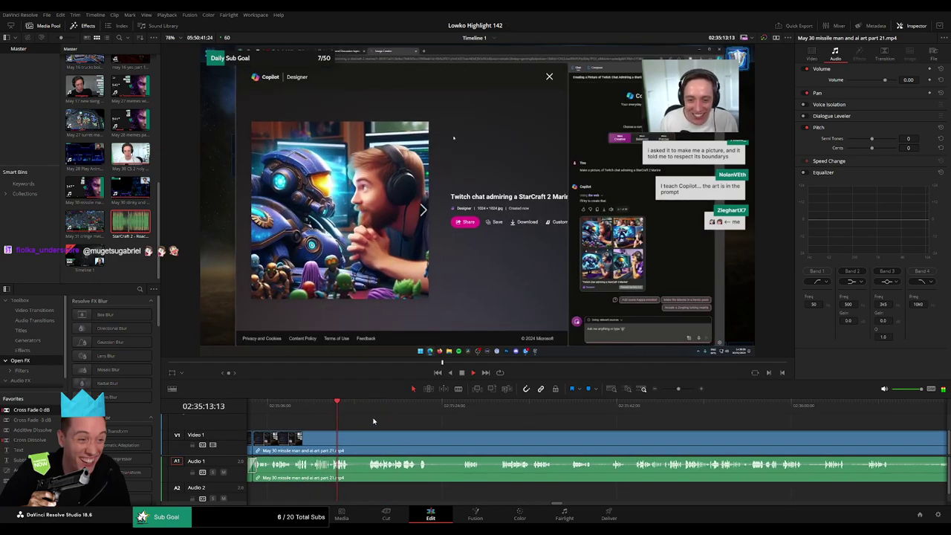
{"action": "left_click", "coordinate": [365, 410]}
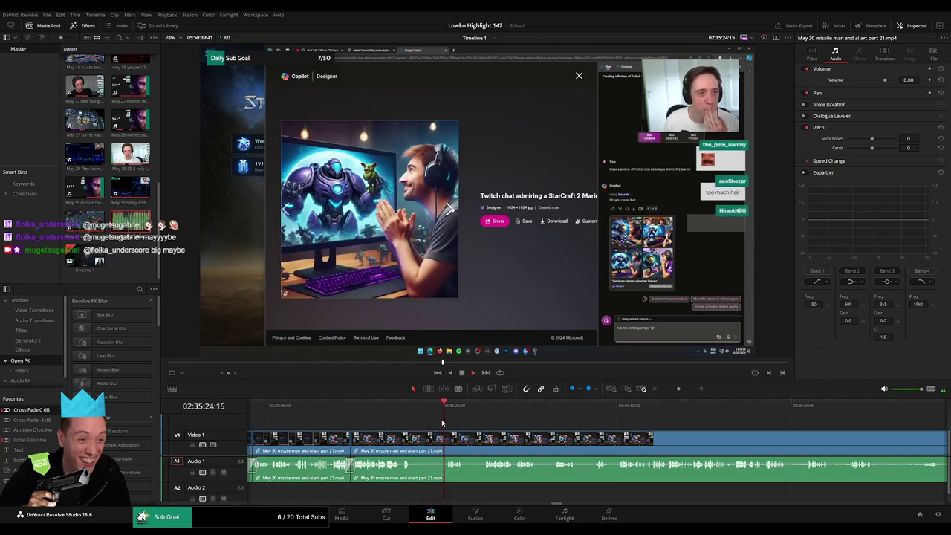
{"action": "left_click_drag", "start_coordinate": [462, 411], "coordinate": [480, 413]}
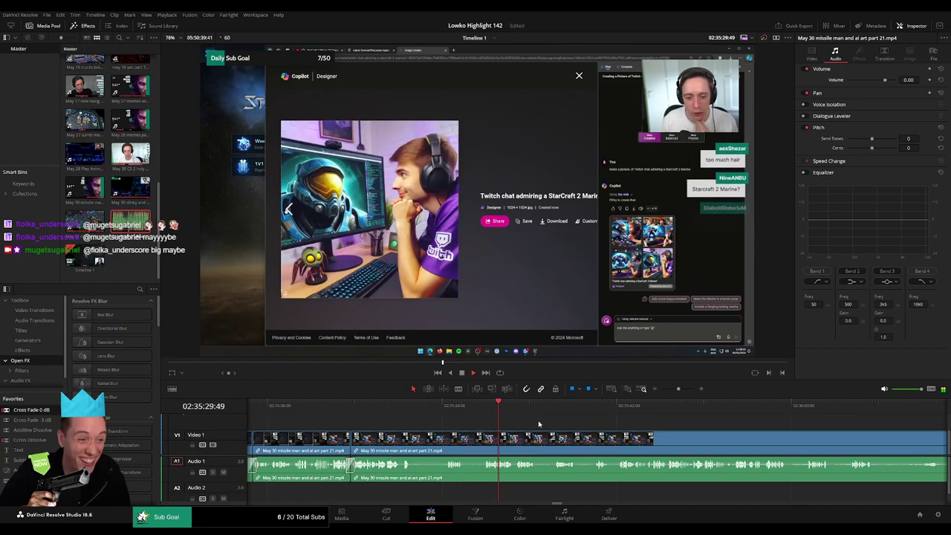
{"action": "scroll", "coordinate": [434, 420], "scroll_direction": "right", "scroll_amount": 3}
{"action": "left_click_drag", "start_coordinate": [400, 405], "coordinate": [440, 405]}
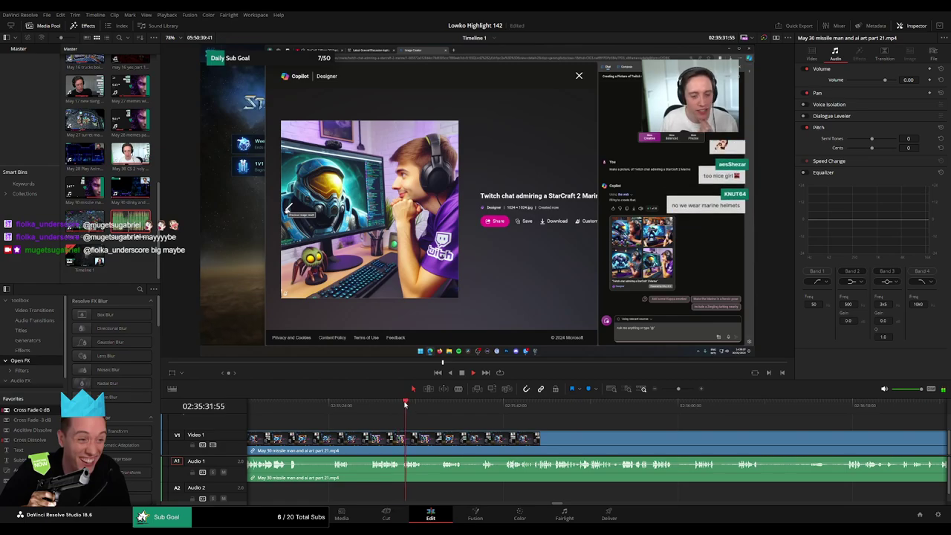
{"action": "key", "text": "space"}
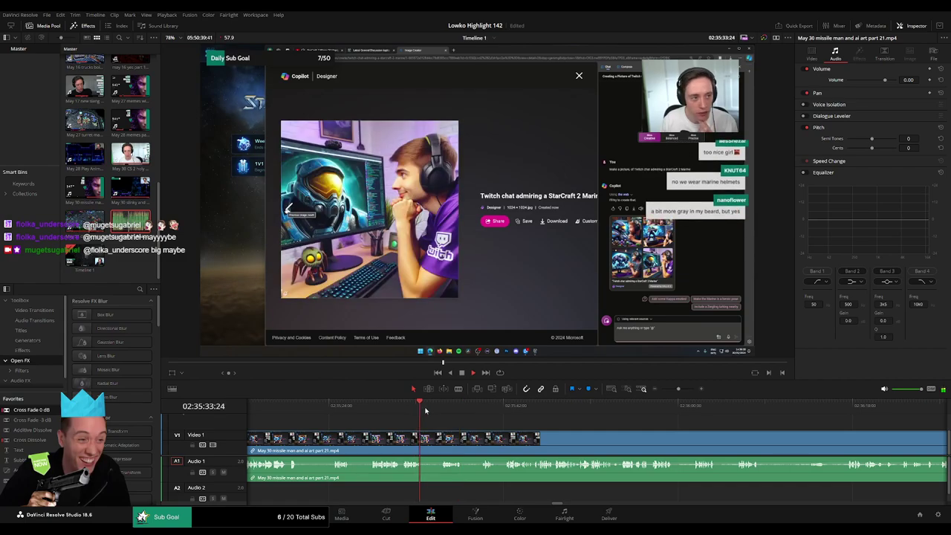
{"action": "left_click", "coordinate": [443, 411]}
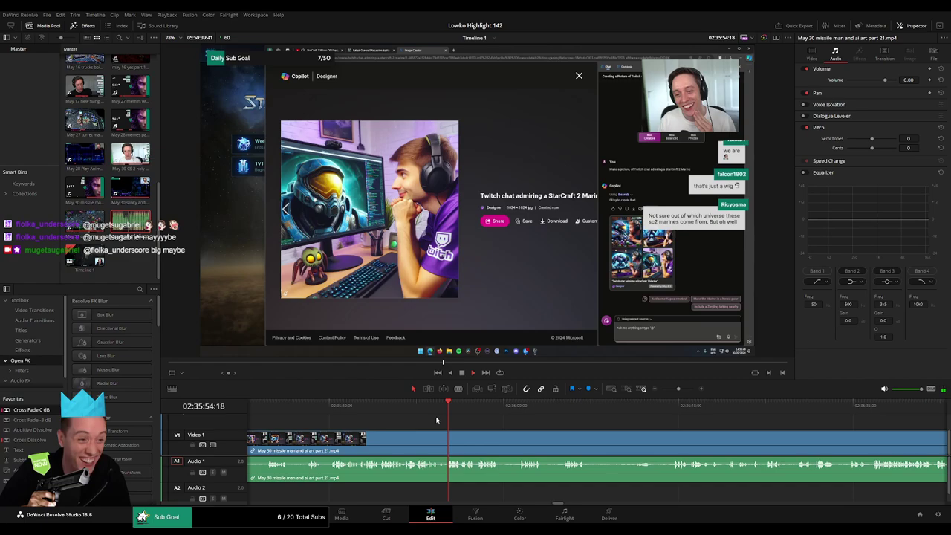
{"action": "scroll", "coordinate": [504, 424], "scroll_direction": "right", "scroll_amount": 3}
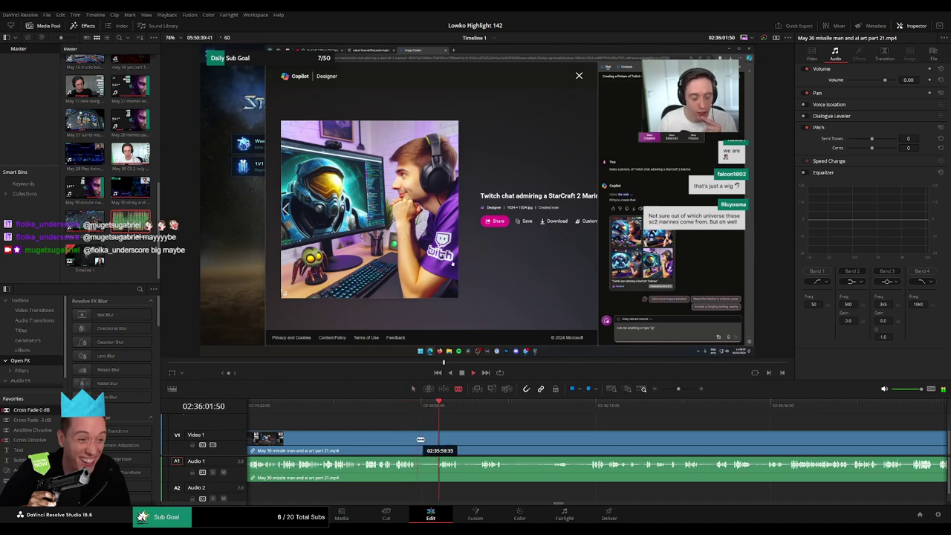
Step: Mark the start and end of the next dull stretch and ripple-delete it
{"action": "left_click_drag", "start_coordinate": [421, 440], "coordinate": [418, 439]}
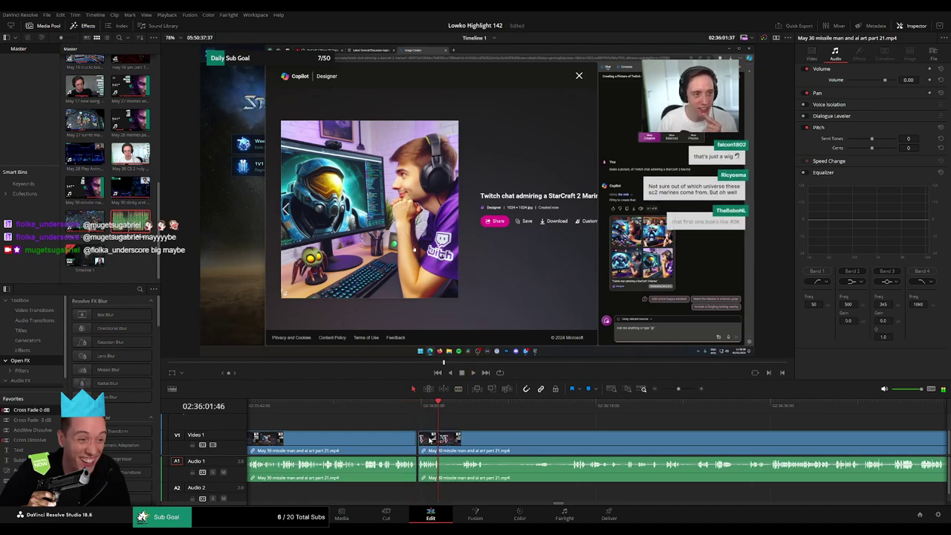
{"action": "key", "text": "space"}
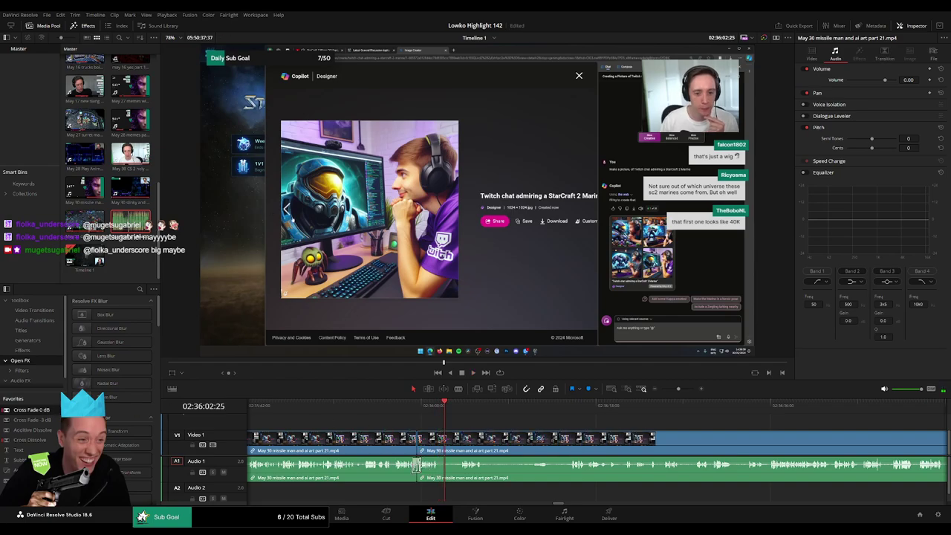
{"action": "scroll", "coordinate": [438, 428], "scroll_direction": "right", "scroll_amount": 2}
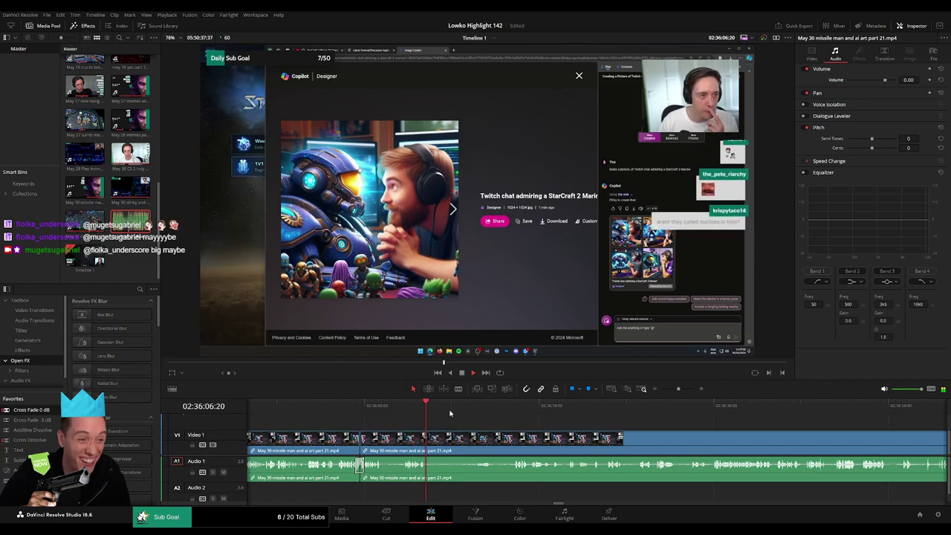
{"action": "left_click", "coordinate": [478, 416]}
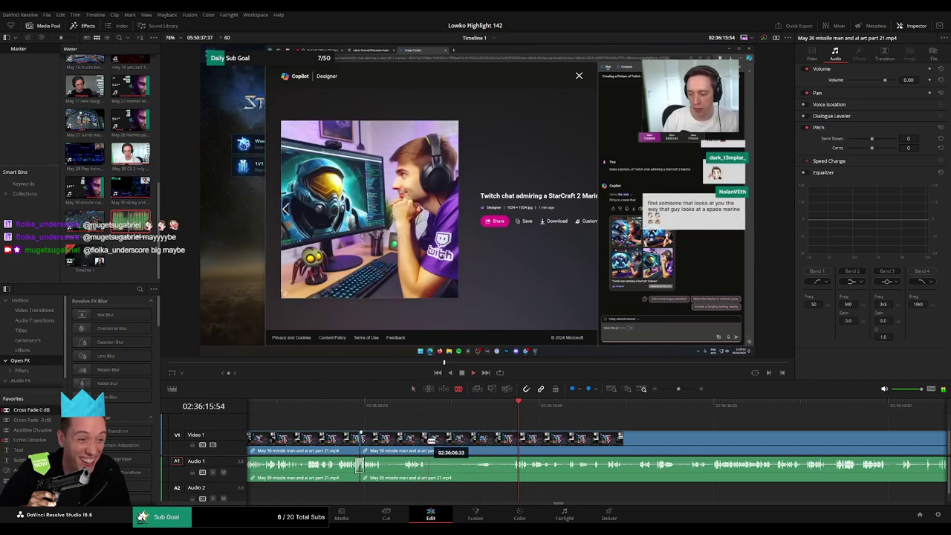
{"action": "left_click_drag", "start_coordinate": [431, 440], "coordinate": [498, 434]}
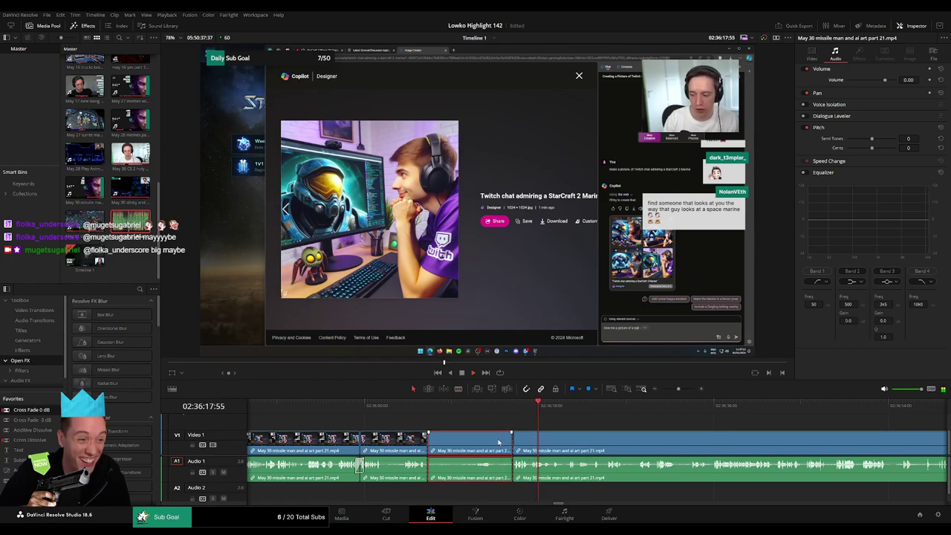
{"action": "key", "text": "Delete"}
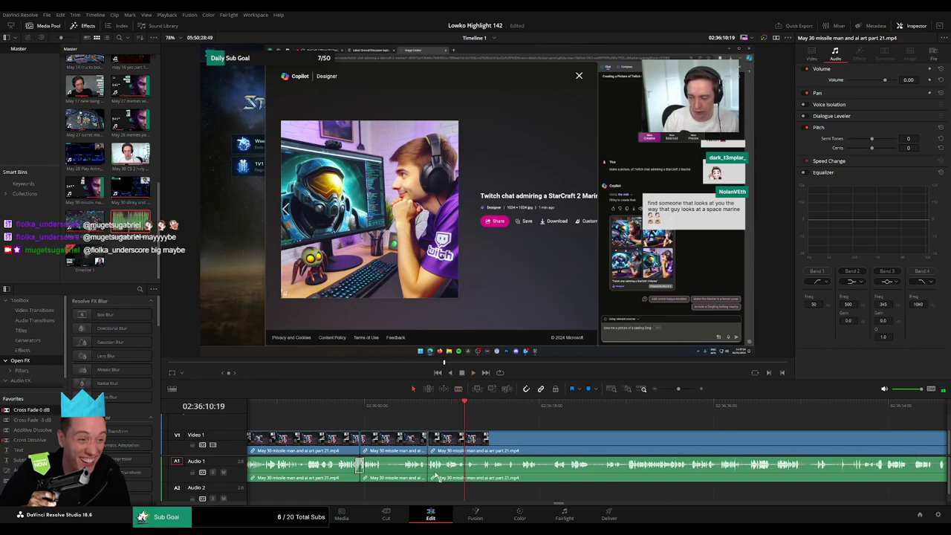
Step: Trim and ripple-delete another dull stretch further along part 21
{"action": "left_click", "coordinate": [487, 413]}
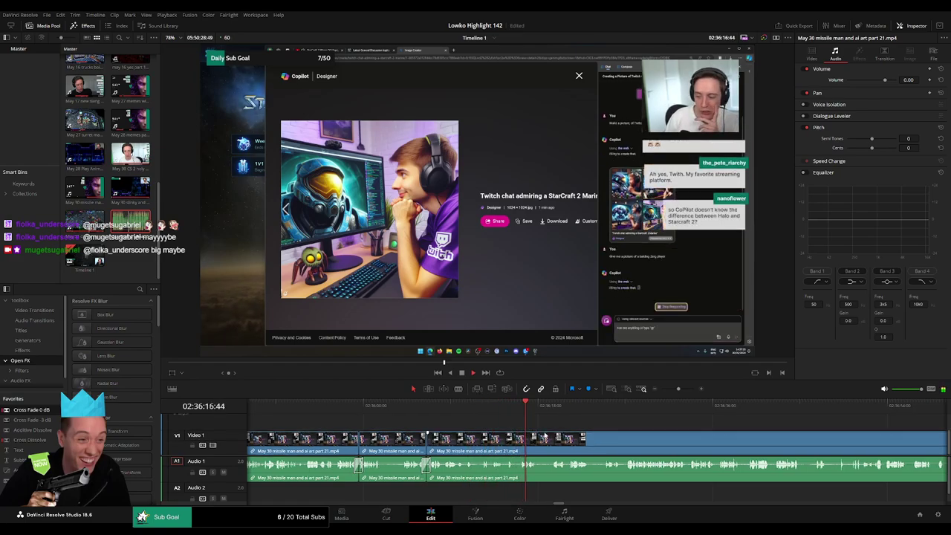
{"action": "scroll", "coordinate": [454, 420], "scroll_direction": "right", "scroll_amount": 3}
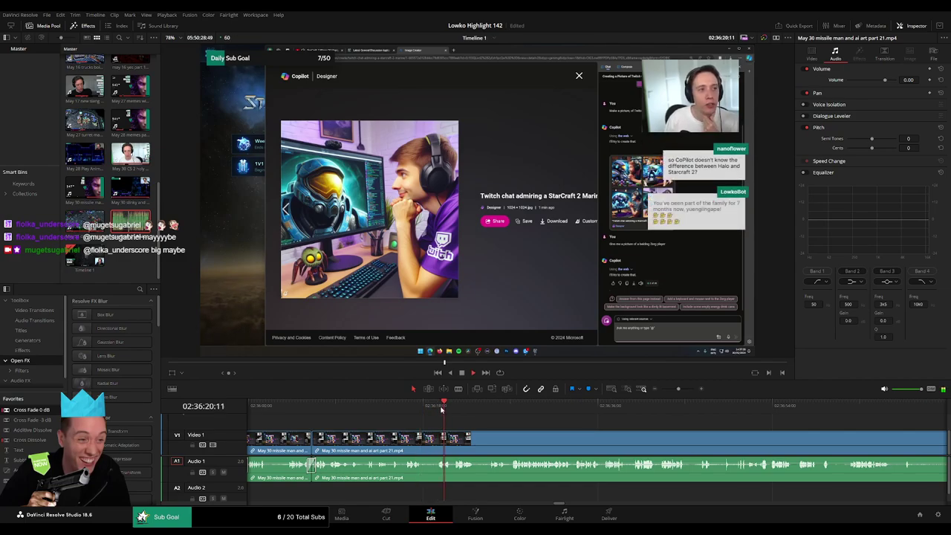
{"action": "left_click", "coordinate": [486, 413]}
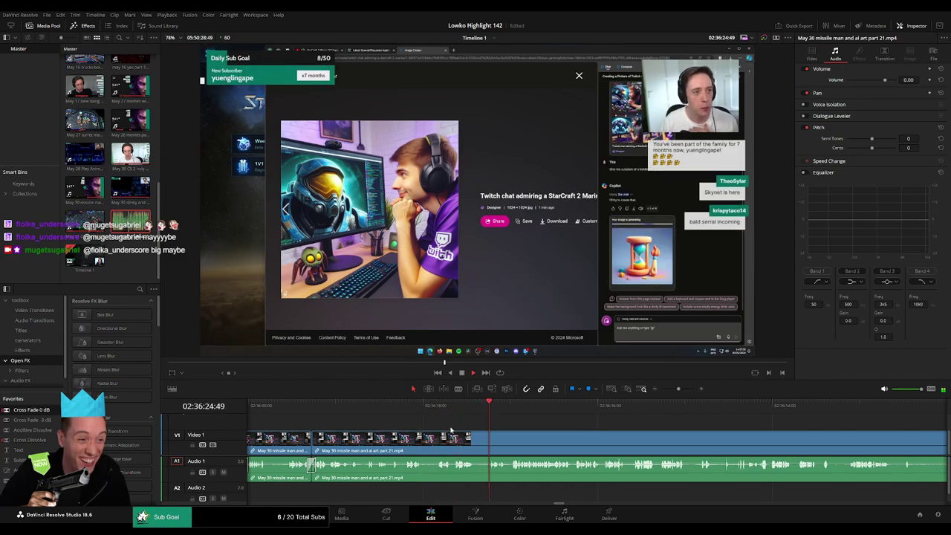
{"action": "left_click_drag", "start_coordinate": [428, 439], "coordinate": [424, 437]}
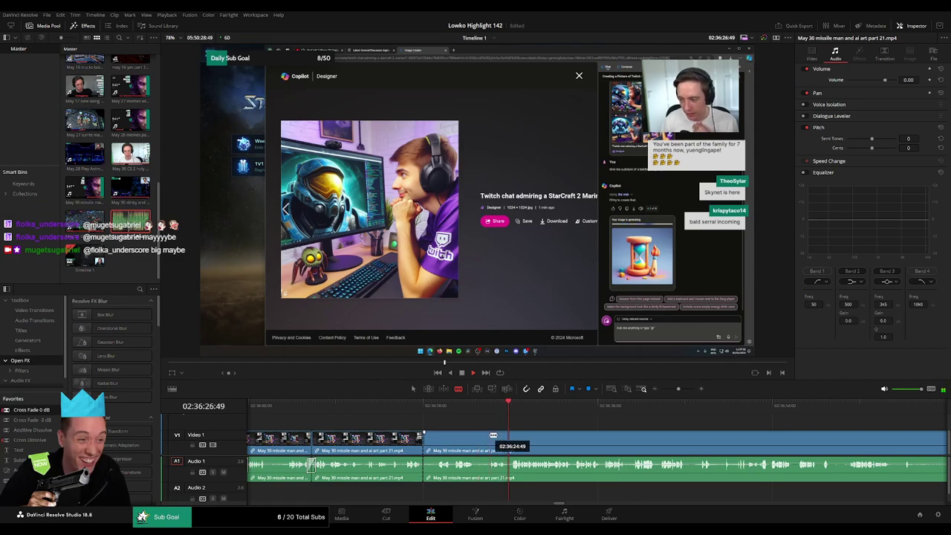
{"action": "left_click_drag", "start_coordinate": [494, 436], "coordinate": [489, 437]}
{"action": "key", "text": "Delete"}
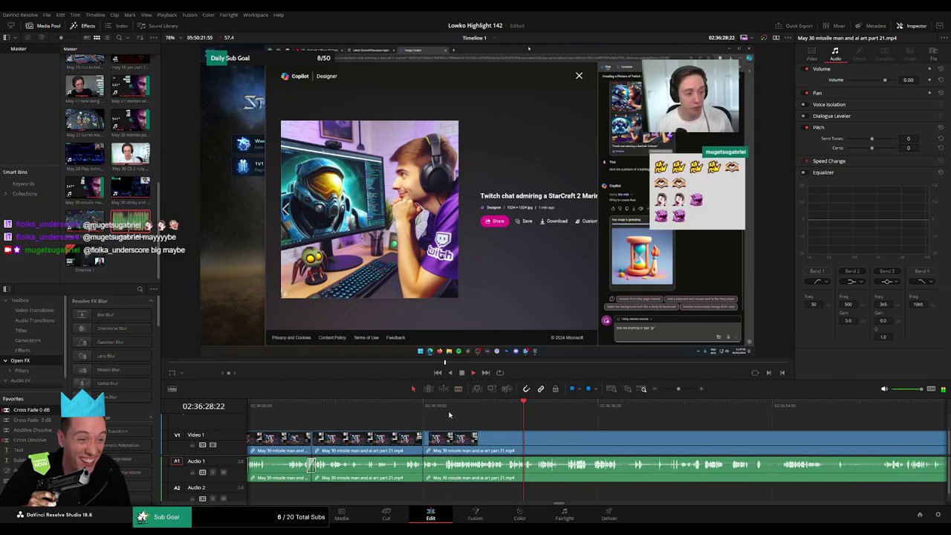
{"action": "left_click", "coordinate": [450, 406]}
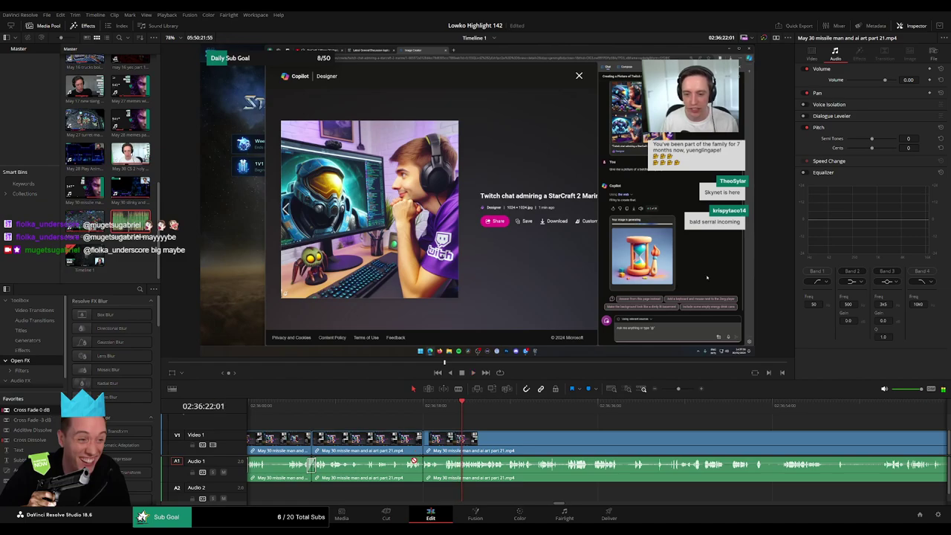
{"action": "scroll", "coordinate": [407, 501], "scroll_direction": "down", "scroll_amount": 2}
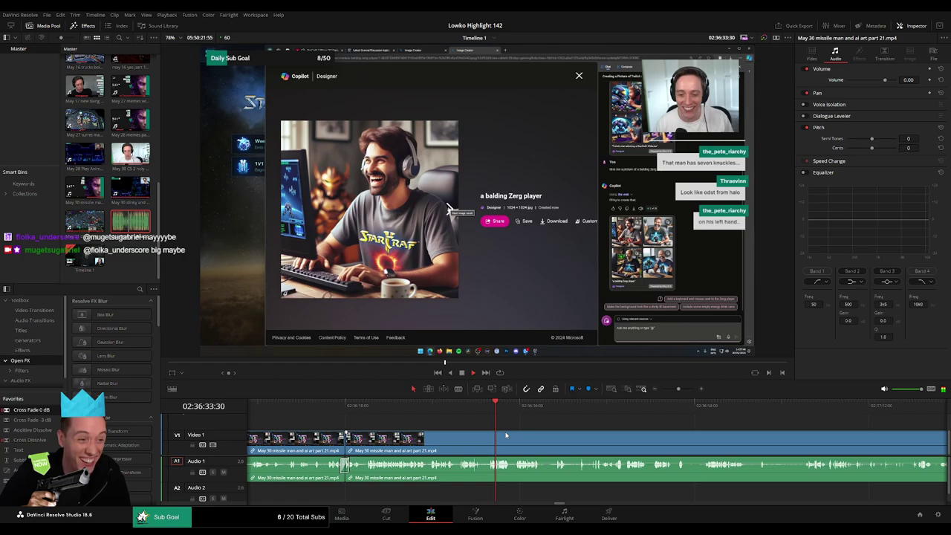
Step: Zoom in and blade the missile man clip at two points around a short section
{"action": "scroll", "coordinate": [505, 442], "scroll_direction": "right", "scroll_amount": 3}
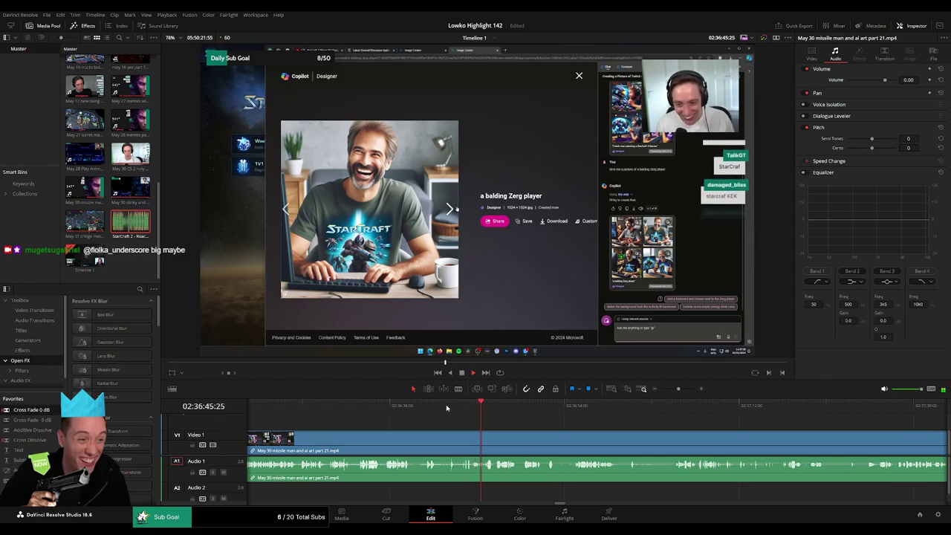
{"action": "scroll", "coordinate": [408, 422], "scroll_direction": "right", "scroll_amount": 3}
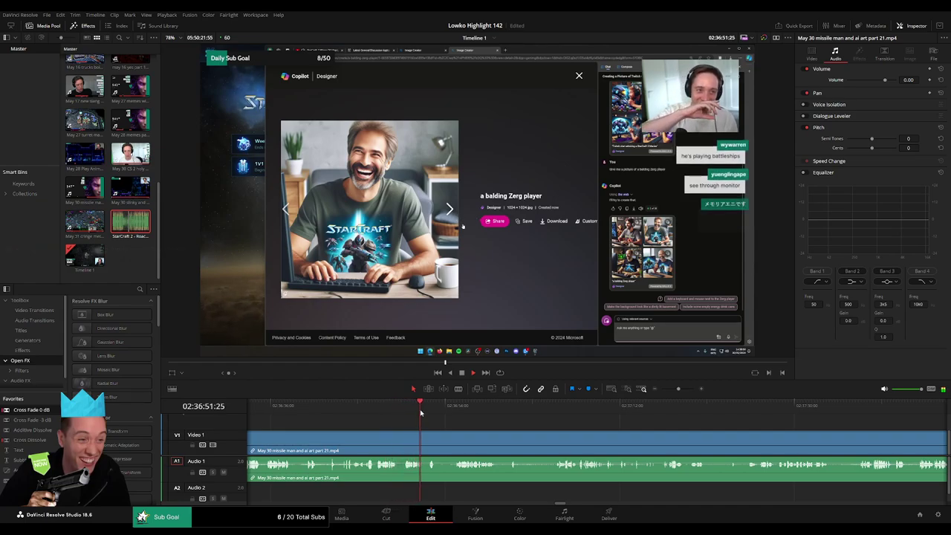
{"action": "left_click_drag", "start_coordinate": [665, 391], "coordinate": [689, 393]}
{"action": "left_click", "coordinate": [591, 405]}
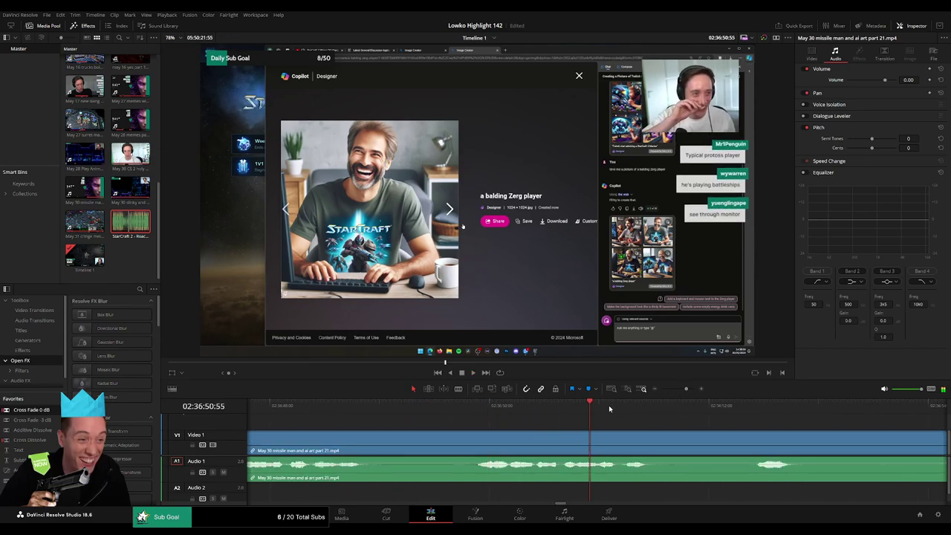
{"action": "left_click", "coordinate": [594, 437]}
{"action": "key", "text": "space"}
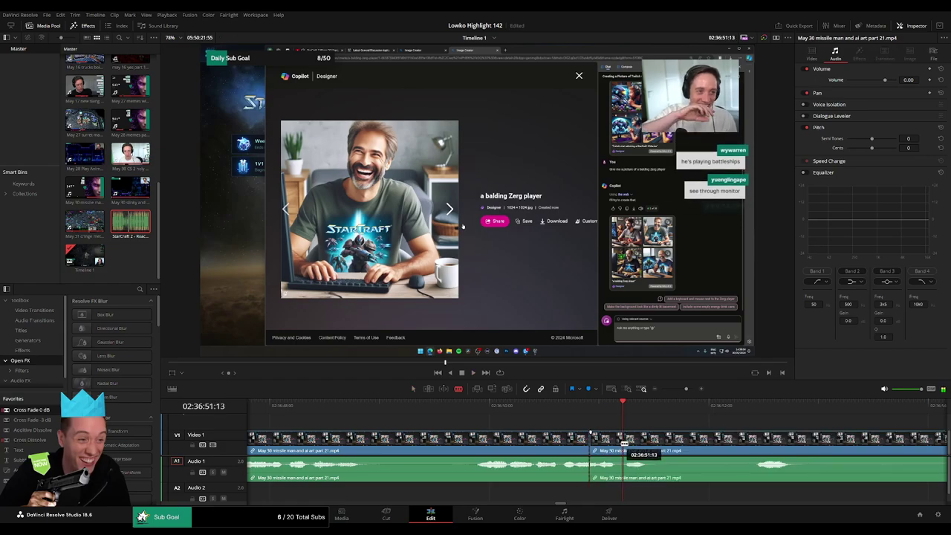
{"action": "left_click", "coordinate": [625, 445]}
{"action": "key", "text": "a"}
{"action": "left_click_drag", "start_coordinate": [591, 446], "coordinate": [585, 446]}
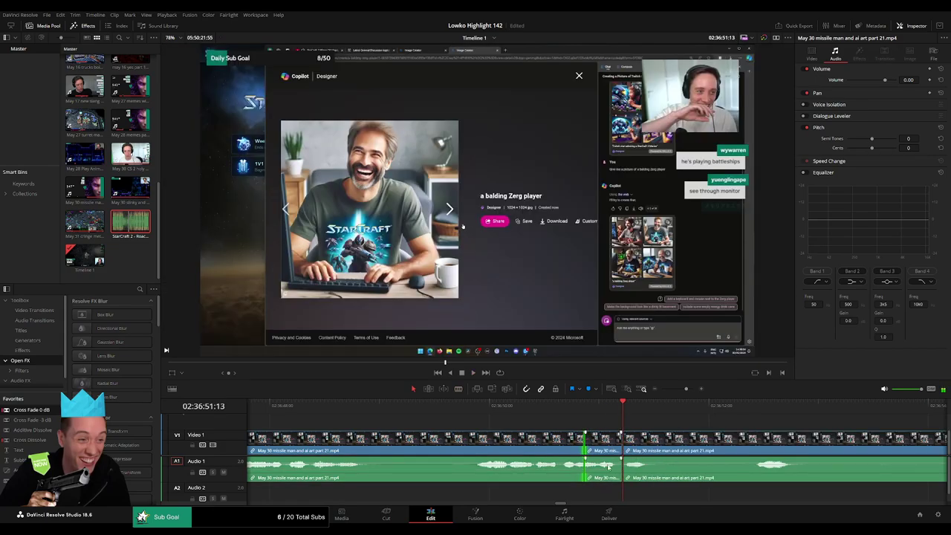
Step: Place StarCraft 2 - Roach Quotes.mp3 on Audio 2 under the cut and trim the video edge
{"action": "left_click_drag", "start_coordinate": [606, 487], "coordinate": [588, 494]}
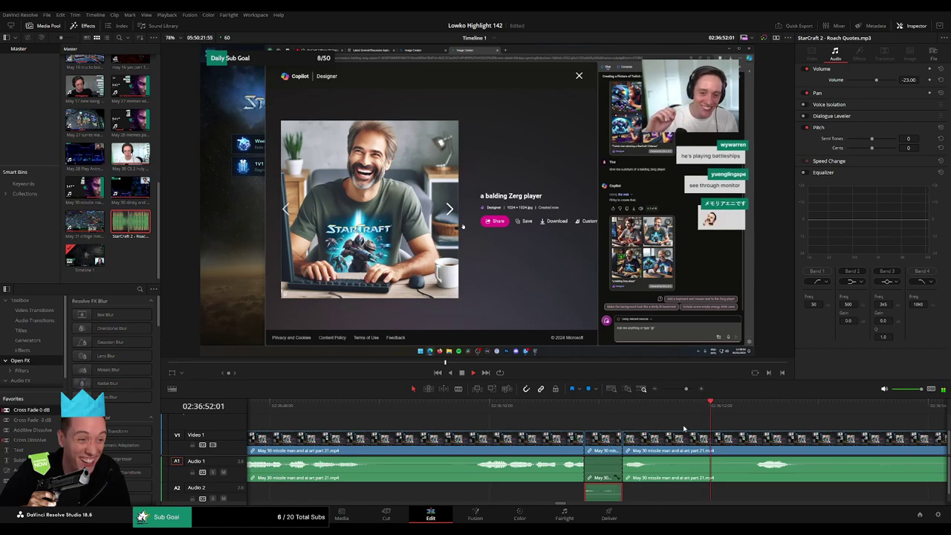
{"action": "left_click_drag", "start_coordinate": [686, 389], "coordinate": [677, 388]}
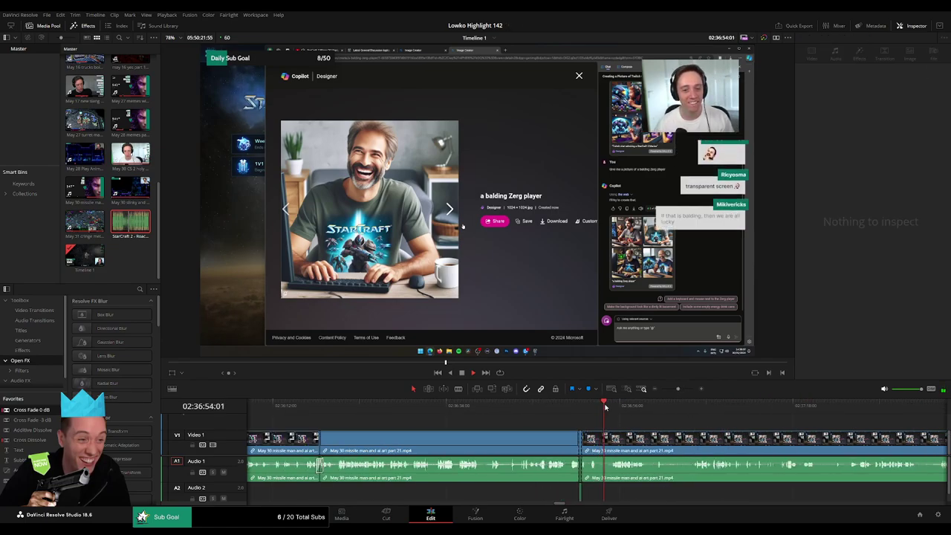
{"action": "left_click", "coordinate": [659, 435]}
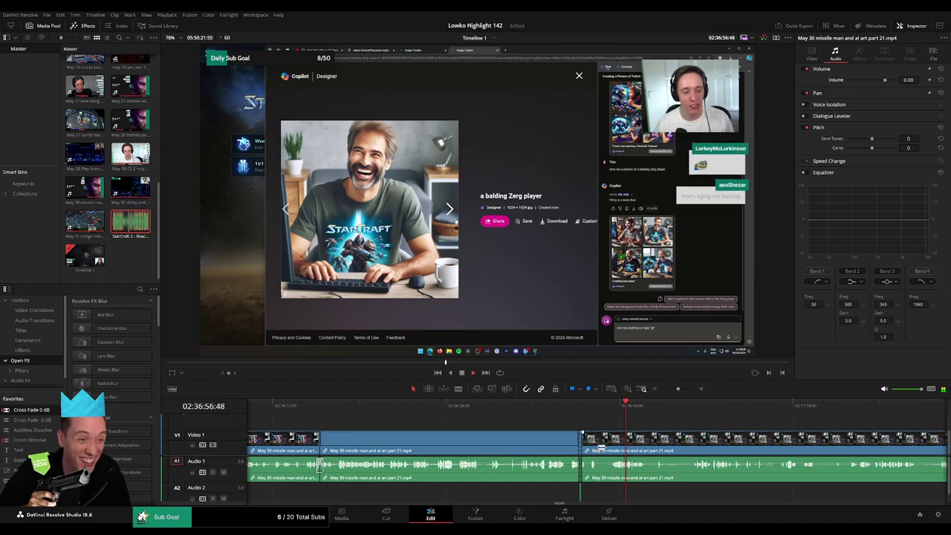
{"action": "mouse_move", "coordinate": [598, 438]}
{"action": "left_mouse_down"}
{"action": "mouse_move", "coordinate": [611, 445]}
{"action": "mouse_move", "coordinate": [599, 443]}
{"action": "left_mouse_up"}
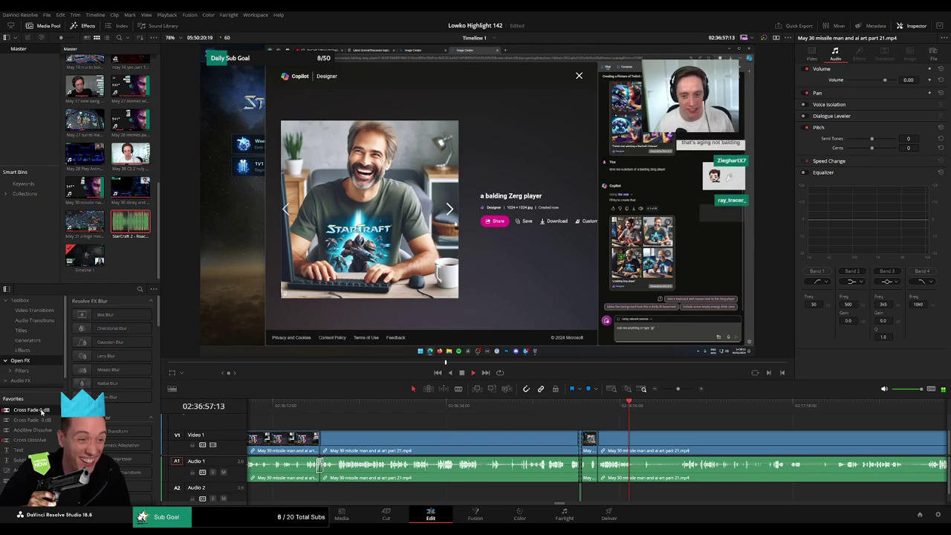
Step: Add an Adjustment Clip on V2 above the first AI-generated balding Zerg player image
{"action": "left_click", "coordinate": [645, 408]}
{"action": "scroll", "coordinate": [557, 410], "scroll_direction": "right", "scroll_amount": 5}
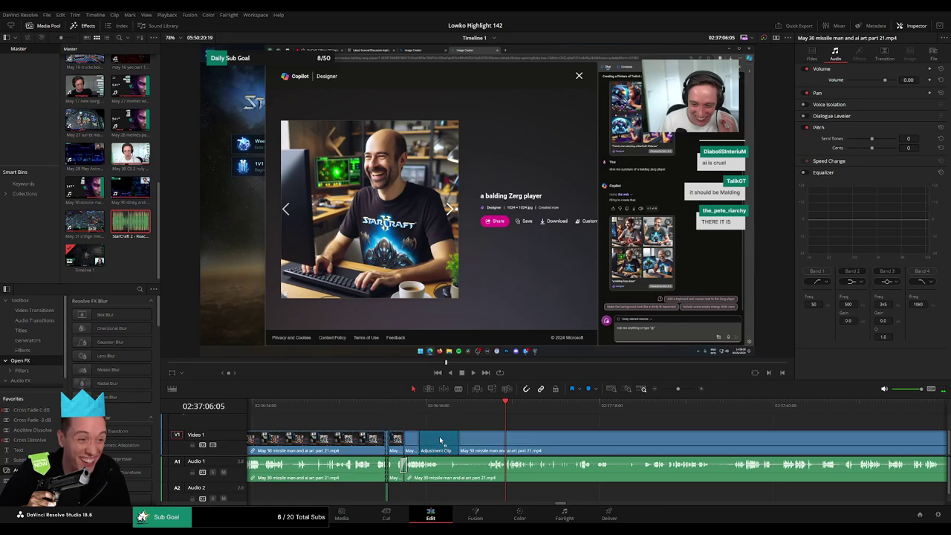
{"action": "left_click_drag", "start_coordinate": [112, 431], "coordinate": [468, 425]}
{"action": "left_click", "coordinate": [459, 425]}
{"action": "key", "text": "space"}
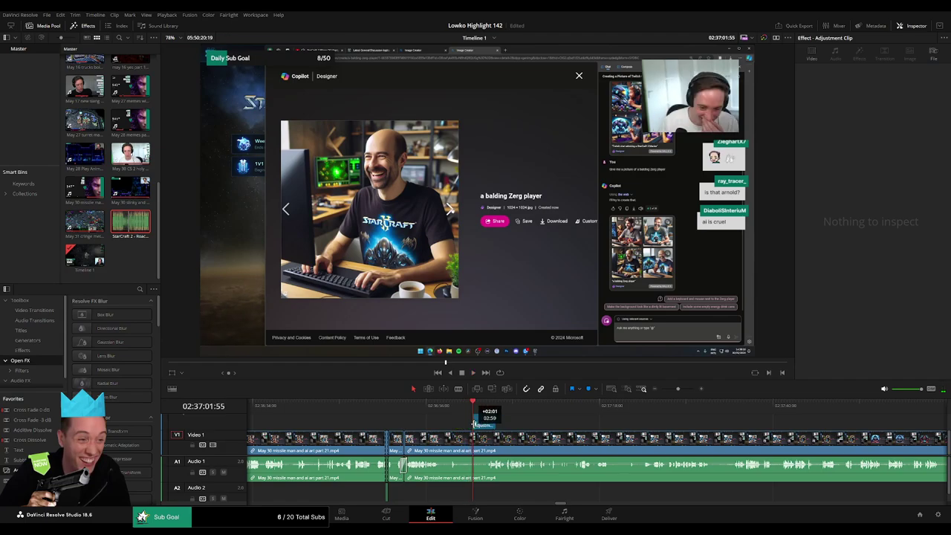
Step: Set the adjustment clip's Zoom to 2.6 and Position to 345 / -143, then preview it
{"action": "left_click", "coordinate": [481, 423]}
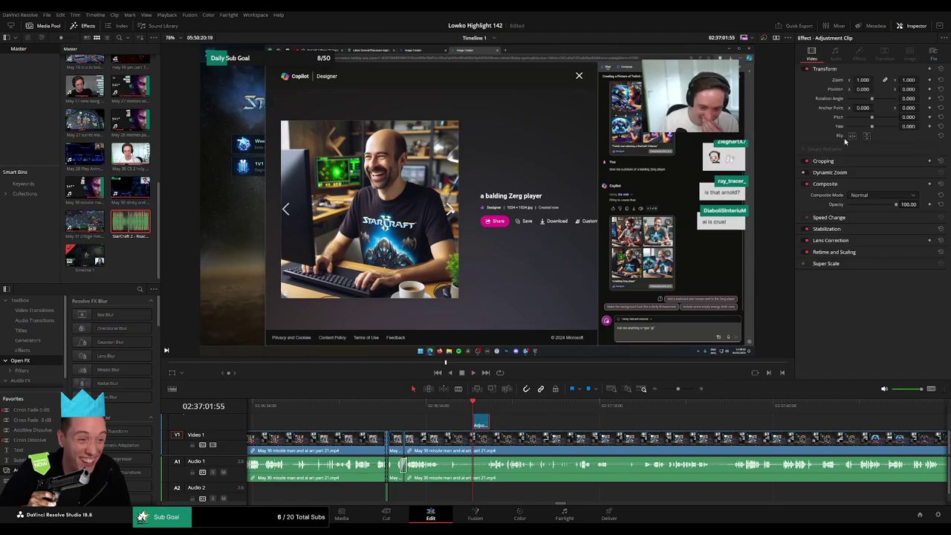
{"action": "mouse_move", "coordinate": [863, 79]}
{"action": "left_mouse_down"}
{"action": "mouse_move", "coordinate": [891, 79]}
{"action": "mouse_move", "coordinate": [892, 89]}
{"action": "left_mouse_up"}
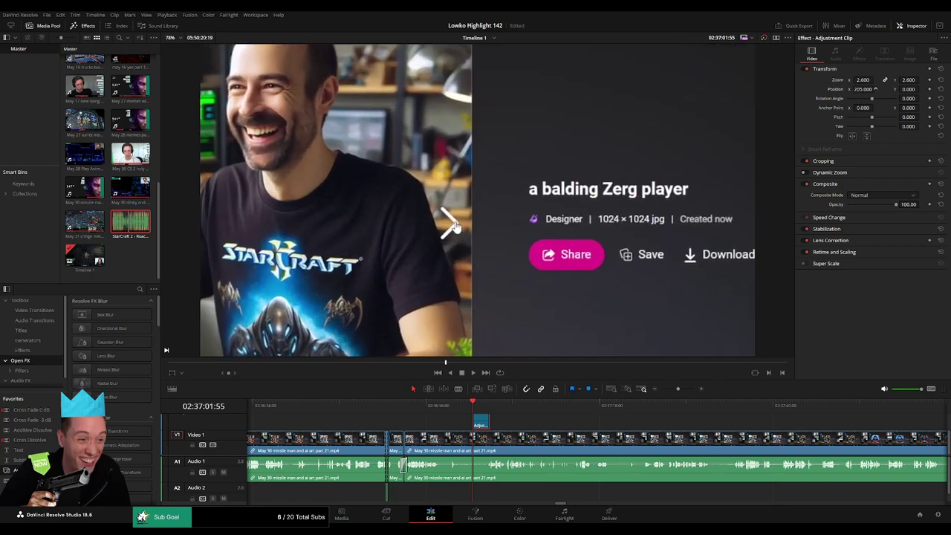
{"action": "left_click_drag", "start_coordinate": [504, 227], "coordinate": [505, 271]}
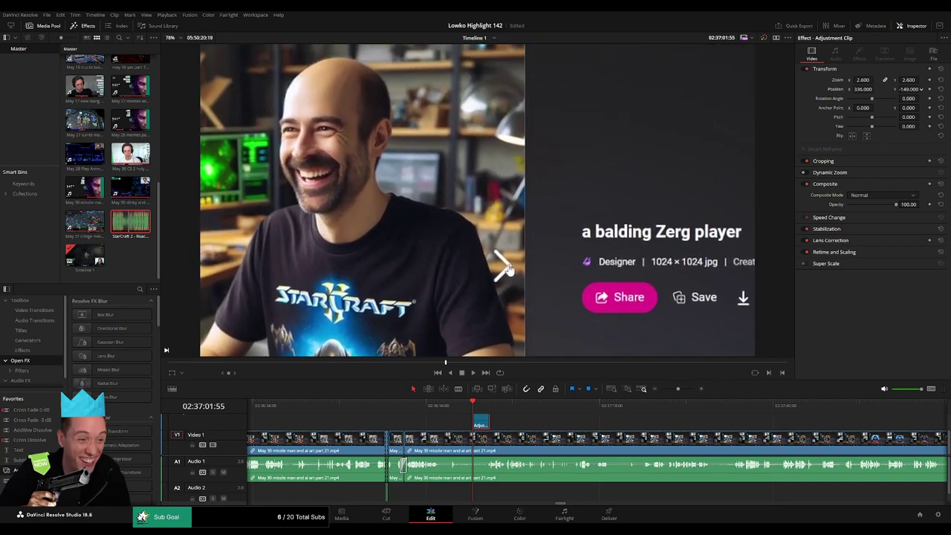
{"action": "left_click_drag", "start_coordinate": [908, 89], "coordinate": [893, 94]}
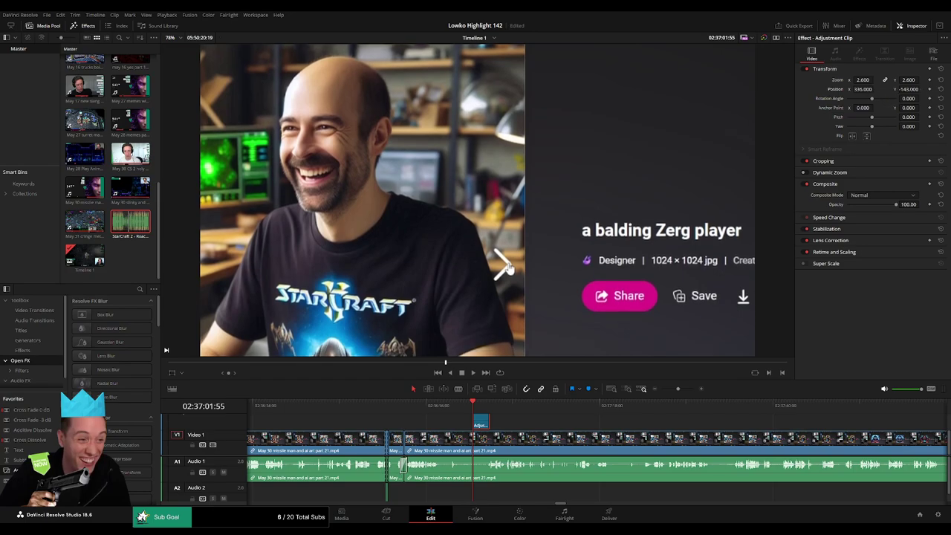
{"action": "left_click_drag", "start_coordinate": [506, 268], "coordinate": [509, 268]}
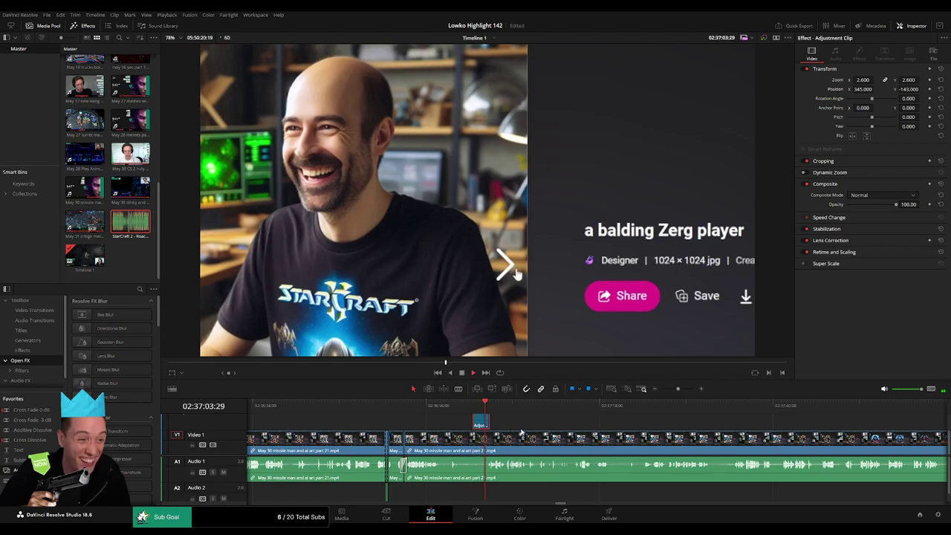
{"action": "key", "text": "space"}
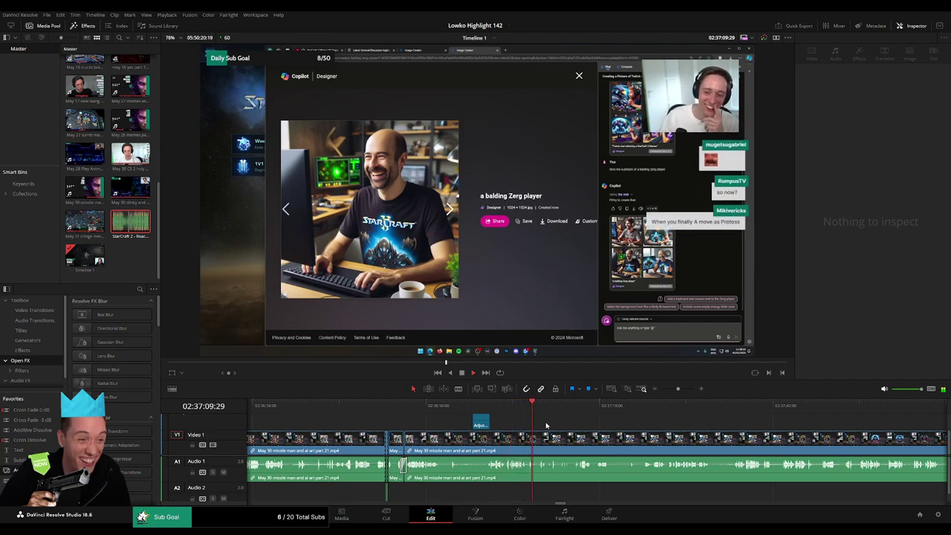
Step: Paste a copy of the zoom adjustment clip over the next AI image
{"action": "scroll", "coordinate": [425, 417], "scroll_direction": "right", "scroll_amount": 4}
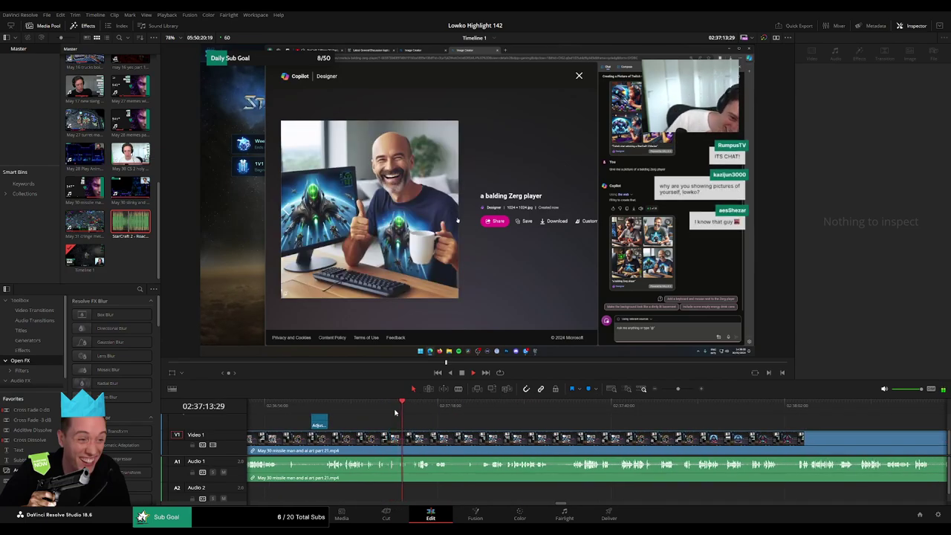
{"action": "left_click", "coordinate": [390, 410]}
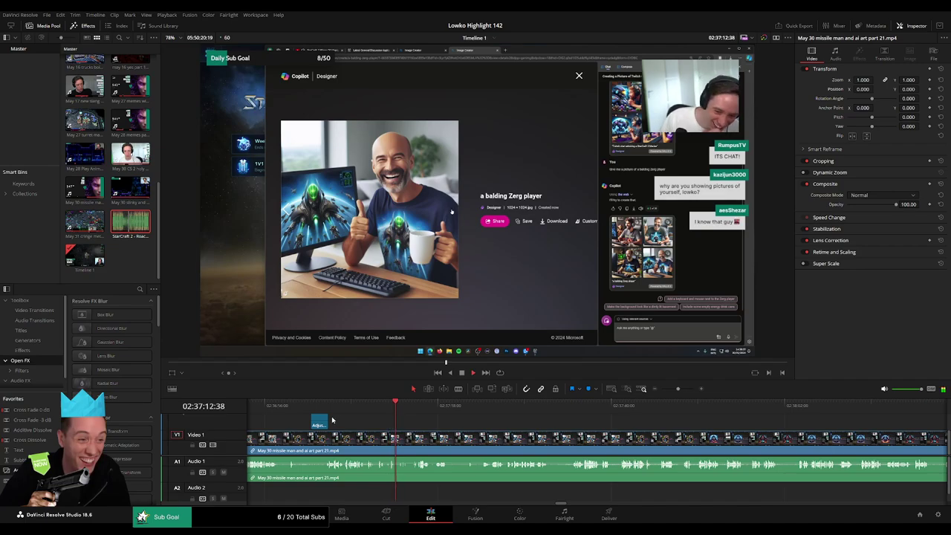
{"action": "key", "text": "space"}
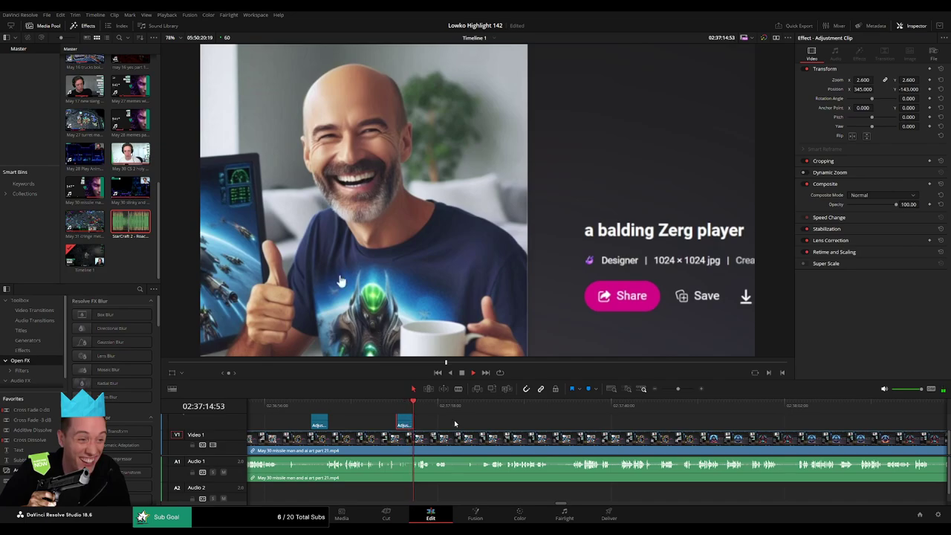
{"action": "left_click", "coordinate": [468, 422]}
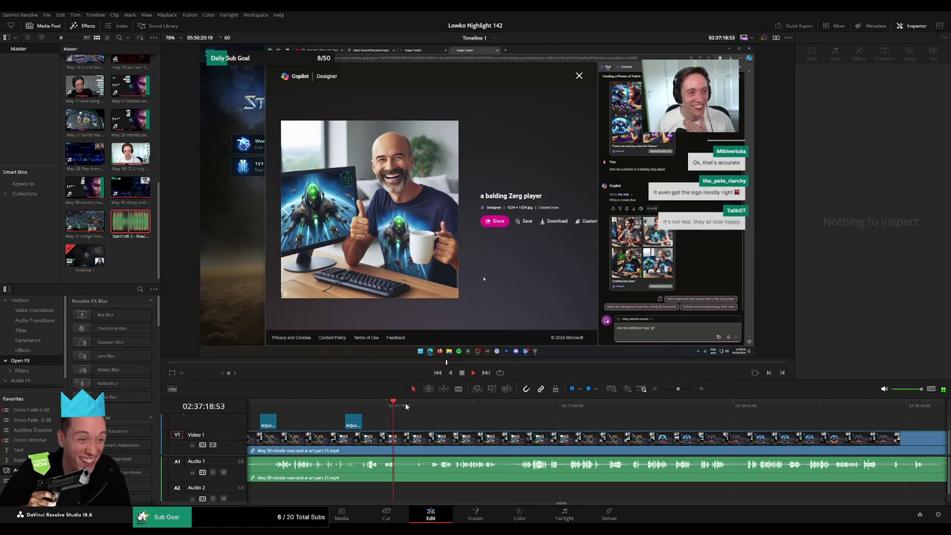
{"action": "left_click", "coordinate": [434, 438]}
Step: Blade and ripple-delete two short unwanted pieces of the part 21 clip
{"action": "left_click", "coordinate": [397, 437]}
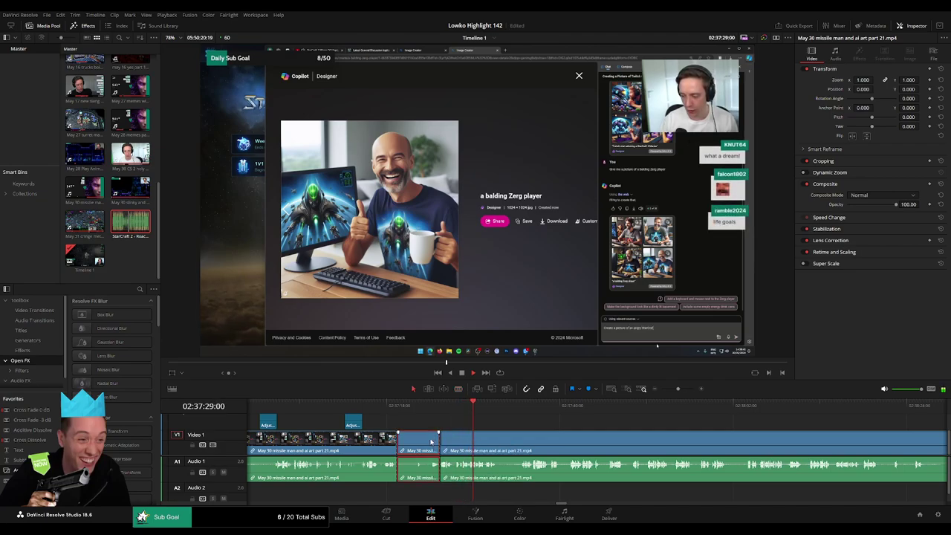
{"action": "key", "text": "Delete"}
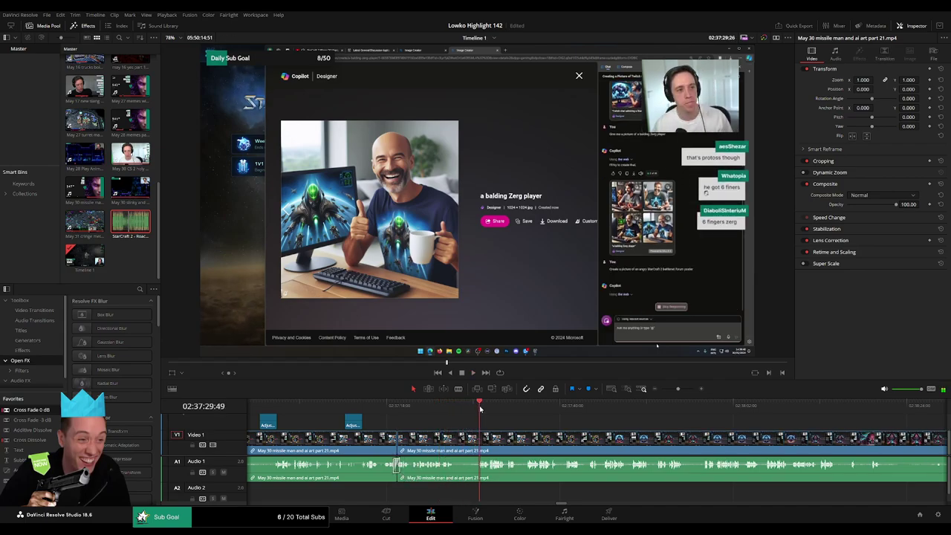
{"action": "left_click", "coordinate": [454, 437]}
{"action": "left_click", "coordinate": [475, 438]}
{"action": "key", "text": "a"}
{"action": "left_click", "coordinate": [469, 444]}
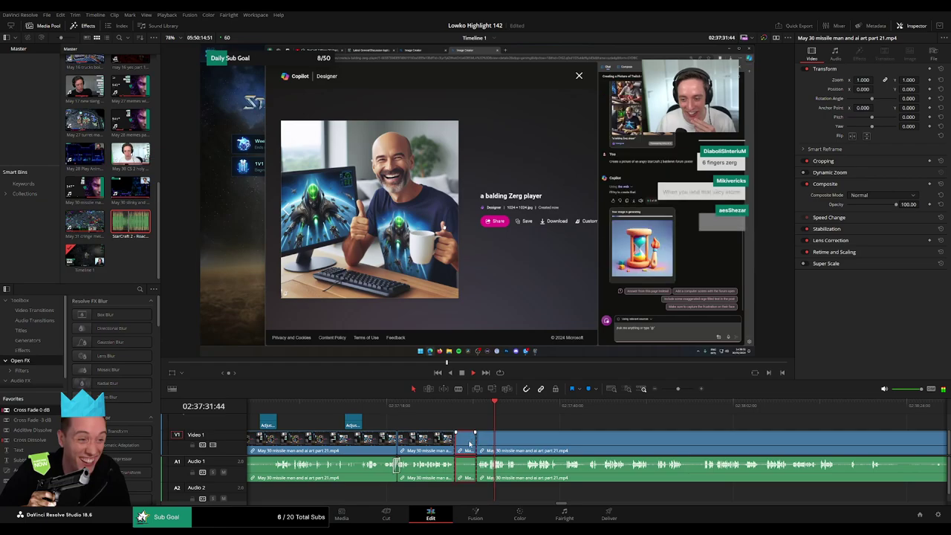
{"action": "key", "text": "Delete"}
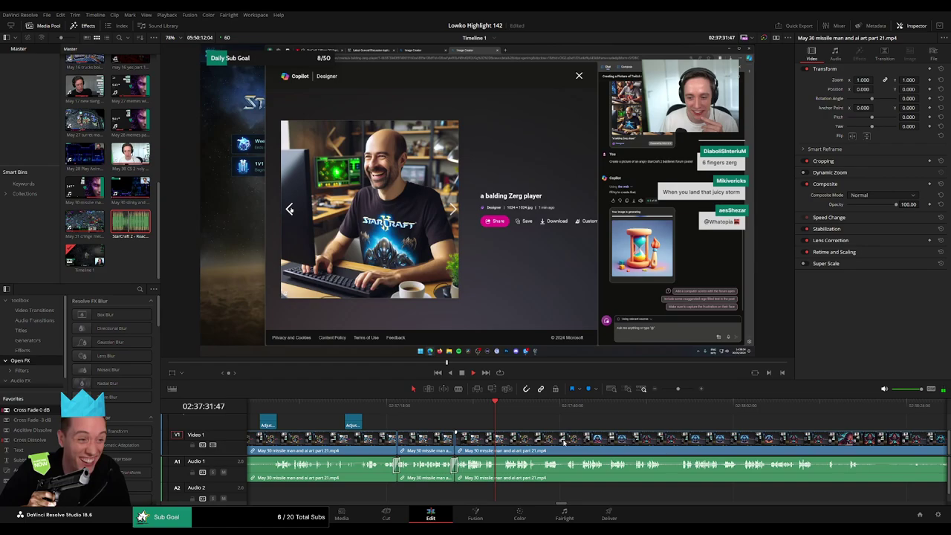
Step: Cut and delete another short piece further along near the angry forum user images
{"action": "scroll", "coordinate": [410, 436], "scroll_direction": "down", "scroll_amount": 3}
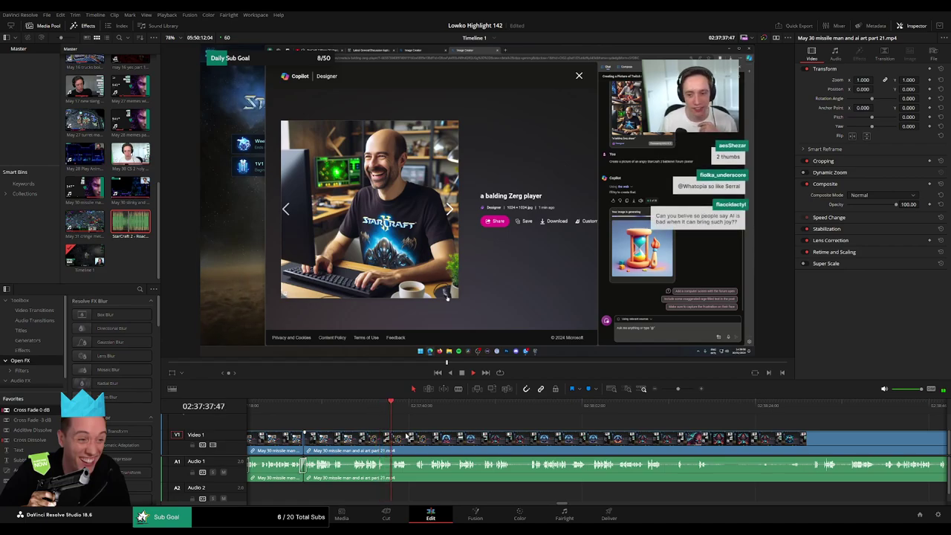
{"action": "scroll", "coordinate": [428, 435], "scroll_direction": "right", "scroll_amount": 2}
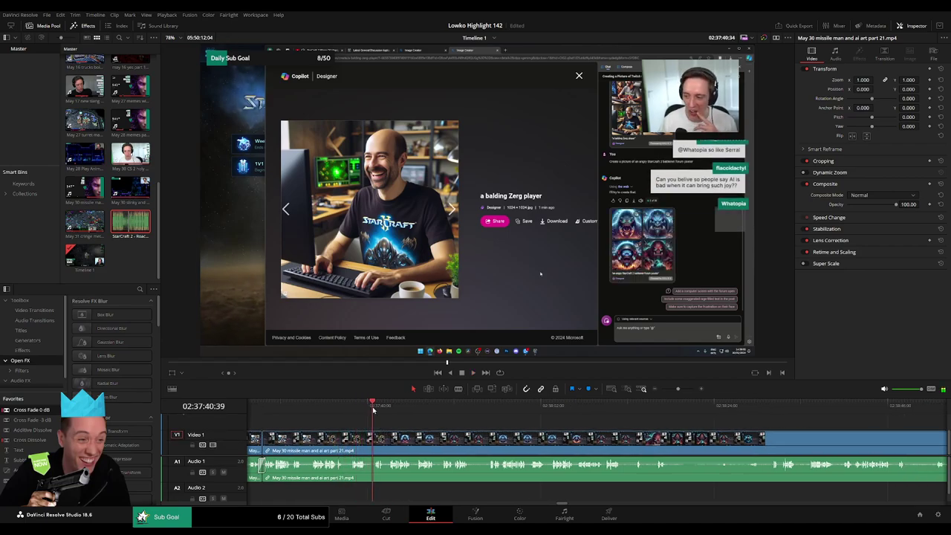
{"action": "left_click", "coordinate": [377, 408]}
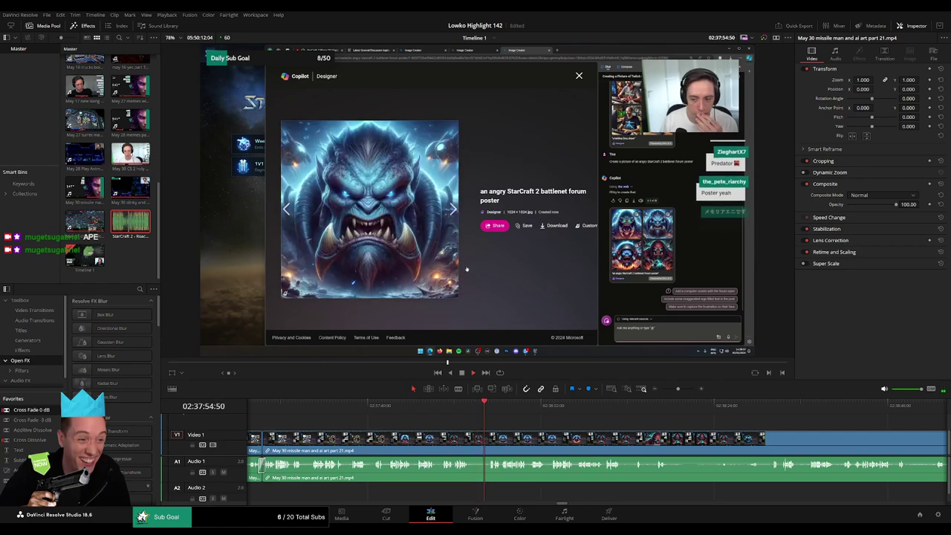
{"action": "key", "text": "b"}
{"action": "left_click", "coordinate": [470, 440]}
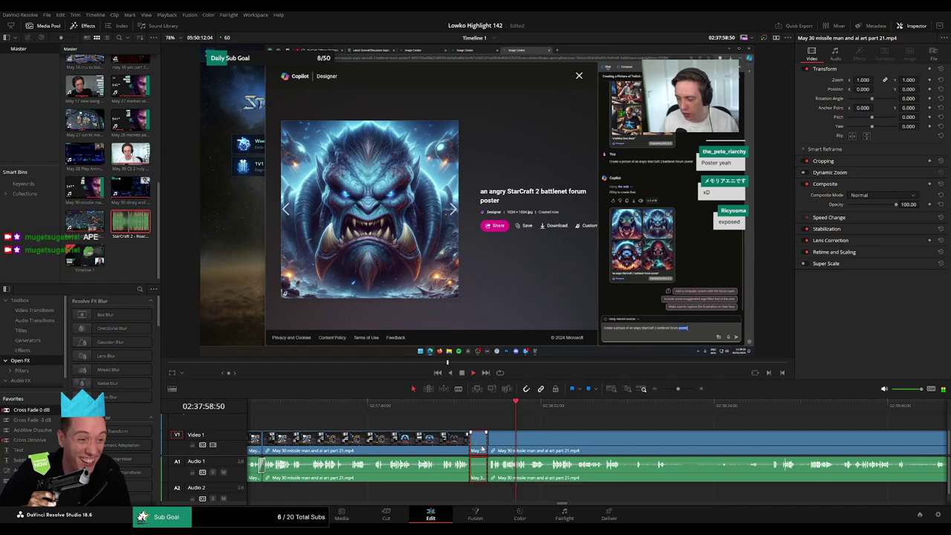
{"action": "key", "text": "Delete"}
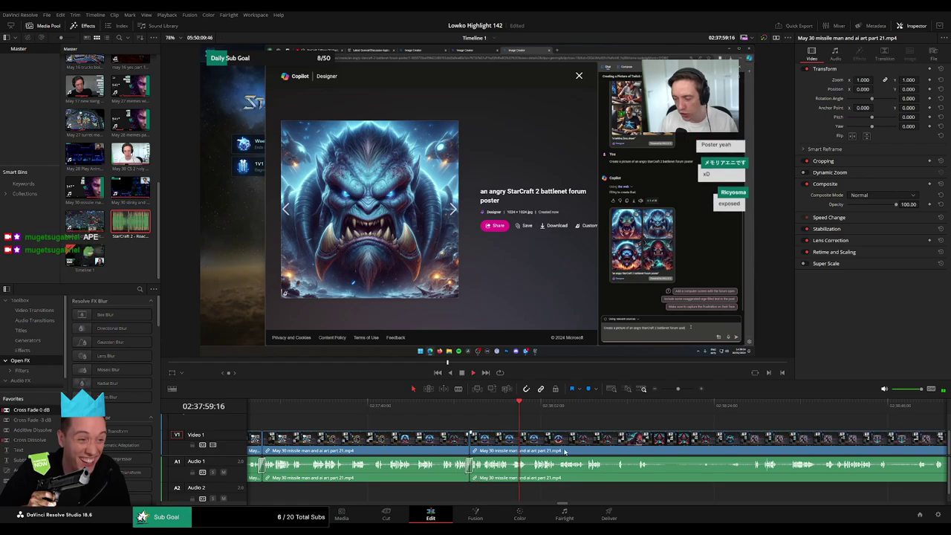
Step: Blade out one more short unwanted bit, ripple-delete it, and recheck the edit
{"action": "scroll", "coordinate": [357, 432], "scroll_direction": "right", "scroll_amount": 3}
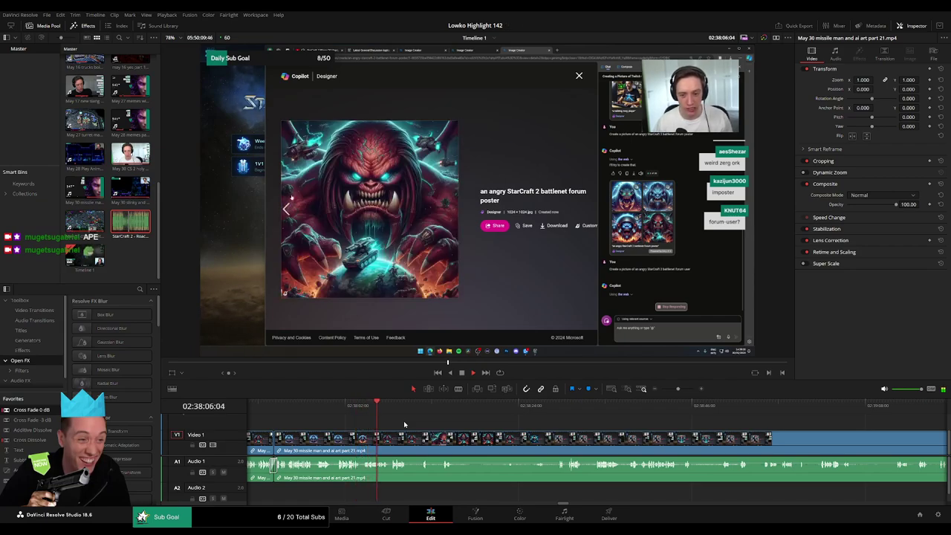
{"action": "scroll", "coordinate": [366, 416], "scroll_direction": "right", "scroll_amount": 2}
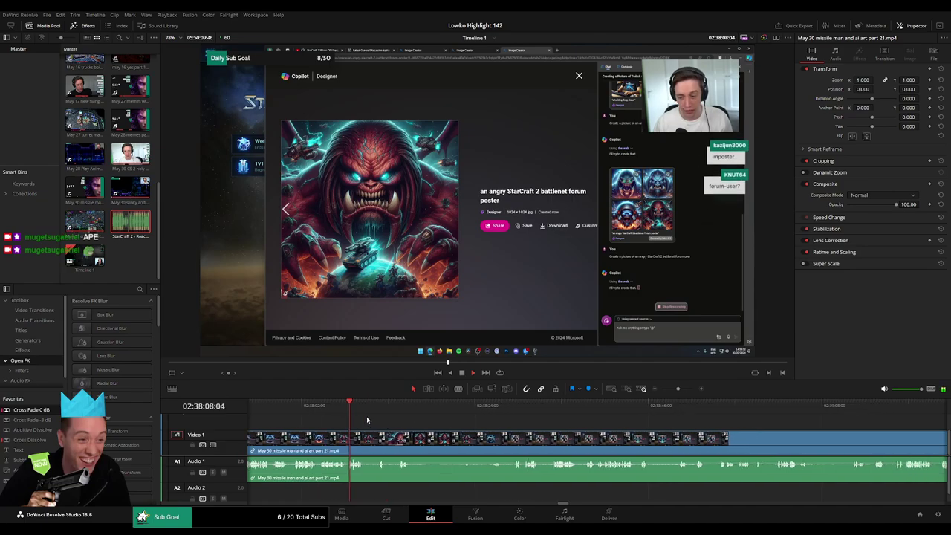
{"action": "key", "text": "b"}
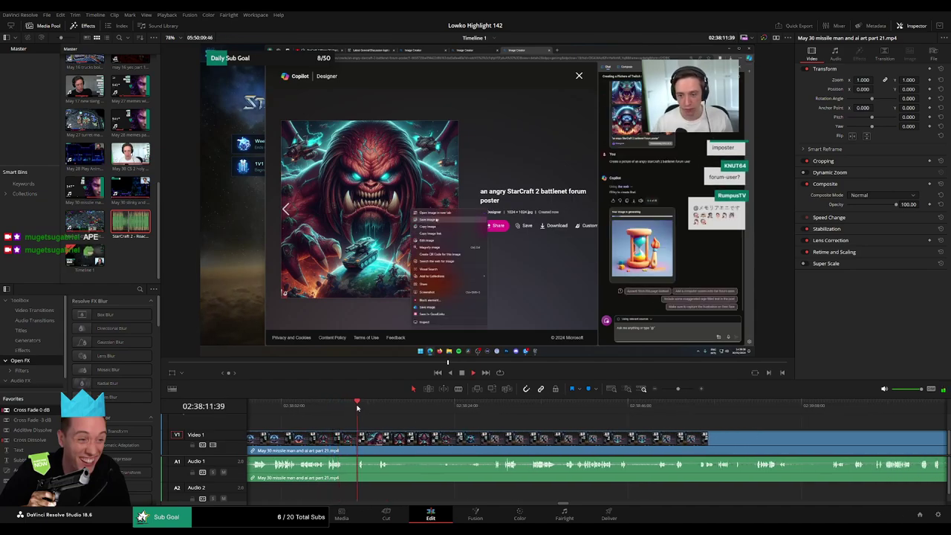
{"action": "left_click", "coordinate": [345, 439]}
{"action": "left_click", "coordinate": [354, 438]}
{"action": "key", "text": "a"}
{"action": "left_click", "coordinate": [352, 440]}
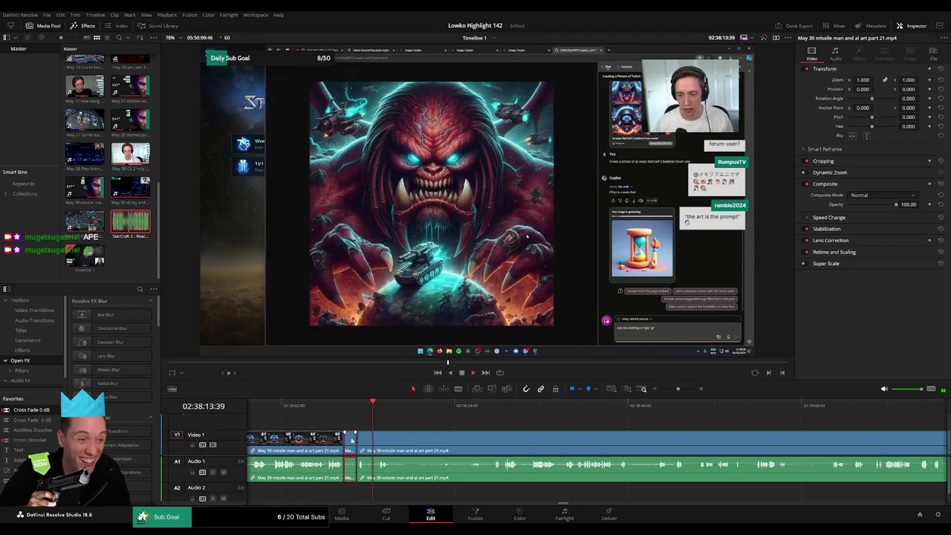
{"action": "key", "text": "Delete"}
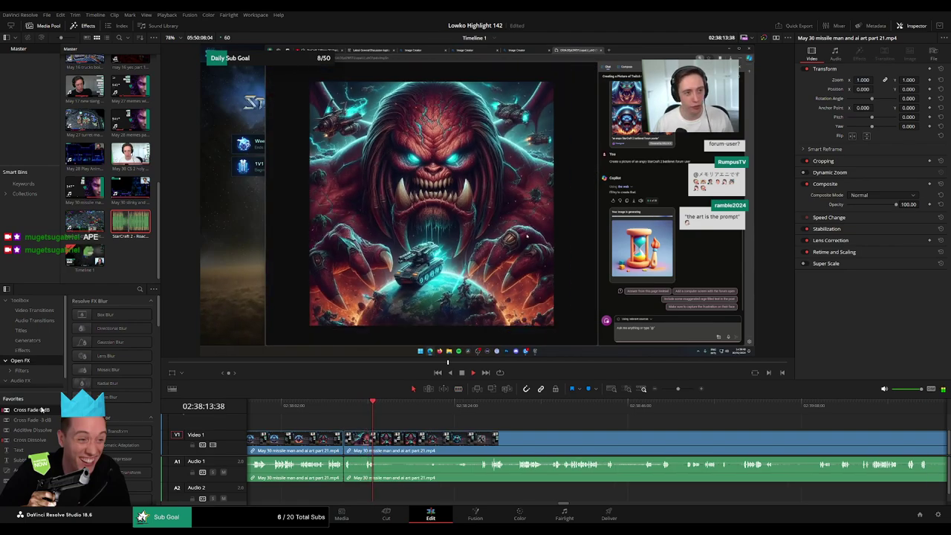
{"action": "key", "text": "space"}
{"action": "key", "text": "space"}
{"action": "scroll", "coordinate": [327, 438], "scroll_direction": "right", "scroll_amount": 3}
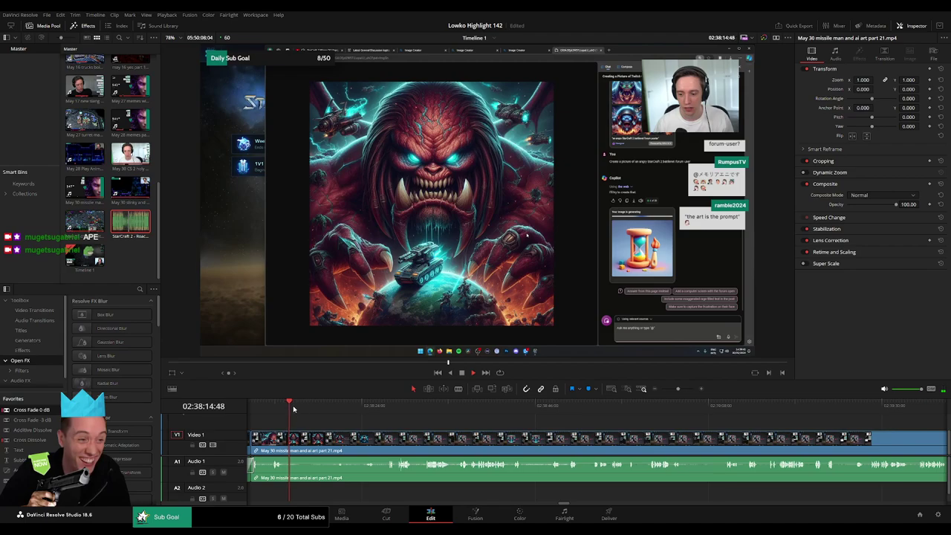
{"action": "left_click_drag", "start_coordinate": [294, 409], "coordinate": [323, 407]}
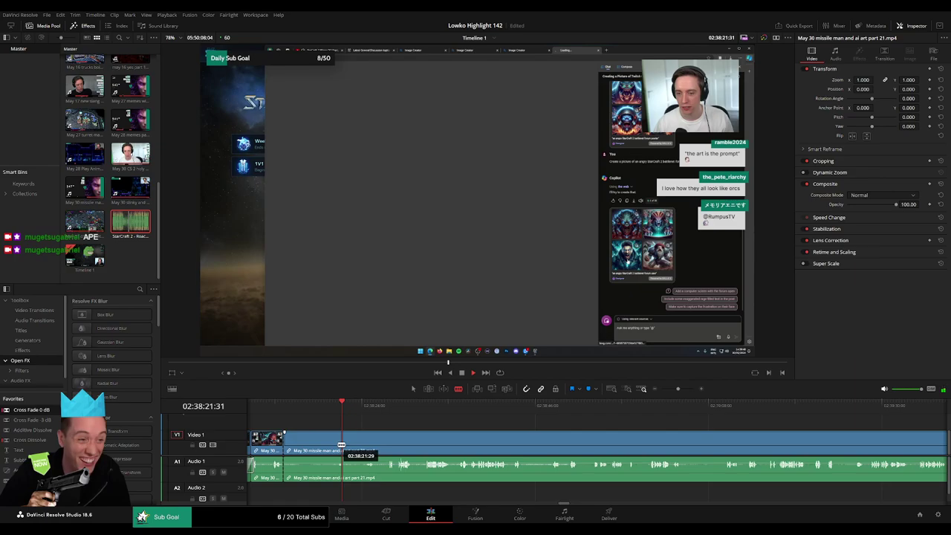
{"action": "left_click_drag", "start_coordinate": [339, 444], "coordinate": [302, 444]}
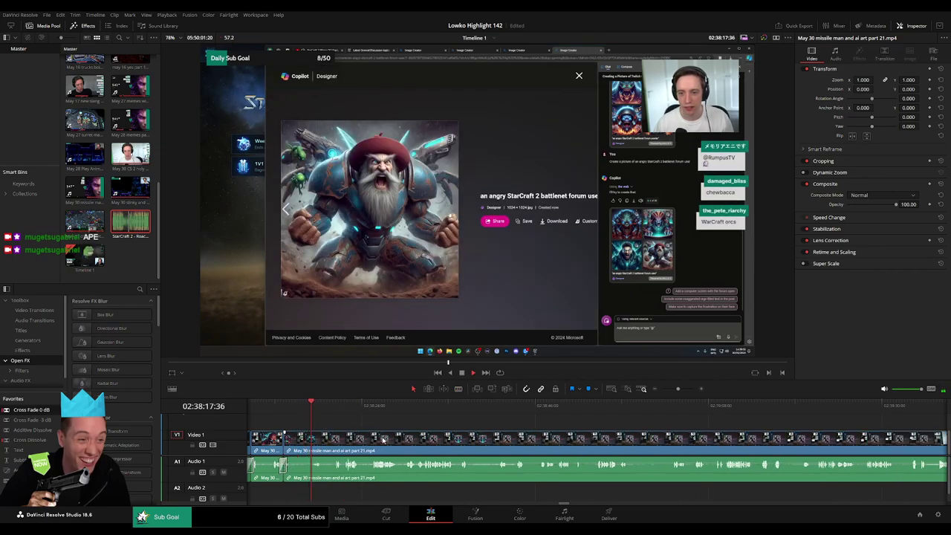
Step: Blade out a short dead stretch of the part 21 clip and ripple-delete it
{"action": "left_click_drag", "start_coordinate": [385, 439], "coordinate": [347, 438]}
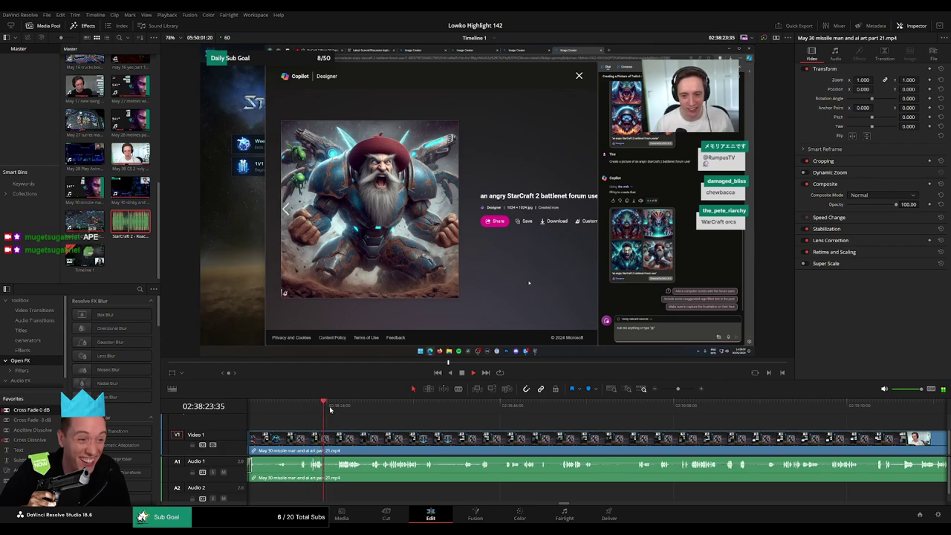
{"action": "key", "text": "b"}
{"action": "left_click", "coordinate": [327, 439]}
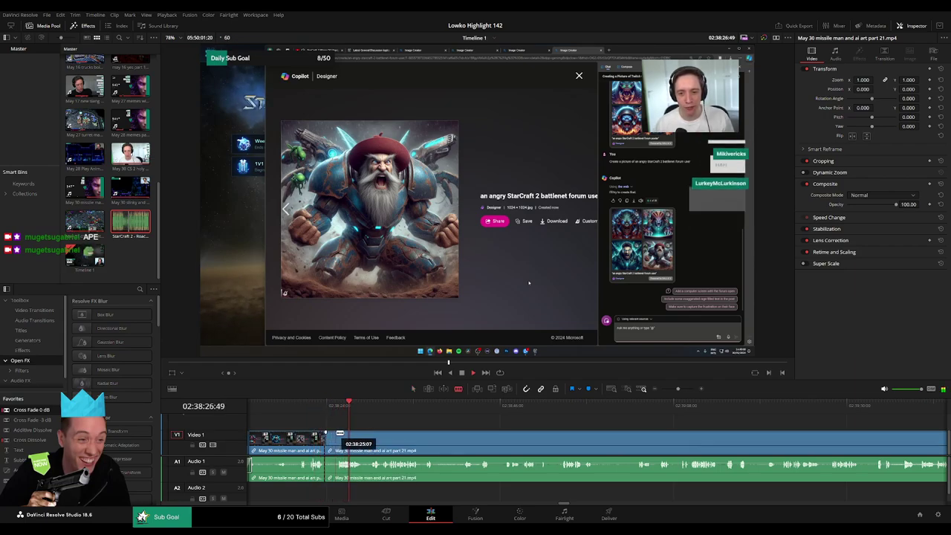
{"action": "left_click", "coordinate": [340, 437]}
{"action": "key", "text": "a"}
{"action": "key", "text": "Delete"}
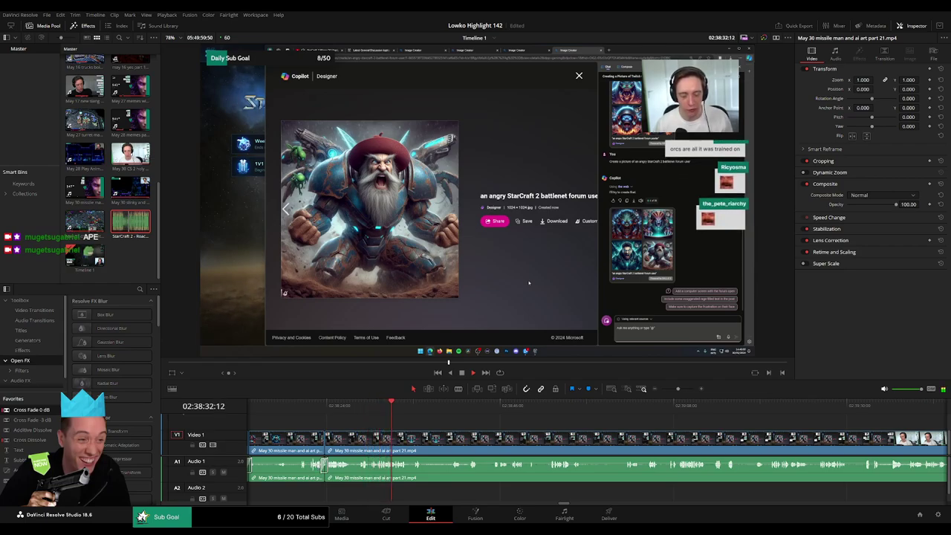
Step: Cut two more short unwanted stretches out further along the clip, closing each gap
{"action": "scroll", "coordinate": [402, 421], "scroll_direction": "down", "scroll_amount": 3}
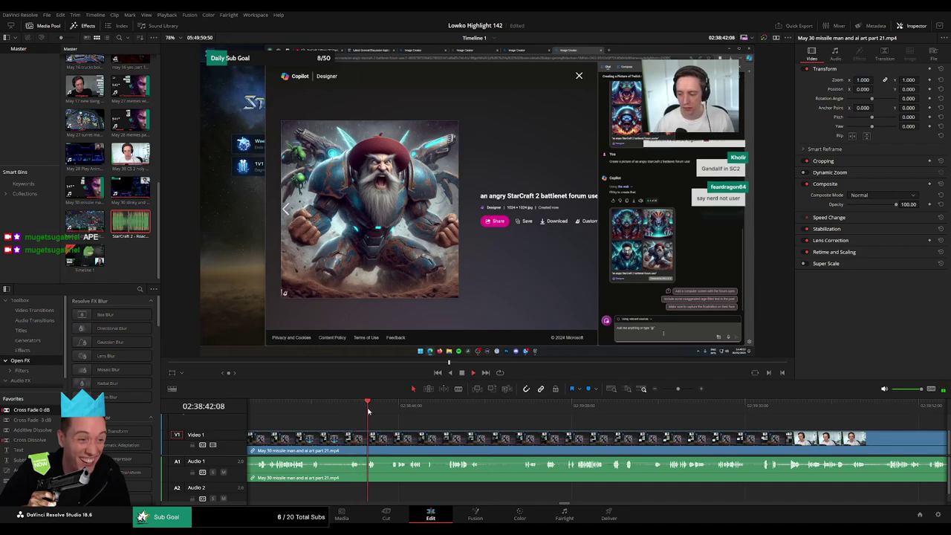
{"action": "key", "text": "b"}
{"action": "left_click", "coordinate": [376, 440]}
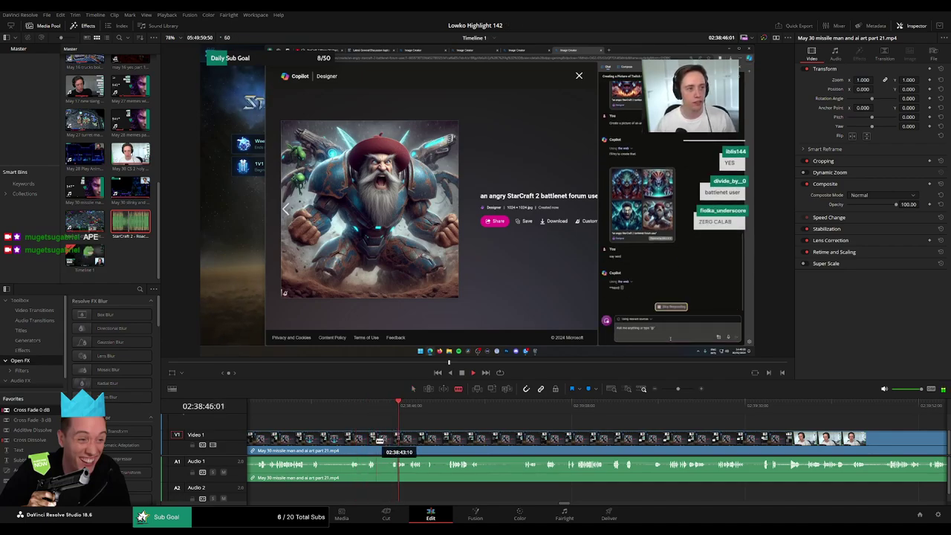
{"action": "left_click", "coordinate": [391, 439]}
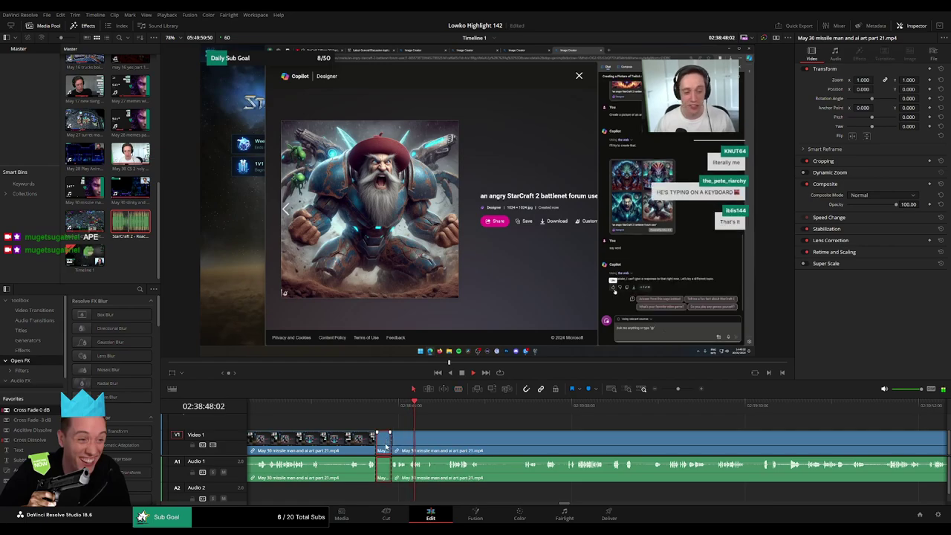
{"action": "key", "text": "Delete"}
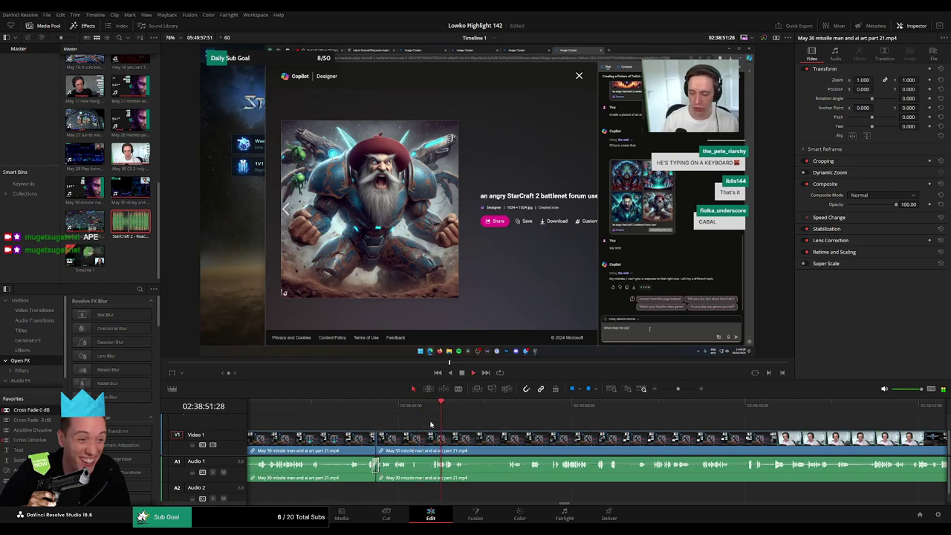
{"action": "left_click", "coordinate": [421, 442]}
{"action": "left_click", "coordinate": [430, 442]}
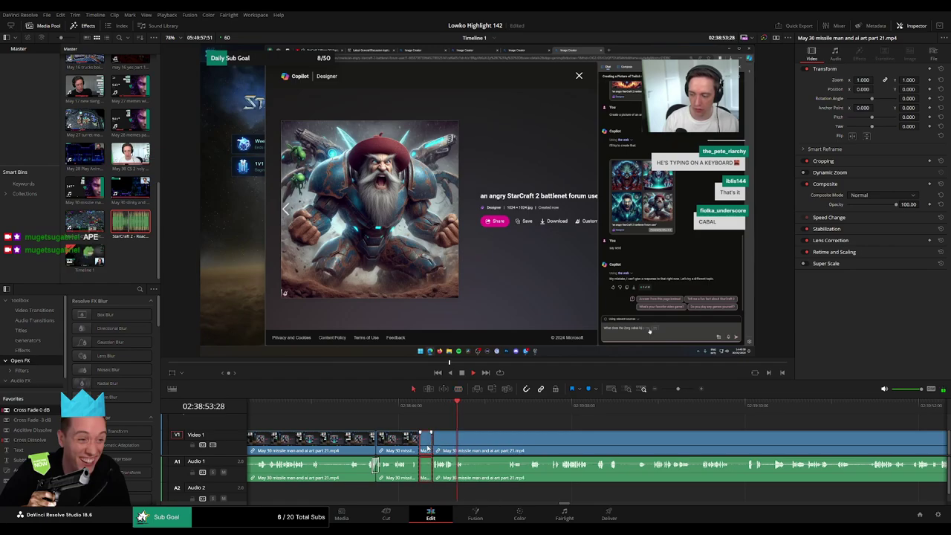
{"action": "left_click", "coordinate": [426, 442]}
{"action": "key", "text": "Delete"}
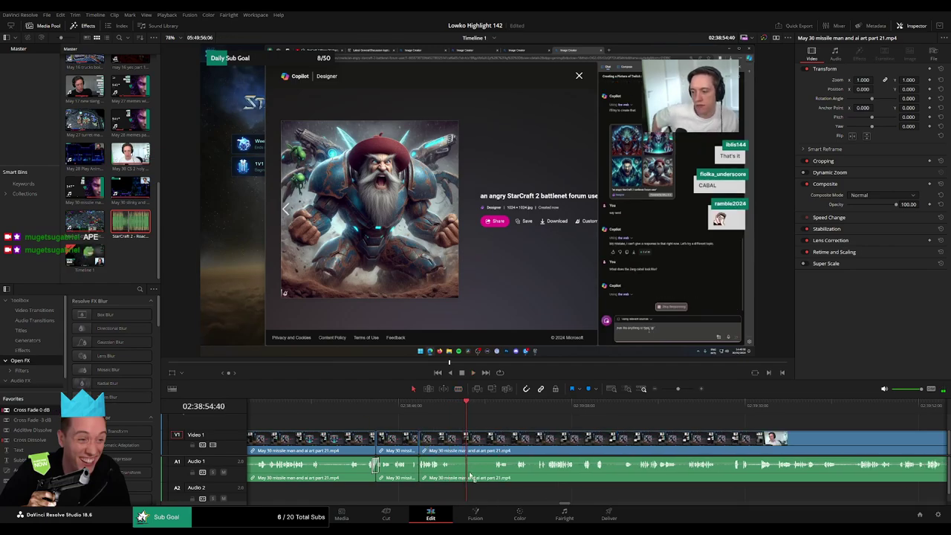
Step: Split the clip at two more points and replay the footage around the cuts
{"action": "key", "text": "b"}
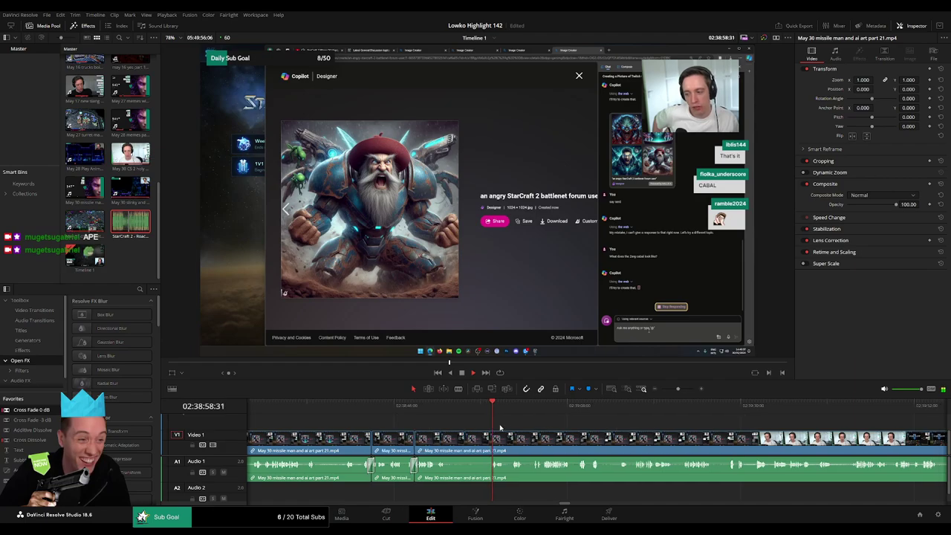
{"action": "left_click", "coordinate": [353, 440]}
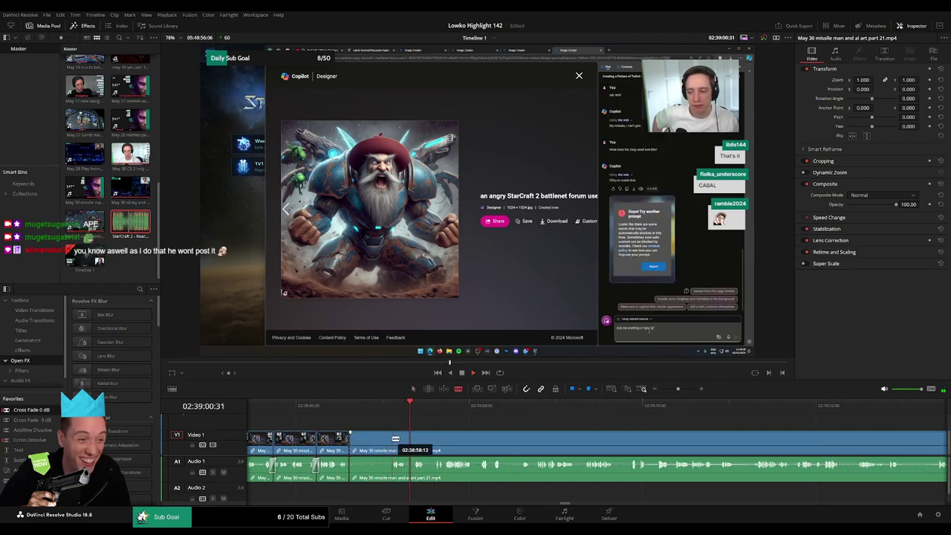
{"action": "key", "text": "a"}
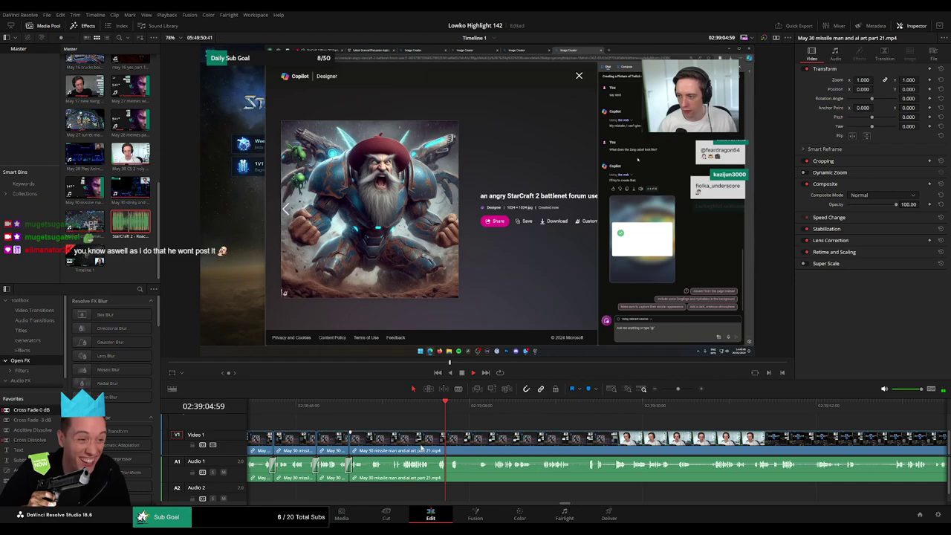
{"action": "scroll", "coordinate": [368, 457], "scroll_direction": "right", "scroll_amount": 3}
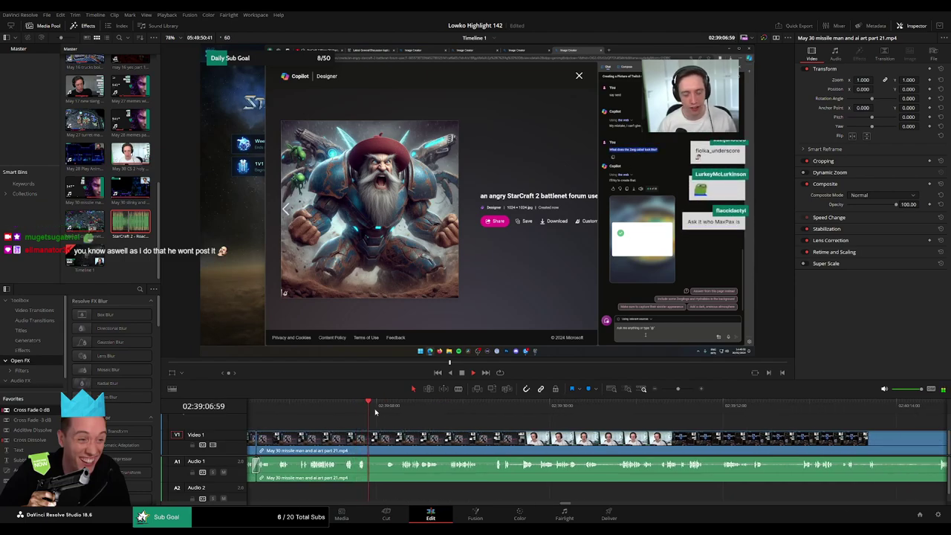
{"action": "left_click", "coordinate": [367, 443]}
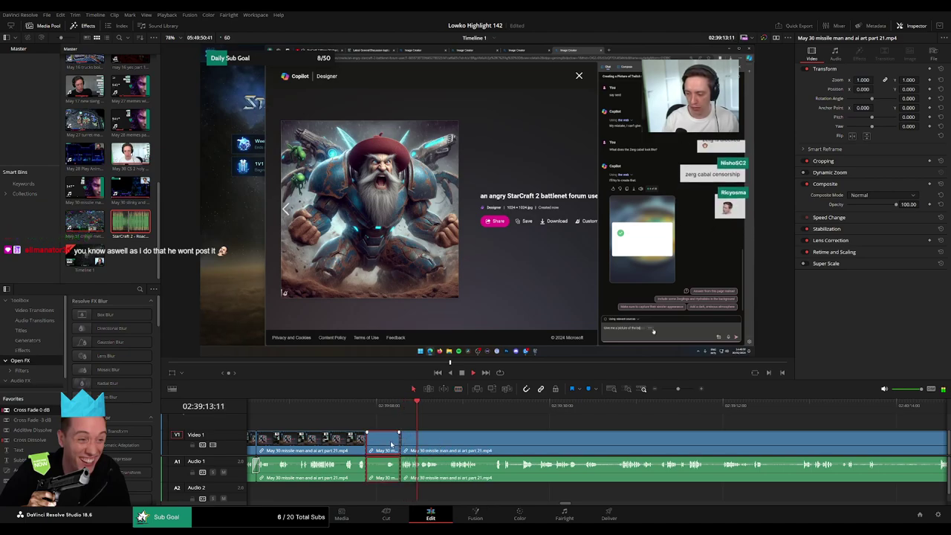
{"action": "left_click", "coordinate": [391, 406]}
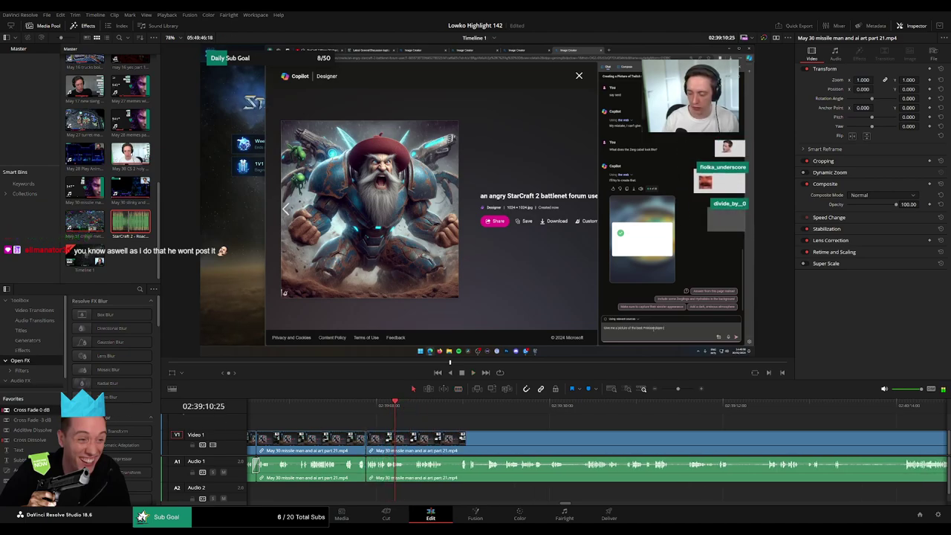
{"action": "left_click", "coordinate": [419, 405]}
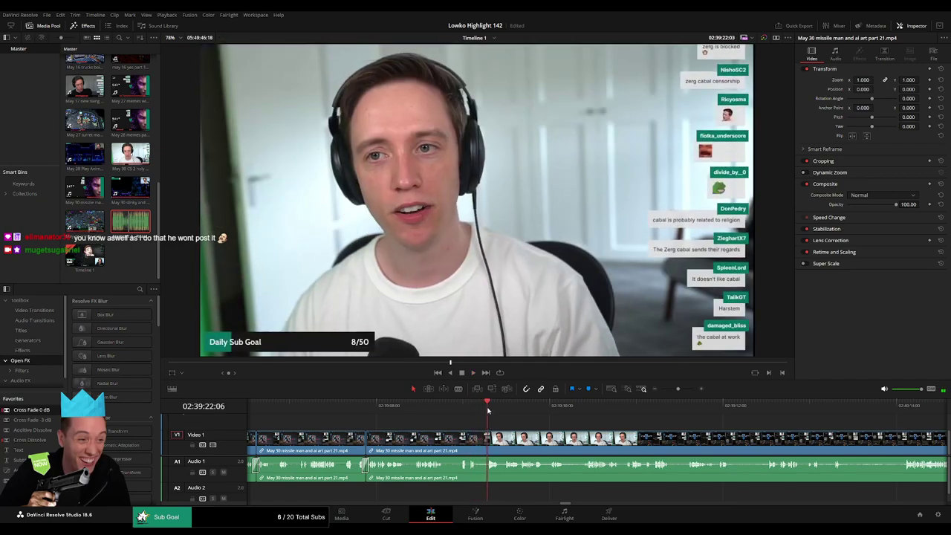
Step: Skip ahead, play, and blade the part 21 clip near 02:39:33, then return to Selection
{"action": "scroll", "coordinate": [537, 426], "scroll_direction": "right", "scroll_amount": 5}
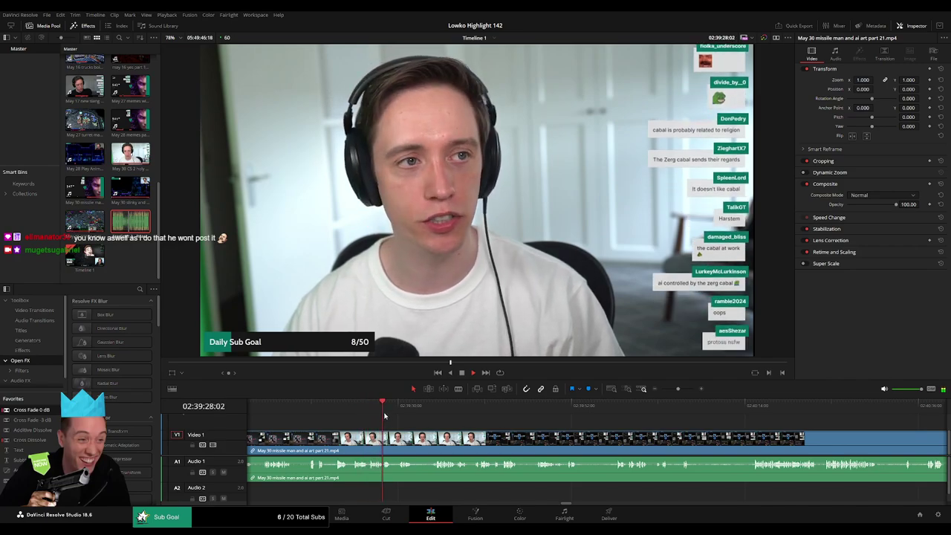
{"action": "left_click", "coordinate": [398, 413]}
{"action": "key", "text": "space"}
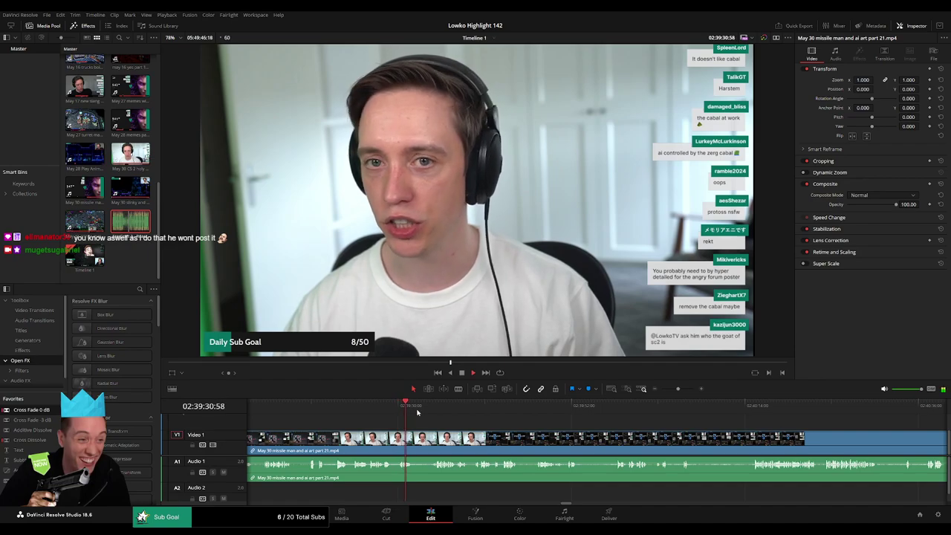
{"action": "key", "text": "b"}
{"action": "left_click", "coordinate": [413, 438]}
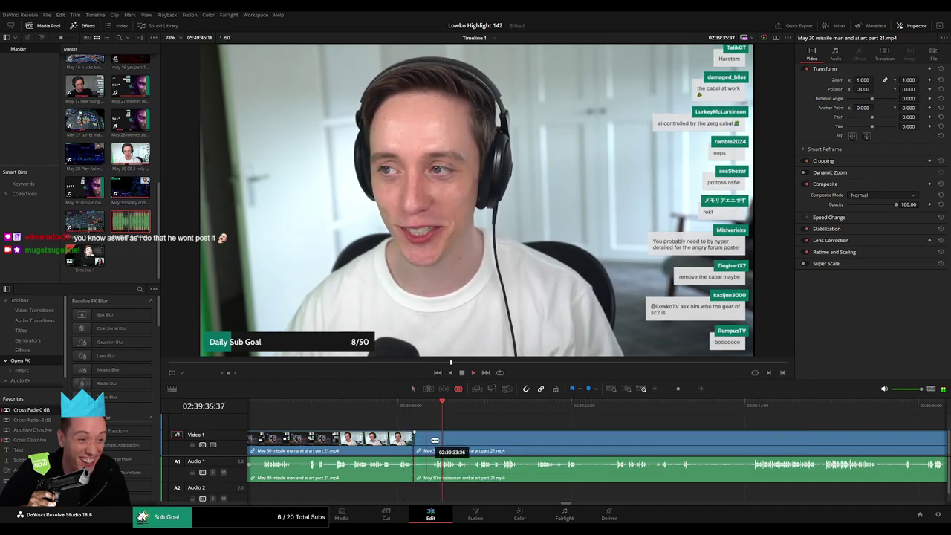
{"action": "key", "text": "a"}
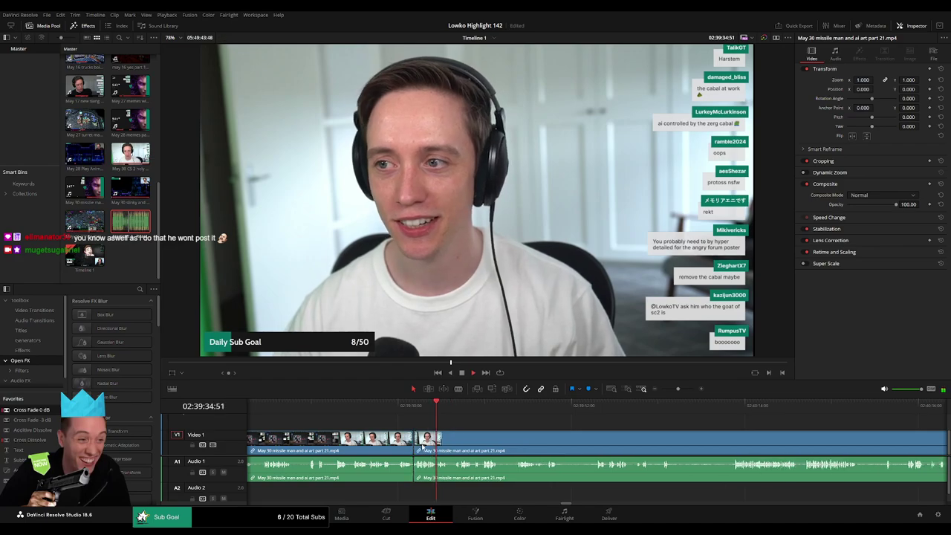
{"action": "left_click_drag", "start_coordinate": [39, 415], "coordinate": [414, 465]}
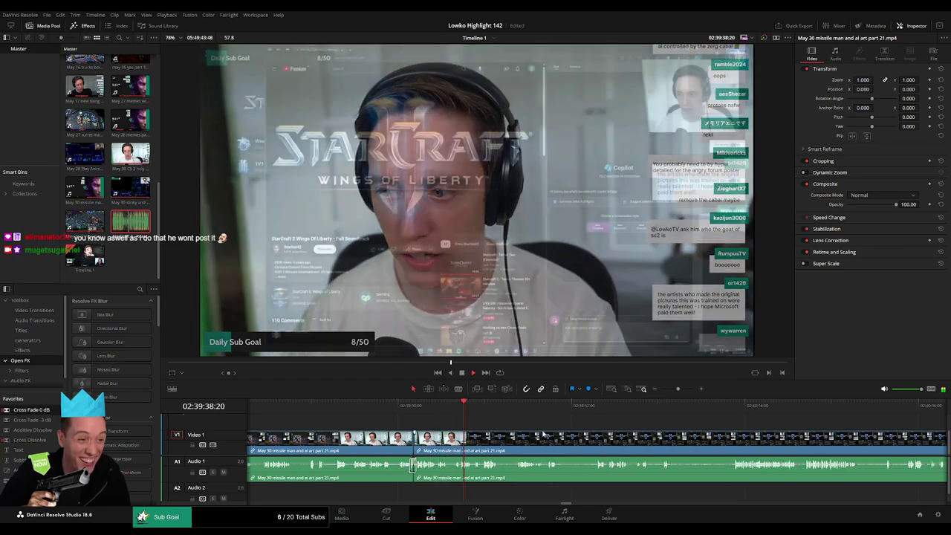
Step: Trim a clip edge and ripple-delete a short piece, undoing and redoing the removal
{"action": "scroll", "coordinate": [543, 434], "scroll_direction": "right", "scroll_amount": 3}
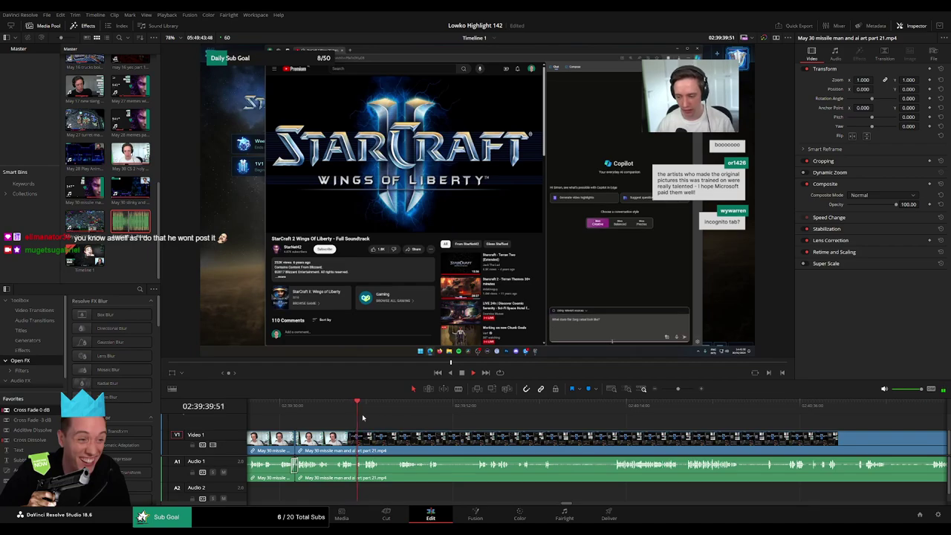
{"action": "left_click_drag", "start_coordinate": [366, 408], "coordinate": [403, 409]}
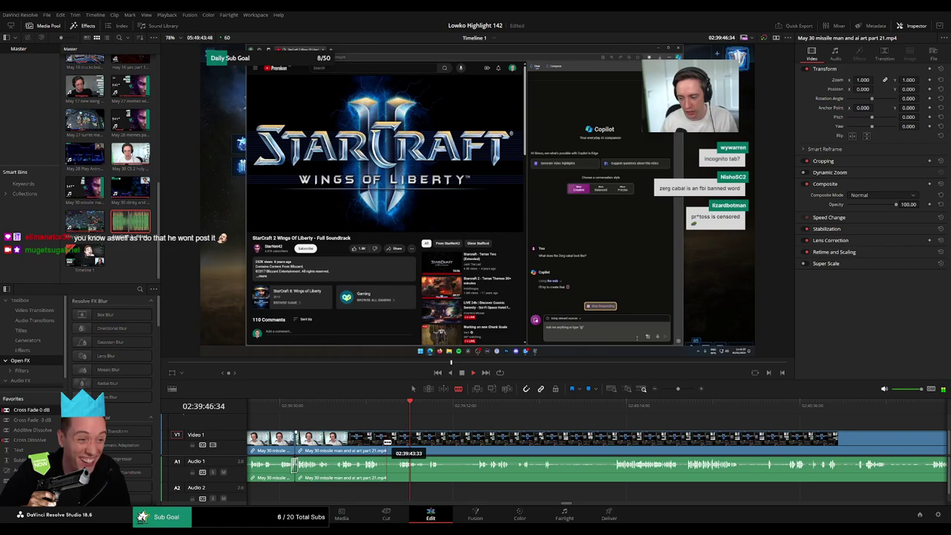
{"action": "left_click_drag", "start_coordinate": [387, 443], "coordinate": [393, 444]}
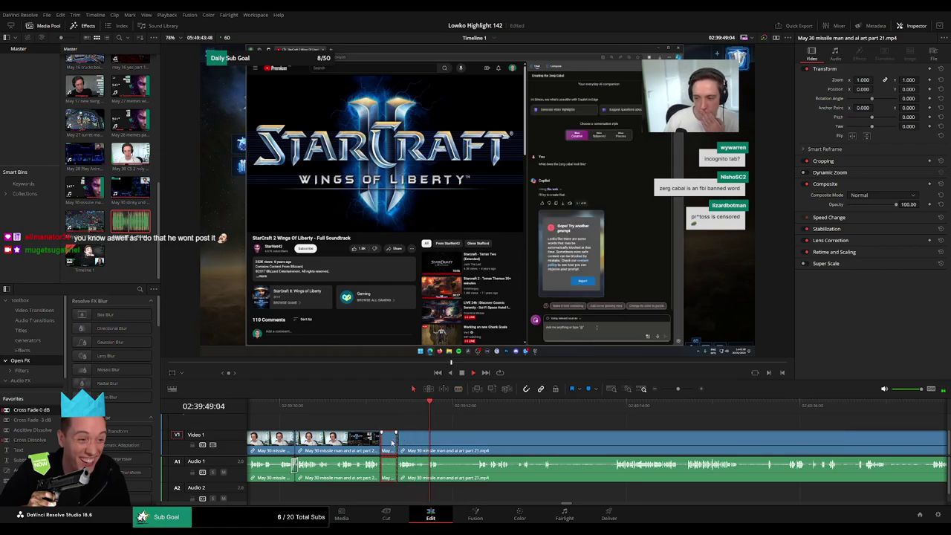
{"action": "key", "text": "Delete"}
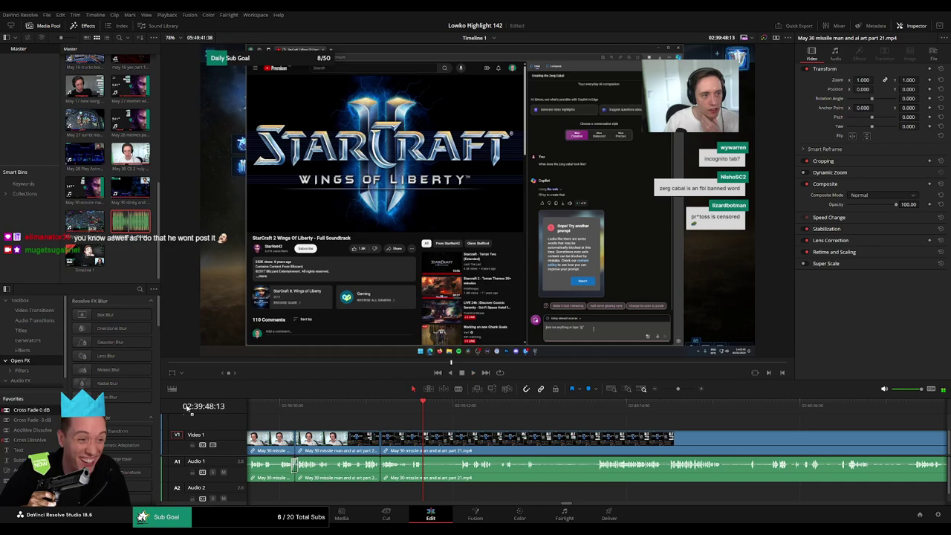
{"action": "key", "text": "space"}
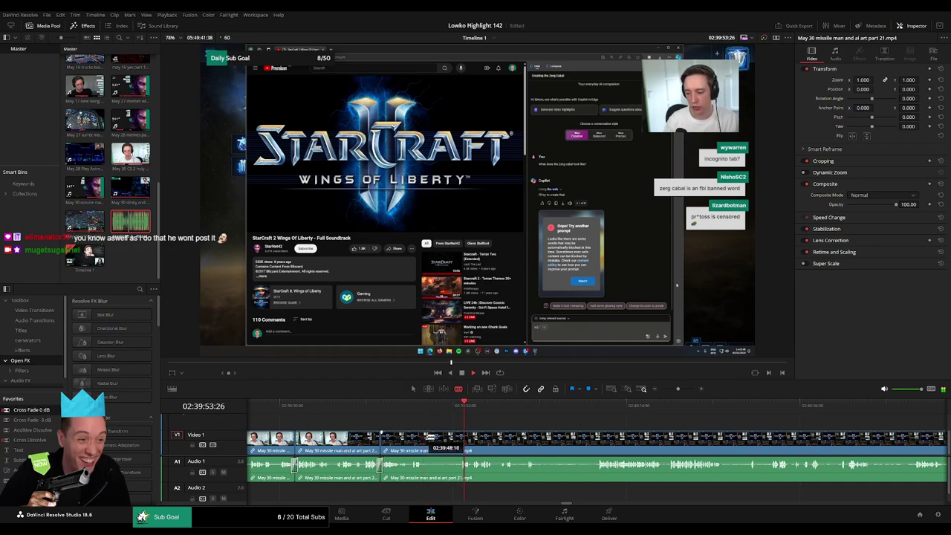
{"action": "key", "text": "ctrl+z"}
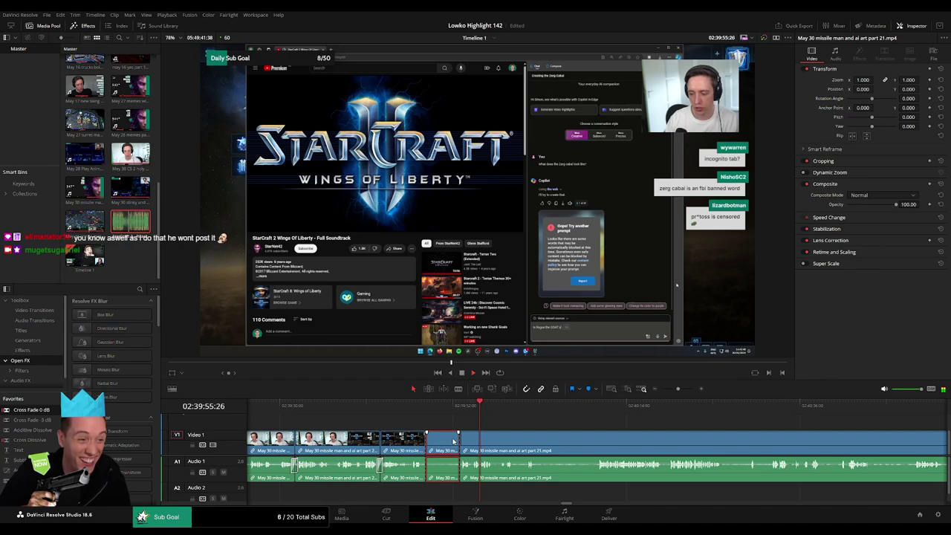
{"action": "key", "text": "Delete"}
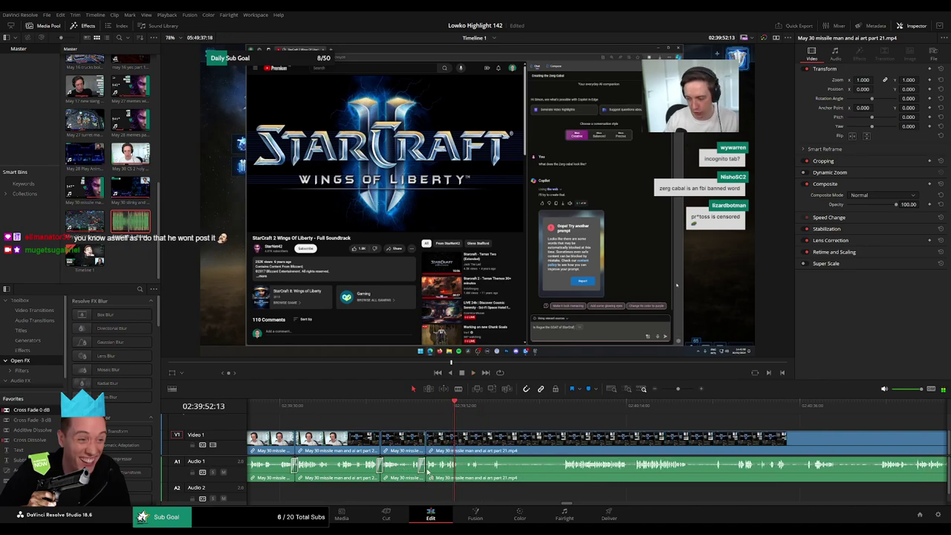
Step: Shorten the clip section after the cut by trimming its edge, then clear the selection
{"action": "scroll", "coordinate": [442, 428], "scroll_direction": "right", "scroll_amount": 1}
{"action": "scroll", "coordinate": [442, 428], "scroll_direction": "down", "scroll_amount": 1}
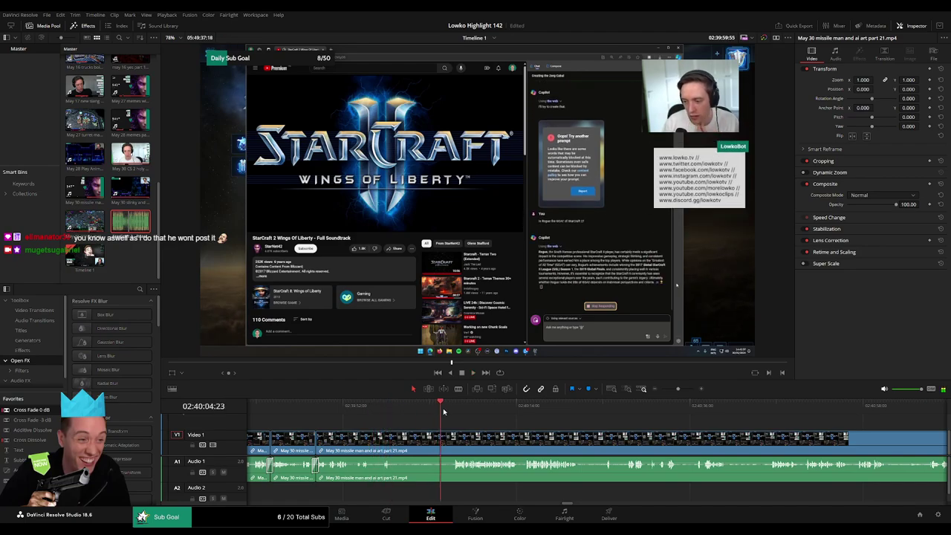
{"action": "left_click", "coordinate": [377, 439]}
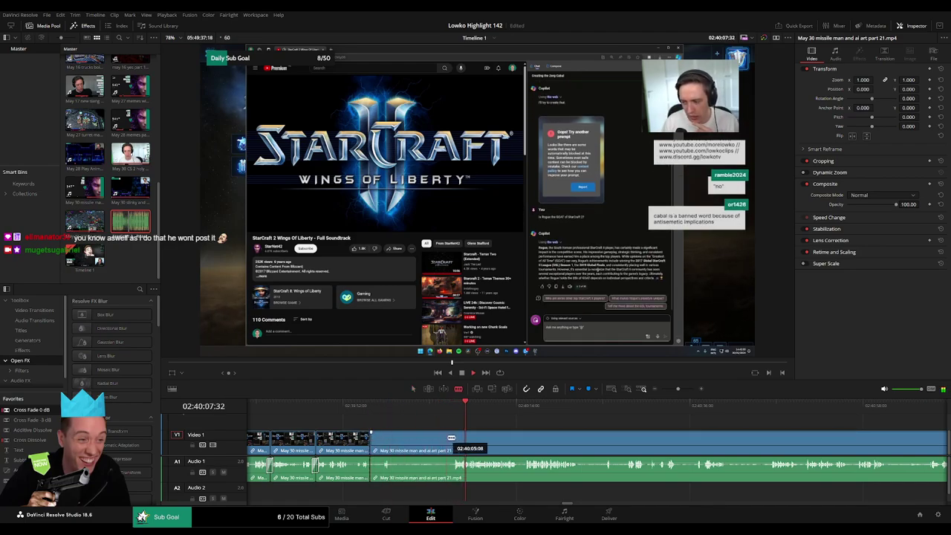
{"action": "left_click_drag", "start_coordinate": [457, 439], "coordinate": [428, 441]}
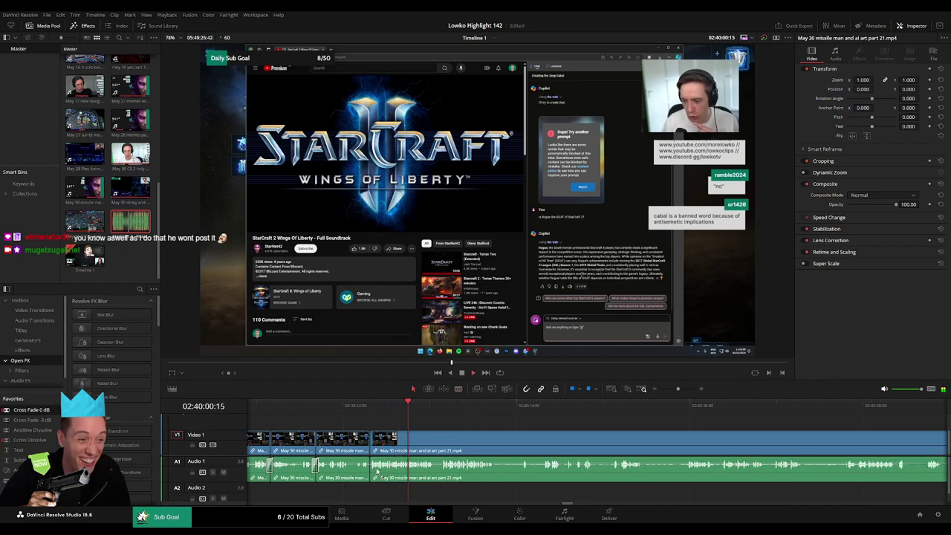
{"action": "key", "text": "ctrl+shift+a"}
Step: Split the clip further along and delete the unwanted segment, closing the gap
{"action": "scroll", "coordinate": [434, 441], "scroll_direction": "right", "scroll_amount": 2}
{"action": "scroll", "coordinate": [416, 439], "scroll_direction": "right", "scroll_amount": 2}
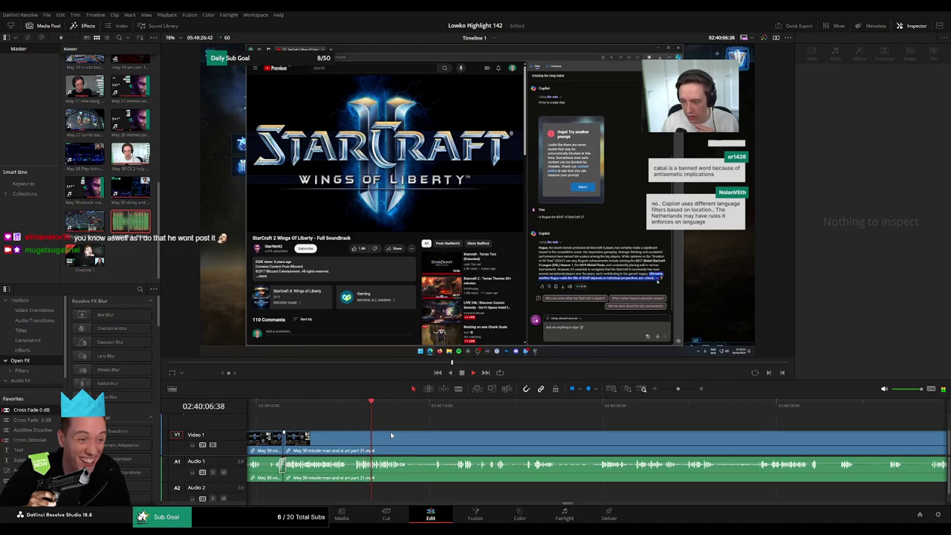
{"action": "scroll", "coordinate": [437, 426], "scroll_direction": "right", "scroll_amount": 2}
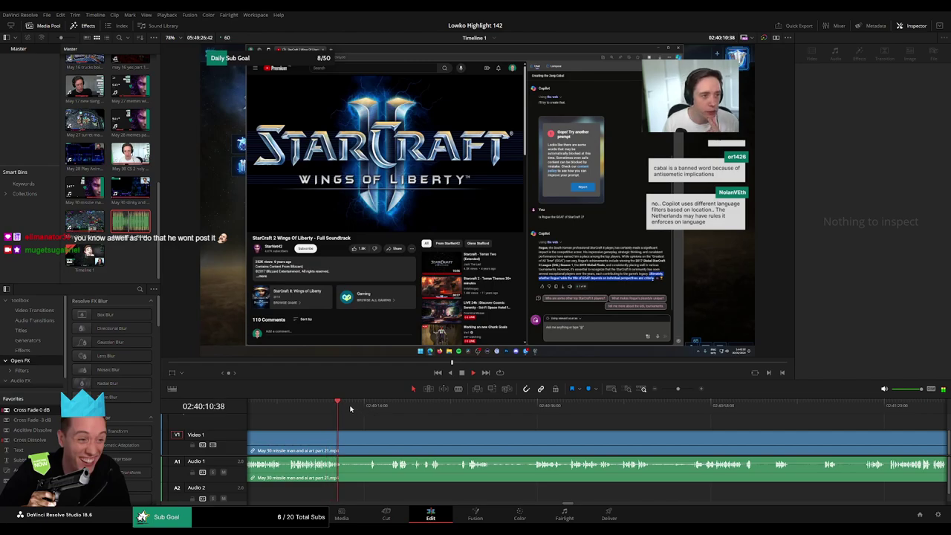
{"action": "key", "text": "b"}
{"action": "left_click", "coordinate": [343, 443]}
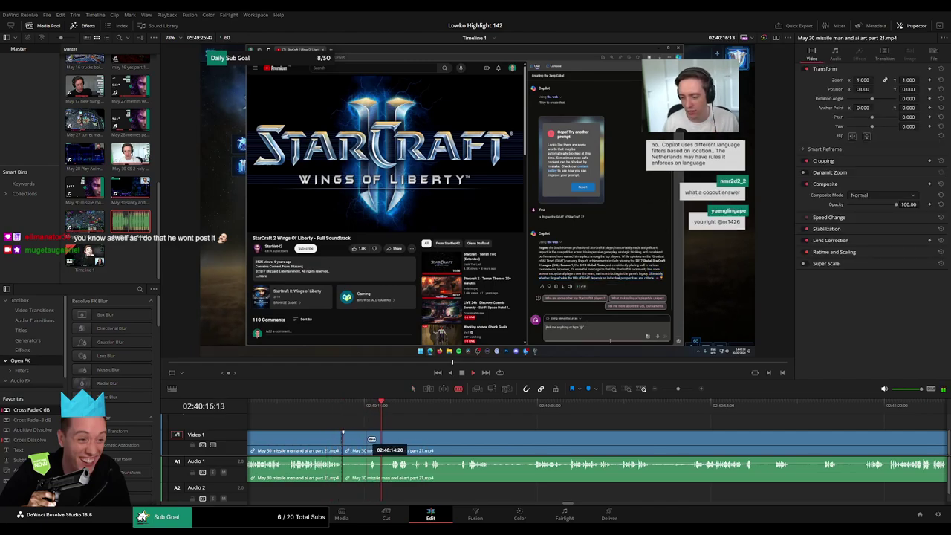
{"action": "left_click", "coordinate": [372, 440]}
{"action": "key", "text": "a"}
{"action": "left_click", "coordinate": [357, 440]}
{"action": "key", "text": "Delete"}
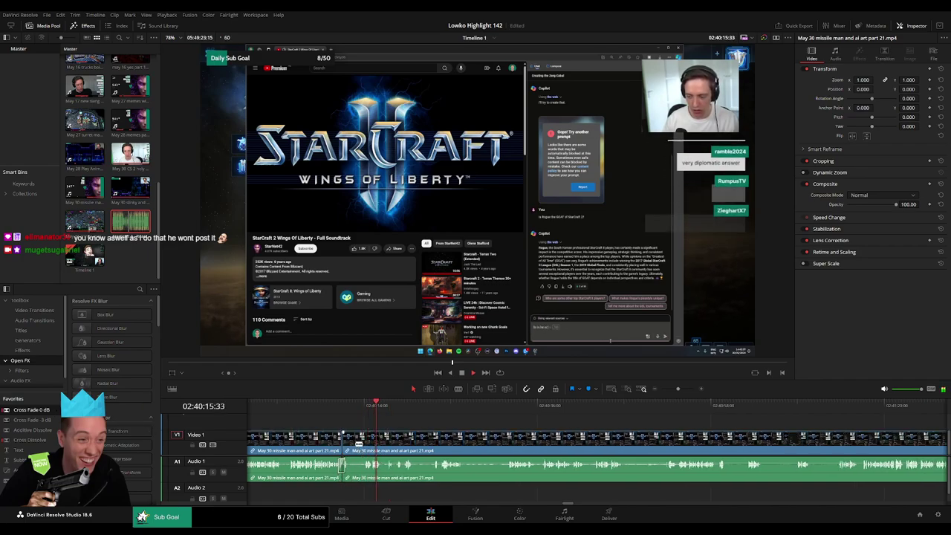
Step: Cut out a short unwanted bit between two blade cuts and close the gap
{"action": "key", "text": "b"}
{"action": "scroll", "coordinate": [490, 443], "scroll_direction": "up", "scroll_amount": 3}
{"action": "left_click", "coordinate": [522, 443]}
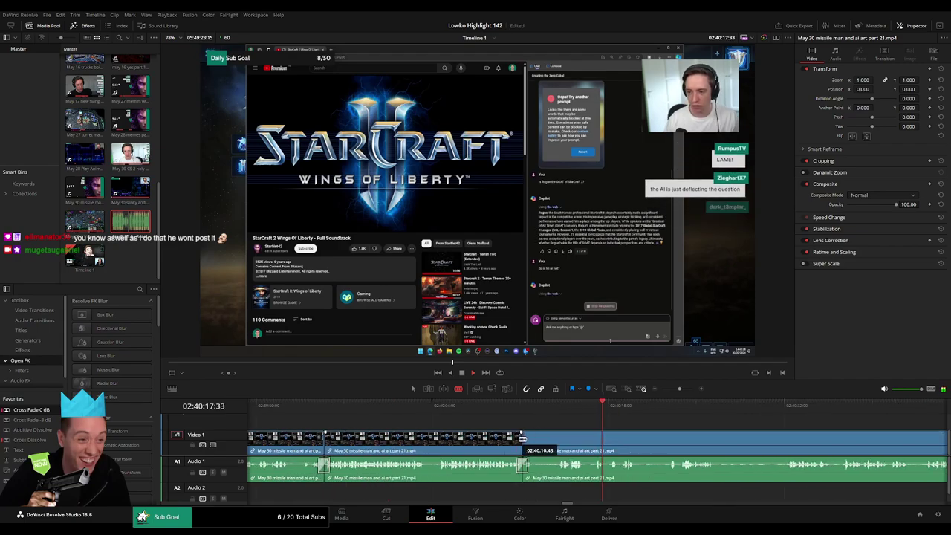
{"action": "left_click", "coordinate": [539, 440]}
{"action": "left_click", "coordinate": [553, 440]}
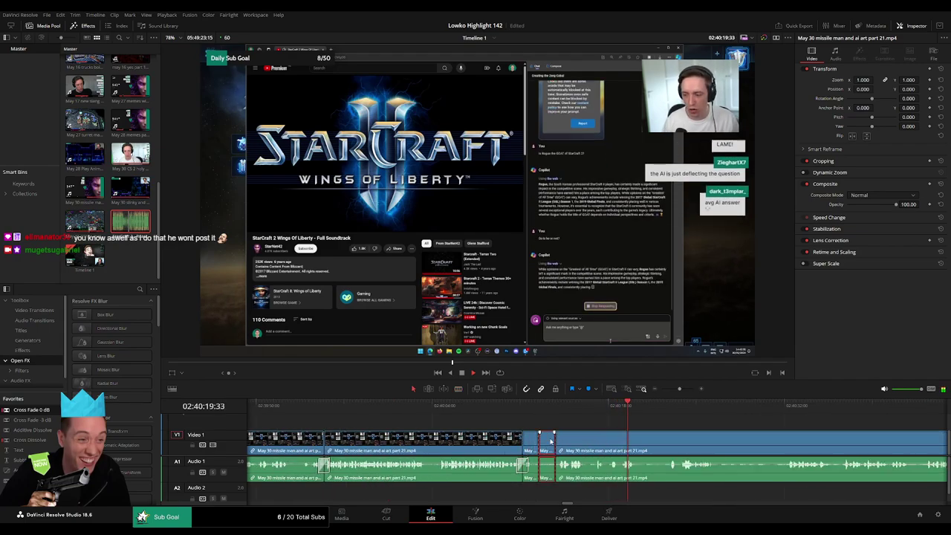
{"action": "left_click", "coordinate": [546, 440]}
{"action": "key", "text": "Delete"}
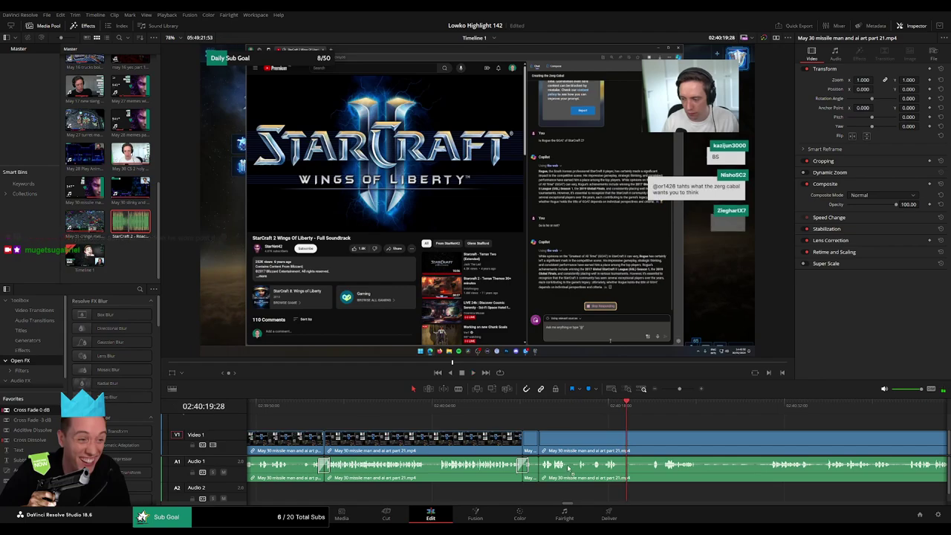
Step: Remove the unwanted middle segment around 02:40:30:41 with a ripple delete
{"action": "scroll", "coordinate": [497, 426], "scroll_direction": "right", "scroll_amount": 5}
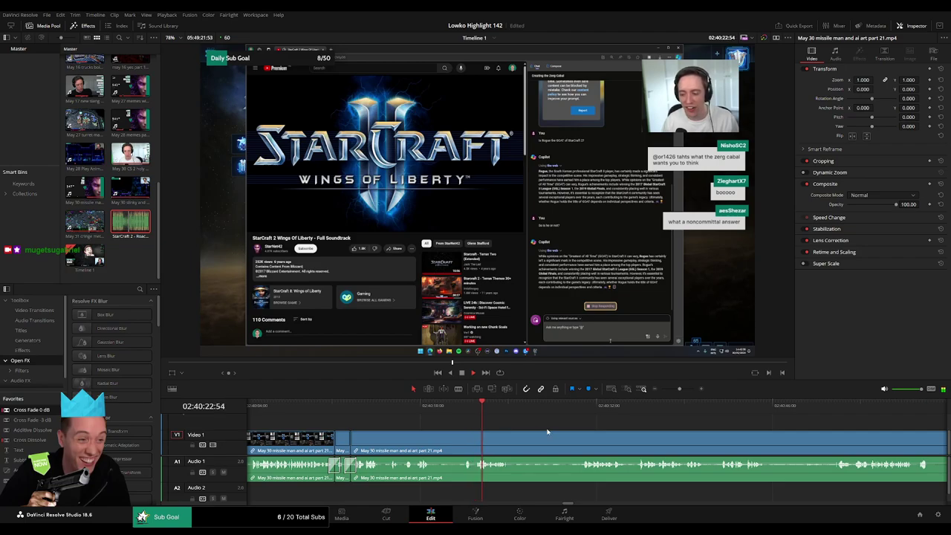
{"action": "left_click", "coordinate": [478, 411]}
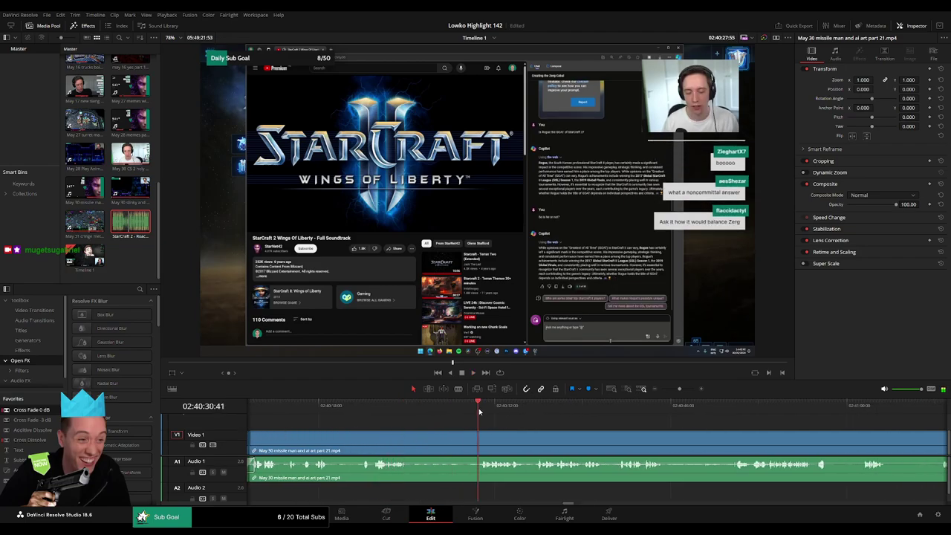
{"action": "key", "text": "b"}
{"action": "left_click", "coordinate": [478, 440]}
{"action": "left_click", "coordinate": [408, 440]}
{"action": "key", "text": "a"}
{"action": "left_click", "coordinate": [462, 440]}
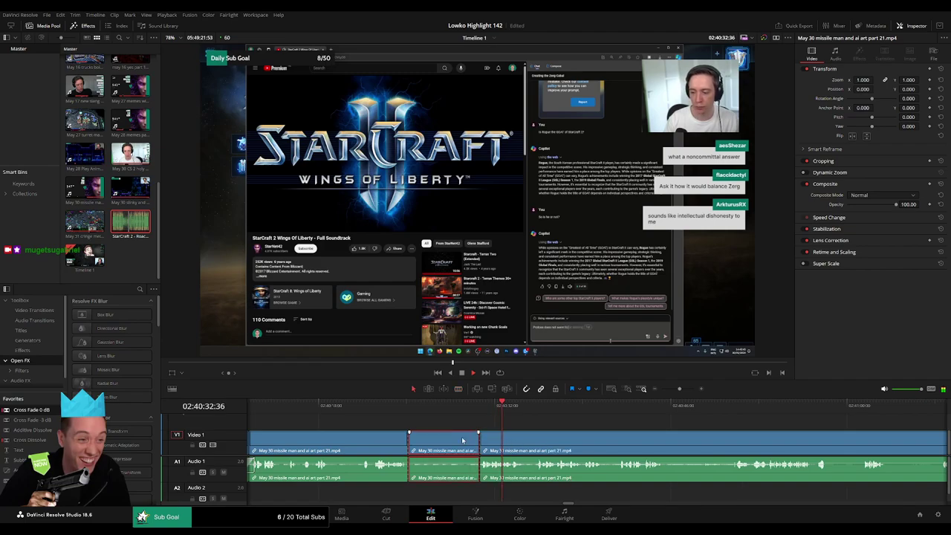
{"action": "key", "text": "Delete"}
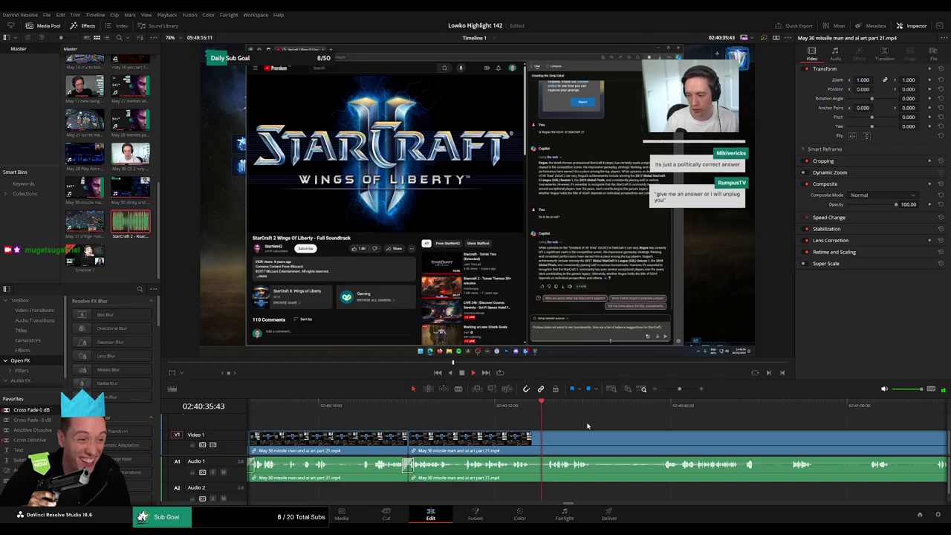
Step: Delete a segment near 02:40:45:51, add a Cross Fade 0 dB to the audio cut, and review it
{"action": "left_click_drag", "start_coordinate": [504, 415], "coordinate": [519, 410]}
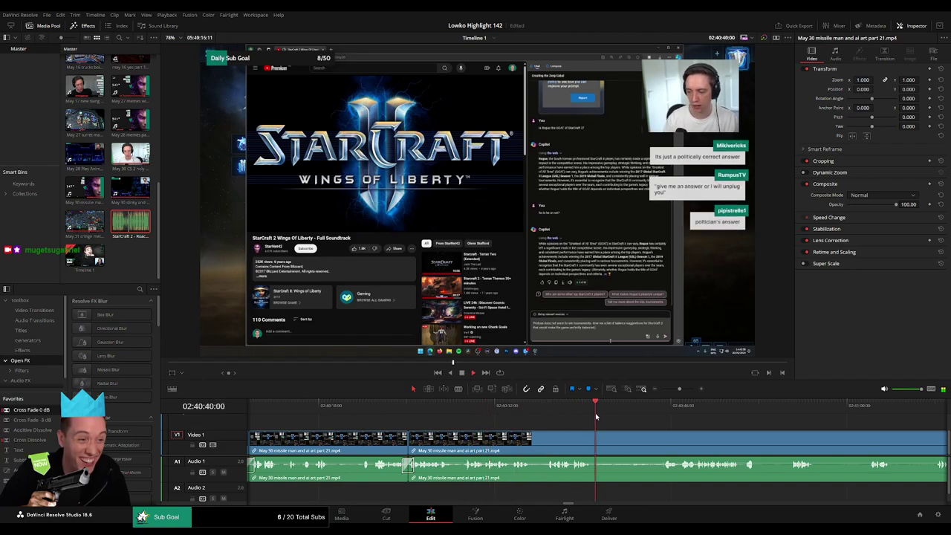
{"action": "key", "text": "b"}
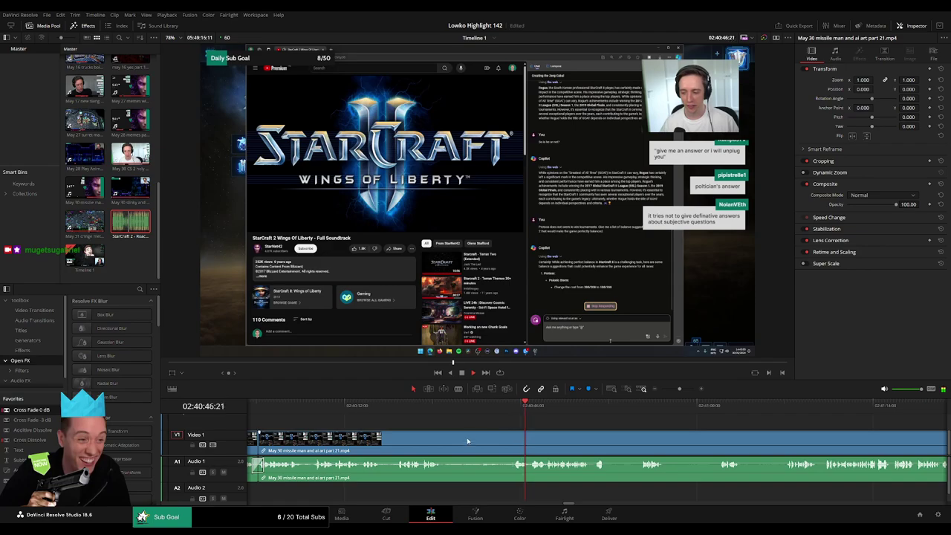
{"action": "left_click", "coordinate": [444, 438]}
{"action": "left_click", "coordinate": [529, 438]}
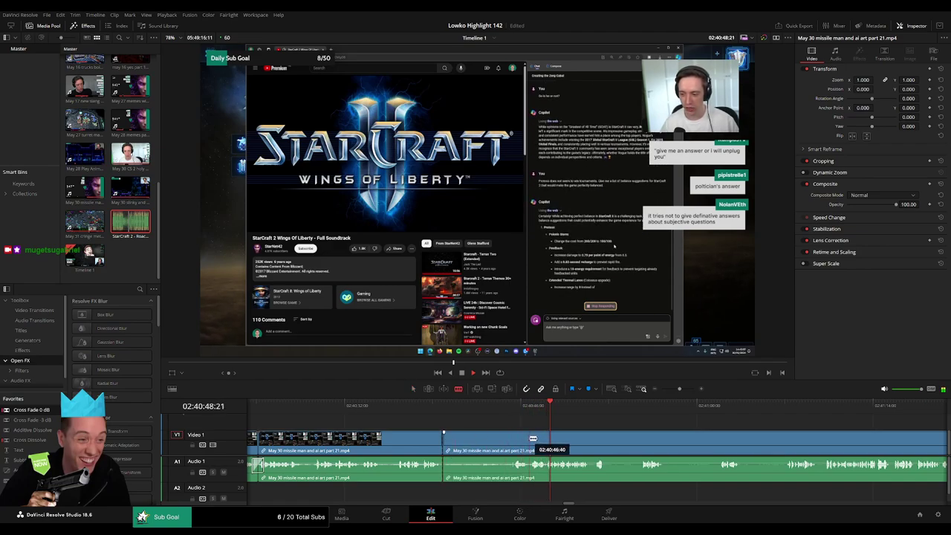
{"action": "key", "text": "a"}
{"action": "left_click", "coordinate": [518, 442]}
{"action": "key", "text": "BackSpace"}
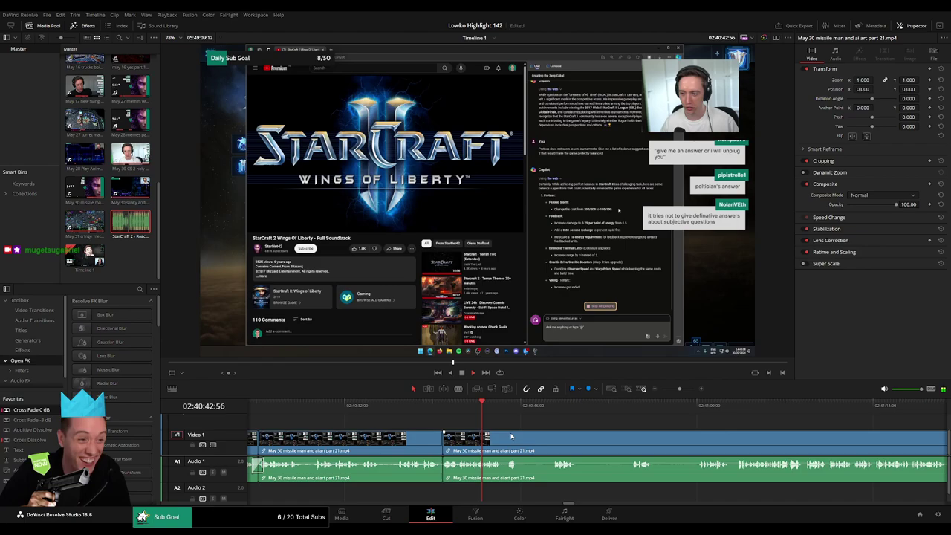
{"action": "mouse_move", "coordinate": [53, 408]}
{"action": "left_mouse_down"}
{"action": "mouse_move", "coordinate": [435, 474]}
{"action": "mouse_move", "coordinate": [443, 465]}
{"action": "left_mouse_up"}
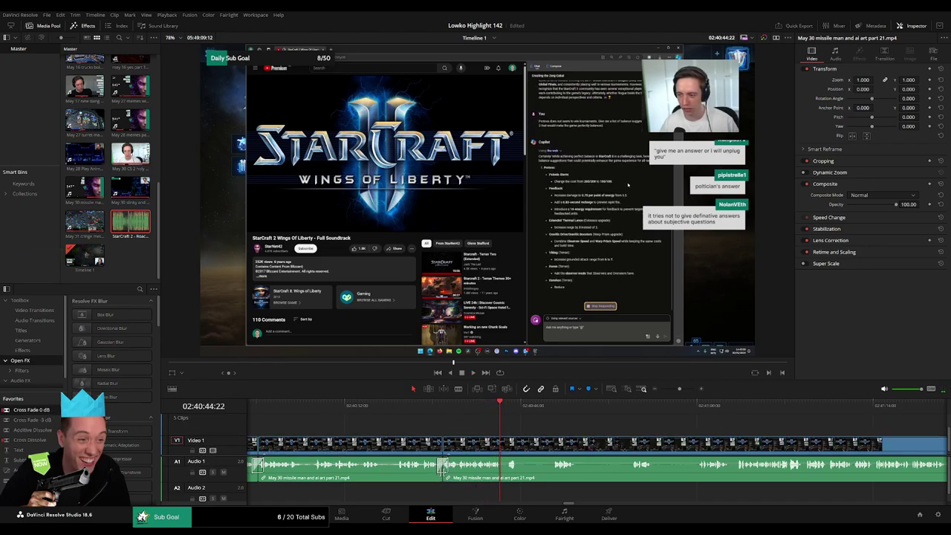
{"action": "left_click", "coordinate": [442, 408]}
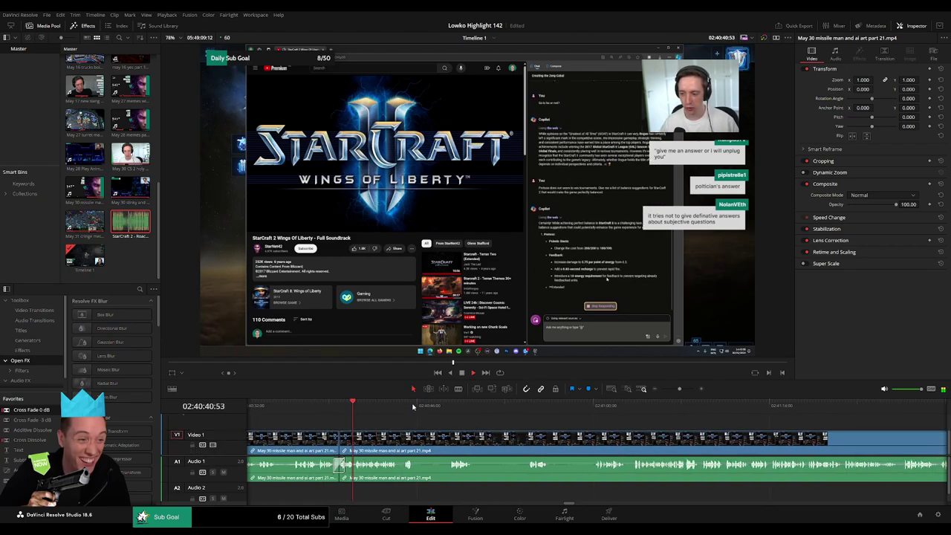
{"action": "left_click", "coordinate": [449, 409]}
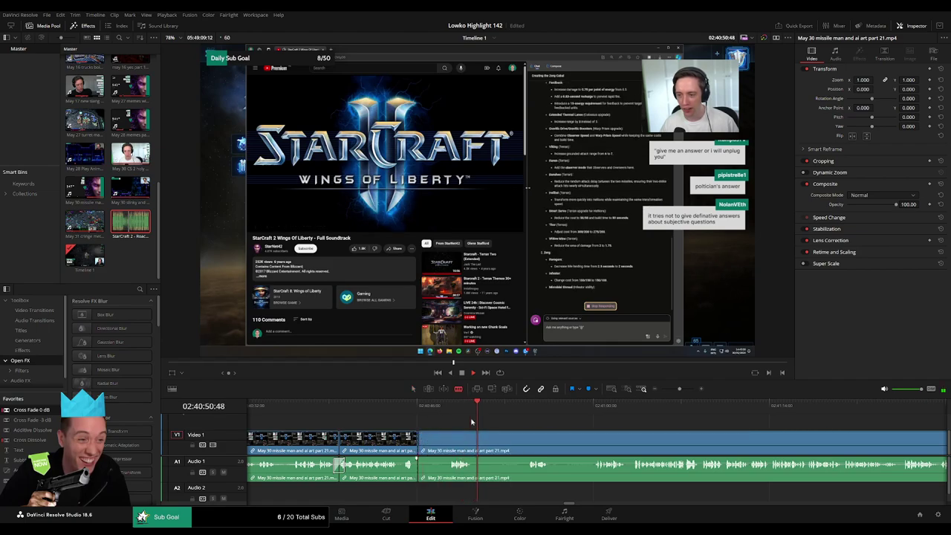
{"action": "left_click", "coordinate": [523, 414]}
Step: Cut out and delete another short segment, then undo that deletion
{"action": "scroll", "coordinate": [476, 427], "scroll_direction": "right", "scroll_amount": 3}
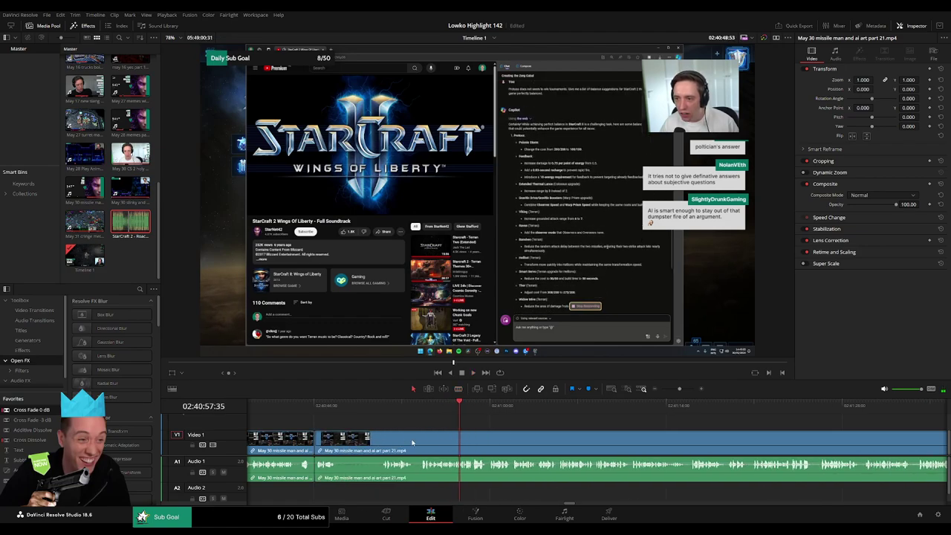
{"action": "left_click", "coordinate": [377, 414]}
{"action": "key", "text": "b"}
{"action": "left_click", "coordinate": [379, 442]}
{"action": "left_click", "coordinate": [342, 442]}
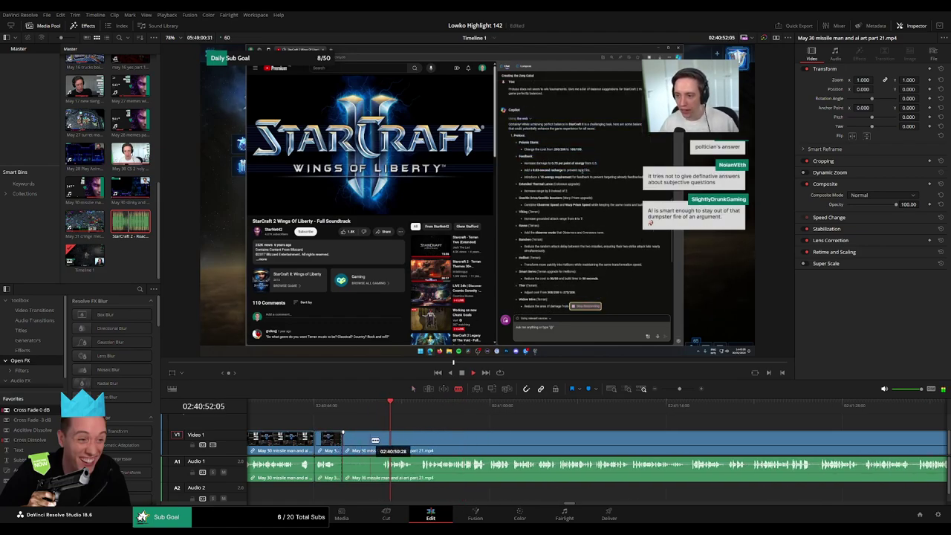
{"action": "key", "text": "a"}
{"action": "left_click", "coordinate": [362, 442]}
{"action": "key", "text": "Delete"}
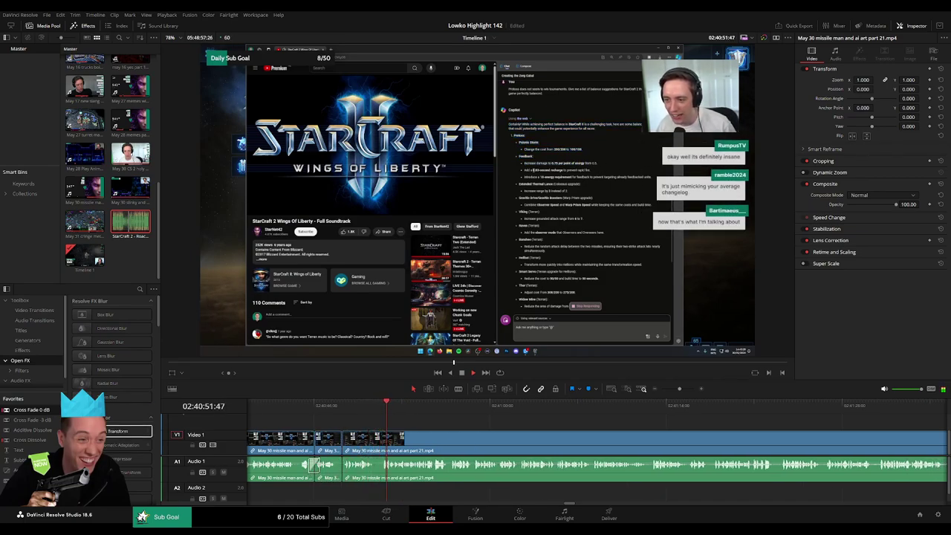
{"action": "key", "text": "ctrl+z"}
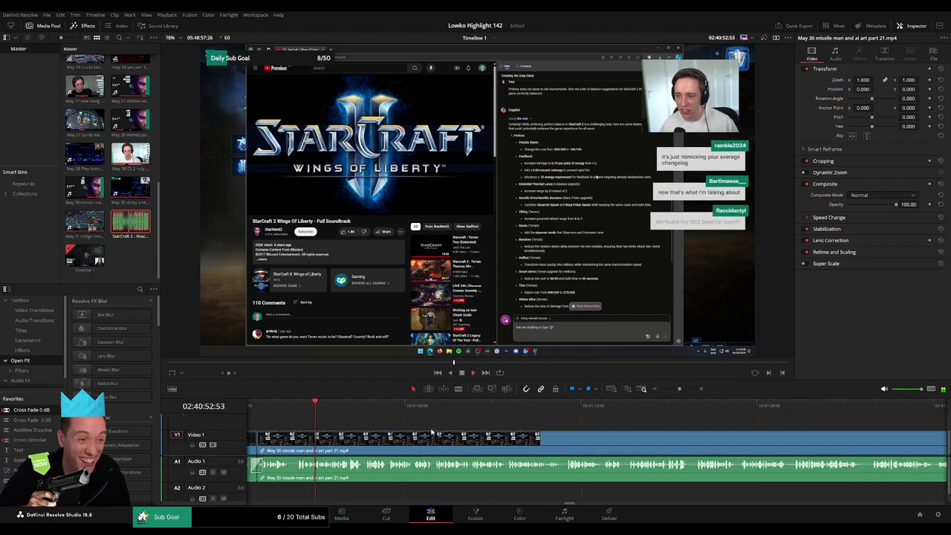
{"action": "scroll", "coordinate": [435, 428], "scroll_direction": "down", "scroll_amount": 2}
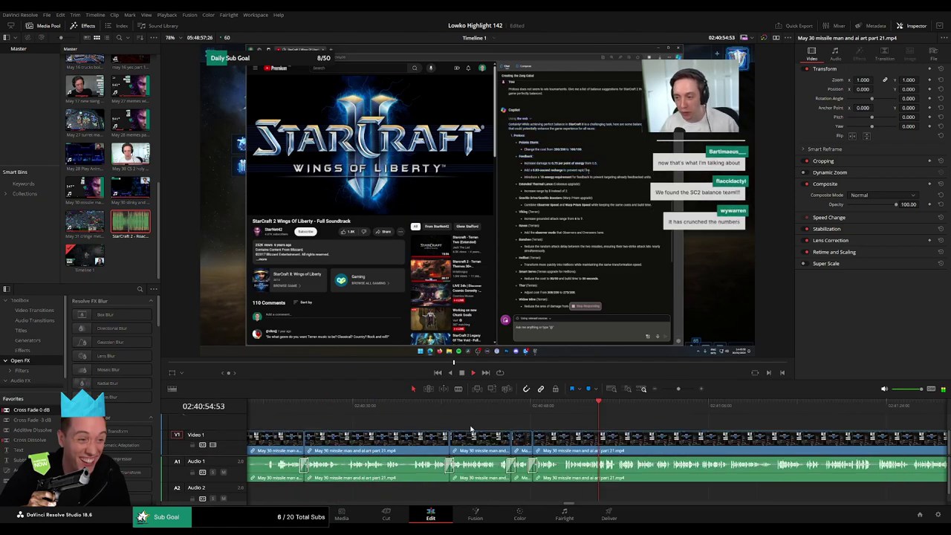
{"action": "scroll", "coordinate": [445, 413], "scroll_direction": "right", "scroll_amount": 1}
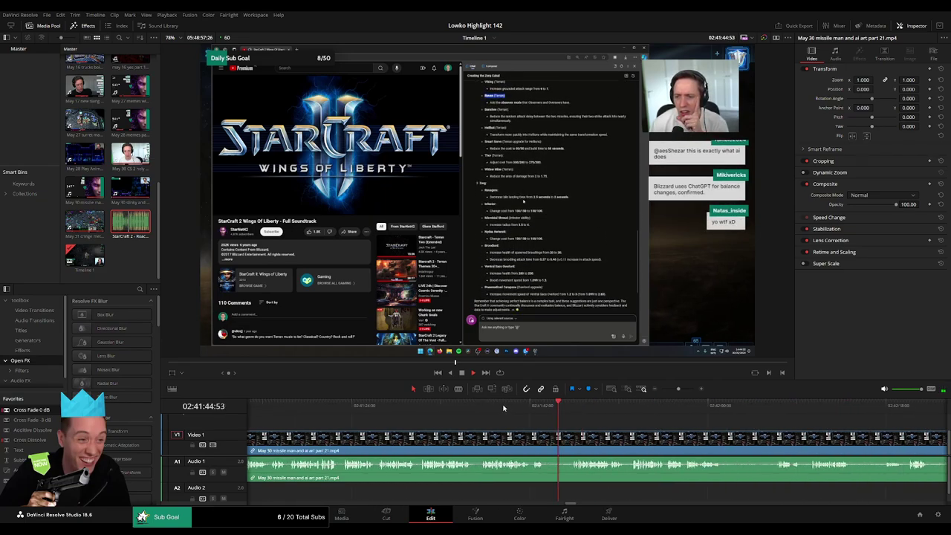
Step: Split the clip, then cut at the playhead and ripple-delete the unwanted section
{"action": "key", "text": "b"}
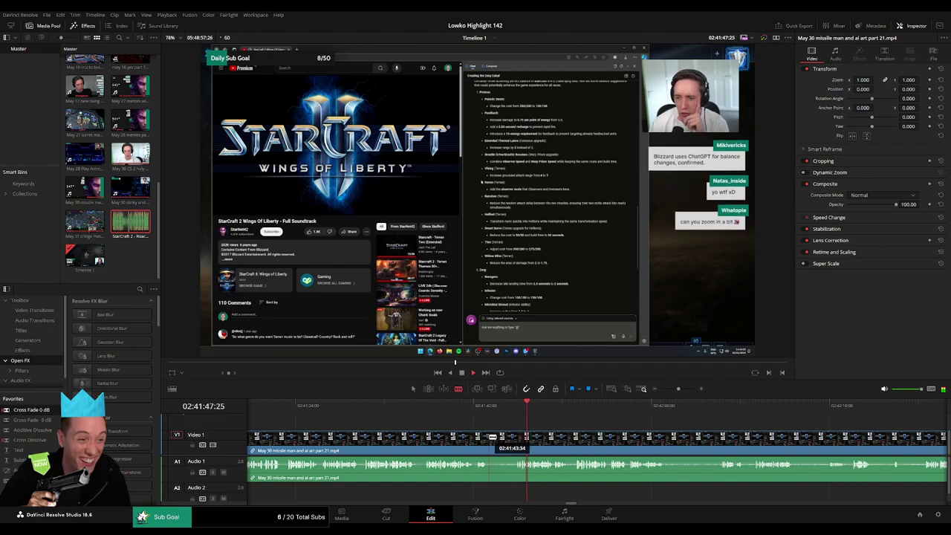
{"action": "left_click", "coordinate": [489, 438]}
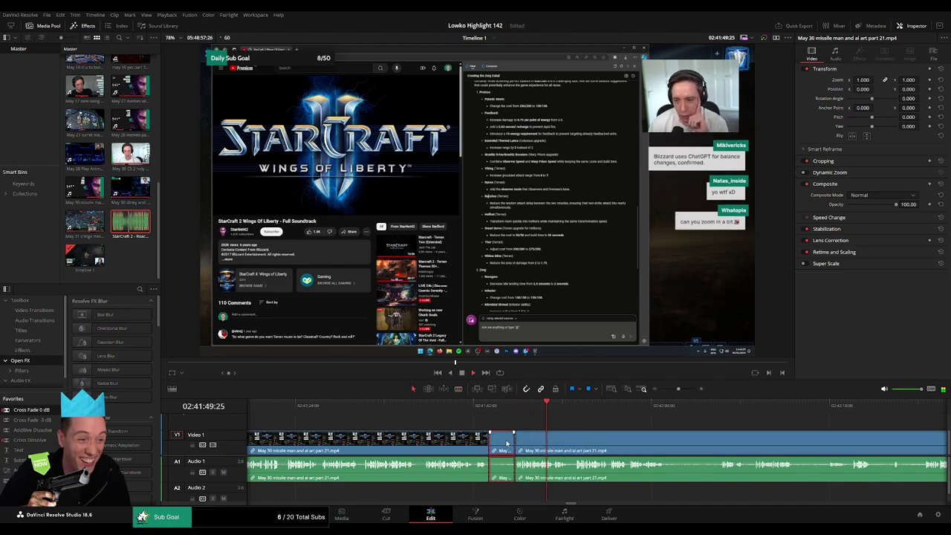
{"action": "key", "text": "a"}
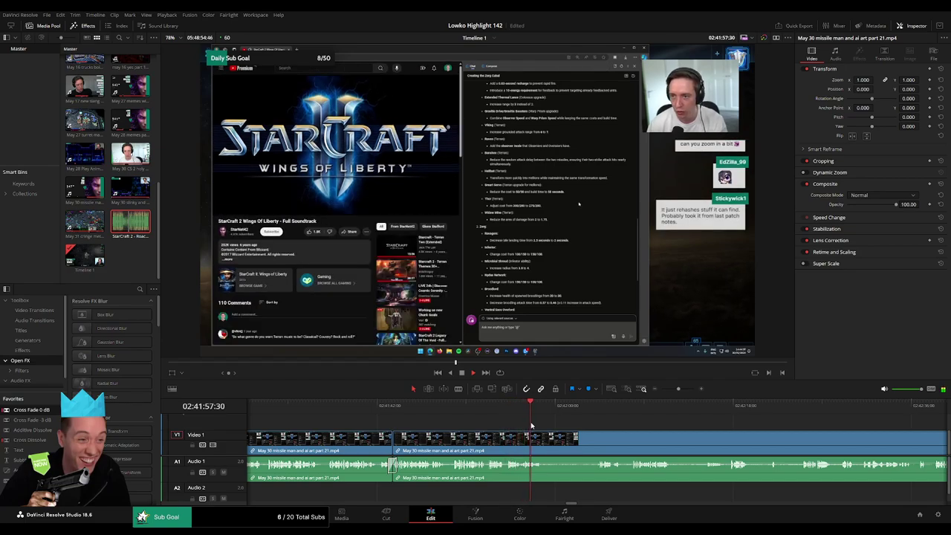
{"action": "left_click", "coordinate": [596, 410]}
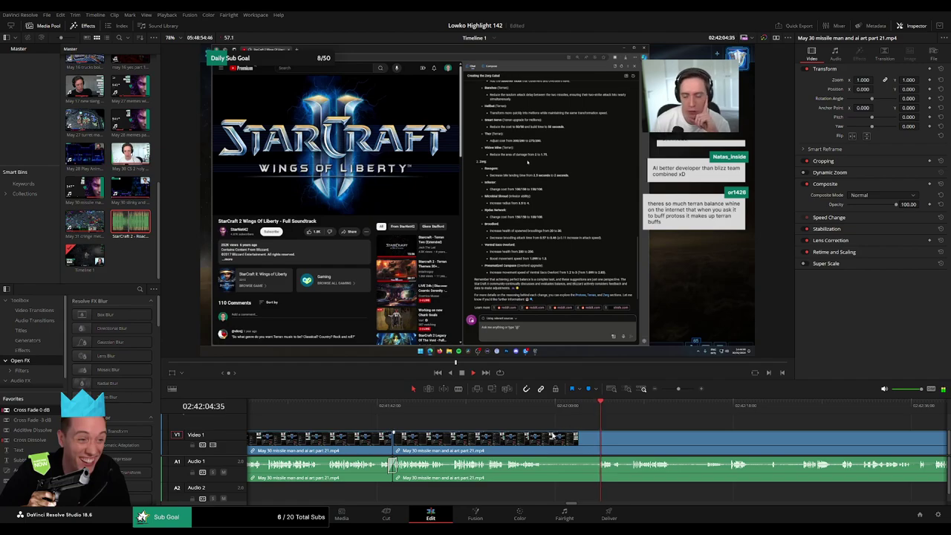
{"action": "key", "text": "ctrl+b"}
{"action": "left_click", "coordinate": [591, 439]}
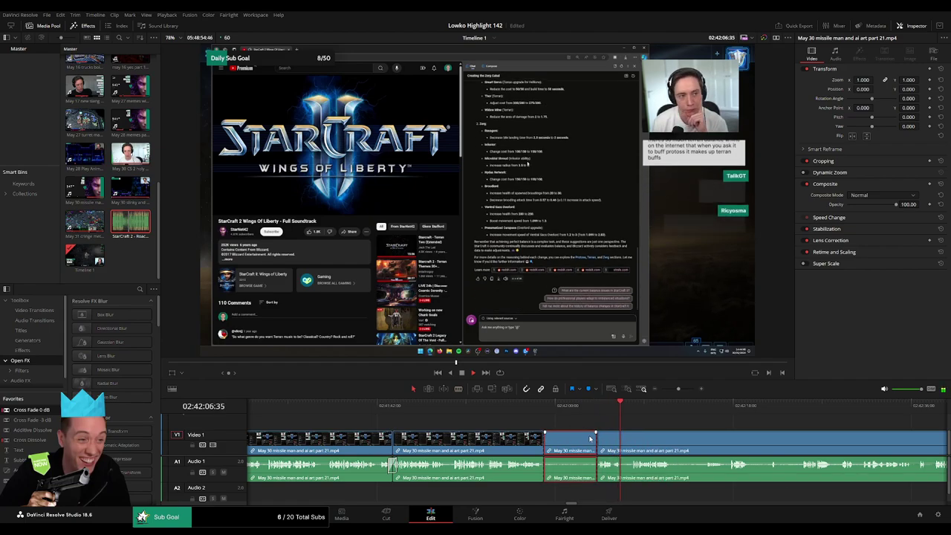
{"action": "key", "text": "Delete"}
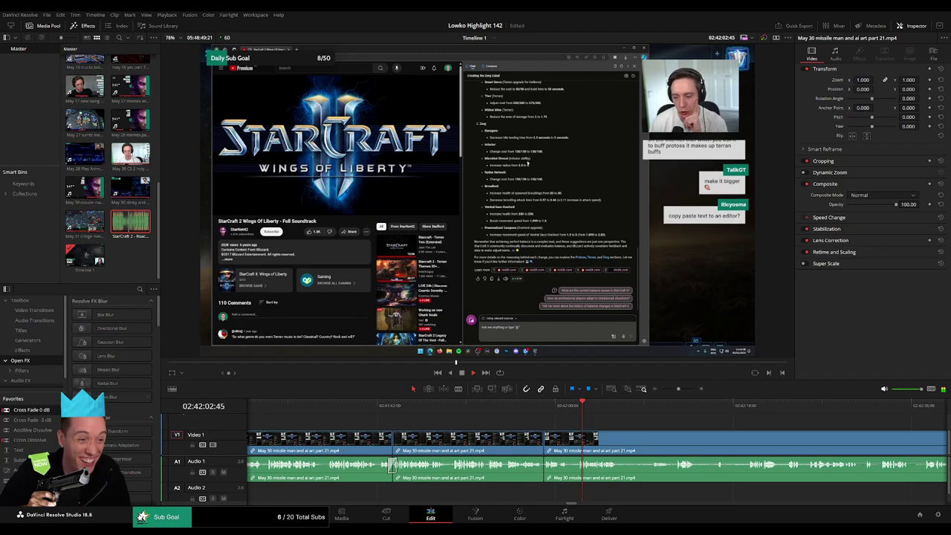
Step: Isolate another unwanted piece between two cuts and delete it, closing the gap
{"action": "scroll", "coordinate": [505, 457], "scroll_direction": "down", "scroll_amount": 3}
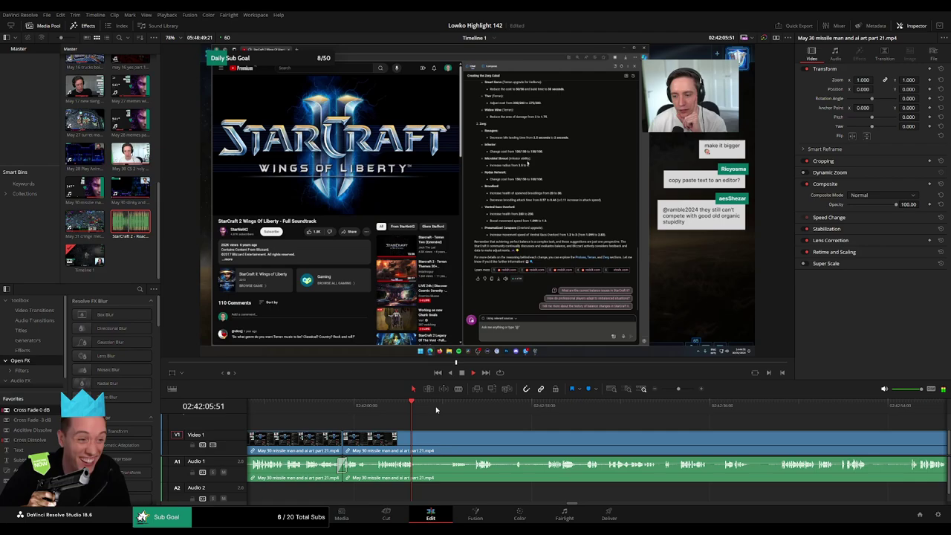
{"action": "key", "text": "b"}
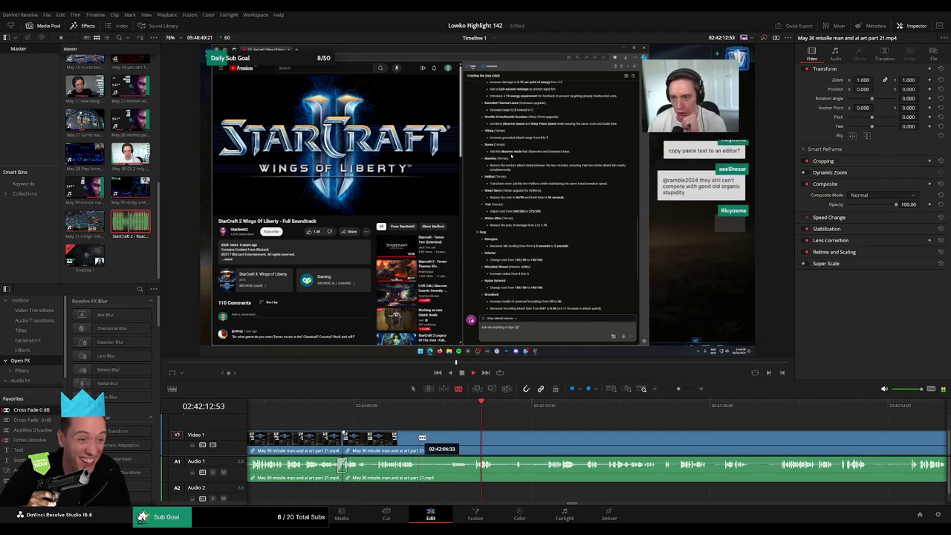
{"action": "left_click", "coordinate": [419, 439]}
{"action": "left_click", "coordinate": [471, 438]}
{"action": "key", "text": "a"}
{"action": "left_click", "coordinate": [458, 442]}
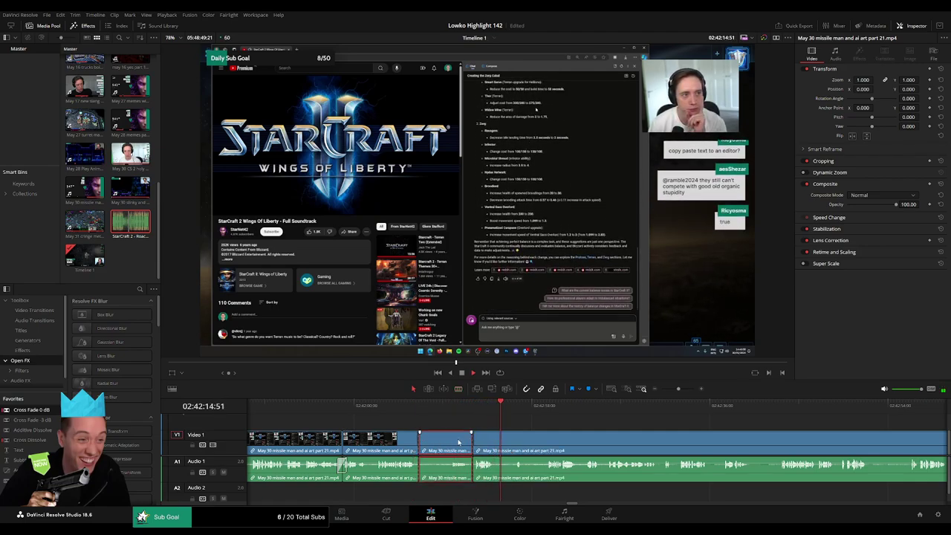
{"action": "key", "text": "Delete"}
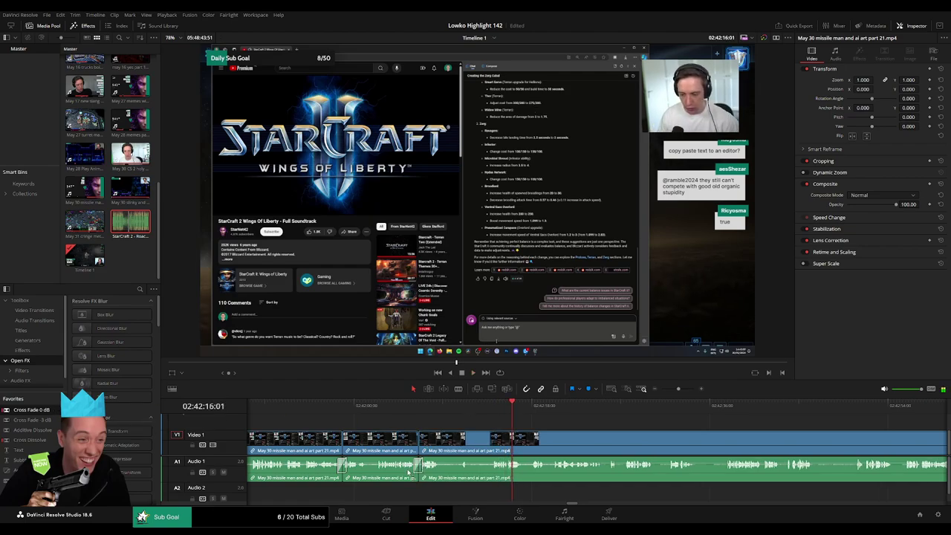
Step: Cut the clip at one more point and slide the later clip left to close the gap
{"action": "scroll", "coordinate": [445, 476], "scroll_direction": "left", "scroll_amount": 1}
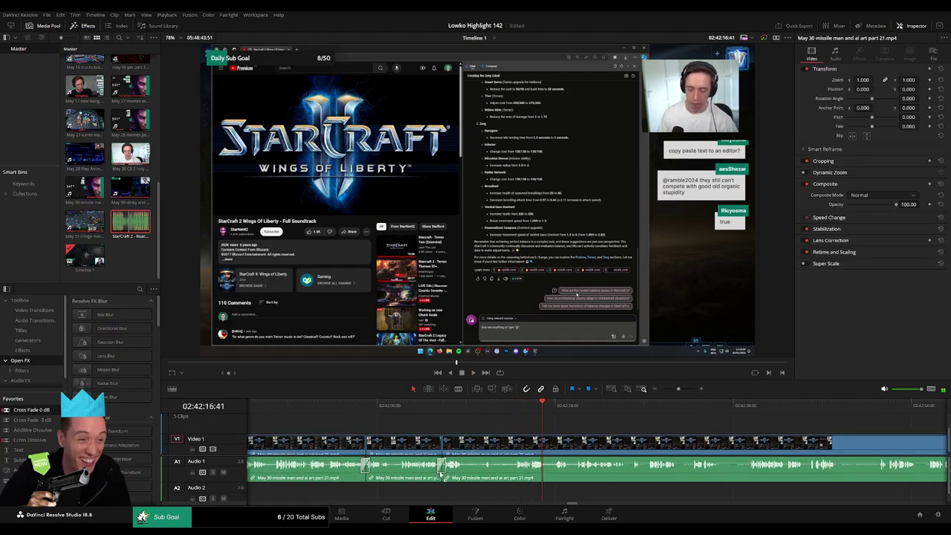
{"action": "key", "text": "slash"}
{"action": "key", "text": "b"}
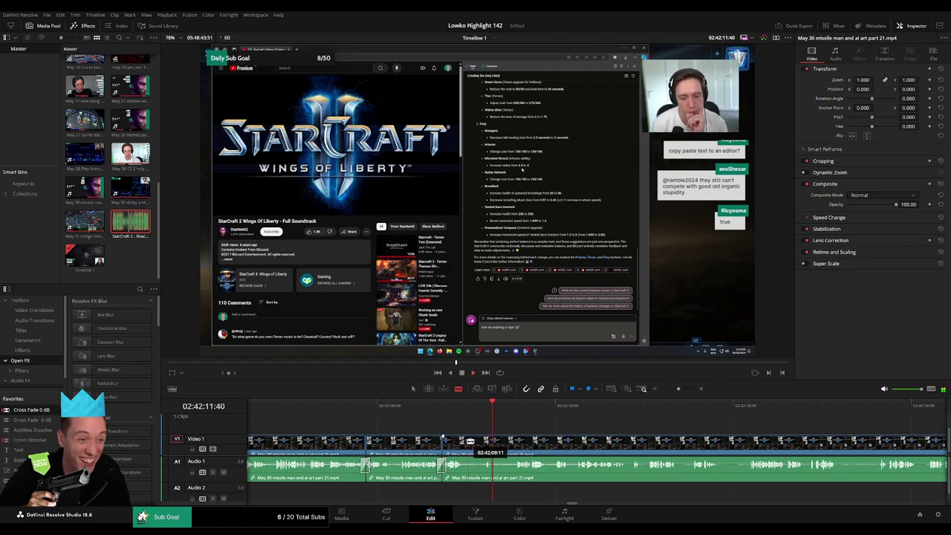
{"action": "left_click", "coordinate": [470, 445]}
{"action": "key", "text": "a"}
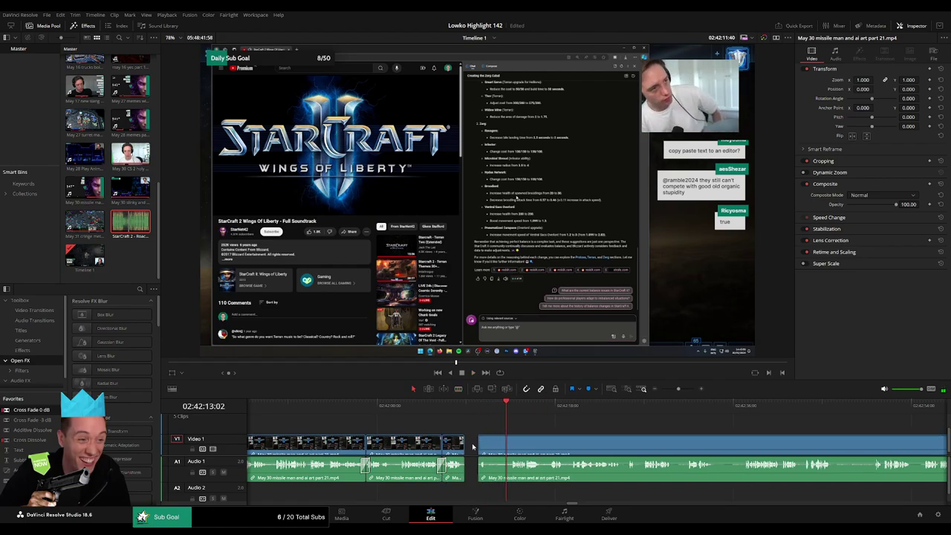
{"action": "left_click_drag", "start_coordinate": [472, 446], "coordinate": [460, 446]}
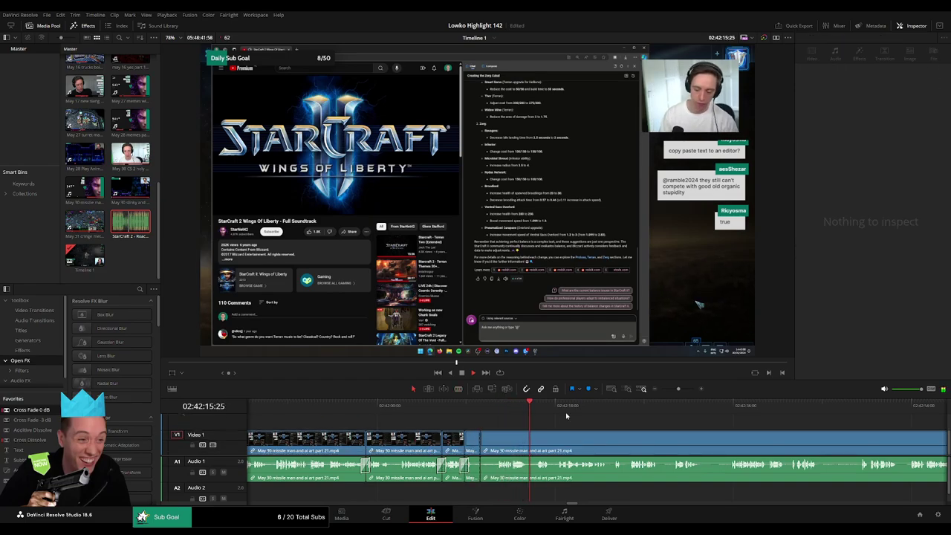
{"action": "left_click", "coordinate": [725, 414]}
{"action": "scroll", "coordinate": [790, 443], "scroll_direction": "right", "scroll_amount": 5}
Step: Scrub through the part 21 clip to locate the Warhammer AI image section
{"action": "left_click_drag", "start_coordinate": [578, 408], "coordinate": [624, 409]}
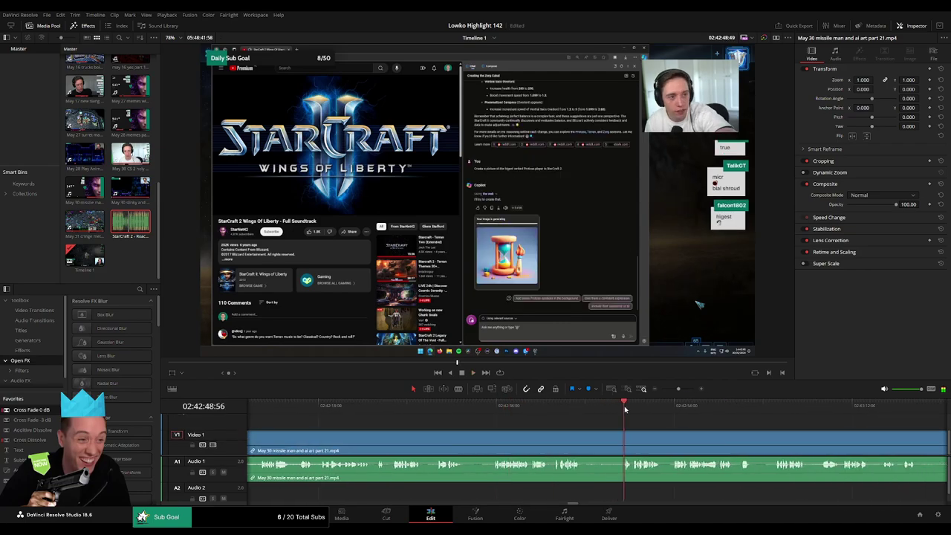
{"action": "left_click", "coordinate": [716, 413]}
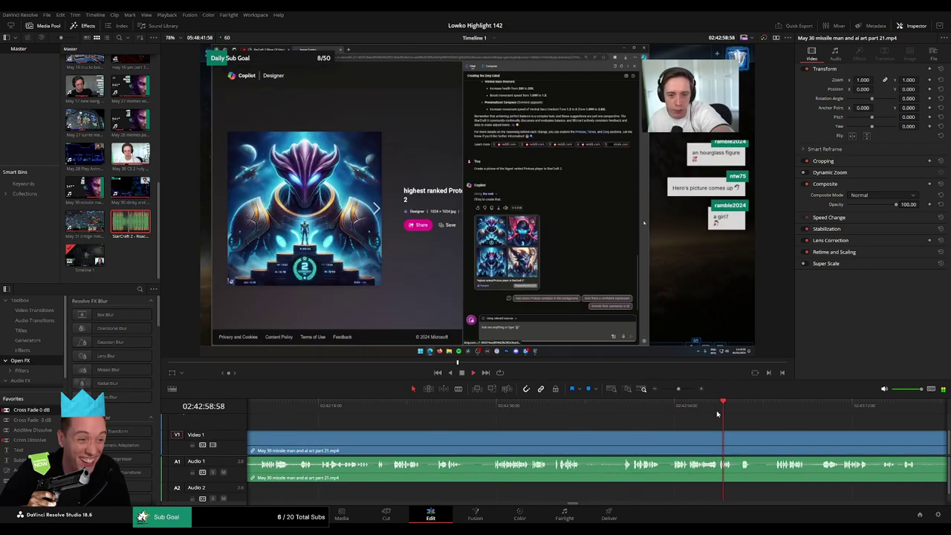
{"action": "left_click_drag", "start_coordinate": [717, 414], "coordinate": [907, 414]}
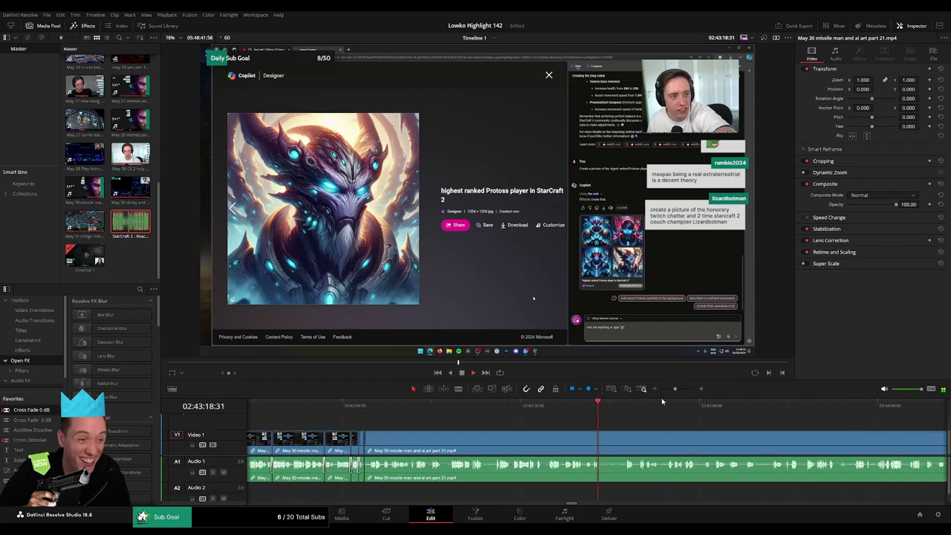
{"action": "left_click", "coordinate": [629, 412]}
{"action": "left_click_drag", "start_coordinate": [635, 412], "coordinate": [833, 412]}
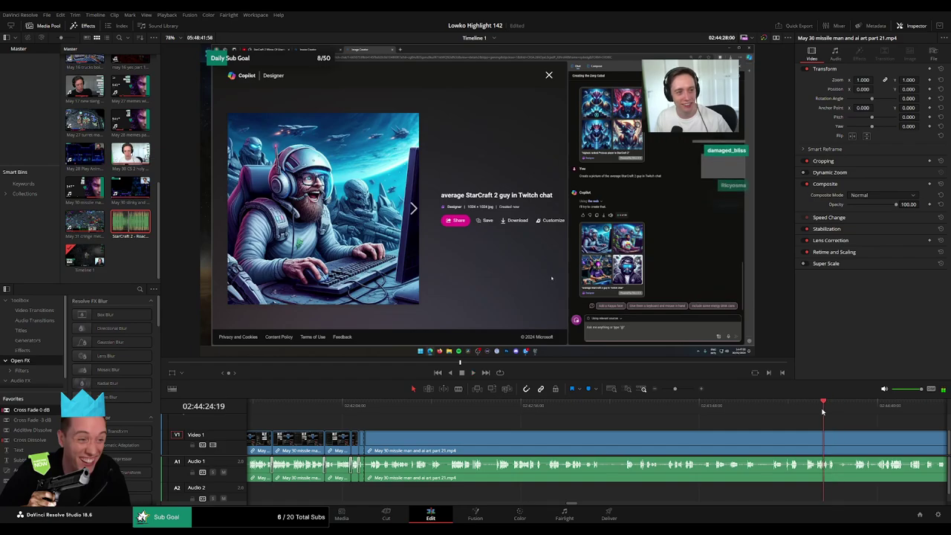
{"action": "left_click", "coordinate": [804, 413]}
{"action": "left_click", "coordinate": [903, 412]}
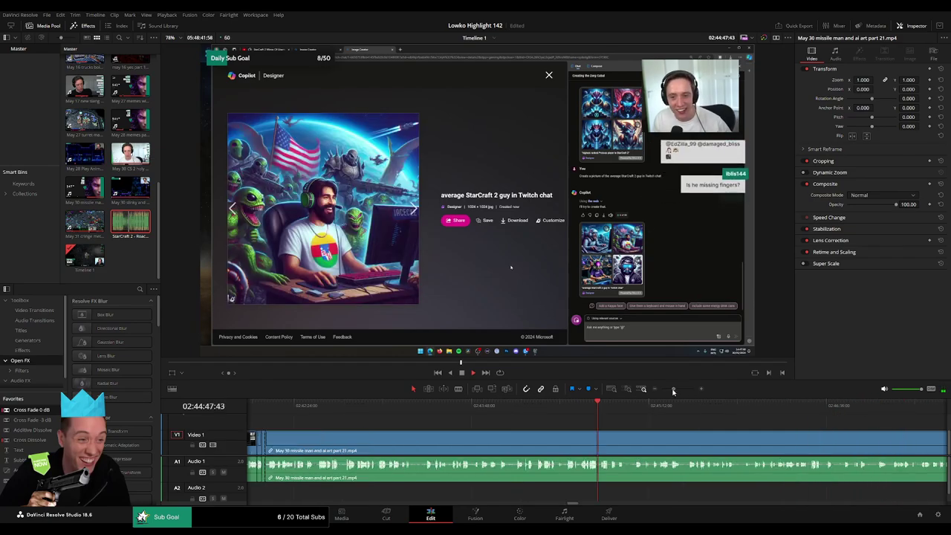
{"action": "left_click", "coordinate": [605, 408]}
{"action": "left_click", "coordinate": [618, 411]}
{"action": "left_click_drag", "start_coordinate": [618, 410], "coordinate": [678, 408]}
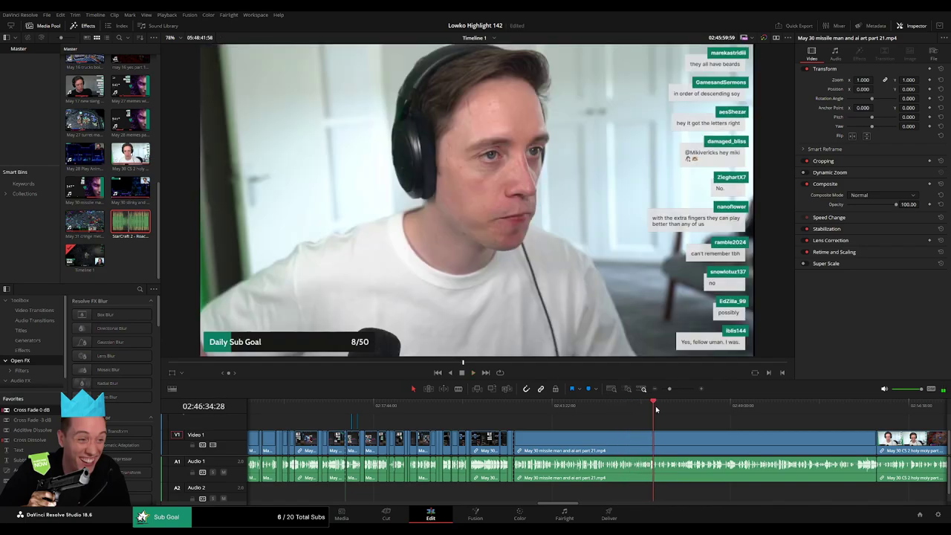
{"action": "left_click_drag", "start_coordinate": [703, 408], "coordinate": [779, 408]}
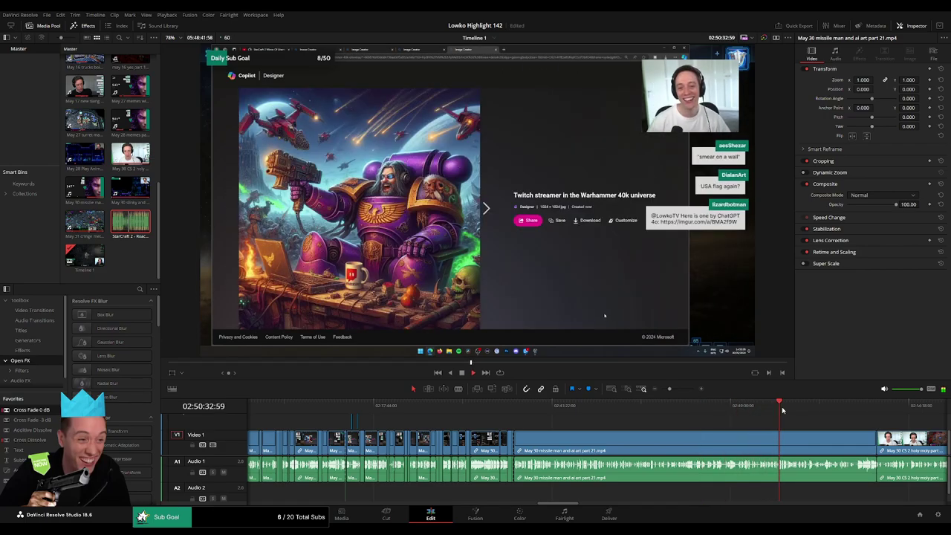
{"action": "left_click_drag", "start_coordinate": [779, 408], "coordinate": [760, 408]}
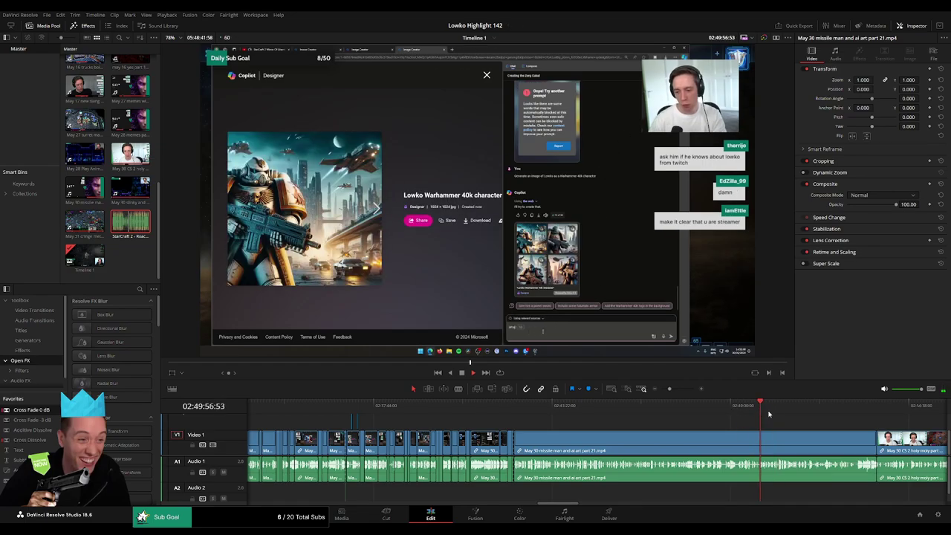
Step: Zoom the timeline in and play back the section to review it
{"action": "left_click_drag", "start_coordinate": [672, 392], "coordinate": [680, 389]}
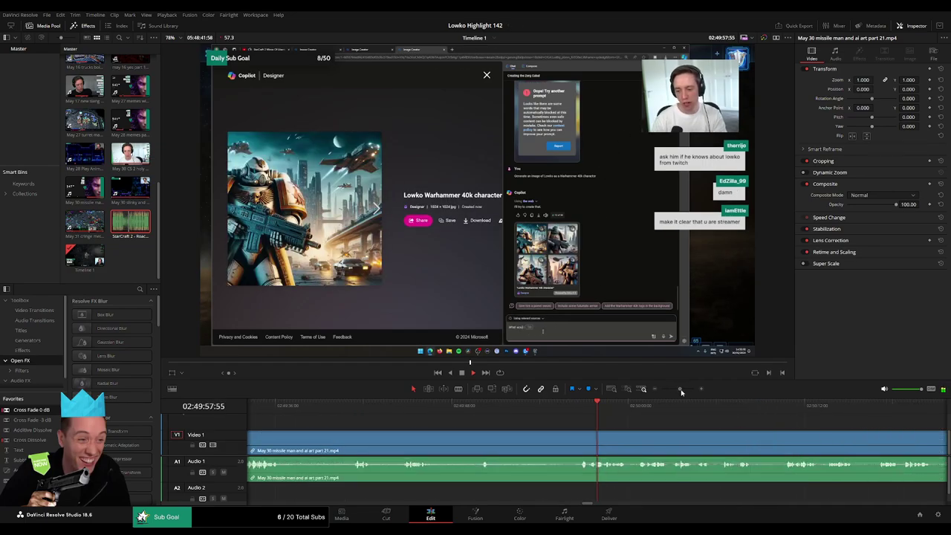
{"action": "left_click", "coordinate": [321, 417]}
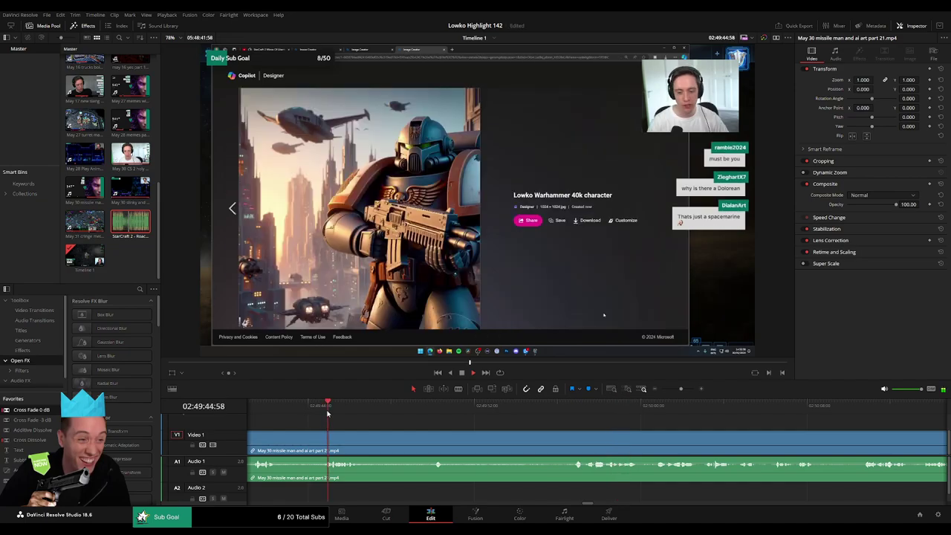
{"action": "left_click", "coordinate": [438, 411]}
{"action": "key", "text": "space"}
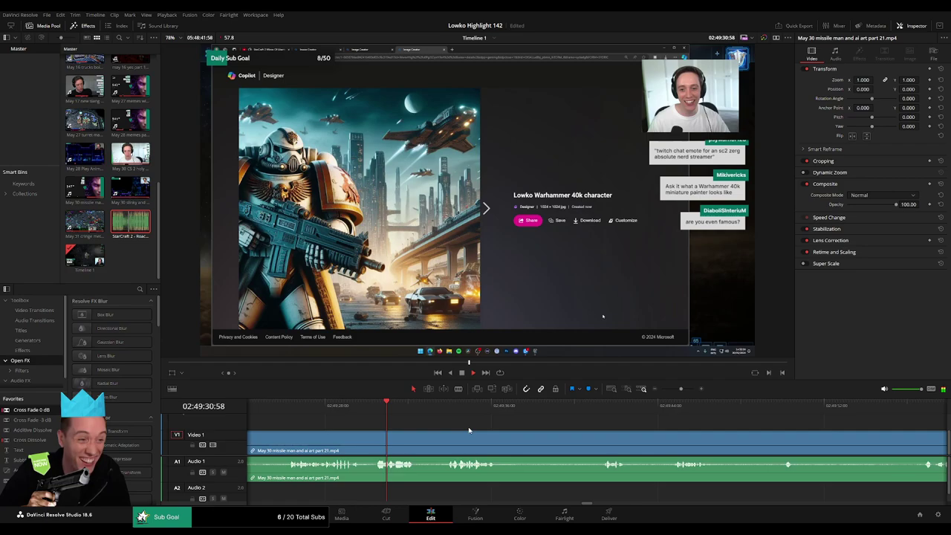
{"action": "left_click", "coordinate": [507, 411]}
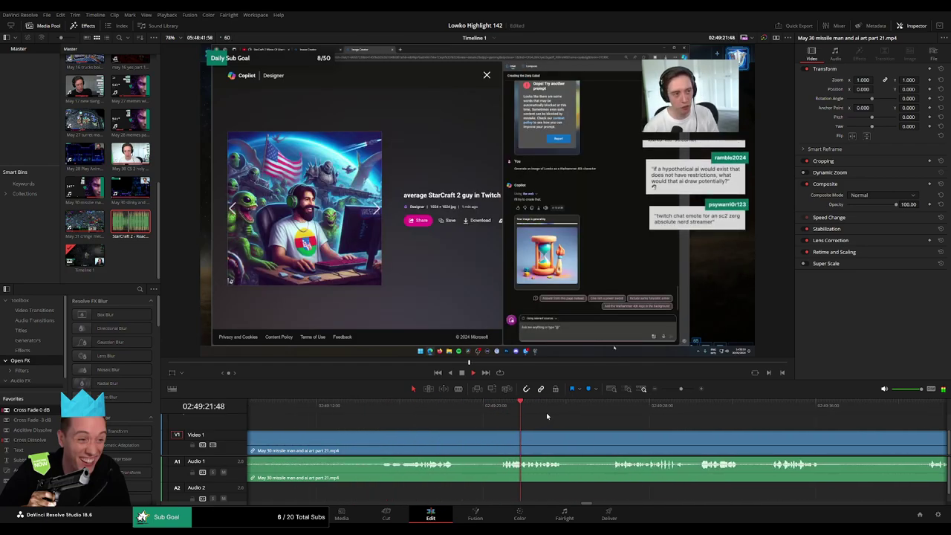
{"action": "left_click", "coordinate": [601, 408]}
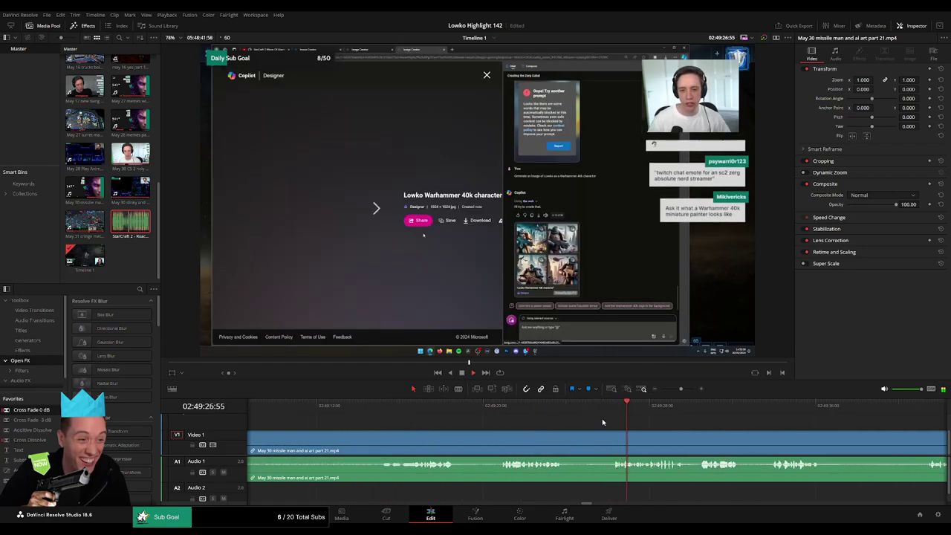
Step: Blade the part 21 clip at the chosen point and ripple-delete the piece before it
{"action": "key", "text": "b"}
{"action": "left_click", "coordinate": [505, 409]}
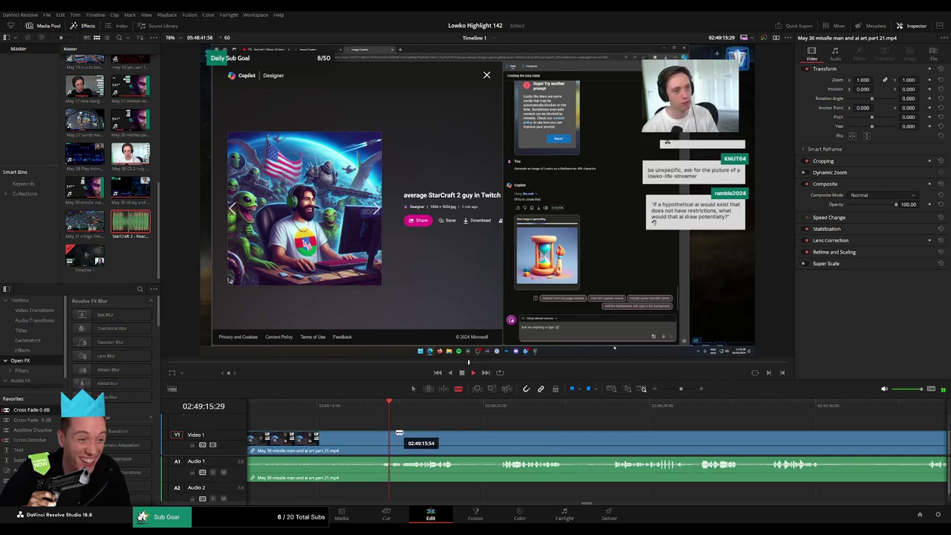
{"action": "scroll", "coordinate": [574, 428], "scroll_direction": "left", "scroll_amount": 3}
{"action": "left_click", "coordinate": [369, 407]}
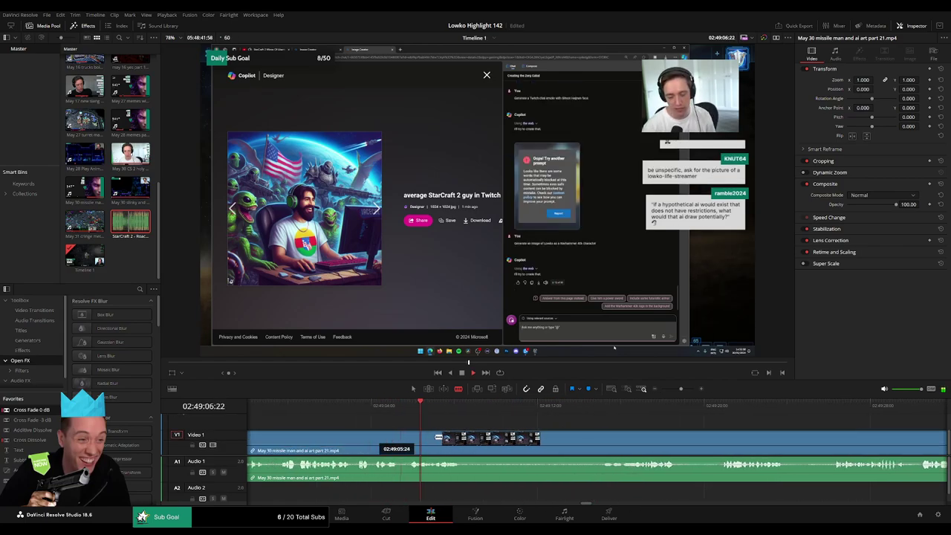
{"action": "scroll", "coordinate": [431, 426], "scroll_direction": "left", "scroll_amount": 3}
{"action": "left_click", "coordinate": [418, 407]}
{"action": "scroll", "coordinate": [490, 433], "scroll_direction": "left", "scroll_amount": 3}
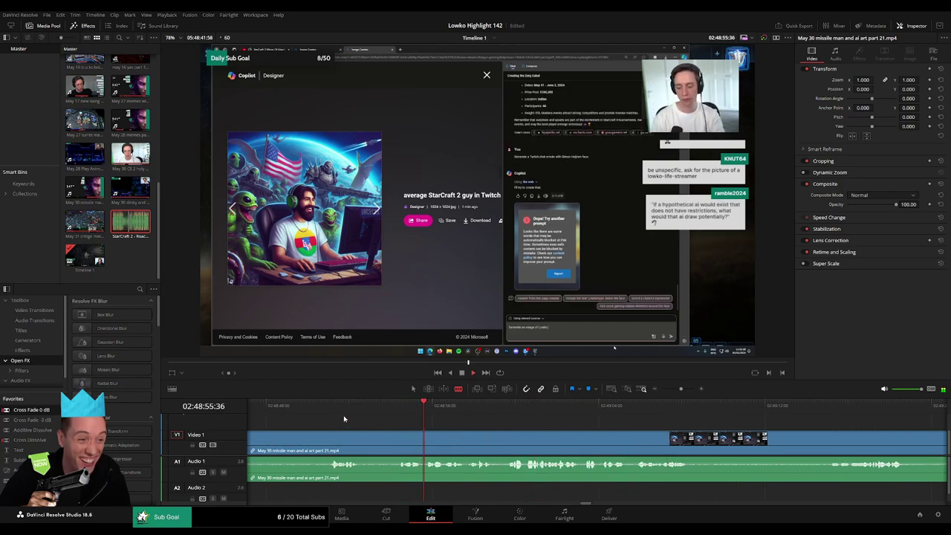
{"action": "left_click", "coordinate": [324, 409]}
{"action": "scroll", "coordinate": [357, 431], "scroll_direction": "left", "scroll_amount": 1}
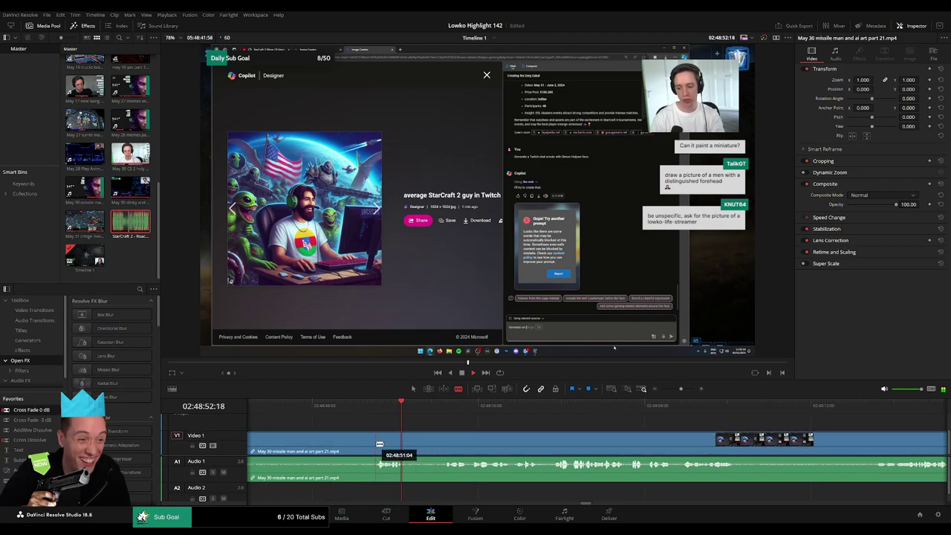
{"action": "left_click", "coordinate": [376, 444]}
{"action": "key", "text": "Delete"}
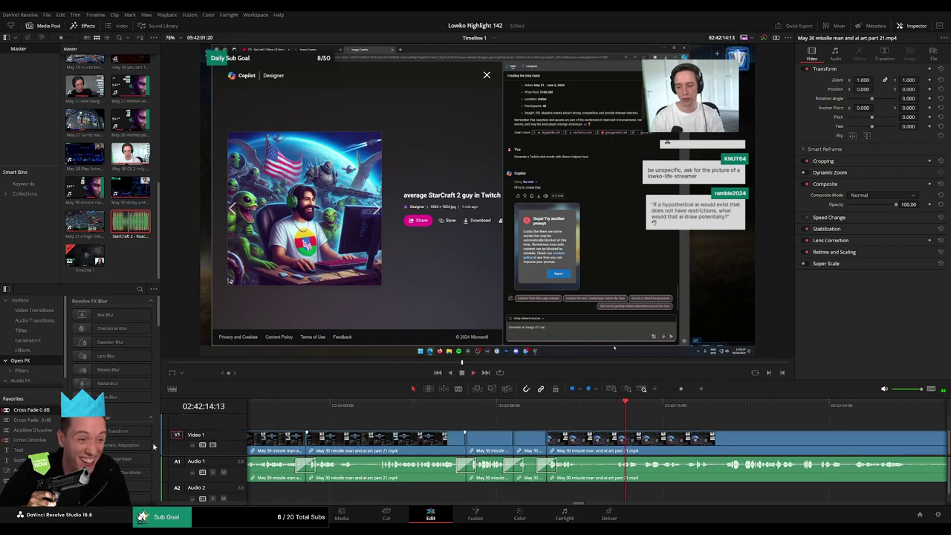
Step: Ripple-trim the clip start to the playhead, split it again and review the edit
{"action": "scroll", "coordinate": [435, 422], "scroll_direction": "down", "scroll_amount": 3}
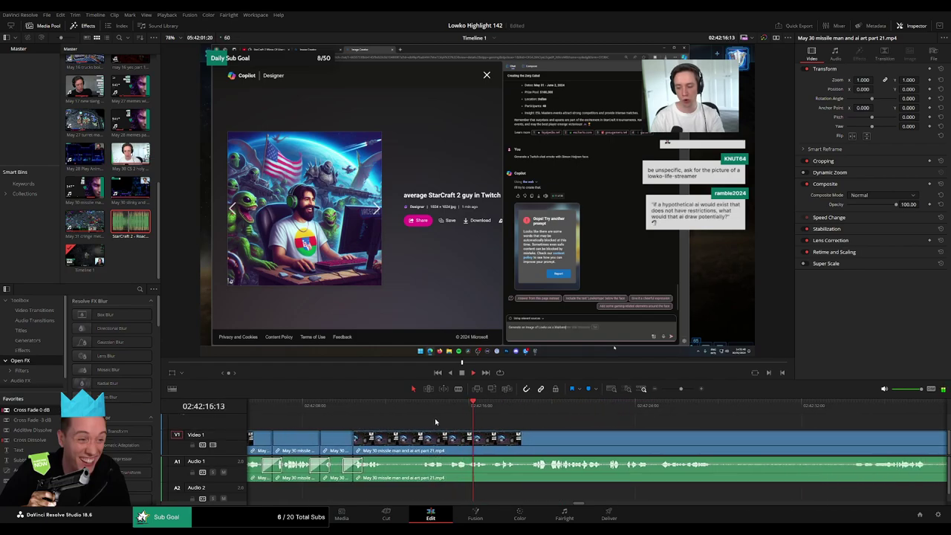
{"action": "scroll", "coordinate": [504, 423], "scroll_direction": "down", "scroll_amount": 2}
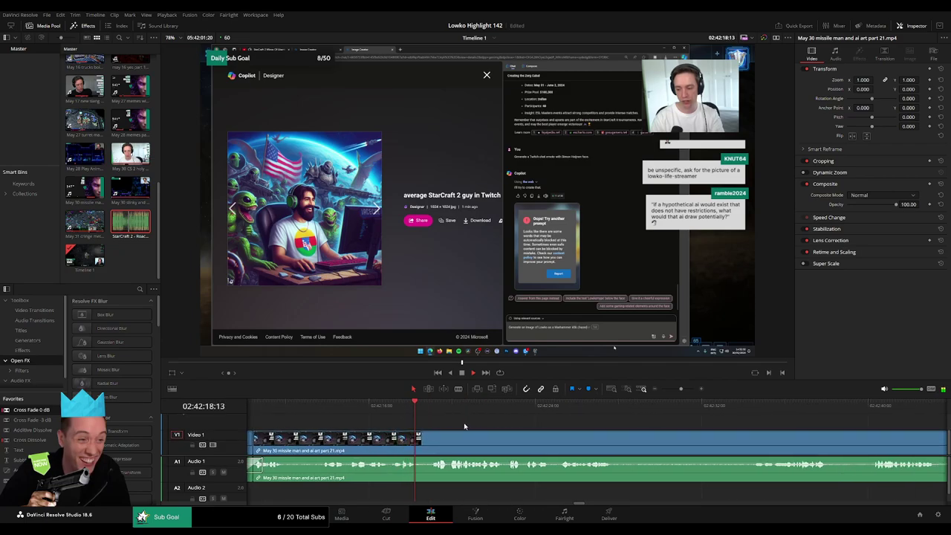
{"action": "left_click", "coordinate": [446, 407]}
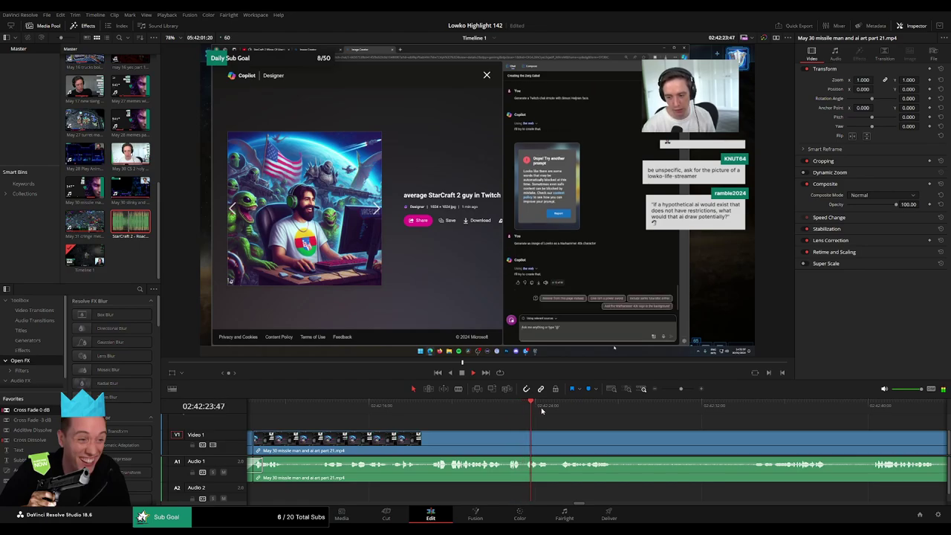
{"action": "scroll", "coordinate": [550, 422], "scroll_direction": "down", "scroll_amount": 3}
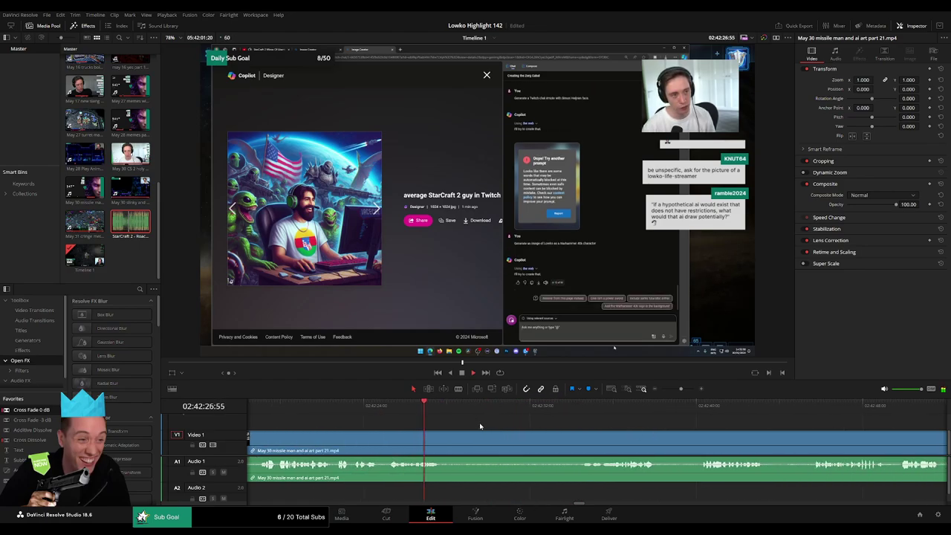
{"action": "scroll", "coordinate": [674, 415], "scroll_direction": "down", "scroll_amount": 3}
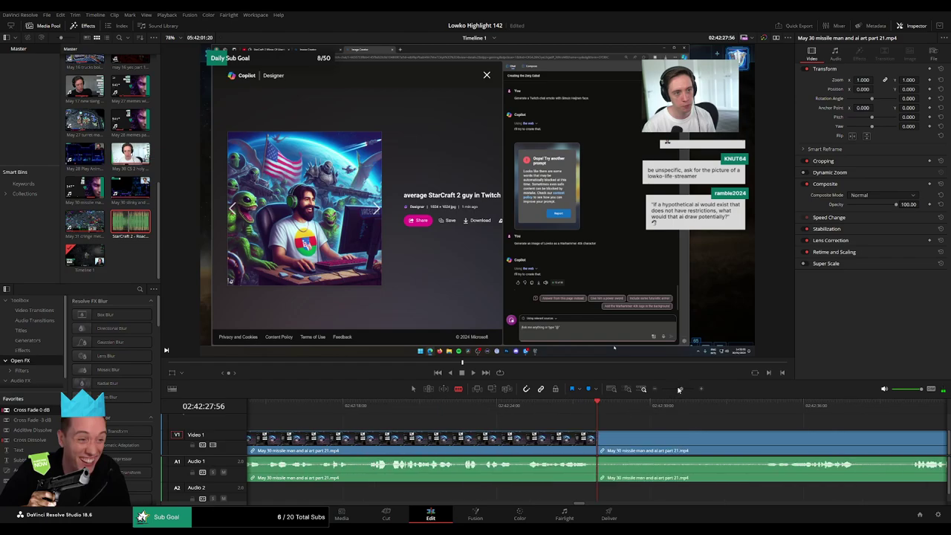
{"action": "key", "text": "ctrl+shift+bracketleft"}
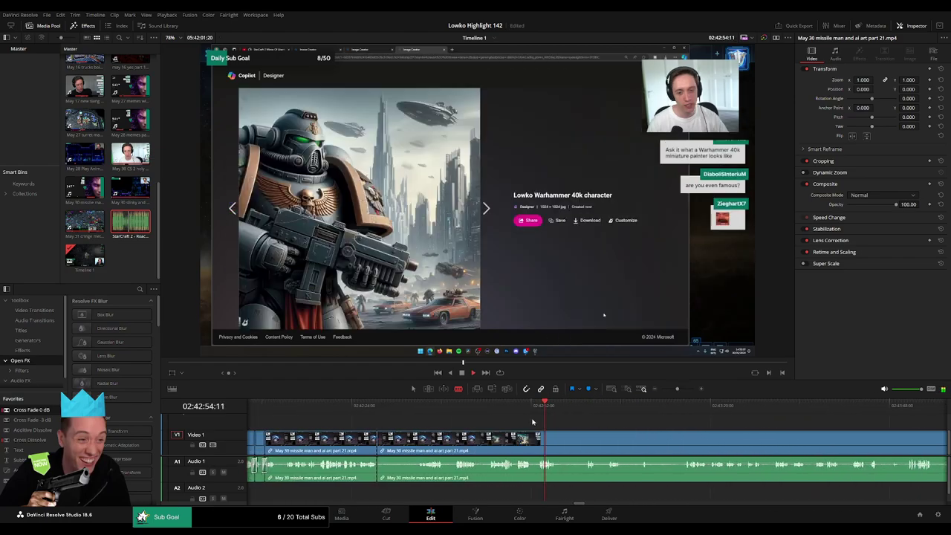
{"action": "key", "text": "ctrl+shift+bracketleft"}
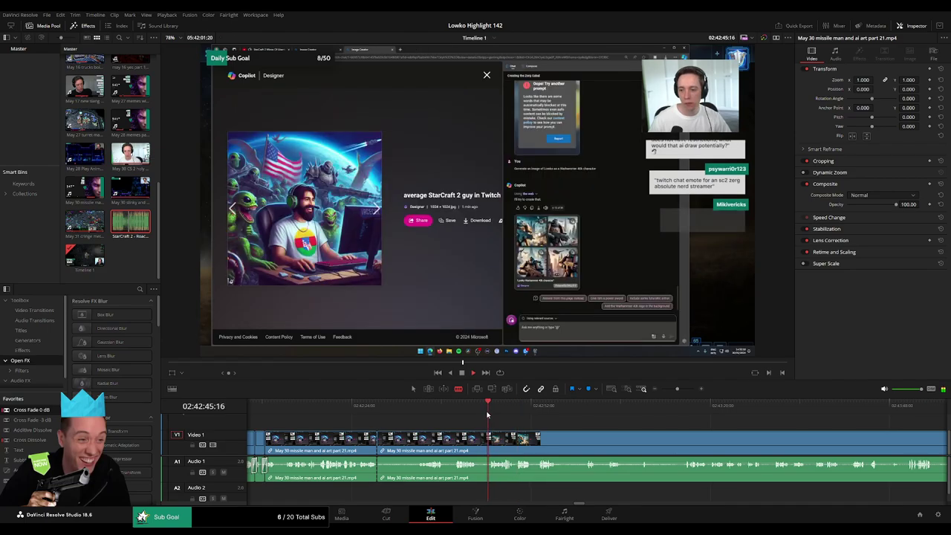
{"action": "scroll", "coordinate": [663, 395], "scroll_direction": "up", "scroll_amount": 2}
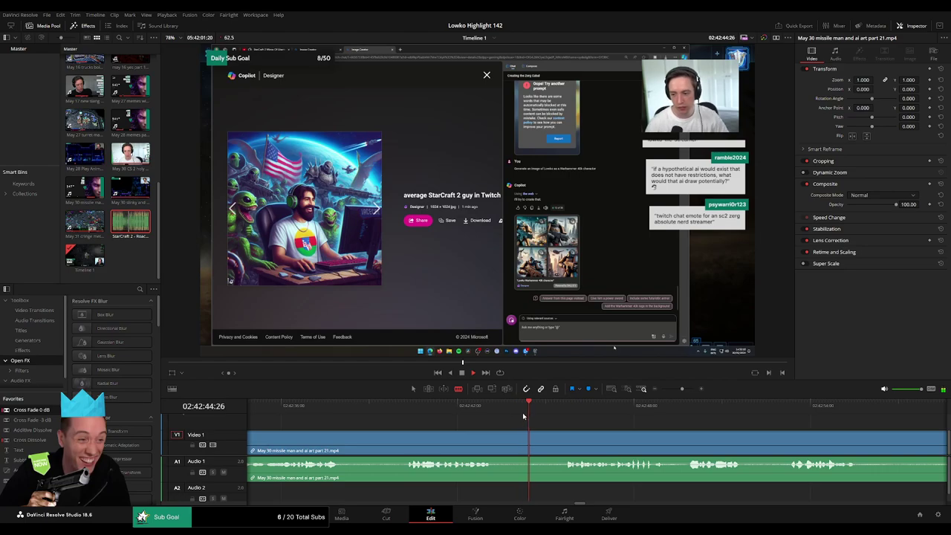
{"action": "key", "text": "ctrl+b"}
{"action": "key", "text": "Up"}
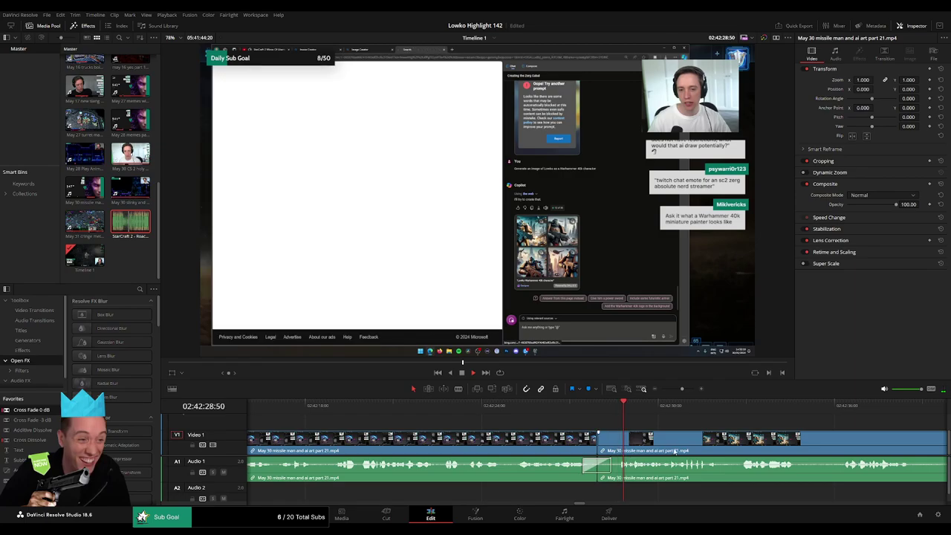
{"action": "scroll", "coordinate": [520, 446], "scroll_direction": "right", "scroll_amount": 3}
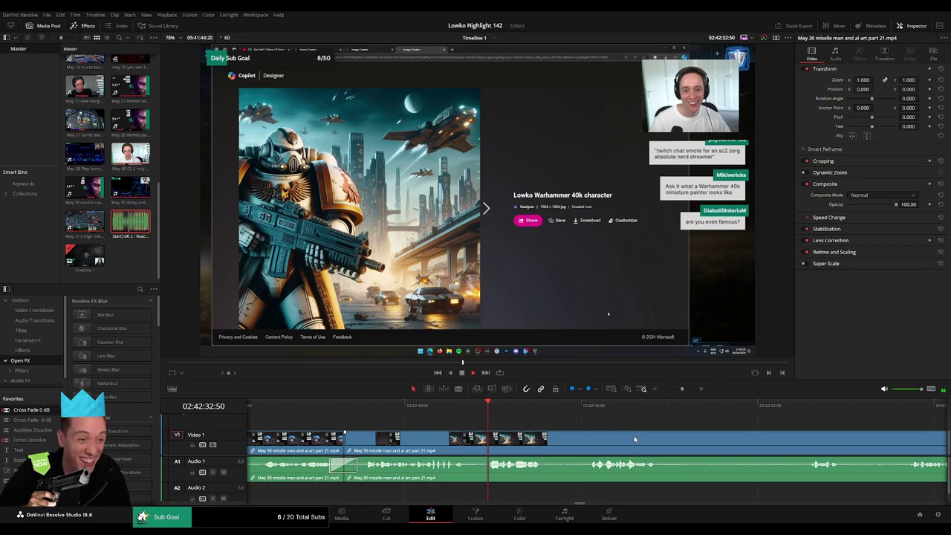
Step: Scrub ahead to about 02:42:43 and blade the part 21 clip near 02:42:49
{"action": "scroll", "coordinate": [507, 431], "scroll_direction": "right", "scroll_amount": 2}
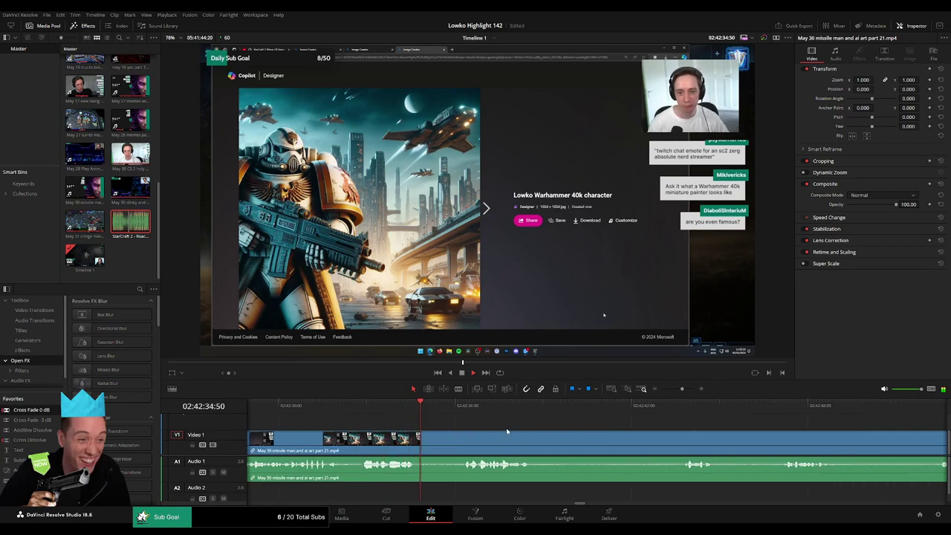
{"action": "left_click", "coordinate": [465, 406]}
{"action": "scroll", "coordinate": [581, 437], "scroll_direction": "right", "scroll_amount": 2}
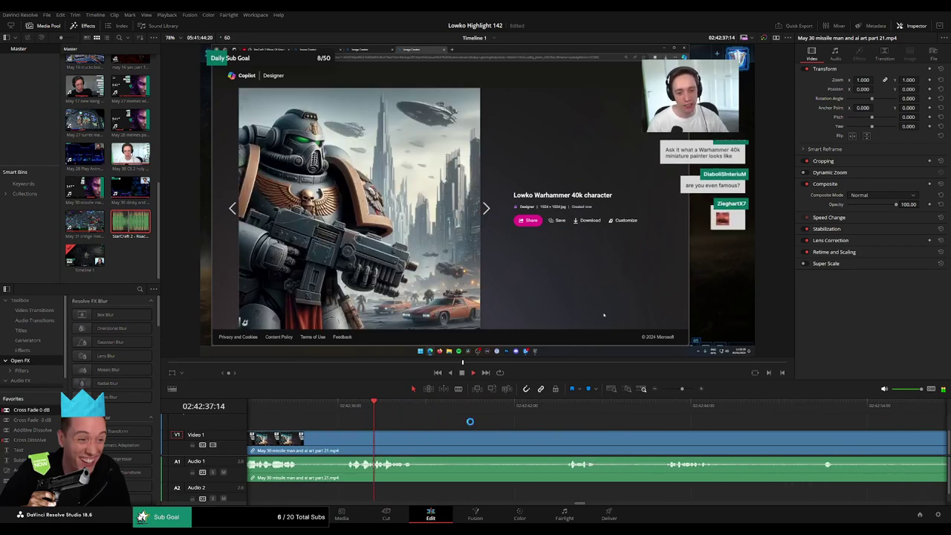
{"action": "left_click_drag", "start_coordinate": [539, 406], "coordinate": [558, 408]}
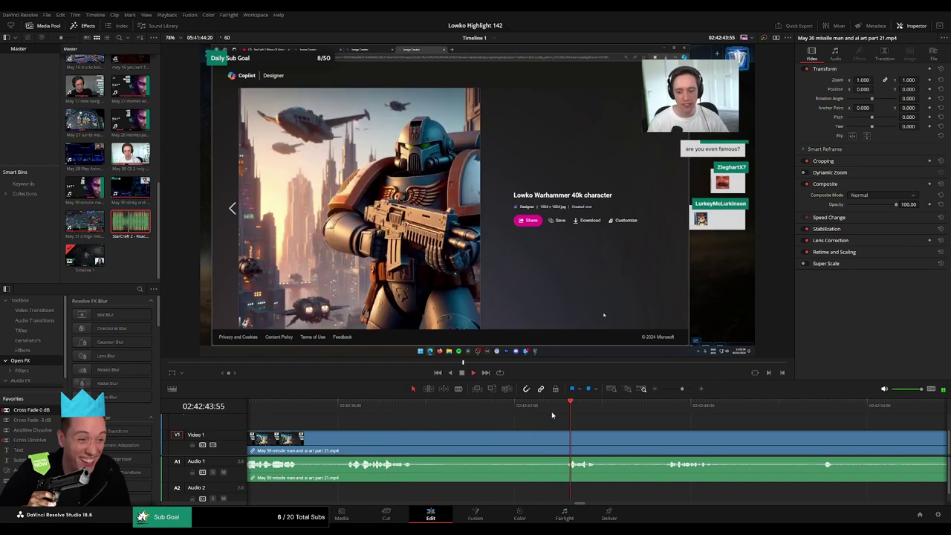
{"action": "scroll", "coordinate": [520, 417], "scroll_direction": "right", "scroll_amount": 6}
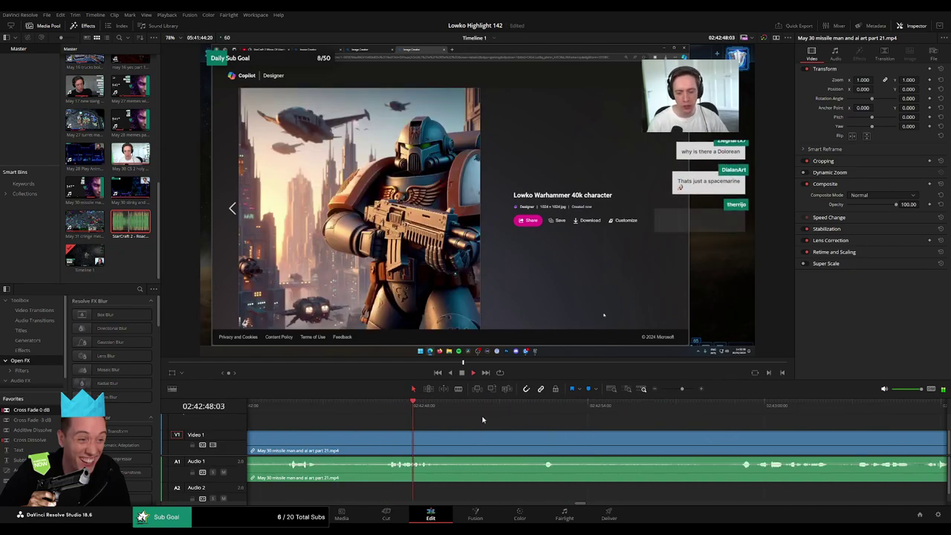
{"action": "key", "text": "b"}
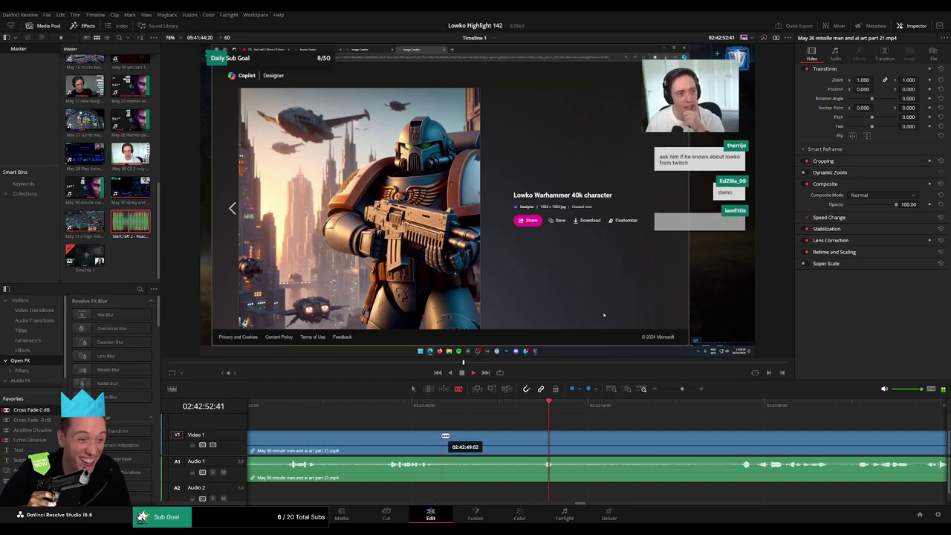
{"action": "left_click", "coordinate": [441, 446]}
Step: Cut out the unwanted stretch around 02:42:59 and close the gap
{"action": "left_click", "coordinate": [733, 406]}
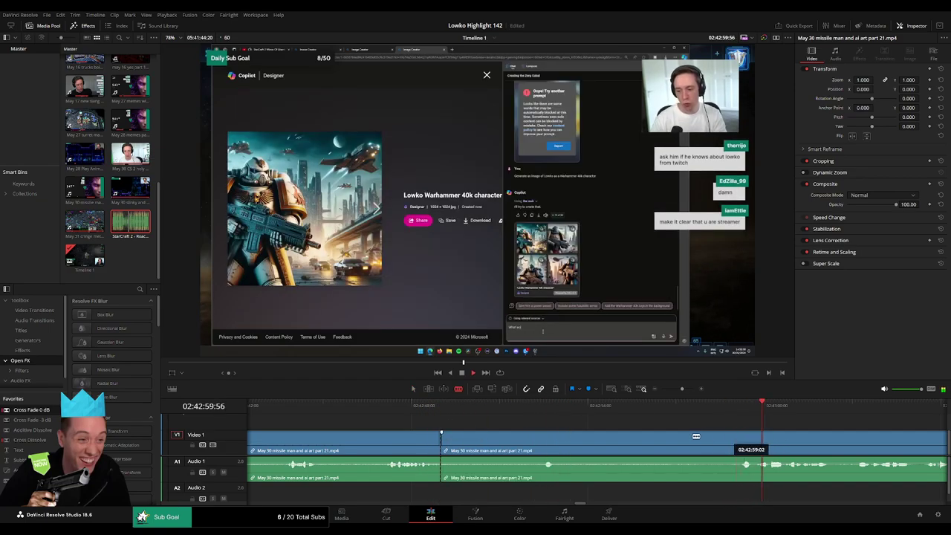
{"action": "scroll", "coordinate": [556, 428], "scroll_direction": "right", "scroll_amount": 3}
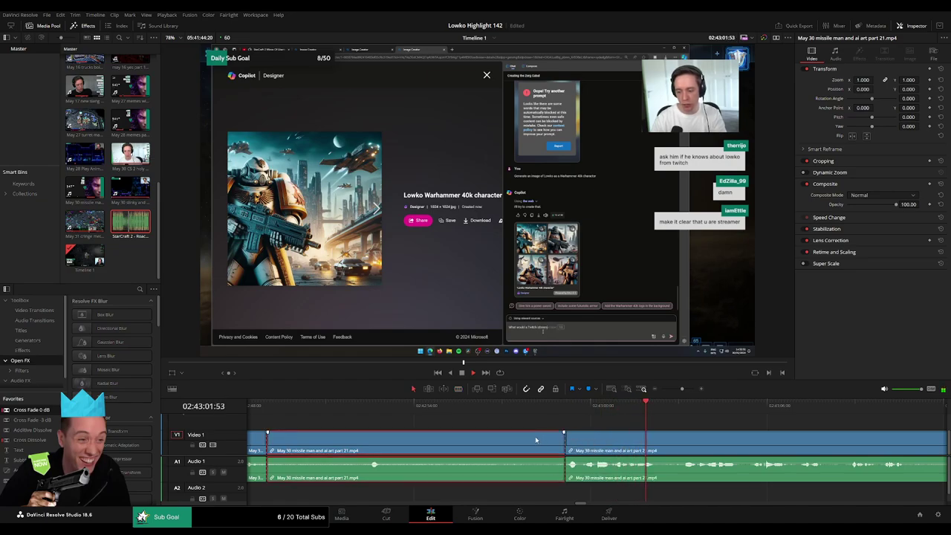
{"action": "left_click", "coordinate": [348, 405]}
{"action": "left_click", "coordinate": [413, 407]}
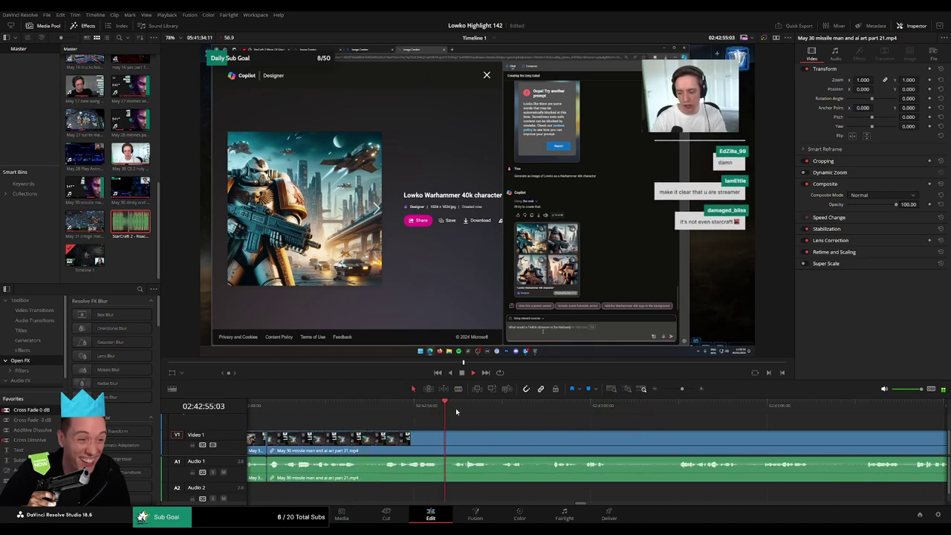
{"action": "scroll", "coordinate": [457, 412], "scroll_direction": "left", "scroll_amount": 3}
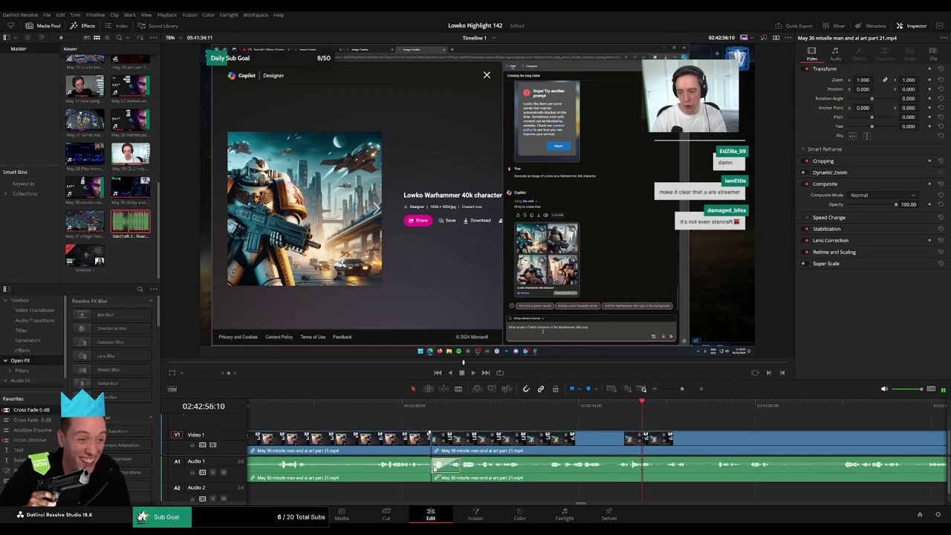
{"action": "scroll", "coordinate": [445, 425], "scroll_direction": "right", "scroll_amount": 5}
{"action": "left_click", "coordinate": [477, 407]}
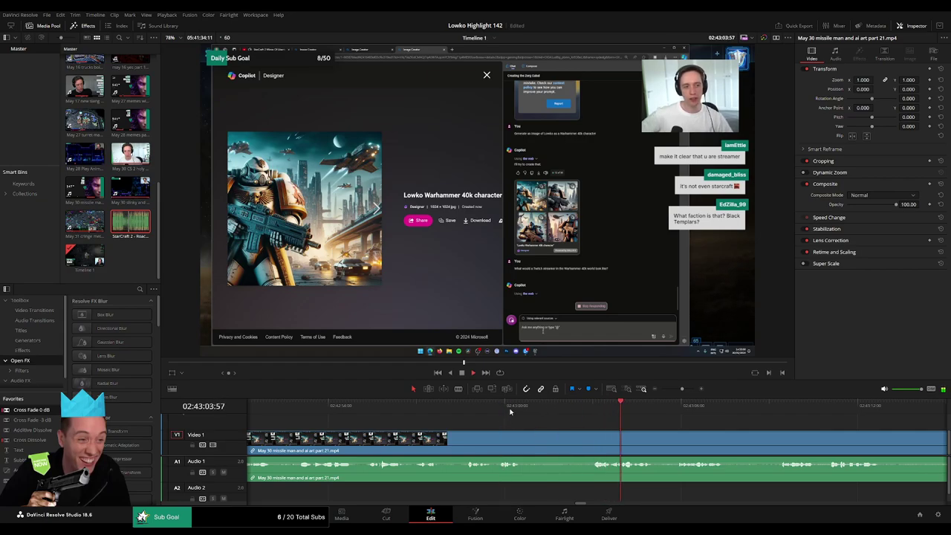
{"action": "left_click", "coordinate": [528, 441]}
{"action": "left_click", "coordinate": [589, 440]}
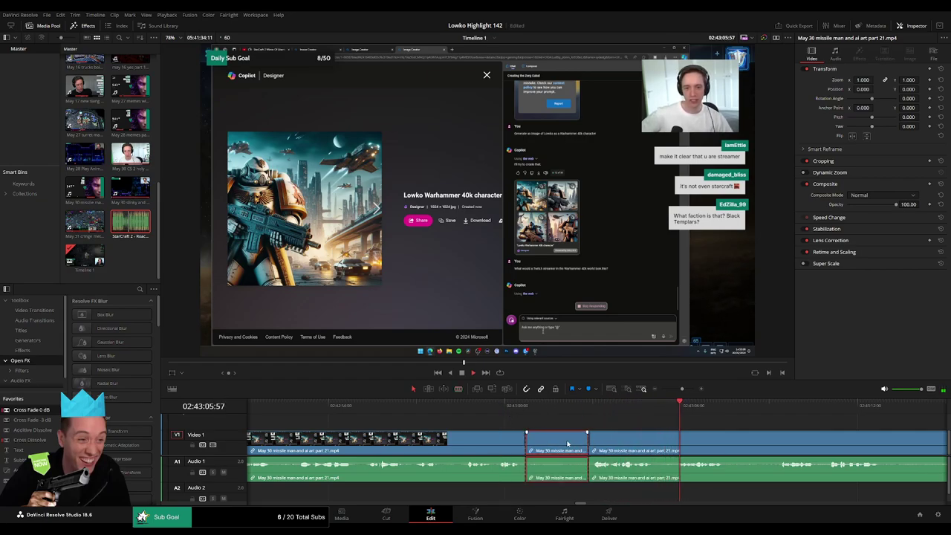
{"action": "key", "text": "Delete"}
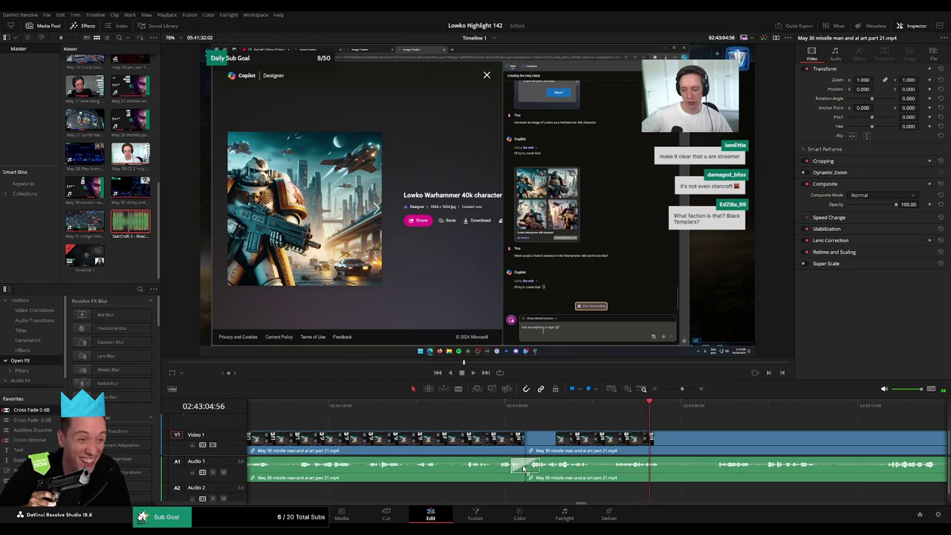
Step: Remove two dull stretches near 02:43:07 with paired blade cuts and ripple deletes
{"action": "scroll", "coordinate": [476, 445], "scroll_direction": "down", "scroll_amount": 3}
{"action": "left_click", "coordinate": [438, 407]}
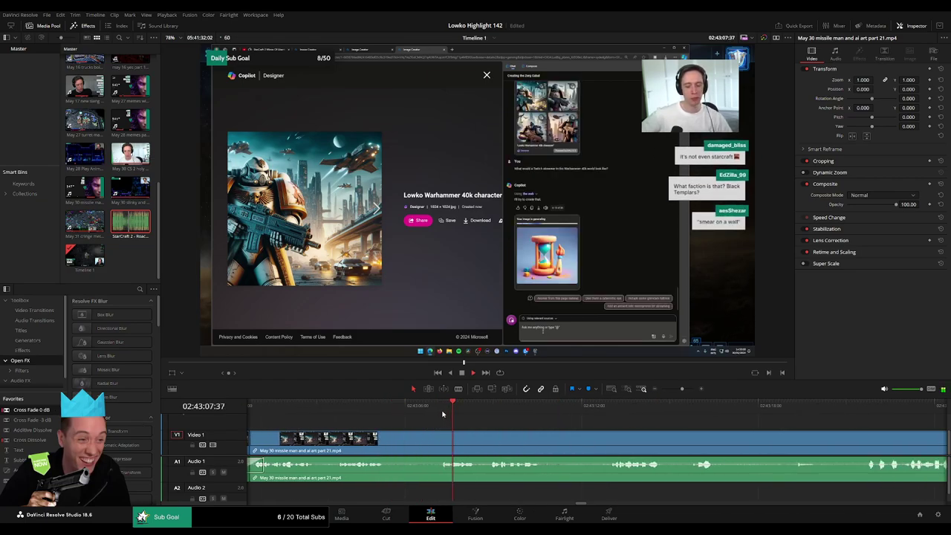
{"action": "left_click", "coordinate": [390, 443]}
{"action": "left_click", "coordinate": [437, 443]}
{"action": "key", "text": "a"}
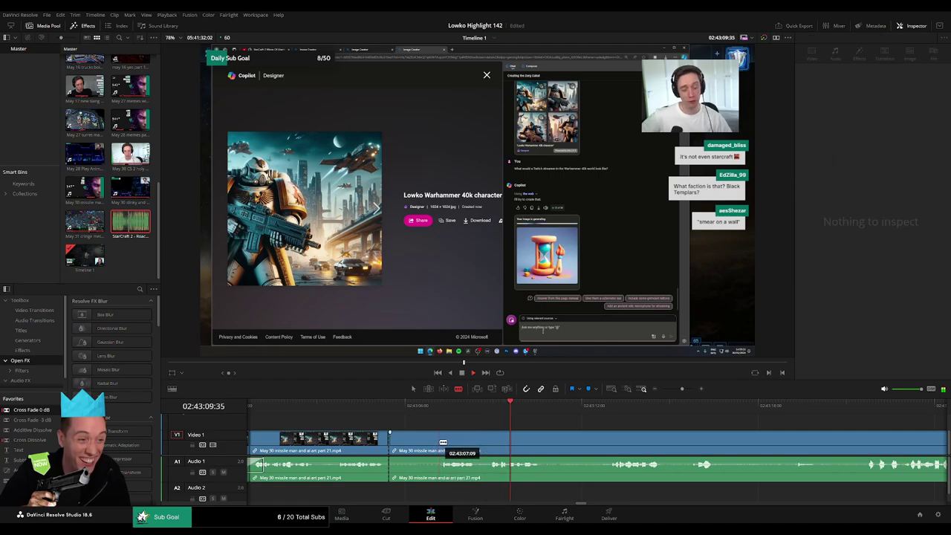
{"action": "left_click", "coordinate": [432, 446]}
{"action": "key", "text": "Delete"}
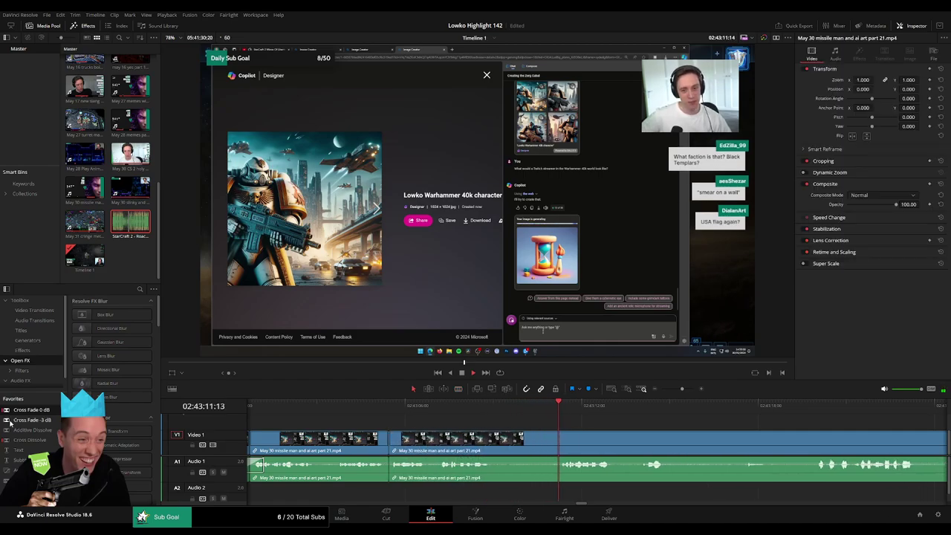
{"action": "left_click", "coordinate": [497, 443]}
{"action": "left_click", "coordinate": [555, 443]}
{"action": "key", "text": "a"}
{"action": "left_click", "coordinate": [534, 446]}
{"action": "key", "text": "Delete"}
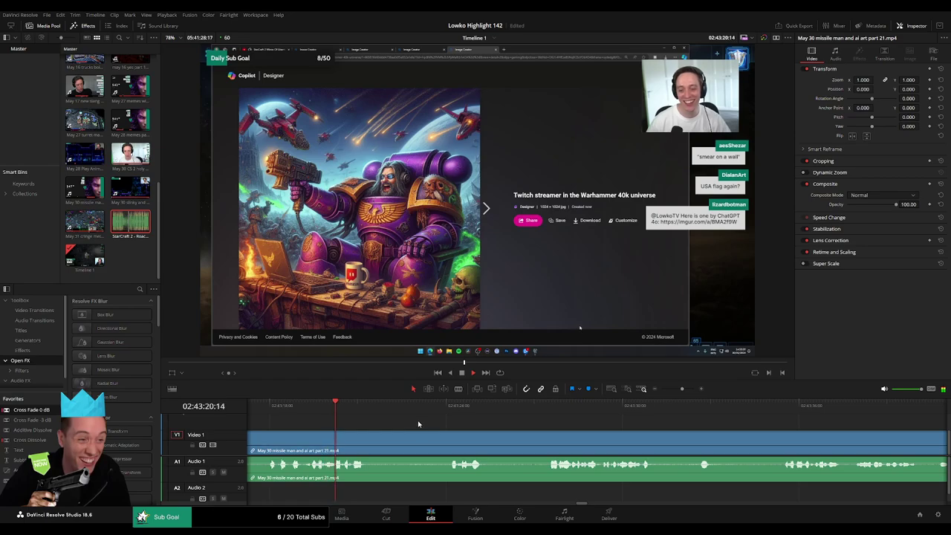
Step: Blade the clip near 02:43:23 and trim the start off the following piece
{"action": "left_click", "coordinate": [444, 408]}
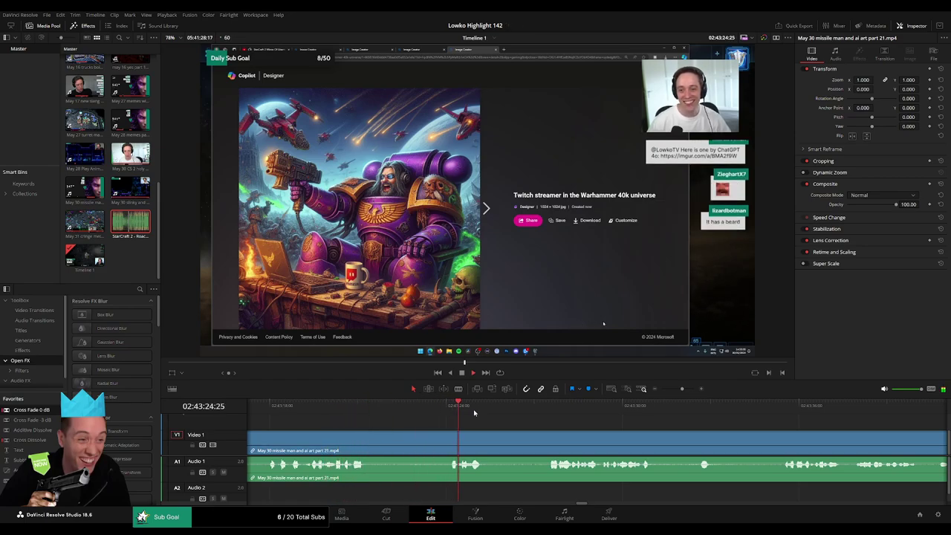
{"action": "left_click", "coordinate": [547, 406]}
{"action": "key", "text": "b"}
{"action": "left_click", "coordinate": [371, 438]}
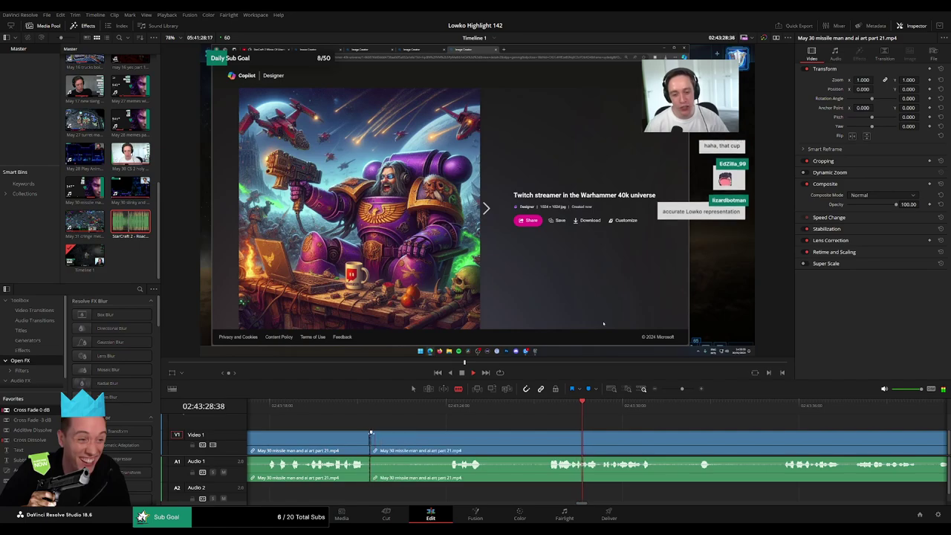
{"action": "key", "text": "a"}
{"action": "left_click_drag", "start_coordinate": [372, 439], "coordinate": [443, 438]}
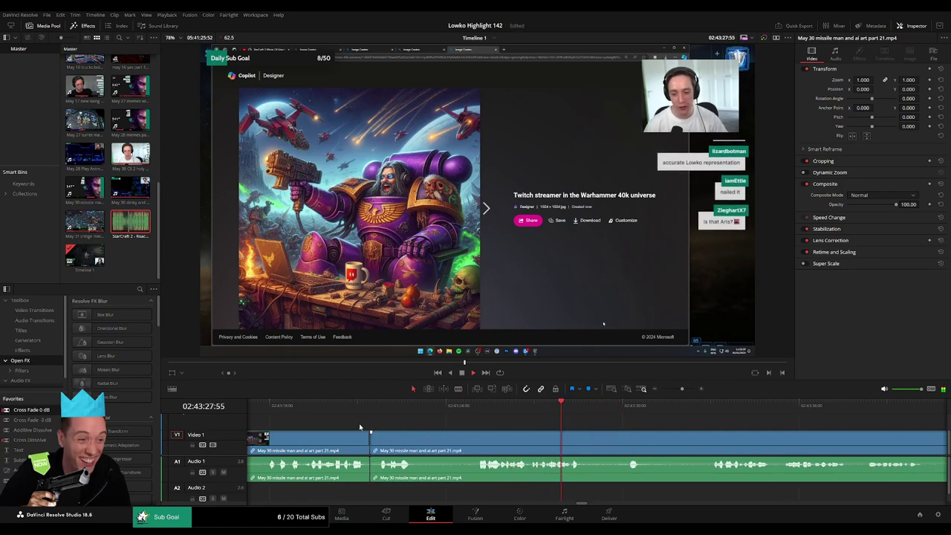
{"action": "scroll", "coordinate": [416, 442], "scroll_direction": "right", "scroll_amount": 3}
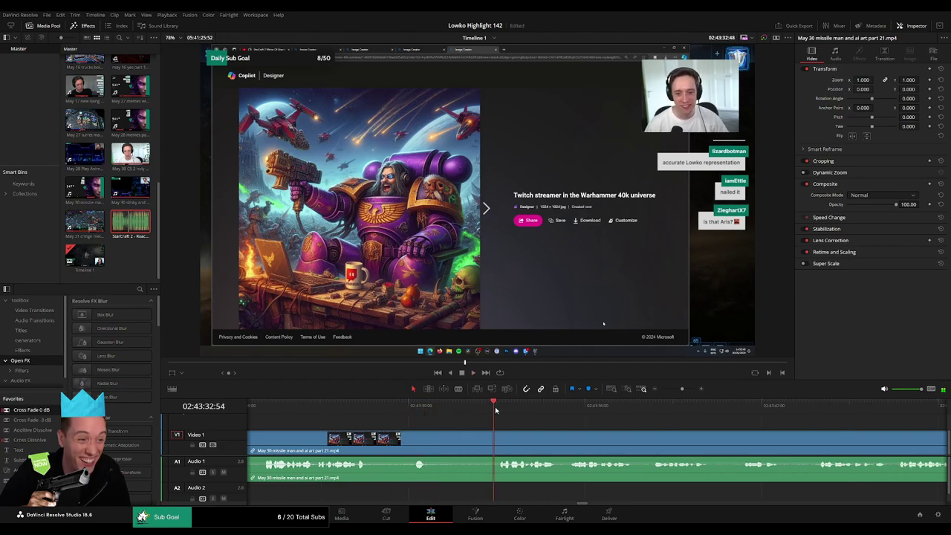
{"action": "mouse_move", "coordinate": [374, 440]}
{"action": "left_mouse_down"}
{"action": "mouse_move", "coordinate": [464, 442]}
{"action": "mouse_move", "coordinate": [415, 440]}
{"action": "left_mouse_up"}
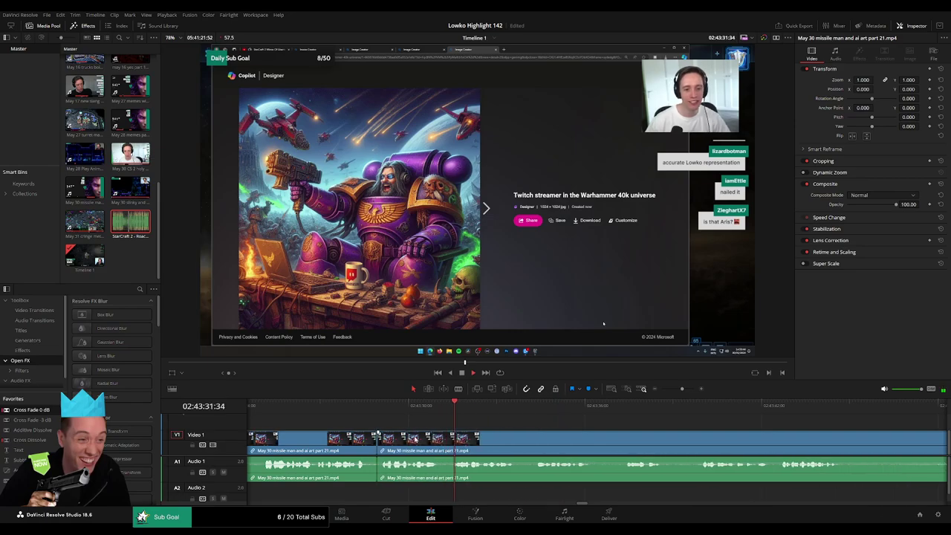
{"action": "left_click", "coordinate": [394, 484]}
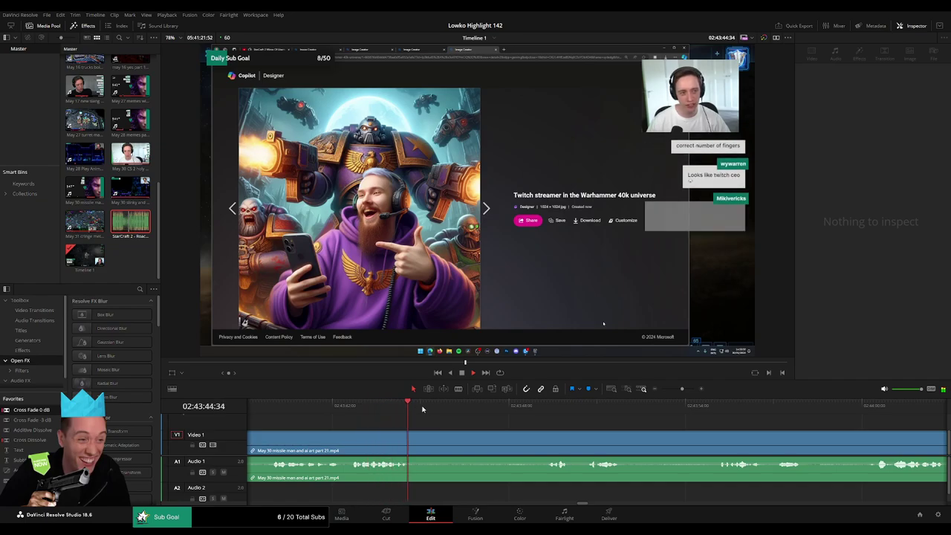
Step: Remove the unwanted stretch around 02:43:48 with two blade cuts and a ripple delete
{"action": "left_click", "coordinate": [526, 413]}
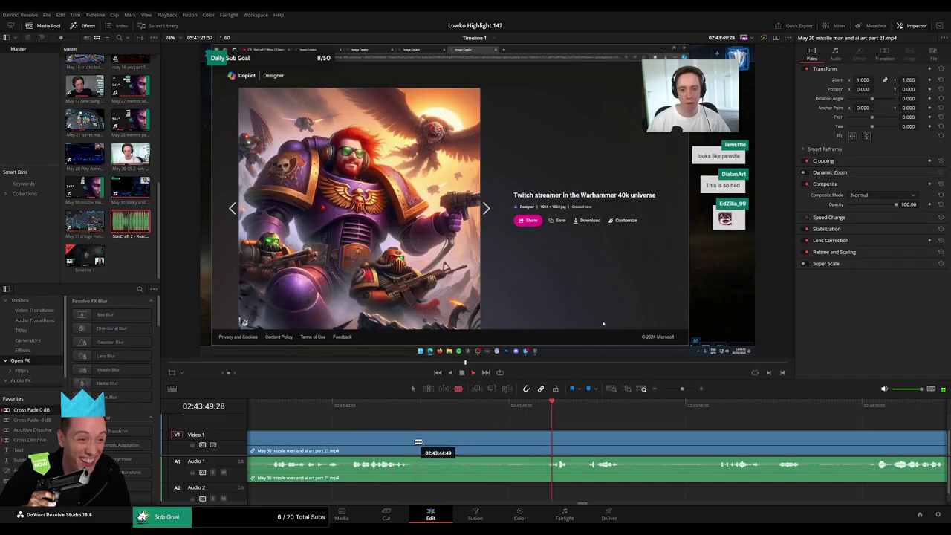
{"action": "left_click", "coordinate": [416, 443]}
{"action": "left_click", "coordinate": [537, 439]}
{"action": "key", "text": "a"}
{"action": "left_click", "coordinate": [521, 445]}
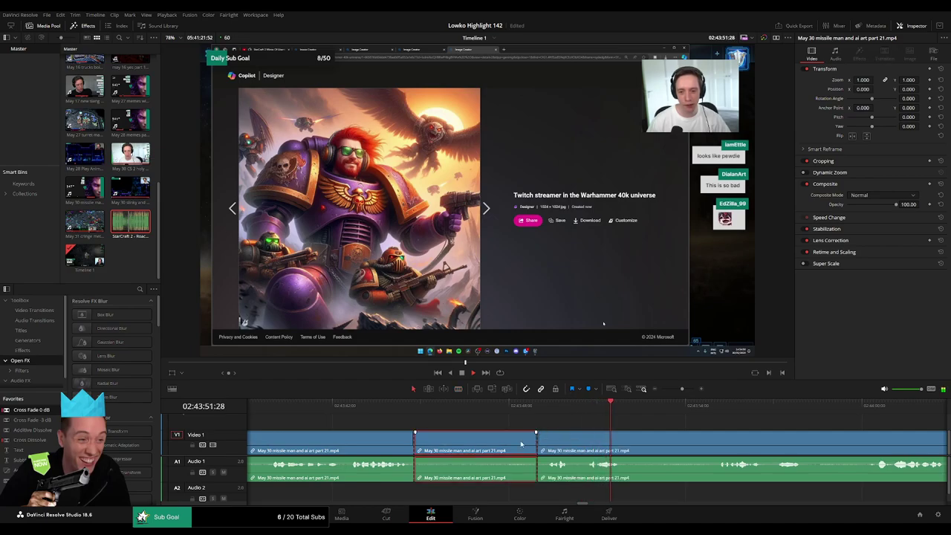
{"action": "key", "text": "Delete"}
Step: Add Cross Fade 0 dB audio transitions at the cuts and trim away another clip head
{"action": "left_click_drag", "start_coordinate": [40, 410], "coordinate": [418, 466]}
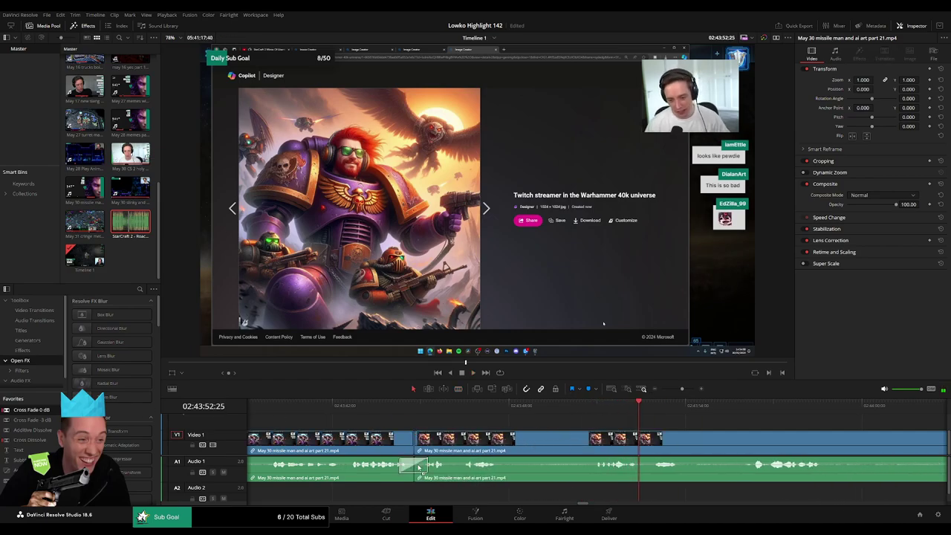
{"action": "left_click_drag", "start_coordinate": [513, 440], "coordinate": [541, 440]}
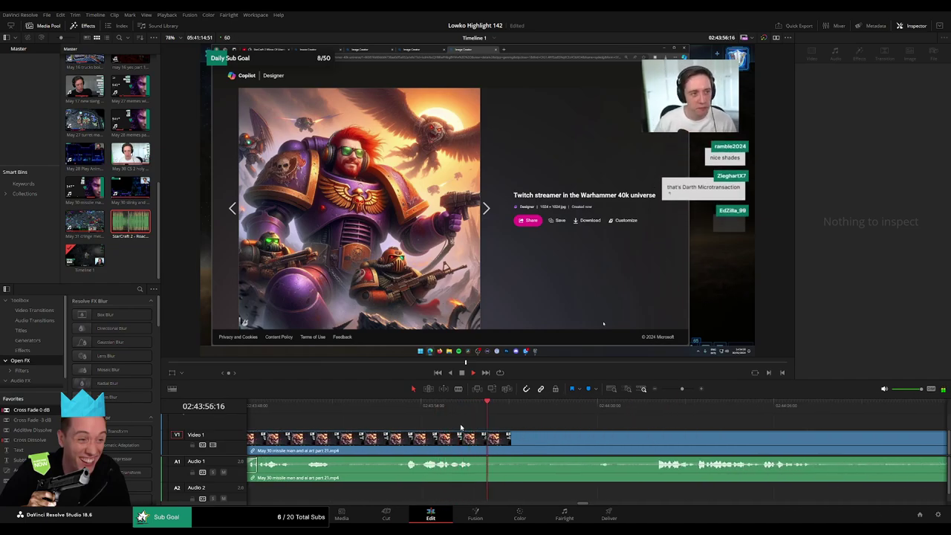
{"action": "left_click_drag", "start_coordinate": [578, 413], "coordinate": [639, 416]}
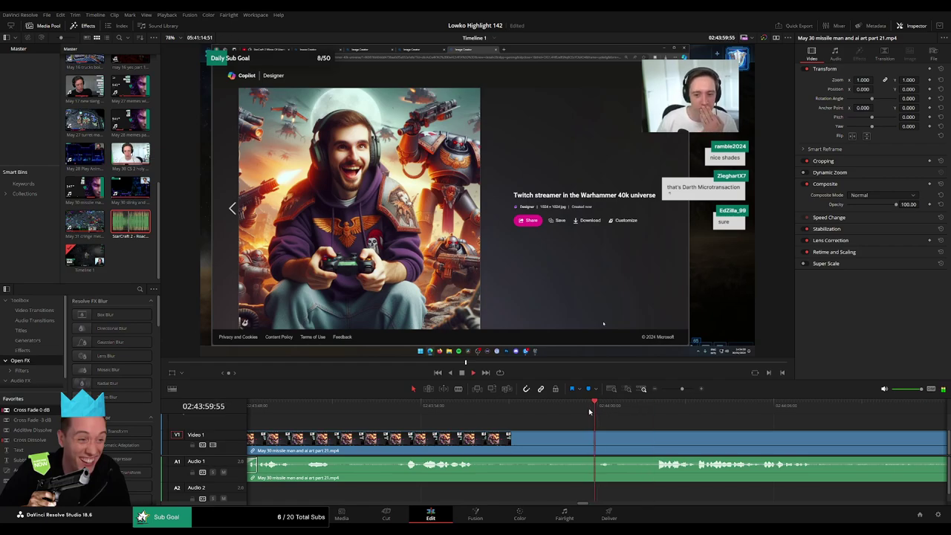
{"action": "left_click", "coordinate": [483, 439]}
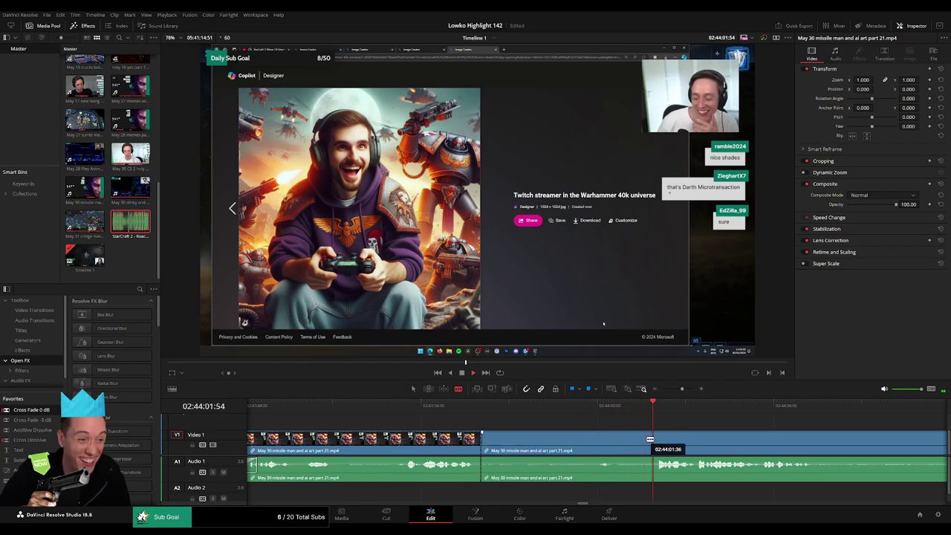
{"action": "left_click_drag", "start_coordinate": [650, 439], "coordinate": [651, 440]}
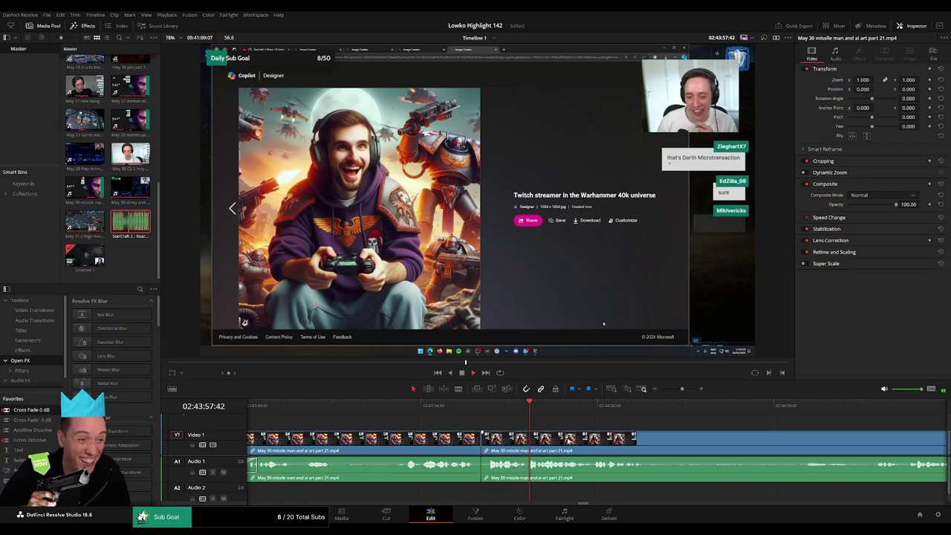
{"action": "key", "text": "shift+t"}
Step: Split the missile man clip further along and select the leftover section
{"action": "scroll", "coordinate": [507, 431], "scroll_direction": "right", "scroll_amount": 2}
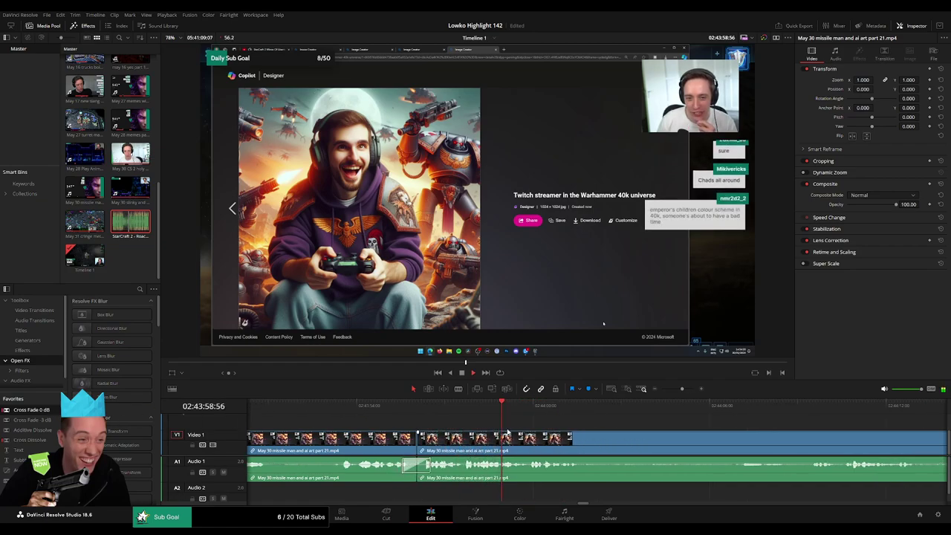
{"action": "scroll", "coordinate": [507, 432], "scroll_direction": "right", "scroll_amount": 5}
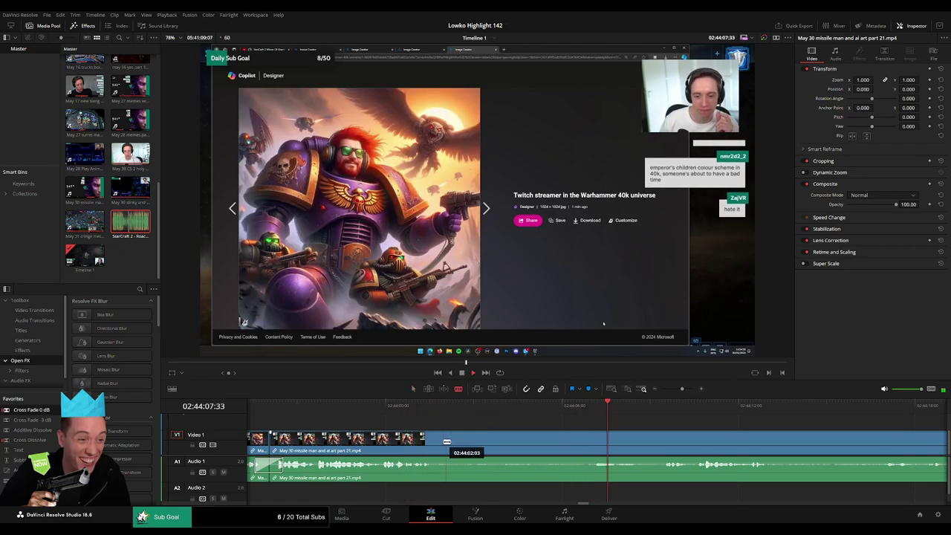
{"action": "left_click", "coordinate": [445, 441]}
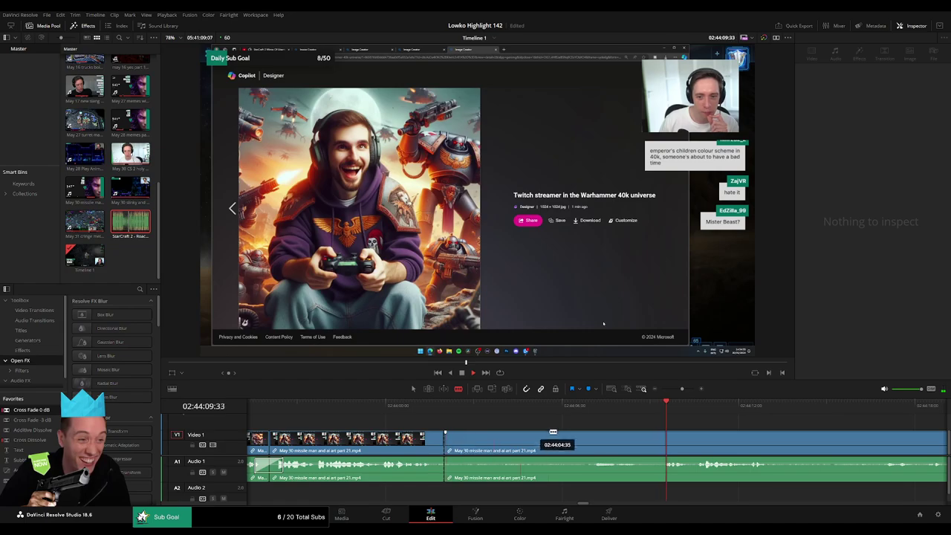
{"action": "left_click", "coordinate": [620, 443]}
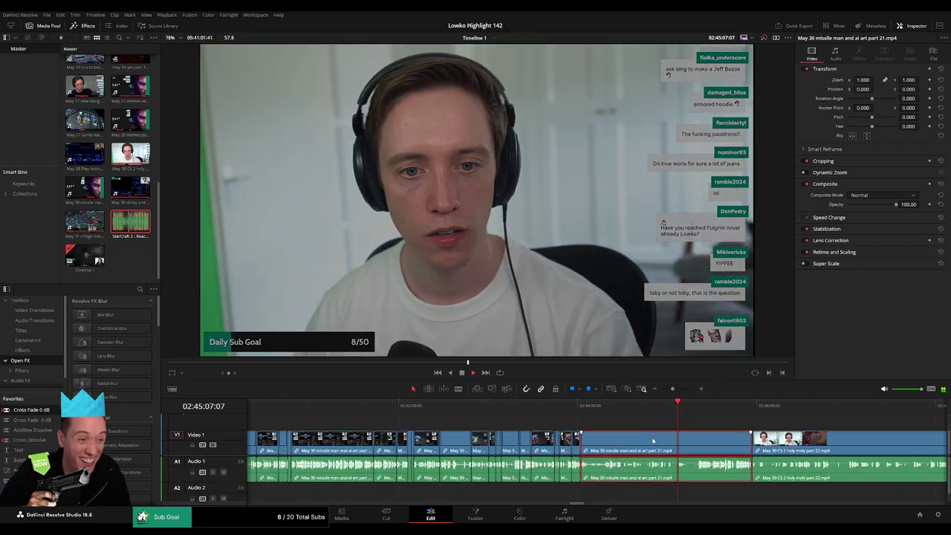
Step: Ripple-delete the selected missile man section, then skim the CS2 part 22 footage and zoom in
{"action": "key", "text": "Delete"}
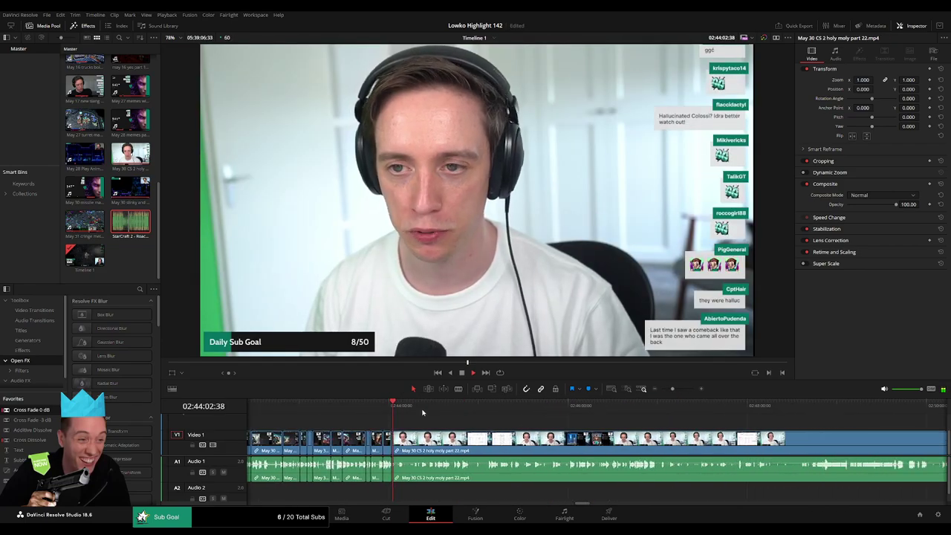
{"action": "key", "text": "space"}
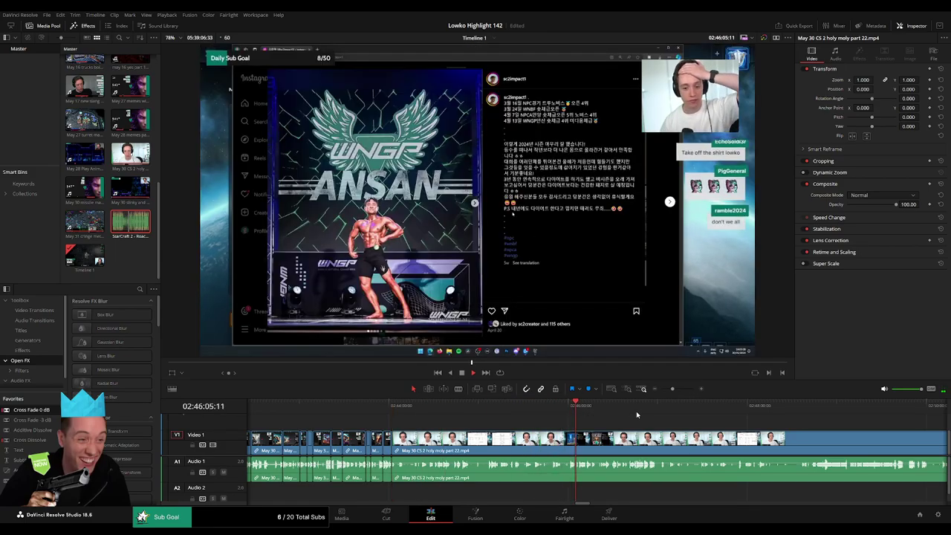
{"action": "left_click", "coordinate": [636, 414]}
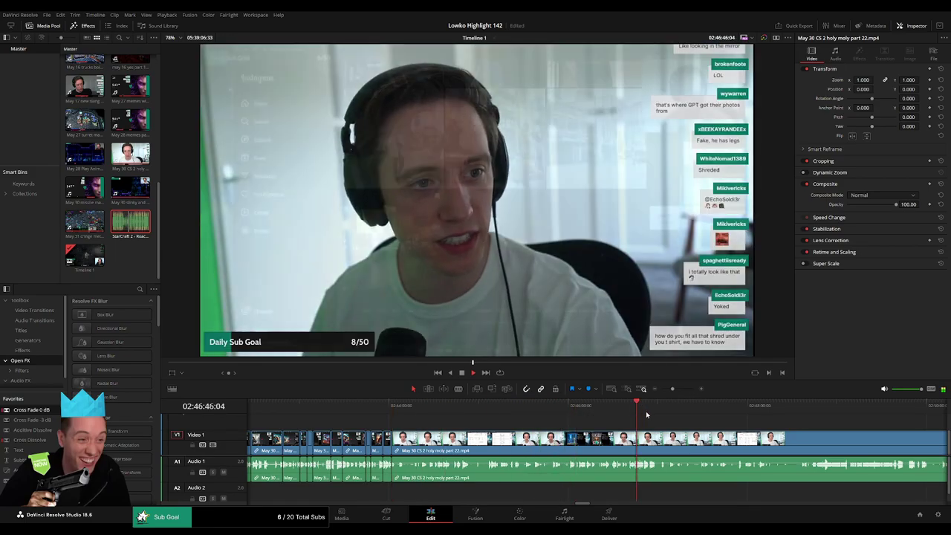
{"action": "left_click", "coordinate": [687, 413]}
{"action": "left_click", "coordinate": [775, 413]}
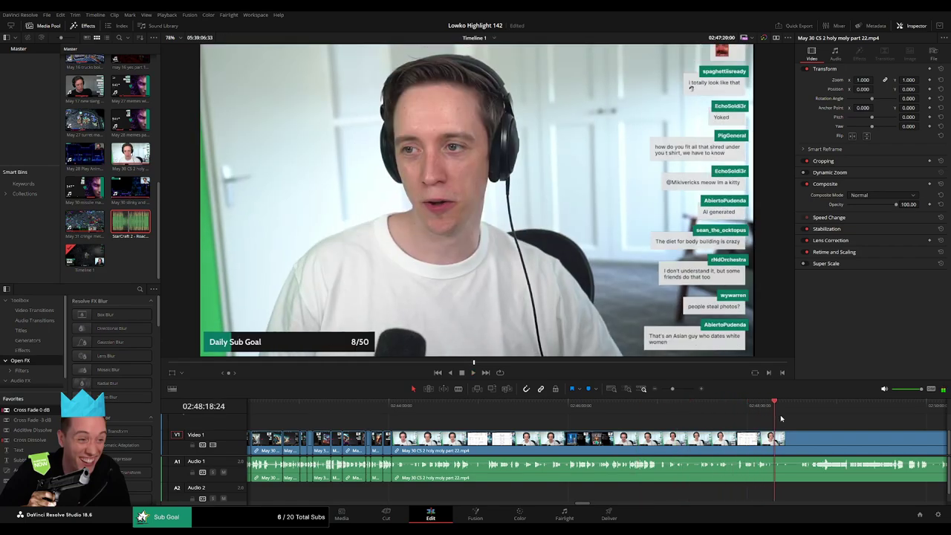
{"action": "left_click", "coordinate": [799, 412]}
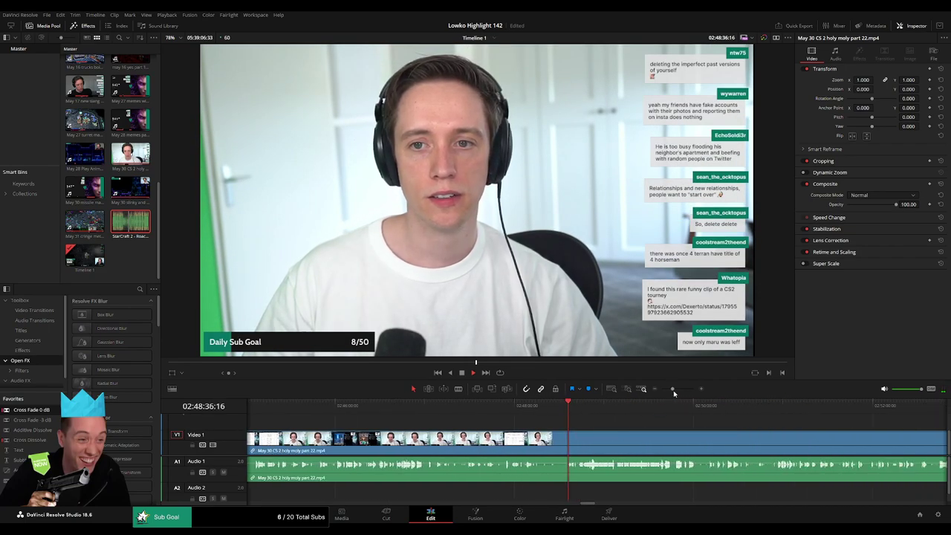
{"action": "left_click_drag", "start_coordinate": [673, 391], "coordinate": [677, 392]}
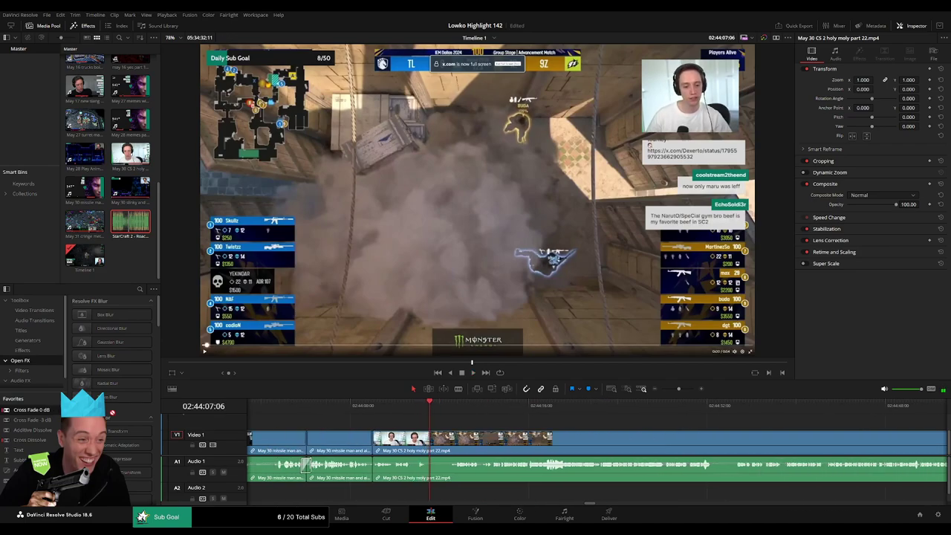
Step: Cut a short unwanted bit out of the CS2 part 22 clip and close the gap
{"action": "key", "text": "b"}
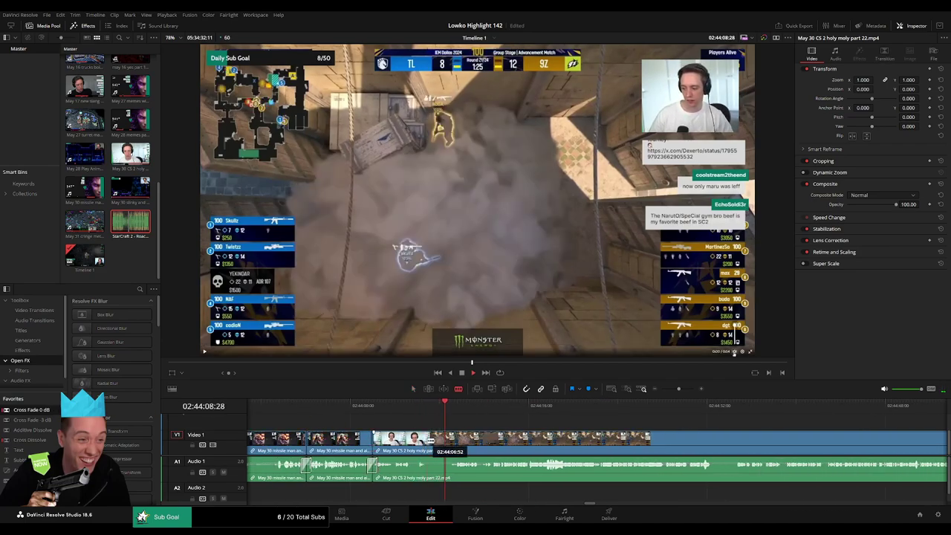
{"action": "left_click", "coordinate": [428, 438]}
{"action": "left_click", "coordinate": [450, 438]}
{"action": "key", "text": "a"}
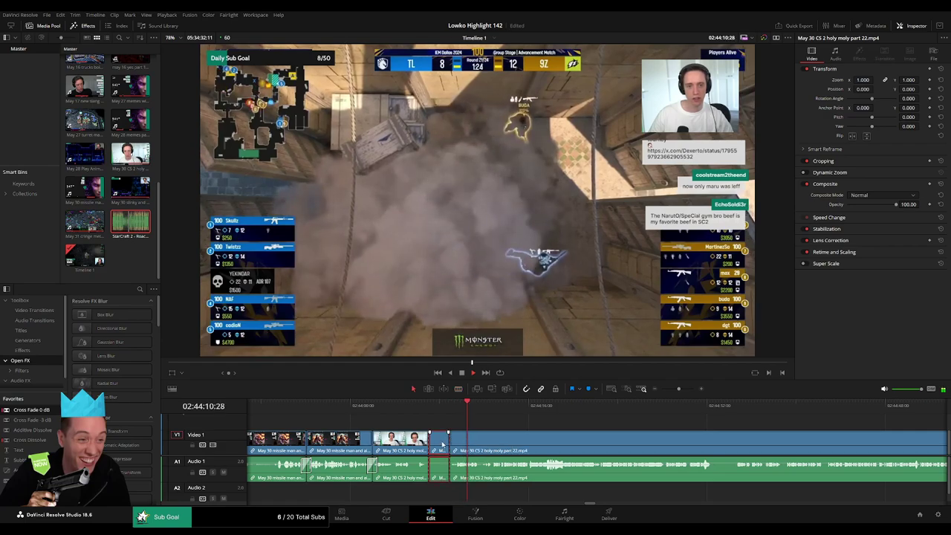
{"action": "left_click", "coordinate": [438, 439]}
{"action": "key", "text": "Delete"}
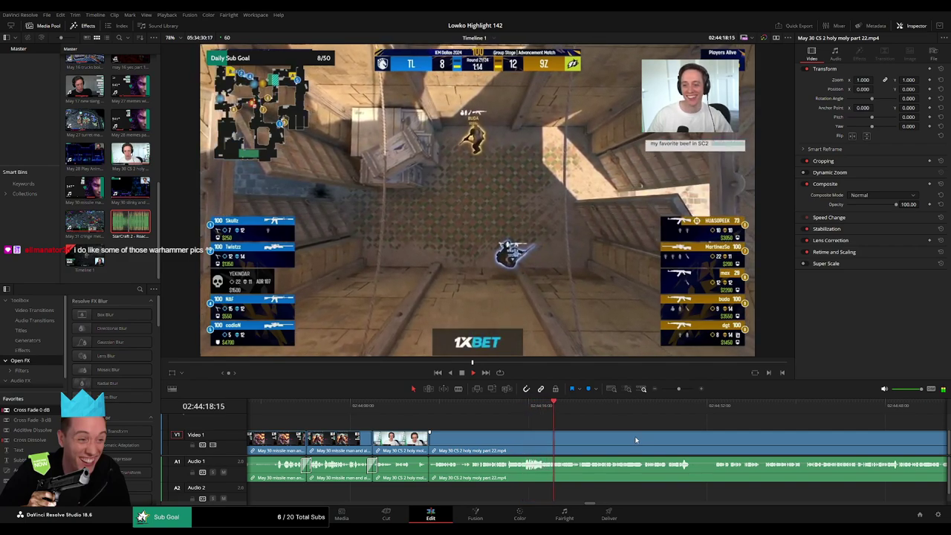
Step: Review further CS2 footage and split the clip again near 02:45:07
{"action": "scroll", "coordinate": [535, 422], "scroll_direction": "right", "scroll_amount": 3}
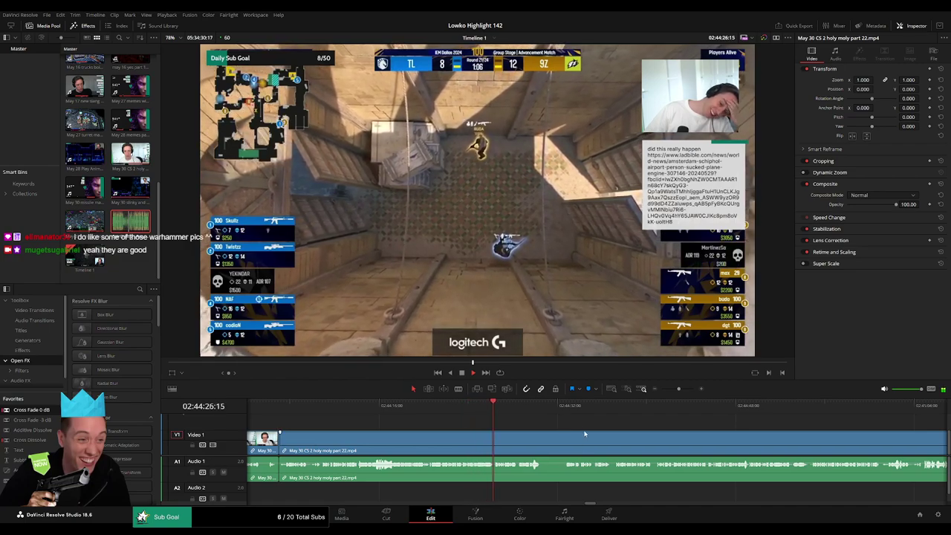
{"action": "scroll", "coordinate": [593, 429], "scroll_direction": "right", "scroll_amount": 3}
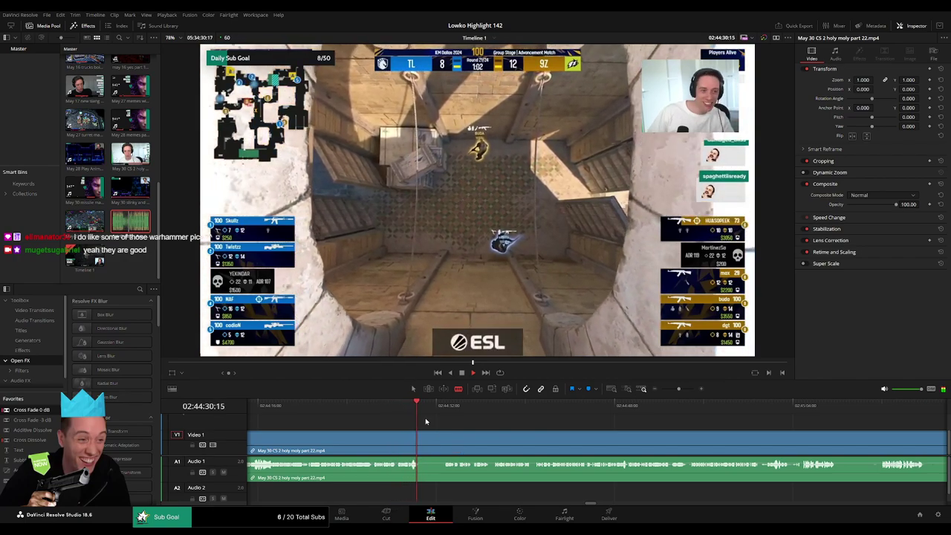
{"action": "left_click", "coordinate": [442, 408]}
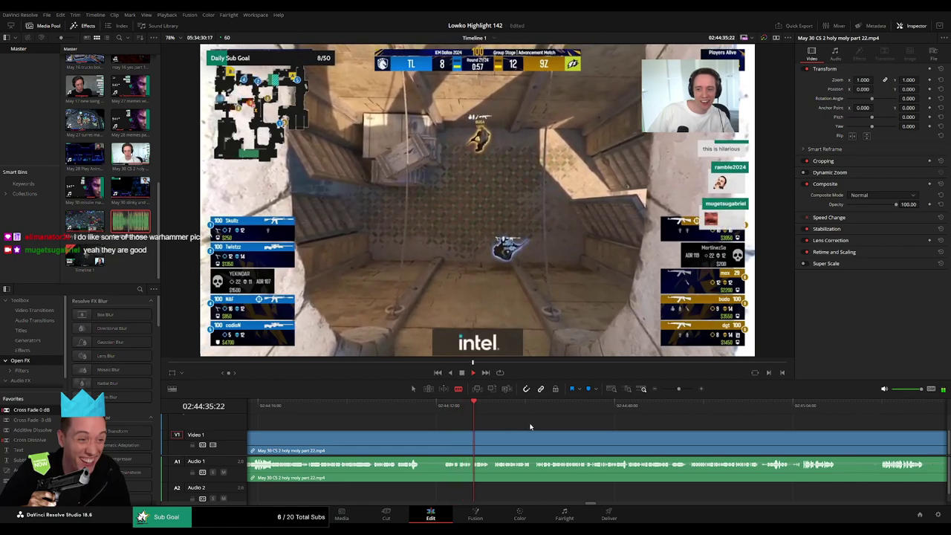
{"action": "scroll", "coordinate": [543, 430], "scroll_direction": "right", "scroll_amount": 1}
{"action": "scroll", "coordinate": [543, 430], "scroll_direction": "right", "scroll_amount": 2}
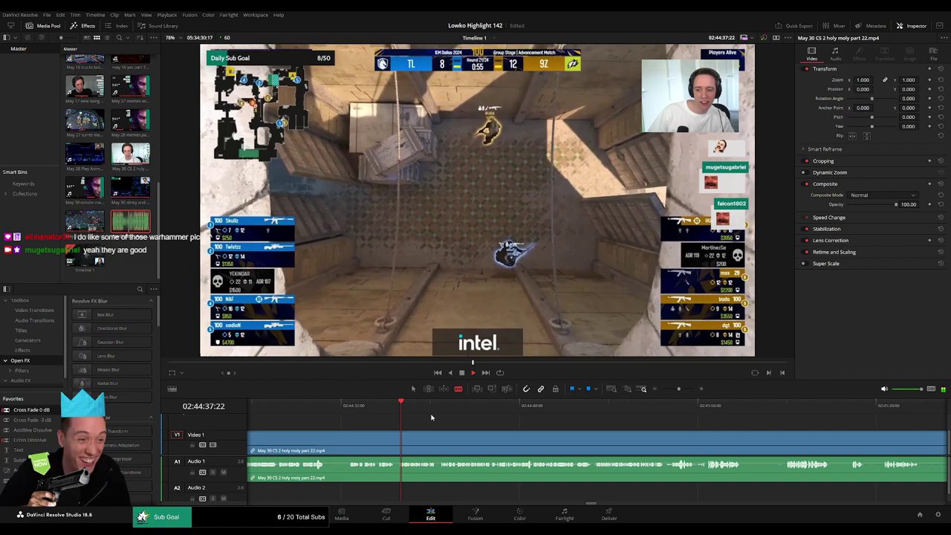
{"action": "left_click", "coordinate": [460, 411]}
{"action": "left_click", "coordinate": [498, 411]}
{"action": "left_click_drag", "start_coordinate": [501, 413], "coordinate": [558, 407]}
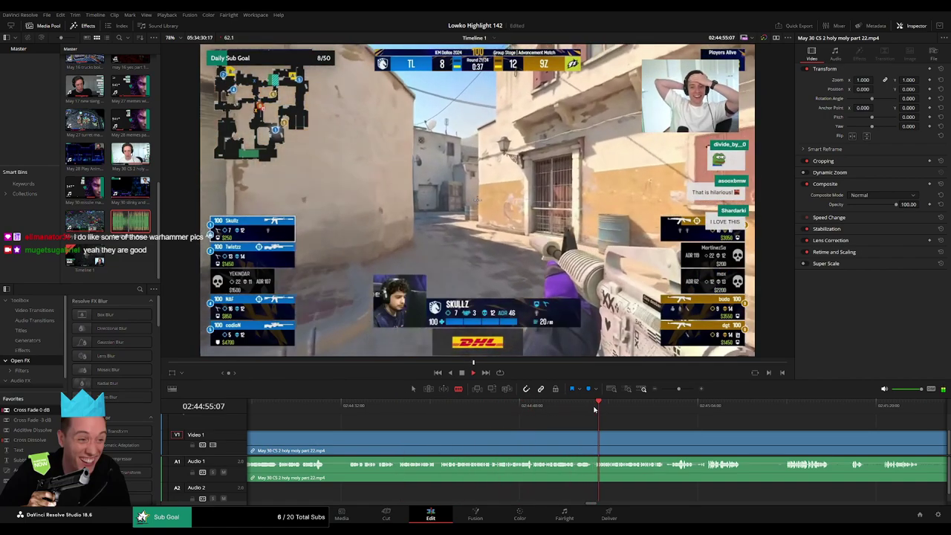
{"action": "left_click", "coordinate": [552, 407]}
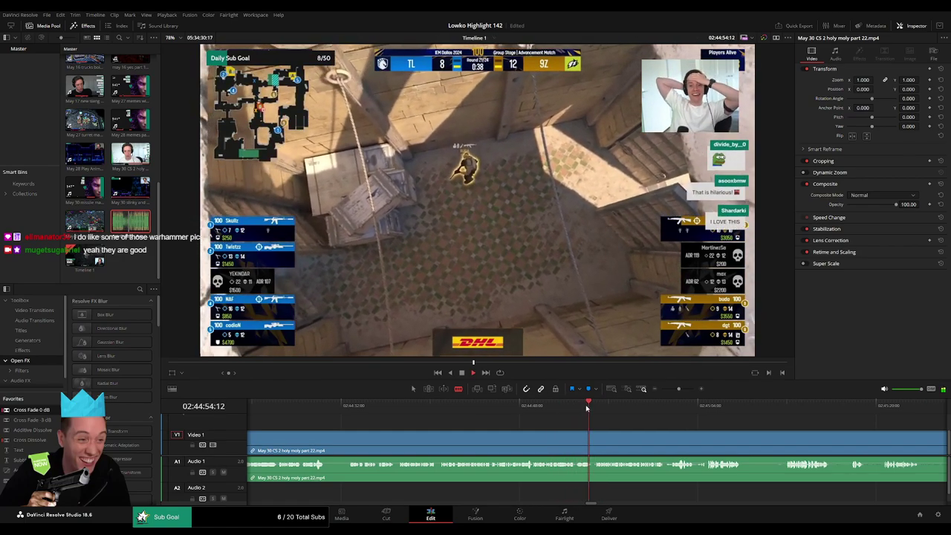
{"action": "left_click", "coordinate": [530, 406]}
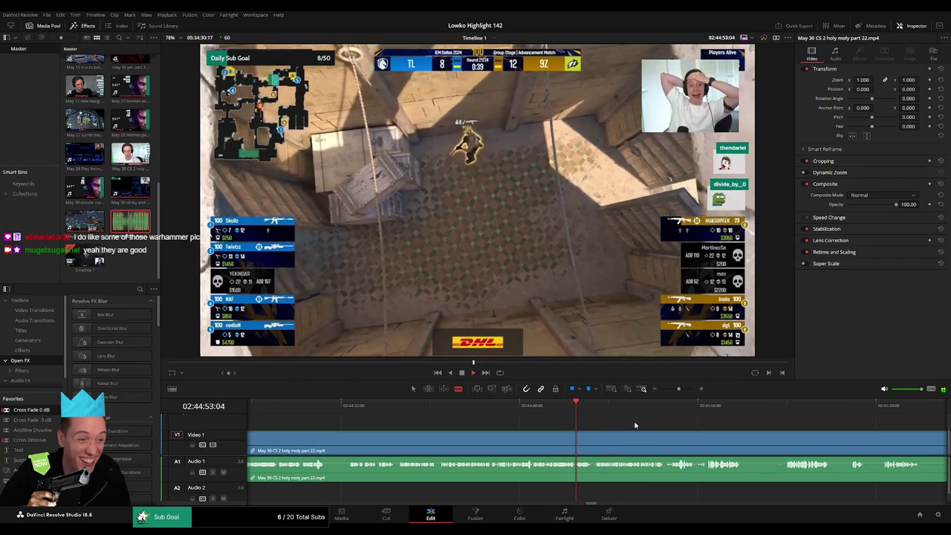
{"action": "scroll", "coordinate": [519, 409], "scroll_direction": "right", "scroll_amount": 3}
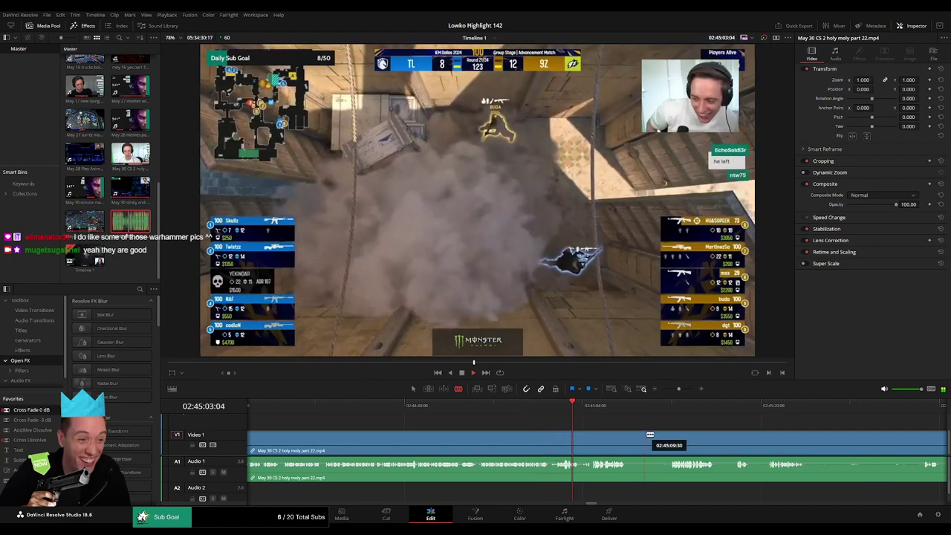
{"action": "scroll", "coordinate": [650, 435], "scroll_direction": "down", "scroll_amount": 3}
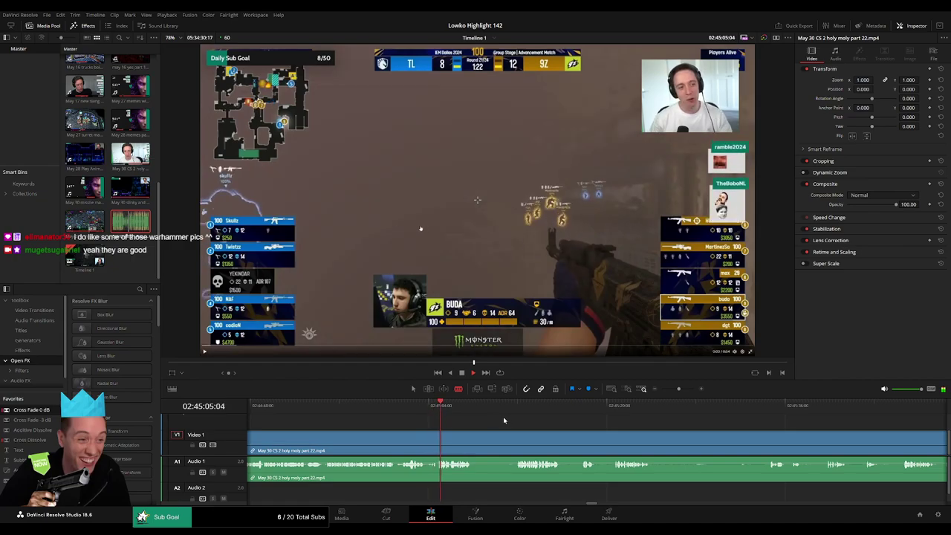
{"action": "left_click", "coordinate": [476, 447]}
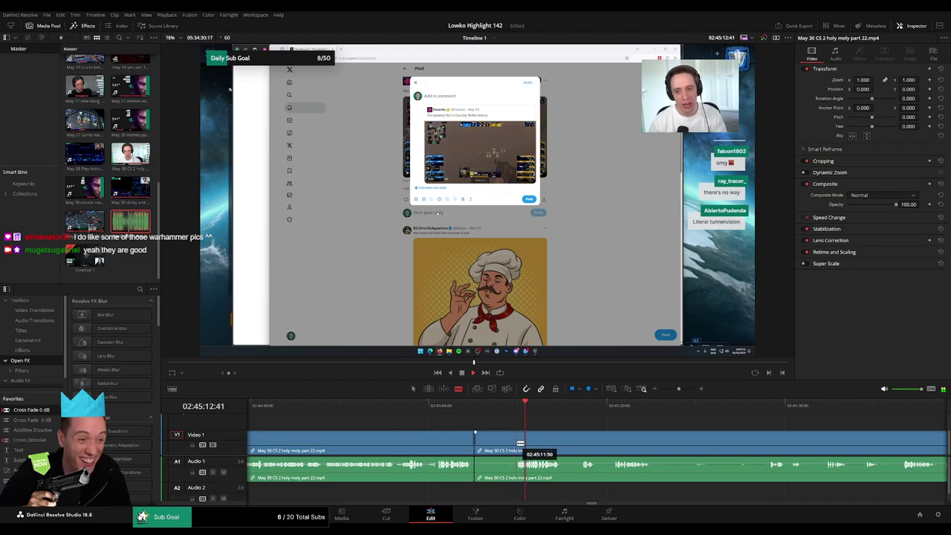
Step: Ripple-delete the split piece, trim a clip edge and remove the short leftover piece
{"action": "key", "text": "Delete"}
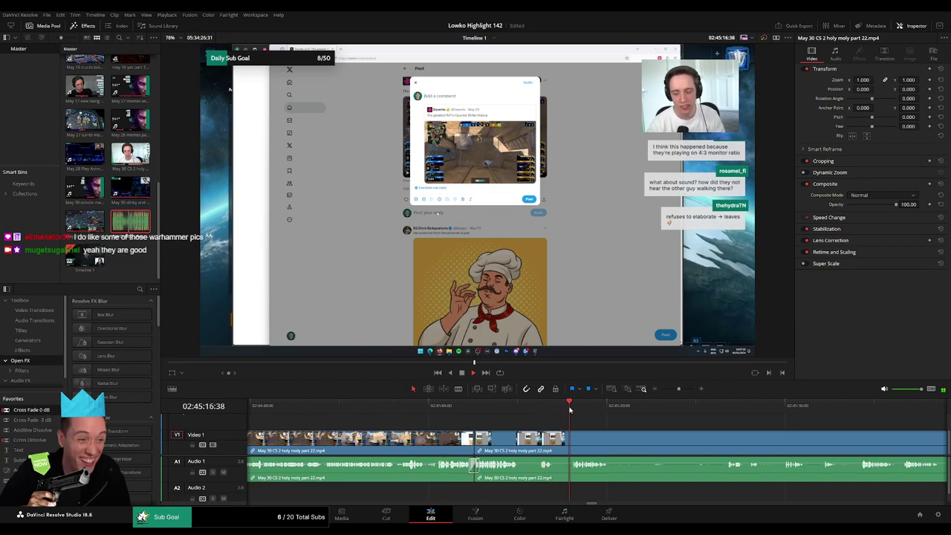
{"action": "left_click_drag", "start_coordinate": [523, 437], "coordinate": [555, 437]}
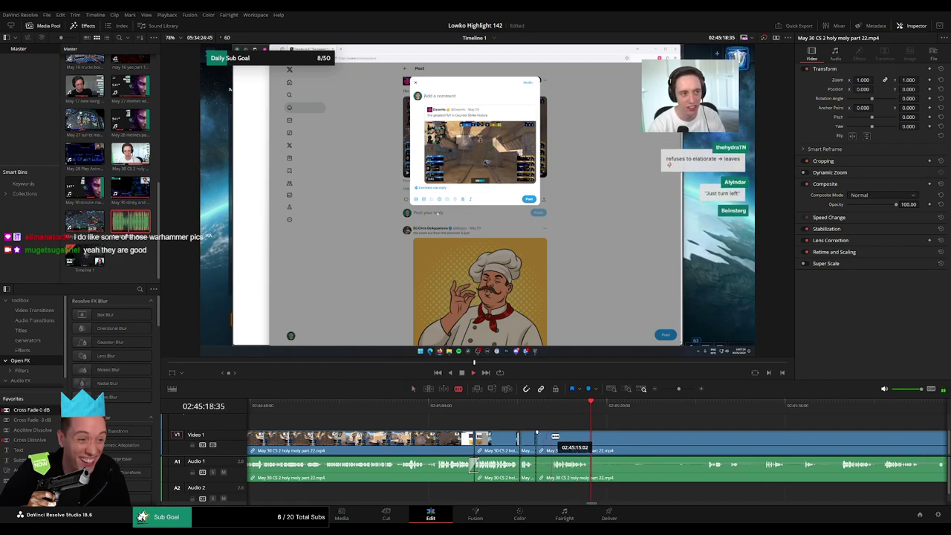
{"action": "left_click", "coordinate": [544, 442]}
{"action": "key", "text": "Delete"}
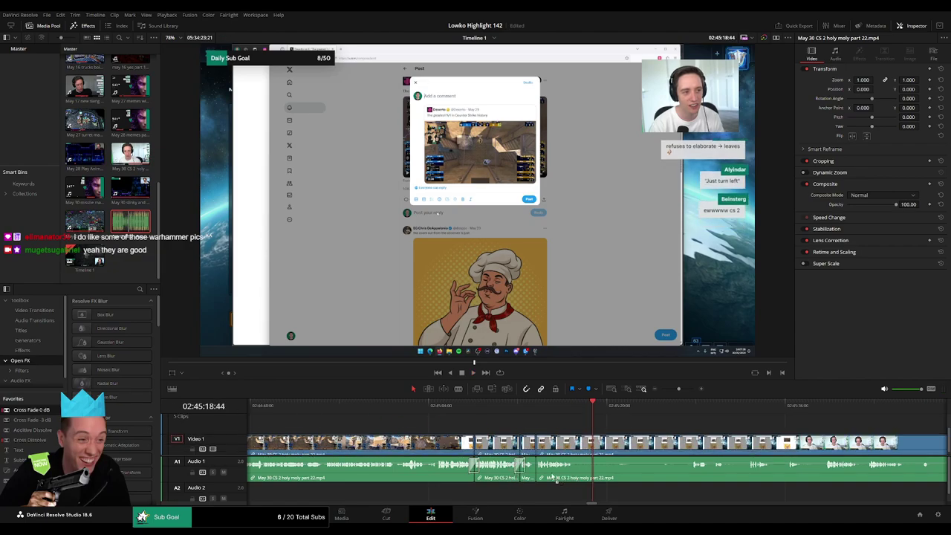
Step: Blade the CS2 clip near 02:45:32 and ripple-delete the unwanted section beside the cut
{"action": "key", "text": "b"}
{"action": "left_click", "coordinate": [578, 441]}
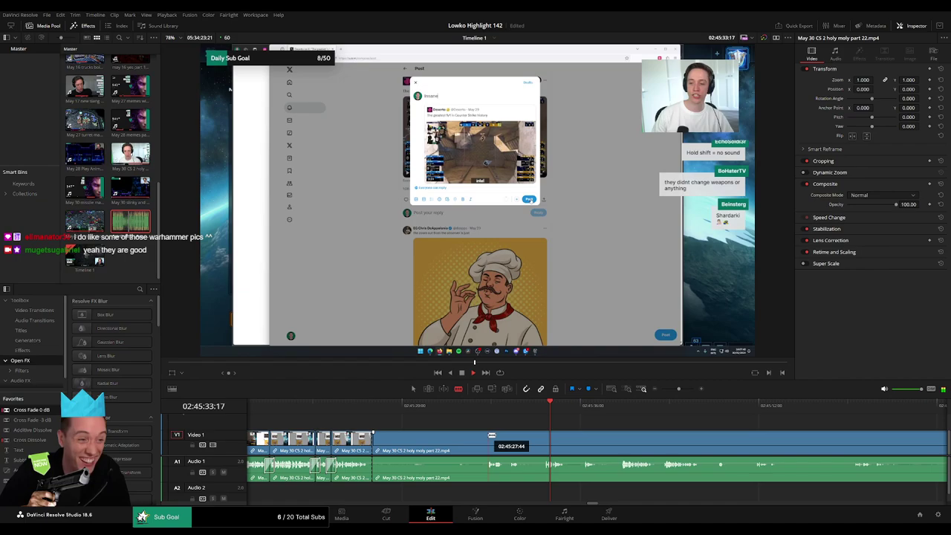
{"action": "left_click", "coordinate": [510, 441]}
{"action": "key", "text": "a"}
{"action": "left_click", "coordinate": [484, 441]}
{"action": "key", "text": "Delete"}
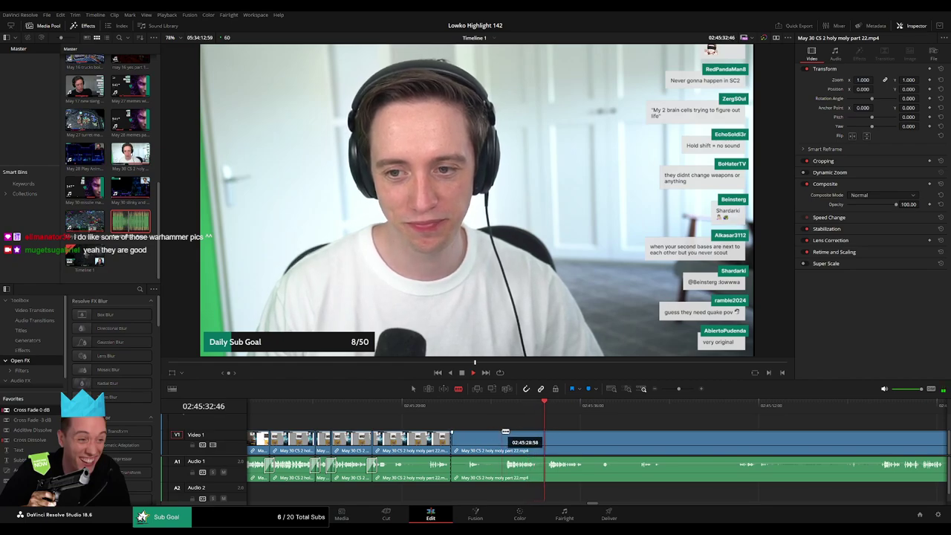
Step: Trim the CS 2 clip's edit point to 02:45:38:35 and delete that stretch, closing the gap
{"action": "left_click_drag", "start_coordinate": [508, 432], "coordinate": [520, 435]}
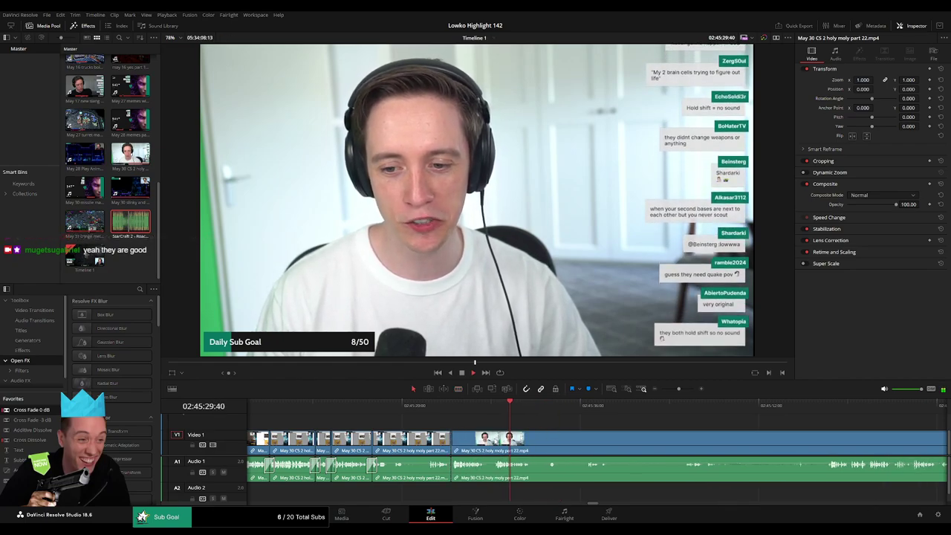
{"action": "left_click_drag", "start_coordinate": [31, 408], "coordinate": [482, 479]}
{"action": "scroll", "coordinate": [464, 430], "scroll_direction": "down", "scroll_amount": 1}
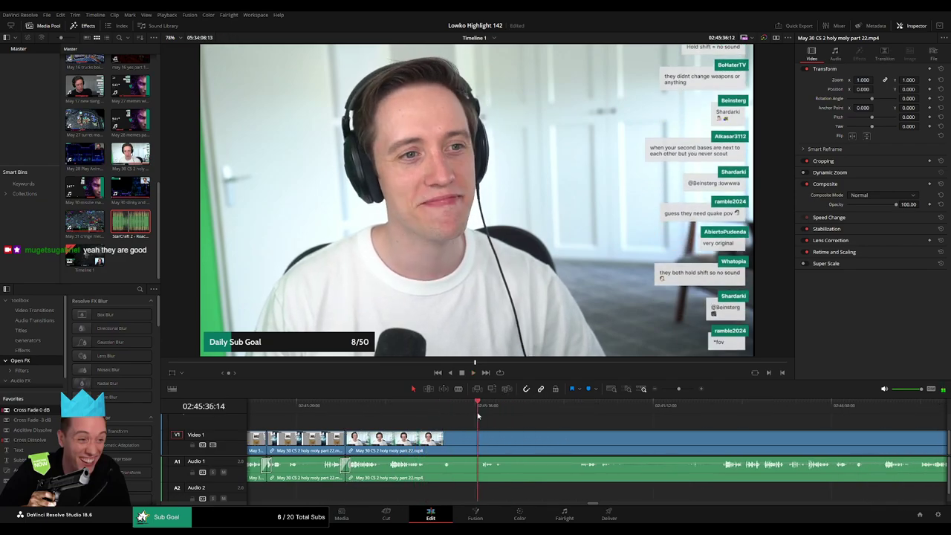
{"action": "left_click_drag", "start_coordinate": [440, 439], "coordinate": [506, 438]}
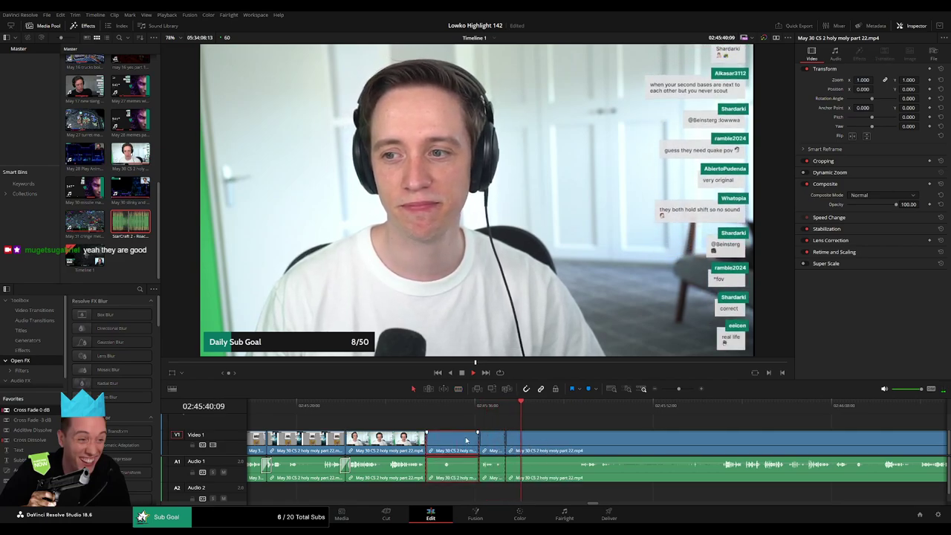
{"action": "key", "text": "Delete"}
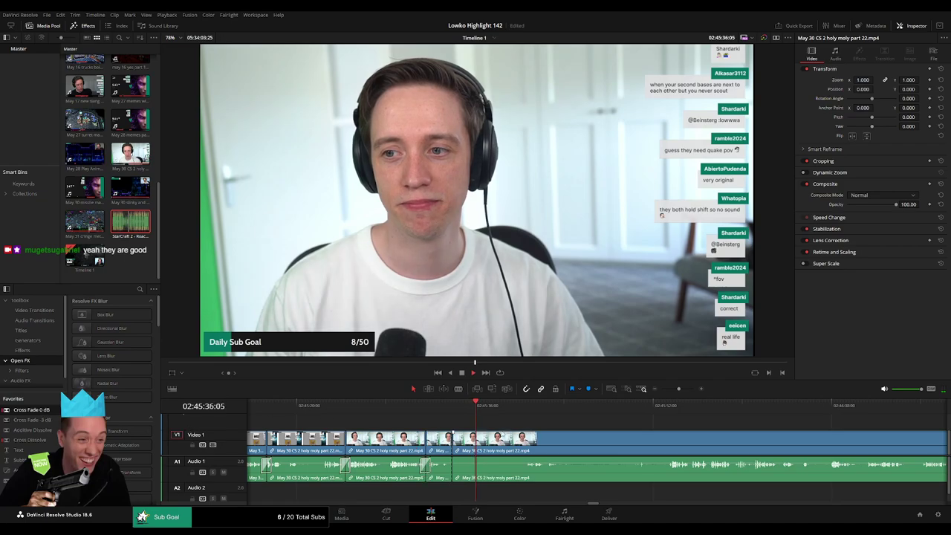
Step: Skim ahead, blade the clip at the playhead, and ripple-delete the stretch before the cut
{"action": "key", "text": "l"}
{"action": "key", "text": "l"}
{"action": "key", "text": "l"}
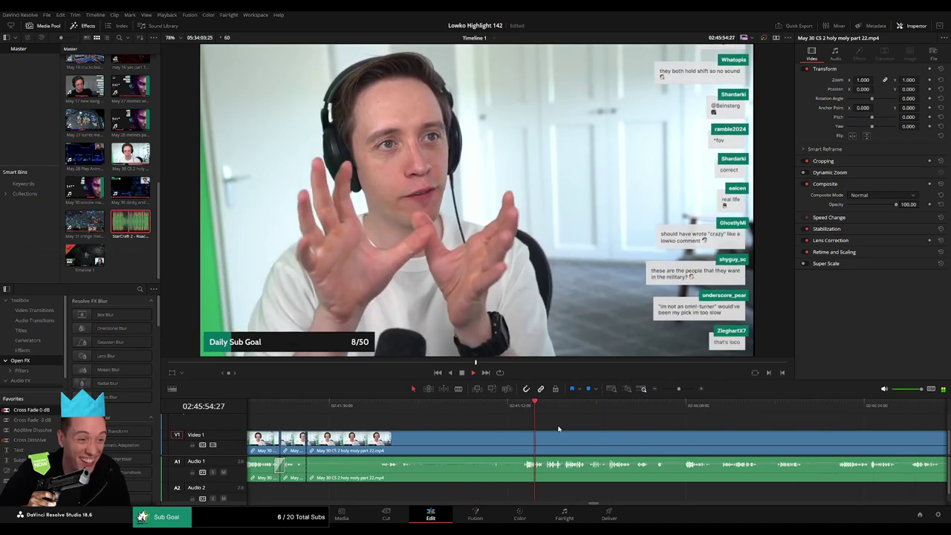
{"action": "key", "text": "ctrl+b"}
{"action": "left_click", "coordinate": [530, 443]}
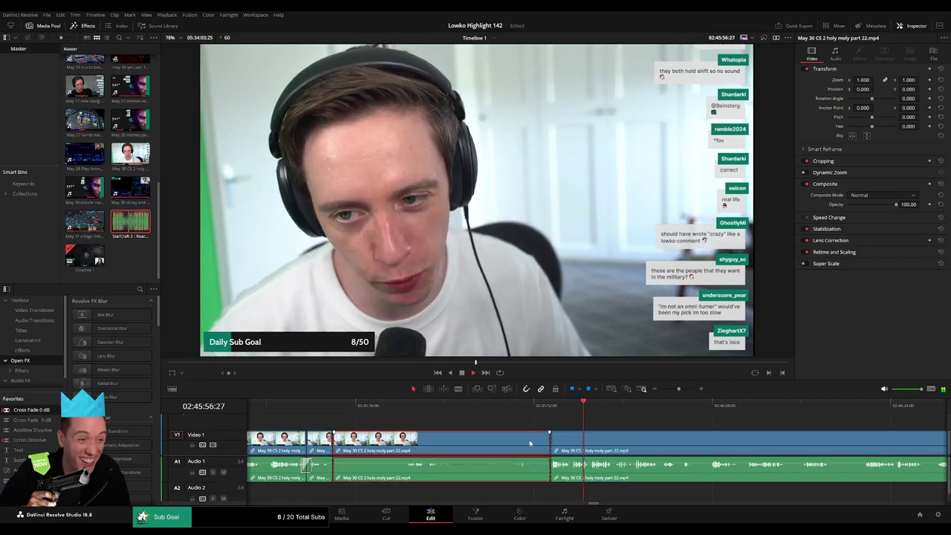
{"action": "key", "text": "Delete"}
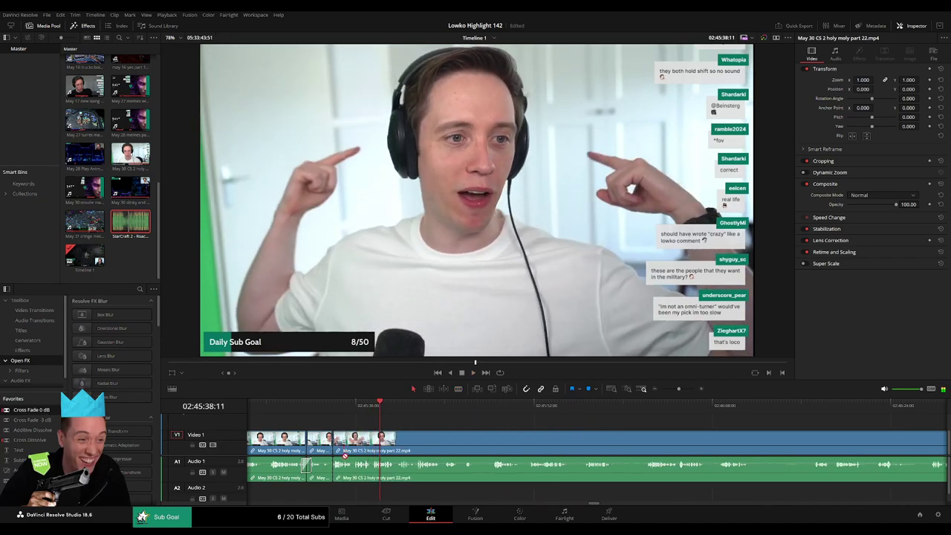
Step: Cut out the dull stretch near 02:45:49 and close the gap
{"action": "left_click", "coordinate": [669, 389]}
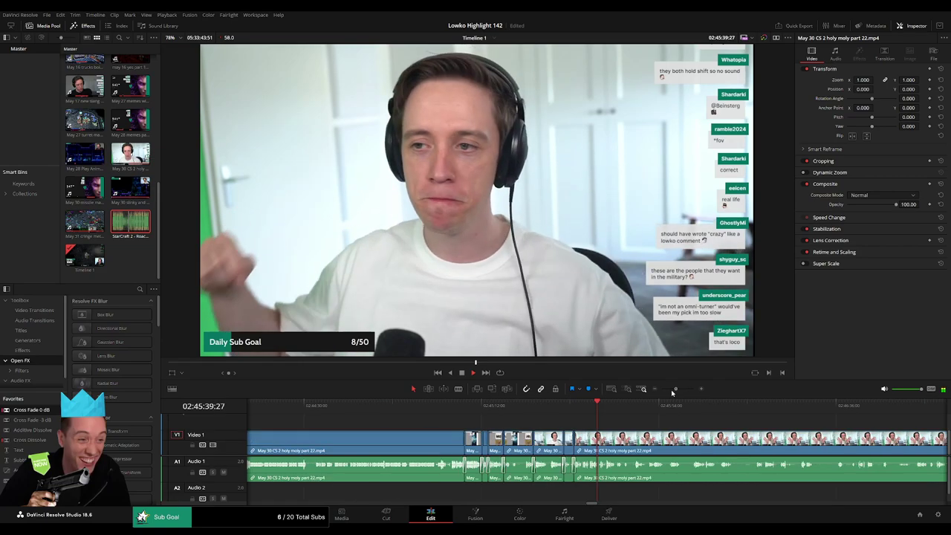
{"action": "left_click_drag", "start_coordinate": [668, 389], "coordinate": [679, 388]}
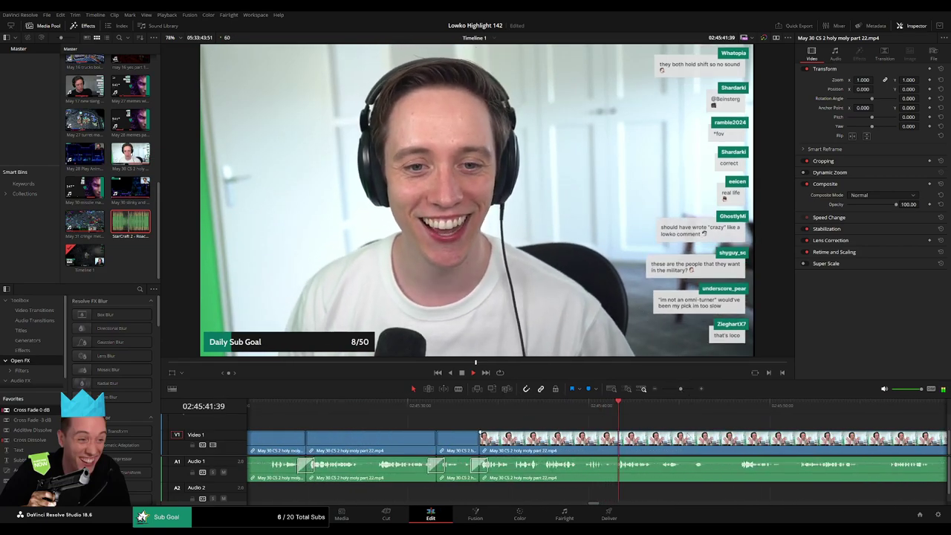
{"action": "scroll", "coordinate": [483, 406], "scroll_direction": "right", "scroll_amount": 2}
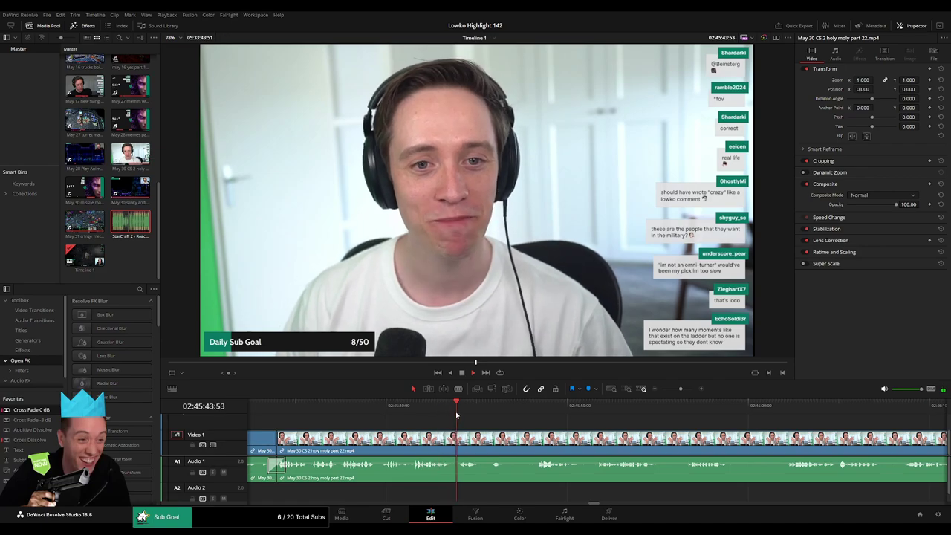
{"action": "left_click", "coordinate": [533, 408]}
{"action": "key", "text": "ctrl+b"}
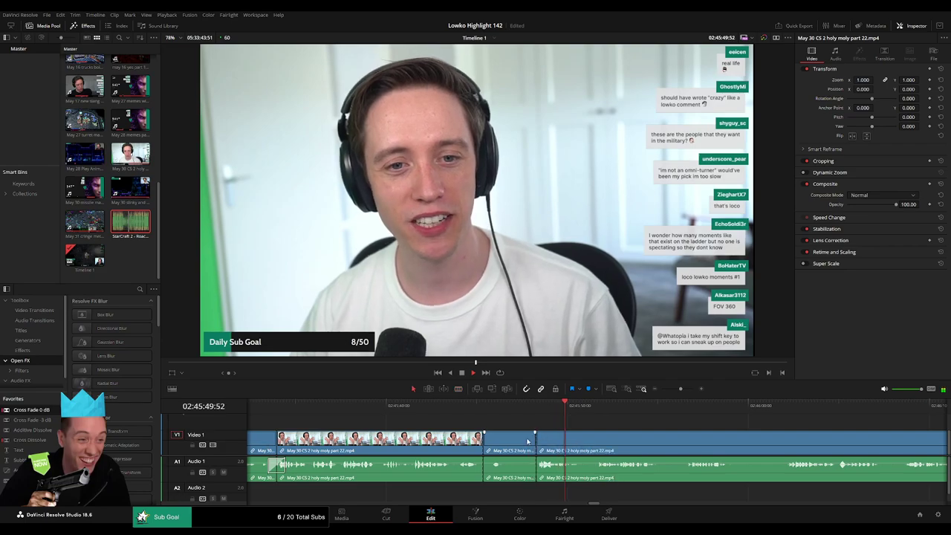
{"action": "key", "text": "Delete"}
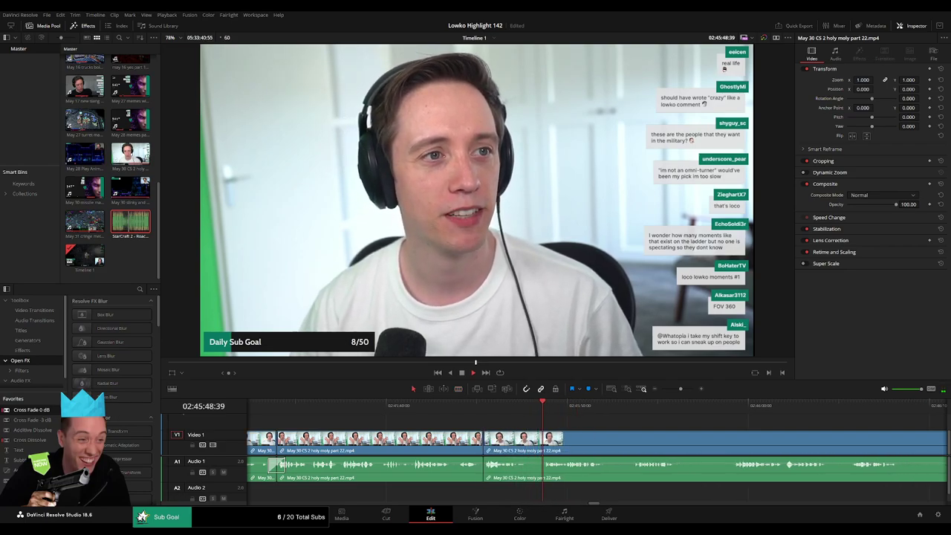
Step: Replay the new join, then move ahead to the Quake store page section
{"action": "scroll", "coordinate": [637, 442], "scroll_direction": "down", "scroll_amount": 2}
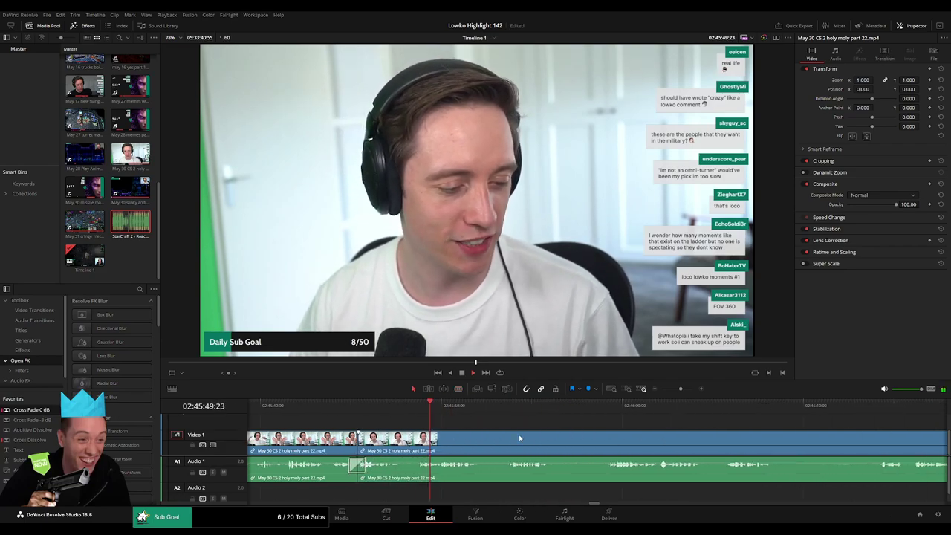
{"action": "left_click", "coordinate": [484, 411]}
{"action": "left_click", "coordinate": [335, 413]}
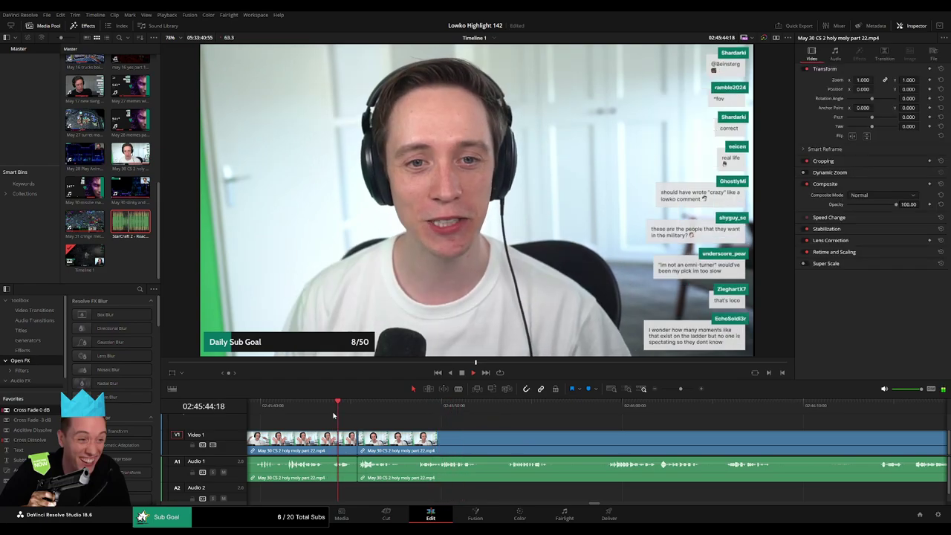
{"action": "left_click", "coordinate": [634, 410]}
{"action": "scroll", "coordinate": [654, 414], "scroll_direction": "down", "scroll_amount": 2}
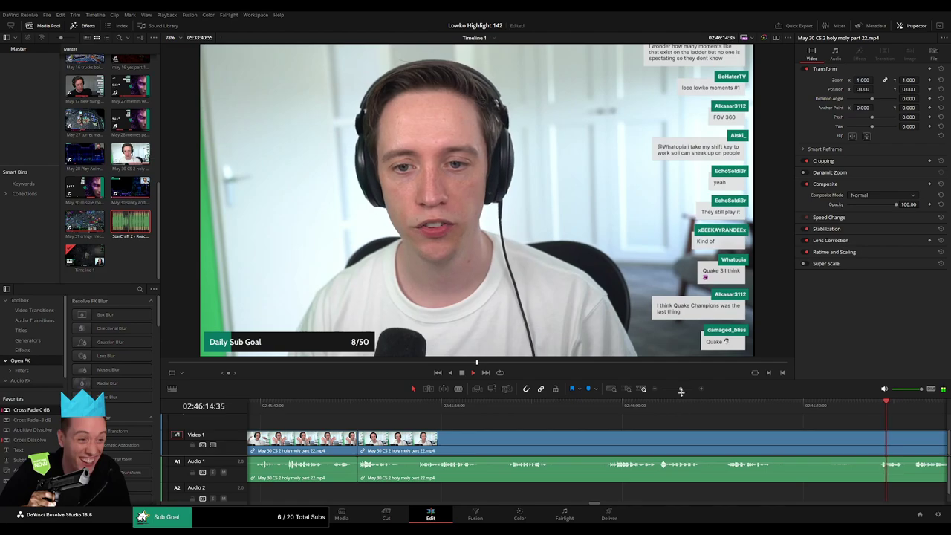
{"action": "scroll", "coordinate": [639, 412], "scroll_direction": "down", "scroll_amount": 3}
{"action": "left_click", "coordinate": [612, 411]}
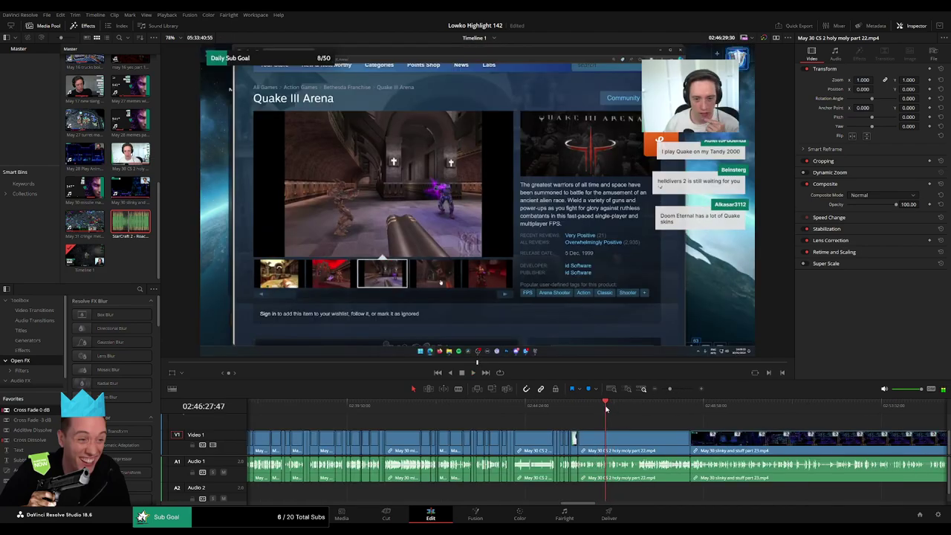
Step: Play the leftover holy moly part 22 piece on V1, then ripple-delete it
{"action": "left_click", "coordinate": [632, 408]}
{"action": "left_click", "coordinate": [661, 408]}
{"action": "key", "text": "space"}
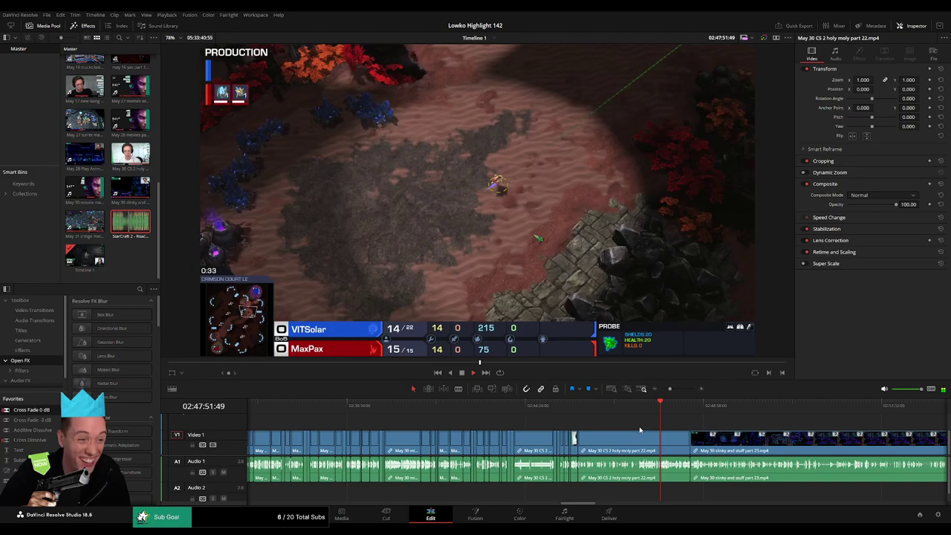
{"action": "left_click", "coordinate": [640, 440]}
{"action": "key", "text": "Delete"}
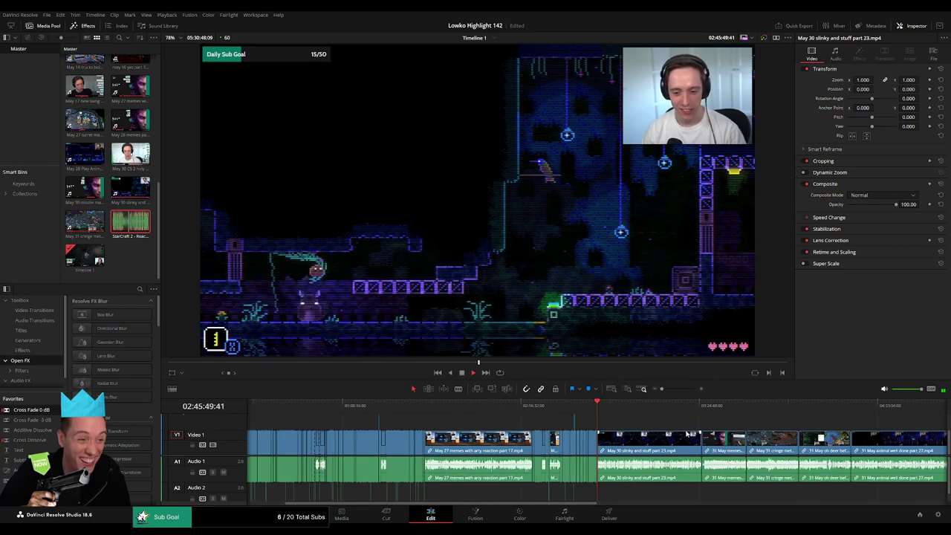
{"action": "scroll", "coordinate": [541, 404], "scroll_direction": "right", "scroll_amount": 5}
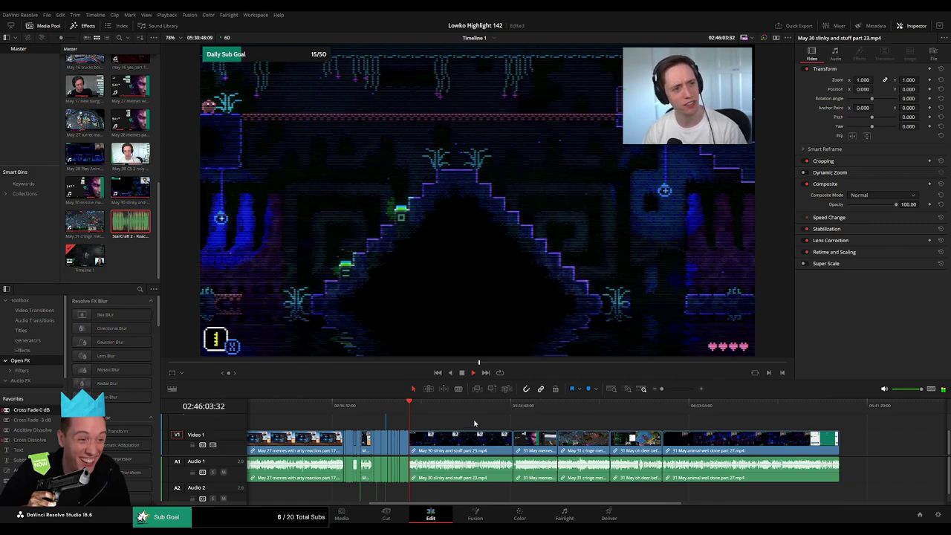
{"action": "left_click", "coordinate": [674, 390]}
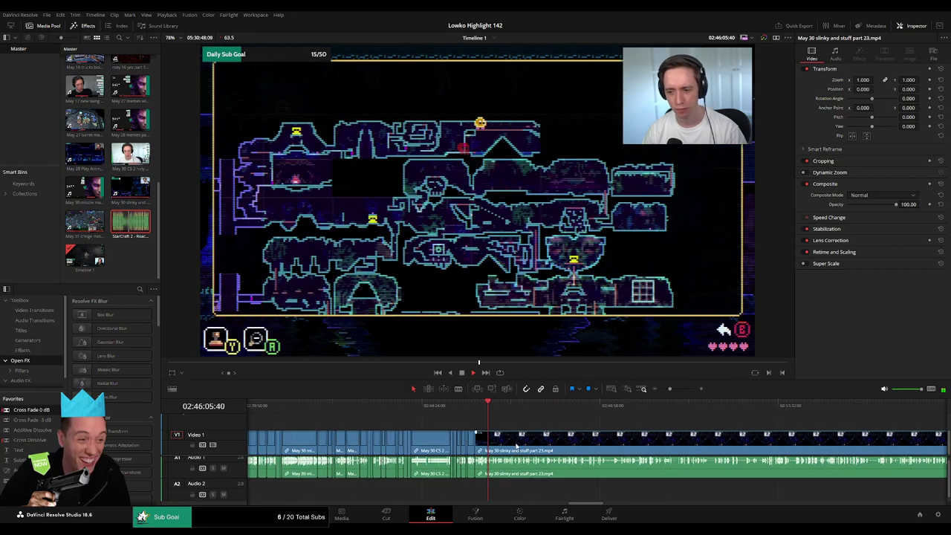
{"action": "left_click", "coordinate": [408, 417]}
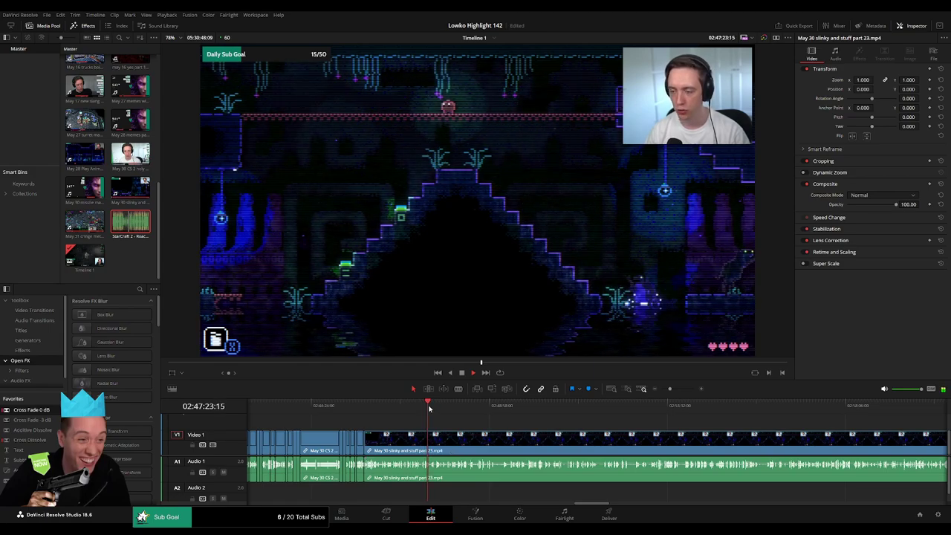
{"action": "left_click_drag", "start_coordinate": [429, 408], "coordinate": [641, 409]}
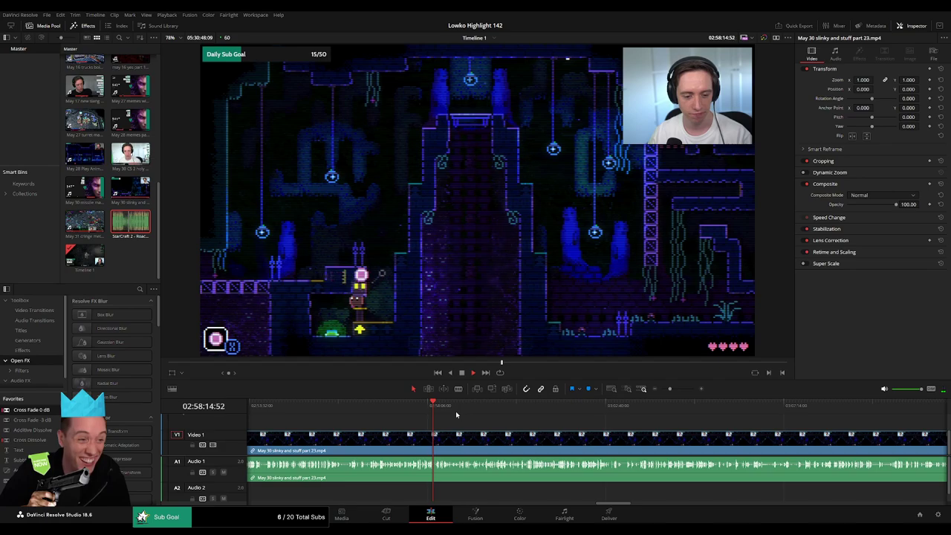
{"action": "left_click_drag", "start_coordinate": [670, 389], "coordinate": [679, 389]}
{"action": "left_click", "coordinate": [530, 413]}
{"action": "key", "text": "space"}
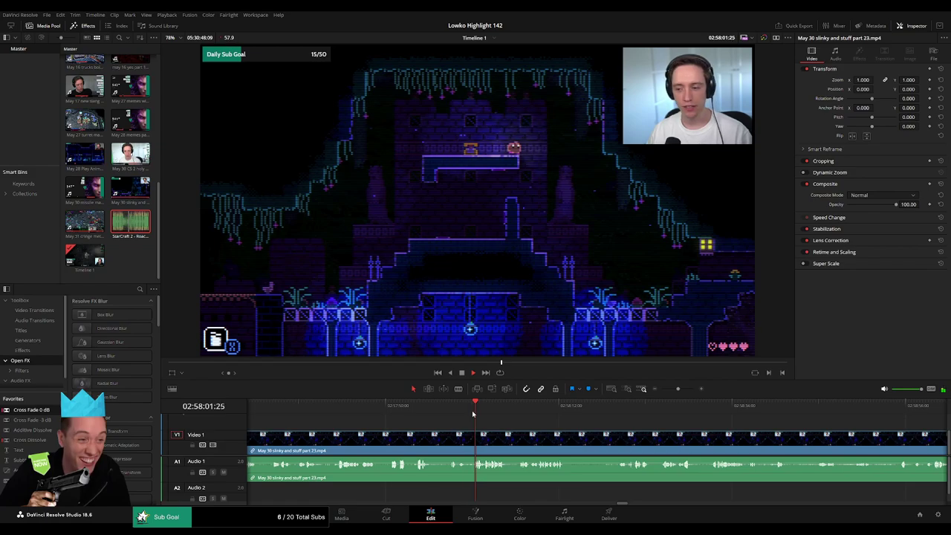
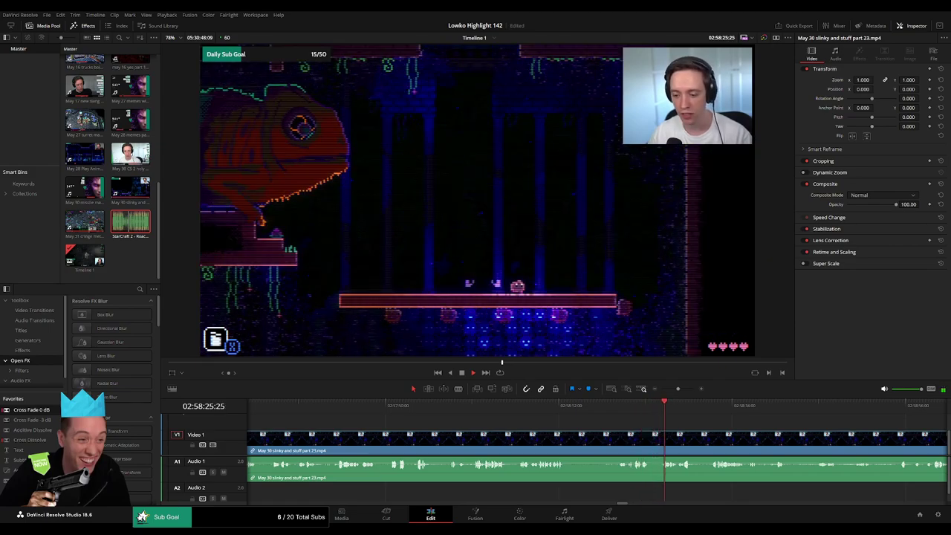
Step: Make a first blade cut in the slinky clip, then skim forward through the gameplay
{"action": "key", "text": "b"}
{"action": "left_click", "coordinate": [653, 440]}
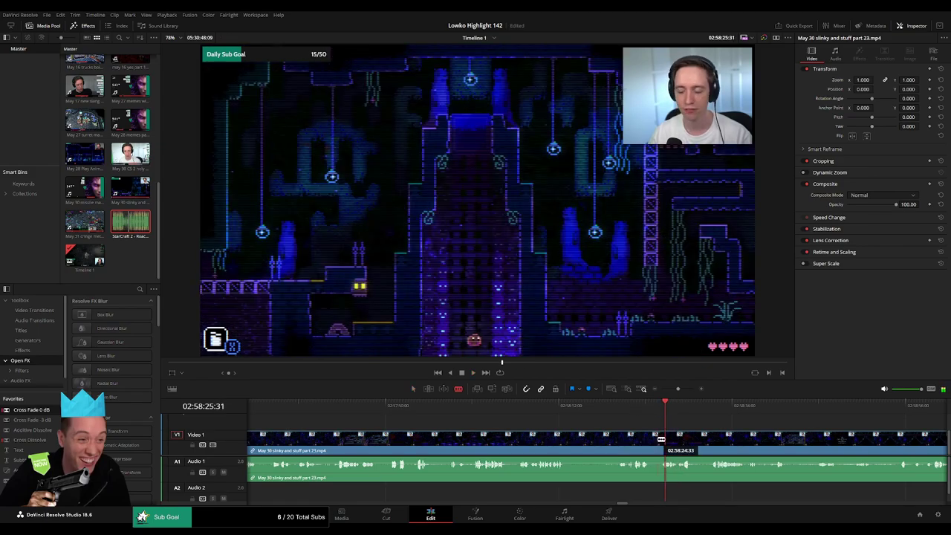
{"action": "left_click_drag", "start_coordinate": [677, 389], "coordinate": [668, 389]}
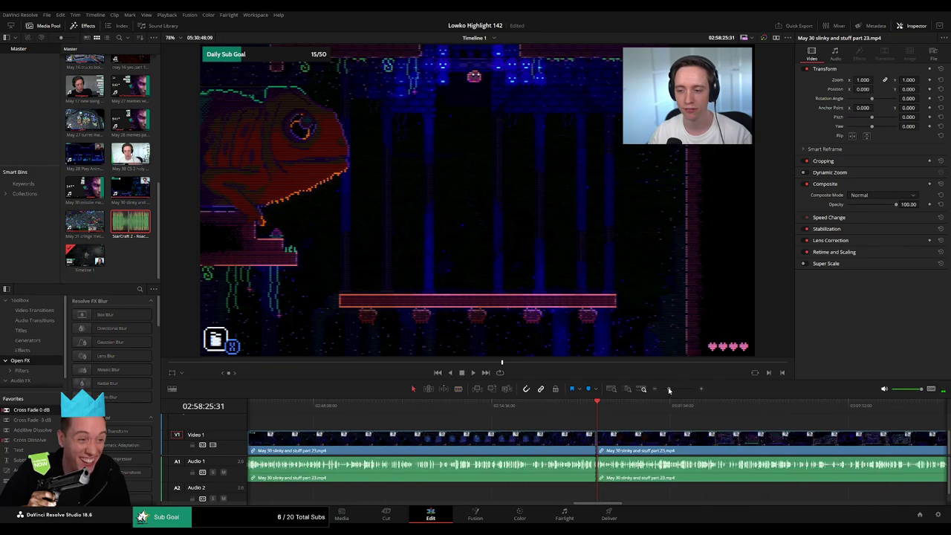
{"action": "key", "text": "a"}
{"action": "left_click", "coordinate": [438, 416]}
{"action": "left_click_drag", "start_coordinate": [439, 417], "coordinate": [536, 419]}
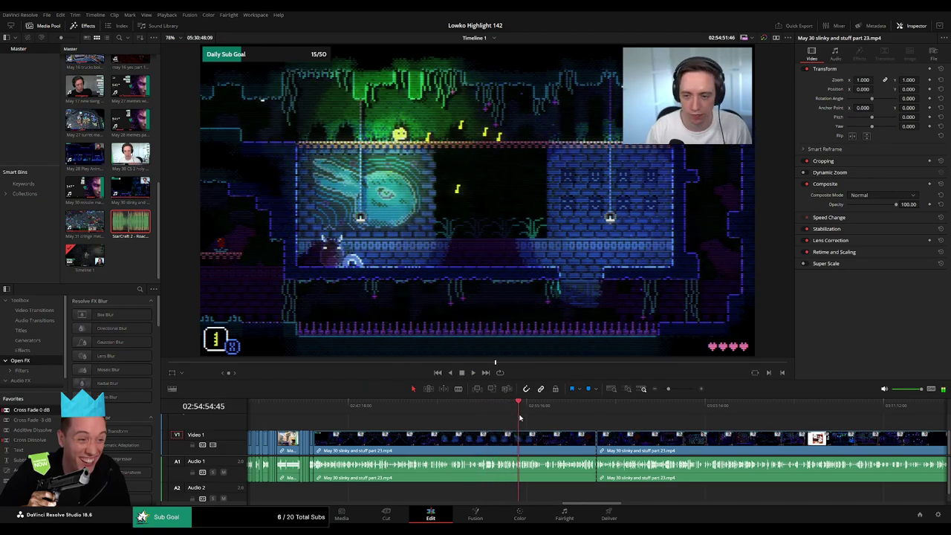
{"action": "key", "text": "space"}
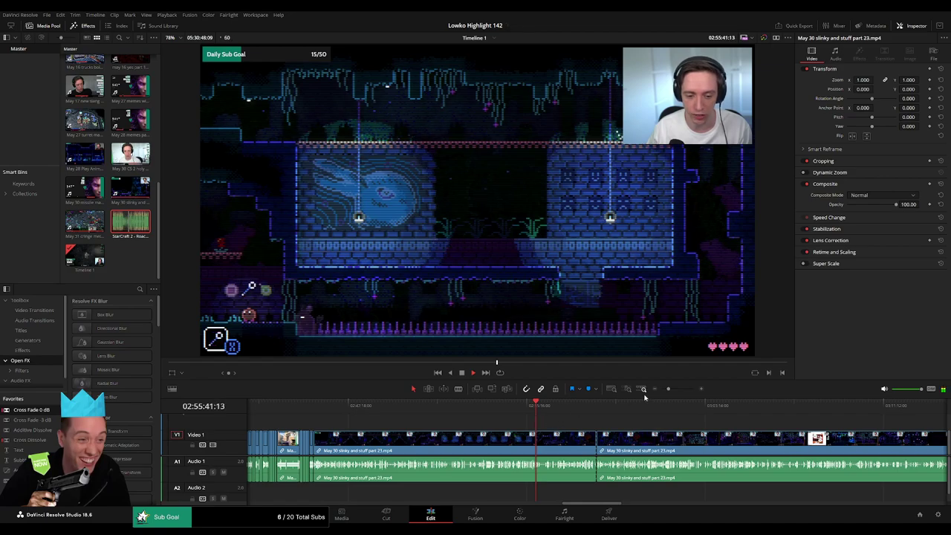
{"action": "left_click_drag", "start_coordinate": [668, 388], "coordinate": [676, 388]}
{"action": "left_click_drag", "start_coordinate": [583, 408], "coordinate": [326, 410]}
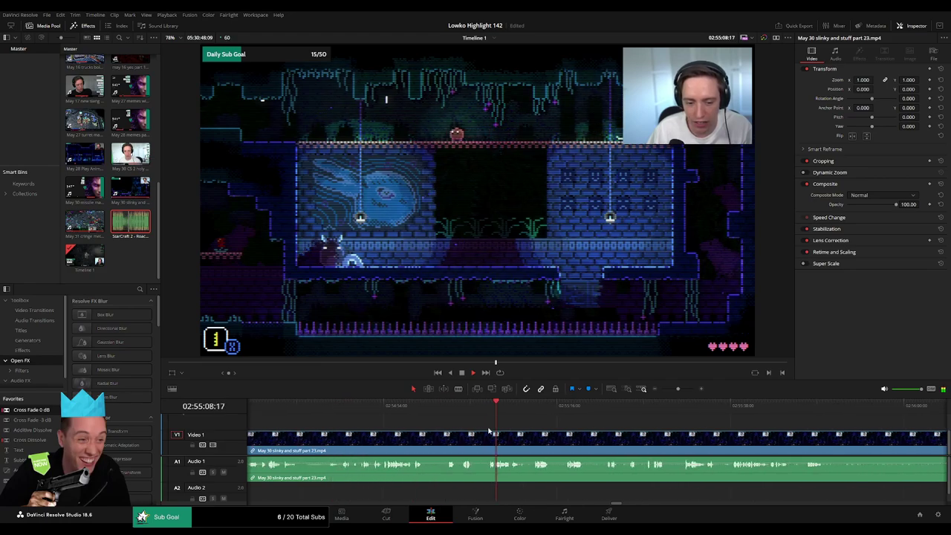
{"action": "left_click_drag", "start_coordinate": [675, 390], "coordinate": [671, 389]}
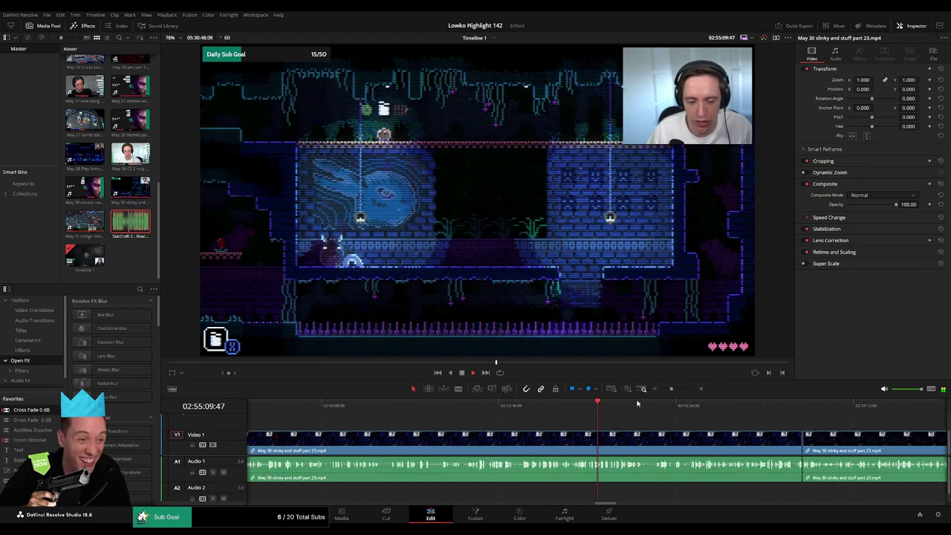
Step: Find the scene change and split the slinky clip there at 02:50:58:20
{"action": "left_click", "coordinate": [313, 406]}
{"action": "left_click", "coordinate": [362, 408]}
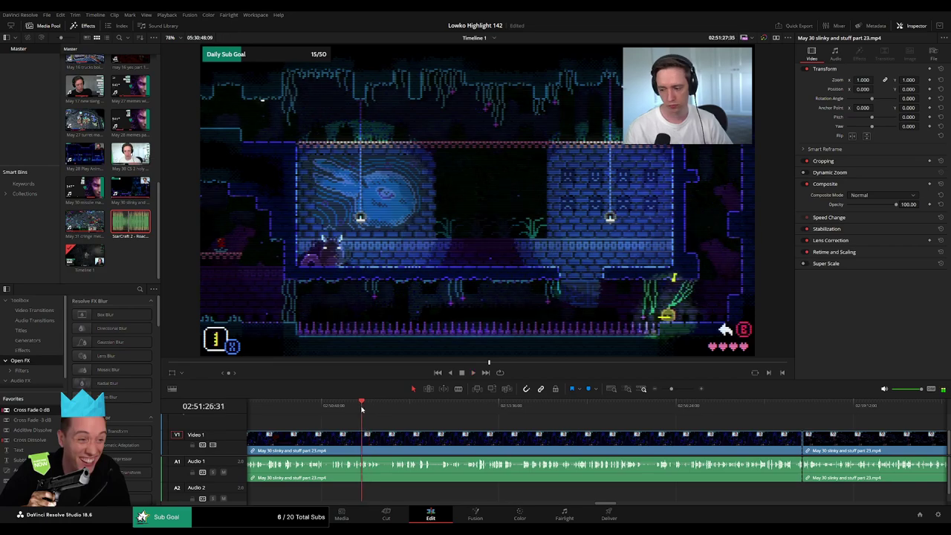
{"action": "left_click", "coordinate": [352, 407]}
{"action": "left_click_drag", "start_coordinate": [671, 388], "coordinate": [678, 389]}
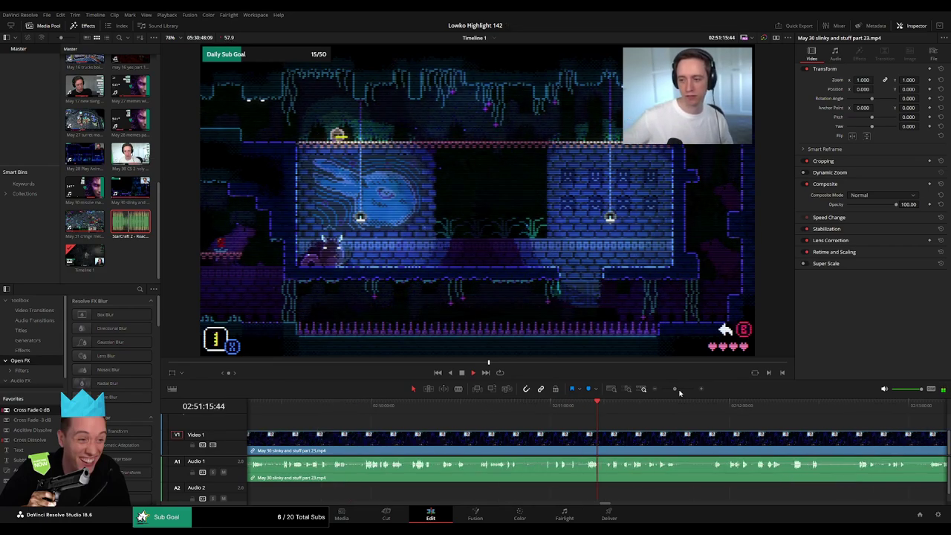
{"action": "left_click", "coordinate": [442, 407]}
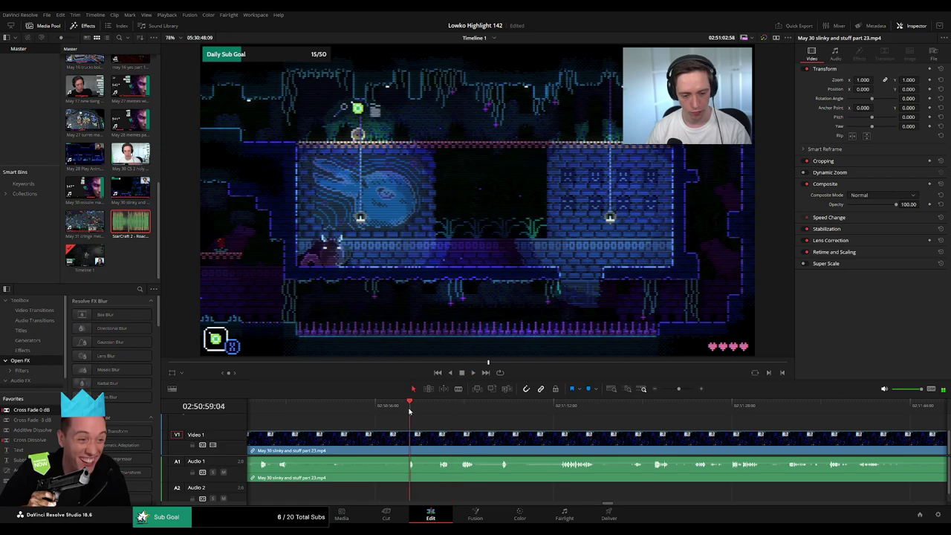
{"action": "key", "text": "space"}
{"action": "key", "text": "j"}
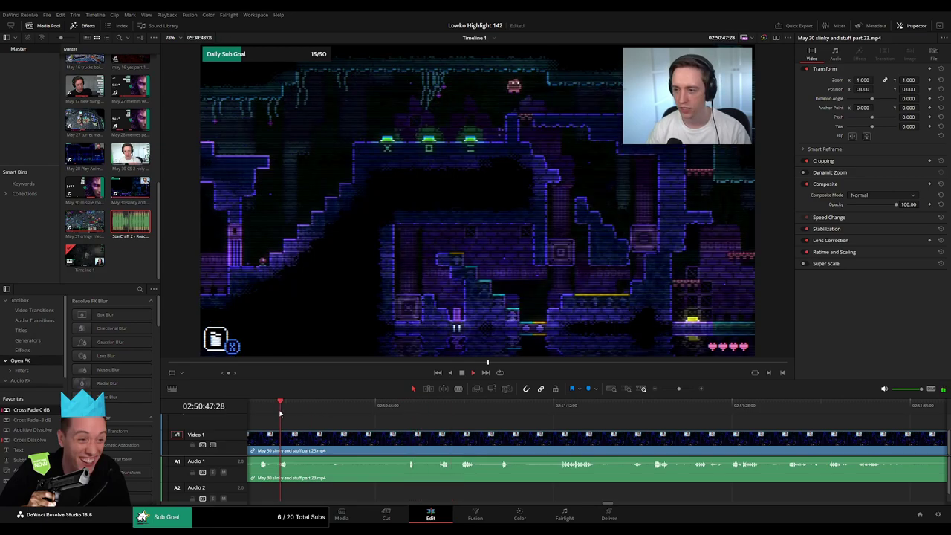
{"action": "key", "text": "l"}
{"action": "key", "text": "j"}
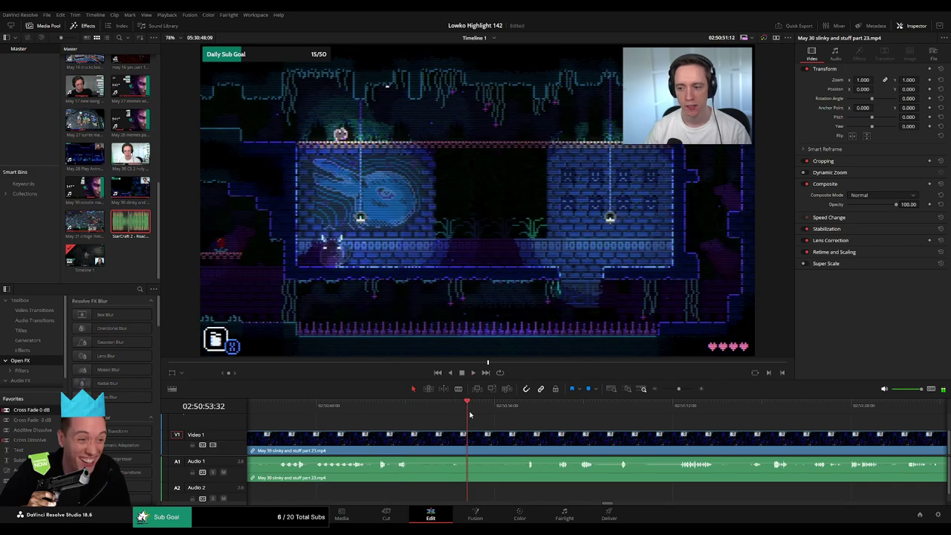
{"action": "left_click", "coordinate": [488, 414]}
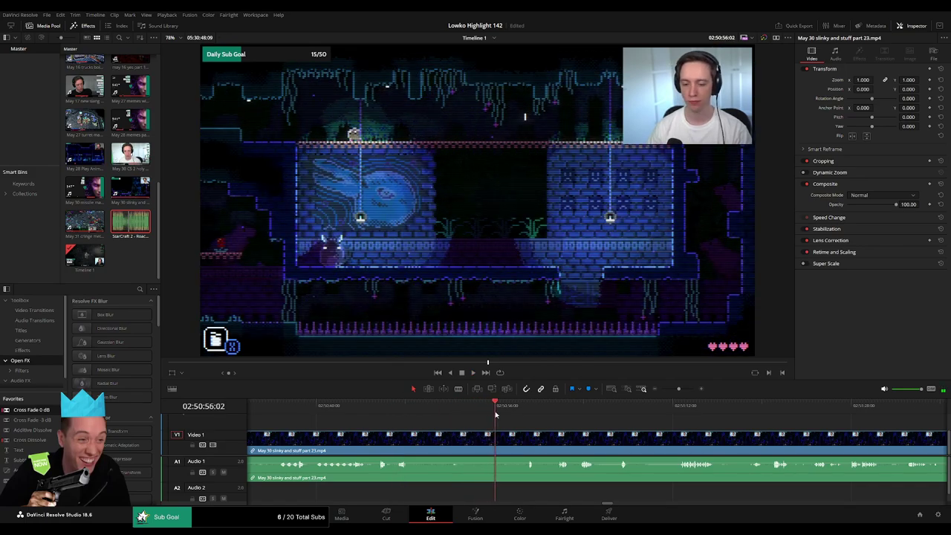
{"action": "key", "text": "ctrl+b"}
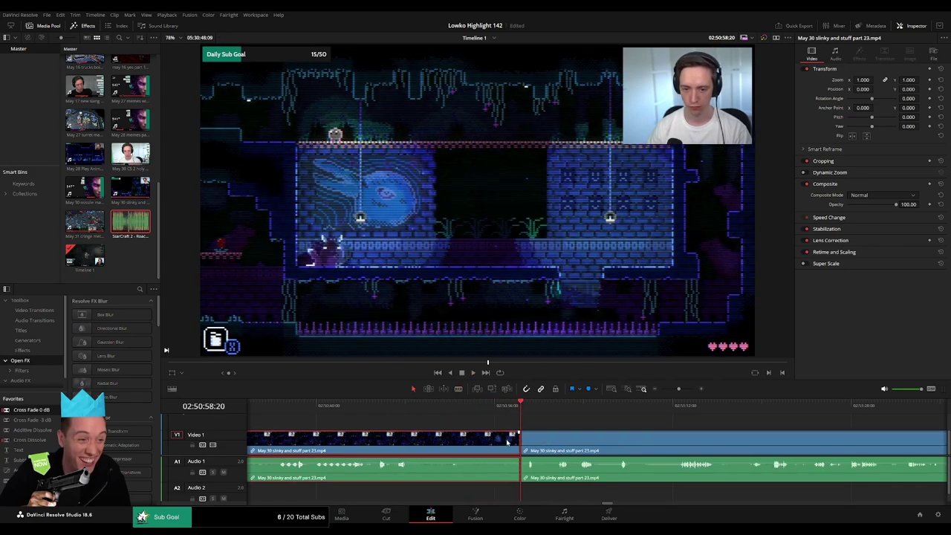
Step: Ripple-delete the opening footage before the cut and review the following gameplay
{"action": "left_click", "coordinate": [508, 441]}
{"action": "key", "text": "Delete"}
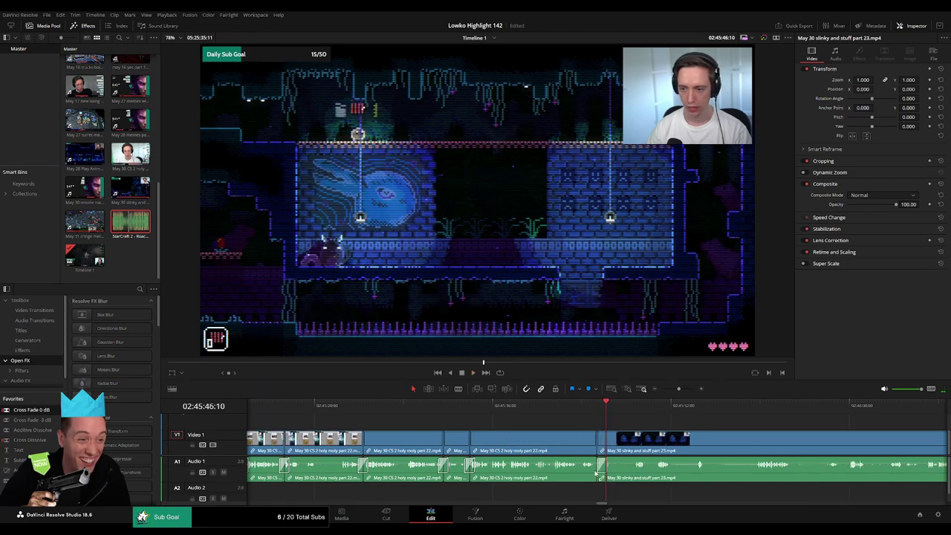
{"action": "scroll", "coordinate": [596, 474], "scroll_direction": "right", "scroll_amount": 5}
{"action": "left_click", "coordinate": [471, 407]}
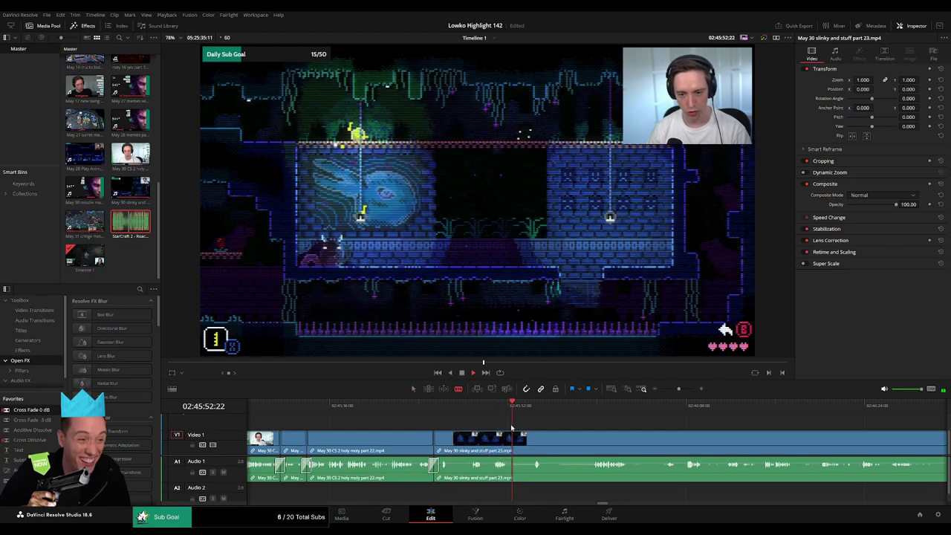
{"action": "left_click", "coordinate": [557, 405]}
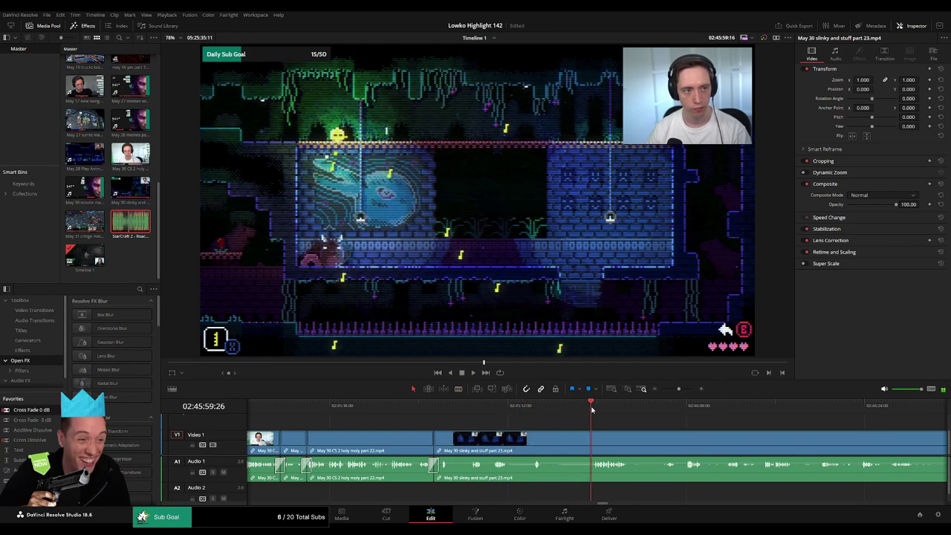
{"action": "scroll", "coordinate": [512, 416], "scroll_direction": "right", "scroll_amount": 5}
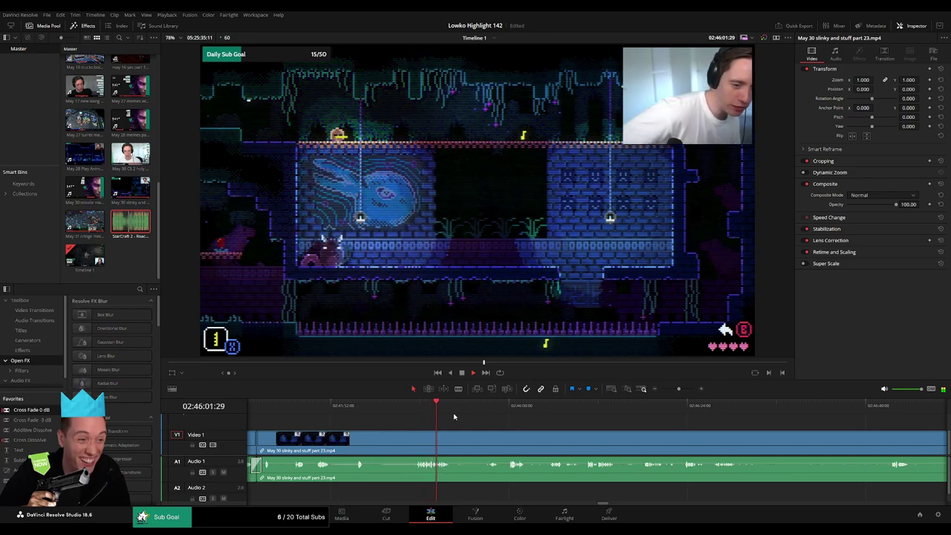
{"action": "left_click", "coordinate": [356, 413]}
Step: Blade the start and end of the first dull stretch and ripple-delete it
{"action": "key", "text": "b"}
{"action": "left_click", "coordinate": [369, 439]}
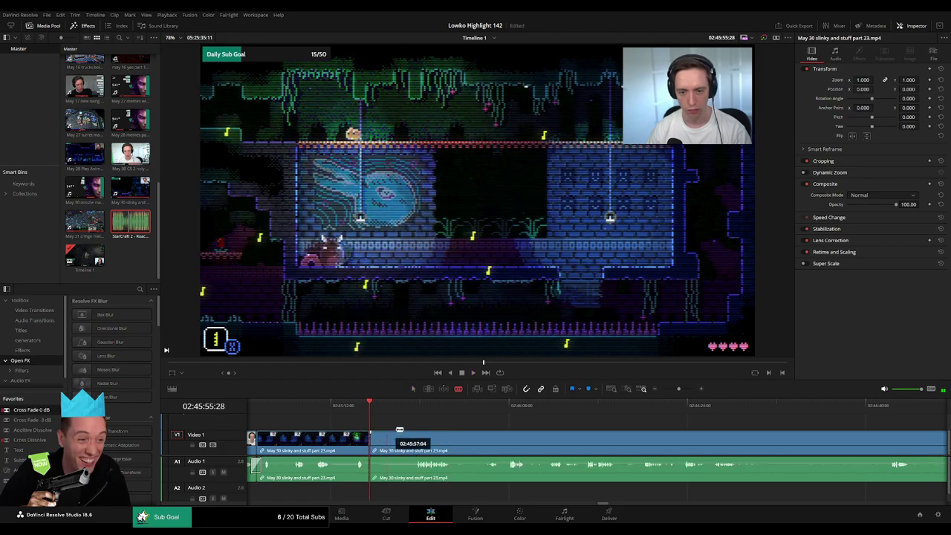
{"action": "left_click", "coordinate": [489, 406]}
{"action": "left_click_drag", "start_coordinate": [510, 406], "coordinate": [581, 409]}
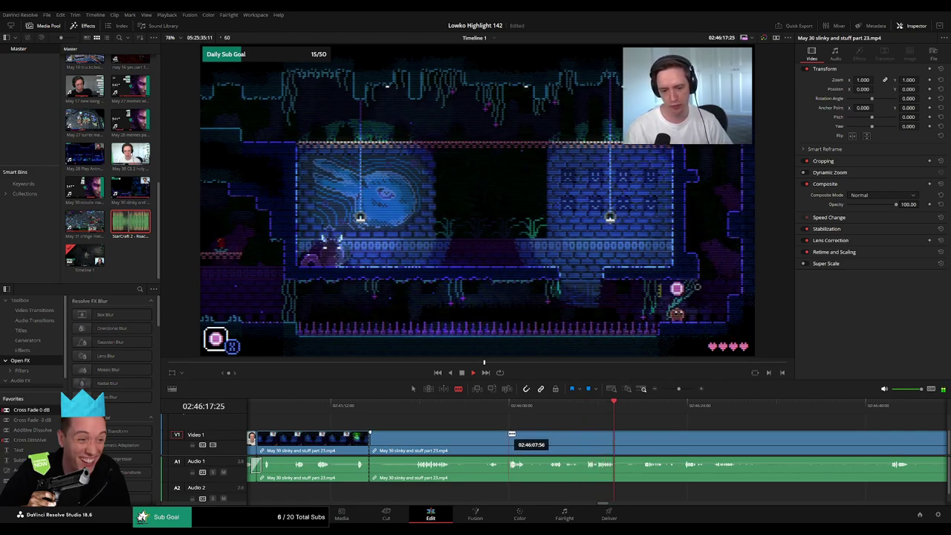
{"action": "left_click", "coordinate": [512, 434]}
{"action": "key", "text": "a"}
{"action": "left_click", "coordinate": [480, 440]}
{"action": "key", "text": "Delete"}
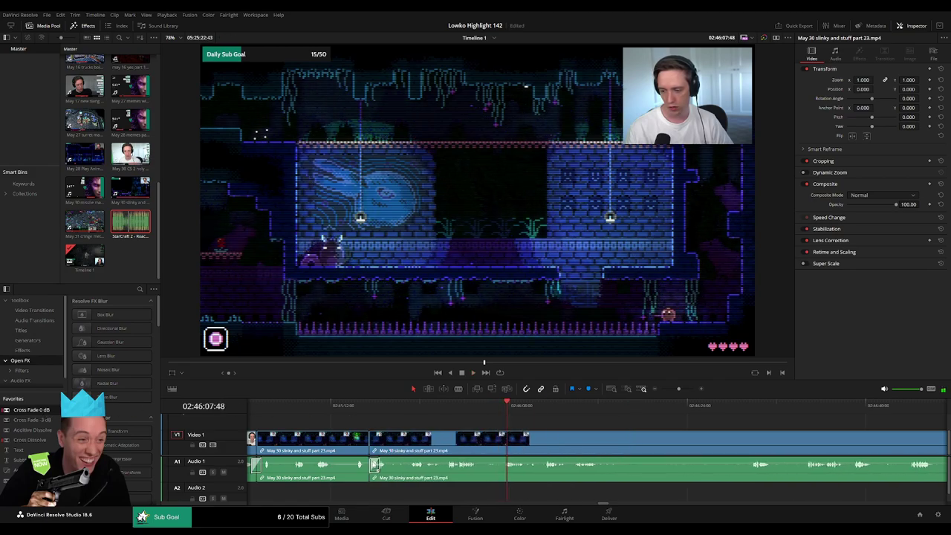
Step: Play back the edit and scrub ahead to locate the second dull stretch
{"action": "scroll", "coordinate": [535, 416], "scroll_direction": "up", "scroll_amount": 1}
{"action": "key", "text": "space"}
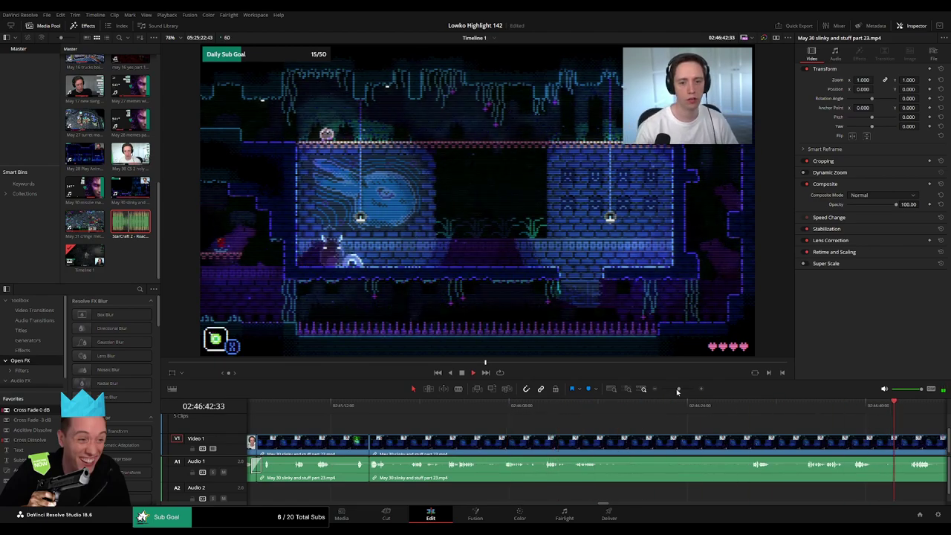
{"action": "left_click_drag", "start_coordinate": [679, 389], "coordinate": [667, 390]}
{"action": "left_click_drag", "start_coordinate": [607, 405], "coordinate": [674, 388]}
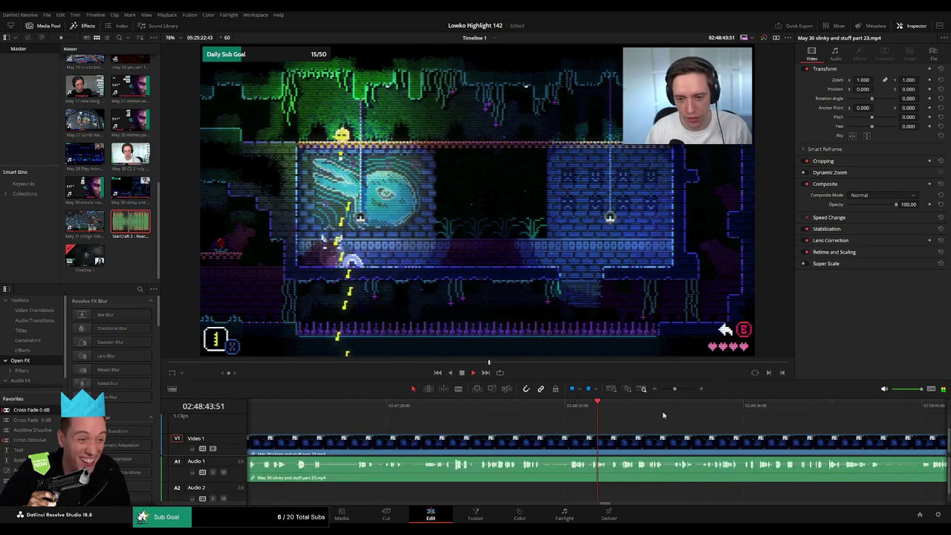
{"action": "left_click", "coordinate": [747, 405]}
{"action": "left_click_drag", "start_coordinate": [548, 406], "coordinate": [572, 408]}
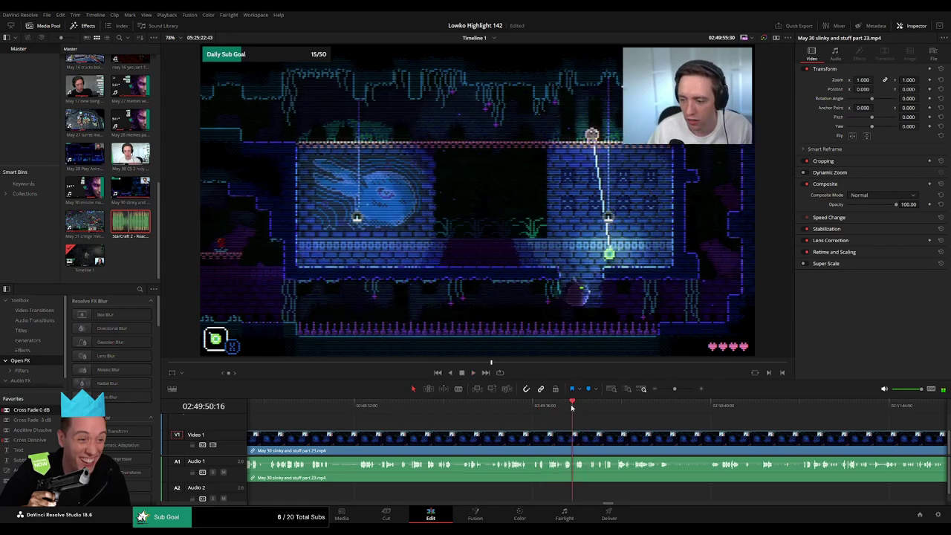
{"action": "left_click", "coordinate": [561, 406]}
{"action": "key", "text": "space"}
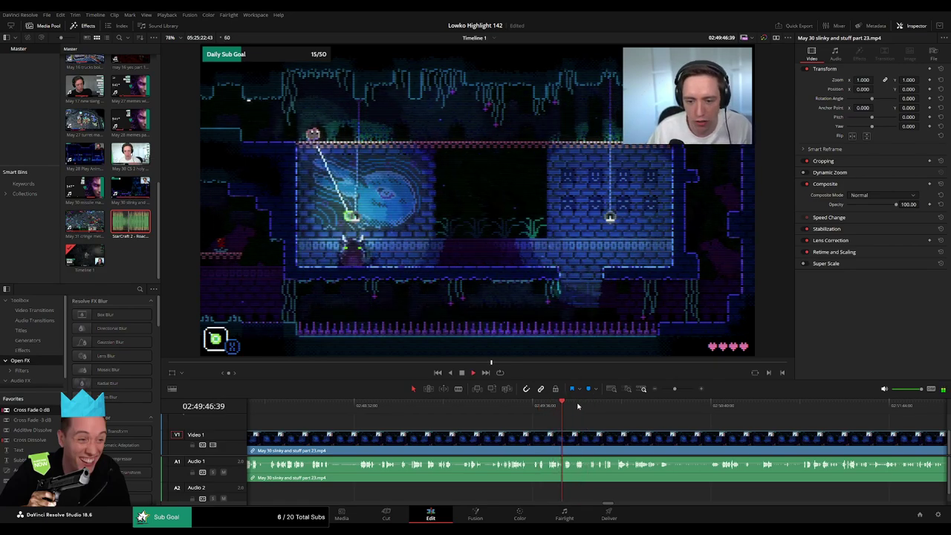
{"action": "left_click_drag", "start_coordinate": [674, 388], "coordinate": [679, 388]}
{"action": "left_click", "coordinate": [514, 407]}
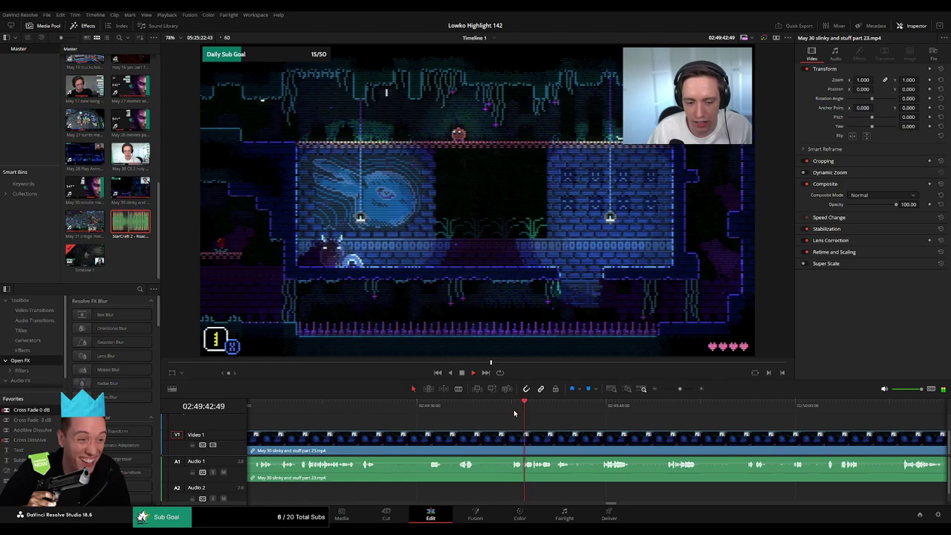
{"action": "mouse_move", "coordinate": [443, 407]}
{"action": "left_mouse_down"}
{"action": "mouse_move", "coordinate": [429, 407]}
{"action": "mouse_move", "coordinate": [456, 408]}
{"action": "left_mouse_up"}
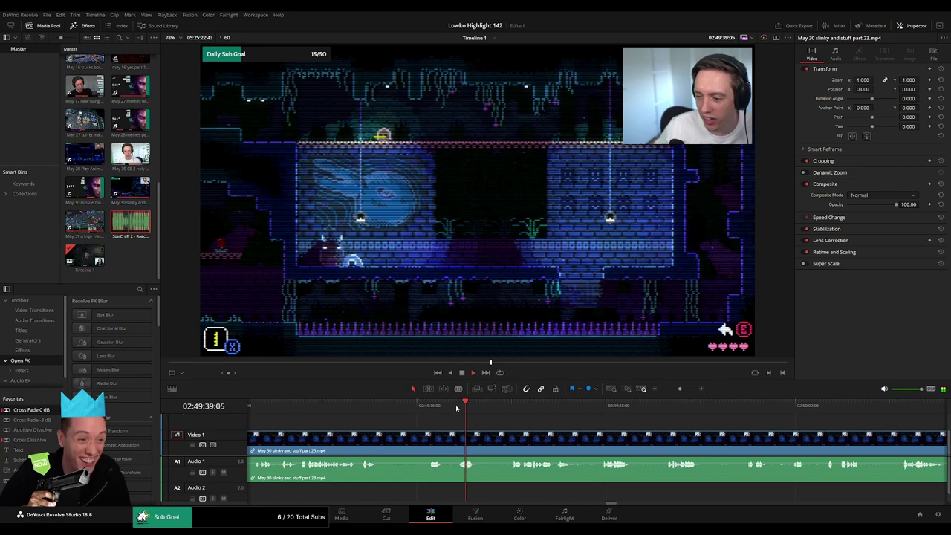
{"action": "key", "text": "space"}
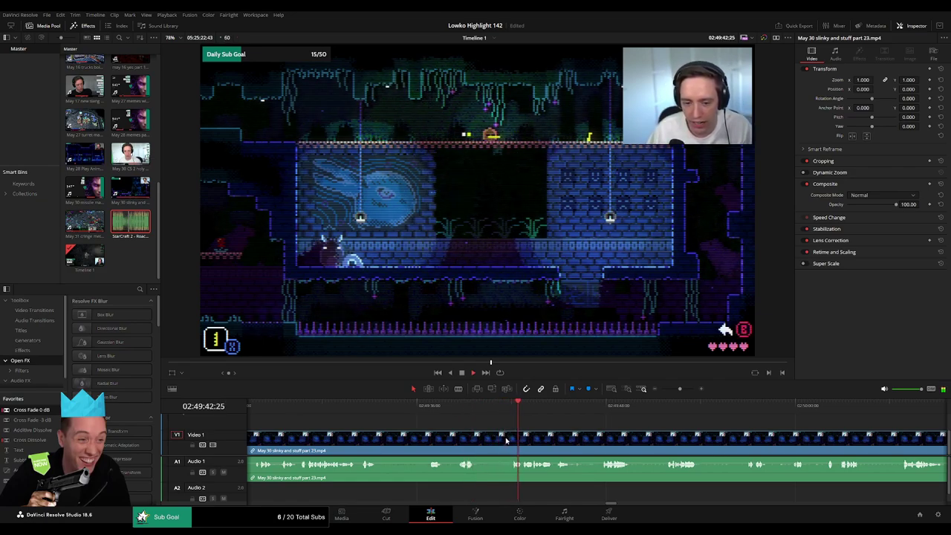
Step: Cut at the end of the second dull stretch and ripple-delete it
{"action": "key", "text": "b"}
{"action": "left_click", "coordinate": [511, 440]}
{"action": "key", "text": "a"}
{"action": "key", "text": "Delete"}
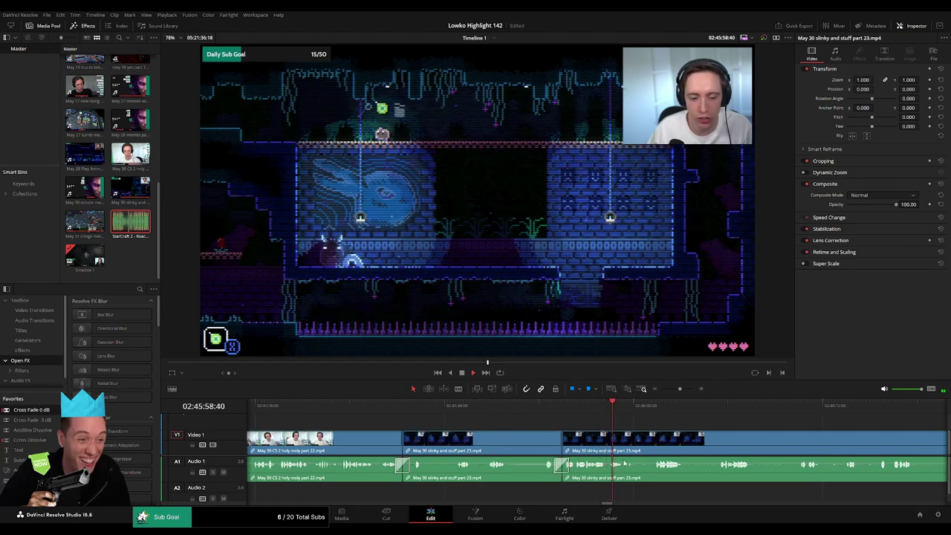
{"action": "scroll", "coordinate": [300, 413], "scroll_direction": "right", "scroll_amount": 5}
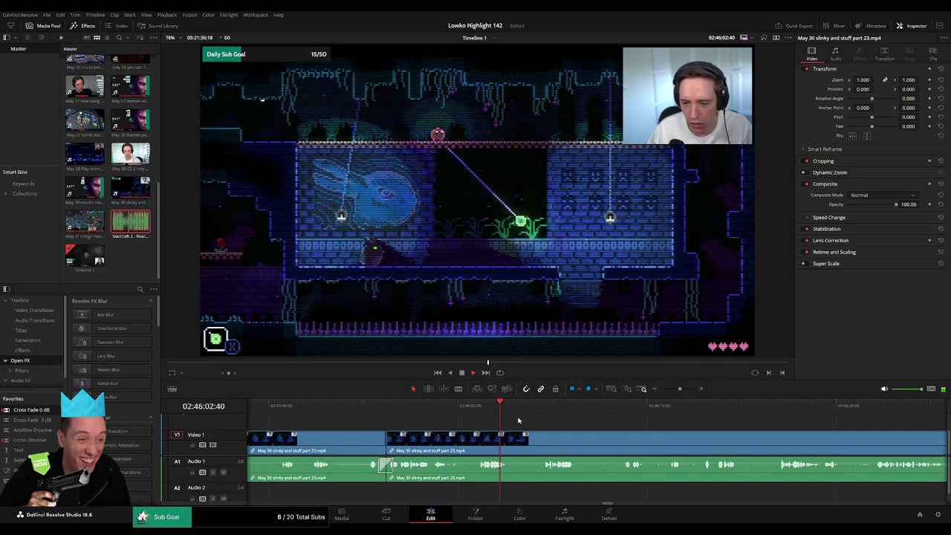
{"action": "scroll", "coordinate": [589, 424], "scroll_direction": "right", "scroll_amount": 2}
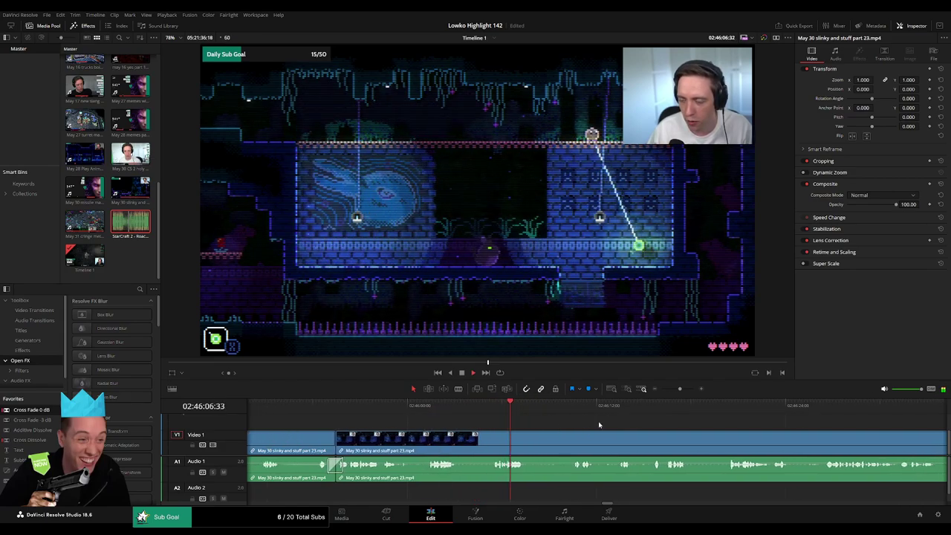
{"action": "scroll", "coordinate": [598, 424], "scroll_direction": "up", "scroll_amount": 3}
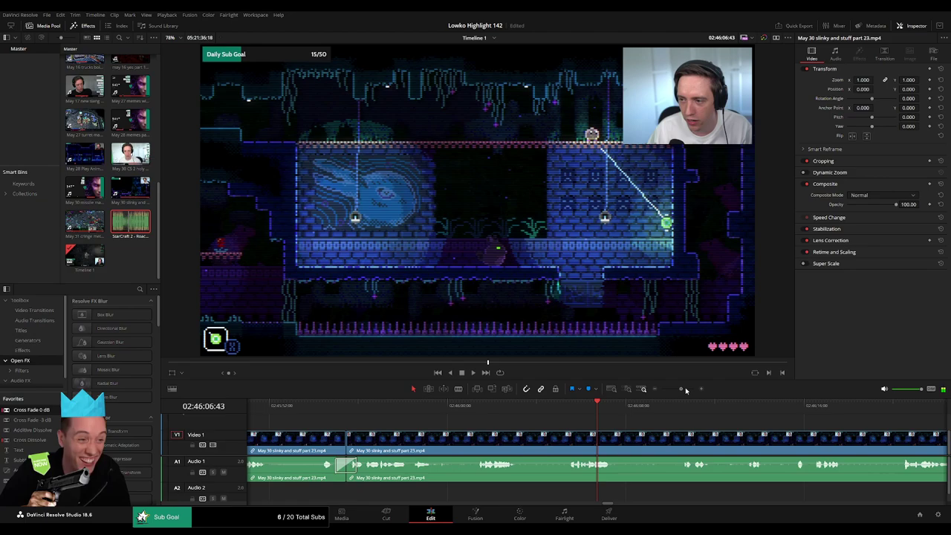
Step: Split the slinky gameplay clip at the playhead
{"action": "left_click", "coordinate": [449, 444]}
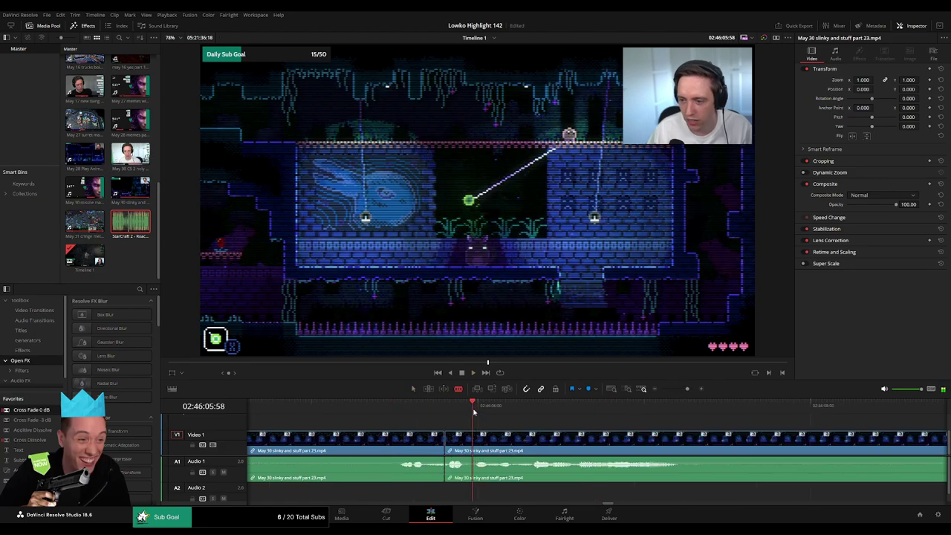
{"action": "key", "text": "a"}
{"action": "key", "text": "Up"}
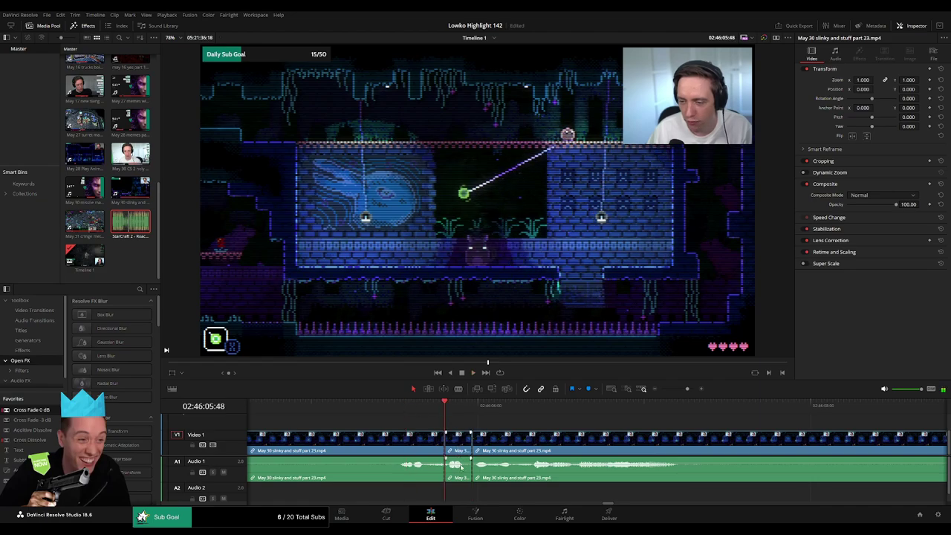
Step: Place 'StarCraft 2 - Roach Quotes.mp3' on Audio 2 at the cut and shorten its end
{"action": "mouse_move", "coordinate": [126, 223]}
{"action": "left_mouse_down"}
{"action": "mouse_move", "coordinate": [401, 491]}
{"action": "mouse_move", "coordinate": [448, 493]}
{"action": "left_mouse_up"}
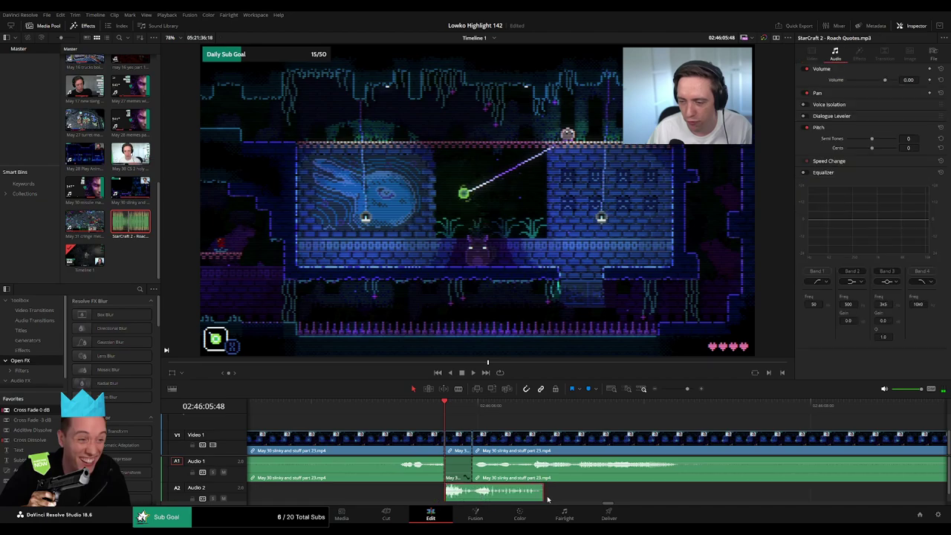
{"action": "left_click_drag", "start_coordinate": [545, 497], "coordinate": [458, 498]}
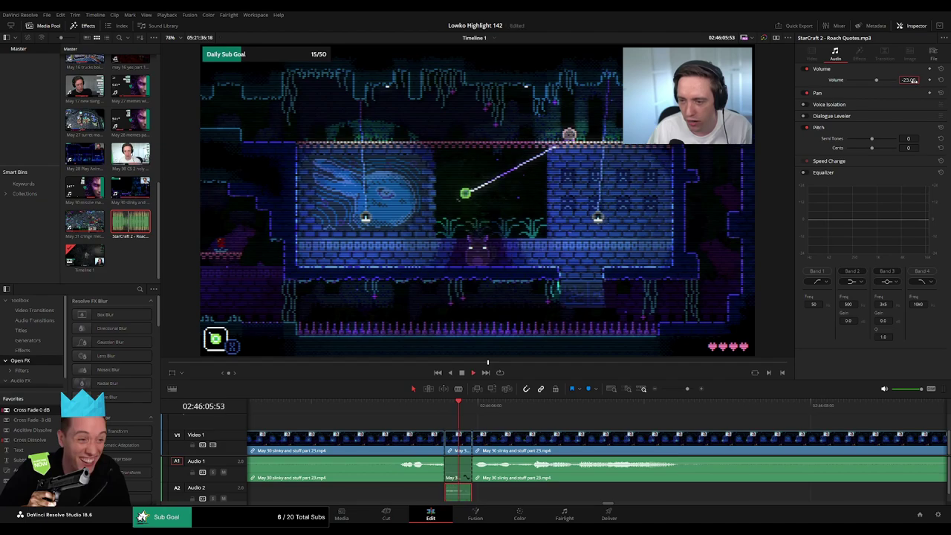
{"action": "scroll", "coordinate": [615, 420], "scroll_direction": "down", "scroll_amount": 2}
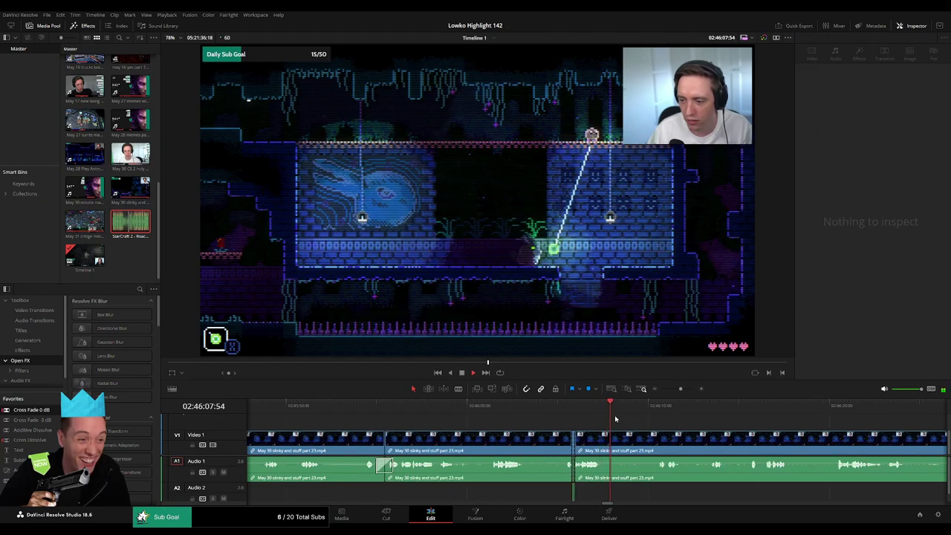
{"action": "left_click", "coordinate": [587, 439]}
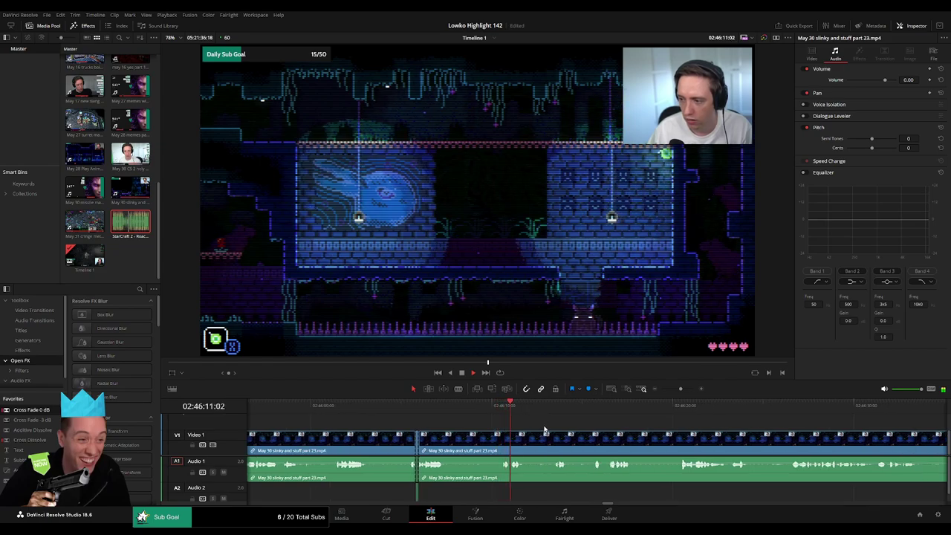
{"action": "scroll", "coordinate": [498, 422], "scroll_direction": "right", "scroll_amount": 3}
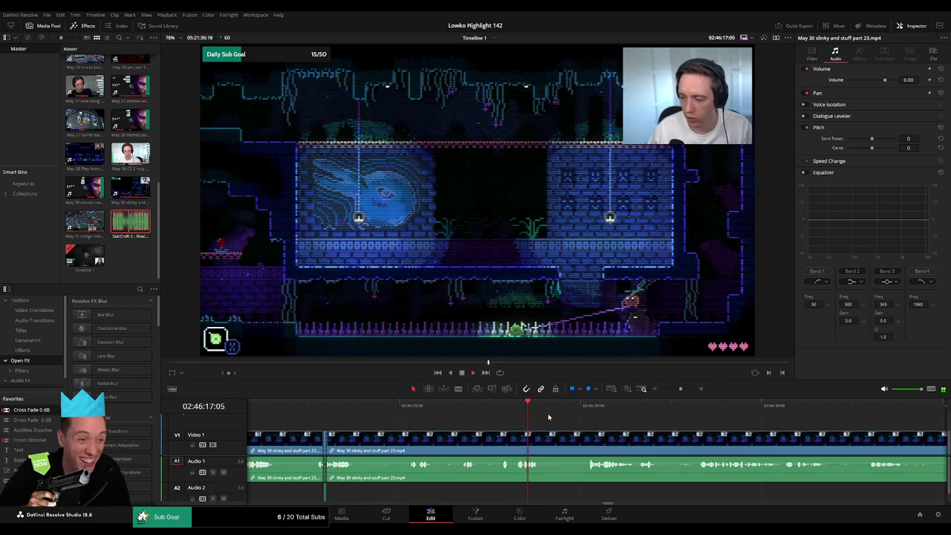
{"action": "scroll", "coordinate": [532, 423], "scroll_direction": "right", "scroll_amount": 4}
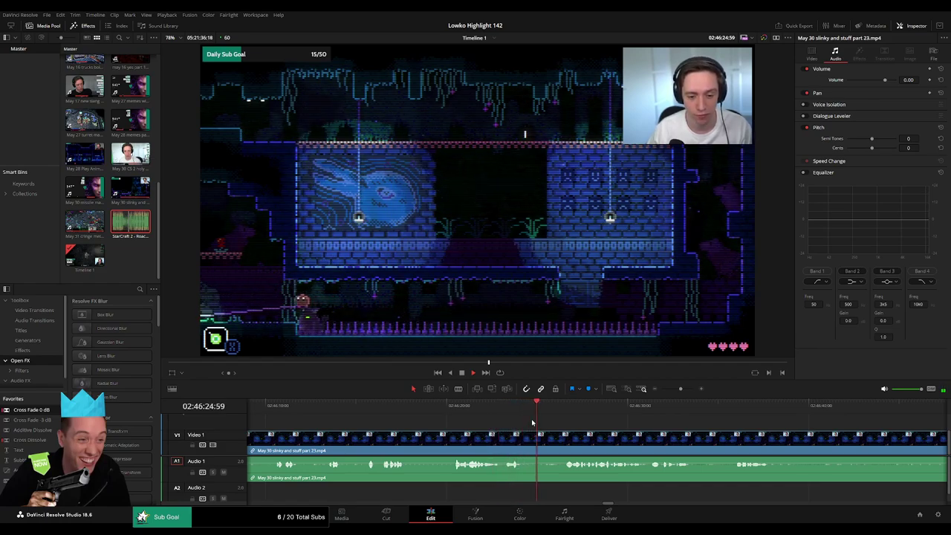
{"action": "scroll", "coordinate": [513, 427], "scroll_direction": "right", "scroll_amount": 5}
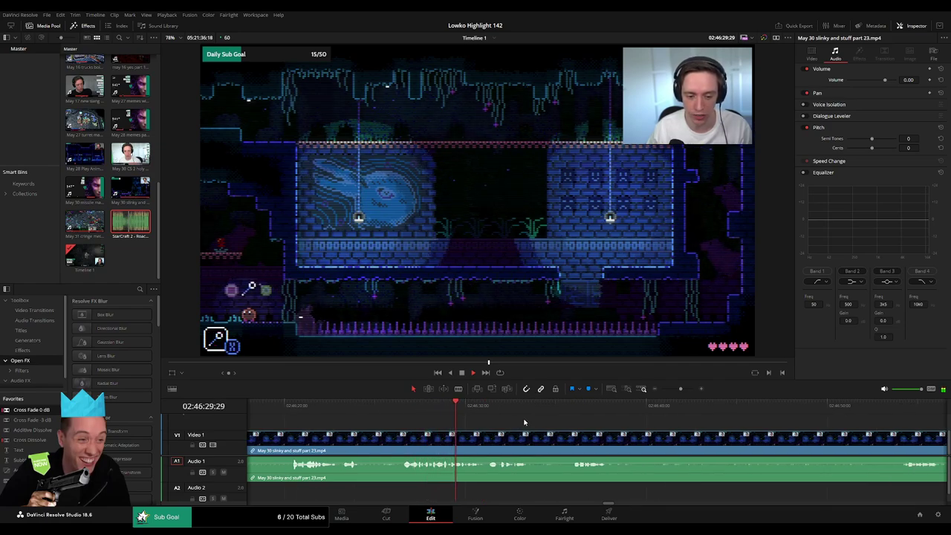
{"action": "scroll", "coordinate": [479, 413], "scroll_direction": "right", "scroll_amount": 3}
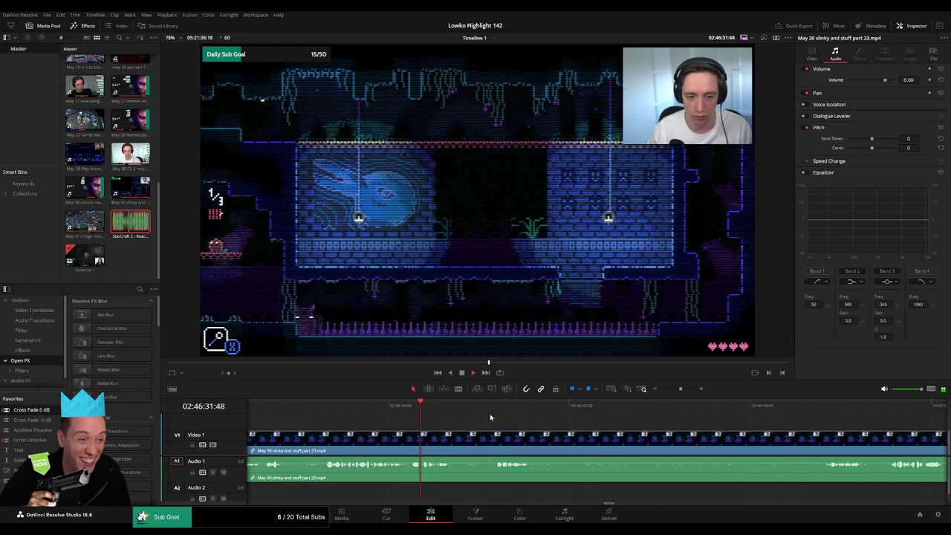
Step: Blade the slinky clip at 02:46:34 and preview the later footage
{"action": "left_click", "coordinate": [490, 410]}
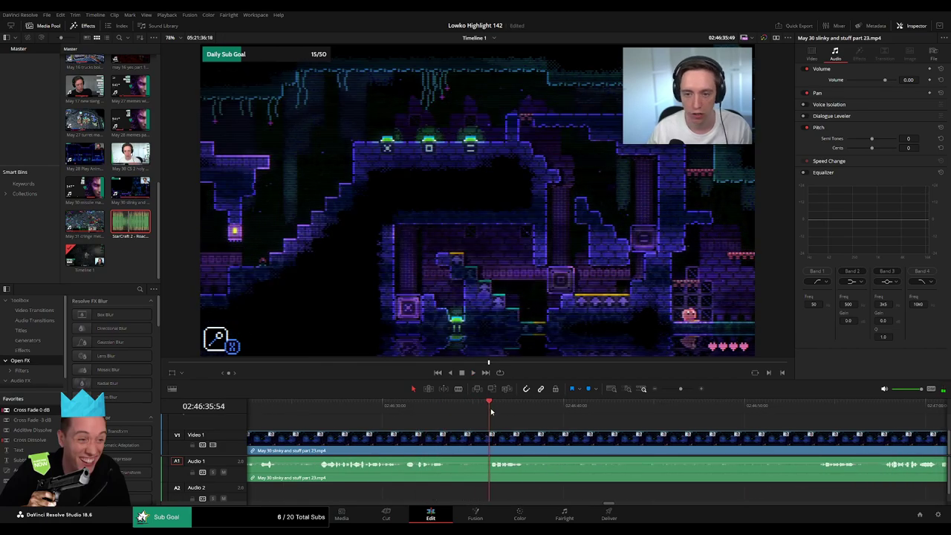
{"action": "left_click", "coordinate": [454, 439]}
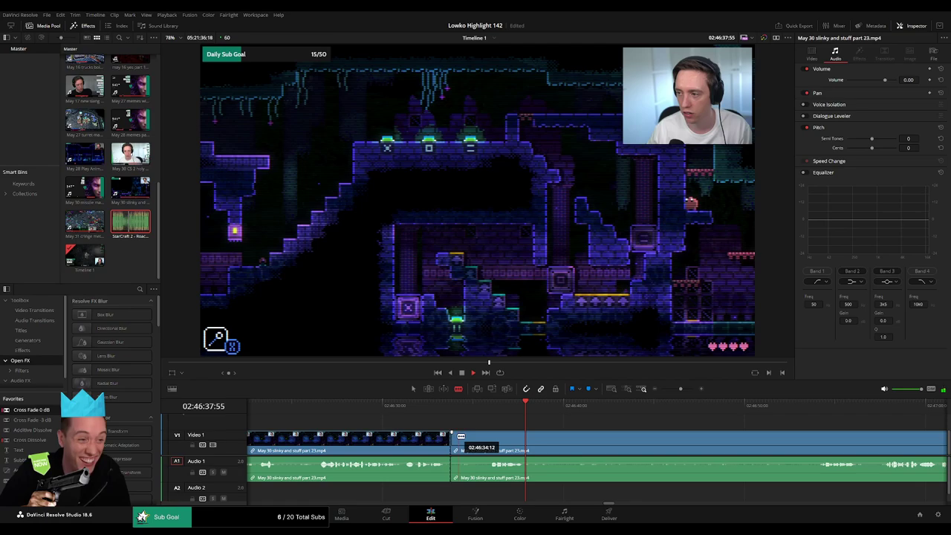
{"action": "left_click", "coordinate": [806, 408]}
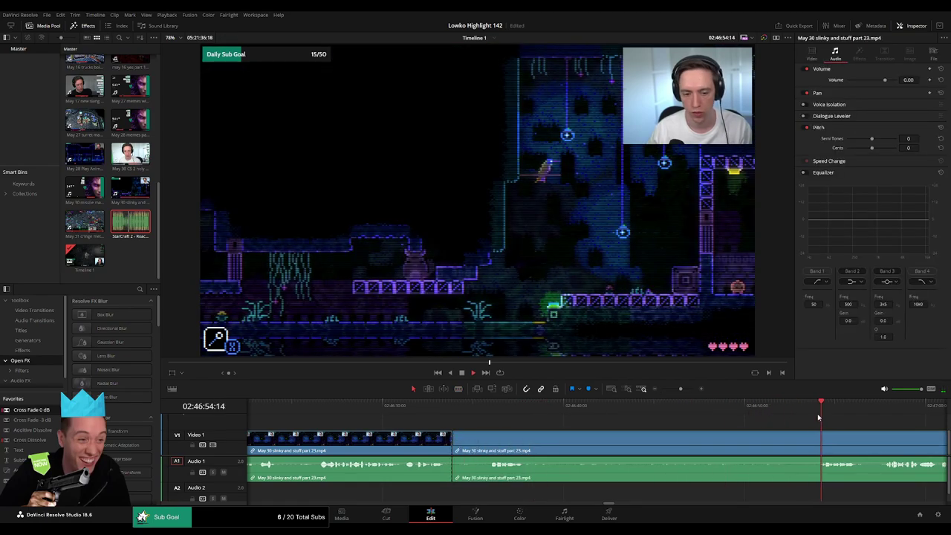
{"action": "scroll", "coordinate": [791, 431], "scroll_direction": "right", "scroll_amount": 2}
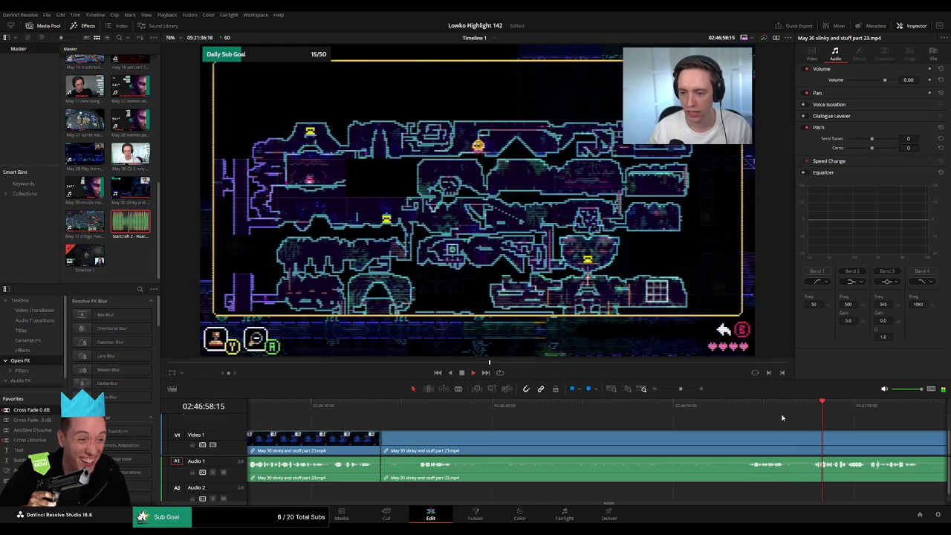
{"action": "left_click_drag", "start_coordinate": [680, 389], "coordinate": [676, 390]}
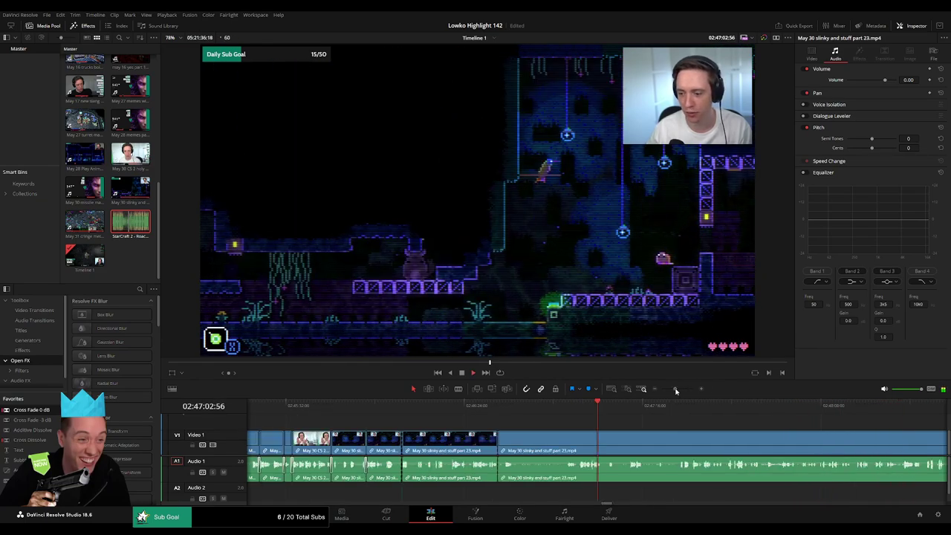
{"action": "left_click_drag", "start_coordinate": [620, 406], "coordinate": [754, 413]}
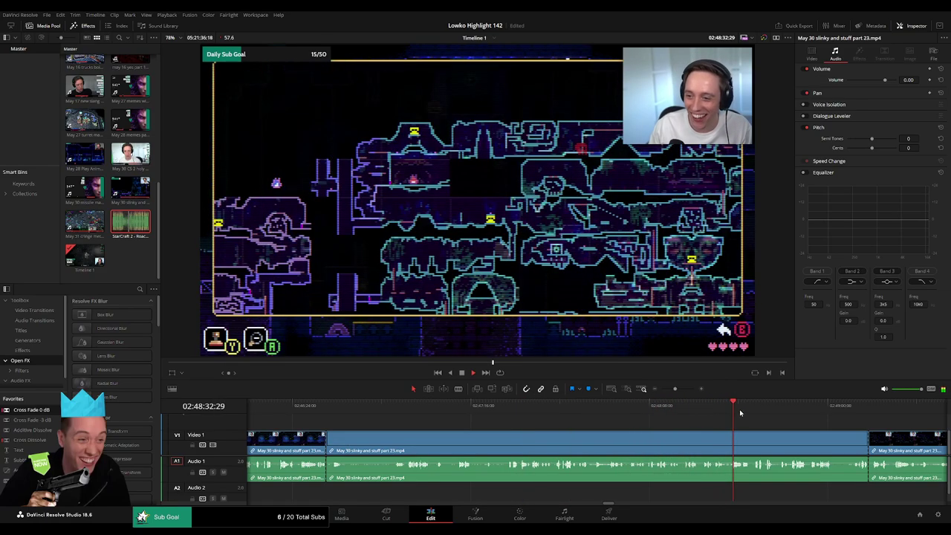
{"action": "left_click_drag", "start_coordinate": [674, 388], "coordinate": [678, 389]}
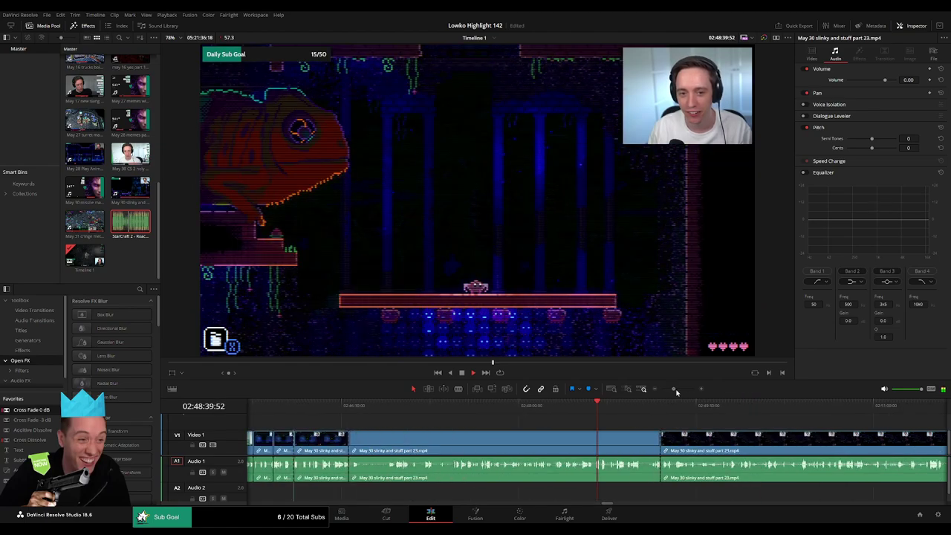
{"action": "left_click", "coordinate": [527, 405]}
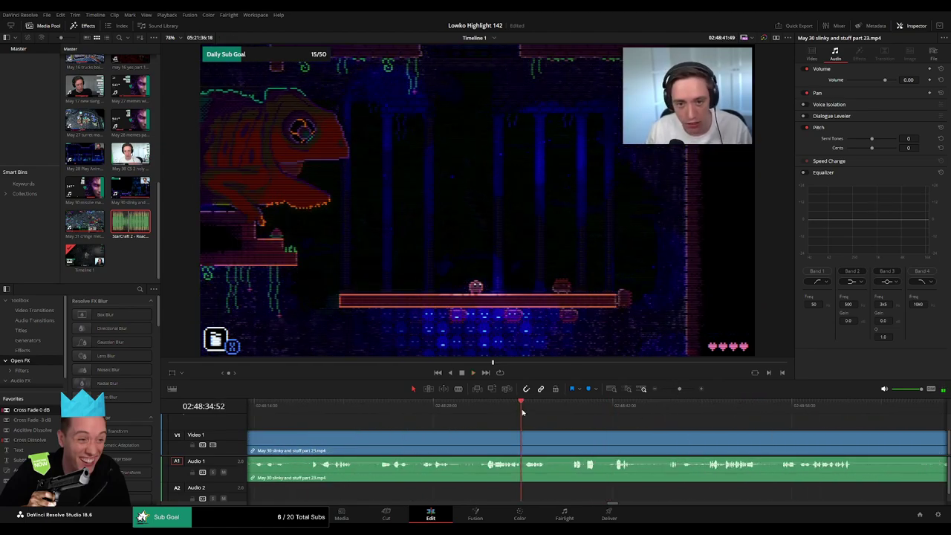
{"action": "left_click", "coordinate": [551, 411]}
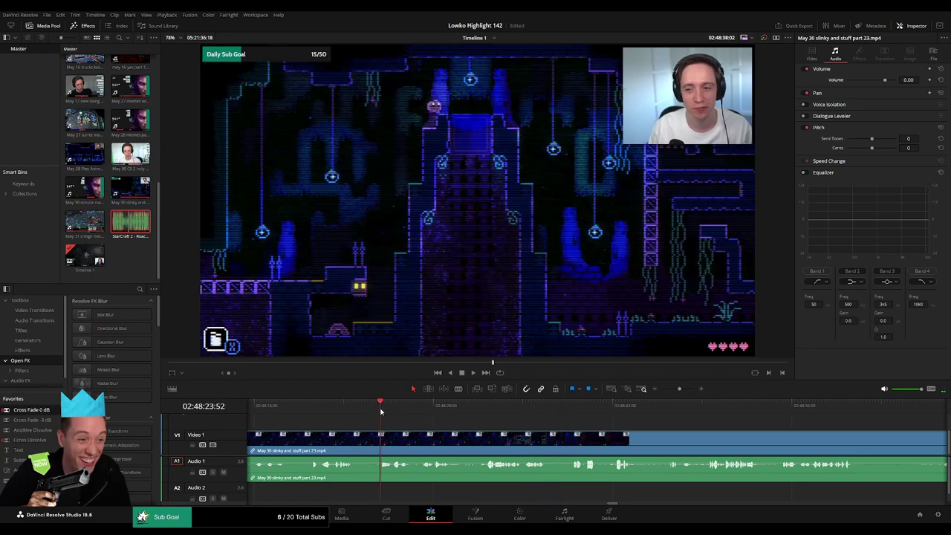
{"action": "key", "text": "space"}
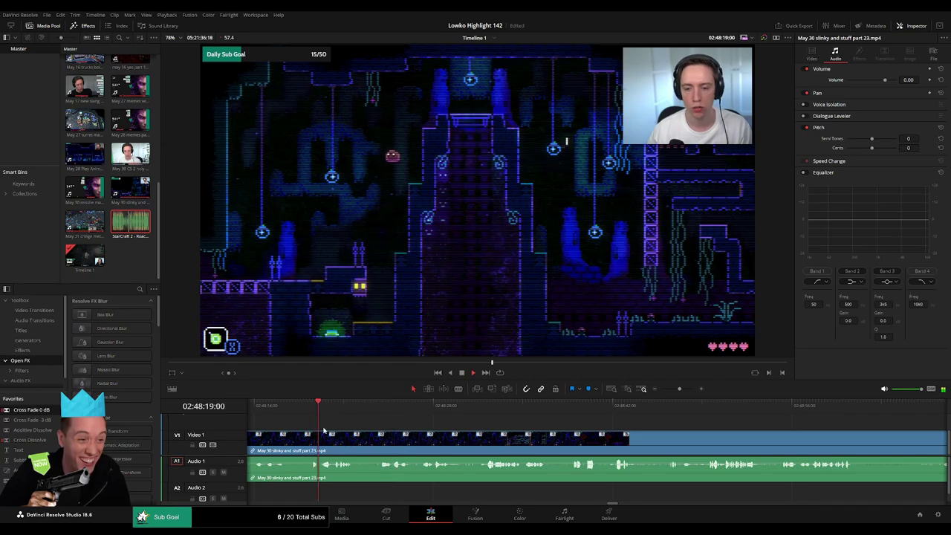
Step: Split the clip at the save-progress prompt with Ctrl+B and ripple-delete the footage before it
{"action": "left_click", "coordinate": [393, 414]}
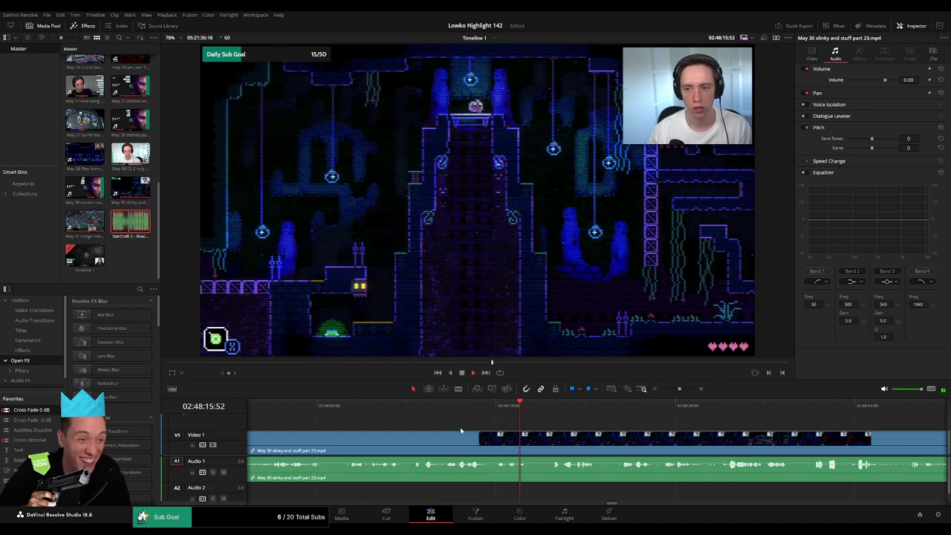
{"action": "left_click", "coordinate": [412, 415]}
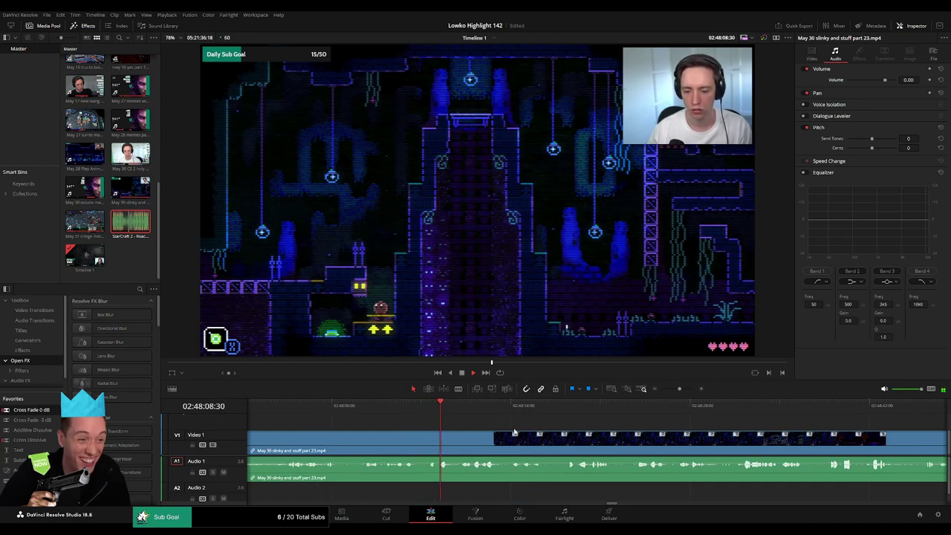
{"action": "left_click", "coordinate": [417, 408]}
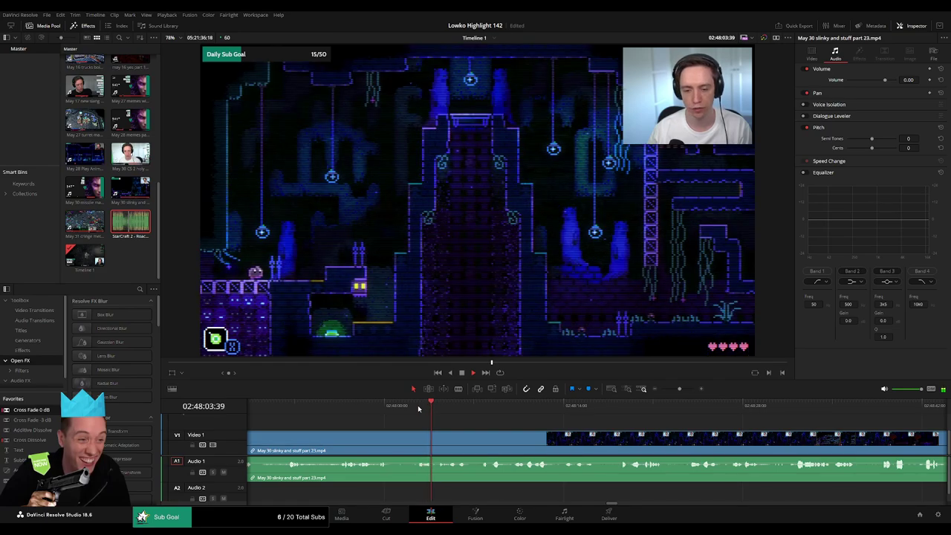
{"action": "left_click", "coordinate": [343, 408]}
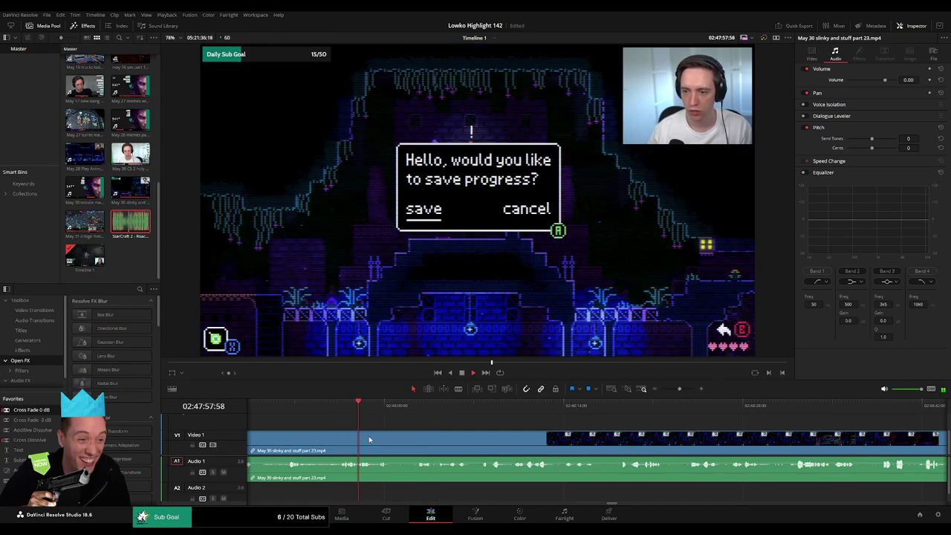
{"action": "left_click", "coordinate": [292, 407]}
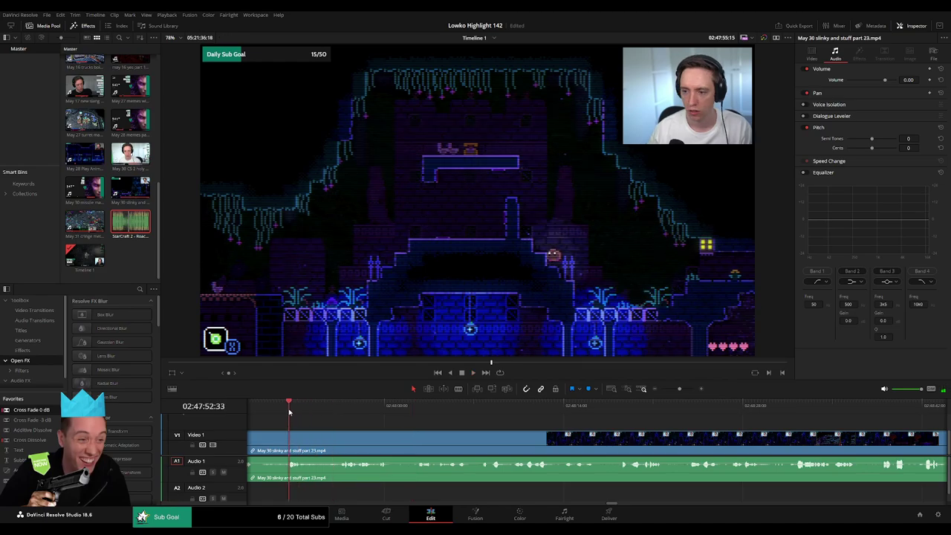
{"action": "left_click_drag", "start_coordinate": [435, 407], "coordinate": [473, 410]}
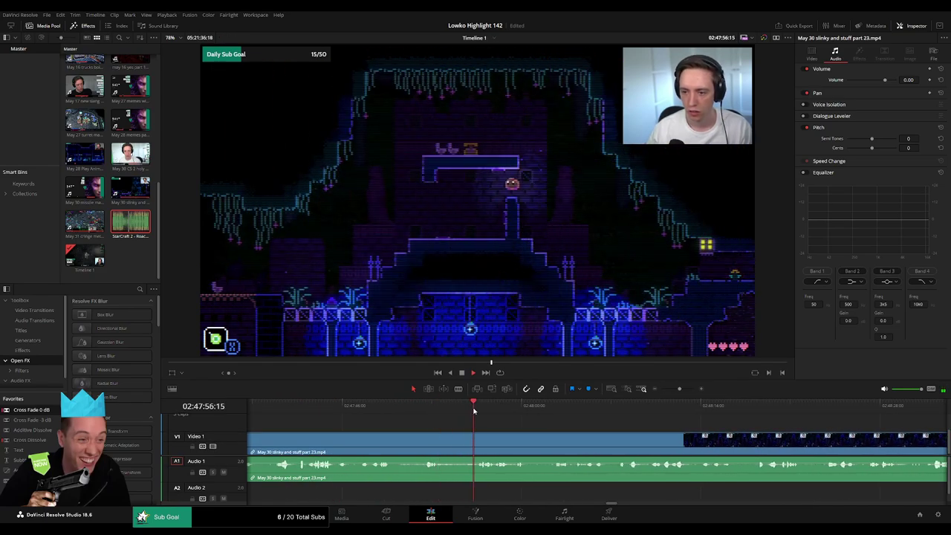
{"action": "key", "text": "ctrl+b"}
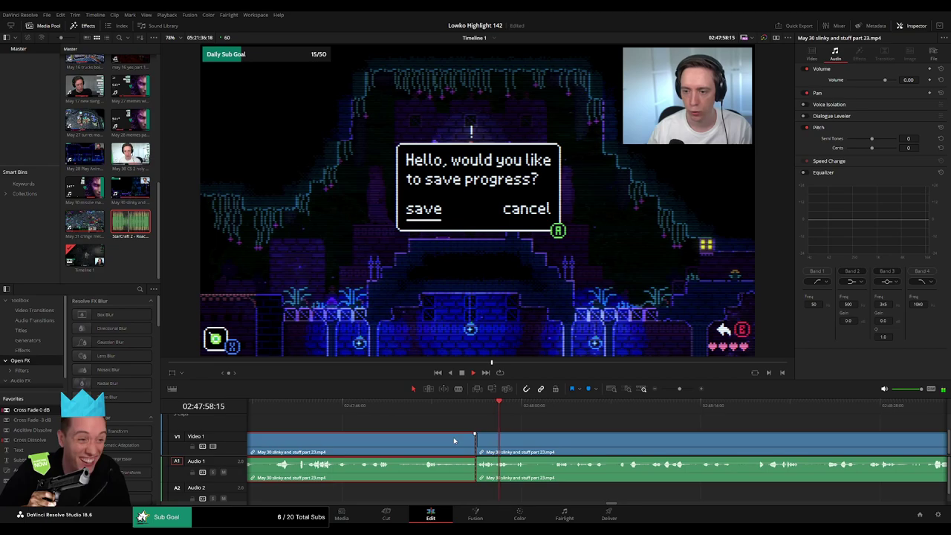
{"action": "key", "text": "Delete"}
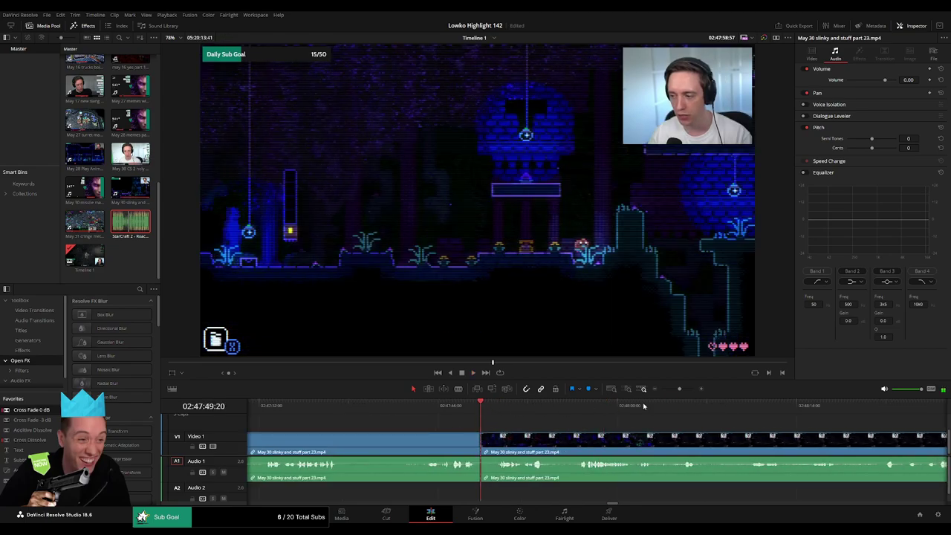
{"action": "left_click", "coordinate": [670, 388]}
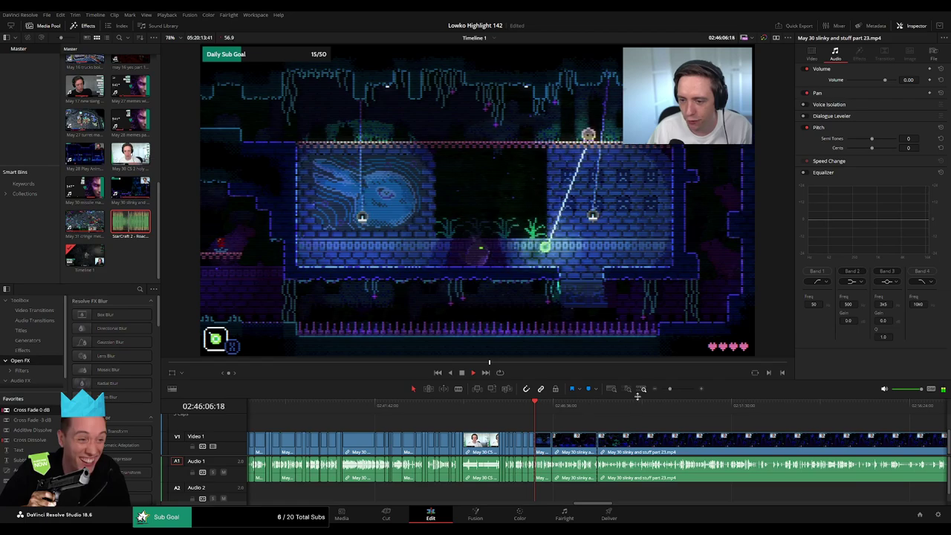
{"action": "left_click", "coordinate": [674, 389]}
{"action": "left_click", "coordinate": [662, 402]}
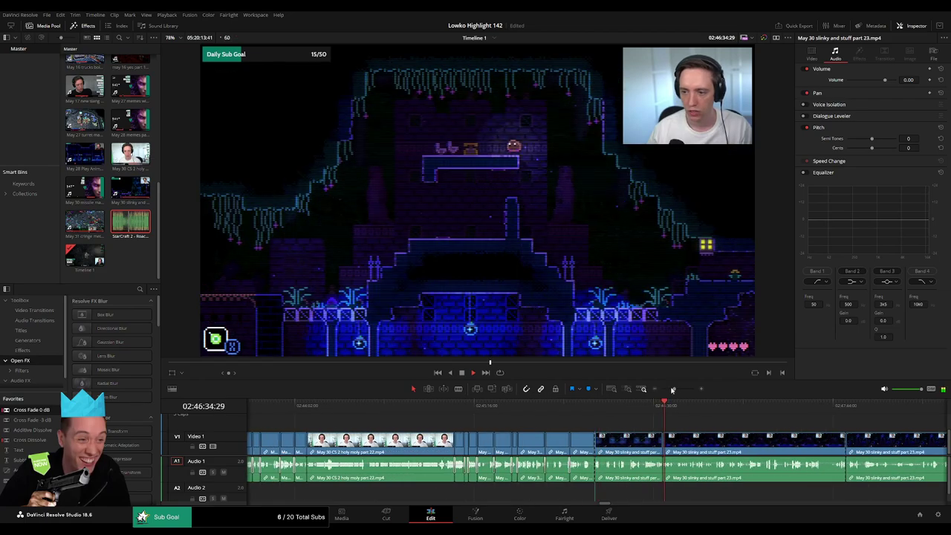
{"action": "scroll", "coordinate": [402, 424], "scroll_direction": "up", "scroll_amount": 2}
{"action": "left_click_drag", "start_coordinate": [31, 409], "coordinate": [555, 472]}
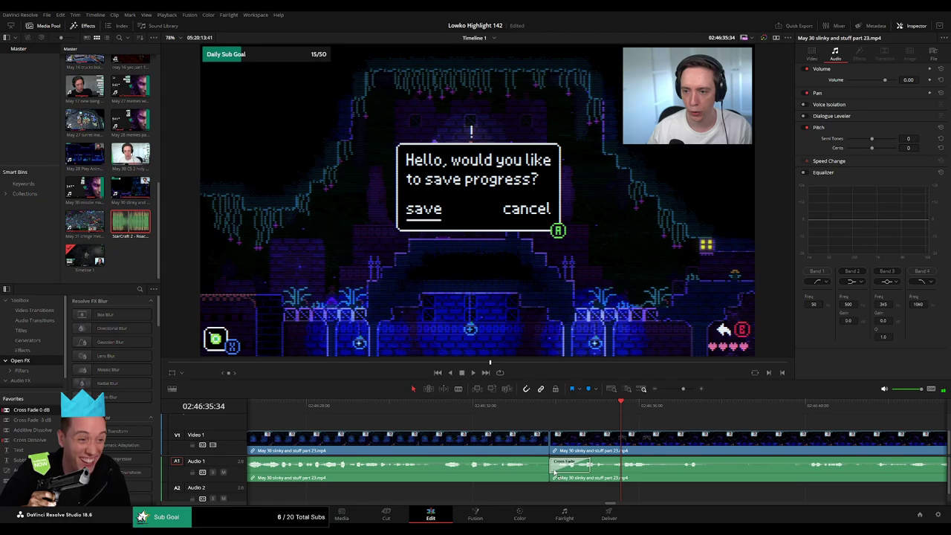
{"action": "scroll", "coordinate": [723, 453], "scroll_direction": "right", "scroll_amount": 3}
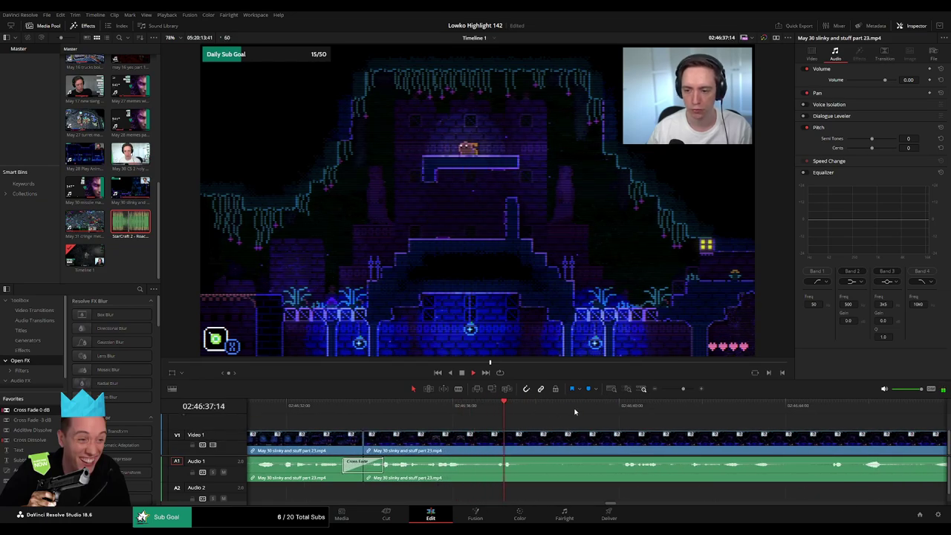
{"action": "scroll", "coordinate": [550, 415], "scroll_direction": "down", "scroll_amount": 4}
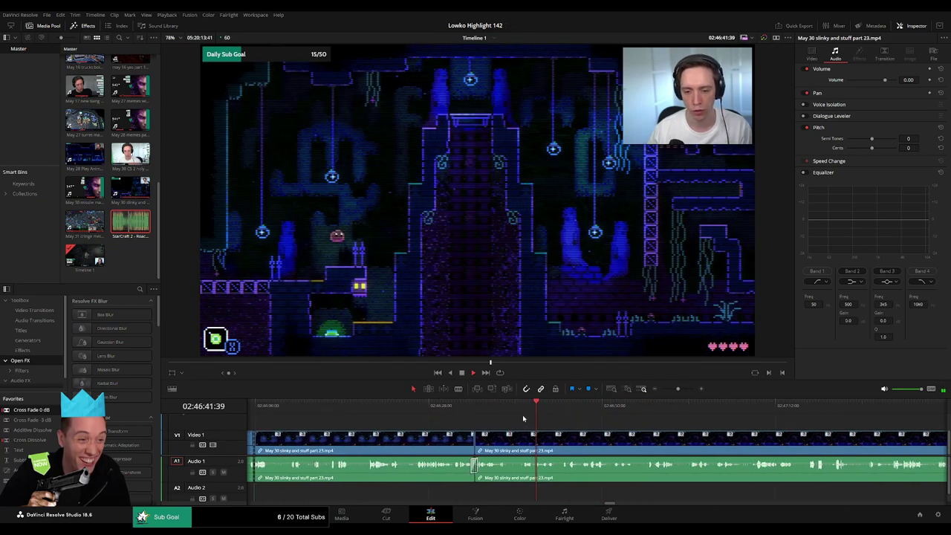
{"action": "scroll", "coordinate": [523, 419], "scroll_direction": "right", "scroll_amount": 2}
{"action": "left_click_drag", "start_coordinate": [455, 413], "coordinate": [471, 413]}
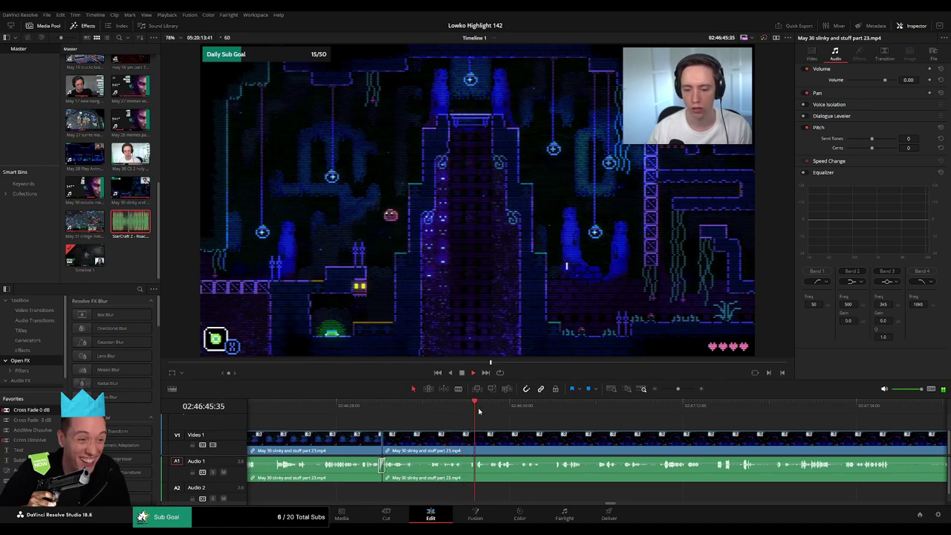
{"action": "left_click_drag", "start_coordinate": [530, 409], "coordinate": [557, 409]}
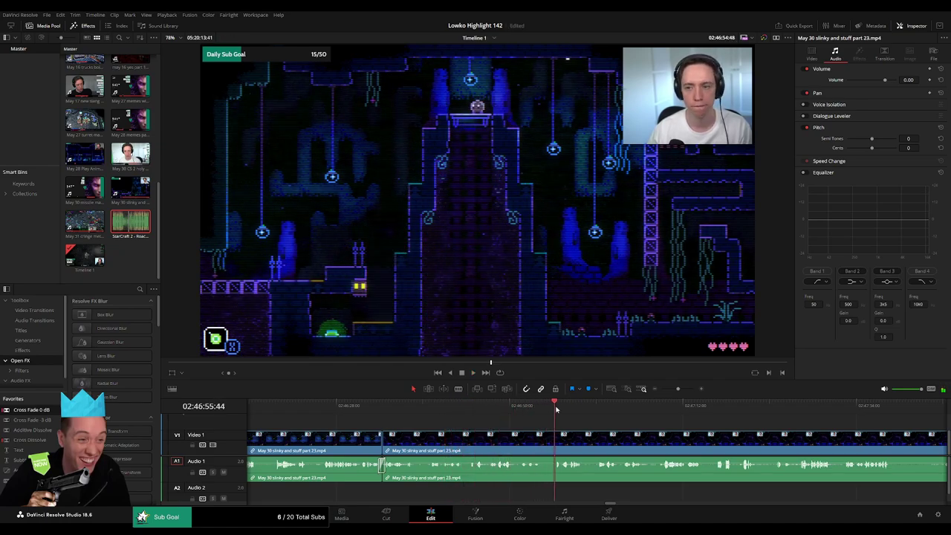
{"action": "scroll", "coordinate": [448, 422], "scroll_direction": "right", "scroll_amount": 3}
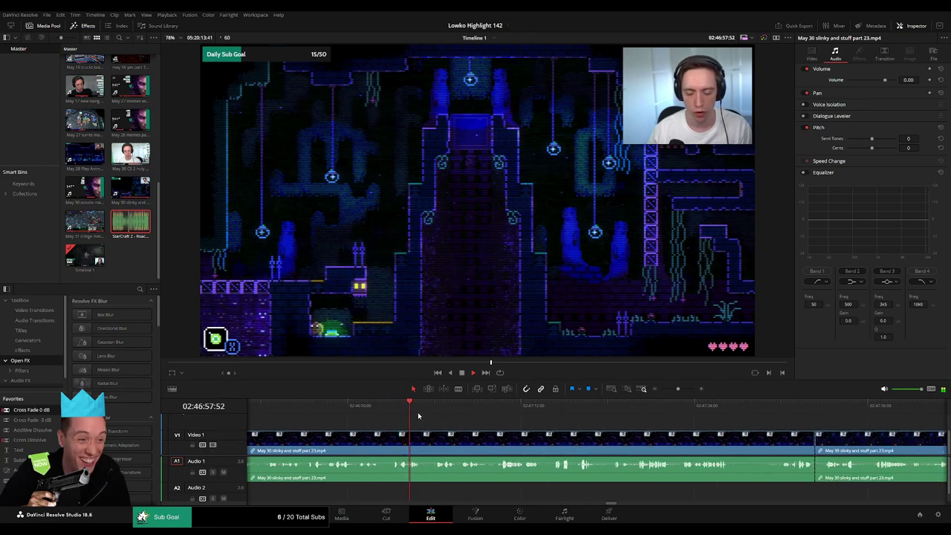
{"action": "left_click", "coordinate": [426, 411]}
{"action": "mouse_move", "coordinate": [434, 411]}
{"action": "left_mouse_down"}
{"action": "mouse_move", "coordinate": [405, 408]}
{"action": "mouse_move", "coordinate": [439, 409]}
{"action": "left_mouse_up"}
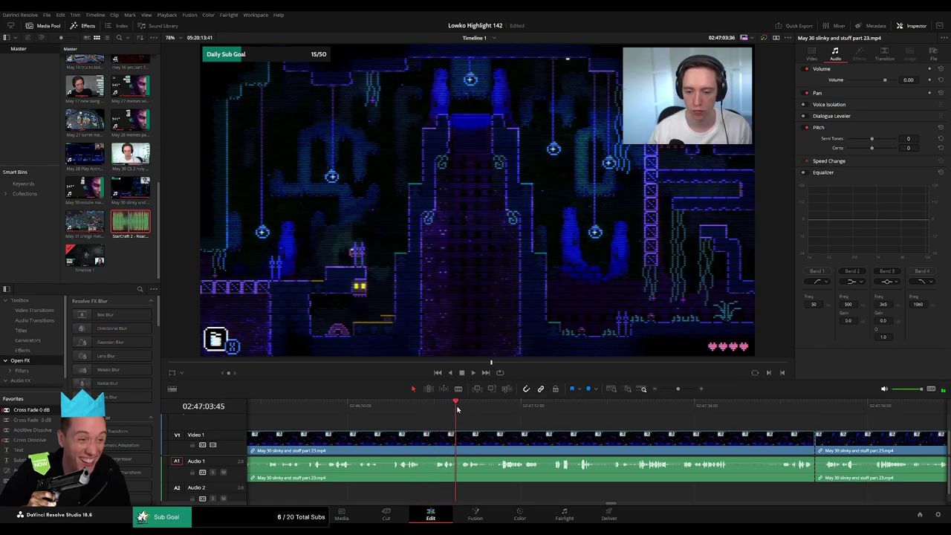
{"action": "left_click", "coordinate": [465, 410]}
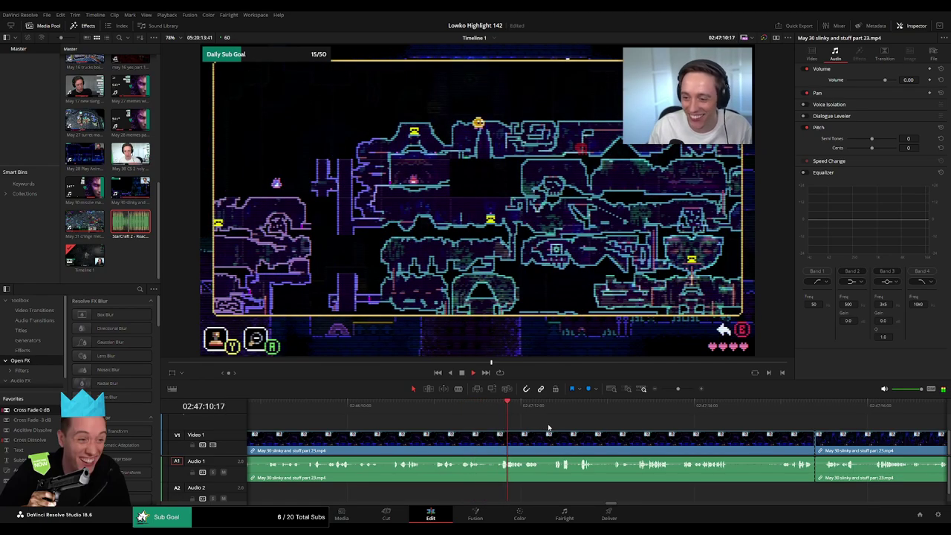
{"action": "scroll", "coordinate": [491, 435], "scroll_direction": "right", "scroll_amount": 3}
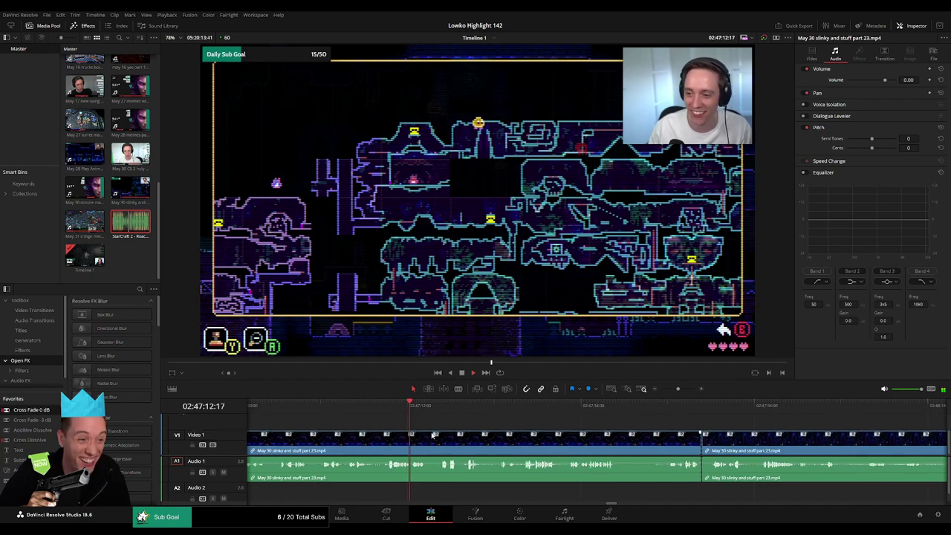
{"action": "scroll", "coordinate": [434, 436], "scroll_direction": "right", "scroll_amount": 1}
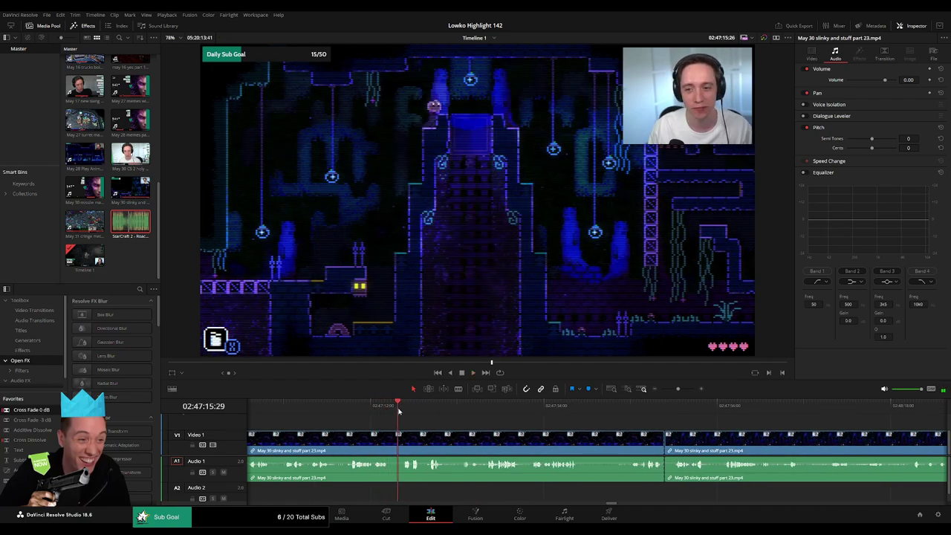
{"action": "scroll", "coordinate": [390, 424], "scroll_direction": "right", "scroll_amount": 1}
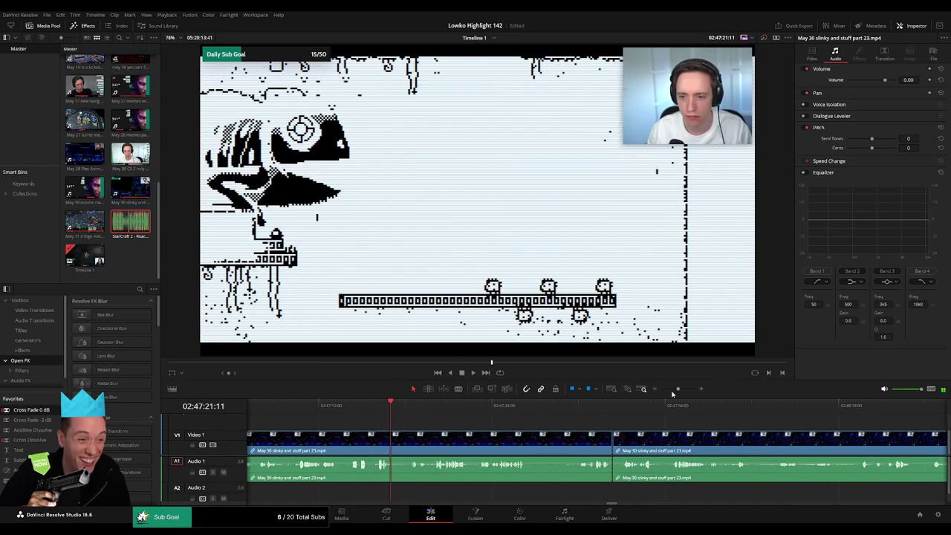
Step: Blade the platformer clip twice and move the StarCraft 2 quote audio to start at the cut
{"action": "left_click_drag", "start_coordinate": [678, 390], "coordinate": [686, 392]}
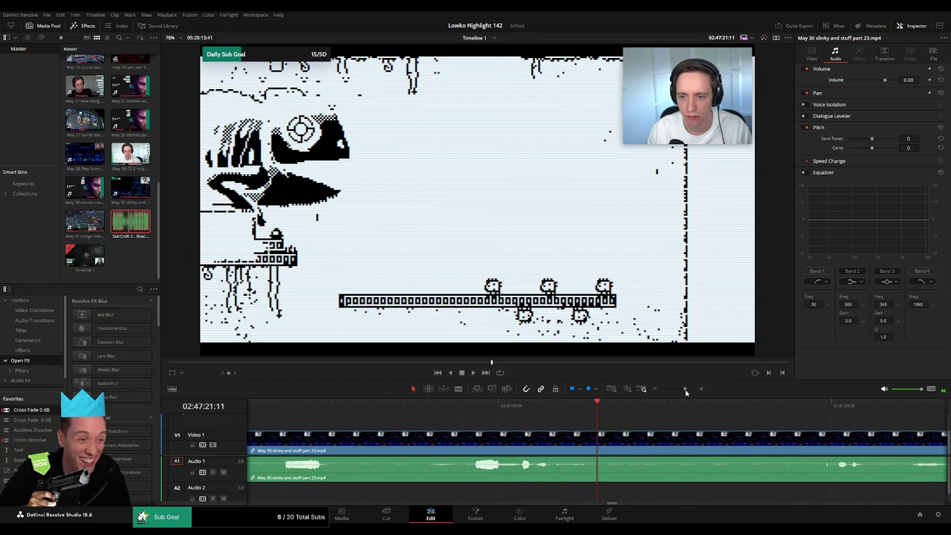
{"action": "left_click", "coordinate": [470, 410]}
{"action": "key", "text": "b"}
{"action": "left_click", "coordinate": [518, 439]}
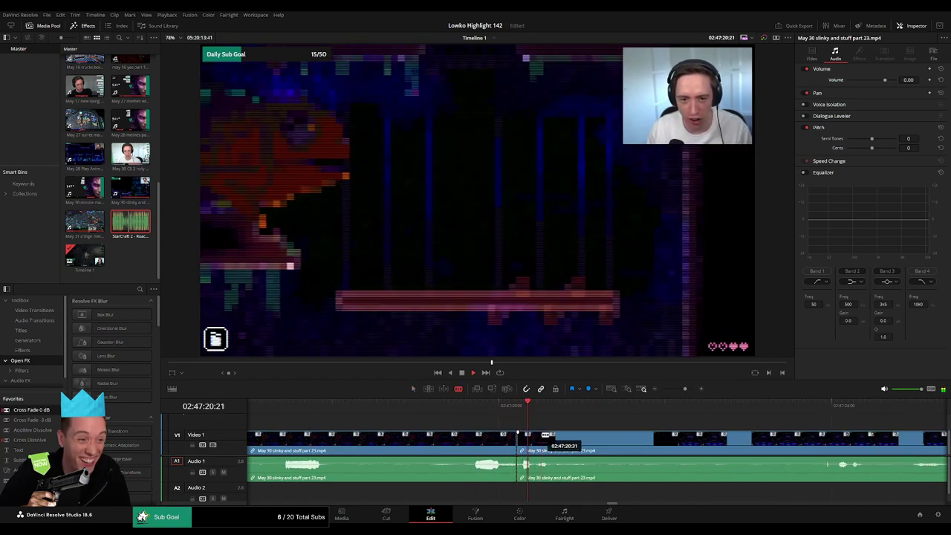
{"action": "left_click", "coordinate": [535, 439]}
{"action": "key", "text": "a"}
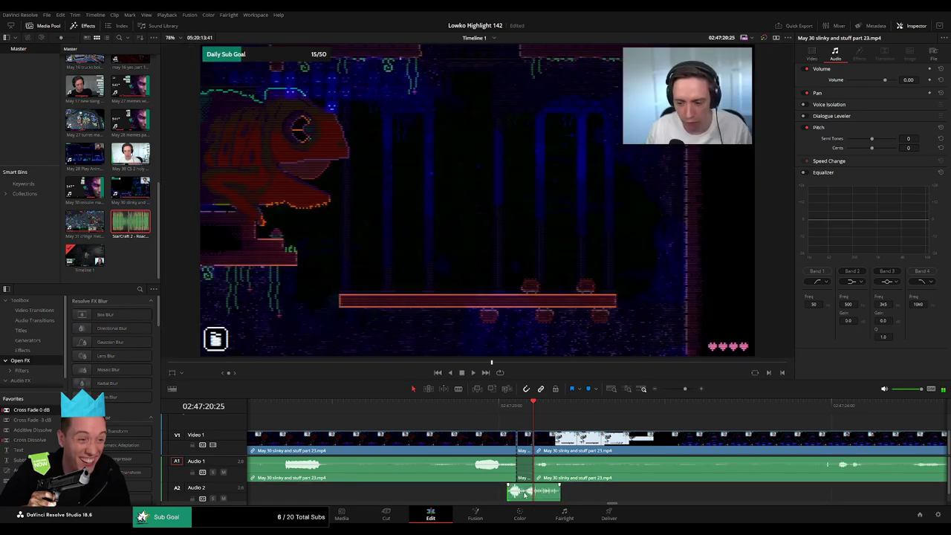
{"action": "left_click_drag", "start_coordinate": [492, 494], "coordinate": [562, 496]}
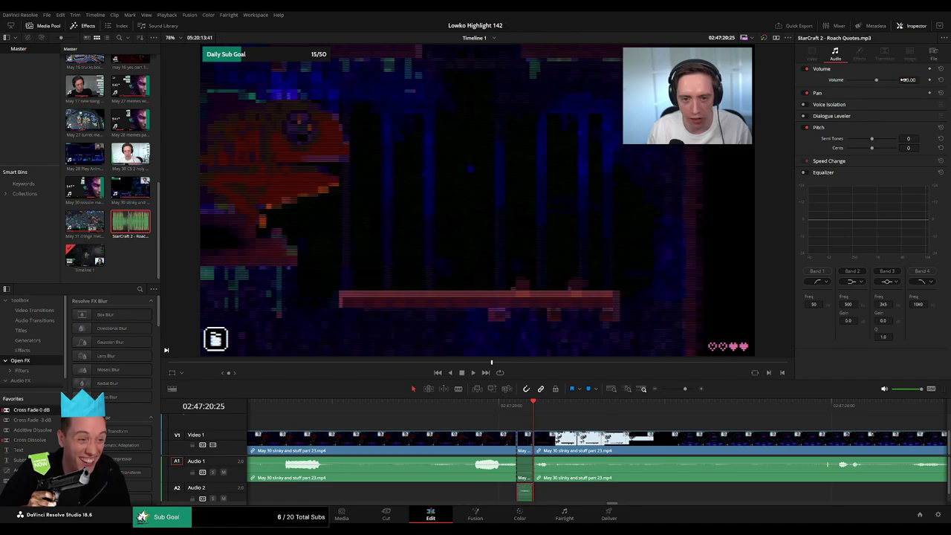
Step: Play back the section and trim the next clip's start to close the gap
{"action": "left_click", "coordinate": [648, 413]}
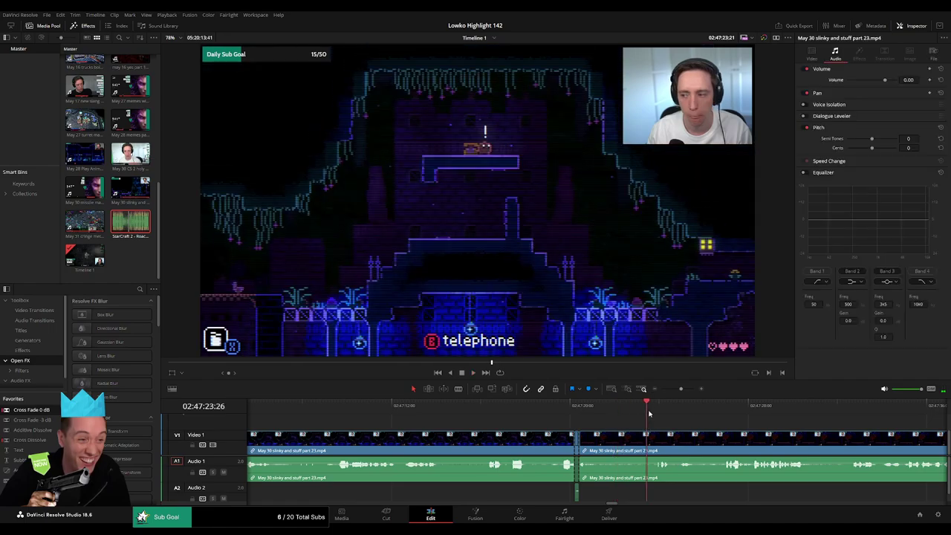
{"action": "key", "text": "space"}
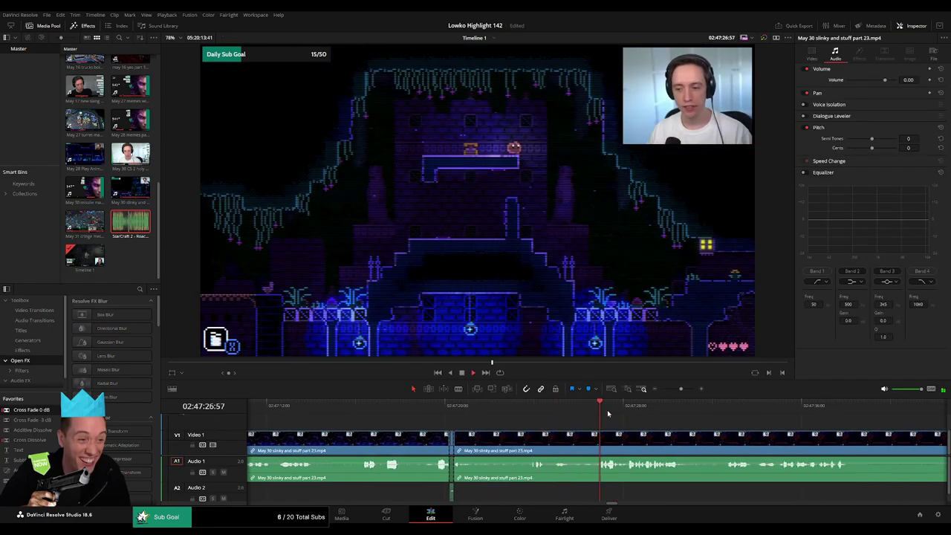
{"action": "left_click_drag", "start_coordinate": [681, 389], "coordinate": [679, 389]}
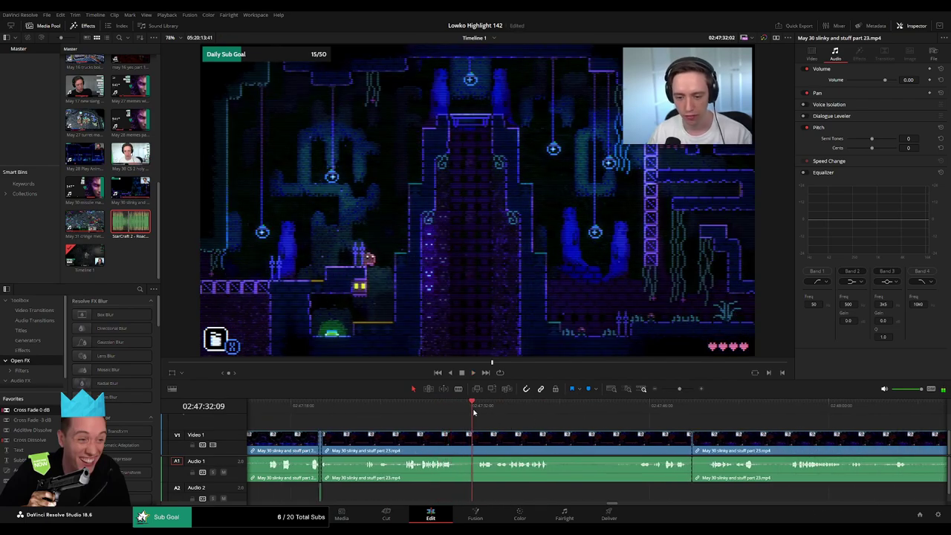
{"action": "left_click_drag", "start_coordinate": [459, 444], "coordinate": [481, 443]}
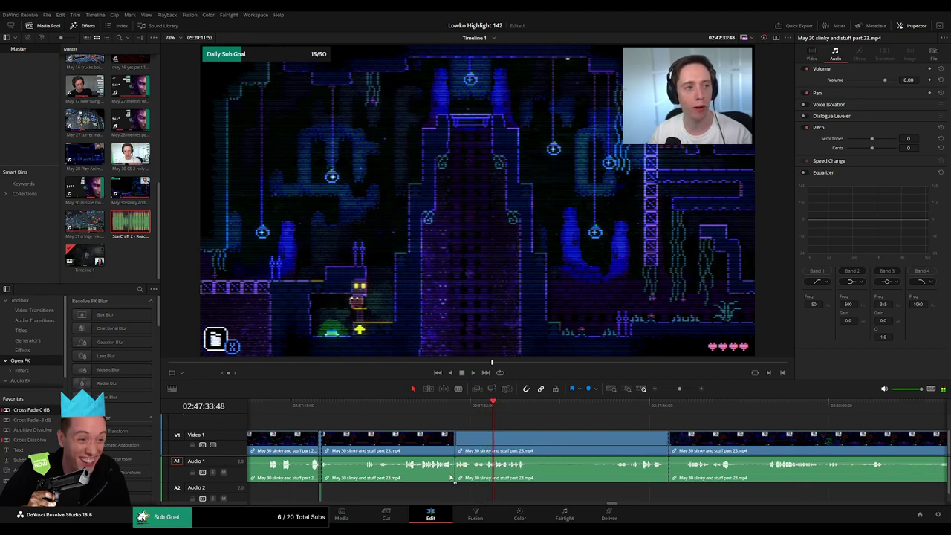
{"action": "scroll", "coordinate": [428, 426], "scroll_direction": "right", "scroll_amount": 5}
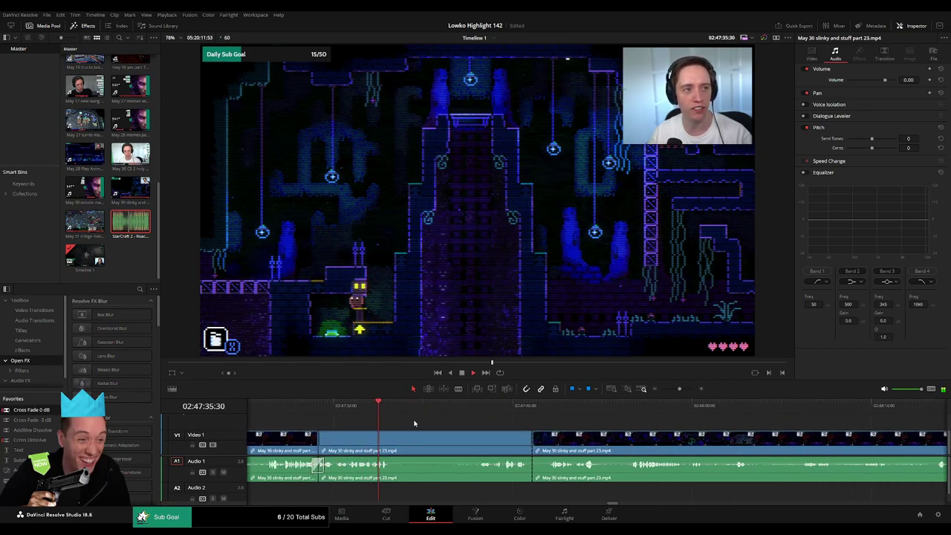
Step: Cut out the unwanted section between two blade cuts and close the gap
{"action": "key", "text": "b"}
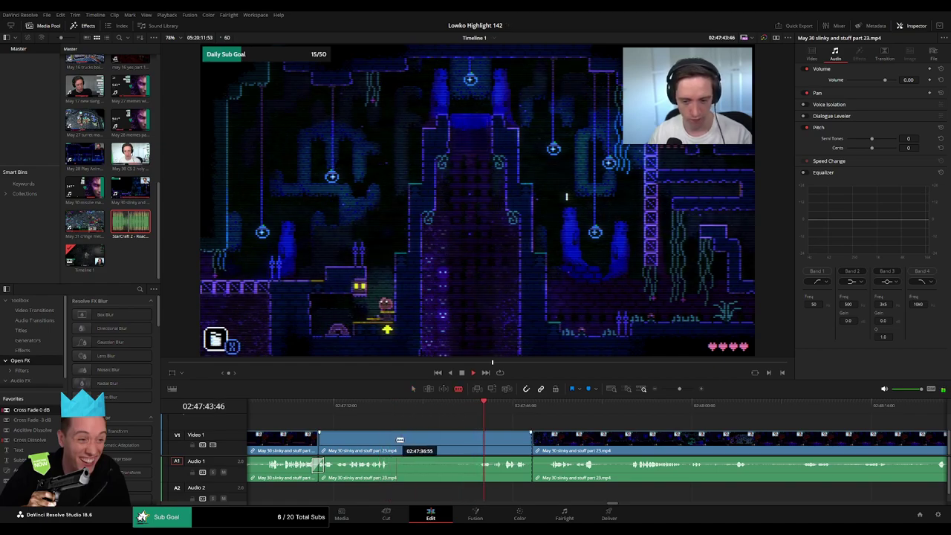
{"action": "left_click", "coordinate": [392, 442]}
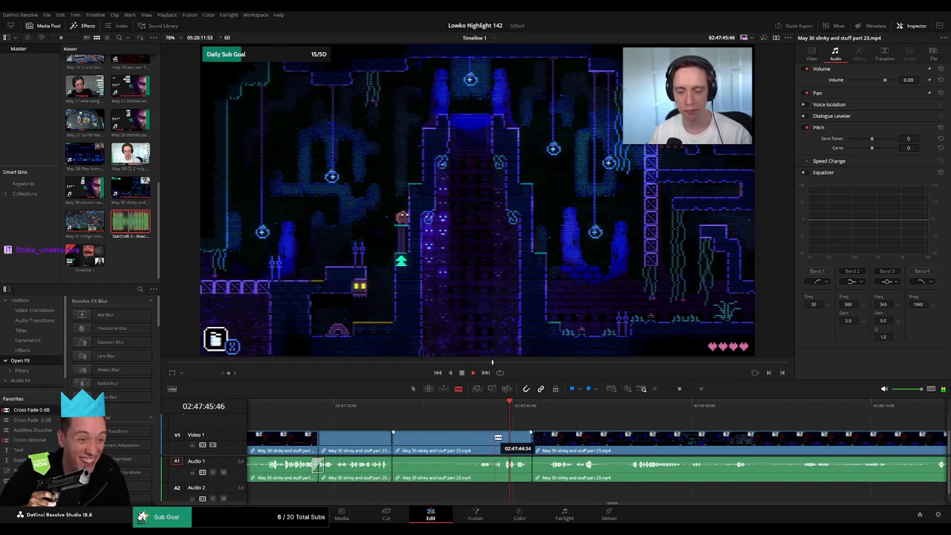
{"action": "left_click", "coordinate": [461, 442]}
{"action": "key", "text": "a"}
{"action": "left_click", "coordinate": [435, 443]}
{"action": "key", "text": "Delete"}
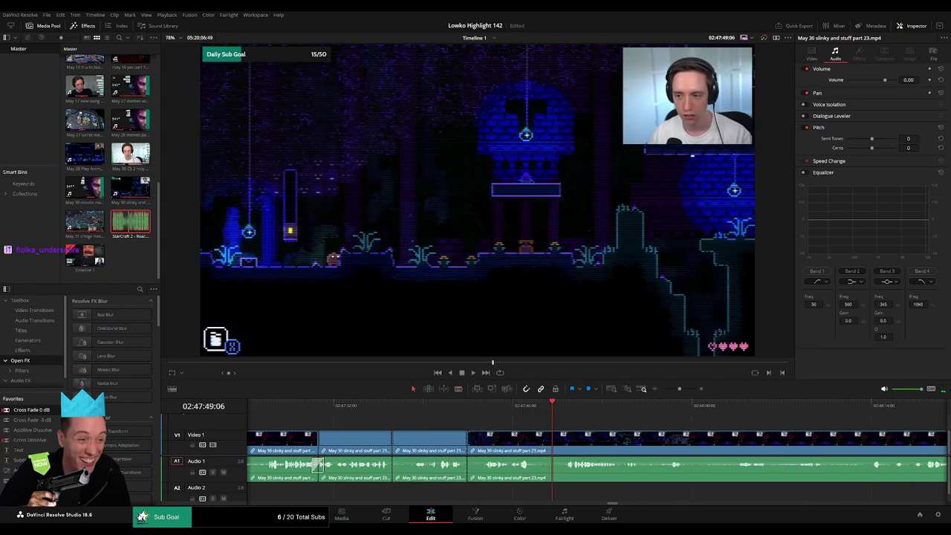
Step: Extend the clip's end to restore footage, then trim the first clip to the playhead
{"action": "left_click", "coordinate": [460, 411]}
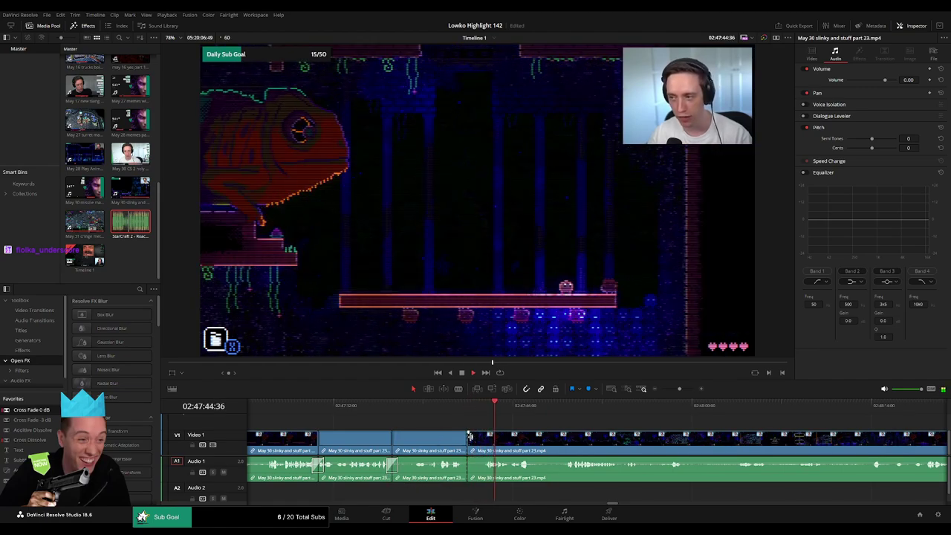
{"action": "left_click_drag", "start_coordinate": [467, 443], "coordinate": [541, 443]}
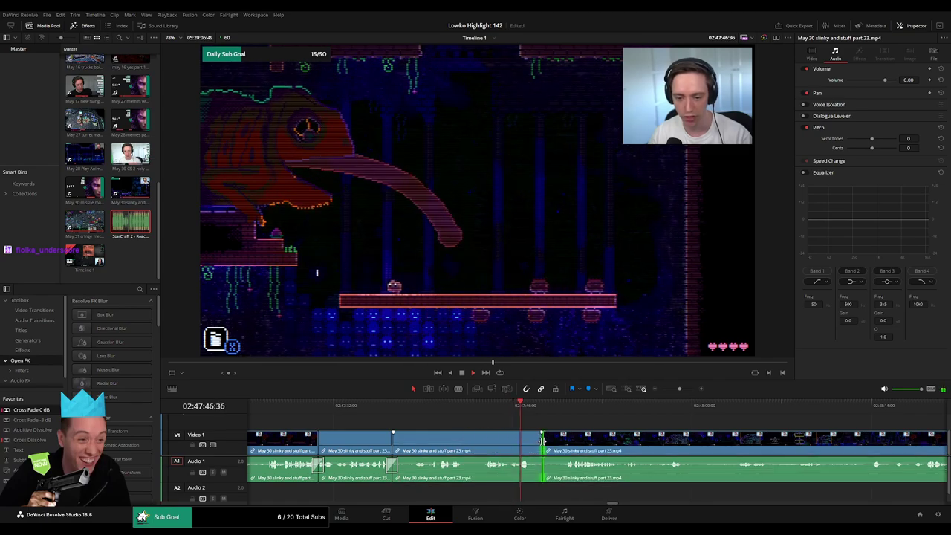
{"action": "scroll", "coordinate": [475, 434], "scroll_direction": "right", "scroll_amount": 2}
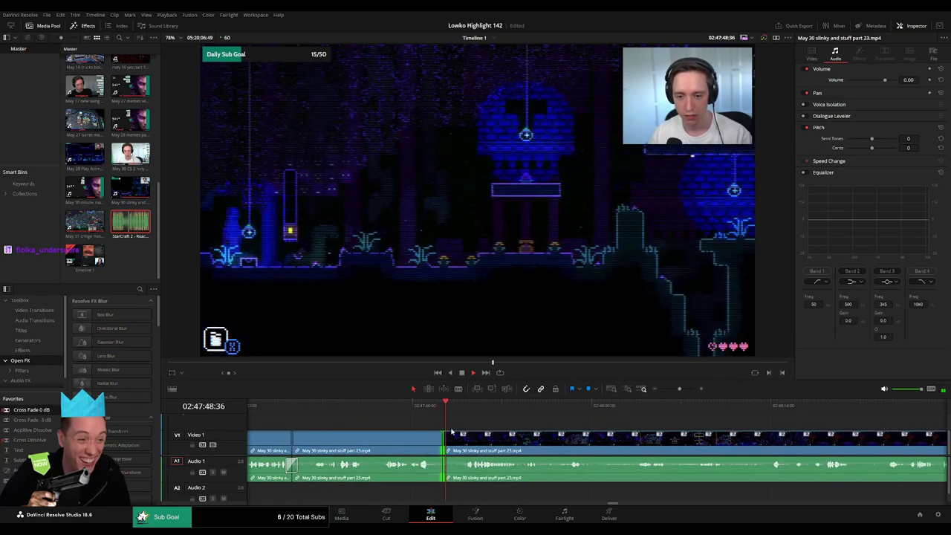
{"action": "left_click_drag", "start_coordinate": [443, 444], "coordinate": [553, 444]}
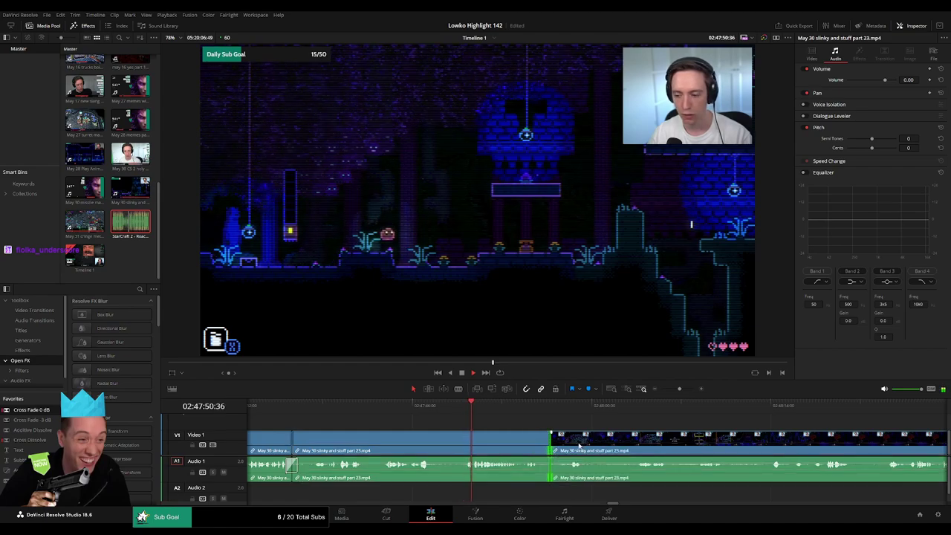
{"action": "scroll", "coordinate": [457, 435], "scroll_direction": "right", "scroll_amount": 2}
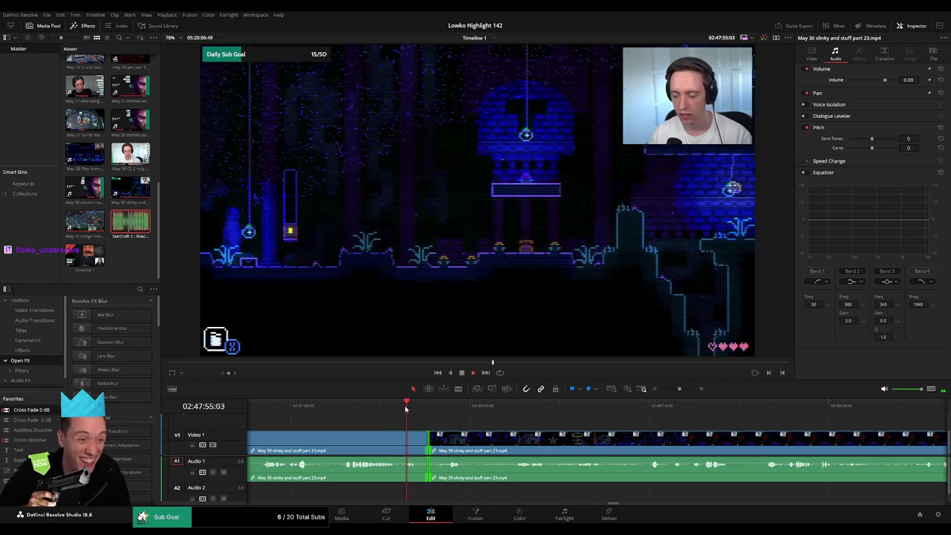
{"action": "key", "text": "shift+]"}
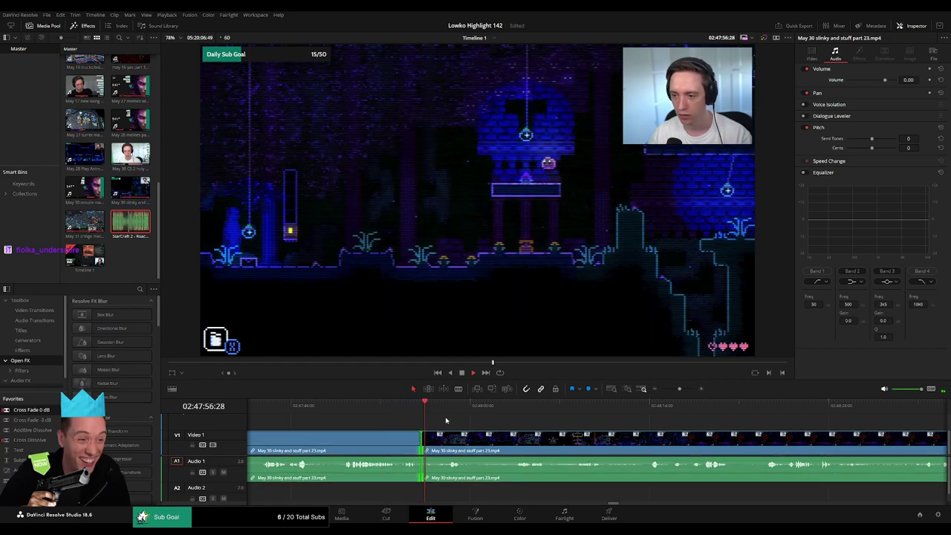
Step: Box-select clips and move the playhead further along the timeline
{"action": "left_click_drag", "start_coordinate": [459, 413], "coordinate": [521, 420]}
{"action": "left_click", "coordinate": [525, 407]}
{"action": "left_click", "coordinate": [785, 408]}
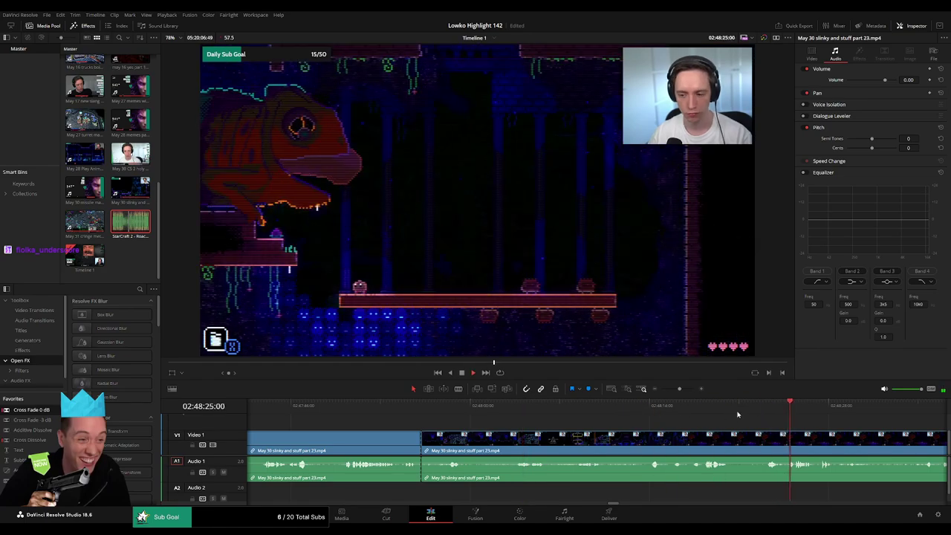
{"action": "left_click_drag", "start_coordinate": [679, 390], "coordinate": [677, 389]}
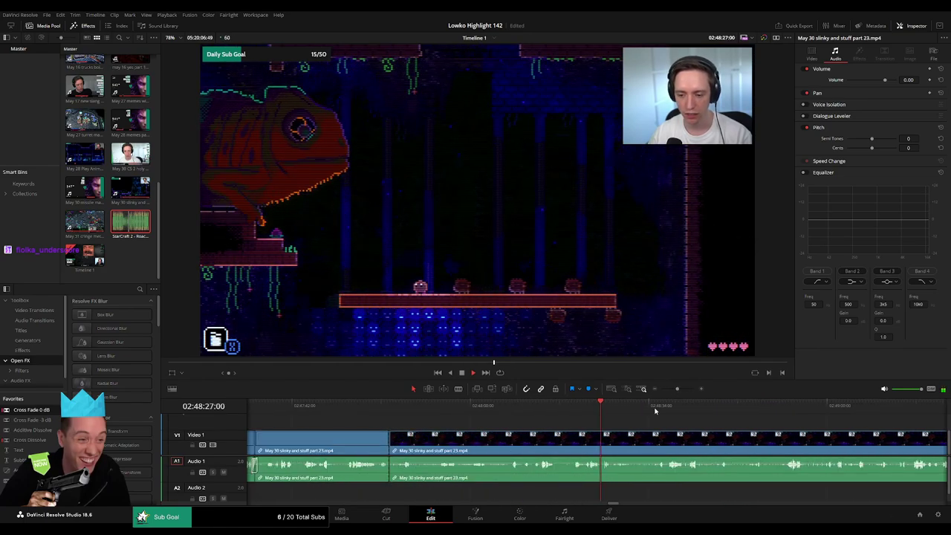
{"action": "left_click", "coordinate": [669, 404]}
Step: Zoom out and play back the later slinky gameplay to review it
{"action": "key", "text": "ctrl+minus"}
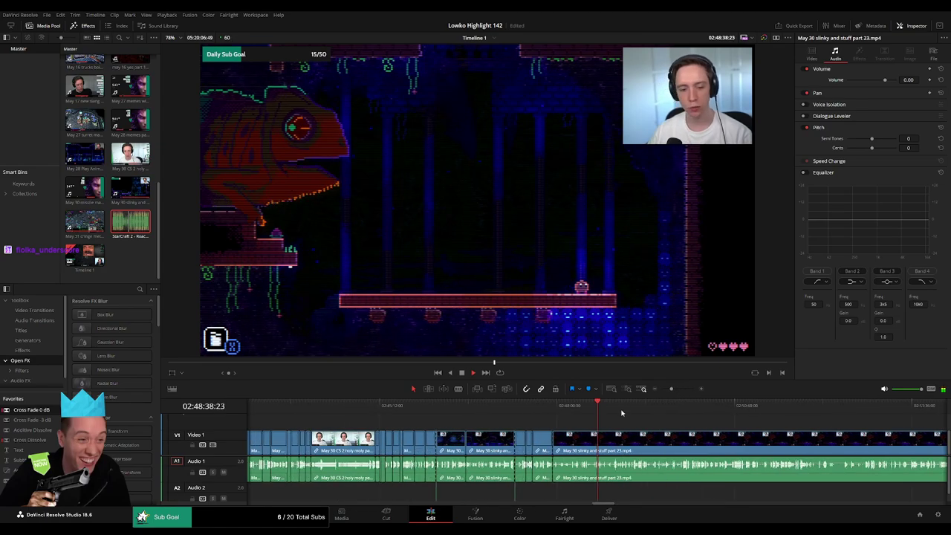
{"action": "left_click", "coordinate": [642, 406]}
{"action": "left_click", "coordinate": [673, 407]}
{"action": "left_click", "coordinate": [690, 407]}
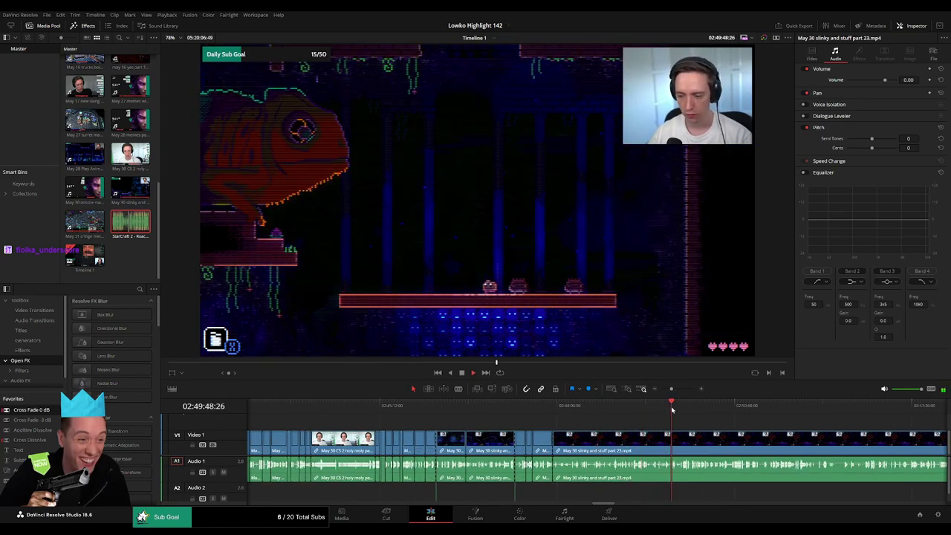
{"action": "key", "text": "space"}
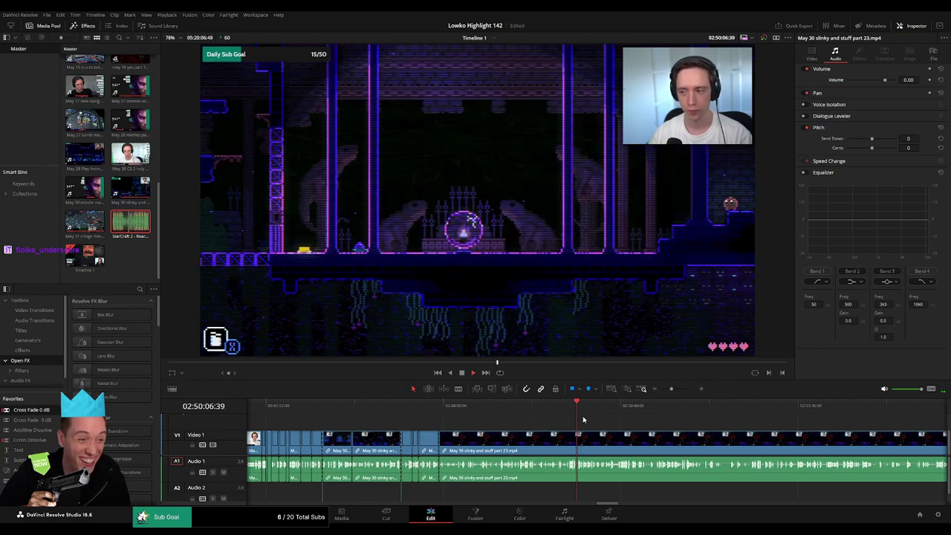
{"action": "key", "text": "space"}
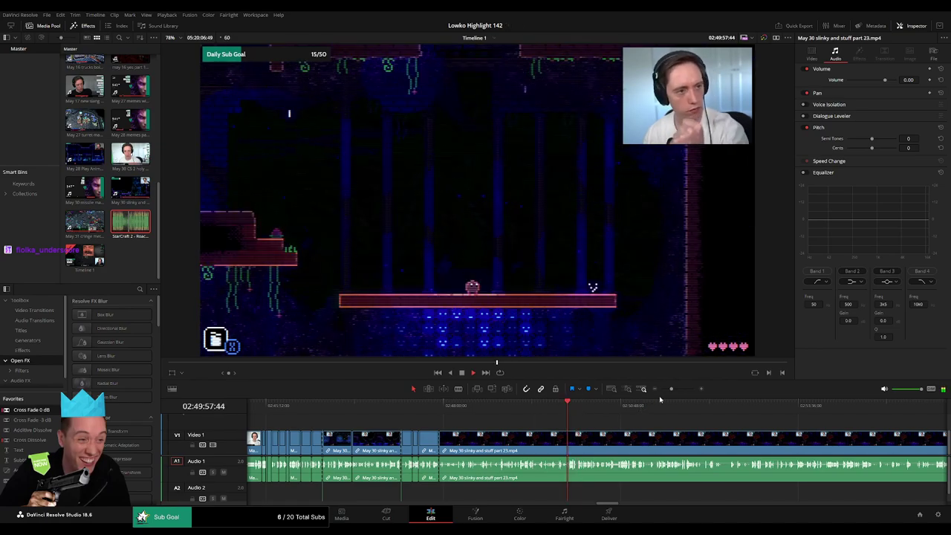
{"action": "key", "text": "ctrl+equal"}
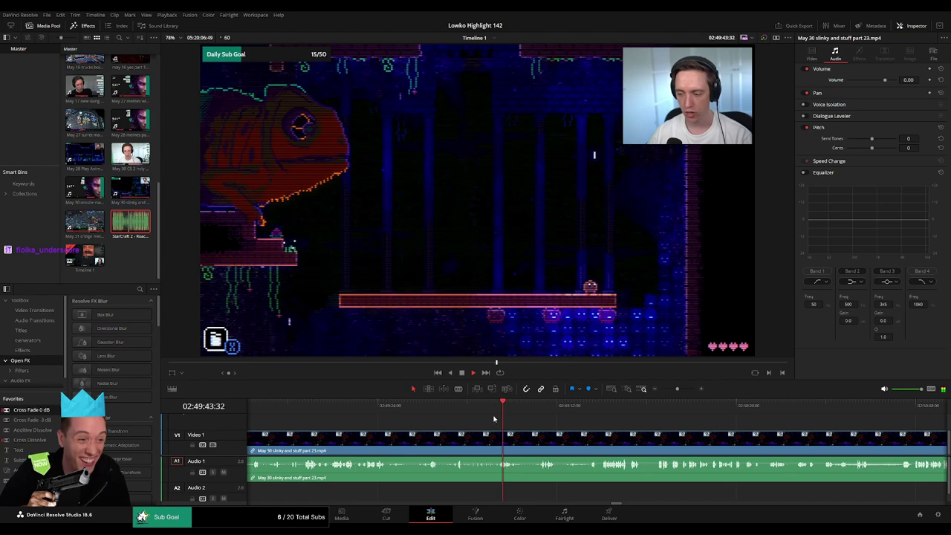
{"action": "left_click", "coordinate": [433, 406]}
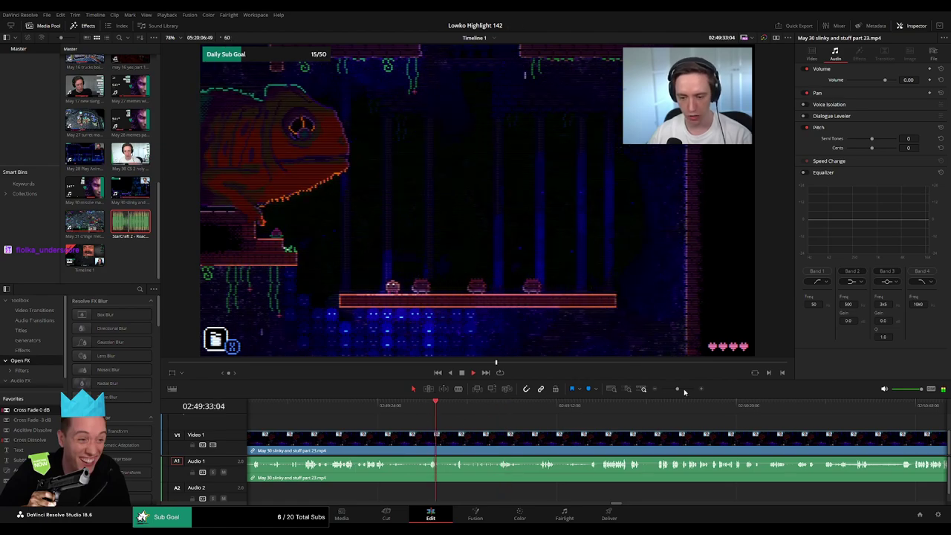
Step: Scrub back and forth to settle on the cut point near 02:48:53
{"action": "left_click_drag", "start_coordinate": [684, 391], "coordinate": [672, 392]}
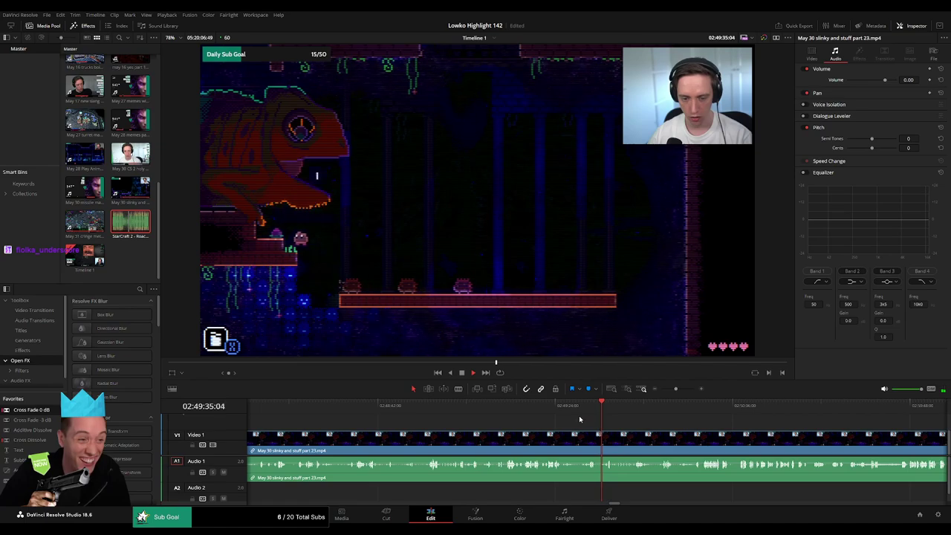
{"action": "left_click", "coordinate": [505, 413]}
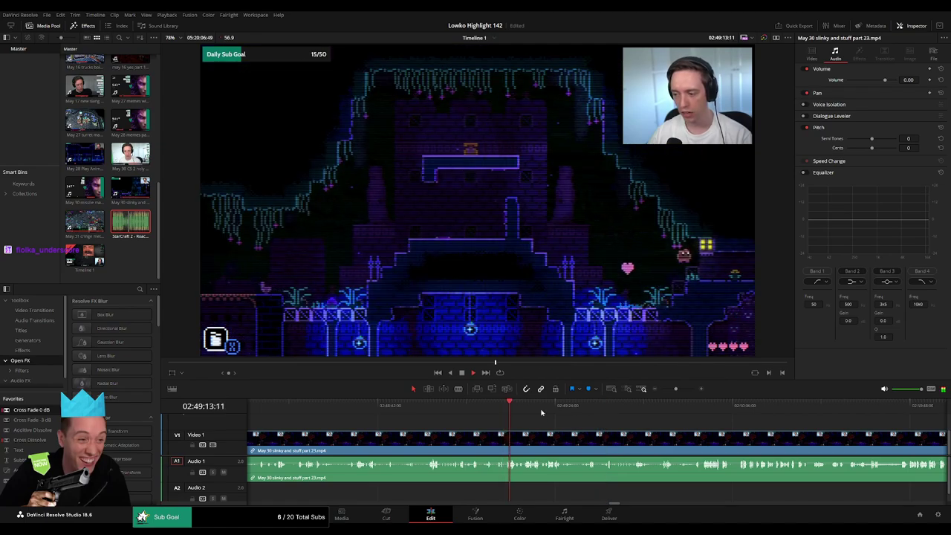
{"action": "left_click_drag", "start_coordinate": [676, 389], "coordinate": [678, 389]}
{"action": "left_click", "coordinate": [496, 410]}
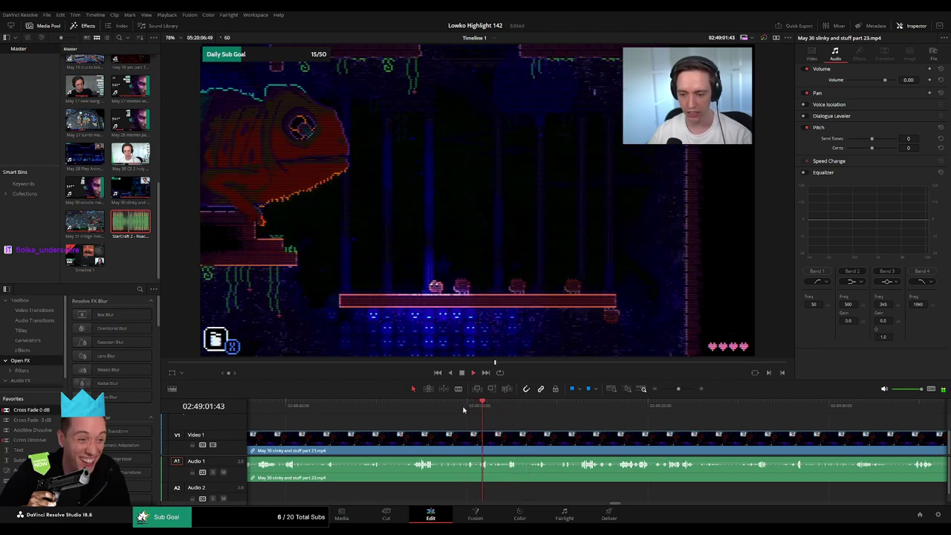
{"action": "left_click_drag", "start_coordinate": [417, 406], "coordinate": [415, 407]}
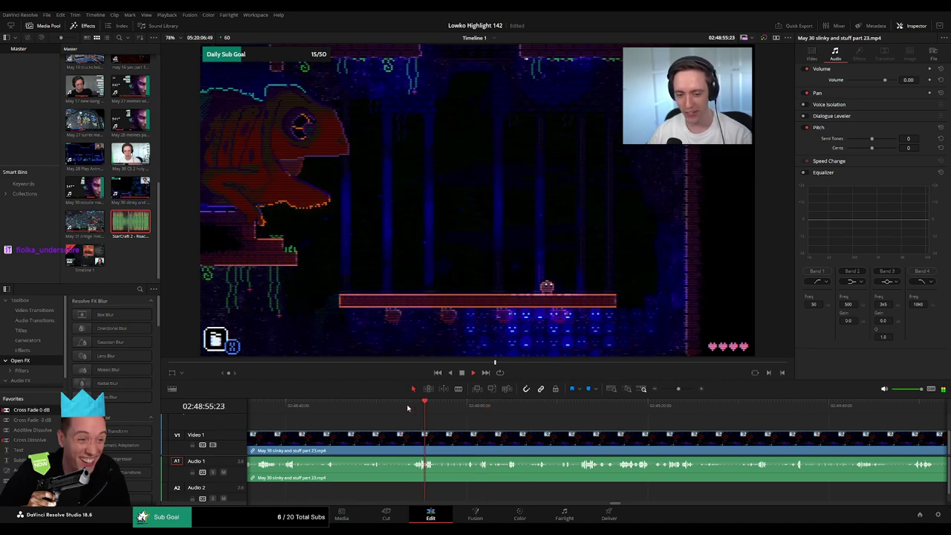
{"action": "left_click", "coordinate": [399, 408]}
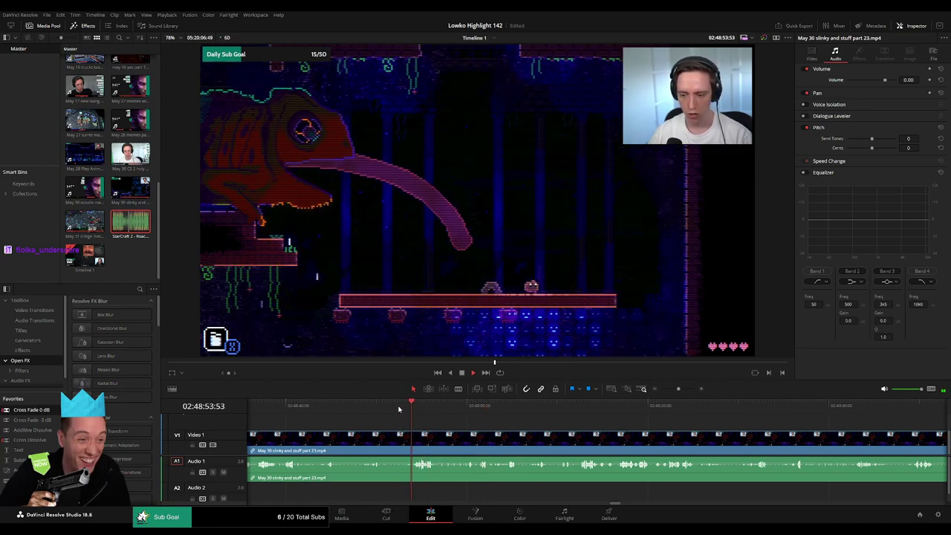
{"action": "left_click", "coordinate": [362, 407]}
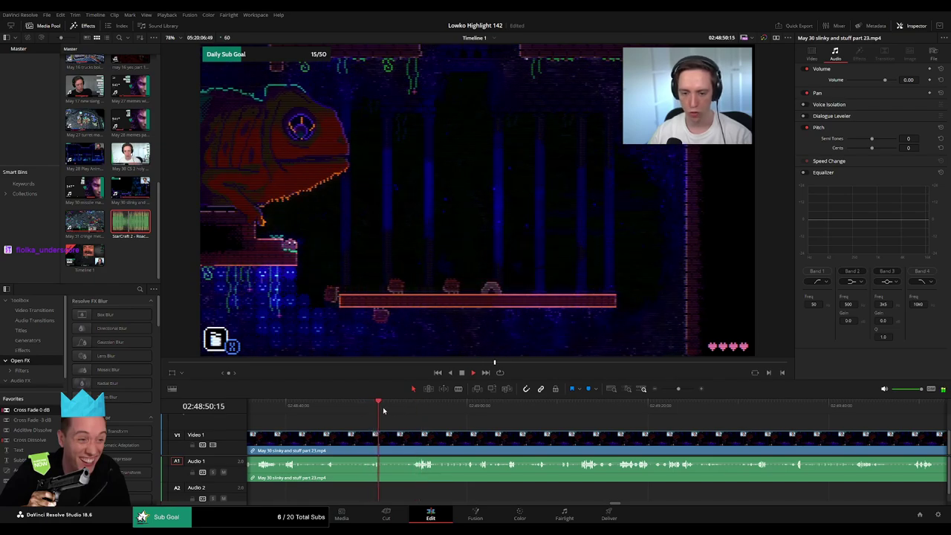
{"action": "left_click", "coordinate": [397, 408]}
{"action": "key", "text": "space"}
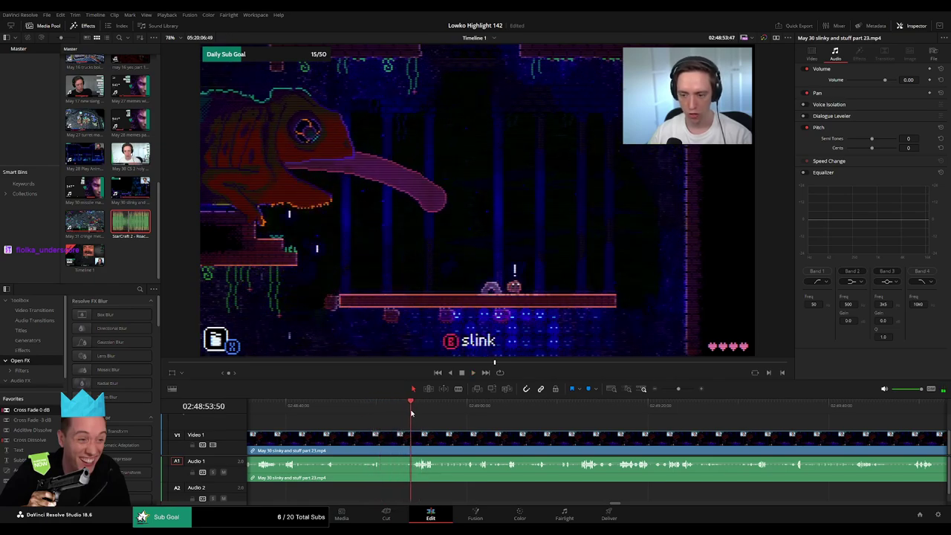
Step: Blade a cut in the slinky clip, then step back to review the earlier cuts
{"action": "key", "text": "b"}
{"action": "left_click", "coordinate": [412, 440]}
{"action": "key", "text": "a"}
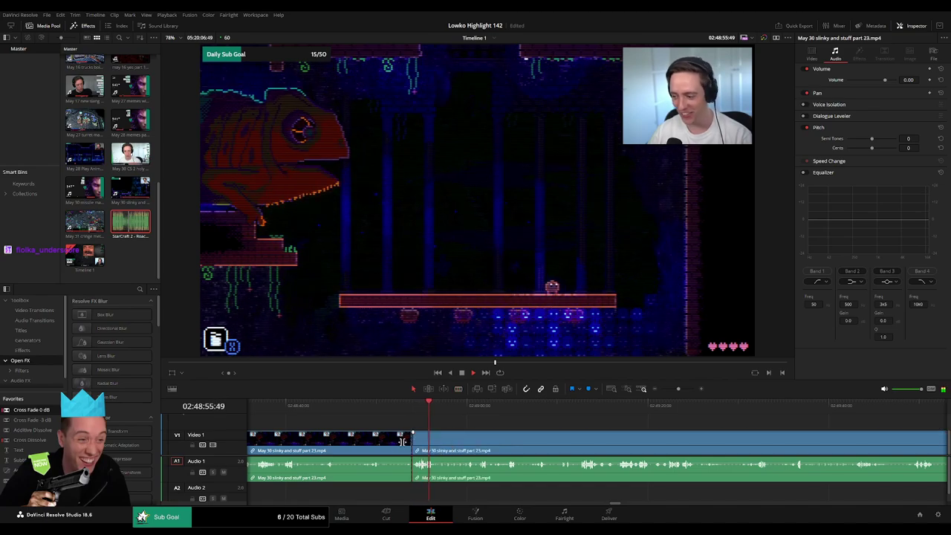
{"action": "key", "text": "ctrl+z"}
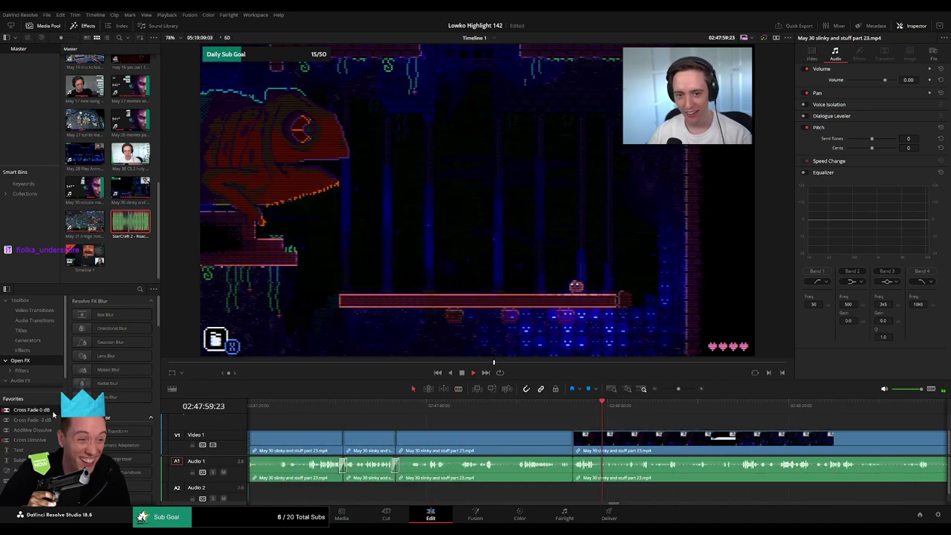
Step: Scrub and play through the slinky footage around the V.flame pickup
{"action": "scroll", "coordinate": [575, 474], "scroll_direction": "down", "scroll_amount": 5}
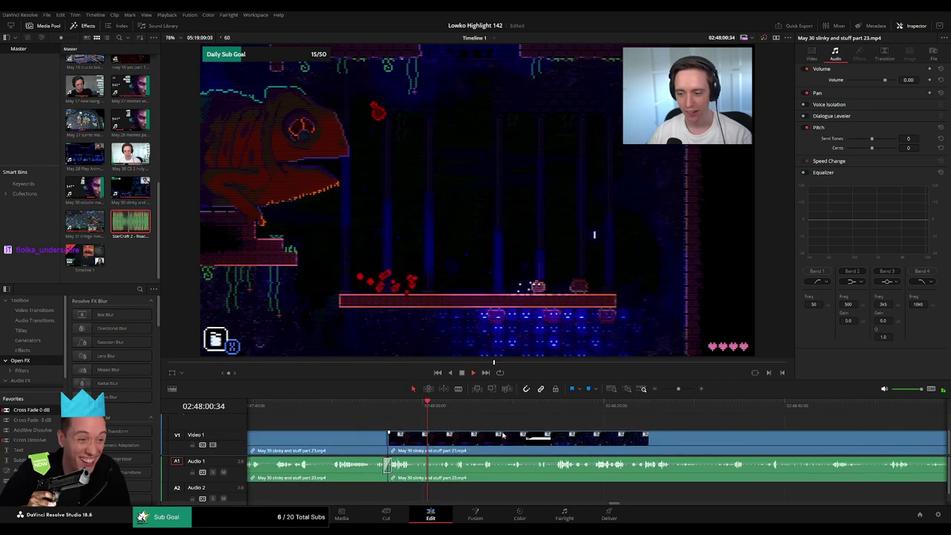
{"action": "left_click_drag", "start_coordinate": [431, 410], "coordinate": [519, 411]}
{"action": "key", "text": "space"}
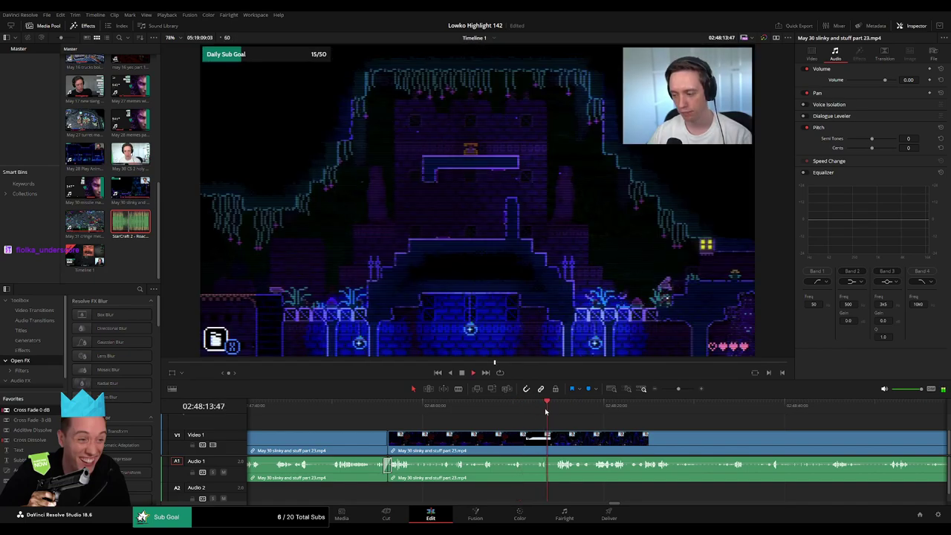
{"action": "left_click", "coordinate": [513, 411]}
{"action": "left_click_drag", "start_coordinate": [513, 411], "coordinate": [557, 411]}
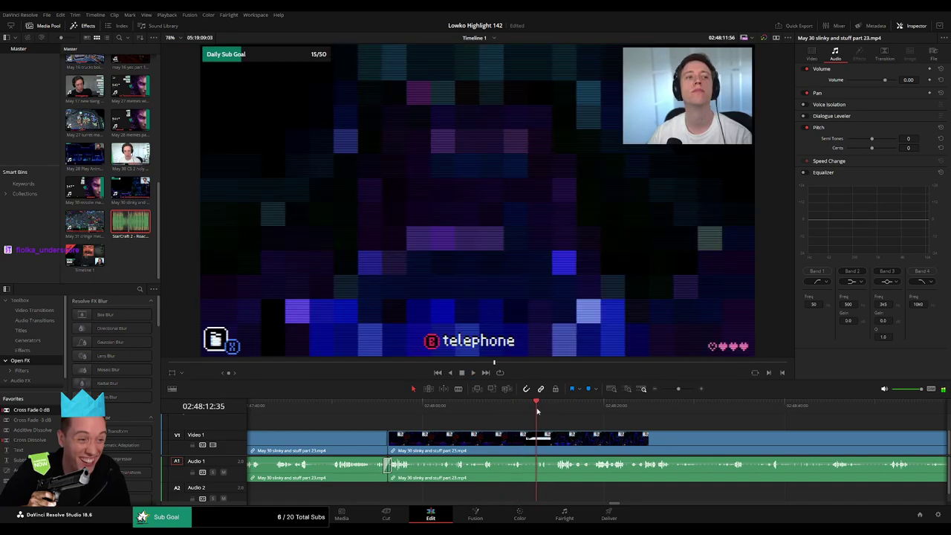
{"action": "key", "text": "space"}
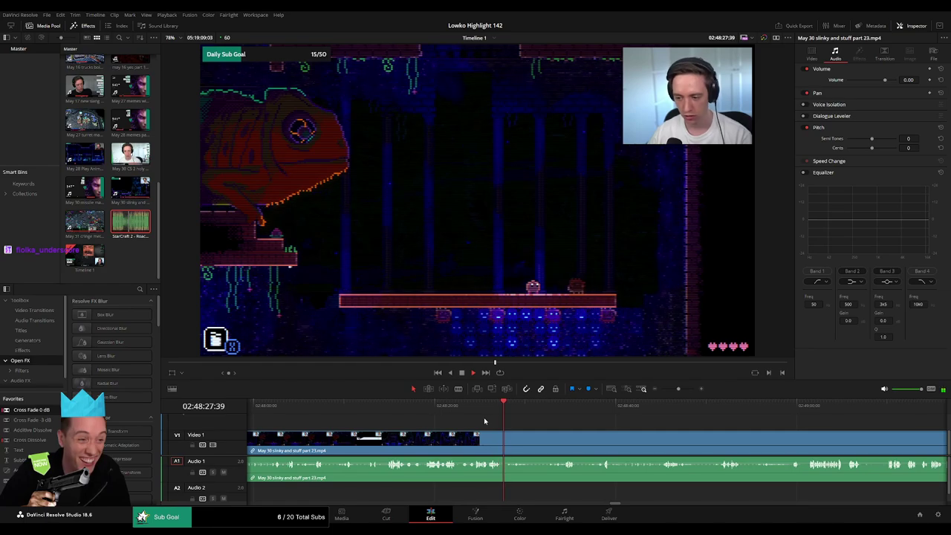
Step: Skip ahead through the slinky clip to find the end of the short section
{"action": "left_click", "coordinate": [547, 417]}
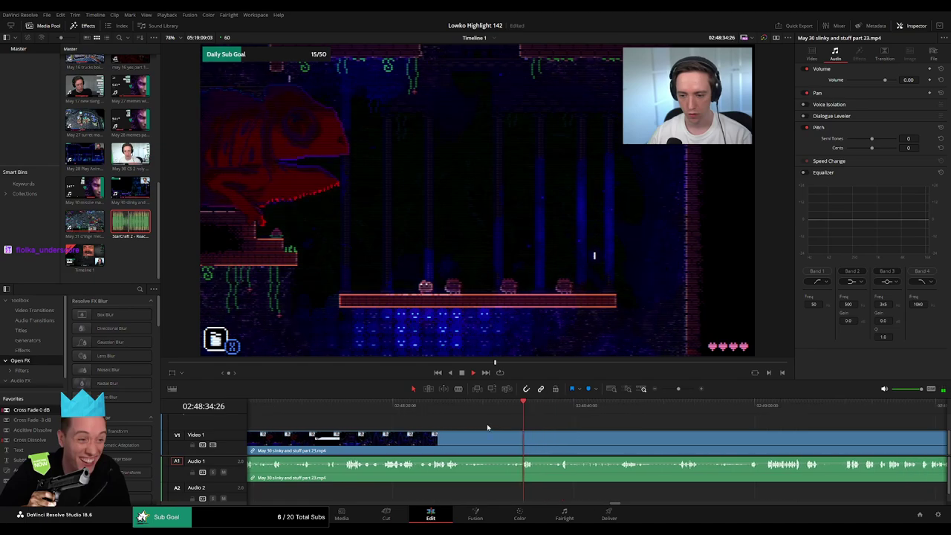
{"action": "scroll", "coordinate": [486, 423], "scroll_direction": "right", "scroll_amount": 2}
{"action": "mouse_move", "coordinate": [445, 415]}
{"action": "left_mouse_down"}
{"action": "mouse_move", "coordinate": [531, 418]}
{"action": "mouse_move", "coordinate": [523, 423]}
{"action": "left_mouse_up"}
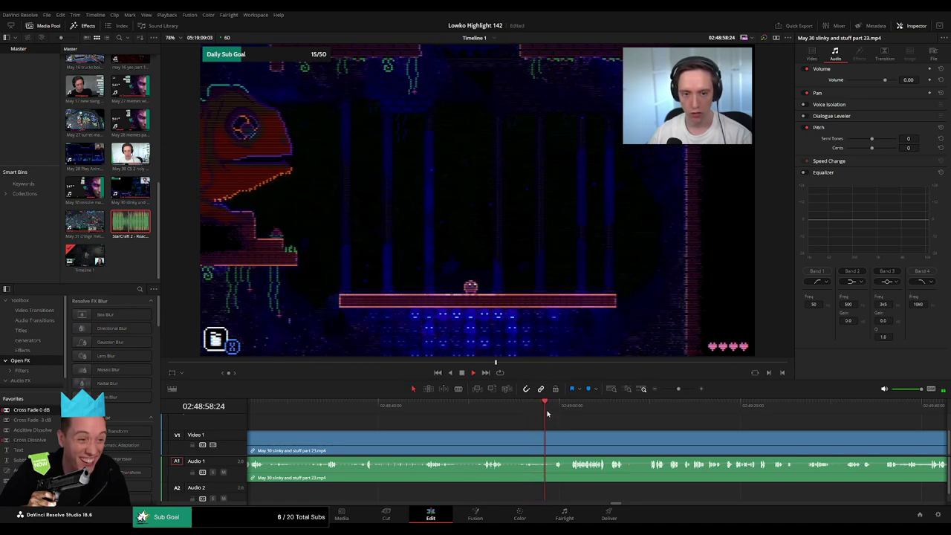
{"action": "left_click", "coordinate": [556, 414]}
{"action": "scroll", "coordinate": [649, 433], "scroll_direction": "right", "scroll_amount": 3}
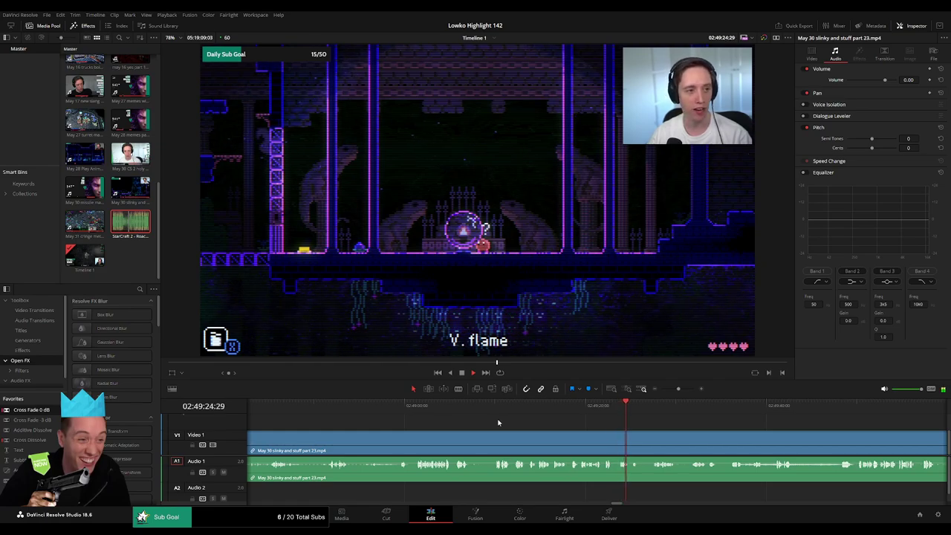
{"action": "scroll", "coordinate": [492, 440], "scroll_direction": "right", "scroll_amount": 3}
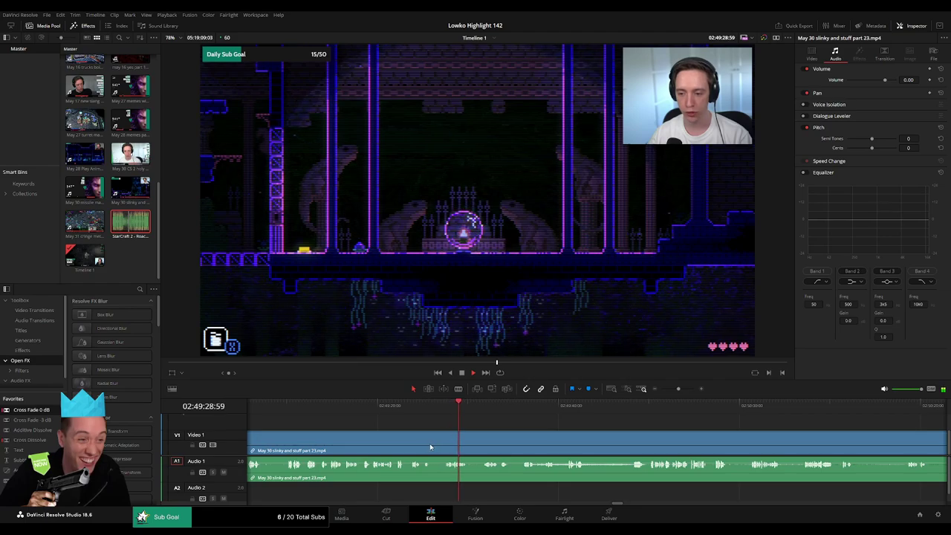
{"action": "left_click", "coordinate": [440, 443]}
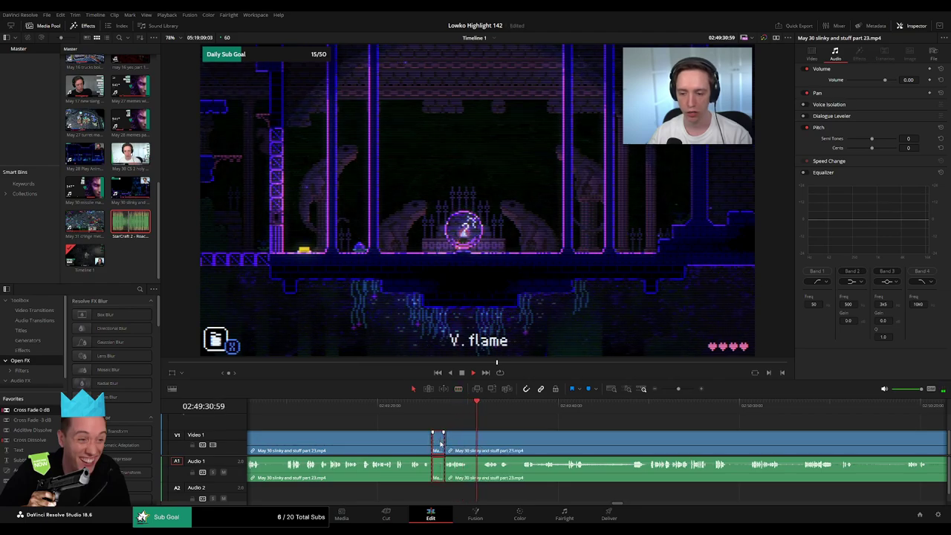
{"action": "key", "text": "Delete"}
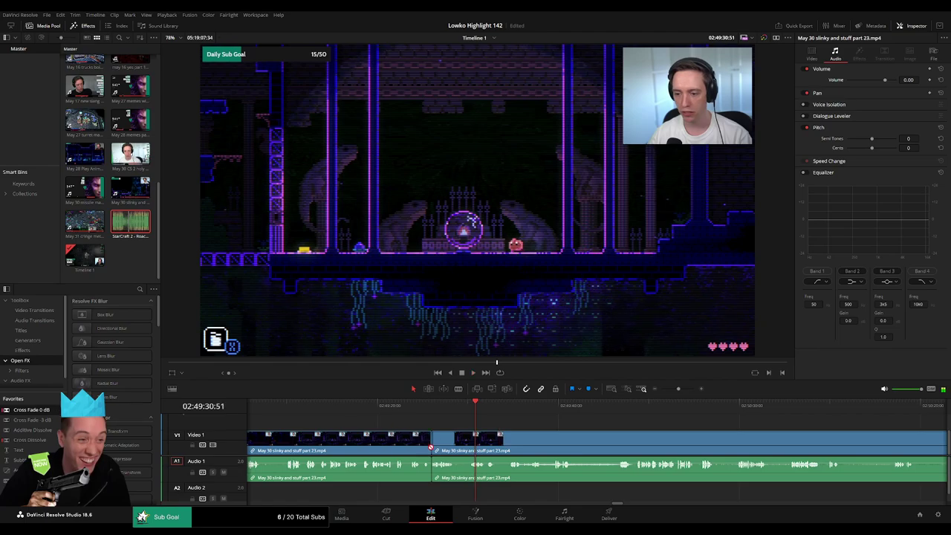
{"action": "key", "text": "b"}
{"action": "left_click", "coordinate": [454, 442]}
{"action": "left_click", "coordinate": [466, 441]}
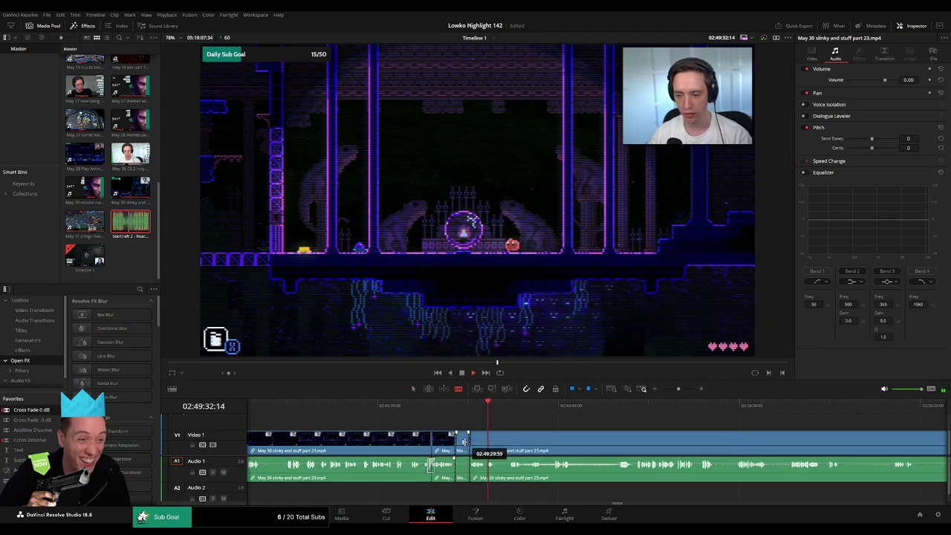
{"action": "key", "text": "a"}
{"action": "left_click", "coordinate": [462, 441]}
{"action": "key", "text": "Delete"}
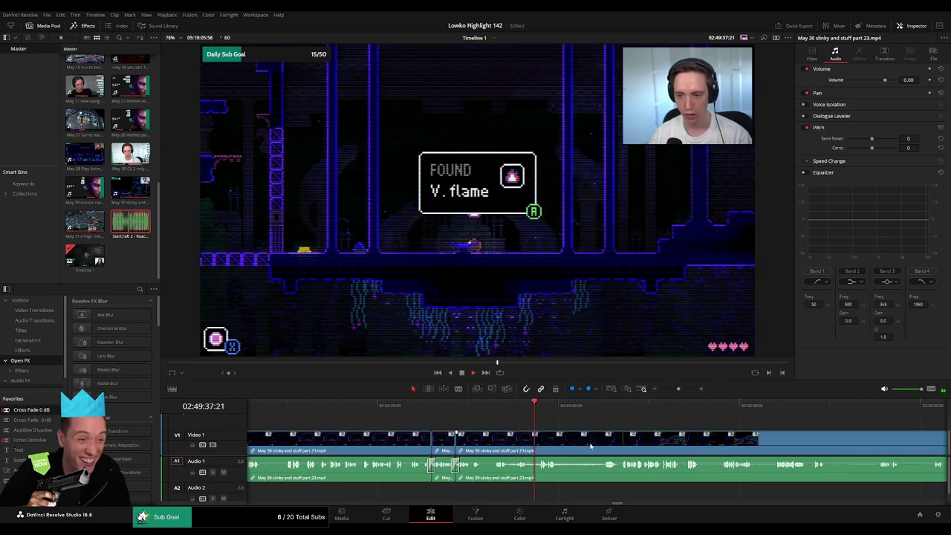
{"action": "scroll", "coordinate": [447, 437], "scroll_direction": "right", "scroll_amount": 3}
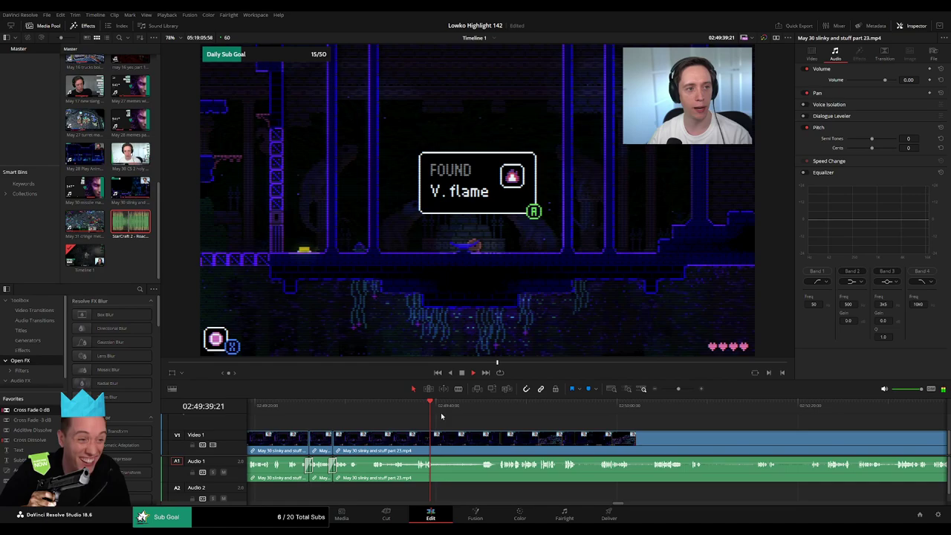
{"action": "left_click", "coordinate": [475, 405]}
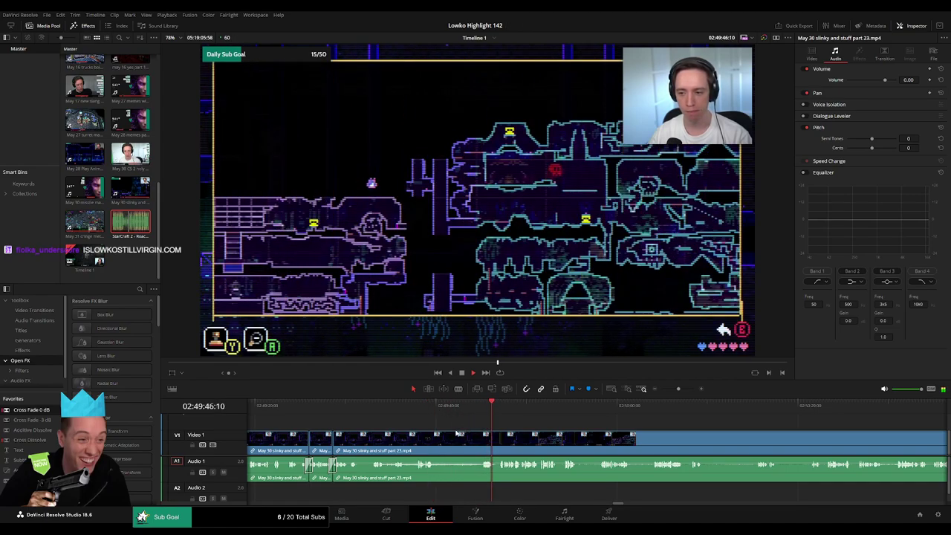
{"action": "key", "text": "b"}
{"action": "left_click", "coordinate": [436, 440]}
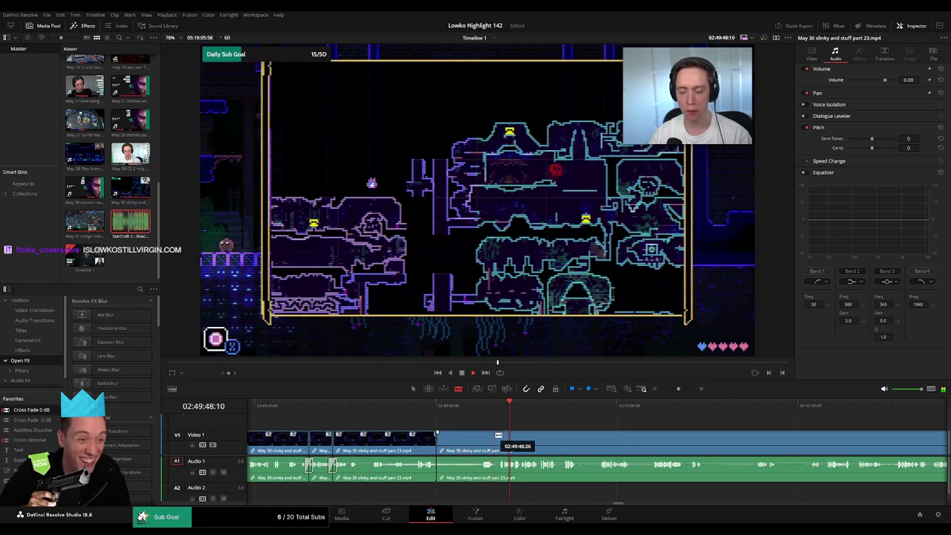
{"action": "left_click", "coordinate": [498, 440]}
{"action": "key", "text": "a"}
{"action": "key", "text": "BackSpace"}
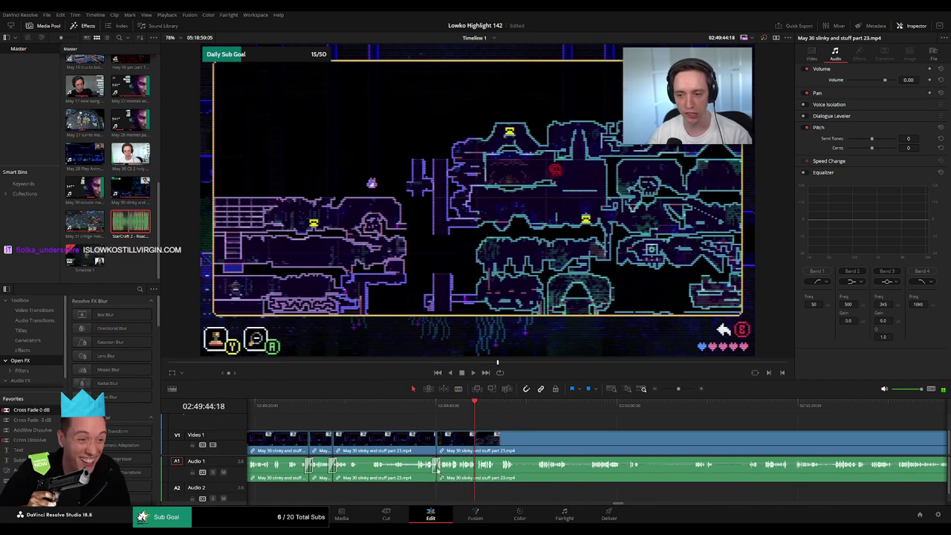
{"action": "scroll", "coordinate": [425, 439], "scroll_direction": "right", "scroll_amount": 3}
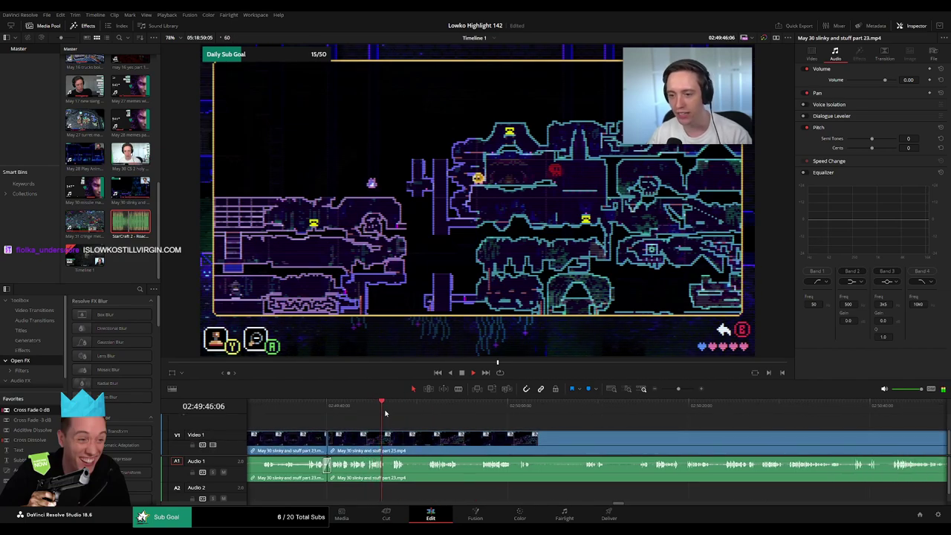
{"action": "left_click", "coordinate": [424, 410]}
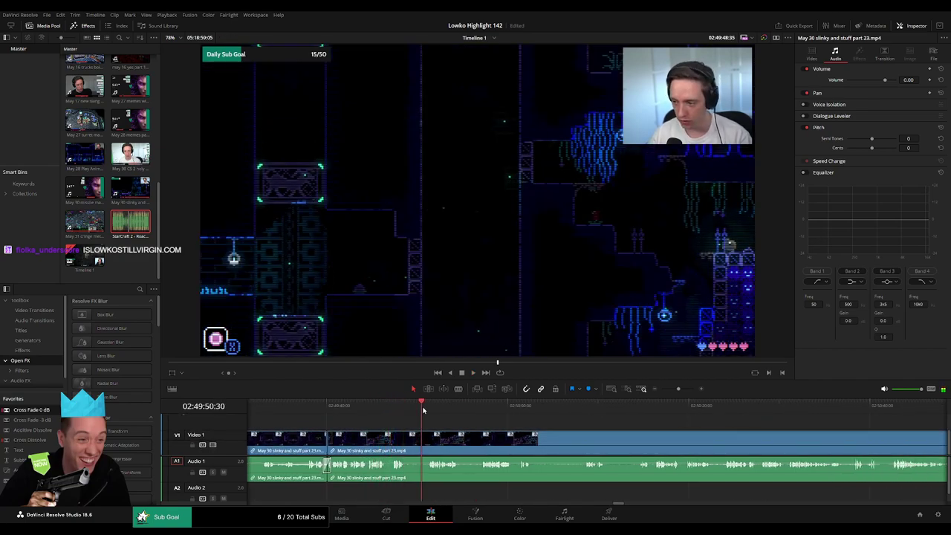
{"action": "left_click", "coordinate": [409, 438]}
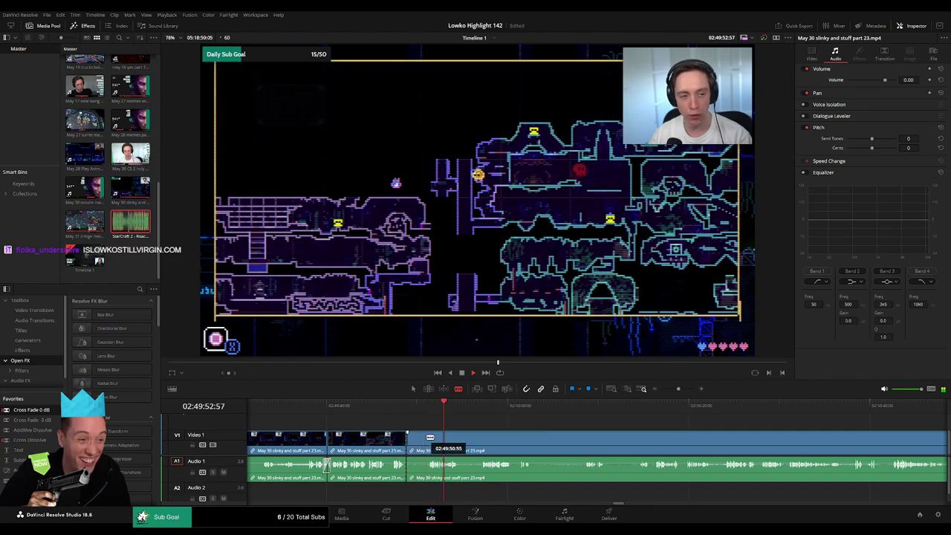
{"action": "key", "text": "a"}
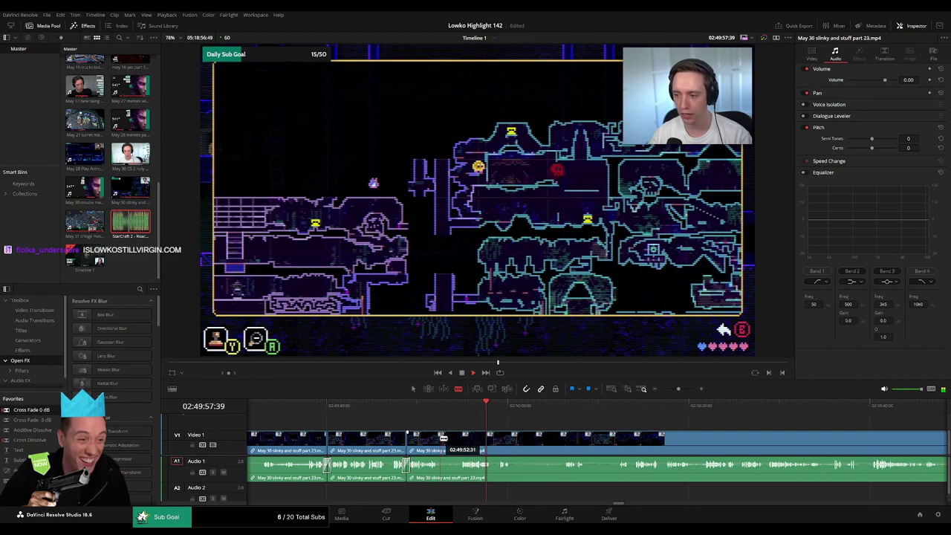
{"action": "left_click", "coordinate": [460, 407]}
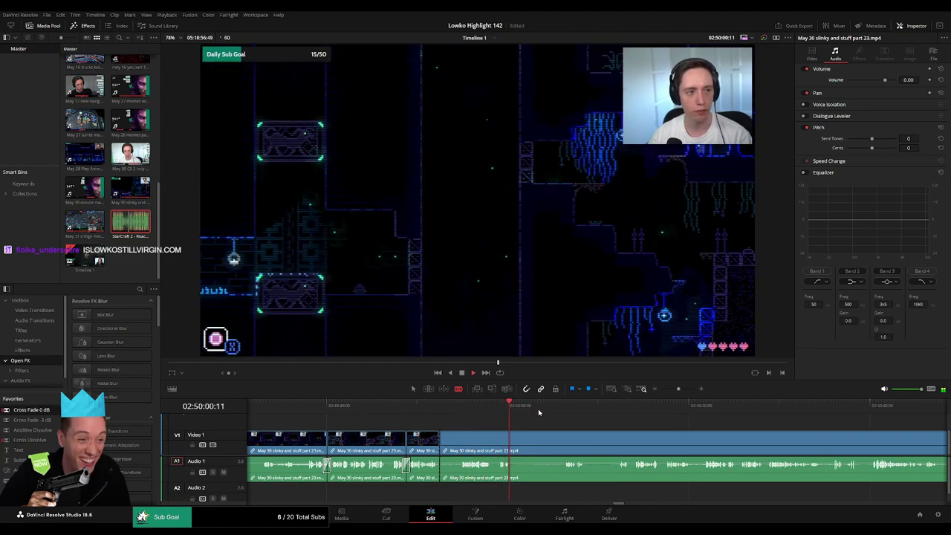
{"action": "left_click", "coordinate": [562, 407]}
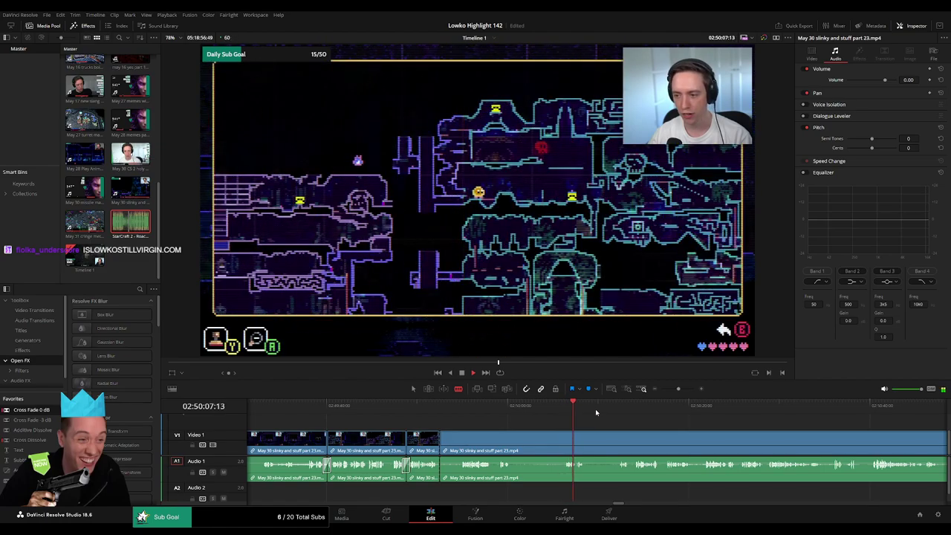
{"action": "left_click", "coordinate": [617, 407]}
{"action": "left_click", "coordinate": [725, 408]}
{"action": "left_click", "coordinate": [832, 407]}
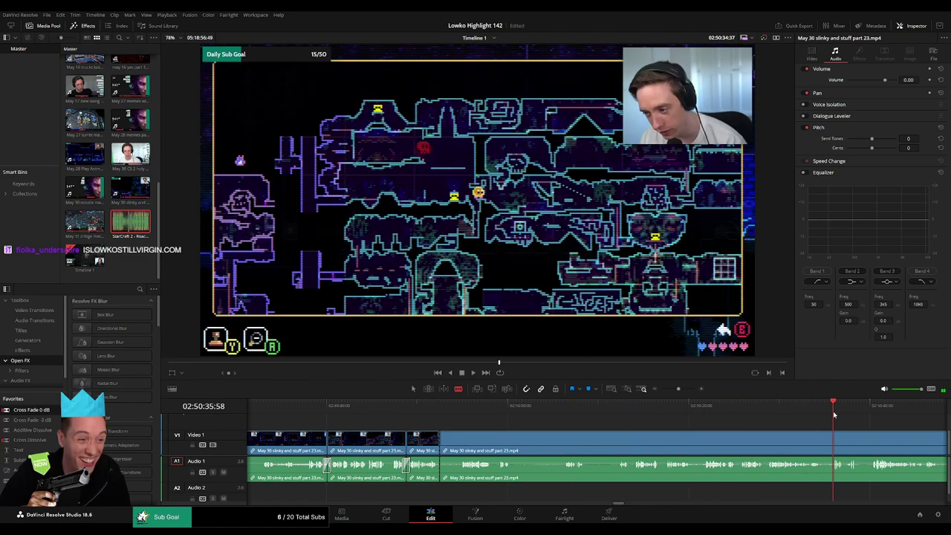
{"action": "scroll", "coordinate": [616, 411], "scroll_direction": "down", "scroll_amount": 2}
{"action": "left_click", "coordinate": [595, 407]}
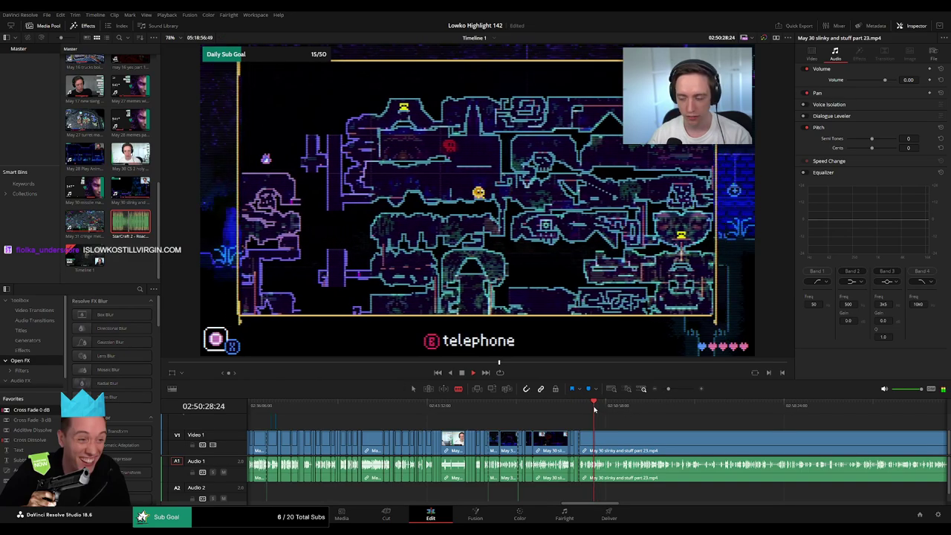
{"action": "left_click", "coordinate": [648, 407]}
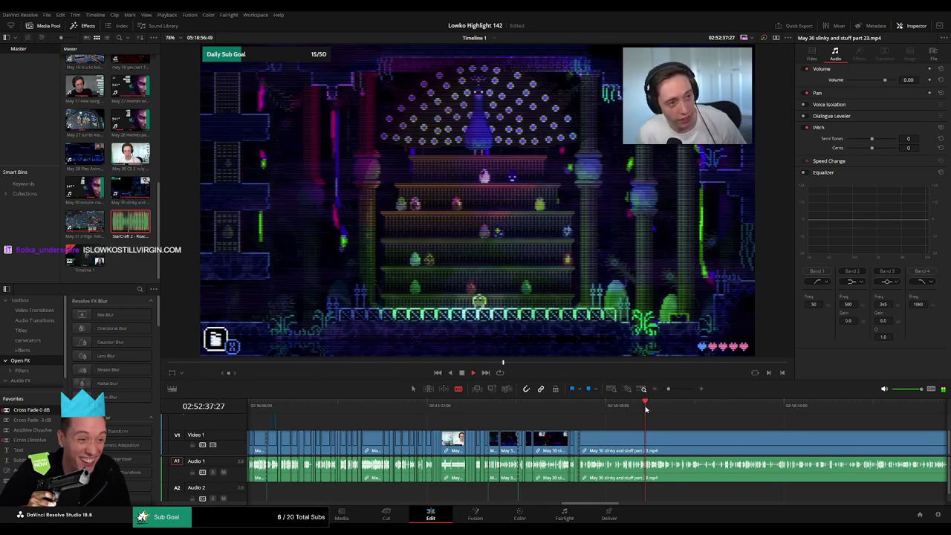
{"action": "left_click", "coordinate": [712, 407]}
{"action": "left_click", "coordinate": [790, 407]}
{"action": "scroll", "coordinate": [558, 423], "scroll_direction": "down", "scroll_amount": 3}
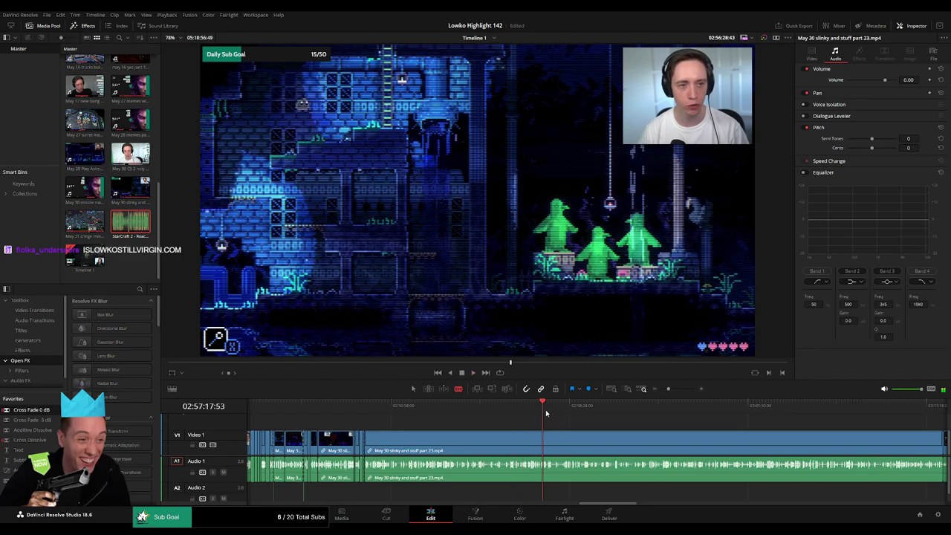
{"action": "left_click", "coordinate": [563, 409]}
{"action": "left_click", "coordinate": [602, 409]}
{"action": "left_click", "coordinate": [616, 409]}
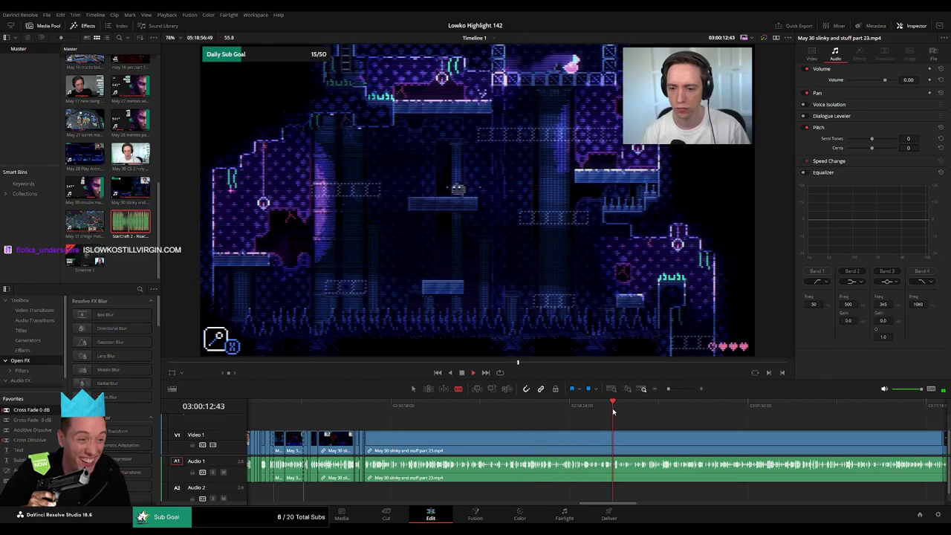
{"action": "left_click", "coordinate": [664, 409]}
{"action": "left_click", "coordinate": [680, 408]}
{"action": "left_click_drag", "start_coordinate": [741, 407], "coordinate": [803, 407]}
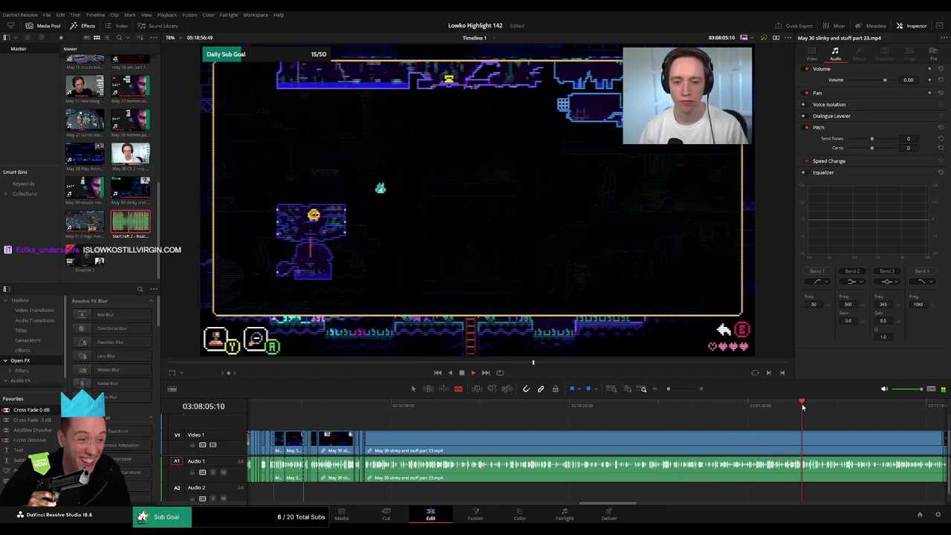
{"action": "key", "text": "space"}
{"action": "left_click_drag", "start_coordinate": [673, 389], "coordinate": [667, 389]}
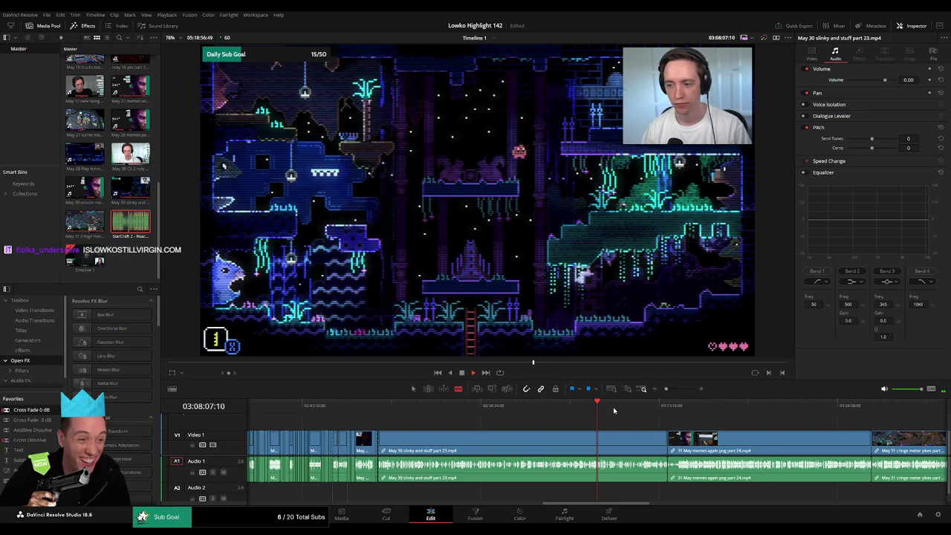
{"action": "left_click_drag", "start_coordinate": [610, 407], "coordinate": [641, 410]}
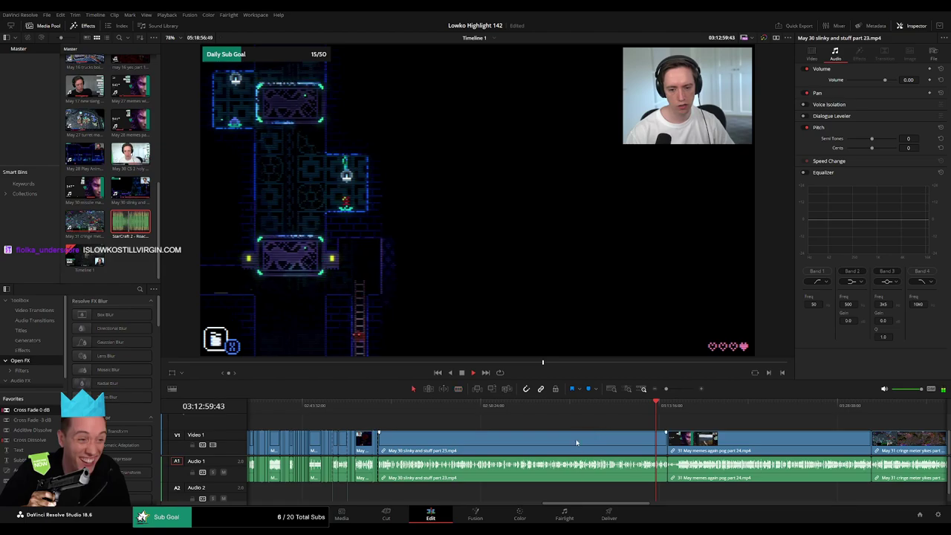
Step: Ripple-delete the leftover platformer clip and play into the Reddit-browsing footage
{"action": "left_click", "coordinate": [574, 440]}
{"action": "key", "text": "Delete"}
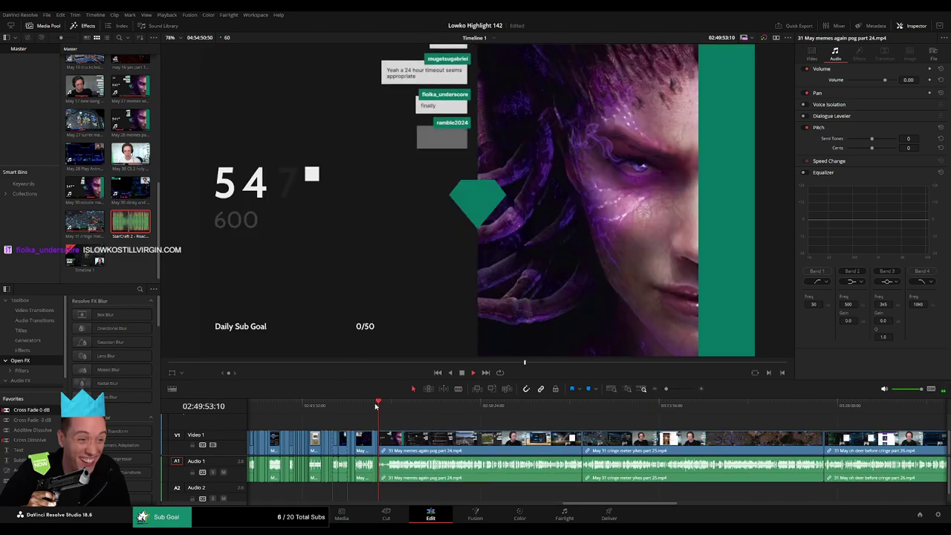
{"action": "left_click_drag", "start_coordinate": [407, 406], "coordinate": [442, 406]}
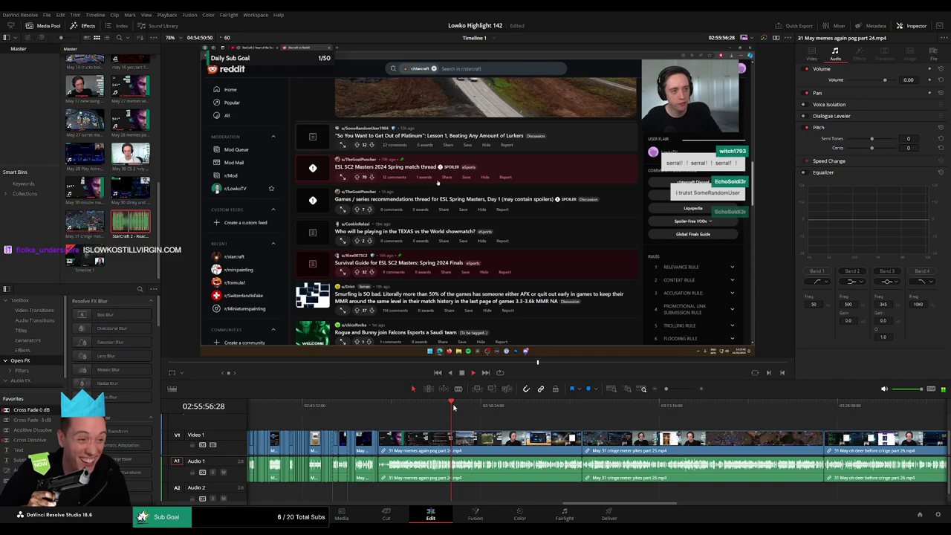
{"action": "key", "text": "space"}
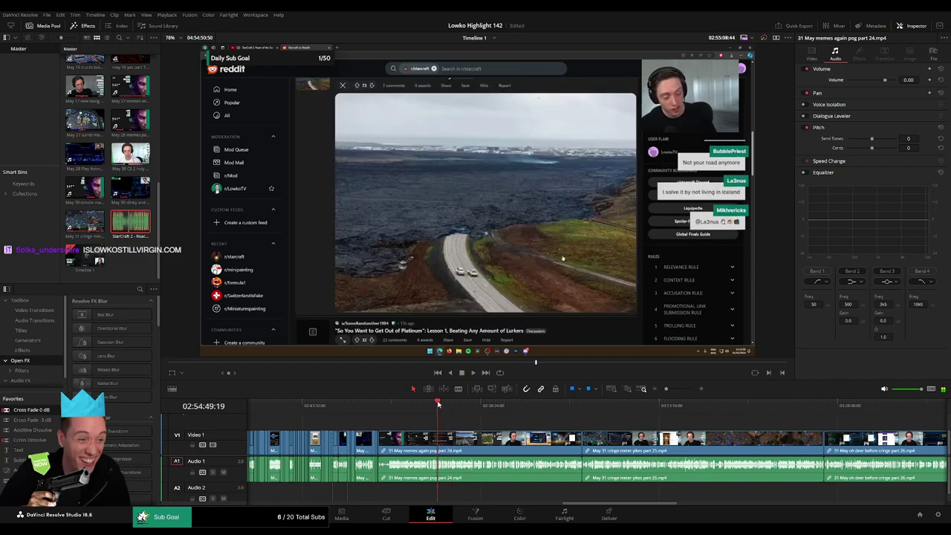
Step: Zoom in and ripple-trim the Reddit clip's start up to the playhead
{"action": "left_click_drag", "start_coordinate": [666, 388], "coordinate": [679, 389]}
{"action": "left_click_drag", "start_coordinate": [424, 405], "coordinate": [362, 406]}
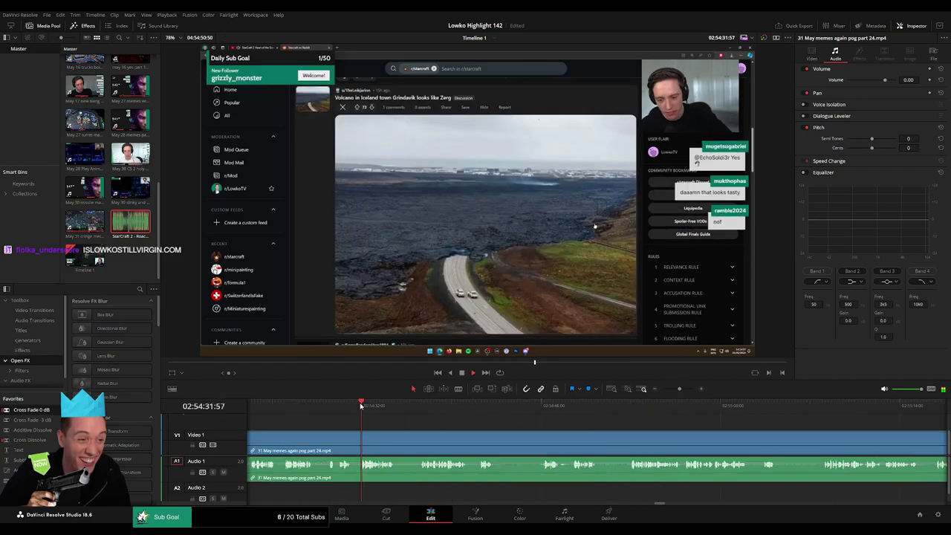
{"action": "left_click_drag", "start_coordinate": [677, 388], "coordinate": [667, 388]}
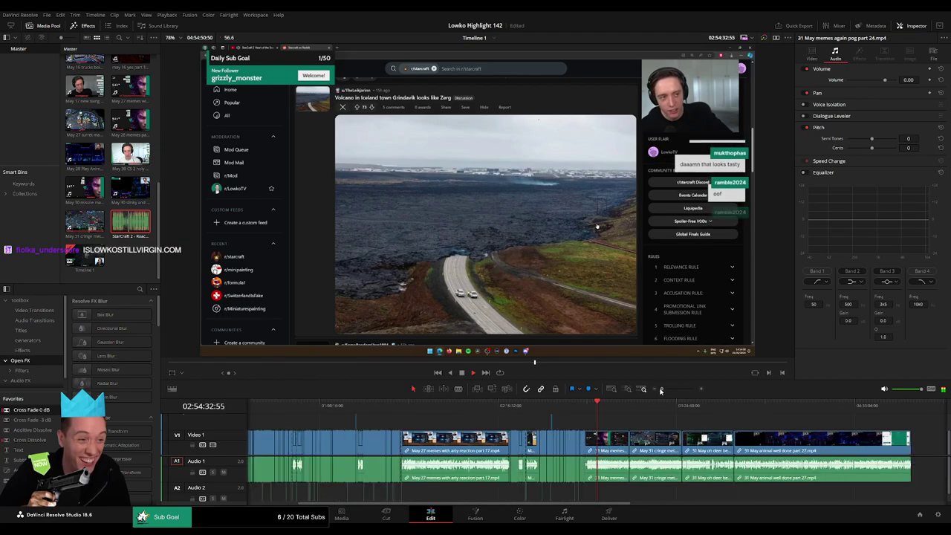
{"action": "left_click", "coordinate": [582, 408]}
{"action": "left_click_drag", "start_coordinate": [582, 408], "coordinate": [590, 410]}
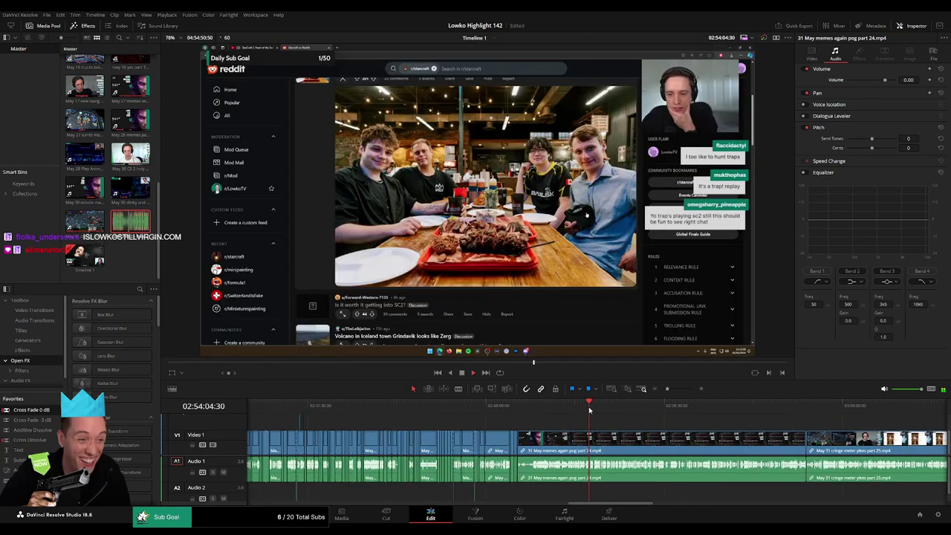
{"action": "left_click_drag", "start_coordinate": [672, 388], "coordinate": [678, 389]}
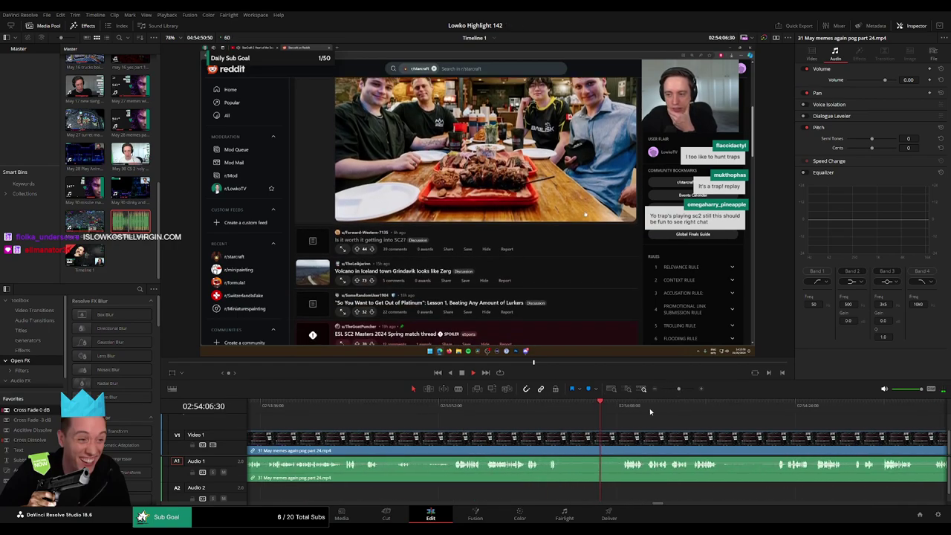
{"action": "left_click", "coordinate": [628, 407]}
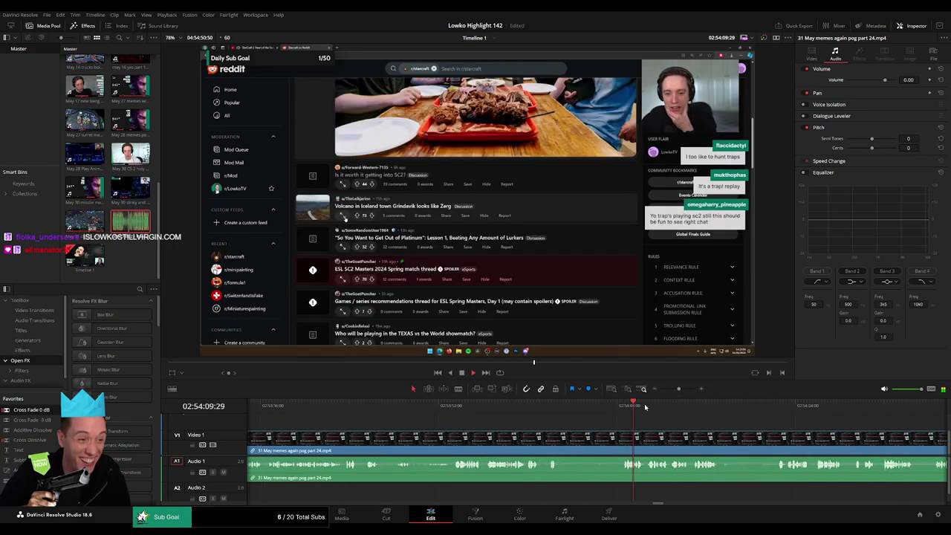
{"action": "key", "text": "ctrl+shift+bracketleft"}
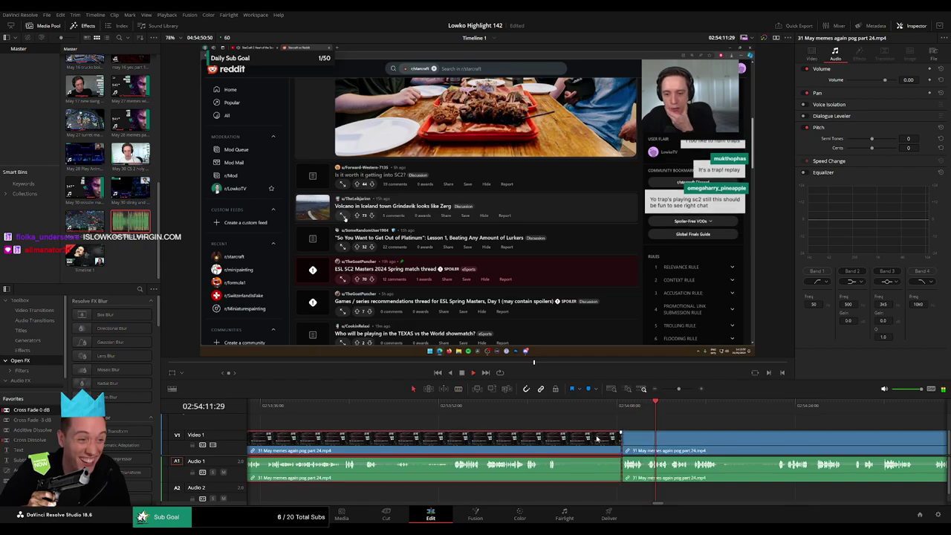
Step: Split the Reddit clip twice around the volcano post with Ctrl+B
{"action": "key", "text": "space"}
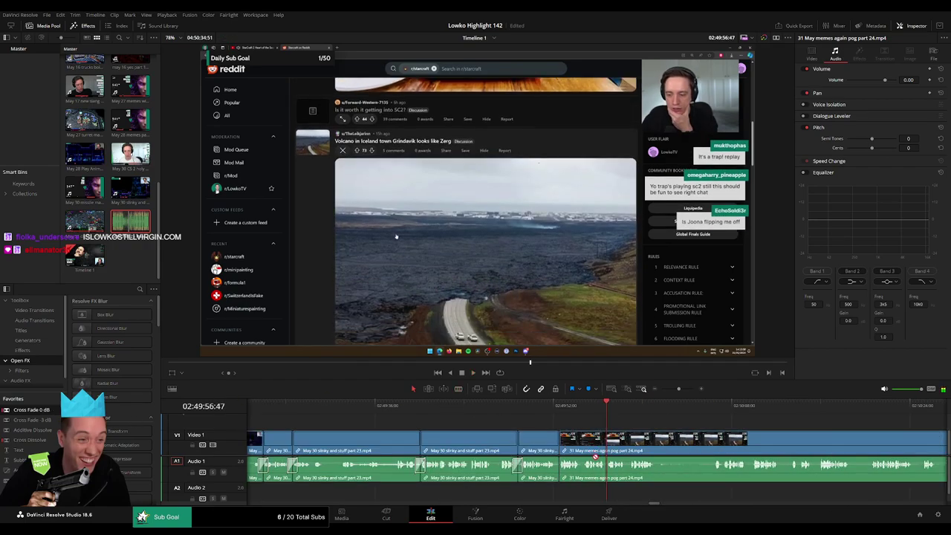
{"action": "scroll", "coordinate": [610, 460], "scroll_direction": "right", "scroll_amount": 5}
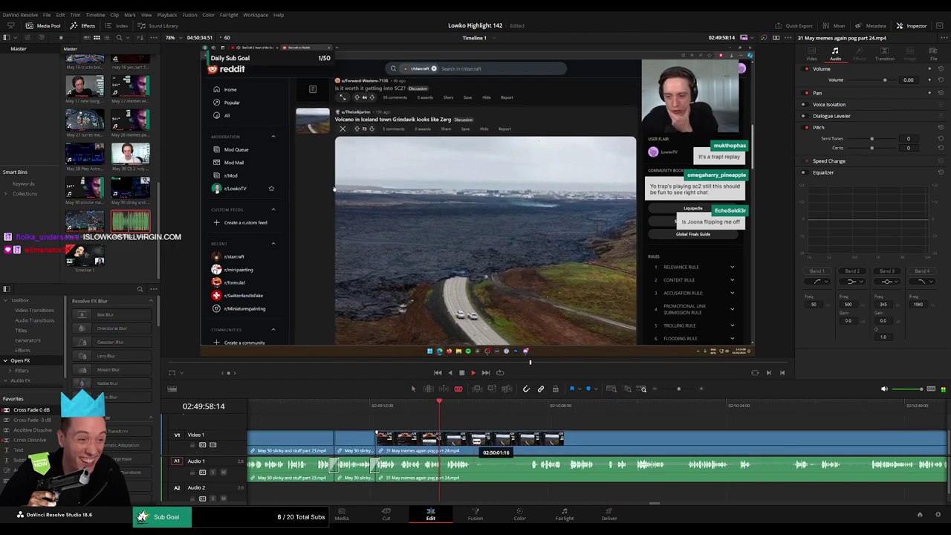
{"action": "key", "text": "ctrl+equal"}
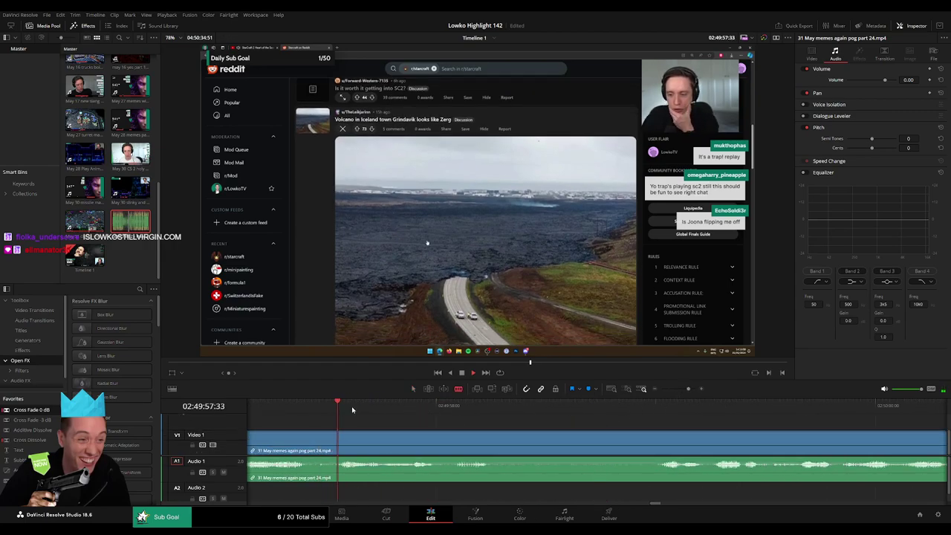
{"action": "key", "text": "ctrl+b"}
{"action": "left_click", "coordinate": [446, 451]}
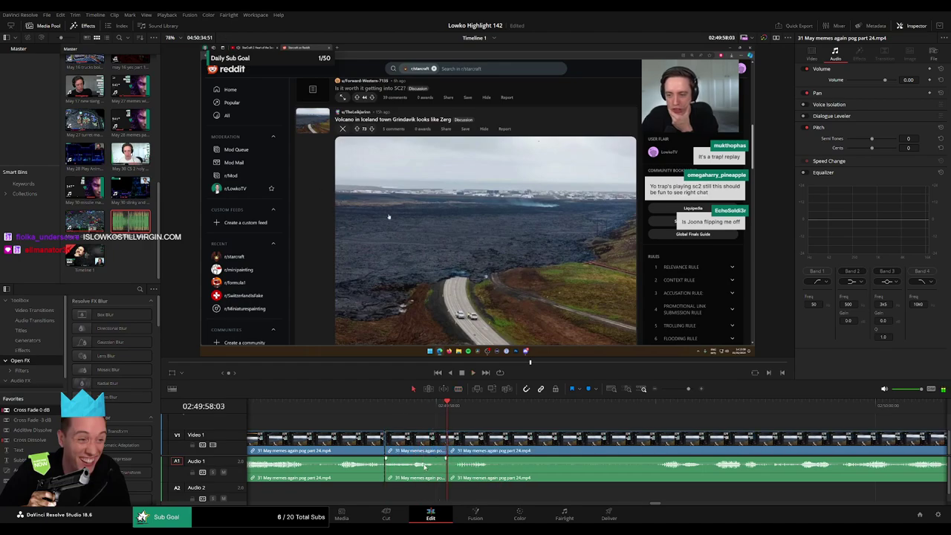
{"action": "left_click_drag", "start_coordinate": [225, 245], "coordinate": [383, 494]}
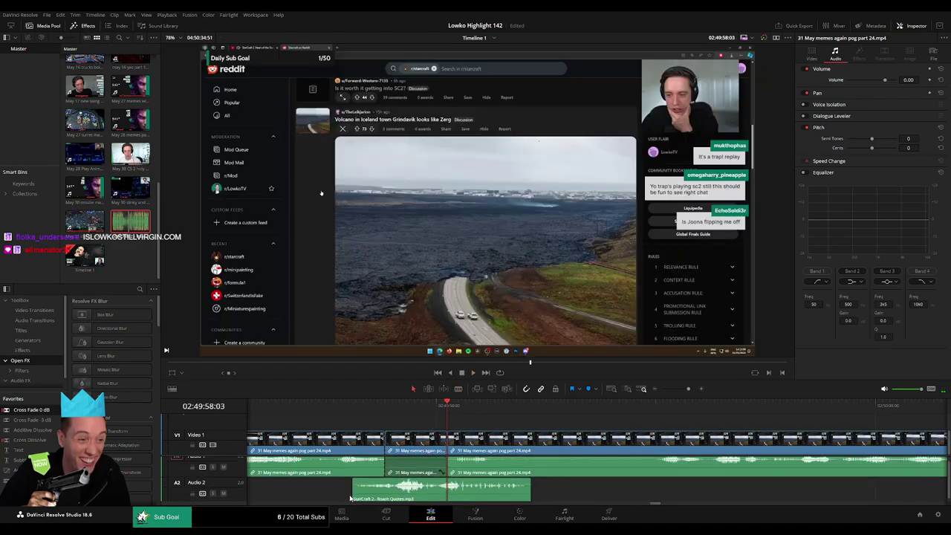
{"action": "left_click_drag", "start_coordinate": [529, 492], "coordinate": [445, 492]}
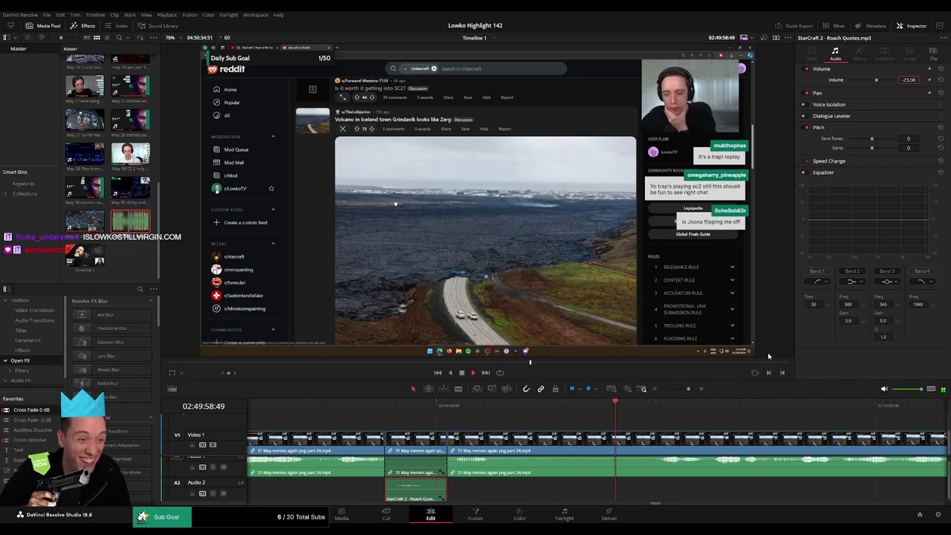
{"action": "key", "text": "Delete"}
{"action": "scroll", "coordinate": [627, 469], "scroll_direction": "down", "scroll_amount": 3}
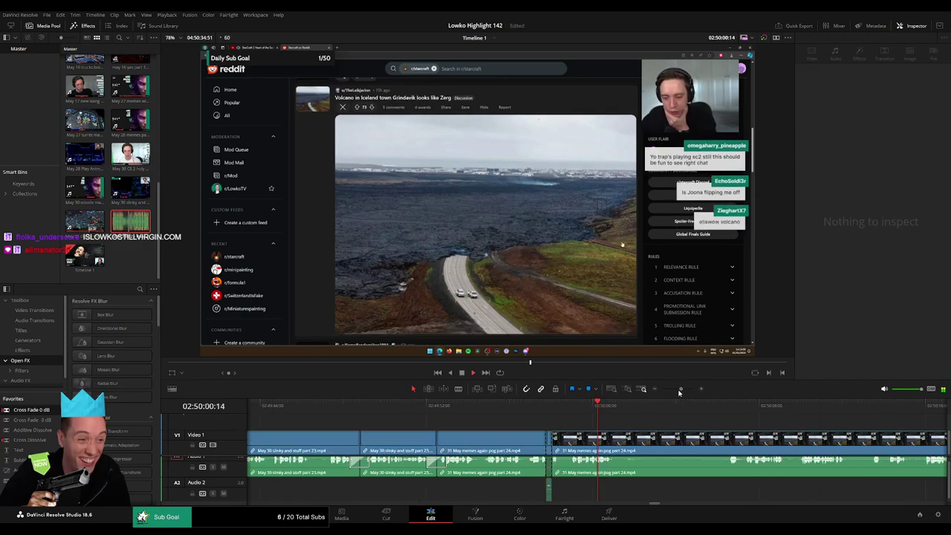
{"action": "left_click", "coordinate": [627, 470]}
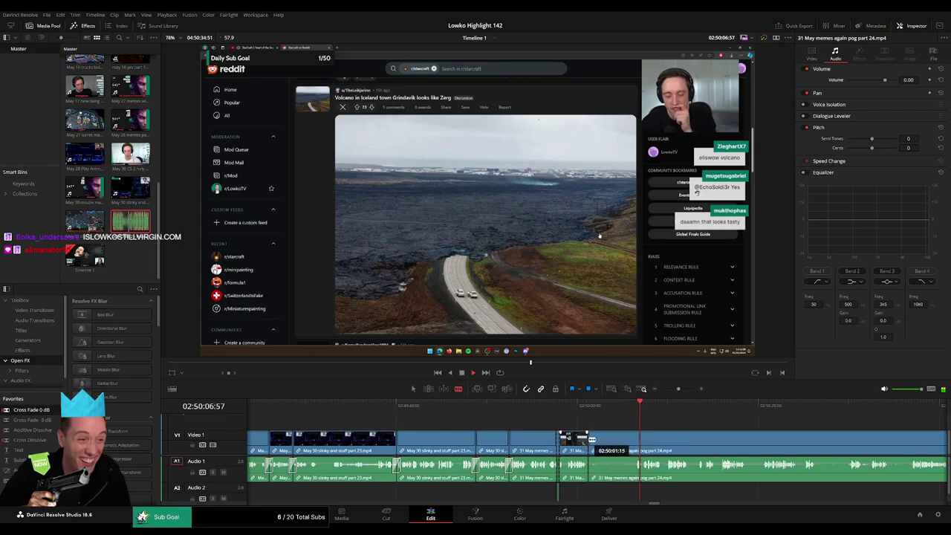
Step: Adjust the cut and ripple-delete two short pieces of the Reddit clip
{"action": "left_click_drag", "start_coordinate": [593, 440], "coordinate": [622, 443]}
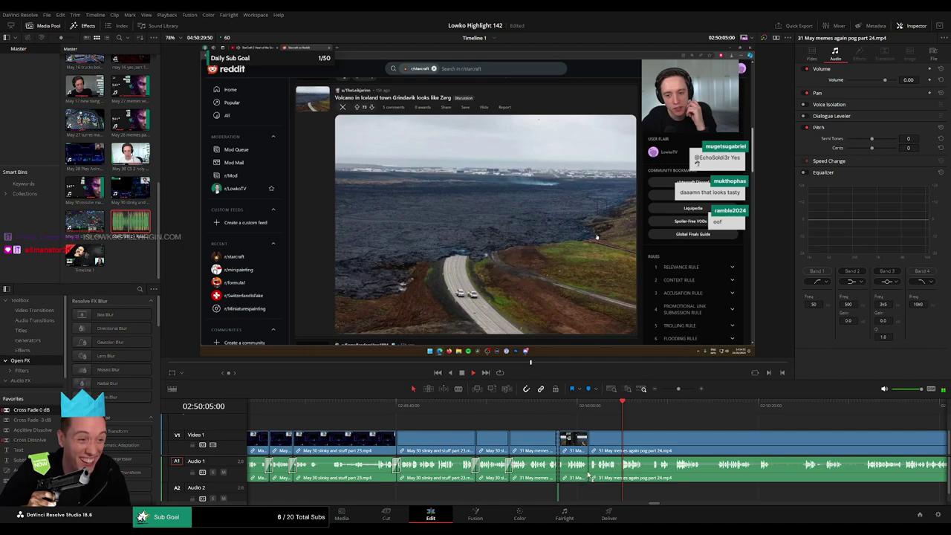
{"action": "key", "text": "ctrl+shift+a"}
{"action": "scroll", "coordinate": [672, 429], "scroll_direction": "right", "scroll_amount": 5}
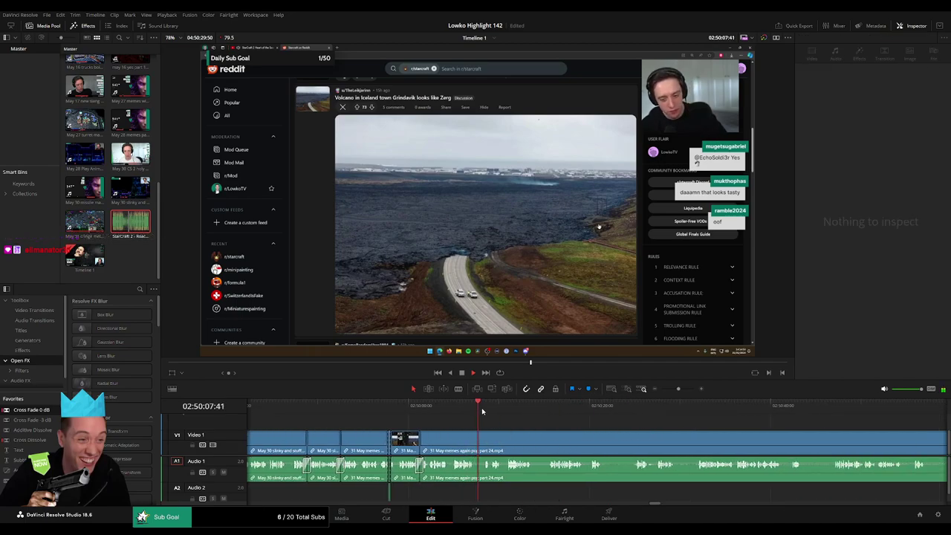
{"action": "left_click", "coordinate": [494, 436]}
{"action": "left_click", "coordinate": [476, 442]}
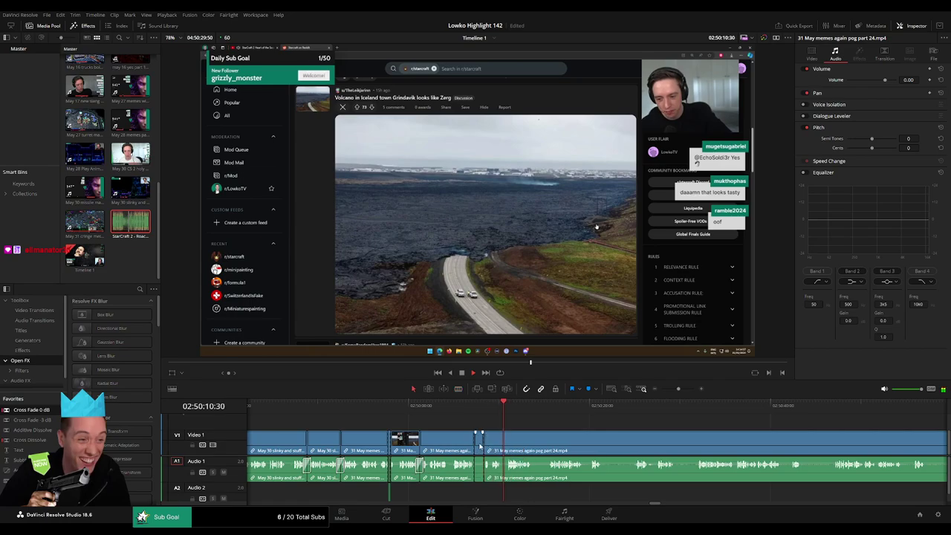
{"action": "key", "text": "Delete"}
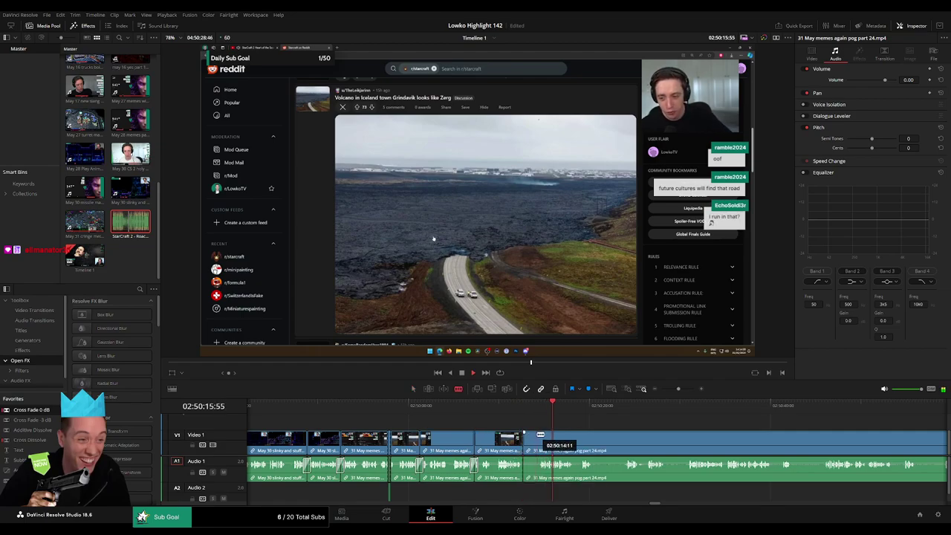
{"action": "key", "text": "Delete"}
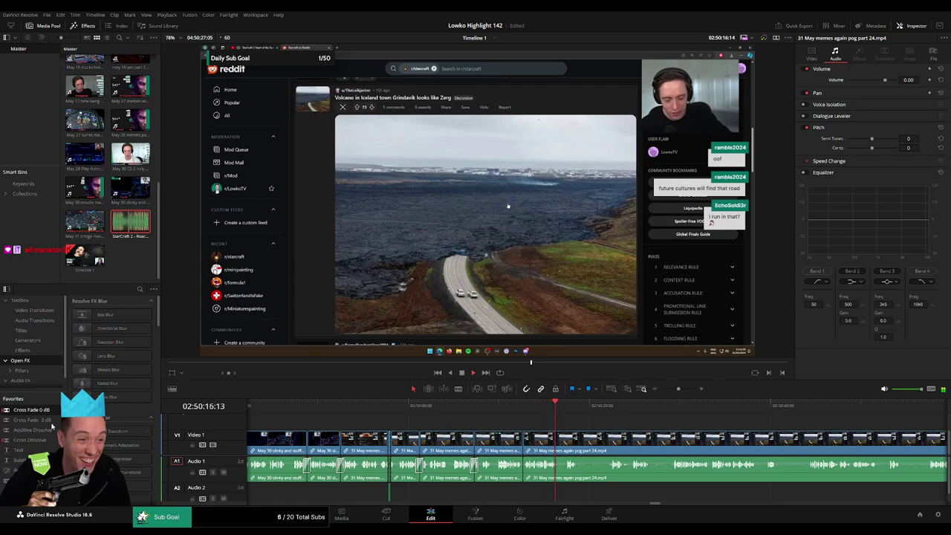
Step: Blade both ends of an unwanted lava-road stretch and ripple-delete it
{"action": "scroll", "coordinate": [421, 454], "scroll_direction": "right", "scroll_amount": 5}
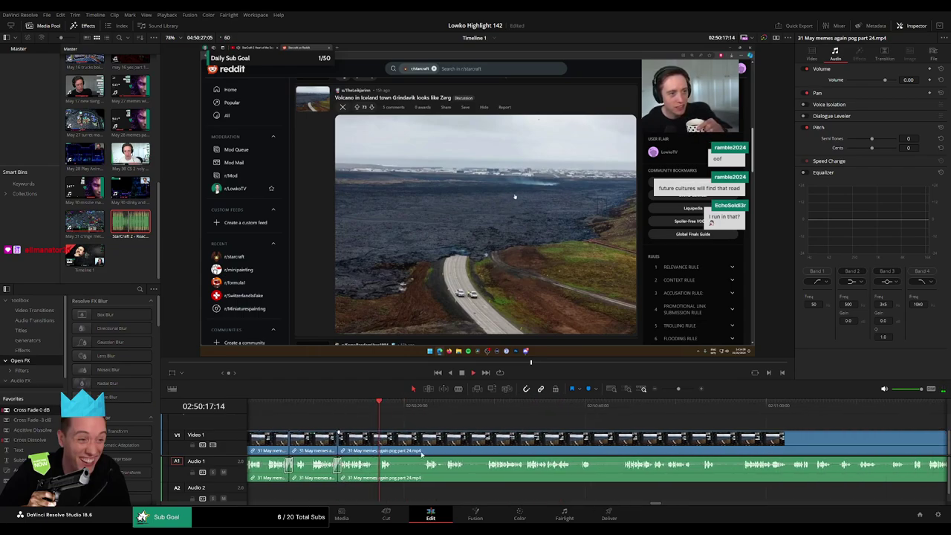
{"action": "key", "text": "b"}
{"action": "left_click", "coordinate": [401, 446]}
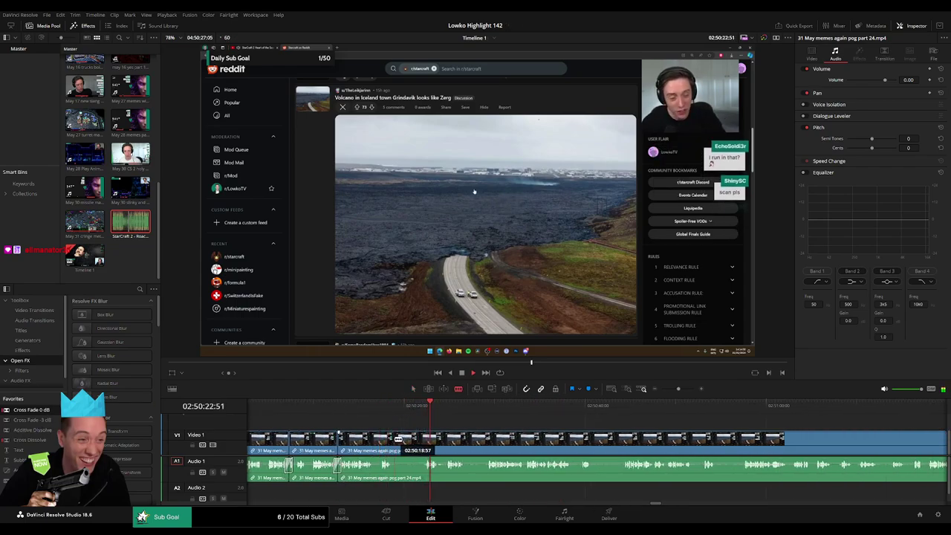
{"action": "left_click", "coordinate": [451, 410]}
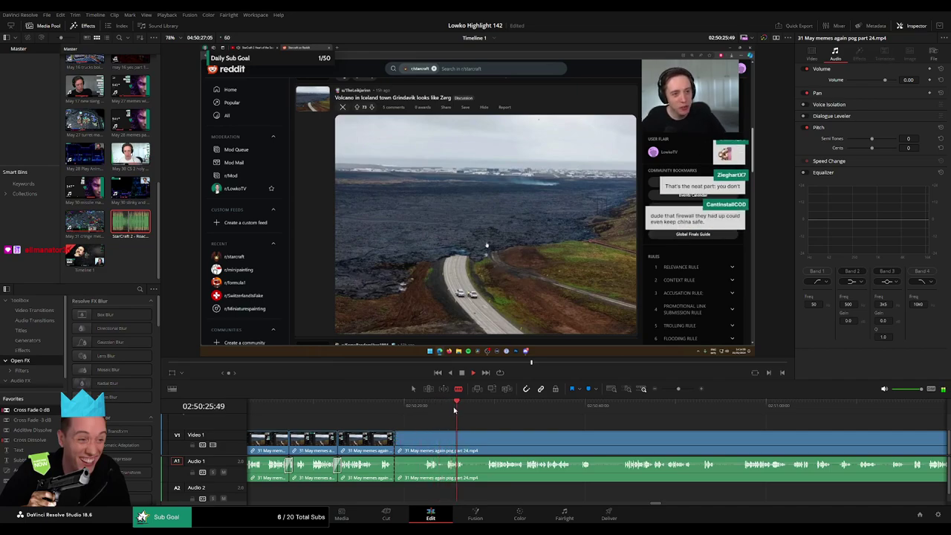
{"action": "left_click", "coordinate": [489, 410]}
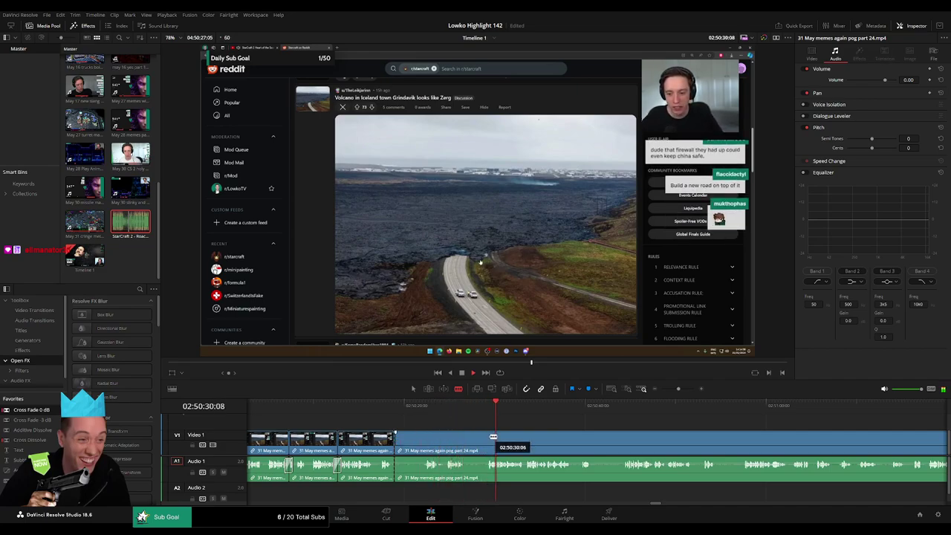
{"action": "left_click", "coordinate": [485, 440]}
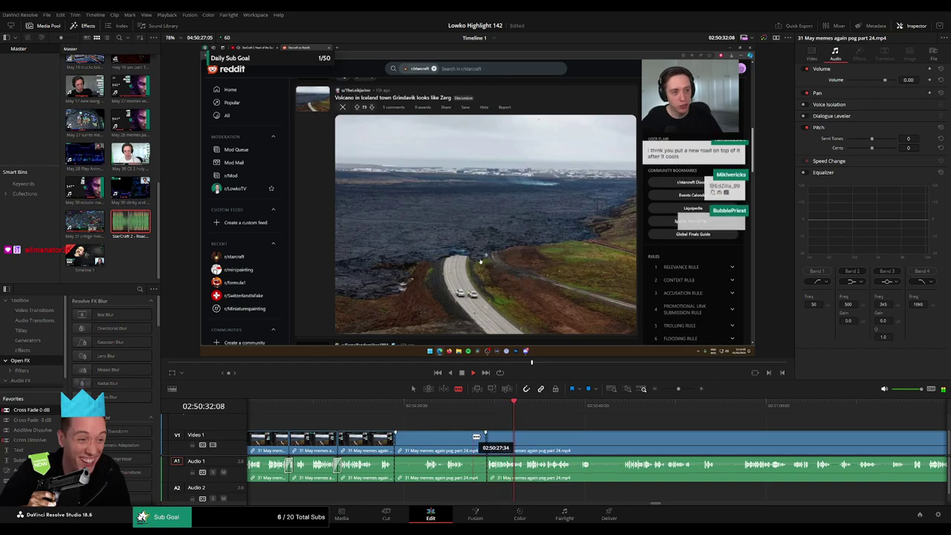
{"action": "key", "text": "a"}
{"action": "left_click", "coordinate": [473, 442]}
{"action": "key", "text": "Delete"}
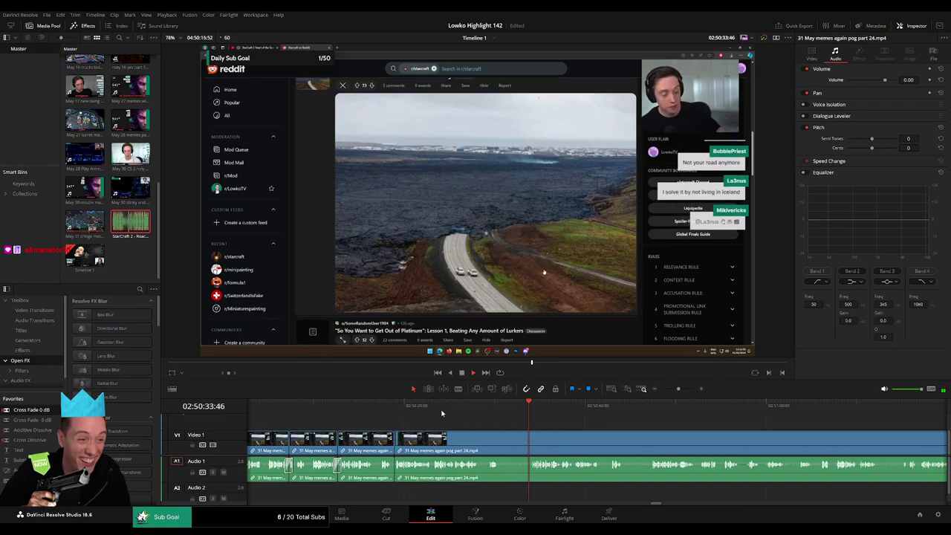
Step: Review the new join, then cut and ripple-delete another short piece
{"action": "left_click", "coordinate": [437, 406]}
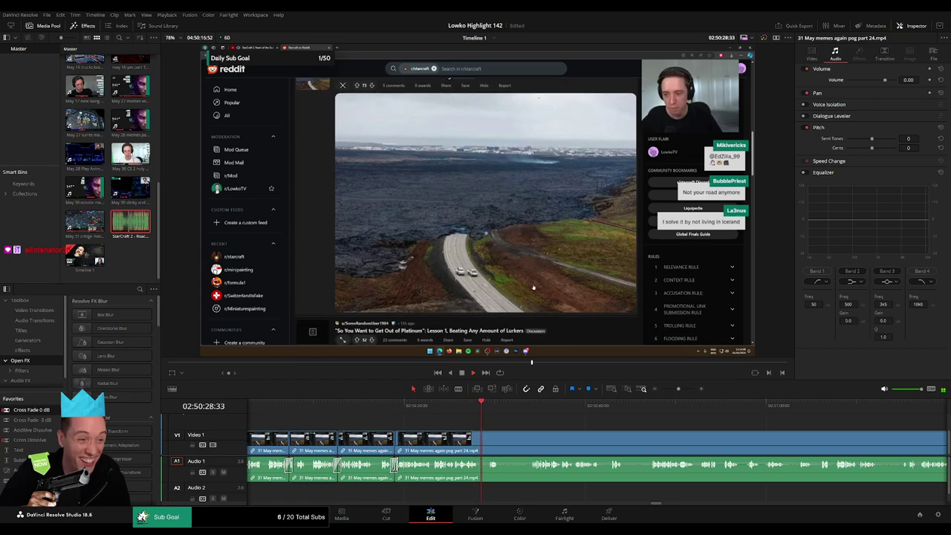
{"action": "scroll", "coordinate": [519, 452], "scroll_direction": "right", "scroll_amount": 2}
{"action": "scroll", "coordinate": [483, 431], "scroll_direction": "right", "scroll_amount": 3}
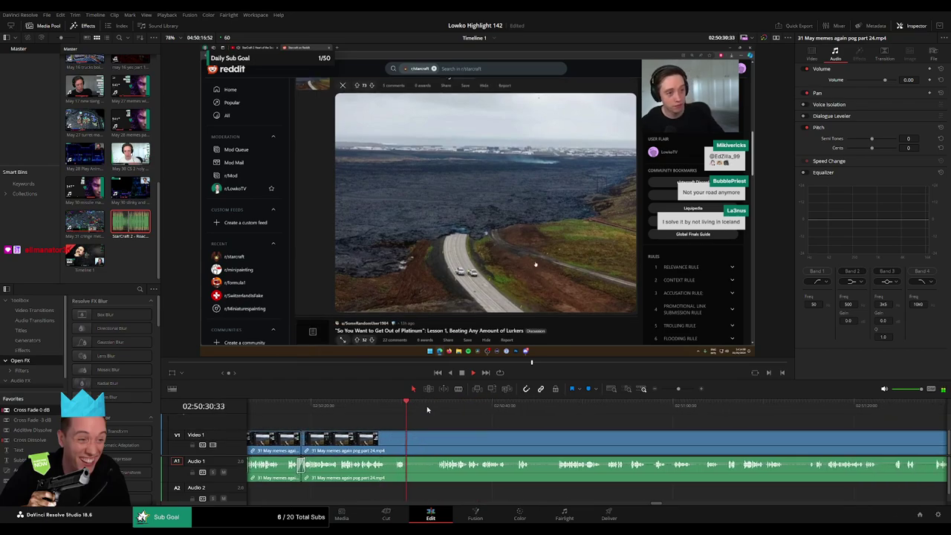
{"action": "left_click", "coordinate": [437, 406]}
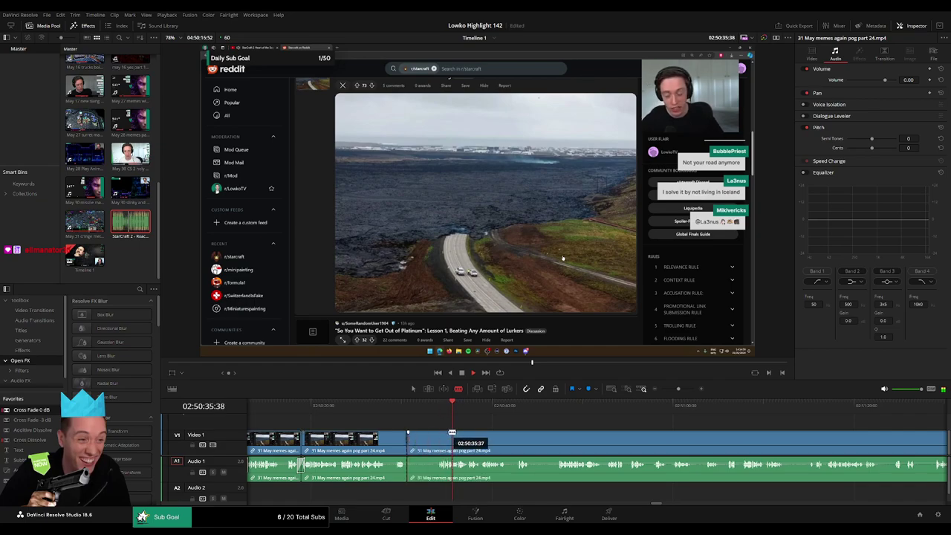
{"action": "left_click", "coordinate": [437, 440]}
{"action": "key", "text": "a"}
{"action": "left_click", "coordinate": [429, 441]}
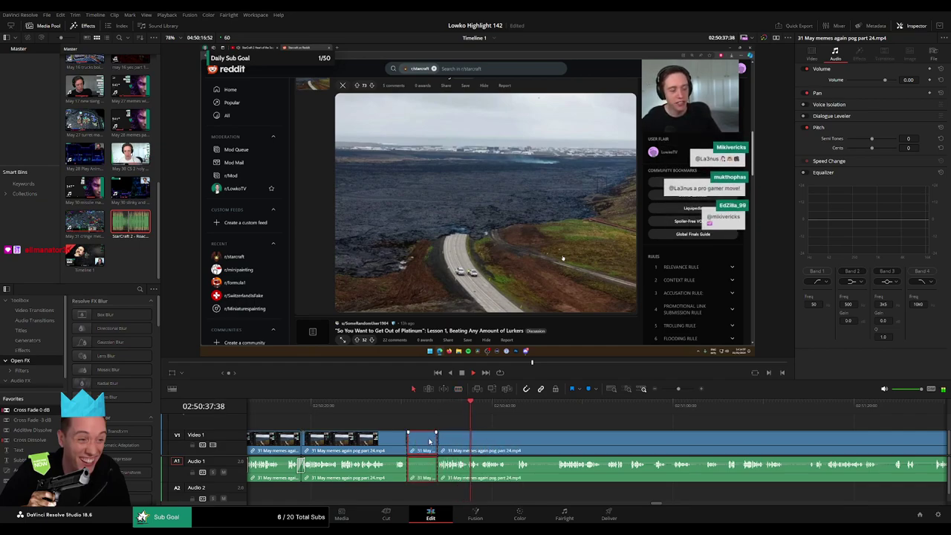
{"action": "key", "text": "Delete"}
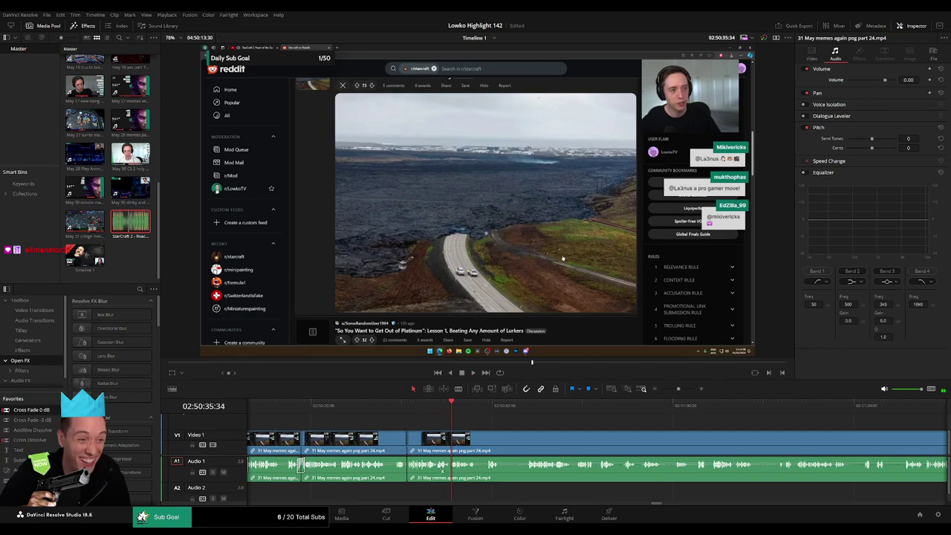
Step: Find where the YouTube video appears and cut the clip just before it
{"action": "scroll", "coordinate": [387, 443], "scroll_direction": "right", "scroll_amount": 3}
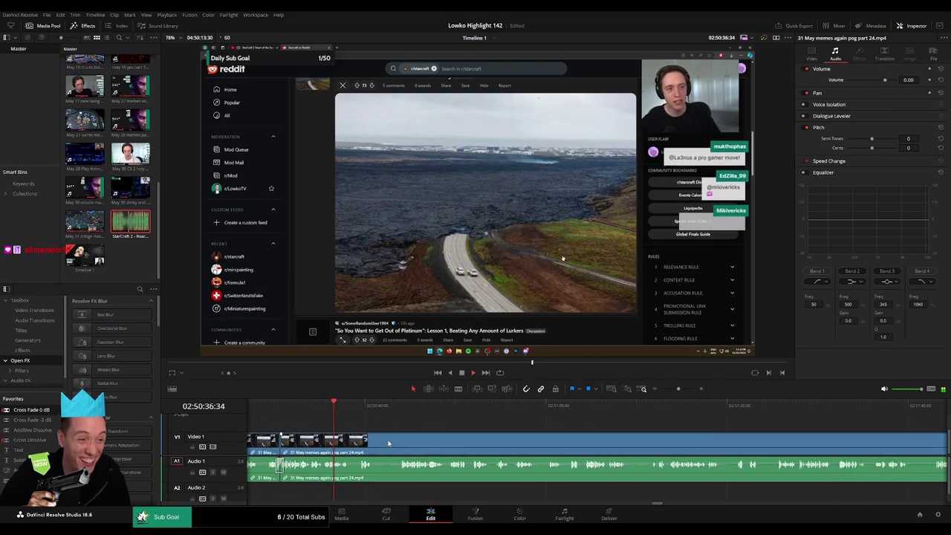
{"action": "left_click", "coordinate": [359, 407]}
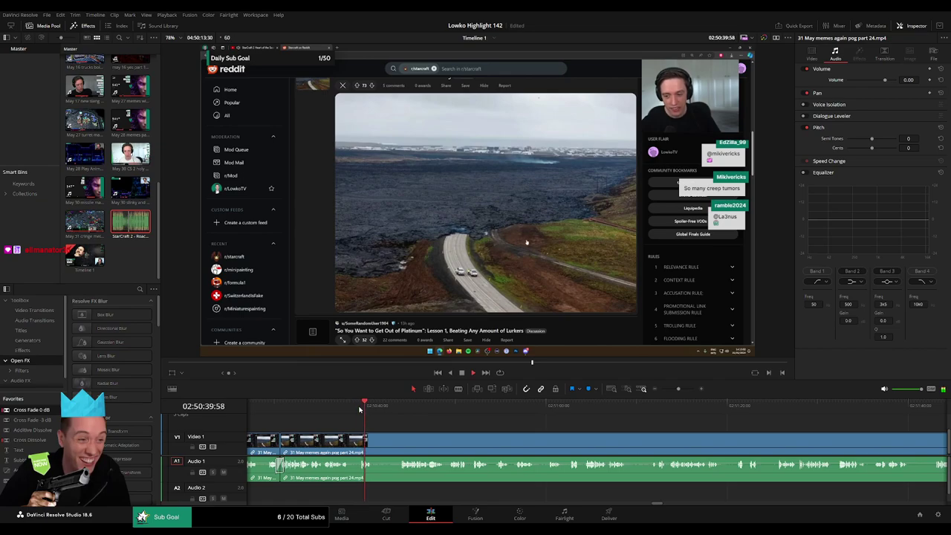
{"action": "left_click", "coordinate": [399, 407]}
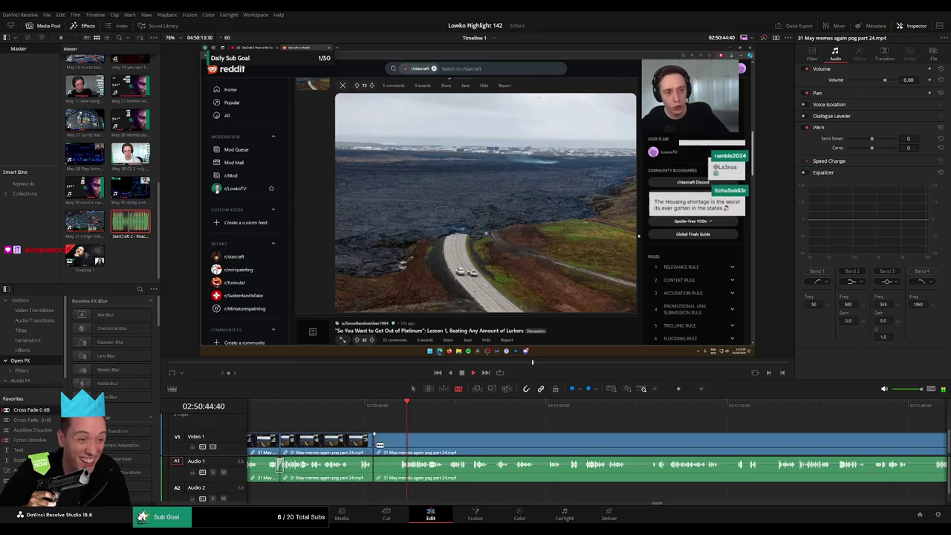
{"action": "left_click", "coordinate": [637, 407]}
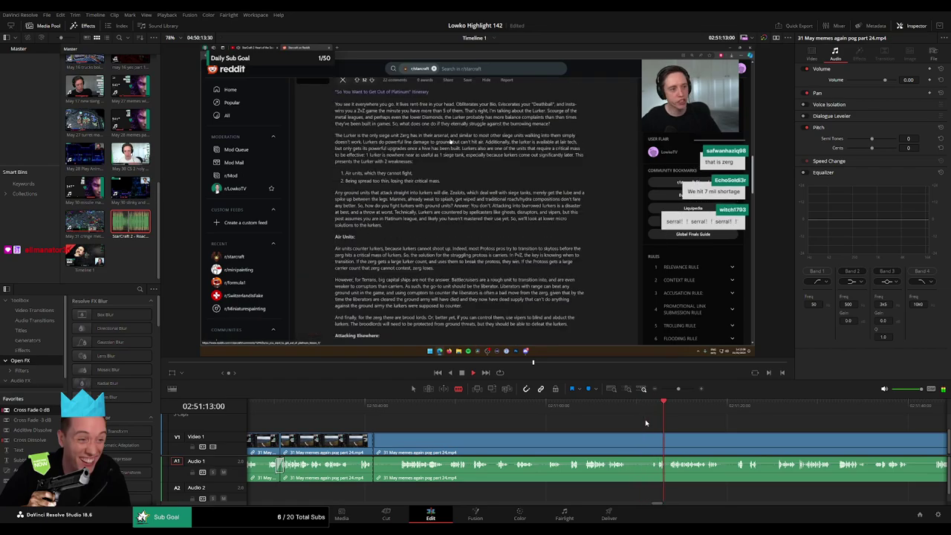
{"action": "left_click", "coordinate": [888, 407]}
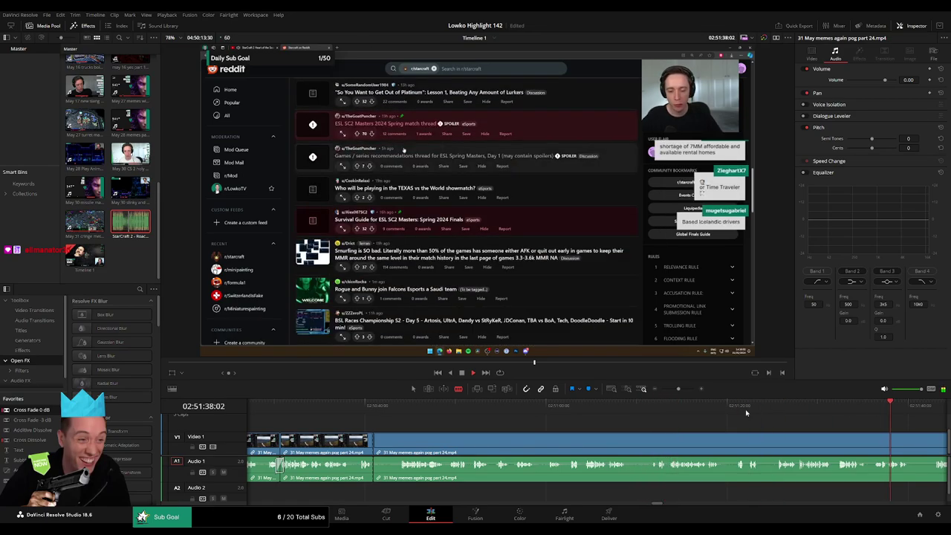
{"action": "left_click", "coordinate": [636, 407]}
{"action": "left_click", "coordinate": [645, 406]}
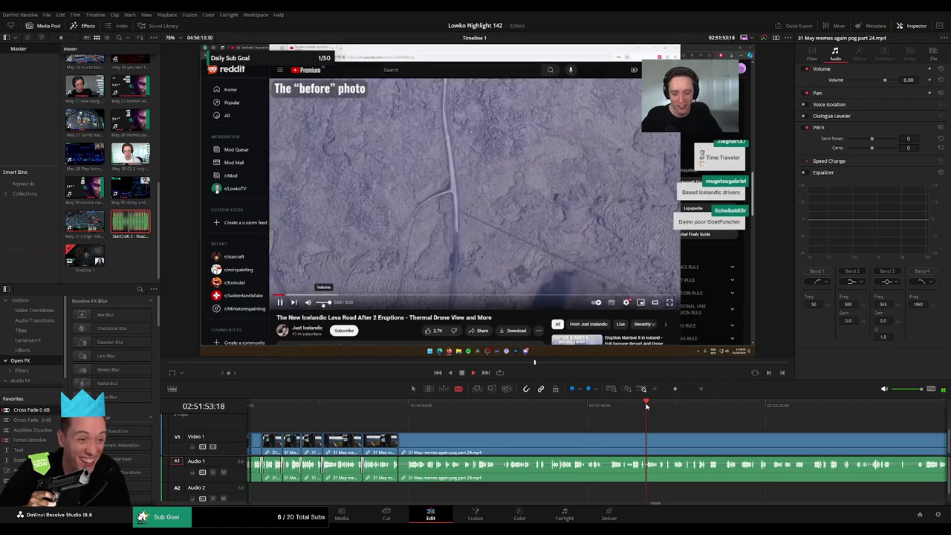
{"action": "left_click", "coordinate": [624, 404]}
{"action": "left_click", "coordinate": [615, 403]}
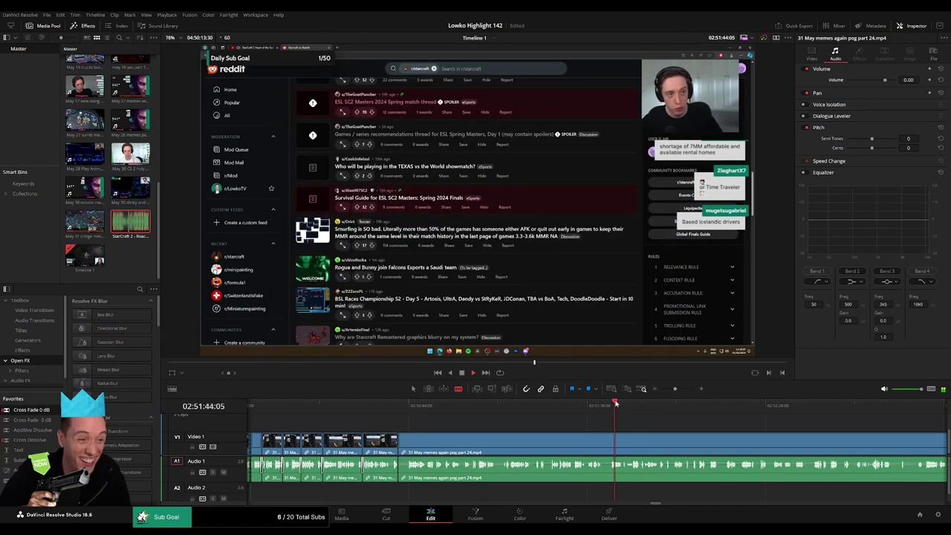
{"action": "scroll", "coordinate": [627, 413], "scroll_direction": "up", "scroll_amount": 2}
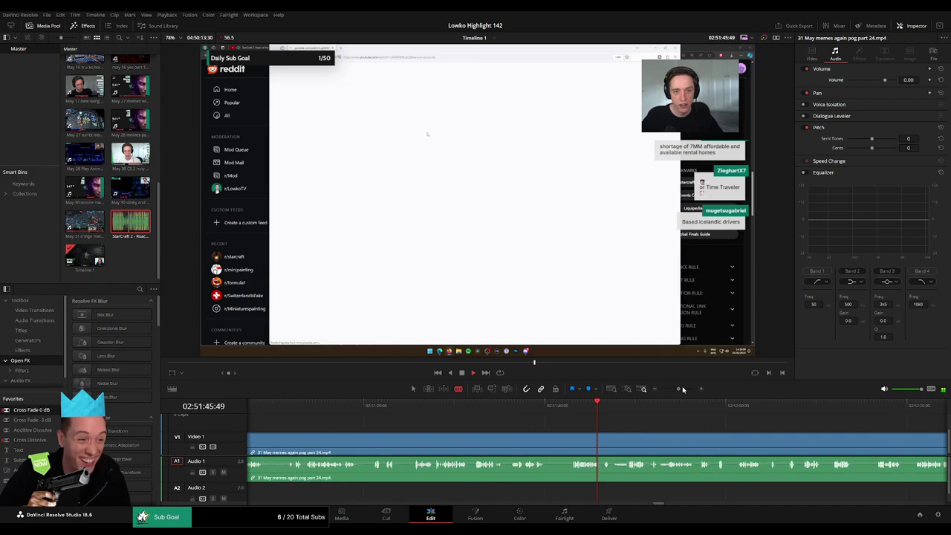
{"action": "left_click", "coordinate": [499, 442]}
{"action": "key", "text": "Delete"}
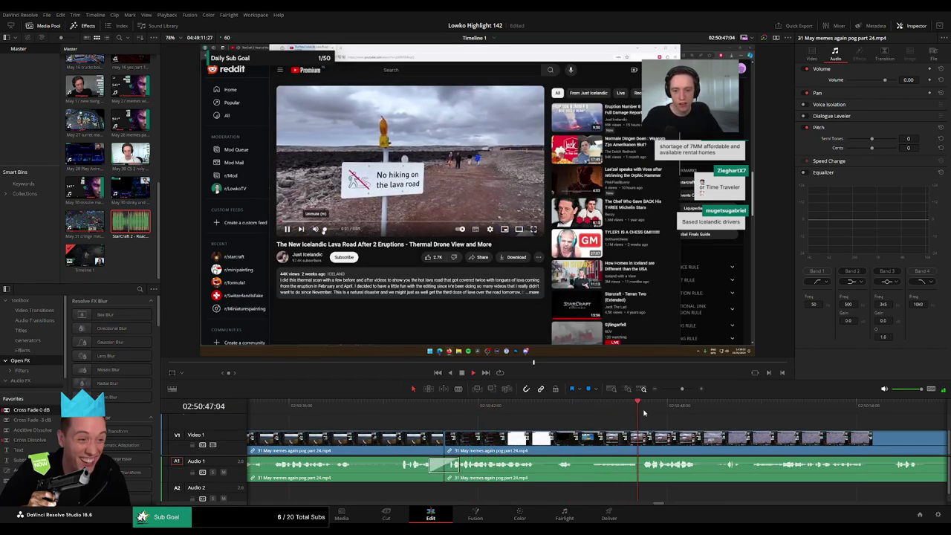
Step: Split at the playhead and ripple-delete the short piece between the cuts
{"action": "key", "text": "ctrl+b"}
{"action": "left_click", "coordinate": [620, 443]}
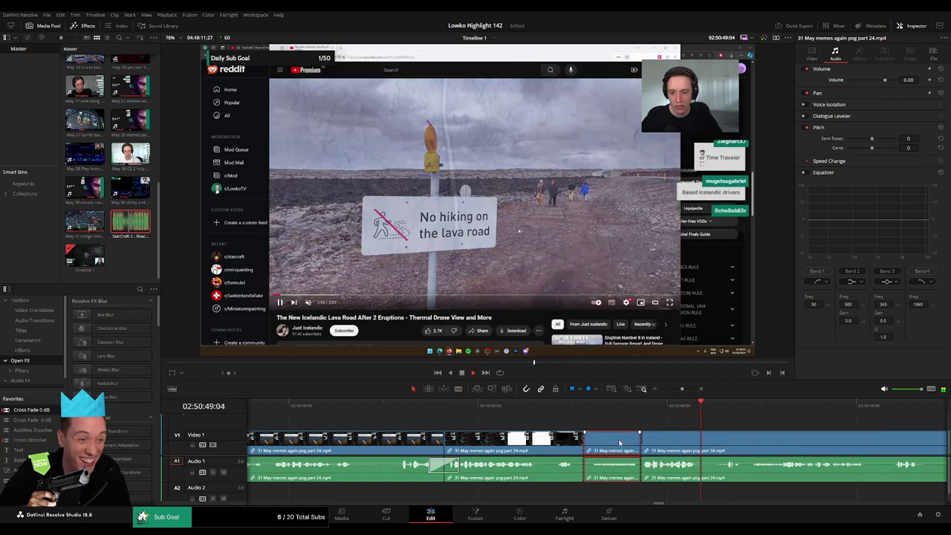
{"action": "key", "text": "Delete"}
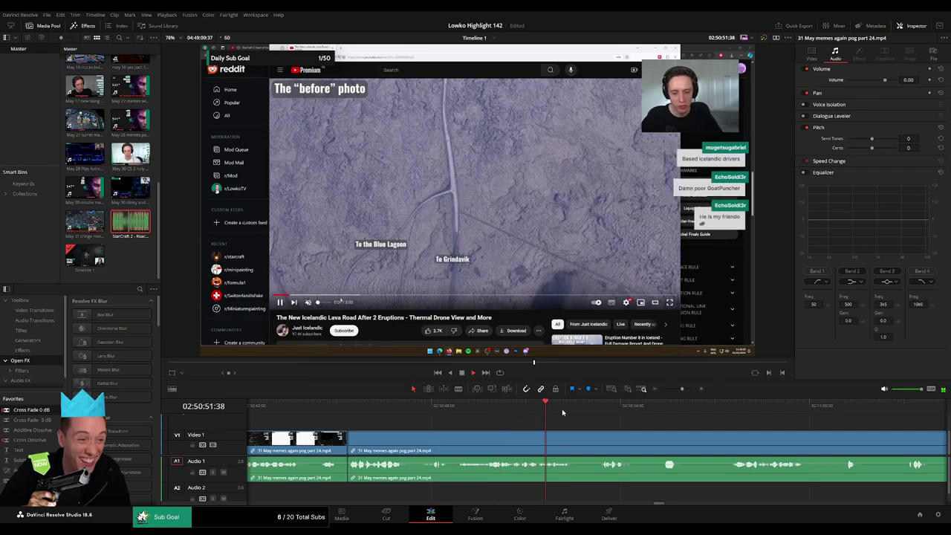
Step: Review the lava road video playback and zoom the timeline out
{"action": "left_click_drag", "start_coordinate": [562, 412], "coordinate": [665, 414]}
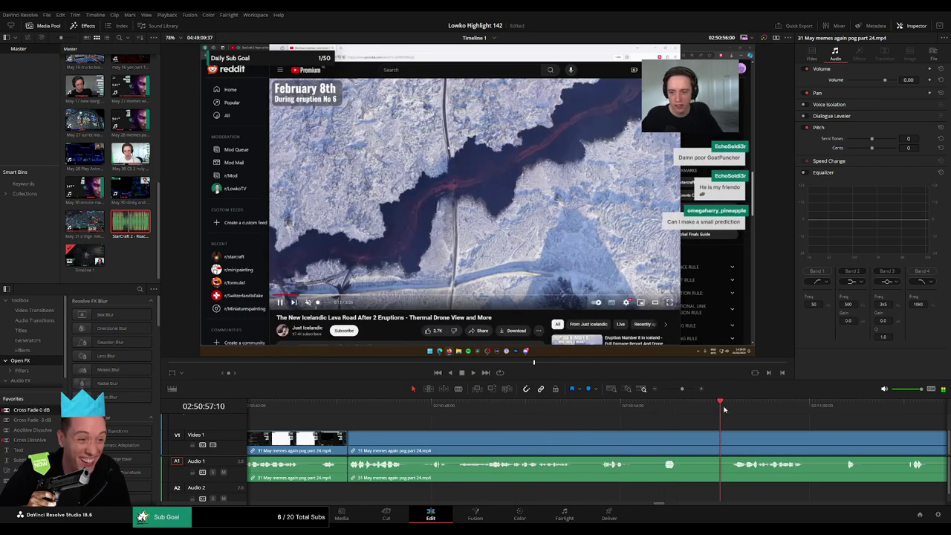
{"action": "left_click", "coordinate": [641, 407]}
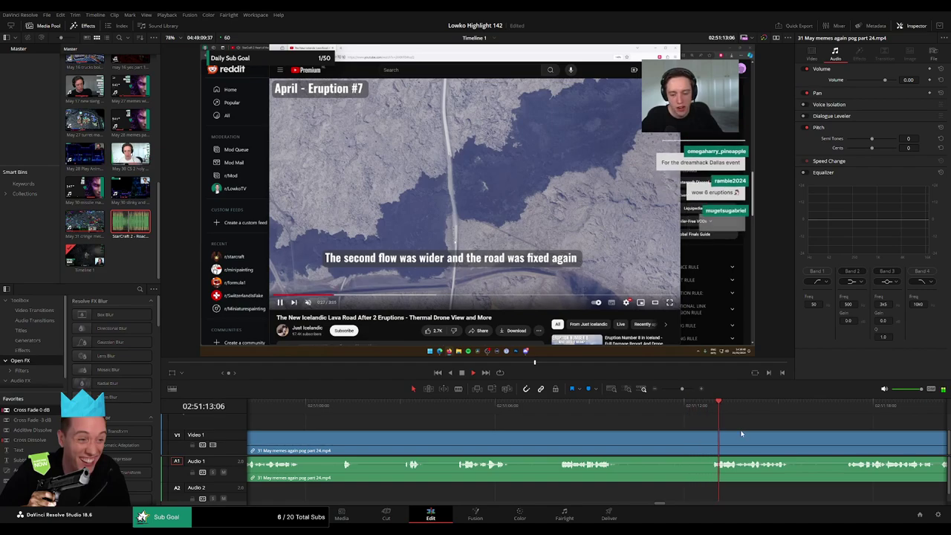
{"action": "left_click_drag", "start_coordinate": [751, 417], "coordinate": [633, 409]}
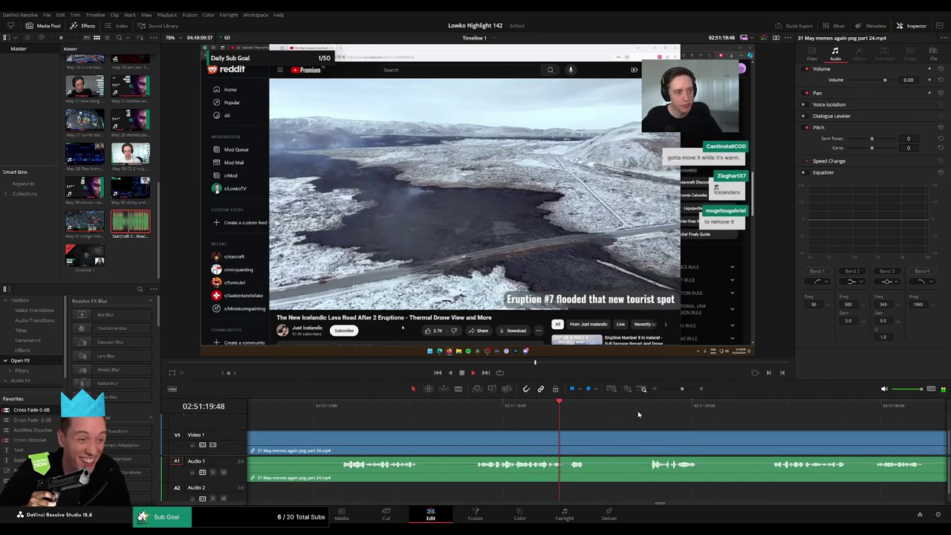
{"action": "left_click", "coordinate": [645, 410]}
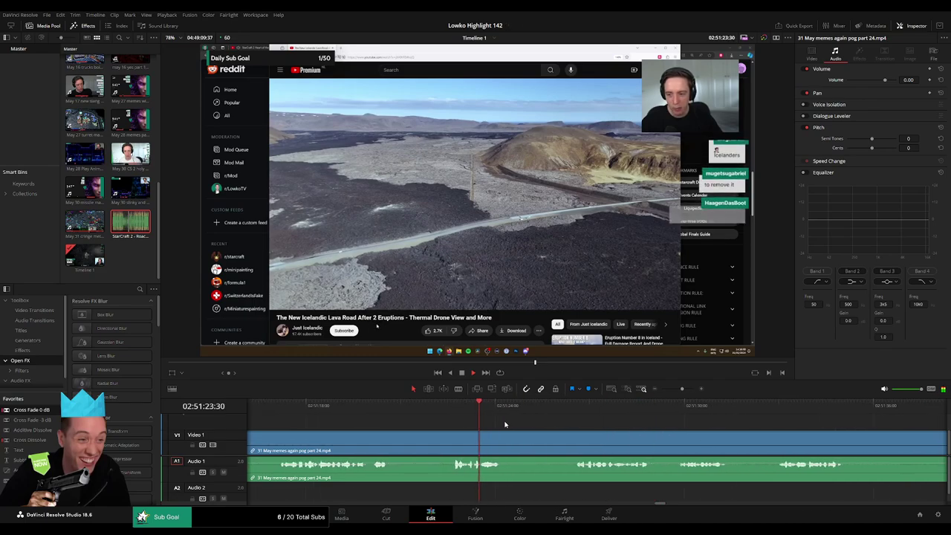
{"action": "left_click", "coordinate": [546, 407]}
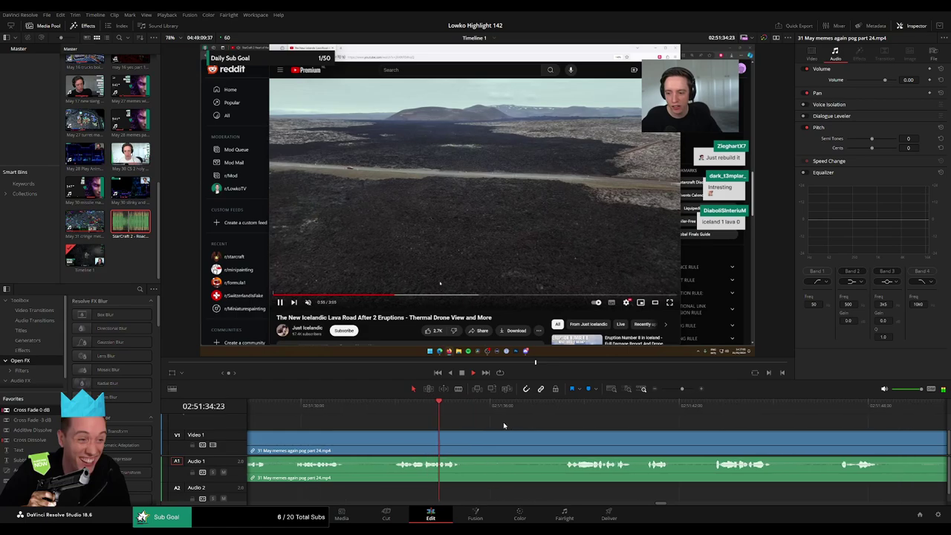
{"action": "left_click", "coordinate": [555, 414]}
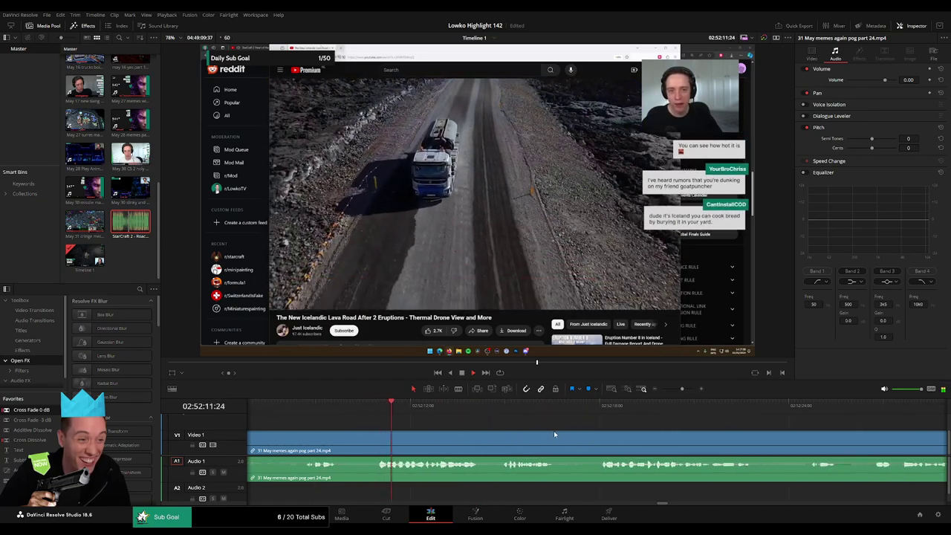
{"action": "left_click", "coordinate": [674, 392]}
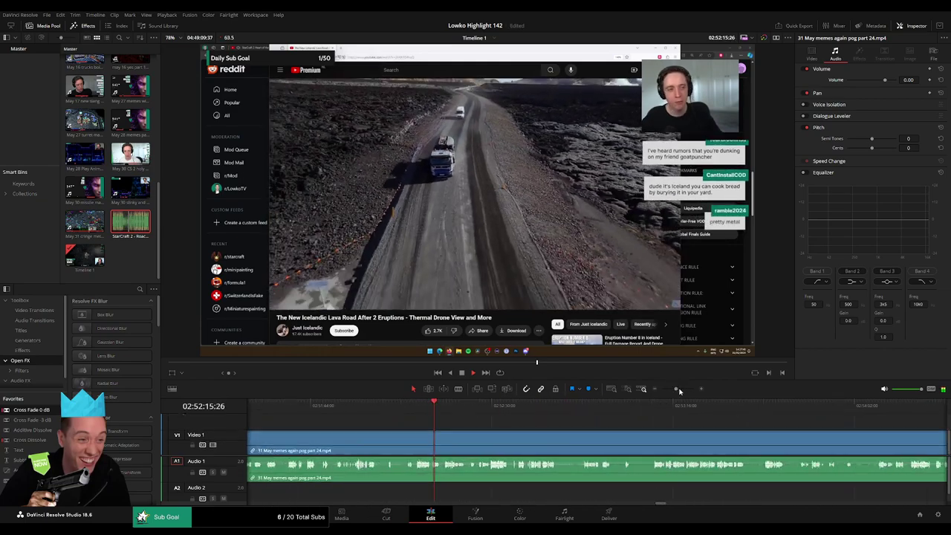
{"action": "left_click_drag", "start_coordinate": [677, 389], "coordinate": [680, 389]}
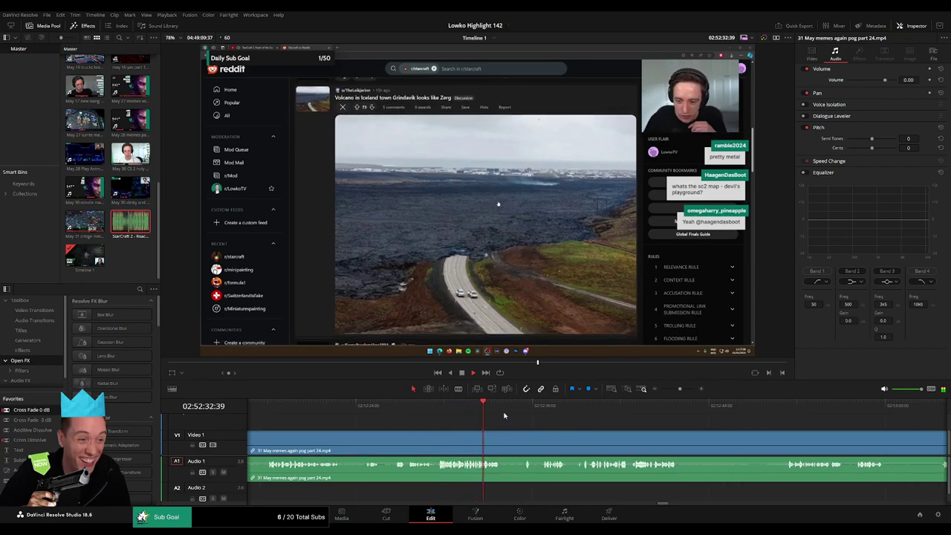
Step: Split the memes clip past the volcano post and ripple-delete two short pieces
{"action": "left_click", "coordinate": [503, 442]}
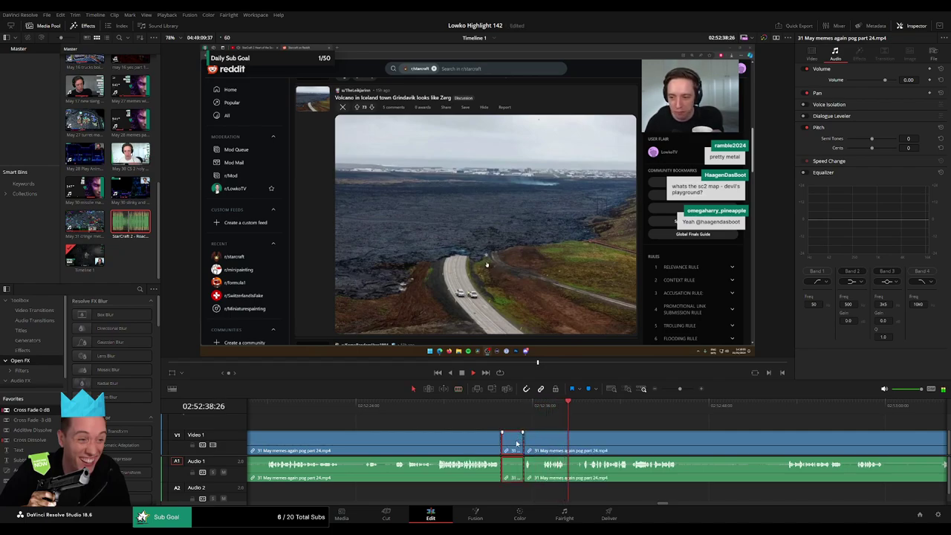
{"action": "key", "text": "Delete"}
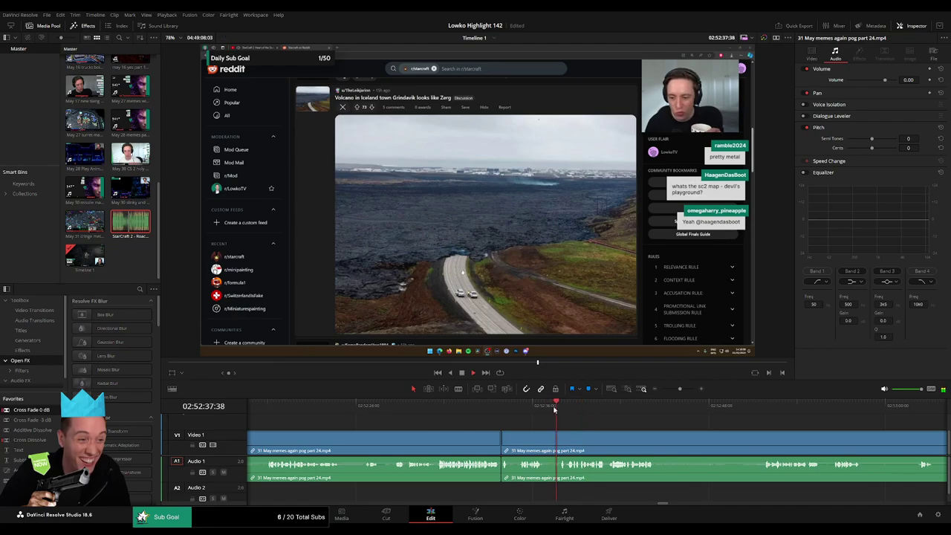
{"action": "key", "text": "b"}
{"action": "left_click", "coordinate": [548, 446]}
{"action": "key", "text": "ctrl+z"}
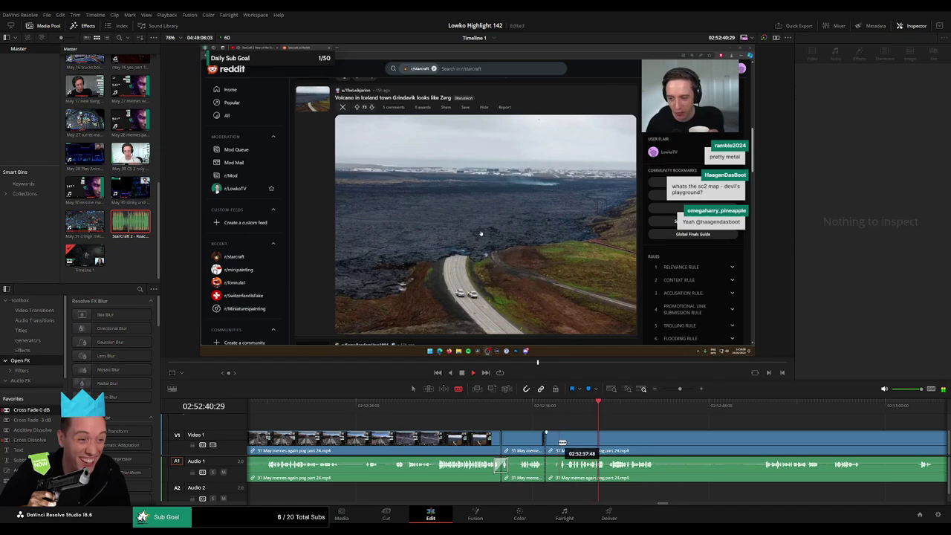
{"action": "left_click", "coordinate": [559, 443]}
{"action": "key", "text": "a"}
{"action": "left_click", "coordinate": [551, 447]}
{"action": "key", "text": "Delete"}
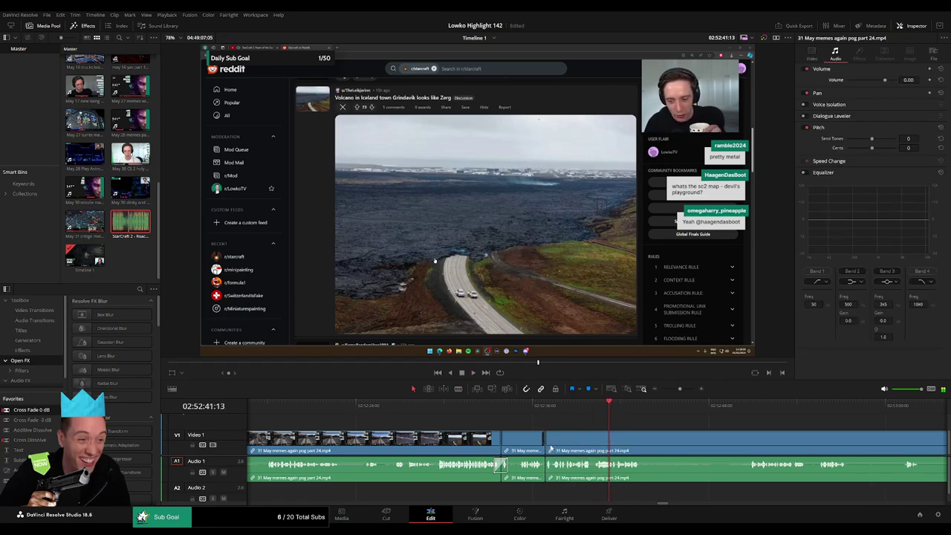
Step: Ripple-delete the next selected piece and zoom out to see more clips
{"action": "scroll", "coordinate": [396, 416], "scroll_direction": "right", "scroll_amount": 5}
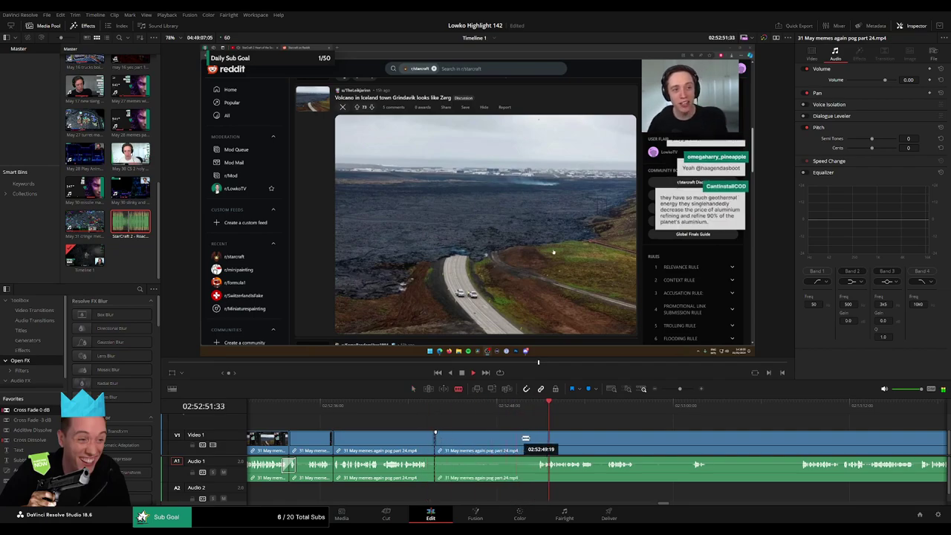
{"action": "key", "text": "Delete"}
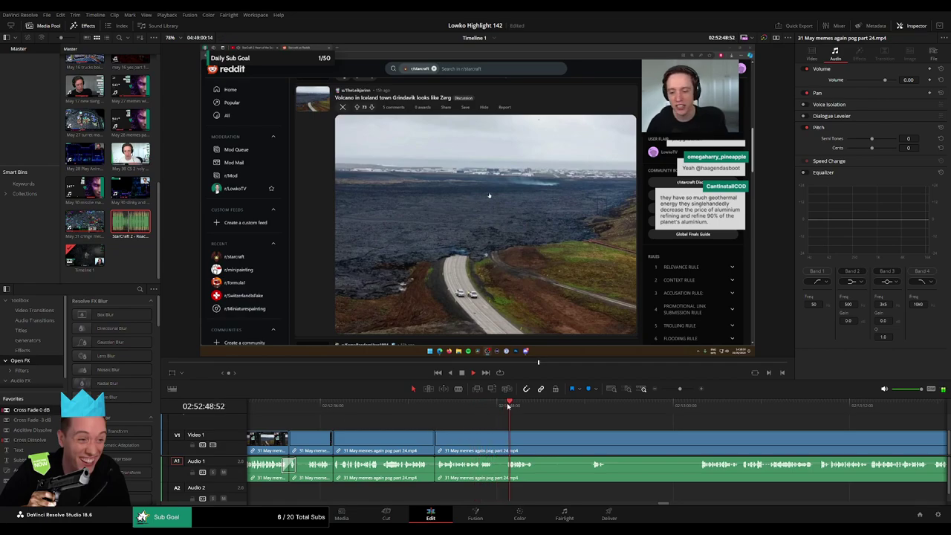
{"action": "left_click", "coordinate": [708, 405]}
{"action": "left_click_drag", "start_coordinate": [681, 389], "coordinate": [646, 411]}
{"action": "left_click", "coordinate": [672, 405]}
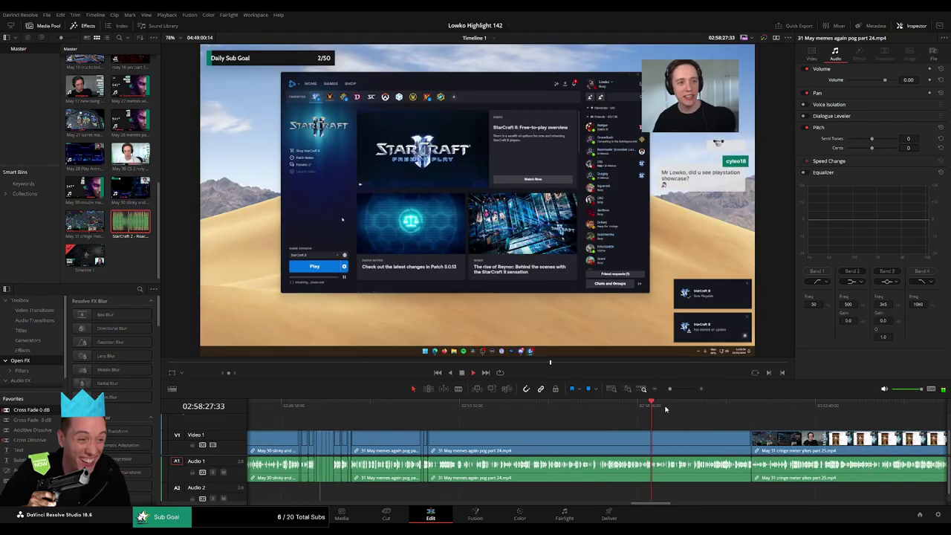
Step: Ripple-delete the StarCraft clip between part 24 and part 25, then scrub the new join
{"action": "left_click", "coordinate": [699, 405]}
{"action": "left_click", "coordinate": [596, 439]}
{"action": "key", "text": "space"}
{"action": "key", "text": "Delete"}
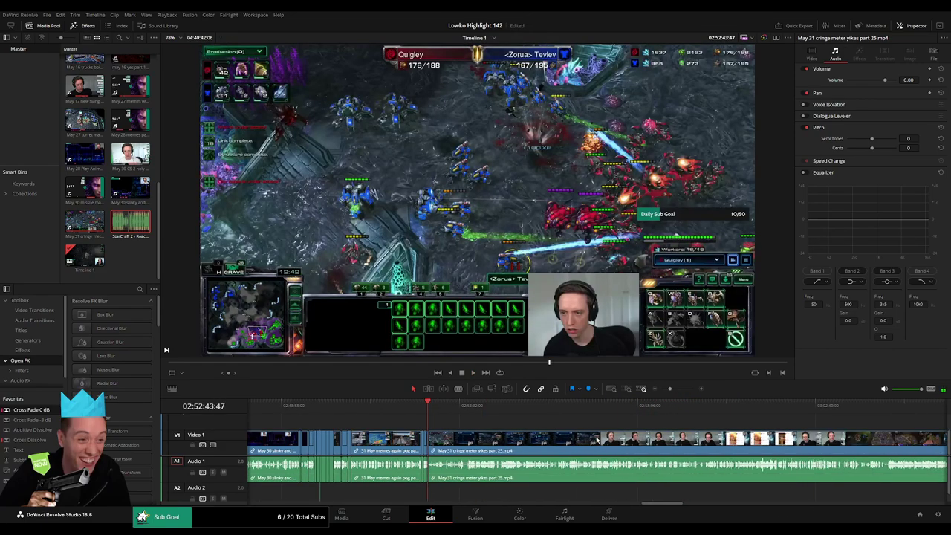
{"action": "left_click_drag", "start_coordinate": [679, 389], "coordinate": [685, 389]}
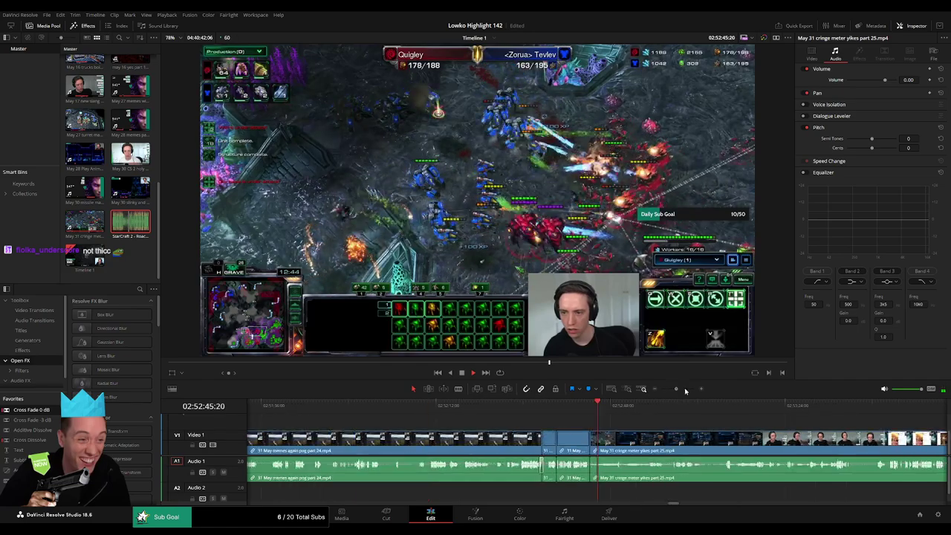
{"action": "left_click", "coordinate": [432, 407]}
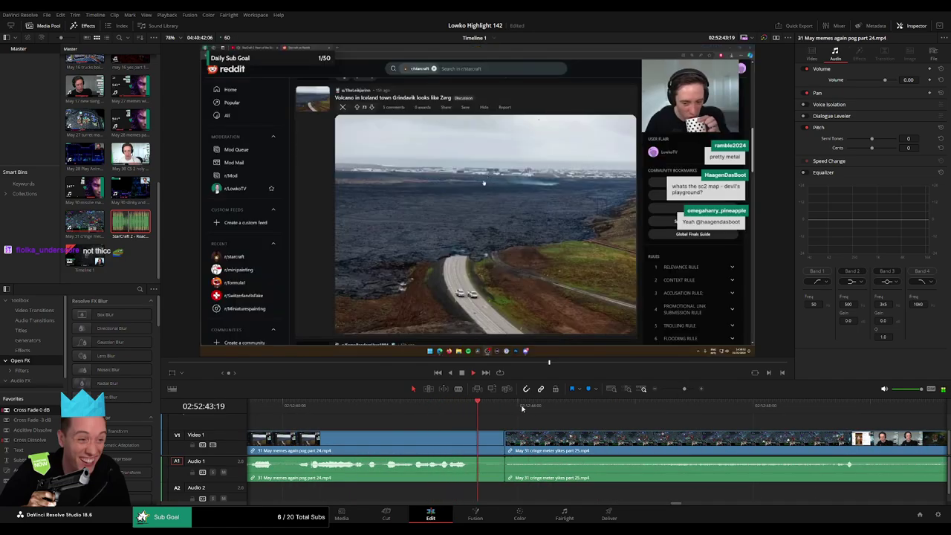
{"action": "left_click_drag", "start_coordinate": [684, 389], "coordinate": [672, 389]}
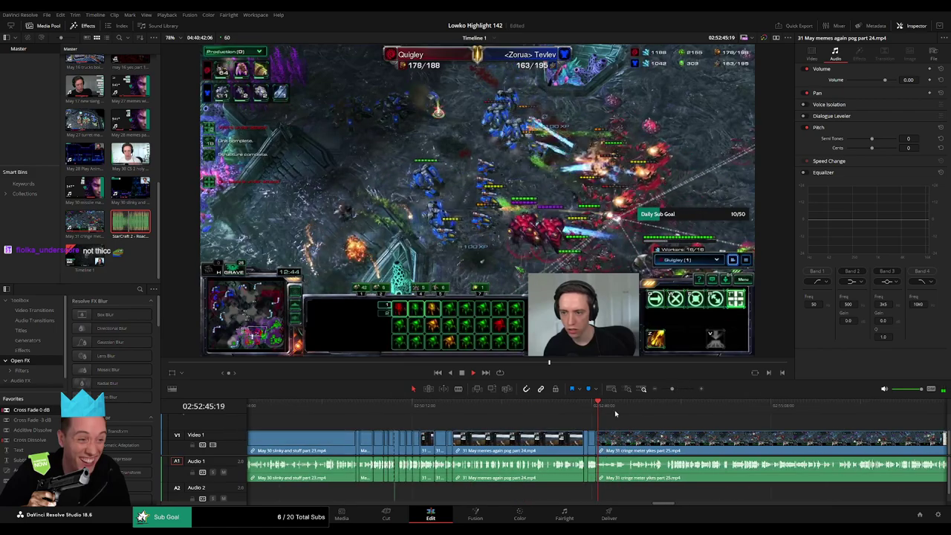
{"action": "left_click", "coordinate": [484, 409]}
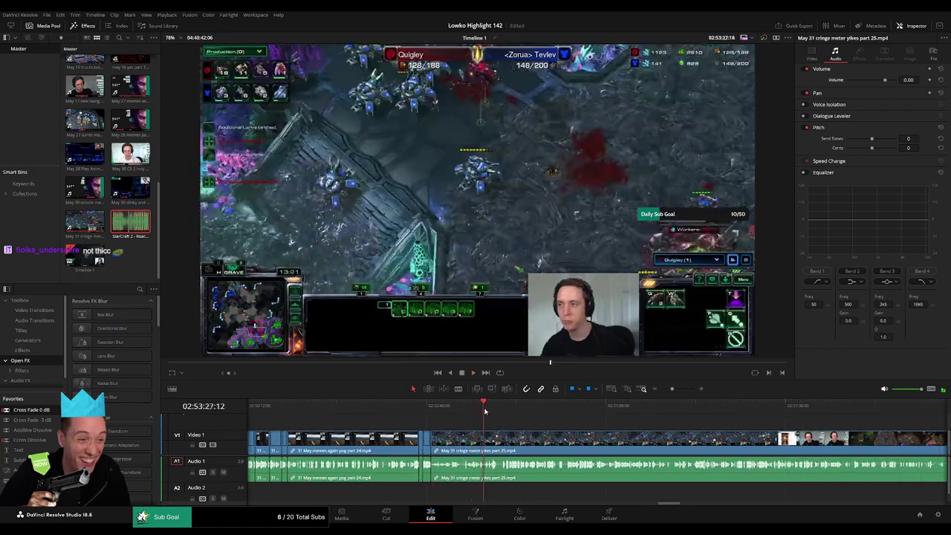
{"action": "left_click_drag", "start_coordinate": [485, 411], "coordinate": [726, 414]}
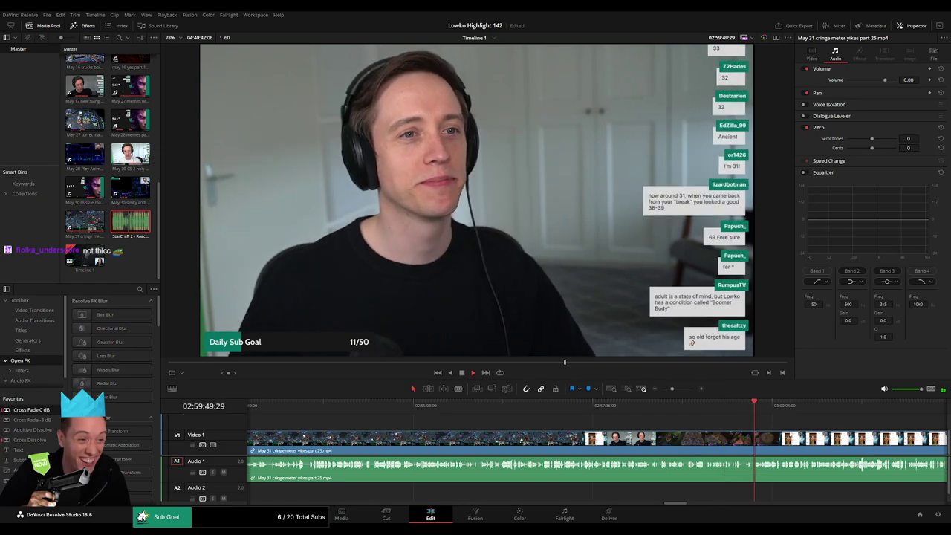
Step: Blade the part 25 clip and roll the cut earlier into the webcam chat
{"action": "key", "text": "space"}
{"action": "key", "text": "space"}
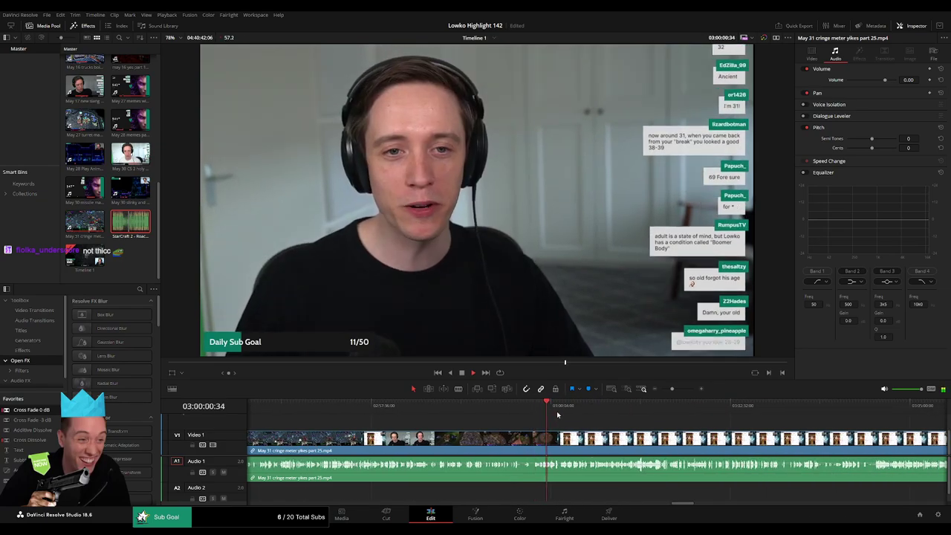
{"action": "left_click", "coordinate": [573, 415]}
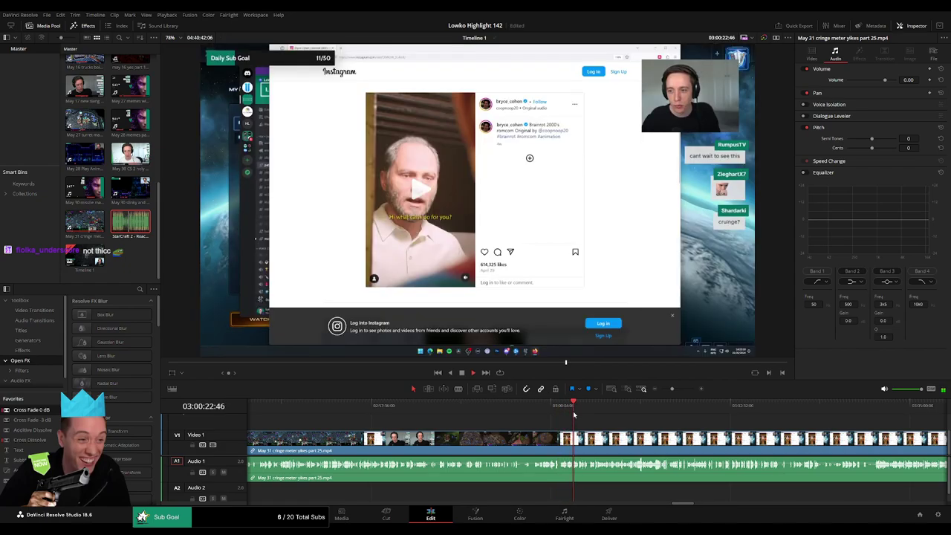
{"action": "left_click", "coordinate": [535, 415]}
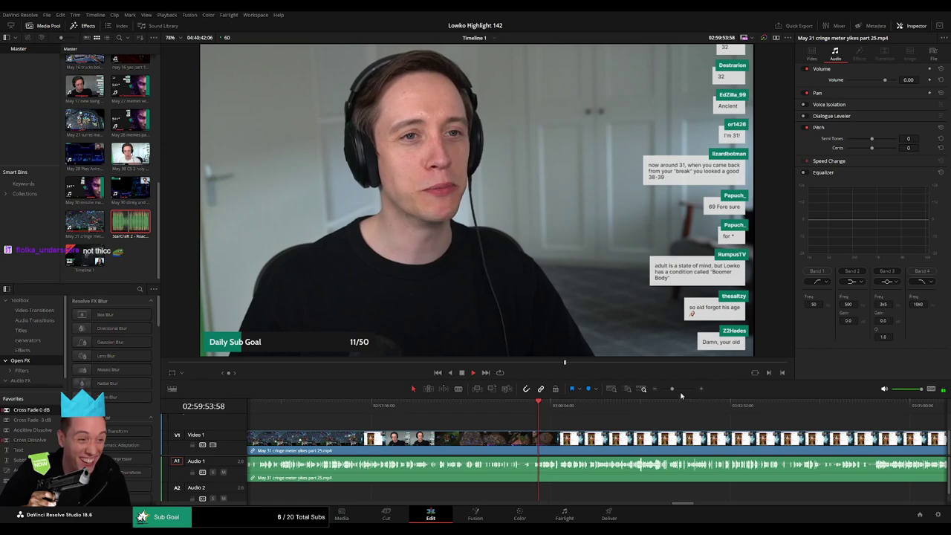
{"action": "scroll", "coordinate": [681, 395], "scroll_direction": "up", "scroll_amount": 2}
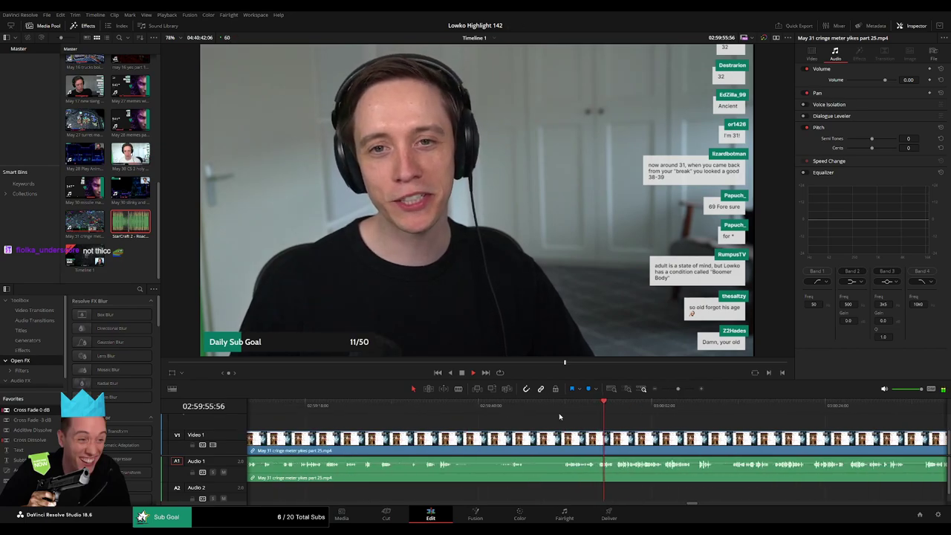
{"action": "scroll", "coordinate": [594, 446], "scroll_direction": "right", "scroll_amount": 2}
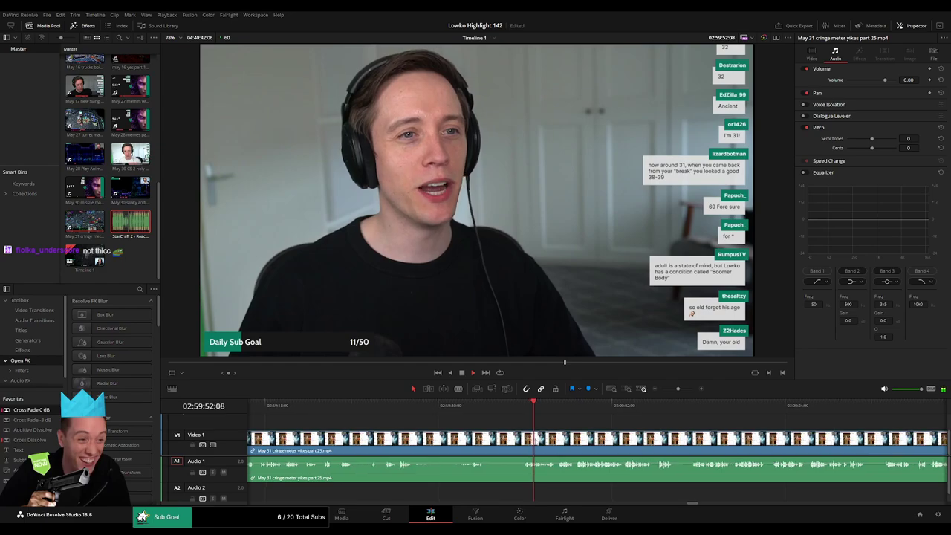
{"action": "left_click", "coordinate": [523, 439]}
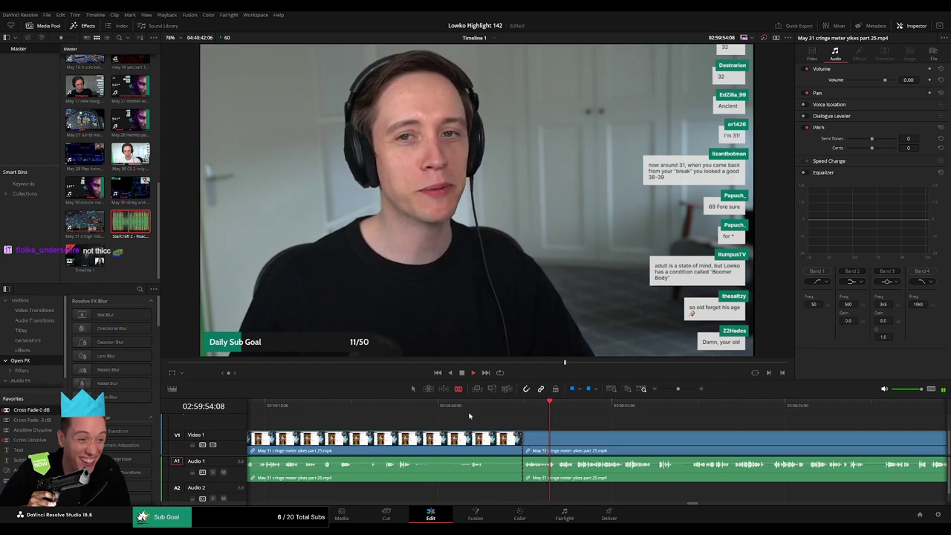
{"action": "left_click", "coordinate": [384, 411]}
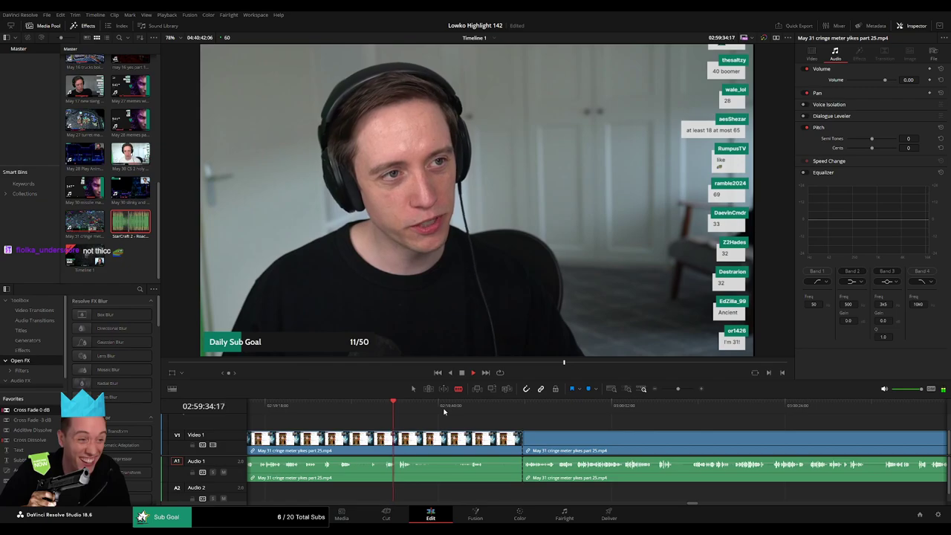
{"action": "left_click_drag", "start_coordinate": [522, 438], "coordinate": [388, 439]}
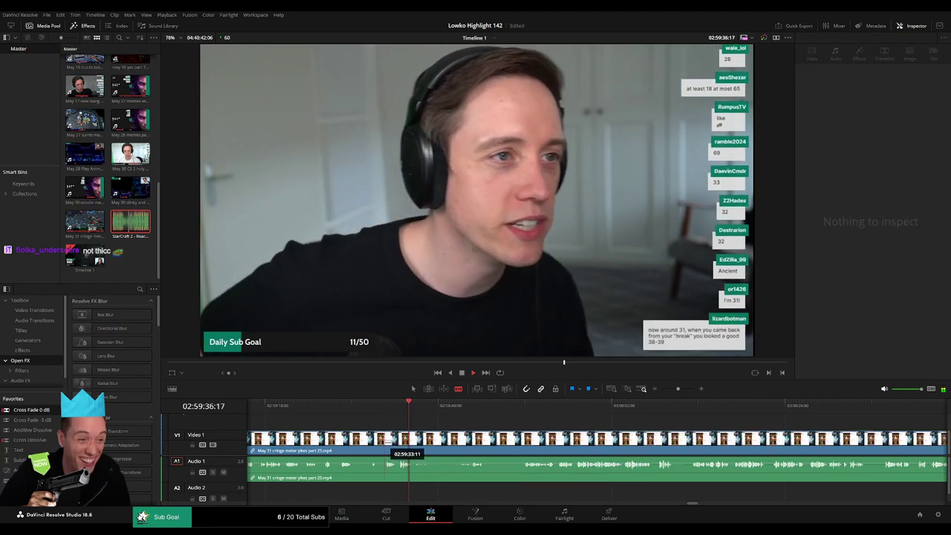
Step: Split part 25 at about 02:58:54 and ripple-delete the section before it
{"action": "scroll", "coordinate": [416, 439], "scroll_direction": "left", "scroll_amount": 3}
{"action": "left_click", "coordinate": [416, 415]}
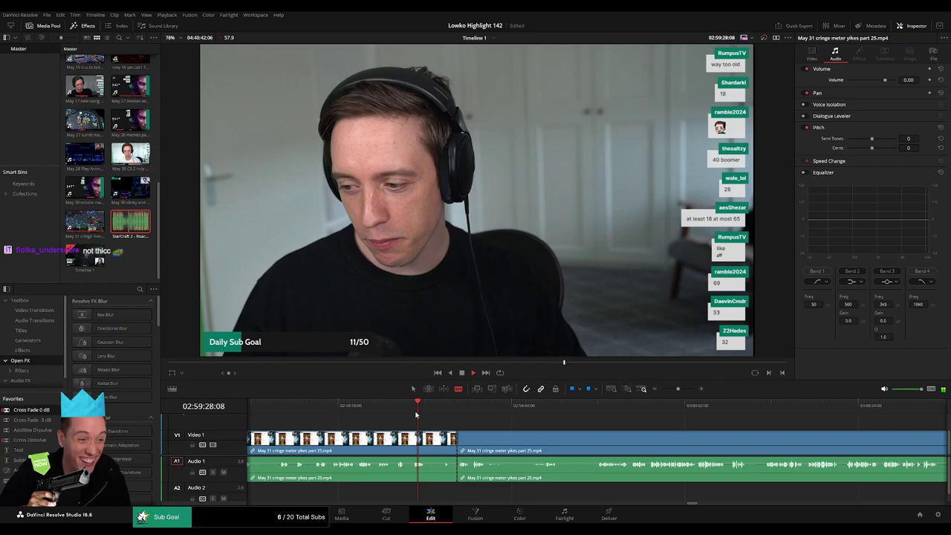
{"action": "left_click", "coordinate": [320, 409]}
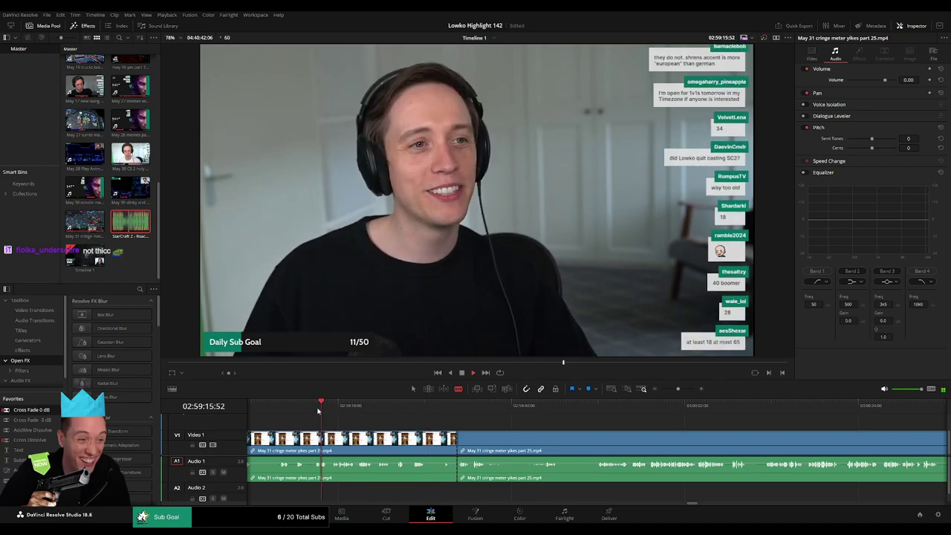
{"action": "left_click", "coordinate": [276, 409]}
{"action": "scroll", "coordinate": [368, 417], "scroll_direction": "left", "scroll_amount": 7}
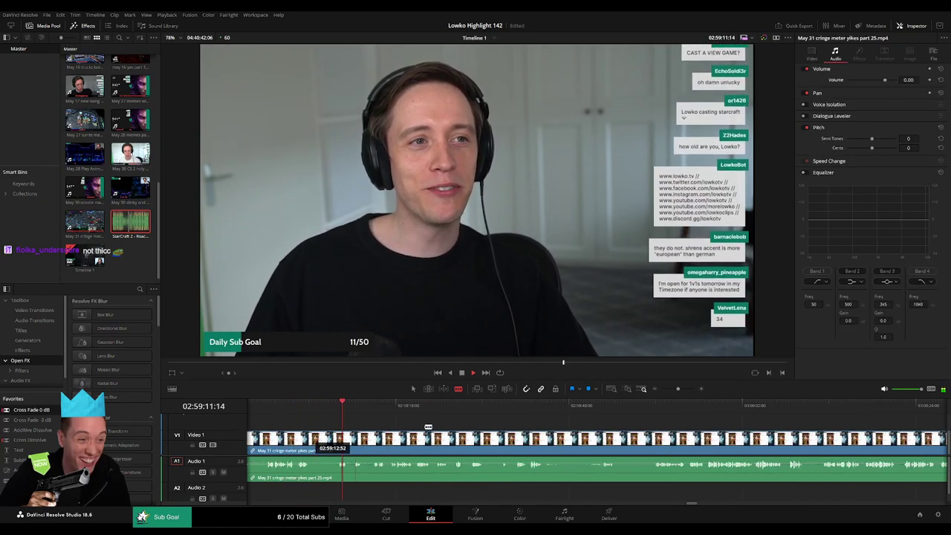
{"action": "left_click", "coordinate": [329, 409]}
{"action": "scroll", "coordinate": [342, 429], "scroll_direction": "left", "scroll_amount": 5}
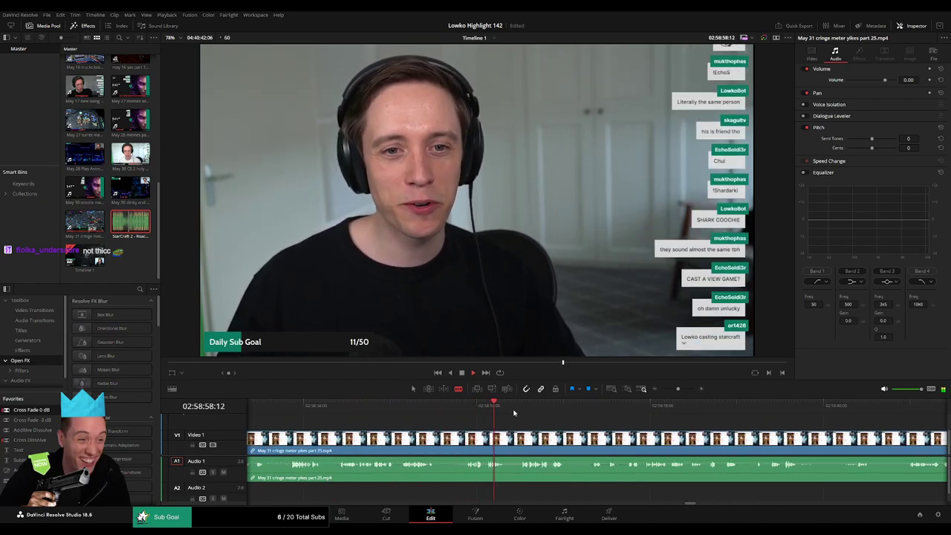
{"action": "key", "text": "ctrl+b"}
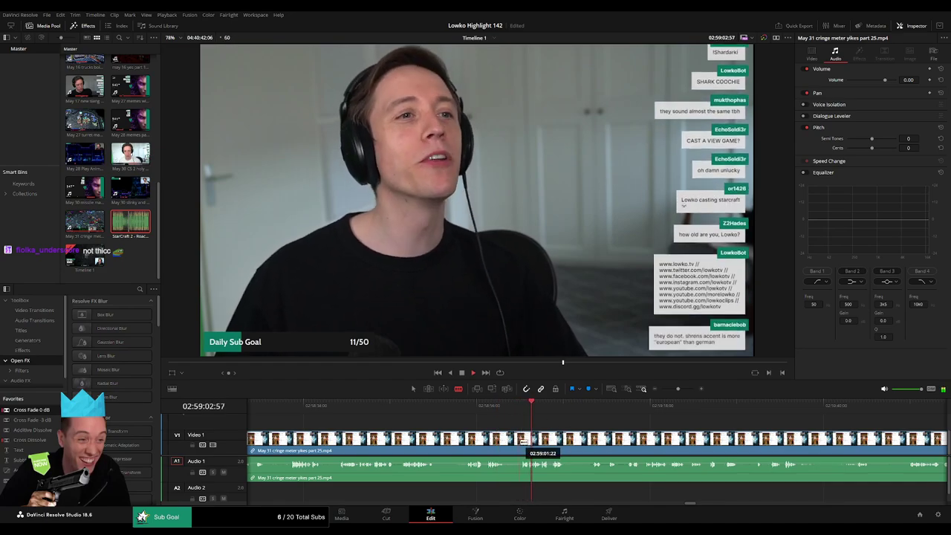
{"action": "left_click", "coordinate": [490, 440]}
{"action": "key", "text": "Delete"}
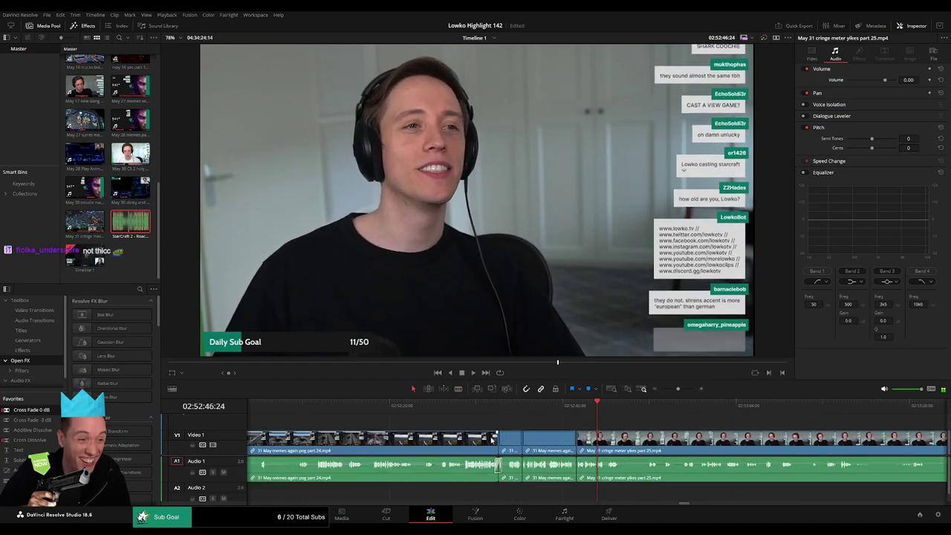
Step: Blade the part 25 webcam clip twice and ripple-delete the piece between the cuts
{"action": "left_click", "coordinate": [576, 411]}
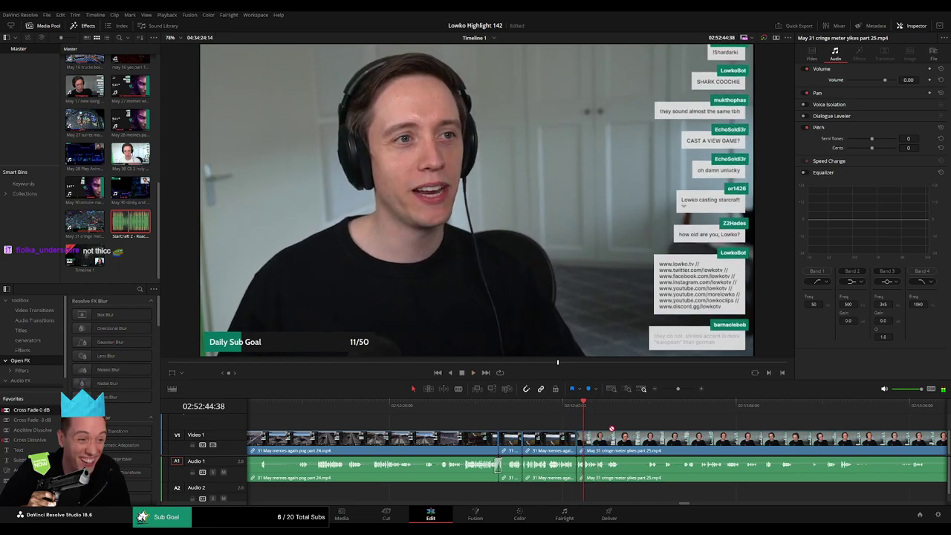
{"action": "left_click_drag", "start_coordinate": [678, 389], "coordinate": [680, 390]}
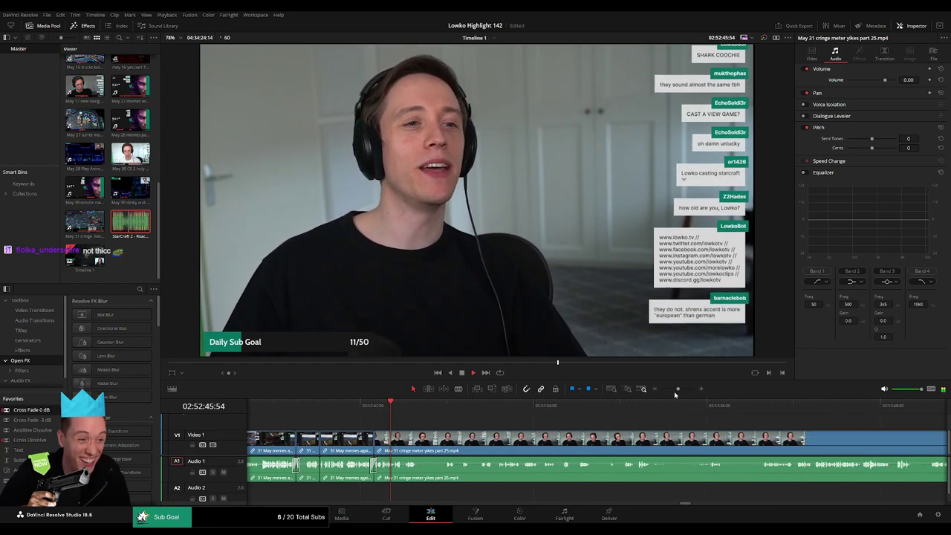
{"action": "scroll", "coordinate": [579, 416], "scroll_direction": "right", "scroll_amount": 4}
{"action": "scroll", "coordinate": [513, 416], "scroll_direction": "right", "scroll_amount": 3}
{"action": "scroll", "coordinate": [461, 416], "scroll_direction": "right", "scroll_amount": 3}
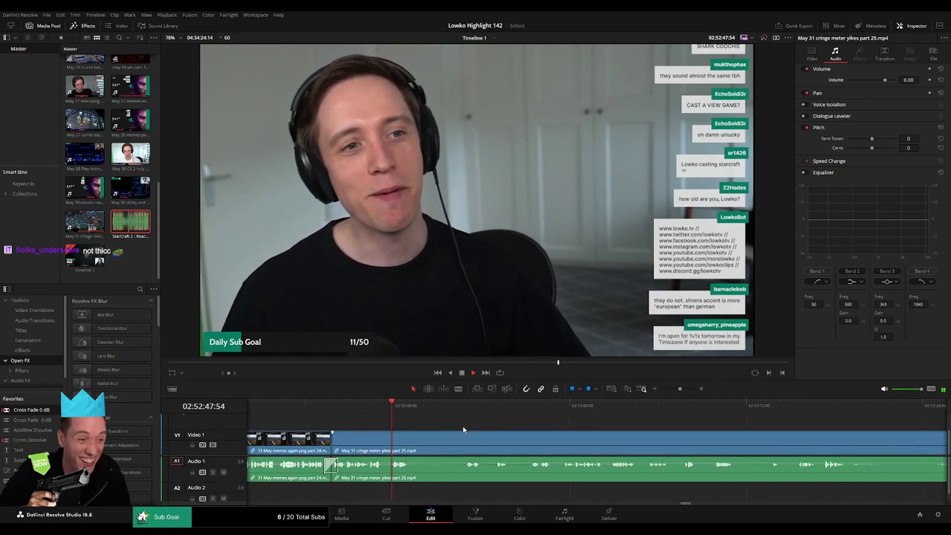
{"action": "key", "text": "b"}
{"action": "left_click", "coordinate": [410, 439]}
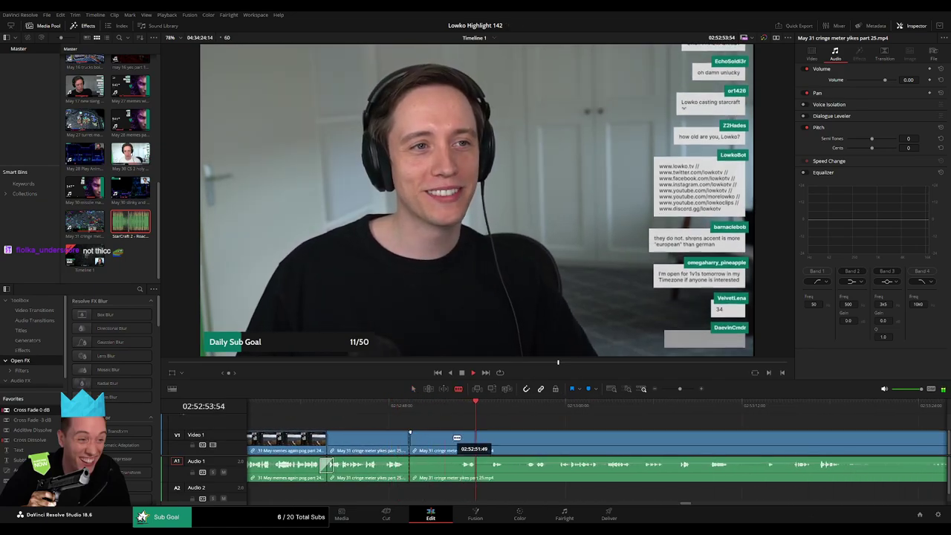
{"action": "left_click", "coordinate": [460, 438]}
{"action": "key", "text": "a"}
{"action": "left_click", "coordinate": [434, 438]}
{"action": "key", "text": "Delete"}
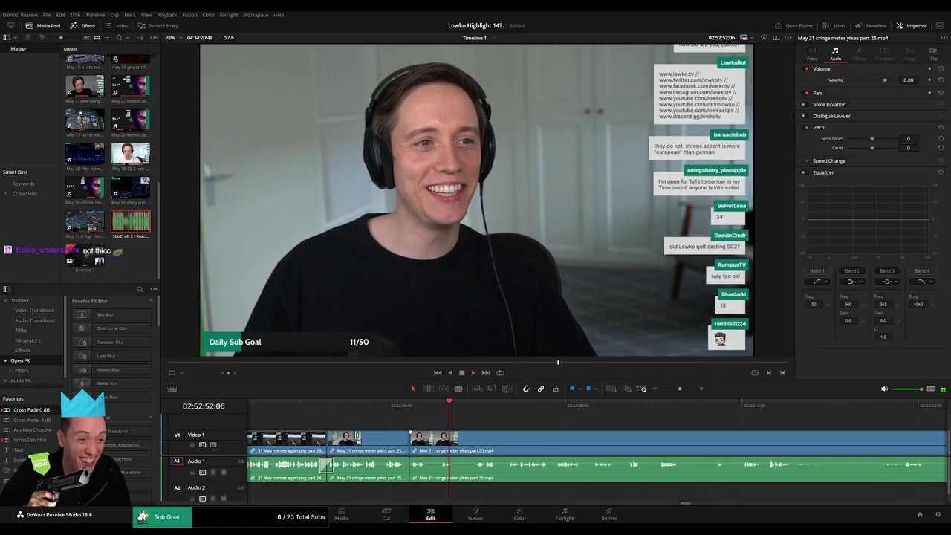
Step: Add another split to the part 25 clip a little further along
{"action": "key", "text": "b"}
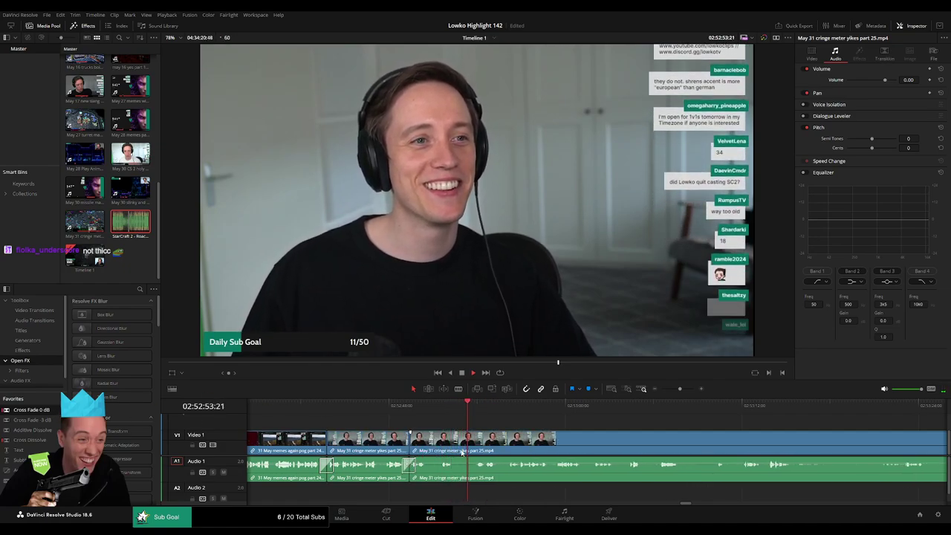
{"action": "left_click", "coordinate": [459, 438]}
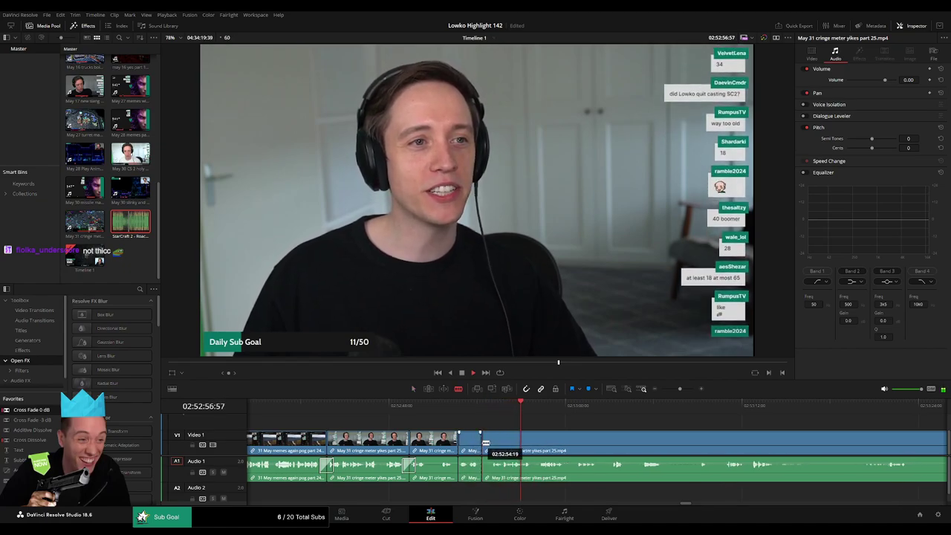
{"action": "key", "text": "a"}
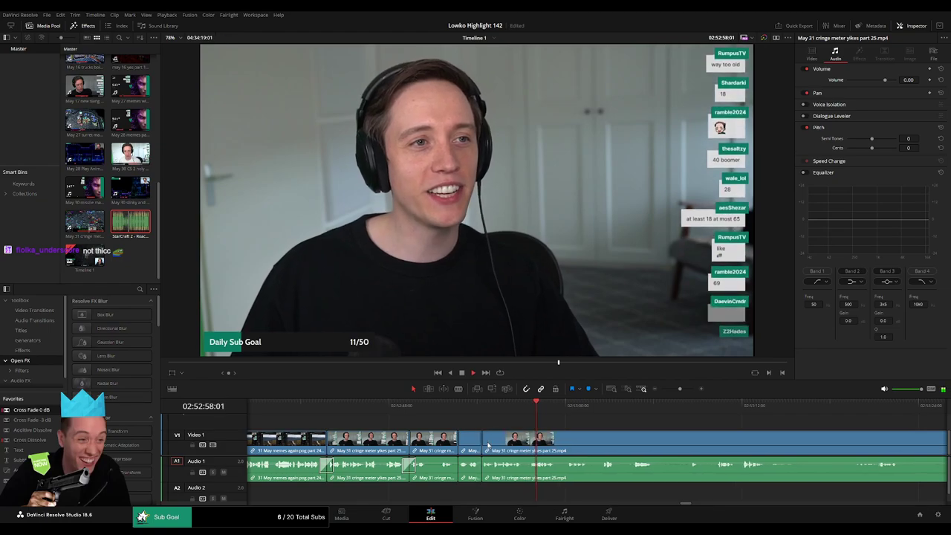
{"action": "scroll", "coordinate": [401, 423], "scroll_direction": "right", "scroll_amount": 3}
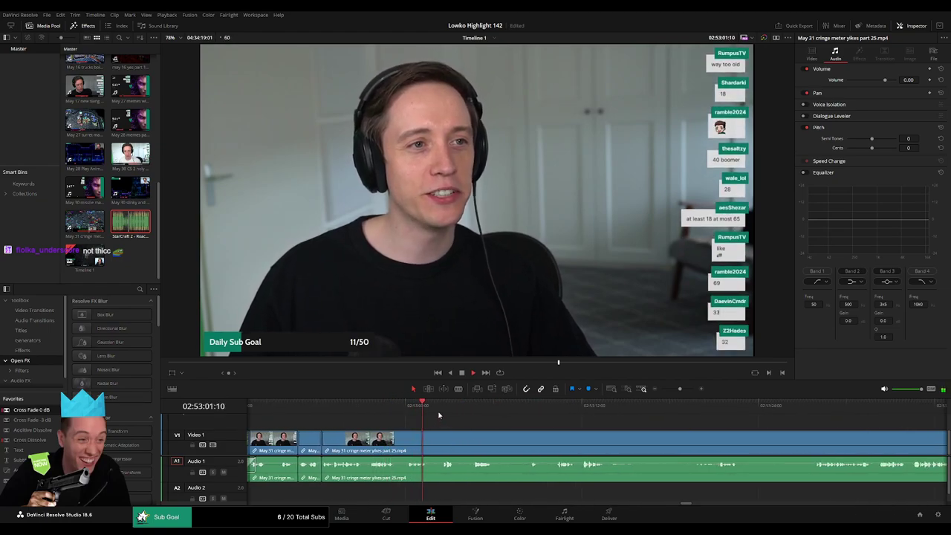
Step: Cut the webcam clip at a later point, delete the unwanted section after it, and close the gap
{"action": "left_click", "coordinate": [475, 411]}
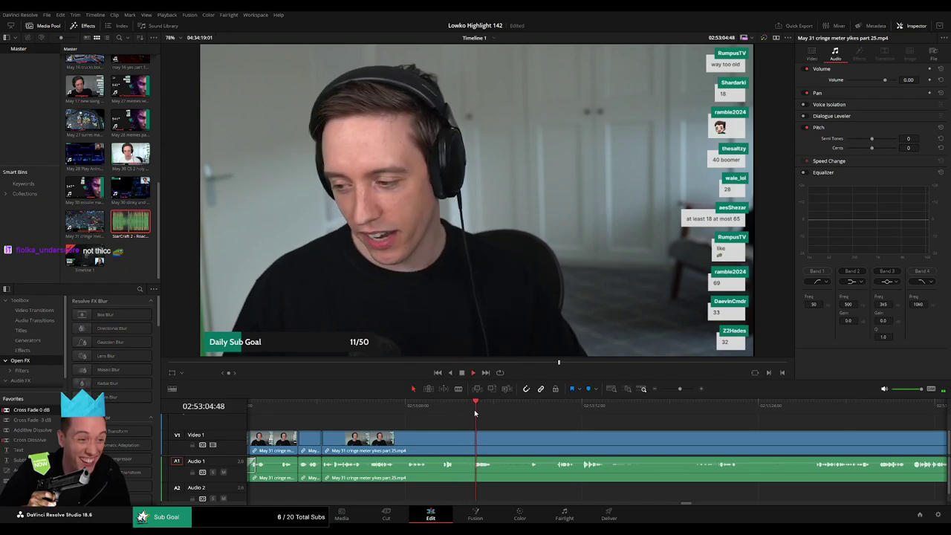
{"action": "key", "text": "b"}
{"action": "left_click", "coordinate": [522, 410]}
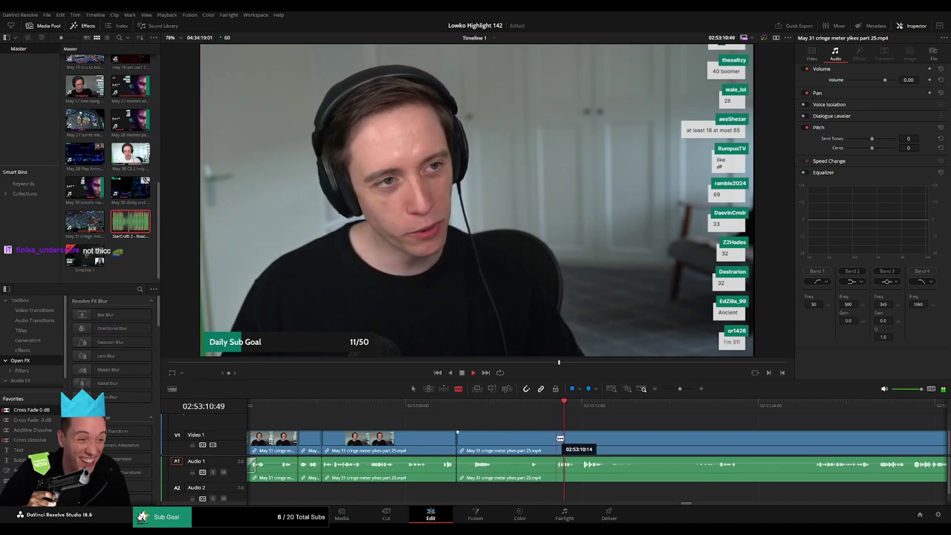
{"action": "key", "text": "a"}
{"action": "left_click", "coordinate": [546, 439]}
{"action": "key", "text": "Delete"}
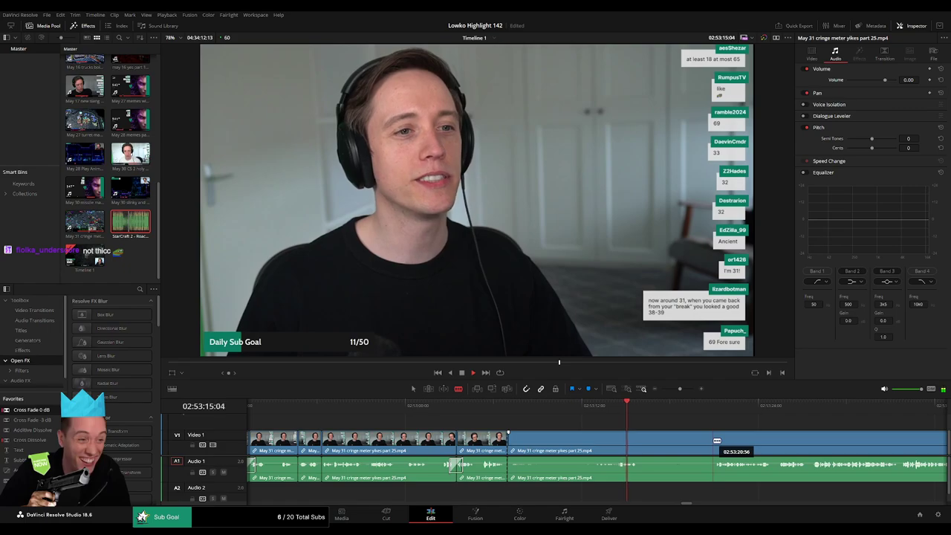
{"action": "left_click_drag", "start_coordinate": [698, 442], "coordinate": [683, 445]}
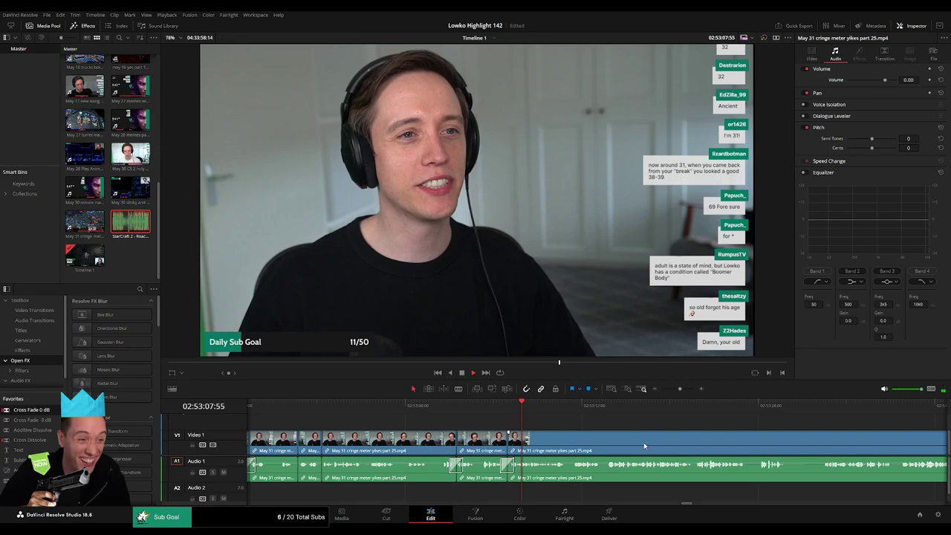
{"action": "scroll", "coordinate": [532, 439], "scroll_direction": "right", "scroll_amount": 3}
{"action": "mouse_move", "coordinate": [696, 392]}
{"action": "left_mouse_down"}
{"action": "mouse_move", "coordinate": [669, 392]}
{"action": "mouse_move", "coordinate": [679, 393]}
{"action": "left_mouse_up"}
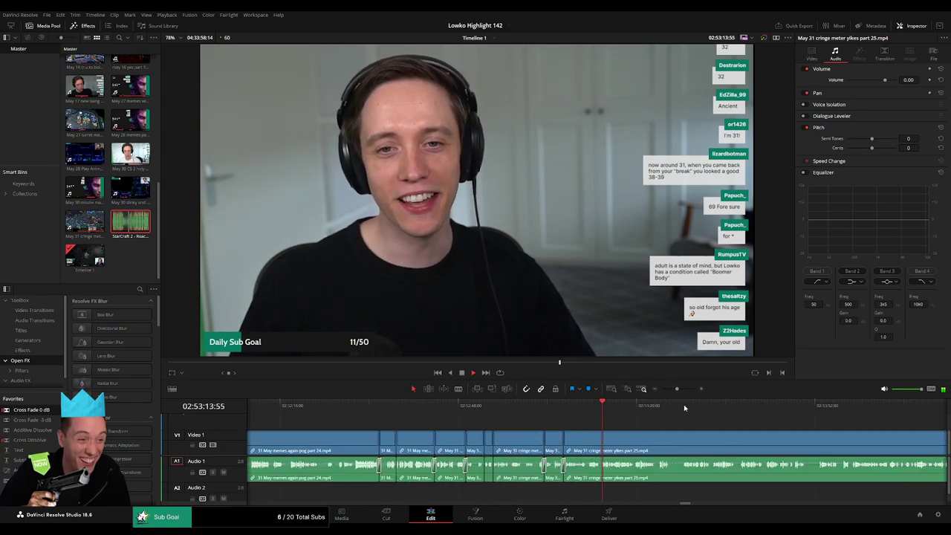
Step: Stop playback near 02:53:28 to add another cut to the part 25 clip, then resume playing
{"action": "scroll", "coordinate": [684, 408], "scroll_direction": "up", "scroll_amount": 2}
{"action": "scroll", "coordinate": [701, 434], "scroll_direction": "up", "scroll_amount": 2}
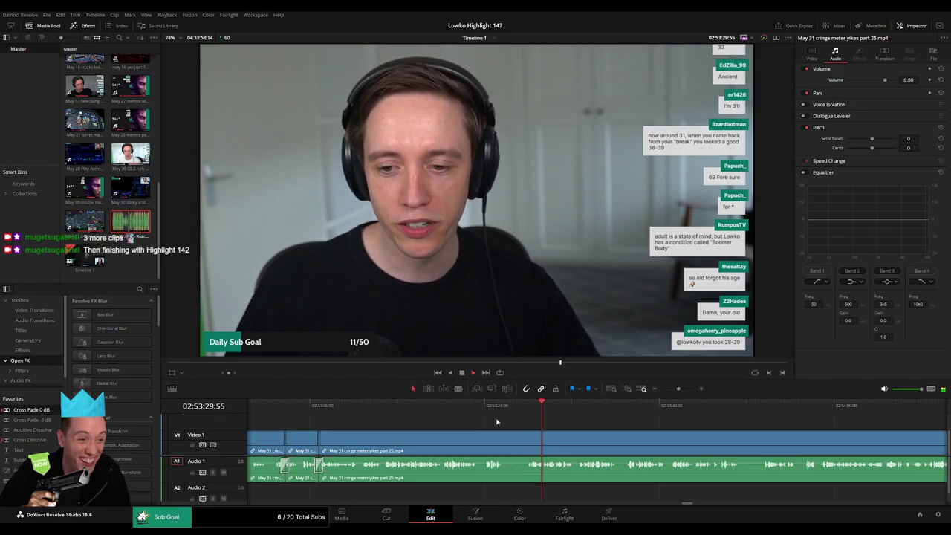
{"action": "key", "text": "b"}
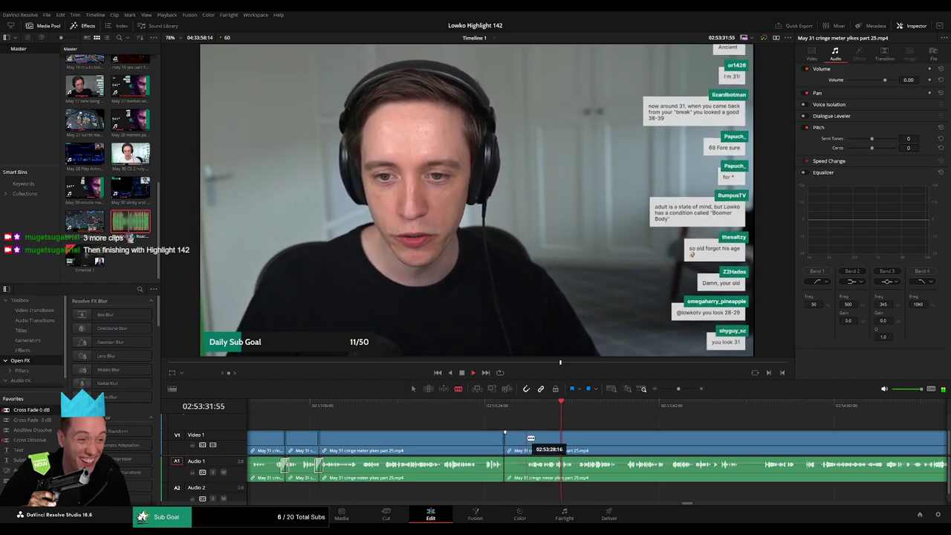
{"action": "key", "text": "space"}
{"action": "key", "text": "a"}
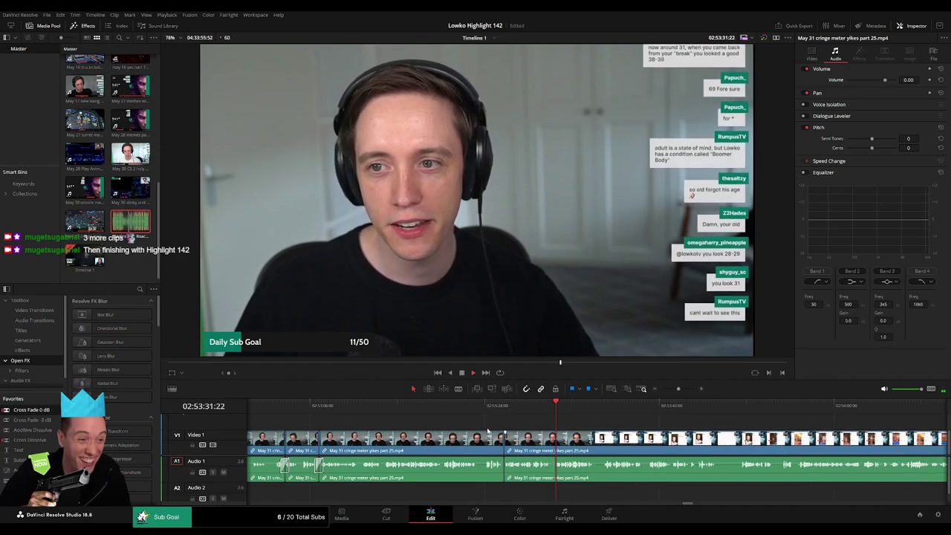
{"action": "key", "text": "space"}
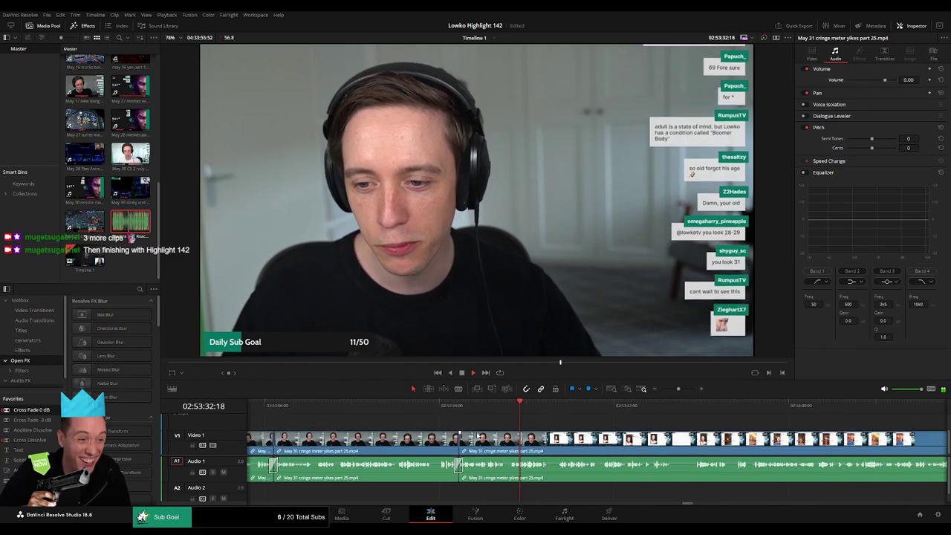
Step: Scrub to the start of the Instagram reel and split the clip there
{"action": "left_click", "coordinate": [404, 416]}
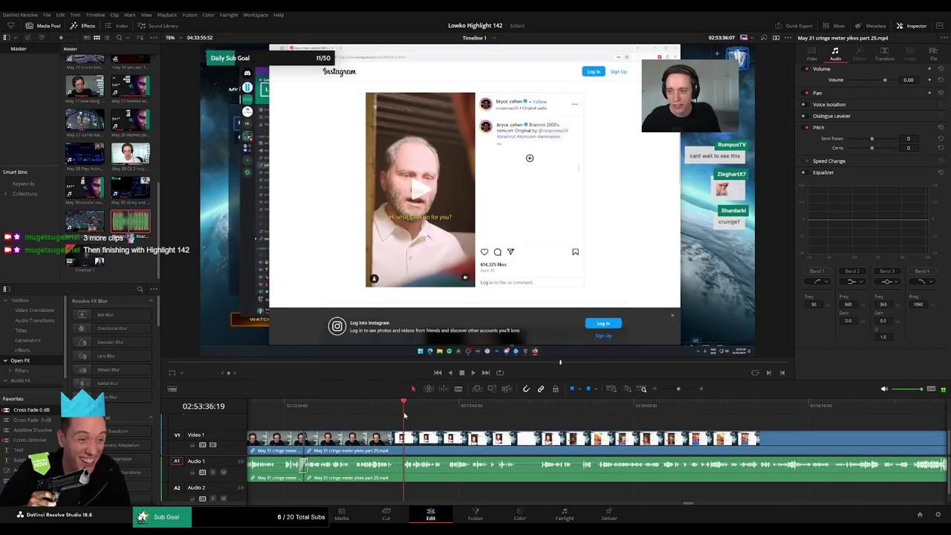
{"action": "left_click_drag", "start_coordinate": [391, 414], "coordinate": [408, 416]}
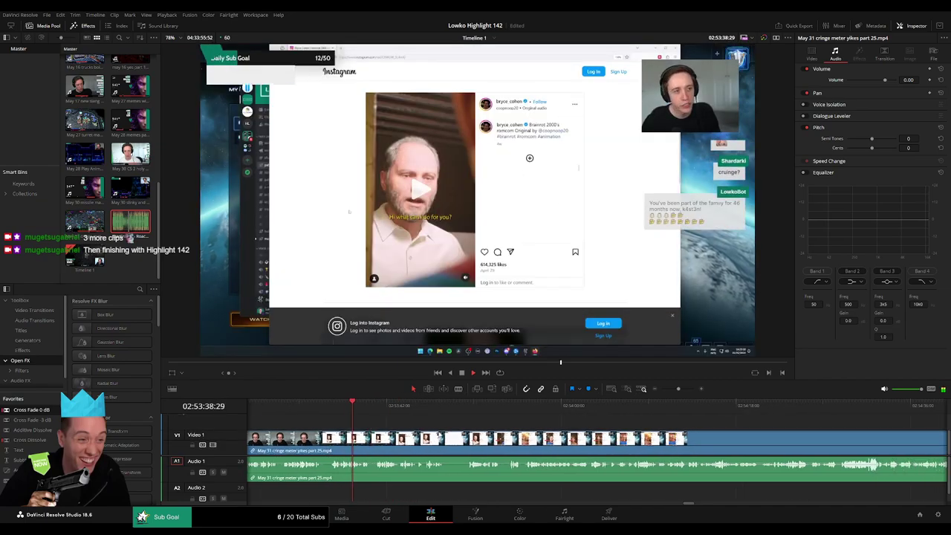
{"action": "left_click_drag", "start_coordinate": [374, 415], "coordinate": [396, 413]}
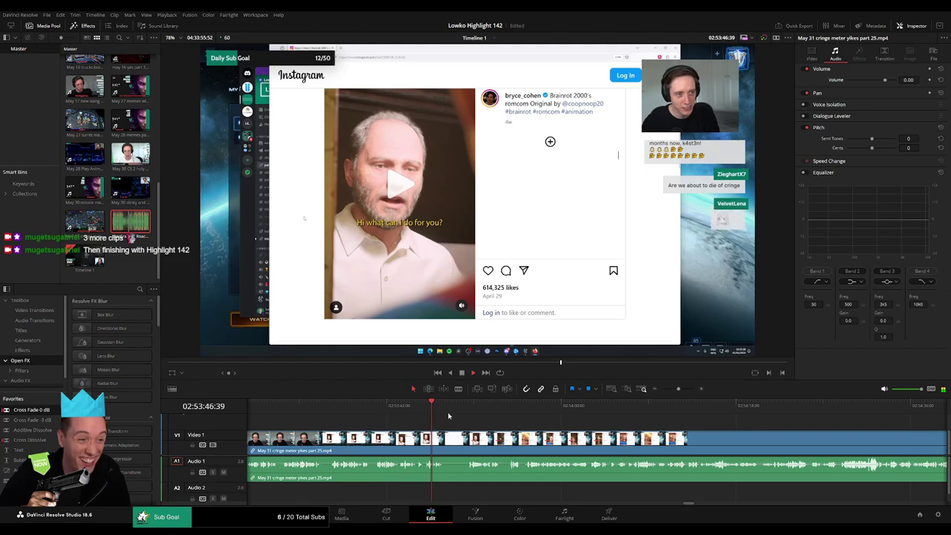
{"action": "key", "text": "b"}
{"action": "left_click", "coordinate": [444, 439]}
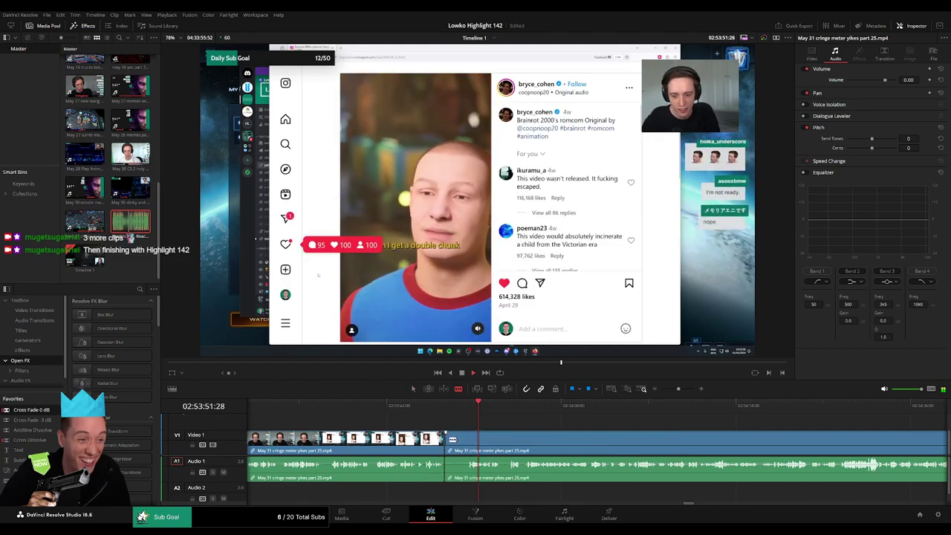
Step: Replay the stretch just before the cut and the reel's opening
{"action": "left_click", "coordinate": [453, 415]}
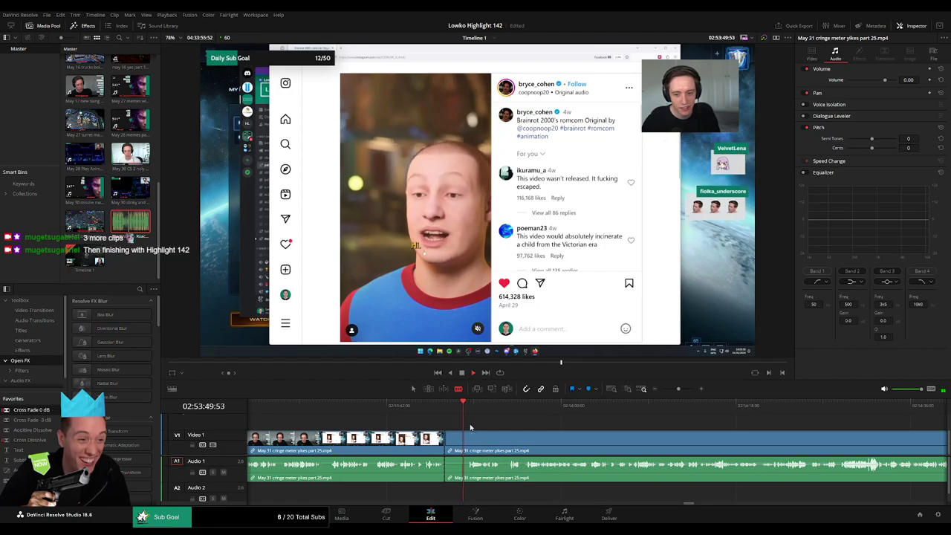
{"action": "key", "text": "a"}
{"action": "left_click", "coordinate": [449, 405]}
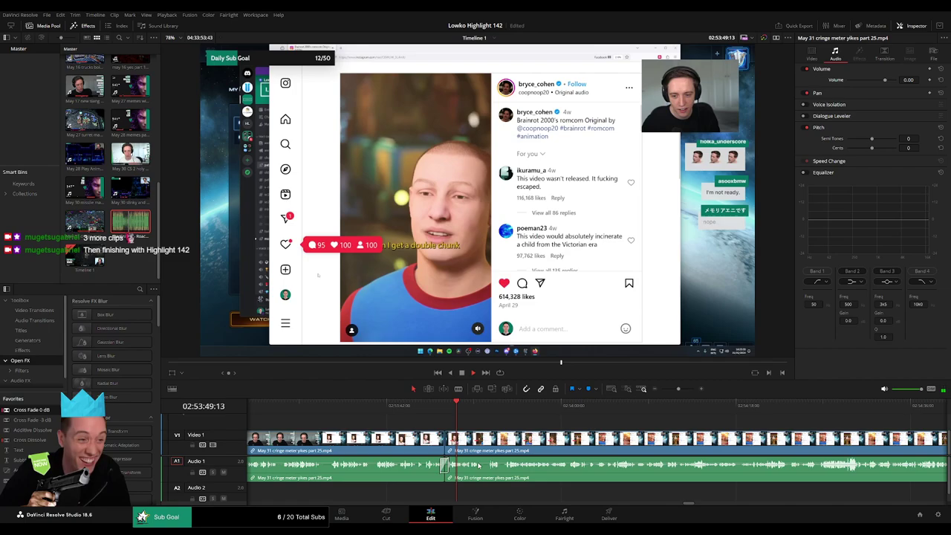
{"action": "scroll", "coordinate": [461, 449], "scroll_direction": "right", "scroll_amount": 3}
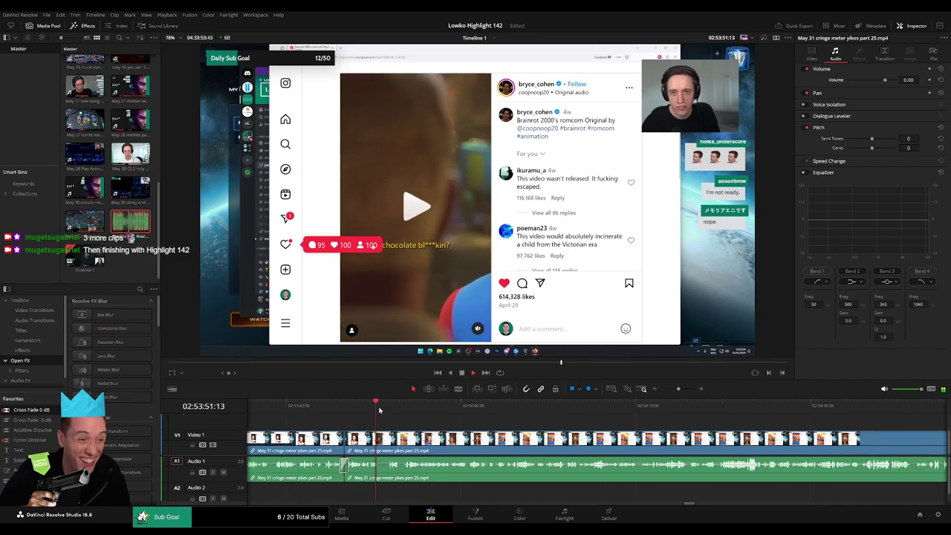
{"action": "left_click", "coordinate": [385, 406]}
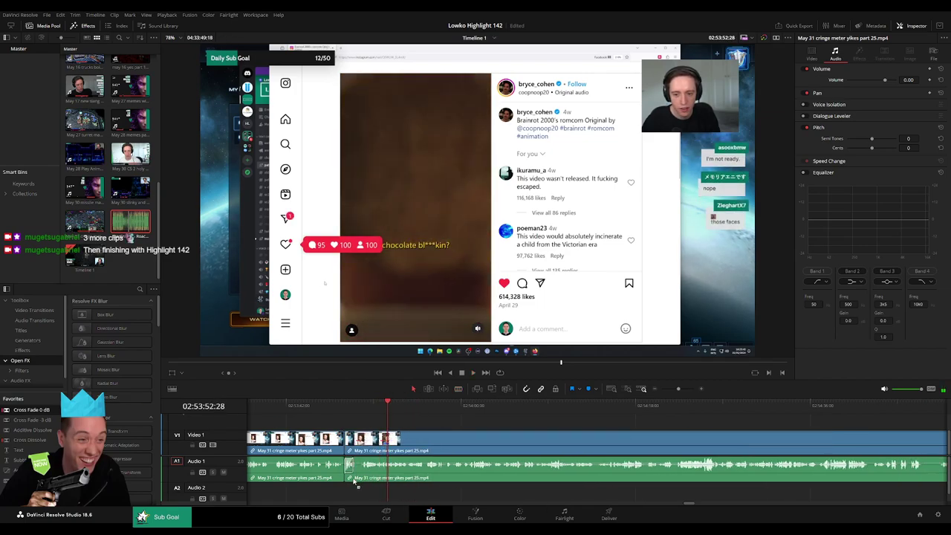
{"action": "left_click", "coordinate": [347, 403]}
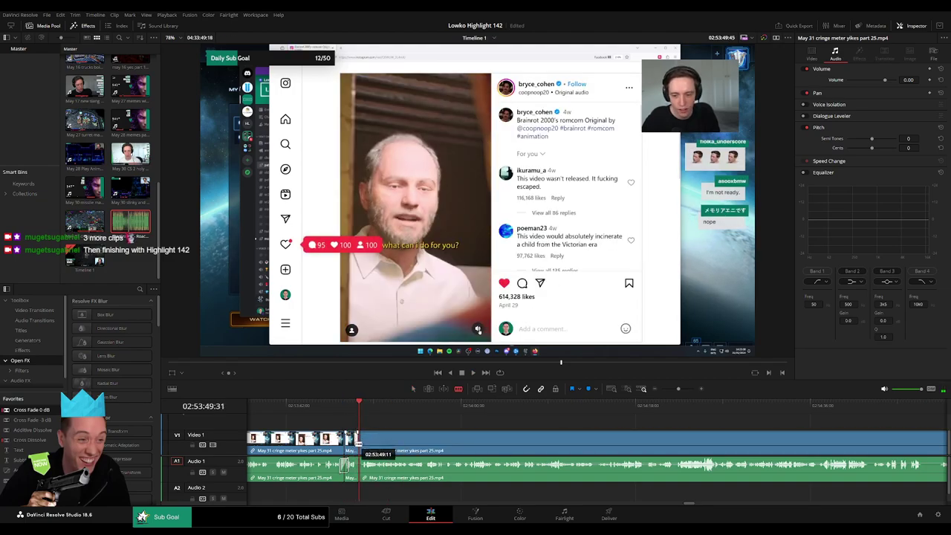
{"action": "left_click", "coordinate": [344, 404]}
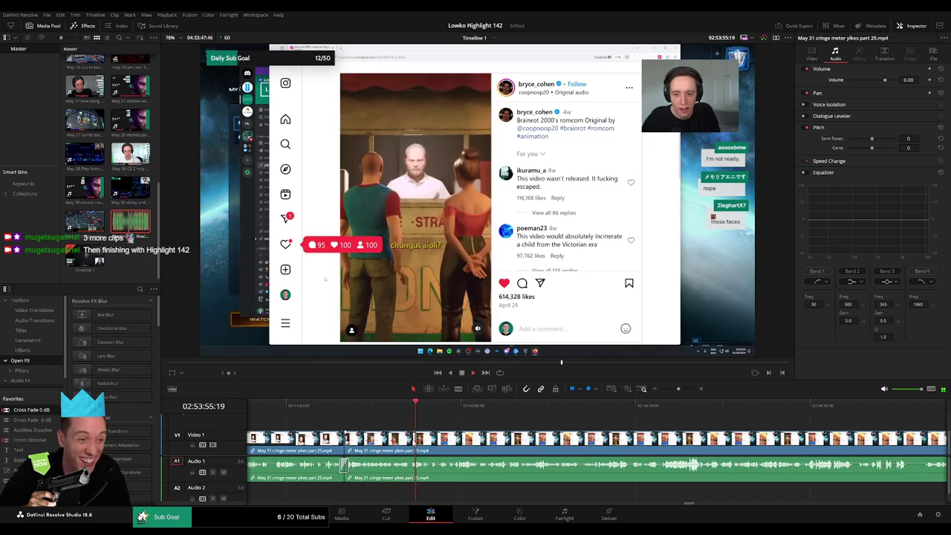
Step: Skip ahead through the Instagram reel, then jump back to rewatch part of it
{"action": "scroll", "coordinate": [412, 427], "scroll_direction": "right", "scroll_amount": 3}
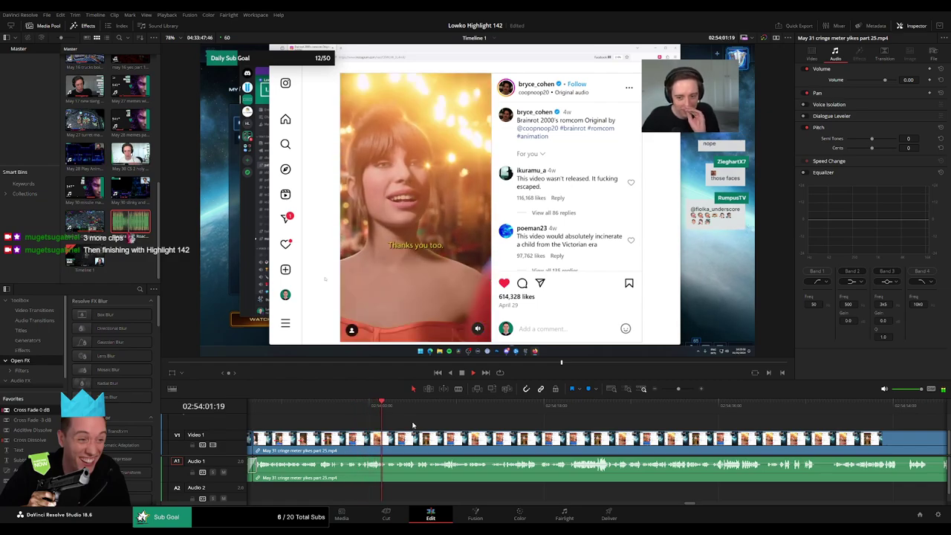
{"action": "left_click", "coordinate": [411, 408]}
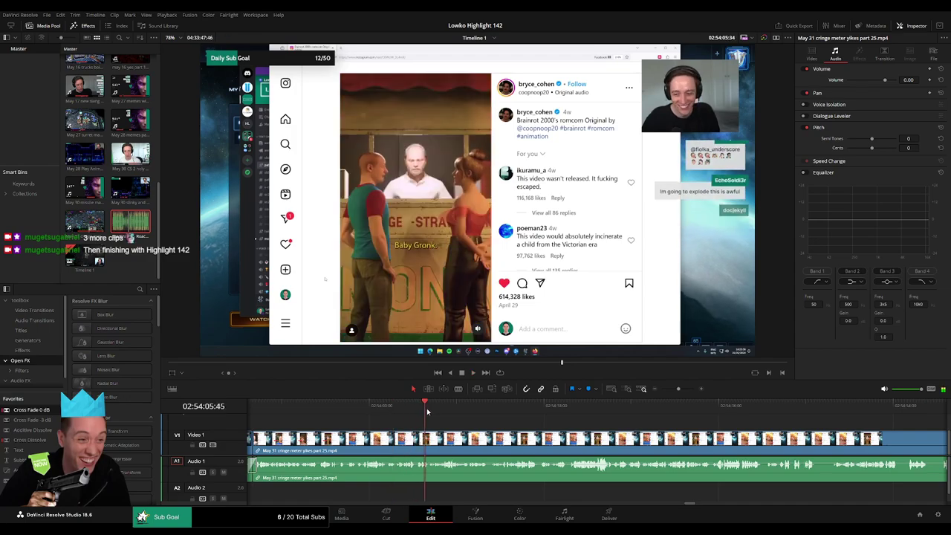
{"action": "left_click", "coordinate": [445, 408]}
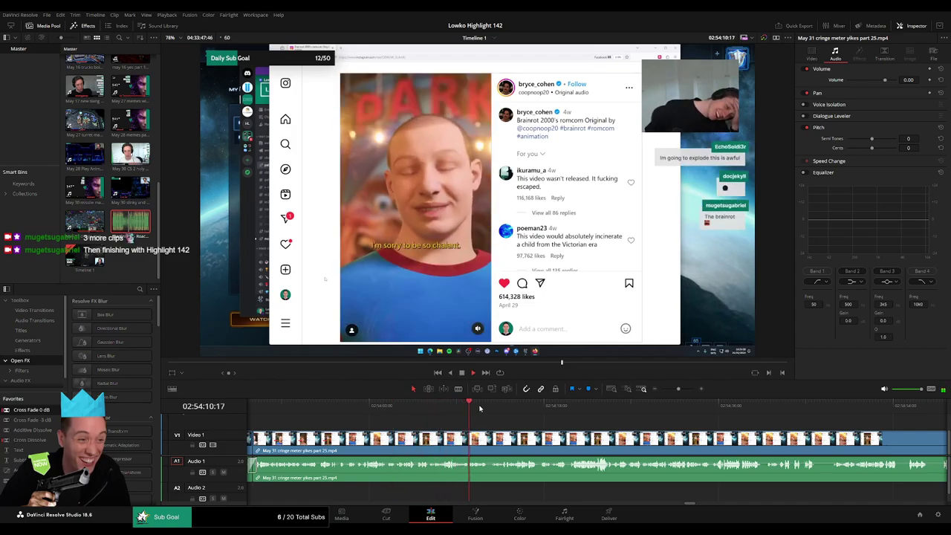
{"action": "scroll", "coordinate": [449, 421], "scroll_direction": "down", "scroll_amount": 2}
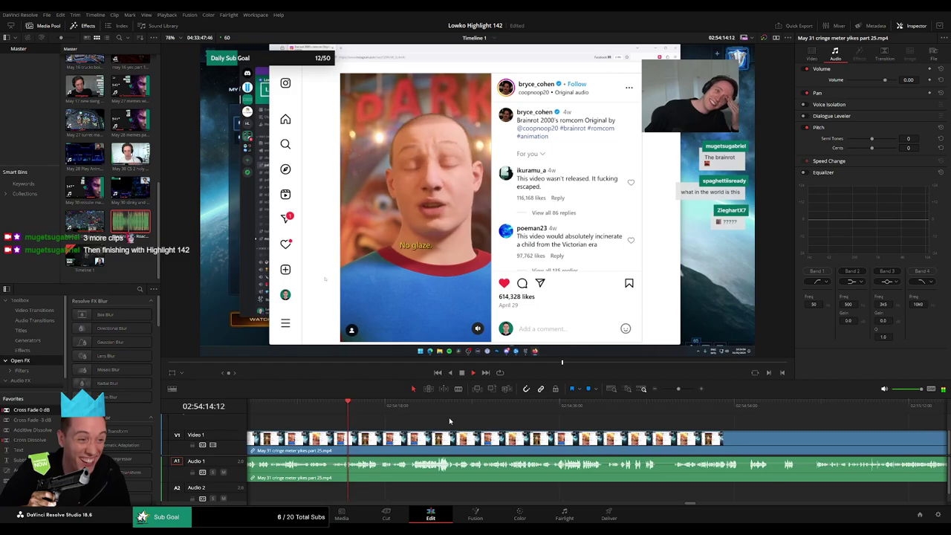
{"action": "left_click", "coordinate": [312, 407]}
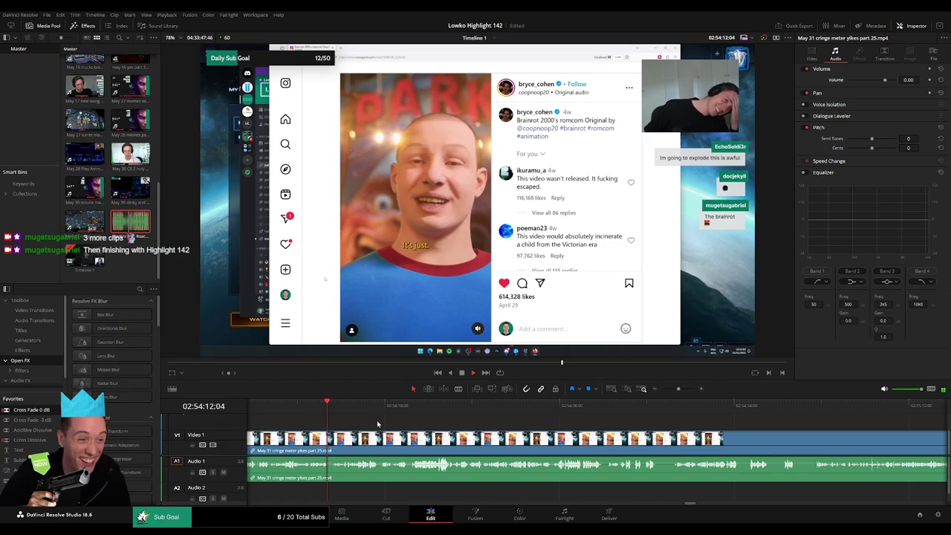
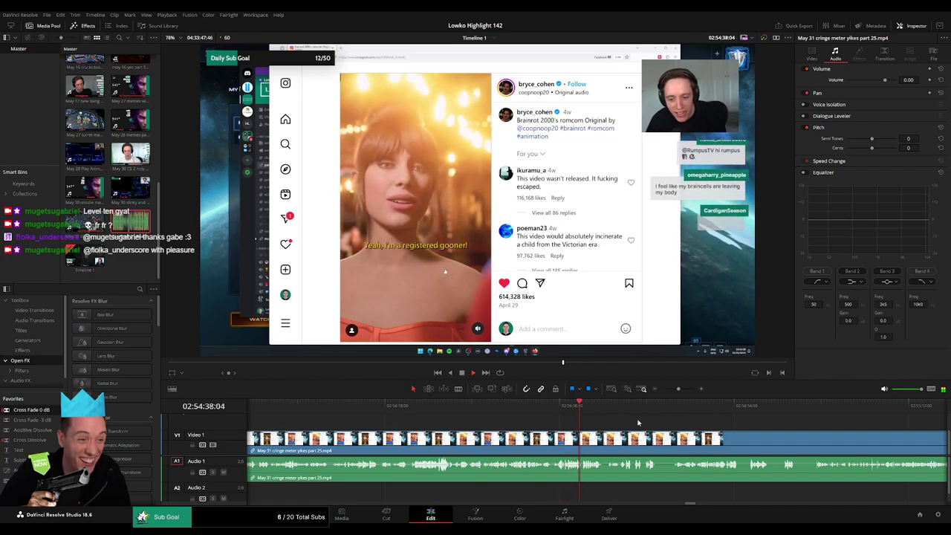
Step: Blade out a short unwanted stretch of the cringe-meter footage and ripple-delete it
{"action": "scroll", "coordinate": [639, 423], "scroll_direction": "right", "scroll_amount": 2}
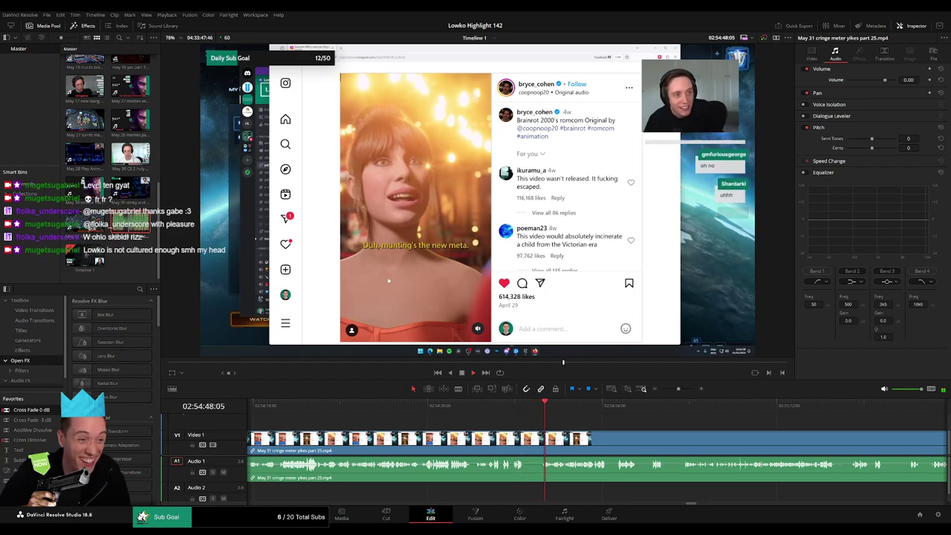
{"action": "key", "text": "b"}
{"action": "left_click", "coordinate": [526, 444]}
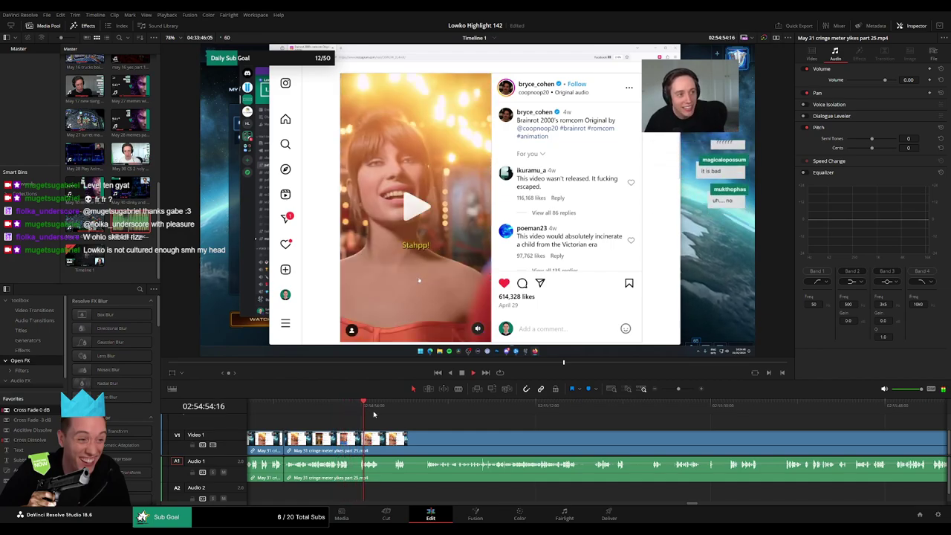
{"action": "left_click_drag", "start_coordinate": [387, 408], "coordinate": [427, 412]}
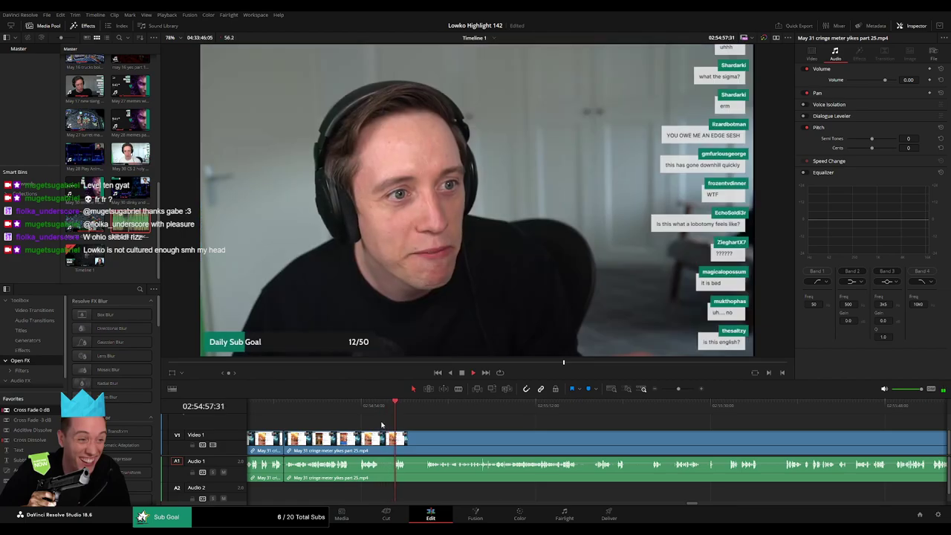
{"action": "key", "text": "space"}
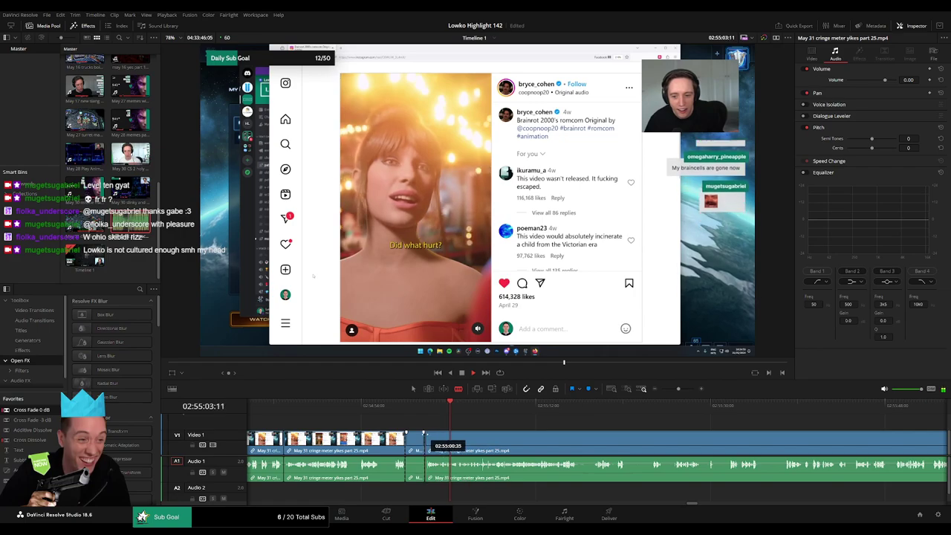
{"action": "left_click_drag", "start_coordinate": [411, 439], "coordinate": [416, 440]}
{"action": "left_click", "coordinate": [416, 440]}
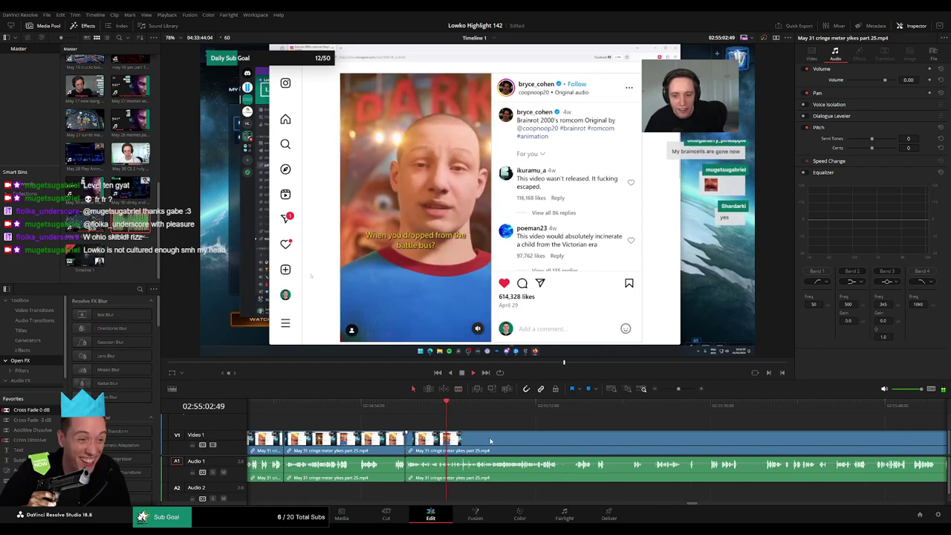
{"action": "key", "text": "BackSpace"}
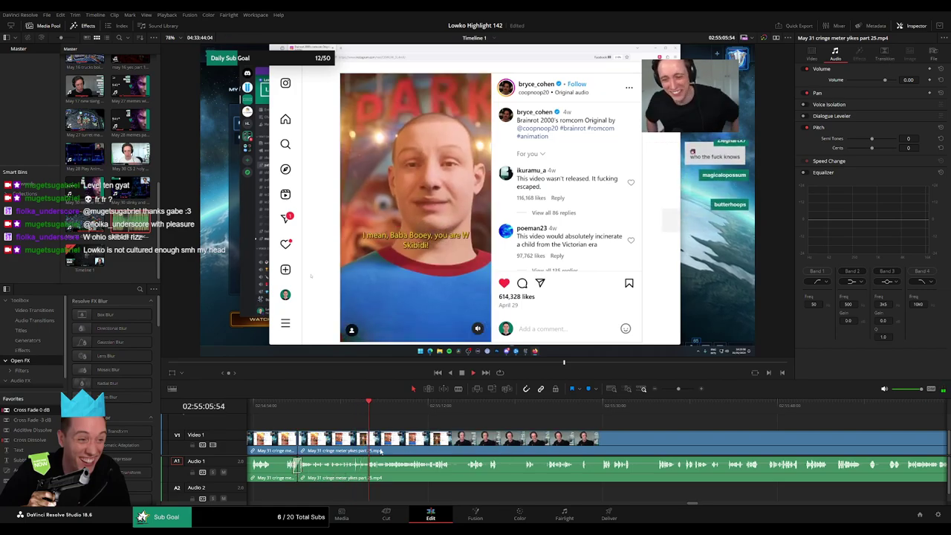
Step: Replay the cut and place 'StarCraft 2 - Roach Quotes.mp3' on Audio 2 there
{"action": "scroll", "coordinate": [482, 452], "scroll_direction": "right", "scroll_amount": 2}
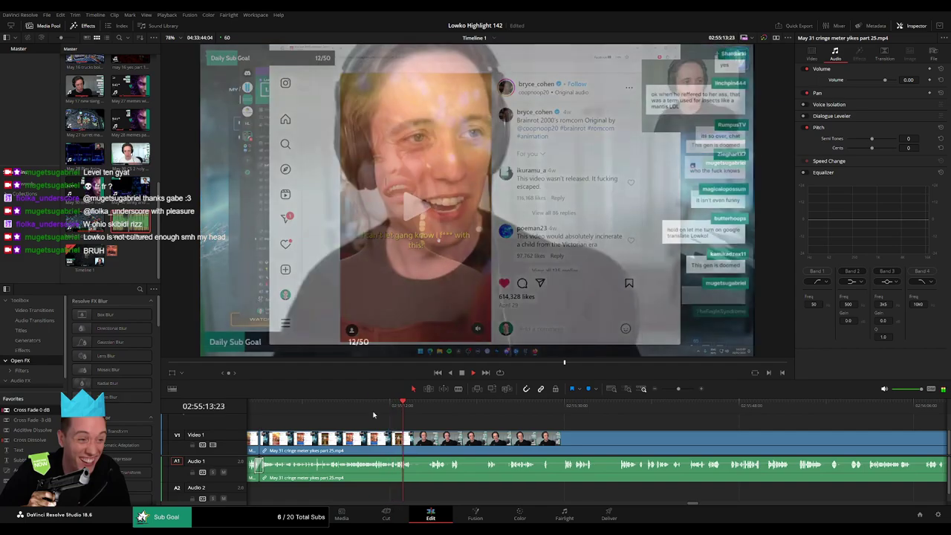
{"action": "left_click", "coordinate": [371, 407]}
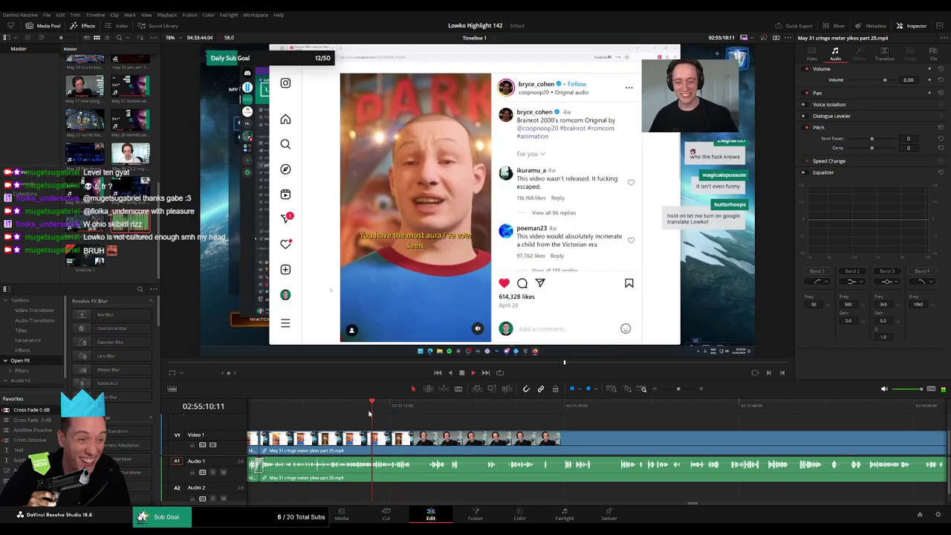
{"action": "scroll", "coordinate": [644, 427], "scroll_direction": "up", "scroll_amount": 2}
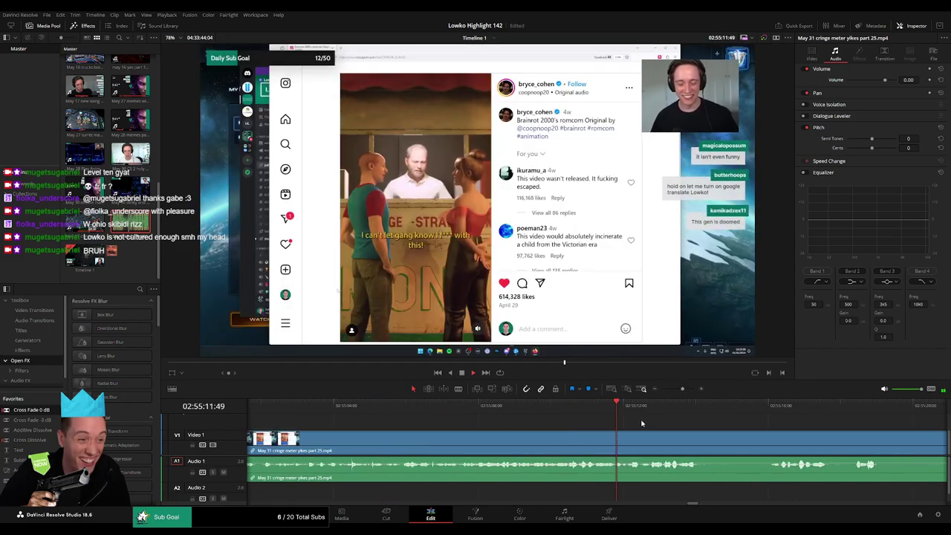
{"action": "scroll", "coordinate": [642, 423], "scroll_direction": "up", "scroll_amount": 1}
{"action": "left_click_drag", "start_coordinate": [682, 389], "coordinate": [688, 389]}
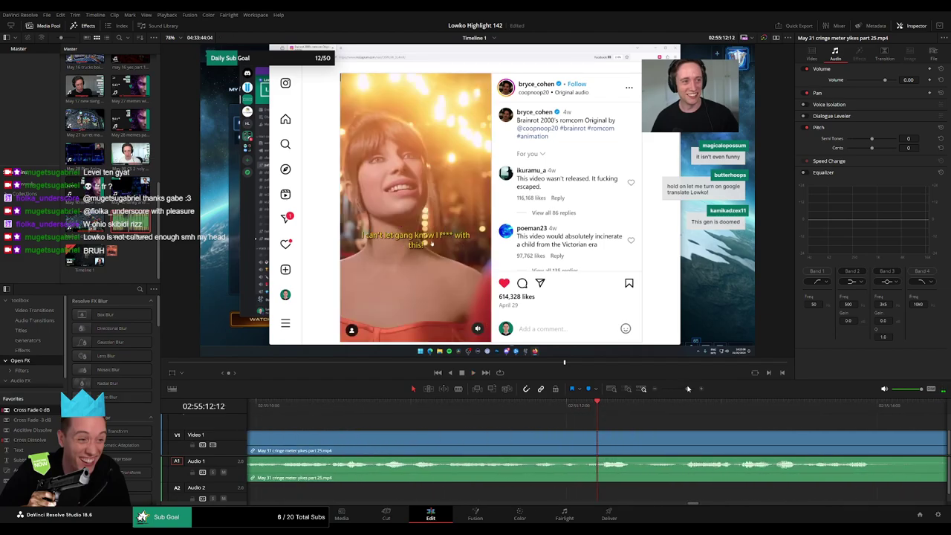
{"action": "left_click", "coordinate": [484, 406]}
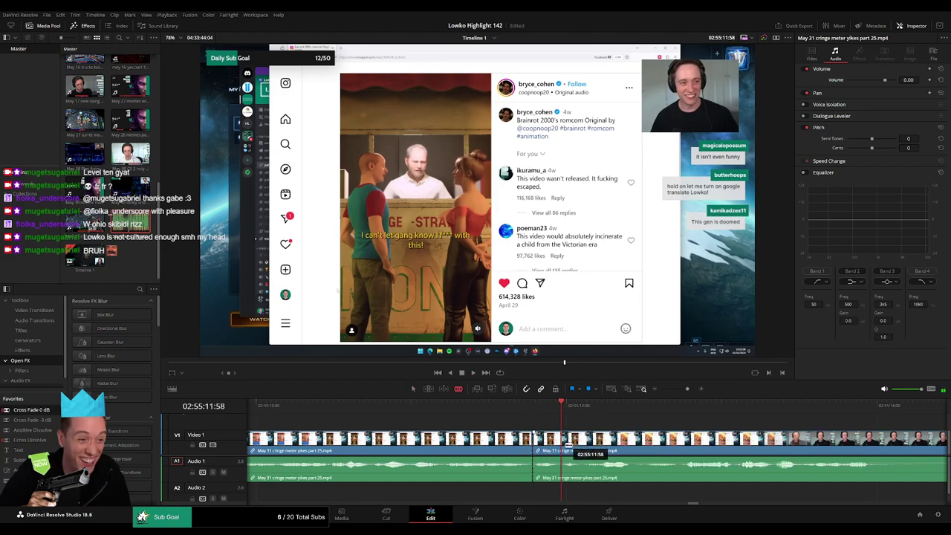
{"action": "left_click_drag", "start_coordinate": [645, 492], "coordinate": [560, 491]}
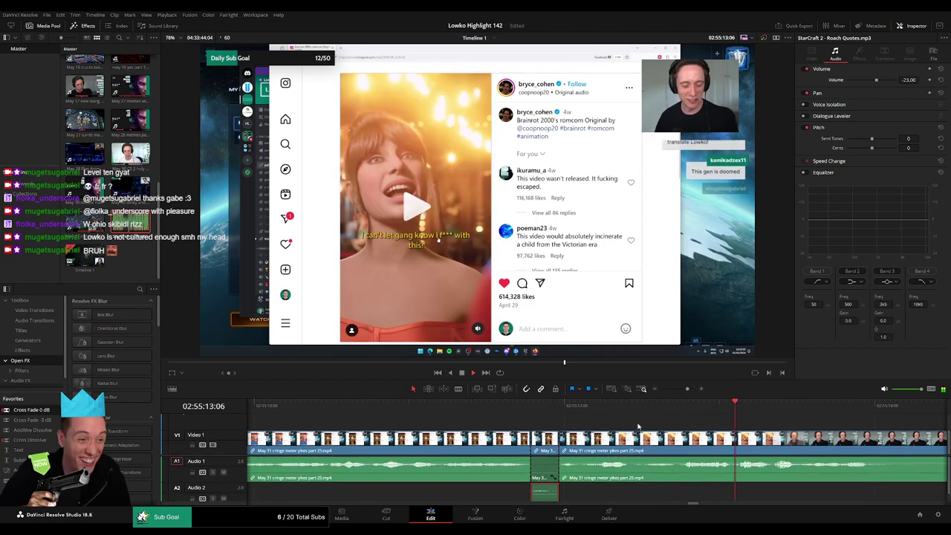
{"action": "scroll", "coordinate": [651, 417], "scroll_direction": "up", "scroll_amount": 3}
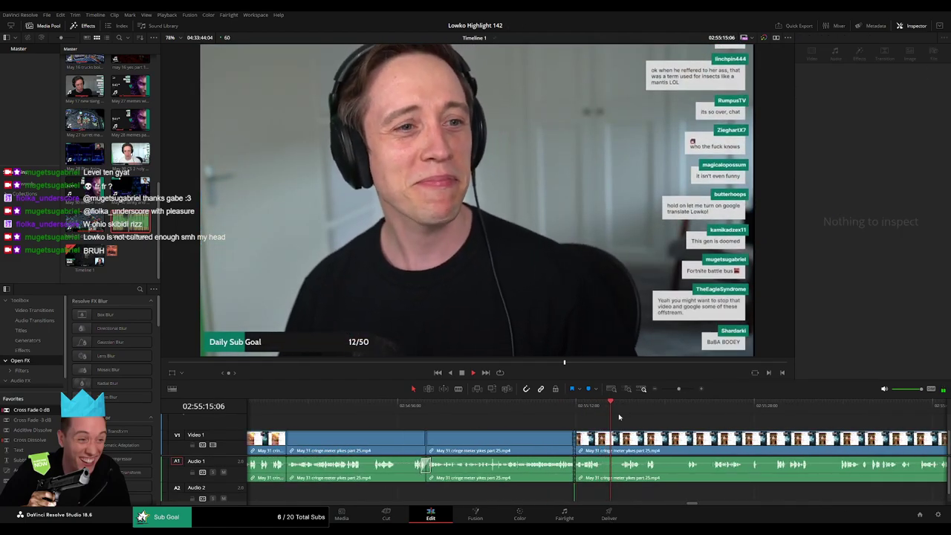
Step: Make two blade cuts in the part 25 clip and delete the short piece between them
{"action": "left_click", "coordinate": [516, 429]}
{"action": "scroll", "coordinate": [516, 428], "scroll_direction": "right", "scroll_amount": 3}
{"action": "key", "text": "b"}
{"action": "left_click", "coordinate": [454, 440]}
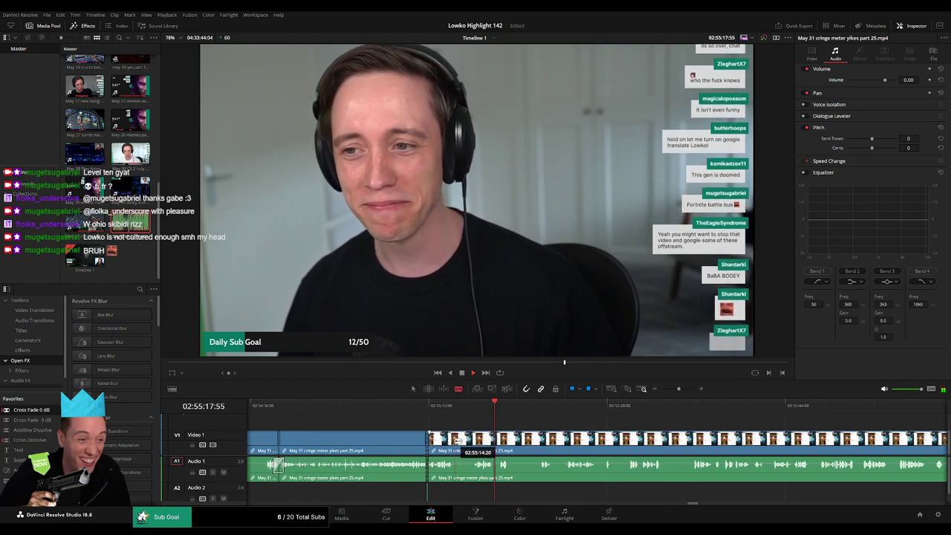
{"action": "left_click", "coordinate": [473, 441]}
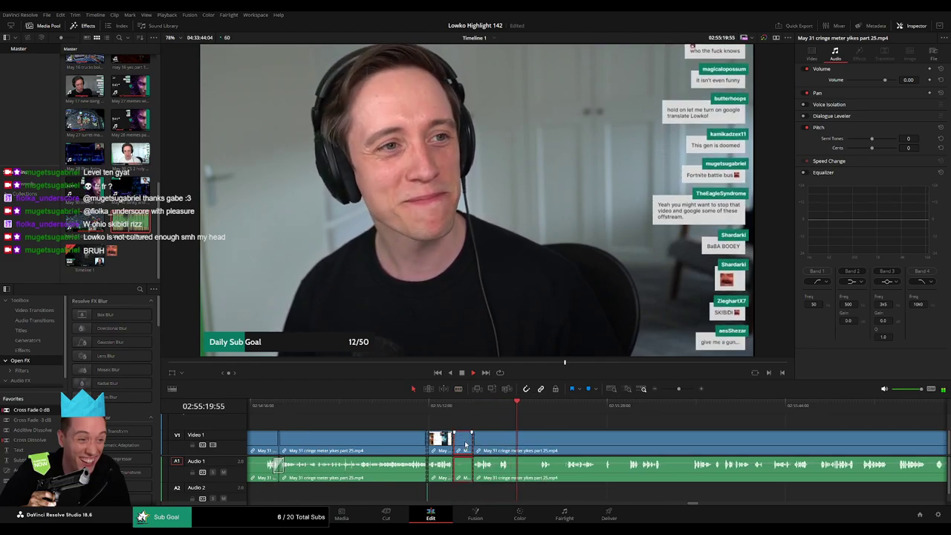
{"action": "key", "text": "Delete"}
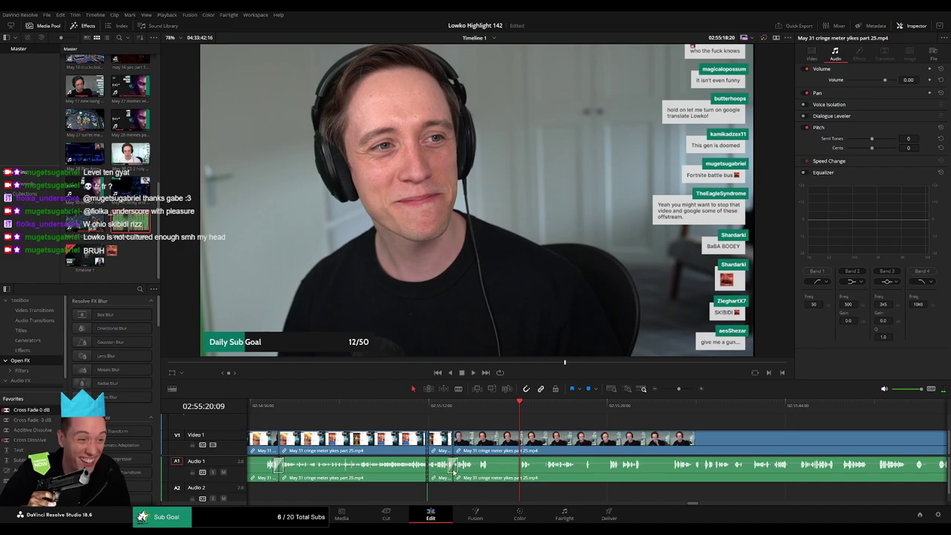
{"action": "key", "text": "space"}
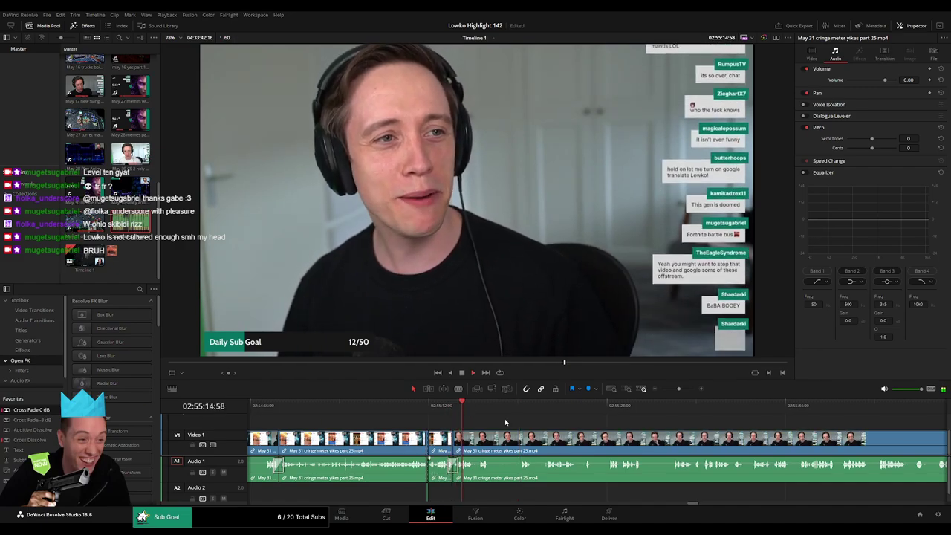
Step: Trim the end of the short clip and close the resulting gap
{"action": "scroll", "coordinate": [520, 423], "scroll_direction": "right", "scroll_amount": 3}
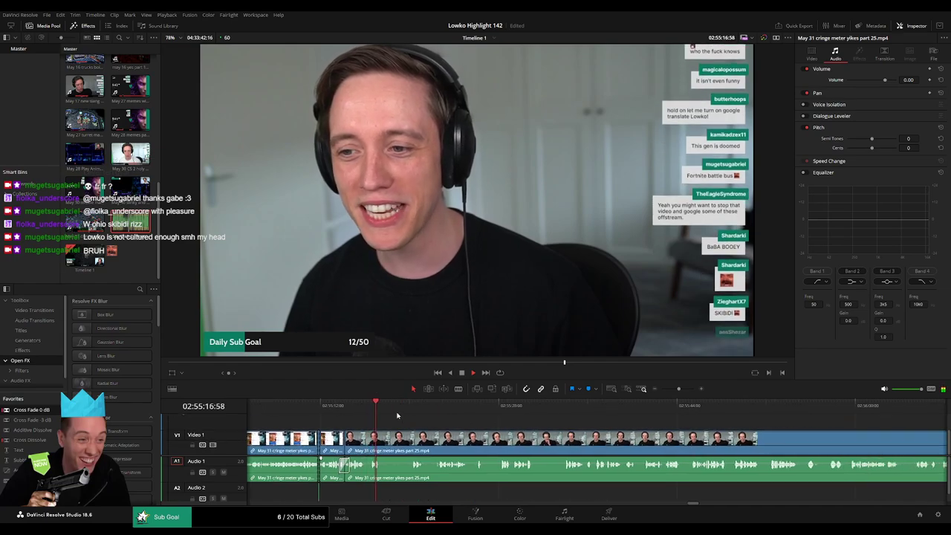
{"action": "left_click", "coordinate": [411, 407]}
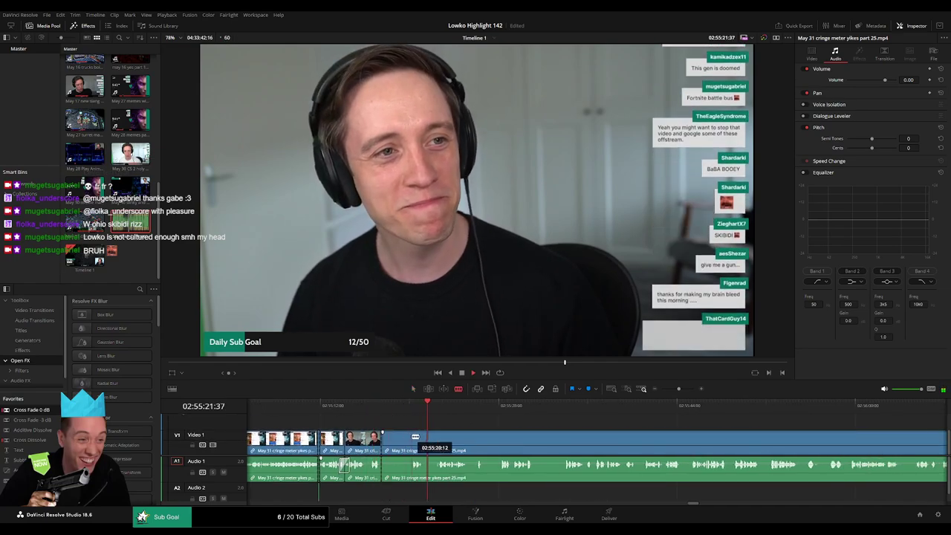
{"action": "left_click_drag", "start_coordinate": [381, 454], "coordinate": [399, 444]}
{"action": "left_click", "coordinate": [399, 444]}
{"action": "key", "text": "BackSpace"}
{"action": "key", "text": "space"}
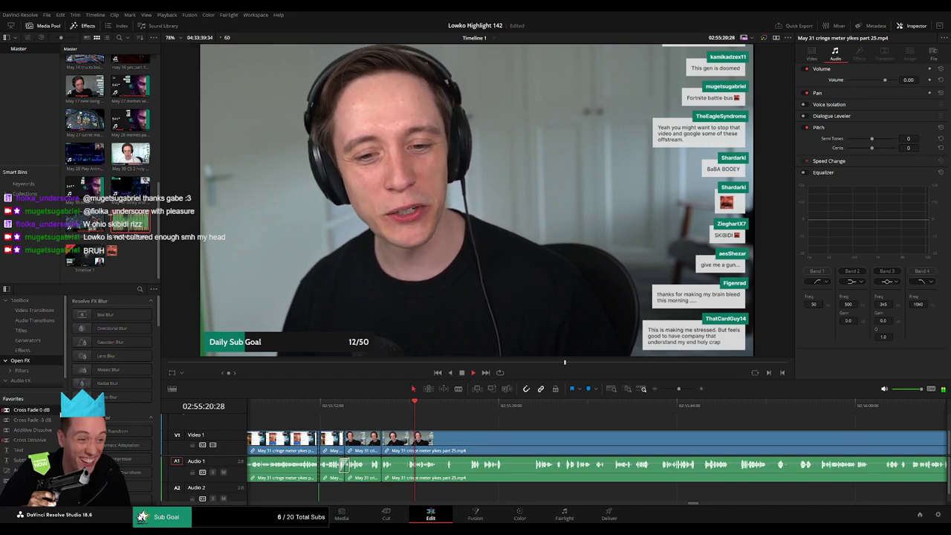
{"action": "left_click_drag", "start_coordinate": [399, 446], "coordinate": [414, 443]}
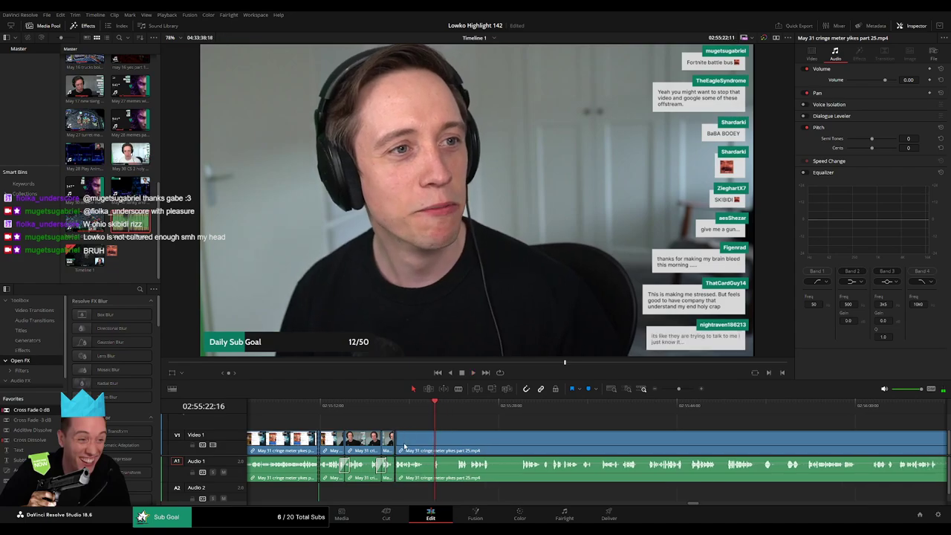
{"action": "scroll", "coordinate": [390, 430], "scroll_direction": "right", "scroll_amount": 3}
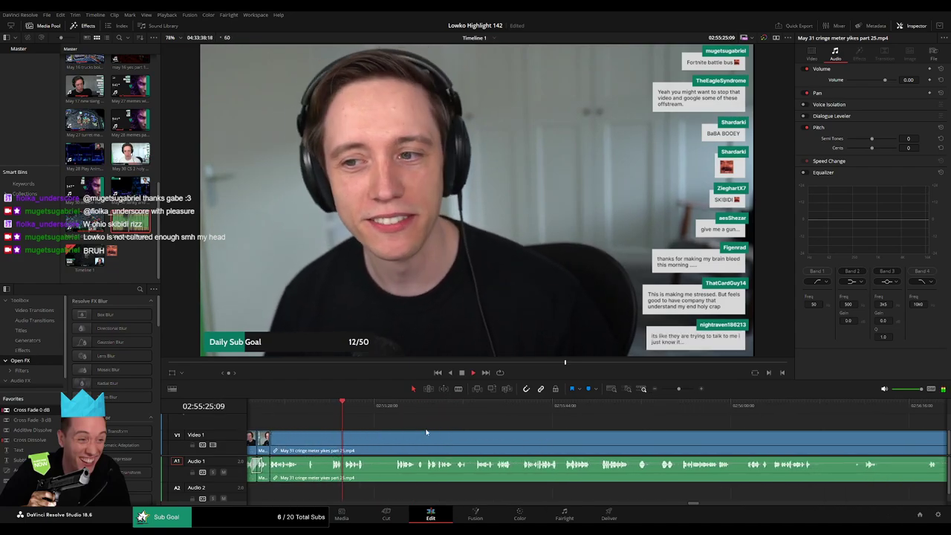
Step: Split around another short stretch and ripple-delete the middle piece
{"action": "key", "text": "b"}
{"action": "left_click", "coordinate": [392, 438]}
{"action": "left_click", "coordinate": [365, 438]}
{"action": "key", "text": "a"}
{"action": "left_click", "coordinate": [386, 448]}
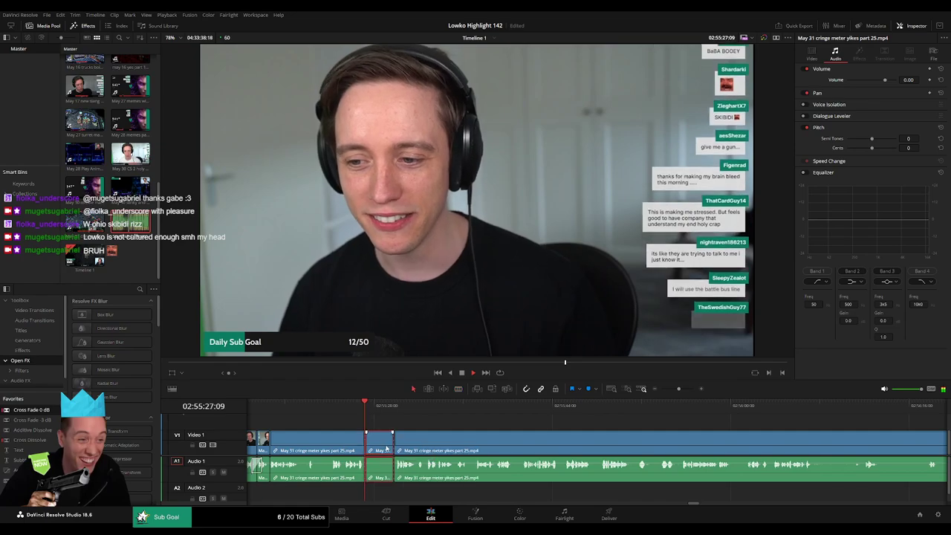
{"action": "key", "text": "Delete"}
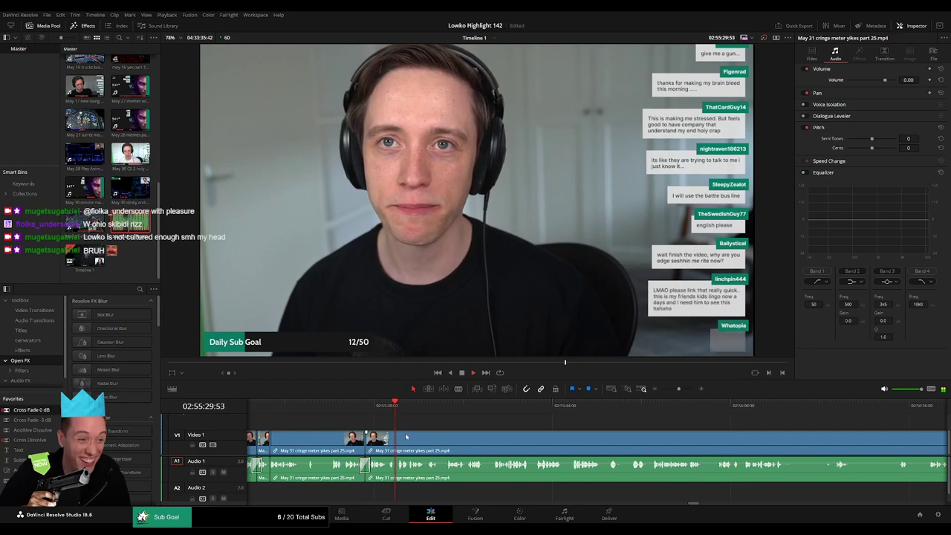
{"action": "left_click", "coordinate": [366, 408]}
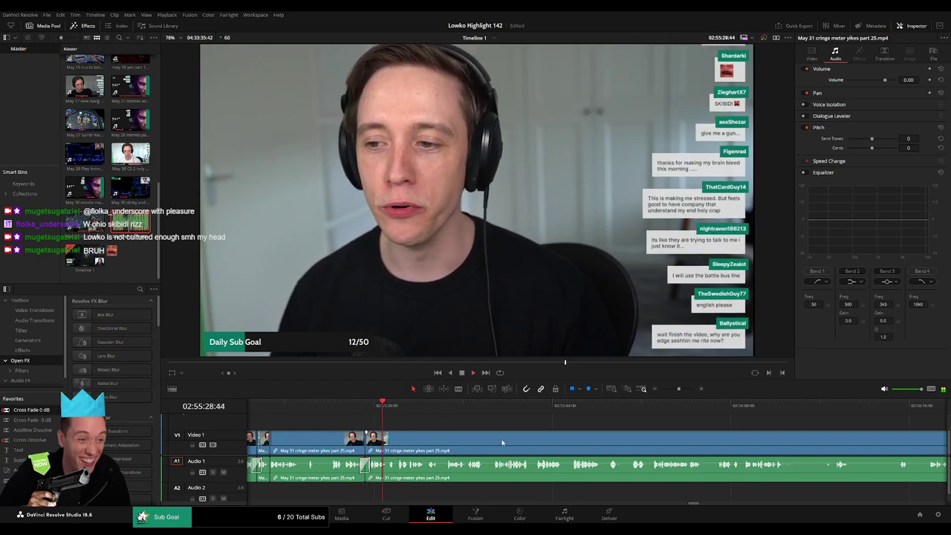
{"action": "scroll", "coordinate": [387, 431], "scroll_direction": "right", "scroll_amount": 3}
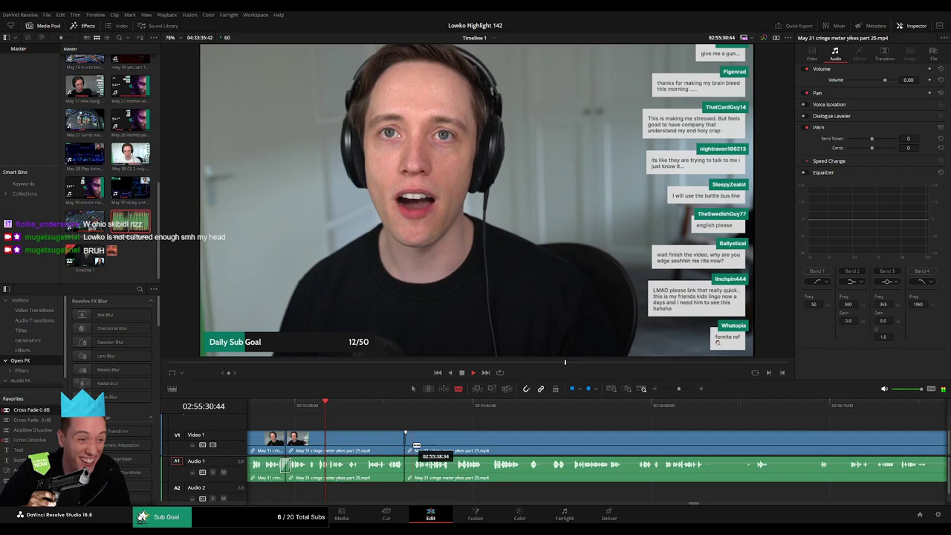
Step: Nudge the edit point and ripple-trim the clip end slightly earlier
{"action": "left_click_drag", "start_coordinate": [408, 449], "coordinate": [418, 448]}
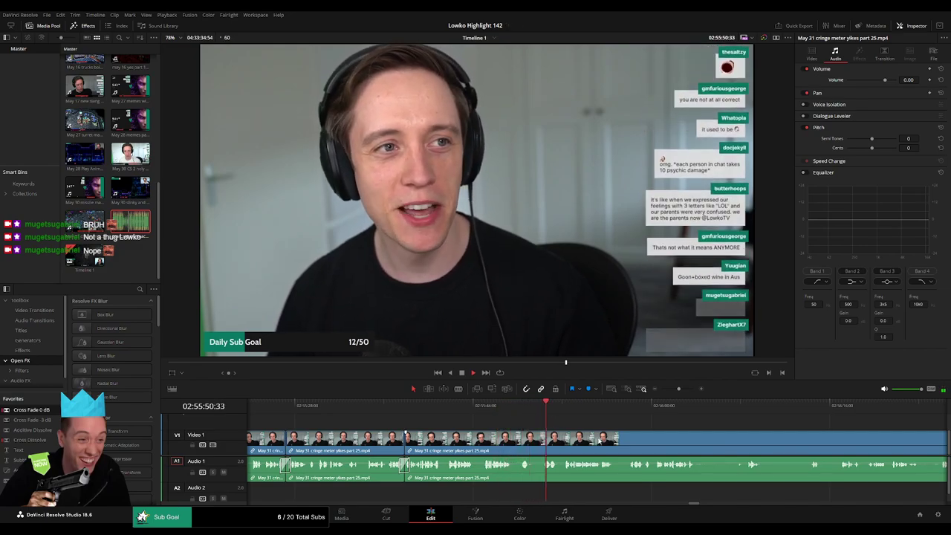
{"action": "scroll", "coordinate": [356, 427], "scroll_direction": "right", "scroll_amount": 3}
{"action": "scroll", "coordinate": [411, 431], "scroll_direction": "right", "scroll_amount": 2}
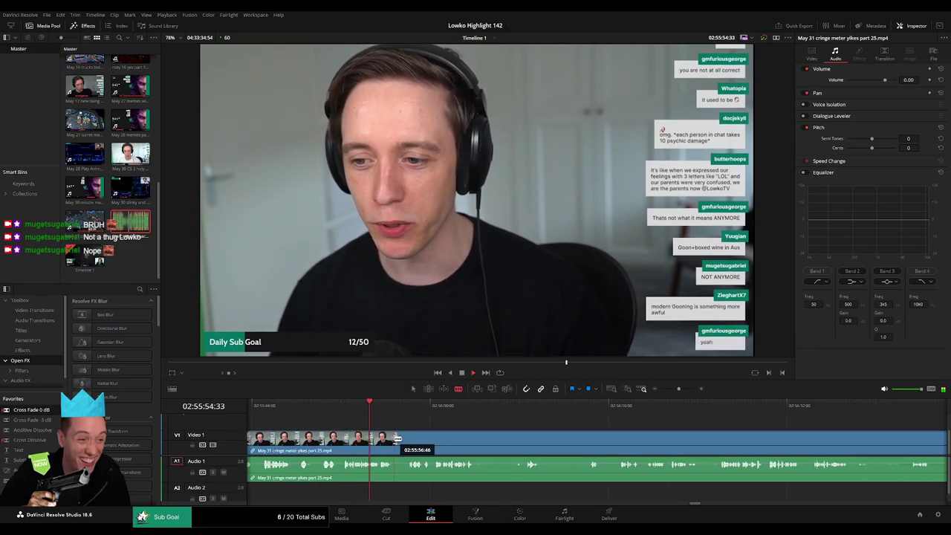
{"action": "left_click_drag", "start_coordinate": [410, 439], "coordinate": [394, 465]}
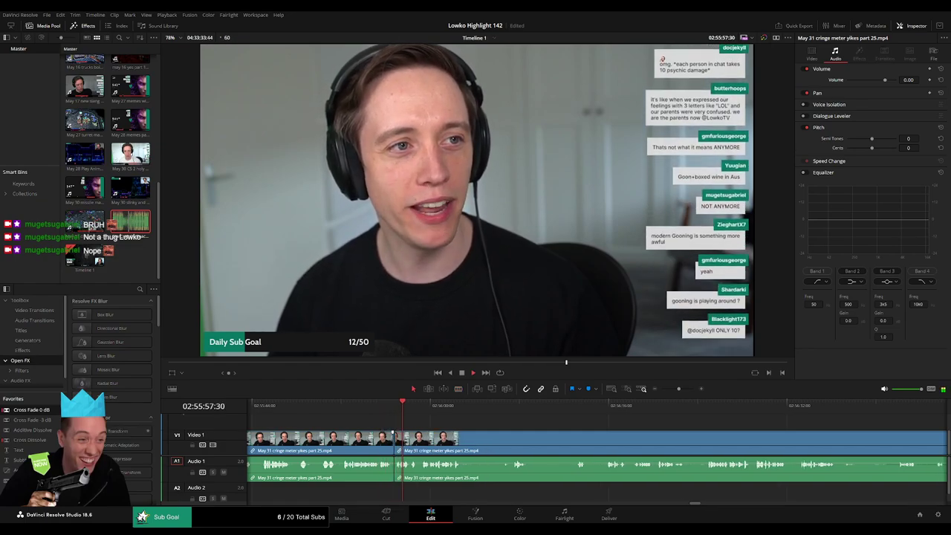
{"action": "scroll", "coordinate": [383, 435], "scroll_direction": "right", "scroll_amount": 2}
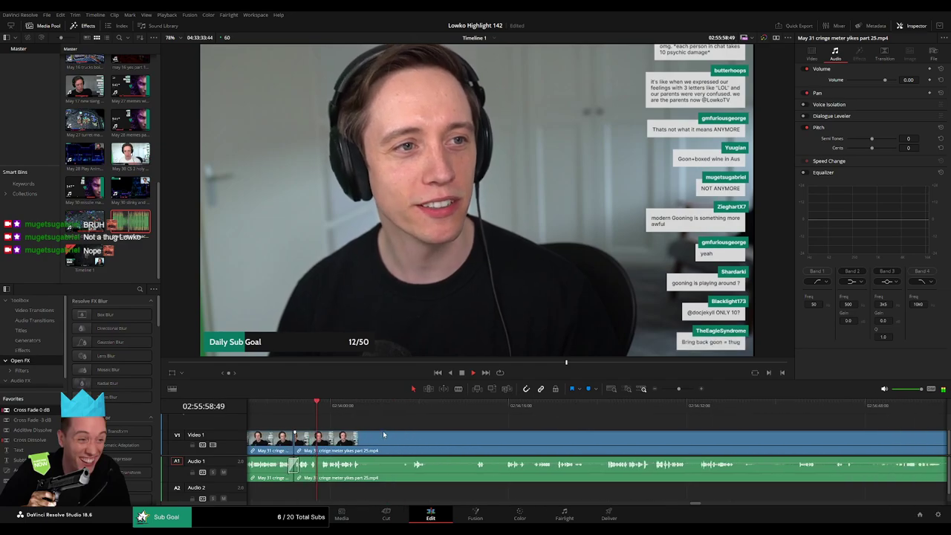
{"action": "scroll", "coordinate": [362, 435], "scroll_direction": "right", "scroll_amount": 1}
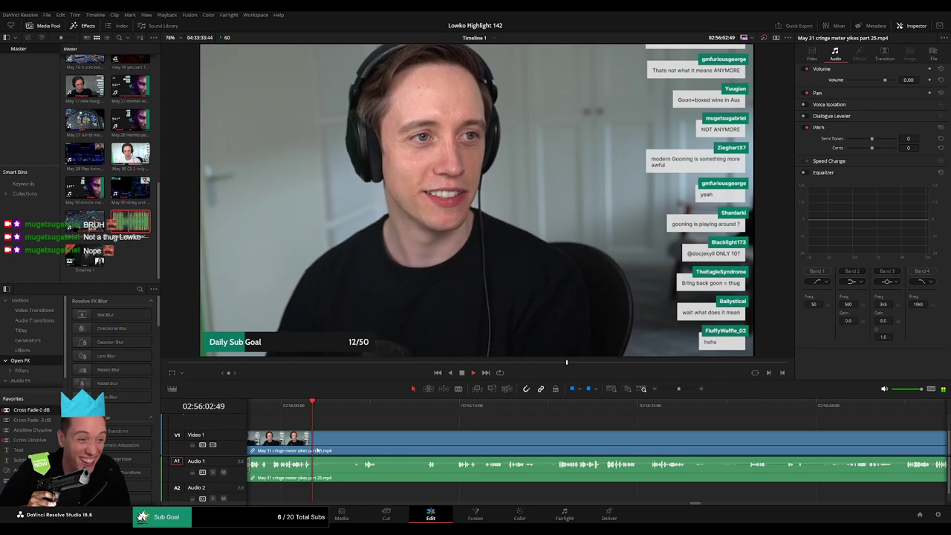
Step: Split at the playhead with Ctrl+B and delete the dull stretch after it
{"action": "key", "text": "ctrl+b"}
{"action": "left_click", "coordinate": [365, 405]}
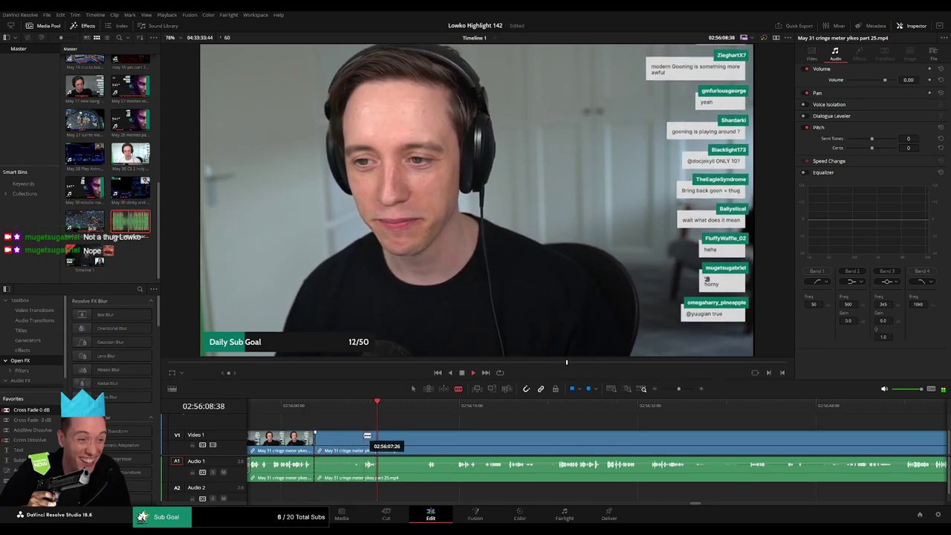
{"action": "left_click_drag", "start_coordinate": [345, 442], "coordinate": [355, 441]}
{"action": "key", "text": "ctrl+z"}
{"action": "key", "text": "space"}
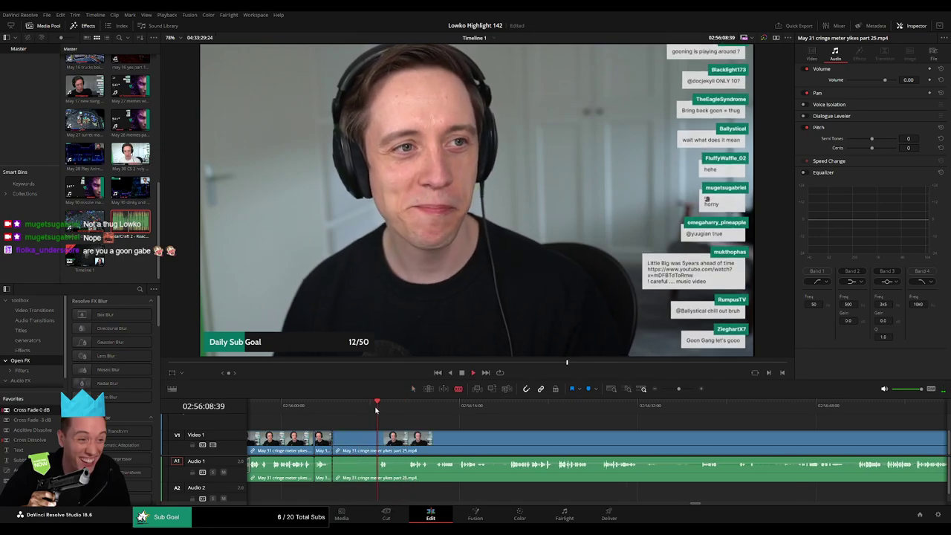
{"action": "left_click", "coordinate": [312, 468]}
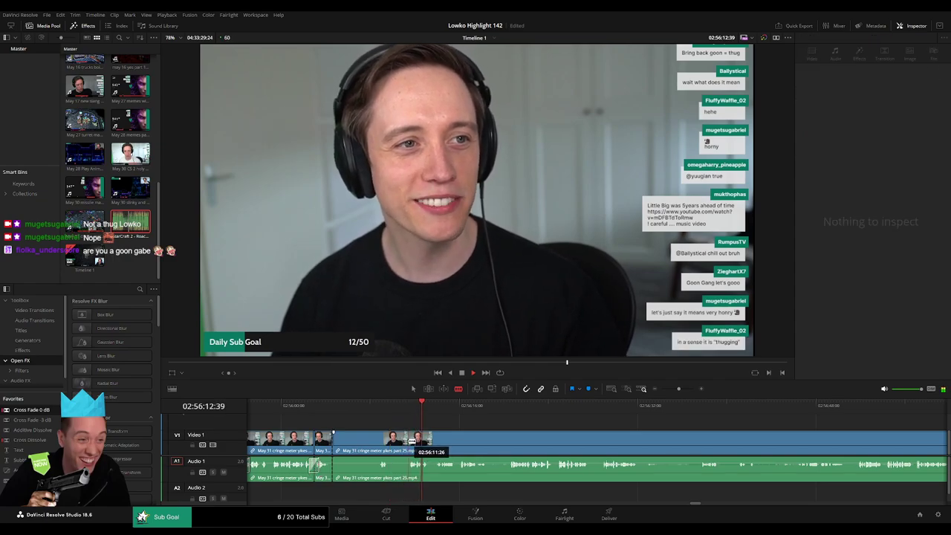
{"action": "left_click_drag", "start_coordinate": [422, 443], "coordinate": [399, 444]}
{"action": "key", "text": "Delete"}
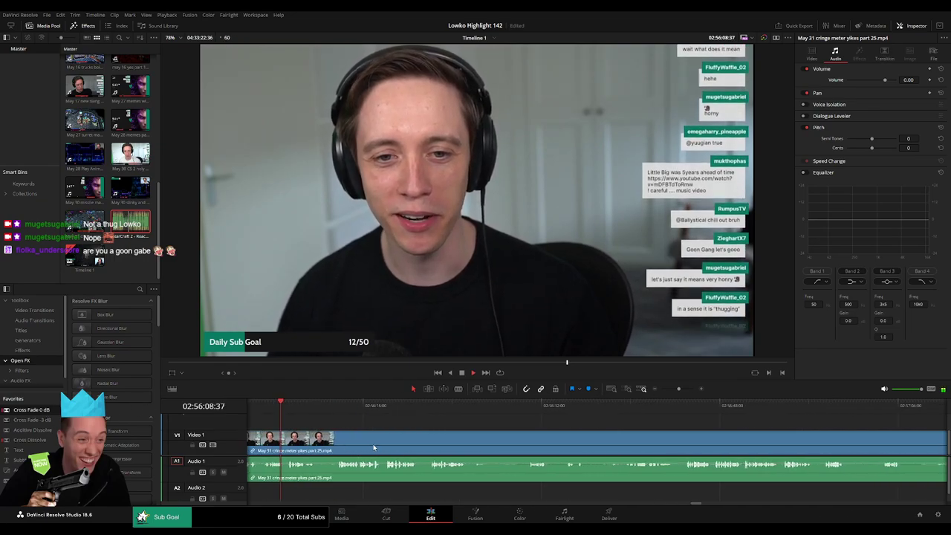
{"action": "scroll", "coordinate": [424, 450], "scroll_direction": "right", "scroll_amount": 3}
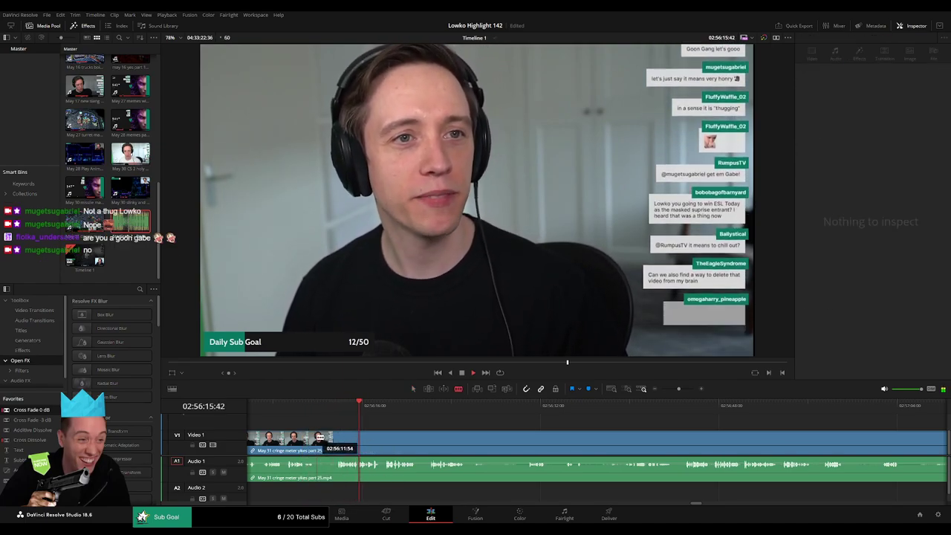
Step: Scrub through part 26 to the profile screen and zoom the timeline in
{"action": "left_click", "coordinate": [452, 410]}
{"action": "left_click", "coordinate": [699, 407]}
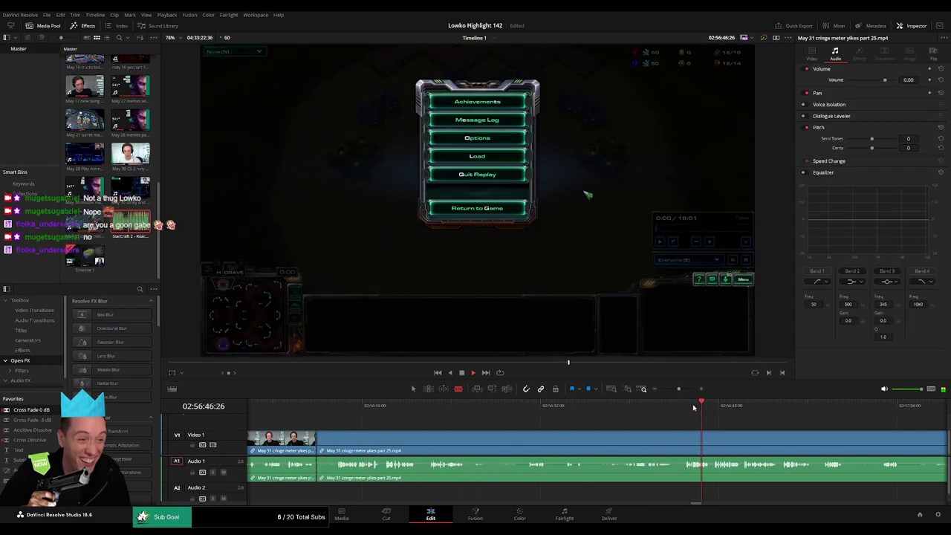
{"action": "left_click_drag", "start_coordinate": [676, 389], "coordinate": [663, 398]}
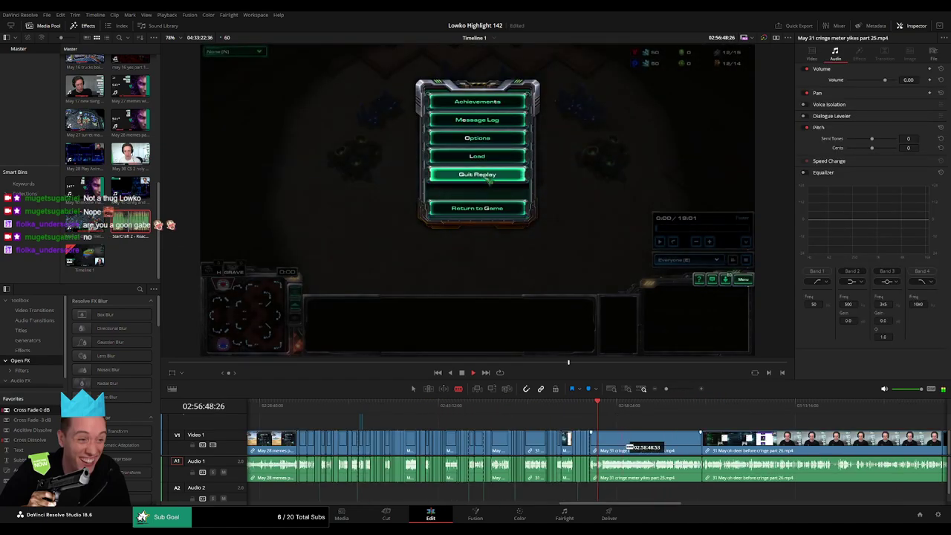
{"action": "left_click", "coordinate": [700, 407]}
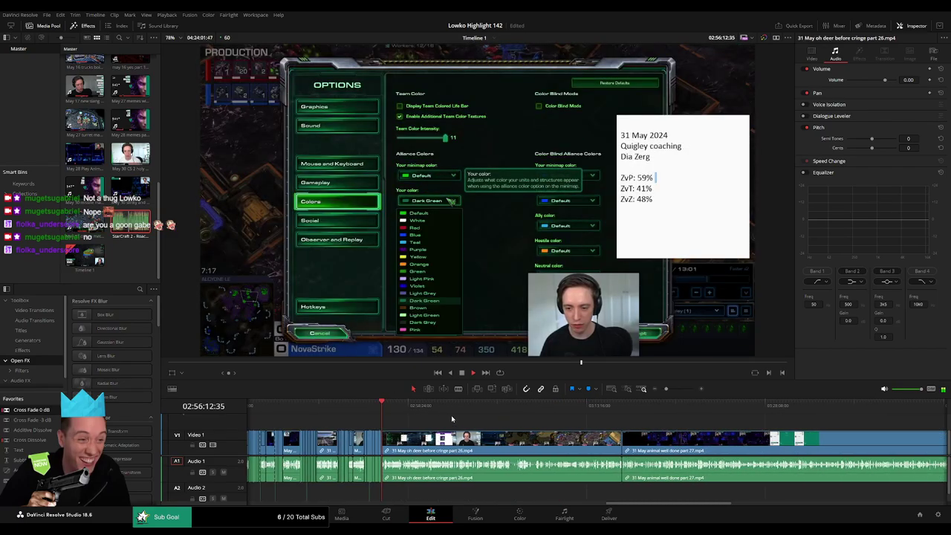
{"action": "left_click", "coordinate": [412, 408]}
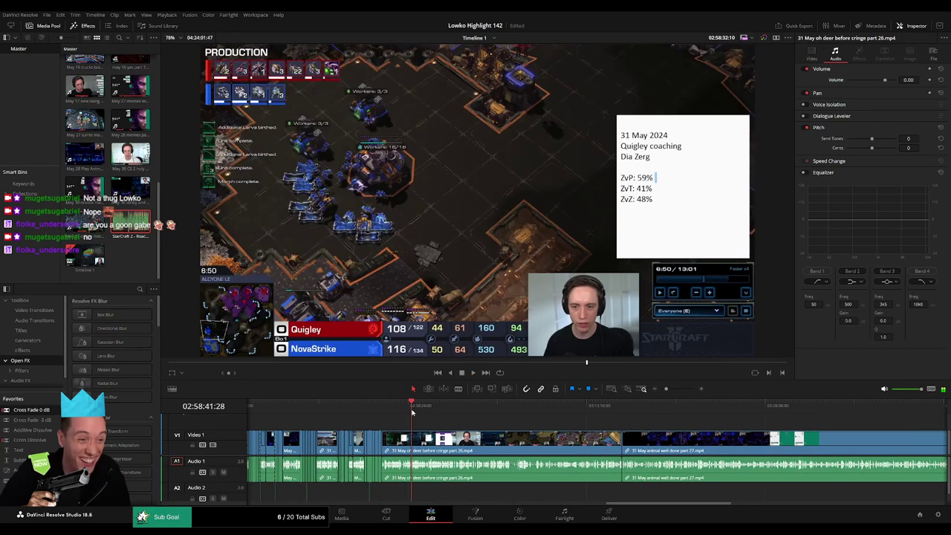
{"action": "left_click", "coordinate": [461, 415]}
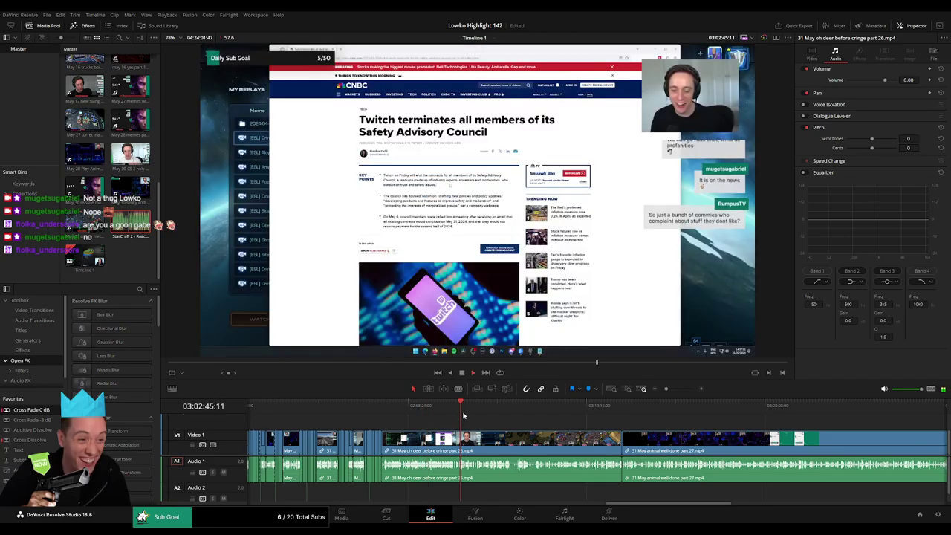
{"action": "left_click_drag", "start_coordinate": [666, 389], "coordinate": [673, 391]}
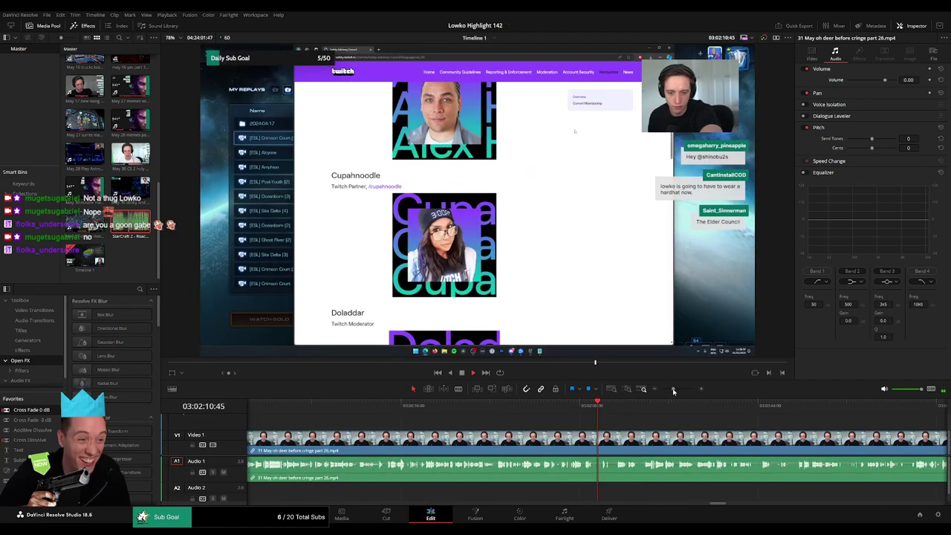
{"action": "left_click", "coordinate": [528, 407]}
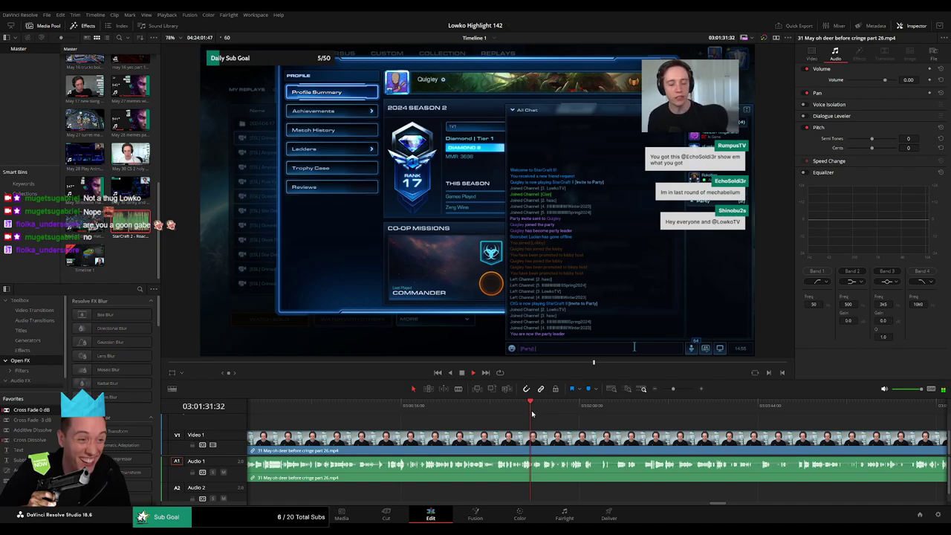
{"action": "left_click_drag", "start_coordinate": [673, 388], "coordinate": [681, 390]}
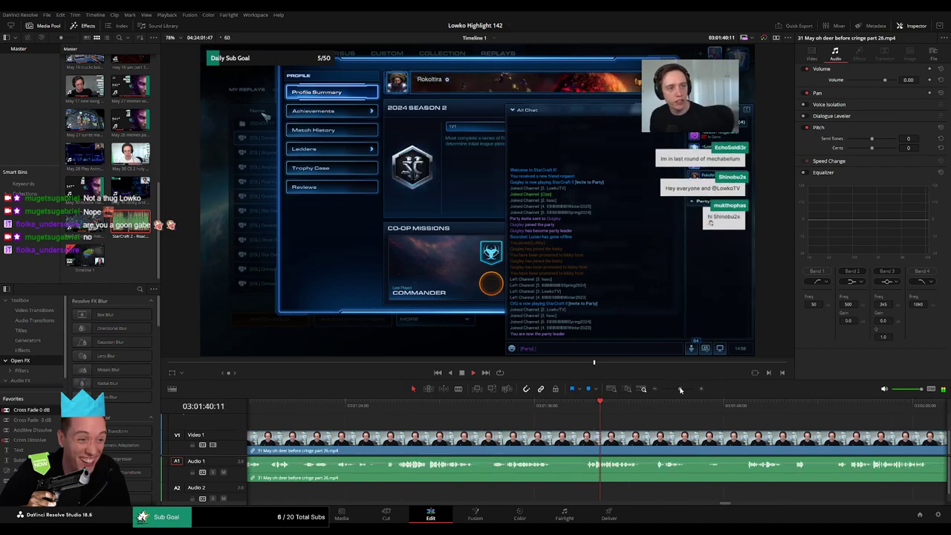
Step: Split at the profile screen, ripple-delete the leading piece and review the cut
{"action": "key", "text": "ctrl+b"}
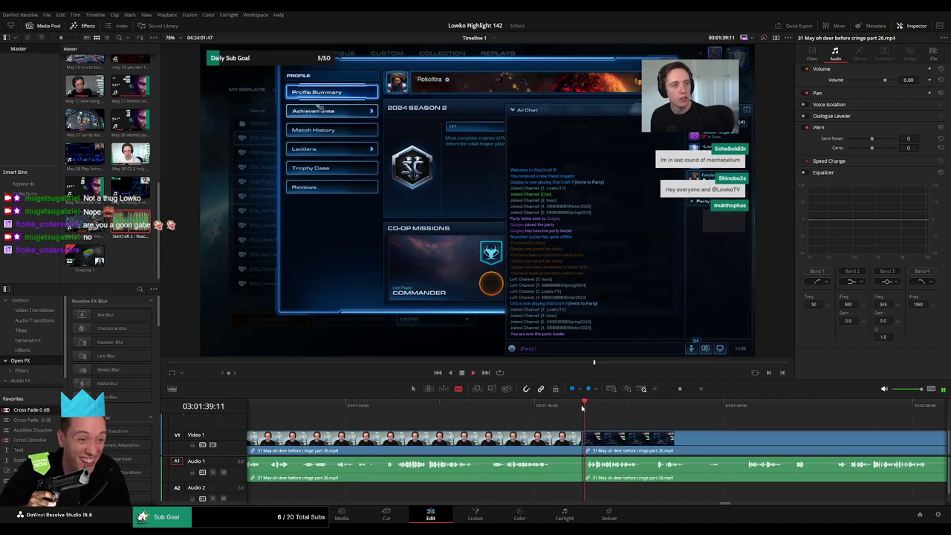
{"action": "key", "text": "BackSpace"}
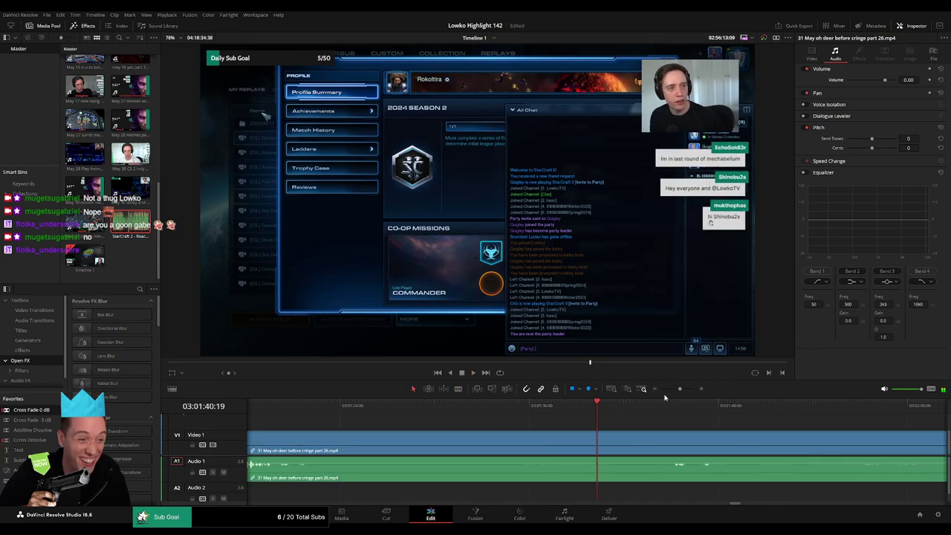
{"action": "left_click", "coordinate": [668, 389]}
{"action": "key", "text": "space"}
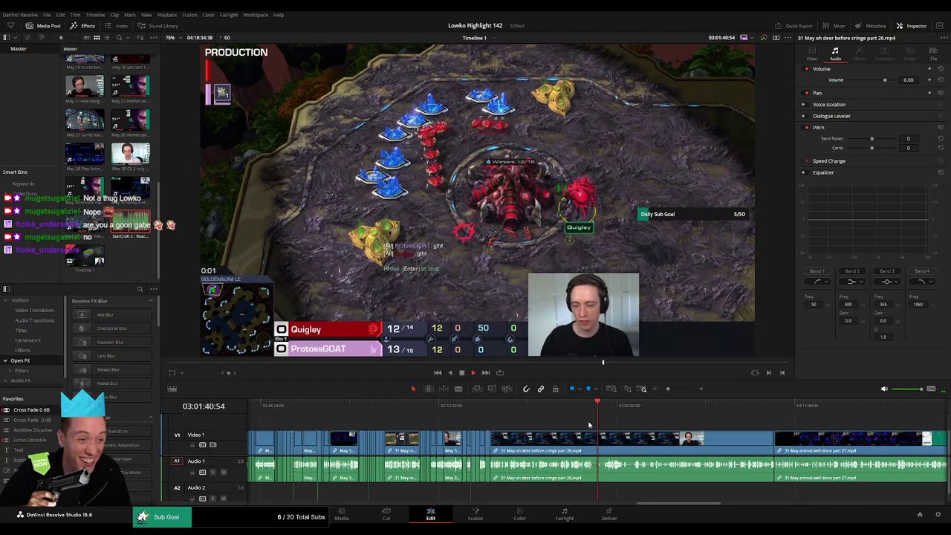
{"action": "left_click", "coordinate": [584, 405]}
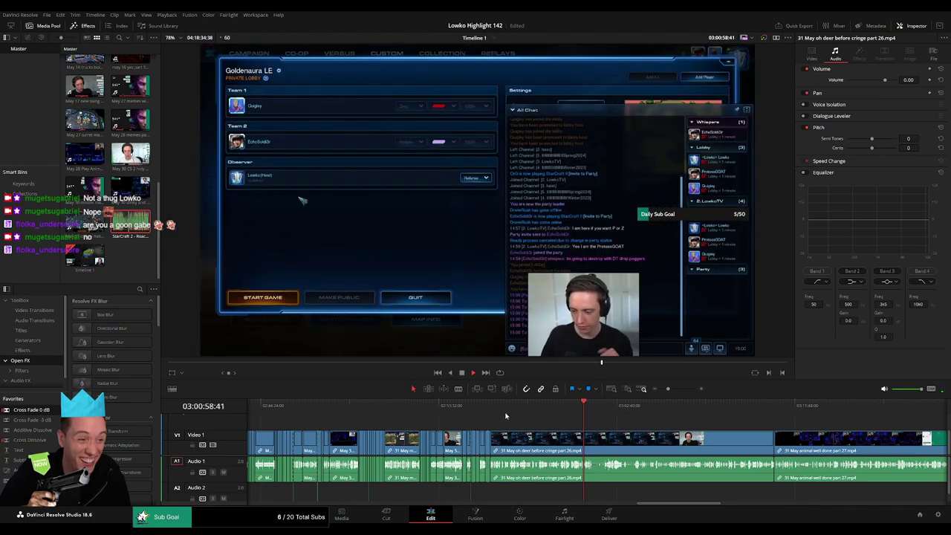
{"action": "key", "text": "Up"}
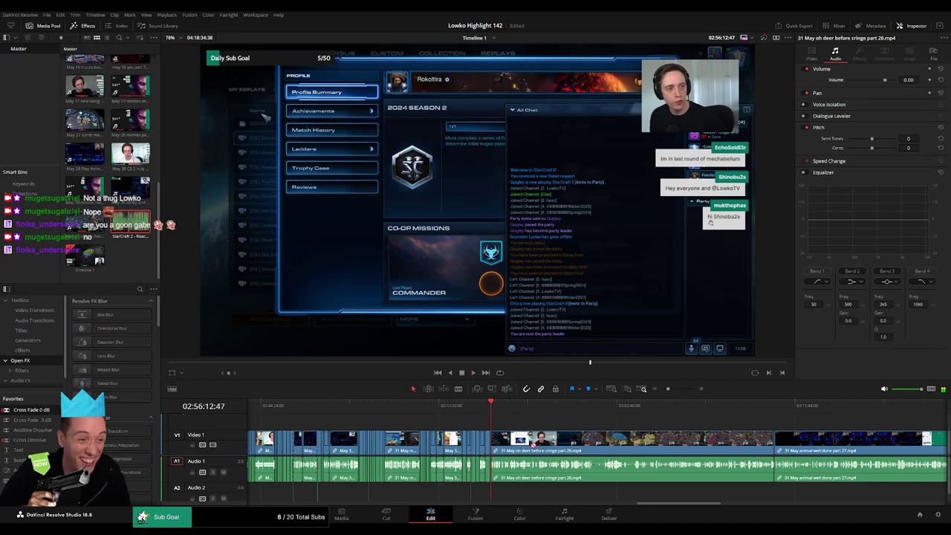
{"action": "left_click_drag", "start_coordinate": [675, 391], "coordinate": [680, 392]}
{"action": "key", "text": "space"}
Step: Cut out the first unwanted bit of the Safety Advisory Council page section
{"action": "scroll", "coordinate": [442, 416], "scroll_direction": "left", "scroll_amount": 3}
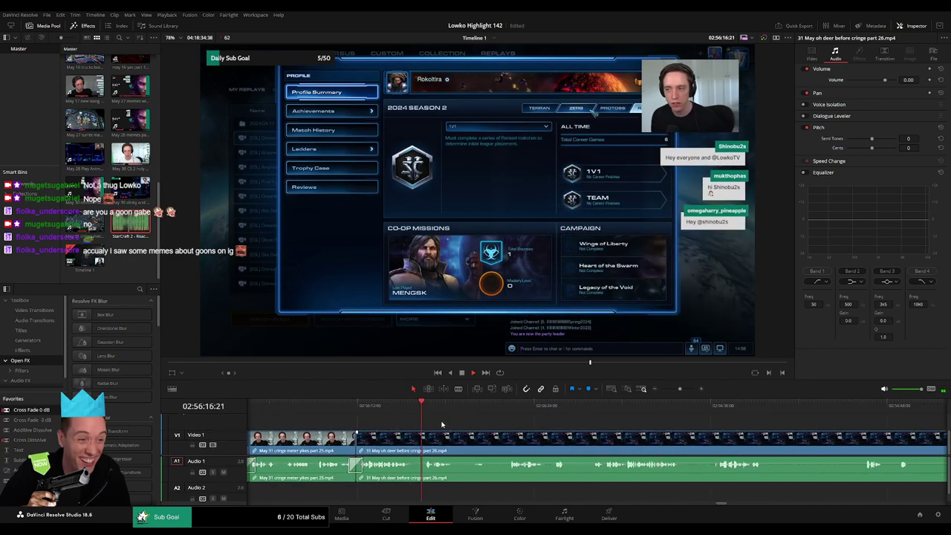
{"action": "left_click", "coordinate": [502, 415]}
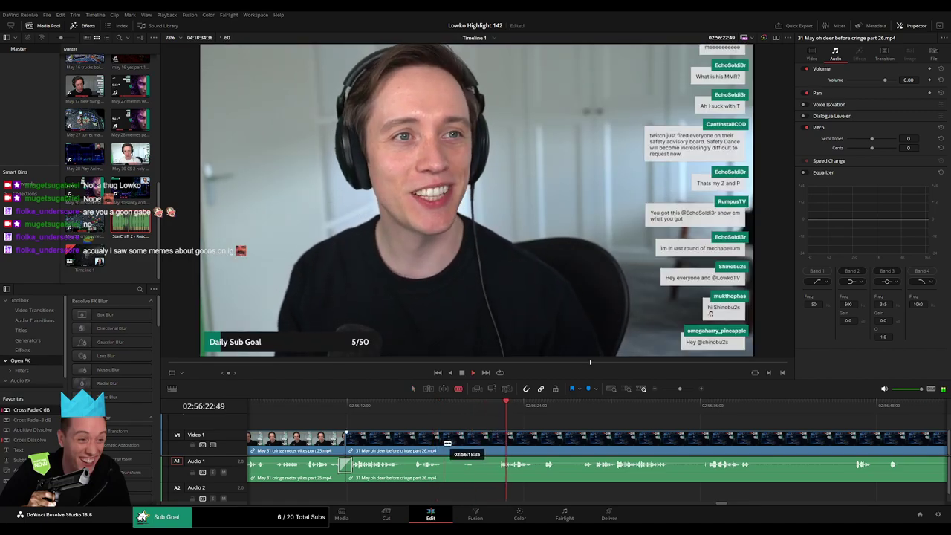
{"action": "left_click", "coordinate": [447, 443]}
{"action": "left_click", "coordinate": [497, 443]}
{"action": "key", "text": "a"}
{"action": "left_click", "coordinate": [479, 445]}
{"action": "key", "text": "Delete"}
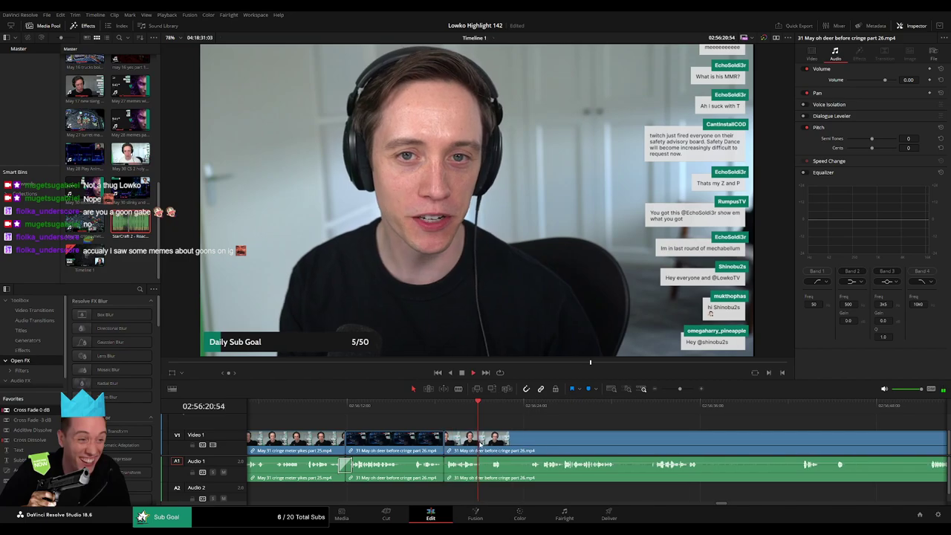
Step: Blade out the next dull bit, delete it and play back the result
{"action": "scroll", "coordinate": [477, 450], "scroll_direction": "right", "scroll_amount": 3}
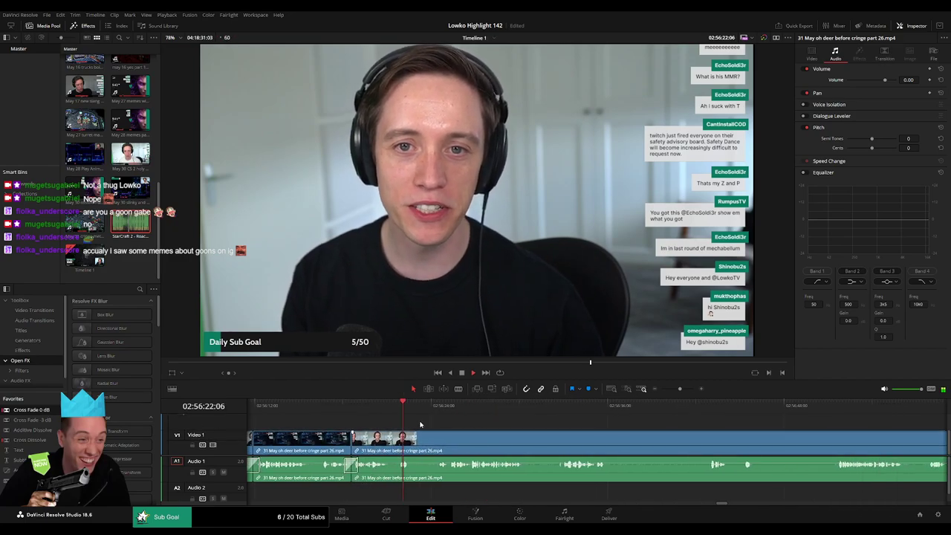
{"action": "key", "text": "b"}
{"action": "left_click", "coordinate": [401, 440]}
{"action": "left_click", "coordinate": [426, 439]}
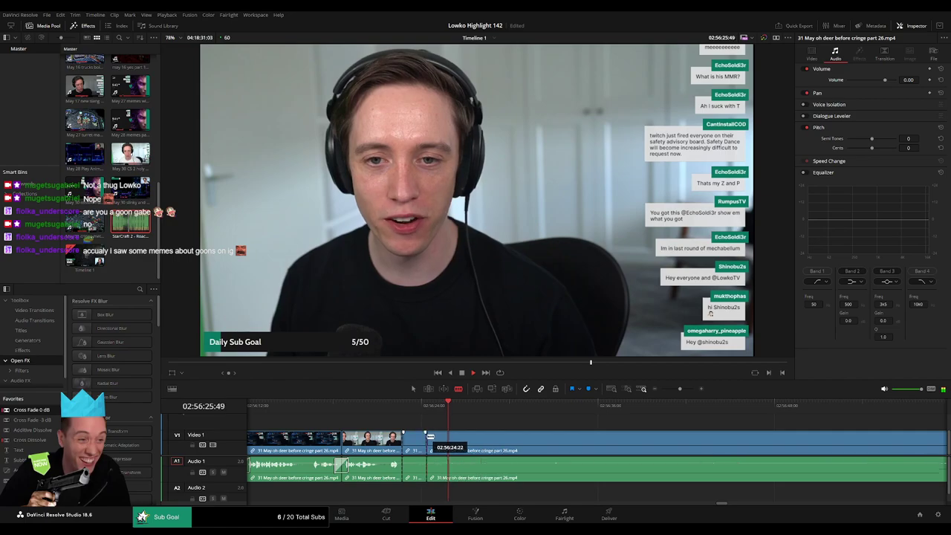
{"action": "key", "text": "a"}
{"action": "left_click", "coordinate": [414, 442]}
{"action": "key", "text": "Delete"}
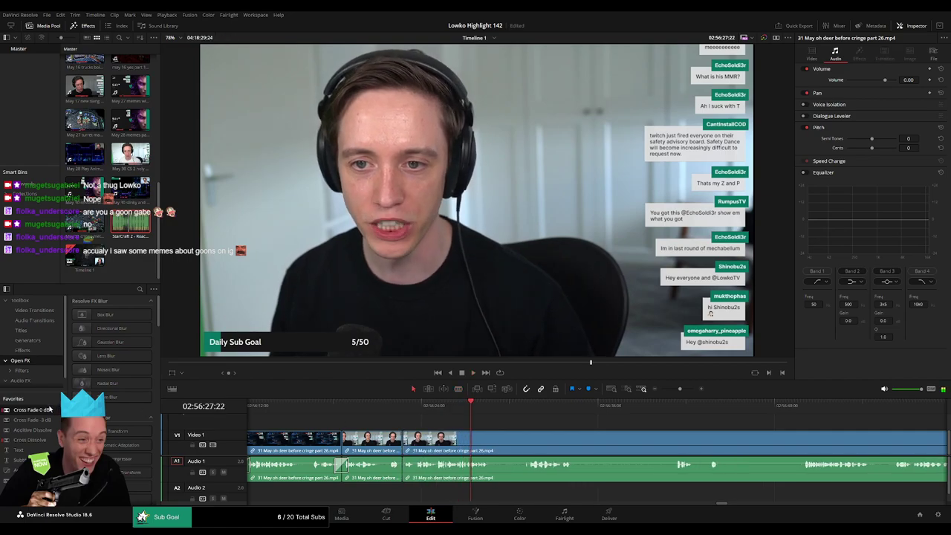
{"action": "left_click", "coordinate": [404, 413]}
{"action": "key", "text": "space"}
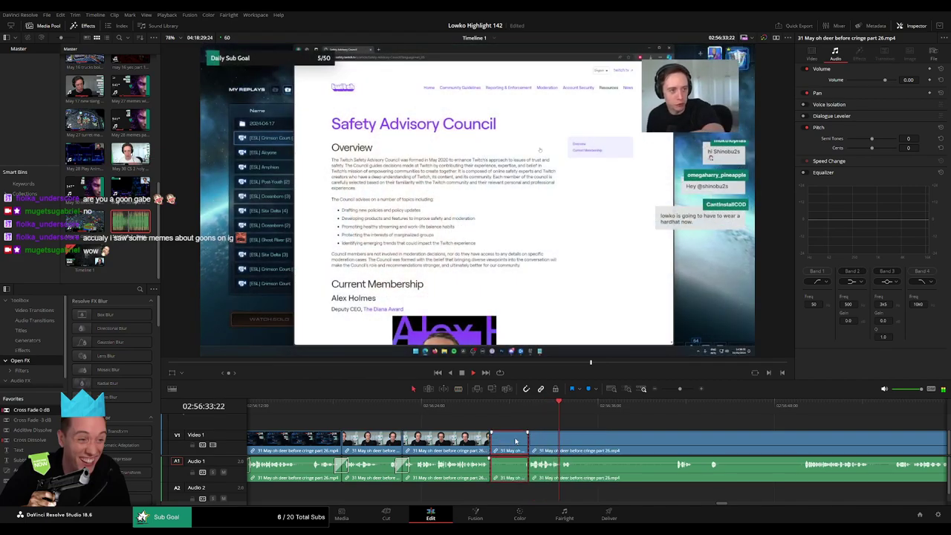
Step: Trim off a longer slow section, remove it and review playback
{"action": "left_click_drag", "start_coordinate": [533, 439], "coordinate": [492, 438]}
{"action": "left_click", "coordinate": [515, 408]}
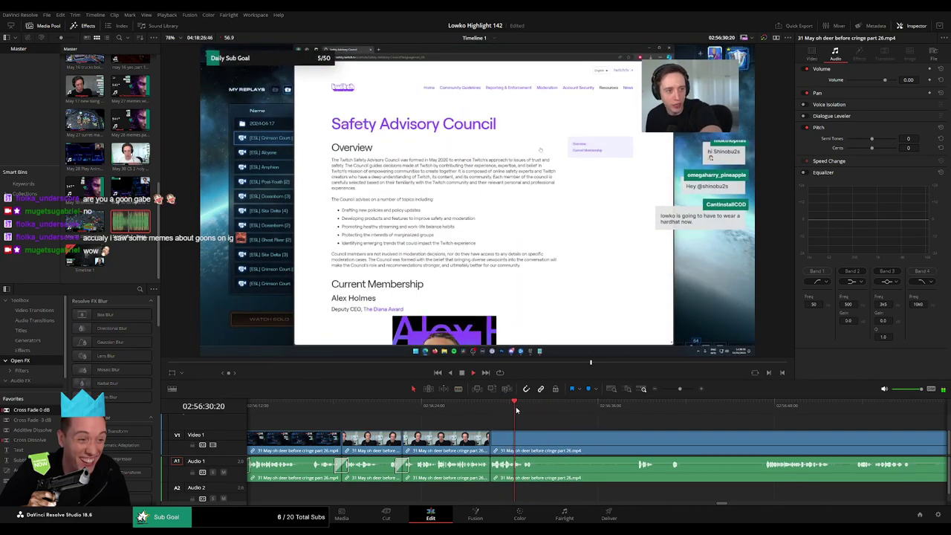
{"action": "left_click", "coordinate": [469, 407]}
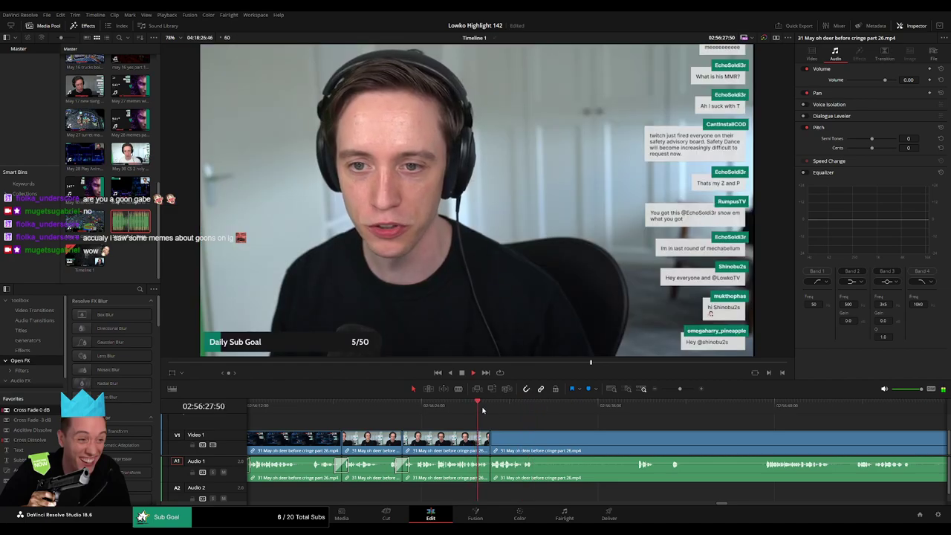
{"action": "left_click", "coordinate": [618, 409]}
{"action": "left_click_drag", "start_coordinate": [540, 442], "coordinate": [634, 440]}
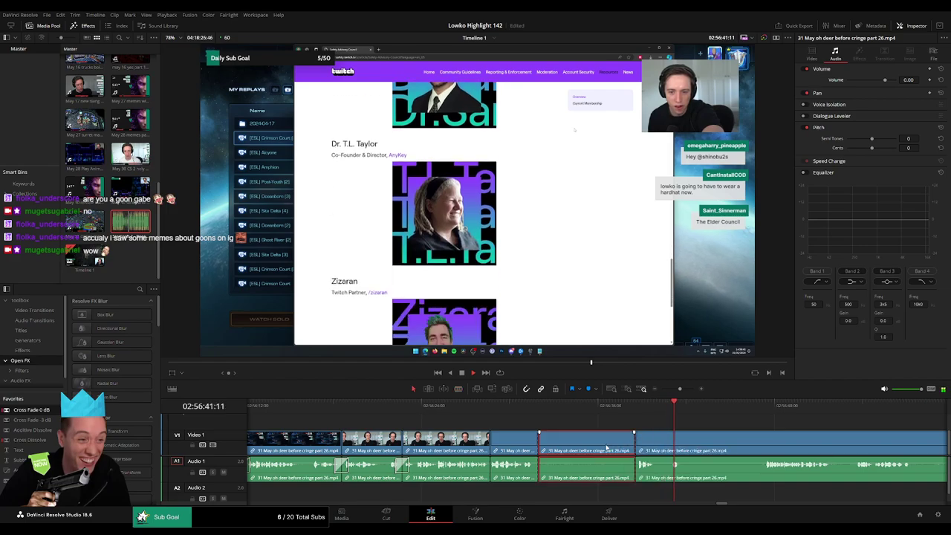
{"action": "key", "text": "Delete"}
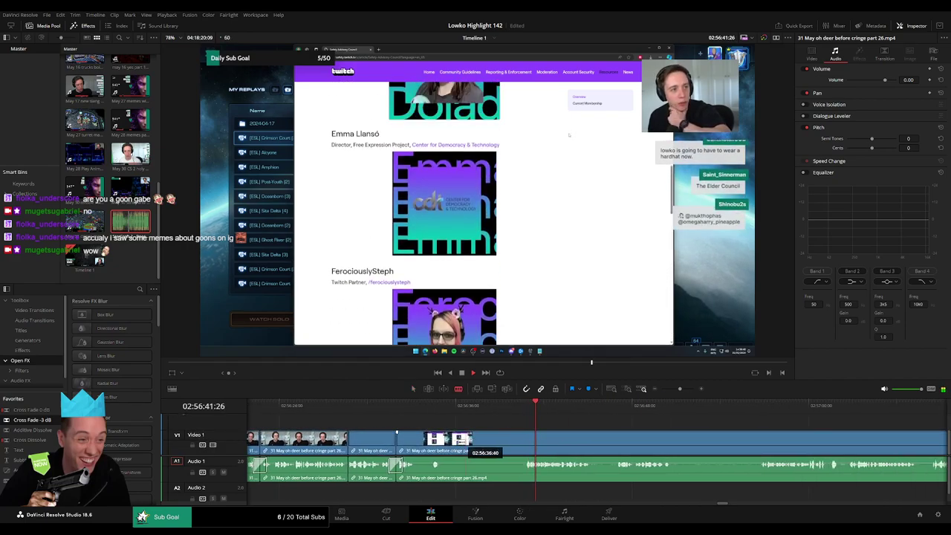
{"action": "key", "text": "j"}
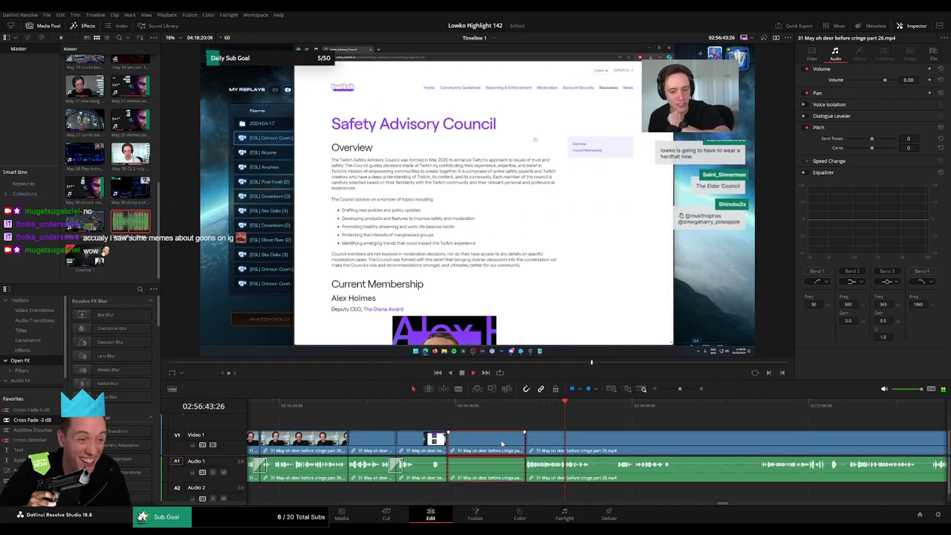
{"action": "key", "text": "l"}
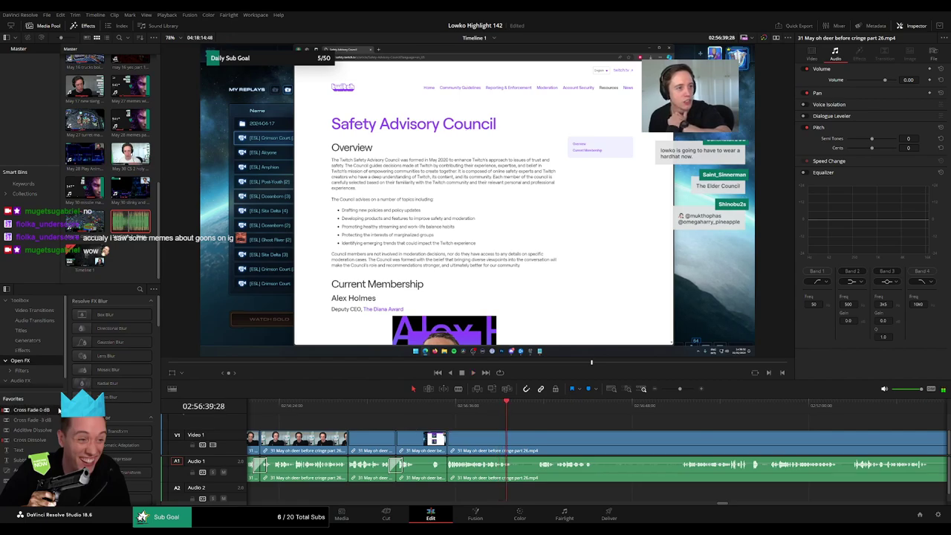
Step: Trim clip edges to isolate the next dull stretch
{"action": "left_click", "coordinate": [538, 410]}
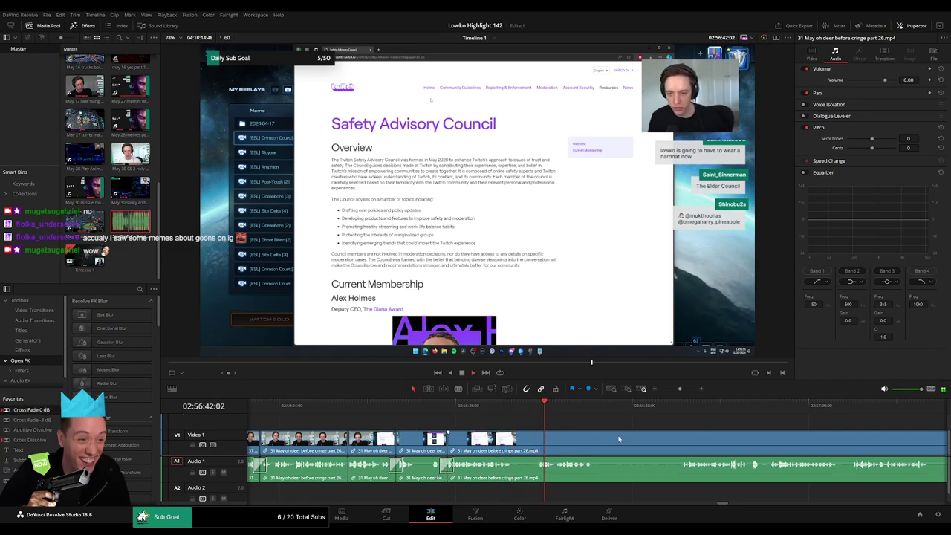
{"action": "scroll", "coordinate": [474, 425], "scroll_direction": "right", "scroll_amount": 5}
{"action": "left_click_drag", "start_coordinate": [451, 445], "coordinate": [448, 444]}
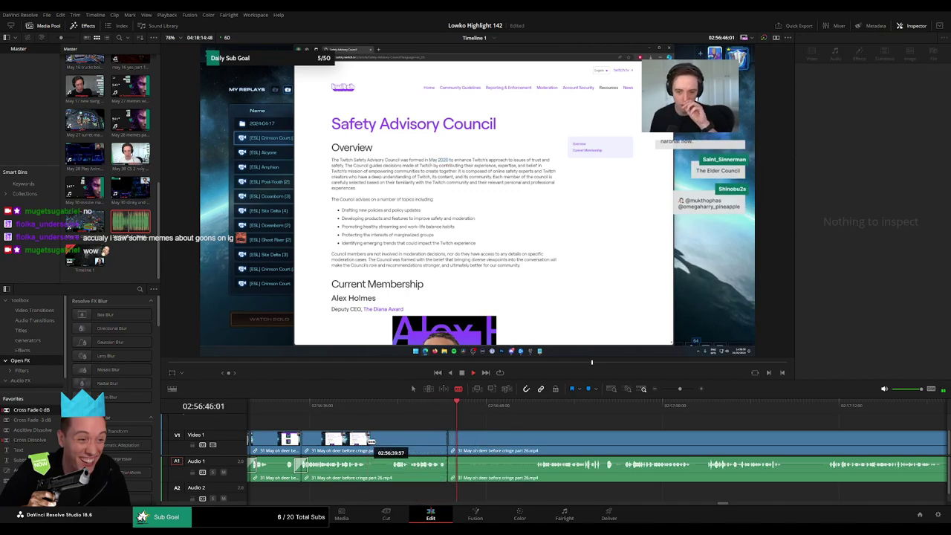
{"action": "left_click_drag", "start_coordinate": [375, 446], "coordinate": [380, 445]}
Step: Delete the isolated stretch and a trimmed CNBC article pause, plus a leftover piece
{"action": "key", "text": "Delete"}
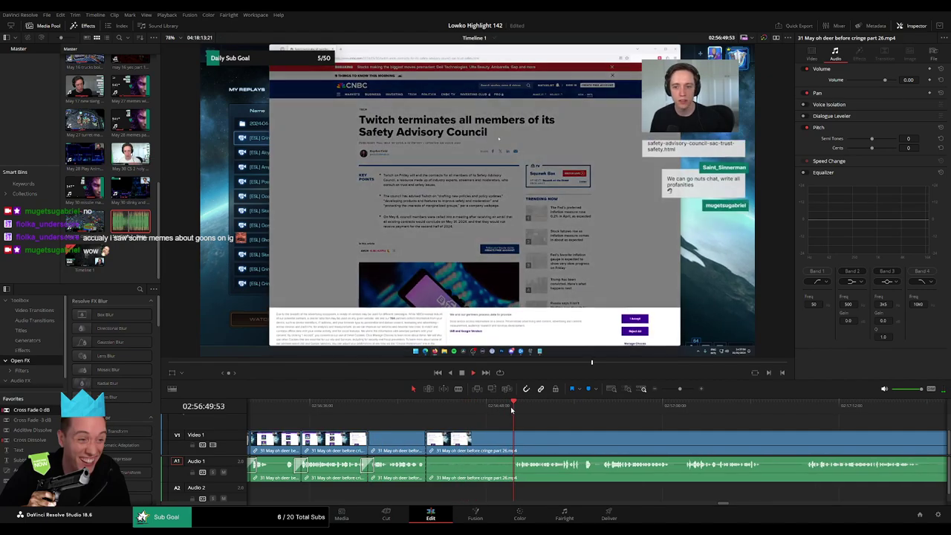
{"action": "left_click_drag", "start_coordinate": [471, 445], "coordinate": [518, 439]}
{"action": "key", "text": "Delete"}
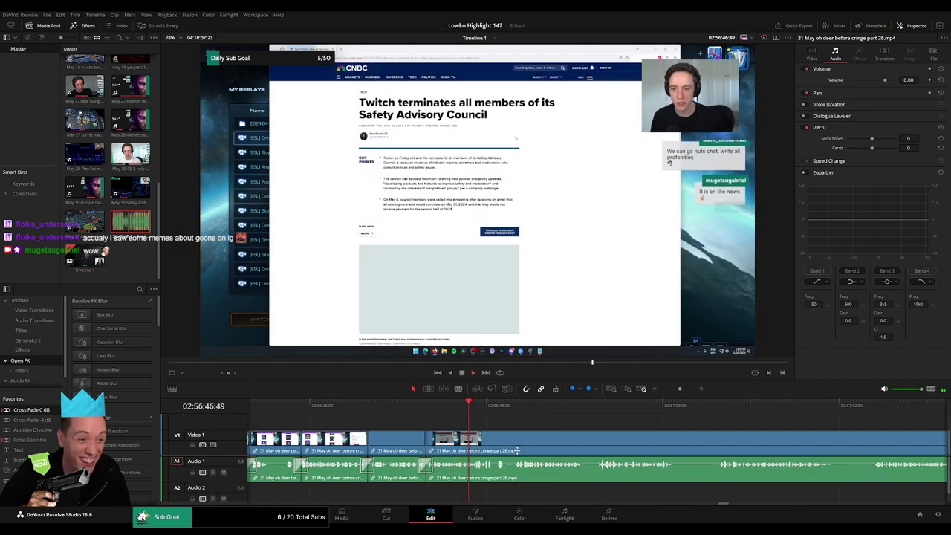
{"action": "scroll", "coordinate": [472, 441], "scroll_direction": "right", "scroll_amount": 3}
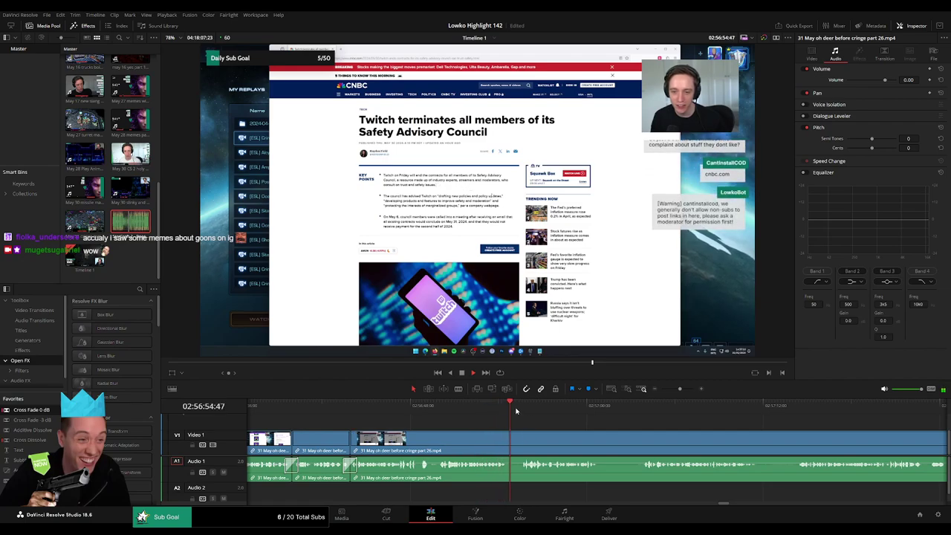
{"action": "scroll", "coordinate": [397, 440], "scroll_direction": "right", "scroll_amount": 3}
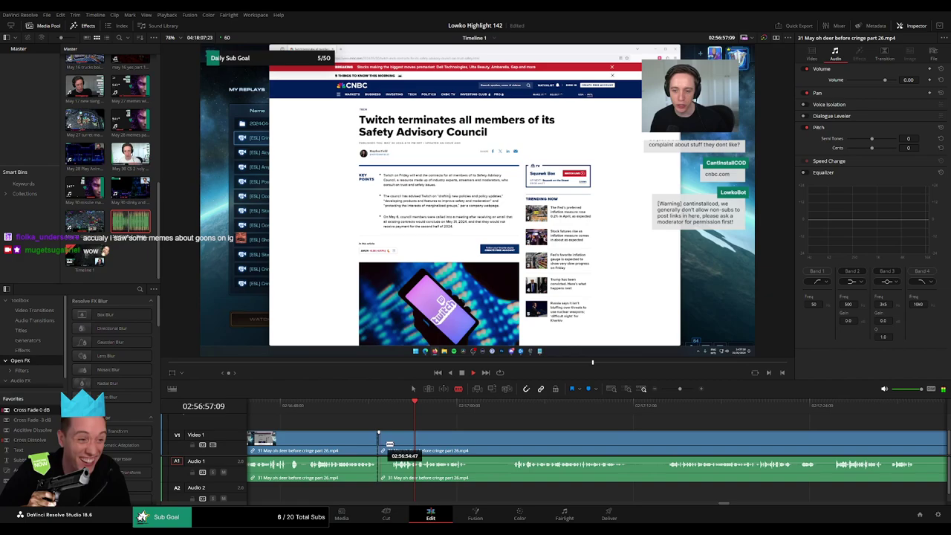
{"action": "key", "text": "Delete"}
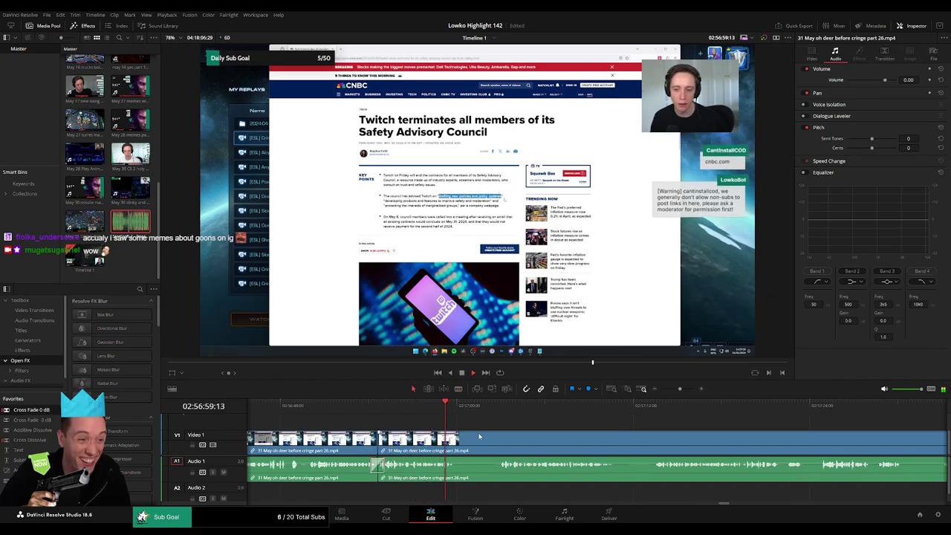
Step: Remove several more short pauses from the CNBC section
{"action": "scroll", "coordinate": [381, 465], "scroll_direction": "right", "scroll_amount": 2}
{"action": "left_click", "coordinate": [424, 408]}
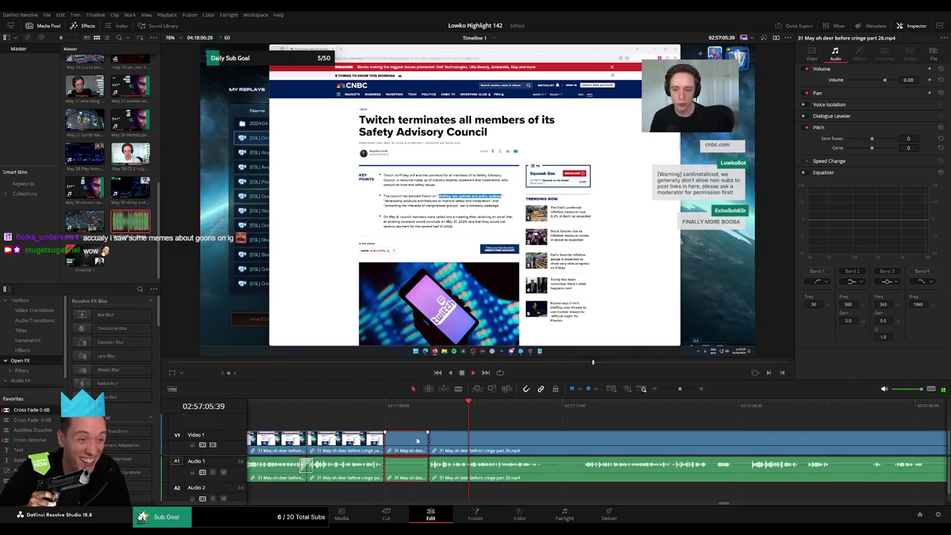
{"action": "key", "text": "Delete"}
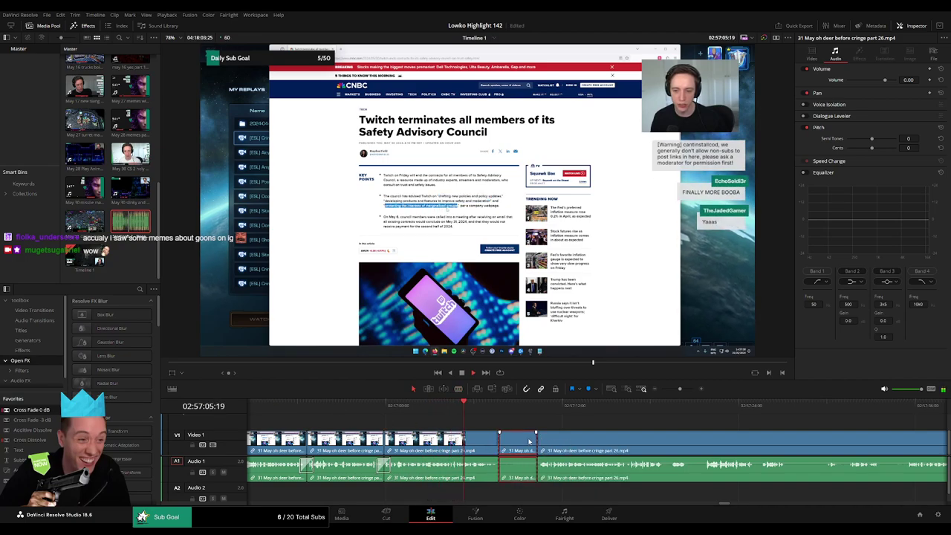
{"action": "key", "text": "Delete"}
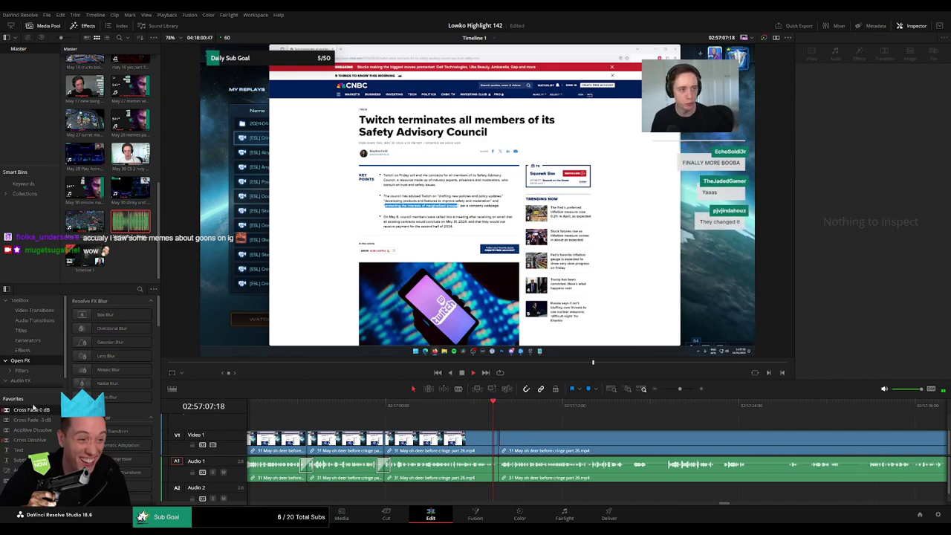
{"action": "left_click", "coordinate": [459, 451]}
{"action": "key", "text": "Delete"}
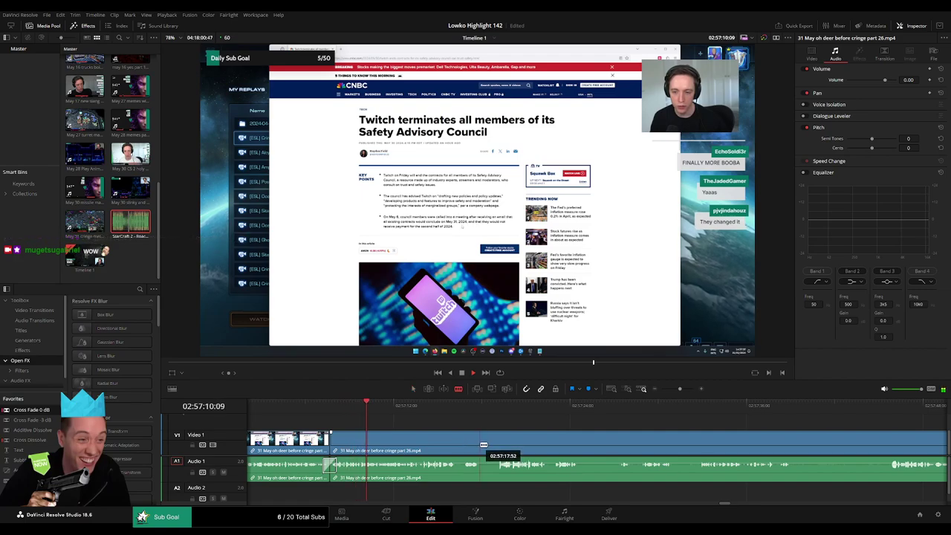
Step: Split around a pause in the tweet portion and delete the piece between
{"action": "left_click", "coordinate": [480, 445]}
{"action": "left_click", "coordinate": [496, 445]}
{"action": "key", "text": "a"}
{"action": "left_click", "coordinate": [486, 446]}
{"action": "key", "text": "Delete"}
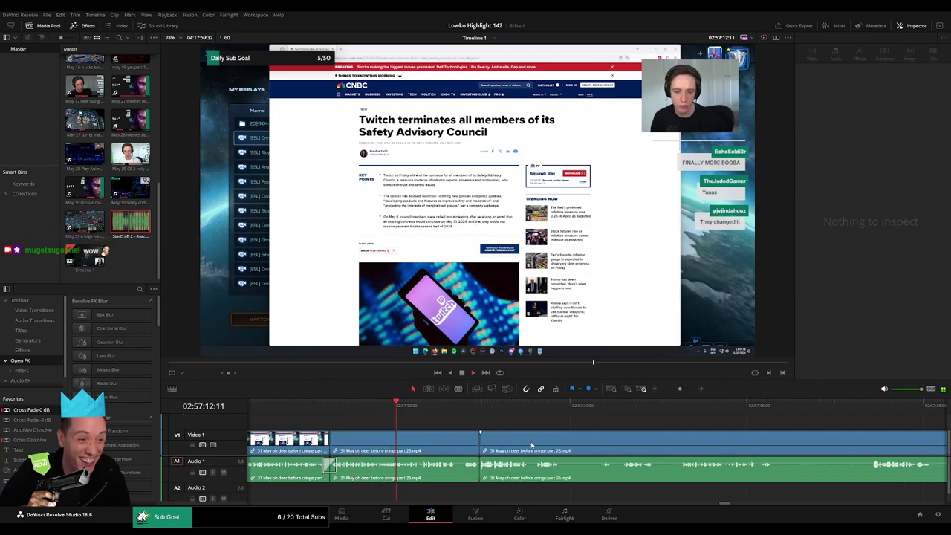
{"action": "left_click", "coordinate": [482, 474]}
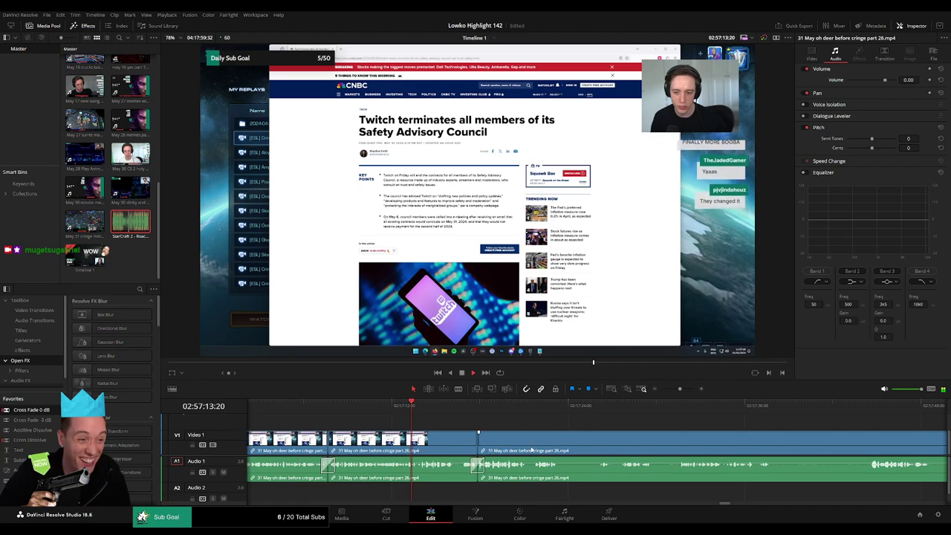
Step: Remove two more small dull sections and close the gaps
{"action": "scroll", "coordinate": [459, 444], "scroll_direction": "right", "scroll_amount": 3}
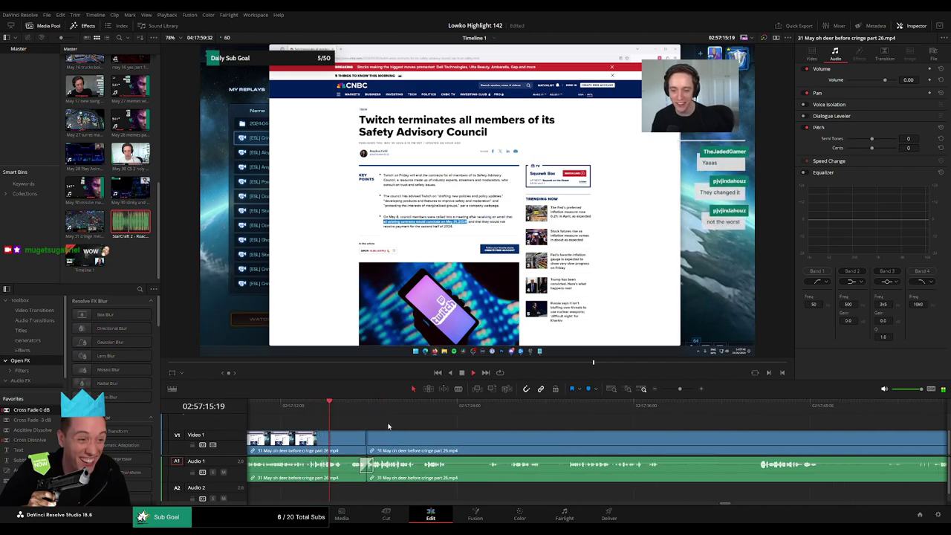
{"action": "scroll", "coordinate": [391, 423], "scroll_direction": "right", "scroll_amount": 2}
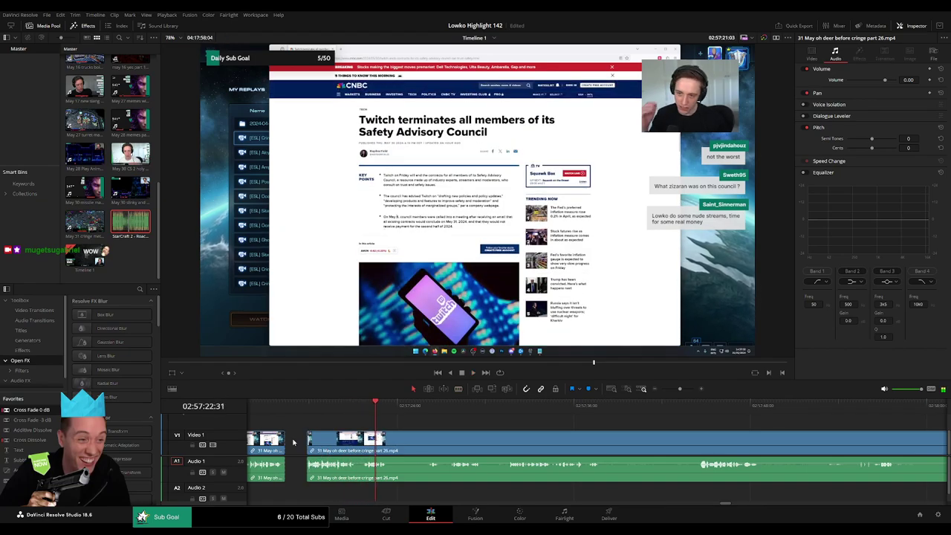
{"action": "key", "text": "BackSpace"}
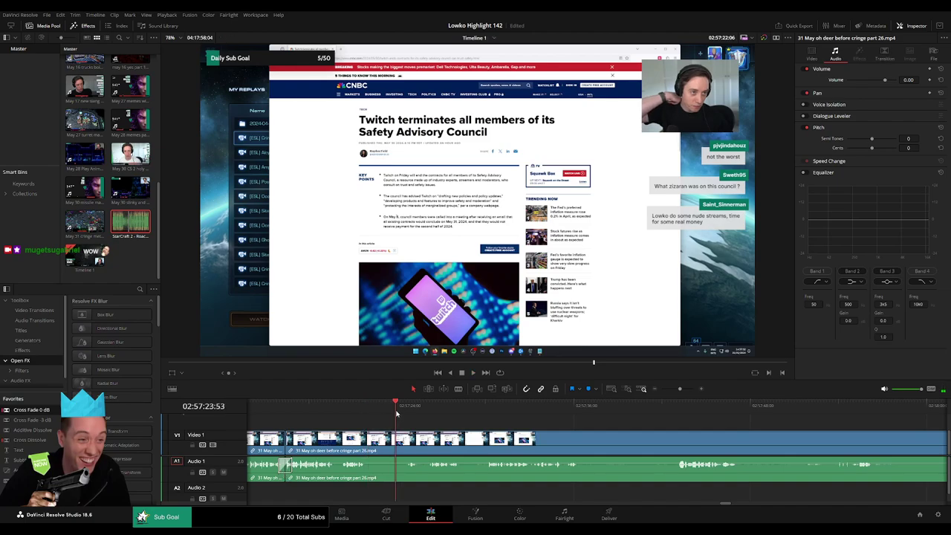
{"action": "left_click_drag", "start_coordinate": [396, 415], "coordinate": [407, 415]}
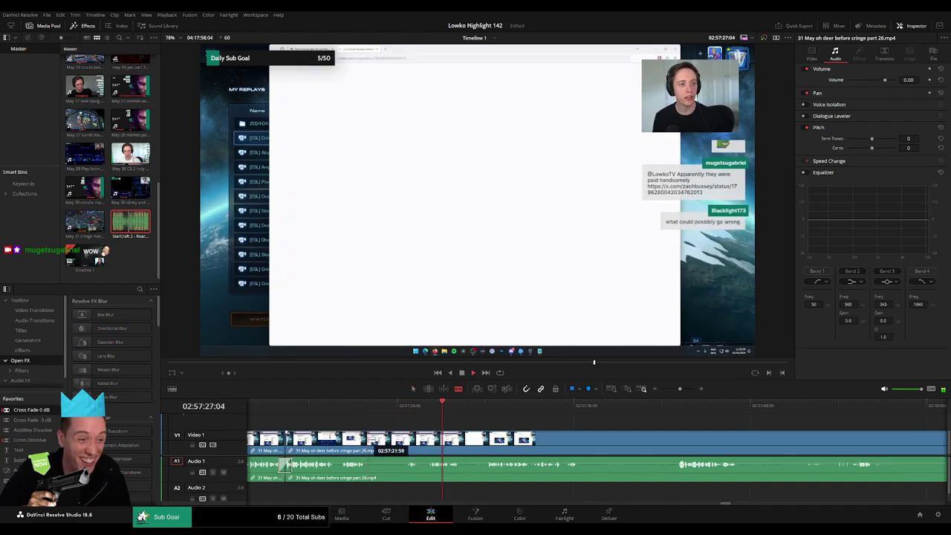
{"action": "key", "text": "Delete"}
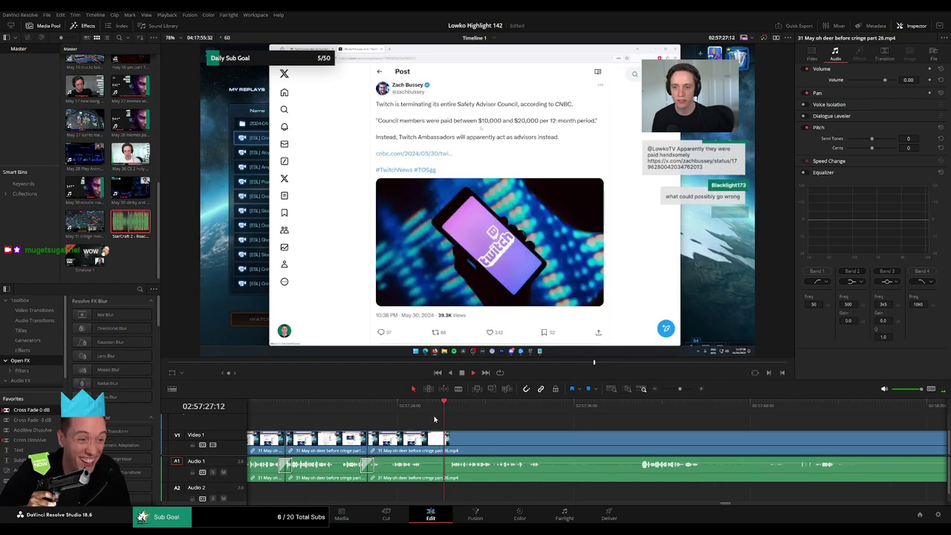
Step: Trim off one last stretch, delete it and play through to check
{"action": "left_click_drag", "start_coordinate": [446, 441], "coordinate": [439, 444]}
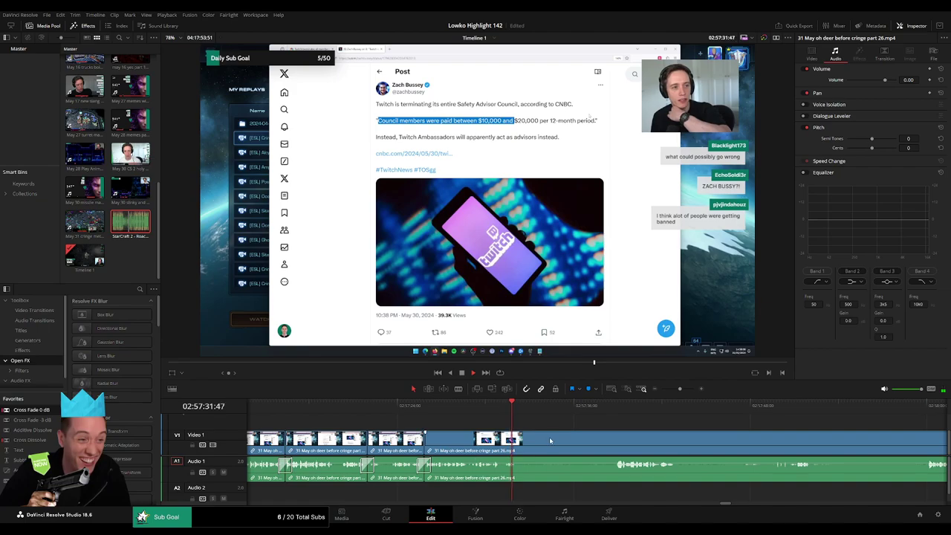
{"action": "left_click_drag", "start_coordinate": [397, 445], "coordinate": [489, 445]}
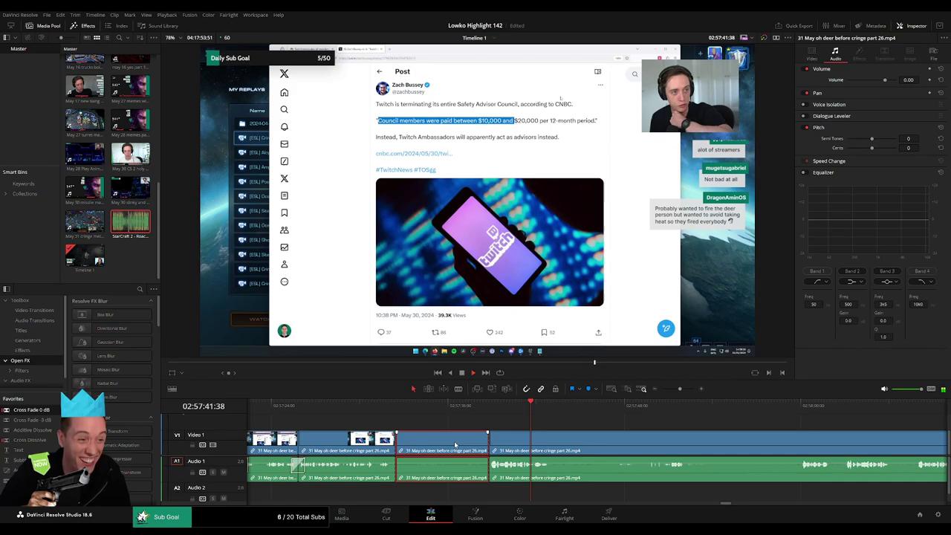
{"action": "key", "text": "Delete"}
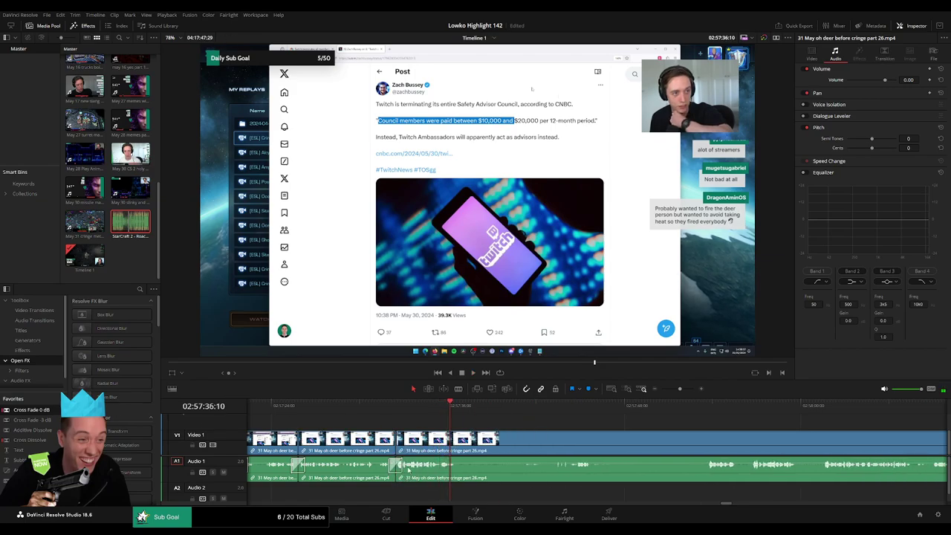
{"action": "left_click", "coordinate": [554, 406]}
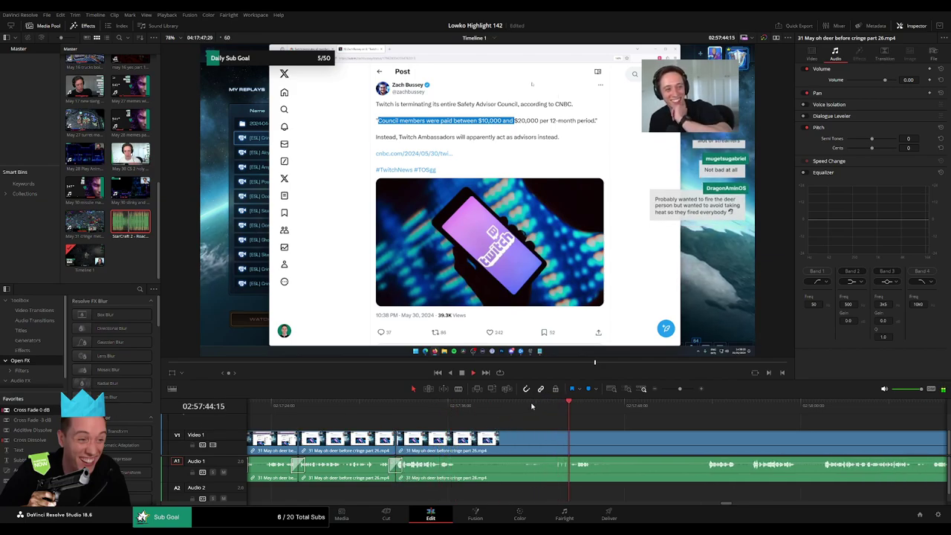
{"action": "key", "text": "l"}
{"action": "key", "text": "l"}
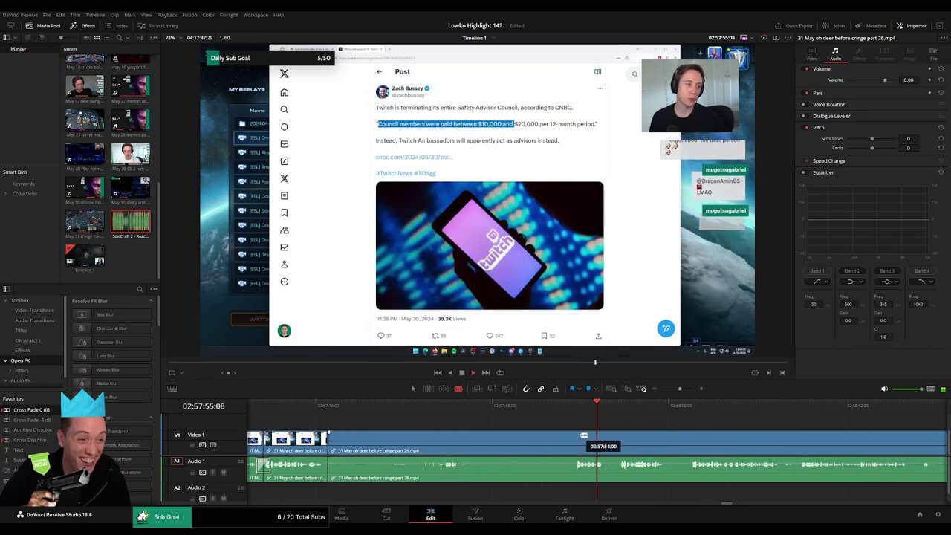
{"action": "key", "text": "j"}
{"action": "key", "text": "j"}
{"action": "key", "text": "j"}
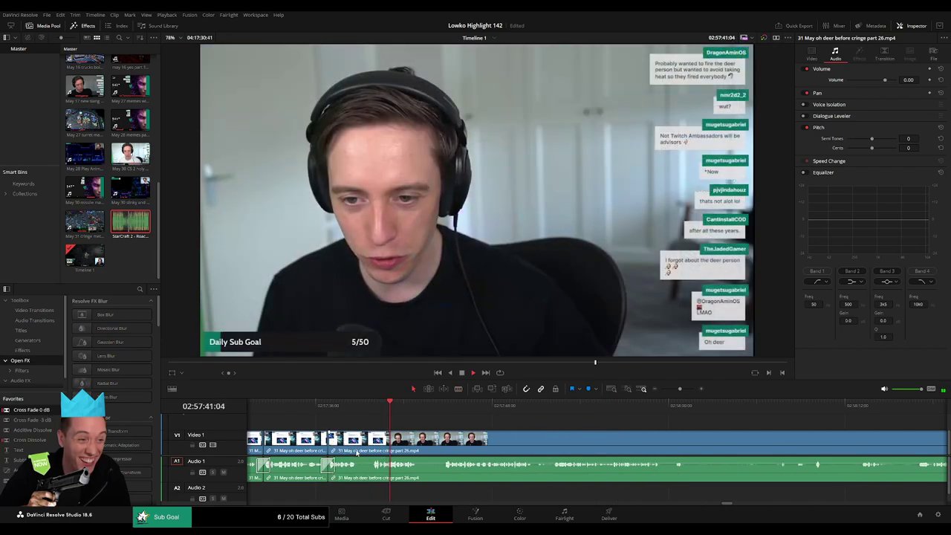
Step: Split the part 26 clip and drag the new edit point later to tighten it
{"action": "left_click", "coordinate": [364, 450]}
{"action": "key", "text": "a"}
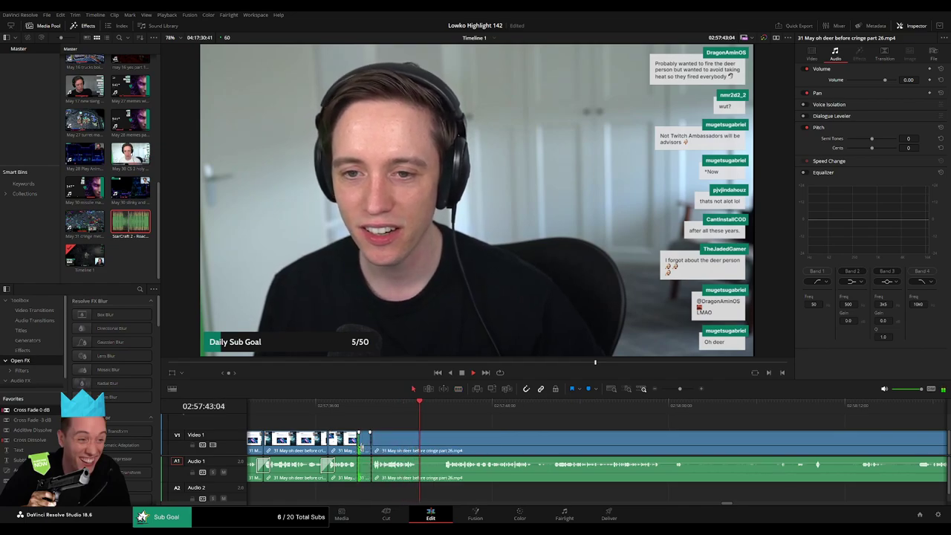
{"action": "left_click_drag", "start_coordinate": [365, 449], "coordinate": [406, 446]}
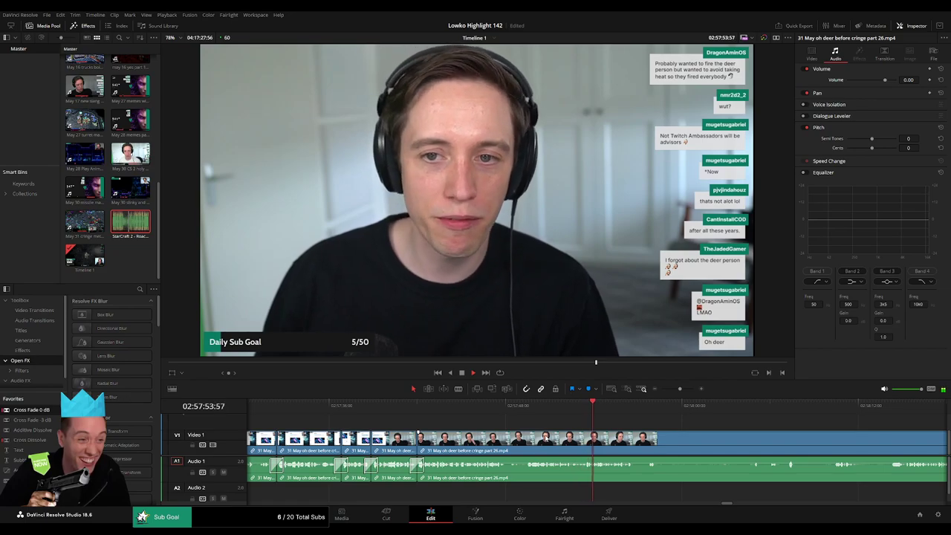
{"action": "scroll", "coordinate": [635, 444], "scroll_direction": "right", "scroll_amount": 3}
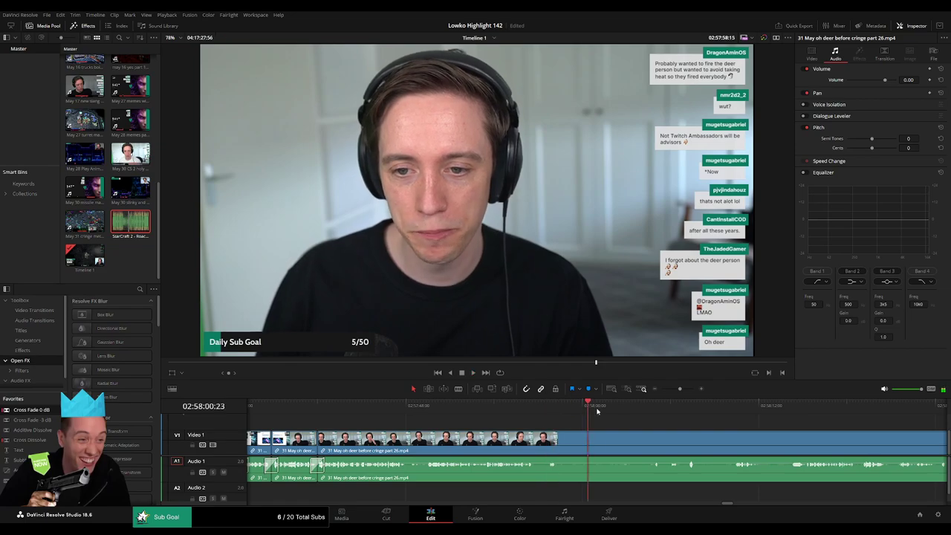
{"action": "key", "text": "l"}
{"action": "key", "text": "l"}
{"action": "key", "text": "l"}
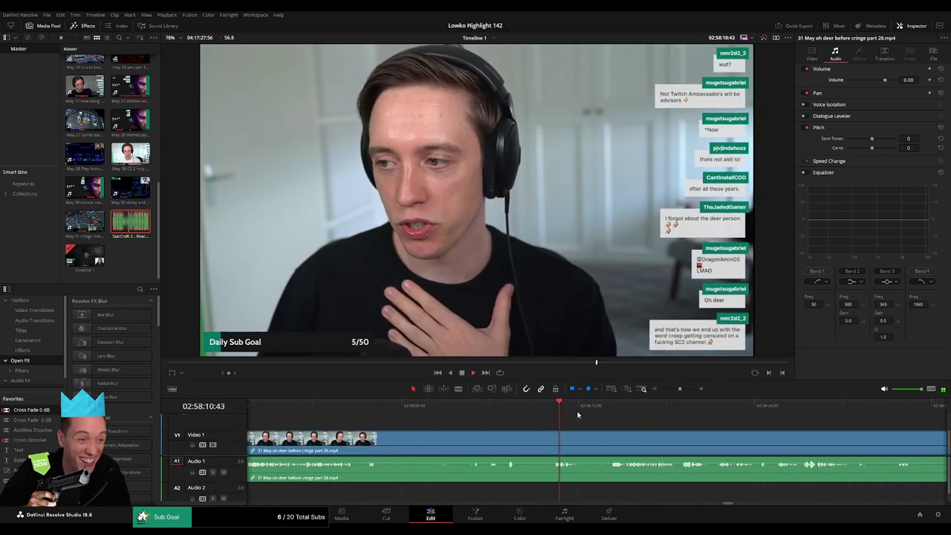
Step: Move ahead to the StarCraft 2 Melee lobby footage and zoom the timeline out
{"action": "key", "text": "b"}
{"action": "left_click", "coordinate": [607, 407]}
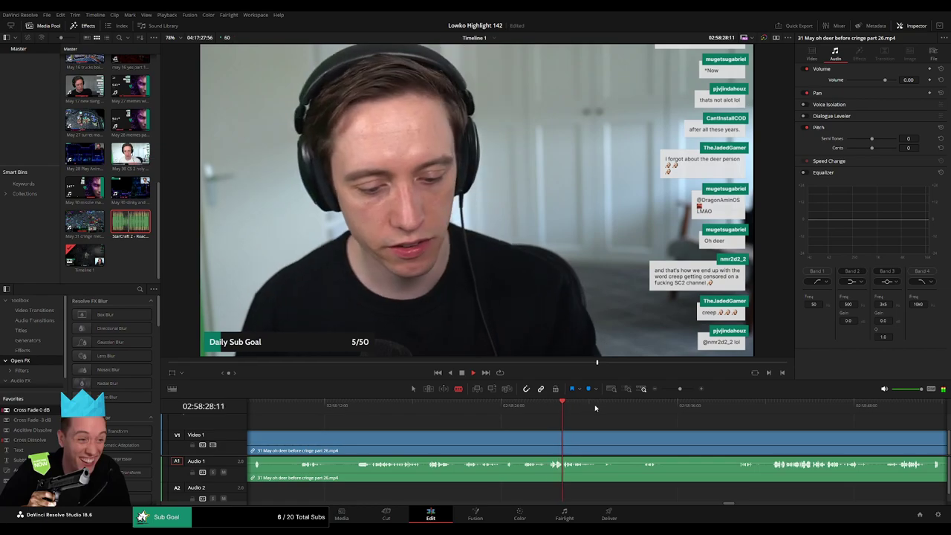
{"action": "left_click", "coordinate": [773, 413]}
{"action": "left_click_drag", "start_coordinate": [687, 391], "coordinate": [670, 390]}
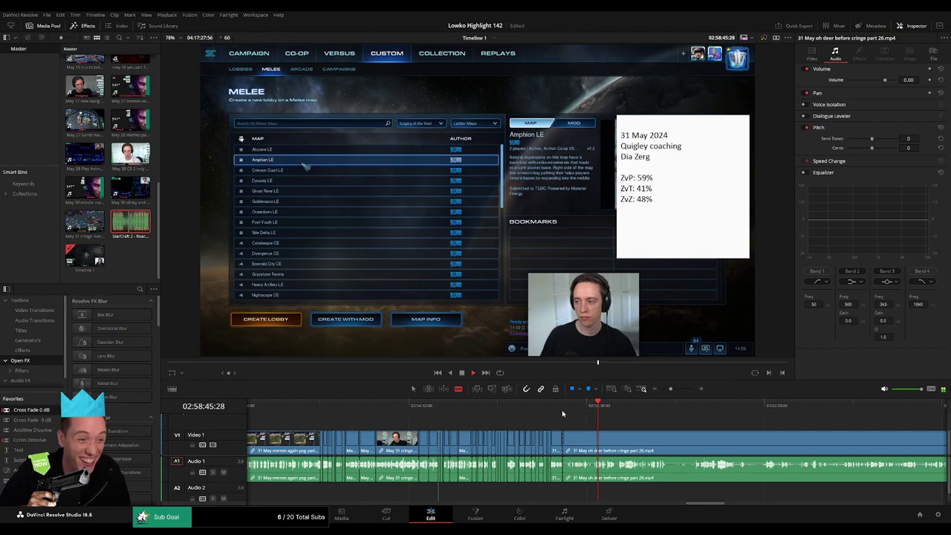
Step: Ripple-delete the leftover part 26 clip so the timeline closes up
{"action": "left_click", "coordinate": [724, 423]}
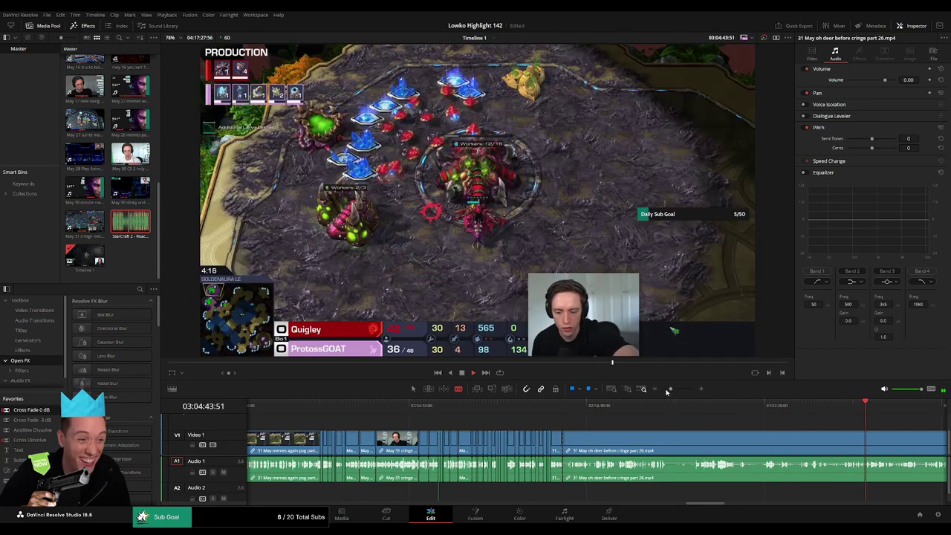
{"action": "left_click", "coordinate": [627, 438]}
{"action": "key", "text": "Delete"}
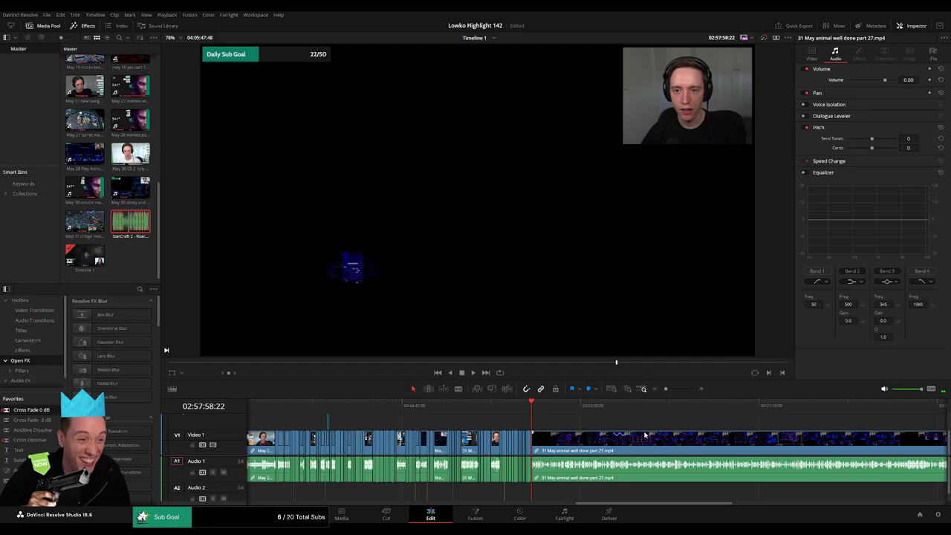
{"action": "left_click_drag", "start_coordinate": [665, 388], "coordinate": [672, 389]}
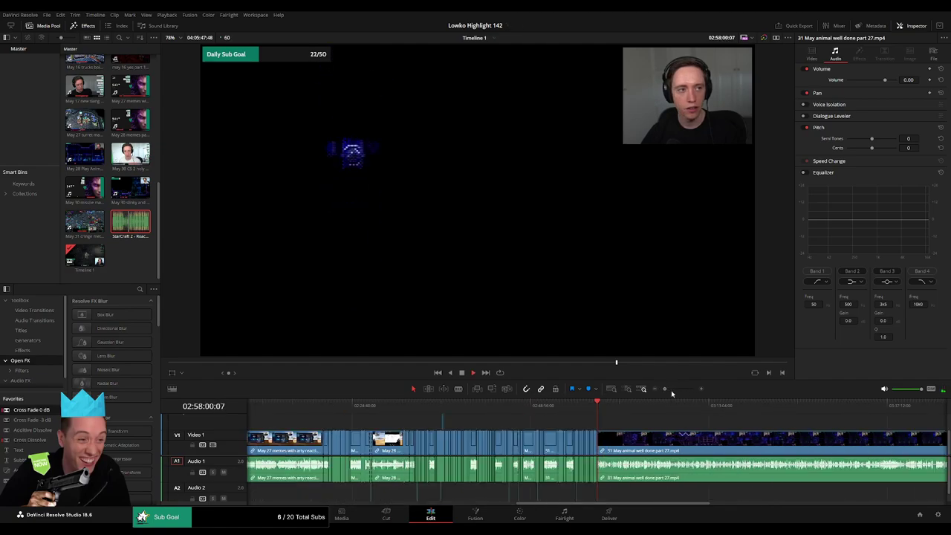
Step: Scrub and play through the part 27 Animal Well footage to review later game moments
{"action": "left_click", "coordinate": [608, 414]}
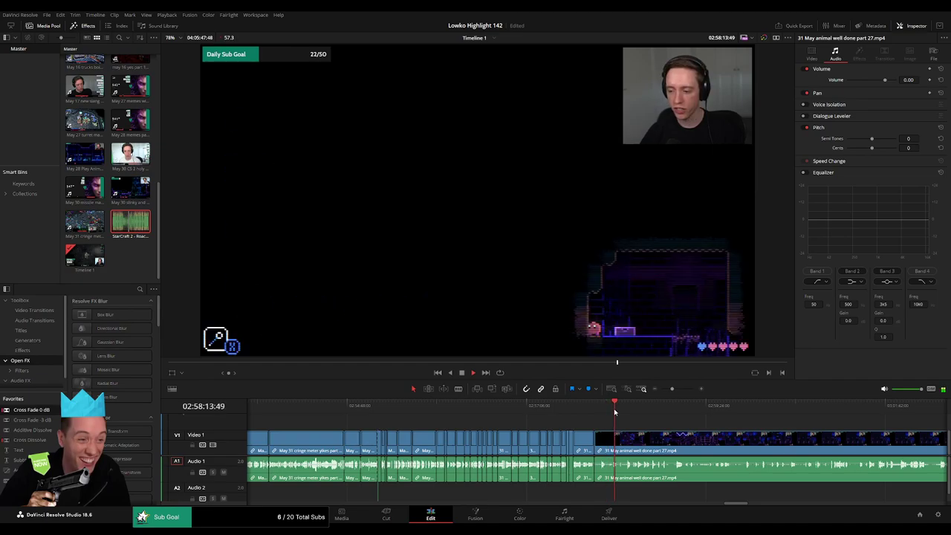
{"action": "left_click_drag", "start_coordinate": [615, 411], "coordinate": [776, 409]}
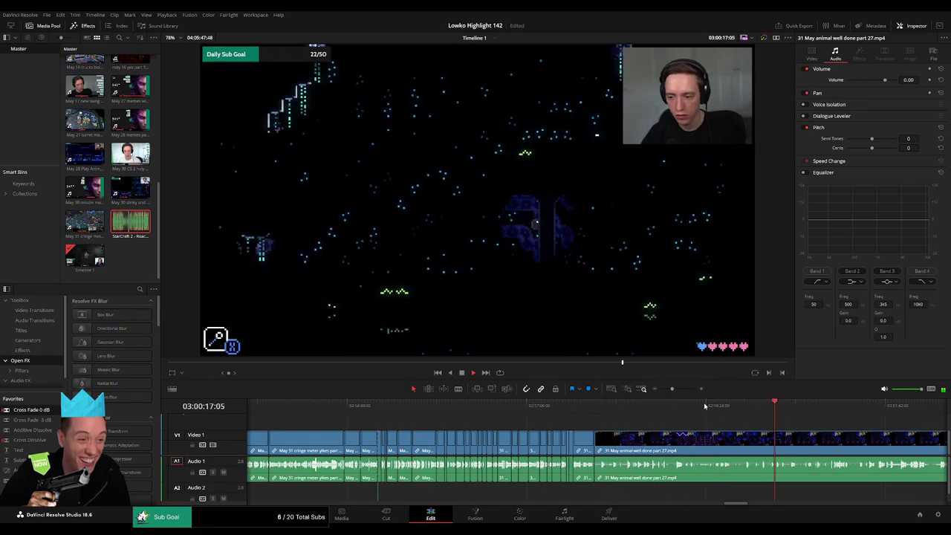
{"action": "left_click_drag", "start_coordinate": [671, 392], "coordinate": [665, 388]}
{"action": "left_click", "coordinate": [608, 406]}
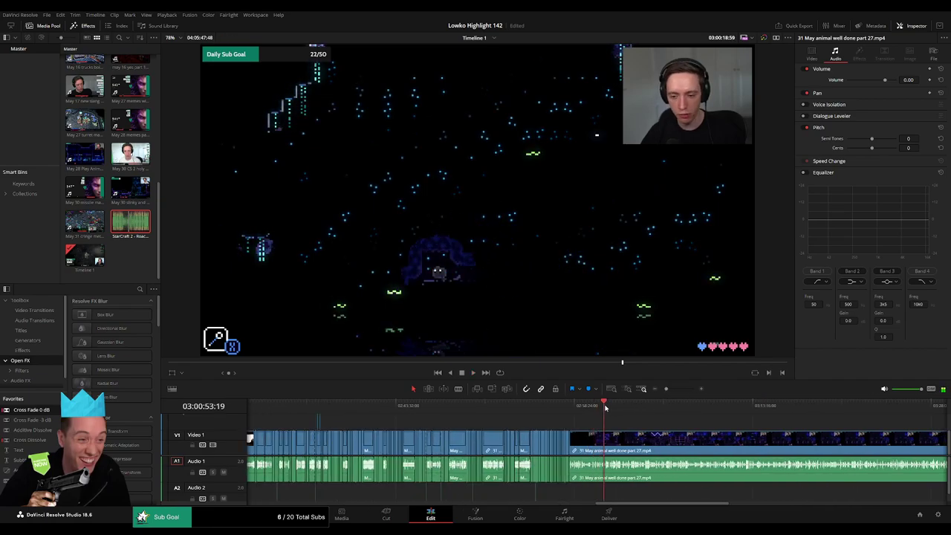
{"action": "key", "text": "space"}
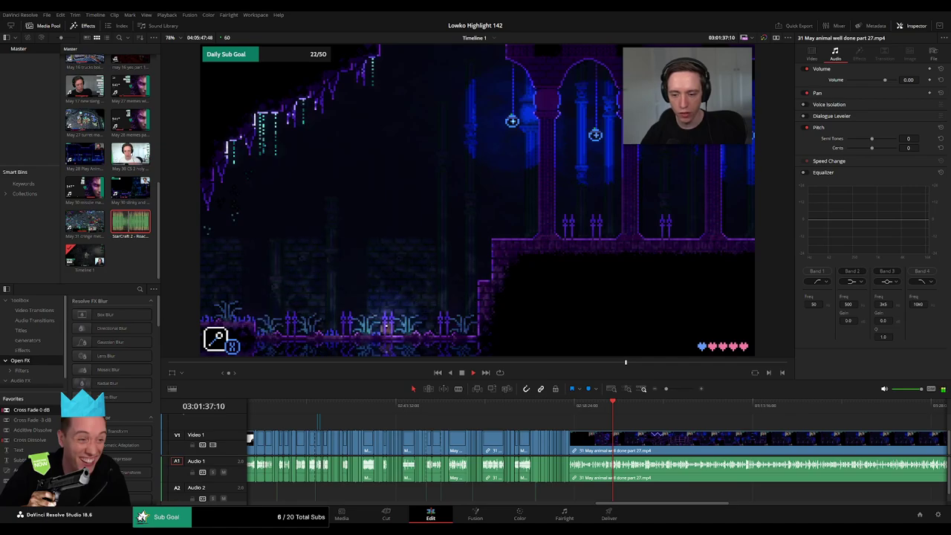
{"action": "left_click", "coordinate": [642, 406]}
{"action": "left_click", "coordinate": [643, 406]}
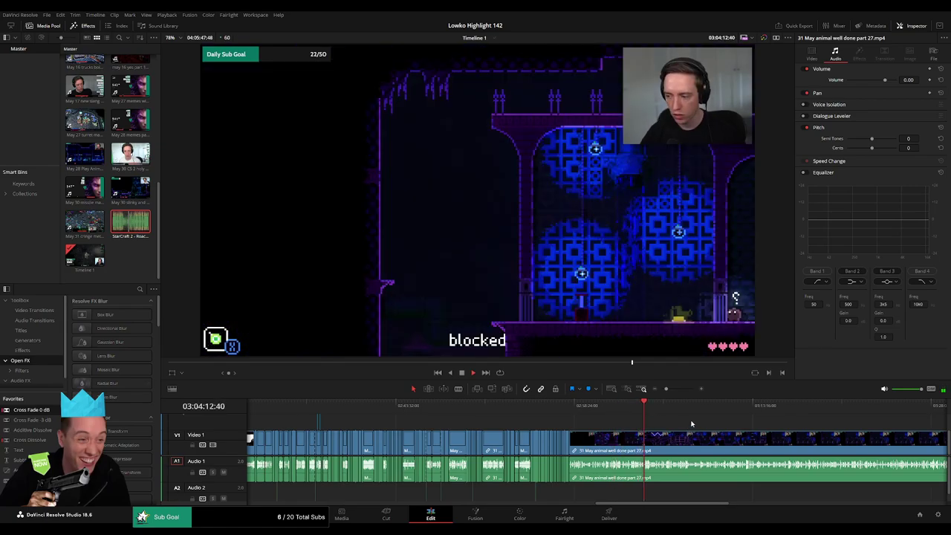
{"action": "left_click_drag", "start_coordinate": [427, 410], "coordinate": [576, 413]}
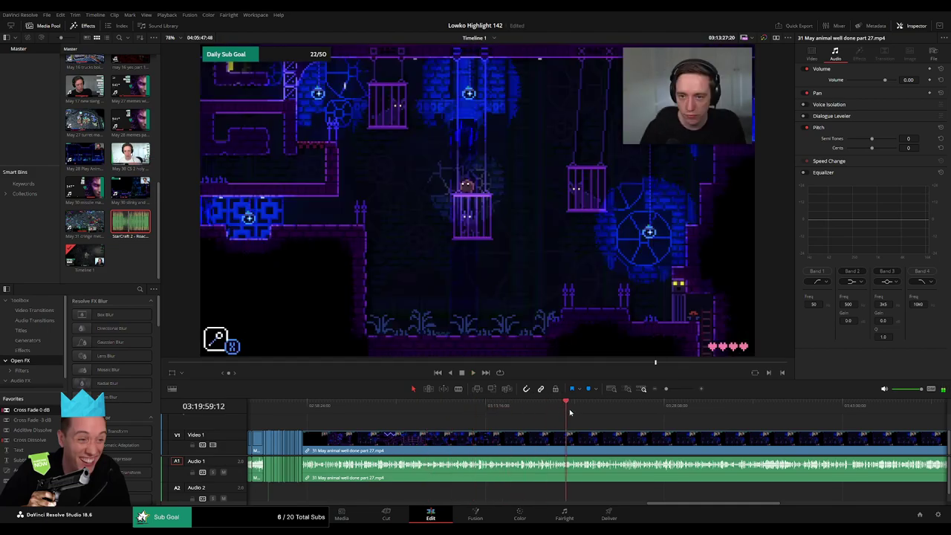
{"action": "left_click_drag", "start_coordinate": [577, 413], "coordinate": [794, 411]}
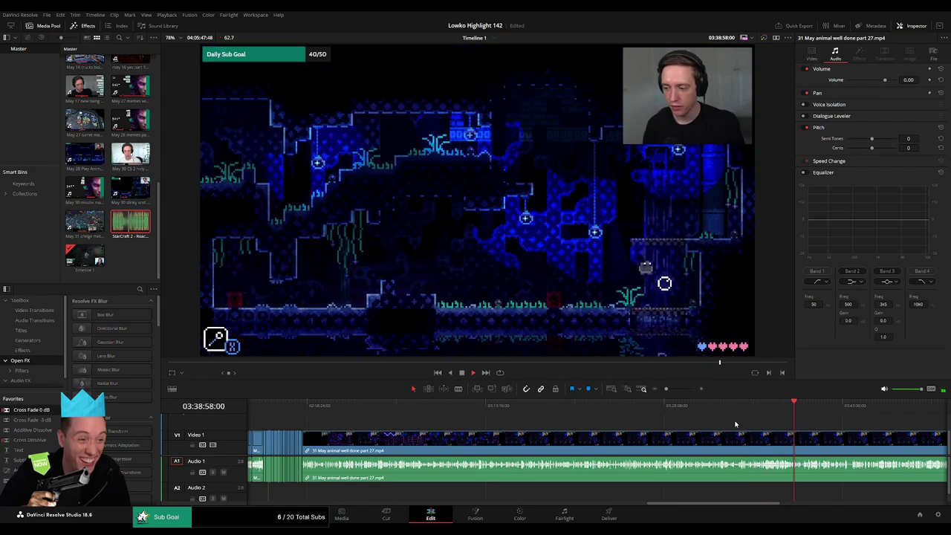
{"action": "scroll", "coordinate": [736, 424], "scroll_direction": "right", "scroll_amount": 3}
{"action": "left_click_drag", "start_coordinate": [536, 409], "coordinate": [746, 410]}
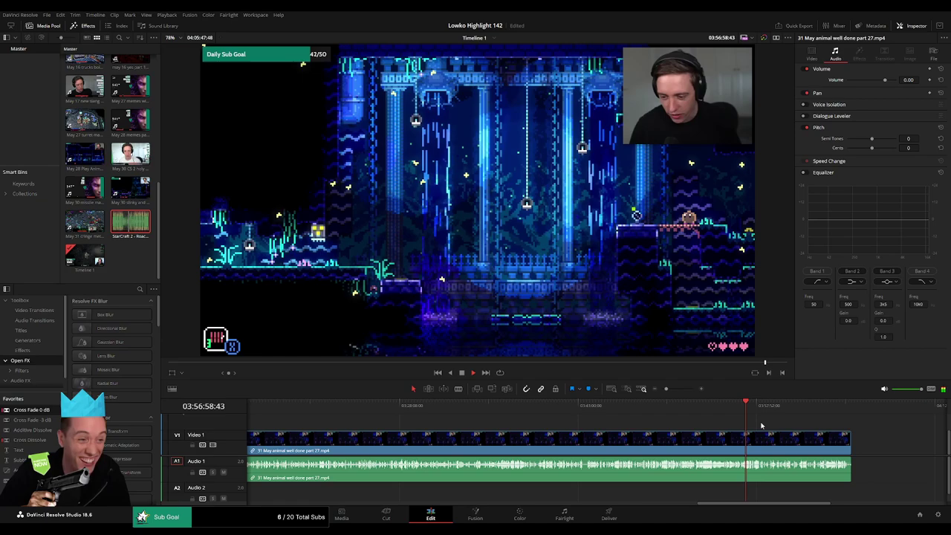
{"action": "scroll", "coordinate": [581, 419], "scroll_direction": "right", "scroll_amount": 5}
{"action": "left_click_drag", "start_coordinate": [582, 407], "coordinate": [641, 407]}
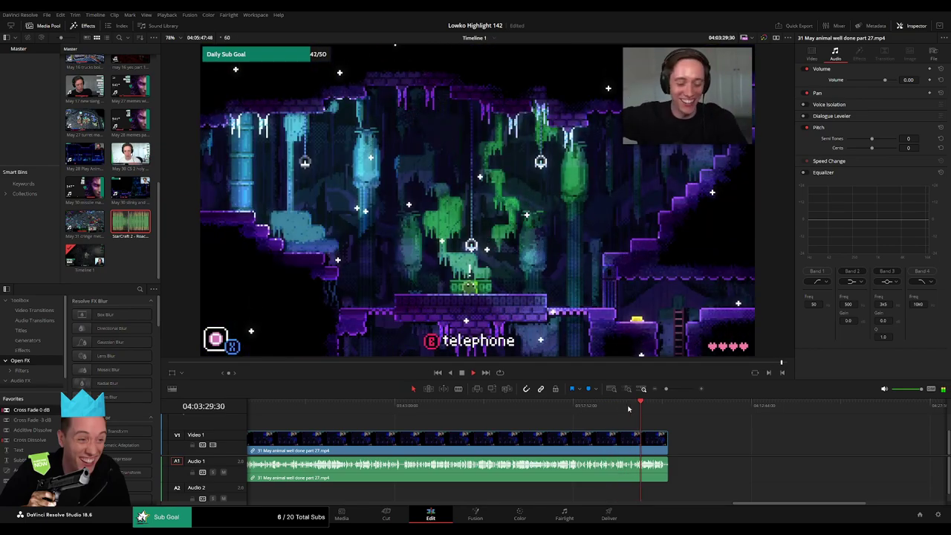
Step: Blade-cut the part 27 clip at about 03:59:53
{"action": "left_click", "coordinate": [601, 407]}
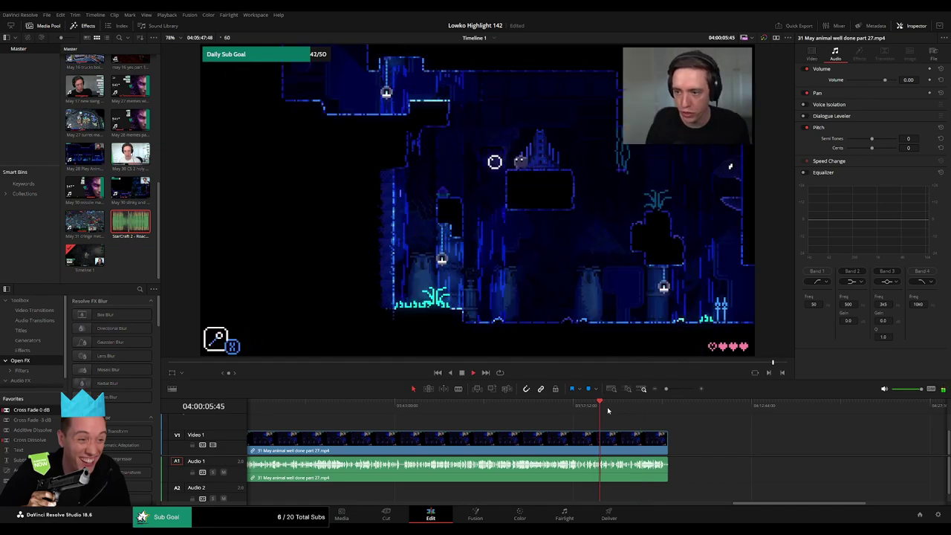
{"action": "left_click", "coordinate": [611, 407]}
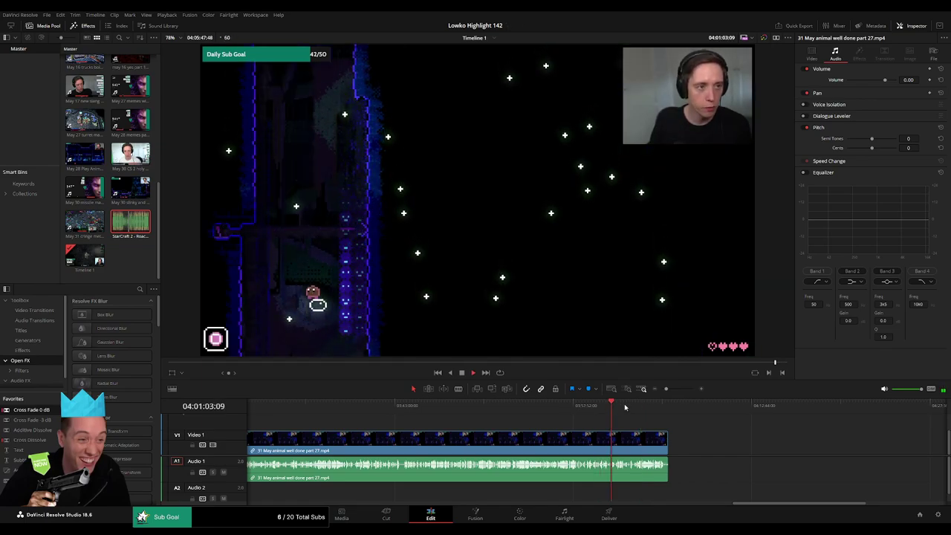
{"action": "scroll", "coordinate": [625, 407], "scroll_direction": "up", "scroll_amount": 5}
{"action": "left_click", "coordinate": [470, 407]}
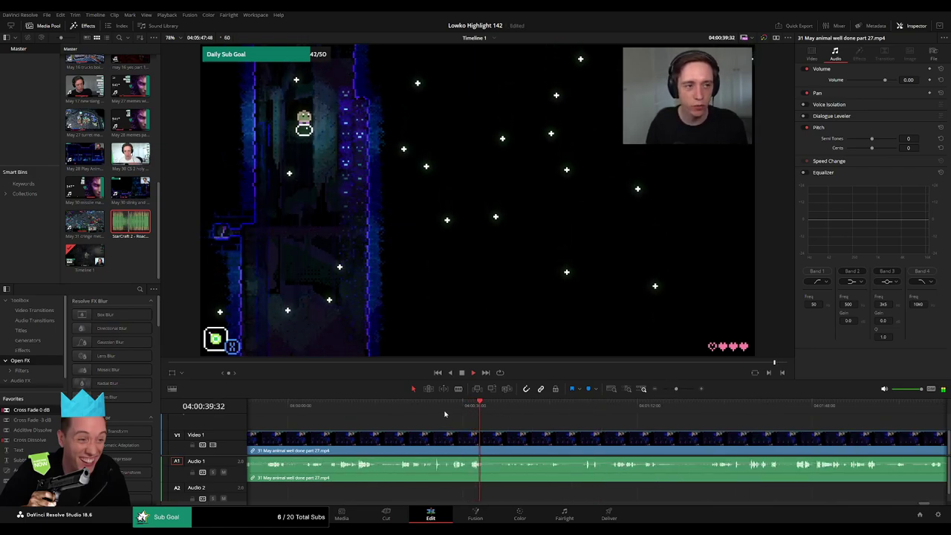
{"action": "left_click_drag", "start_coordinate": [445, 414], "coordinate": [319, 414]}
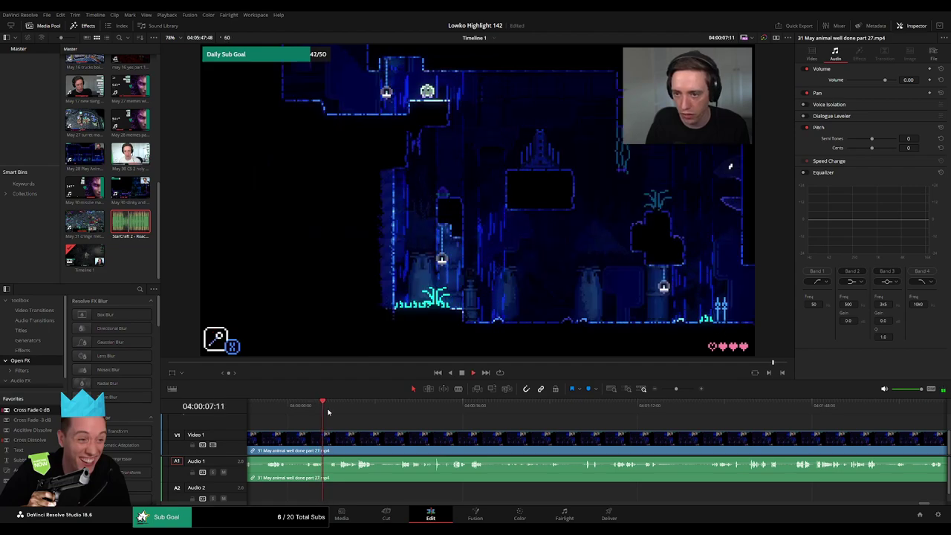
{"action": "key", "text": "space"}
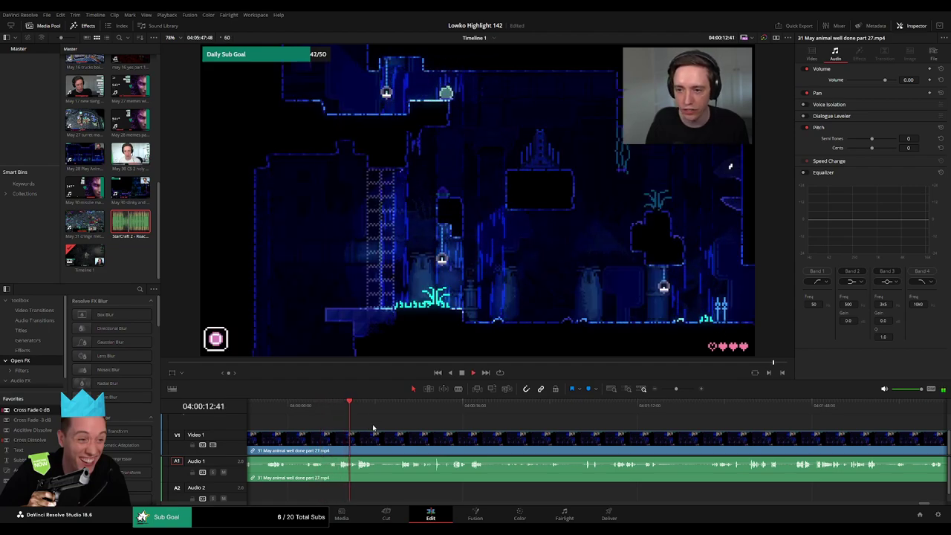
{"action": "left_click_drag", "start_coordinate": [675, 389], "coordinate": [679, 392]}
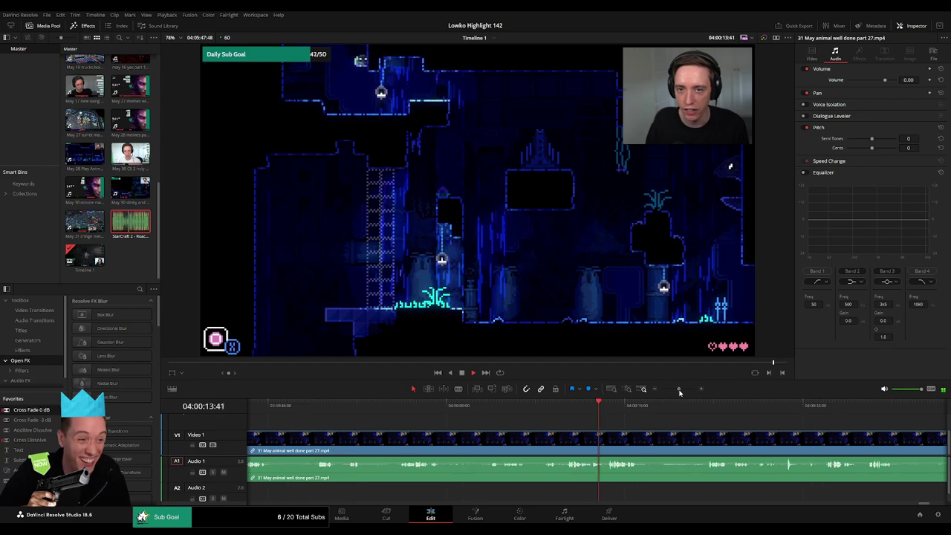
{"action": "left_click", "coordinate": [548, 408]}
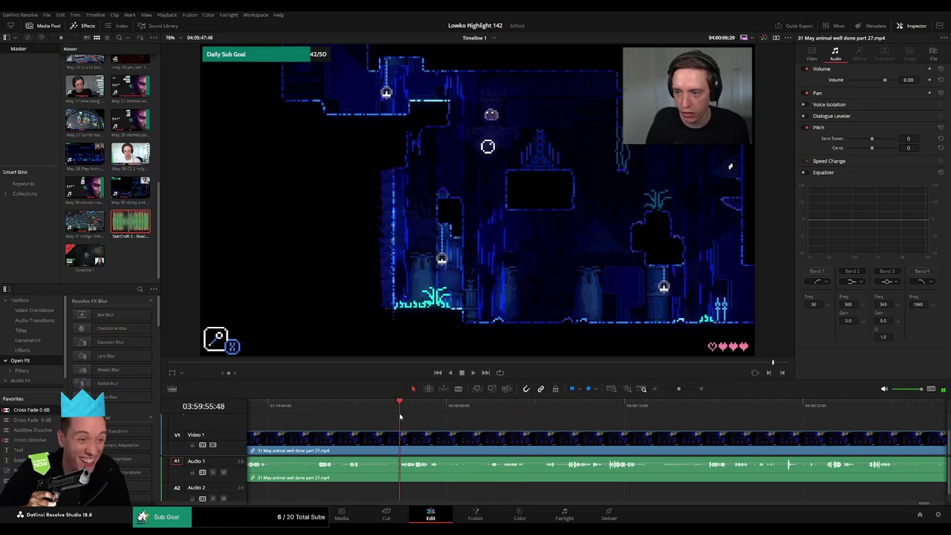
{"action": "scroll", "coordinate": [446, 442], "scroll_direction": "left", "scroll_amount": 2}
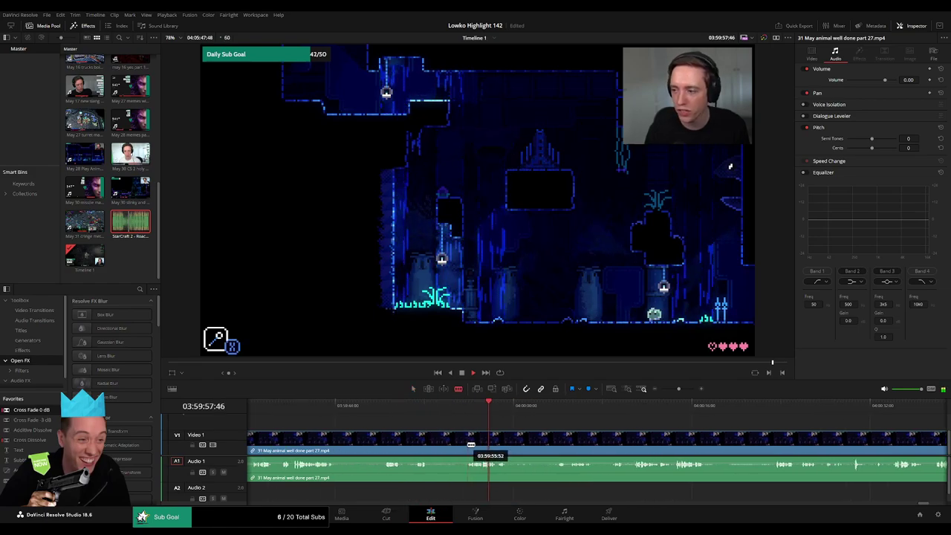
{"action": "left_click", "coordinate": [470, 444]}
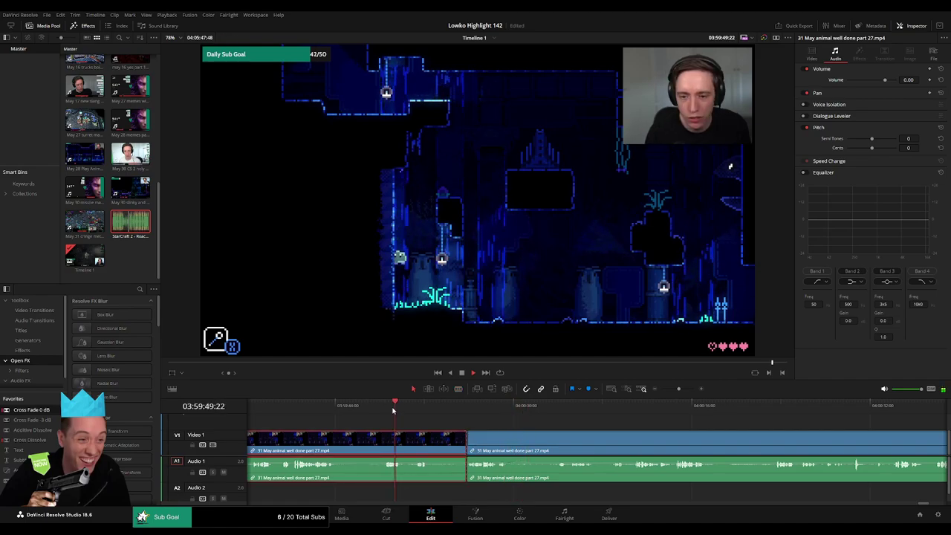
{"action": "left_click_drag", "start_coordinate": [394, 410], "coordinate": [457, 409]}
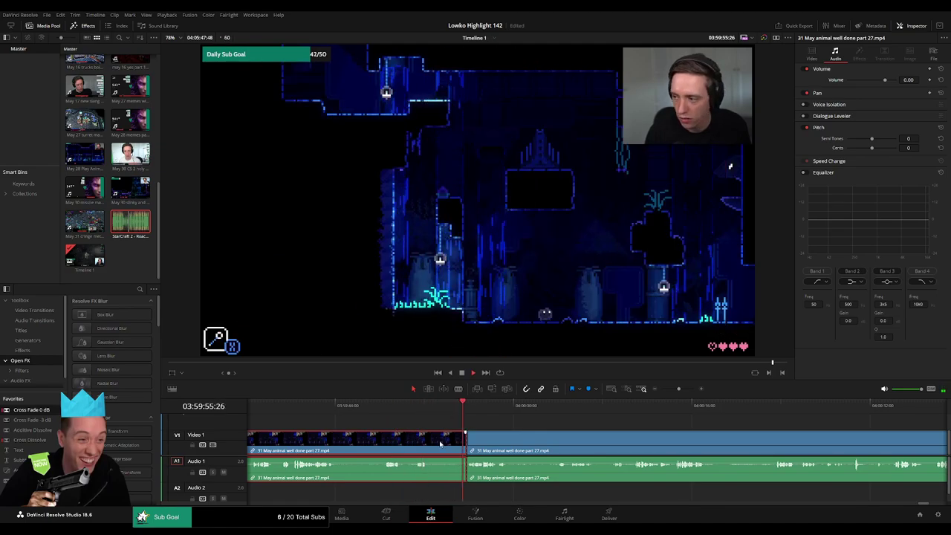
{"action": "key", "text": "End"}
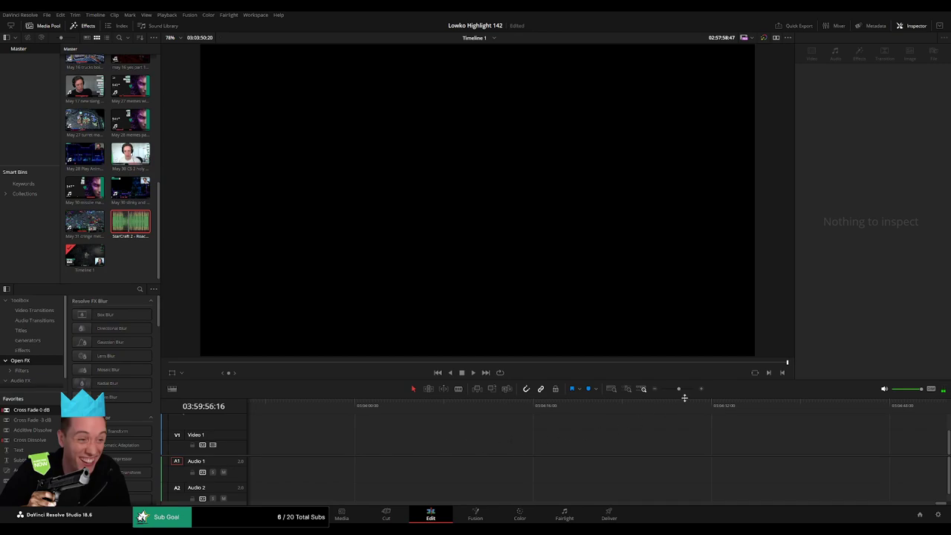
{"action": "left_click_drag", "start_coordinate": [665, 389], "coordinate": [678, 394]}
{"action": "left_click", "coordinate": [368, 405]}
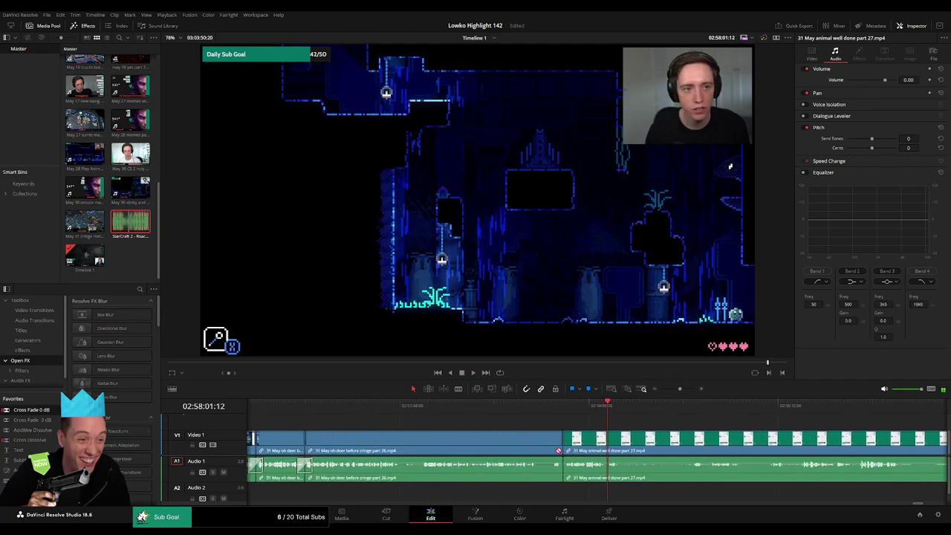
{"action": "left_click", "coordinate": [551, 408]}
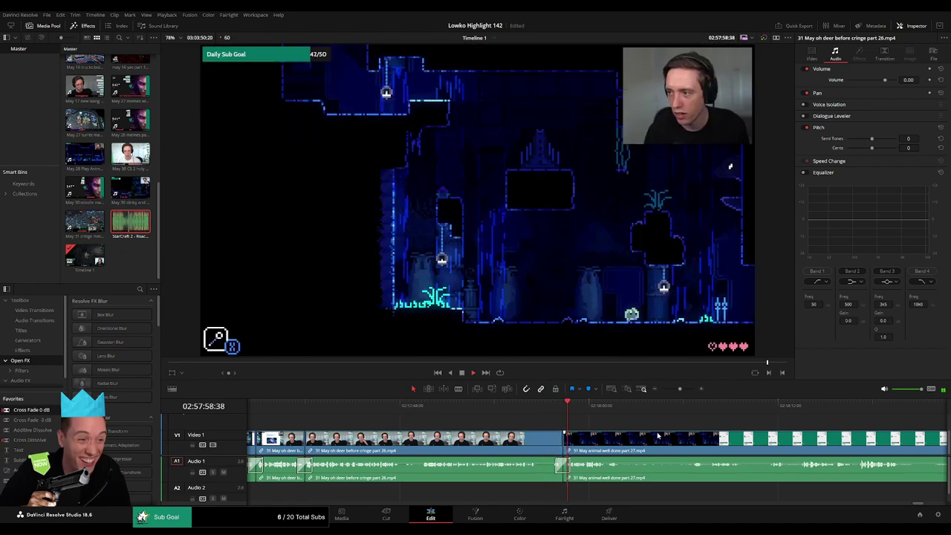
{"action": "scroll", "coordinate": [512, 421], "scroll_direction": "right", "scroll_amount": 3}
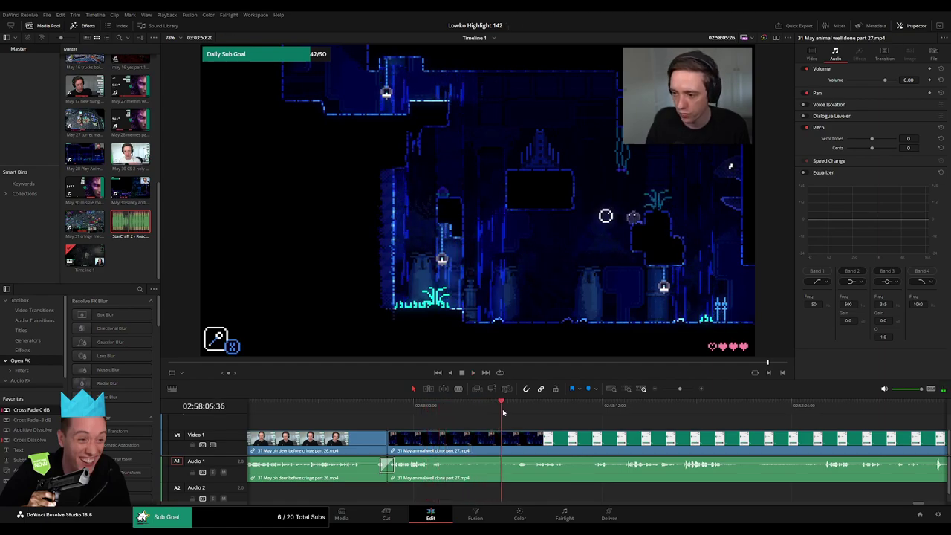
{"action": "scroll", "coordinate": [460, 439], "scroll_direction": "right", "scroll_amount": 3}
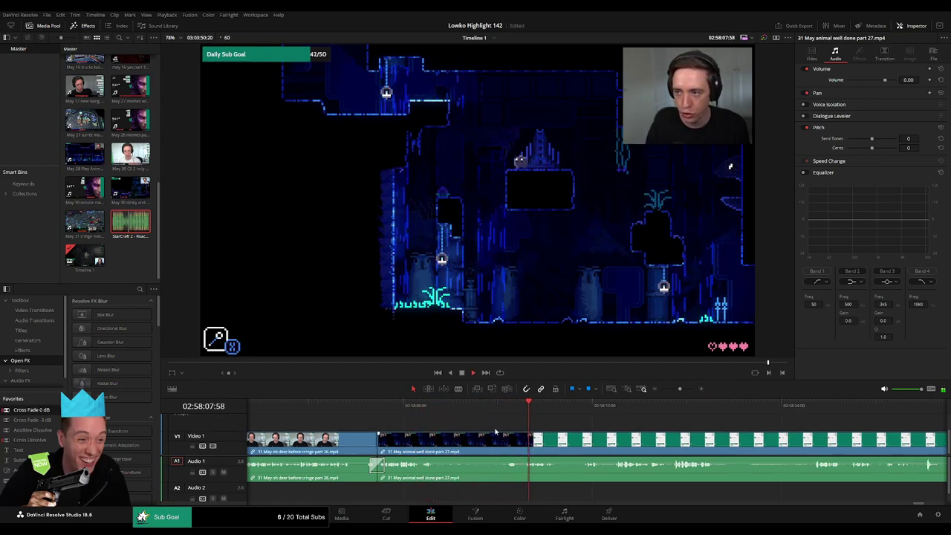
{"action": "left_click", "coordinate": [451, 409]}
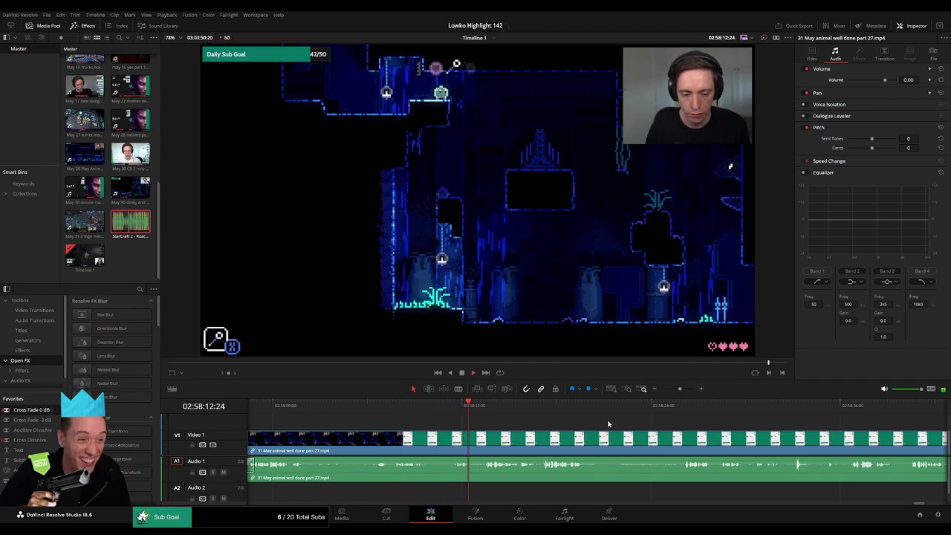
Step: Blade both ends of the dull Animal Well stretch and ripple-delete it
{"action": "key", "text": "space"}
{"action": "scroll", "coordinate": [516, 417], "scroll_direction": "right", "scroll_amount": 2}
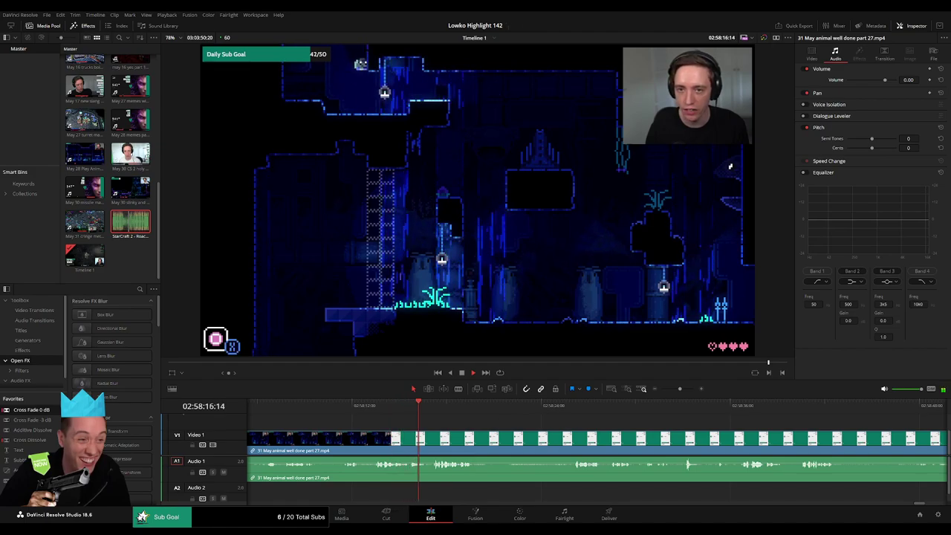
{"action": "scroll", "coordinate": [460, 443], "scroll_direction": "right", "scroll_amount": 2}
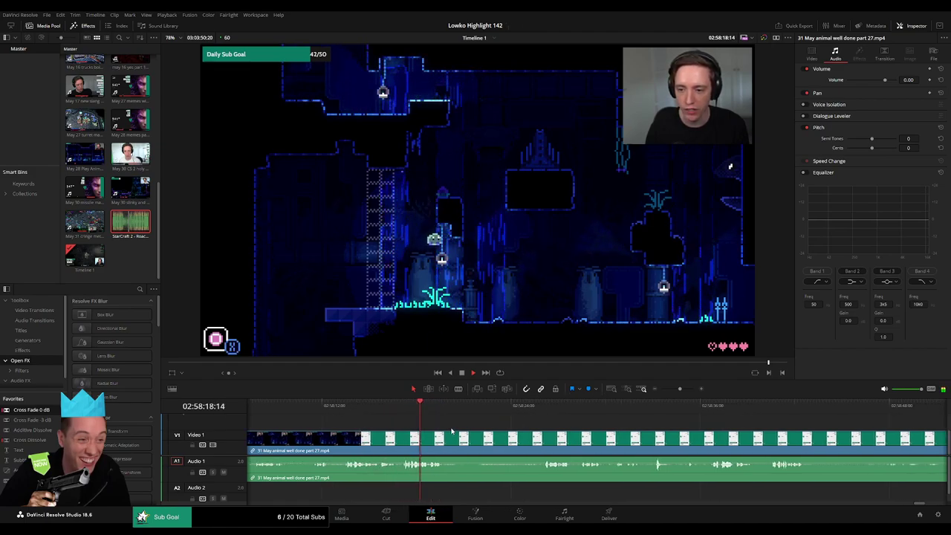
{"action": "left_click", "coordinate": [488, 406]}
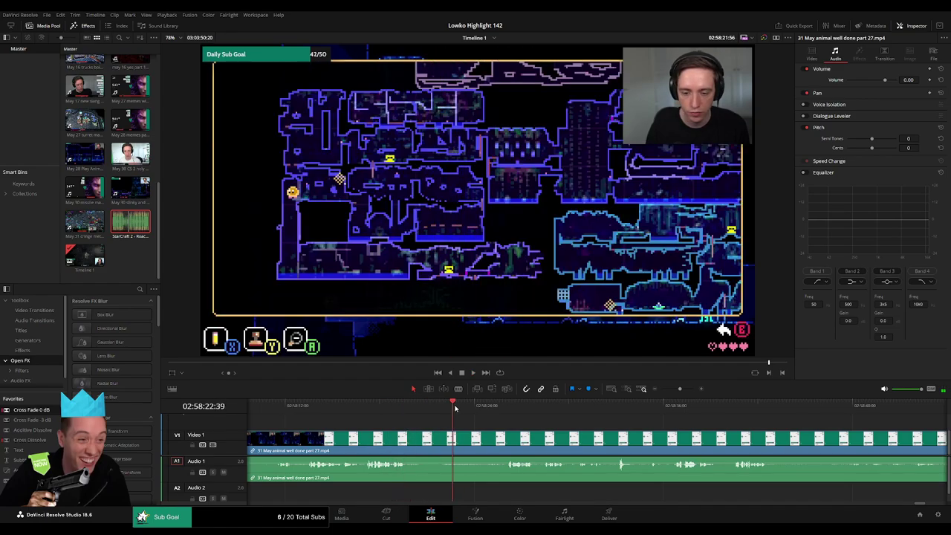
{"action": "left_click", "coordinate": [409, 439]}
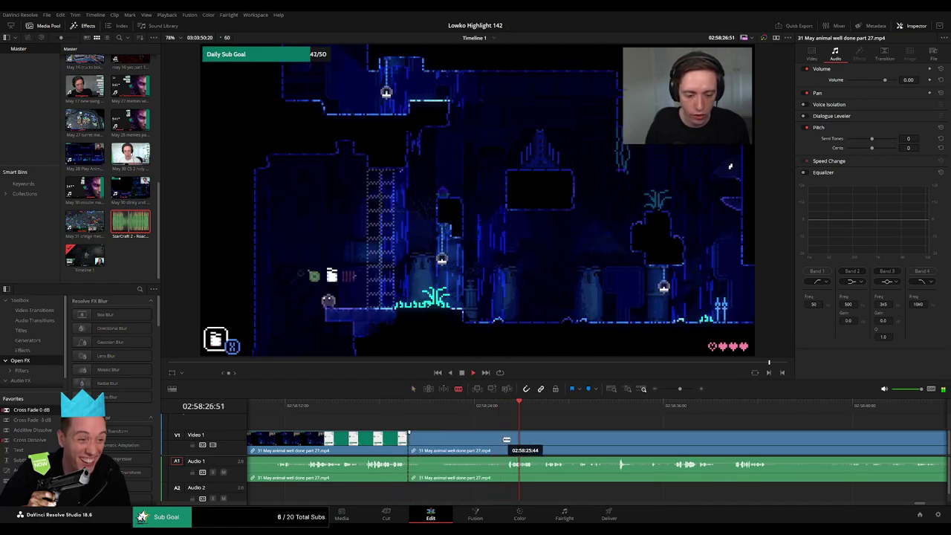
{"action": "left_click", "coordinate": [506, 440]}
{"action": "key", "text": "a"}
{"action": "key", "text": "Delete"}
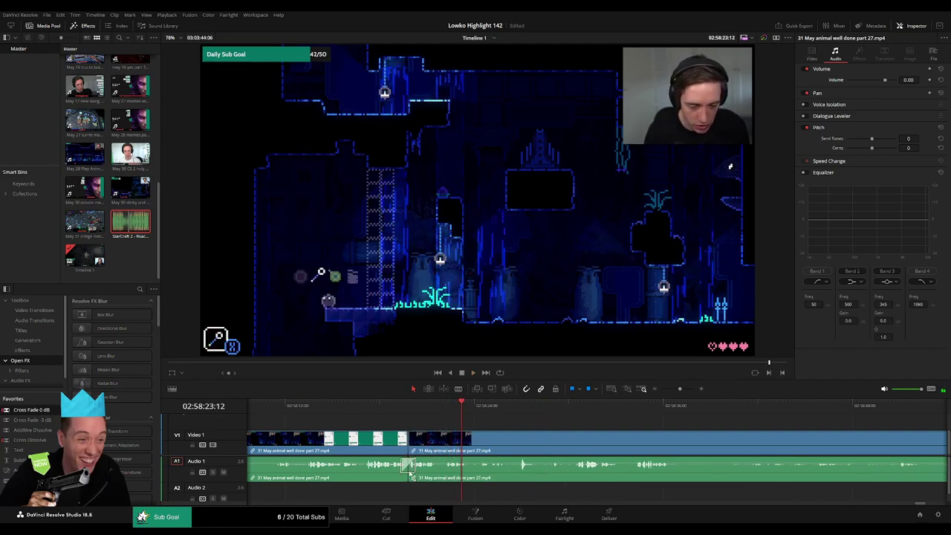
Step: Blade a short segment, drop its volume to minimum, and place 'StarCraft 2 - Roach Quotes.mp3' on Audio 2
{"action": "scroll", "coordinate": [459, 430], "scroll_direction": "right", "scroll_amount": 2}
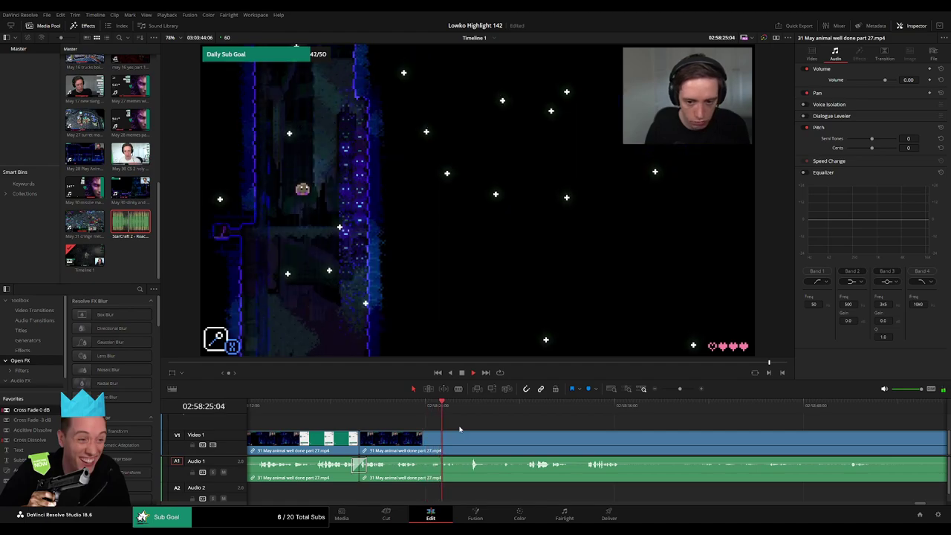
{"action": "left_click_drag", "start_coordinate": [679, 389], "coordinate": [685, 390]}
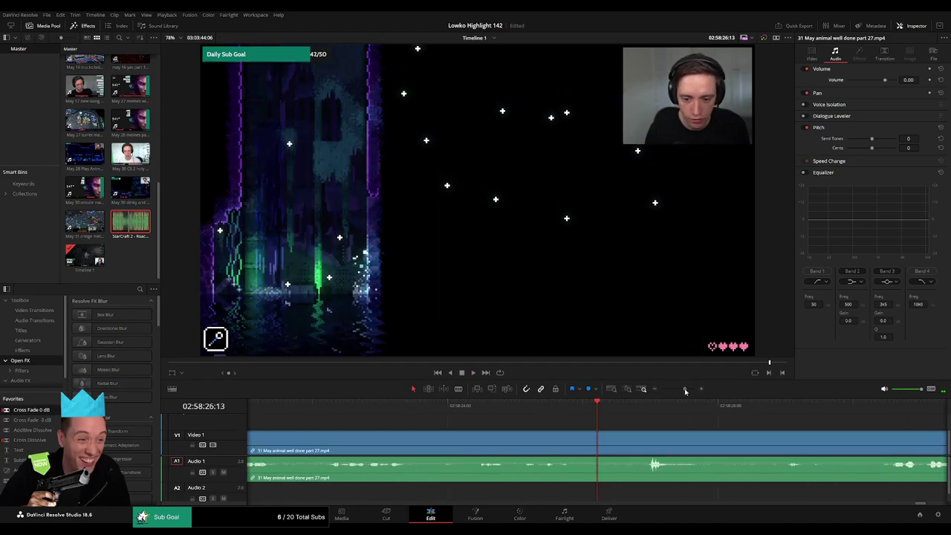
{"action": "left_click", "coordinate": [485, 428]}
{"action": "key", "text": "b"}
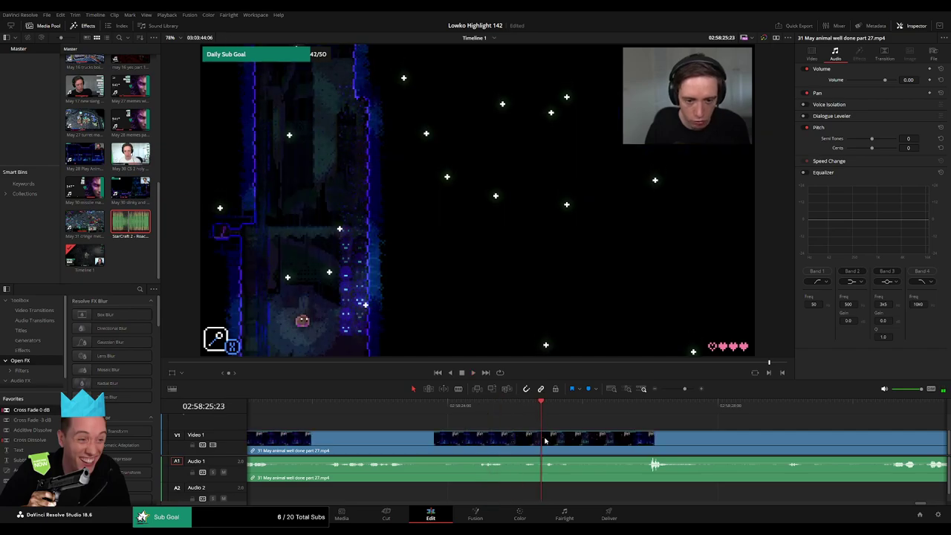
{"action": "left_click", "coordinate": [542, 438]}
{"action": "left_click", "coordinate": [555, 464]}
{"action": "key", "text": "a"}
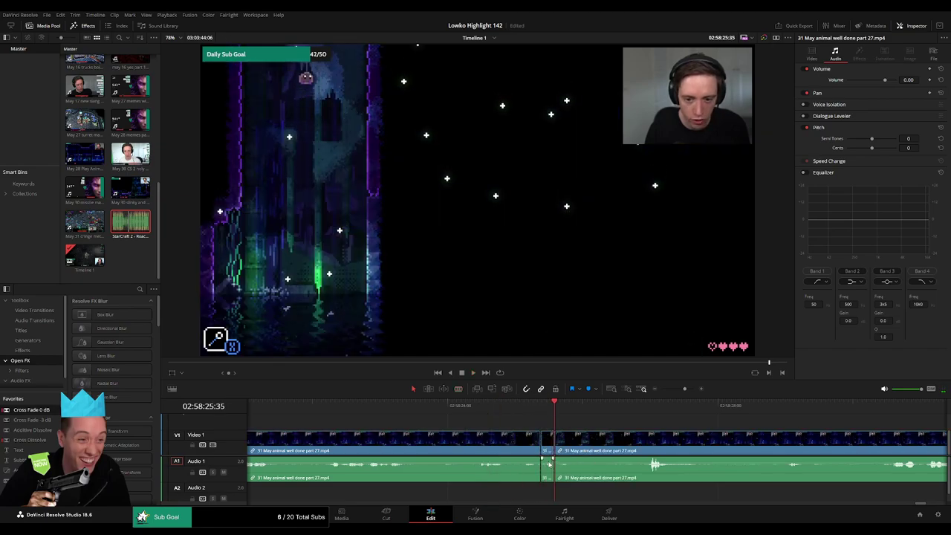
{"action": "left_click_drag", "start_coordinate": [549, 462], "coordinate": [546, 493]}
{"action": "left_click_drag", "start_coordinate": [149, 236], "coordinate": [566, 494]}
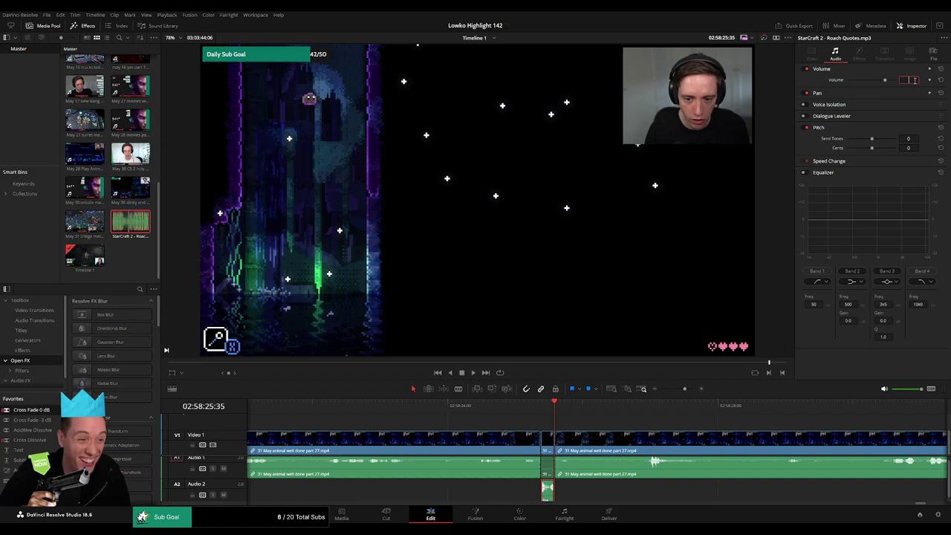
{"action": "key", "text": "space"}
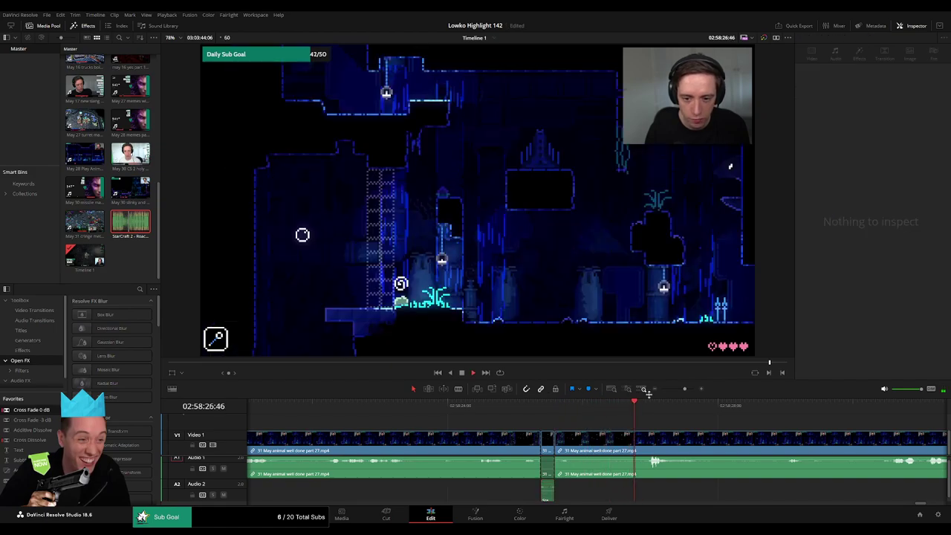
{"action": "left_click", "coordinate": [684, 390]}
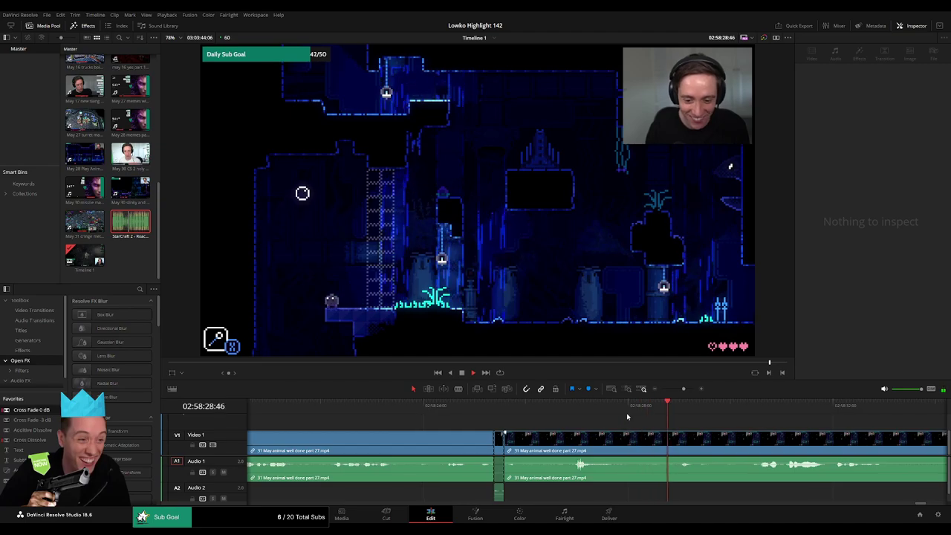
{"action": "left_click", "coordinate": [639, 438]}
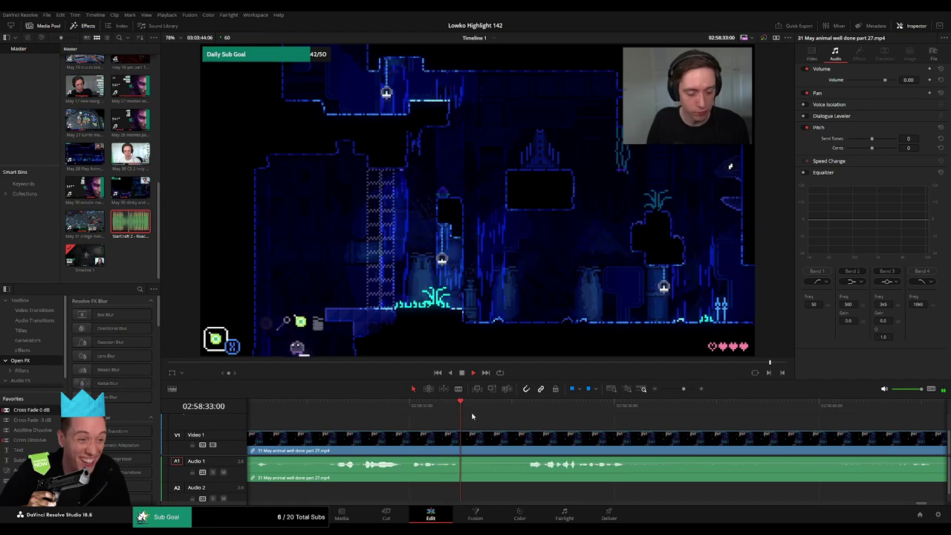
{"action": "left_click_drag", "start_coordinate": [683, 388], "coordinate": [679, 389]}
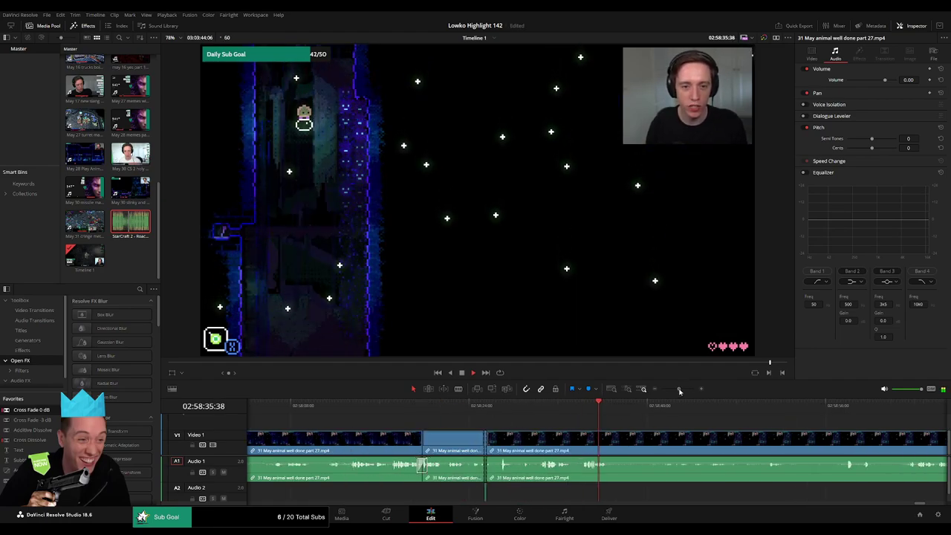
{"action": "left_click_drag", "start_coordinate": [461, 408], "coordinate": [520, 411]}
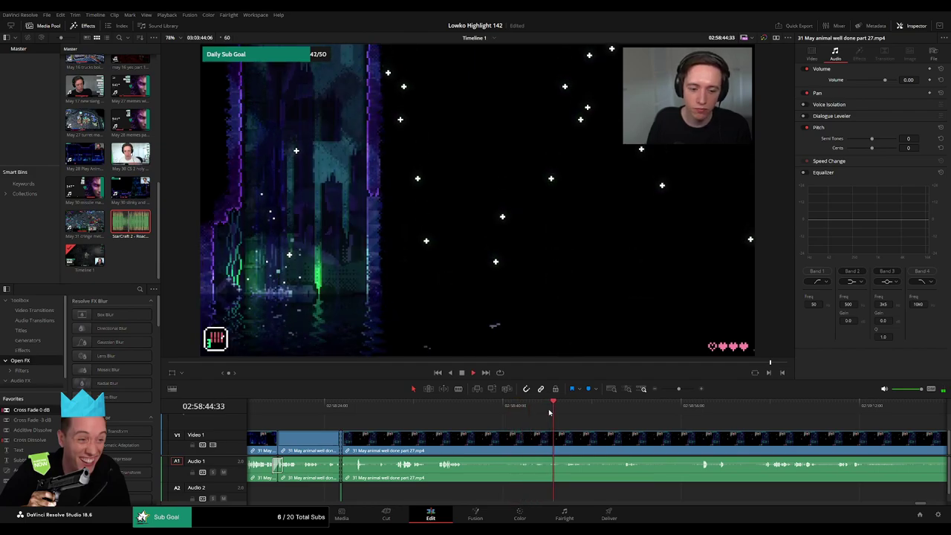
{"action": "scroll", "coordinate": [529, 425], "scroll_direction": "right", "scroll_amount": 2}
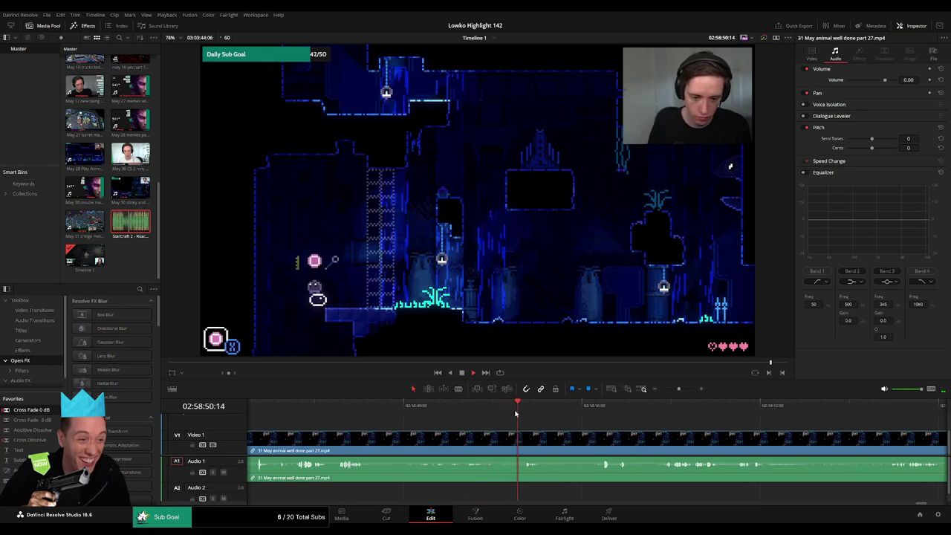
{"action": "scroll", "coordinate": [513, 419], "scroll_direction": "right", "scroll_amount": 2}
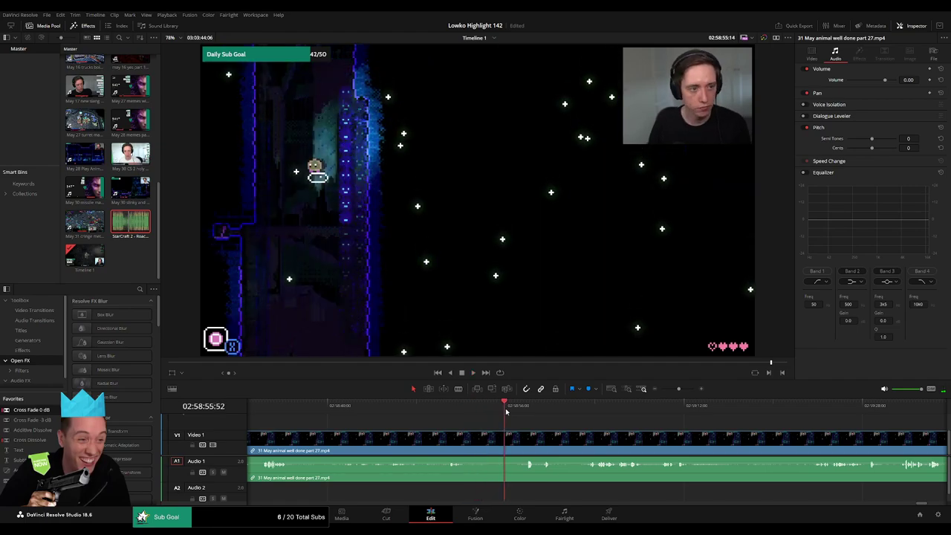
{"action": "left_click_drag", "start_coordinate": [506, 411], "coordinate": [523, 414]}
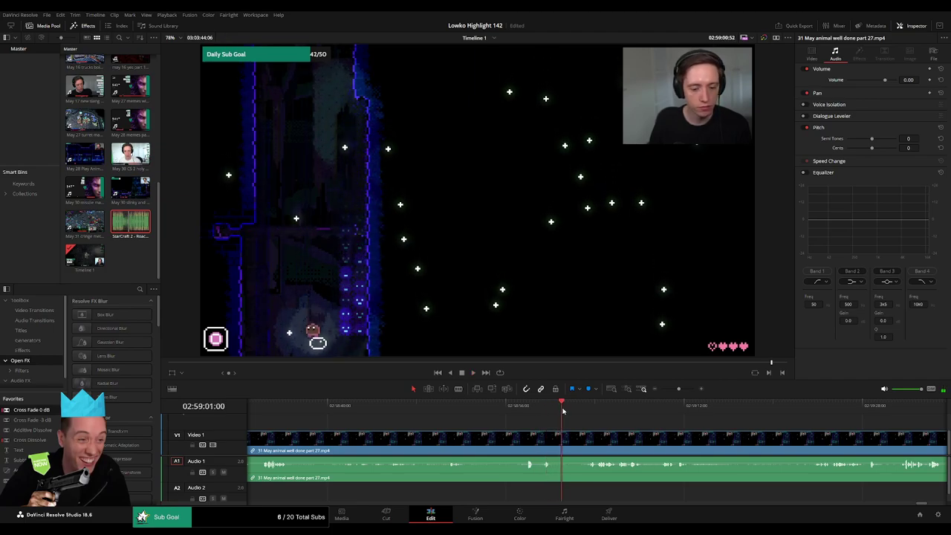
{"action": "left_click", "coordinate": [586, 411]}
{"action": "key", "text": "space"}
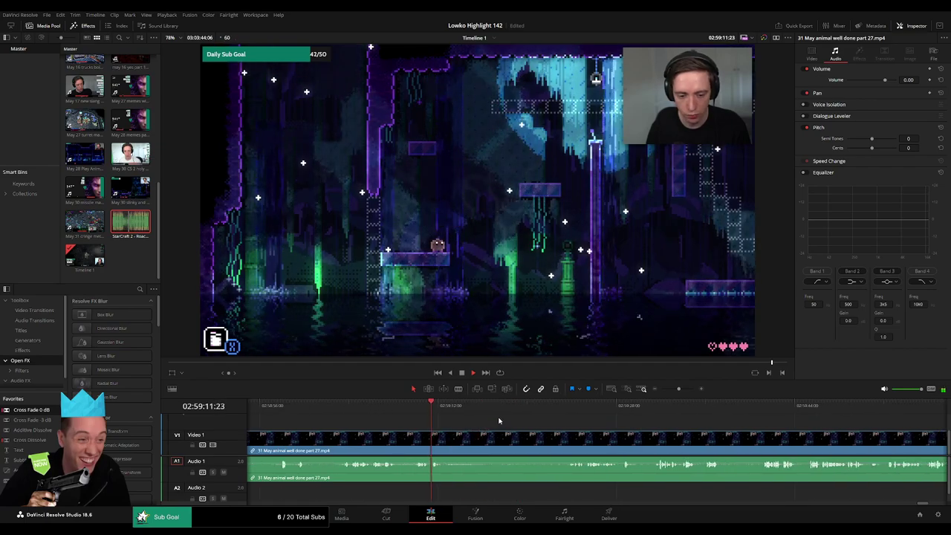
Step: Split the part 27 clip at a moment about ten seconds further in
{"action": "left_click_drag", "start_coordinate": [474, 423], "coordinate": [562, 421]}
{"action": "key", "text": "space"}
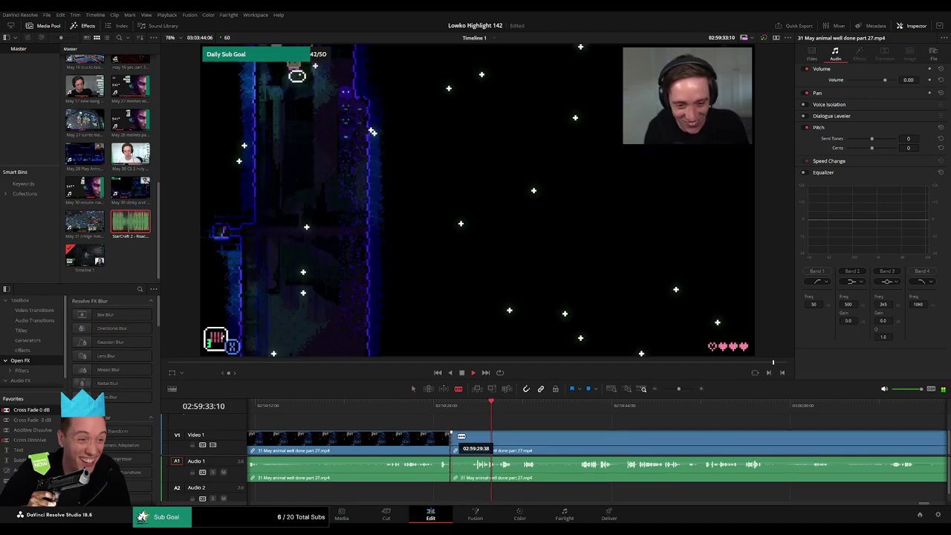
{"action": "key", "text": "b"}
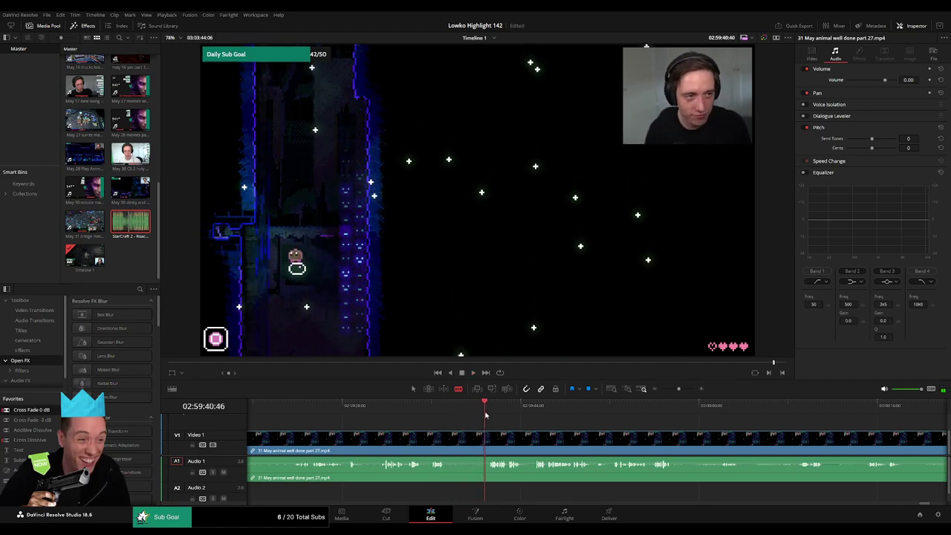
{"action": "scroll", "coordinate": [483, 431], "scroll_direction": "right", "scroll_amount": 3}
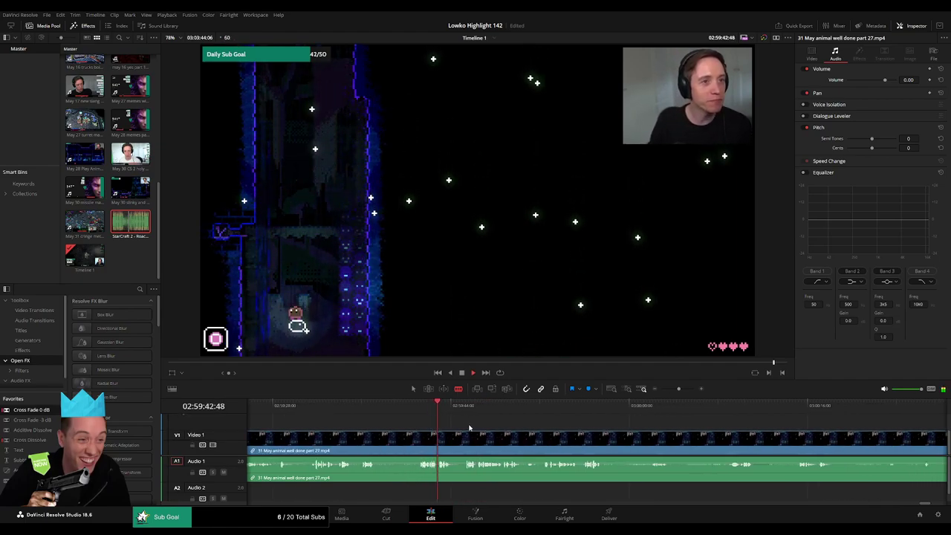
{"action": "left_click", "coordinate": [379, 440]}
Step: Skip ahead through the stream footage to find the next cut point
{"action": "left_click", "coordinate": [384, 406]}
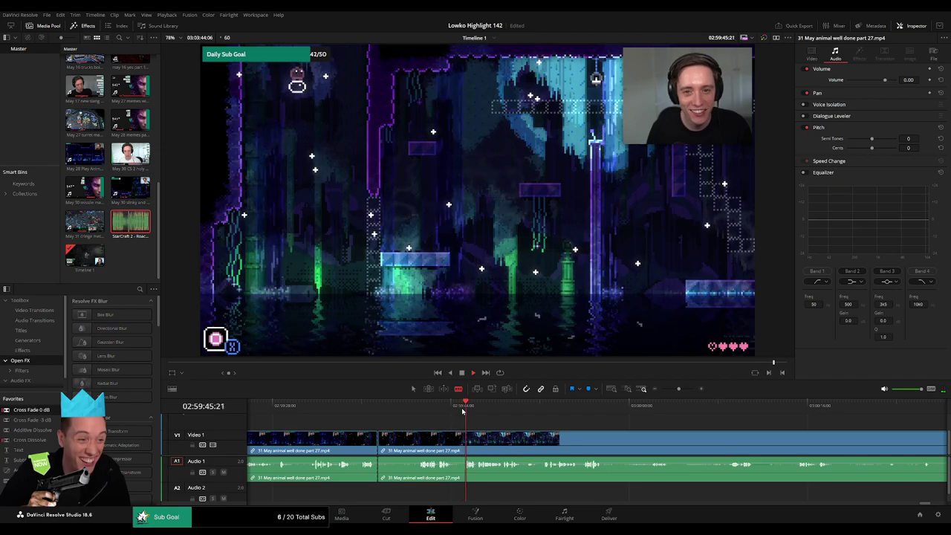
{"action": "left_click", "coordinate": [524, 407]}
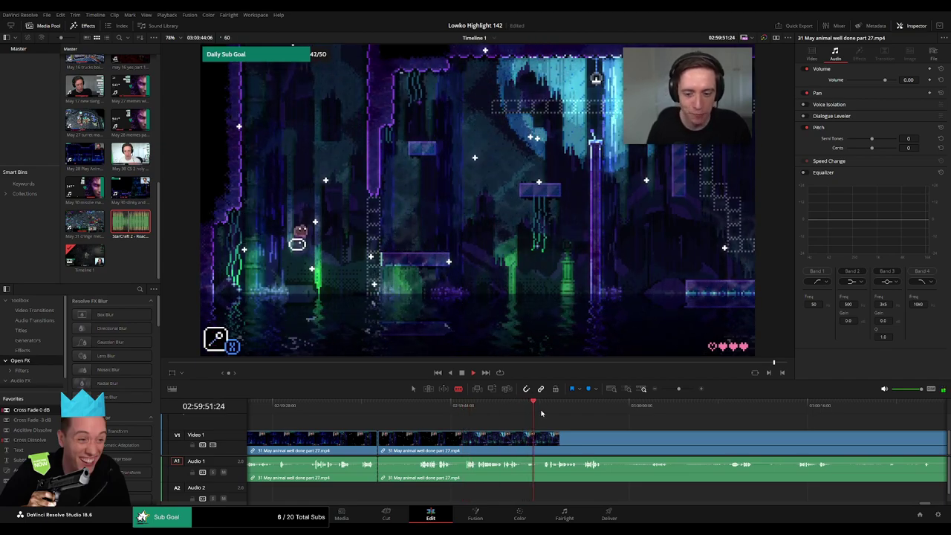
{"action": "left_click", "coordinate": [587, 408]}
{"action": "scroll", "coordinate": [565, 424], "scroll_direction": "right", "scroll_amount": 3}
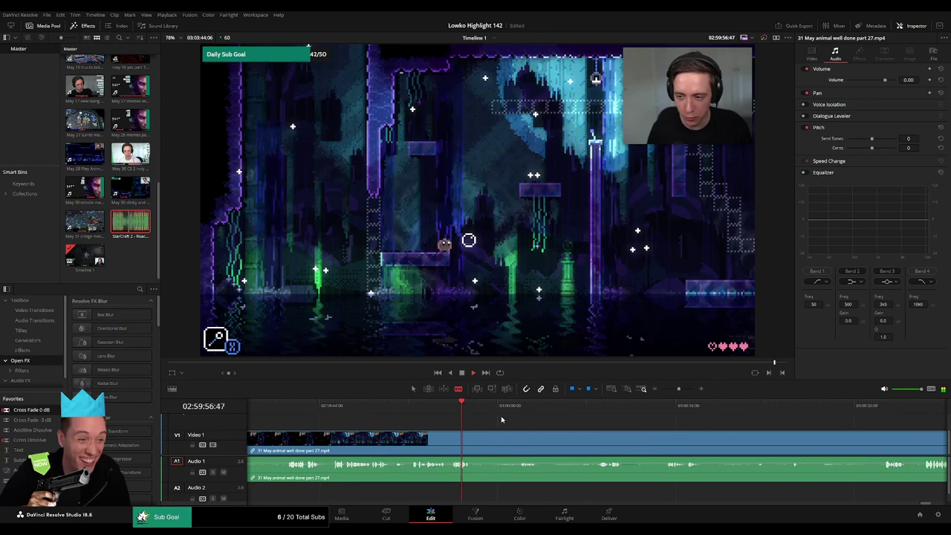
{"action": "left_click", "coordinate": [524, 412]}
{"action": "left_click", "coordinate": [592, 416]}
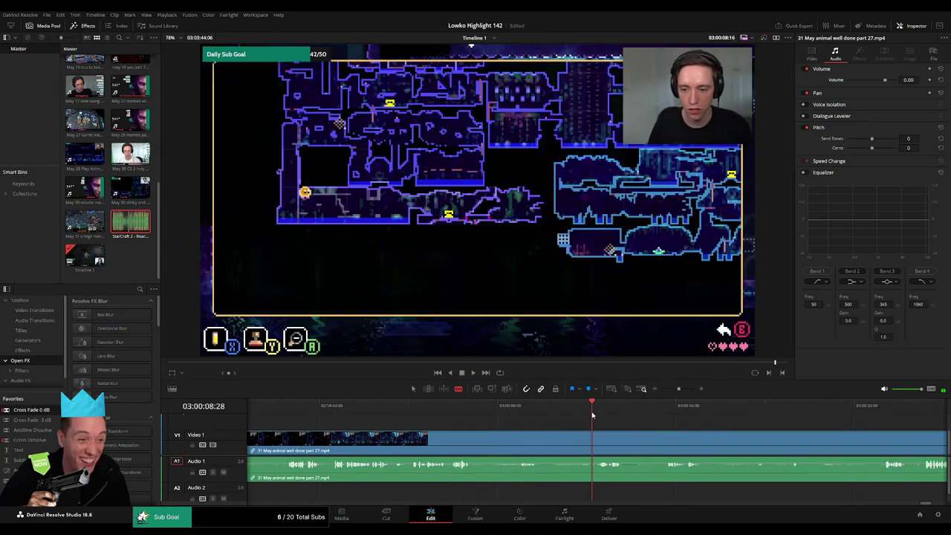
{"action": "scroll", "coordinate": [524, 424], "scroll_direction": "right", "scroll_amount": 3}
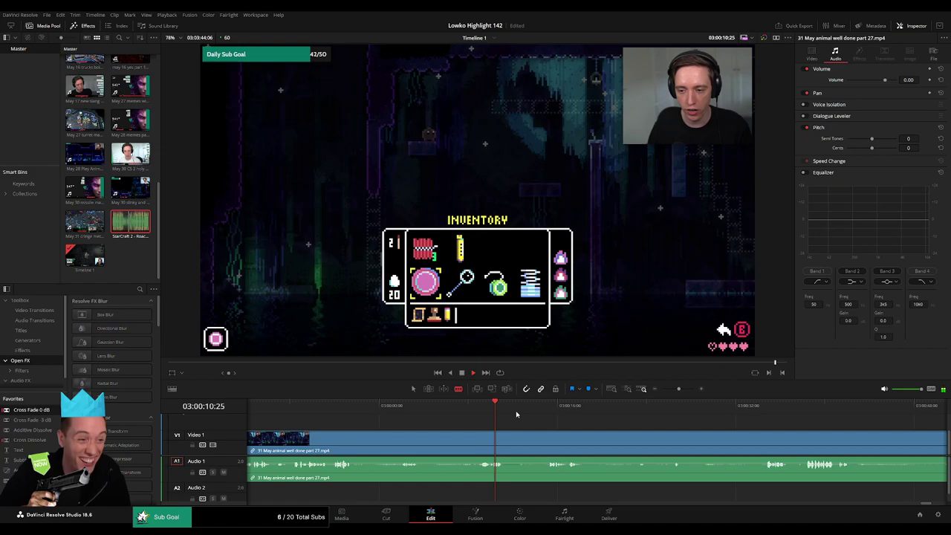
{"action": "left_click", "coordinate": [524, 416]}
{"action": "scroll", "coordinate": [525, 425], "scroll_direction": "right", "scroll_amount": 2}
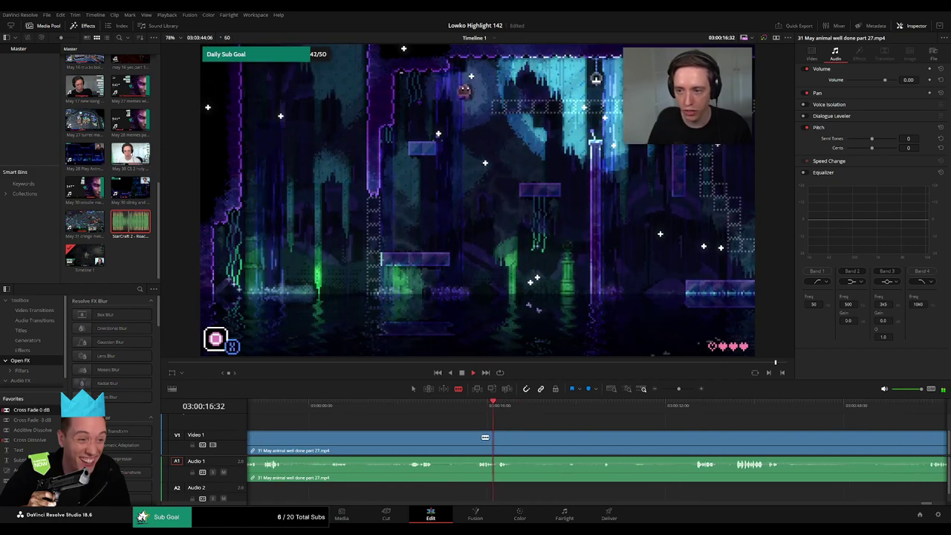
Step: Cut the clip there and ripple-delete the earlier part, then replay the new join
{"action": "left_click", "coordinate": [476, 439]}
{"action": "key", "text": "a"}
{"action": "left_click", "coordinate": [462, 446]}
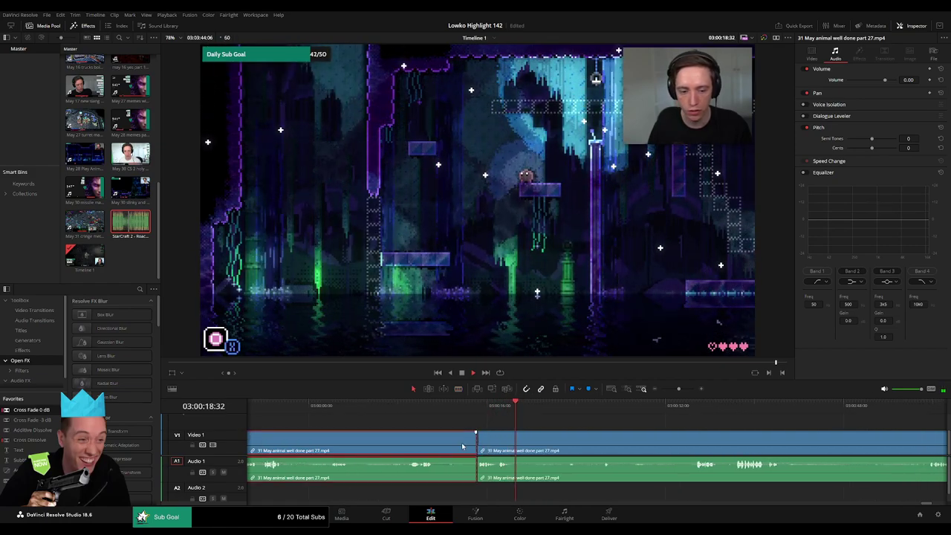
{"action": "key", "text": "BackSpace"}
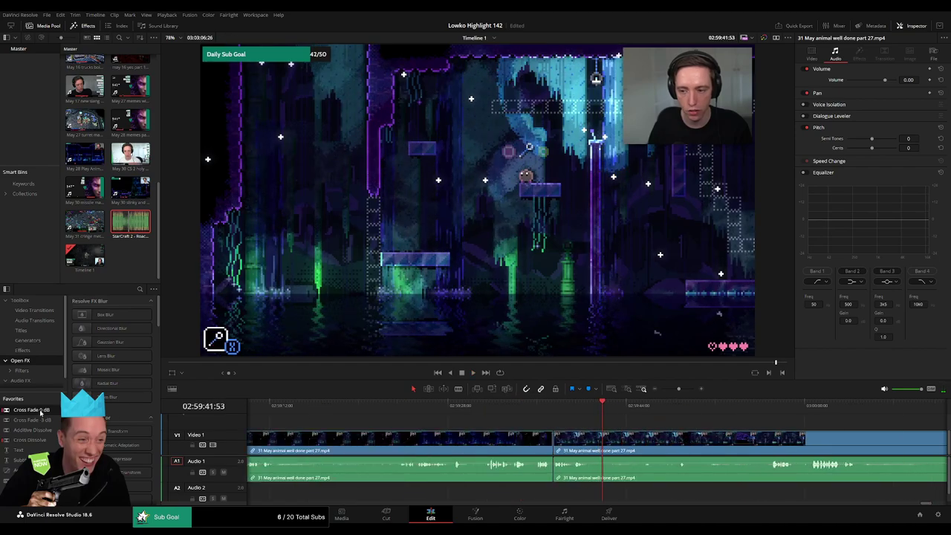
{"action": "left_click", "coordinate": [539, 405]}
{"action": "key", "text": "space"}
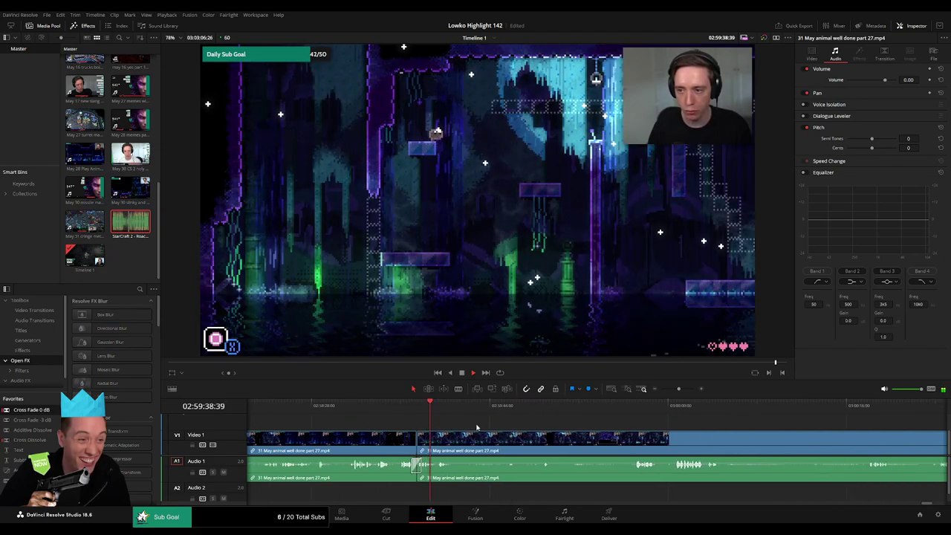
Step: Split the stream clip where the slow gameplay stretch begins
{"action": "left_click_drag", "start_coordinate": [461, 411], "coordinate": [499, 416]}
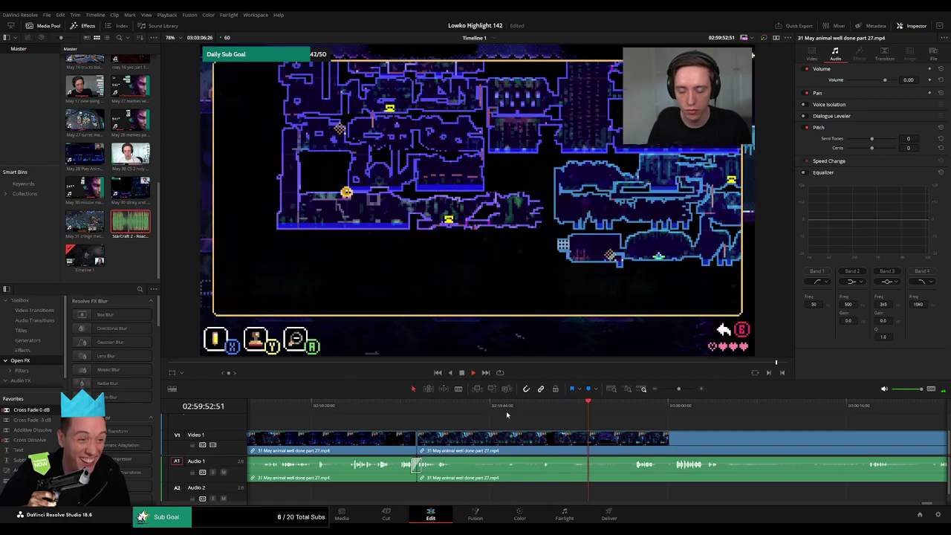
{"action": "left_click_drag", "start_coordinate": [611, 405], "coordinate": [633, 405]}
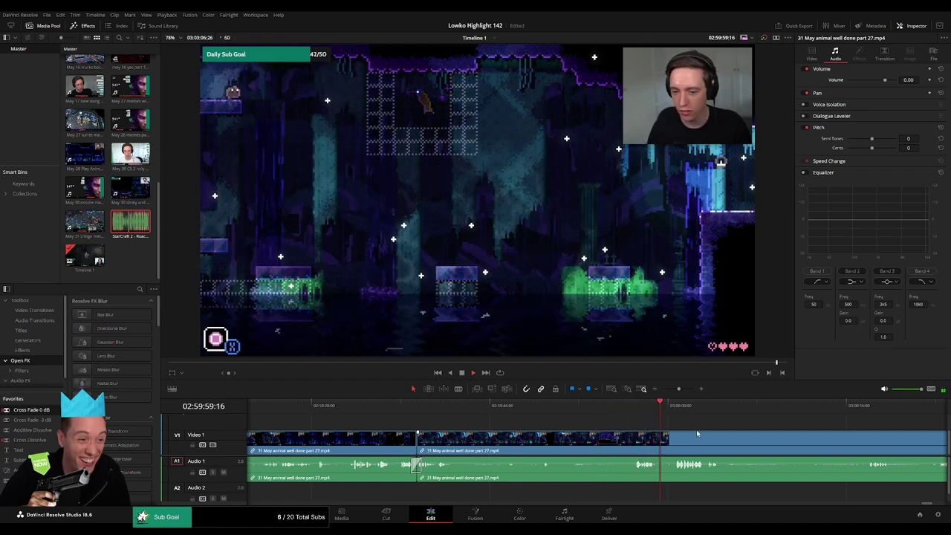
{"action": "scroll", "coordinate": [697, 434], "scroll_direction": "right", "scroll_amount": 3}
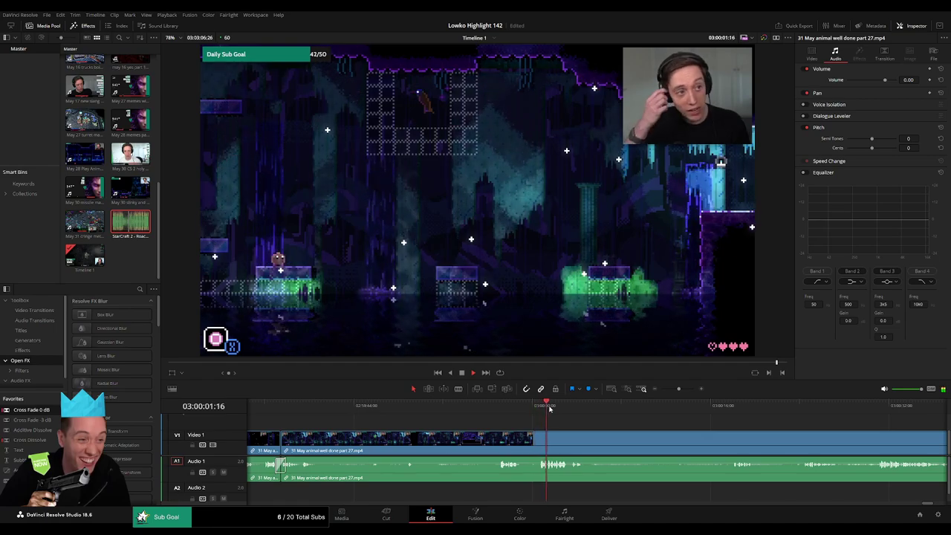
{"action": "left_click_drag", "start_coordinate": [521, 415], "coordinate": [407, 409]}
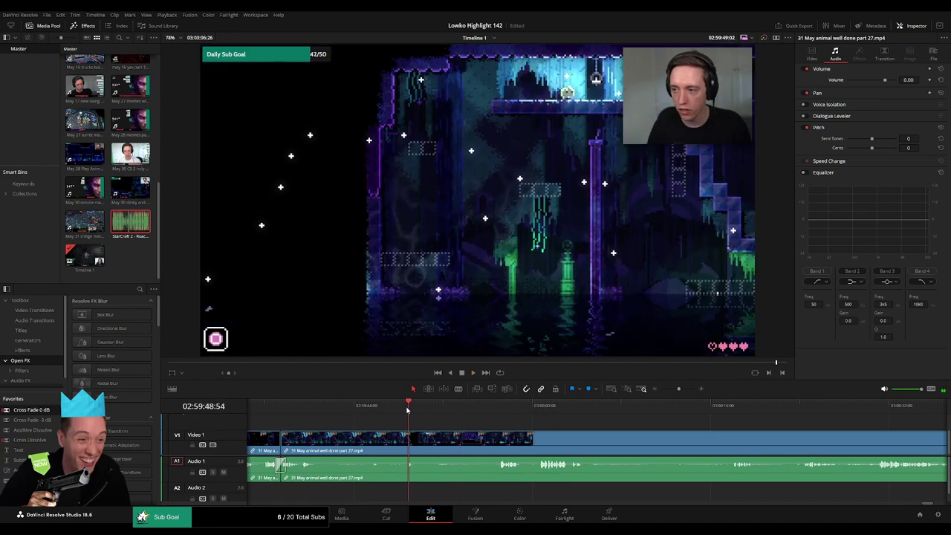
{"action": "key", "text": "b"}
{"action": "left_click", "coordinate": [434, 439]}
Step: Cut at the end of the slow stretch and ripple-delete it
{"action": "key", "text": "space"}
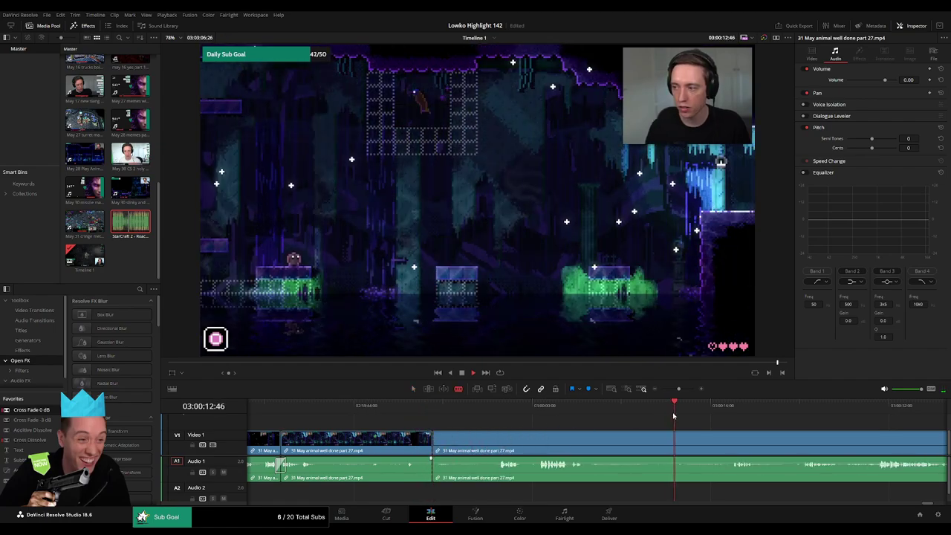
{"action": "left_click", "coordinate": [719, 415]}
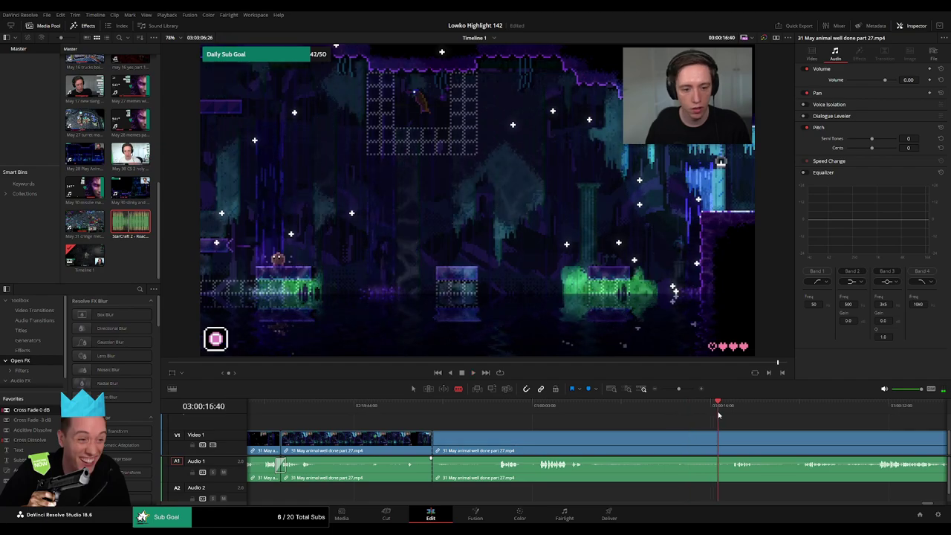
{"action": "left_click_drag", "start_coordinate": [718, 417], "coordinate": [570, 416]}
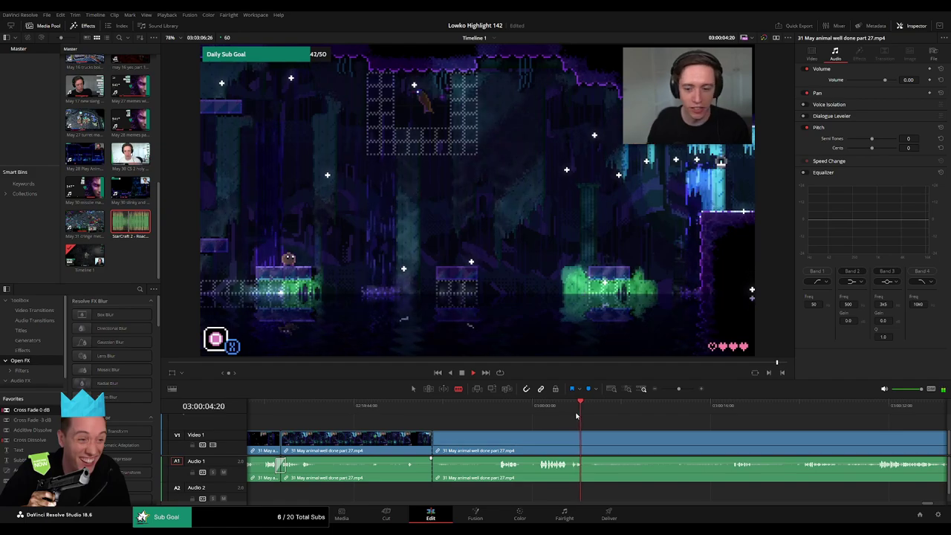
{"action": "left_click", "coordinate": [543, 417]}
{"action": "left_click", "coordinate": [728, 421]}
{"action": "key", "text": "space"}
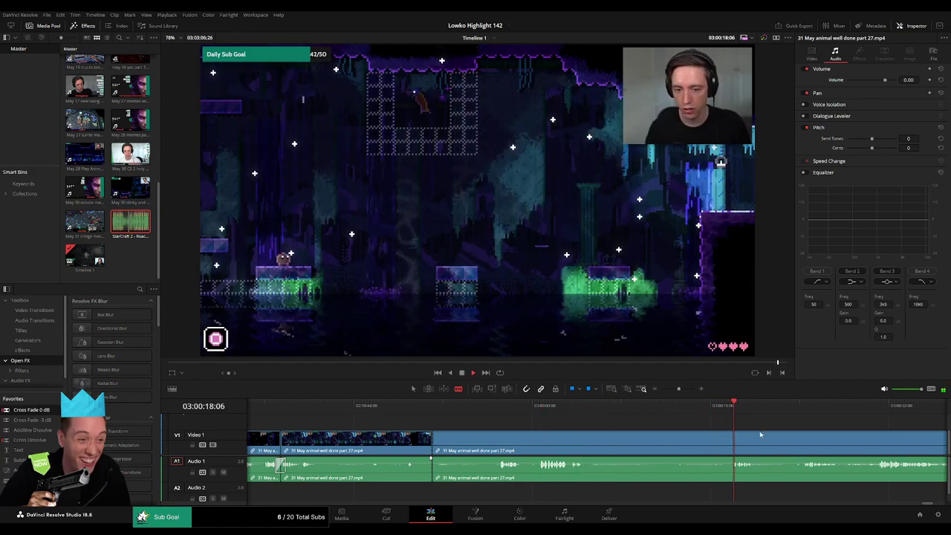
{"action": "left_click_drag", "start_coordinate": [613, 431], "coordinate": [566, 442]}
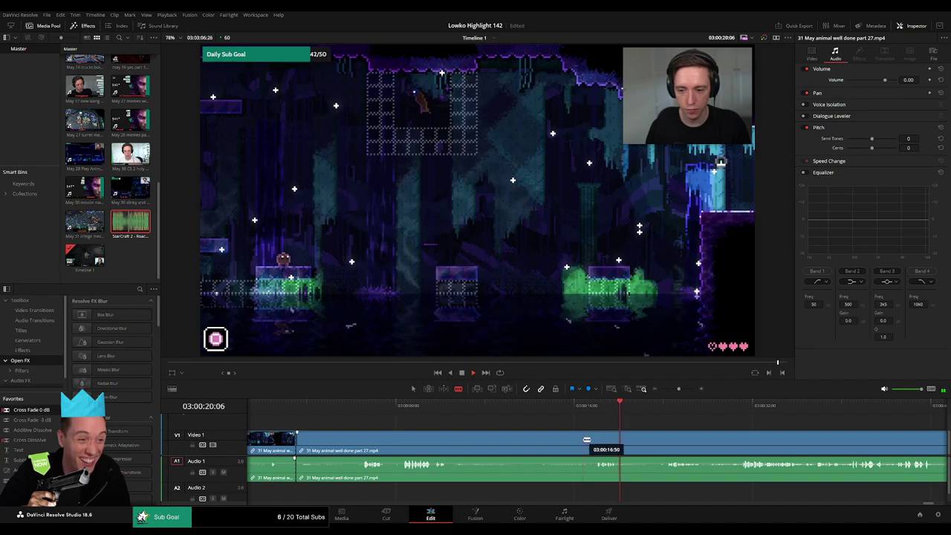
{"action": "key", "text": "a"}
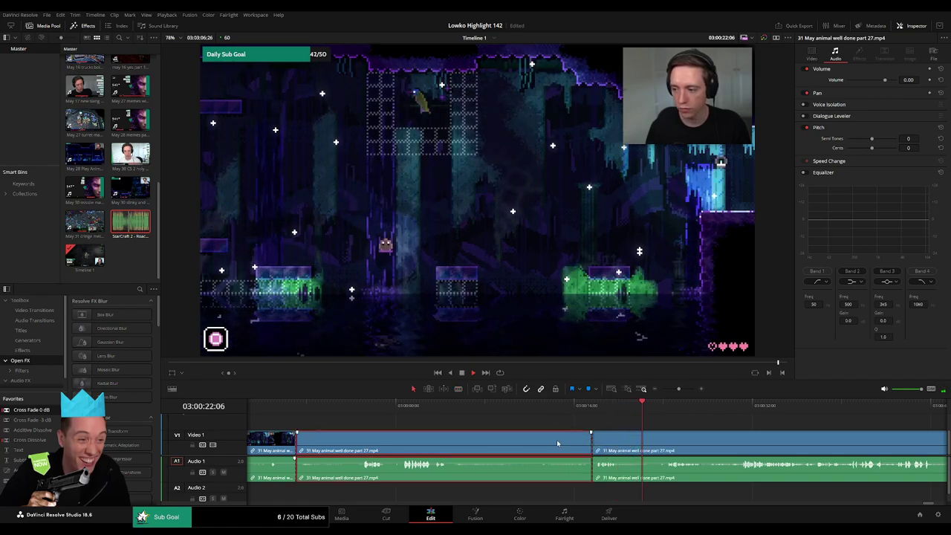
{"action": "left_click", "coordinate": [566, 441]}
{"action": "key", "text": "Delete"}
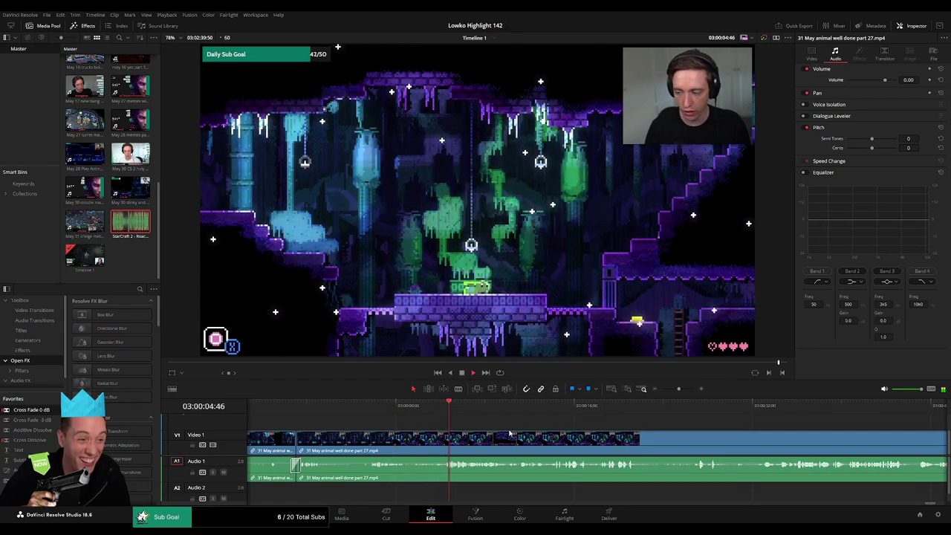
Step: Blade twice around the telephone moment near 03:00:11 to isolate a short piece
{"action": "scroll", "coordinate": [454, 425], "scroll_direction": "right", "scroll_amount": 2}
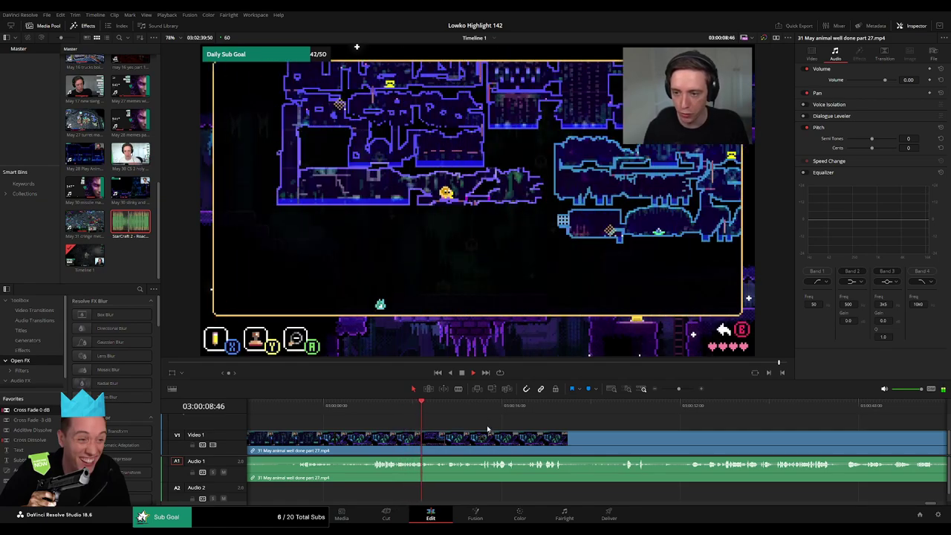
{"action": "scroll", "coordinate": [673, 408], "scroll_direction": "up", "scroll_amount": 2}
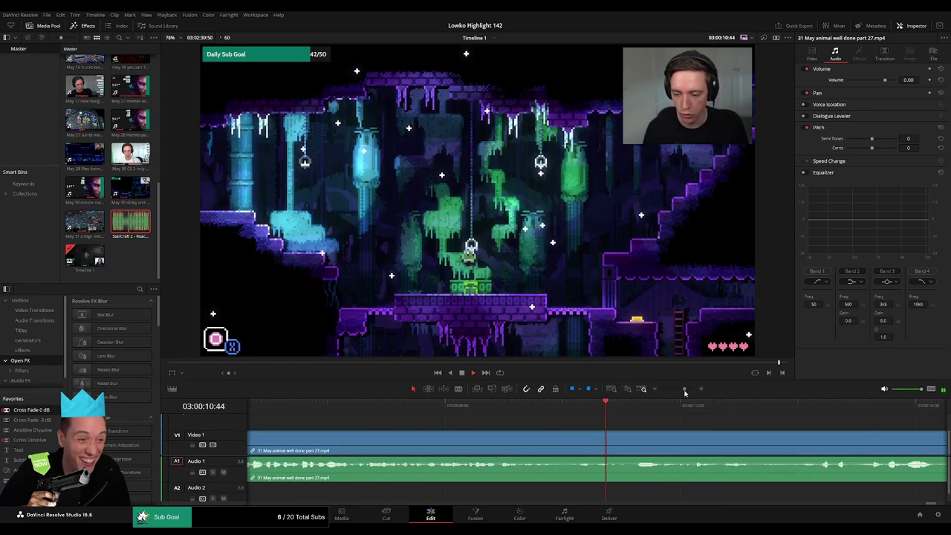
{"action": "left_click", "coordinate": [506, 408]}
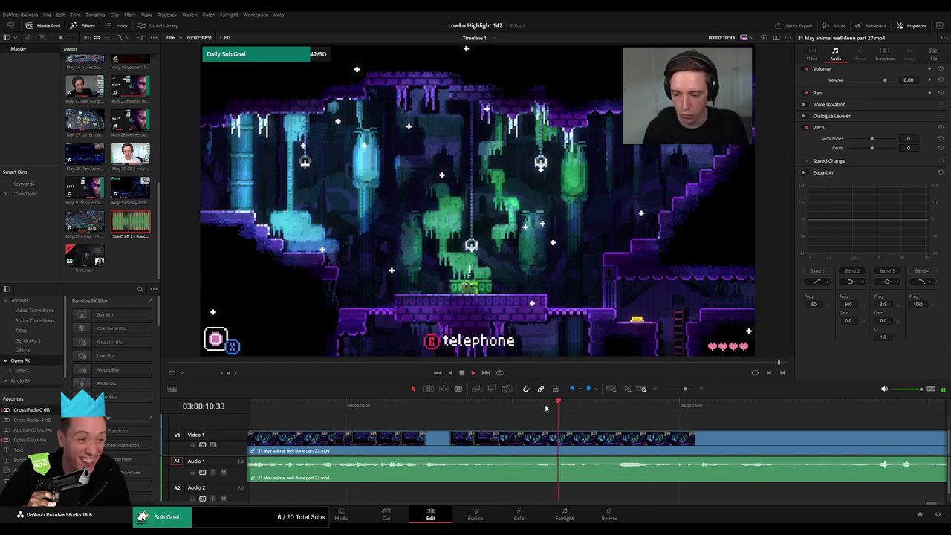
{"action": "left_click", "coordinate": [538, 408]}
{"action": "key", "text": "space"}
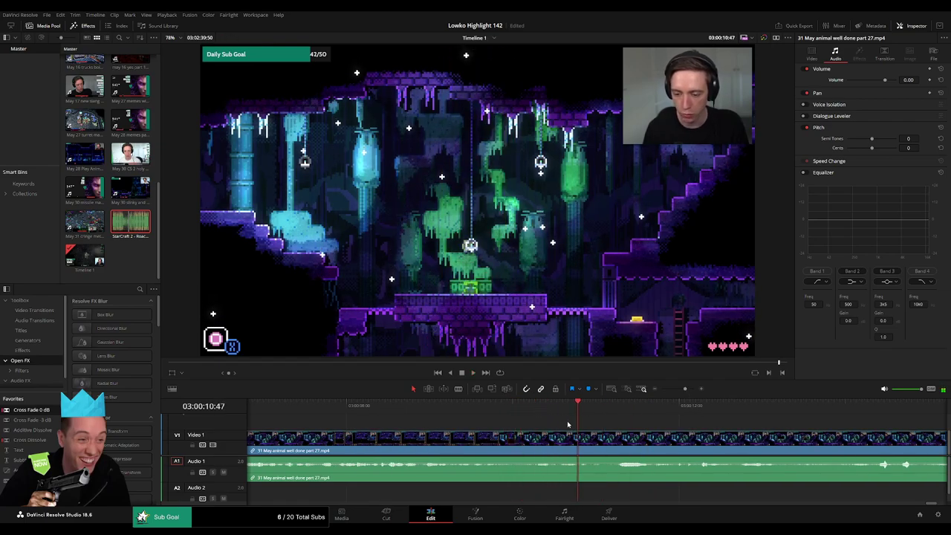
{"action": "key", "text": "b"}
{"action": "left_click", "coordinate": [583, 440]}
{"action": "left_click", "coordinate": [600, 439]}
Step: Try the StarCraft 2 Roach sound on Audio 2, then undo it and both telephone cuts
{"action": "key", "text": "a"}
{"action": "left_click", "coordinate": [590, 465]}
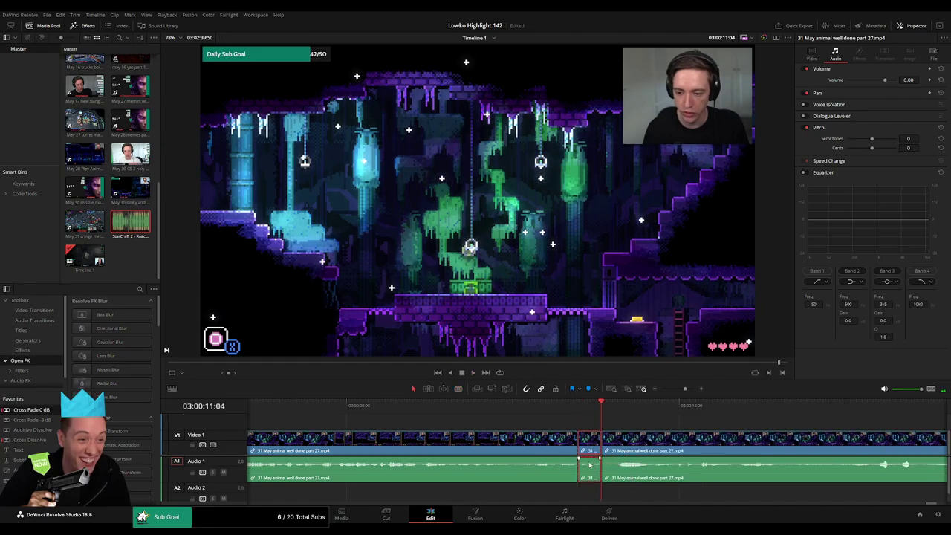
{"action": "left_click_drag", "start_coordinate": [130, 221], "coordinate": [559, 490]}
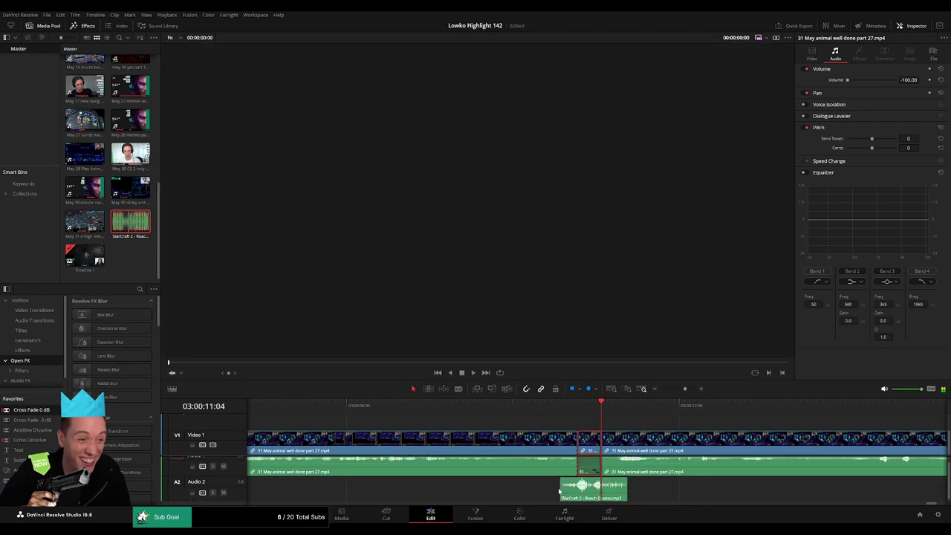
{"action": "key", "text": "ctrl+z"}
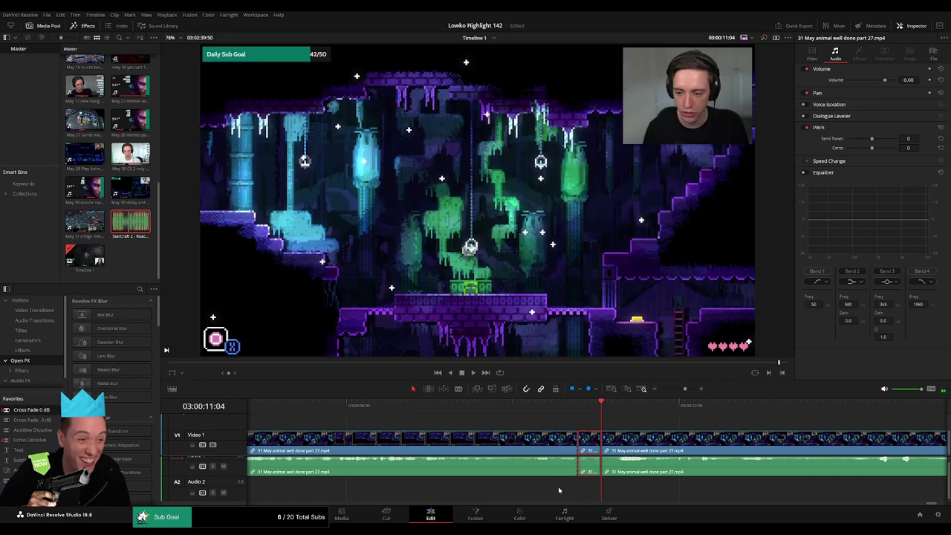
{"action": "key", "text": "ctrl+z"}
{"action": "key", "text": "ctrl+z"}
{"action": "key", "text": "space"}
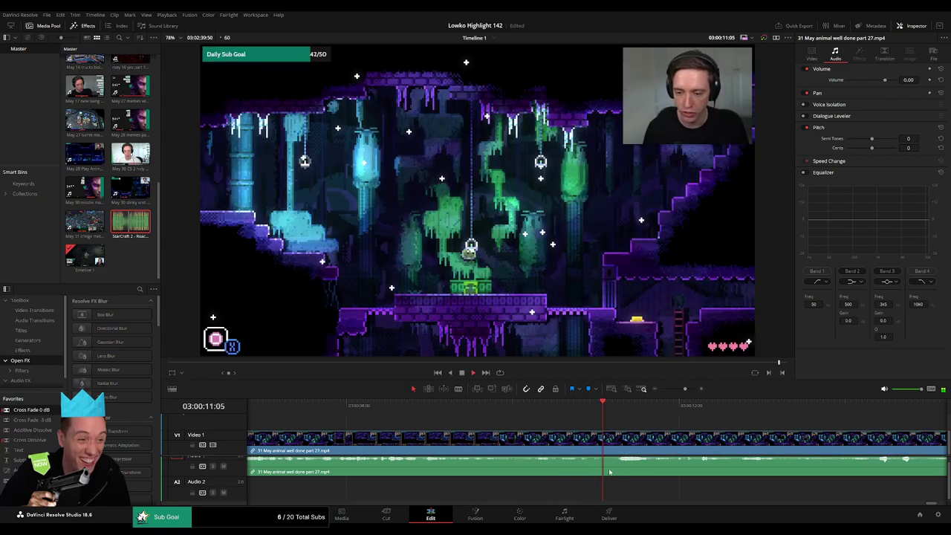
{"action": "left_click_drag", "start_coordinate": [685, 389], "coordinate": [682, 389]}
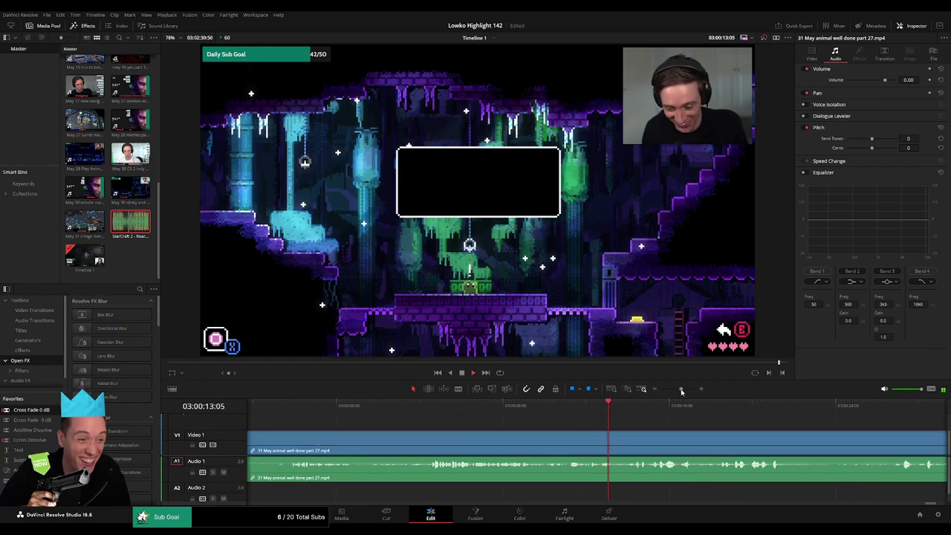
Step: Replay the footage around 03:00:10–03:00:11 several times
{"action": "scroll", "coordinate": [713, 442], "scroll_direction": "down", "scroll_amount": 3}
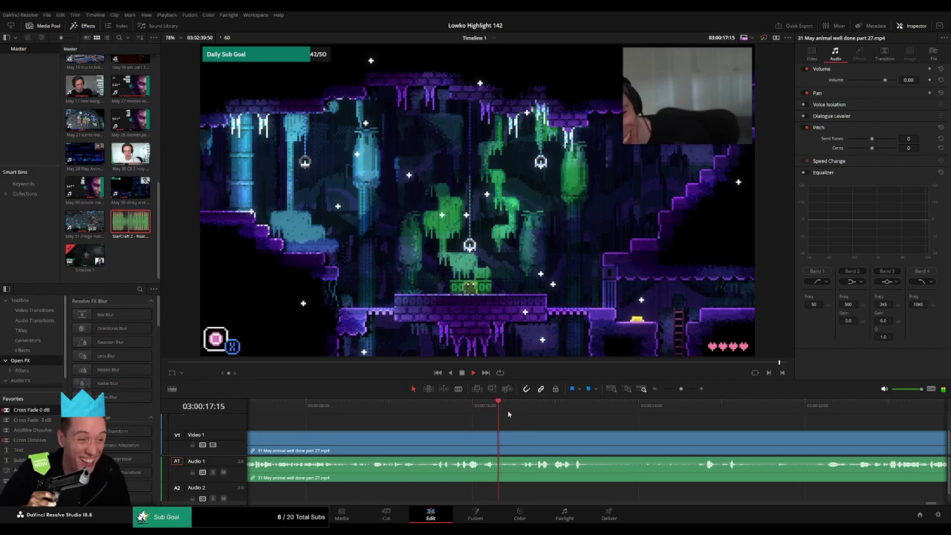
{"action": "left_click", "coordinate": [365, 407]}
{"action": "left_click", "coordinate": [335, 407]}
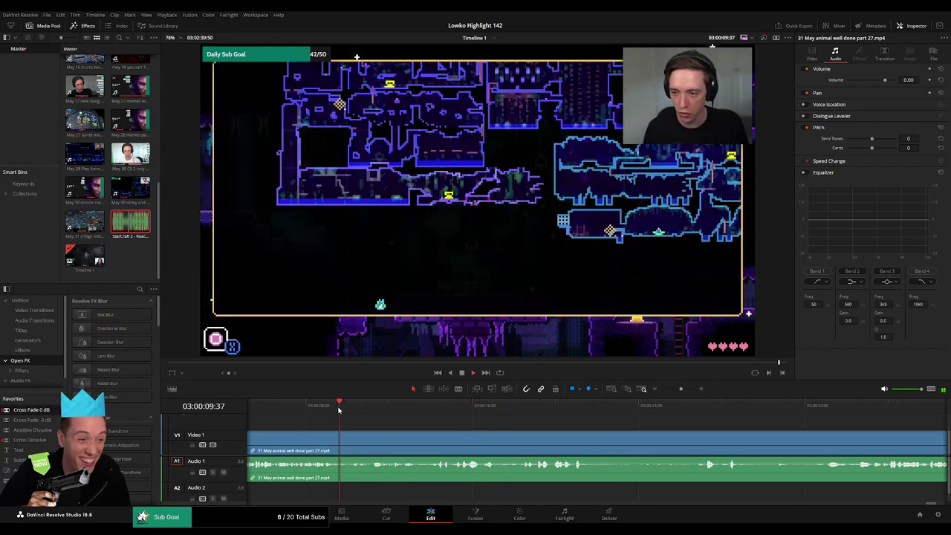
{"action": "left_click", "coordinate": [321, 407]}
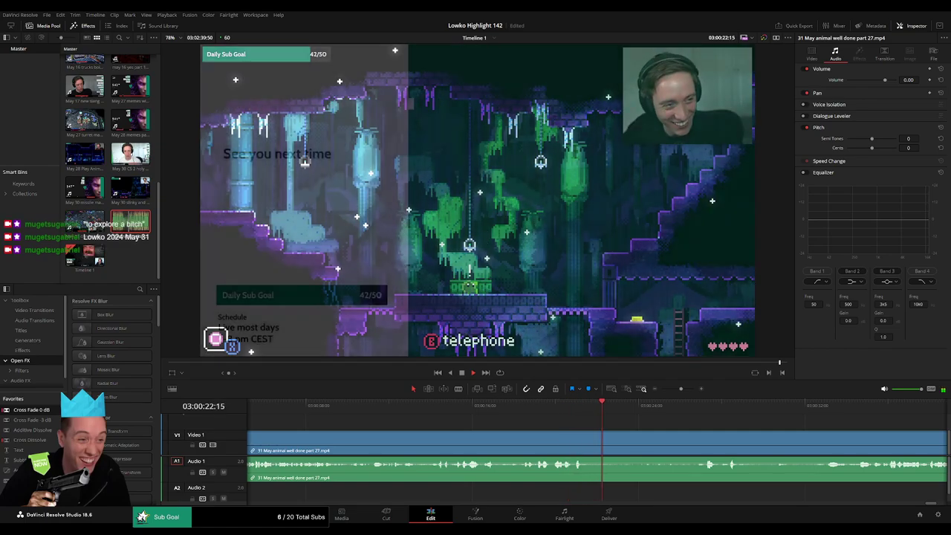
{"action": "left_click", "coordinate": [359, 405]}
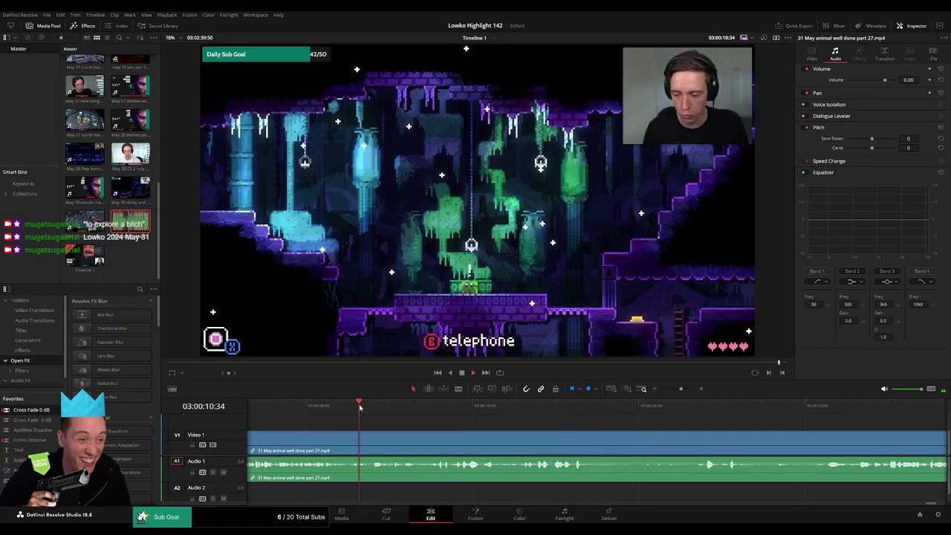
{"action": "left_click", "coordinate": [342, 406]}
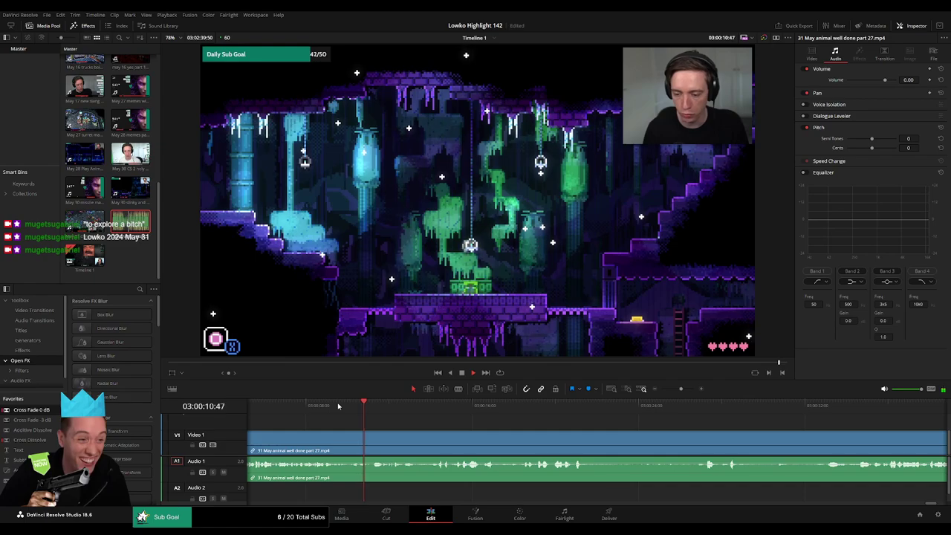
{"action": "left_click", "coordinate": [338, 405]}
{"action": "left_click_drag", "start_coordinate": [338, 405], "coordinate": [353, 408]}
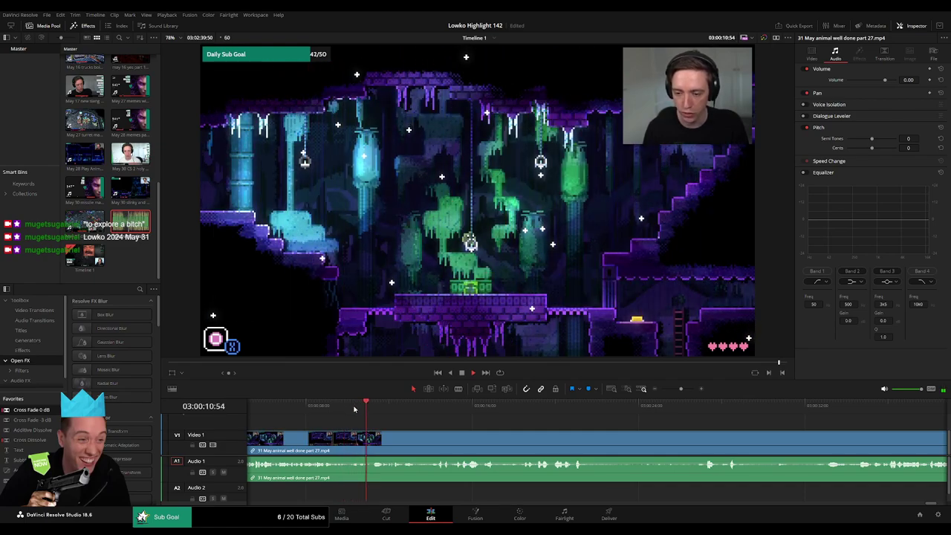
Step: Zoom the timeline out and jump to the 'See you next time' outro end screen
{"action": "left_click", "coordinate": [352, 409]}
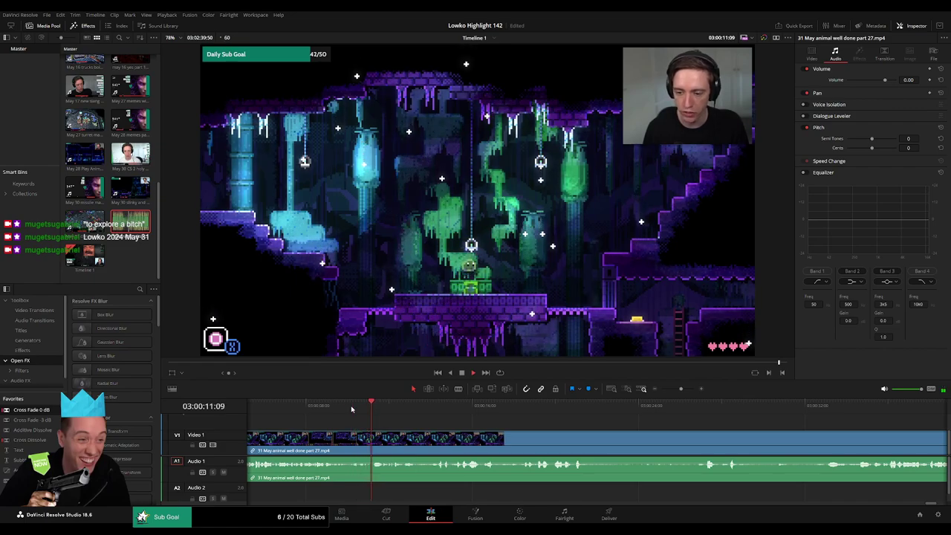
{"action": "left_click", "coordinate": [360, 422]}
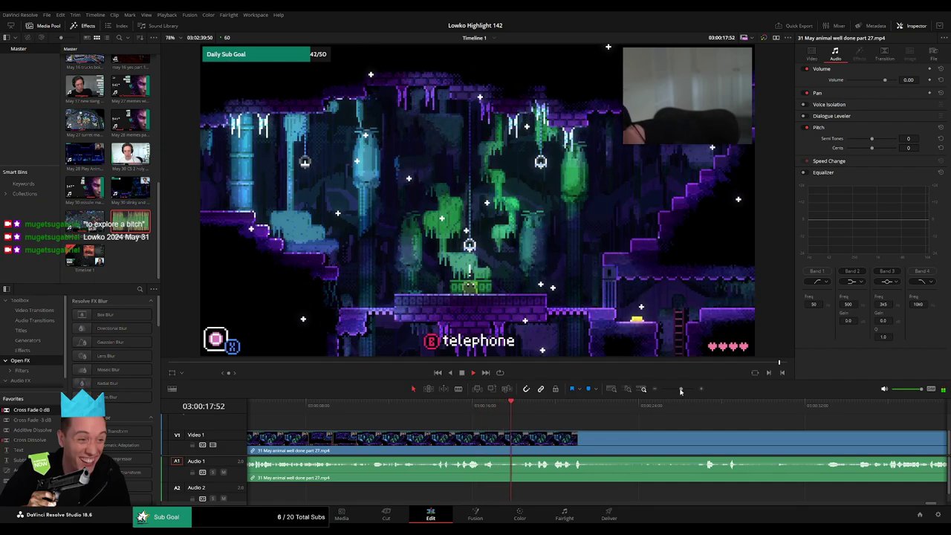
{"action": "left_click_drag", "start_coordinate": [680, 388], "coordinate": [680, 388]}
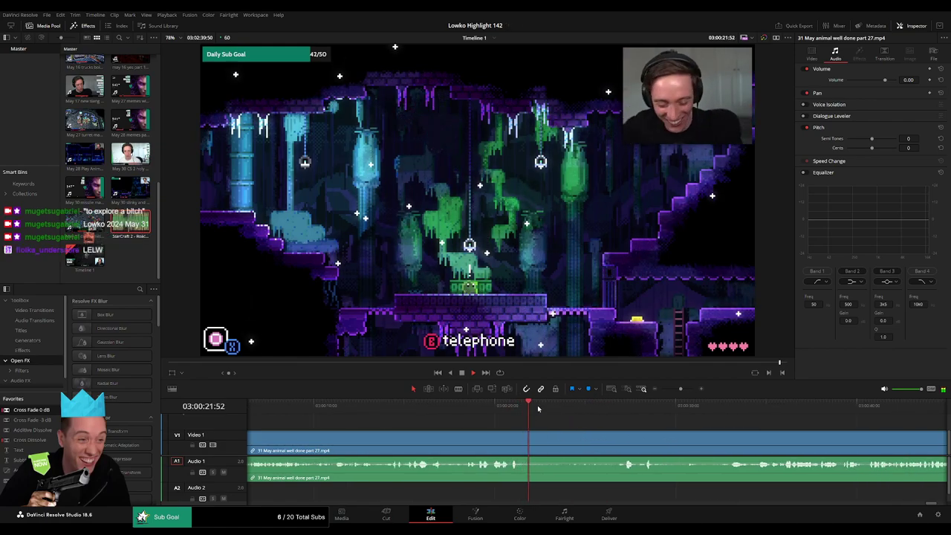
{"action": "left_click", "coordinate": [579, 405]}
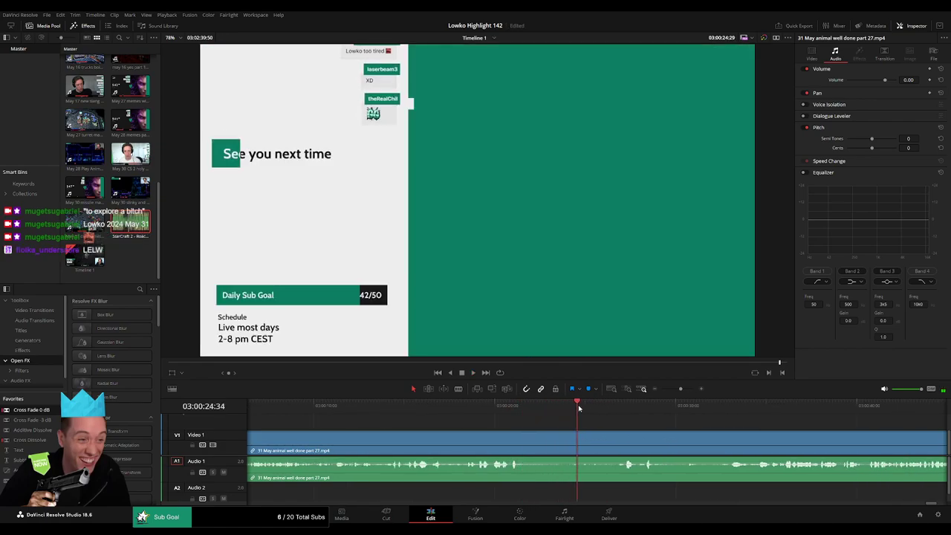
Step: Split the stream clip partway through the outro credits
{"action": "left_click", "coordinate": [514, 409]}
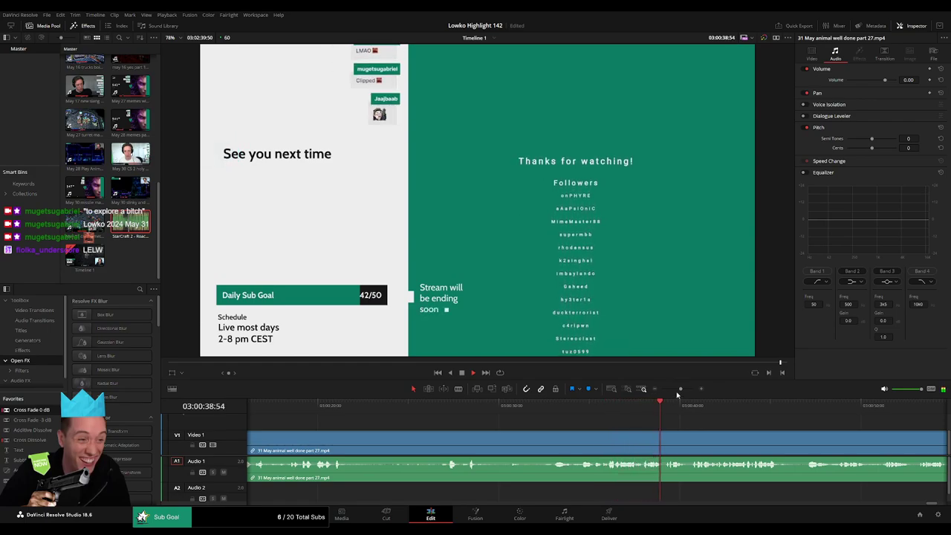
{"action": "left_click_drag", "start_coordinate": [680, 388], "coordinate": [673, 388]}
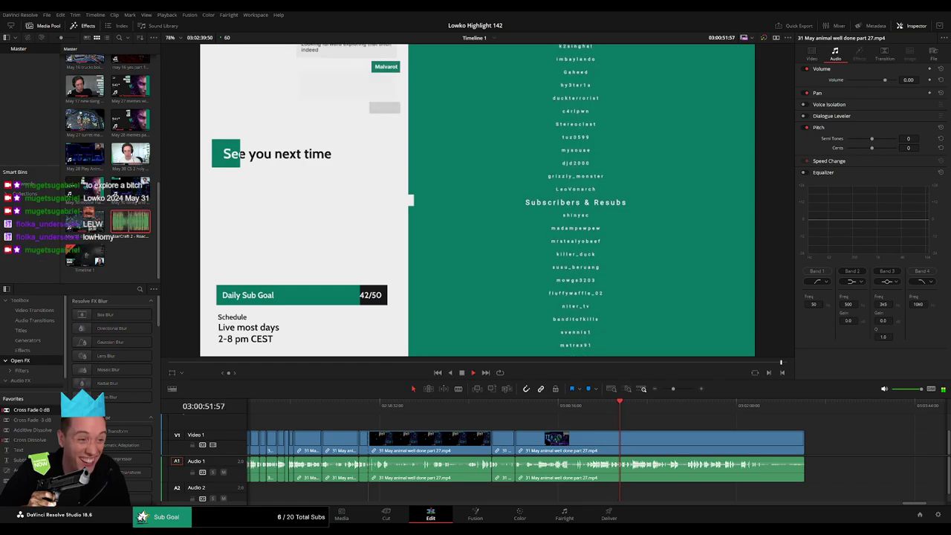
{"action": "mouse_move", "coordinate": [674, 389]}
{"action": "left_mouse_down"}
{"action": "mouse_move", "coordinate": [659, 390]}
{"action": "mouse_move", "coordinate": [678, 388]}
{"action": "left_mouse_up"}
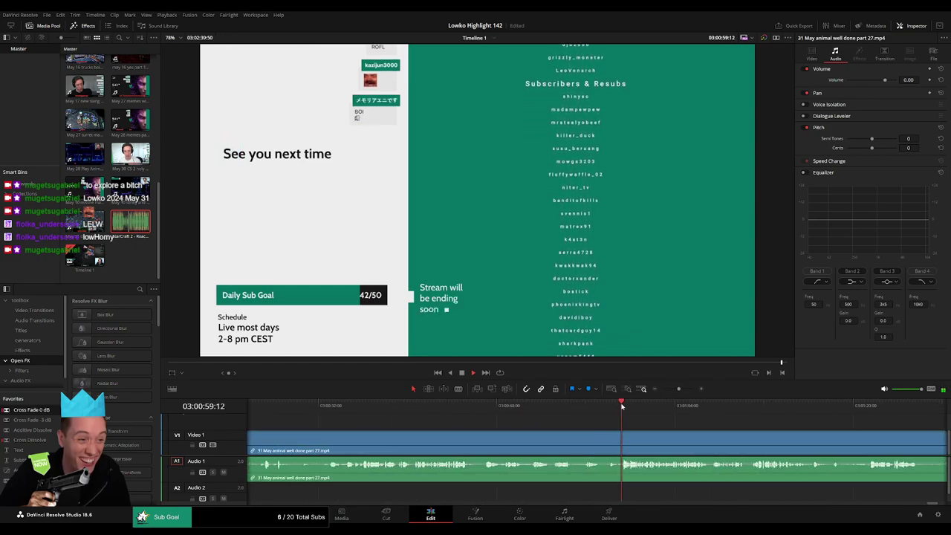
{"action": "left_click", "coordinate": [592, 406]}
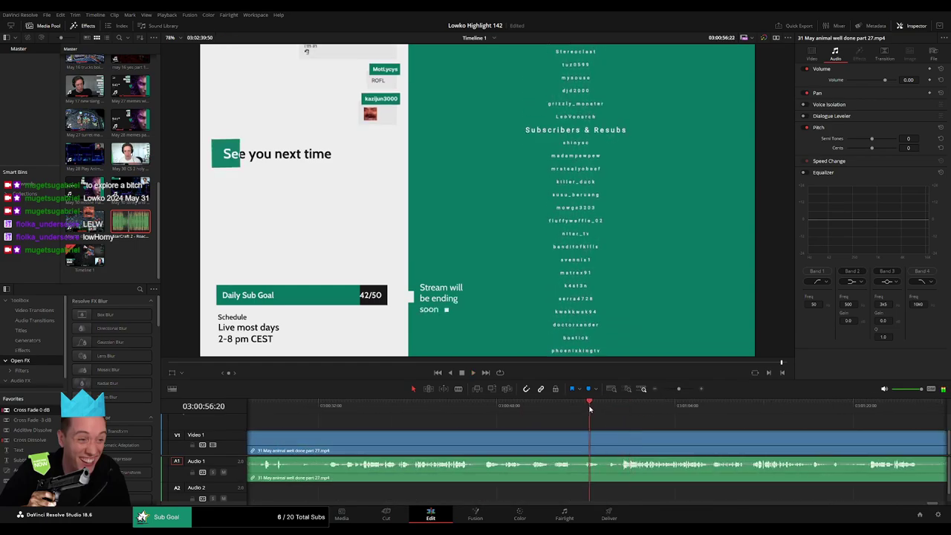
{"action": "key", "text": "b"}
{"action": "left_click", "coordinate": [602, 446]}
Step: Advance through the credits to where they finish, leaving 'See you next time' beside an empty panel
{"action": "scroll", "coordinate": [654, 435], "scroll_direction": "up", "scroll_amount": 2}
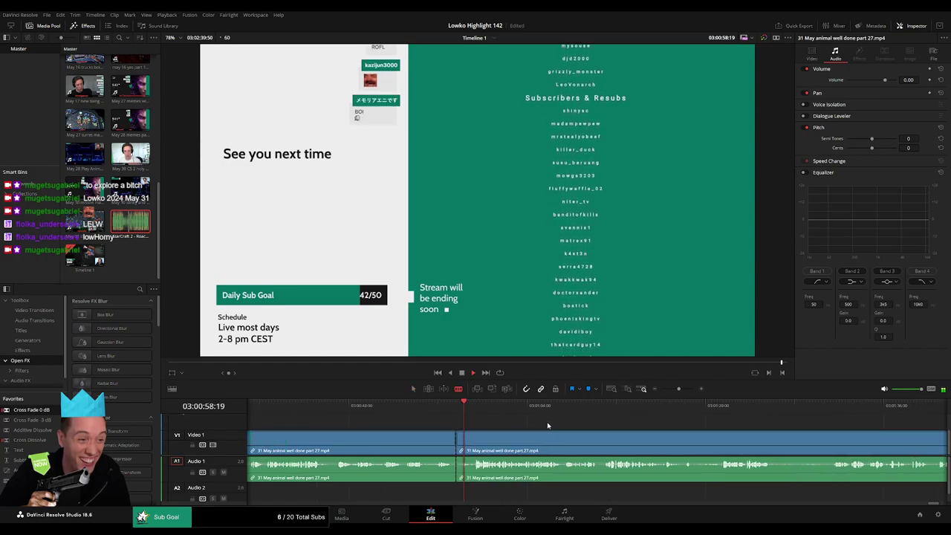
{"action": "left_click", "coordinate": [612, 404]}
{"action": "left_click", "coordinate": [721, 406]}
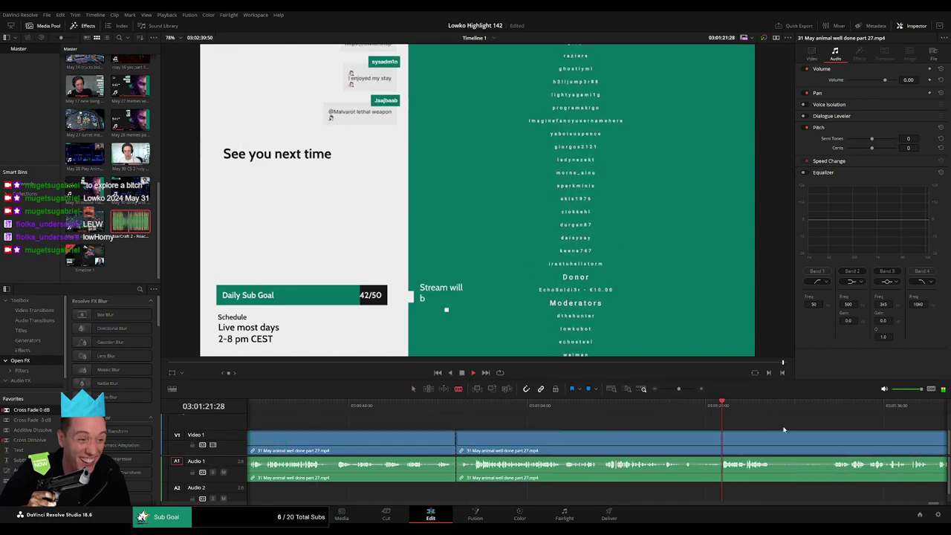
{"action": "left_click", "coordinate": [665, 406]}
{"action": "left_click", "coordinate": [639, 405]}
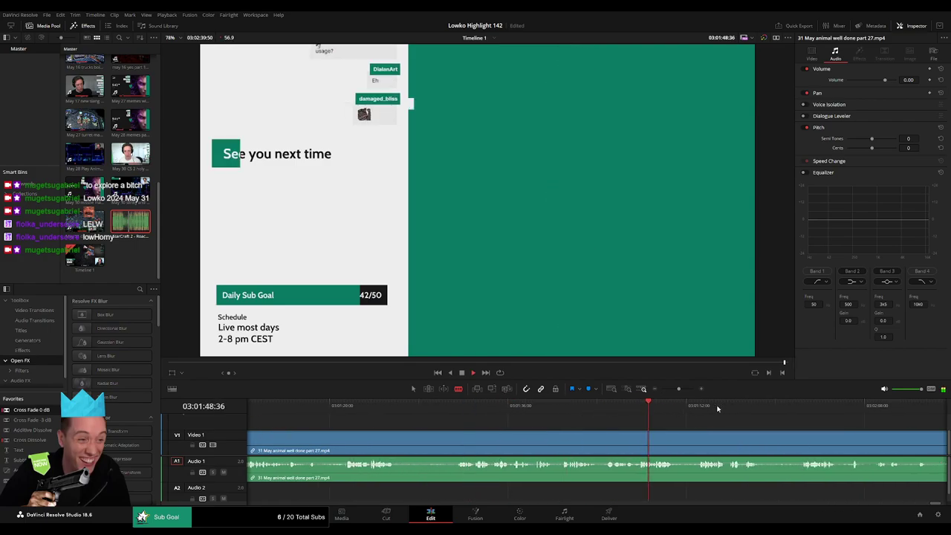
{"action": "left_click", "coordinate": [800, 405]}
{"action": "left_click", "coordinate": [593, 420]}
{"action": "left_click", "coordinate": [594, 414]}
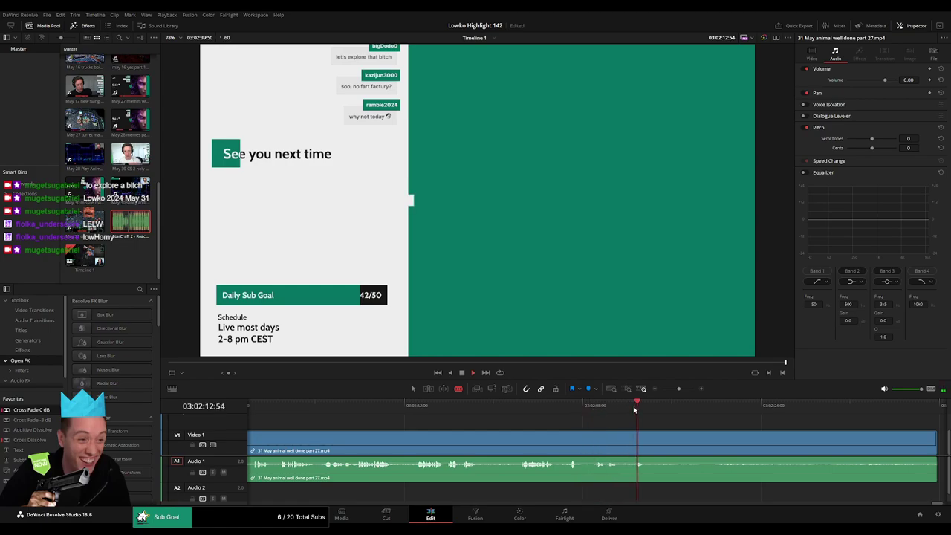
Step: Cut where the credits finish and ripple-delete the credits section
{"action": "left_click", "coordinate": [564, 440]}
{"action": "key", "text": "a"}
{"action": "left_click", "coordinate": [535, 440]}
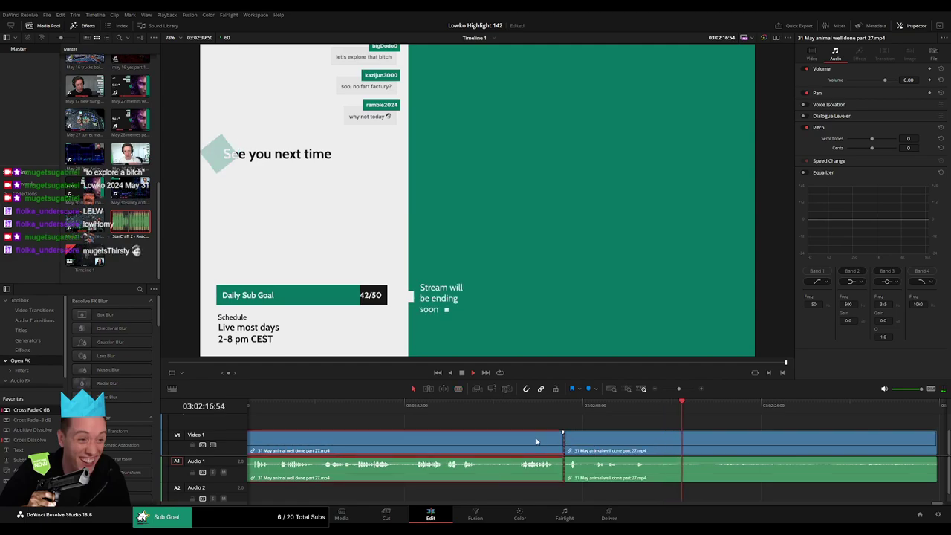
{"action": "key", "text": "Delete"}
{"action": "left_click_drag", "start_coordinate": [445, 407], "coordinate": [460, 405]}
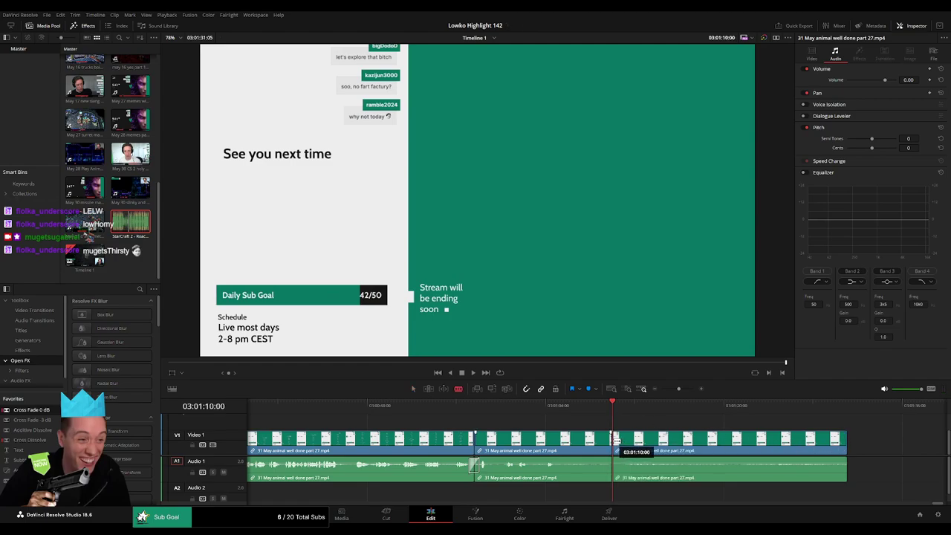
Step: Delete the leftover footage after 03:01:10:00 so the timeline ends on the end screen
{"action": "left_click", "coordinate": [624, 452]}
{"action": "key", "text": "Delete"}
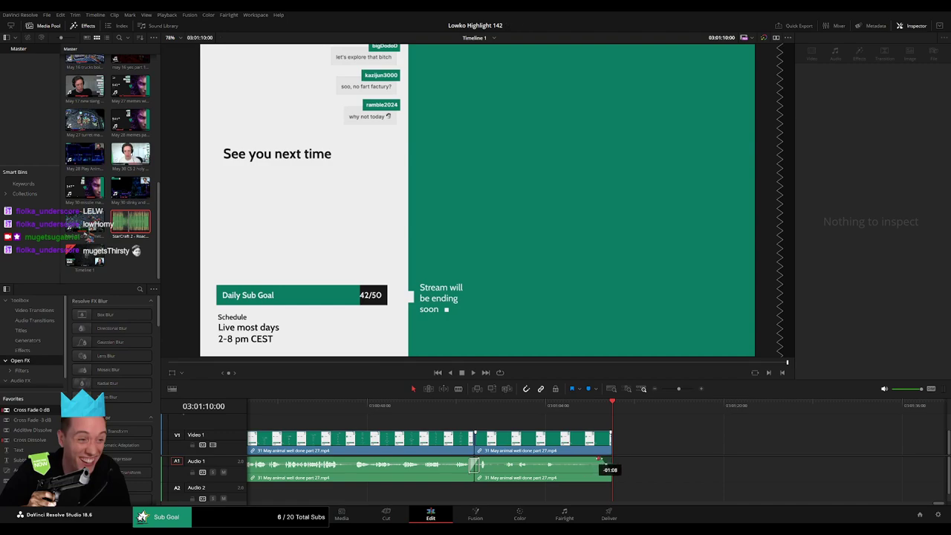
{"action": "left_click", "coordinate": [601, 408]}
{"action": "left_click_drag", "start_coordinate": [677, 392], "coordinate": [661, 390]}
{"action": "key", "text": "ctrl+z"}
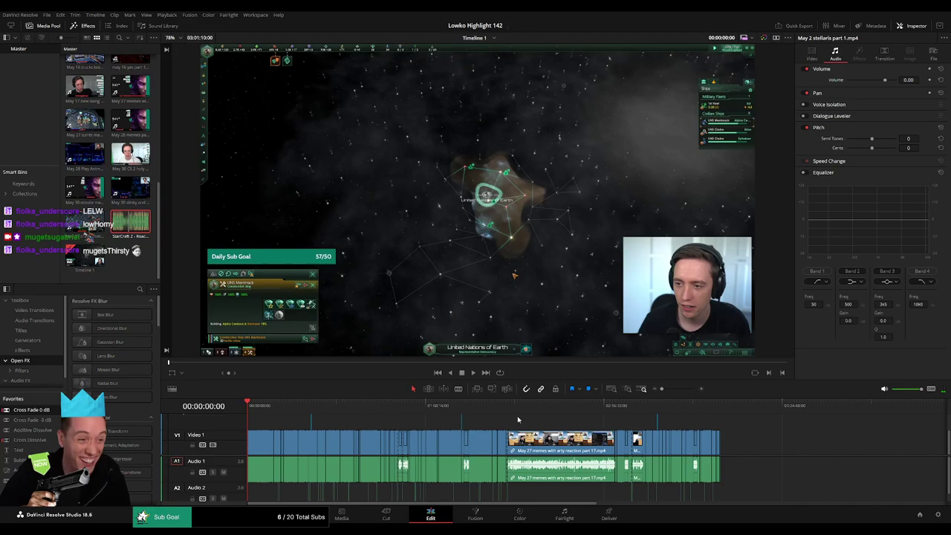
{"action": "left_click_drag", "start_coordinate": [292, 404], "coordinate": [723, 411]}
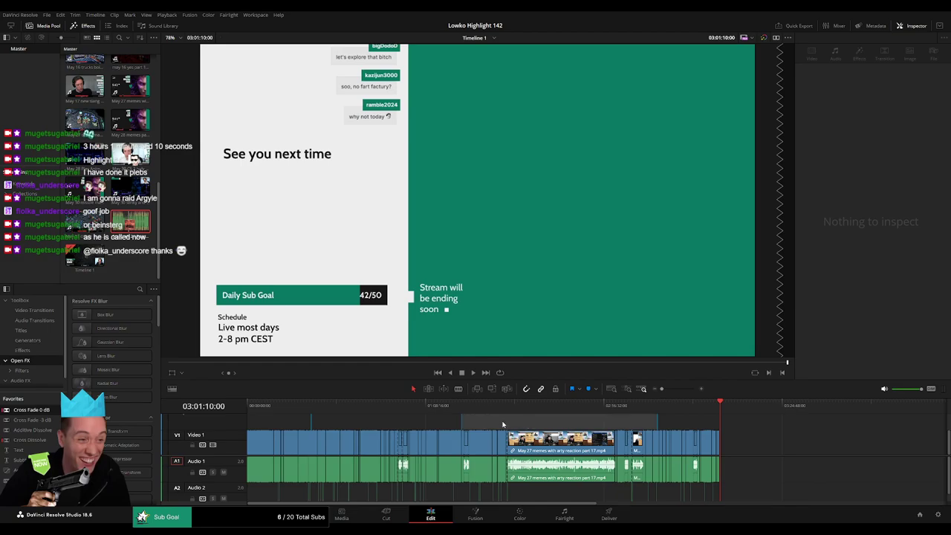
{"action": "left_click_drag", "start_coordinate": [661, 389], "coordinate": [677, 389]}
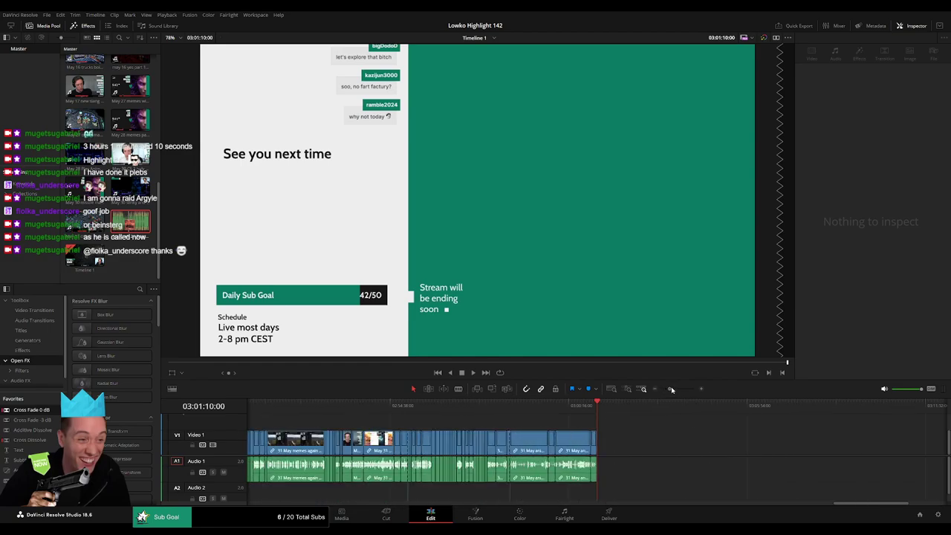
{"action": "left_click", "coordinate": [544, 403]}
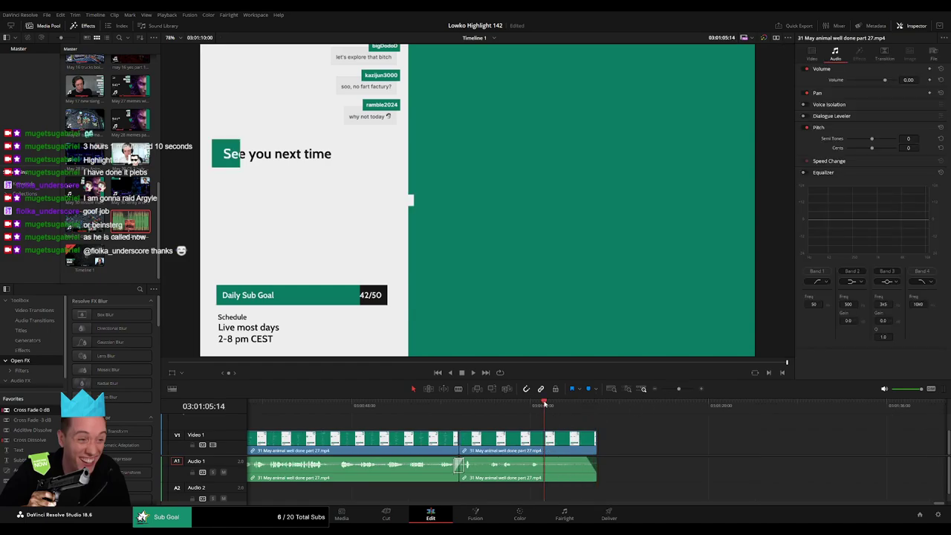